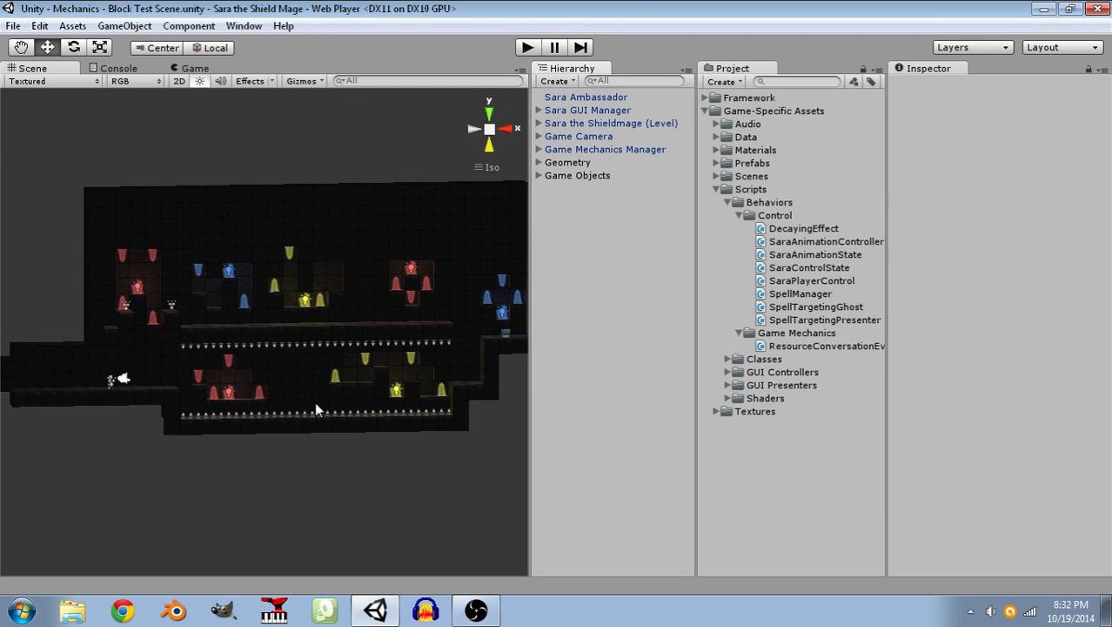
# Start playing the Block Test Scene and summon a block over the spike pit beside the starting ledge.
pyautogui.keyDown('alt'); pyautogui.moveTo(330, 225); pyautogui.dragTo(374, 249); pyautogui.keyUp('alt')
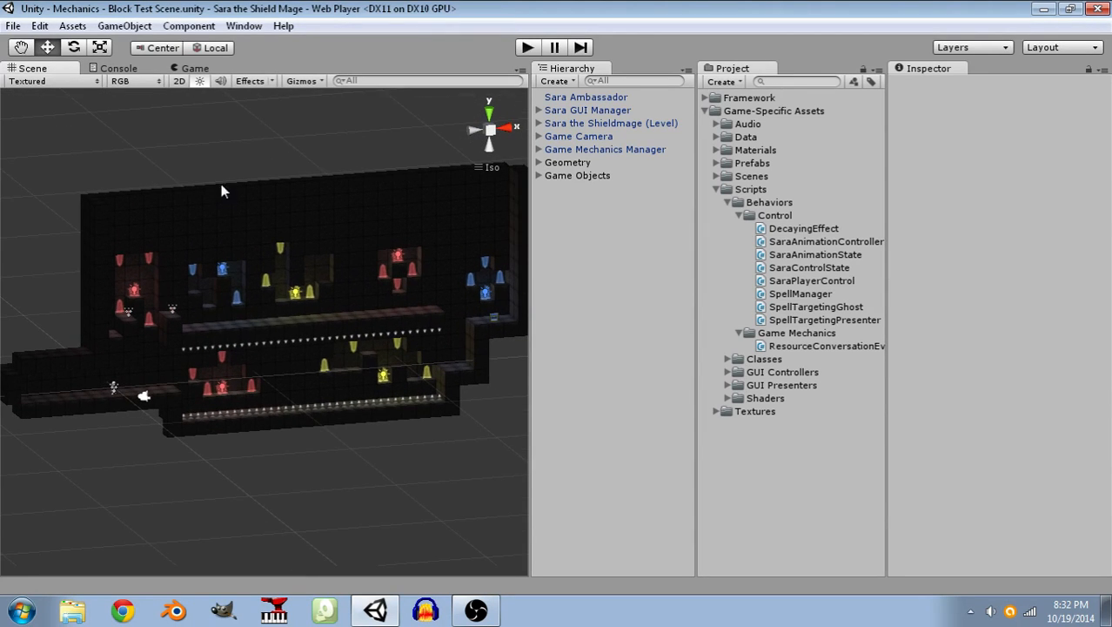
pyautogui.keyDown('alt'); pyautogui.moveTo(348, 331); pyautogui.dragTo(331, 302); pyautogui.keyUp('alt')
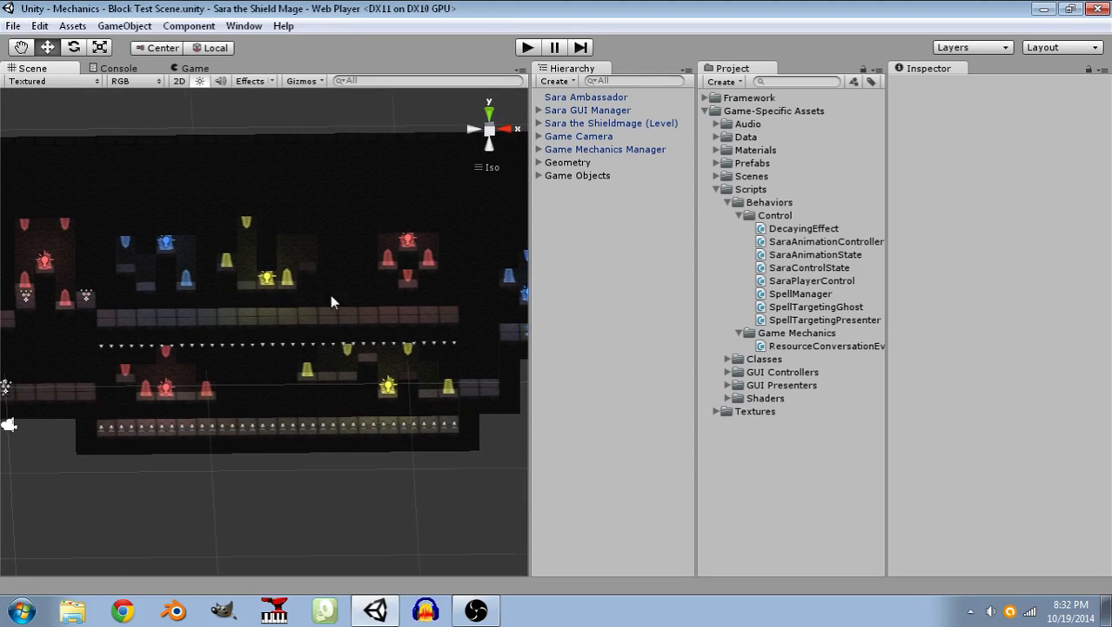
pyautogui.click(528, 48)
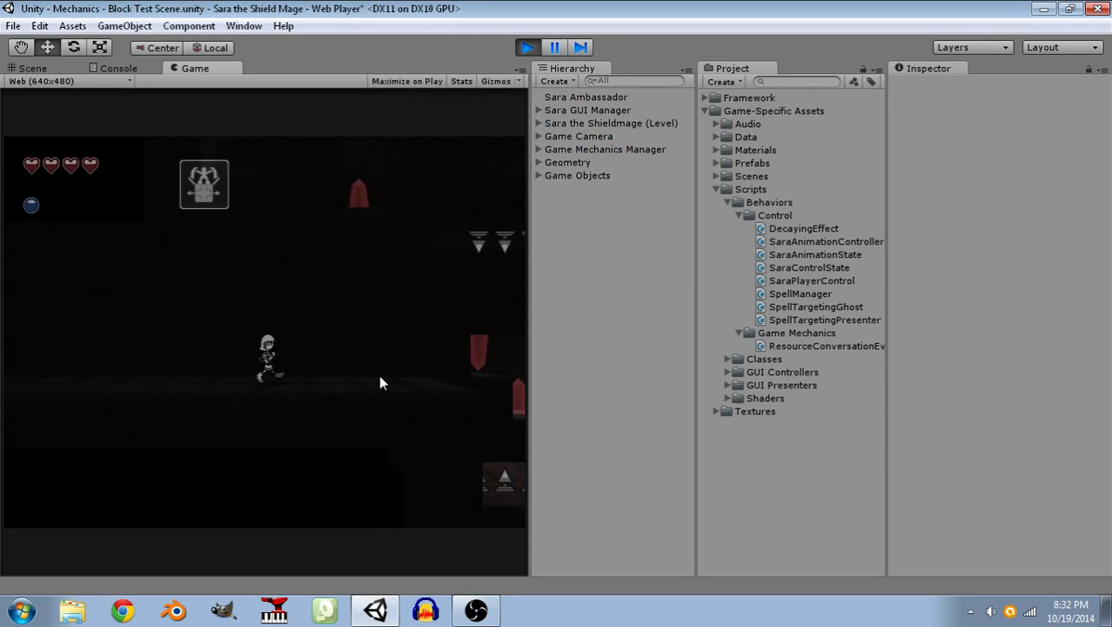
pyautogui.click(351, 411)
pyautogui.press('d')
pyautogui.press('a')
pyautogui.press('d')
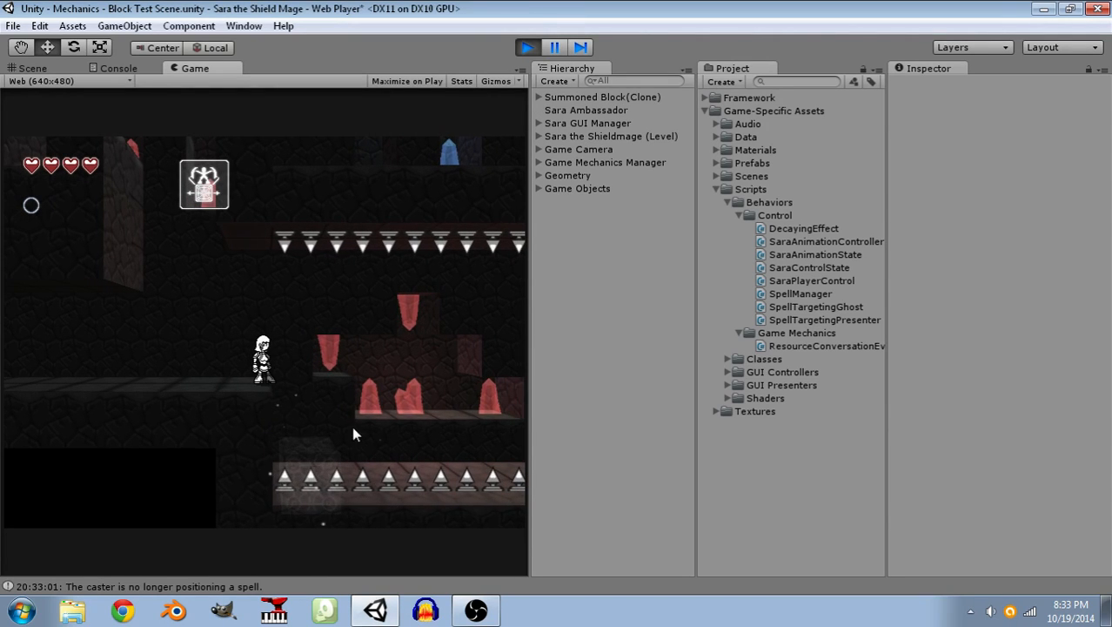
pyautogui.click(343, 415)
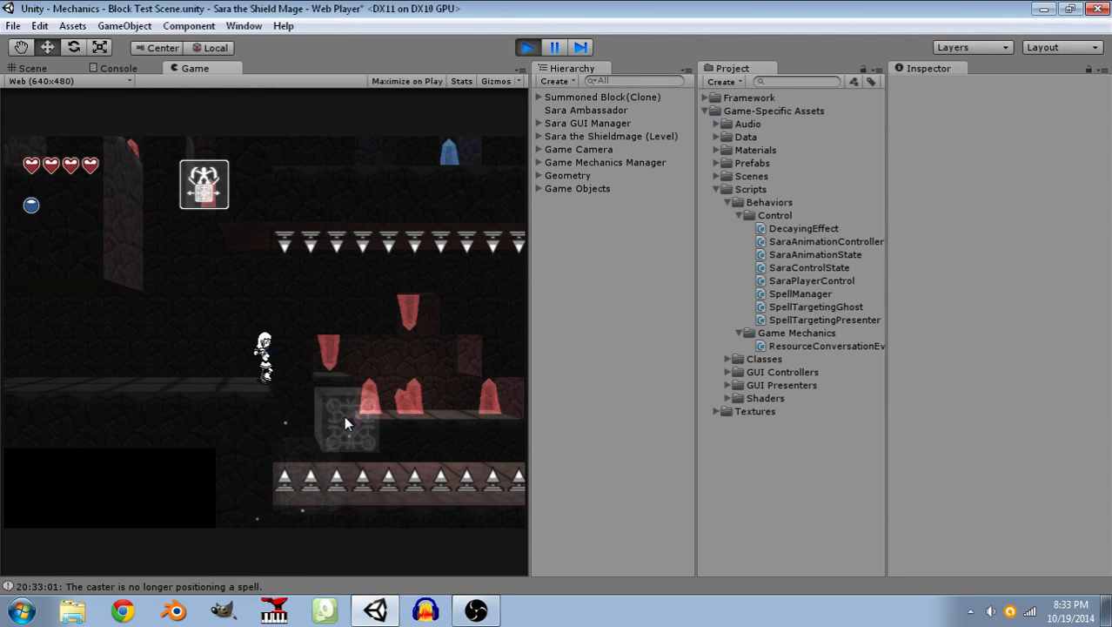
# Cross the spike pit past the red crystals by repeatedly summoning a block ahead and jumping onto it.
pyautogui.press('space')
pyautogui.press('d')
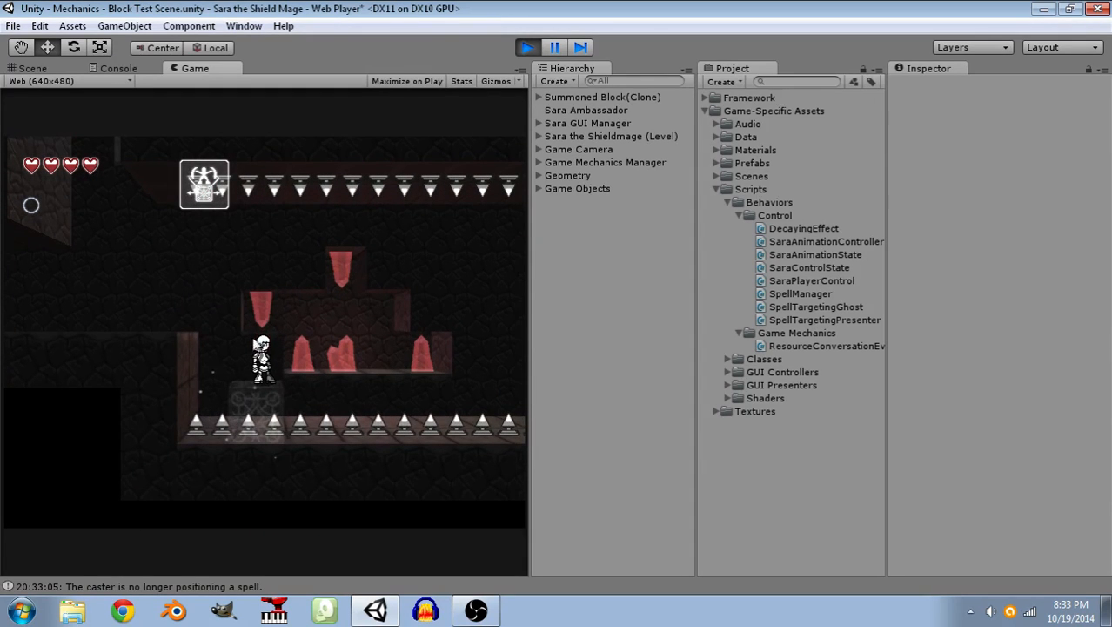
pyautogui.click(379, 415)
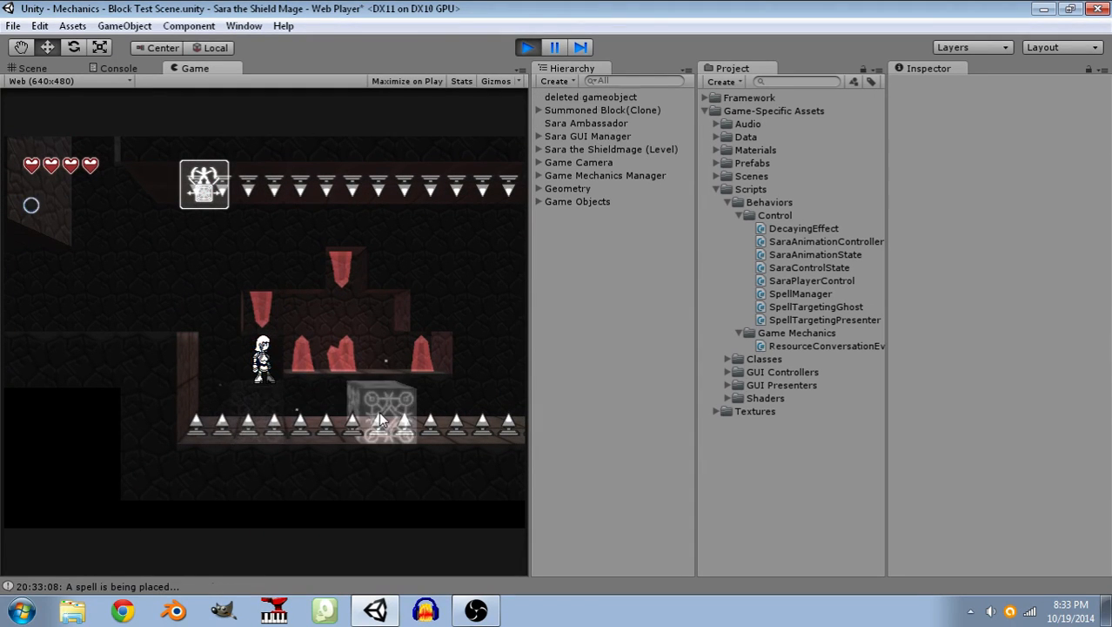
pyautogui.press('space')
pyautogui.press('d')
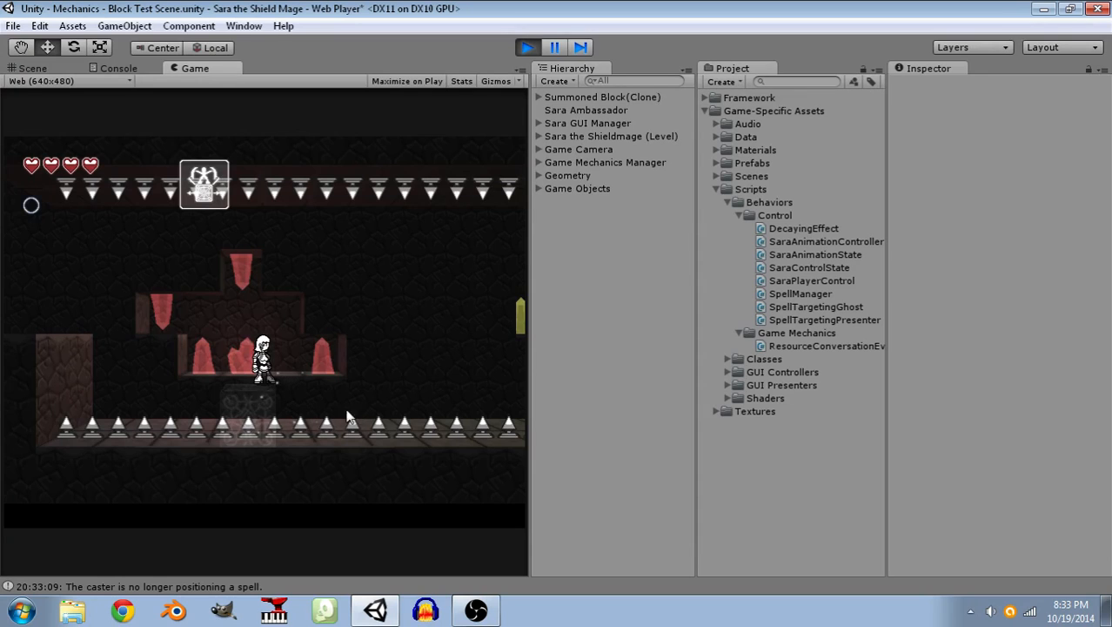
pyautogui.click(380, 411)
pyautogui.press('space')
pyautogui.press('d')
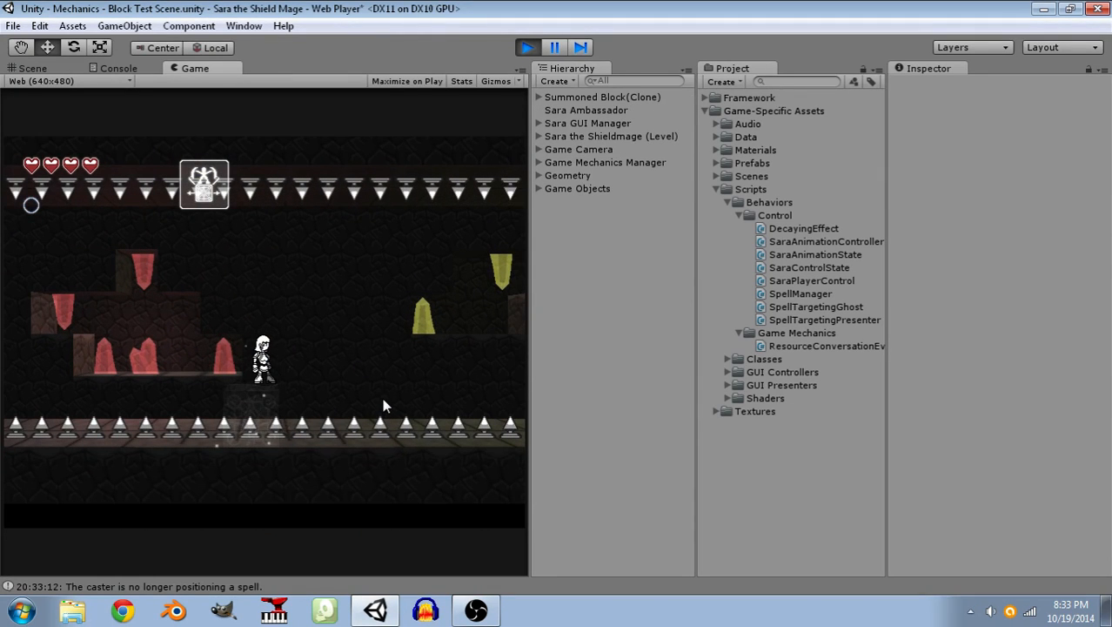
pyautogui.click(383, 399)
pyautogui.press('space')
pyautogui.press('d')
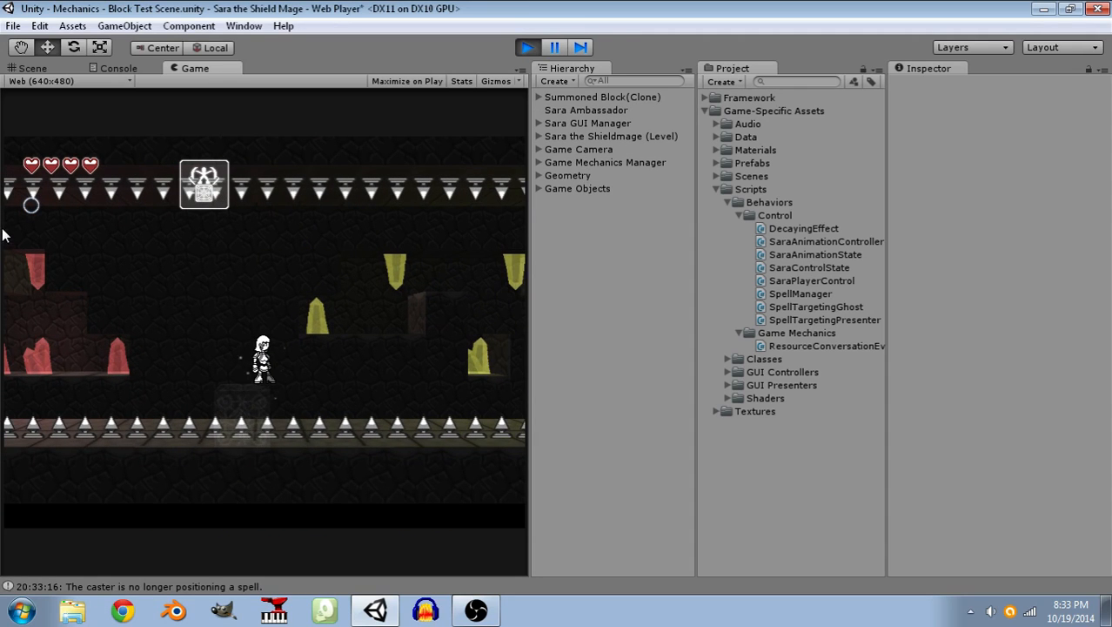
# Cross the rest of the spike pit past the yellow crystals on summoned blocks, reaching the far ledge.
pyautogui.click(398, 396)
pyautogui.press('space')
pyautogui.press('d')
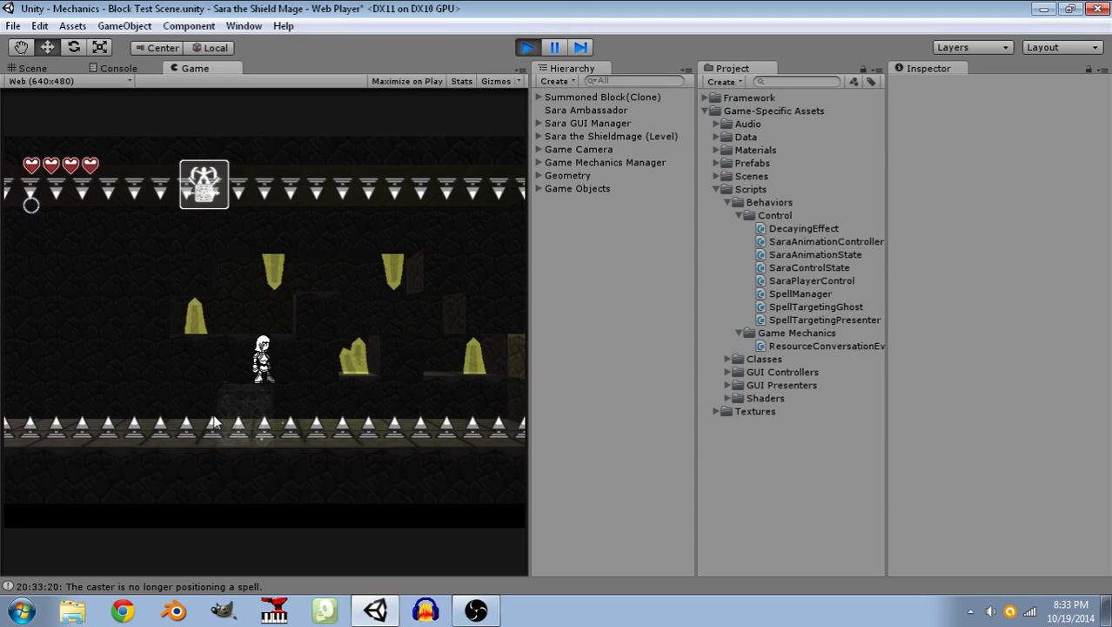
pyautogui.click(407, 415)
pyautogui.press('space')
pyautogui.press('d')
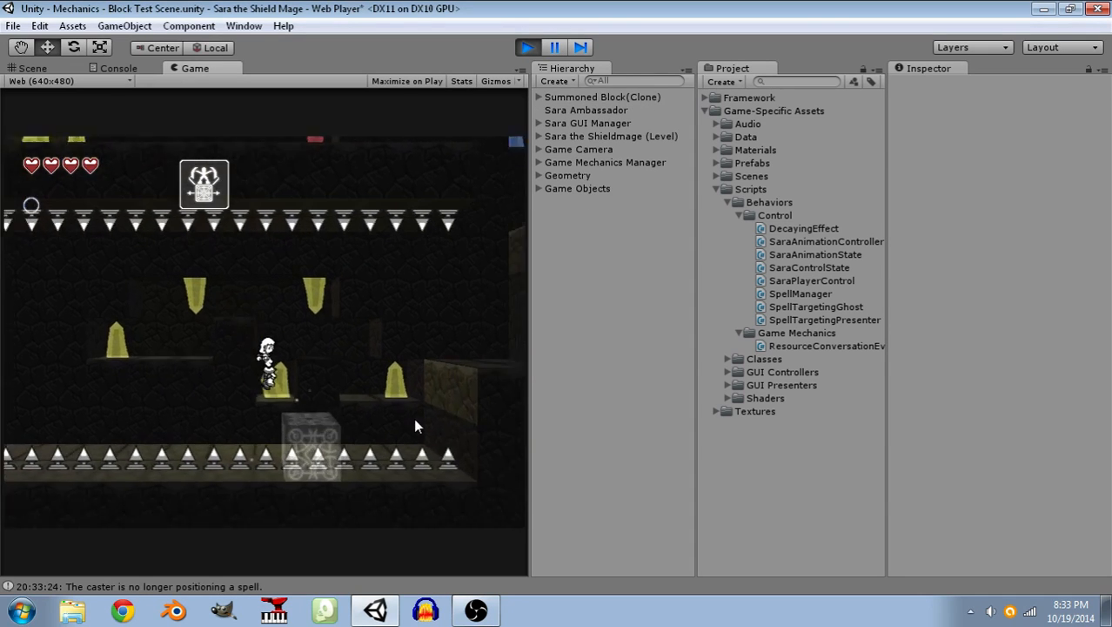
pyautogui.press('space')
pyautogui.press('d')
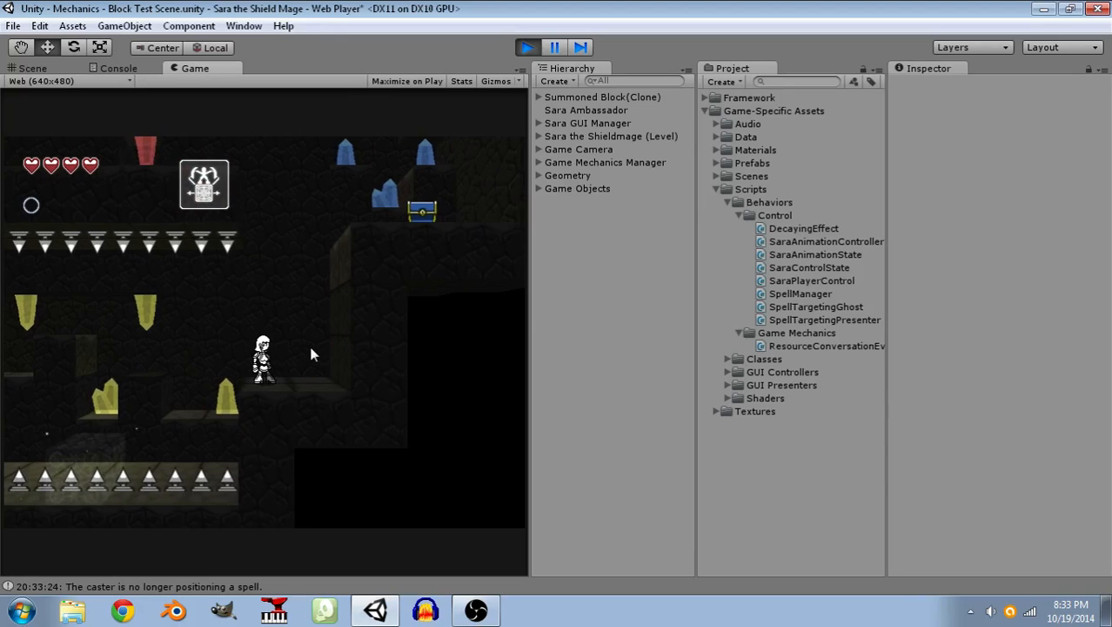
# Summon a block beside the wall and jump from it up to the ledge with the blue chest.
pyautogui.click(310, 321)
pyautogui.press('space')
pyautogui.press('d')
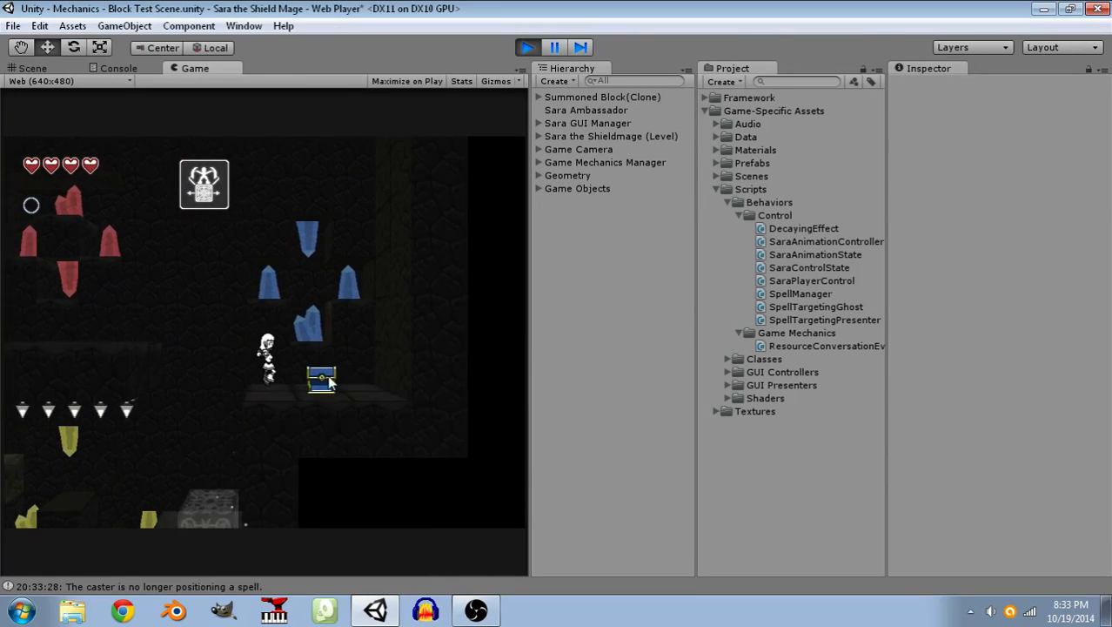
# Open the blue chest to collect the Mana Crystal and advance through its dialogue messages.
pyautogui.press('d')
pyautogui.click(452, 504)
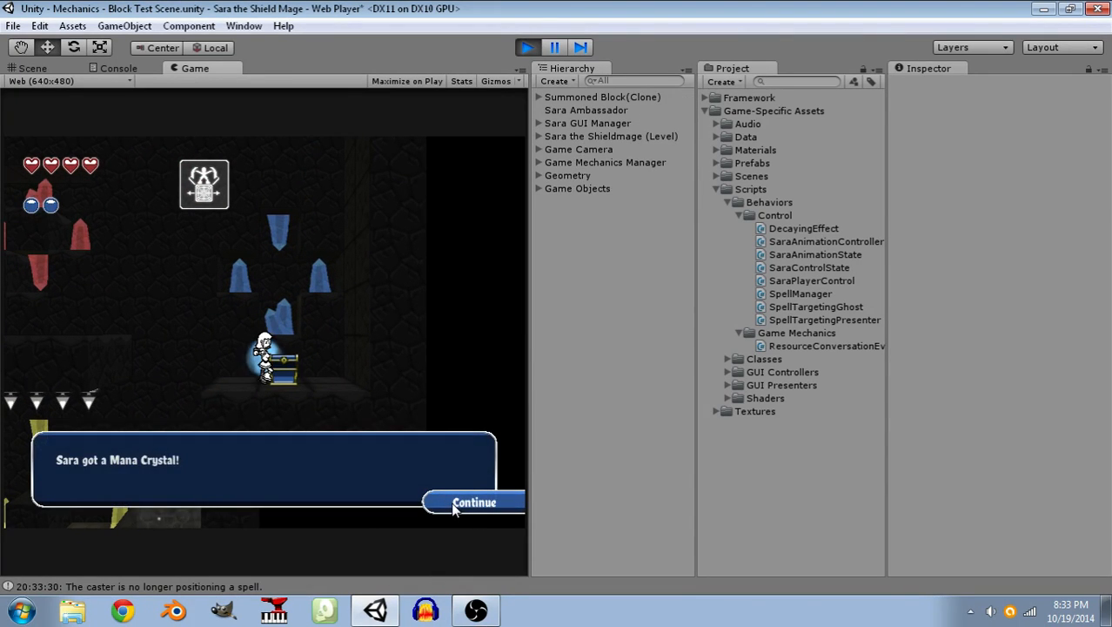
pyautogui.click(454, 508)
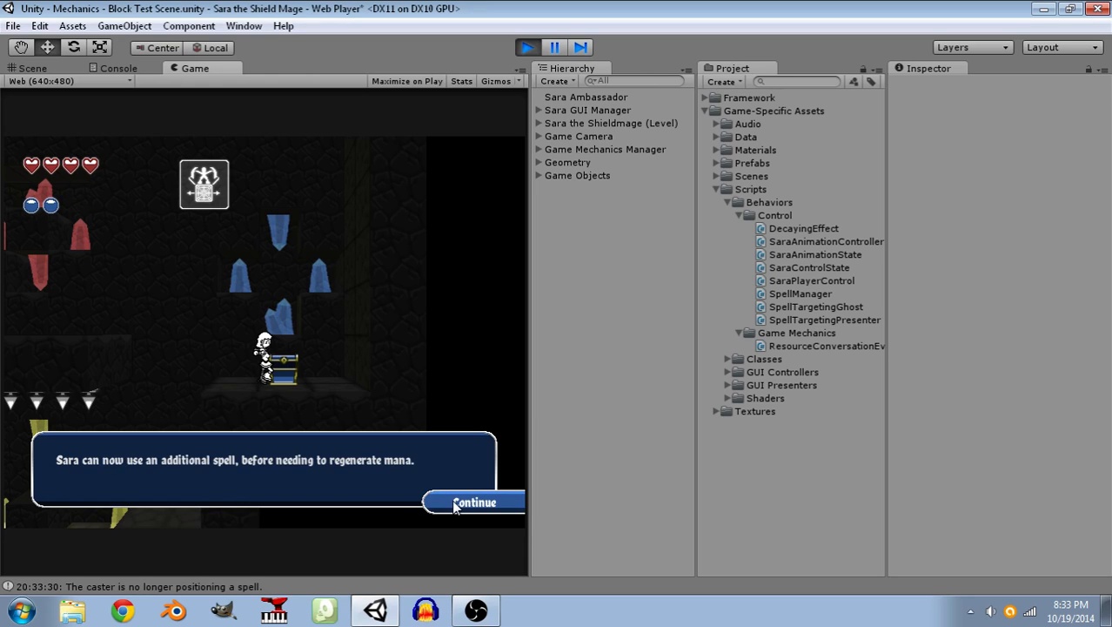
pyautogui.click(453, 508)
# Explore the upper corridor by running and jumping back and forth past the red, yellow and blue crystals.
pyautogui.press('a')
pyautogui.press('space')
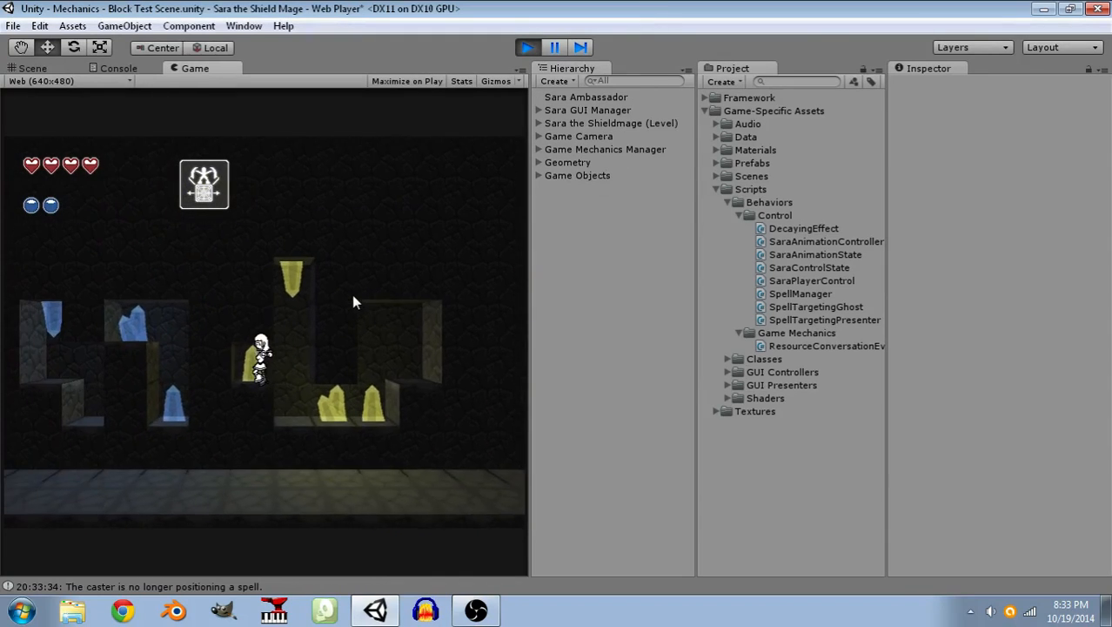
pyautogui.press('a')
pyautogui.press('space')
pyautogui.press('d')
pyautogui.press('a')
pyautogui.press('d')
pyautogui.press('space')
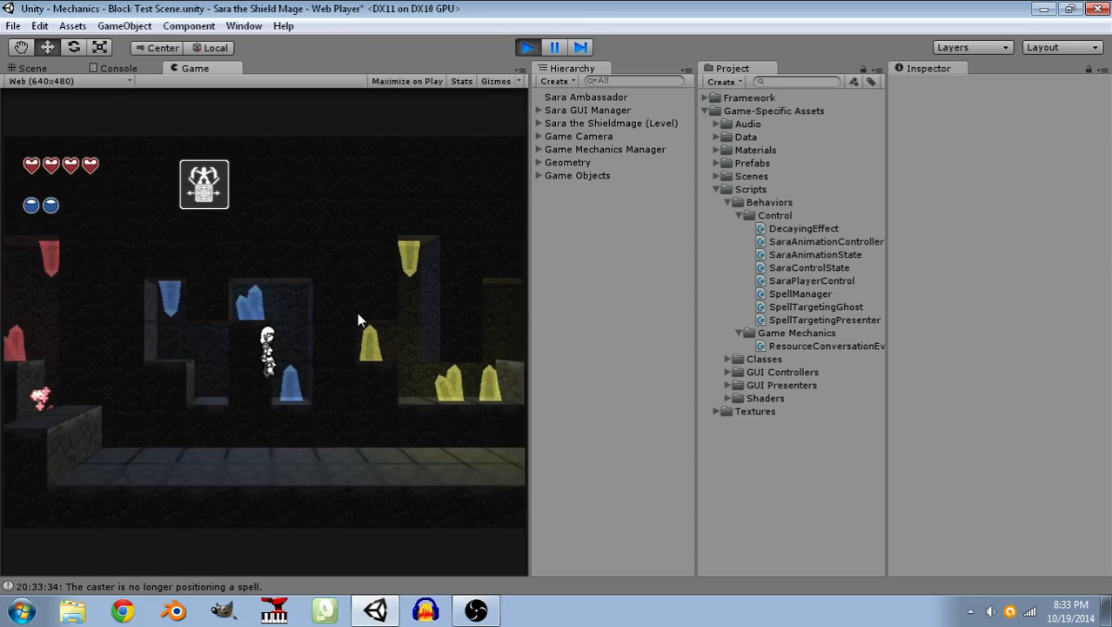
pyautogui.press('space')
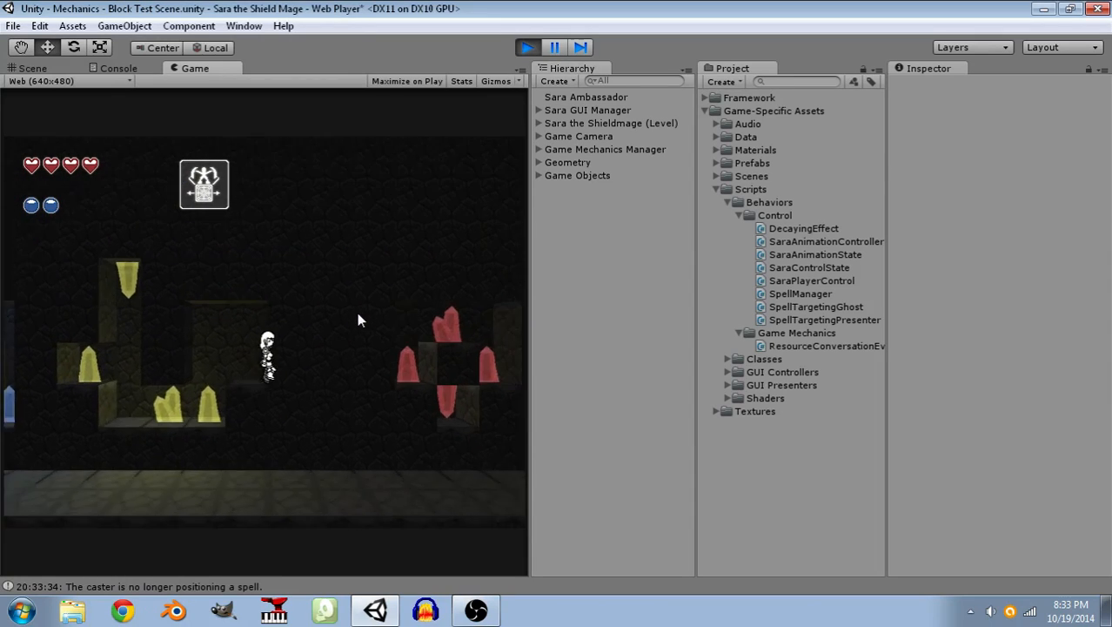
pyautogui.press('space')
pyautogui.press('space')
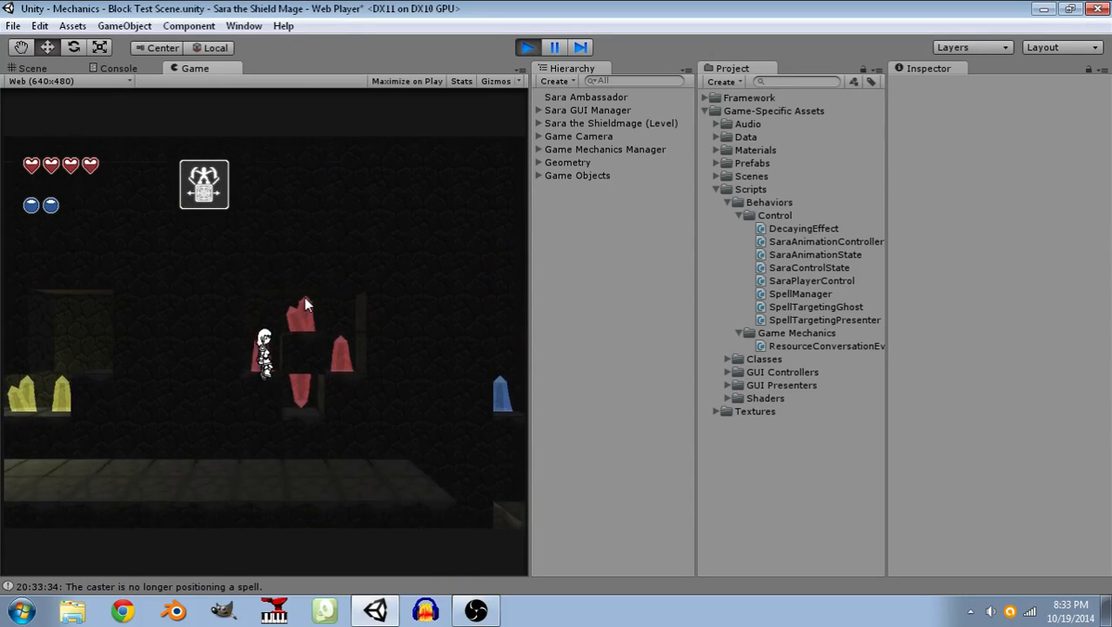
pyautogui.press('a')
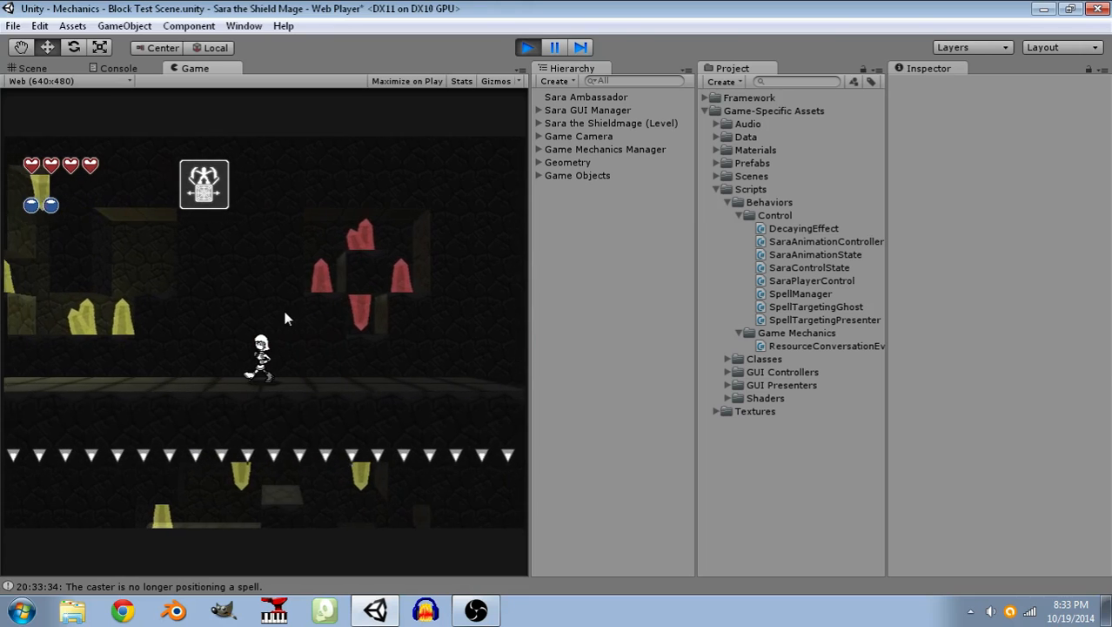
# Go to the raised stone blocks by the red crystals at the upper corridor's far end, then return along the corridor.
pyautogui.press('a')
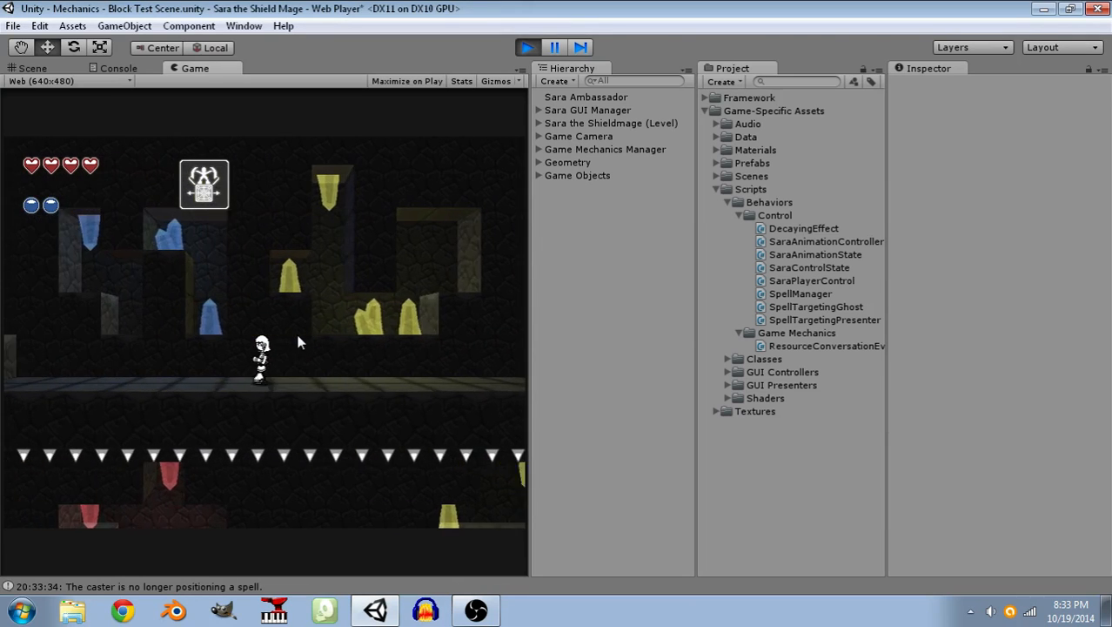
pyautogui.press('a')
pyautogui.press('space')
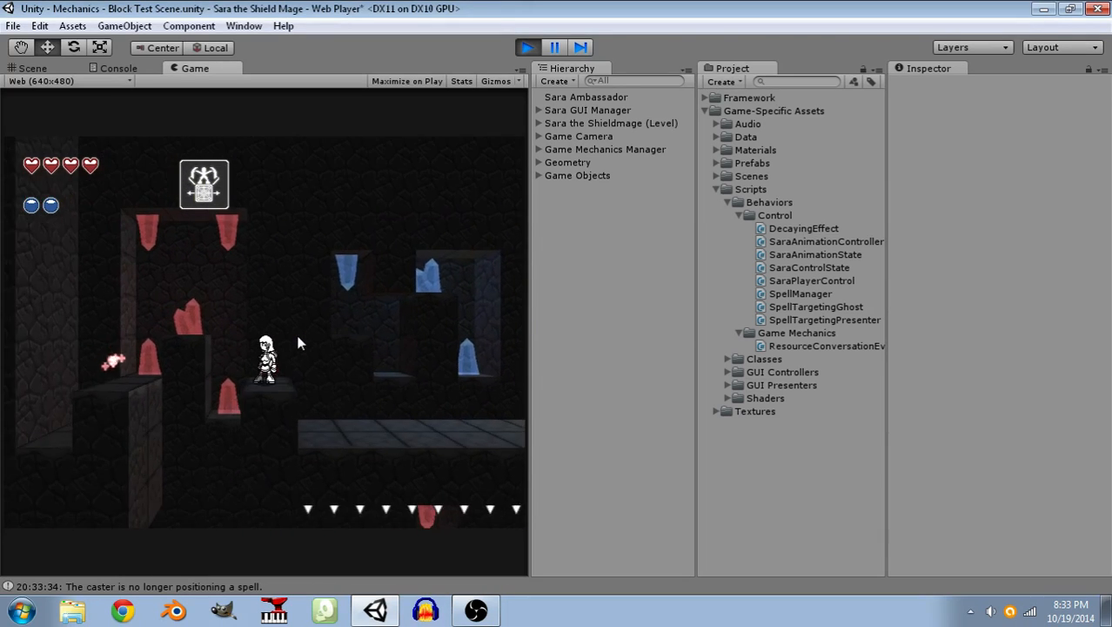
pyautogui.press('space')
pyautogui.press('a')
pyautogui.press('d')
pyautogui.press('space')
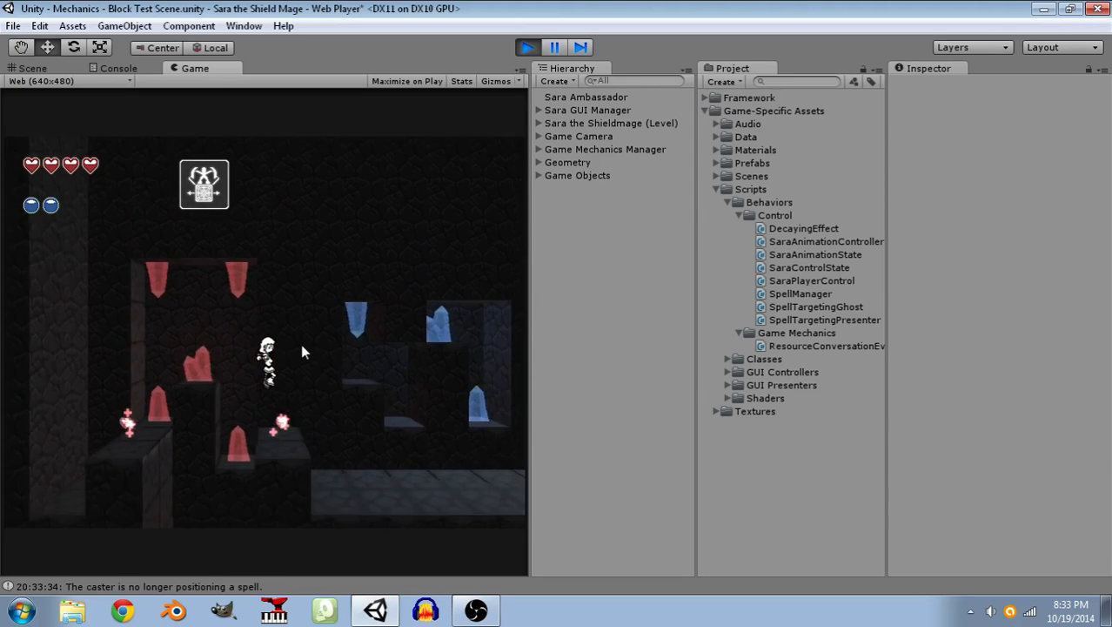
pyautogui.press('d')
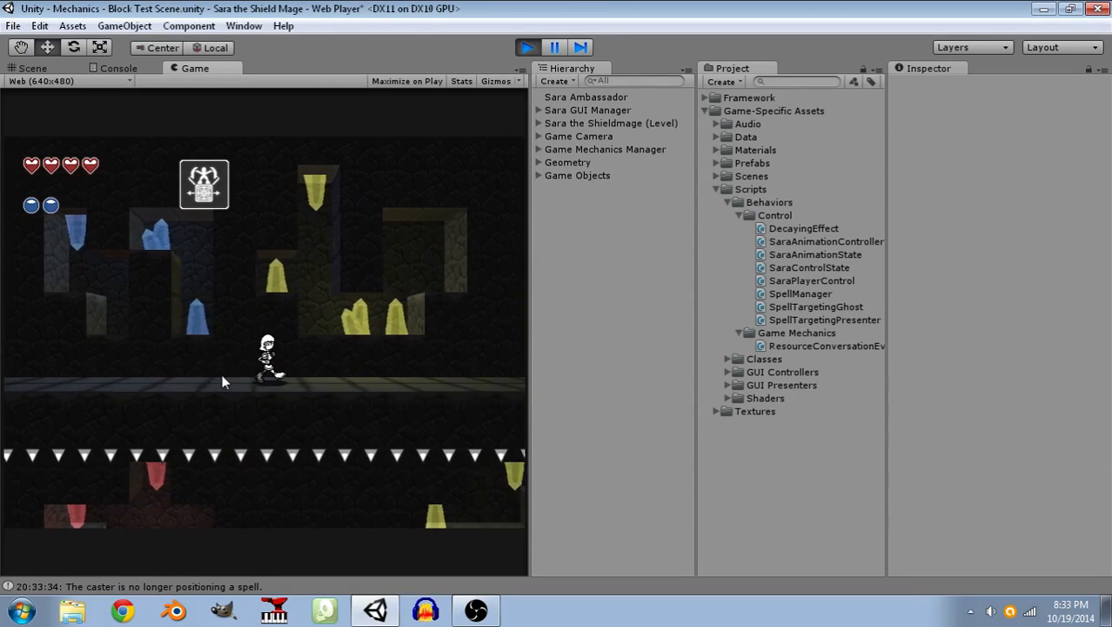
pyautogui.press('d')
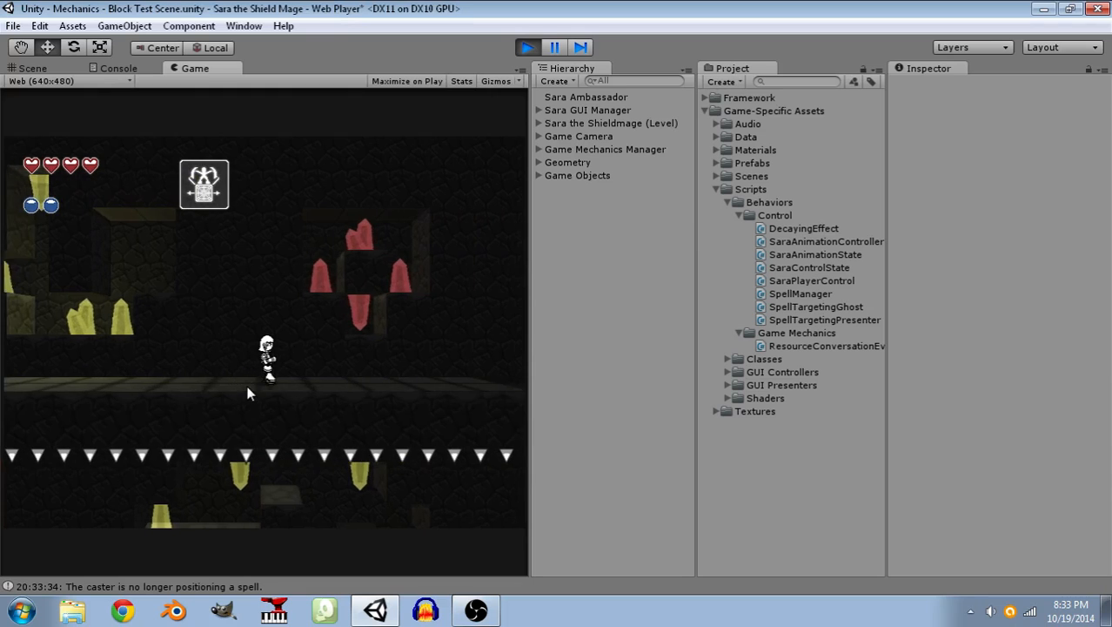
# Take the character back along the upper corridor and down to the starting ledge.
pyautogui.press('a')
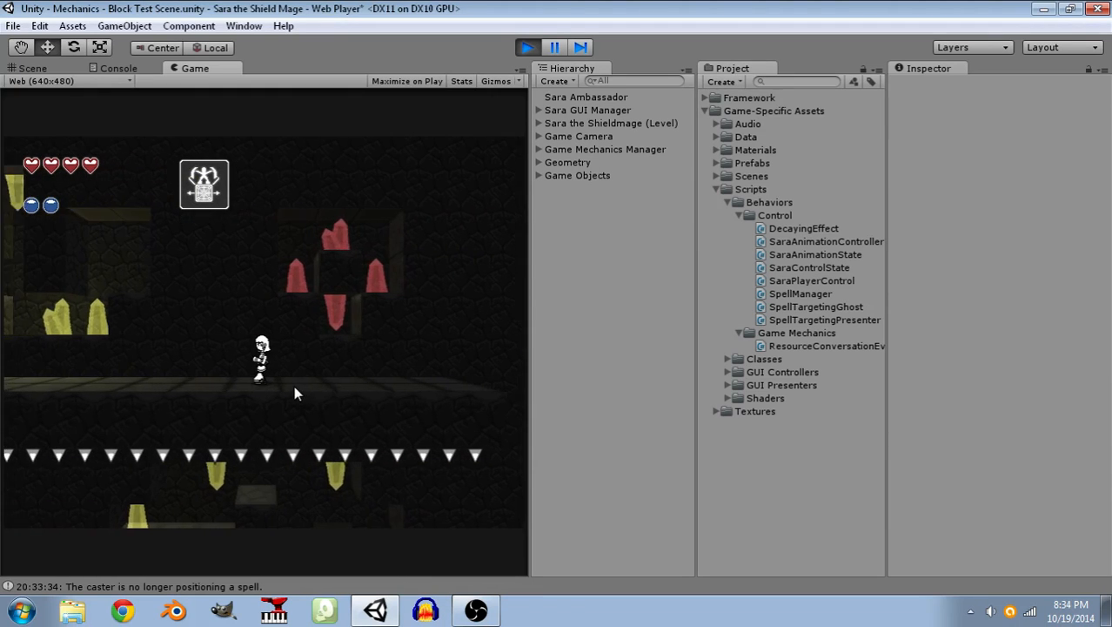
pyautogui.press('a')
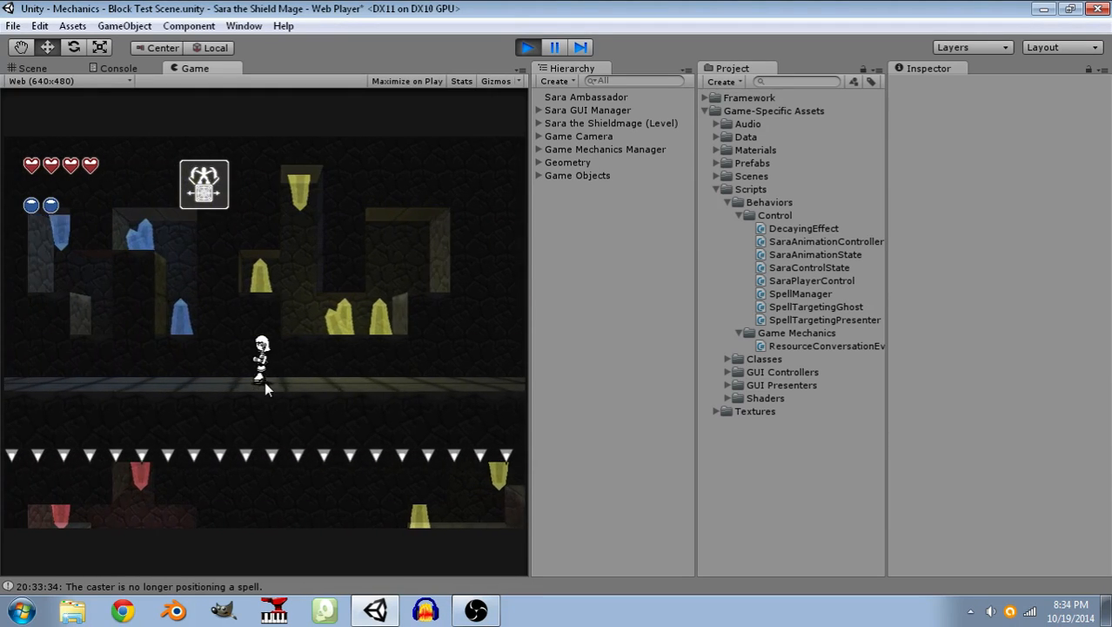
pyautogui.press('a')
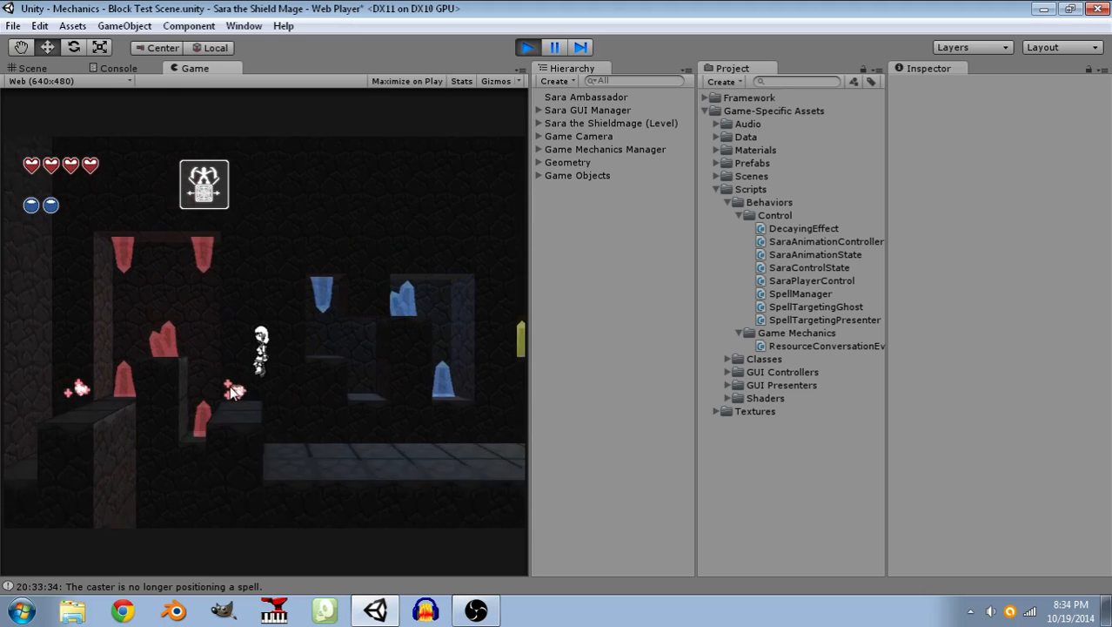
pyautogui.press('d')
pyautogui.press('a')
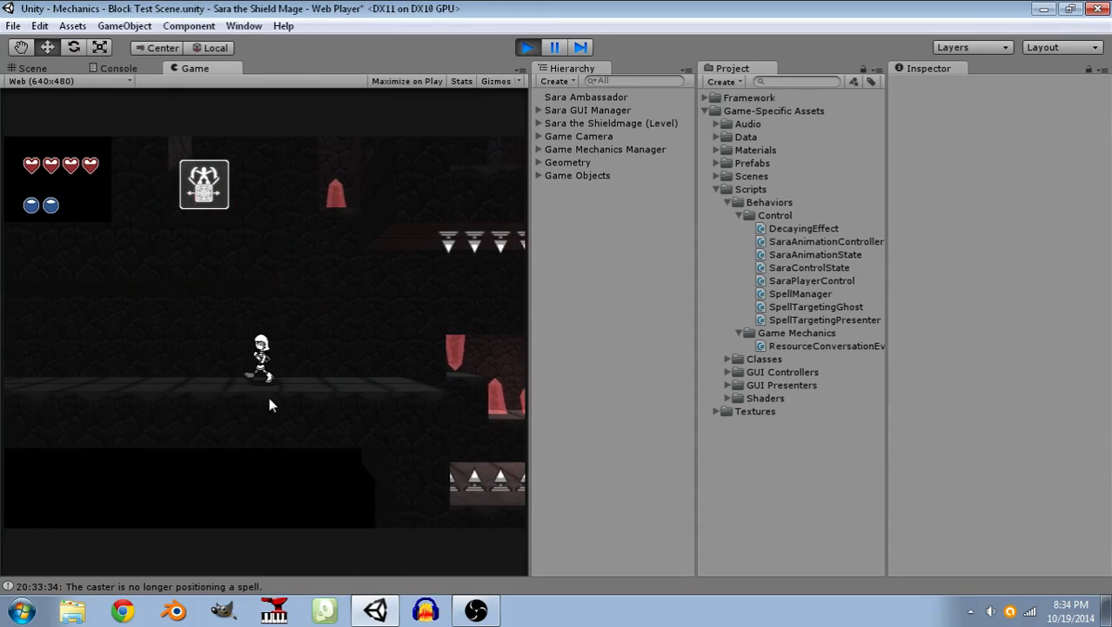
pyautogui.press('a')
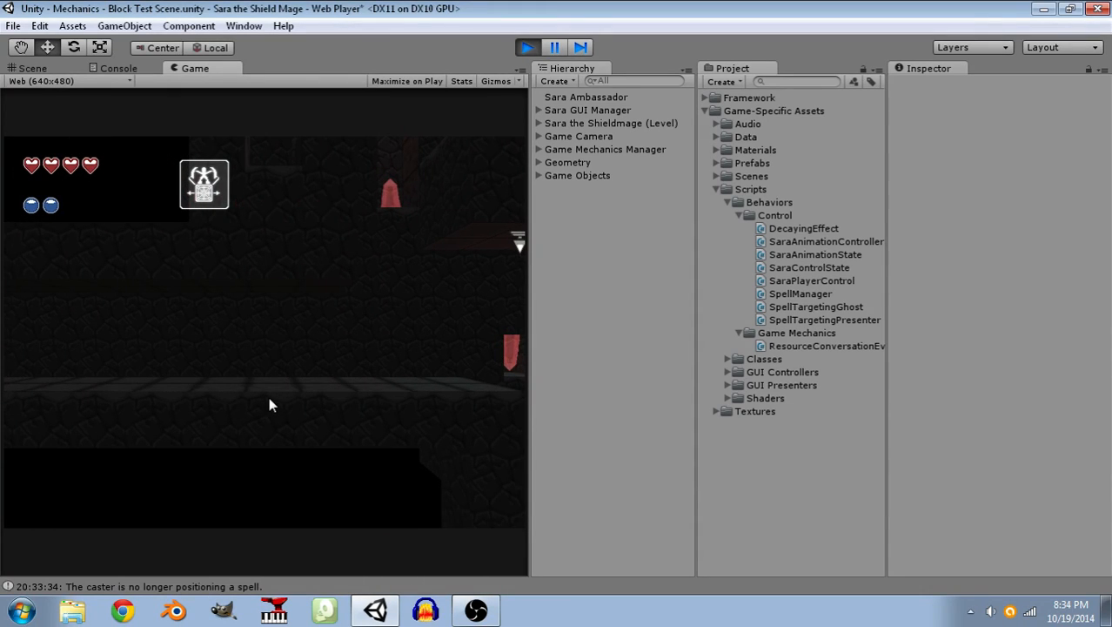
pyautogui.press('d')
pyautogui.press('a')
pyautogui.press('d')
pyautogui.press('a')
pyautogui.press('d')
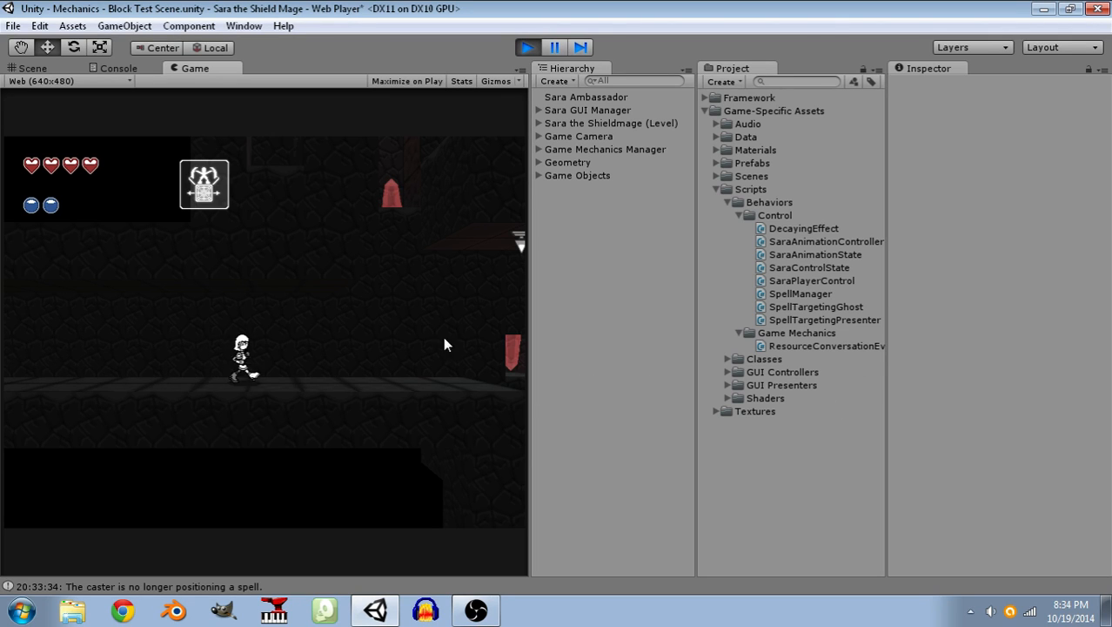
# Return the character to the spike pit's edge, stop the playtest, and examine the level's two-tier layout in the scene.
pyautogui.press('d')
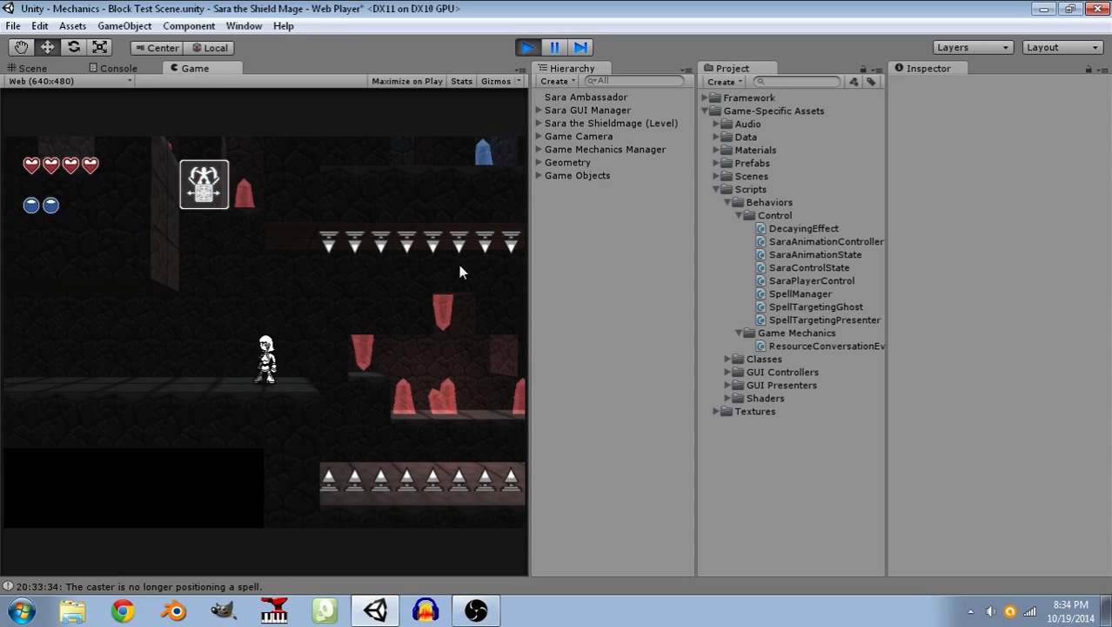
pyautogui.click(530, 49)
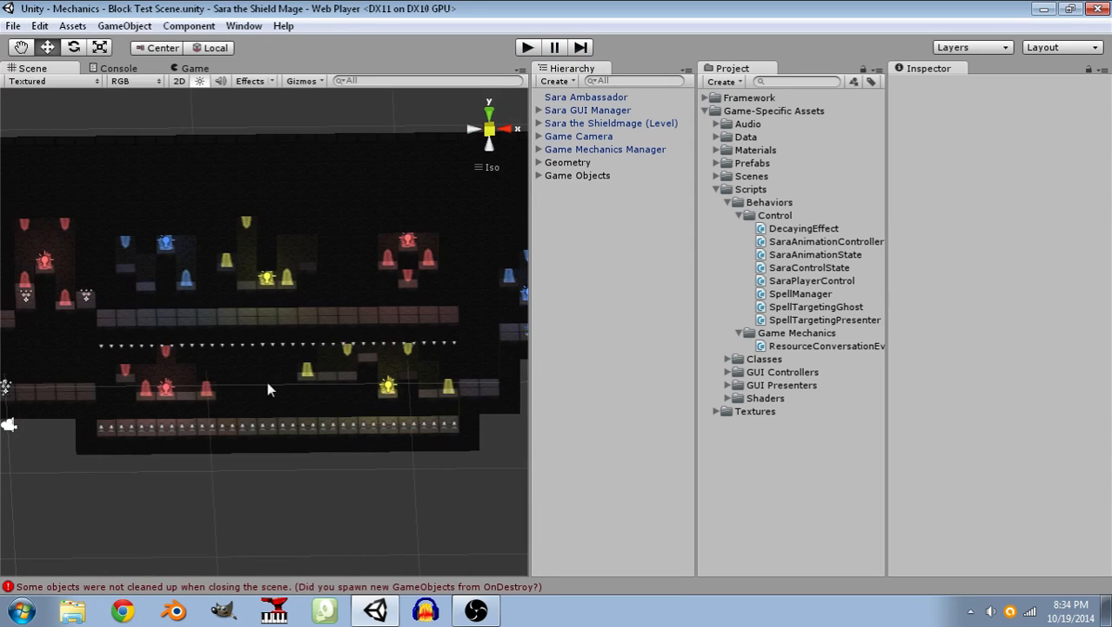
pyautogui.keyDown('alt'); pyautogui.moveTo(268, 369); pyautogui.dragTo(339, 347); pyautogui.keyUp('alt')
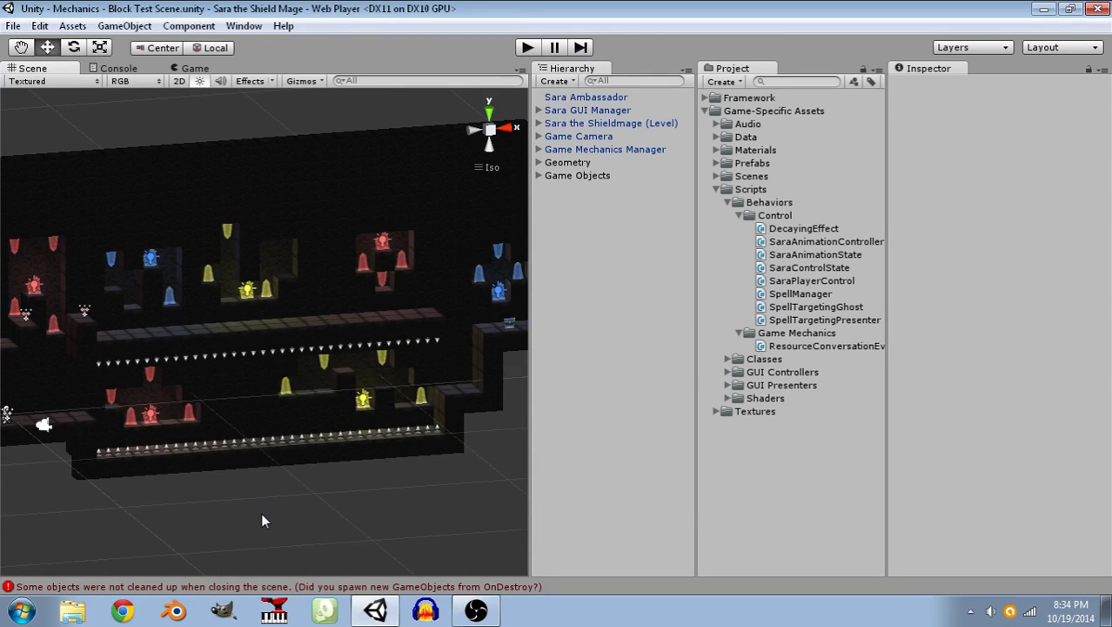
pyautogui.keyDown('alt'); pyautogui.moveTo(269, 504); pyautogui.dragTo(244, 410); pyautogui.keyUp('alt')
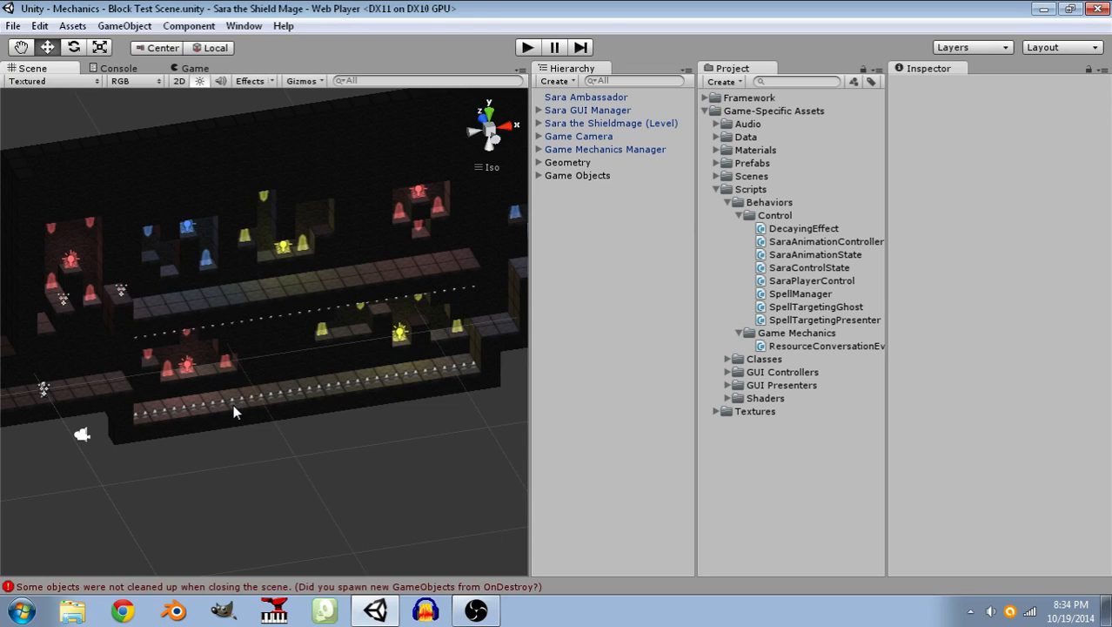
# Examine the crystal alcoves, spike rows and two corridors of the level from closer and farther in the scene.
pyautogui.keyDown('alt'); pyautogui.moveTo(236, 300); pyautogui.dragTo(283, 200); pyautogui.keyUp('alt')
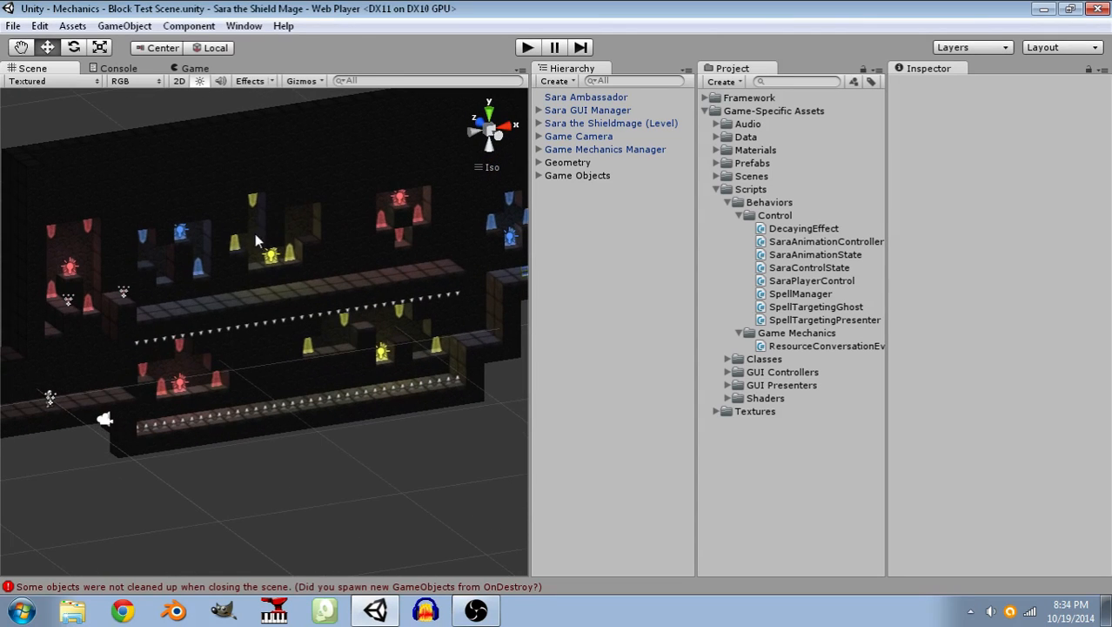
pyautogui.scroll(5, 284, 320)
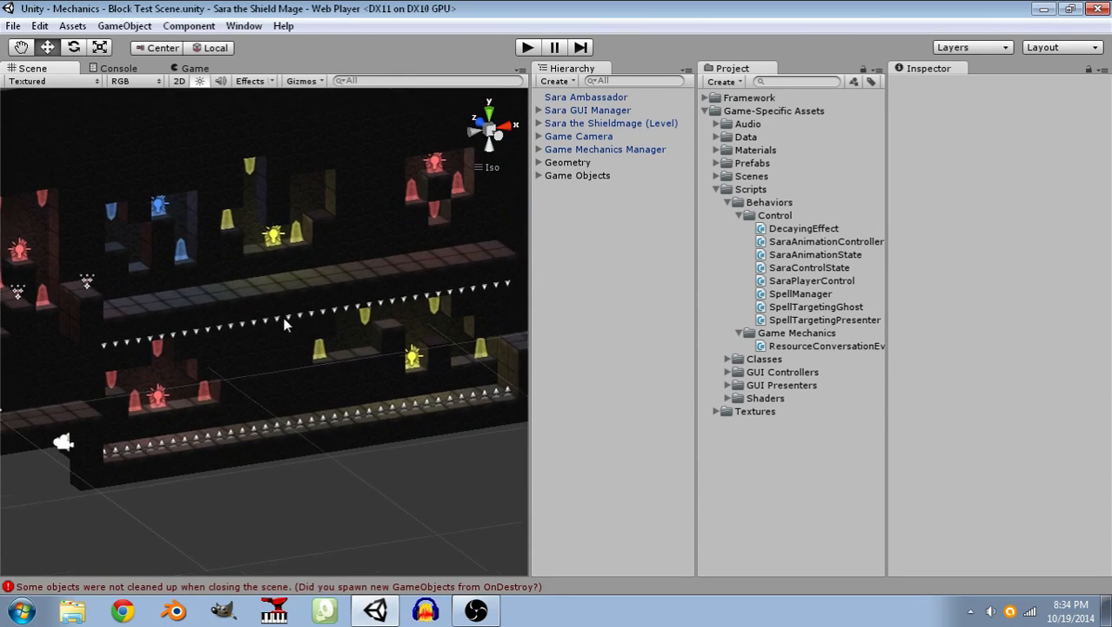
pyautogui.scroll(-5, 284, 320)
pyautogui.moveTo(273, 334); pyautogui.dragTo(285, 379, button='middle')
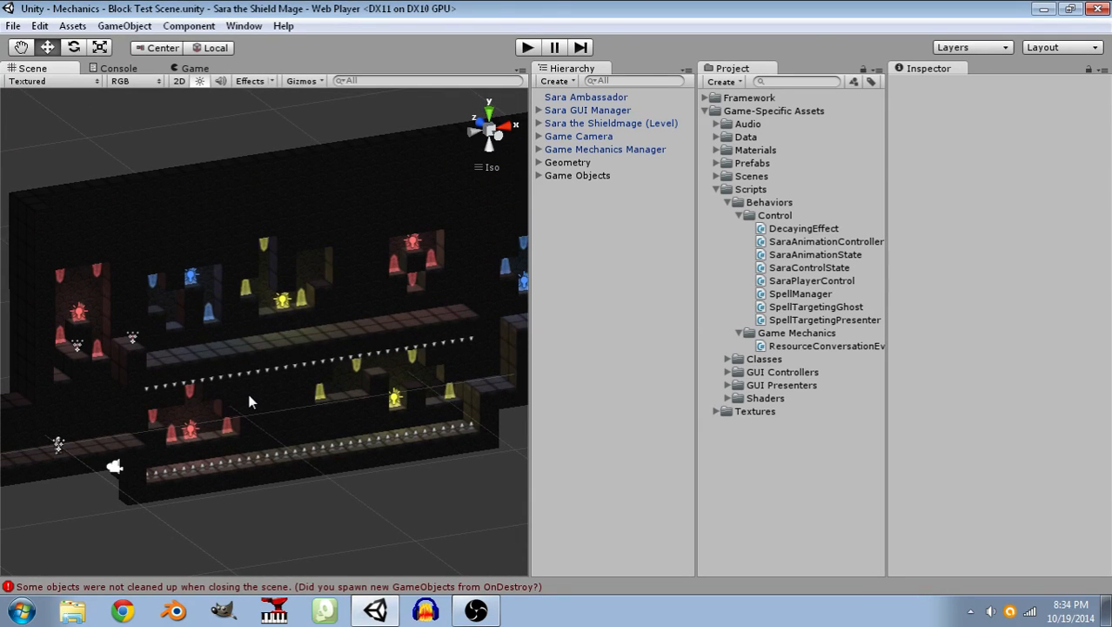
pyautogui.keyDown('alt'); pyautogui.moveTo(297, 439); pyautogui.dragTo(316, 318); pyautogui.keyUp('alt')
pyautogui.moveTo(317, 319)
pyautogui.mouseDown(button='middle')
pyautogui.moveTo(278, 317)
pyautogui.moveTo(304, 314)
pyautogui.mouseUp(button='middle')
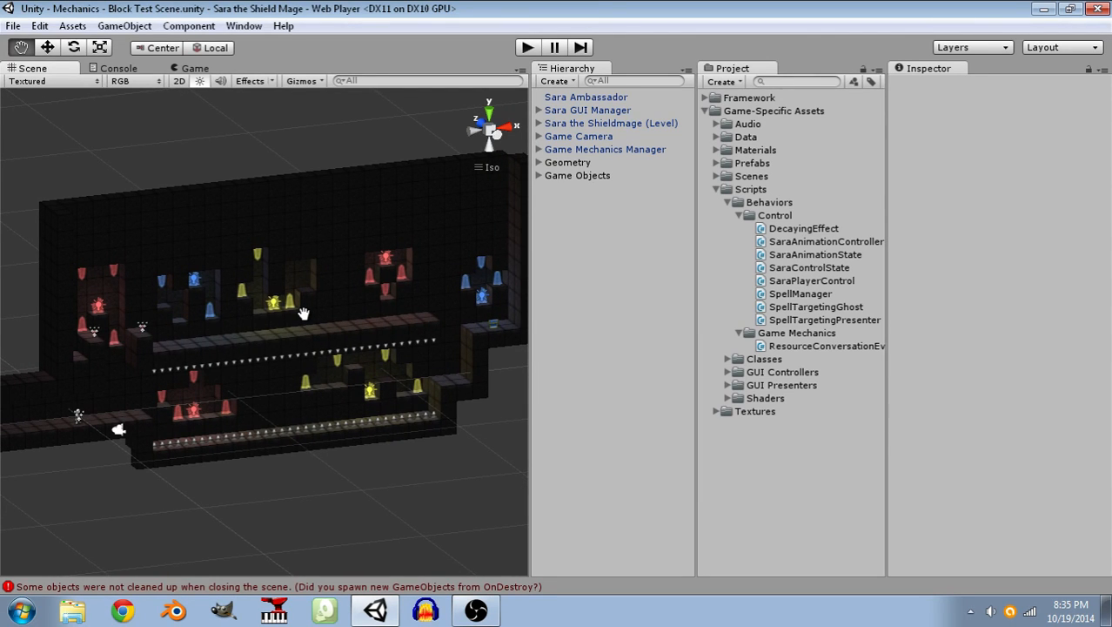
pyautogui.scroll(1, 312, 331)
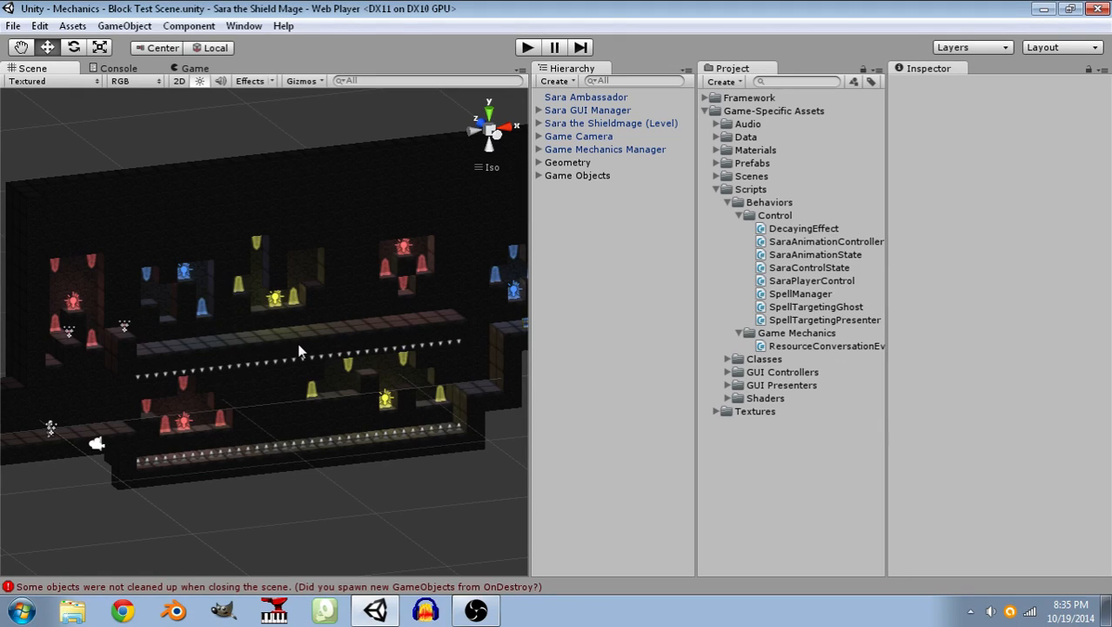
# Create a new C# script named FlashingDecayEffect in the Control folder of the Behaviors scripts.
pyautogui.click(754, 217)
pyautogui.rightClick(753, 218)
pyautogui.moveTo(783, 225)
pyautogui.click(628, 265)
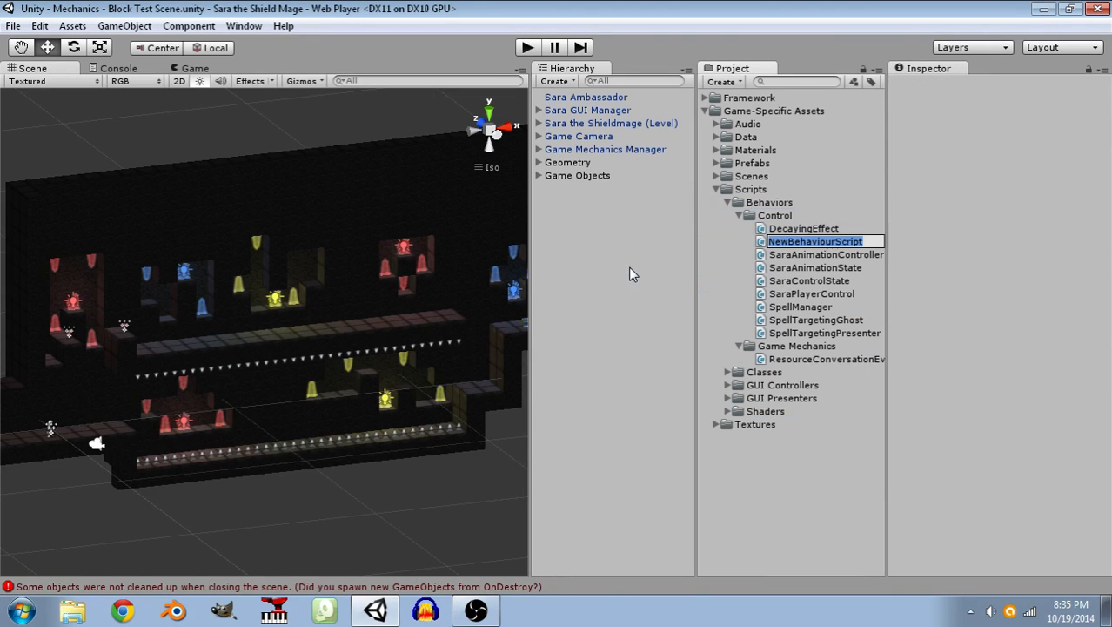
pyautogui.press('BackSpace')
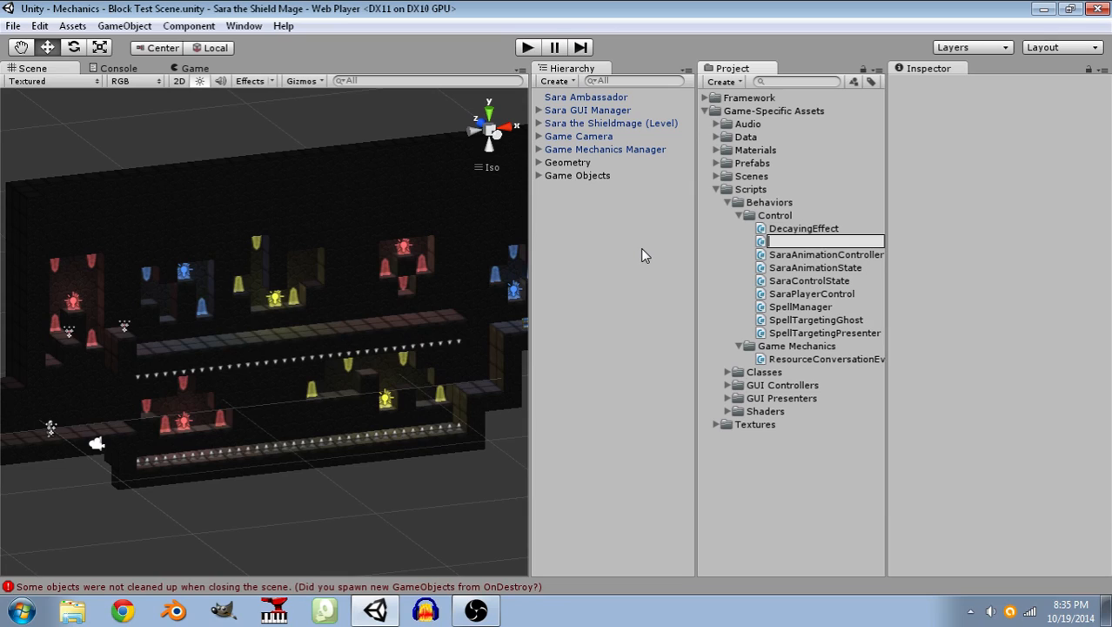
pyautogui.write('FlashingDecayEffect')
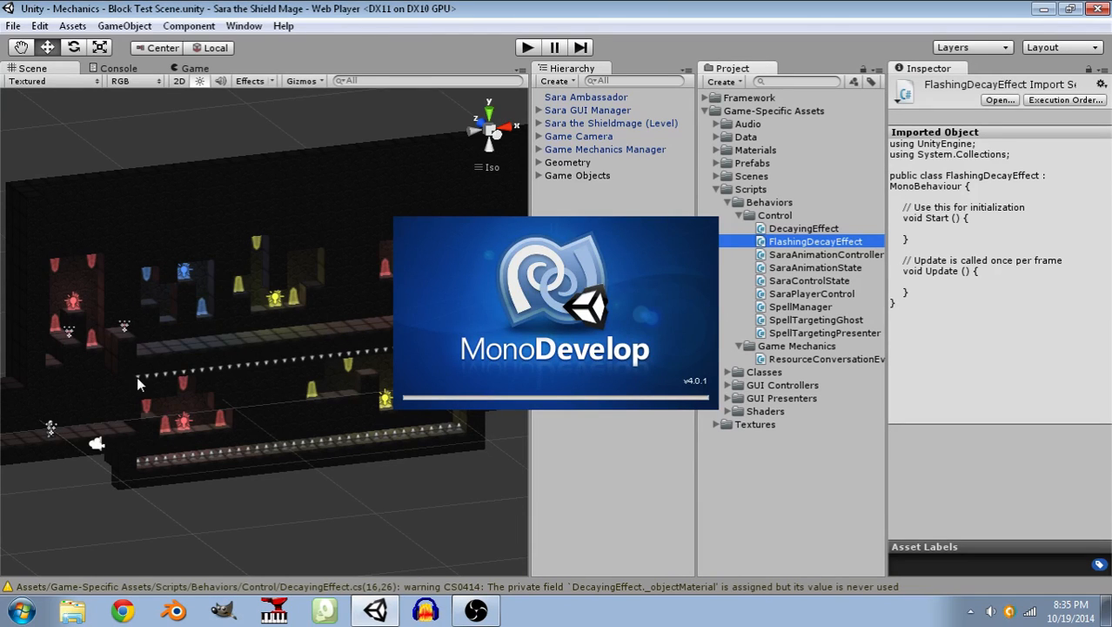
# In MonoDevelop, close all open files except FlashingDecayEffect.cs.
pyautogui.scroll(-2, 244, 324)
pyautogui.scroll(4, 252, 310)
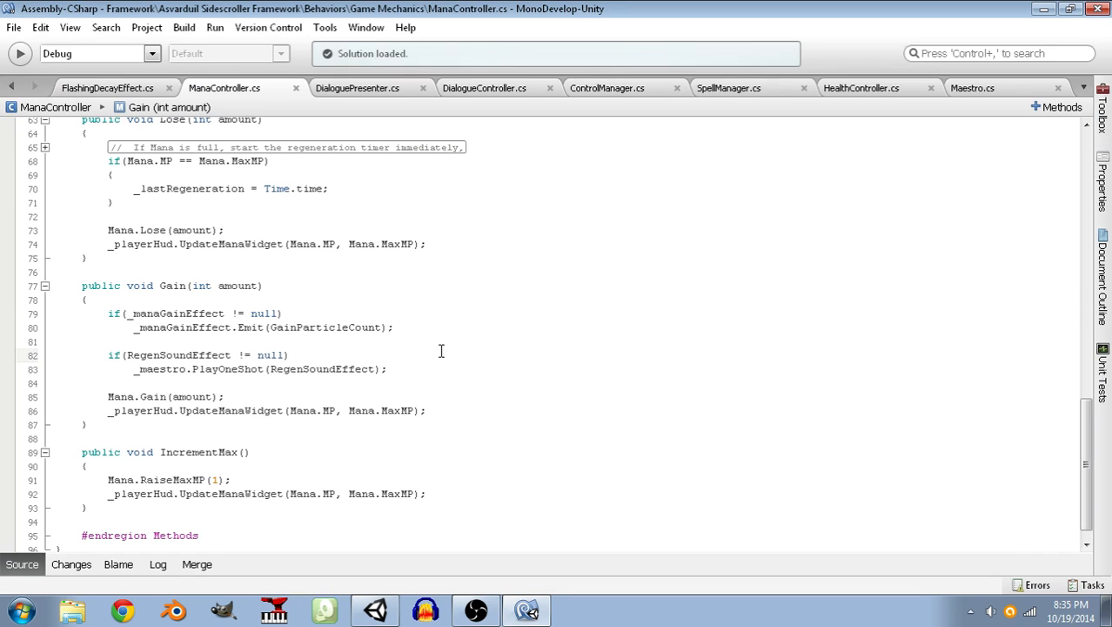
pyautogui.click(95, 88)
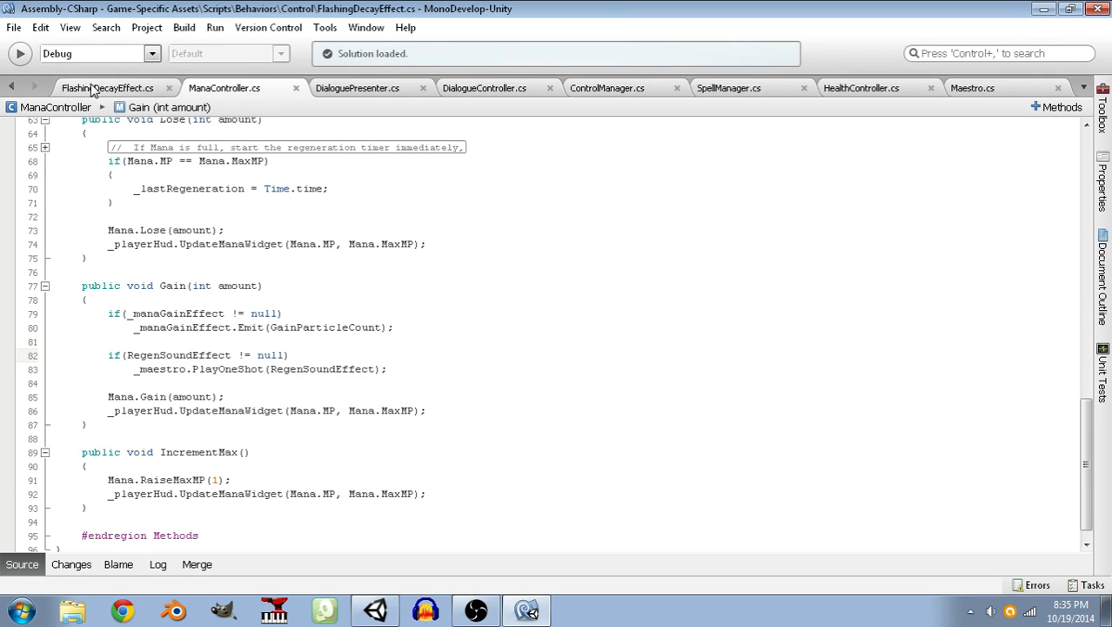
pyautogui.rightClick(93, 87)
pyautogui.click(144, 128)
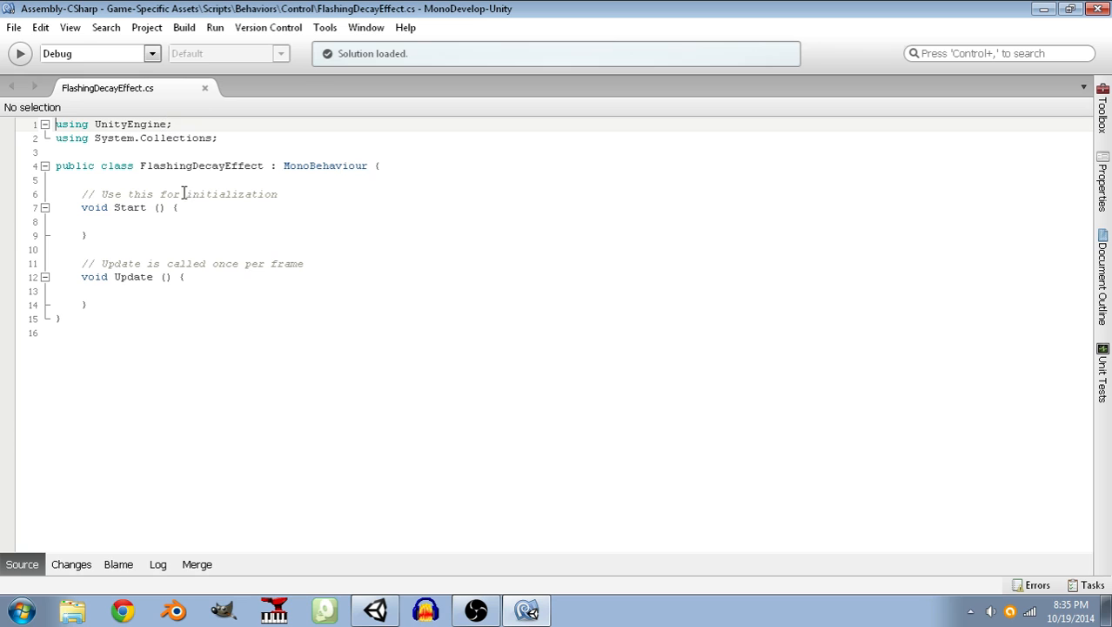
# Change the base class of FlashingDecayEffect to DebuggableBehavior.
pyautogui.moveTo(370, 166); pyautogui.dragTo(282, 165)
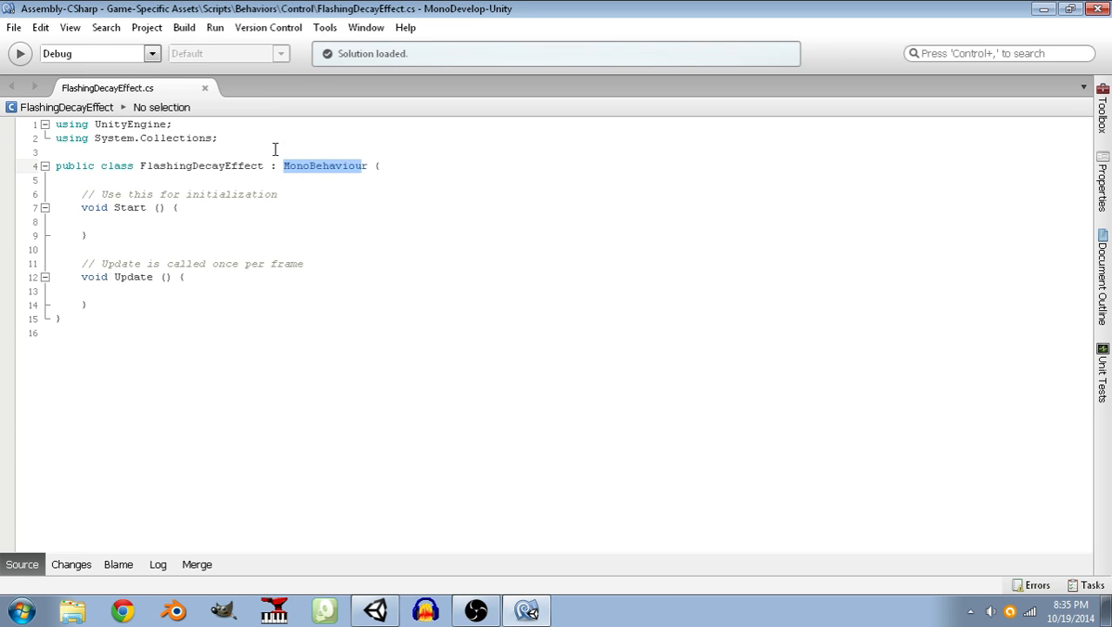
pyautogui.write('D')
pyautogui.write('ebuggable')
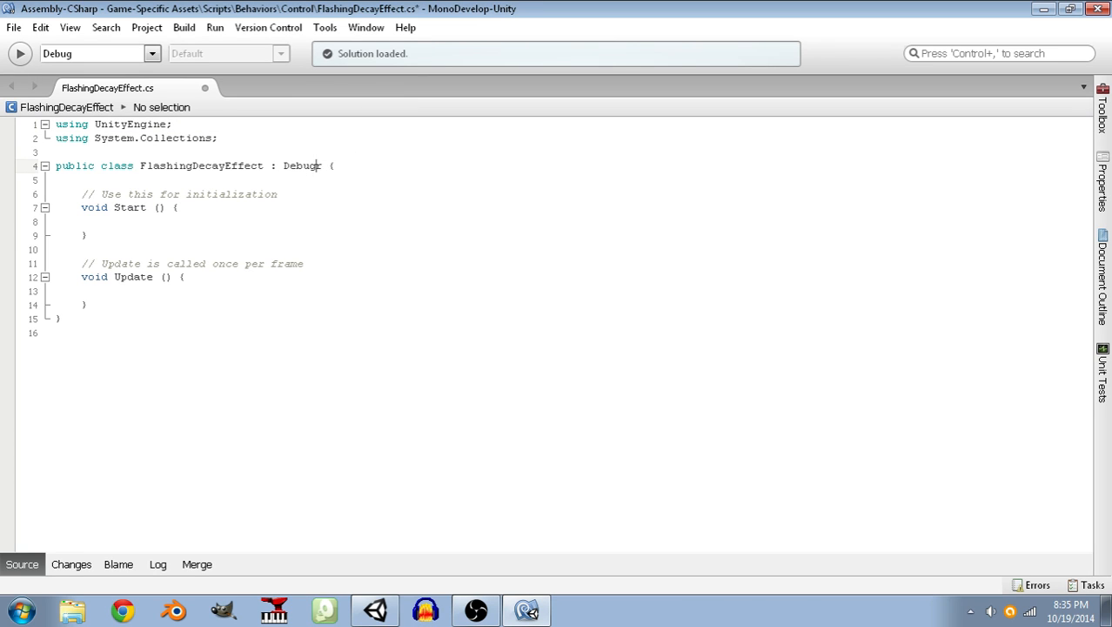
pyautogui.write('Behavio')
pyautogui.press('Right')
pyautogui.press('Right')
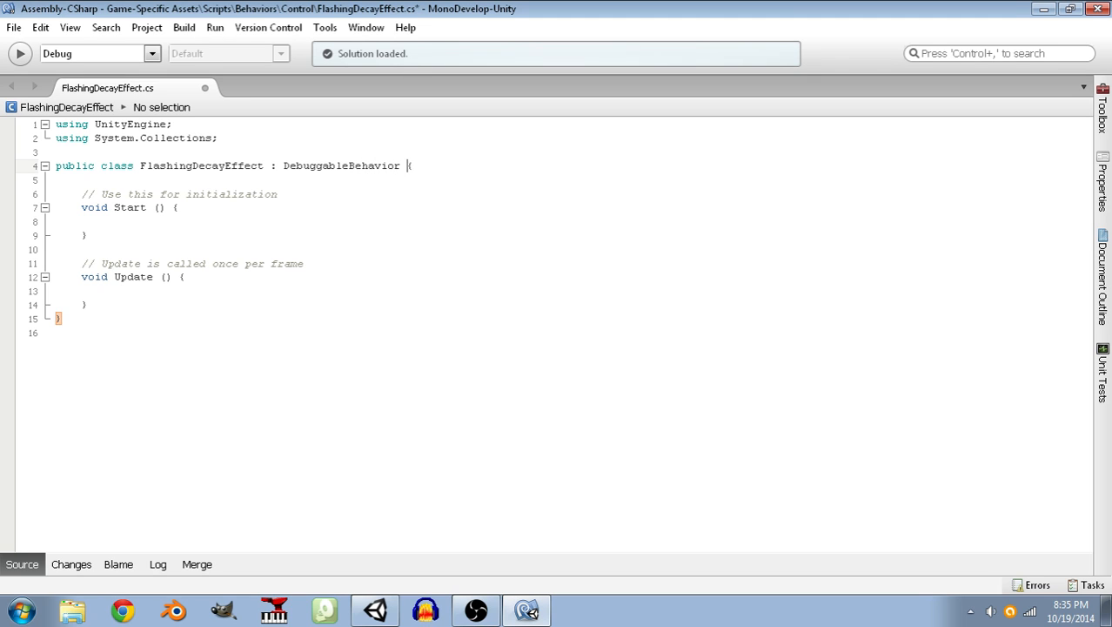
# Put the class's opening brace on its own line and delete the default Start and Update methods.
pyautogui.press('Return')
pyautogui.press('Down')
pyautogui.hotkey('shift', 'Down')
pyautogui.hotkey('shift', 'Down')
pyautogui.hotkey('shift', 'Down')
pyautogui.hotkey('shift', 'Down')
pyautogui.hotkey('shift', 'Down')
pyautogui.hotkey('shift', 'Down')
pyautogui.hotkey('shift', 'Down')
pyautogui.hotkey('shift', 'Down')
pyautogui.hotkey('shift', 'Down')
pyautogui.hotkey('shift', 'Down')
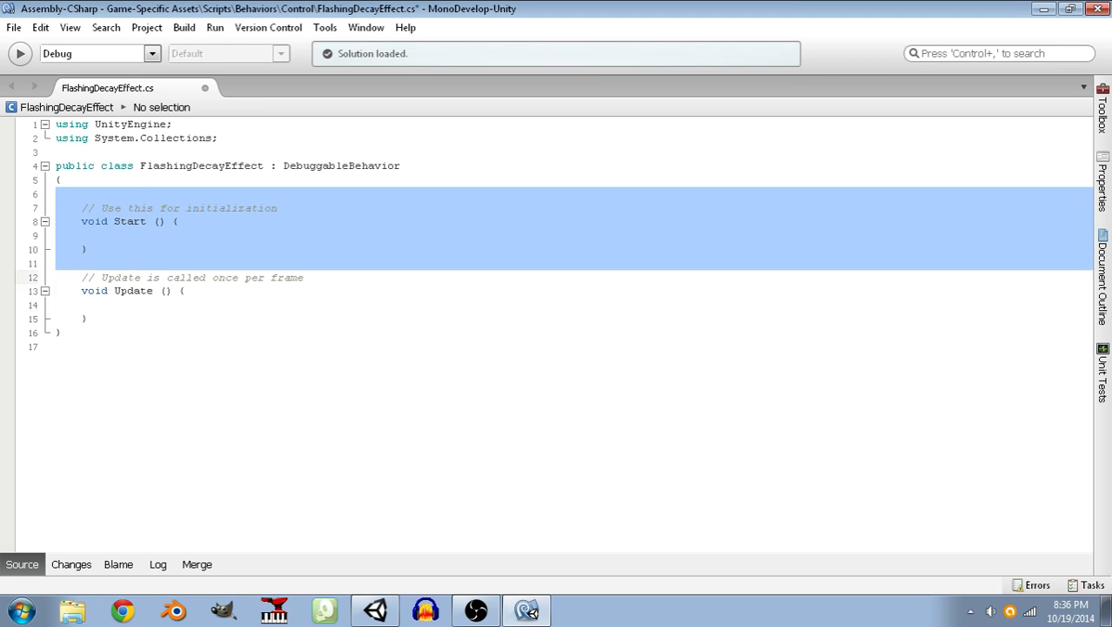
pyautogui.press('Delete')
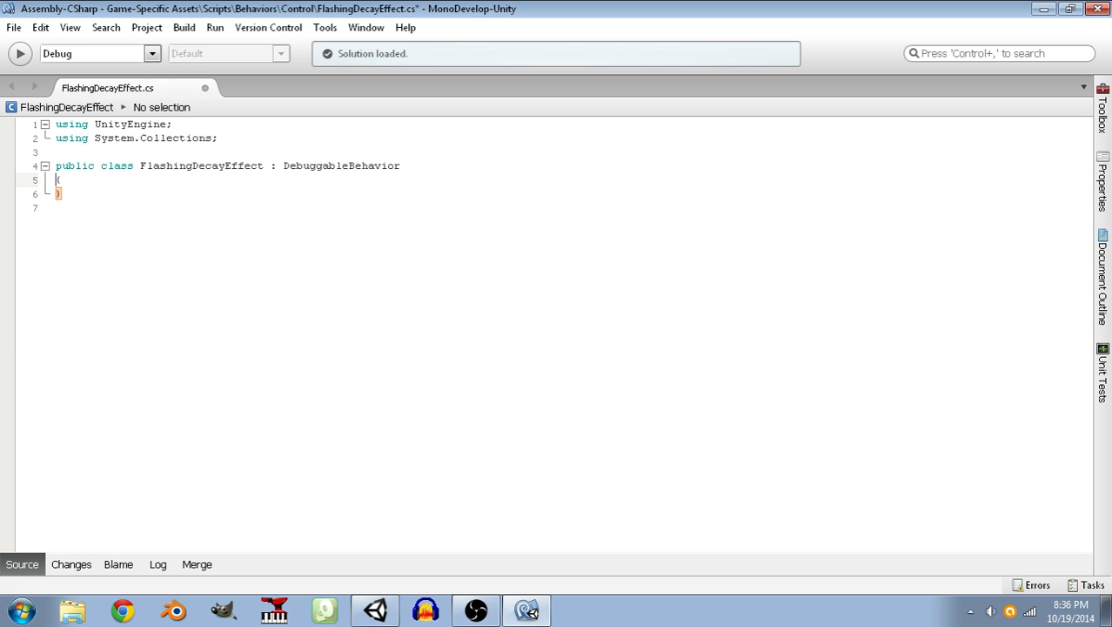
# Add an empty "Variables / Properties" region with a matching labelled endregion inside the class.
pyautogui.press('Return')
pyautogui.write('#regi')
pyautogui.press('BackSpace')
pyautogui.press('BackSpace')
pyautogui.press('BackSpace')
pyautogui.press('BackSpace')
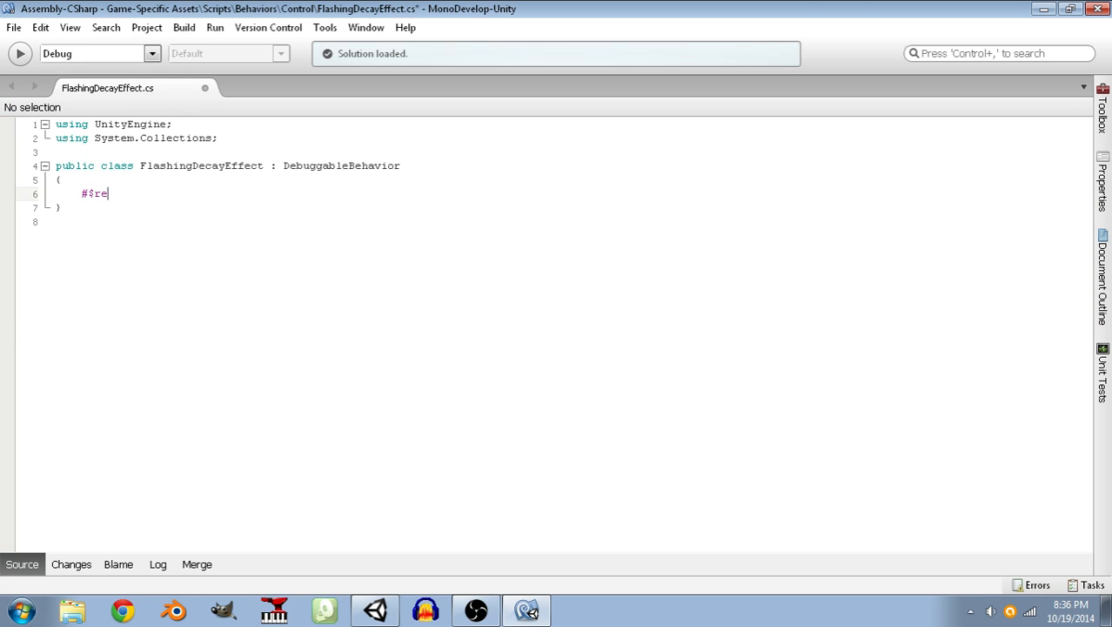
pyautogui.write('region Variables / Properties')
pyautogui.press('Return')
pyautogui.press('Return')
pyautogui.write('#endreg')
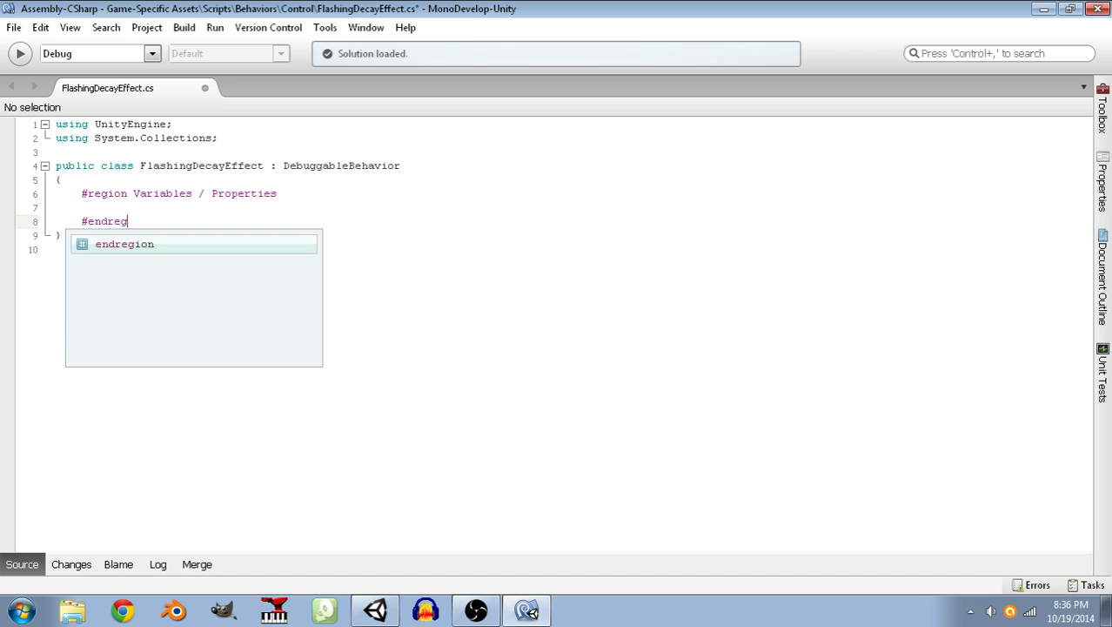
pyautogui.write('ion Variables / Properties')
# Add an empty "Engine Hooks" region with a matching labelled endregion below the Variables / Properties region.
pyautogui.press('Return')
pyautogui.press('Return')
pyautogui.write('#region Engine Hooks')
pyautogui.press('Return')
pyautogui.press('Return')
pyautogui.write('#endre')
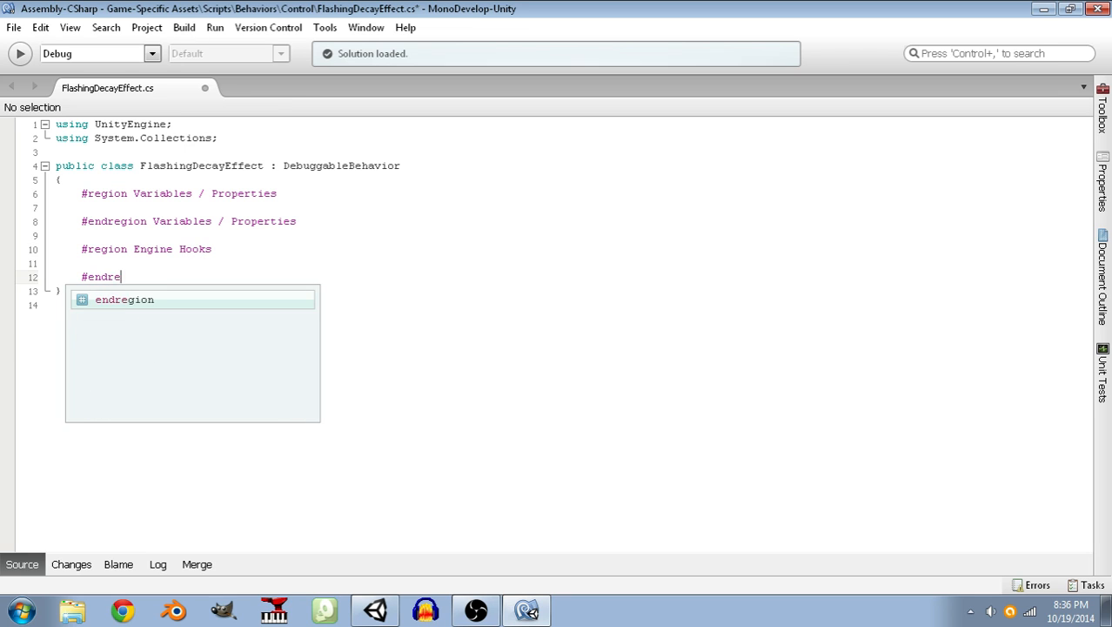
pyautogui.write('gion Engine Hooks')
# Add an empty "Methods" region with a matching labelled endregion below Engine Hooks, and save the script.
pyautogui.press('Return')
pyautogui.press('Return')
pyautogui.write('#region Methods')
pyautogui.press('Return')
pyautogui.press('Return')
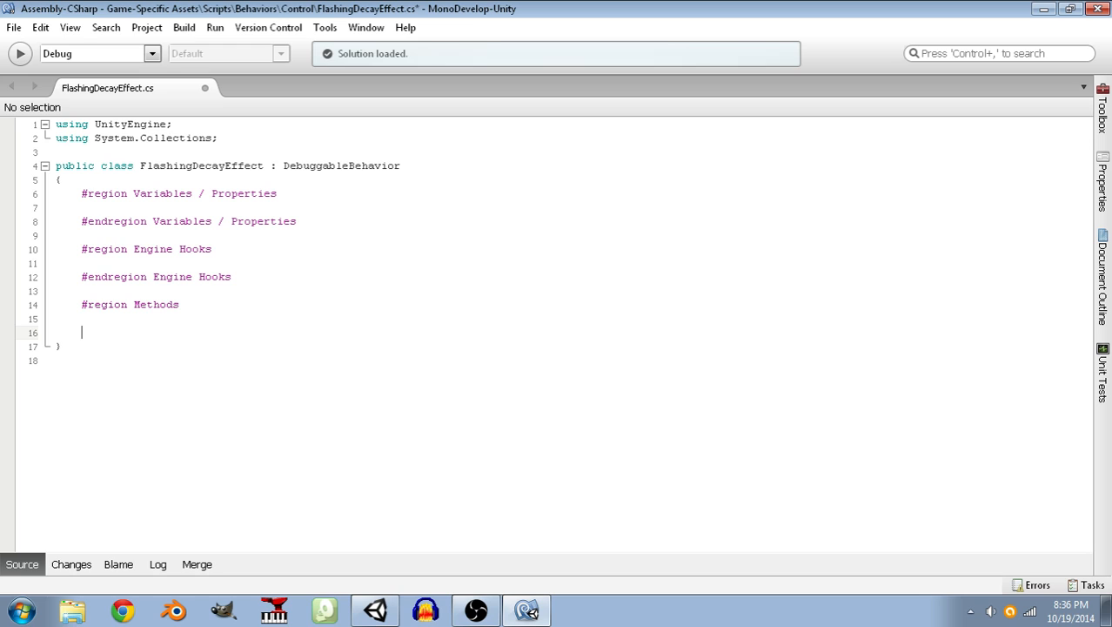
pyautogui.write('#endregion Methods')
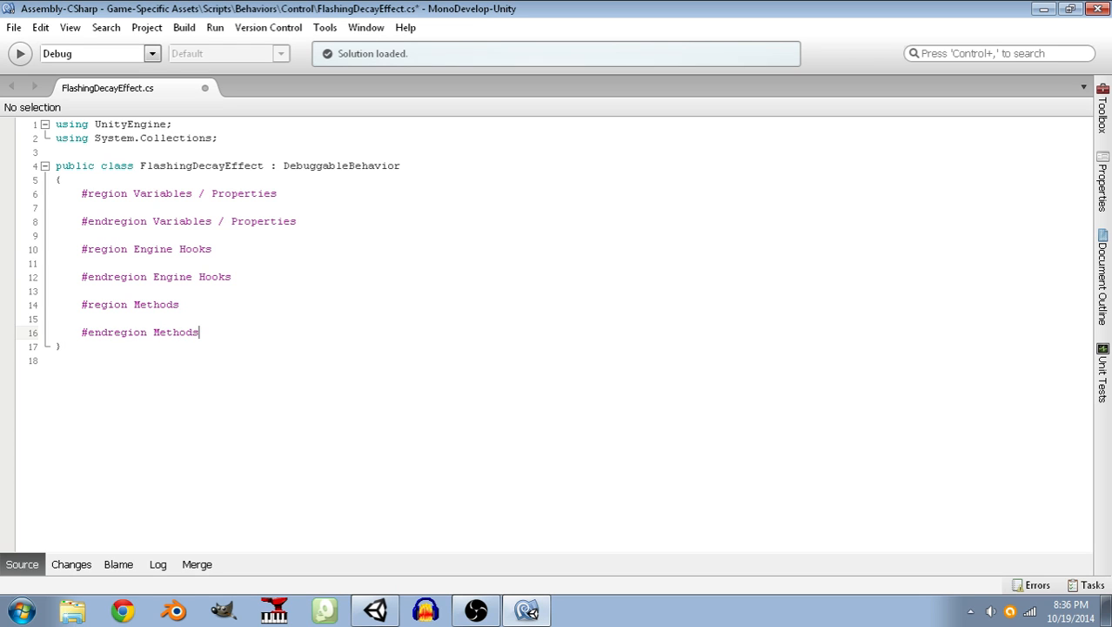
pyautogui.hotkey('ctrl', 's')
# Insert two extra blank lines inside the Variables / Properties region to make room for declarations.
pyautogui.press('Up')
pyautogui.press('Up')
pyautogui.press('Up')
pyautogui.press('Up')
pyautogui.press('Up')
pyautogui.press('Up')
pyautogui.press('Up')
pyautogui.press('Up')
pyautogui.press('Up')
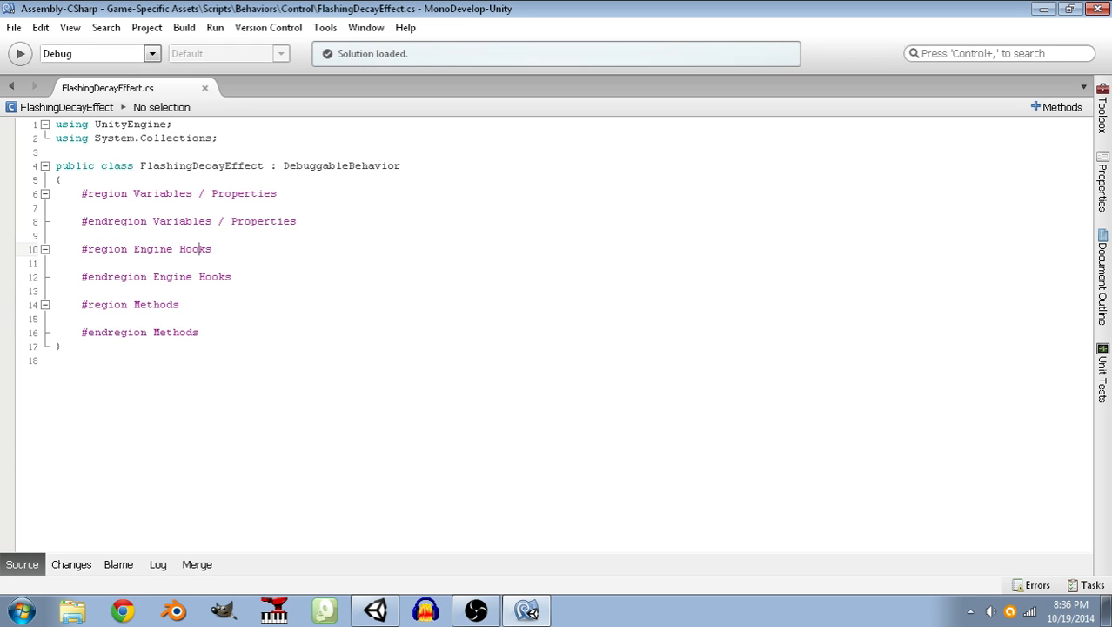
pyautogui.press('Return')
pyautogui.press('Return')
pyautogui.press('Up')
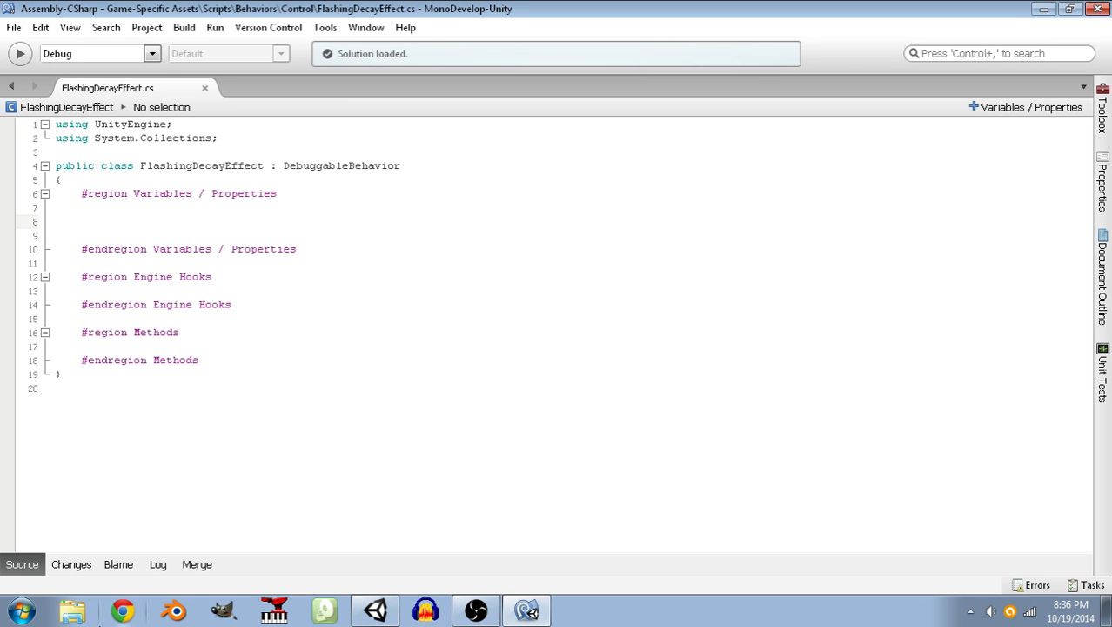
# Switch to Unity and open the existing DecayingEffect script from the Control folder for editing.
pyautogui.click(375, 611)
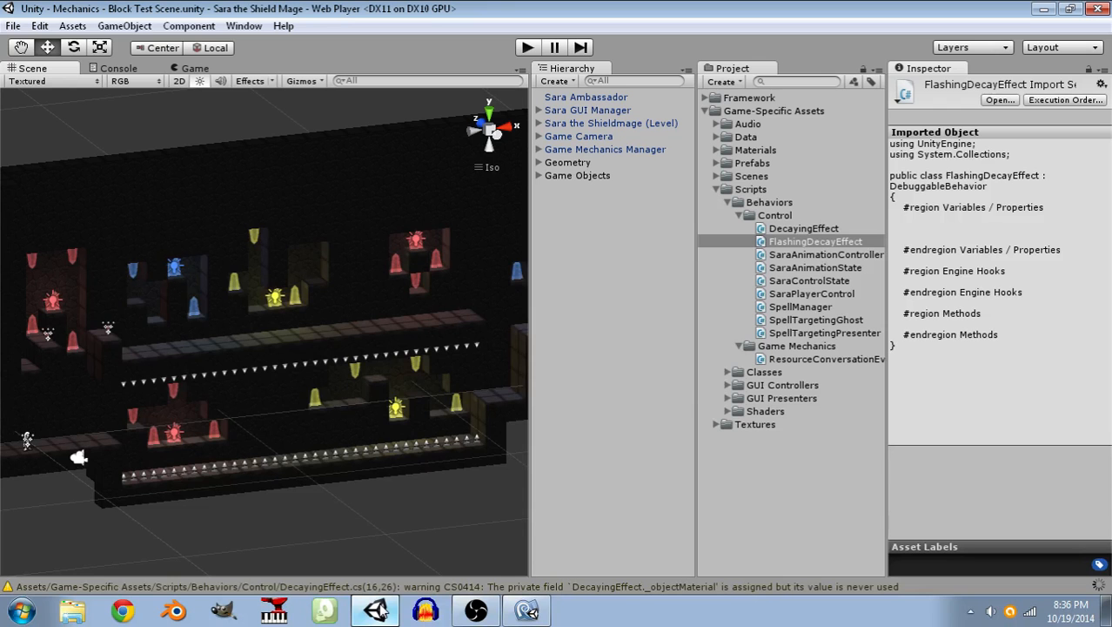
pyautogui.click(789, 230)
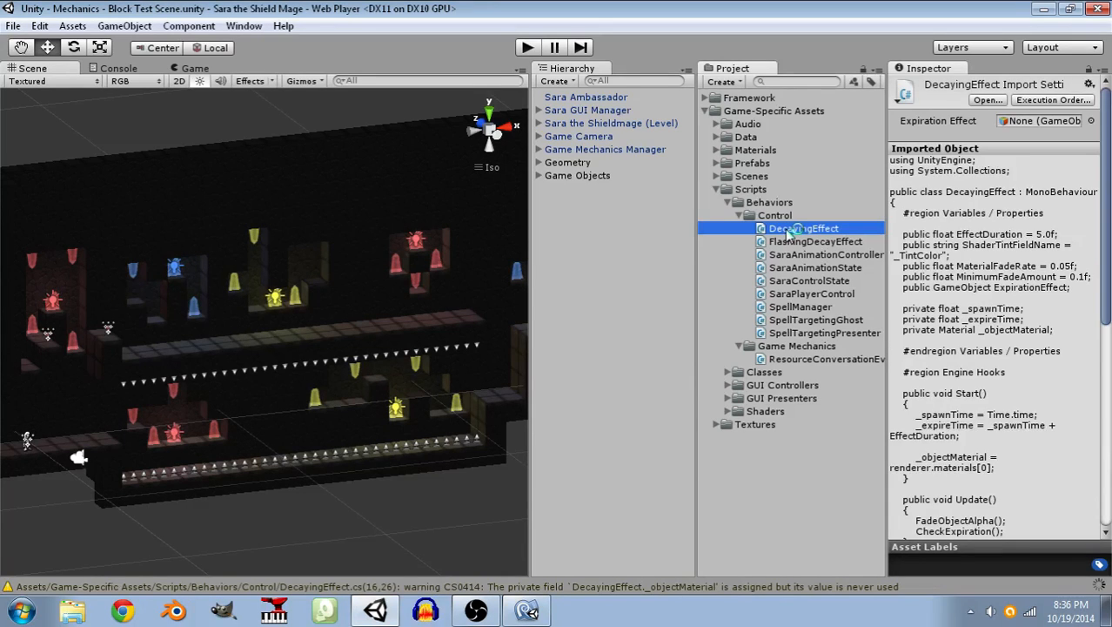
pyautogui.doubleClick(789, 229)
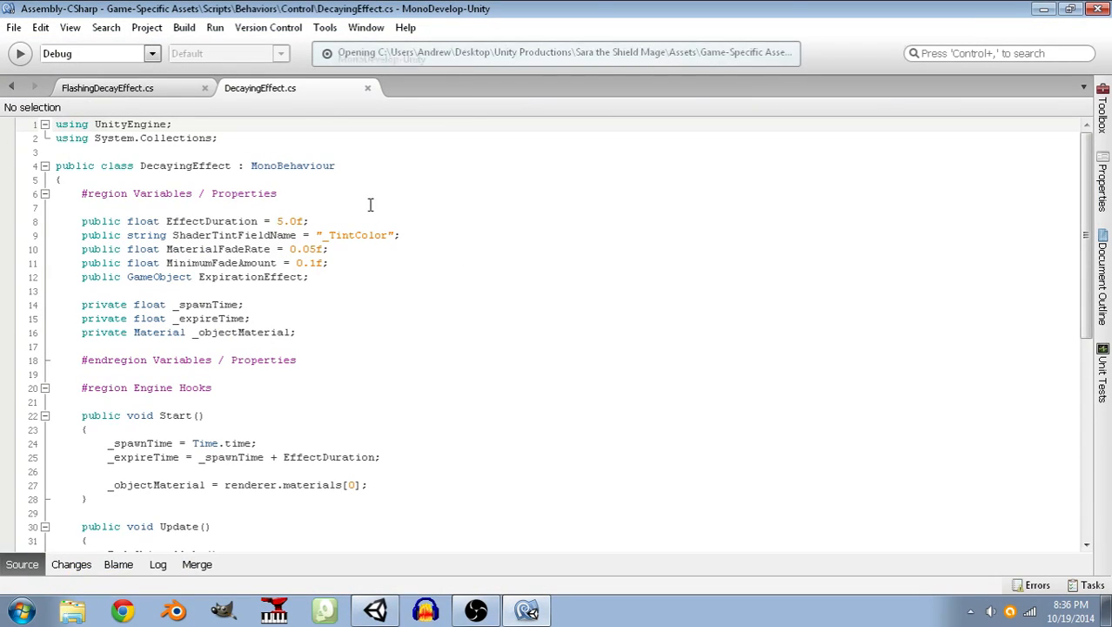
pyautogui.scroll(-3, 357, 272)
pyautogui.scroll(2, 352, 296)
# Copy the public ShaderTintFieldName string declaration from DecayingEffect.cs into the Variables / Properties region of FlashingDecayEffect.cs.
pyautogui.click(402, 183)
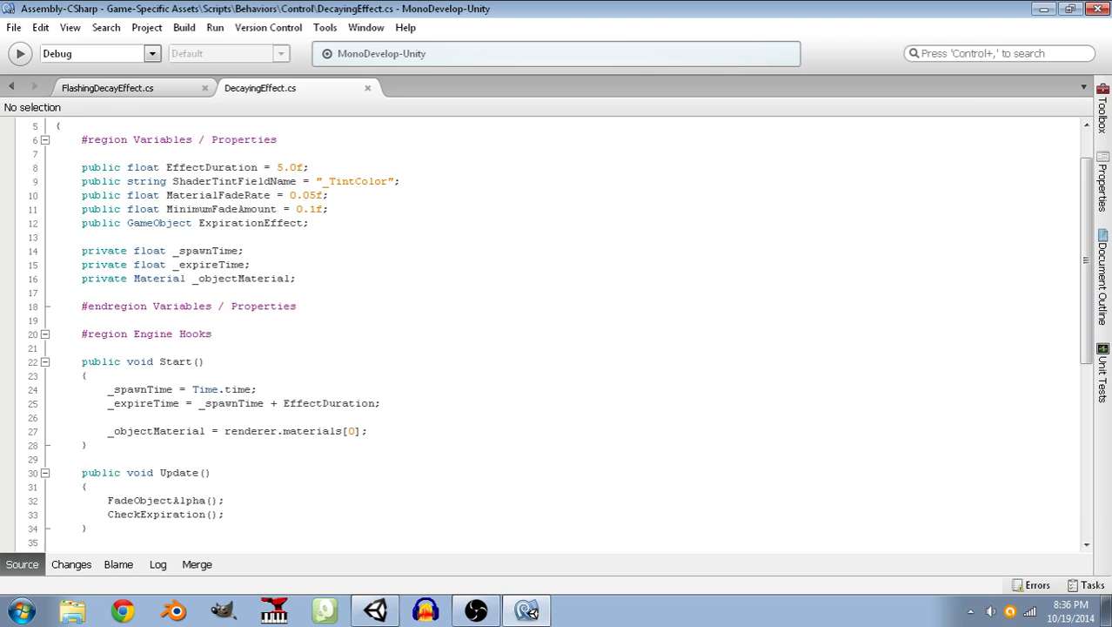
pyautogui.moveTo(403, 183); pyautogui.dragTo(82, 182)
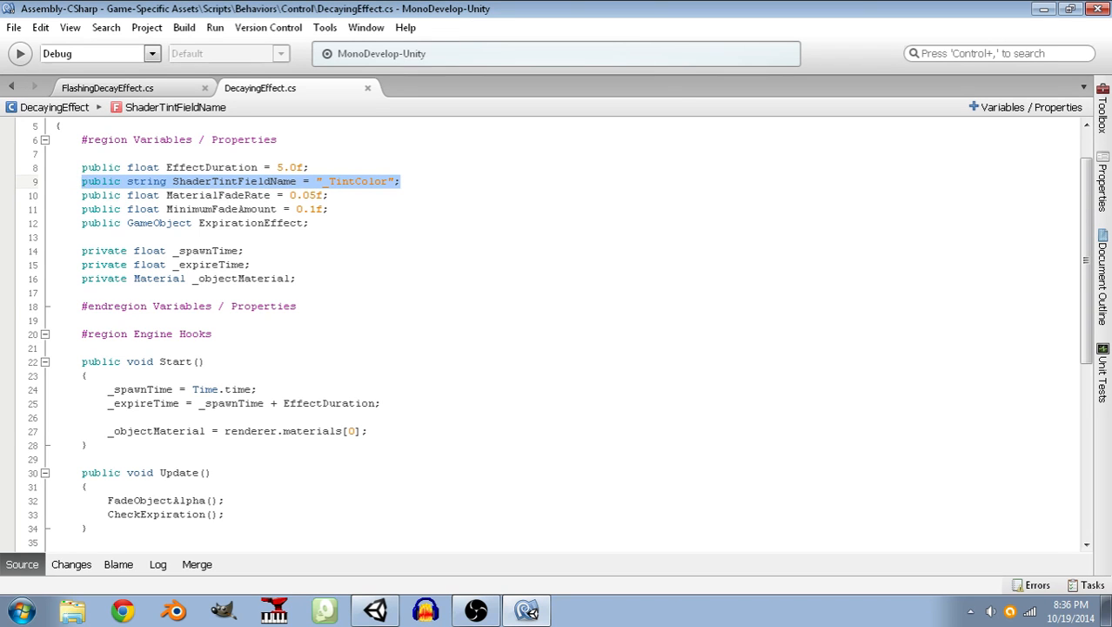
pyautogui.hotkey('ctrl', 'c')
pyautogui.click(109, 88)
pyautogui.hotkey('ctrl', 'v')
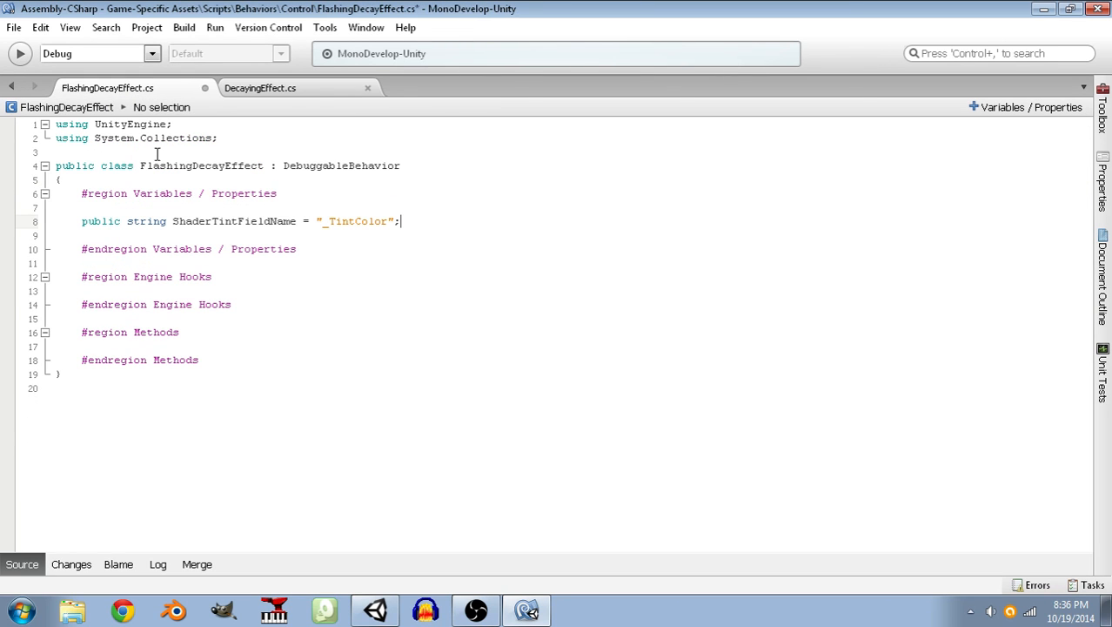
# Copy the private _spawnTime, _expireTime and _objectMaterial declarations from DecayingEffect.cs to below ShaderTintFieldName in FlashingDecayEffect.cs.
pyautogui.click(287, 90)
pyautogui.click(283, 232)
pyautogui.click(316, 278)
pyautogui.moveTo(298, 278); pyautogui.dragTo(18, 253)
pyautogui.hotkey('ctrl', 'c')
pyautogui.click(123, 88)
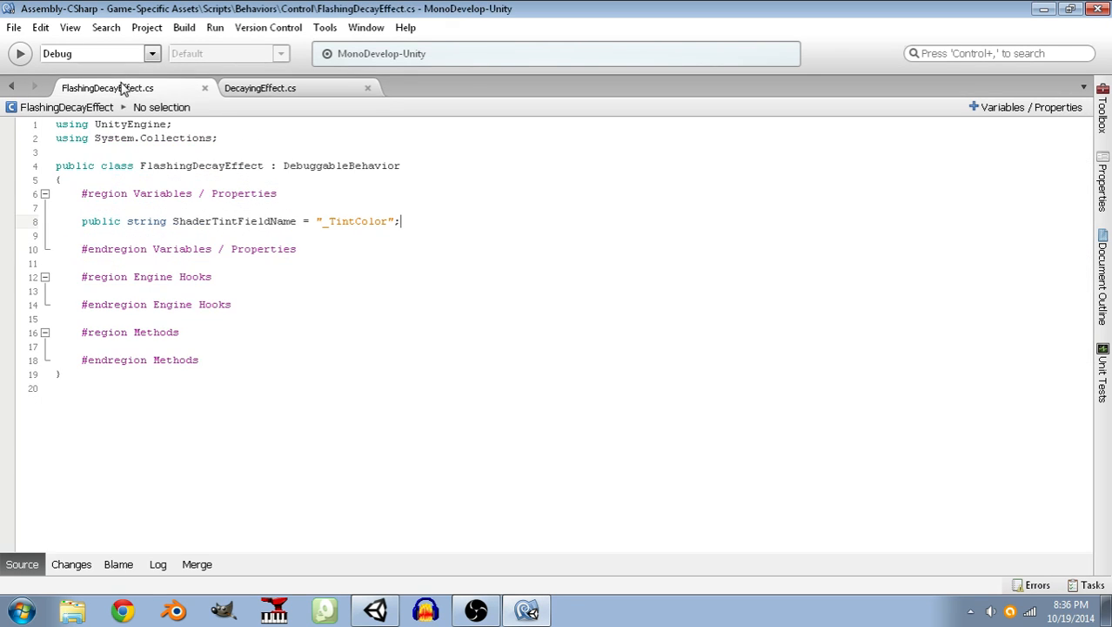
pyautogui.press('Return')
pyautogui.press('Return')
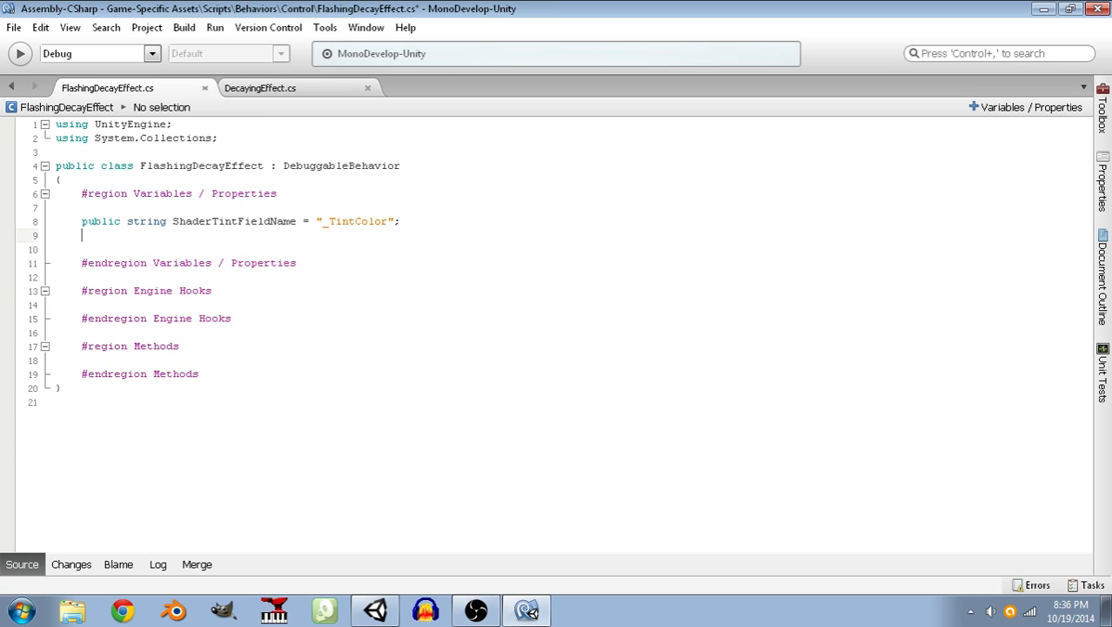
pyautogui.hotkey('ctrl', 'v')
# Copy the Start() method from DecayingEffect.cs into the Engine Hooks region of FlashingDecayEffect.cs.
pyautogui.click(323, 90)
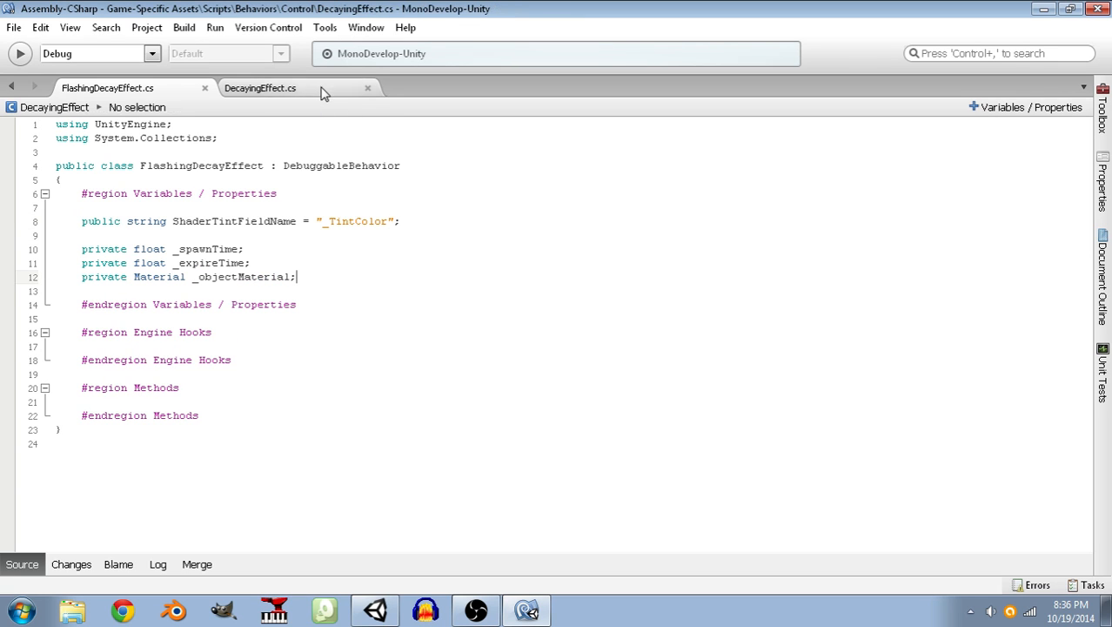
pyautogui.click(328, 224)
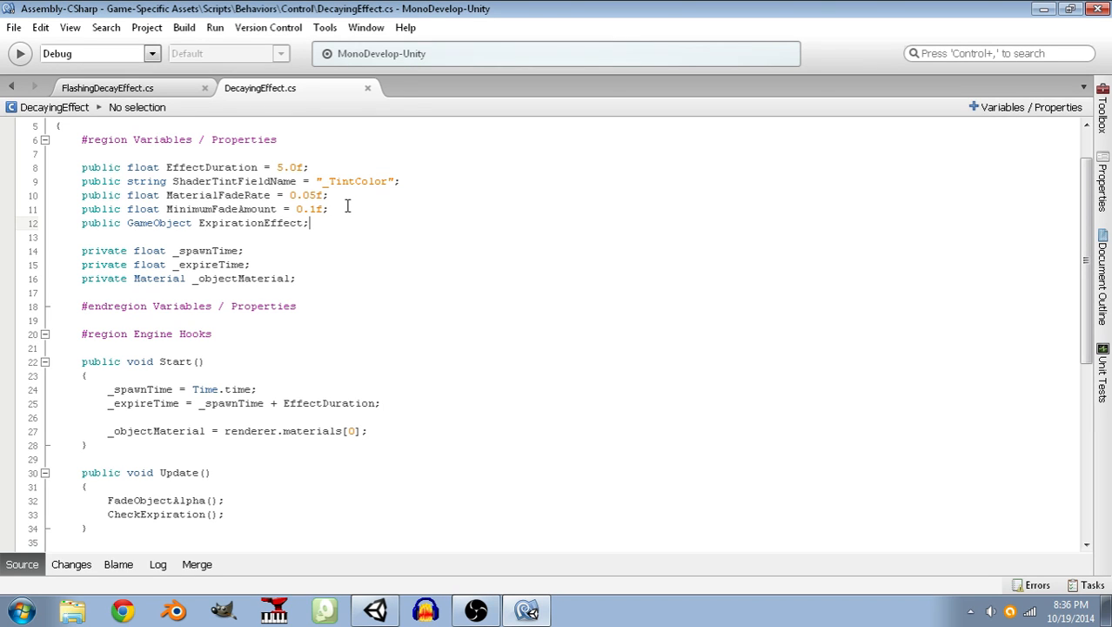
pyautogui.scroll(-4, 347, 205)
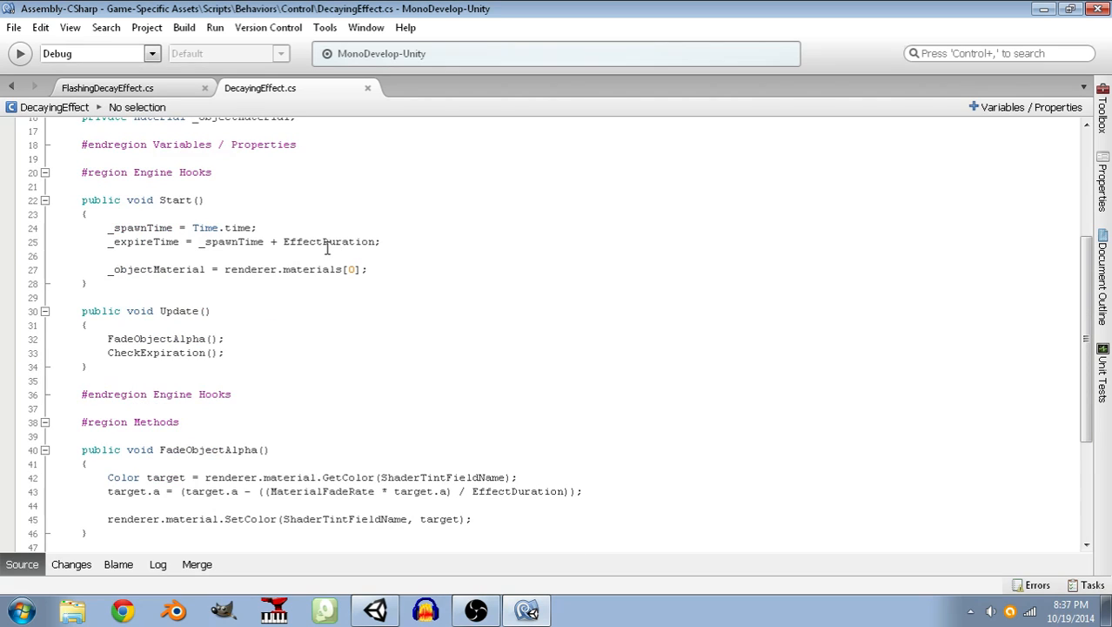
pyautogui.click(374, 269)
pyautogui.moveTo(374, 269); pyautogui.dragTo(40, 226)
pyautogui.click(137, 87)
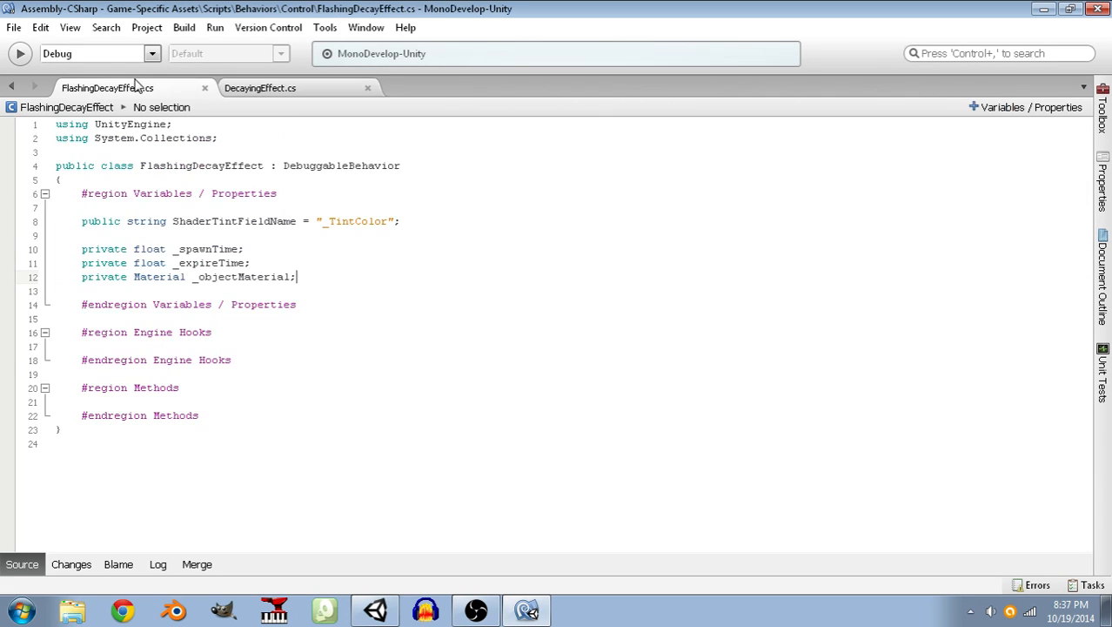
pyautogui.click(240, 89)
pyautogui.moveTo(89, 283); pyautogui.dragTo(30, 199)
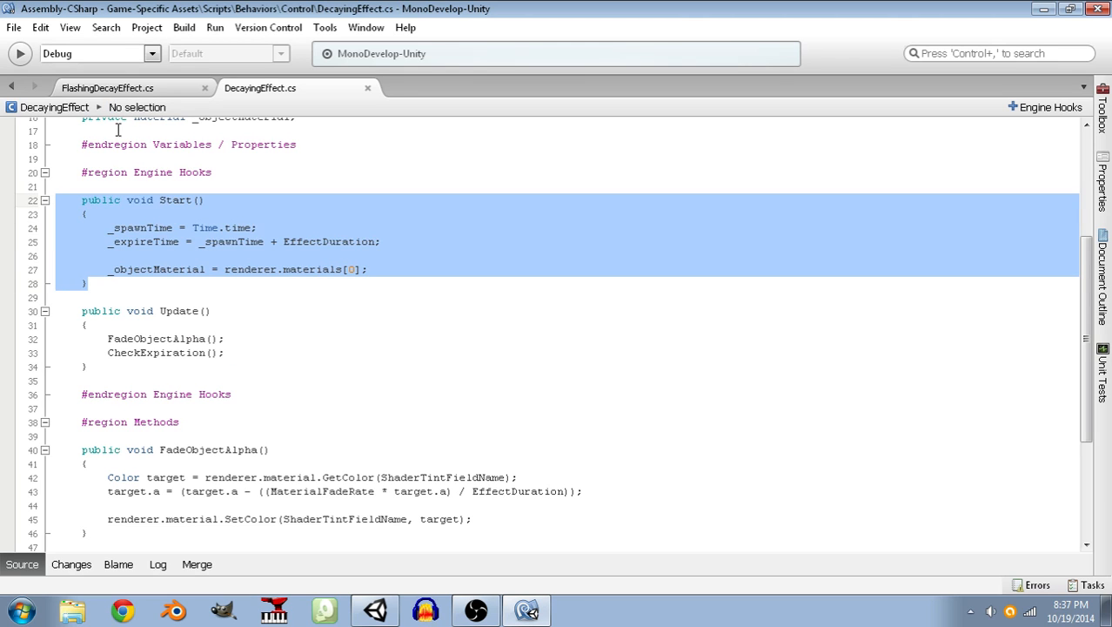
pyautogui.click(117, 91)
pyautogui.click(233, 334)
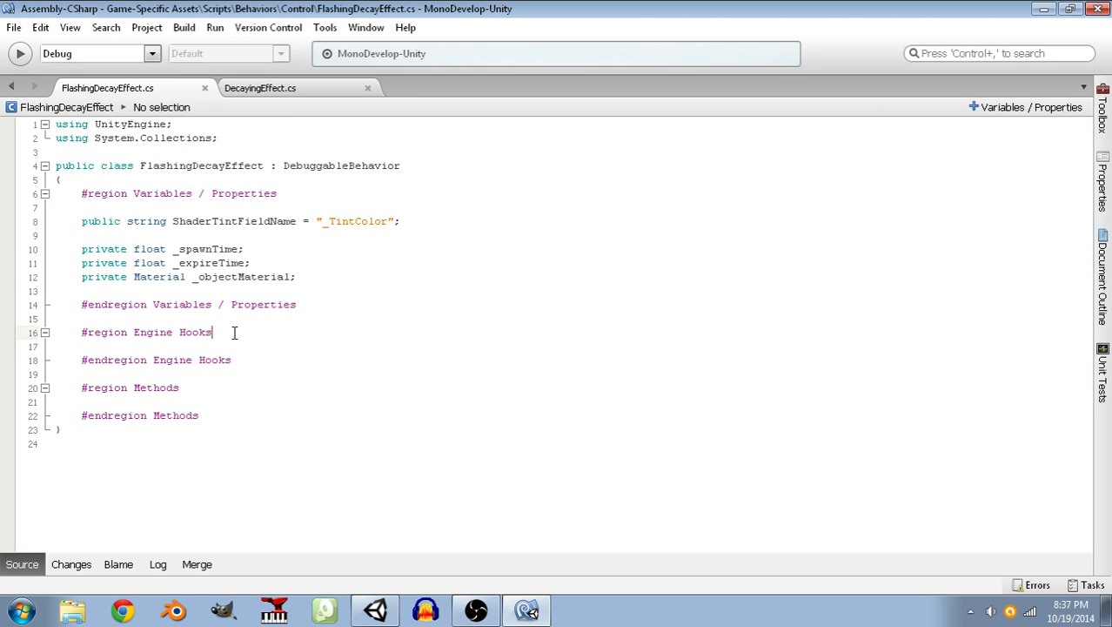
pyautogui.press('Return')
pyautogui.press('Return')
pyautogui.hotkey('ctrl', 'v')
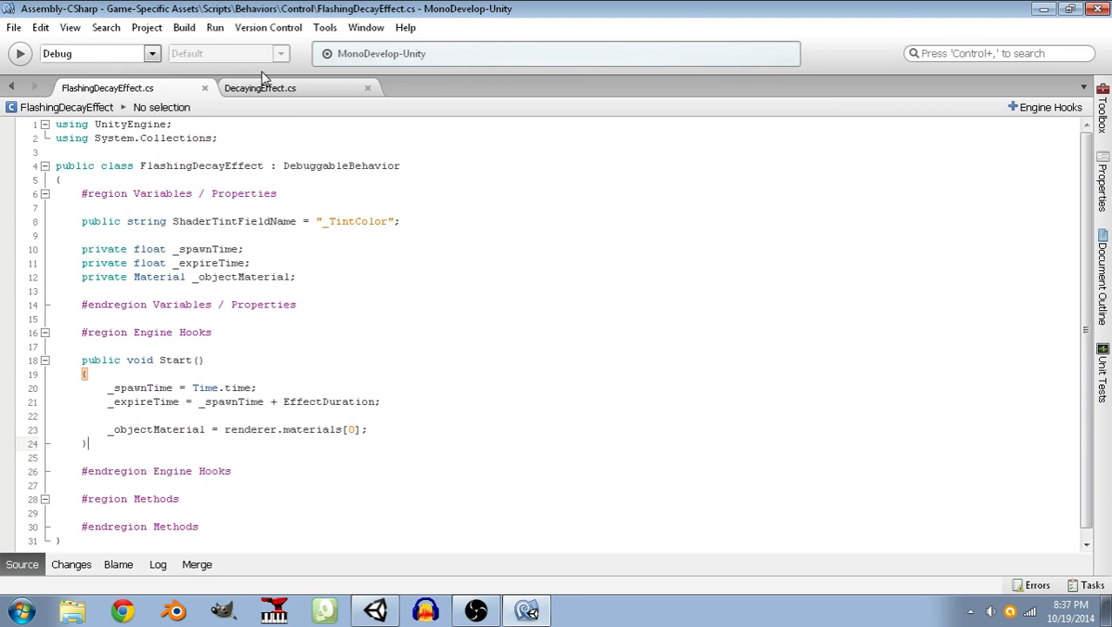
# Copy the CheckExpiration() method from DecayingEffect.cs into the Methods region of FlashingDecayEffect.cs.
pyautogui.click(261, 88)
pyautogui.click(114, 369)
pyautogui.scroll(-5, 114, 380)
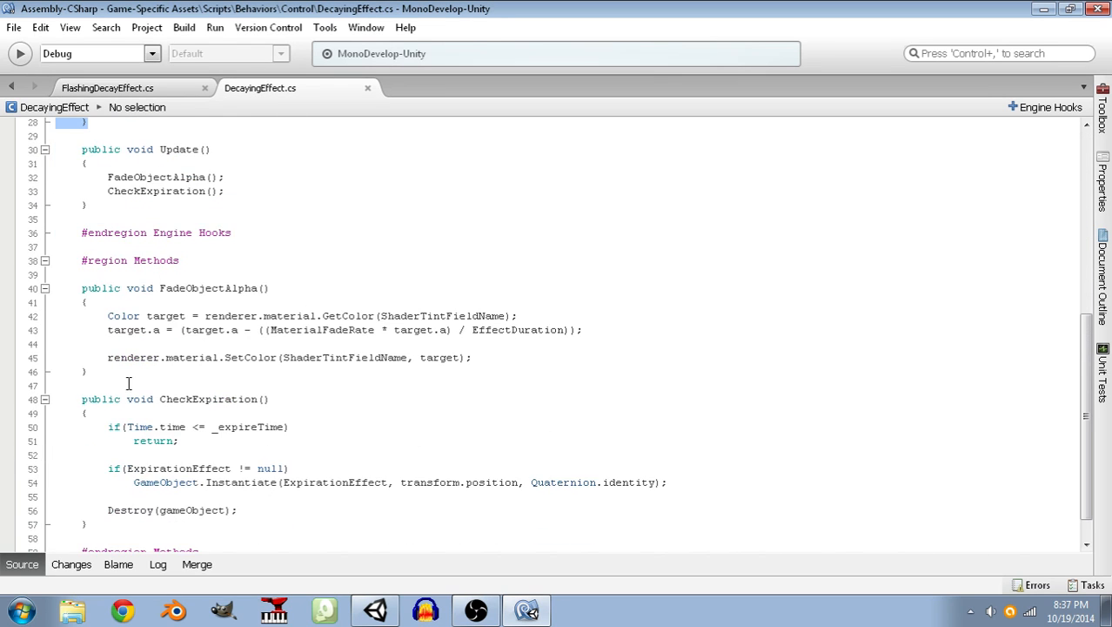
pyautogui.moveTo(106, 492); pyautogui.dragTo(27, 362)
pyautogui.click(105, 91)
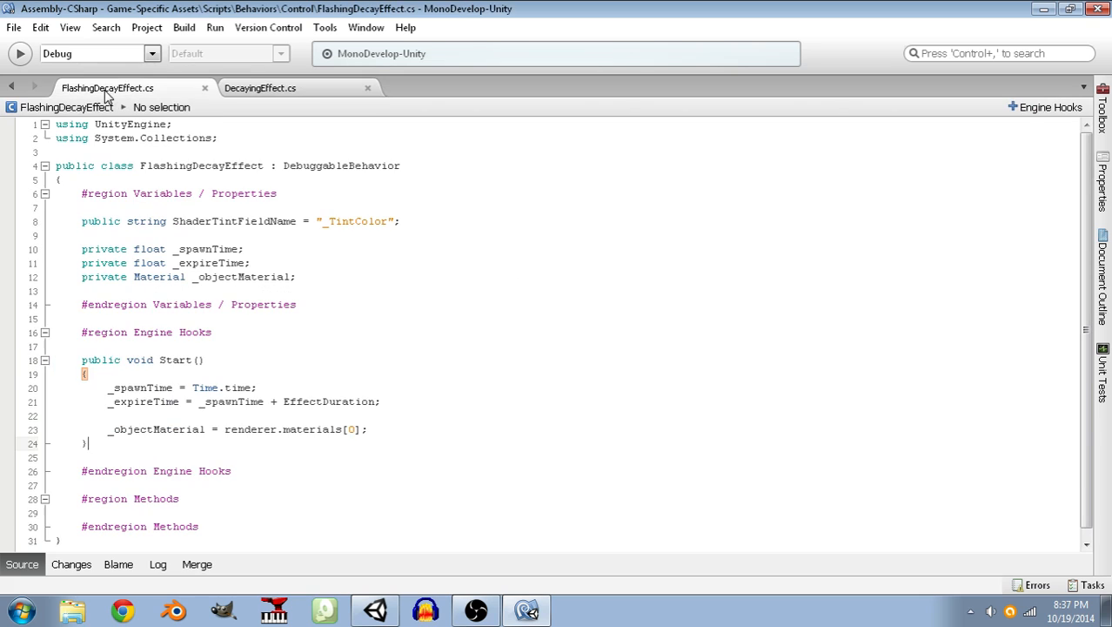
pyautogui.click(205, 490)
pyautogui.press('Down')
pyautogui.press('End')
pyautogui.press('Return')
pyautogui.press('Return')
pyautogui.hotkey('ctrl', 'v')
pyautogui.press('Up')
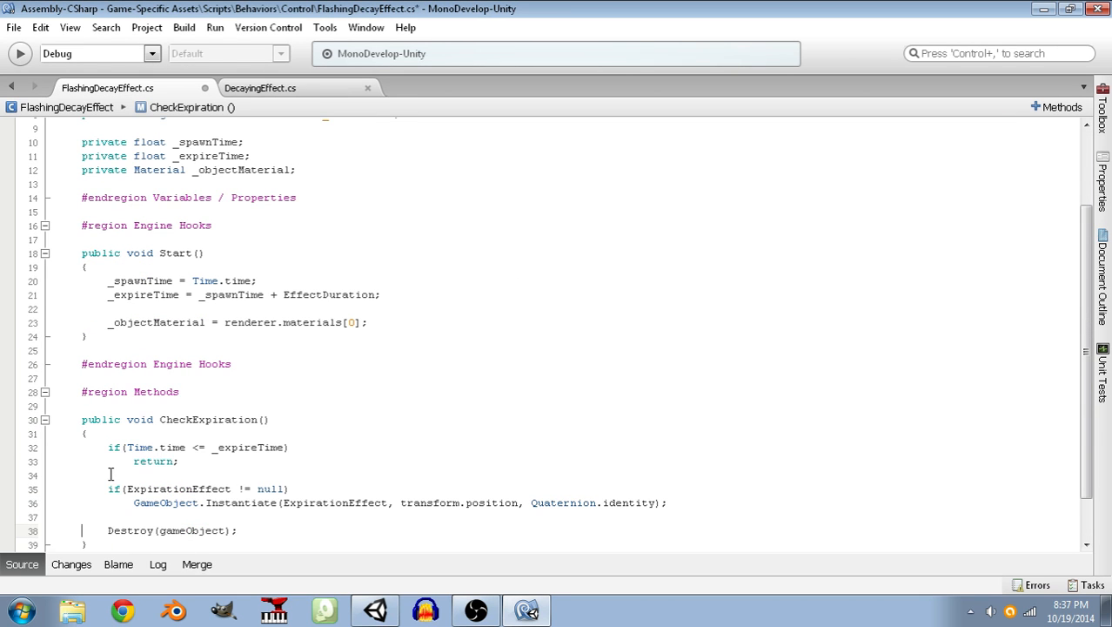
# Change CheckExpiration() in FlashingDecayEffect.cs from public to private and save the script.
pyautogui.click(130, 420)
pyautogui.moveTo(122, 419); pyautogui.dragTo(81, 419)
pyautogui.write('private')
pyautogui.press('End')
pyautogui.hotkey('ctrl', 's')
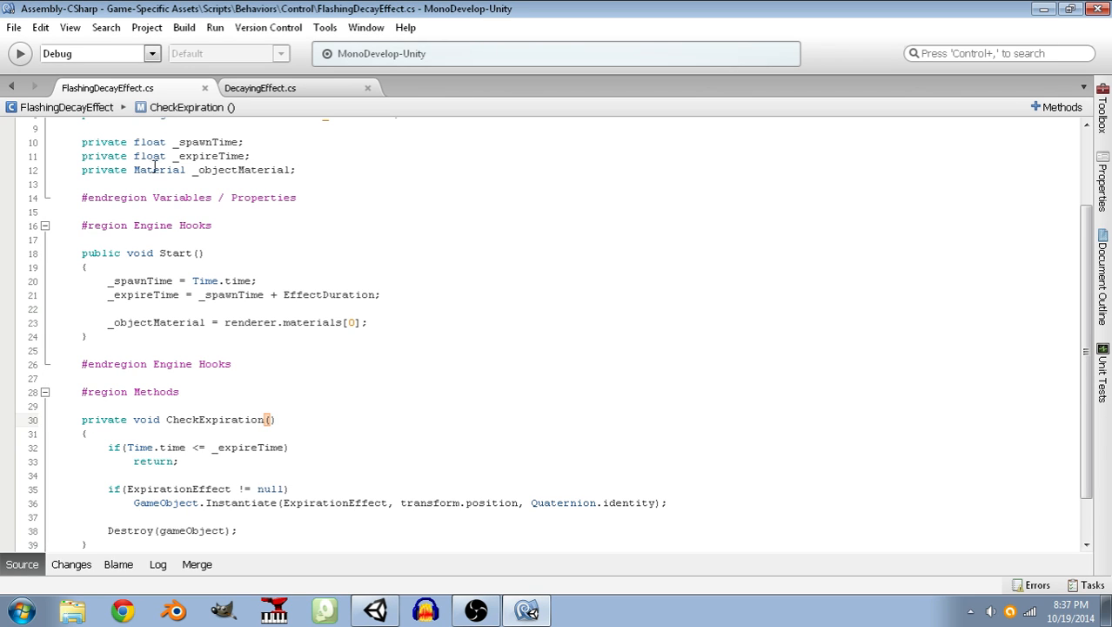
# Make CheckExpiration() private in DecayingEffect.cs as well and save that script.
pyautogui.click(261, 88)
pyautogui.click(199, 355)
pyautogui.click(117, 364)
pyautogui.doubleClick(117, 363)
pyautogui.write('priva')
pyautogui.write('te')
pyautogui.press('End')
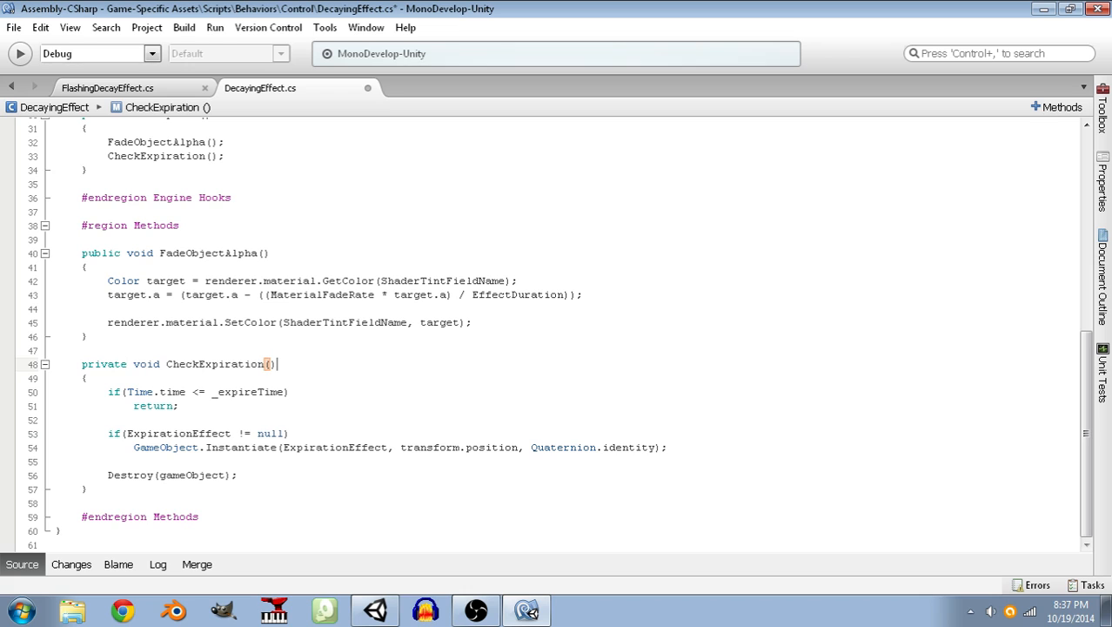
pyautogui.hotkey('ctrl', 's')
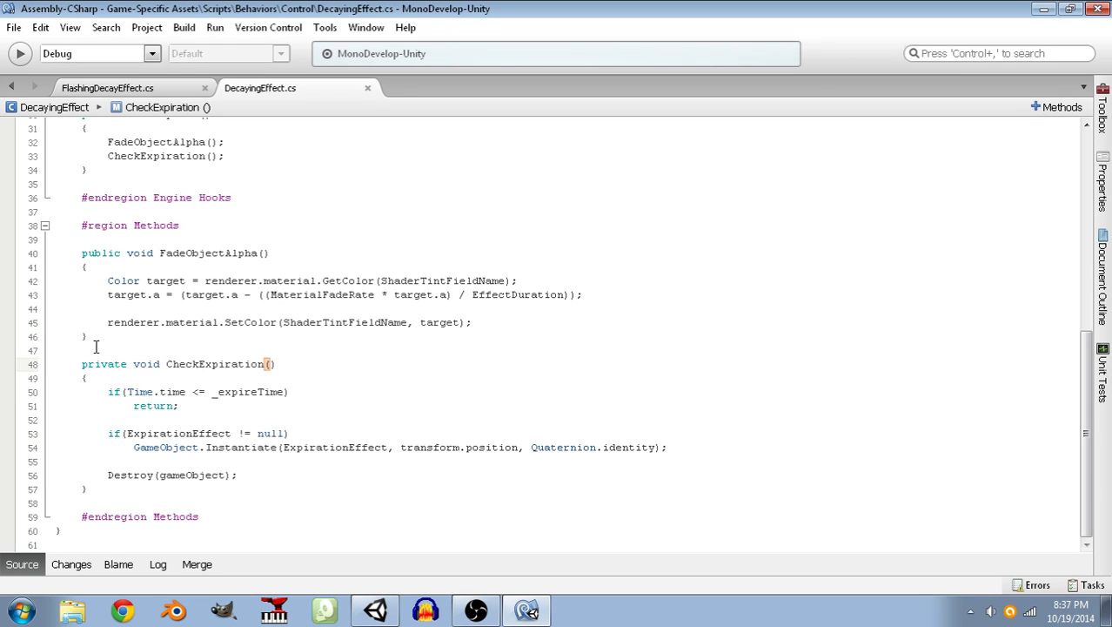
# Copy FadeObjectAlpha() from DecayingEffect.cs to above CheckExpiration() in the Methods region of FlashingDecayEffect.cs and save.
pyautogui.moveTo(111, 337); pyautogui.dragTo(64, 252)
pyautogui.click(107, 90)
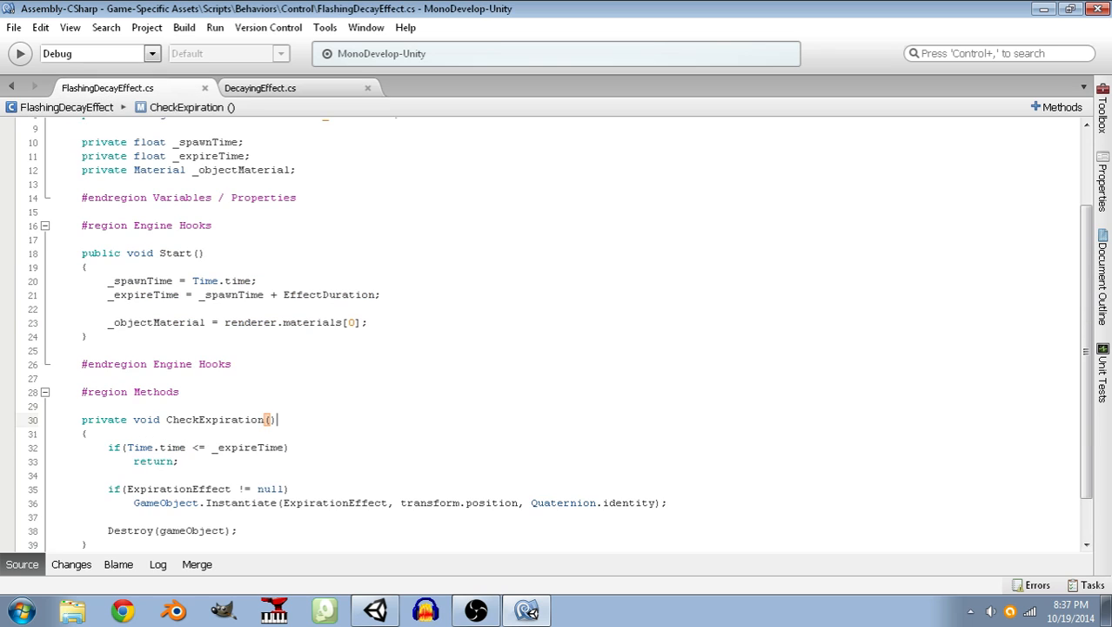
pyautogui.click(231, 391)
pyautogui.press('Return')
pyautogui.press('Return')
pyautogui.hotkey('ctrl', 'v')
pyautogui.hotkey('ctrl', 's')
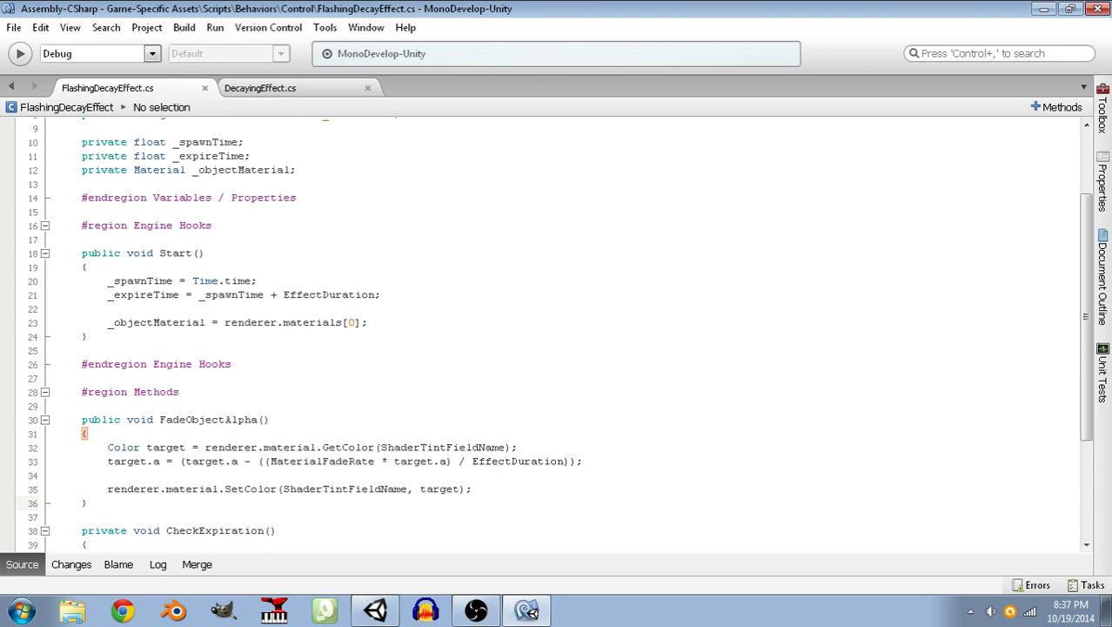
# Comment out the target.a calculation in FadeObjectAlpha() of FlashingDecayEffect.cs and add blank lines below it.
pyautogui.scroll(-3, 226, 374)
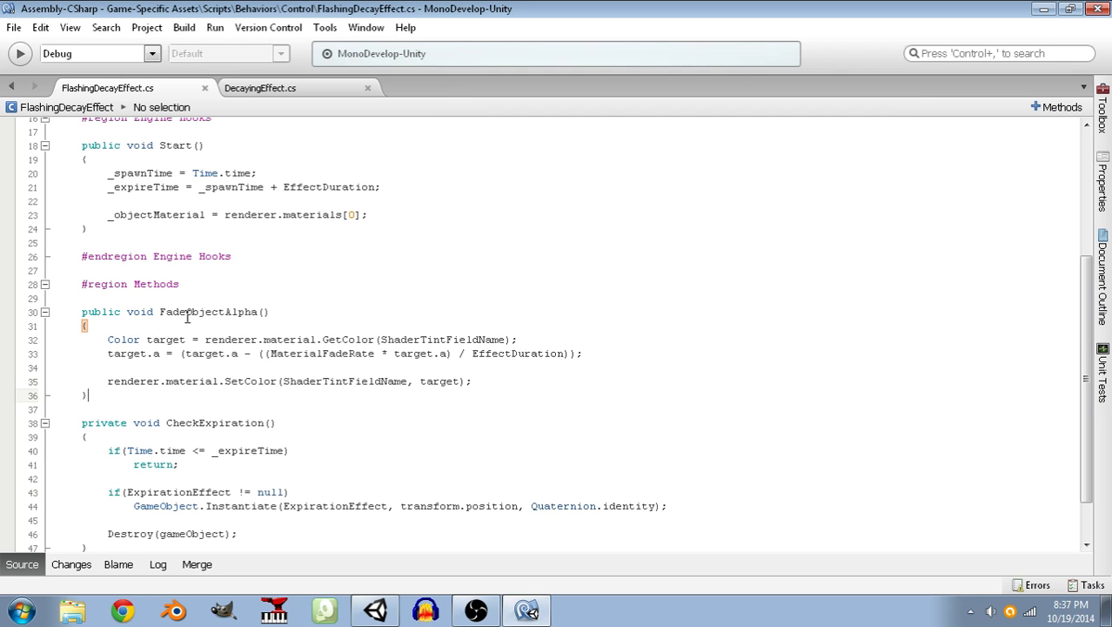
pyautogui.scroll(5, 277, 332)
pyautogui.click(275, 88)
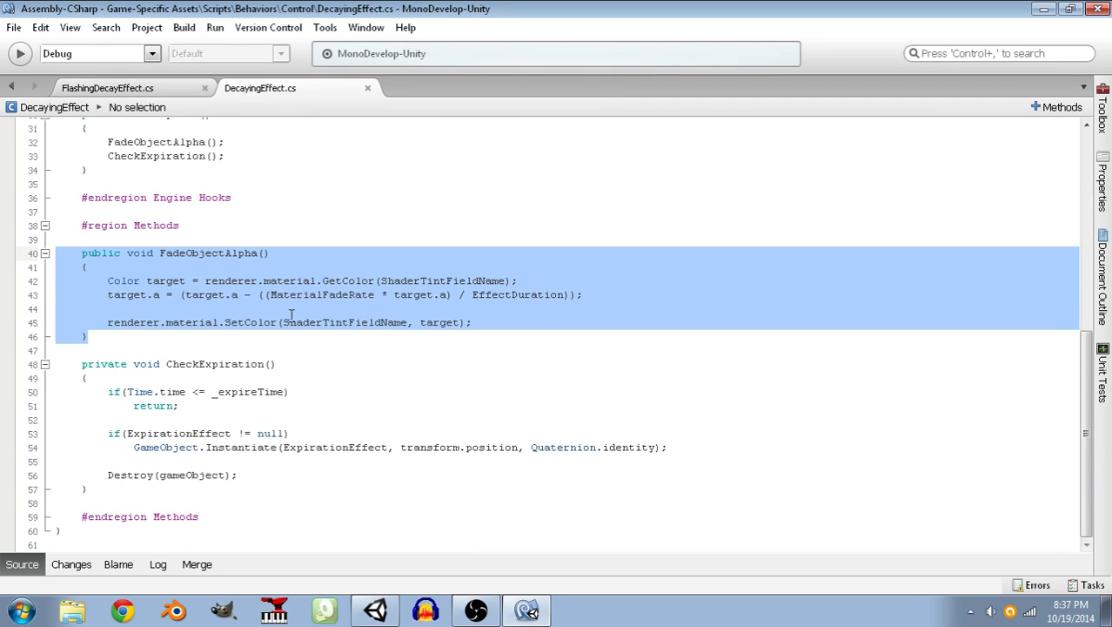
pyautogui.scroll(9, 291, 315)
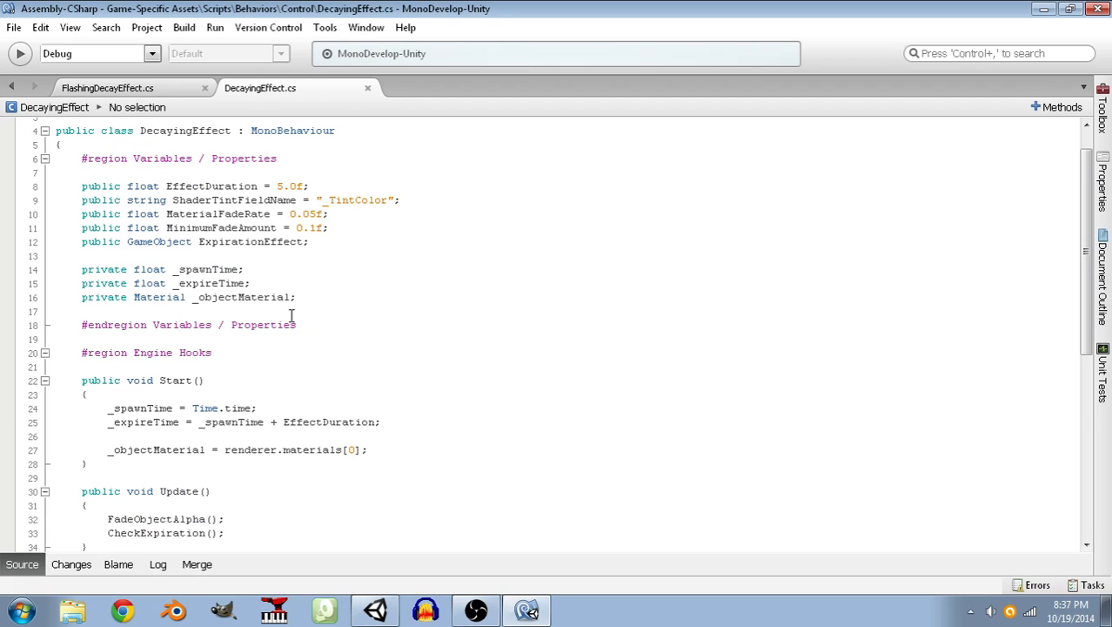
pyautogui.click(148, 87)
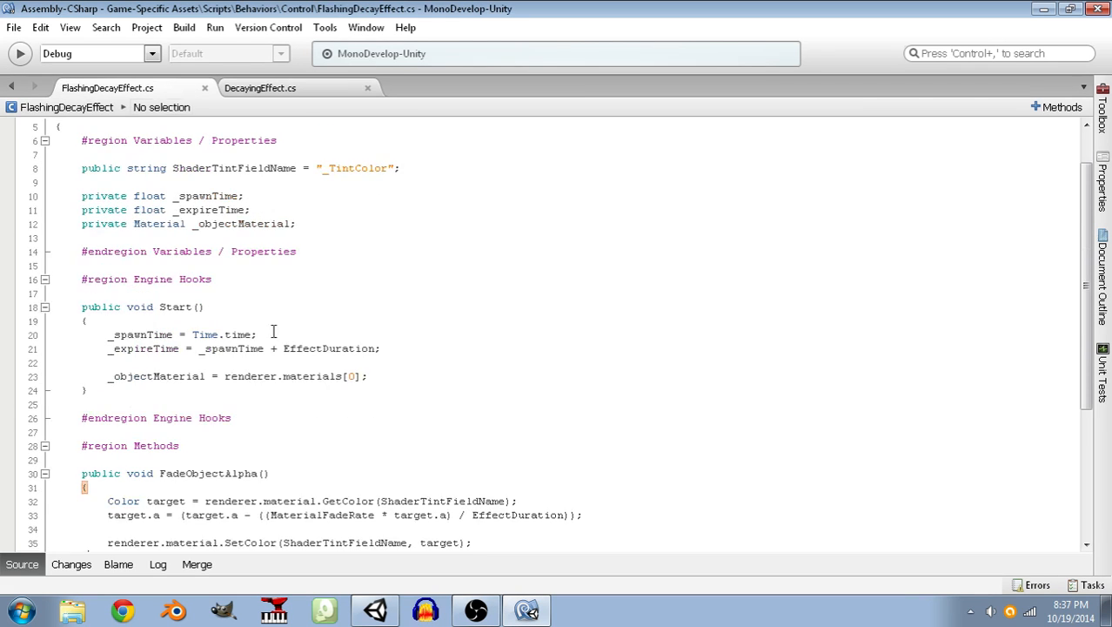
pyautogui.scroll(-5, 208, 243)
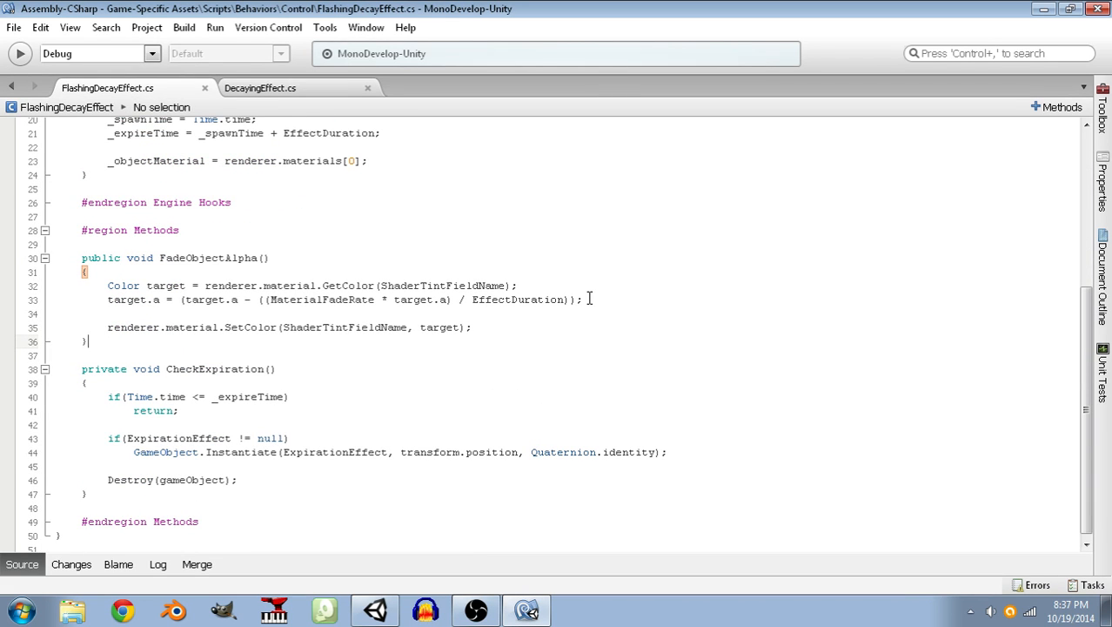
pyautogui.moveTo(595, 298); pyautogui.dragTo(212, 302)
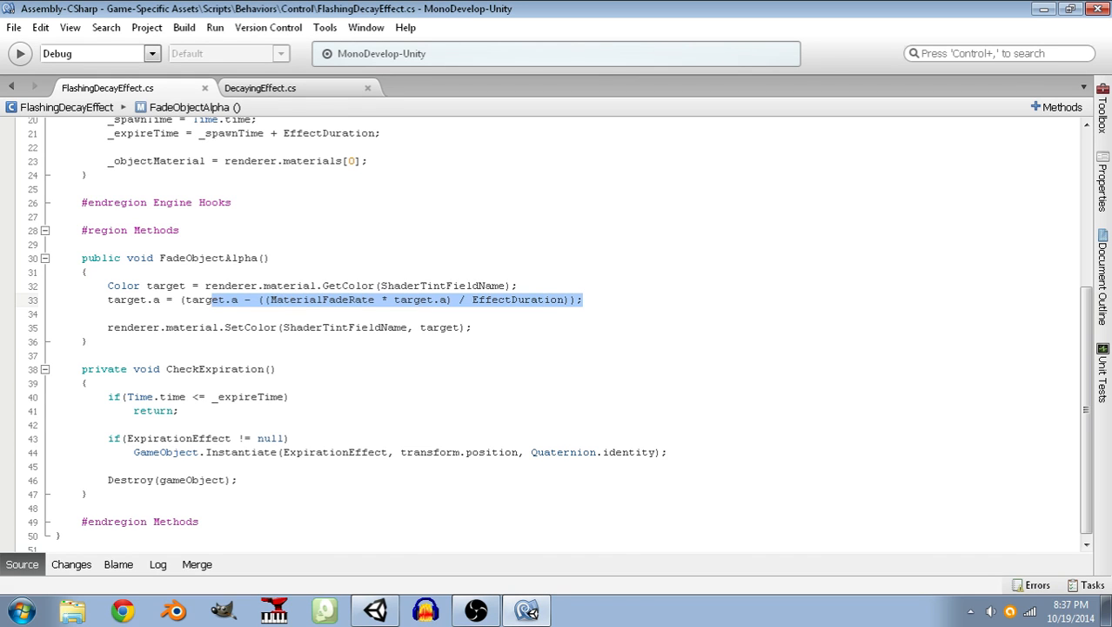
pyautogui.click(106, 299)
pyautogui.write('//')
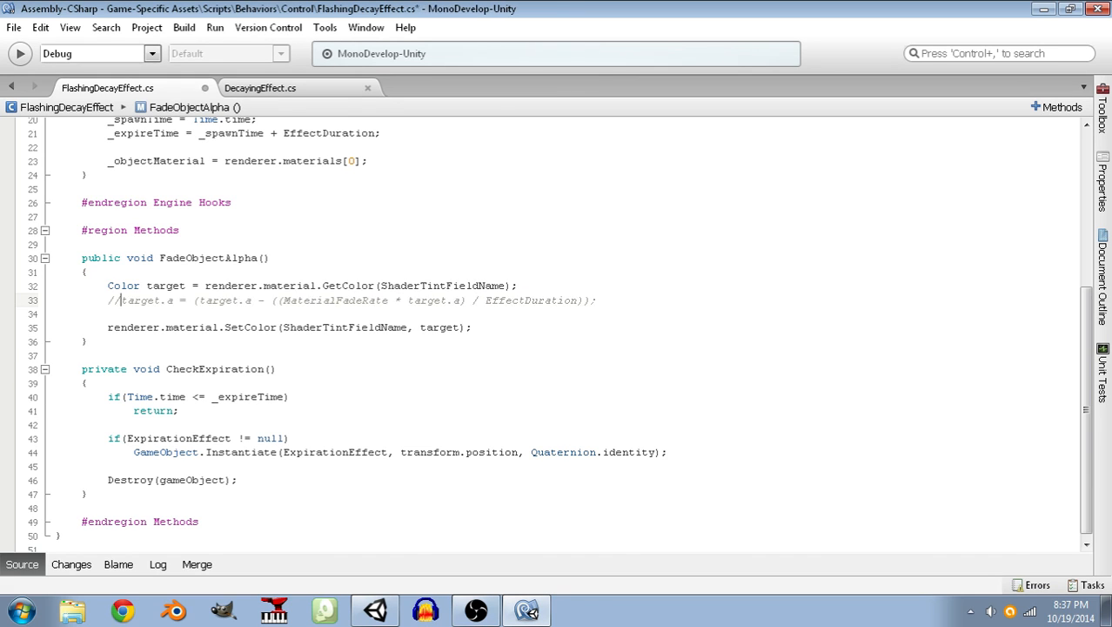
pyautogui.press('Return')
pyautogui.press('Return')
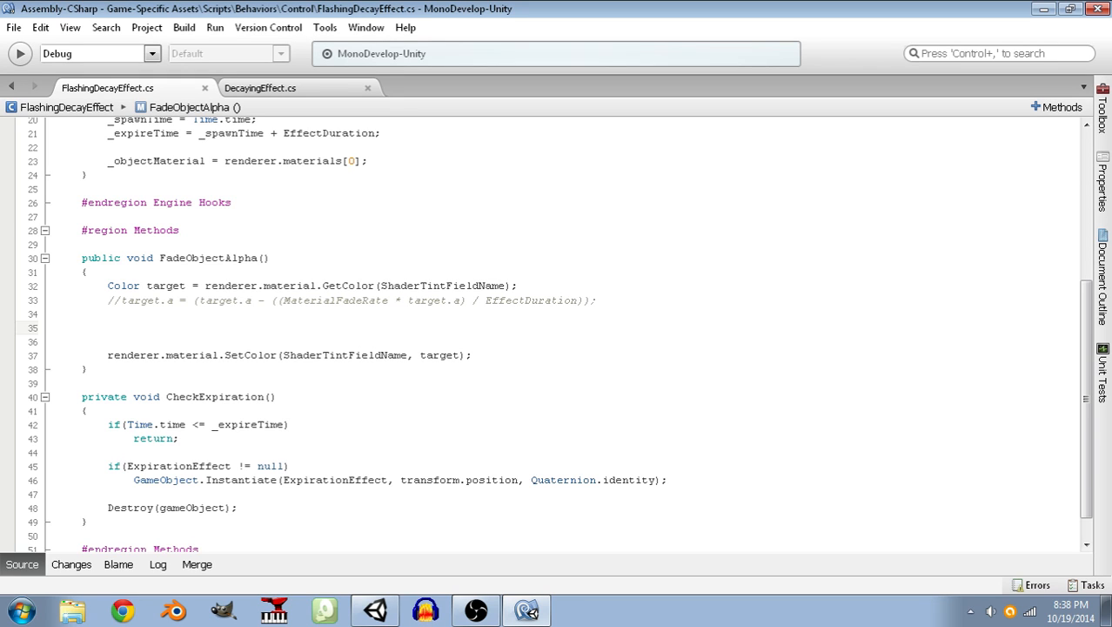
# Add seven empty // comment lines between the commented-out target.a calculation and the SetColor call.
pyautogui.write('//')
pyautogui.press('Down')
pyautogui.write('//')
pyautogui.press('Return')
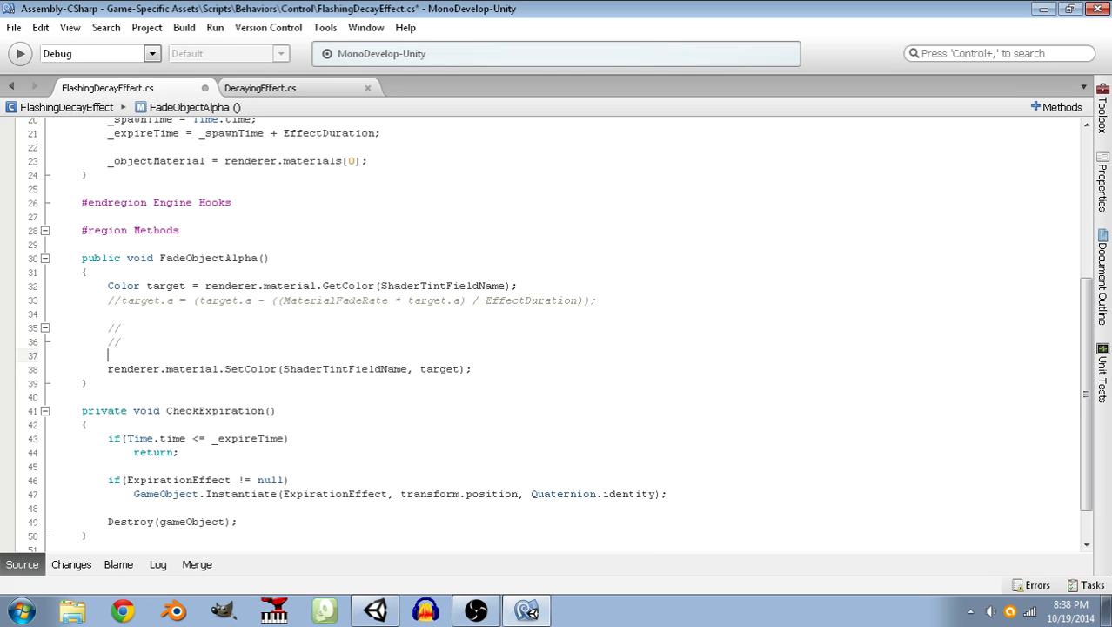
pyautogui.press('Return')
pyautogui.press('Up')
pyautogui.write('//')
pyautogui.press('Return')
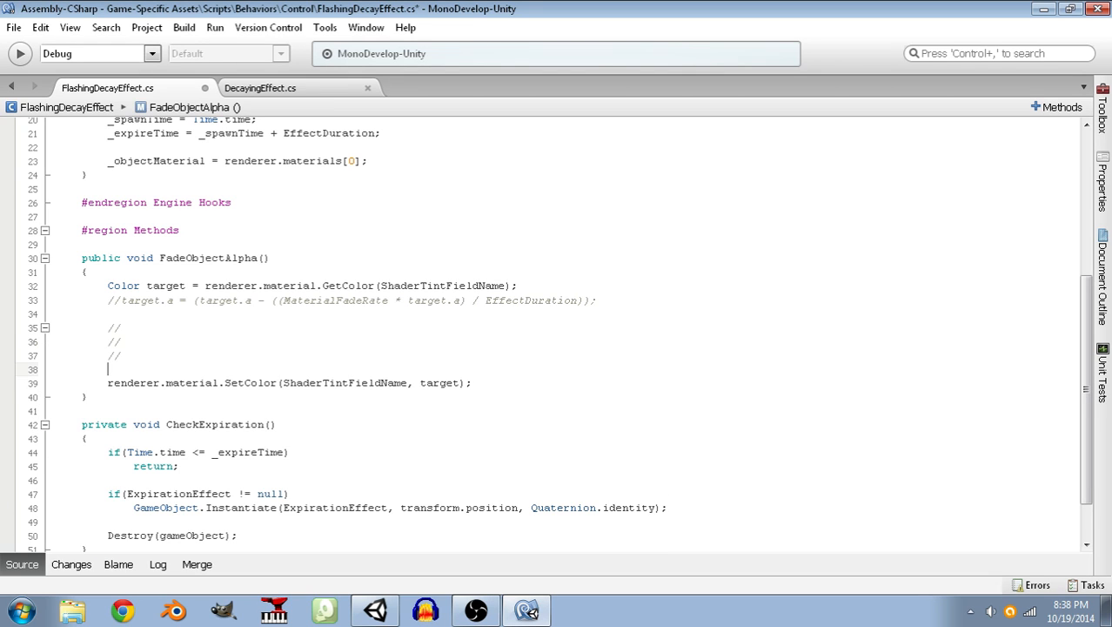
pyautogui.press('Return')
pyautogui.press('Up')
pyautogui.write('//')
pyautogui.press('Down')
pyautogui.press('Up')
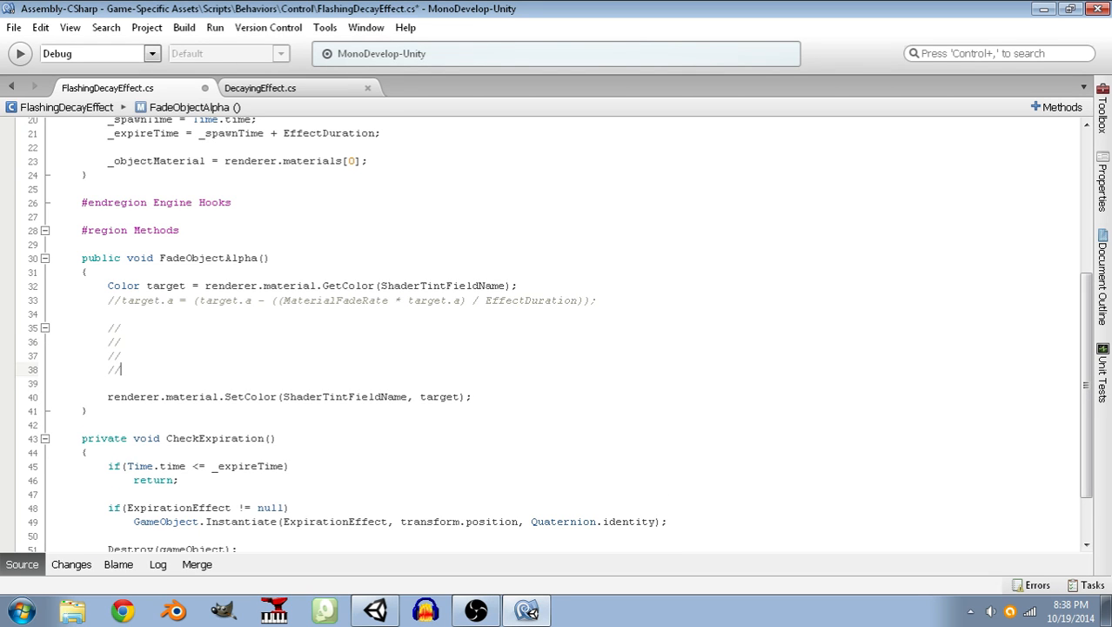
pyautogui.press('Return')
pyautogui.write('//')
pyautogui.press('Return')
pyautogui.write('//')
pyautogui.press('Return')
pyautogui.write('//')
pyautogui.press('Up')
pyautogui.press('Up')
pyautogui.press('Up')
pyautogui.press('Up')
pyautogui.press('Up')
pyautogui.press('Up')
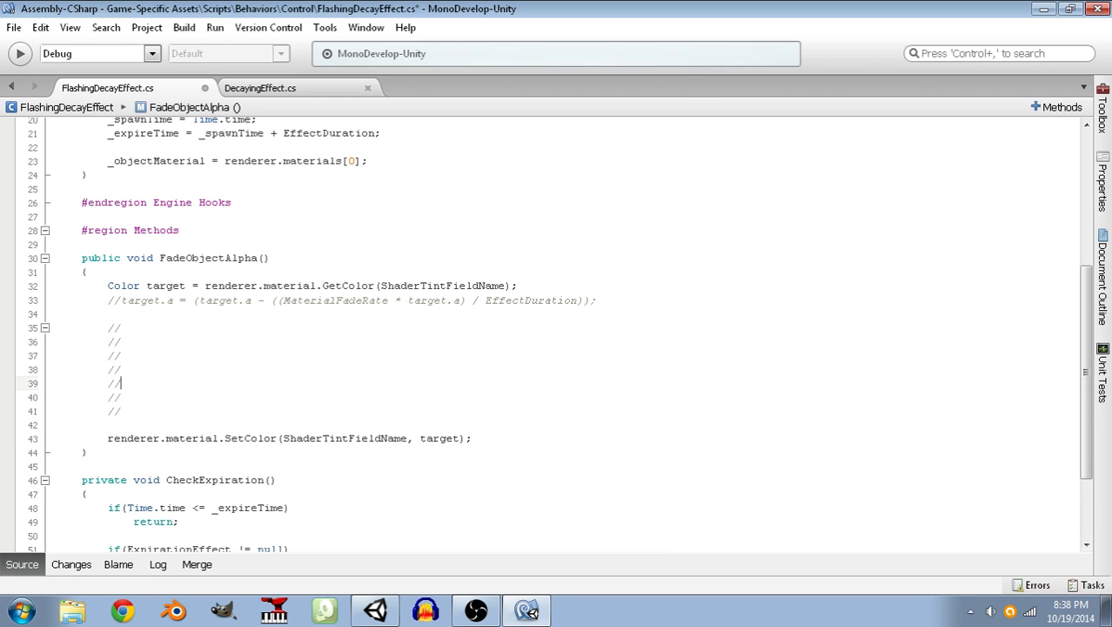
# Plot a downward-sloping, oscillating curve of asterisks across the seven comment lines in FadeObjectAlpha().
pyautogui.press('Down')
pyautogui.write('*')
pyautogui.press('Down')
pyautogui.press('Down')
pyautogui.press('Up')
pyautogui.press('Up')
pyautogui.press('Down')
pyautogui.press('Down')
pyautogui.write('*')
pyautogui.press('Down')
pyautogui.press('Down')
pyautogui.press('Up')
pyautogui.press('Up')
pyautogui.press('Down')
pyautogui.press('Down')
pyautogui.press('Up')
pyautogui.press('Up')
pyautogui.press('Up')
pyautogui.press('Down')
pyautogui.press('Down')
pyautogui.press('Up')
pyautogui.press('Down')
pyautogui.write('*')
pyautogui.press('Down')
pyautogui.write('*')
pyautogui.press('Down')
pyautogui.press('Up')
pyautogui.press('Up')
pyautogui.press('Up')
pyautogui.press('Down')
pyautogui.press('Down')
pyautogui.press('Down')
pyautogui.write('*')
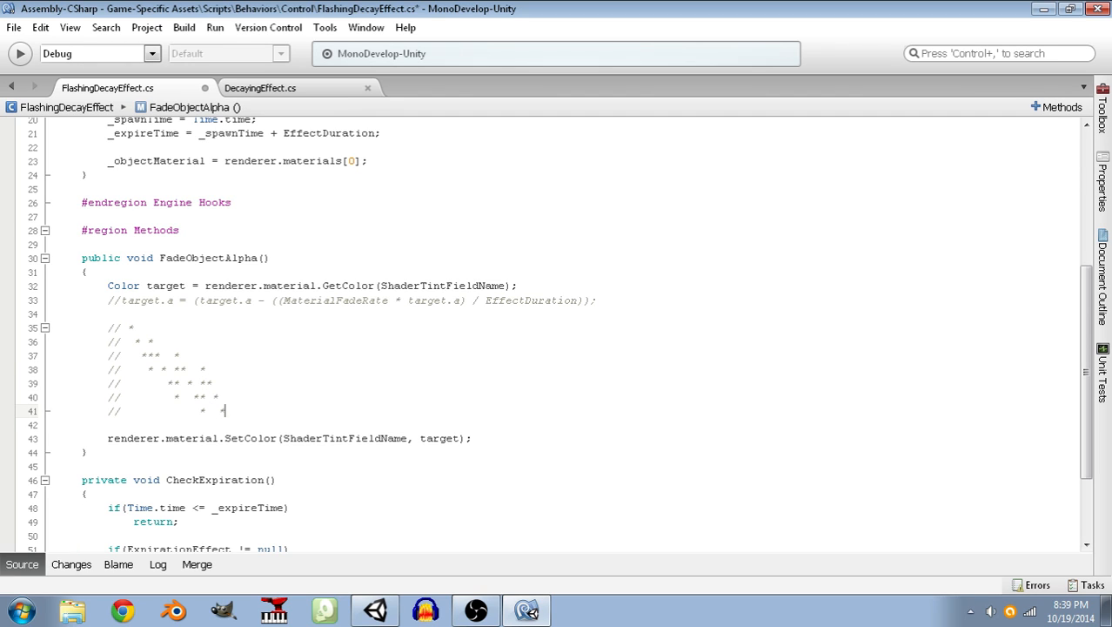
pyautogui.press('Up')
pyautogui.press('Down')
pyautogui.scroll(-3, 261, 313)
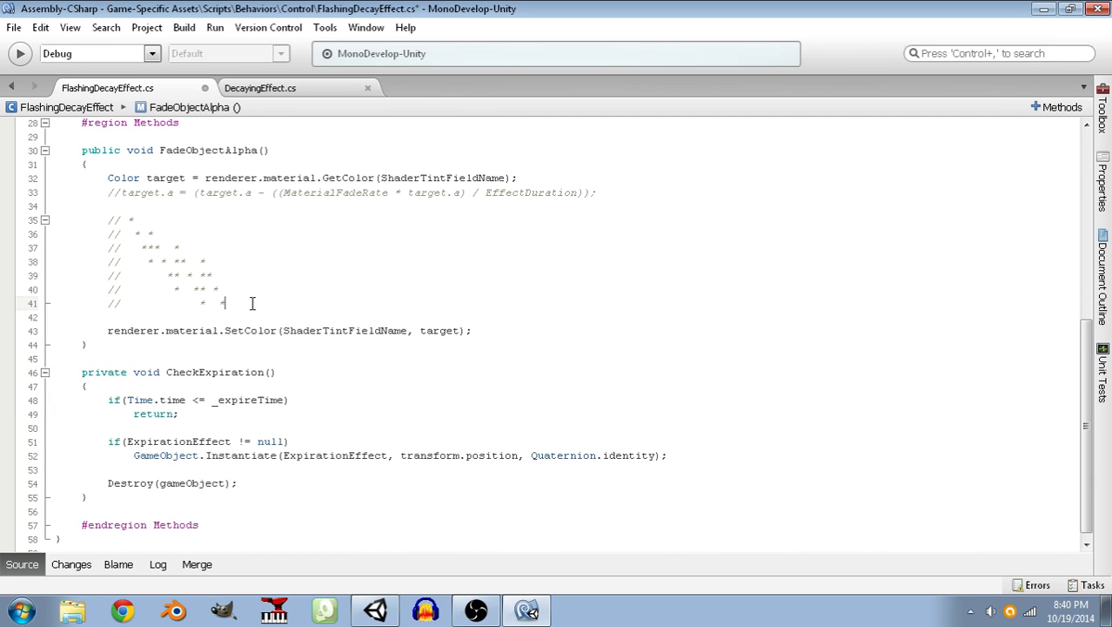
pyautogui.moveTo(252, 303); pyautogui.dragTo(64, 221)
pyautogui.moveTo(297, 305); pyautogui.dragTo(53, 221)
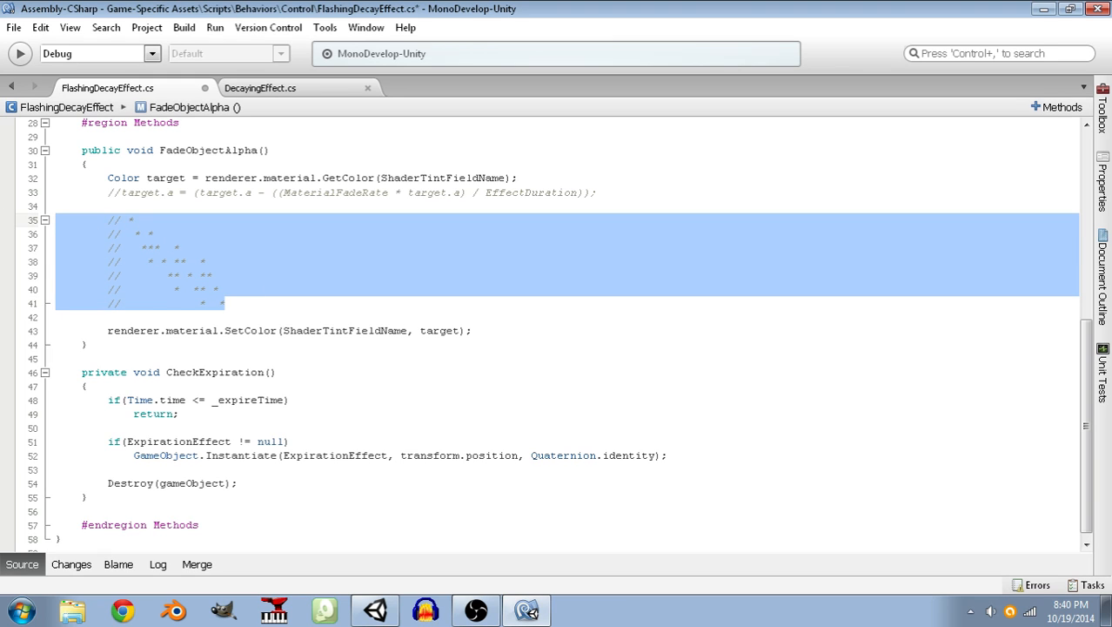
pyautogui.click(257, 304)
pyautogui.press('Return')
pyautogui.write('//')
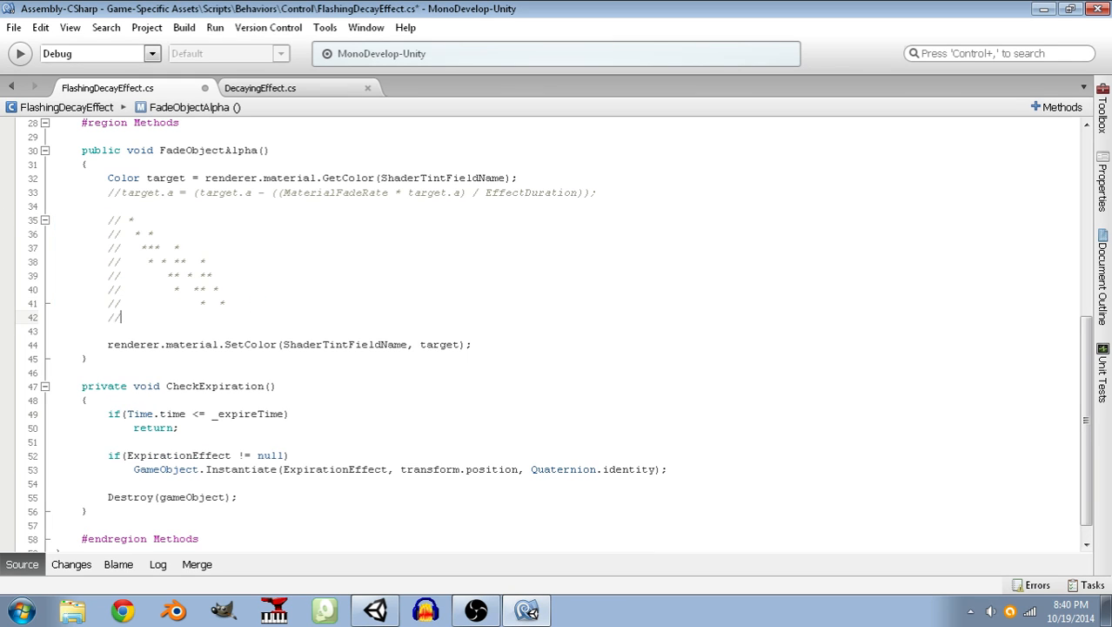
pyautogui.press('BackSpace')
pyautogui.press('Return')
pyautogui.write('//')
pyautogui.hotkey('ctrl', 's')
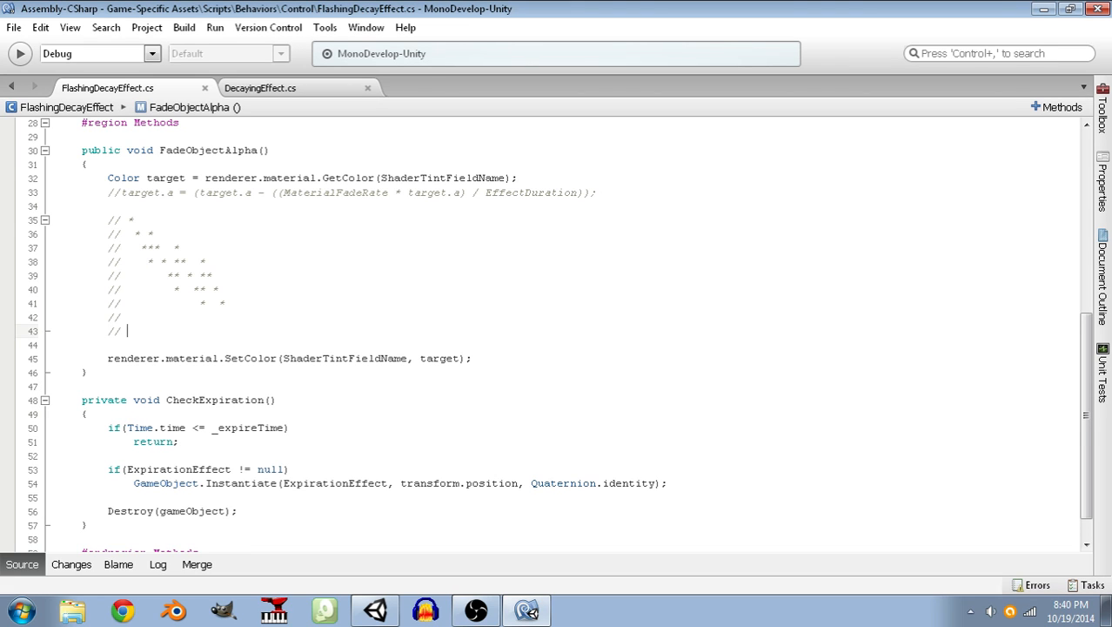
pyautogui.press('BackSpace')
pyautogui.hotkey('shift', 'Up')
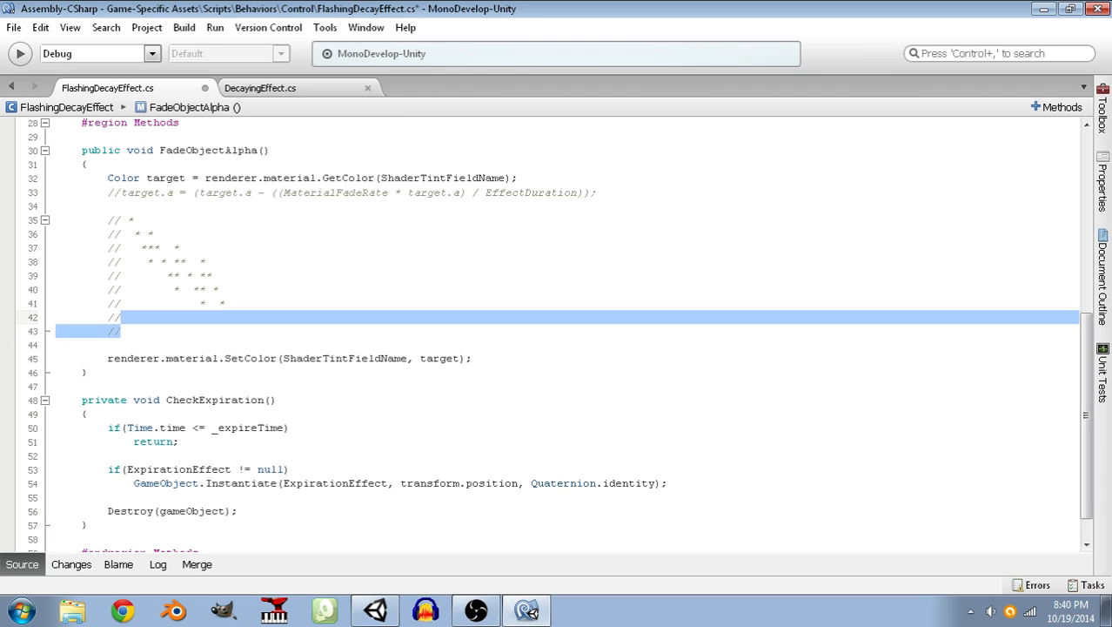
pyautogui.press('BackSpace')
pyautogui.press('BackSpace')
pyautogui.press('BackSpace')
pyautogui.press('BackSpace')
pyautogui.press('BackSpace')
# Remove the two surplus empty comment lines below the asterisk plot in FadeObjectAlpha().
pyautogui.press('Up')
pyautogui.press('Up')
pyautogui.press('Up')
pyautogui.press('Up')
pyautogui.press('Up')
pyautogui.press('Up')
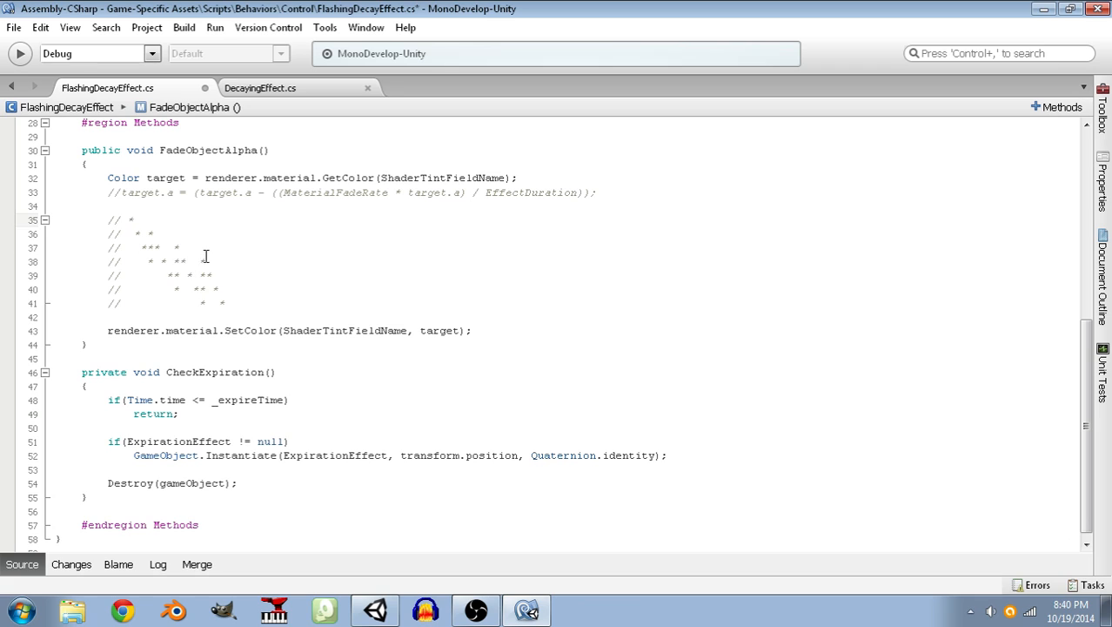
# Add the line target.a = 1.0f; between the asterisk plot and the SetColor call, and save the script.
pyautogui.click(251, 291)
pyautogui.click(245, 303)
pyautogui.press('Return')
pyautogui.press('Return')
pyautogui.write('target.a =')
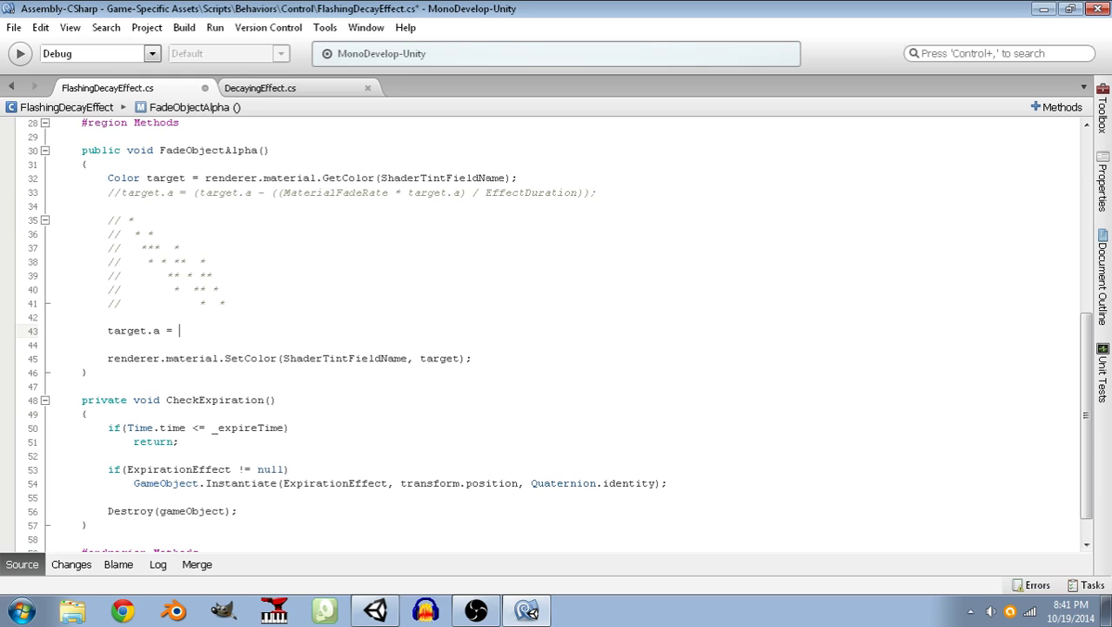
pyautogui.write(' 1.0;')
pyautogui.hotkey('ctrl', 's')
pyautogui.press('Left')
pyautogui.write('f')
pyautogui.press('Up')
pyautogui.hotkey('ctrl', 's')
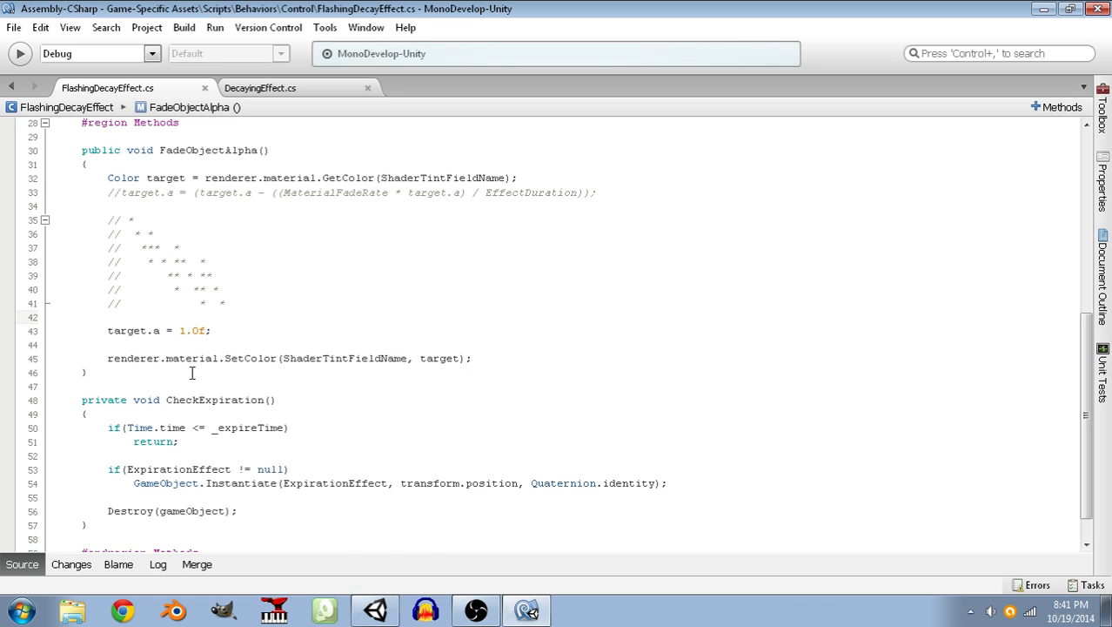
# Declare public int NumberOfFlashes = 3; below ShaderTintFieldName in the Variables / Properties region and save.
pyautogui.scroll(9, 197, 372)
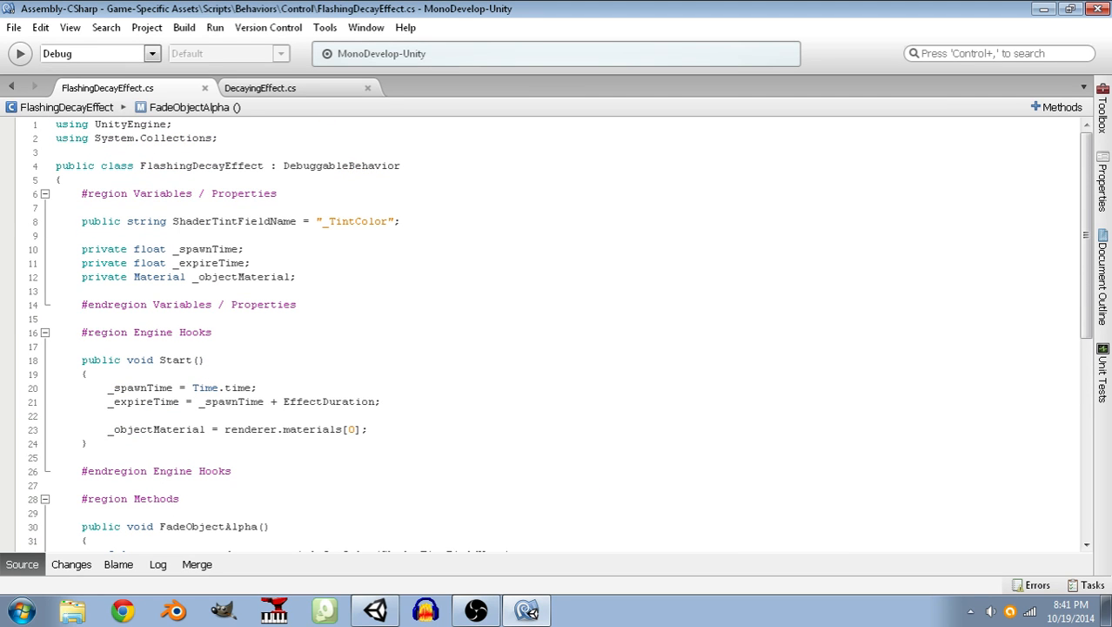
pyautogui.click(406, 222)
pyautogui.press('Return')
pyautogui.write('pubic int')
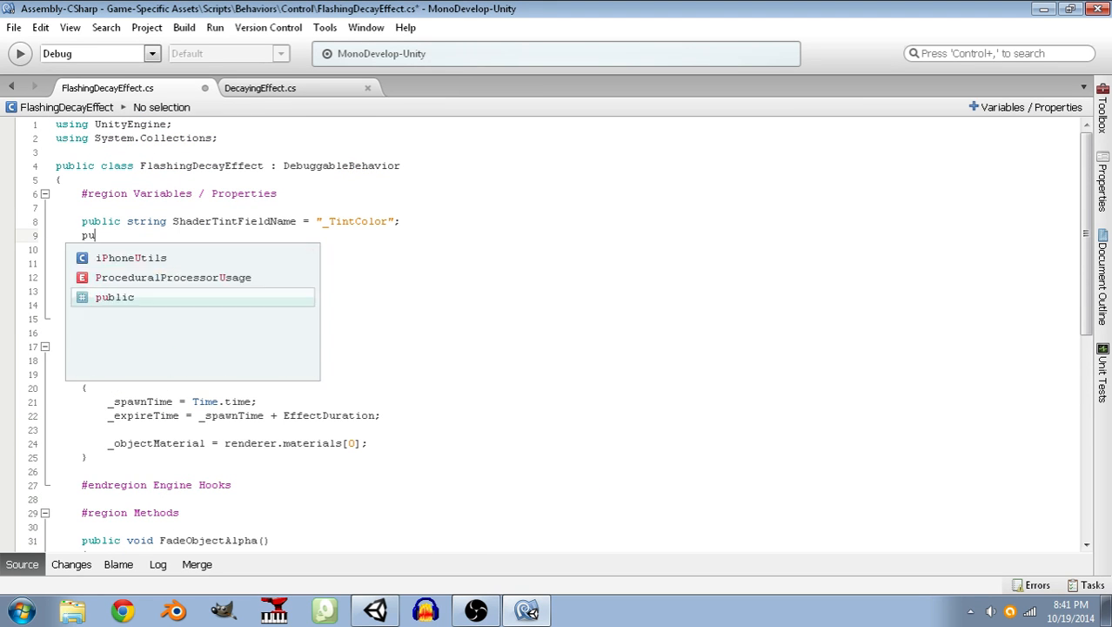
pyautogui.press('BackSpace')
pyautogui.press('BackSpace')
pyautogui.press('BackSpace')
pyautogui.press('BackSpace')
pyautogui.press('BackSpace')
pyautogui.press('BackSpace')
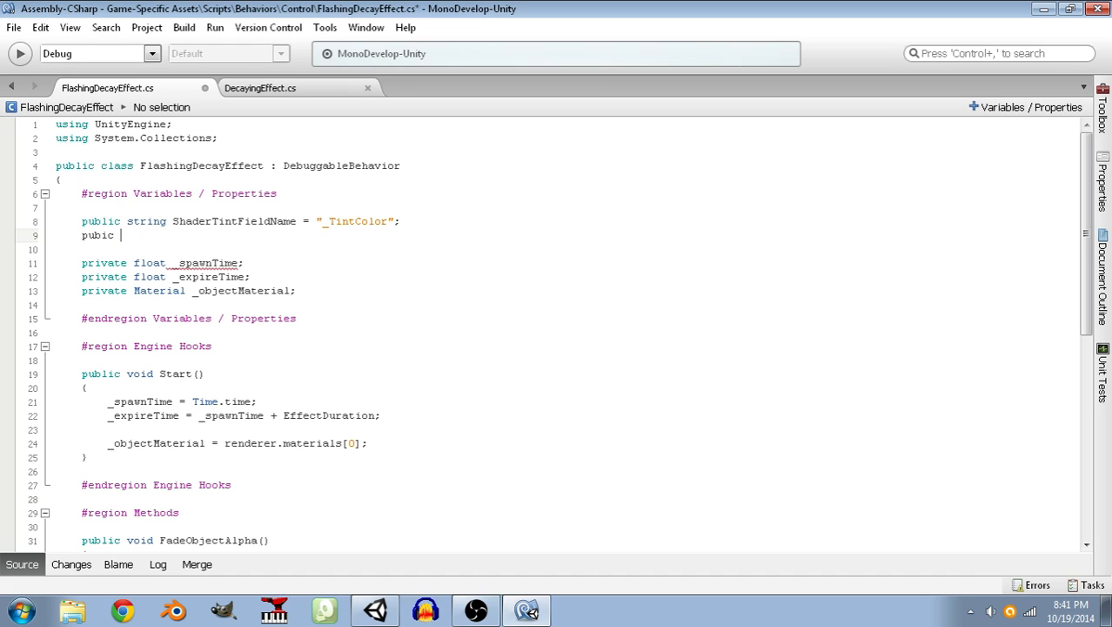
pyautogui.write('lic int')
pyautogui.write('Num')
pyautogui.press('BackSpace')
pyautogui.write('mber')
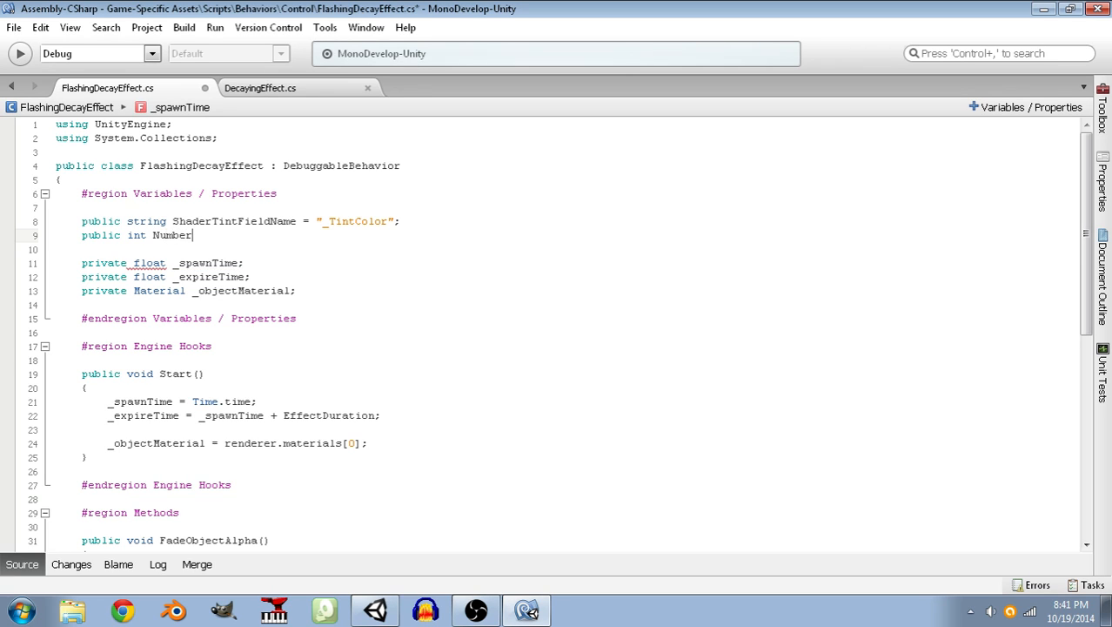
pyautogui.write('OfFlashes = 3;')
pyautogui.hotkey('ctrl', 's')
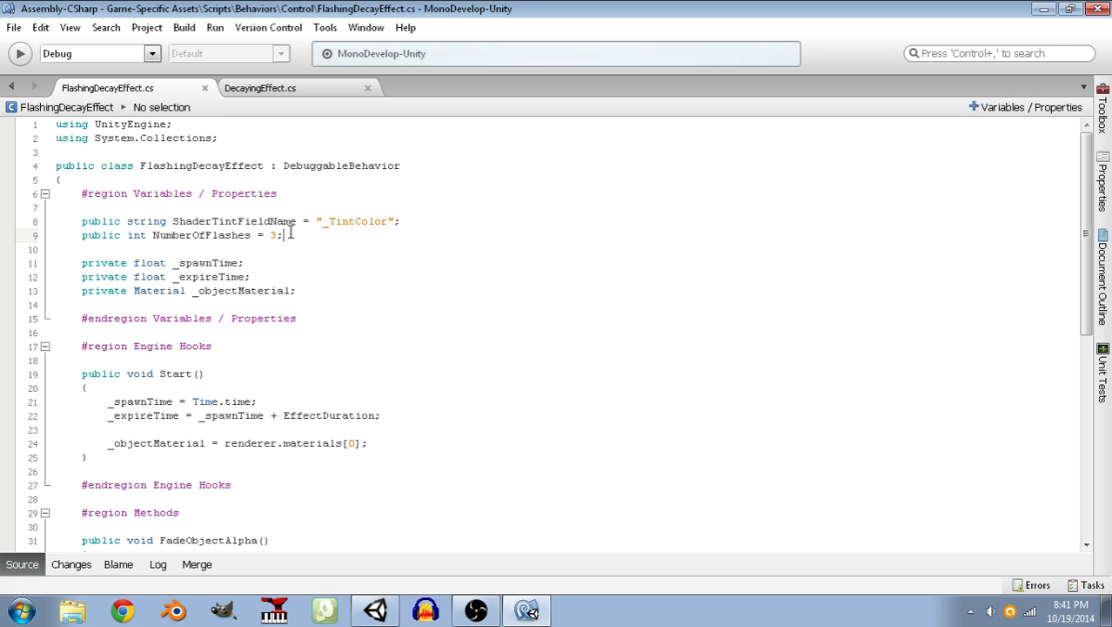
# Declare public float FlashInterval = 1.0f; below NumberOfFlashes and save.
pyautogui.press('Return')
pyautogui.write('publ')
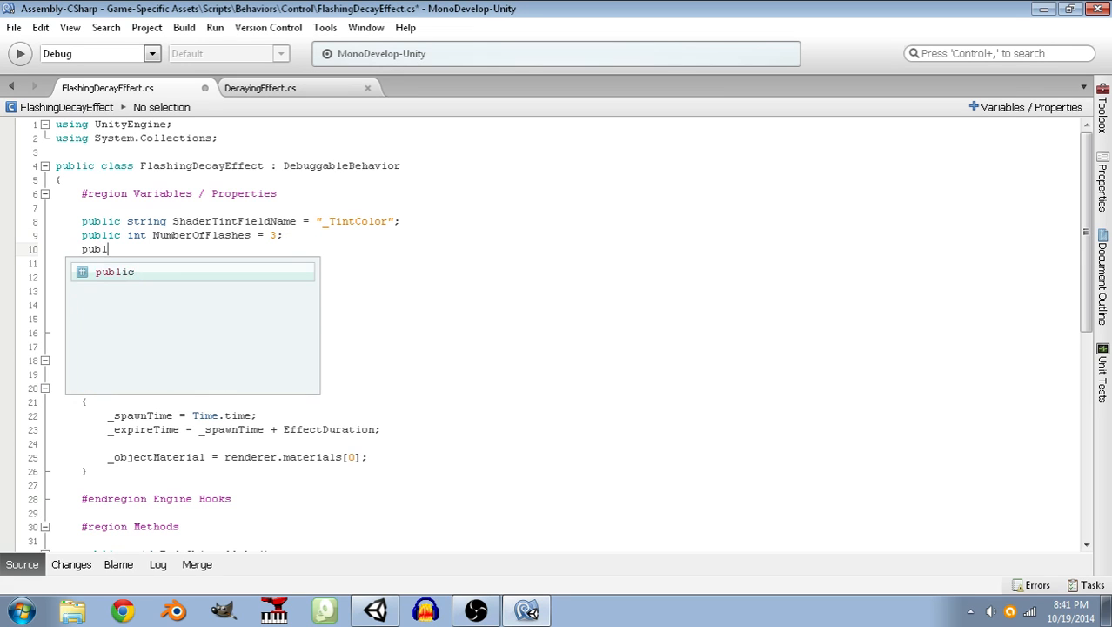
pyautogui.write('ic float')
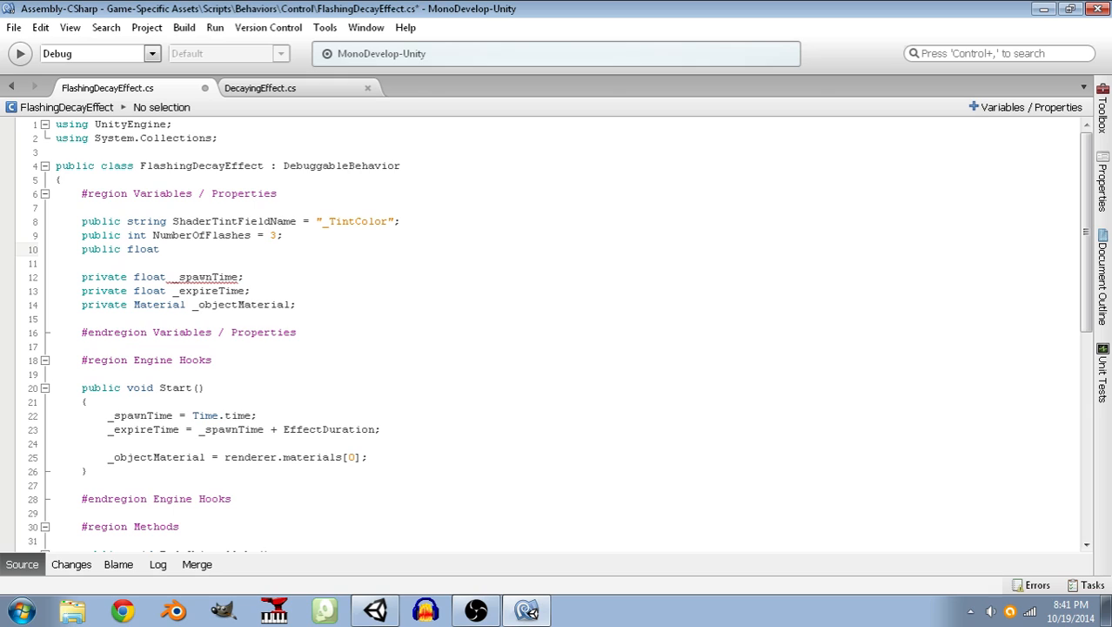
pyautogui.write('FlashInterval = 1.0f;')
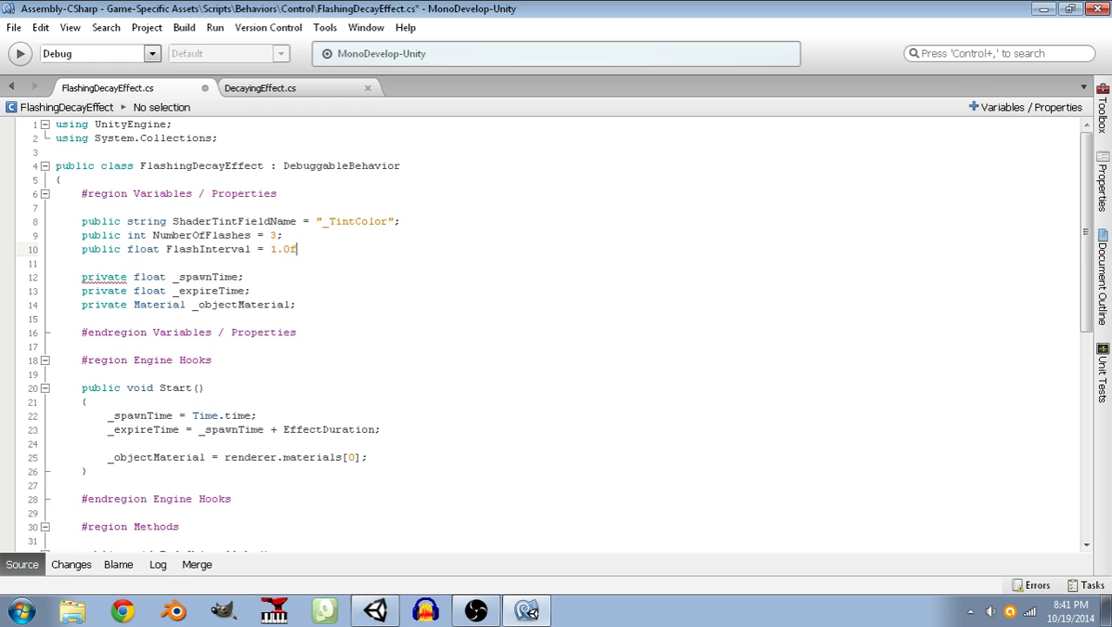
pyautogui.hotkey('ctrl', 's')
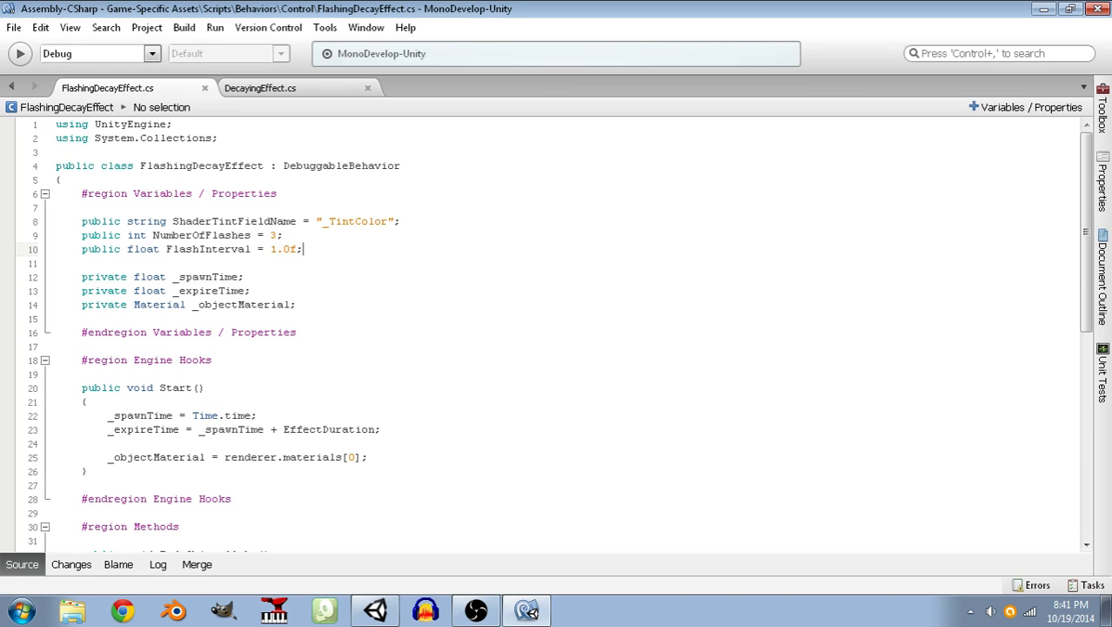
# Declare public float FlashStrengthDecay = 0.5f; below FlashInterval and save.
pyautogui.press('Return')
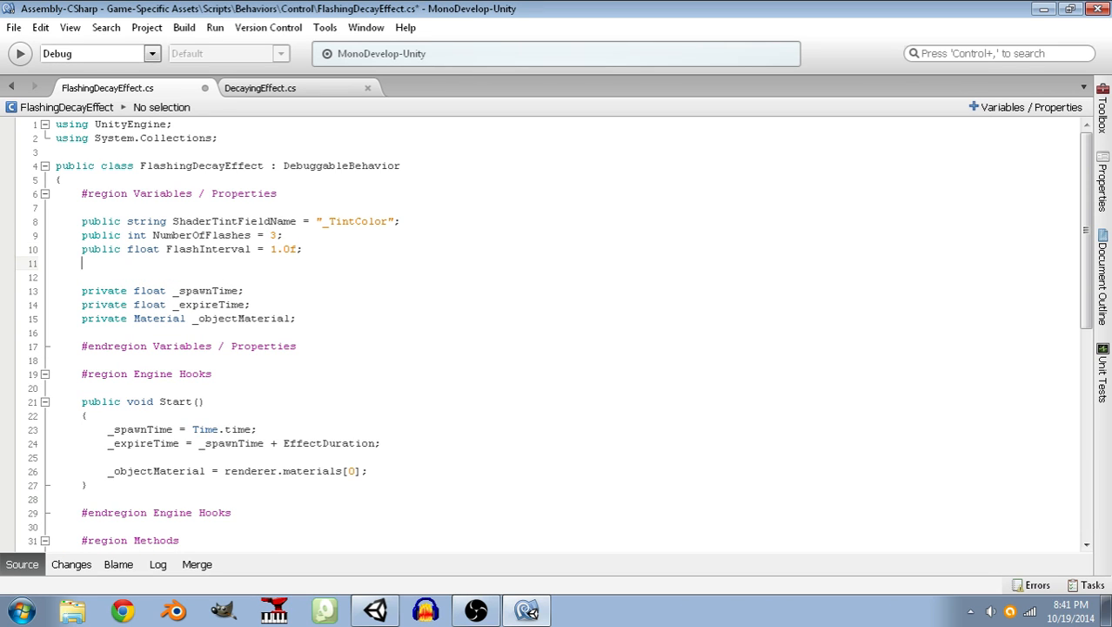
pyautogui.write('public float ')
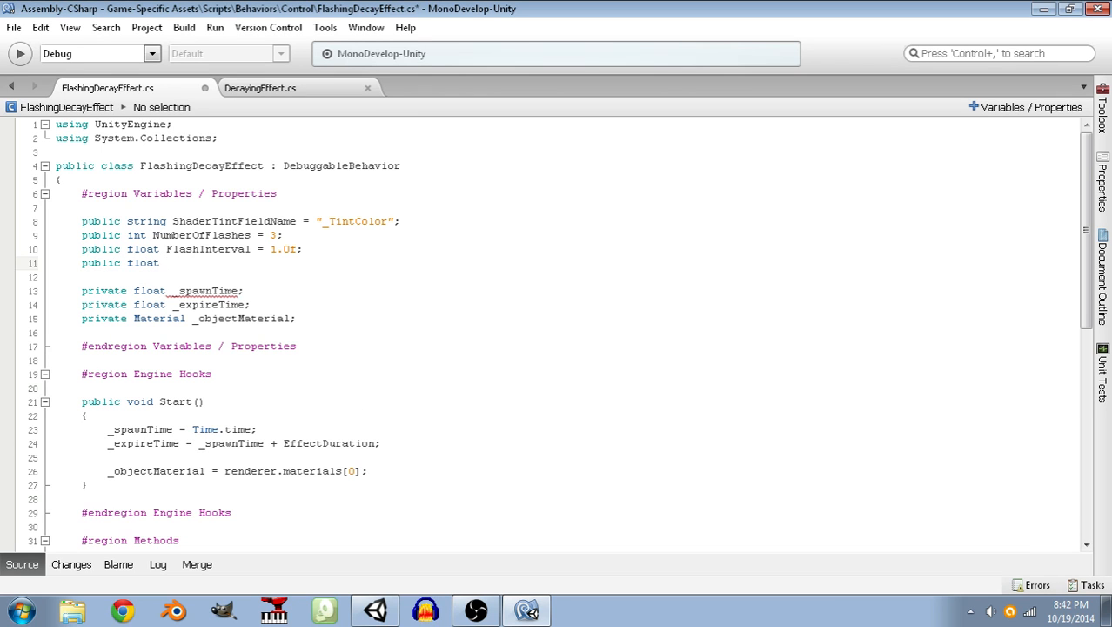
pyautogui.write('Flash')
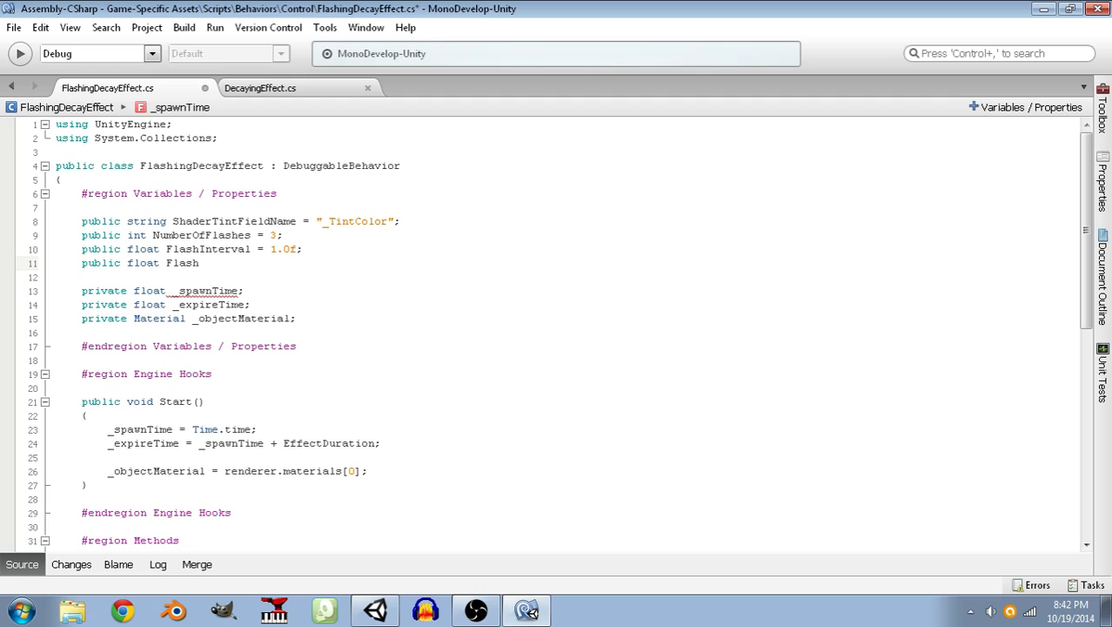
pyautogui.write('StrengthDecay =')
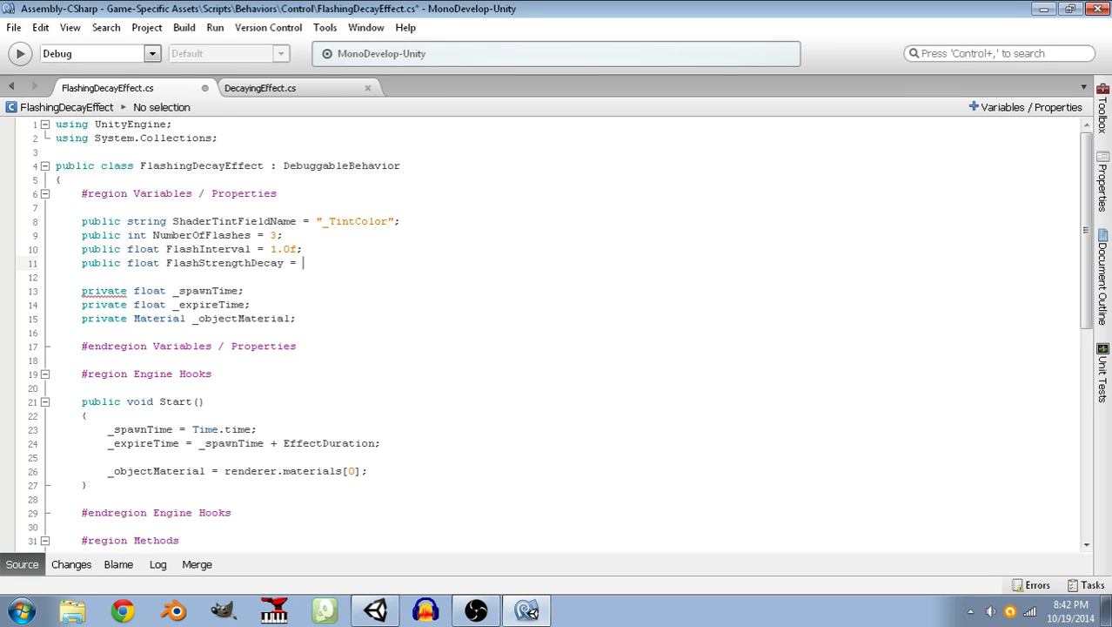
pyautogui.write('.5f;')
pyautogui.hotkey('ctrl', 's')
pyautogui.press('Down')
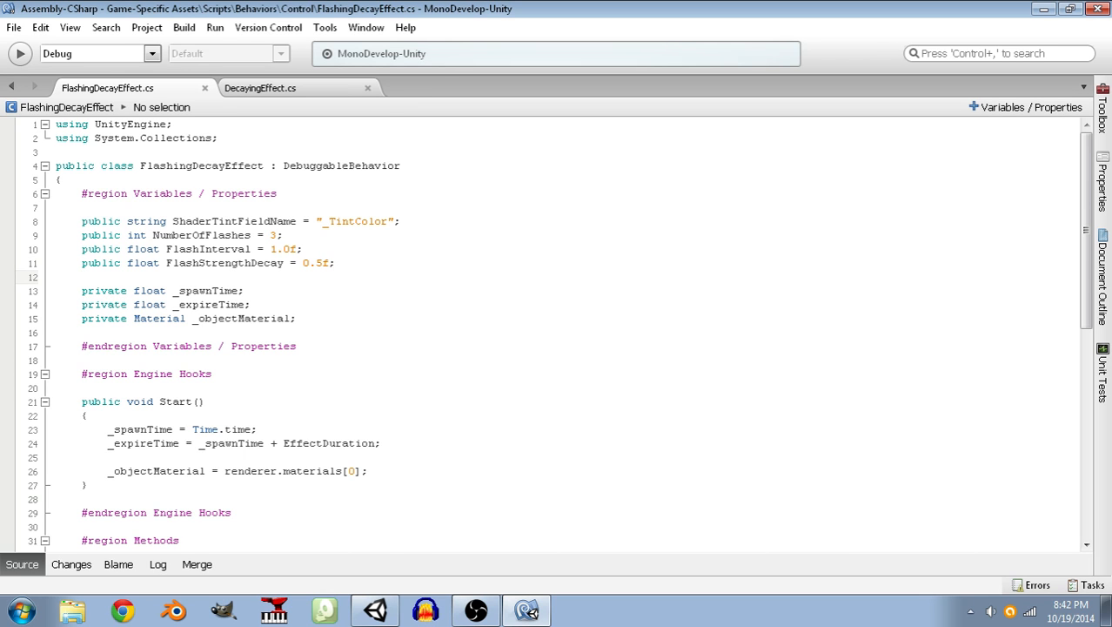
# Review FadeObjectAlpha(), CheckExpiration() and the use of EffectDuration in Start().
pyautogui.scroll(-8, 347, 365)
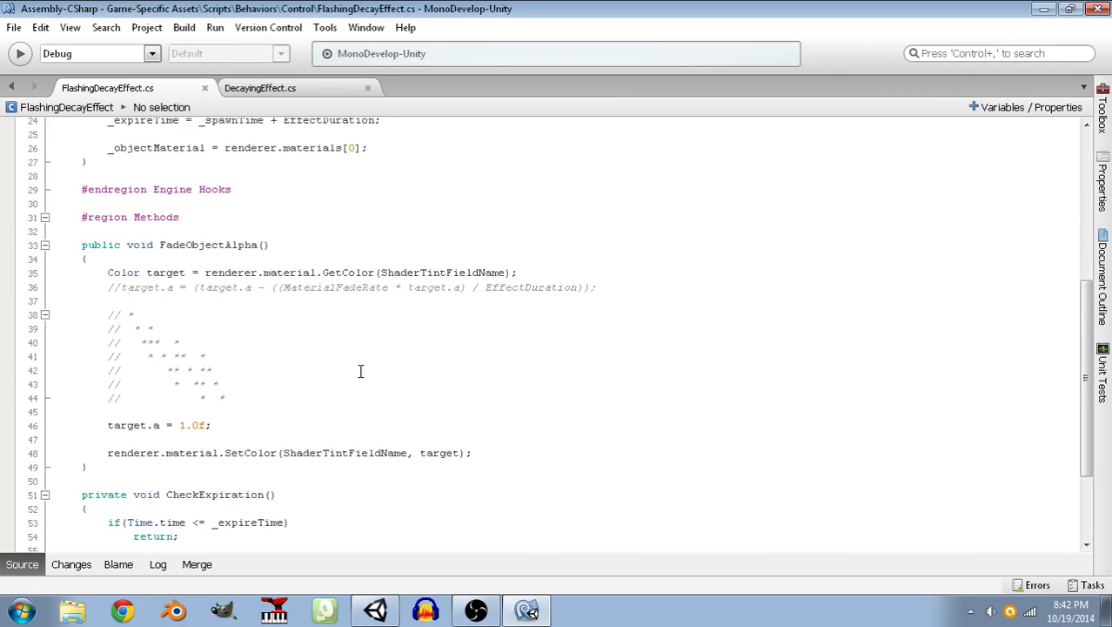
pyautogui.click(233, 423)
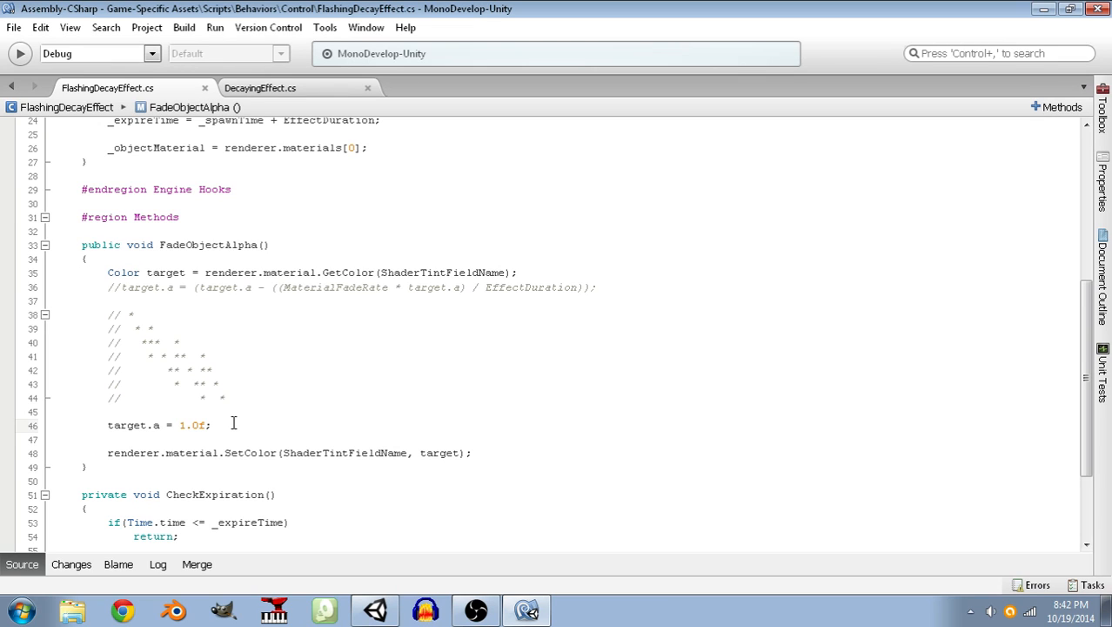
pyautogui.click(119, 469)
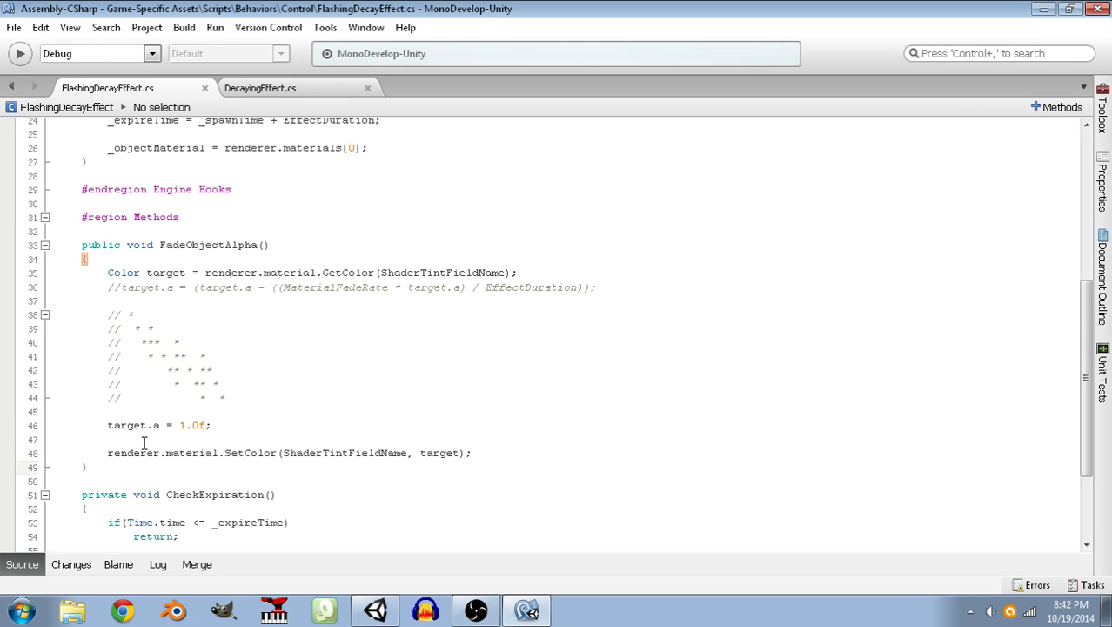
pyautogui.click(232, 424)
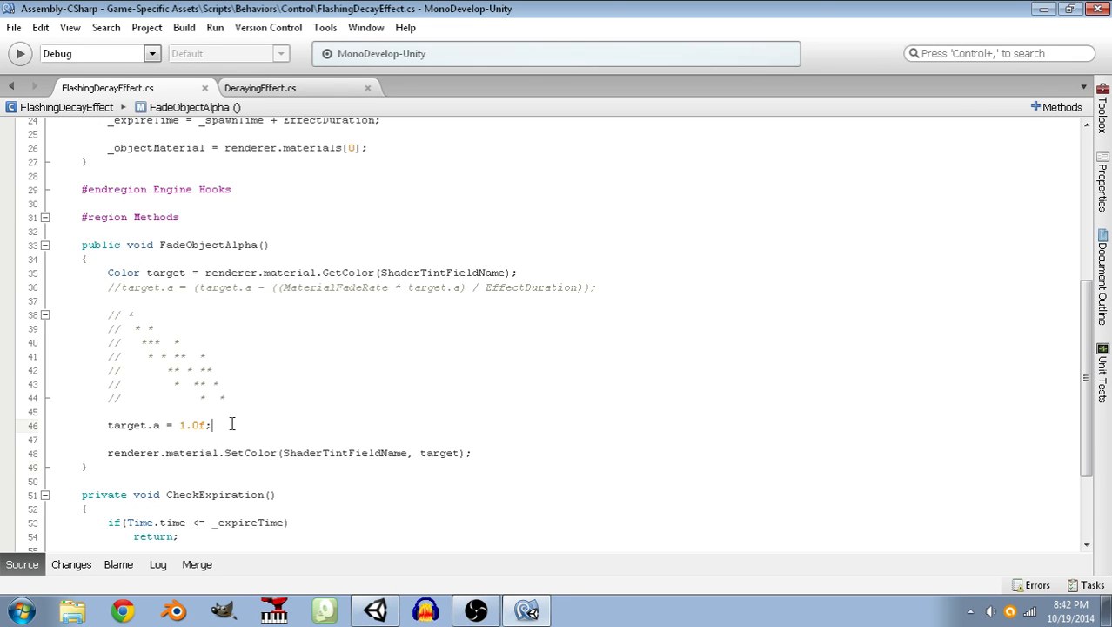
pyautogui.scroll(-3, 222, 435)
pyautogui.scroll(-1, 216, 444)
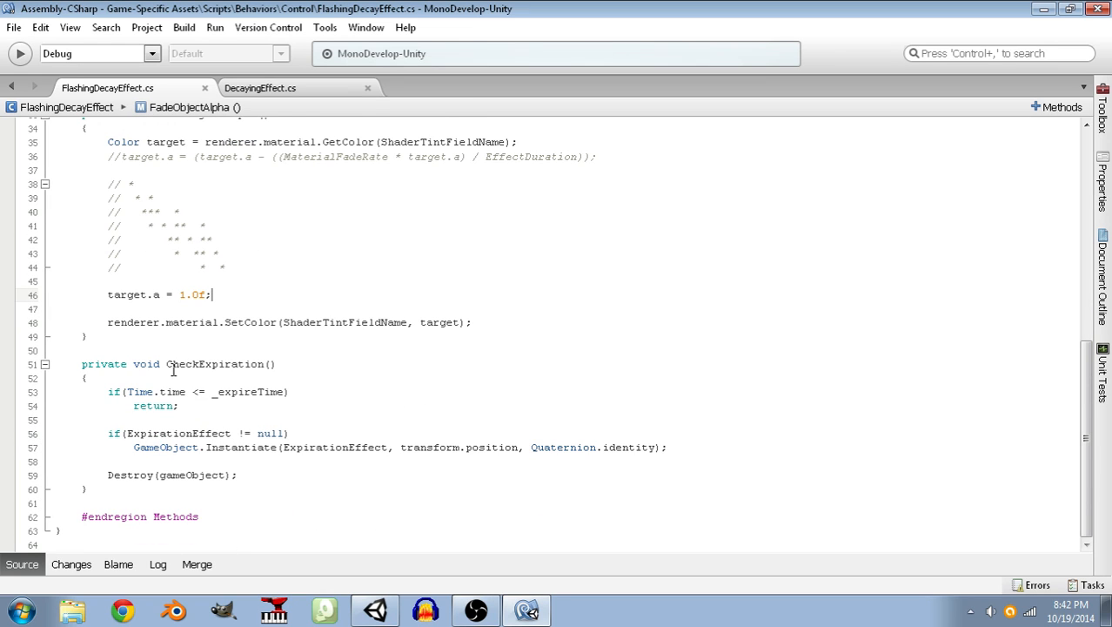
pyautogui.click(155, 475)
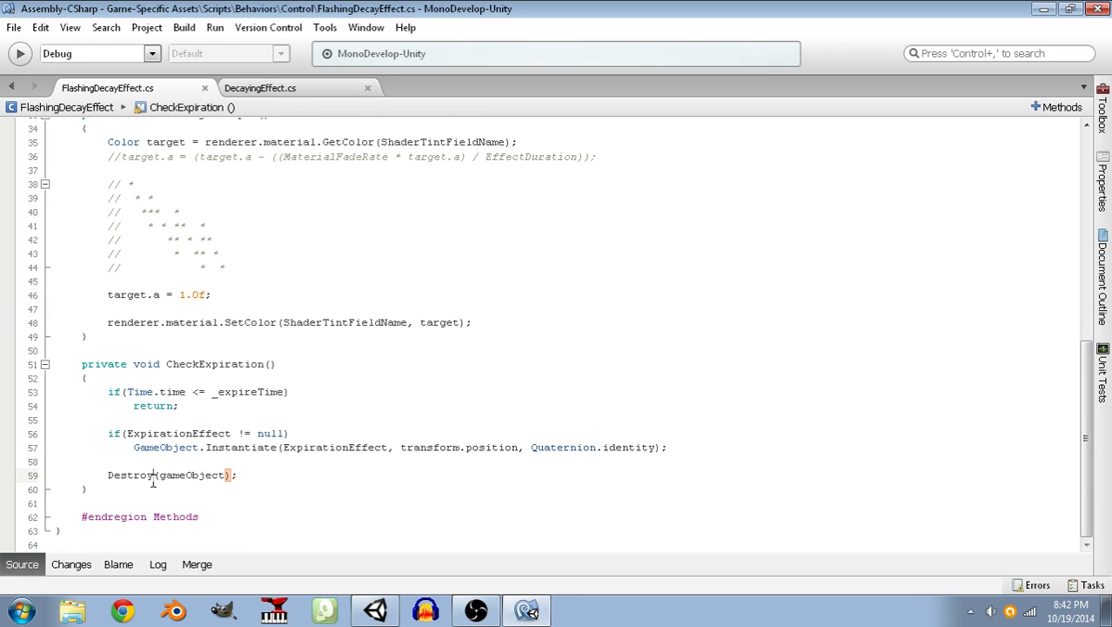
pyautogui.click(145, 487)
pyautogui.scroll(10, 144, 487)
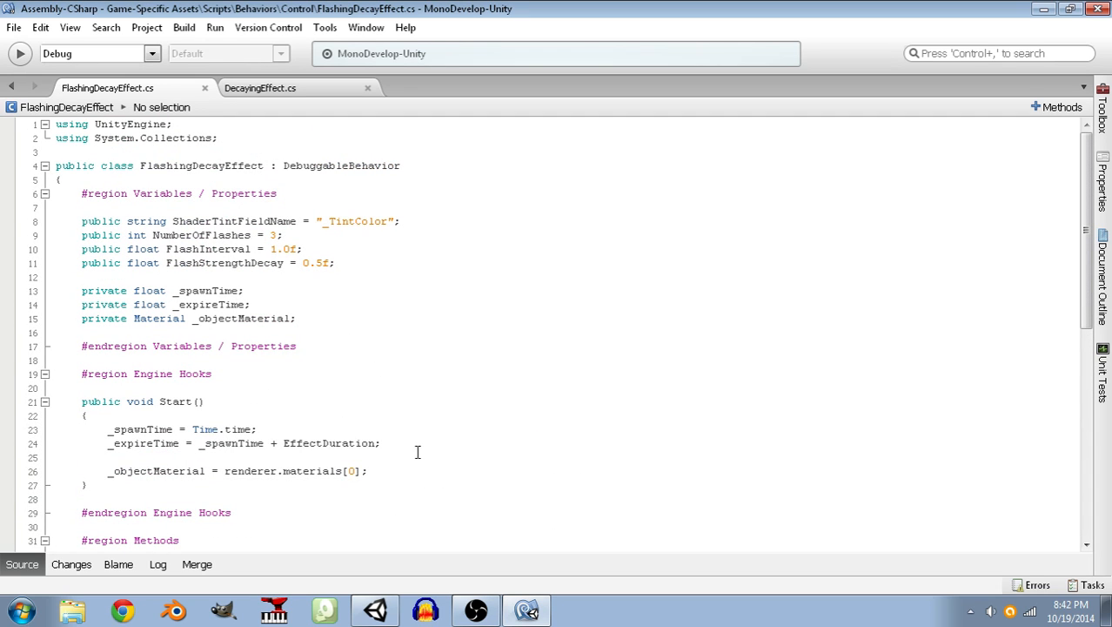
pyautogui.moveTo(376, 443); pyautogui.dragTo(280, 443)
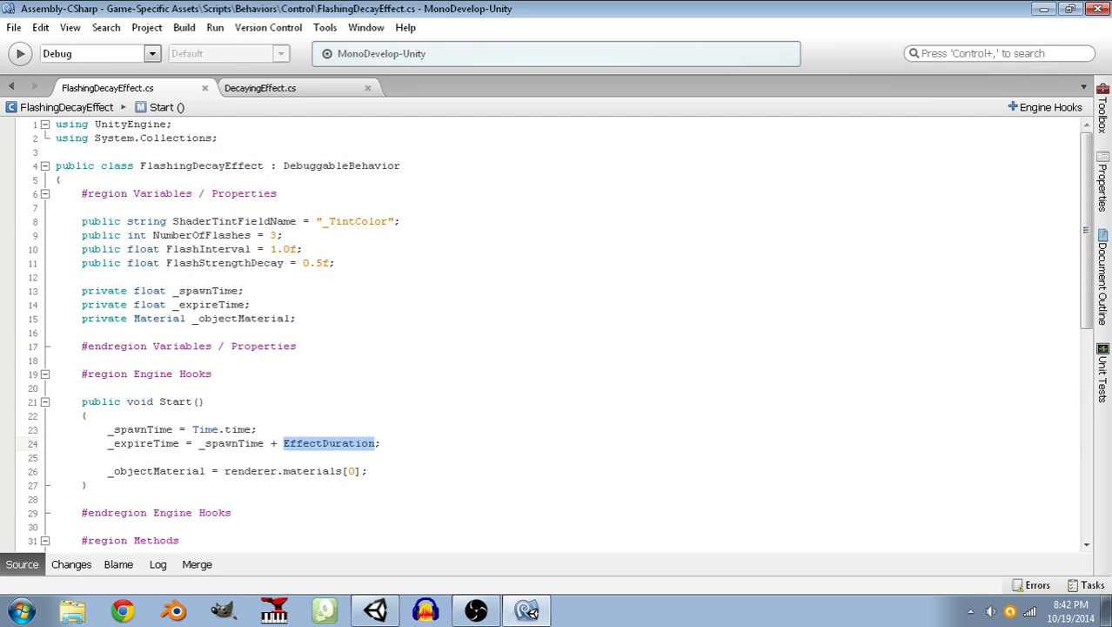
# Declare a private float EffectDuration property with an empty pair of braces below the _objectMaterial field.
pyautogui.click(322, 318)
pyautogui.press('Return')
pyautogui.press('Return')
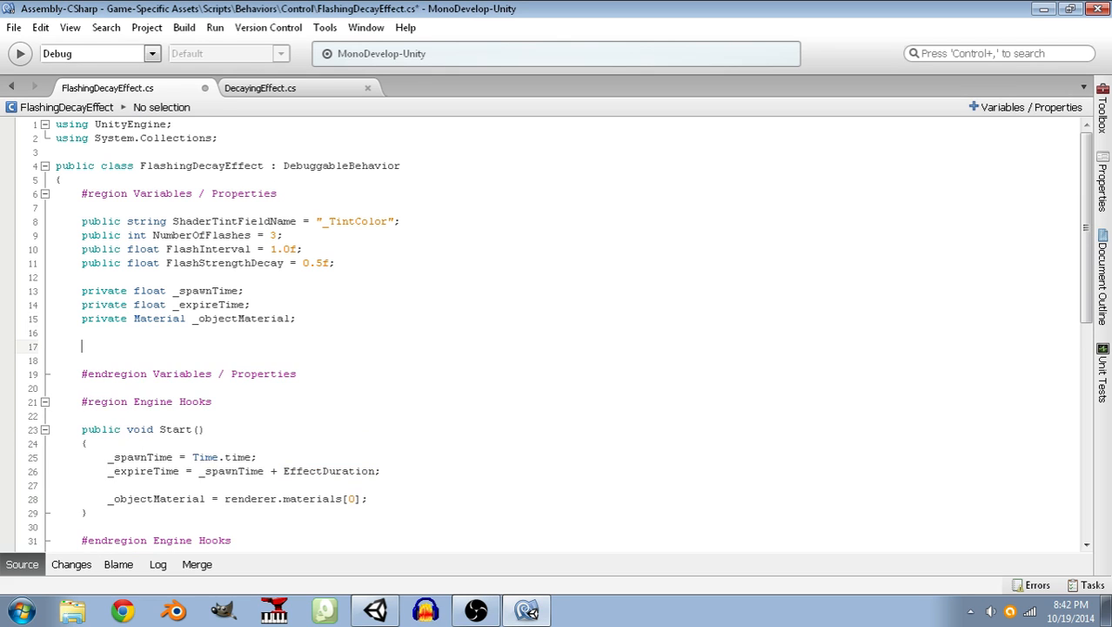
pyautogui.write('private ')
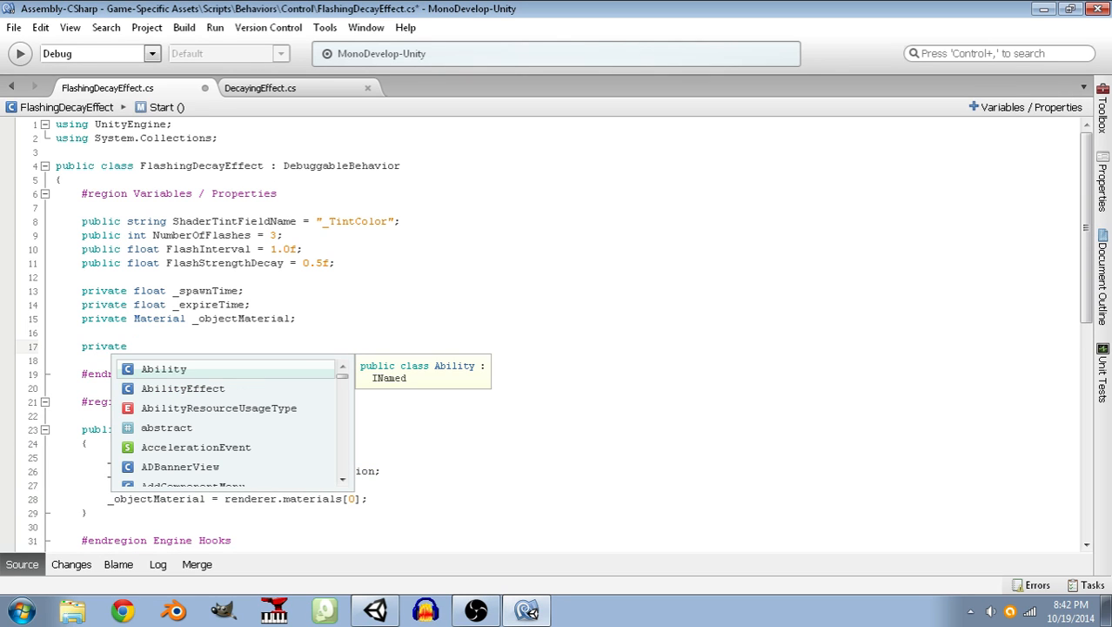
pyautogui.write('float Effect')
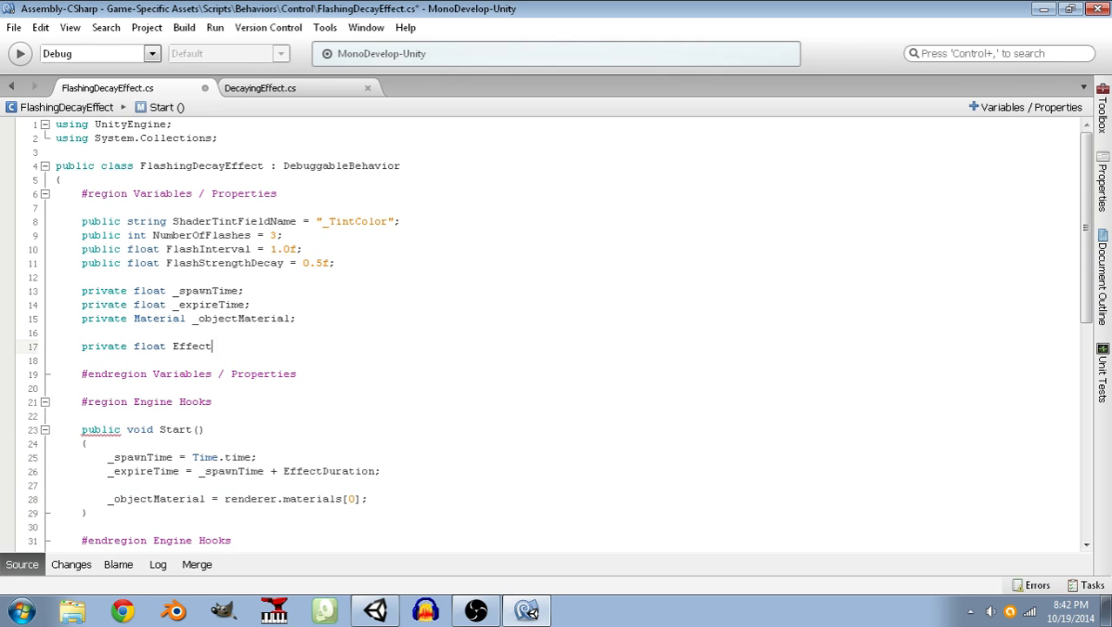
pyautogui.write('Duration')
pyautogui.press('Return')
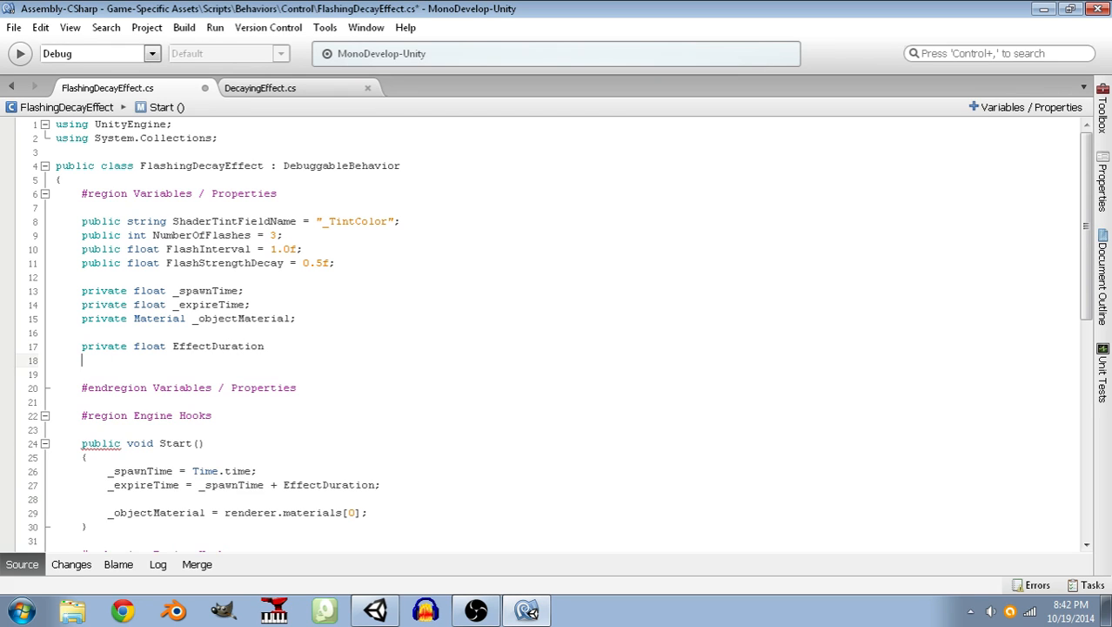
pyautogui.write('{')
pyautogui.press('Return')
pyautogui.write('}')
# Give EffectDuration a getter that returns FlashInterval * NumberOfFlashes and save the script.
pyautogui.press('Up')
pyautogui.press('Return')
pyautogui.write('get { return ')
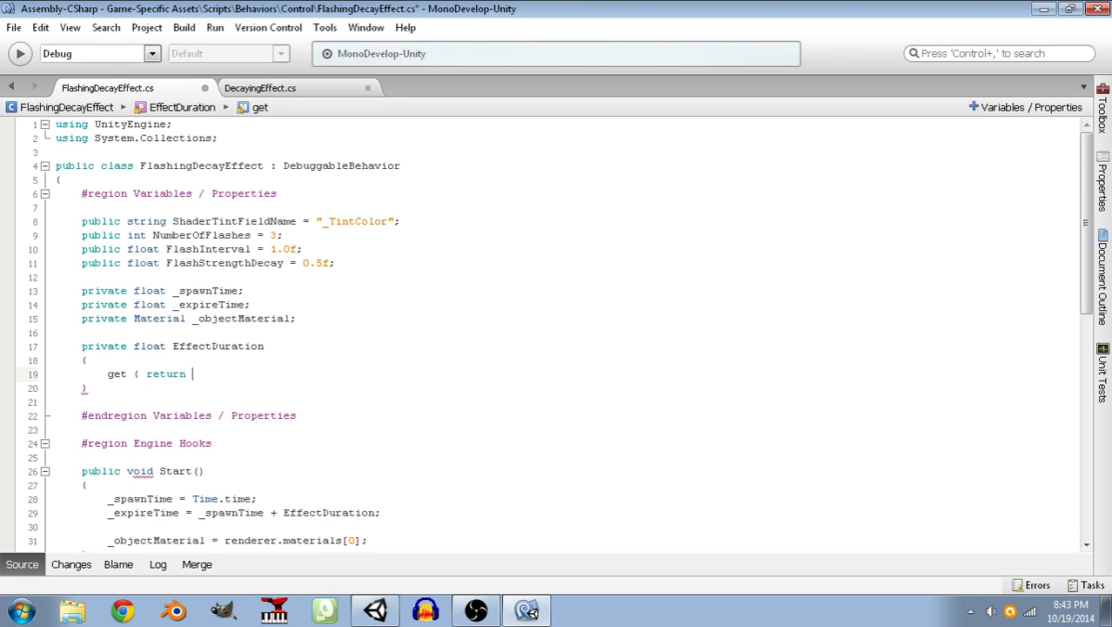
pyautogui.write('FlashInterval * NumberOfFlashes; }')
pyautogui.press('Down')
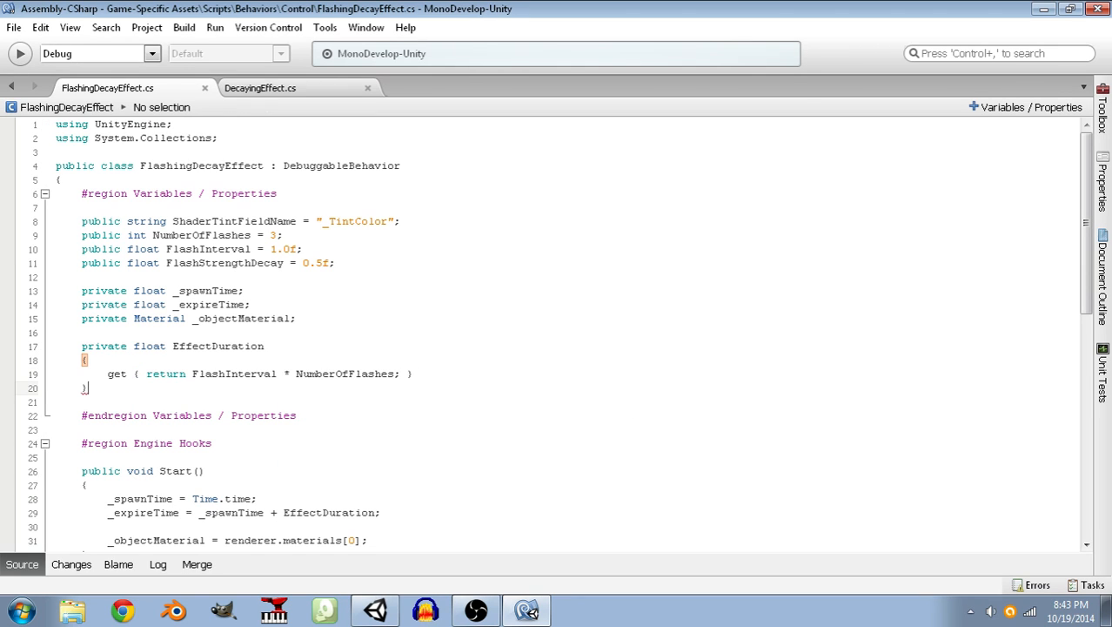
pyautogui.moveTo(100, 388); pyautogui.dragTo(26, 345)
pyautogui.moveTo(148, 391); pyautogui.dragTo(54, 346)
pyautogui.click(92, 387)
pyautogui.moveTo(171, 347); pyautogui.dragTo(189, 350)
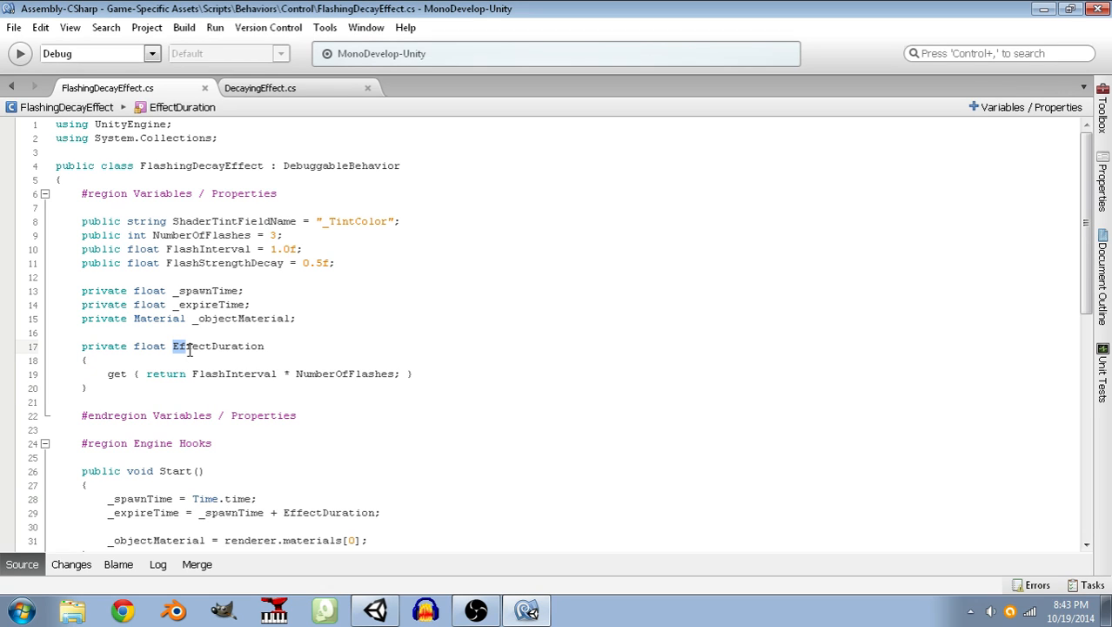
# Add a setter below EffectDuration's getter that assigns value to _expireTime.
pyautogui.click(455, 362)
pyautogui.click(447, 372)
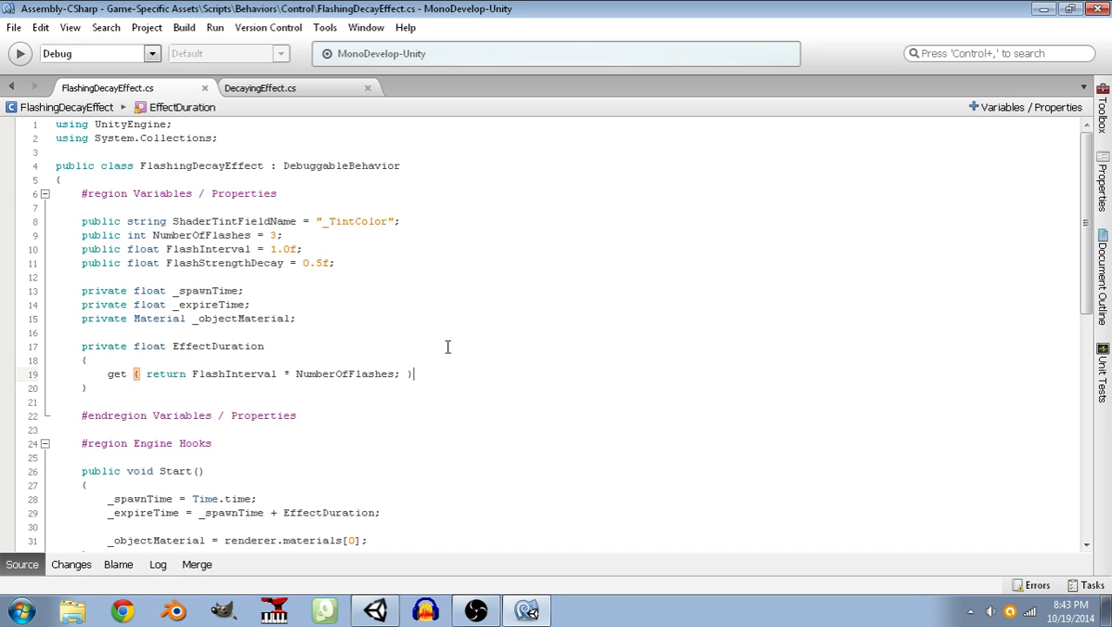
pyautogui.press('Return')
pyautogui.write('set { ')
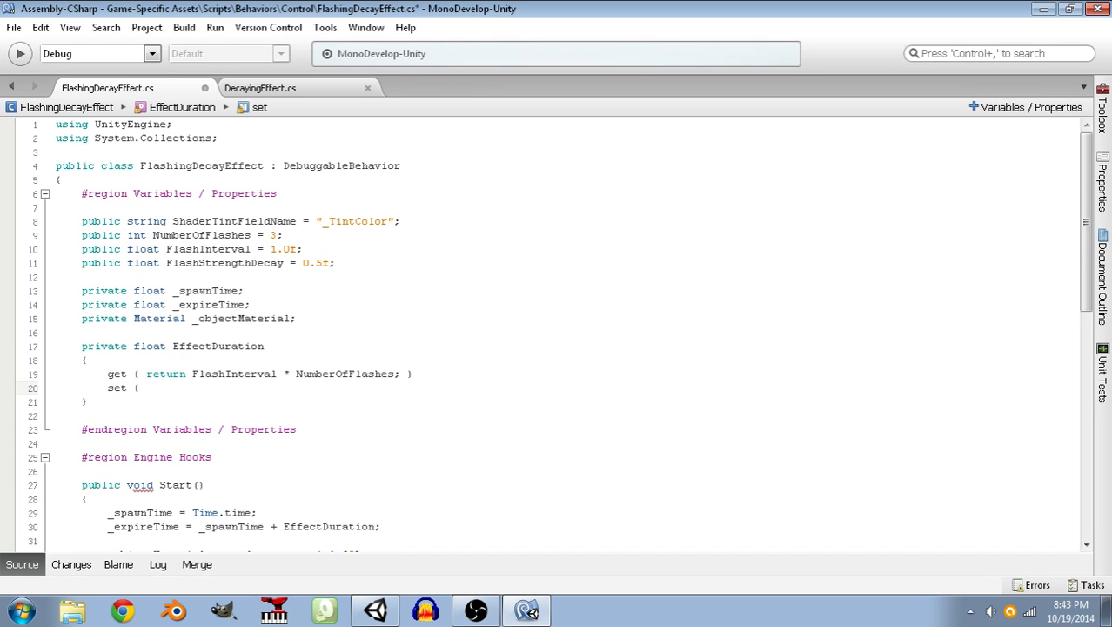
pyautogui.write('_spanT')
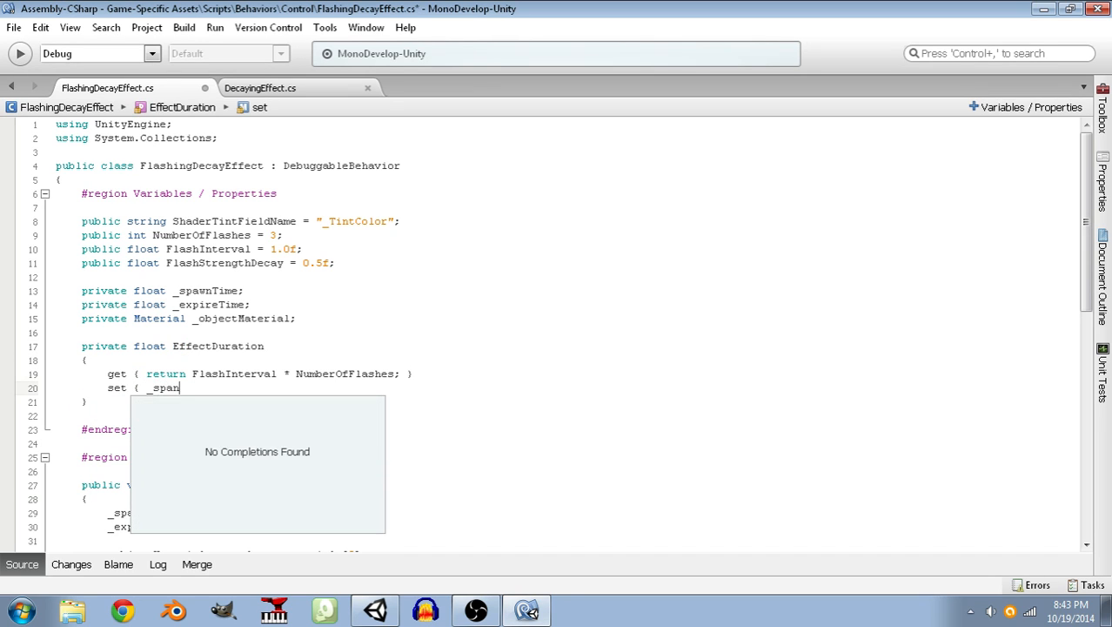
pyautogui.press('BackSpace')
pyautogui.press('BackSpace')
pyautogui.press('BackSpace')
pyautogui.press('BackSpace')
pyautogui.press('BackSpace')
pyautogui.write('ex')
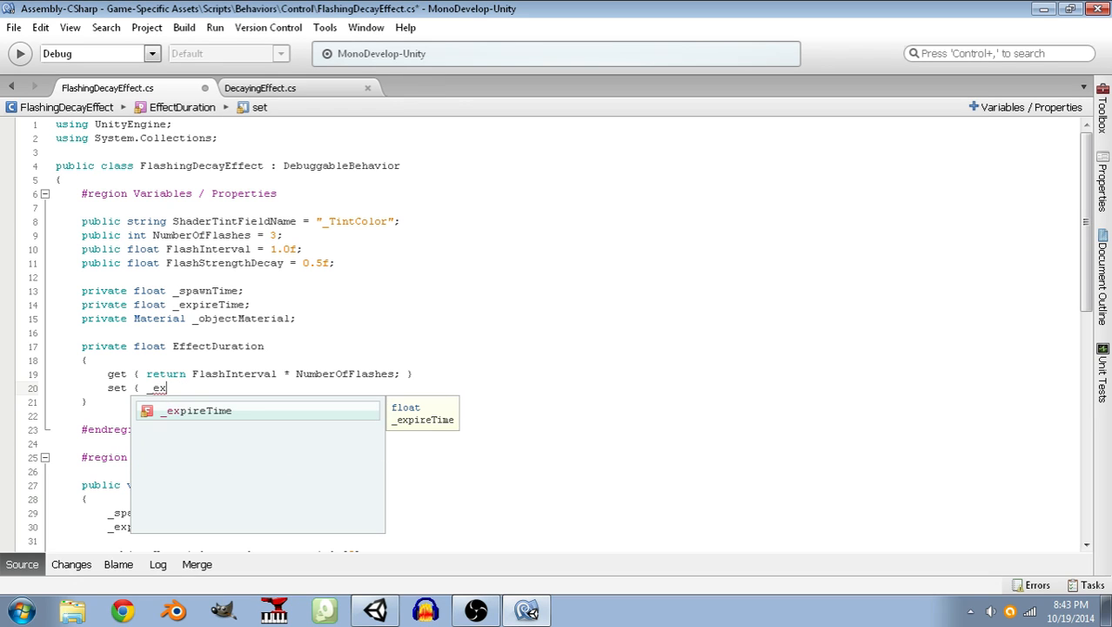
pyautogui.write('pireTime = ')
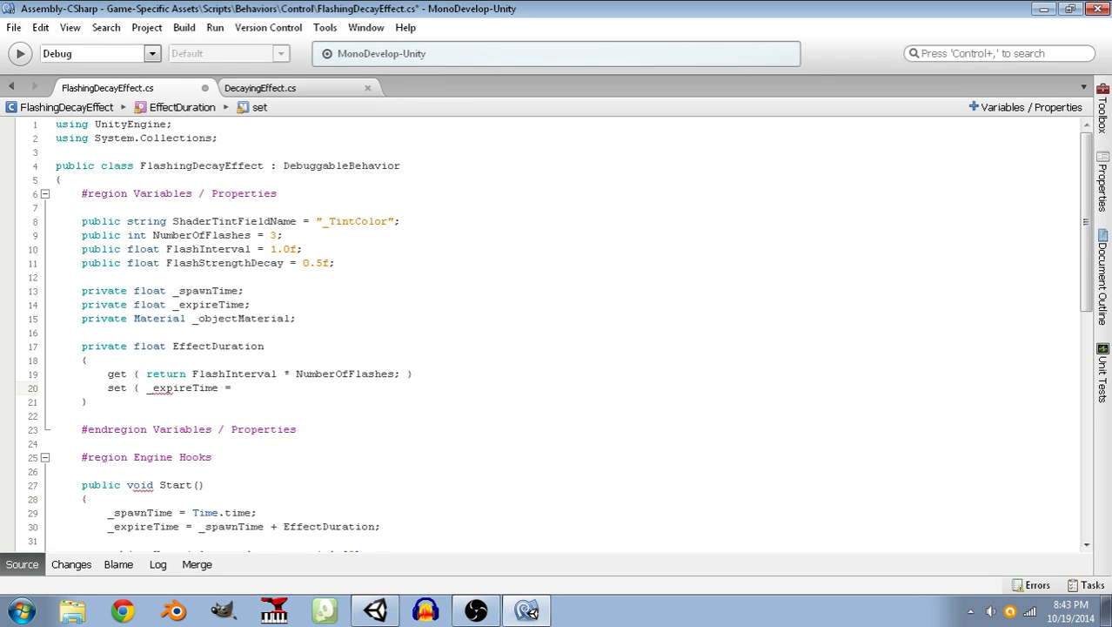
pyautogui.write('value; }')
# Put a blank line and the comment // EffectDuration = 1.0f; above the setter.
pyautogui.press('Up')
pyautogui.press('End')
pyautogui.press('Return')
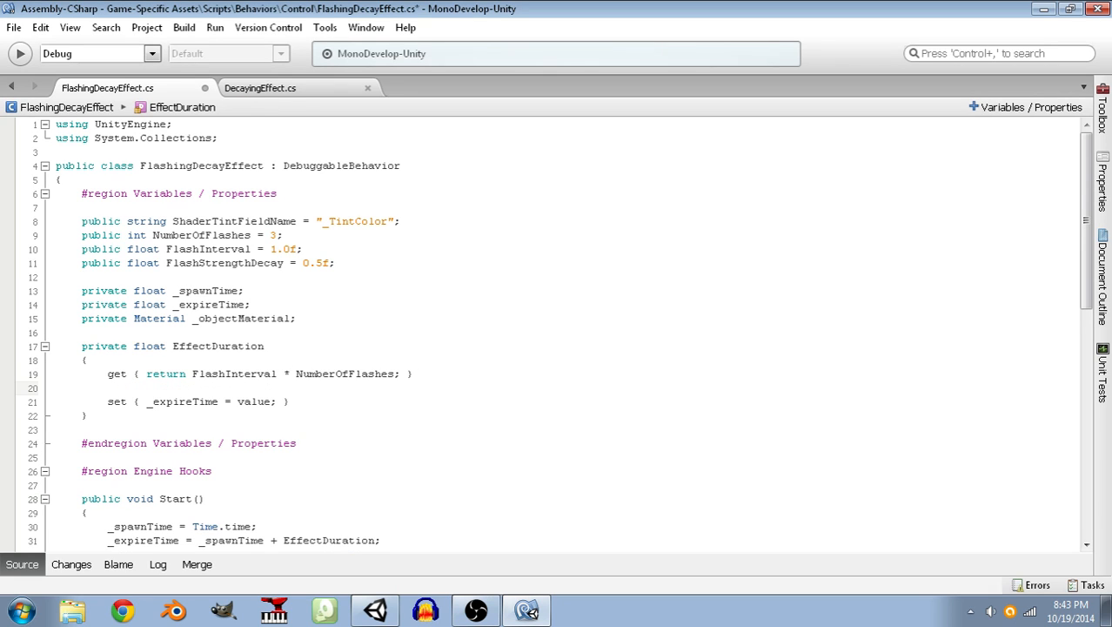
pyautogui.press('Return')
pyautogui.write('// EffectV')
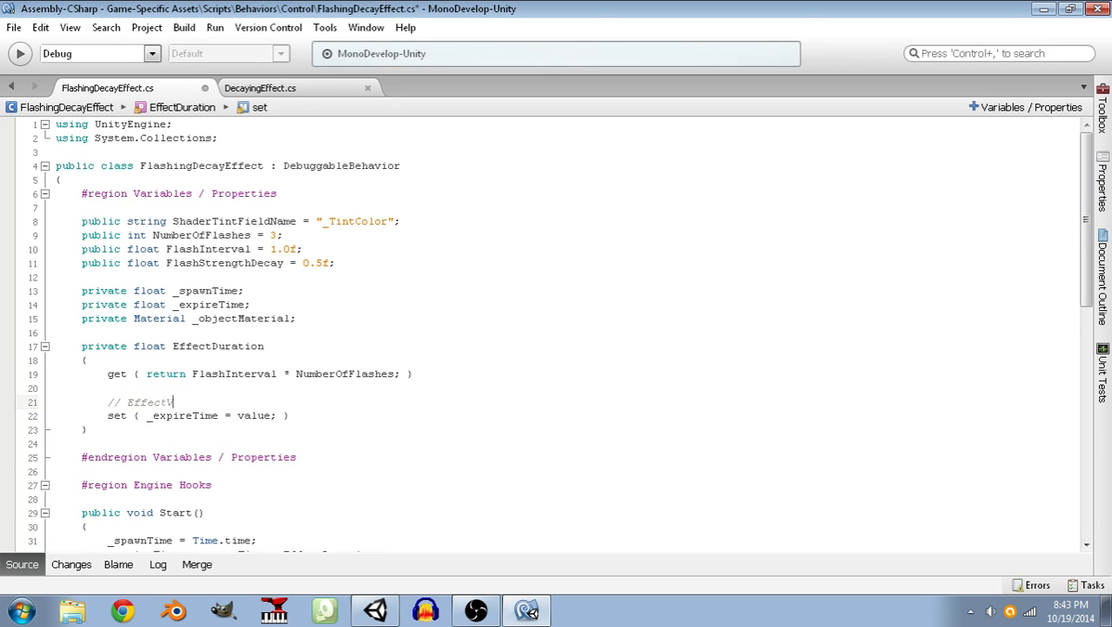
pyautogui.write('uration = 1.0f;')
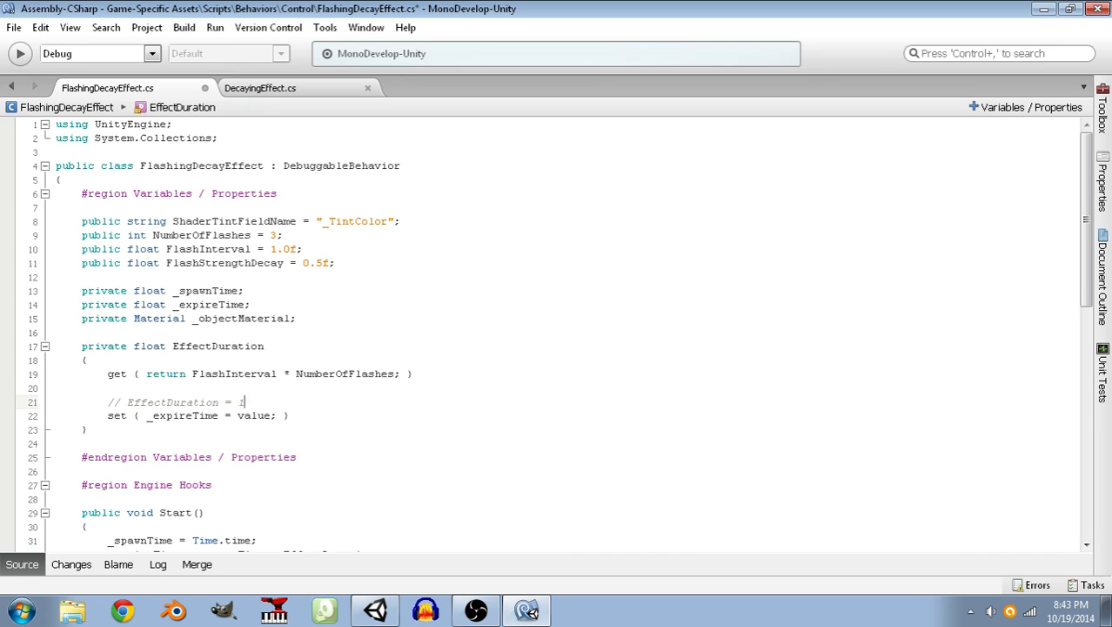
pyautogui.press('Up')
pyautogui.press('Up')
pyautogui.press('Up')
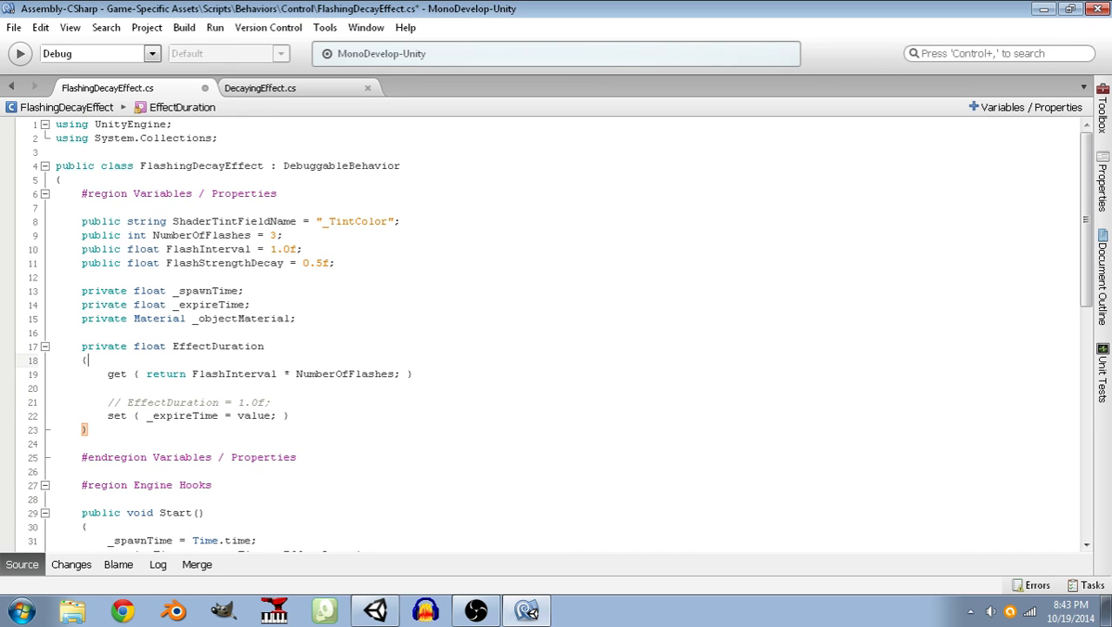
pyautogui.press('Return')
pyautogui.write('//')
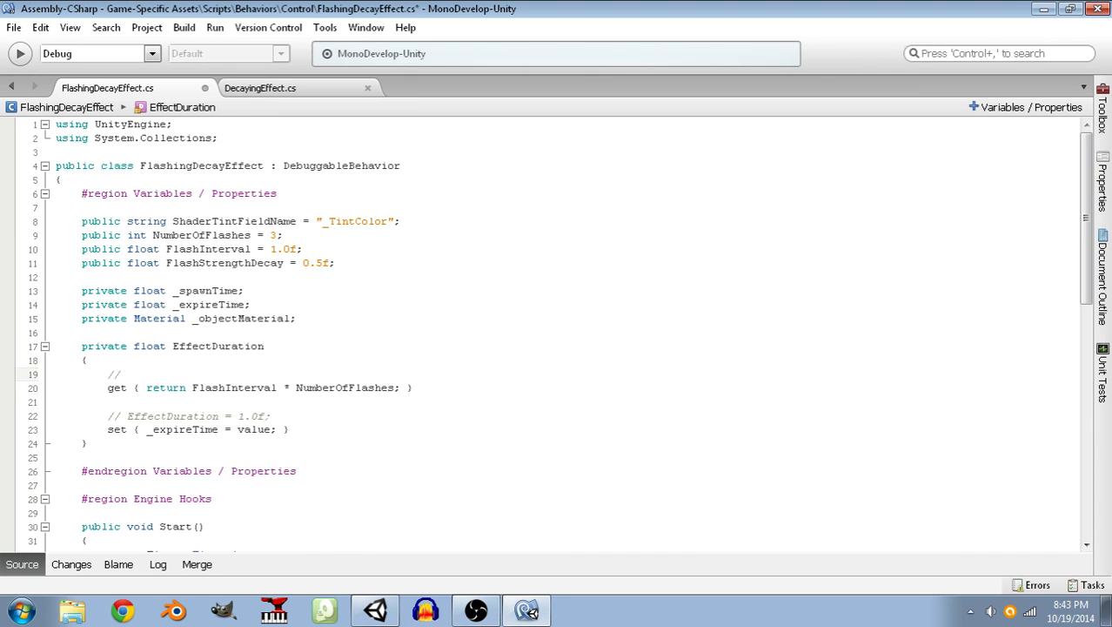
pyautogui.press('BackSpace')
pyautogui.press('Down')
pyautogui.press('Down')
# Remove the setter and its comment from EffectDuration, keeping only the getter, and save the script.
pyautogui.press('Down')
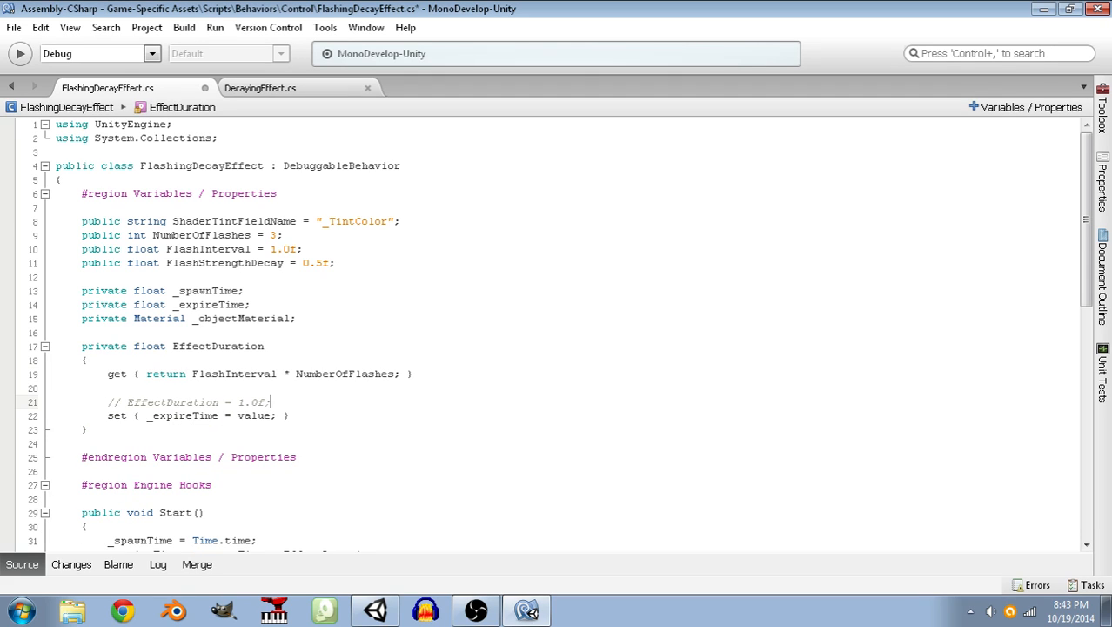
pyautogui.press('Down')
pyautogui.press('End')
pyautogui.hotkey('shift', 'Up')
pyautogui.hotkey('shift', 'Up')
pyautogui.hotkey('shift', 'Home')
pyautogui.press('BackSpace')
pyautogui.press('BackSpace')
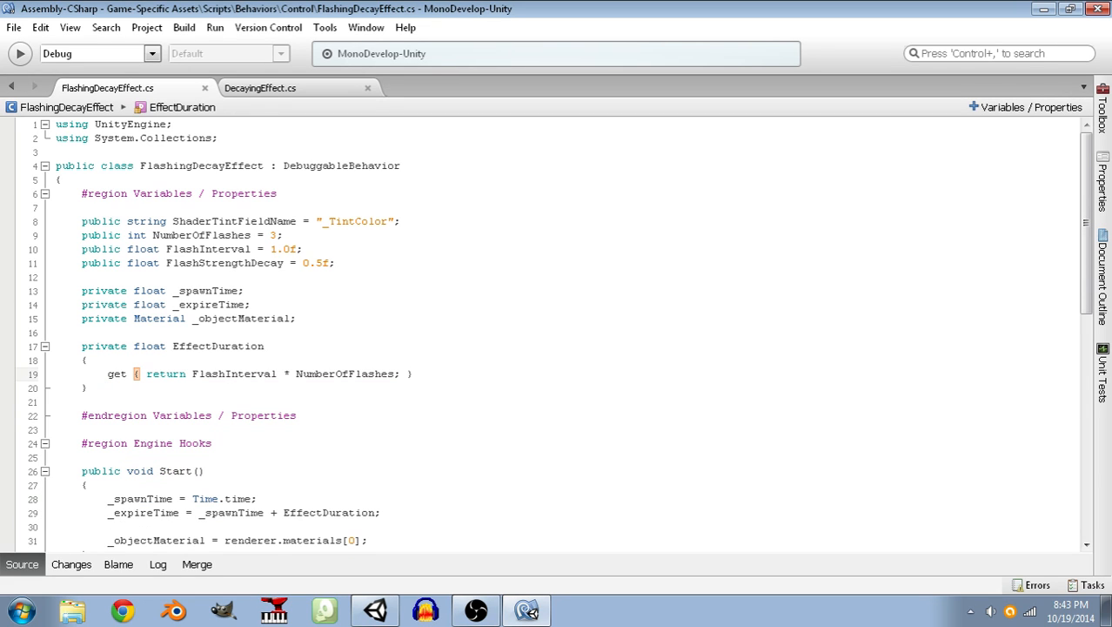
# Examine the getter-only EffectDuration property below the private fields.
pyautogui.press('Down')
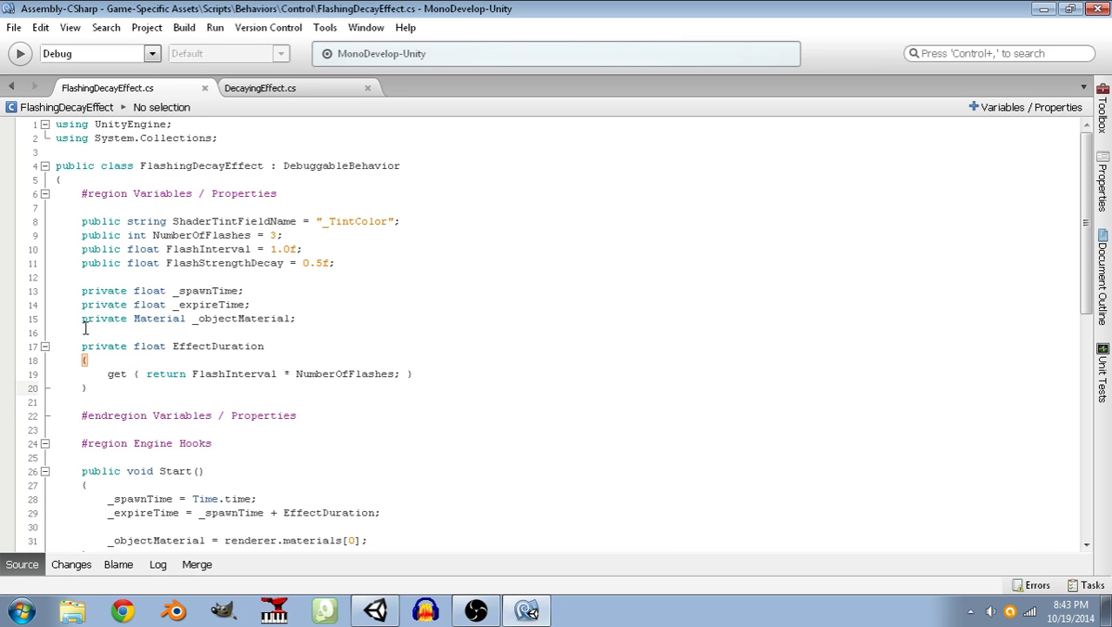
pyautogui.moveTo(131, 388); pyautogui.dragTo(29, 335)
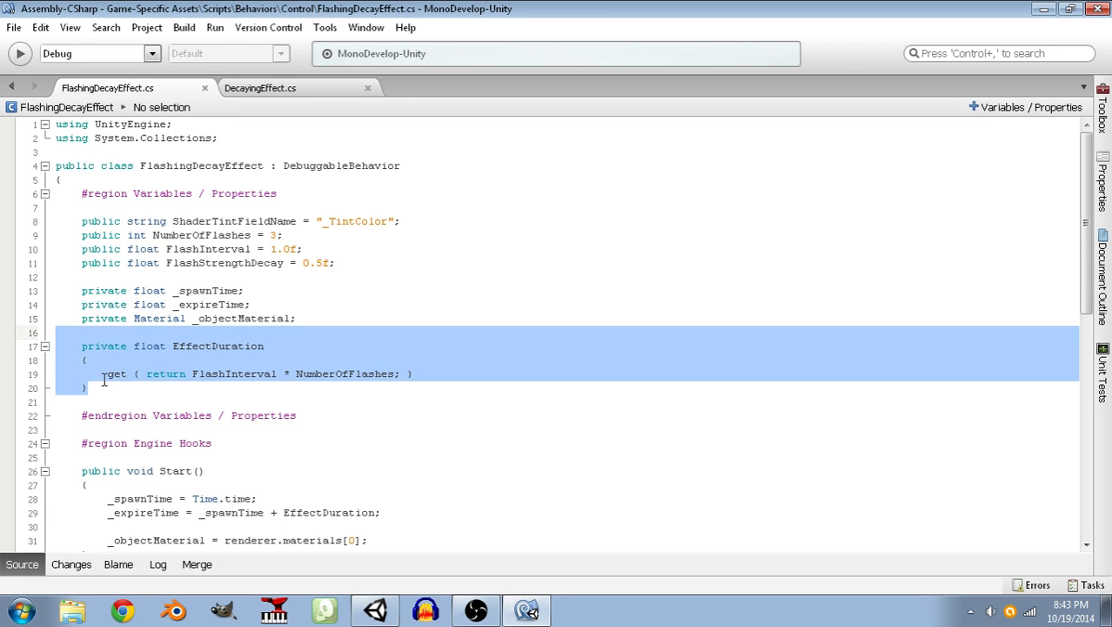
pyautogui.moveTo(88, 388); pyautogui.dragTo(46, 345)
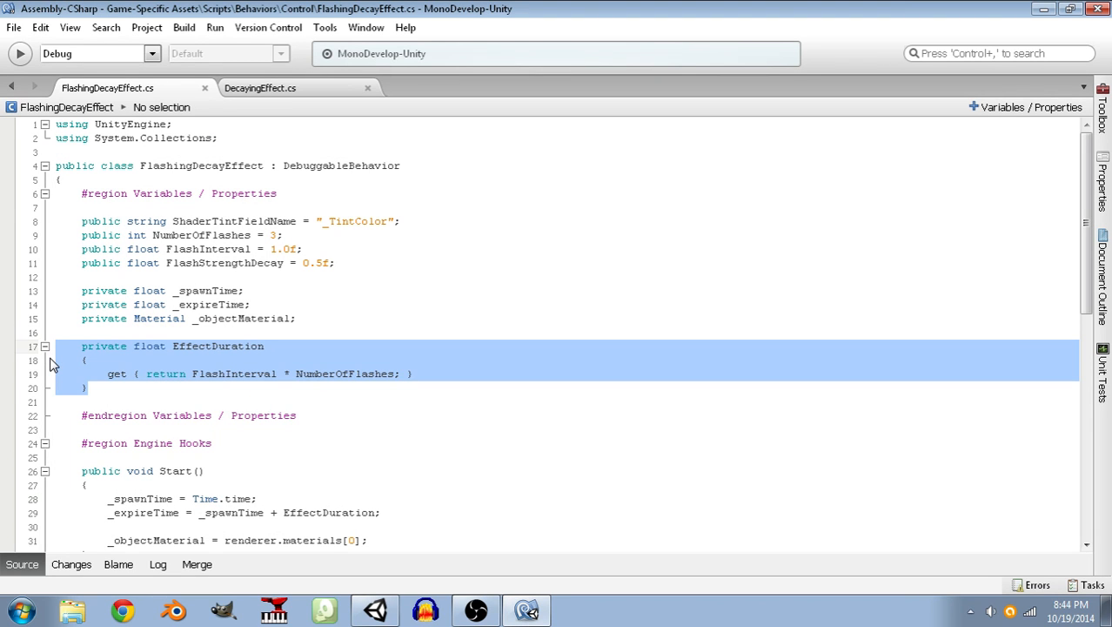
pyautogui.click(136, 392)
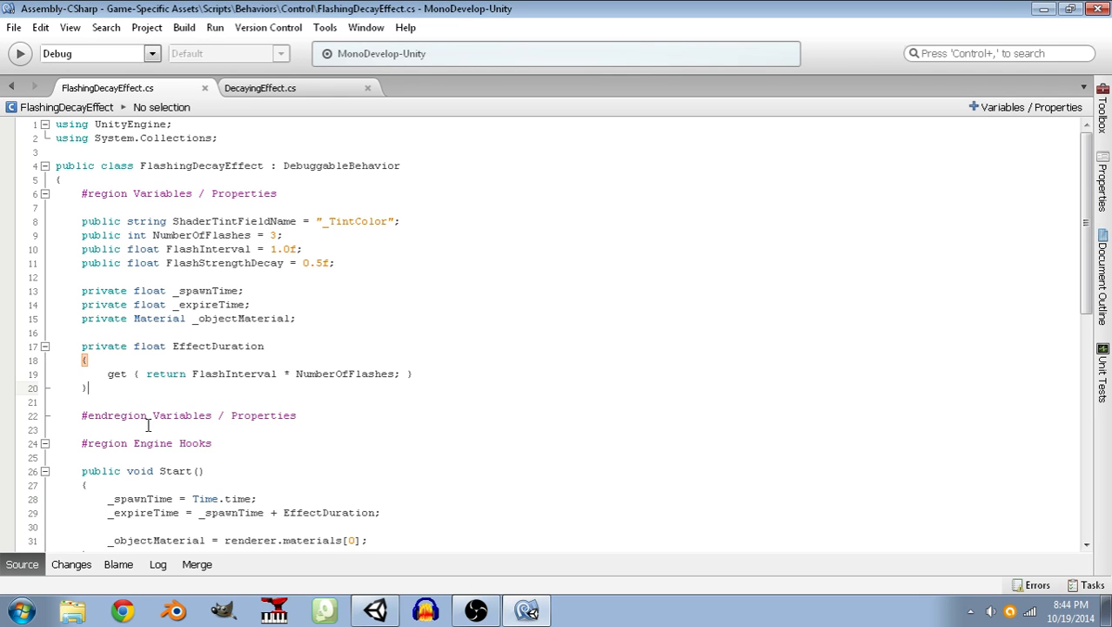
pyautogui.scroll(-1, 153, 421)
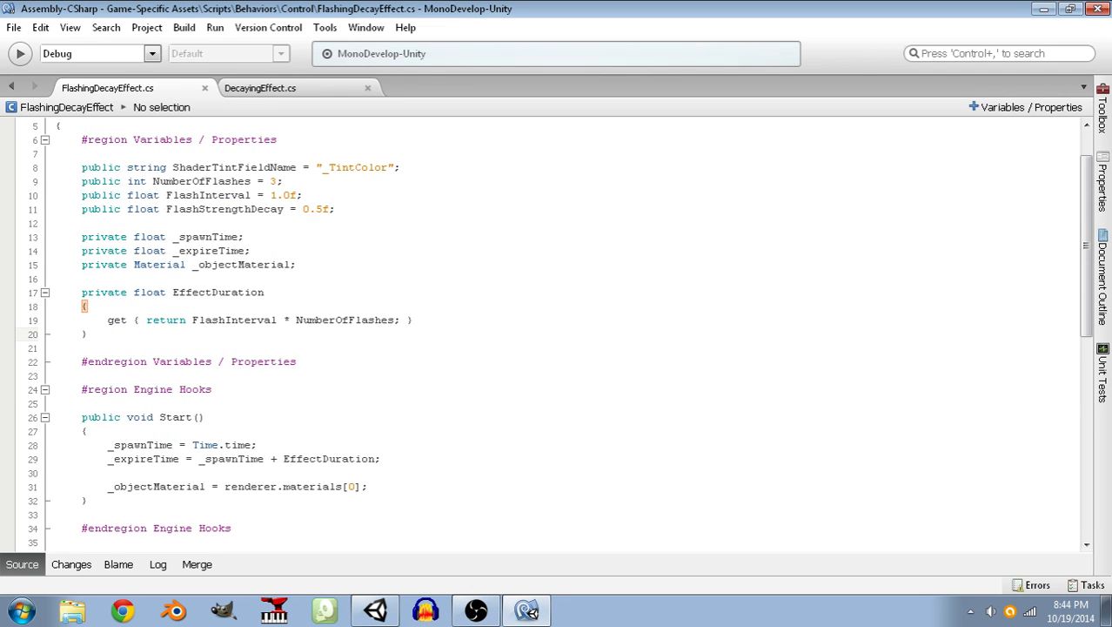
pyautogui.scroll(-3, 224, 477)
pyautogui.scroll(2, 174, 178)
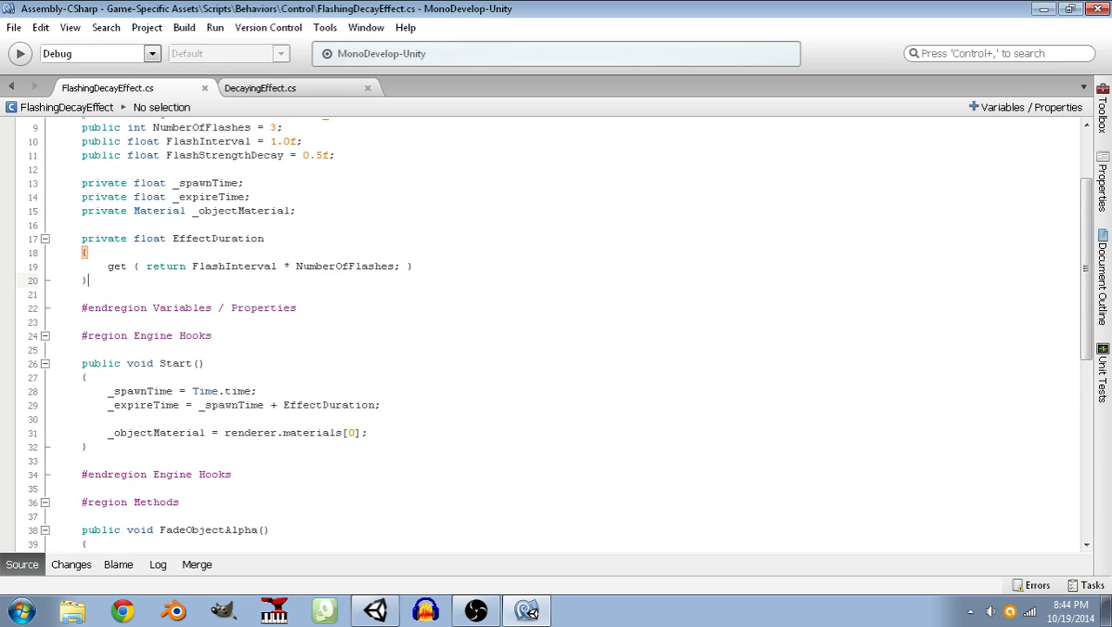
pyautogui.moveTo(104, 291); pyautogui.dragTo(65, 248)
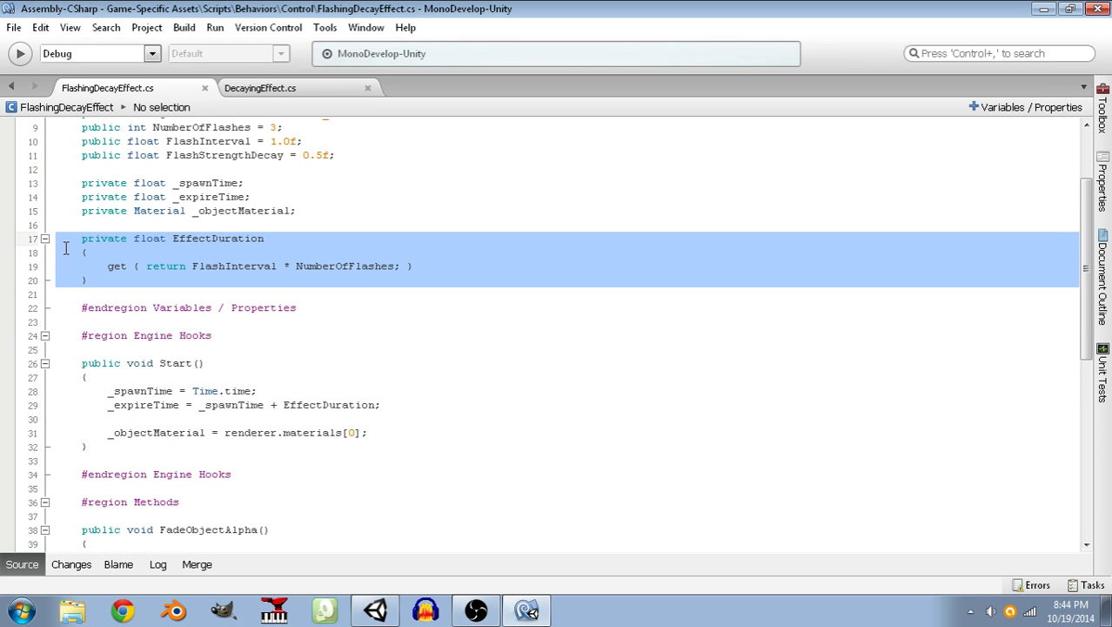
# Review the fade and expiration methods and how Start() uses EffectDuration to compute _expireTime.
pyautogui.scroll(-5, 493, 531)
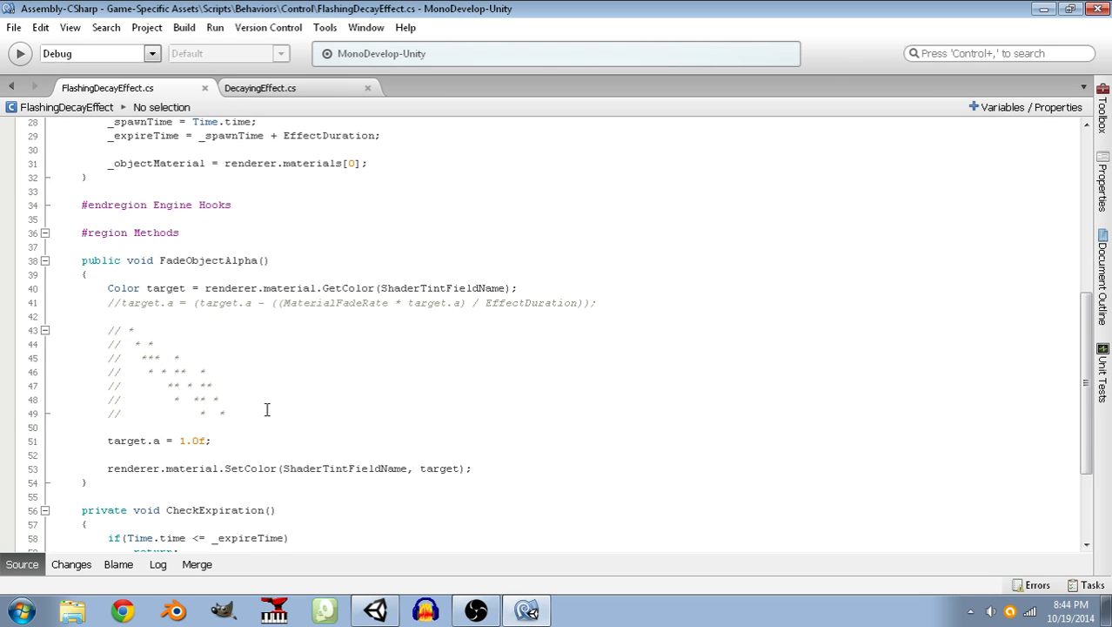
pyautogui.click(269, 411)
pyautogui.scroll(5, 279, 412)
pyautogui.scroll(-4, 279, 410)
pyautogui.scroll(-4, 287, 400)
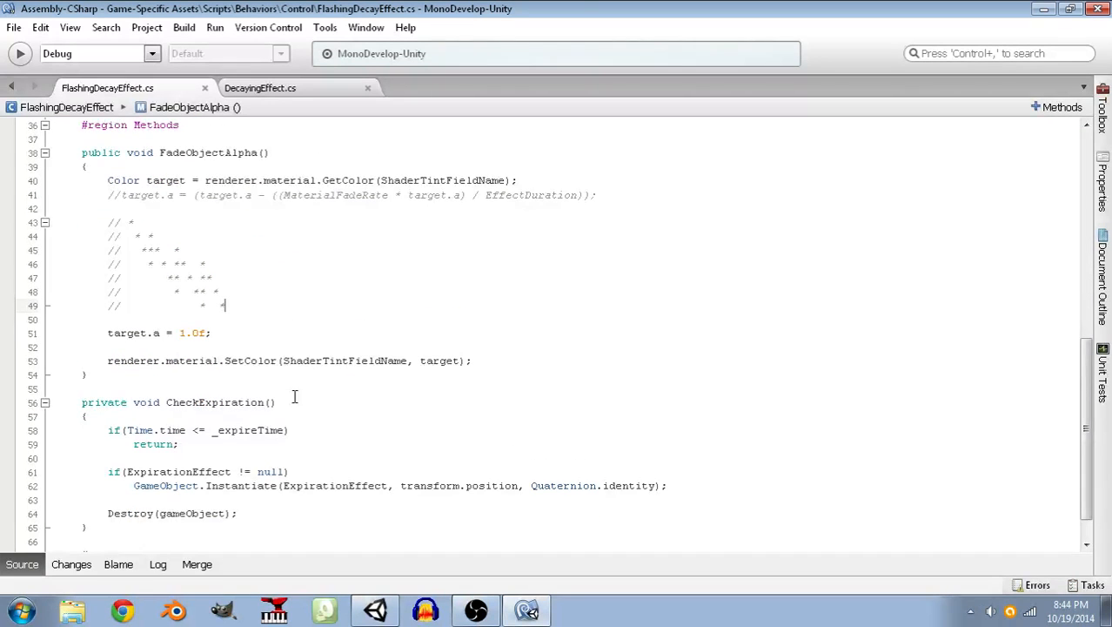
pyautogui.scroll(-1, 322, 452)
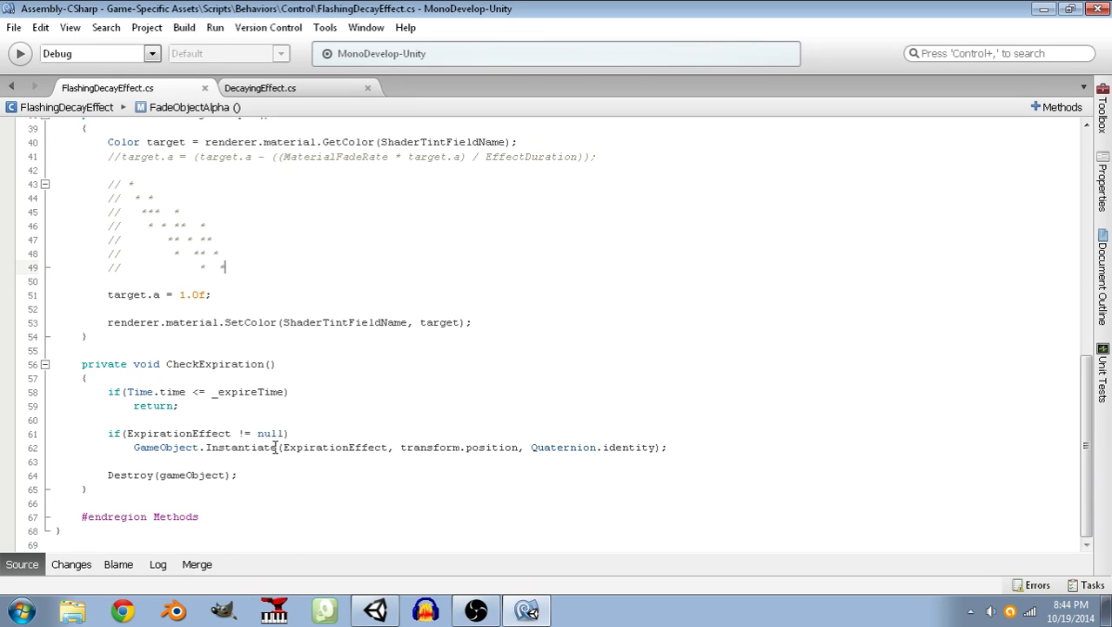
pyautogui.scroll(8, 291, 434)
pyautogui.scroll(1, 299, 431)
pyautogui.moveTo(391, 366); pyautogui.dragTo(283, 365)
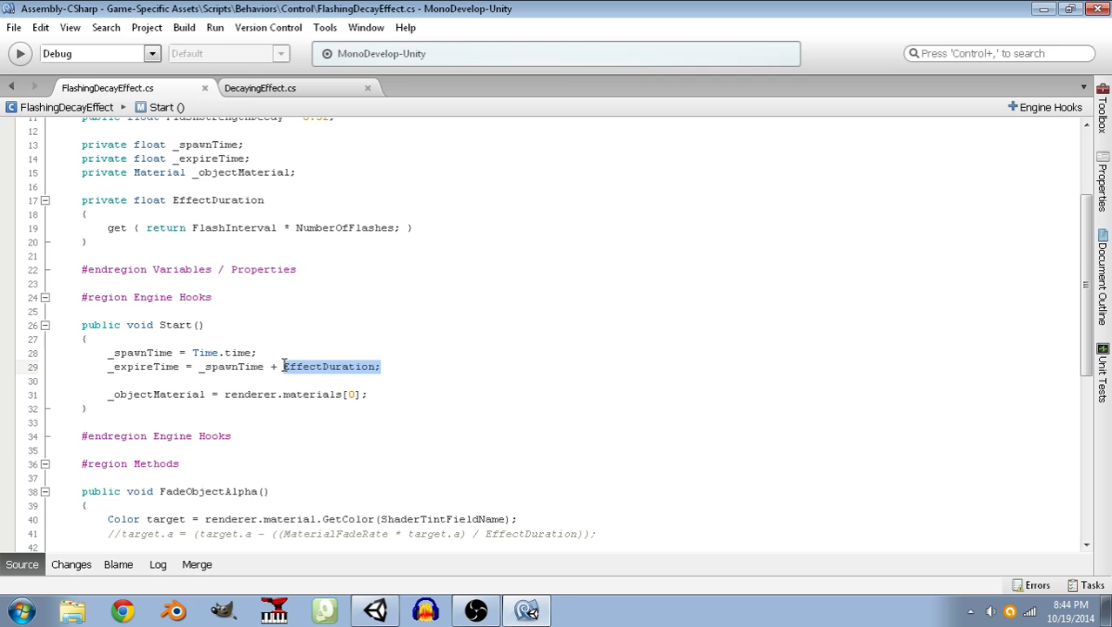
pyautogui.click(383, 389)
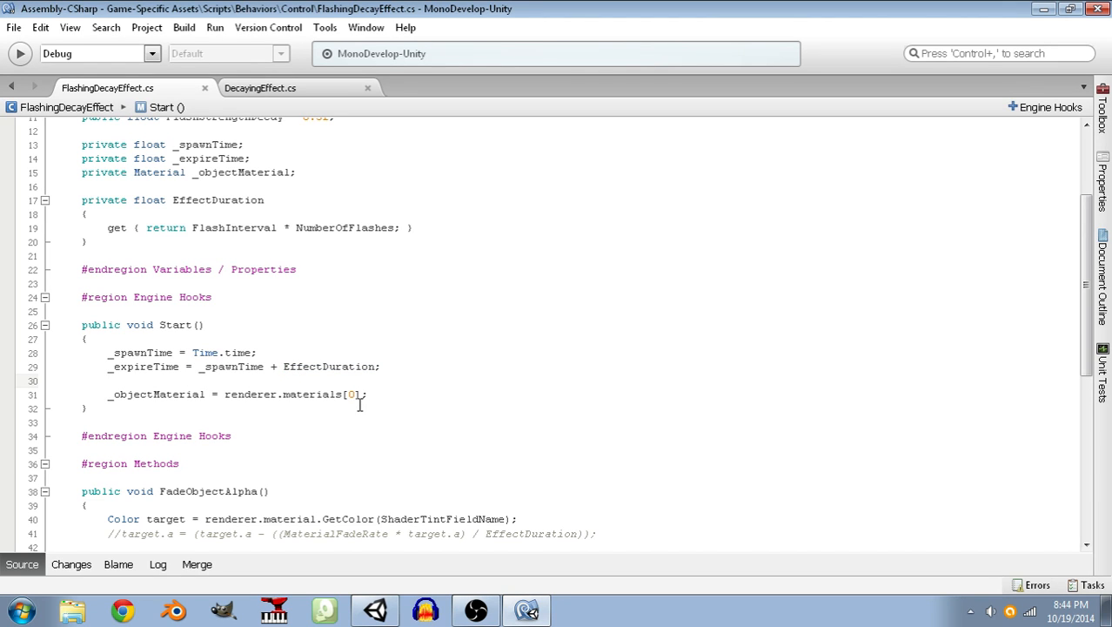
# Declare a private void FlashAndFade() method with an empty body between FadeObjectAlpha() and CheckExpiration().
pyautogui.scroll(-4, 344, 416)
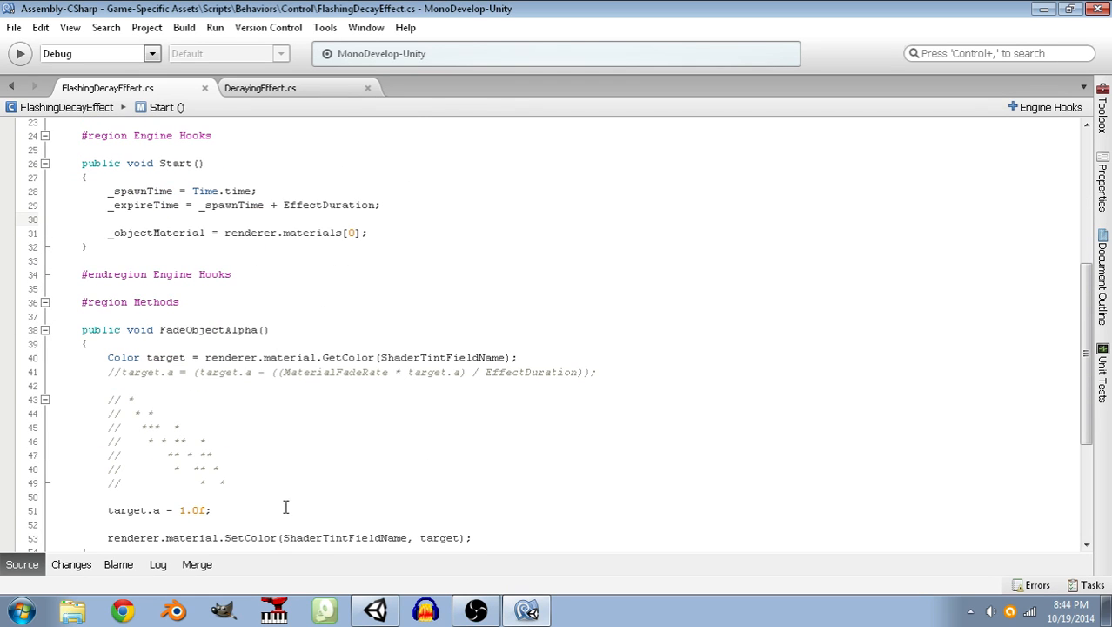
pyautogui.click(256, 509)
pyautogui.scroll(-3, 257, 507)
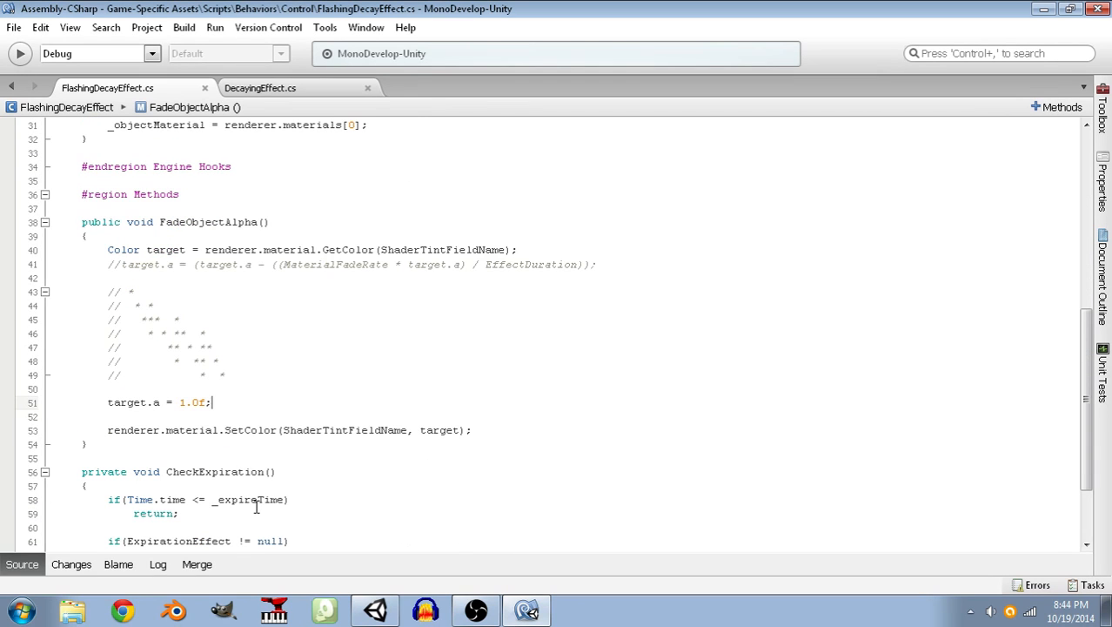
pyautogui.click(228, 441)
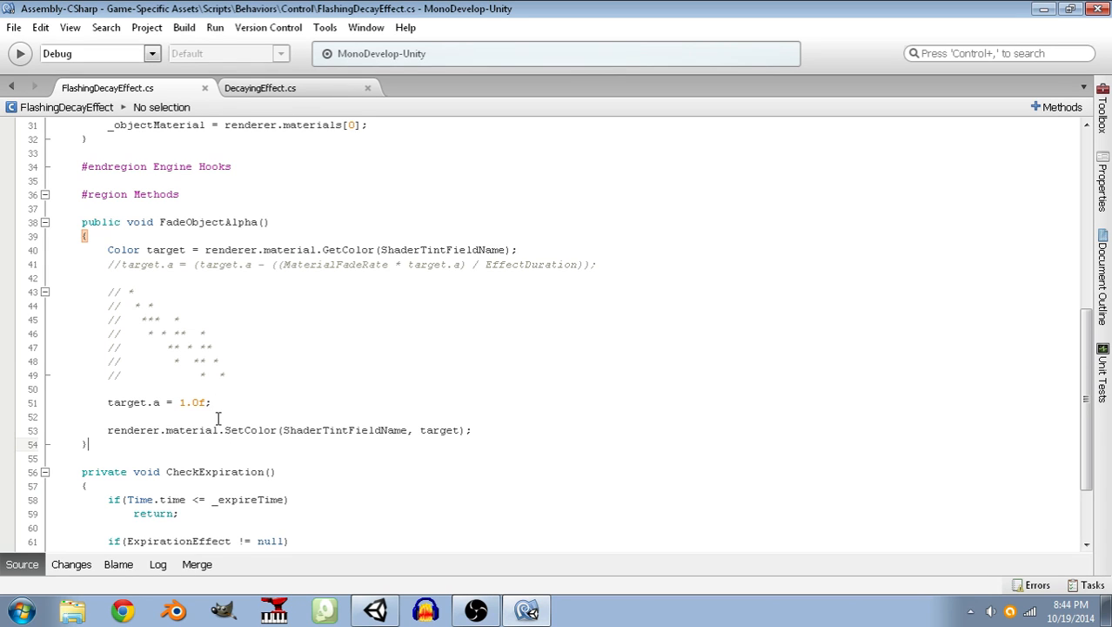
pyautogui.press('Return')
pyautogui.press('Return')
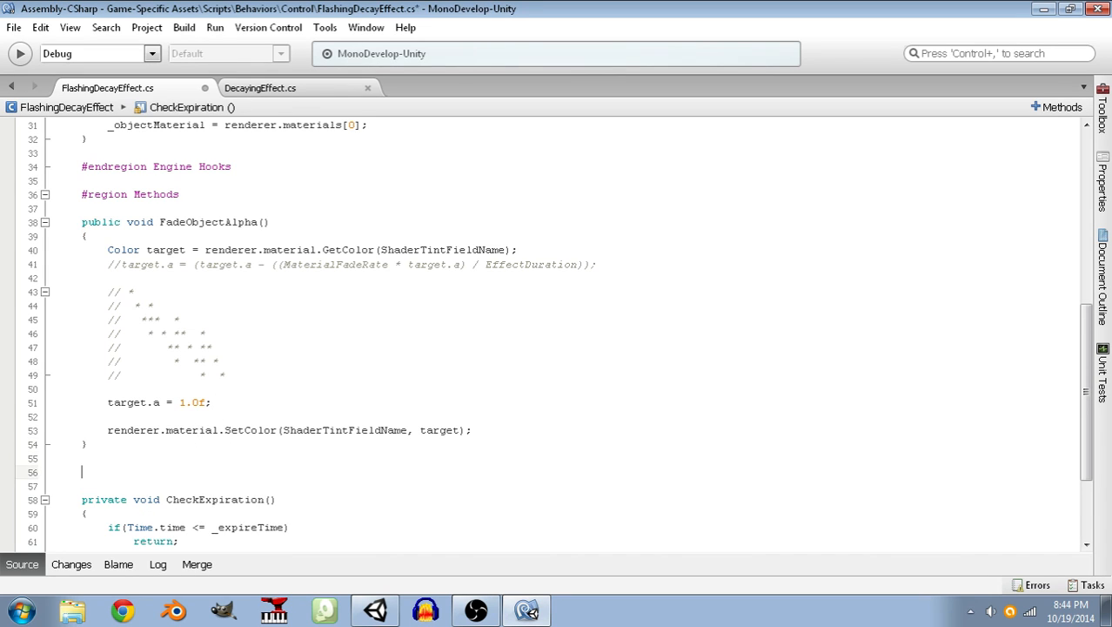
pyautogui.write('private vo')
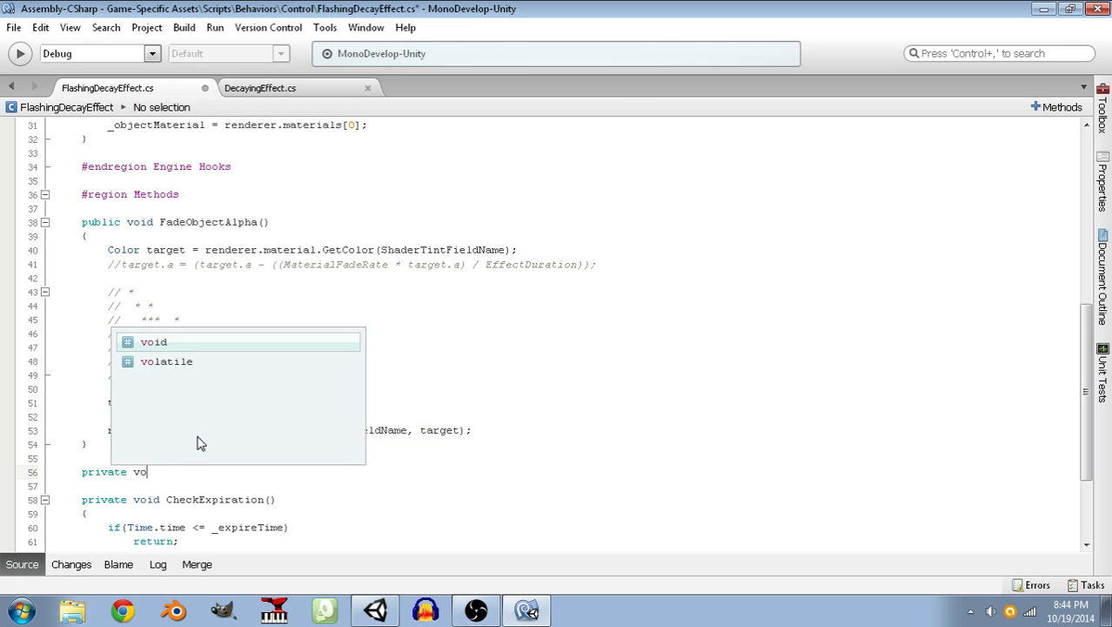
pyautogui.write('id ')
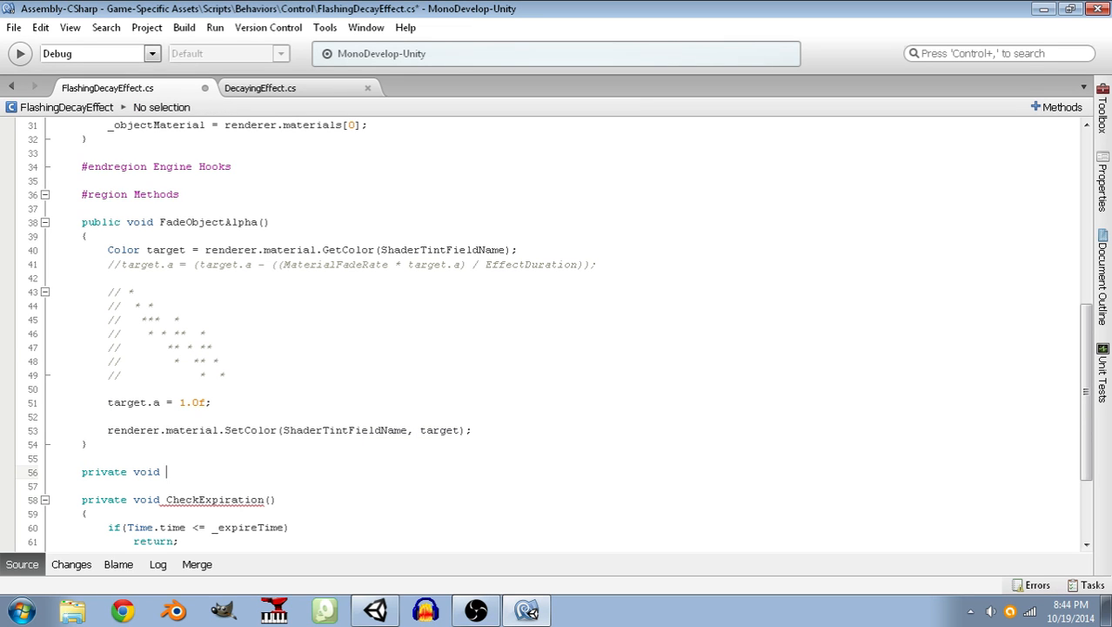
pyautogui.write('FlashAndFade()')
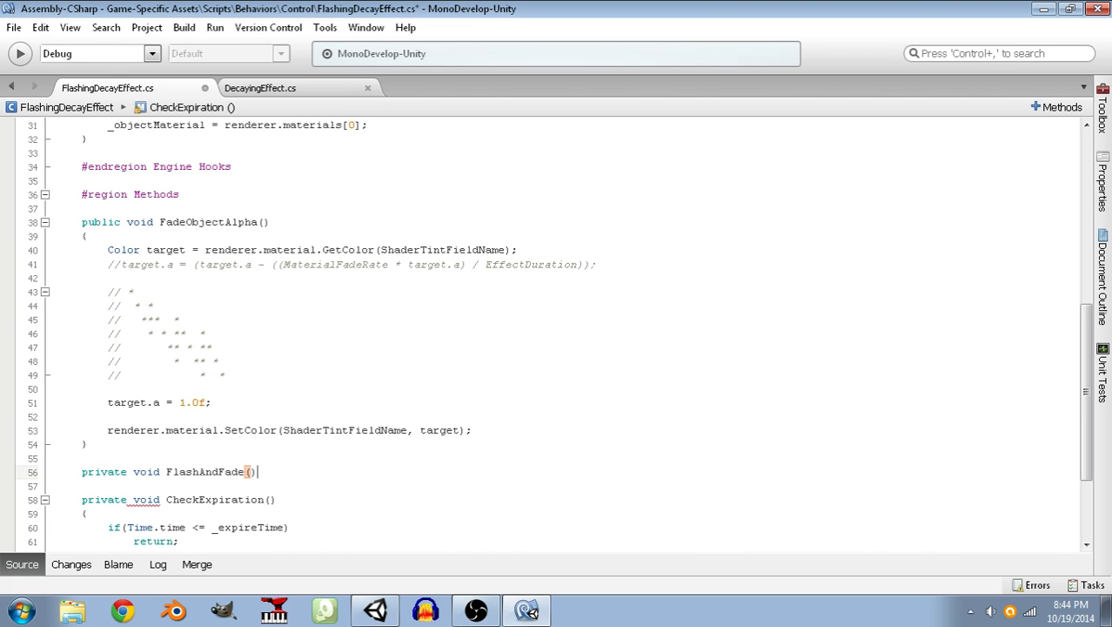
pyautogui.press('Return')
pyautogui.write('{')
pyautogui.press('Return')
pyautogui.press('BackSpace')
# Rename the FlashAndFade() method to FlashFade().
pyautogui.press('Up')
pyautogui.press('Up')
pyautogui.press('End')
pyautogui.press('Left')
pyautogui.press('Left')
pyautogui.press('Left')
pyautogui.press('Left')
pyautogui.press('Left')
pyautogui.press('Left')
pyautogui.press('BackSpace')
pyautogui.press('BackSpace')
pyautogui.press('BackSpace')
# Remove the asterisk sketch comment and the target.a = 1.0f; line from FadeObjectAlpha().
pyautogui.press('Up')
pyautogui.press('Up')
pyautogui.press('Down')
pyautogui.press('Down')
pyautogui.press('Up')
pyautogui.press('Up')
pyautogui.press('Up')
pyautogui.press('Up')
pyautogui.press('Up')
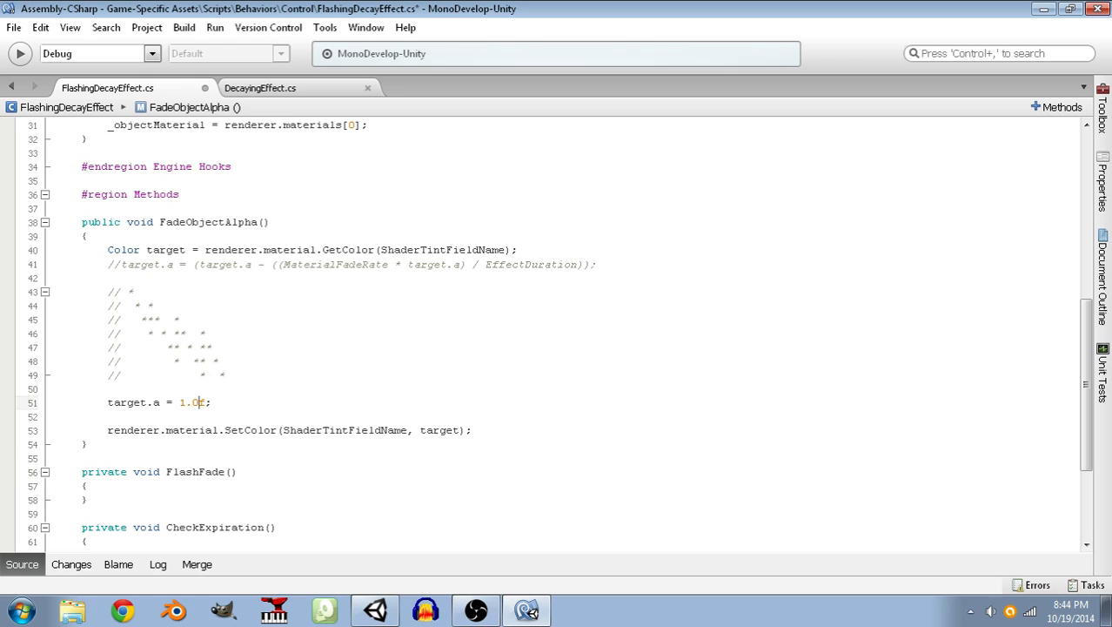
pyautogui.hotkey('shift', 'Home')
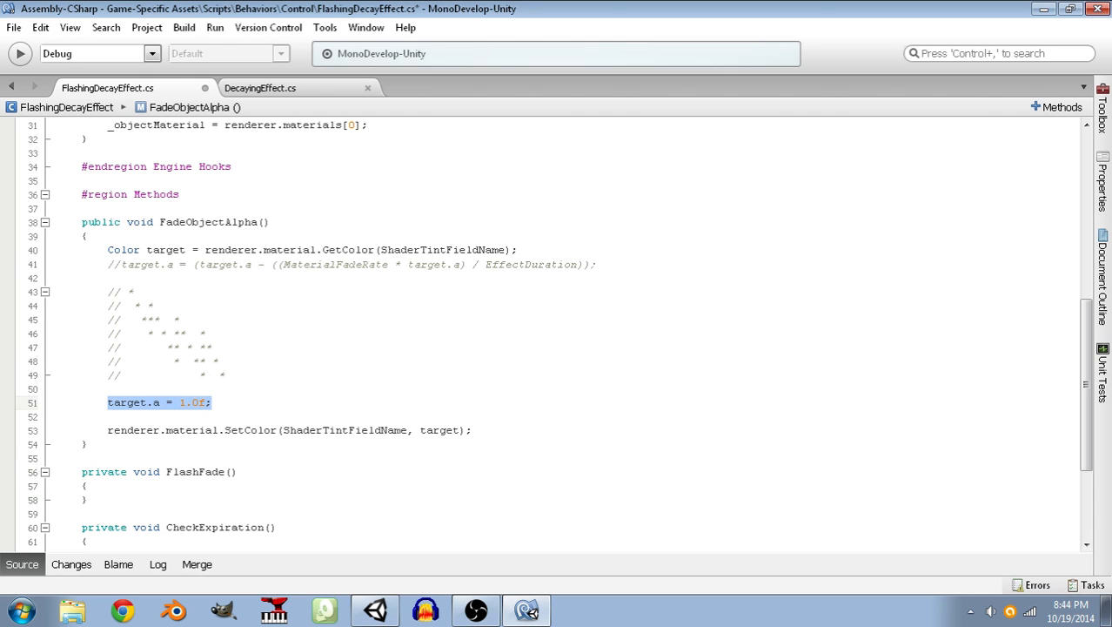
pyautogui.hotkey('shift', 'Up')
pyautogui.hotkey('shift', 'Up')
pyautogui.hotkey('shift', 'Up')
pyautogui.hotkey('shift', 'Up')
pyautogui.hotkey('shift', 'Up')
pyautogui.hotkey('shift', 'Up')
pyautogui.hotkey('shift', 'Up')
pyautogui.hotkey('shift', 'Up')
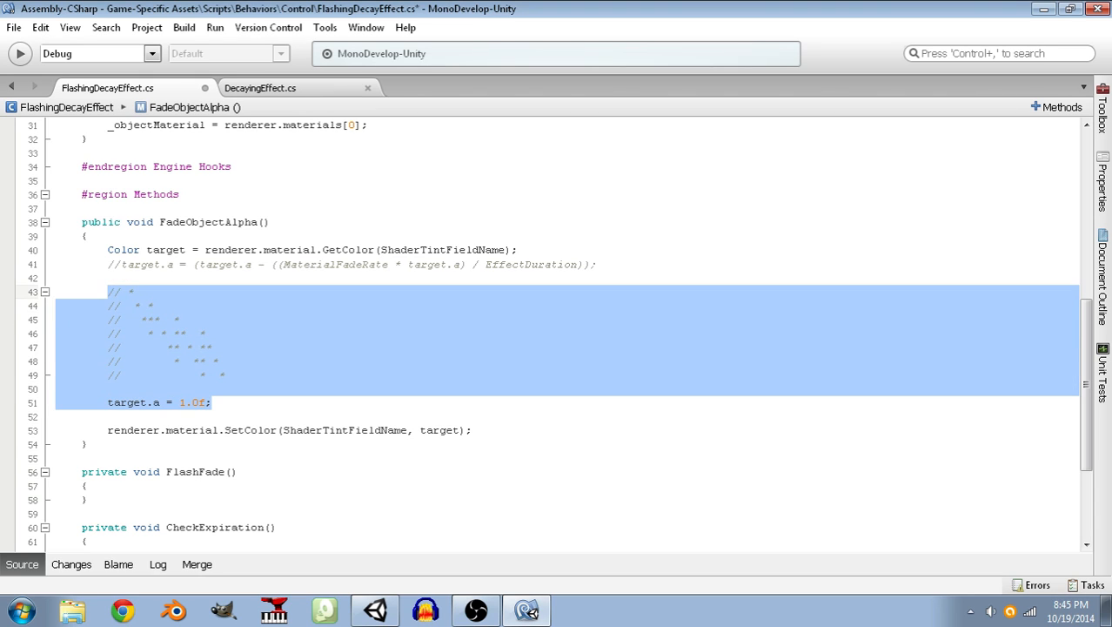
pyautogui.press('Delete')
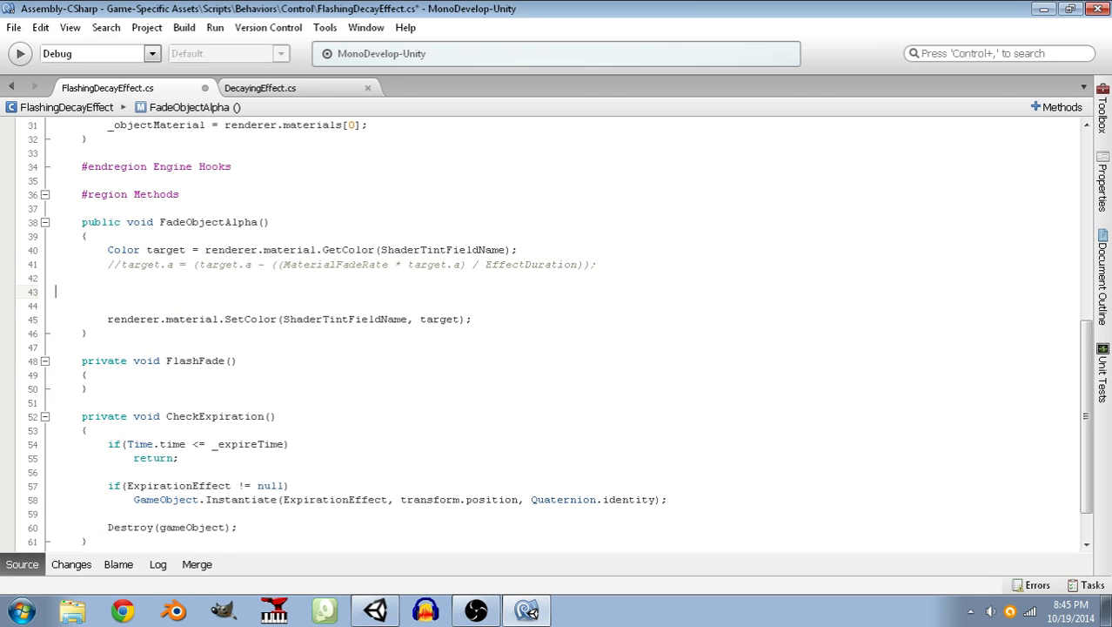
# Remove the surplus blank lines inside FadeObjectAlpha() above the SetColor call and save the script.
pyautogui.press('BackSpace')
pyautogui.press('BackSpace')
pyautogui.press('BackSpace')
pyautogui.press('BackSpace')
pyautogui.hotkey('ctrl', 's')
# Declare a private int _remainingFlashes field above _spawnTime and save the script.
pyautogui.scroll(9, 321, 456)
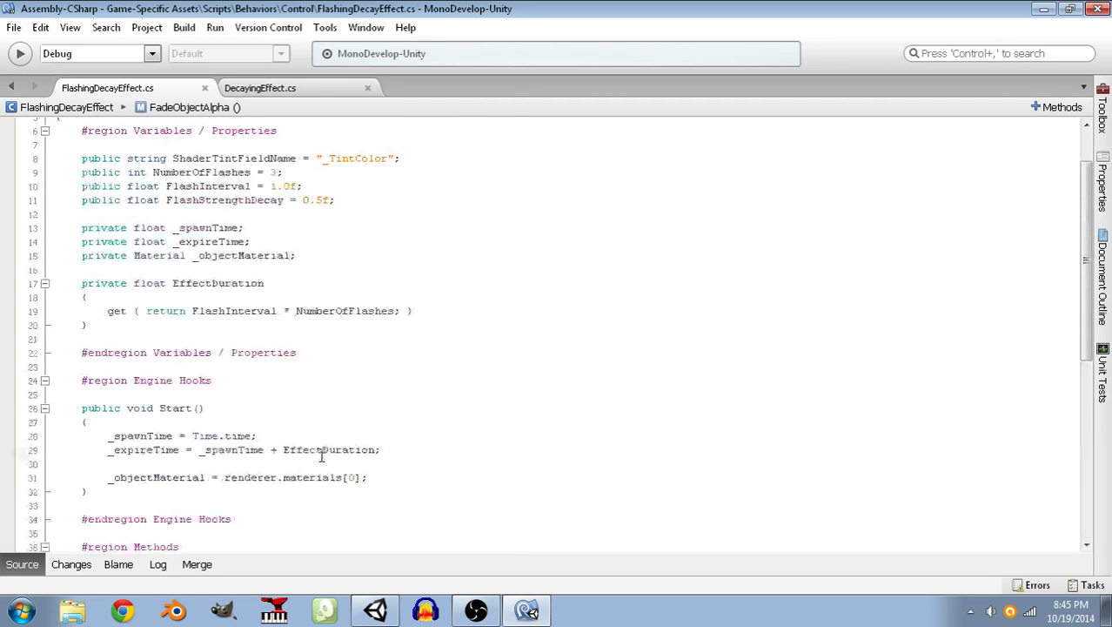
pyautogui.scroll(1, 321, 456)
pyautogui.click(216, 268)
pyautogui.press('Return')
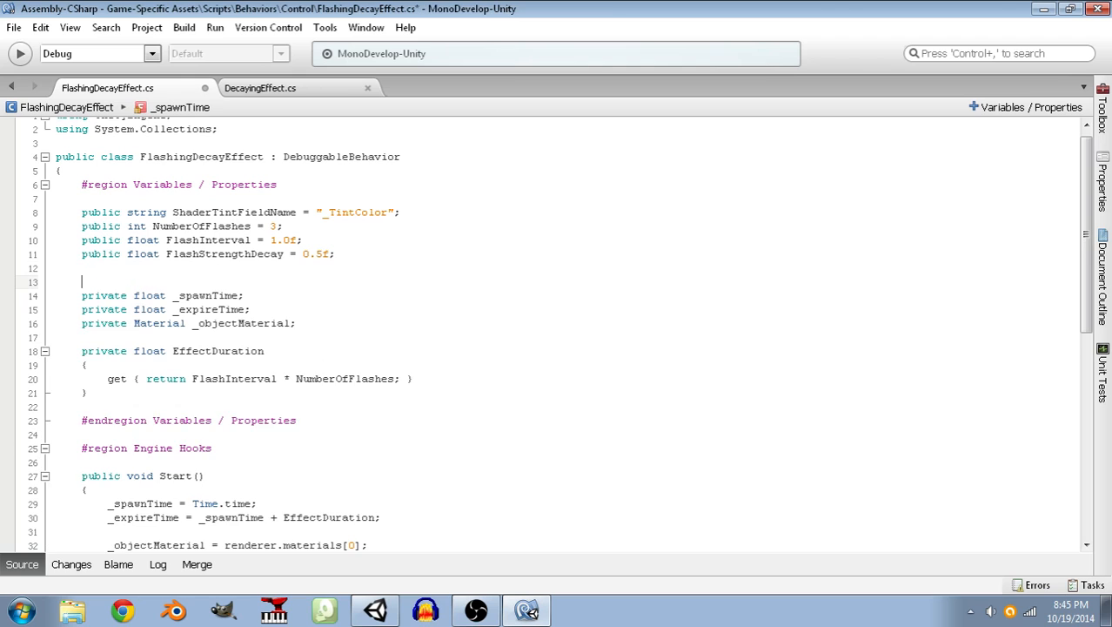
pyautogui.write('private i')
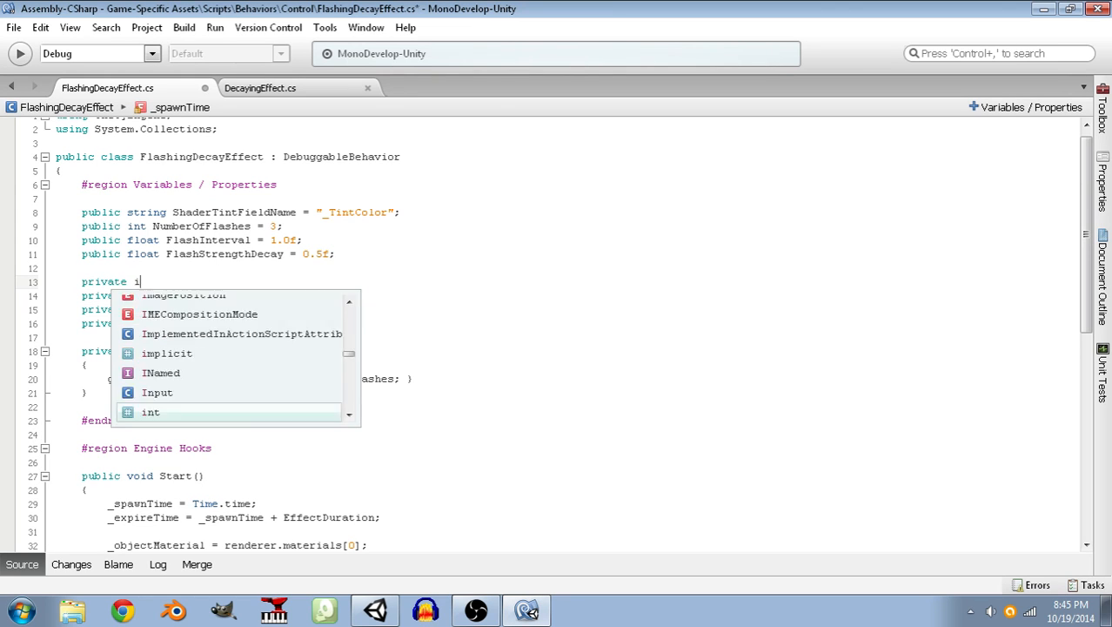
pyautogui.write('nt _remainingFlashes;')
pyautogui.hotkey('ctrl', 's')
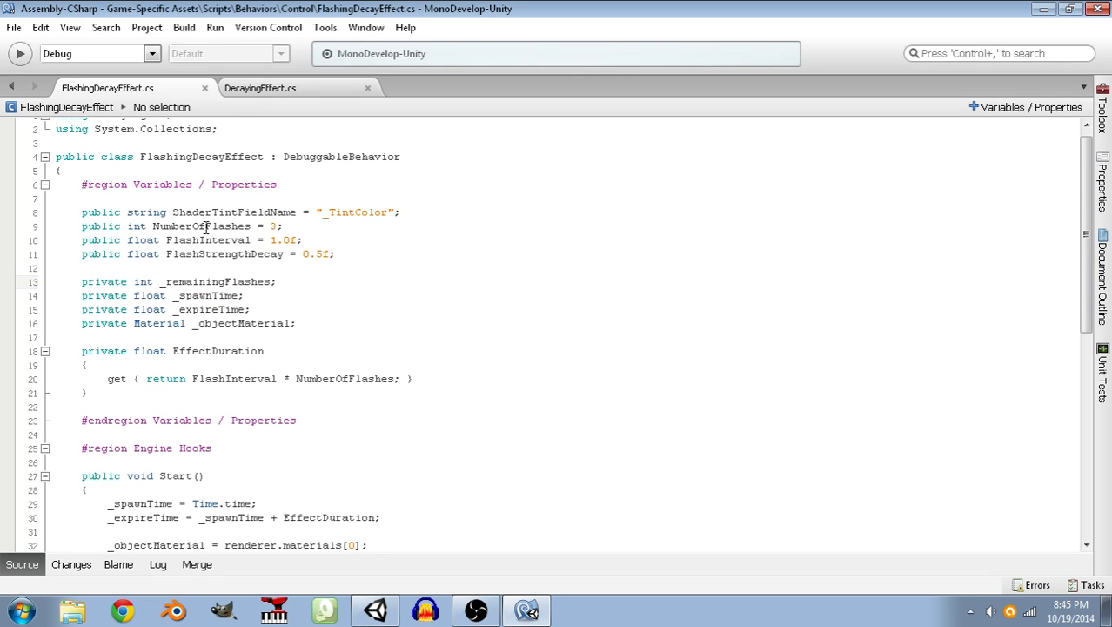
# In Start(), assign NumberOfFlashes to _remainingFlashes on a new line below the _expireTime assignment.
pyautogui.scroll(-4, 293, 300)
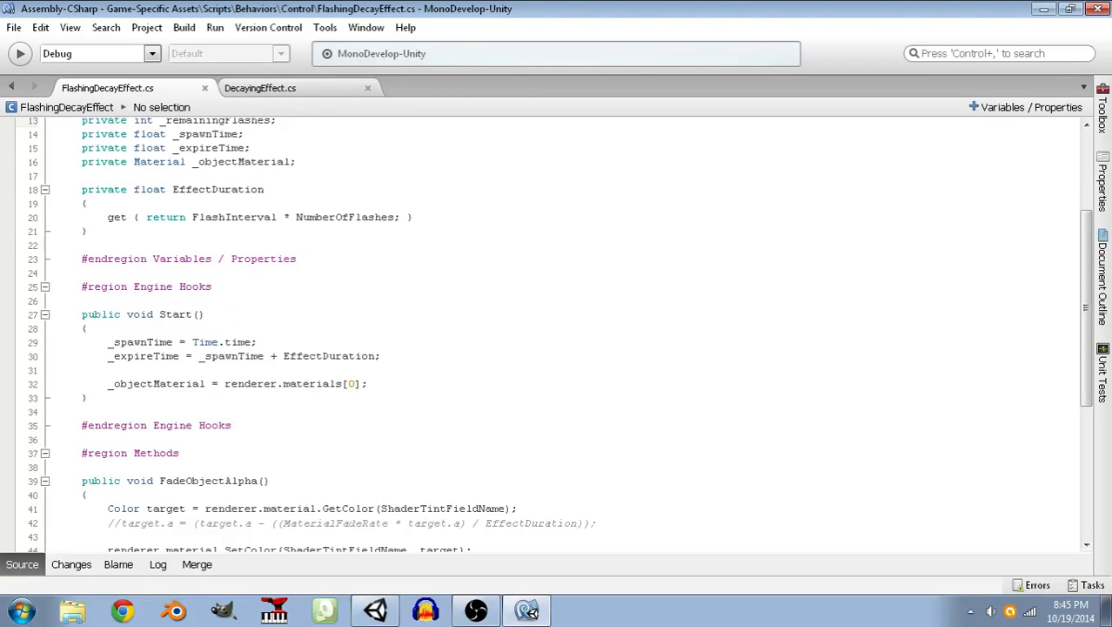
pyautogui.click(389, 356)
pyautogui.press('Return')
pyautogui.write('r')
pyautogui.press('BackSpace')
pyautogui.press('BackSpace')
pyautogui.write('_spawnTime)')
pyautogui.press('BackSpace')
pyautogui.press('BackSpace')
pyautogui.press('BackSpace')
pyautogui.press('BackSpace')
pyautogui.press('BackSpace')
pyautogui.press('BackSpace')
pyautogui.press('BackSpace')
pyautogui.write('remainingFlahse')
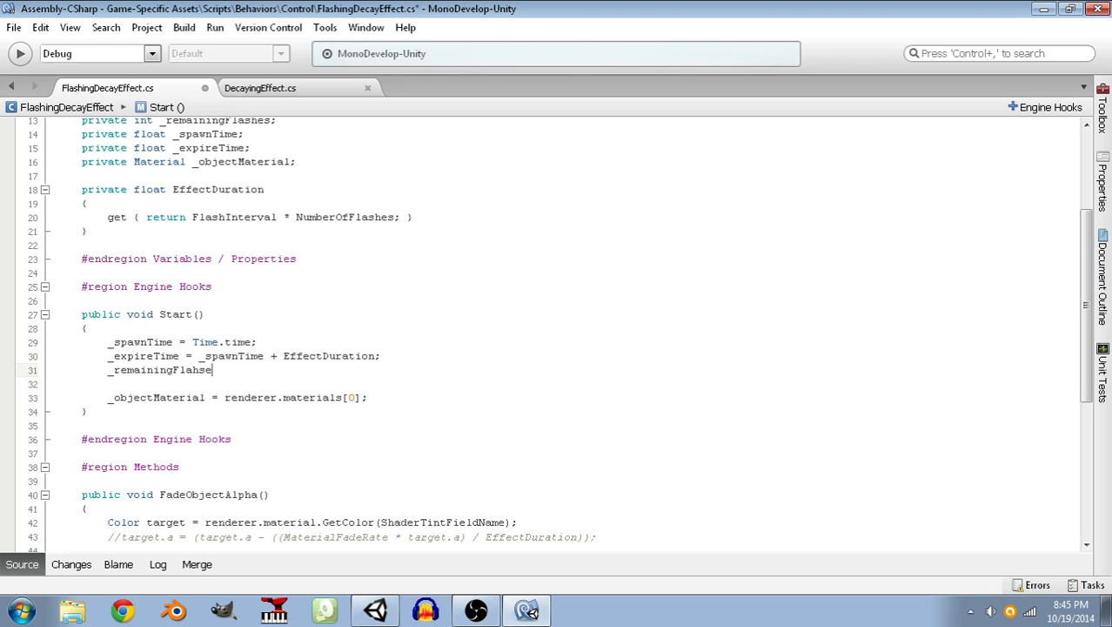
pyautogui.press('BackSpace')
pyautogui.press('BackSpace')
pyautogui.press('BackSpace')
pyautogui.write('shes =')
pyautogui.scroll(4, 399, 347)
pyautogui.write('NumberOfFlashes;')
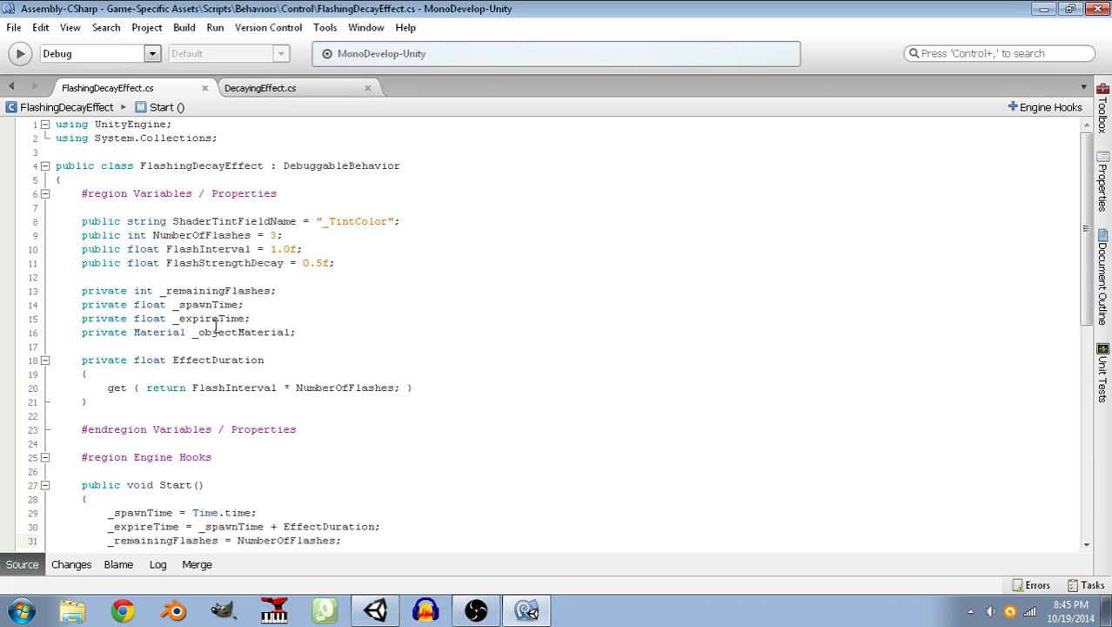
# Declare a private float _currentAlphaStrength field below _remainingFlashes and save the script.
pyautogui.click(295, 293)
pyautogui.press('Return')
pyautogui.write('p')
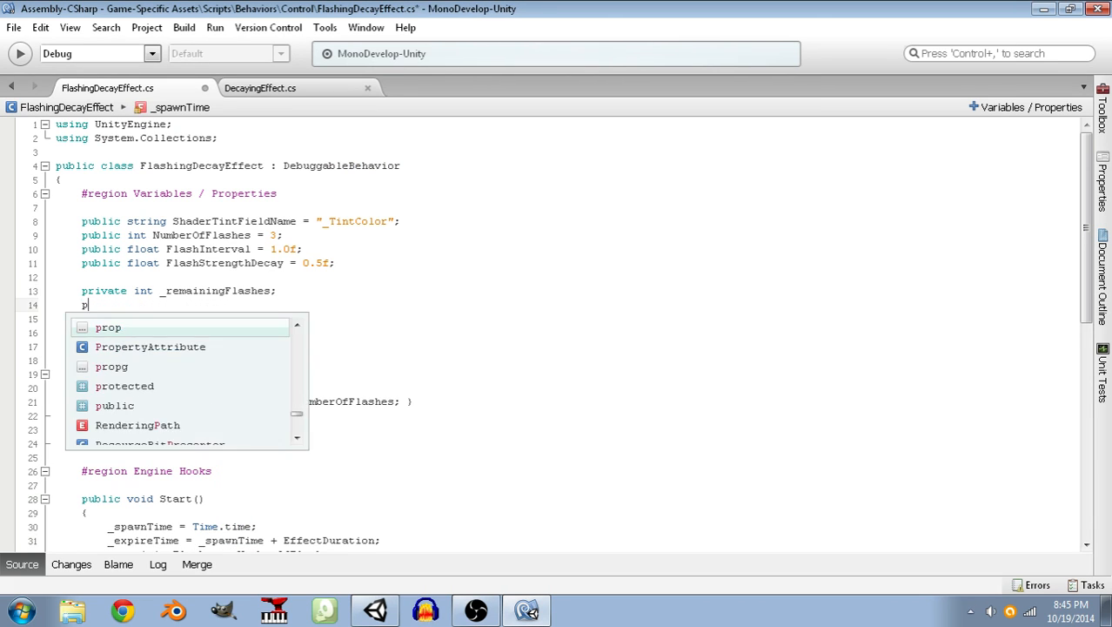
pyautogui.write('rivate float _')
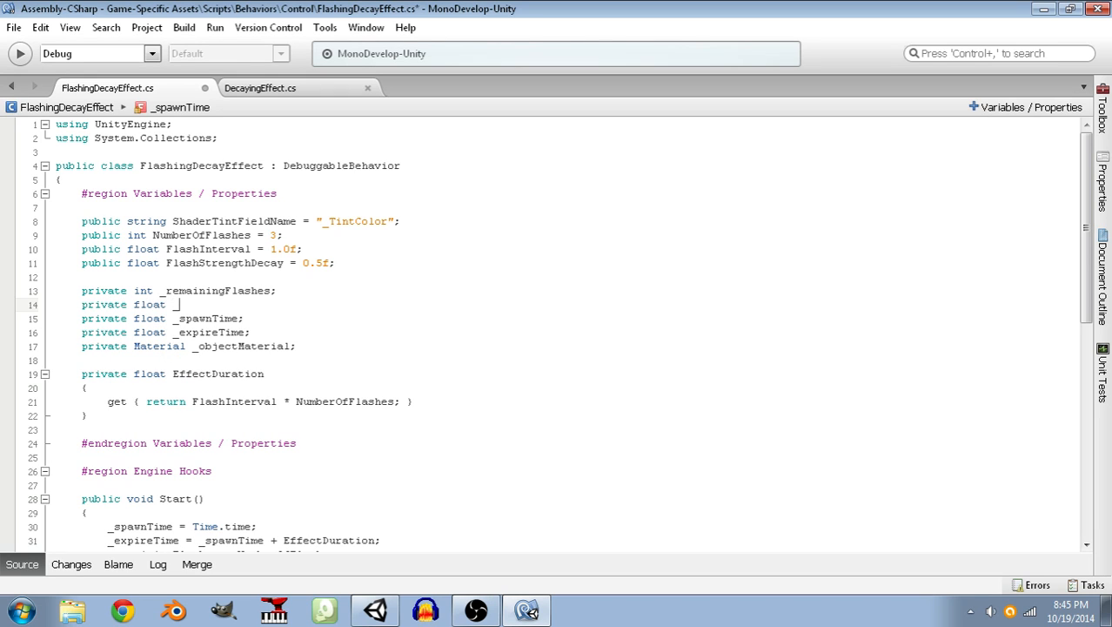
pyautogui.write('currentAlphaStrength;')
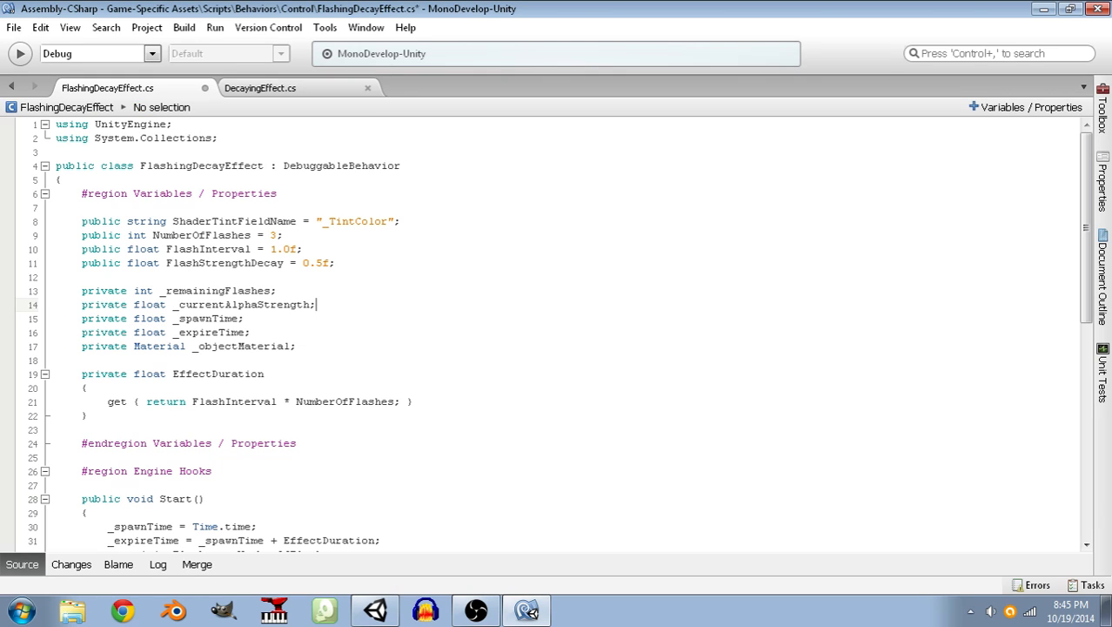
pyautogui.hotkey('ctrl', 's')
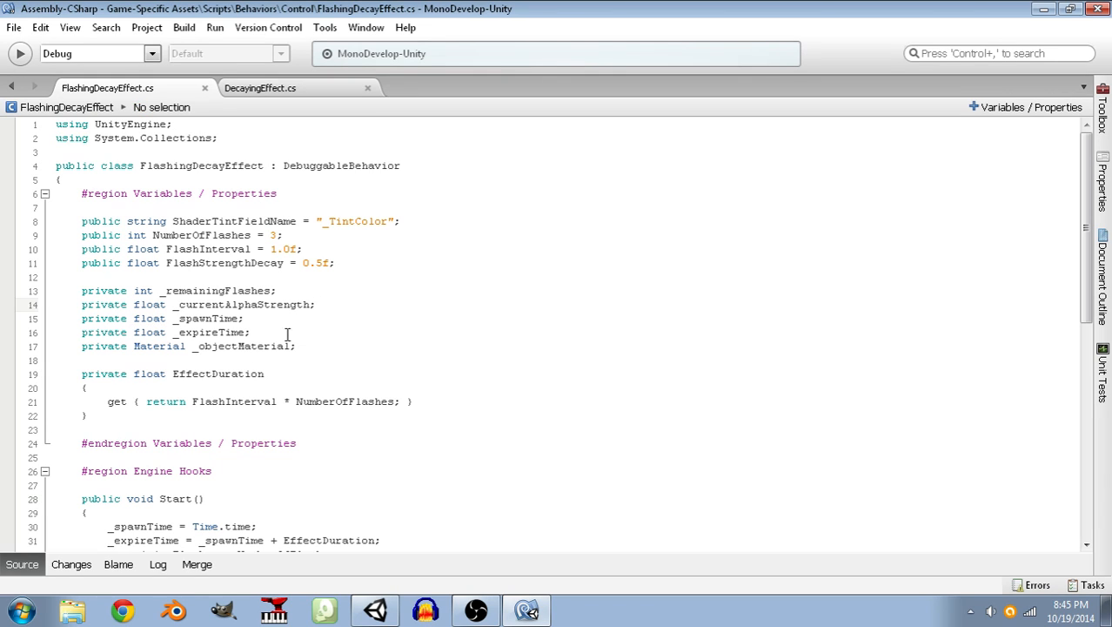
pyautogui.click(259, 304)
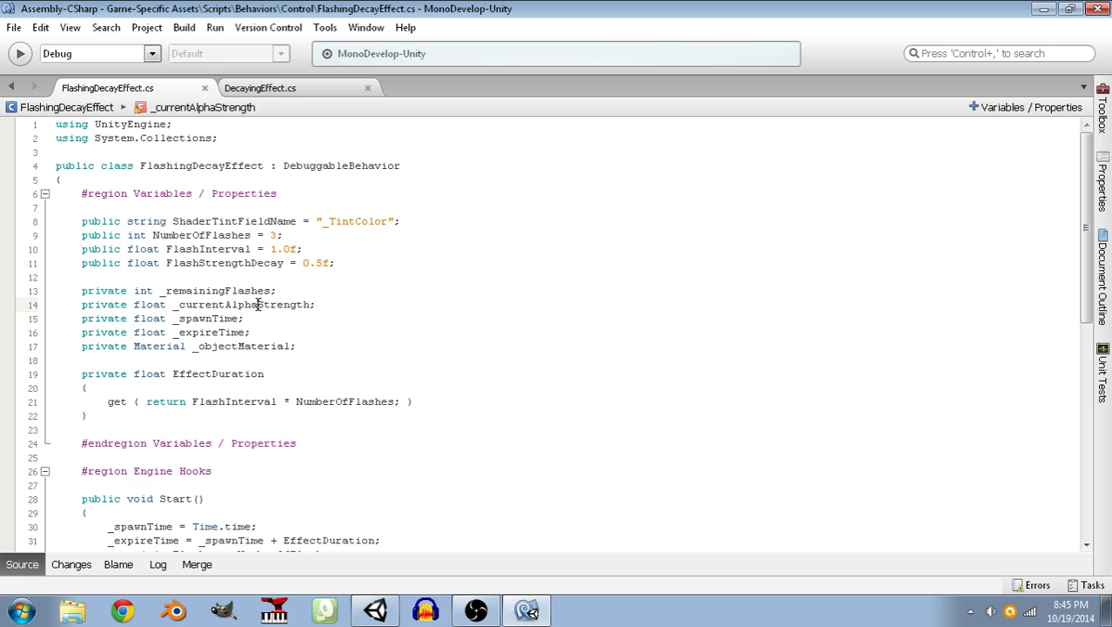
pyautogui.scroll(-1, 287, 318)
pyautogui.scroll(-5, 287, 318)
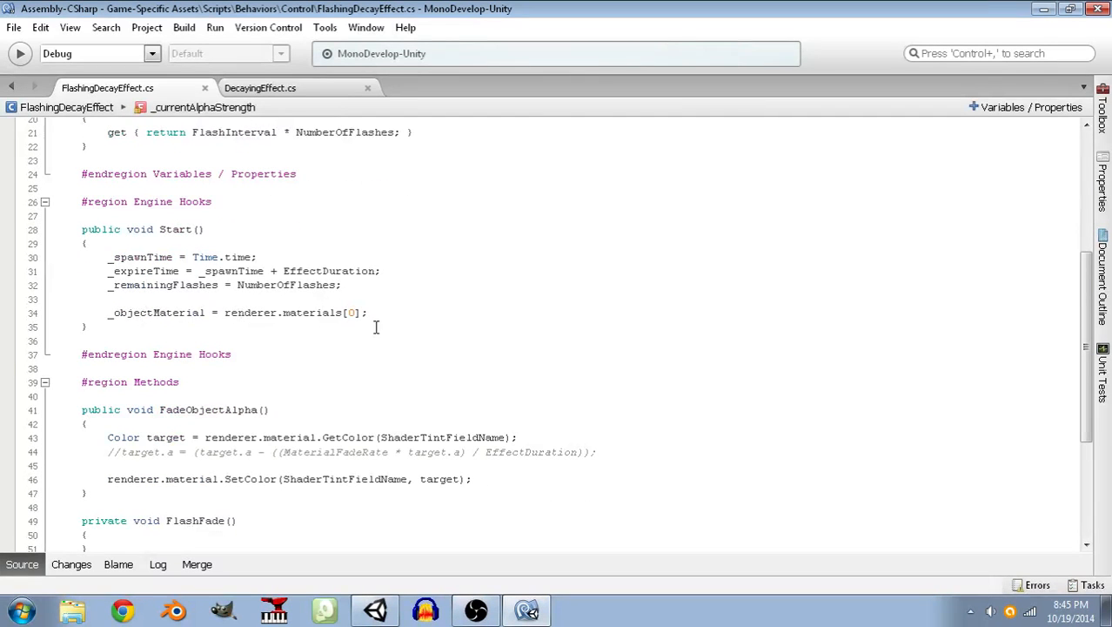
pyautogui.click(373, 281)
pyautogui.press('Return')
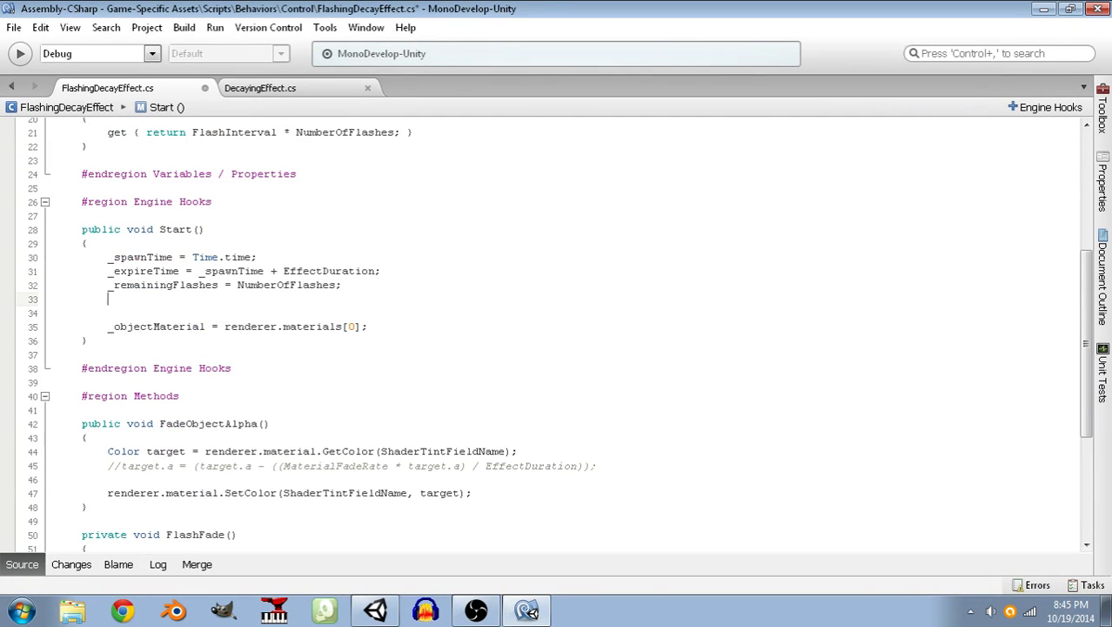
pyautogui.write('_curre')
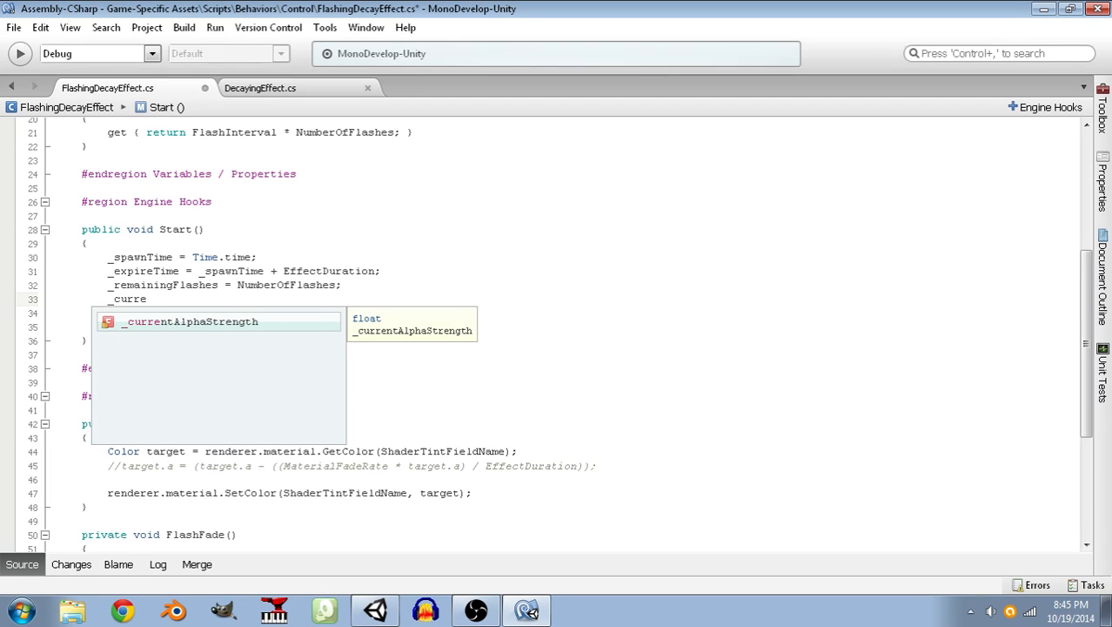
pyautogui.write('ntAl')
pyautogui.press('Return')
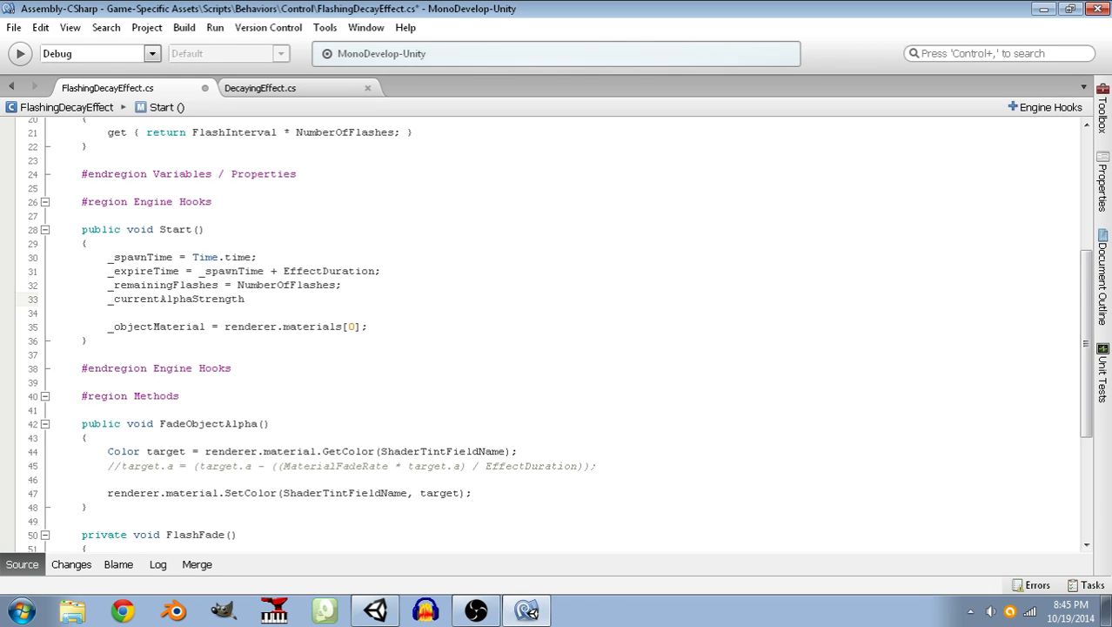
pyautogui.hotkey('shift', 'Home')
pyautogui.press('BackSpace')
pyautogui.press('BackSpace')
pyautogui.press('BackSpace')
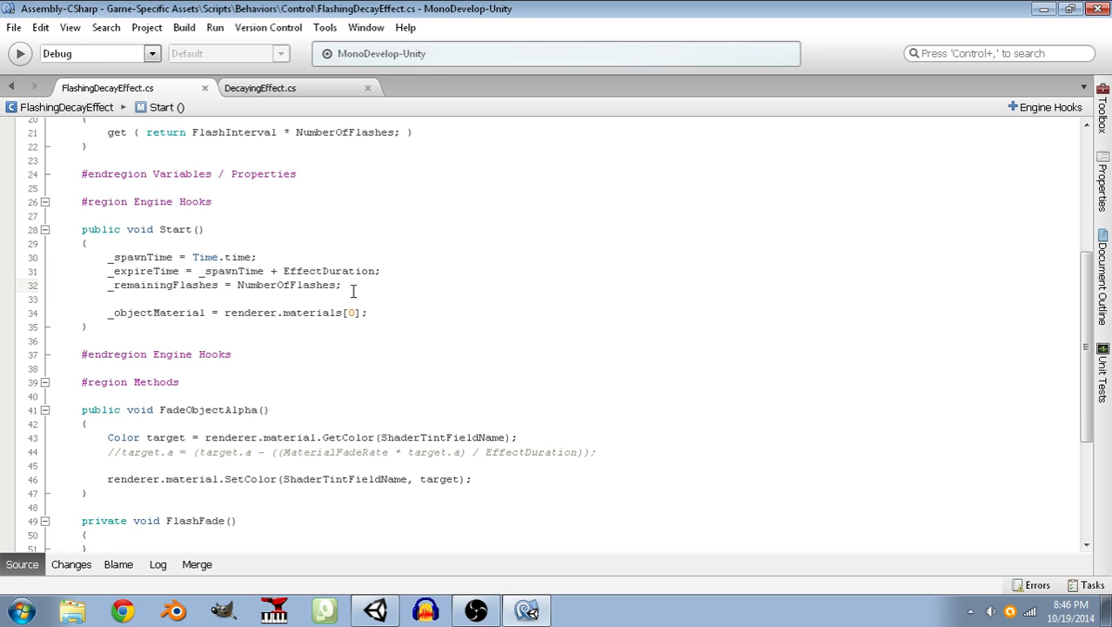
# Open an empty line inside the body of the FlashFade() method.
pyautogui.scroll(-5, 353, 290)
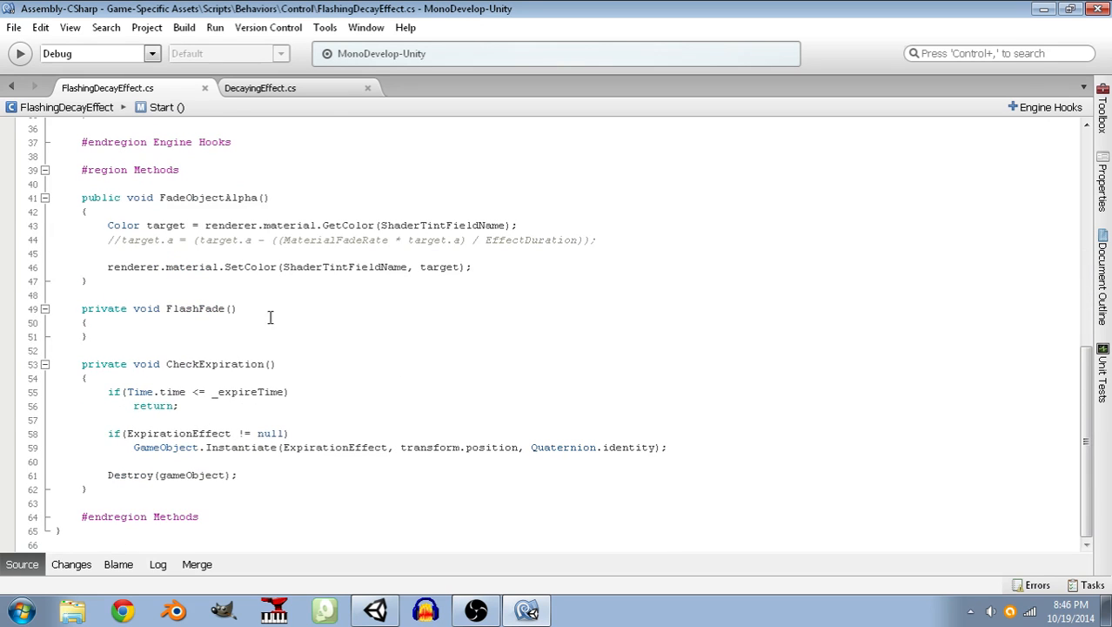
pyautogui.click(156, 323)
pyautogui.press('Return')
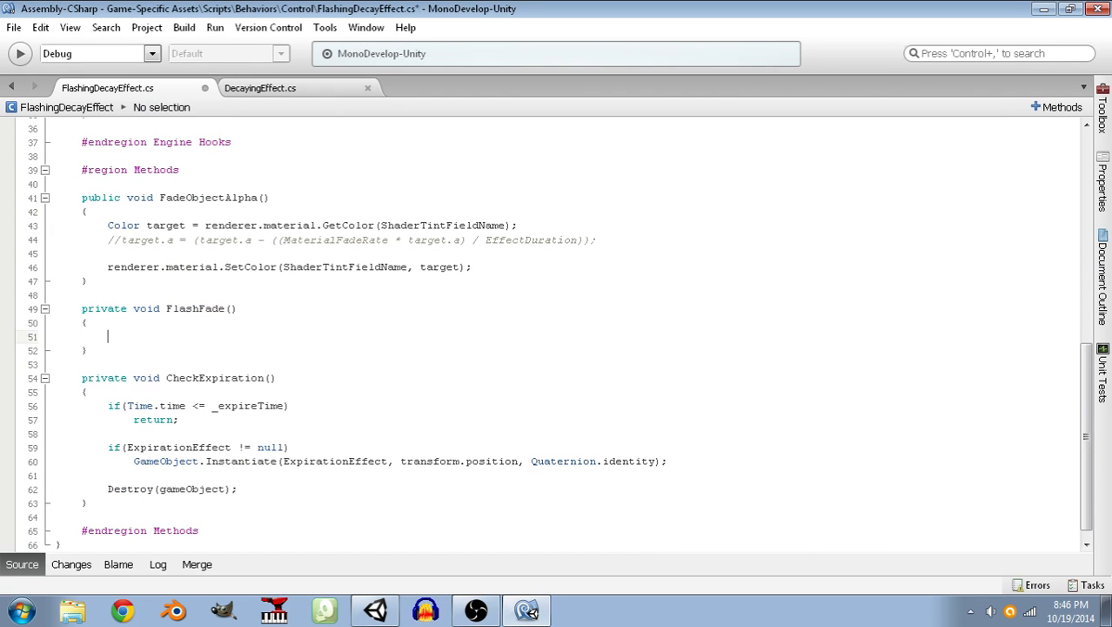
pyautogui.click(610, 241)
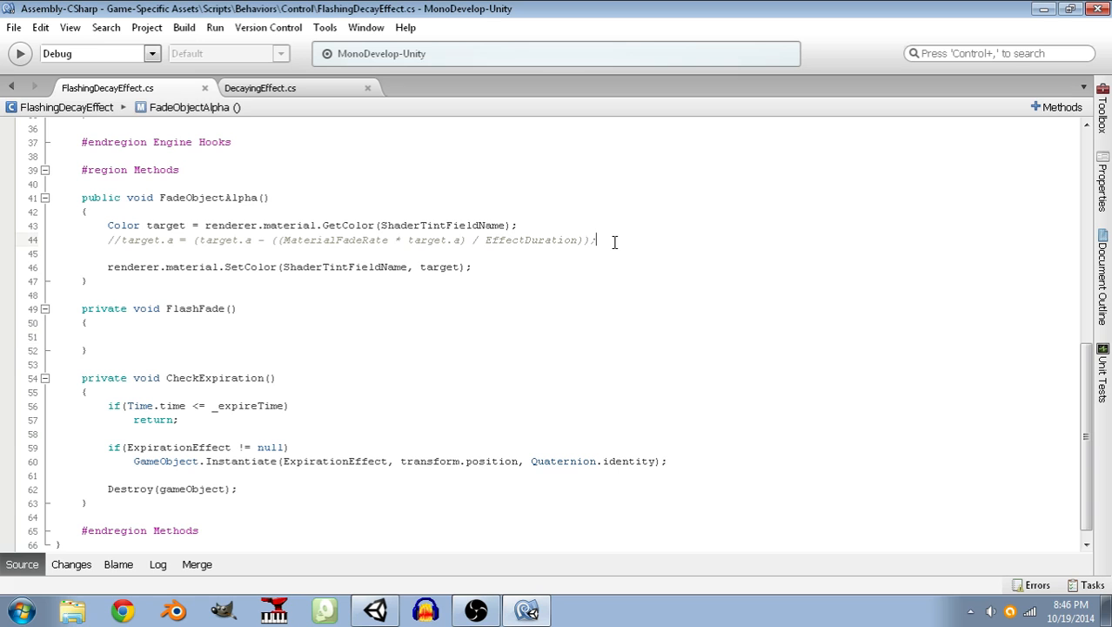
pyautogui.click(165, 336)
pyautogui.scroll(12, 174, 339)
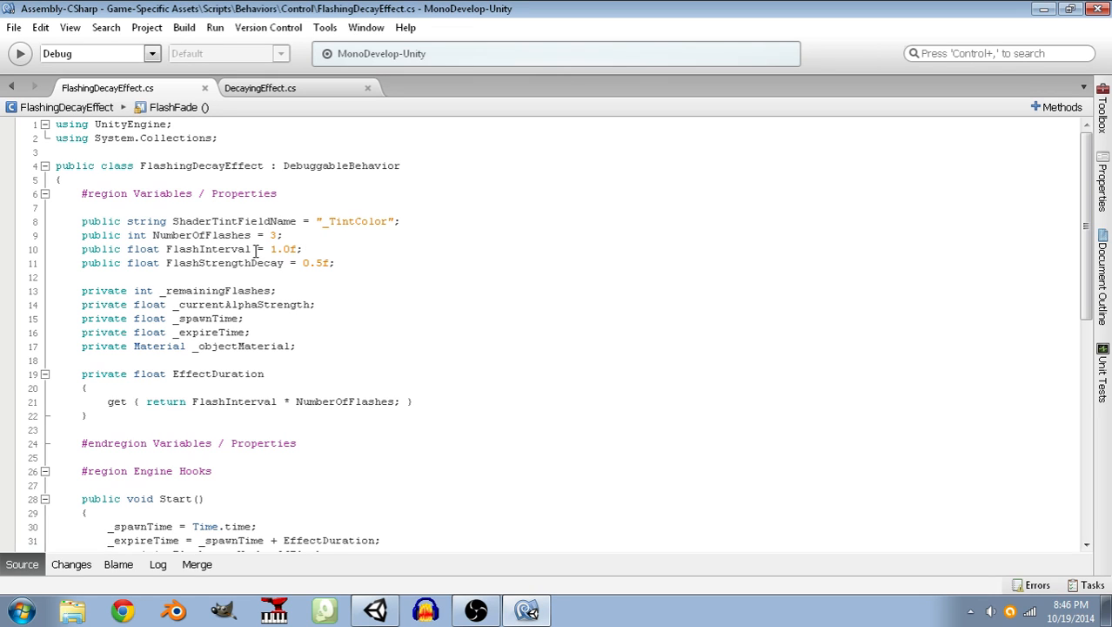
pyautogui.click(298, 223)
pyautogui.click(291, 235)
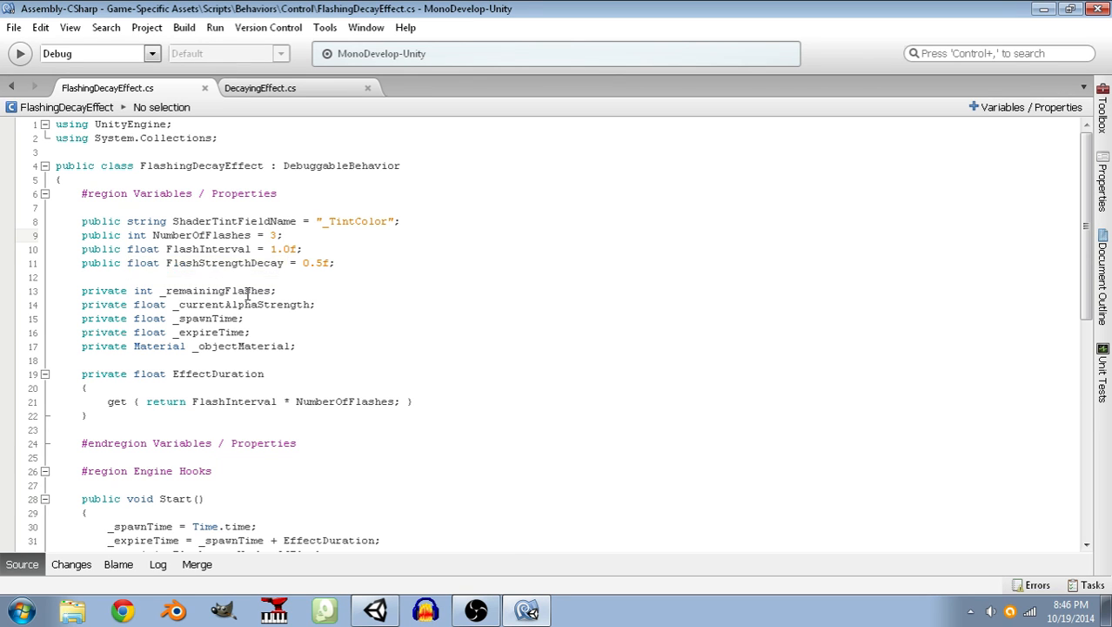
pyautogui.scroll(-10, 287, 305)
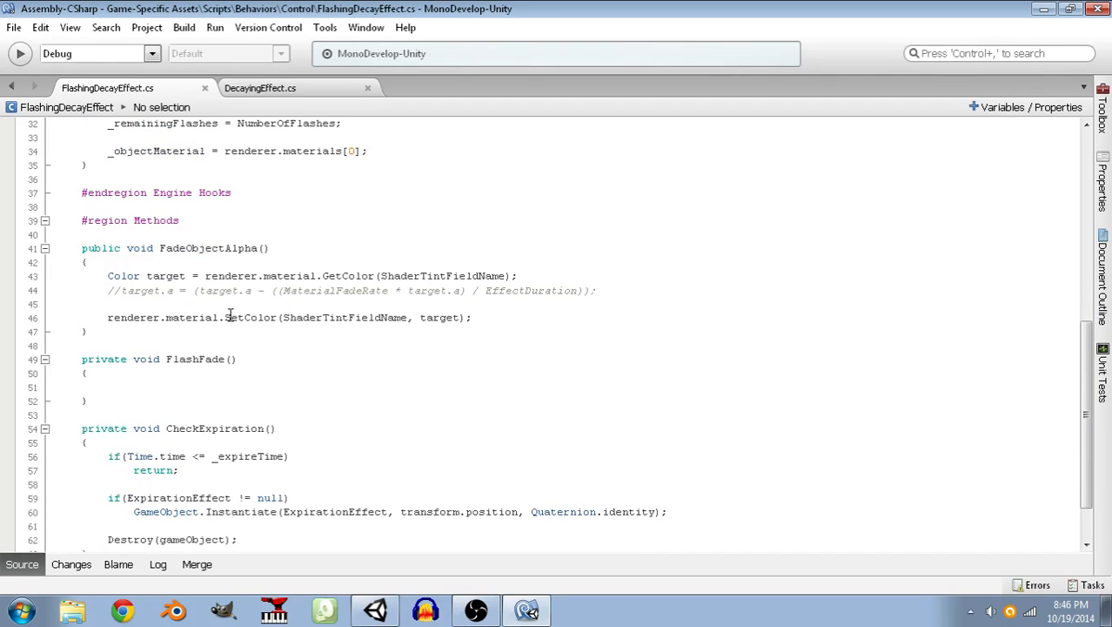
pyautogui.click(186, 388)
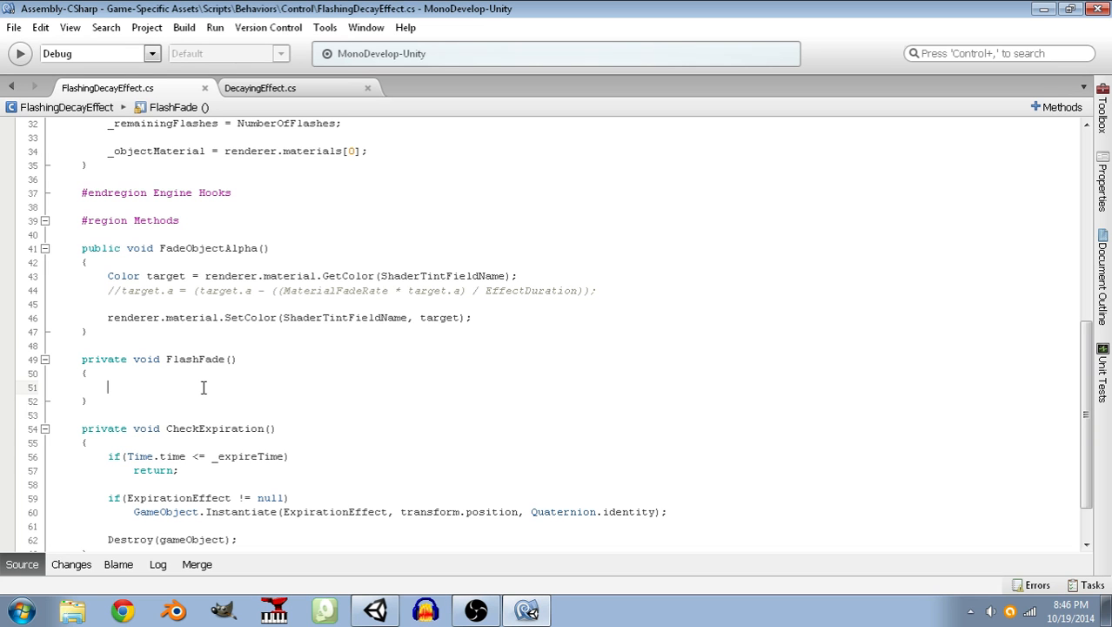
# Declare a private float _nextFlash field between _remainingFlashes and _currentAlphaStrength, and save the script.
pyautogui.scroll(10, 214, 364)
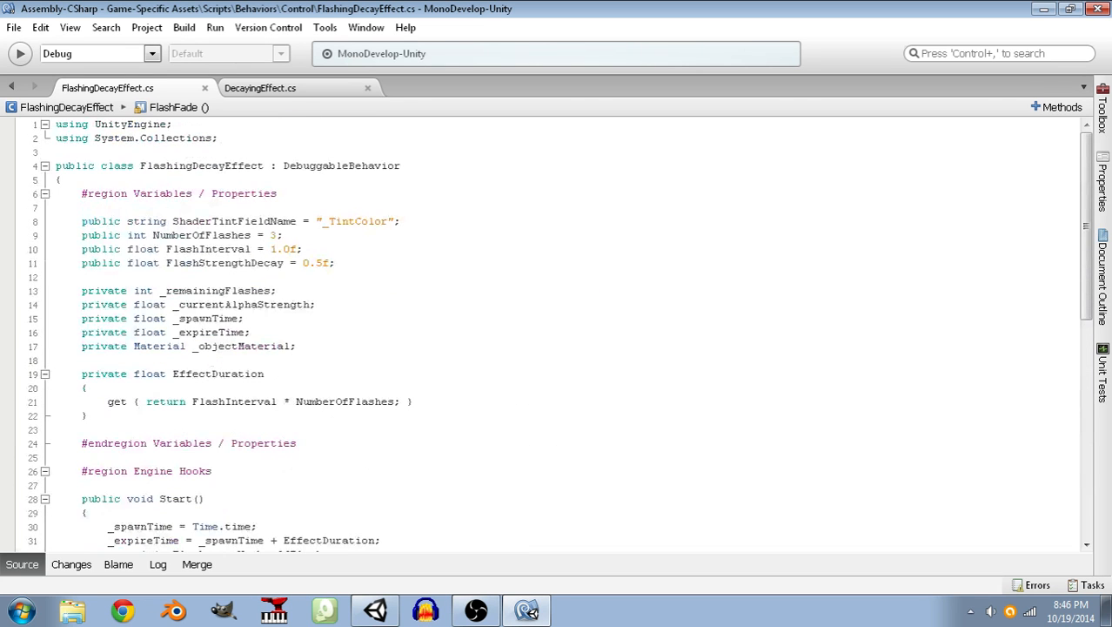
pyautogui.click(287, 287)
pyautogui.press('Return')
pyautogui.write('p')
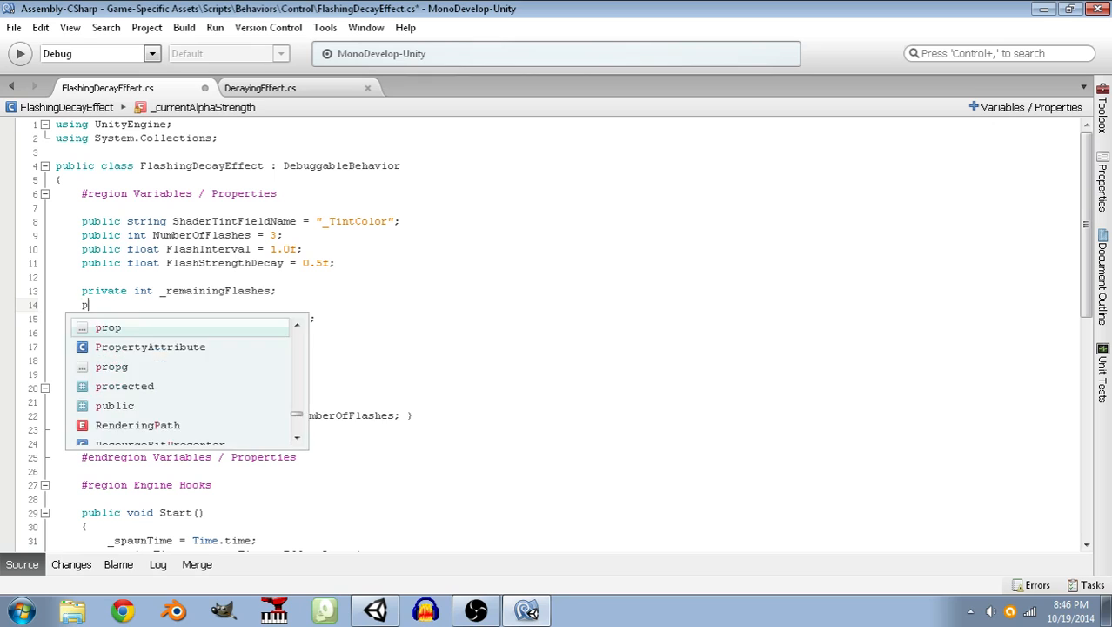
pyautogui.write('rivate float _lastFlash')
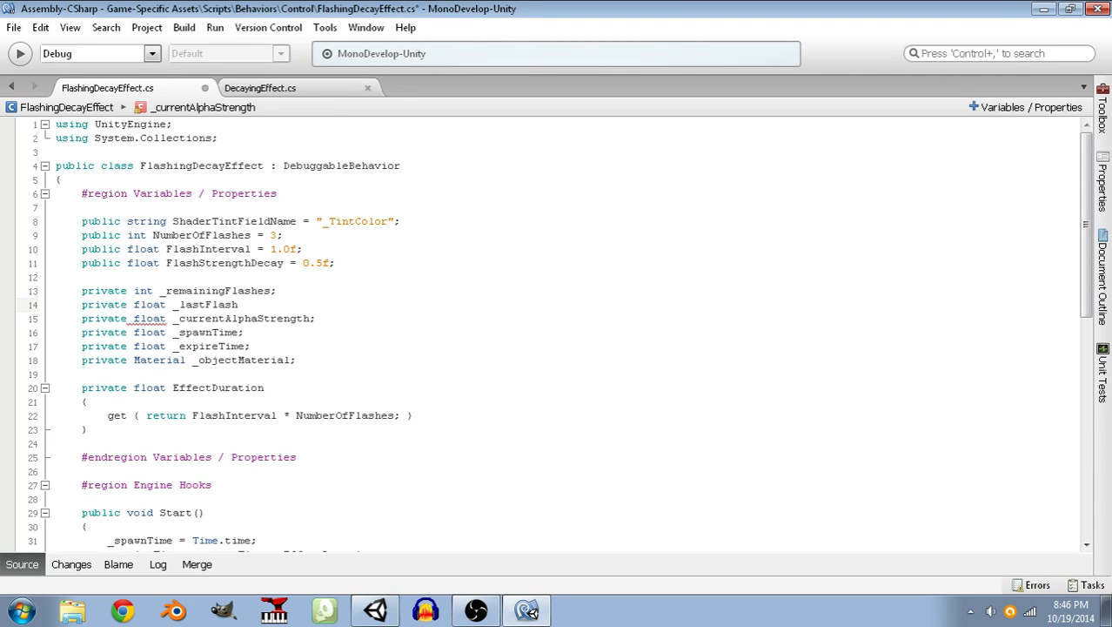
pyautogui.press('BackSpace')
pyautogui.press('BackSpace')
pyautogui.press('BackSpace')
pyautogui.press('BackSpace')
pyautogui.press('BackSpace')
pyautogui.press('BackSpace')
pyautogui.press('BackSpace')
pyautogui.press('BackSpace')
pyautogui.press('BackSpace')
pyautogui.write('nextFlash;')
pyautogui.hotkey('ctrl', 's')
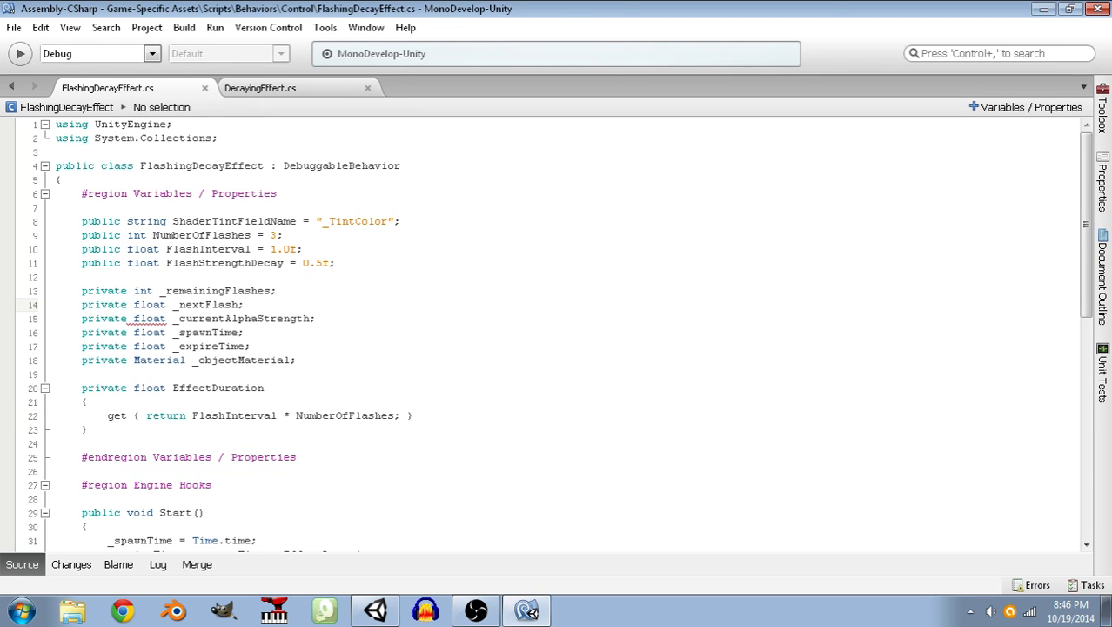
# In Start(), add _nextFlash = _spawnTime + FlashInterval; below the _remainingFlashes assignment.
pyautogui.scroll(-5, 291, 457)
pyautogui.click(357, 352)
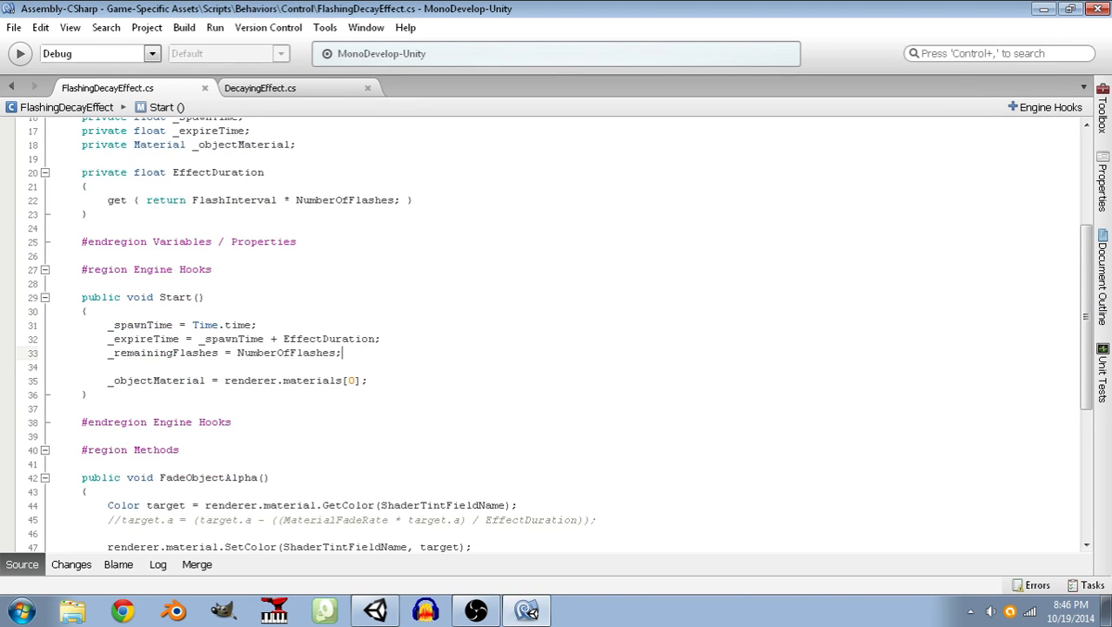
pyautogui.press('Return')
pyautogui.write('_nextFlash = ')
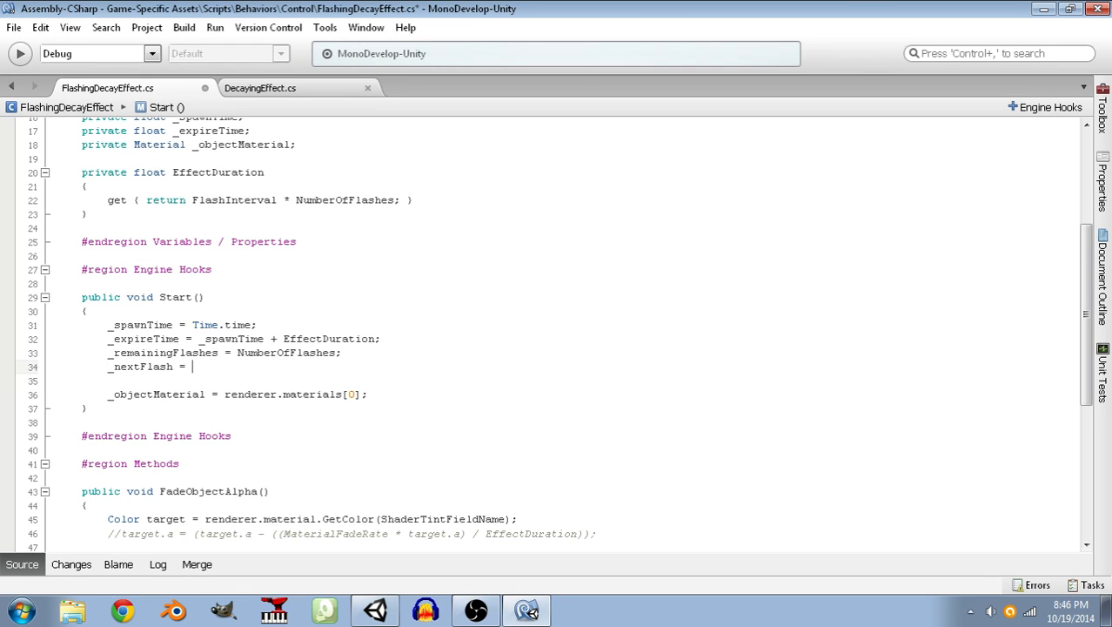
pyautogui.write('_spawnTime')
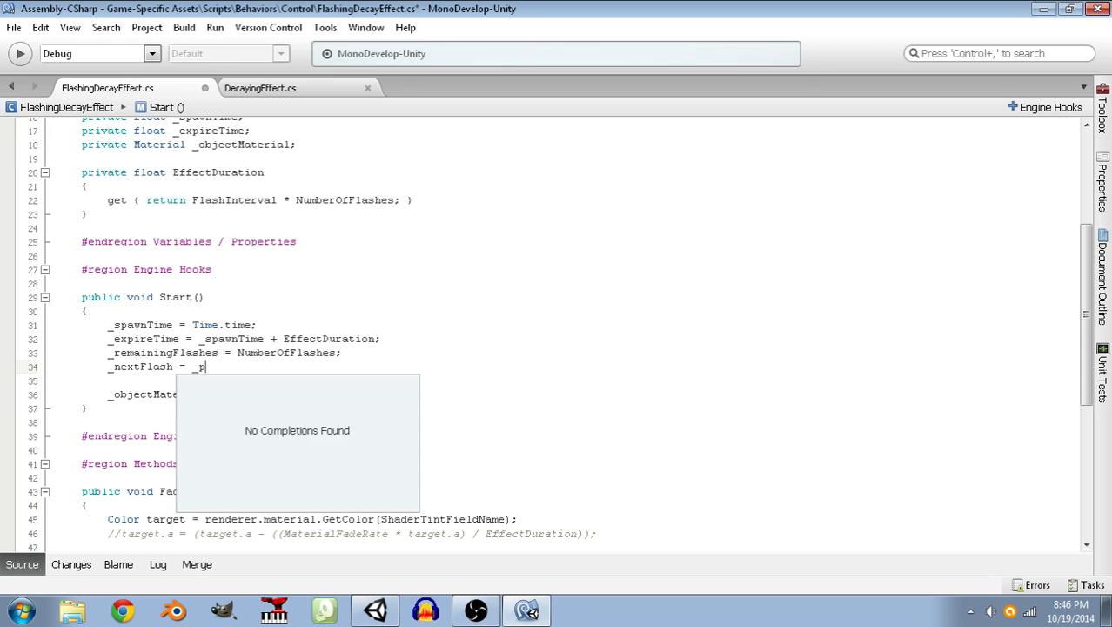
pyautogui.write(' +')
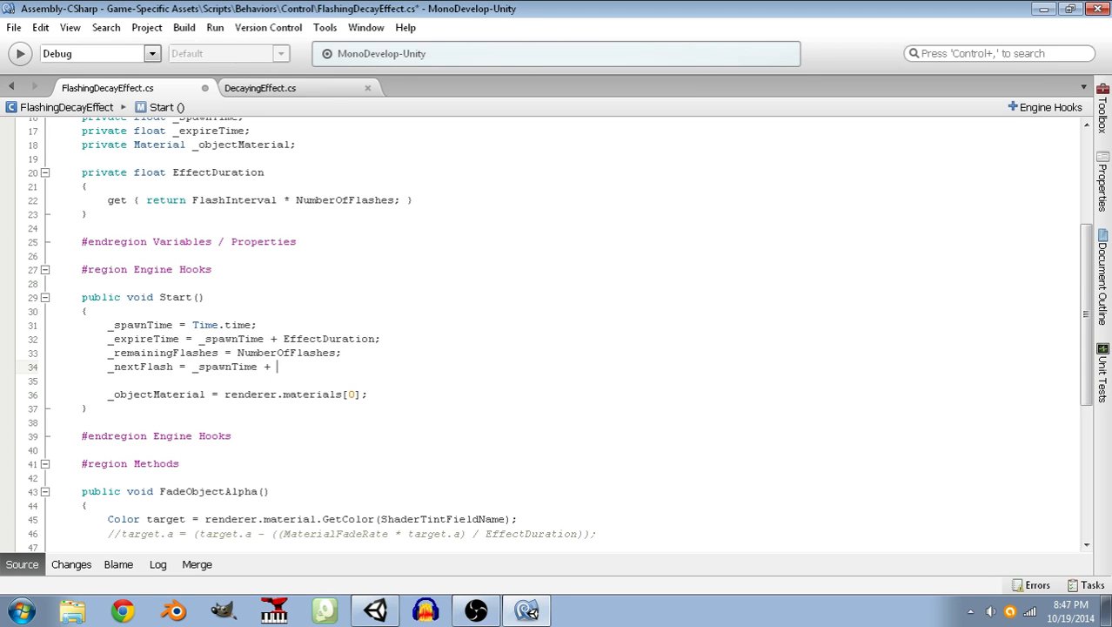
pyautogui.scroll(5, 361, 358)
pyautogui.write('FlashI')
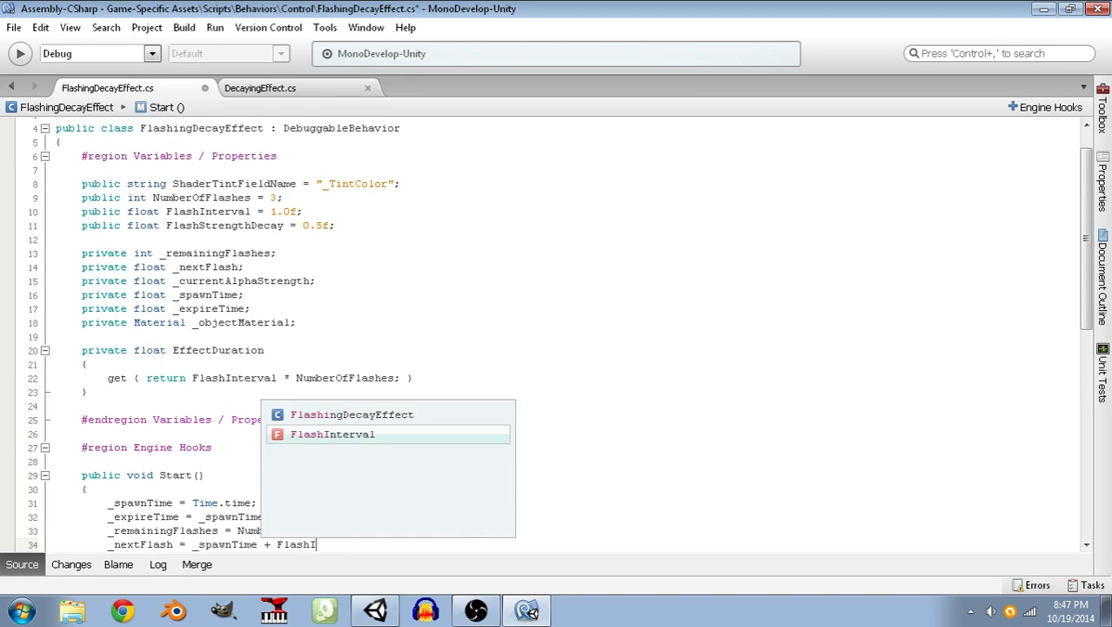
pyautogui.write('nterval;')
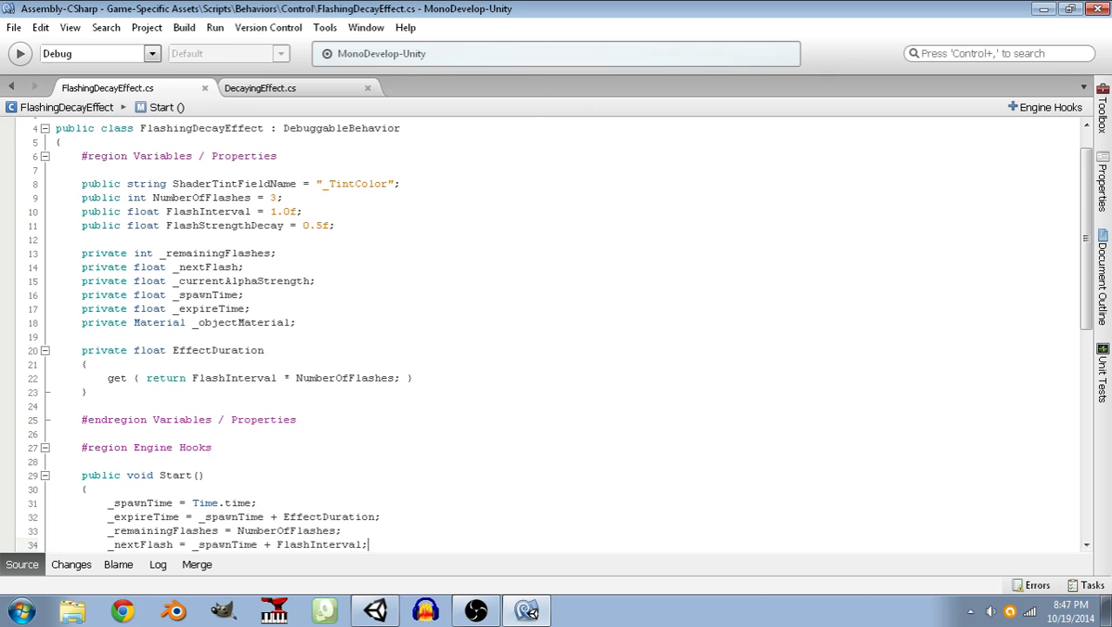
pyautogui.scroll(-8, 372, 339)
pyautogui.scroll(-4, 373, 338)
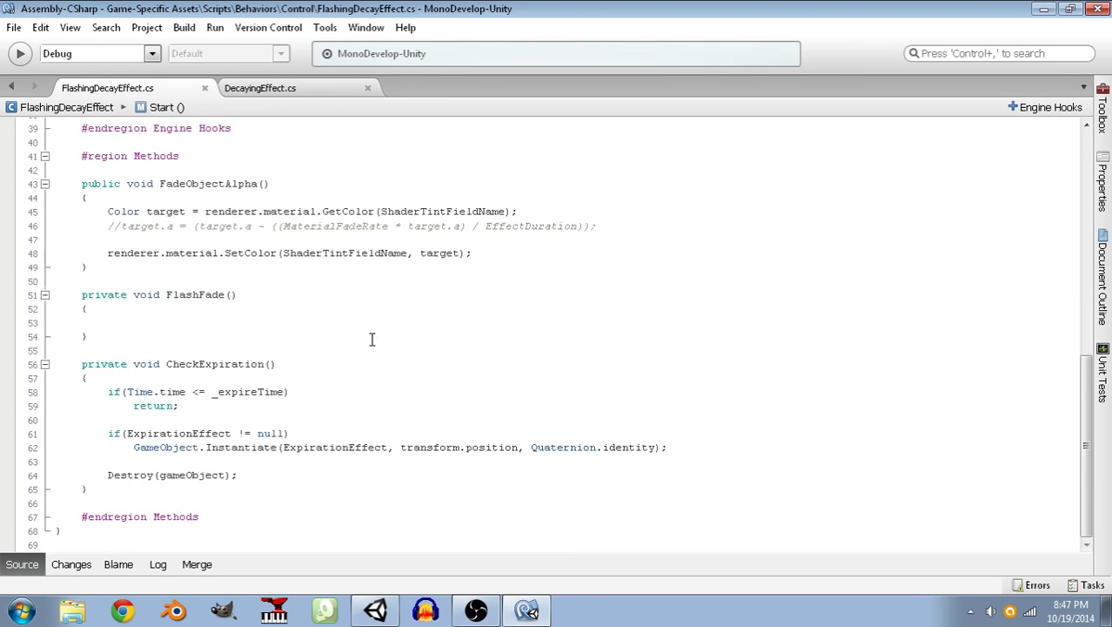
# Write the condition if(Time.time >= _nextFlash) inside the FlashFade() method.
pyautogui.click(253, 321)
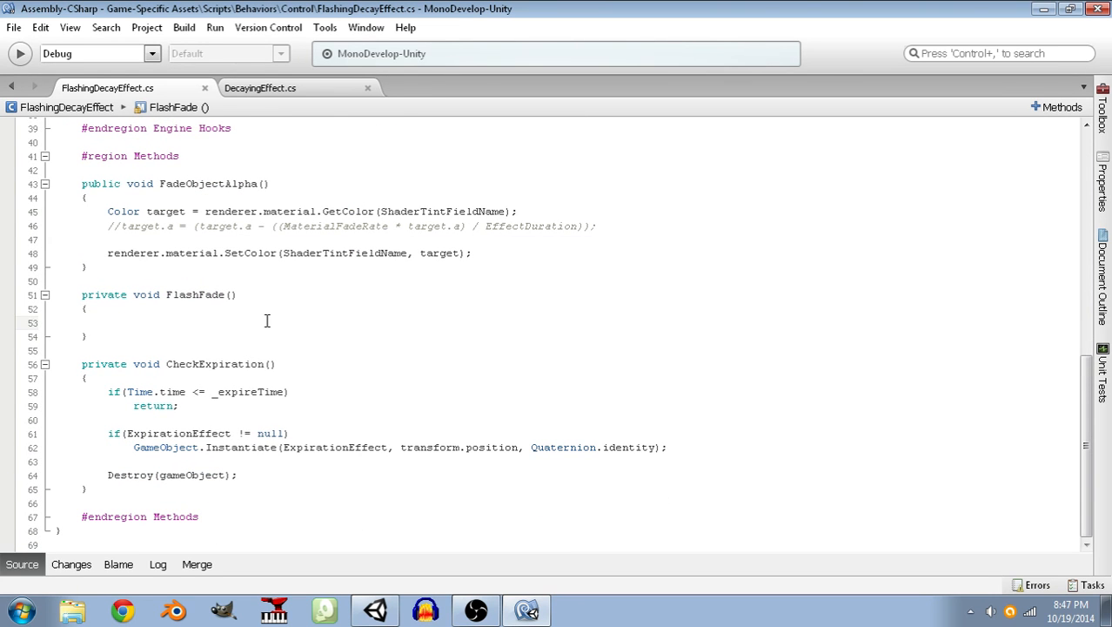
pyautogui.write('if(_ne')
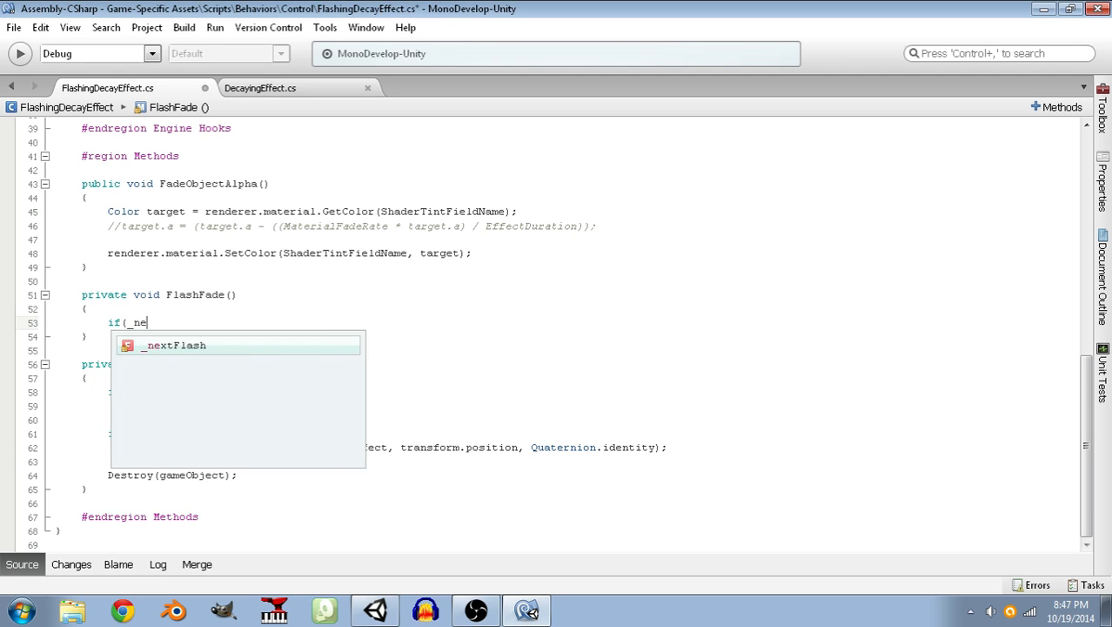
pyautogui.press('BackSpace')
pyautogui.press('BackSpace')
pyautogui.press('BackSpace')
pyautogui.write('Time.time ')
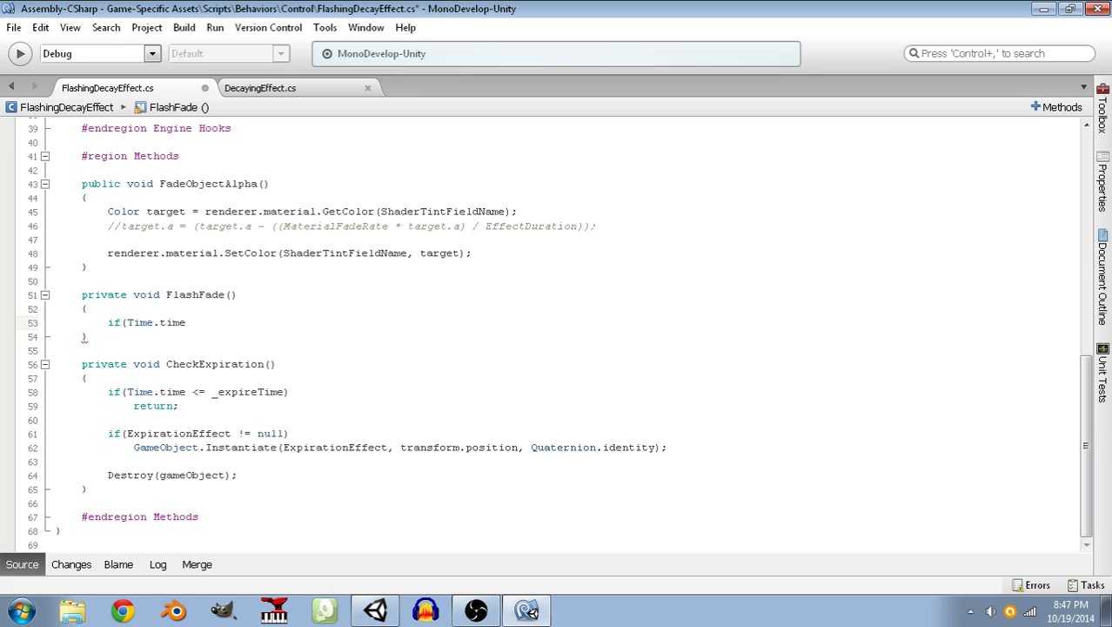
pyautogui.write('<= ')
pyautogui.write('_nextFlash)')
pyautogui.hotkey('ctrl', 'Left')
pyautogui.press('Left')
pyautogui.press('Left')
pyautogui.press('BackSpace')
pyautogui.write('>')
pyautogui.hotkey('ctrl', 'End')
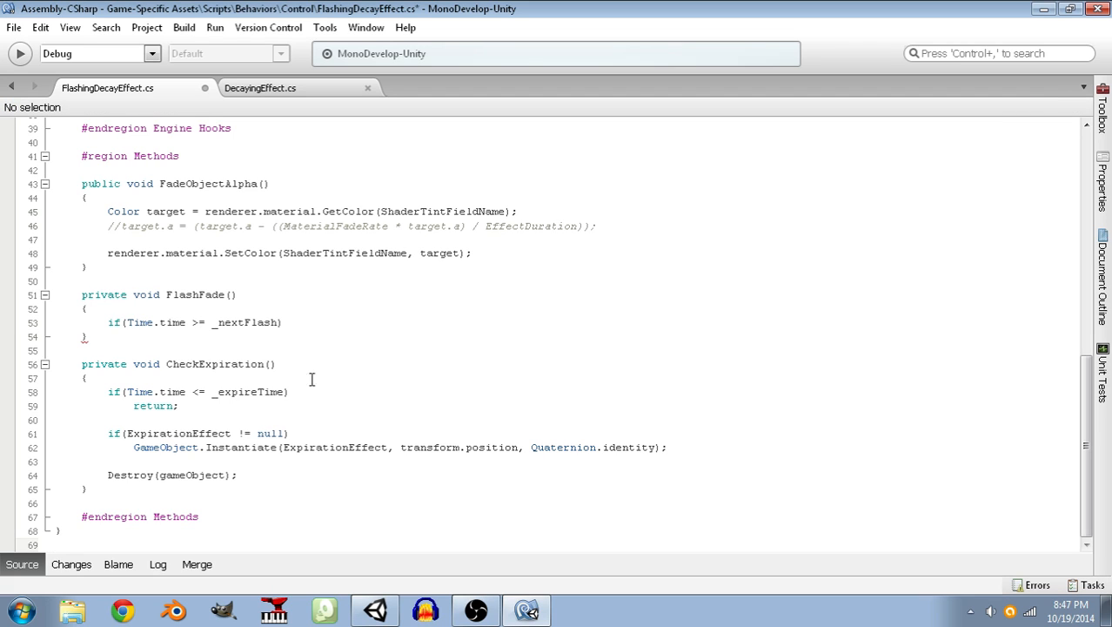
# Add a braced block with an empty line inside under the _nextFlash condition in FlashFade().
pyautogui.click(297, 320)
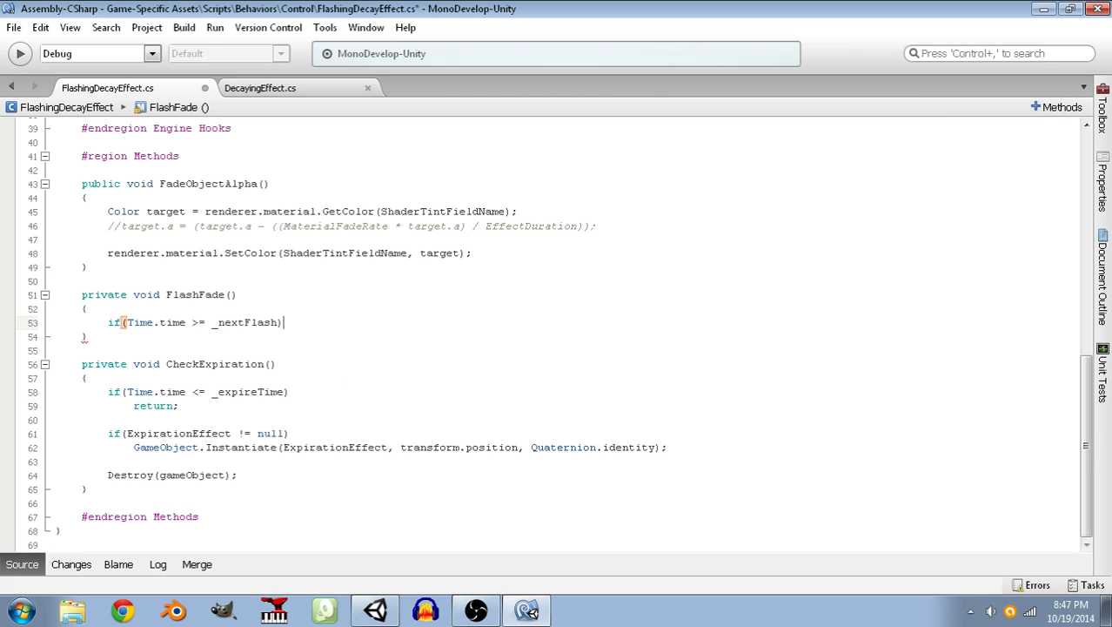
pyautogui.press('Return')
pyautogui.write('{')
pyautogui.press('Return')
pyautogui.write('}')
pyautogui.press('Up')
pyautogui.press('Return')
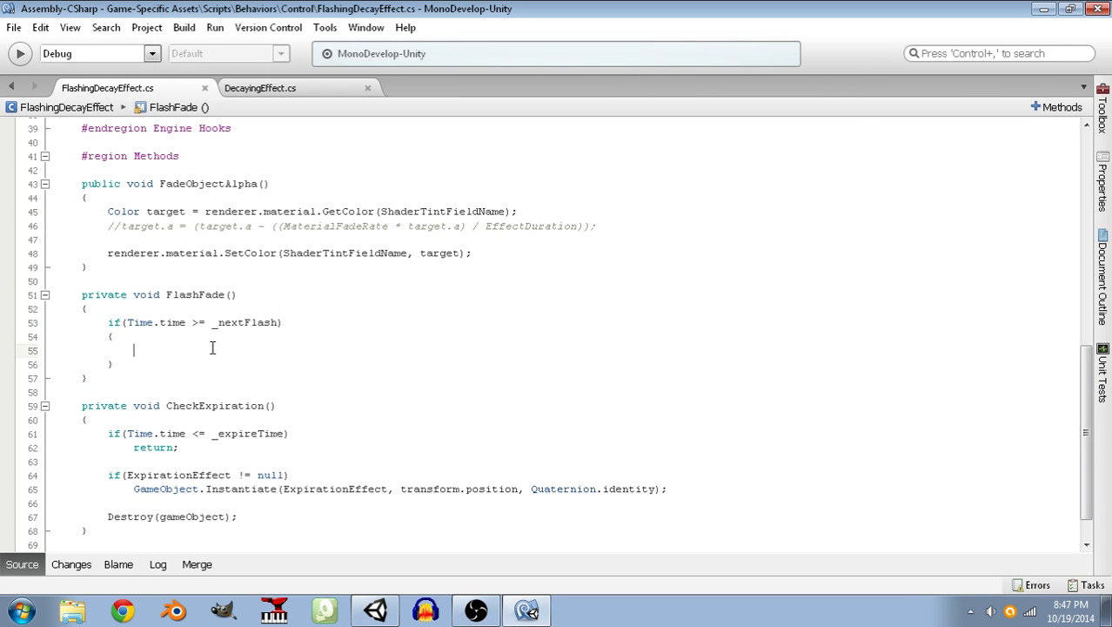
# Decrement the flash counter with _remainingFlashes--; inside the _nextFlash block, followed by an empty line.
pyautogui.scroll(9, 212, 341)
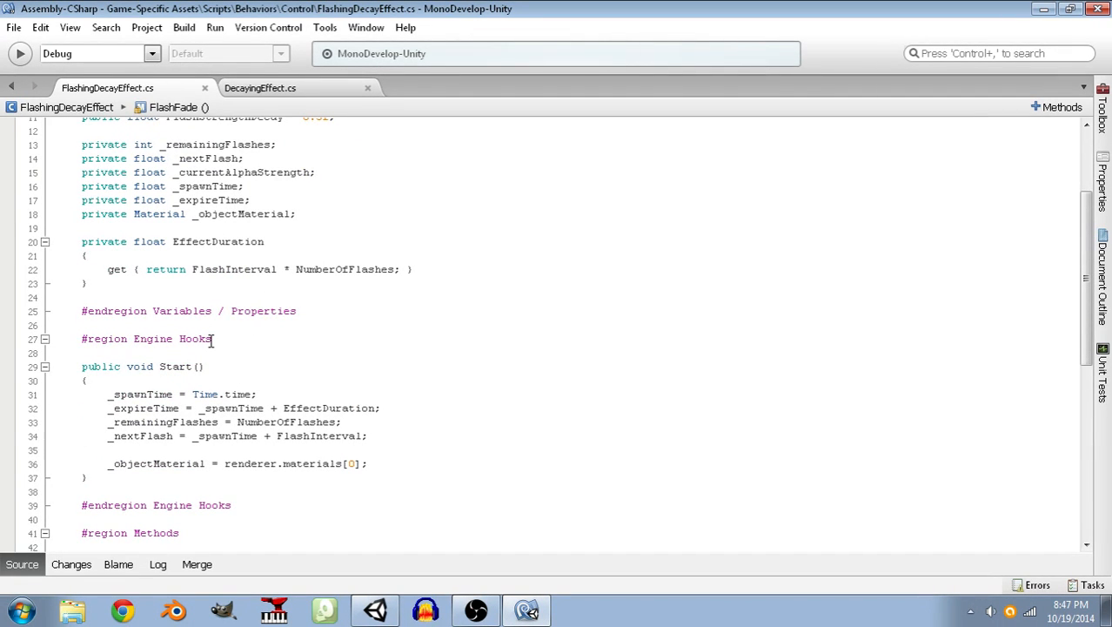
pyautogui.write('_remainingFlashes--;')
pyautogui.press('Return')
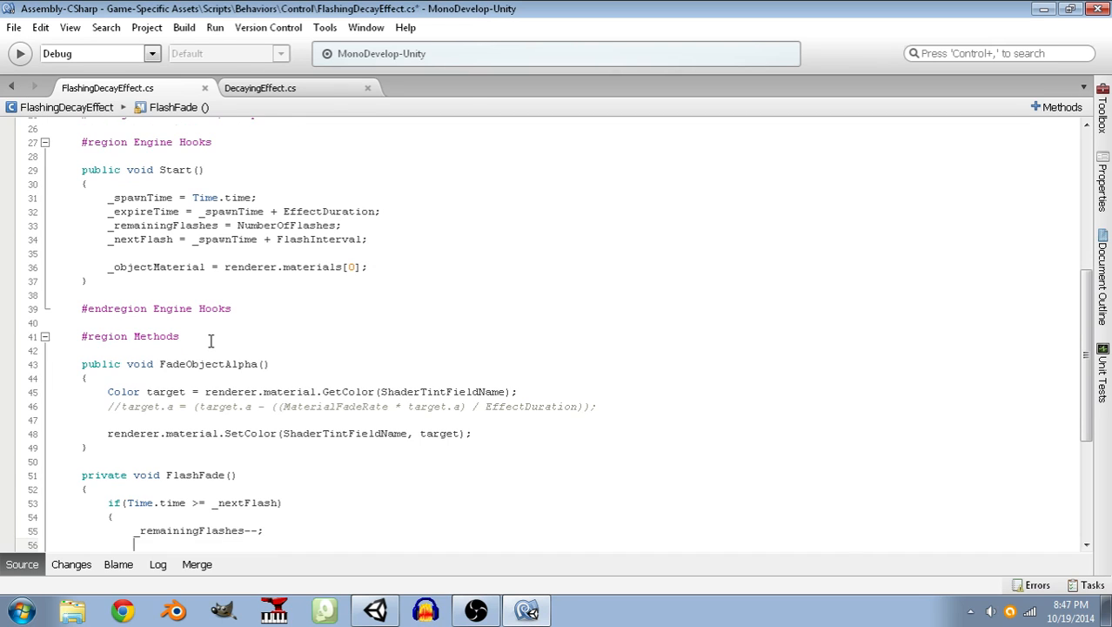
# Delete the public FlashStrengthDecay field declaration from the variables region and save the script.
pyautogui.scroll(-2, 210, 341)
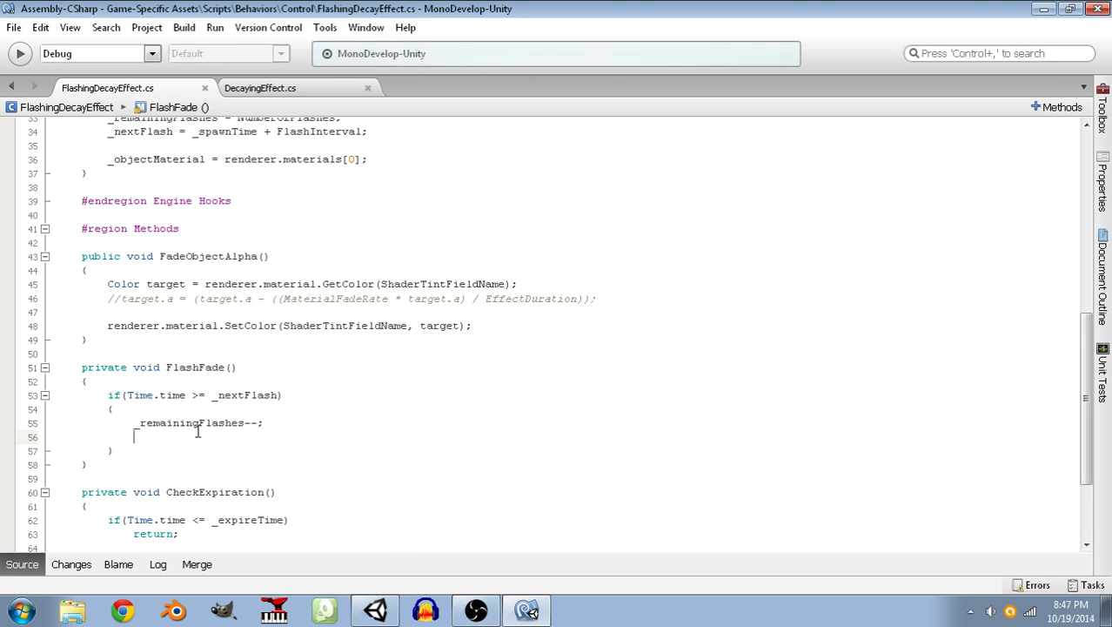
pyautogui.scroll(4, 198, 432)
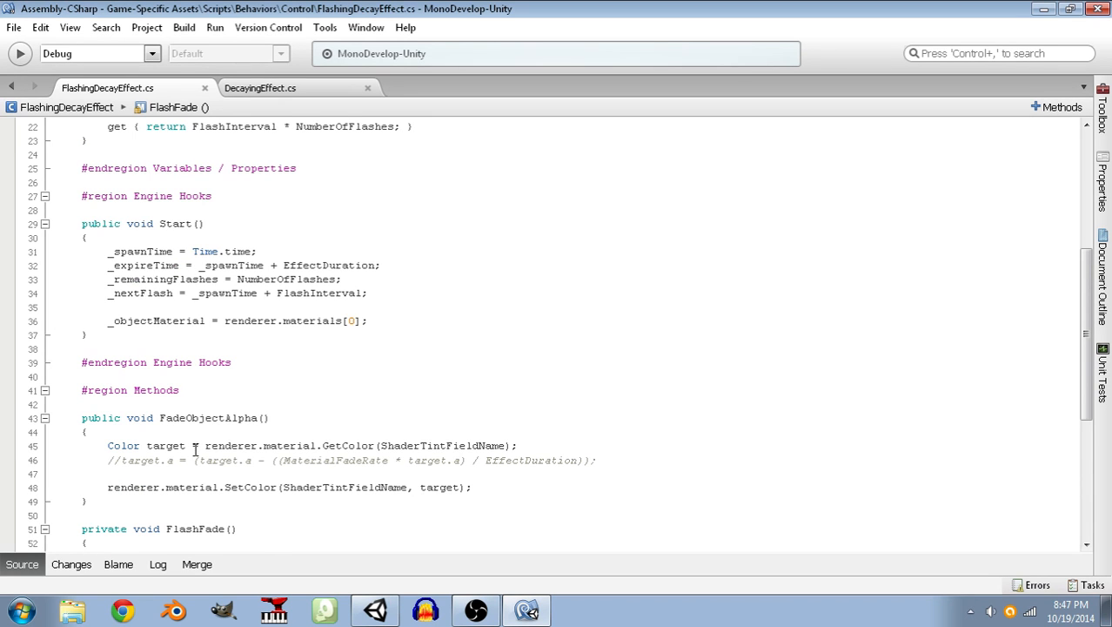
pyautogui.scroll(-3, 195, 453)
pyautogui.scroll(7, 194, 465)
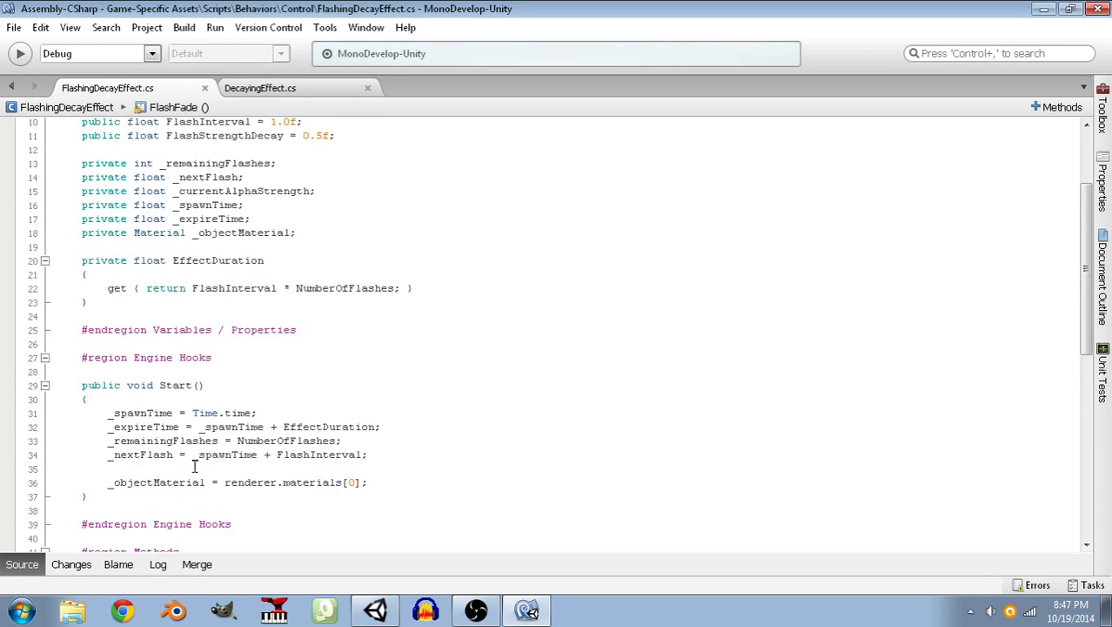
pyautogui.scroll(3, 195, 468)
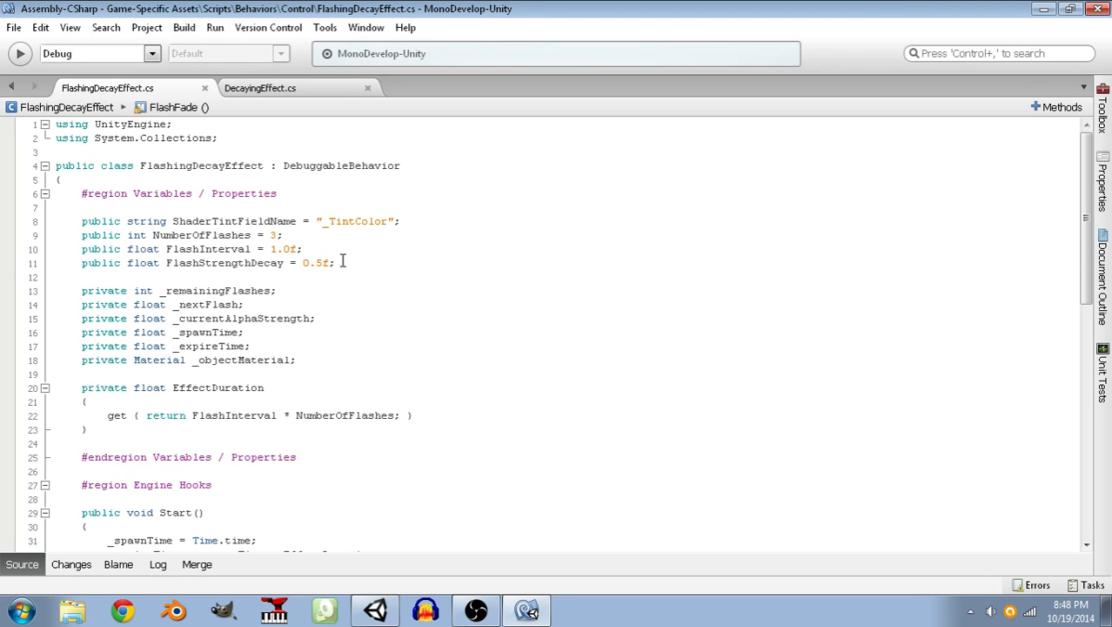
pyautogui.click(345, 262)
pyautogui.moveTo(346, 262); pyautogui.dragTo(28, 261)
pyautogui.press('BackSpace')
pyautogui.press('BackSpace')
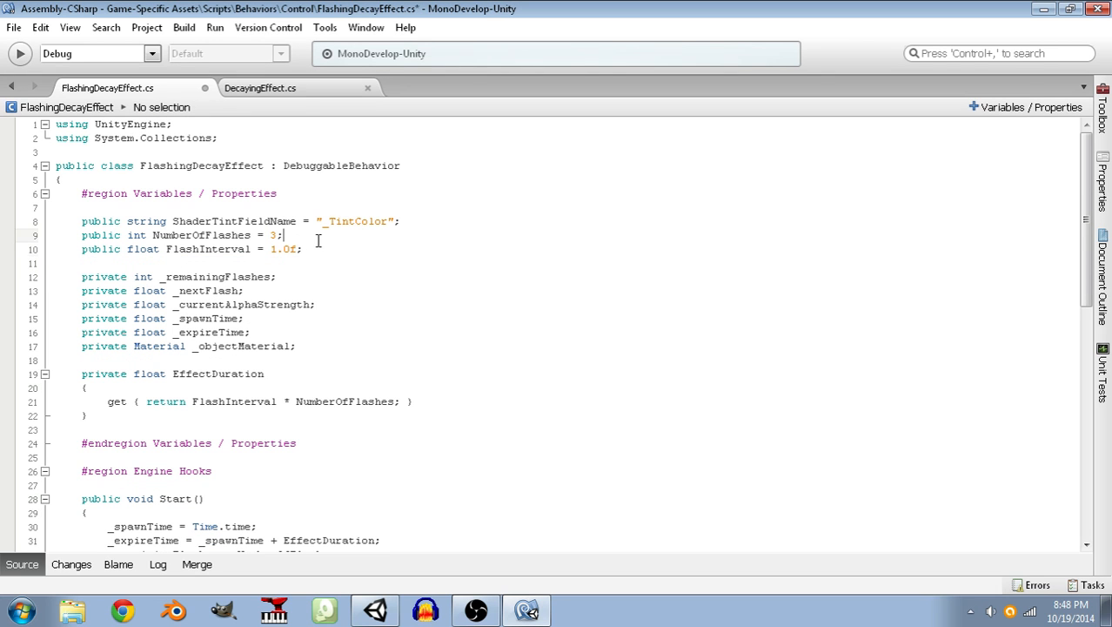
pyautogui.hotkey('ctrl', 's')
# Compare the time check in FlashFade() with the early return in CheckExpiration().
pyautogui.scroll(-9, 296, 287)
pyautogui.scroll(-3, 293, 311)
pyautogui.click(144, 389)
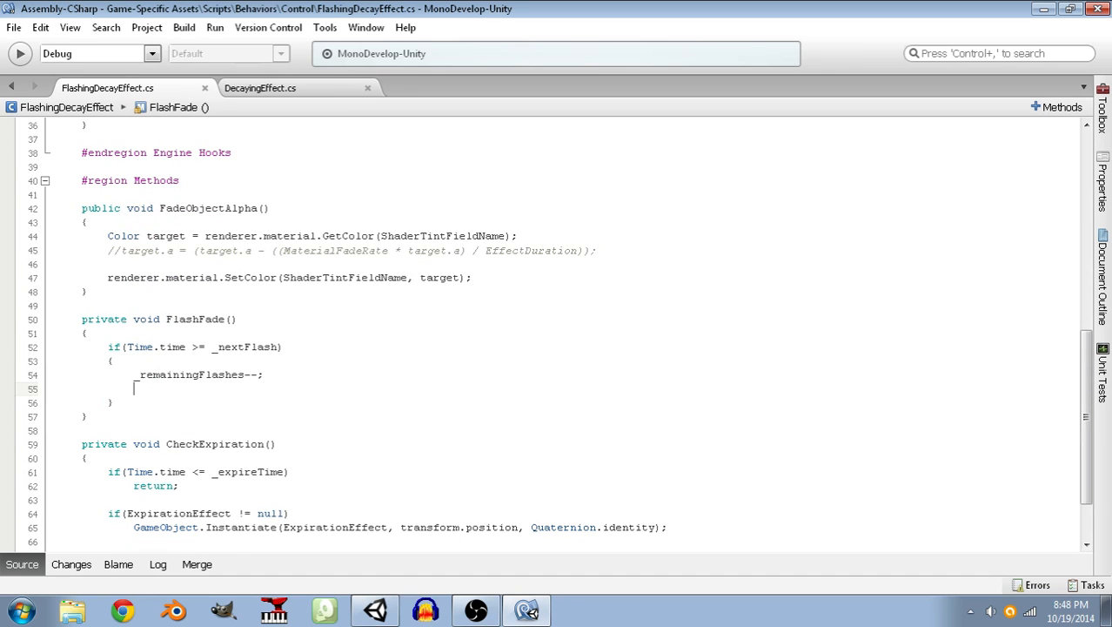
pyautogui.click(201, 347)
pyautogui.doubleClick(197, 347)
pyautogui.click(173, 389)
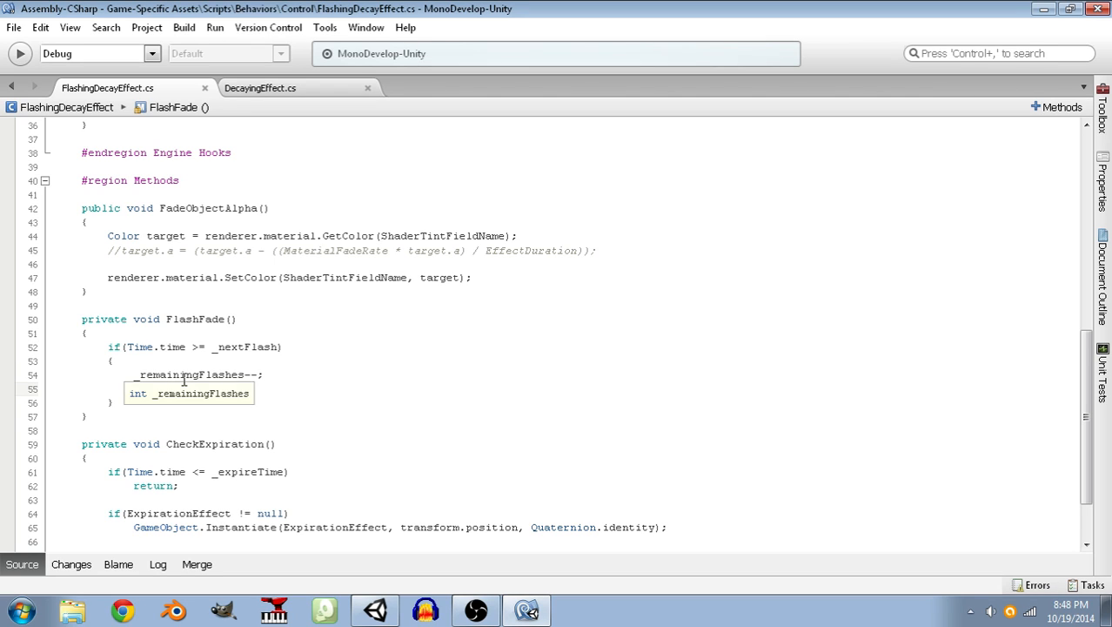
pyautogui.click(208, 484)
pyautogui.moveTo(208, 485); pyautogui.dragTo(51, 464)
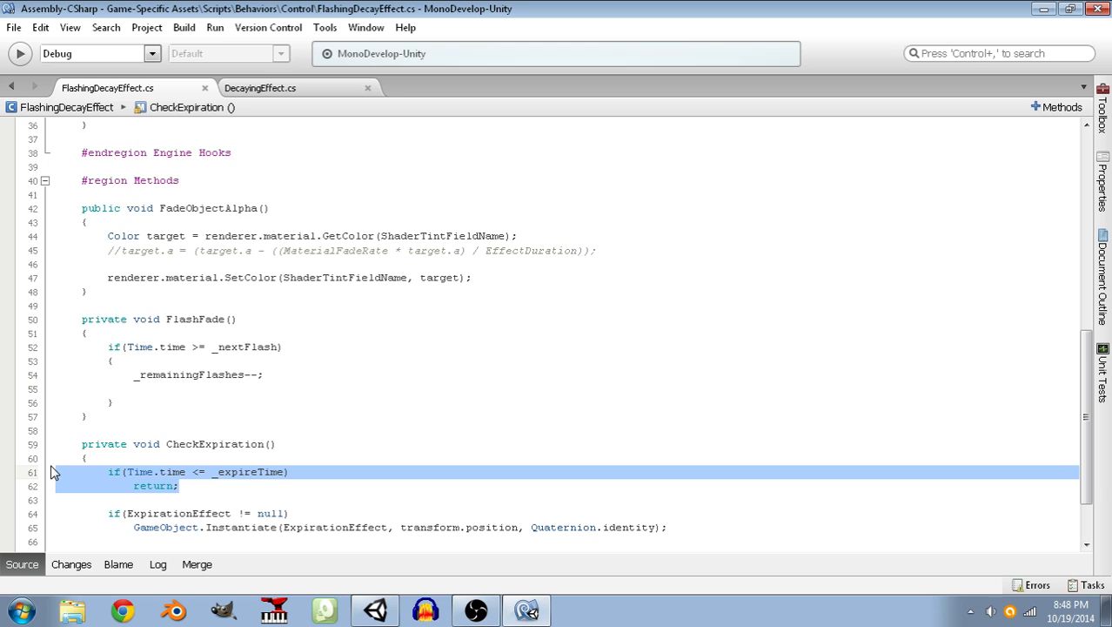
pyautogui.click(195, 488)
pyautogui.click(144, 403)
pyautogui.press('Up')
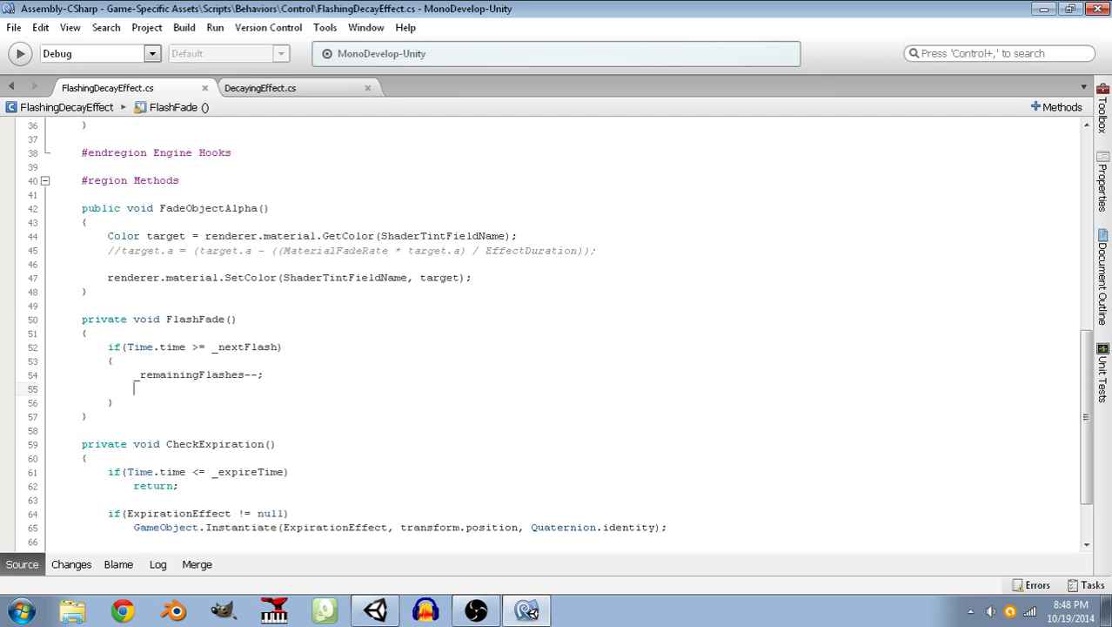
pyautogui.write('return;')
pyautogui.press('Home')
pyautogui.press('Return')
pyautogui.press('Up')
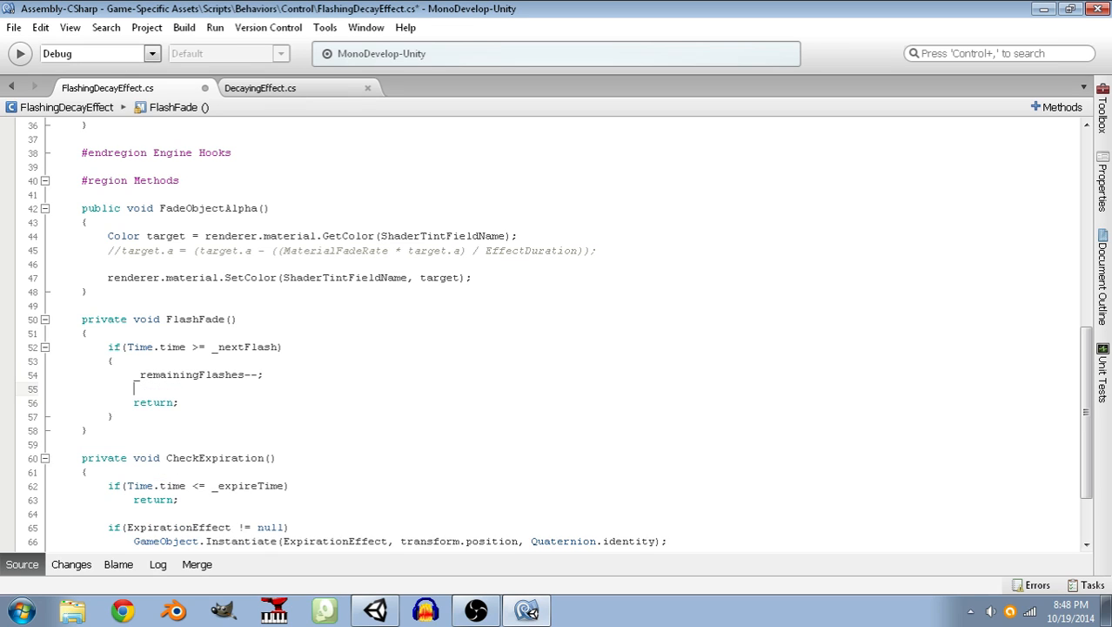
pyautogui.press('Return')
pyautogui.press('Down')
pyautogui.press('End')
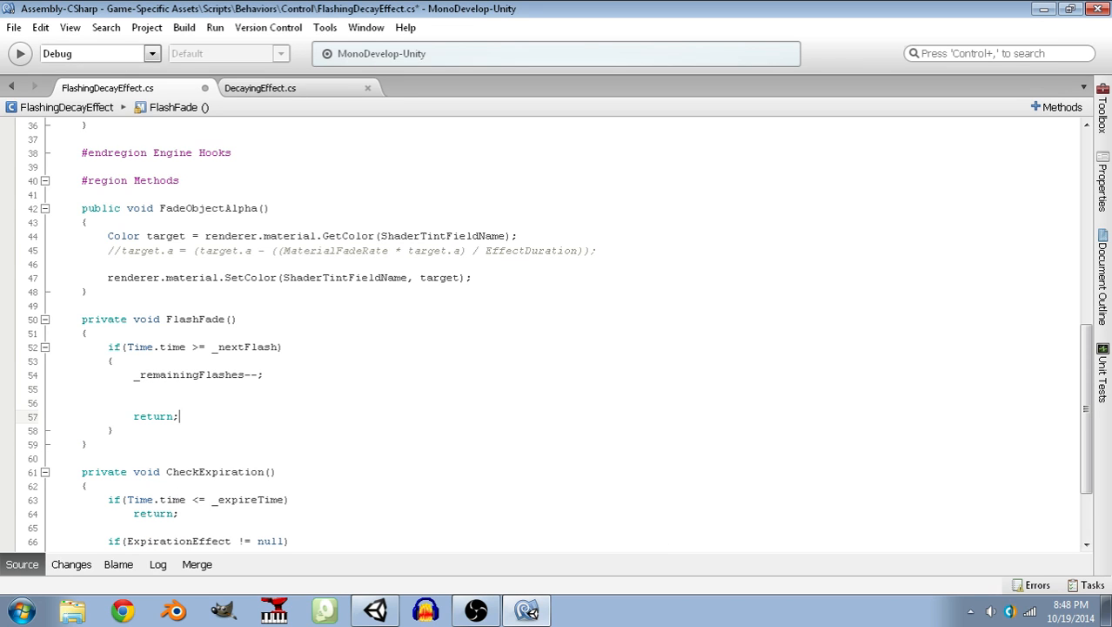
pyautogui.hotkey('shift', 'Home')
pyautogui.hotkey('shift', 'Up')
pyautogui.press('BackSpace')
pyautogui.press('BackSpace')
pyautogui.press('Tab')
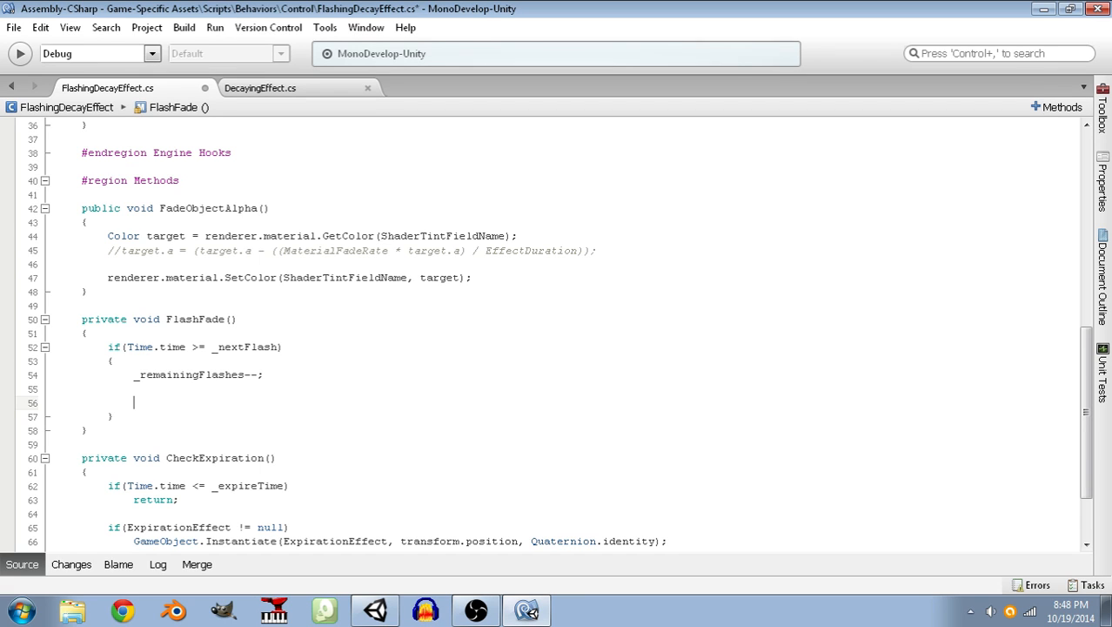
pyautogui.press('Up')
pyautogui.press('Delete')
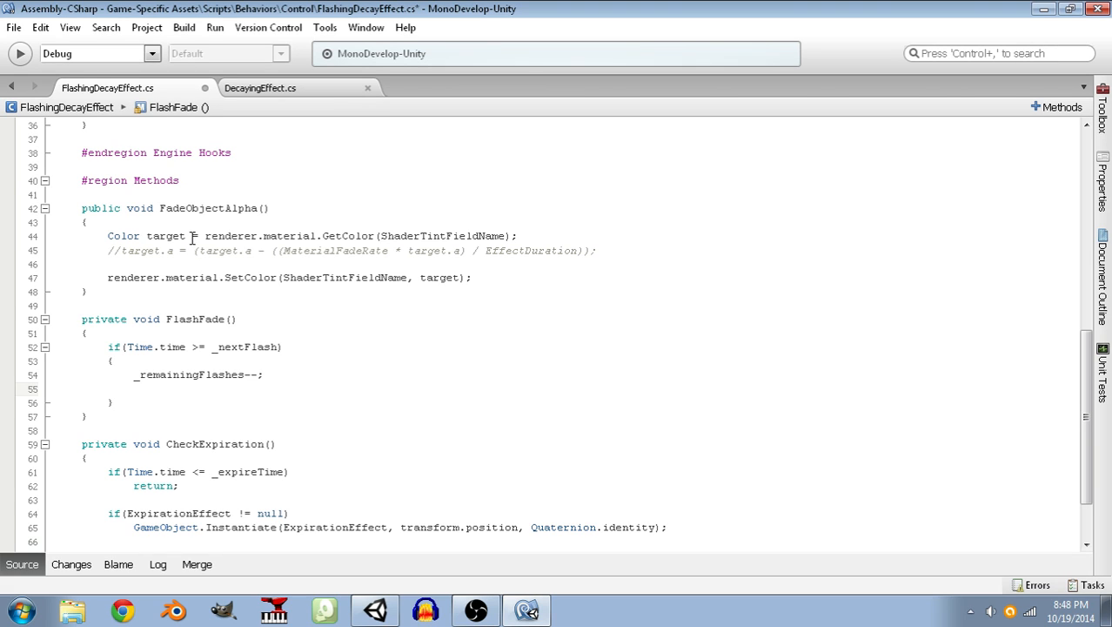
# Move the renderer.material.SetColor line from FadeObjectAlpha() to the end of FlashFade(), below the if block.
pyautogui.click(233, 319)
pyautogui.moveTo(491, 276); pyautogui.dragTo(24, 277)
pyautogui.hotkey('ctrl', 'x')
pyautogui.click(138, 402)
pyautogui.press('Return')
pyautogui.press('Return')
pyautogui.hotkey('ctrl', 'v')
# Move the Color target = renderer.material.GetColor line from FadeObjectAlpha() into FlashFade(), above the SetColor call.
pyautogui.click(211, 388)
pyautogui.moveTo(541, 237); pyautogui.dragTo(5, 234)
pyautogui.hotkey('ctrl', 'x')
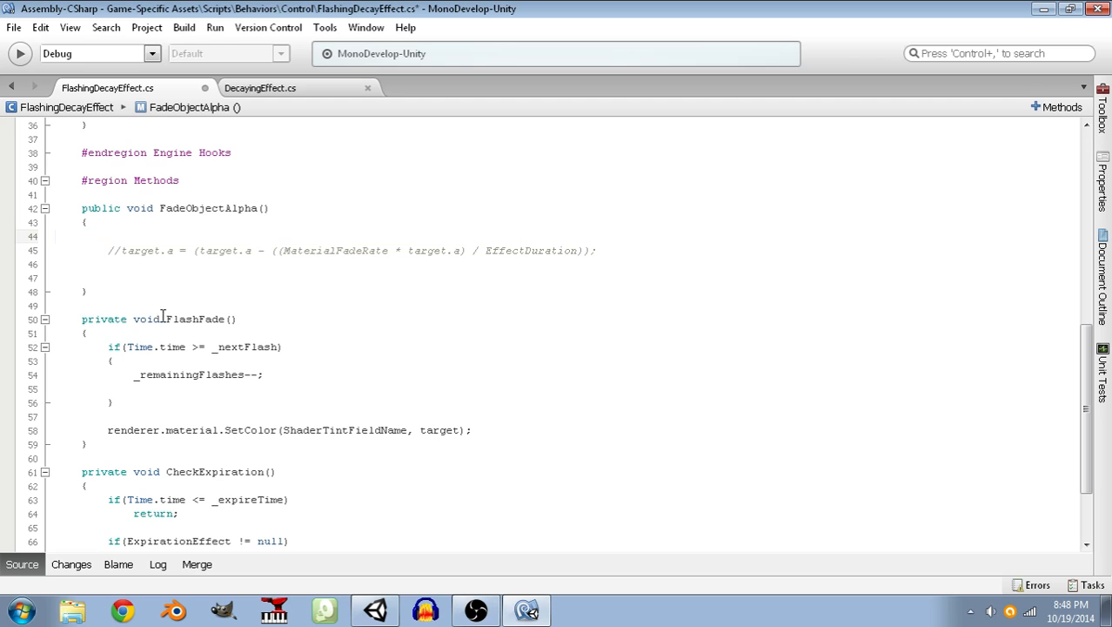
pyautogui.click(148, 417)
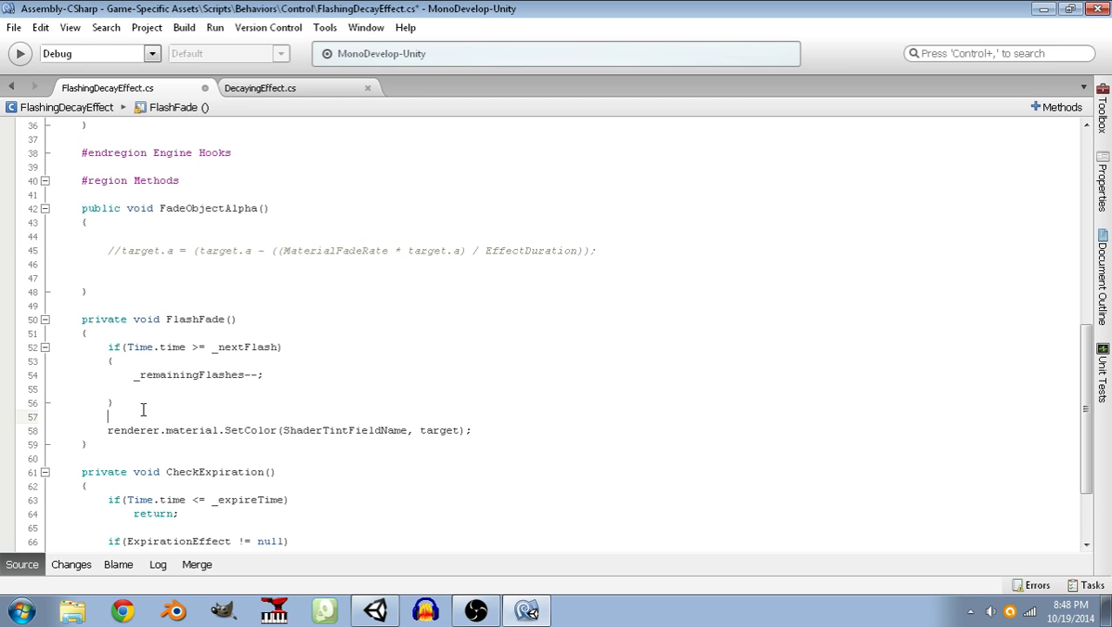
pyautogui.press('Return')
pyautogui.hotkey('ctrl', 'v')
pyautogui.press('Return')
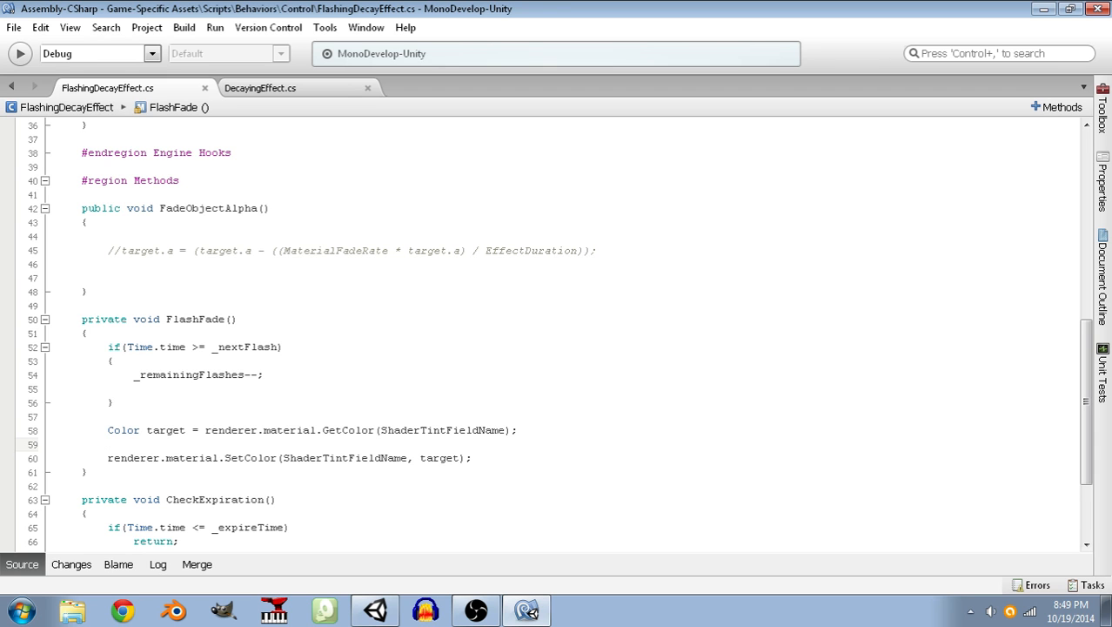
# Delete the leftover FadeObjectAlpha() method and its surplus blank line from the Methods region.
pyautogui.scroll(5, 244, 422)
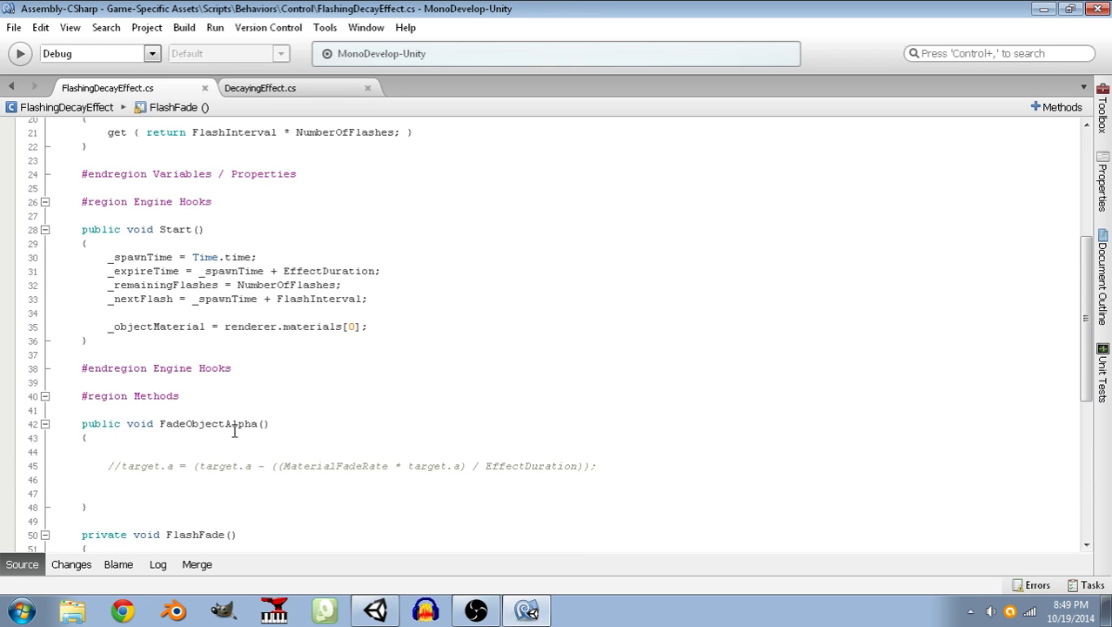
pyautogui.scroll(1, 244, 423)
pyautogui.scroll(-3, 227, 434)
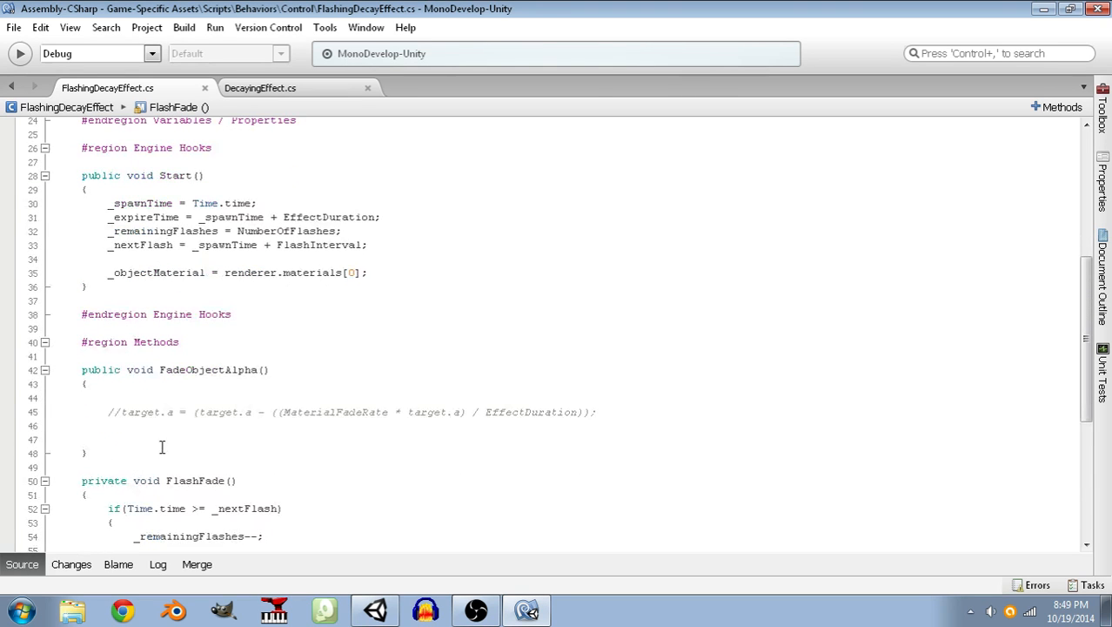
pyautogui.moveTo(116, 446); pyautogui.dragTo(34, 358)
pyautogui.press('Delete')
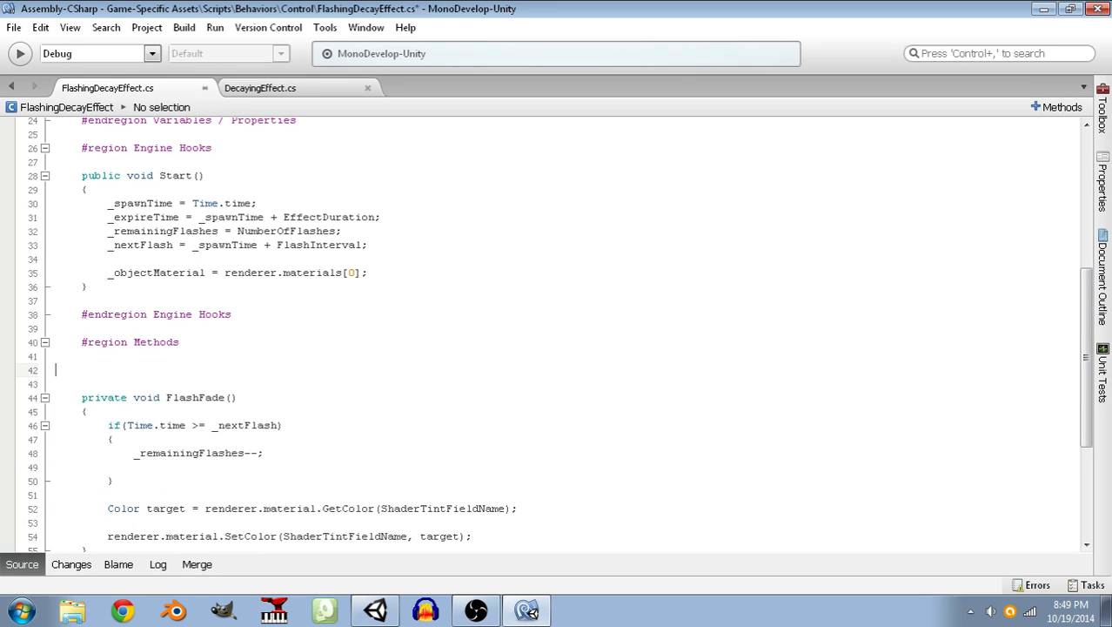
pyautogui.press('BackSpace')
# Add an empty public void Update() method below Start() in the Engine Hooks region.
pyautogui.press('Up')
pyautogui.press('Up')
pyautogui.press('Up')
pyautogui.press('Up')
pyautogui.press('Return')
pyautogui.press('Return')
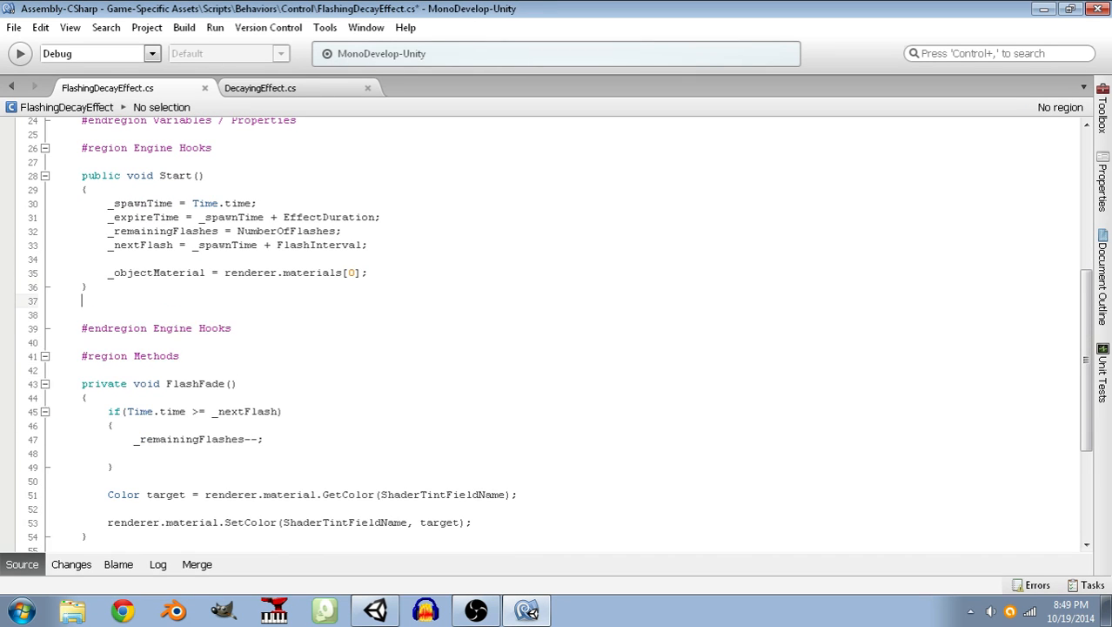
pyautogui.write('public void Update()')
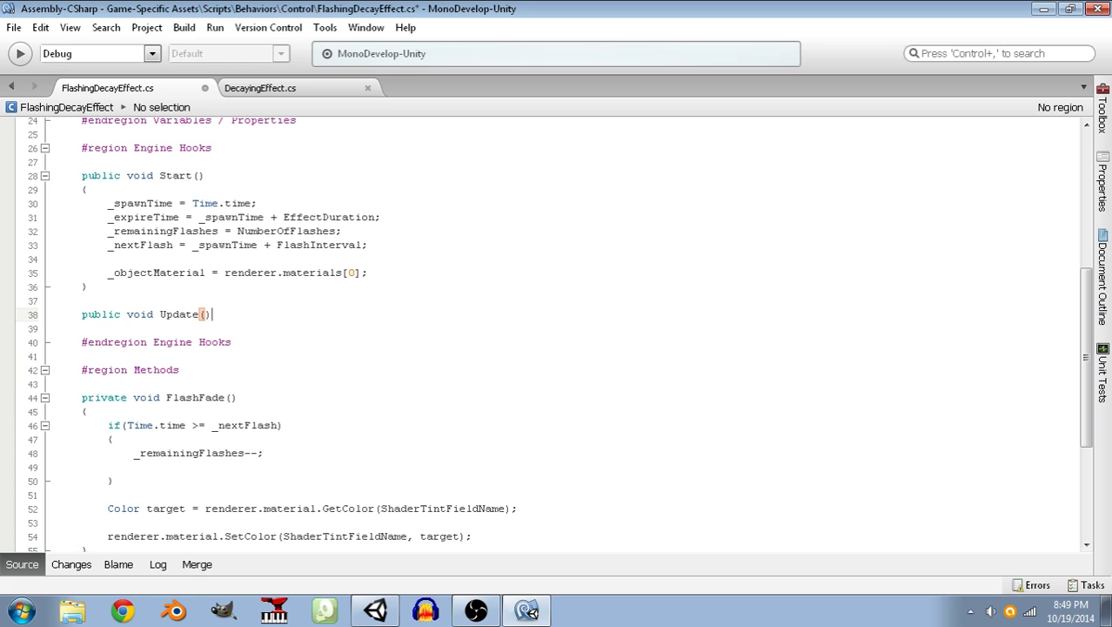
pyautogui.press('Return')
pyautogui.write('{')
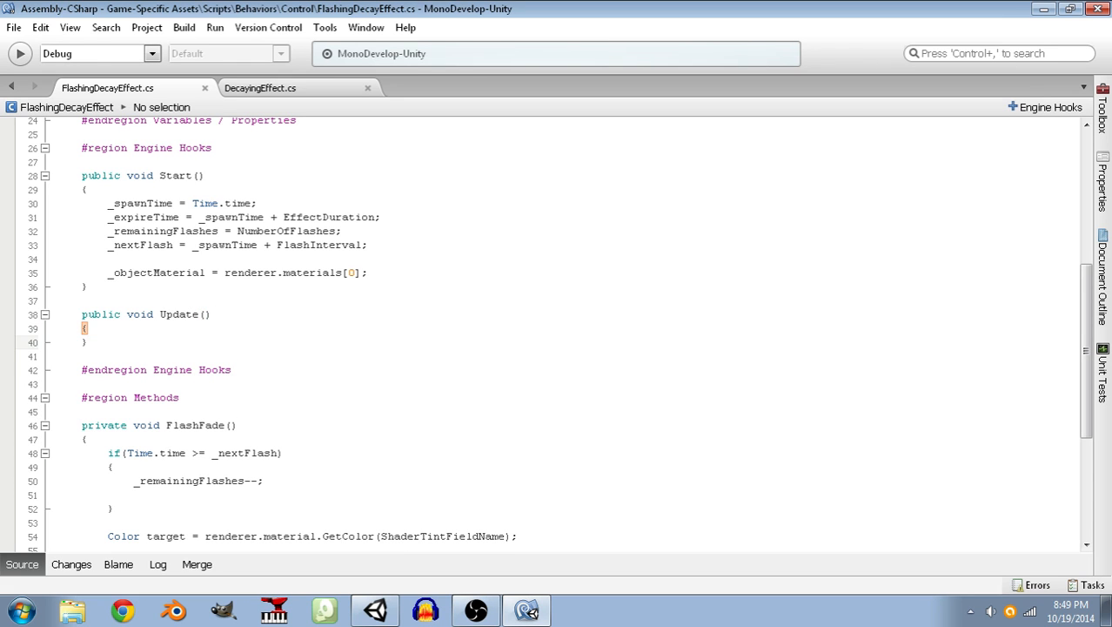
# Copy the CheckExpiration(); call from Update() in DecayingEffect.cs into Update() in FlashingDecayEffect.cs.
pyautogui.click(262, 88)
pyautogui.scroll(-5, 228, 366)
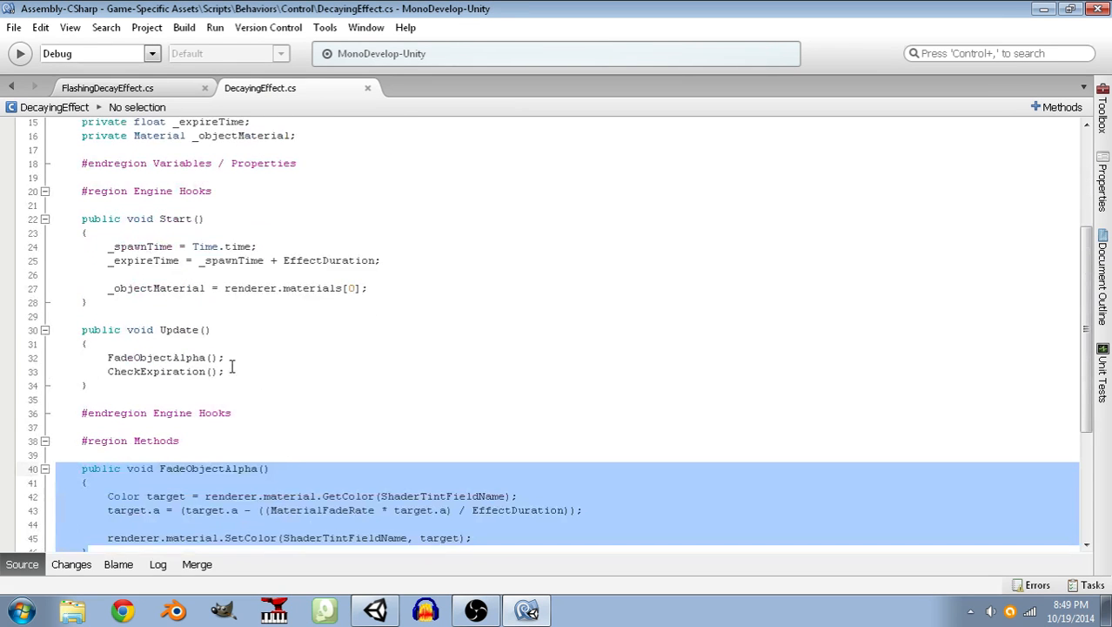
pyautogui.click(231, 372)
pyautogui.moveTo(230, 373); pyautogui.dragTo(17, 373)
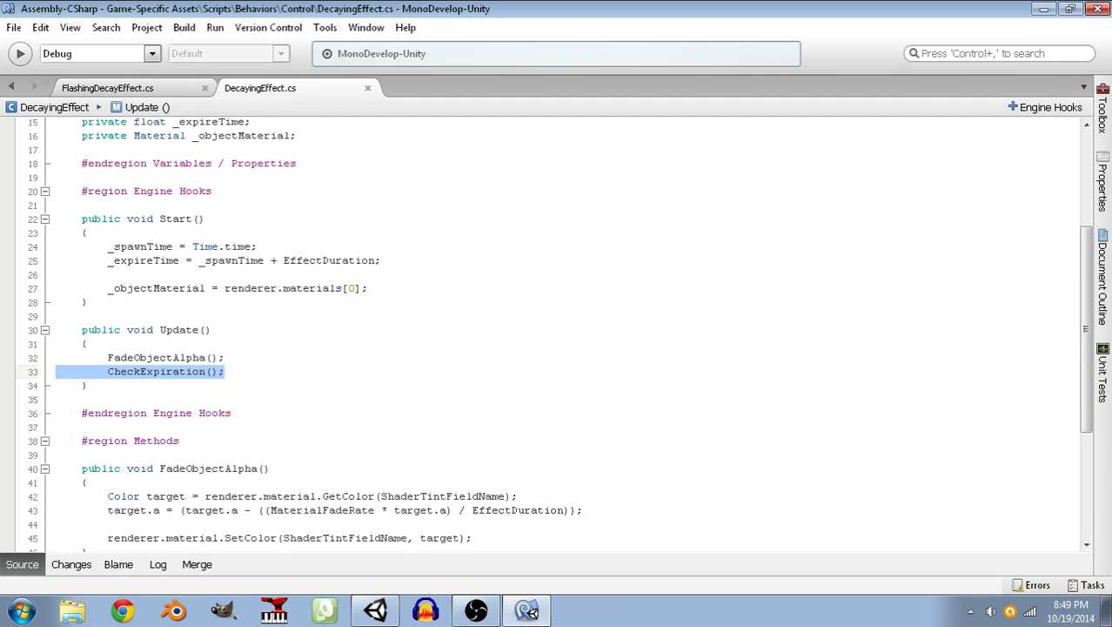
pyautogui.click(145, 87)
pyautogui.press('Tab')
pyautogui.hotkey('ctrl', 'v')
# Add a FlashFade(); call above CheckExpiration(); in the Update() method.
pyautogui.press('Home')
pyautogui.press('Return')
pyautogui.press('Up')
pyautogui.write('Flash')
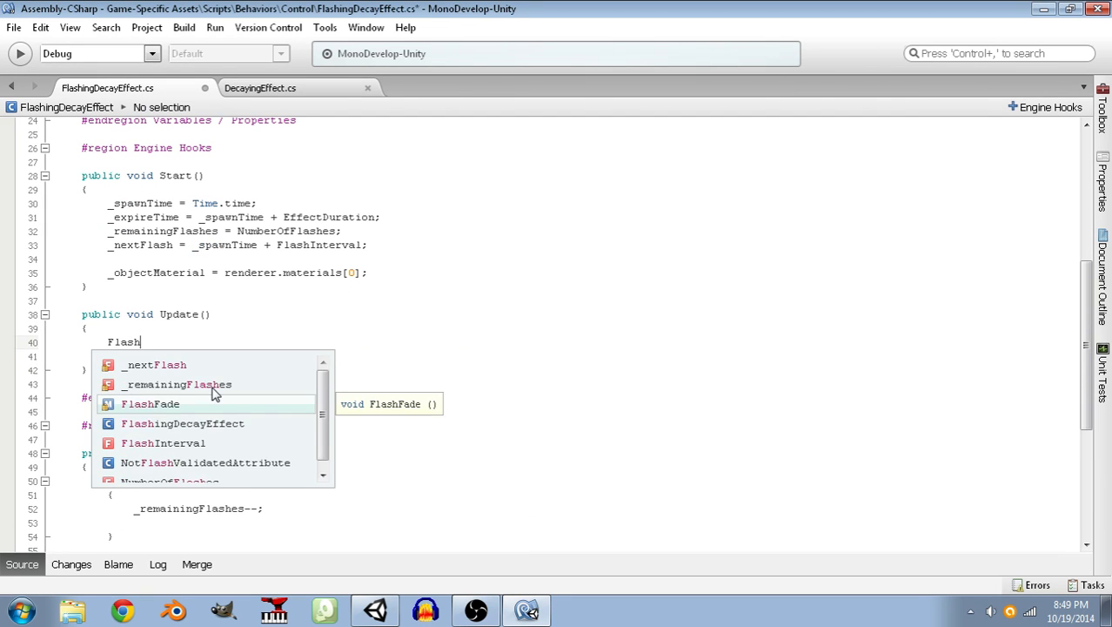
pyautogui.write('Fade();')
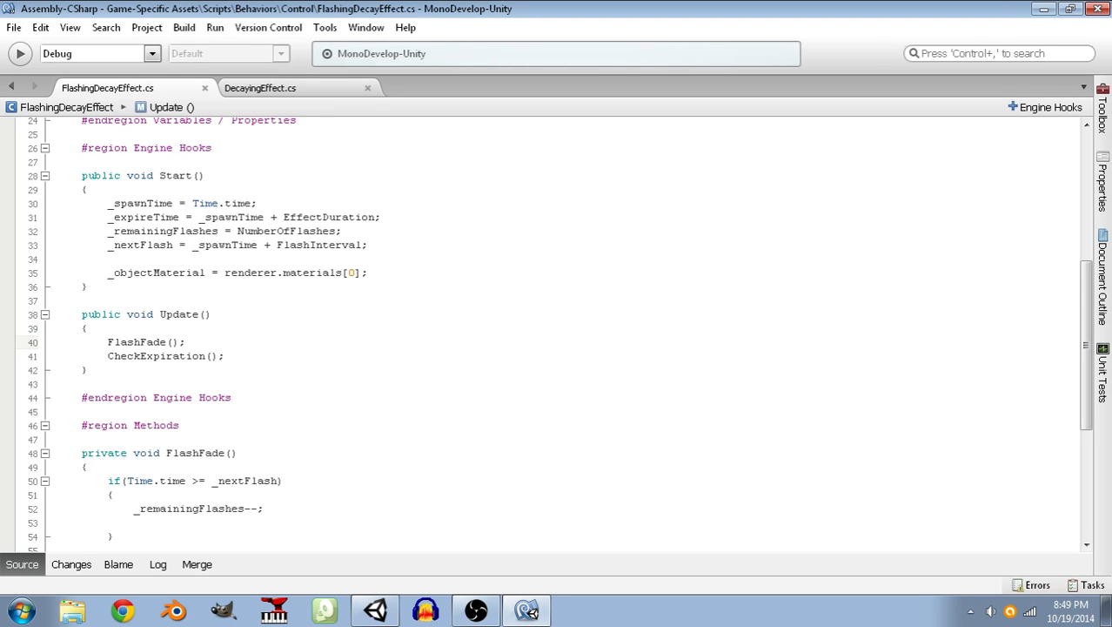
pyautogui.scroll(-3, 214, 386)
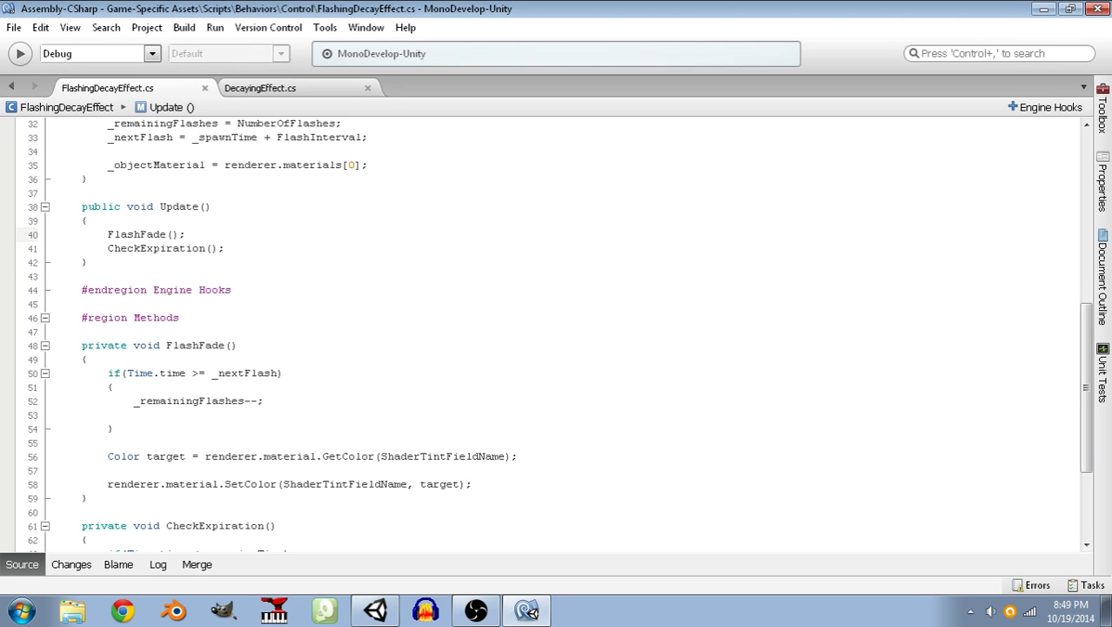
# Copy the target.a fade line from FadeObjectAlpha() in DecayingEffect.cs to below the Color target declaration in FlashFade() in FlashingDecayEffect.cs.
pyautogui.click(532, 455)
pyautogui.scroll(-1, 533, 454)
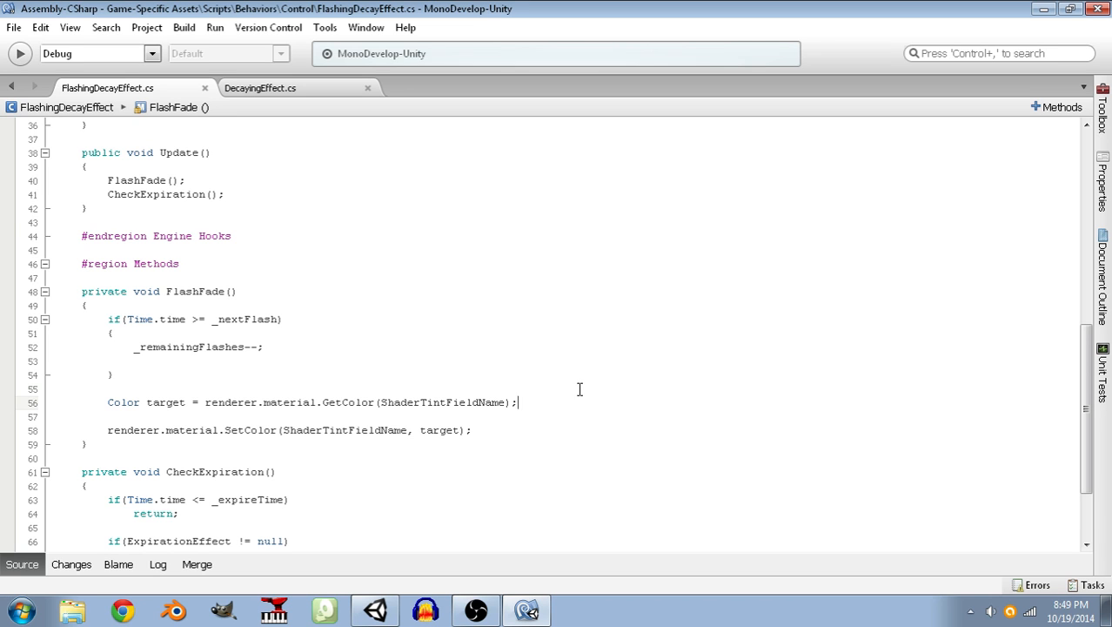
pyautogui.click(299, 94)
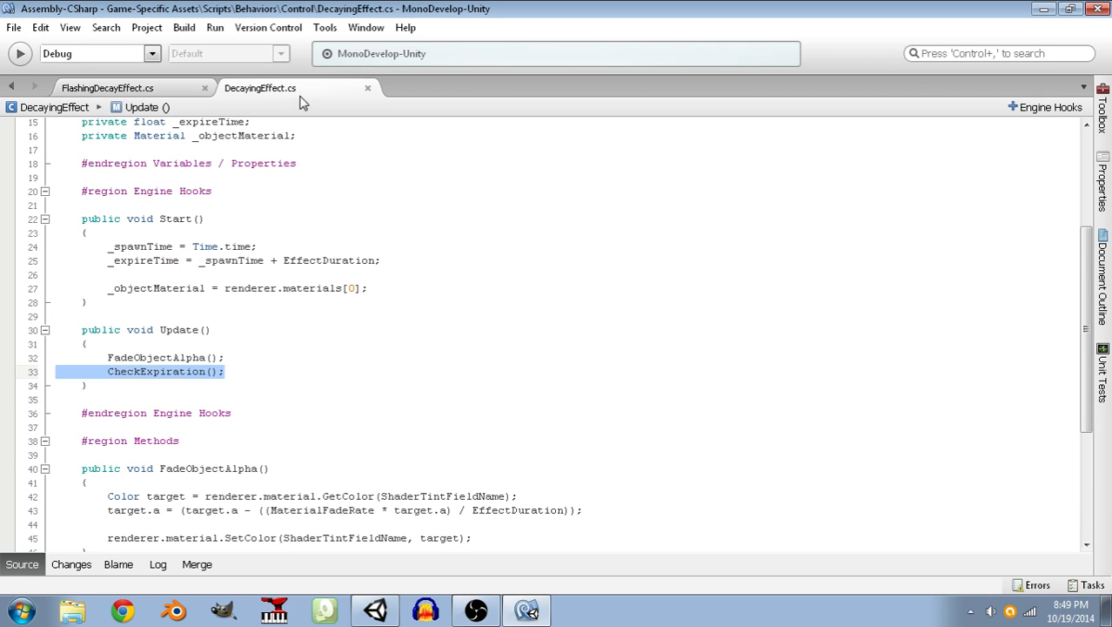
pyautogui.scroll(-4, 303, 187)
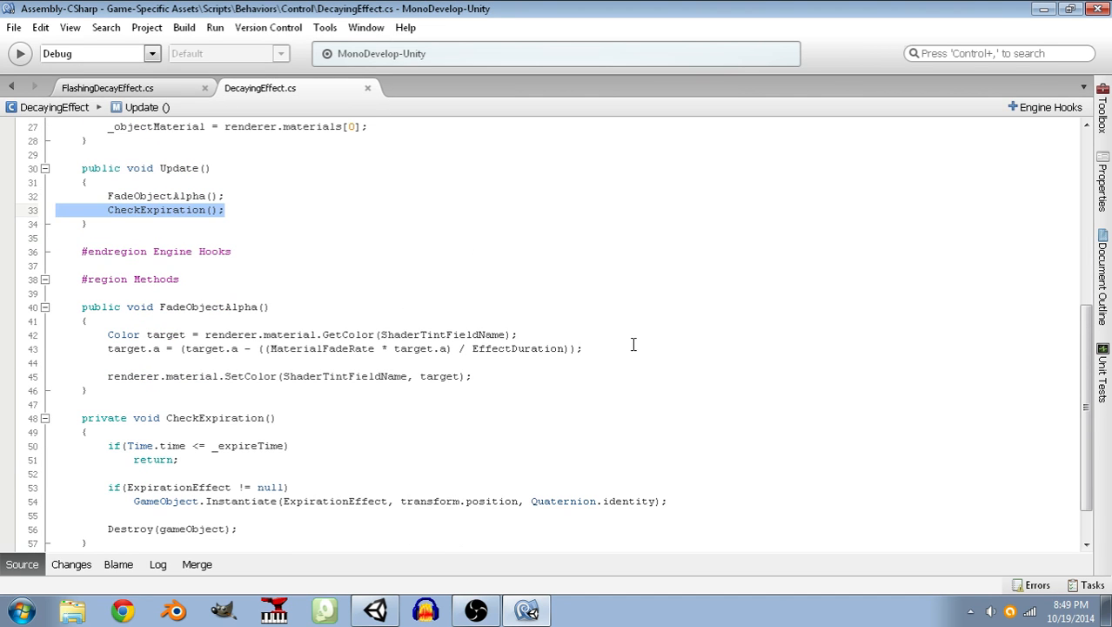
pyautogui.moveTo(633, 349); pyautogui.dragTo(106, 349)
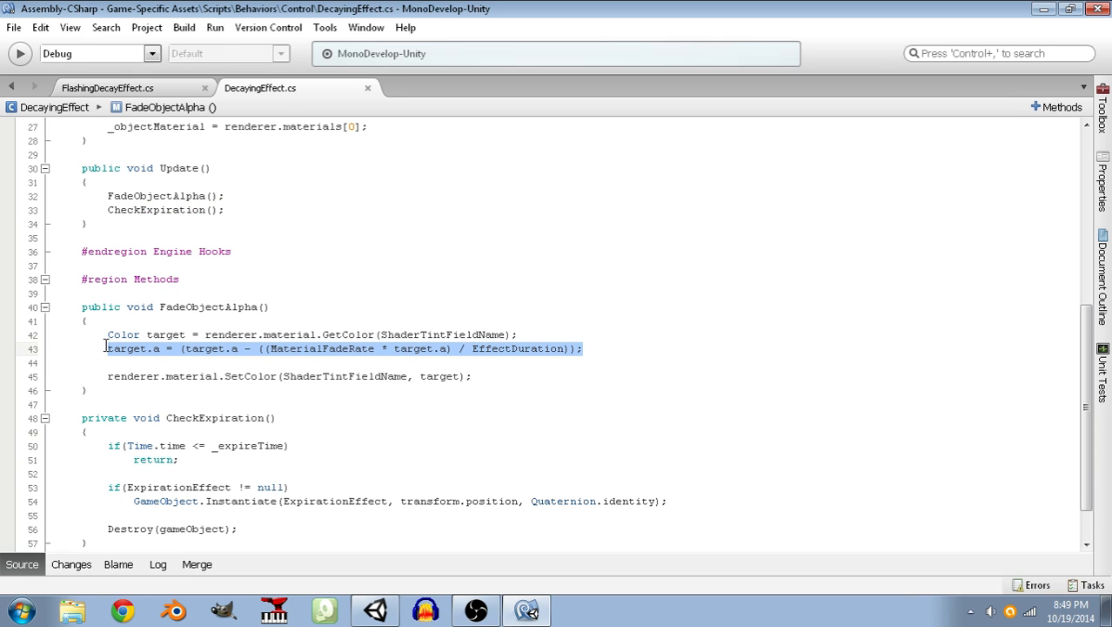
pyautogui.click(96, 91)
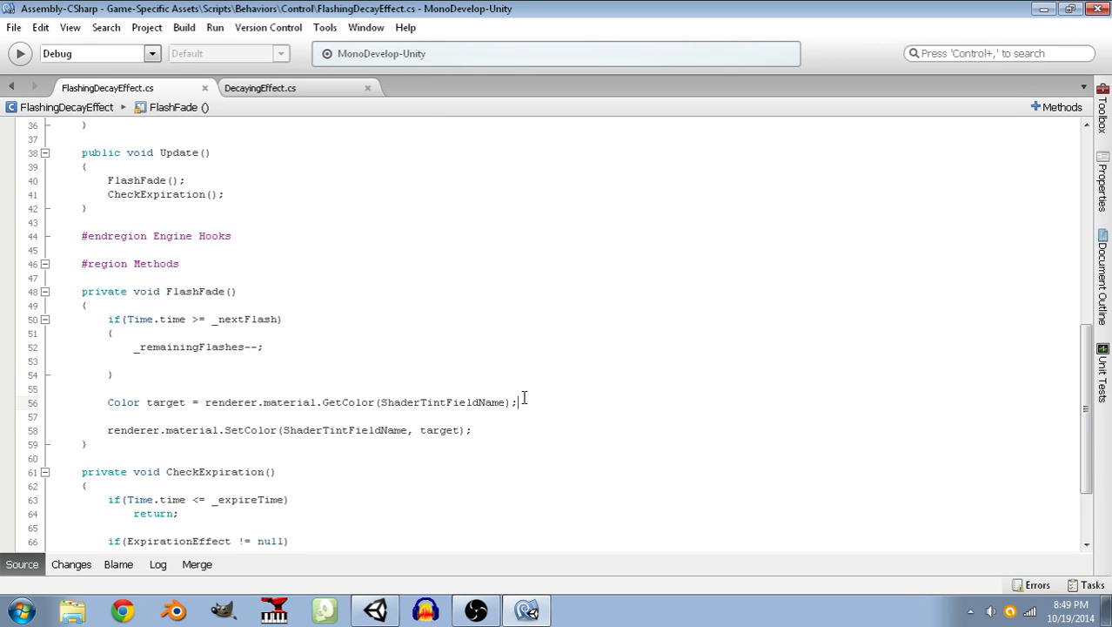
pyautogui.press('Return')
pyautogui.hotkey('ctrl', 'v')
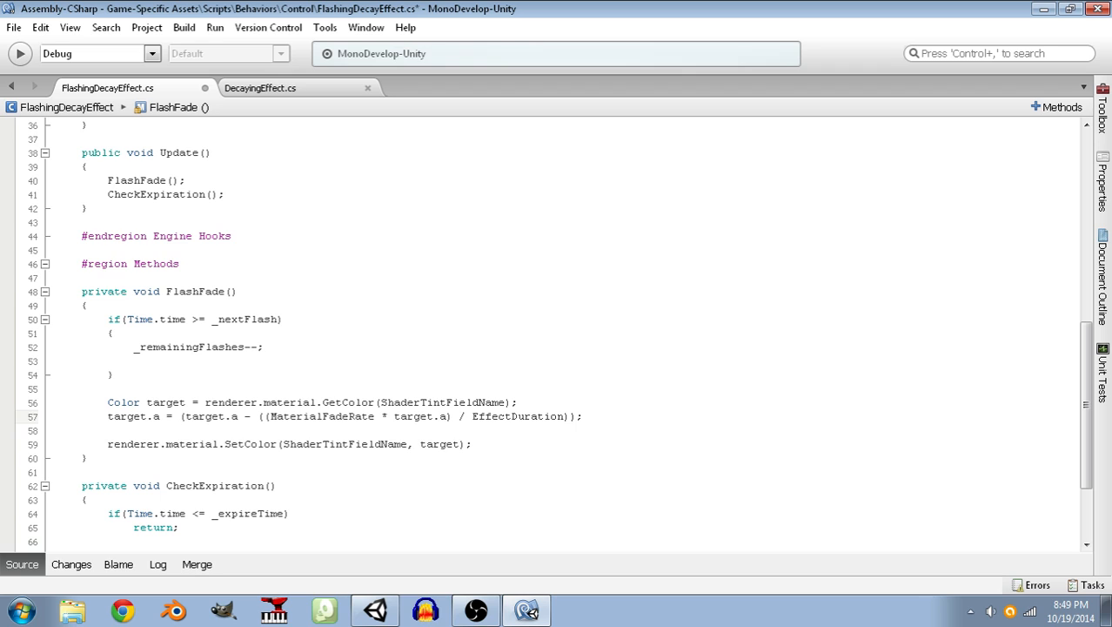
# Move the Color target declaration to the top of FlashFade(), above the if statement, with a blank line between them.
pyautogui.moveTo(524, 402); pyautogui.dragTo(103, 406)
pyautogui.hotkey('ctrl', 'x')
pyautogui.click(136, 306)
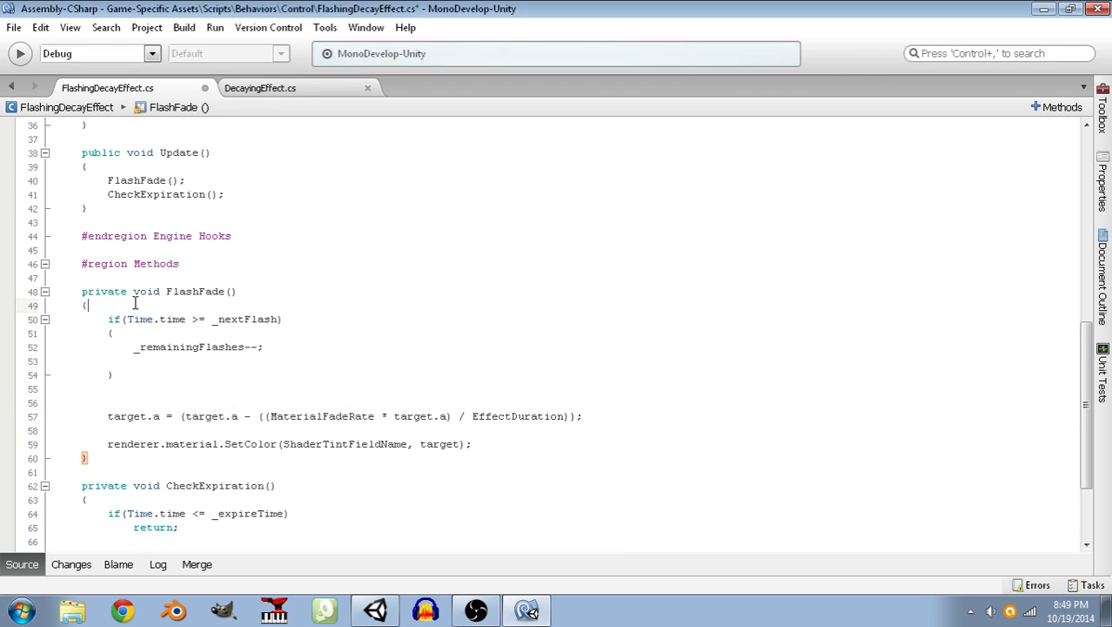
pyautogui.press('Return')
pyautogui.press('Return')
pyautogui.press('Up')
pyautogui.hotkey('ctrl', 'v')
# Add target.a = 1.0f; below _remainingFlashes--; inside the if block of FlashFade().
pyautogui.press('Down')
pyautogui.press('Down')
pyautogui.press('Down')
pyautogui.press('Down')
pyautogui.press('Down')
pyautogui.press('Down')
pyautogui.press('Up')
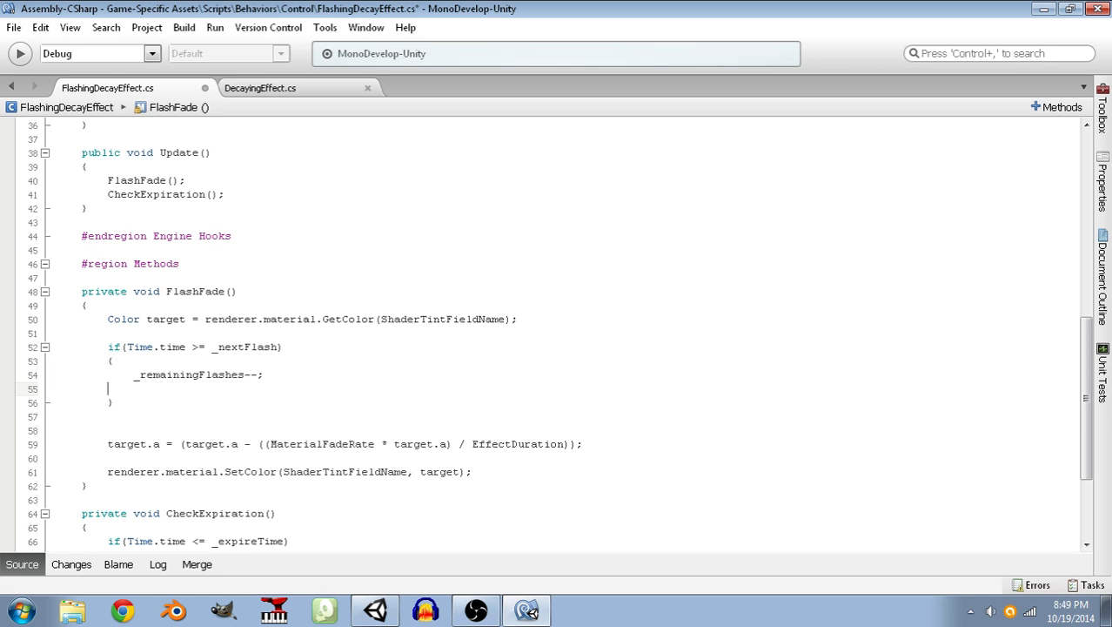
pyautogui.write('target.a = 10')
pyautogui.press('BackSpace')
pyautogui.write('.0f;')
# Enclose the target.a fade line in an indented else block directly after the if block, and save the script.
pyautogui.press('Down')
pyautogui.press('Down')
pyautogui.write('else')
pyautogui.press('Down')
pyautogui.press('BackSpace')
pyautogui.write('{')
pyautogui.press('Down')
pyautogui.press('Home')
pyautogui.press('Tab')
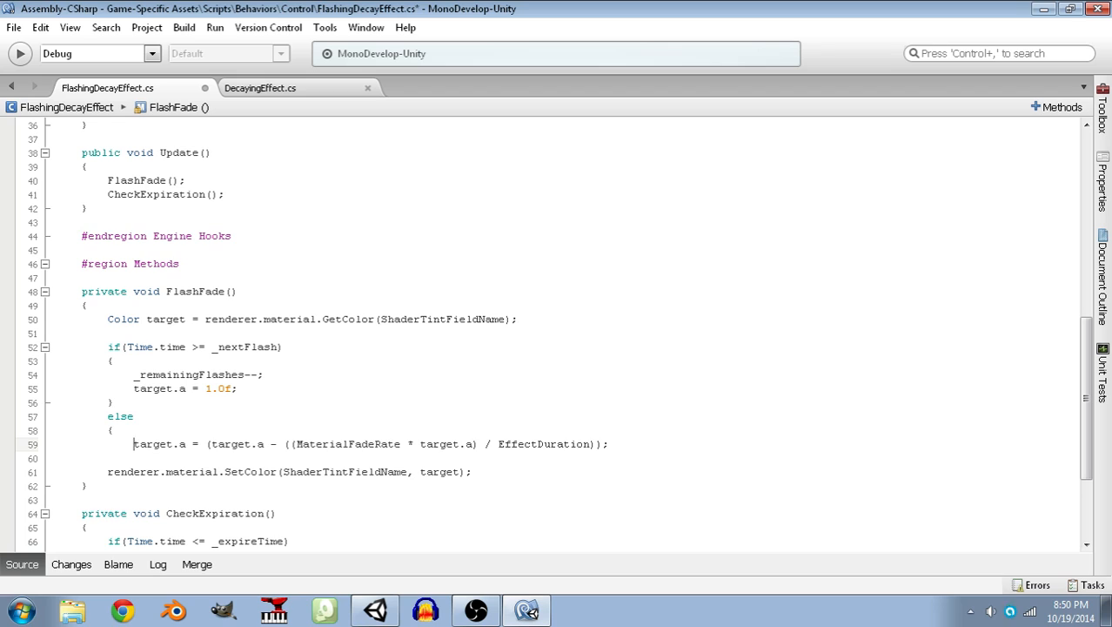
pyautogui.press('End')
pyautogui.press('Return')
pyautogui.press('BackSpace')
pyautogui.write('}')
pyautogui.press('Up')
pyautogui.press('End')
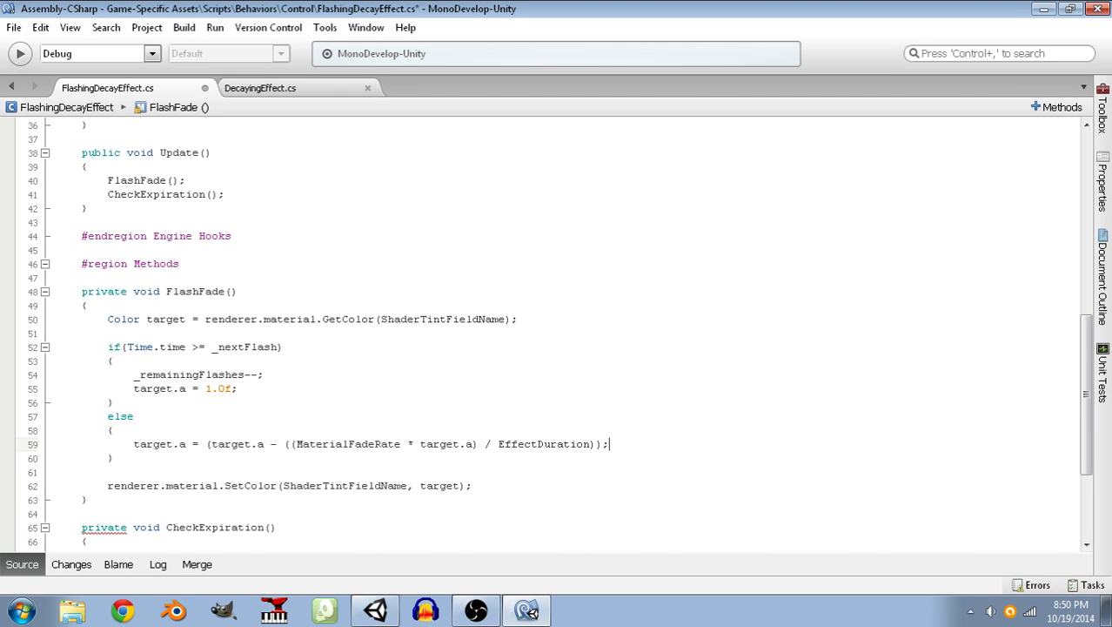
pyautogui.hotkey('ctrl', 's')
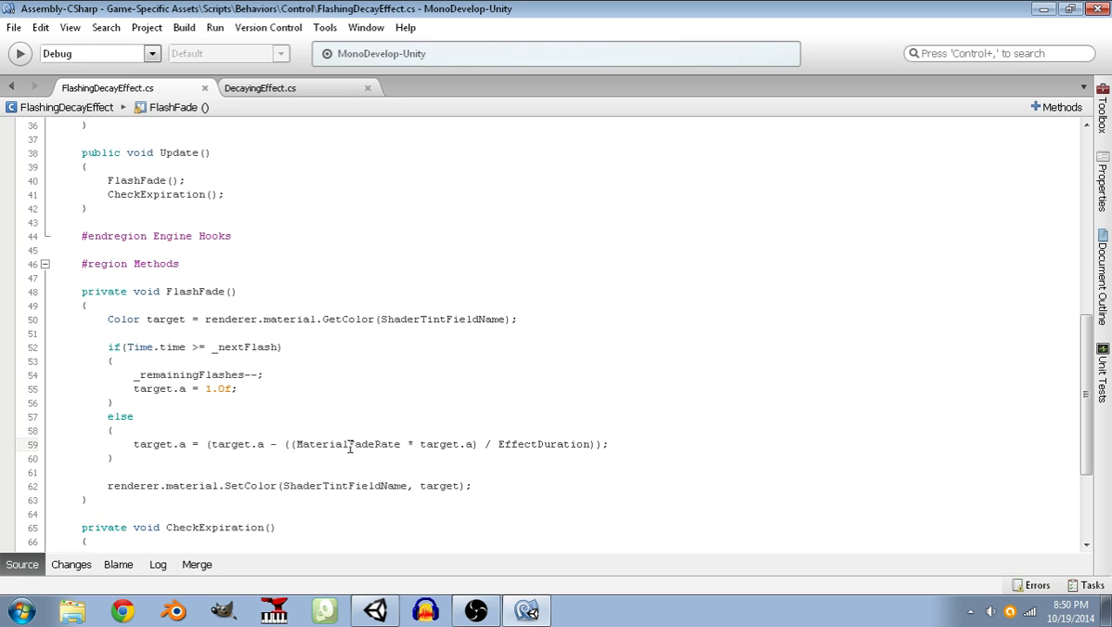
# Shorten MaterialFadeRate to FadeRate in the else block's fade calculation.
pyautogui.moveTo(350, 446); pyautogui.dragTo(298, 447)
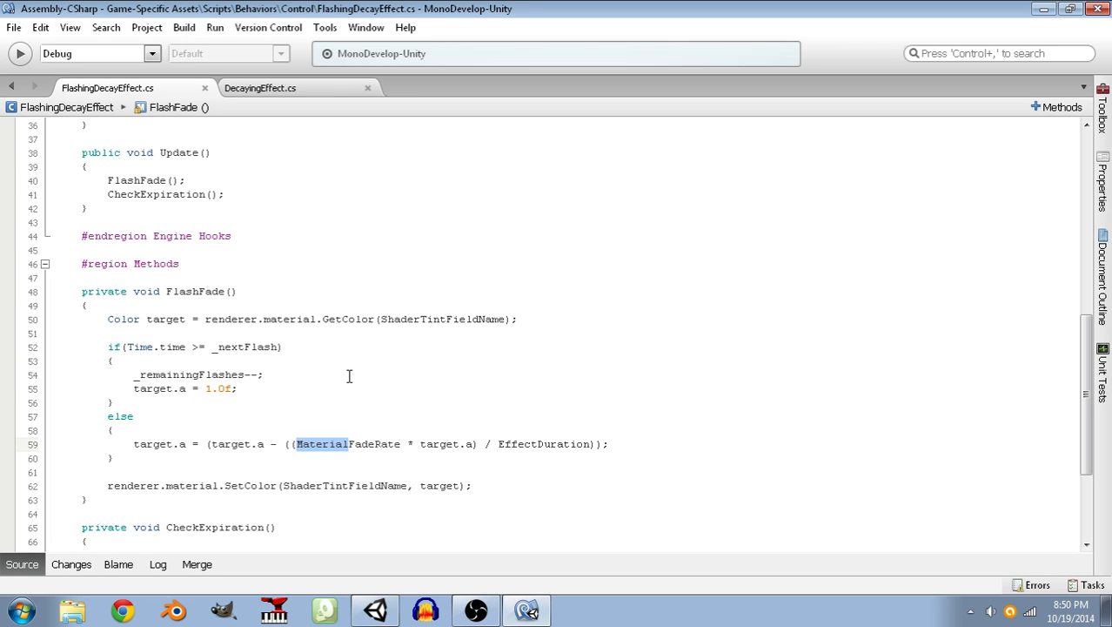
pyautogui.press('BackSpace')
pyautogui.click(115, 402)
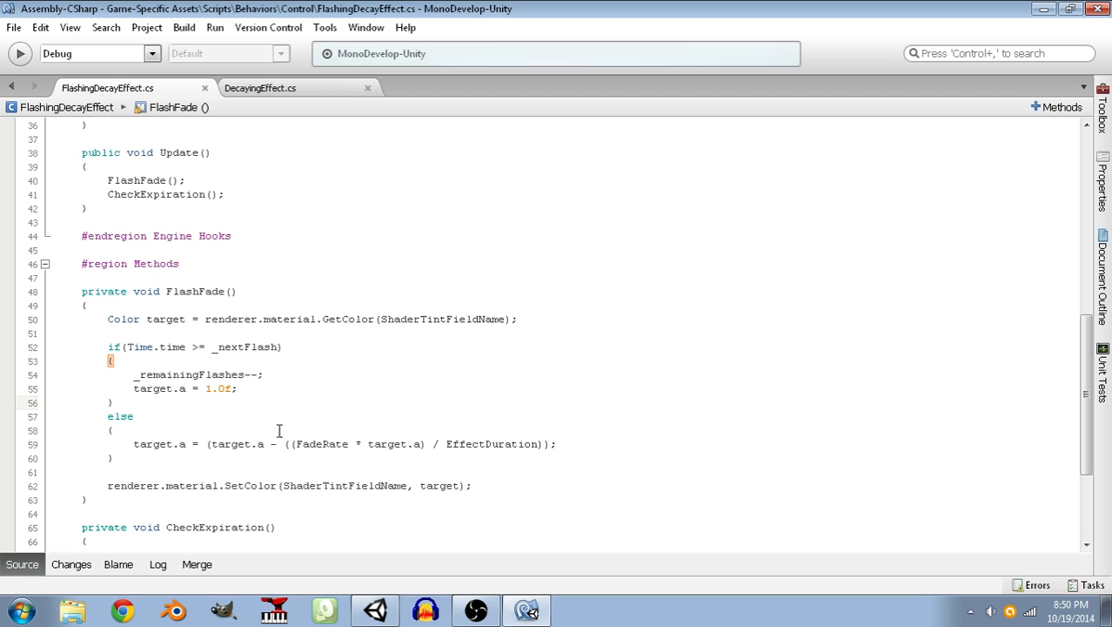
# Replace 1.0f with InitialAlpha in the if block's target.a assignment and save the script.
pyautogui.scroll(-1, 336, 369)
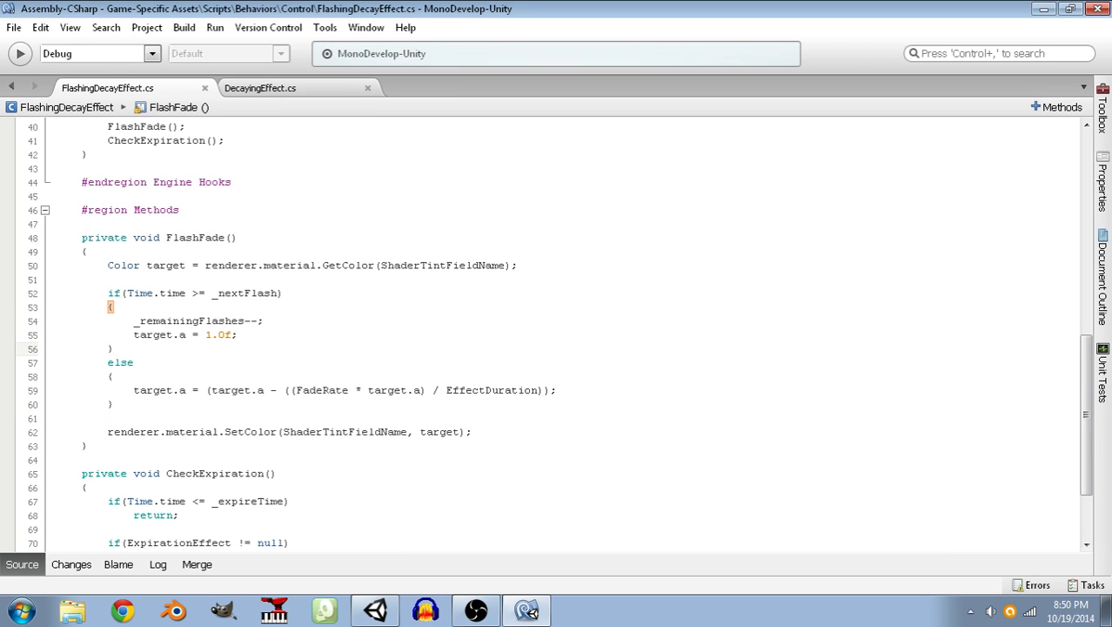
pyautogui.moveTo(233, 336); pyautogui.dragTo(205, 336)
pyautogui.write('InitialSt')
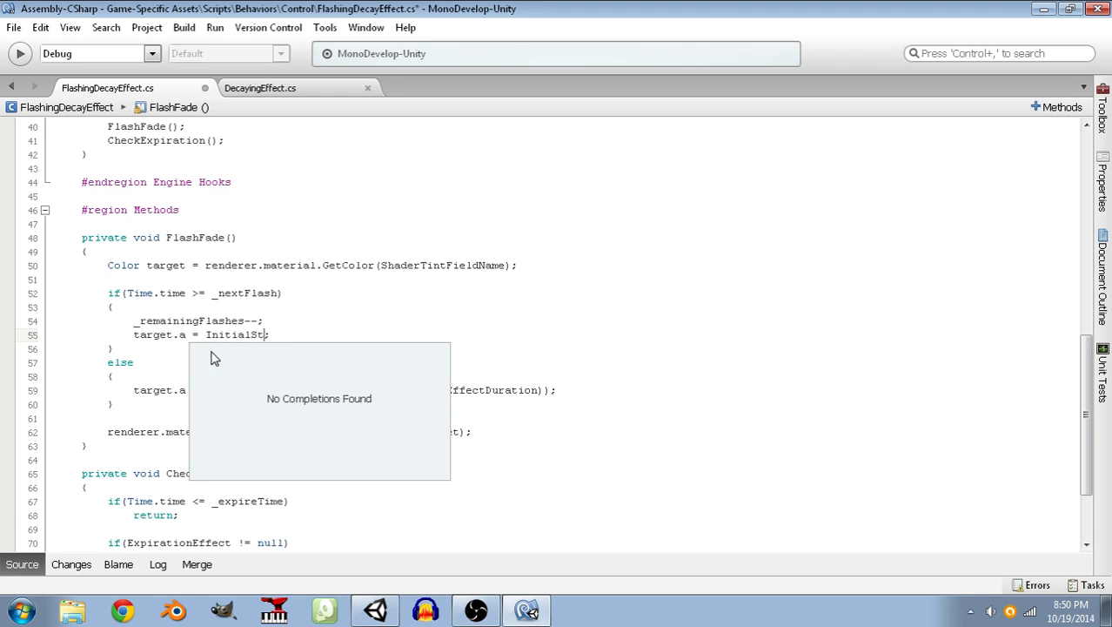
pyautogui.press('BackSpace')
pyautogui.press('BackSpace')
pyautogui.write('Alpha')
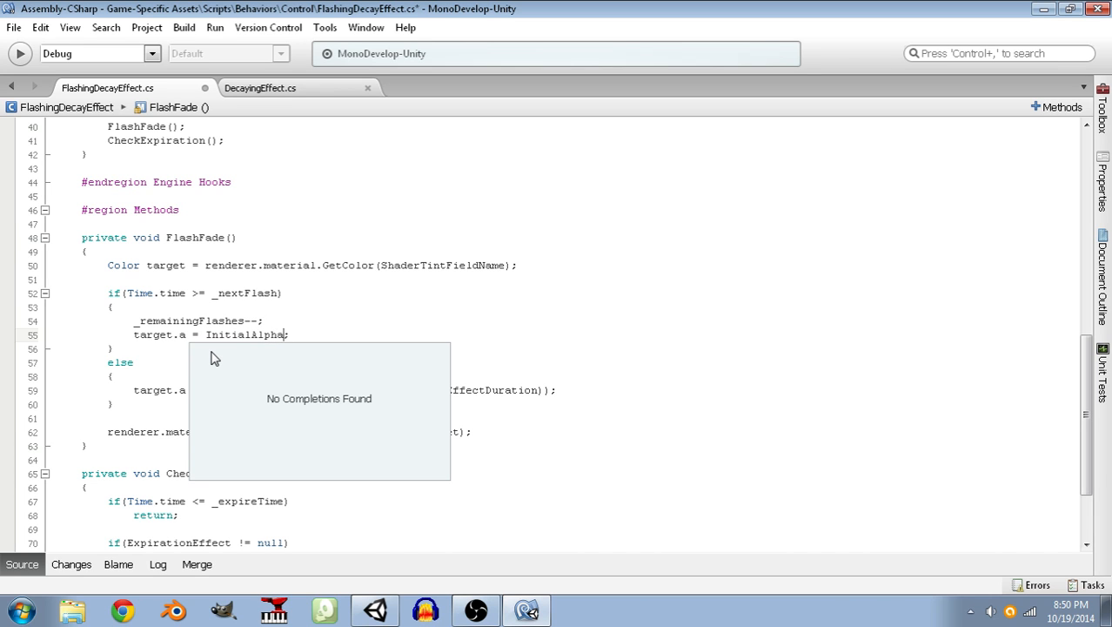
pyautogui.click(305, 336)
pyautogui.hotkey('ctrl', 's')
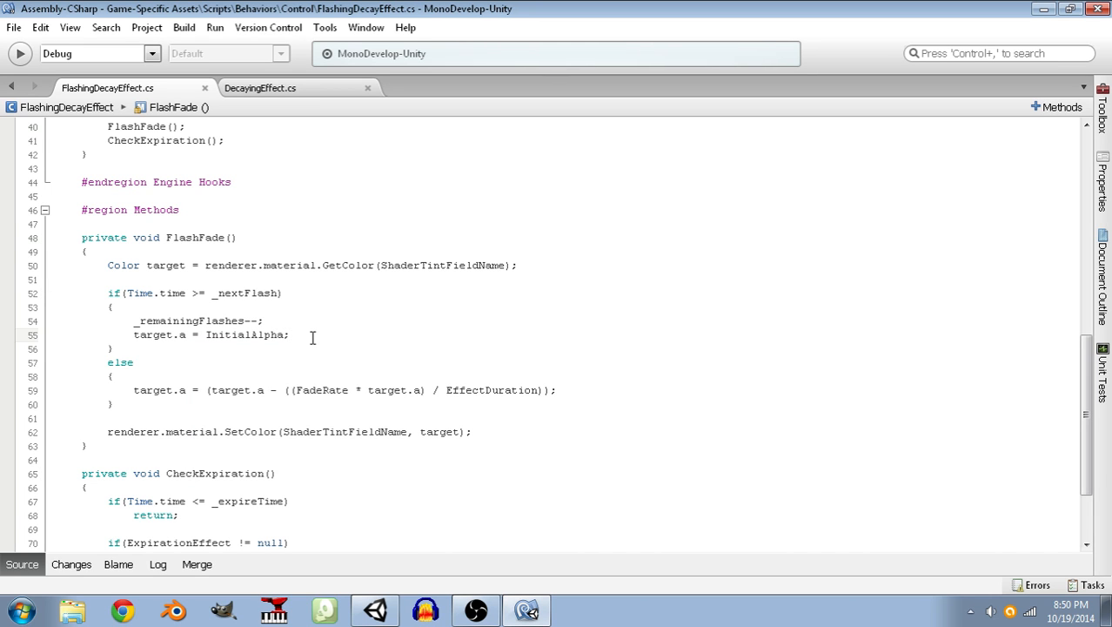
# Declare public float InitialAlpha = 1.0f; below FlashInterval in the Variables / Properties region.
pyautogui.scroll(9, 312, 338)
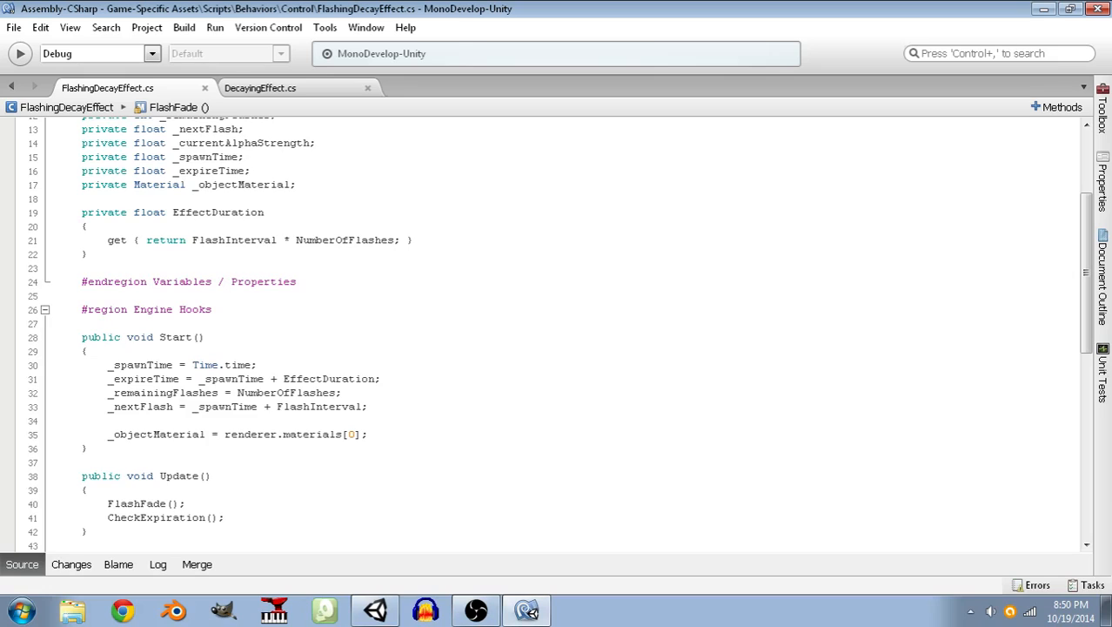
pyautogui.scroll(1, 305, 336)
pyautogui.scroll(1, 306, 223)
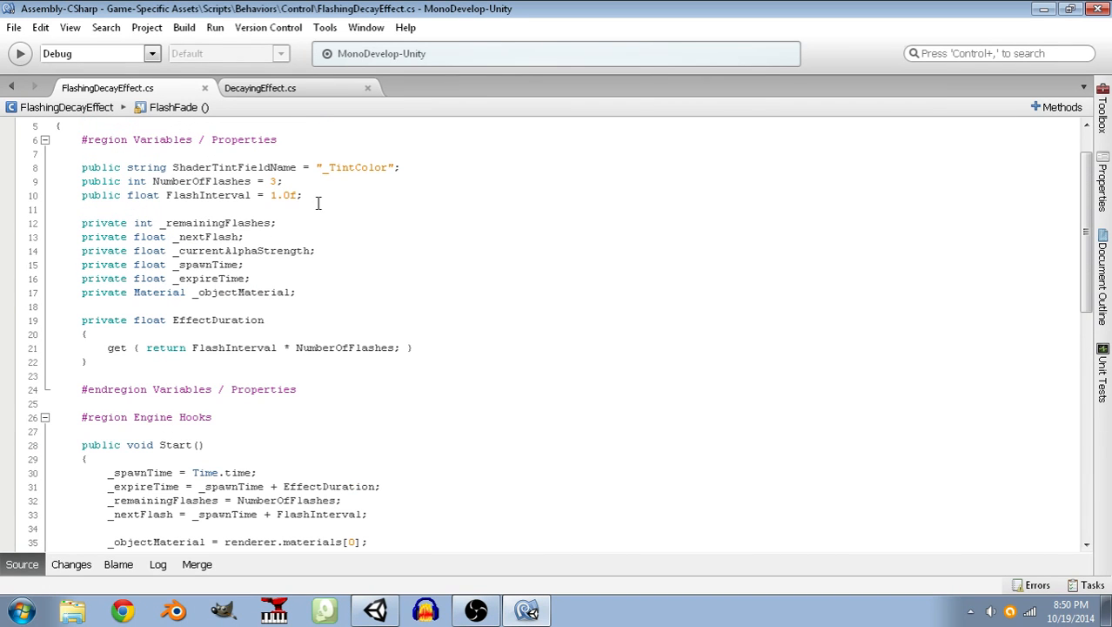
pyautogui.click(320, 197)
pyautogui.press('Return')
pyautogui.write('public ')
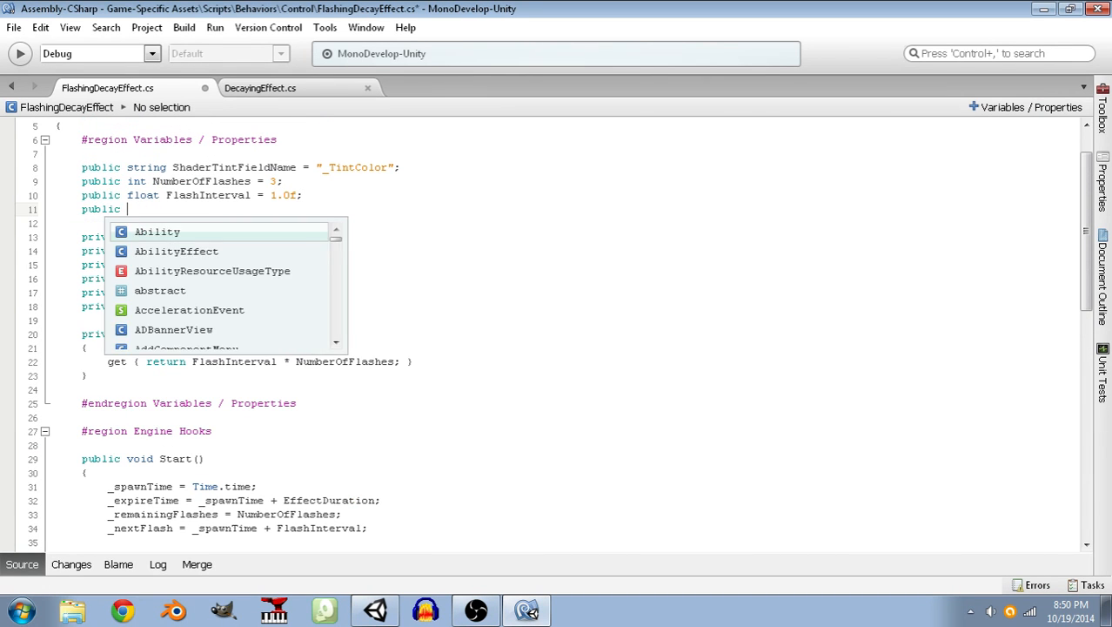
pyautogui.write('float Initi')
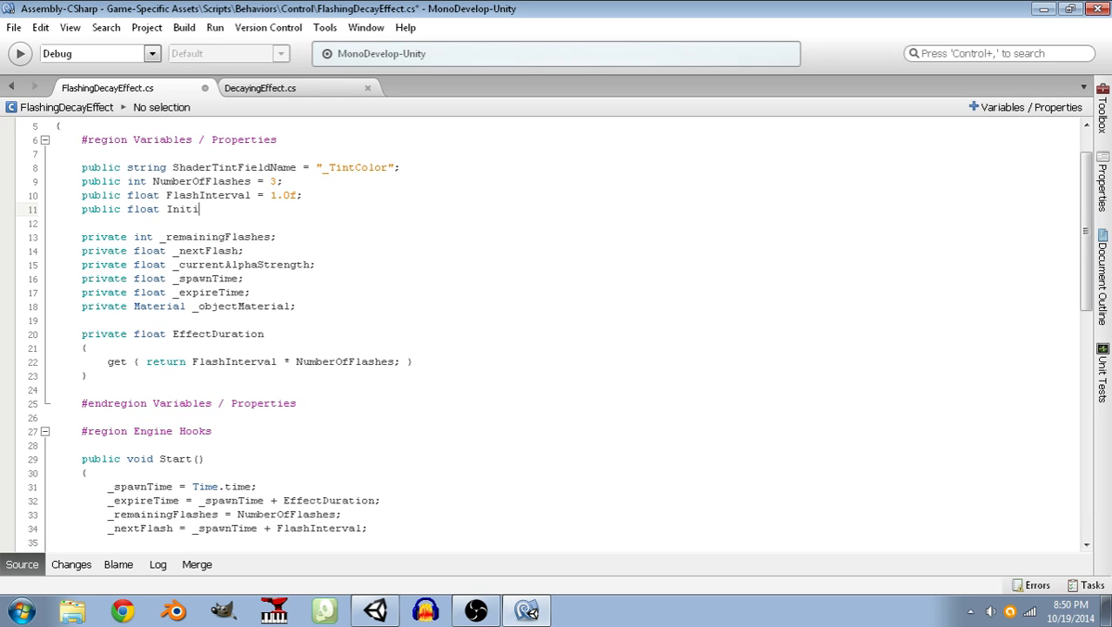
pyautogui.write('alAlpha = 1.0f;')
# Declare public float FadeRate = 0.25f; below InitialAlpha and save the script.
pyautogui.press('Return')
pyautogui.write('public')
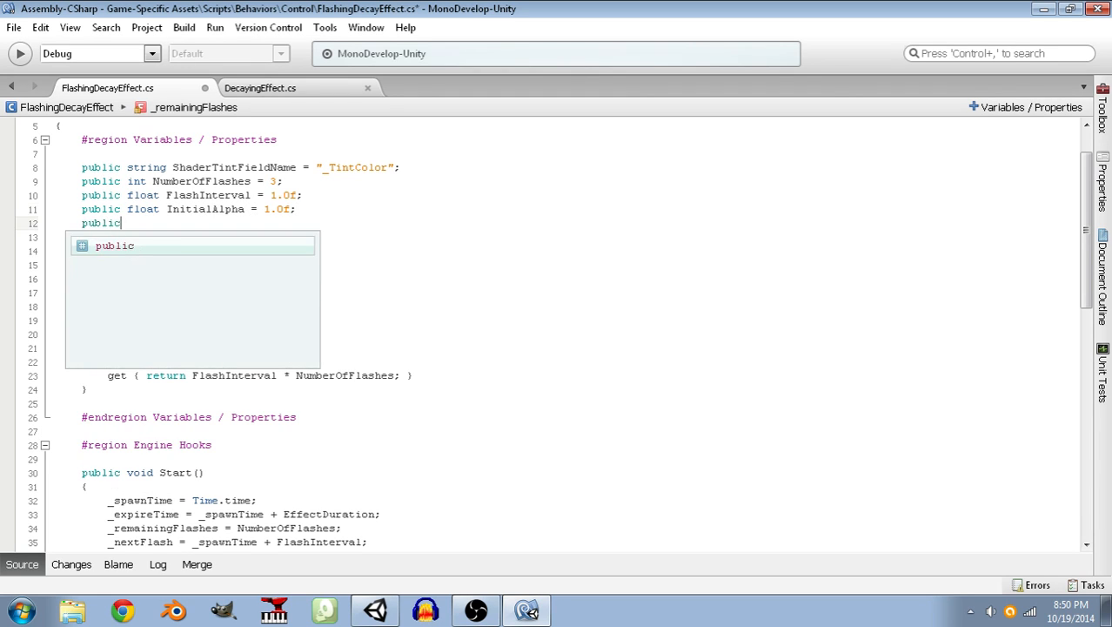
pyautogui.write(' float FadeRate = 0')
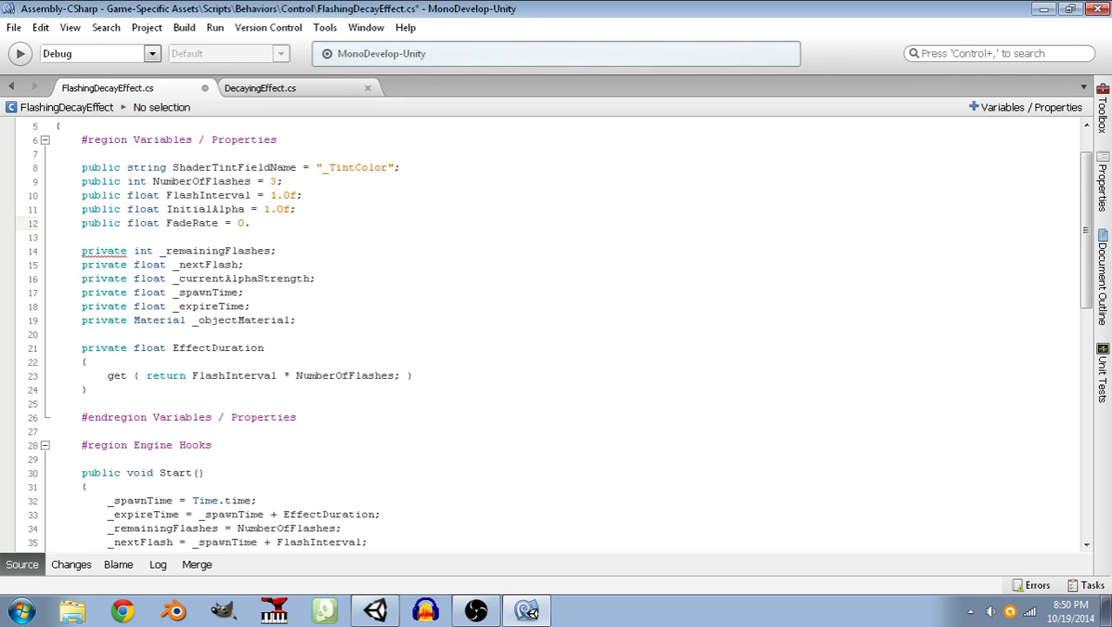
pyautogui.write('.25f;')
pyautogui.hotkey('ctrl', 's')
pyautogui.scroll(-12, 389, 239)
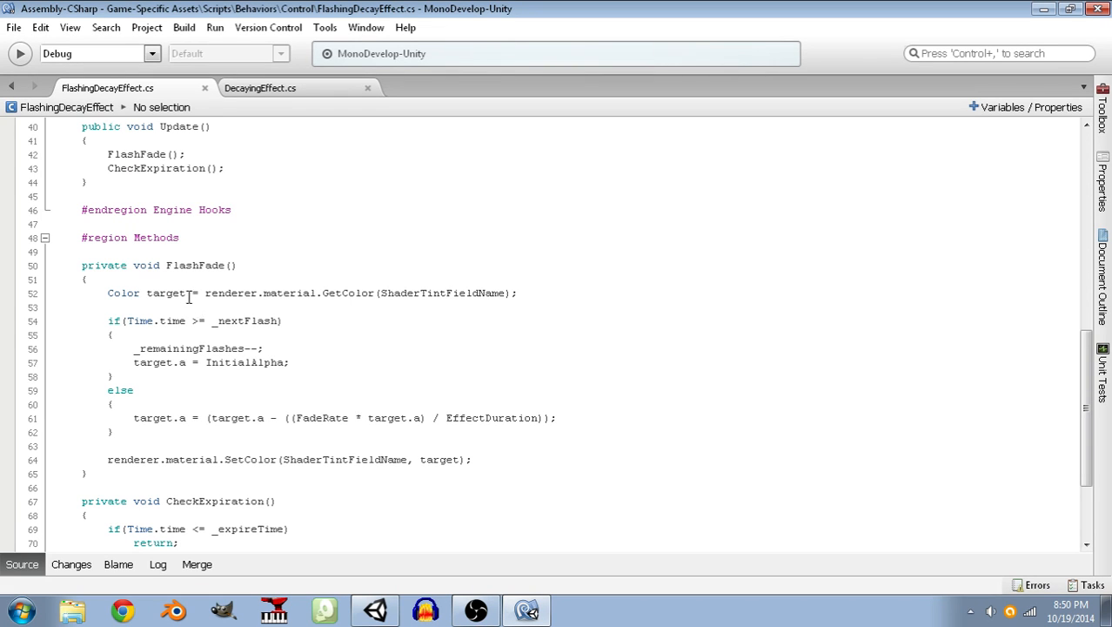
pyautogui.scroll(-3, 190, 296)
pyautogui.scroll(1, 184, 306)
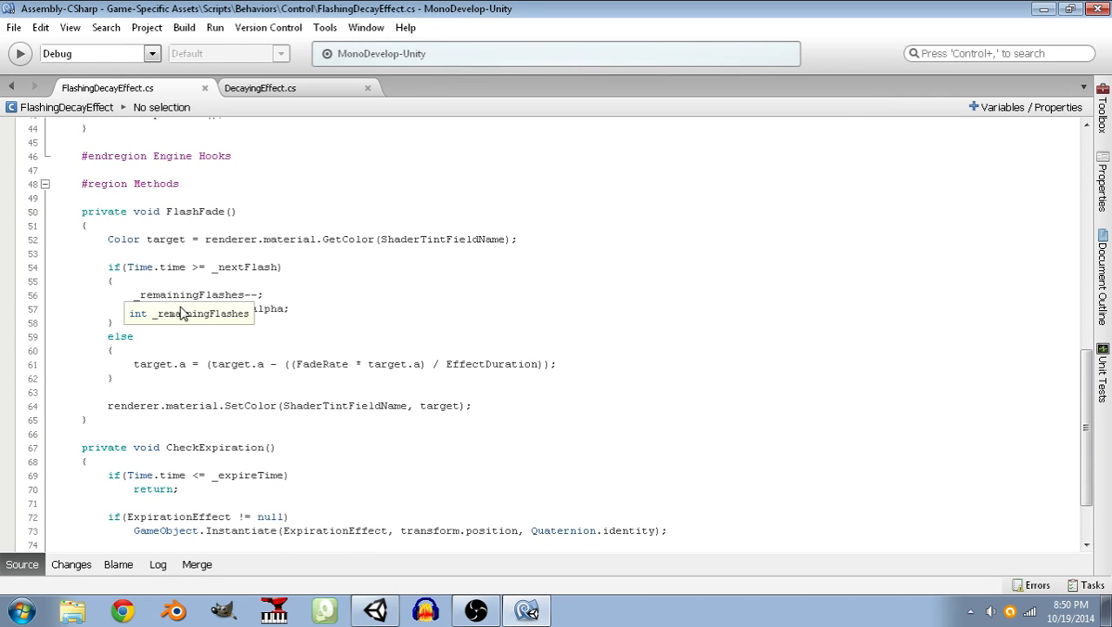
pyautogui.scroll(8, 207, 230)
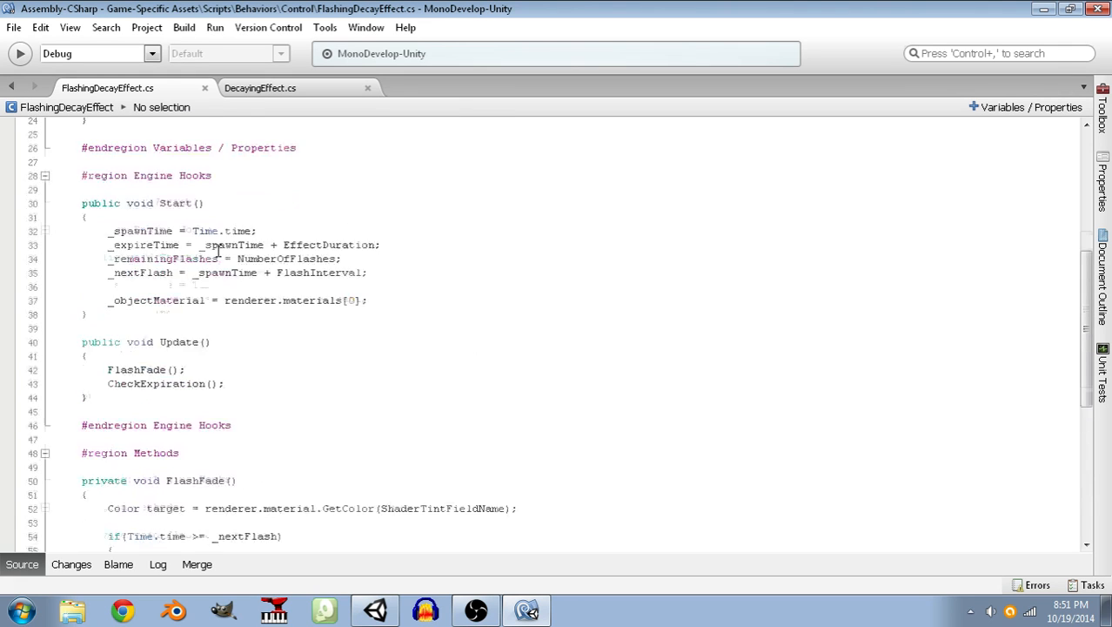
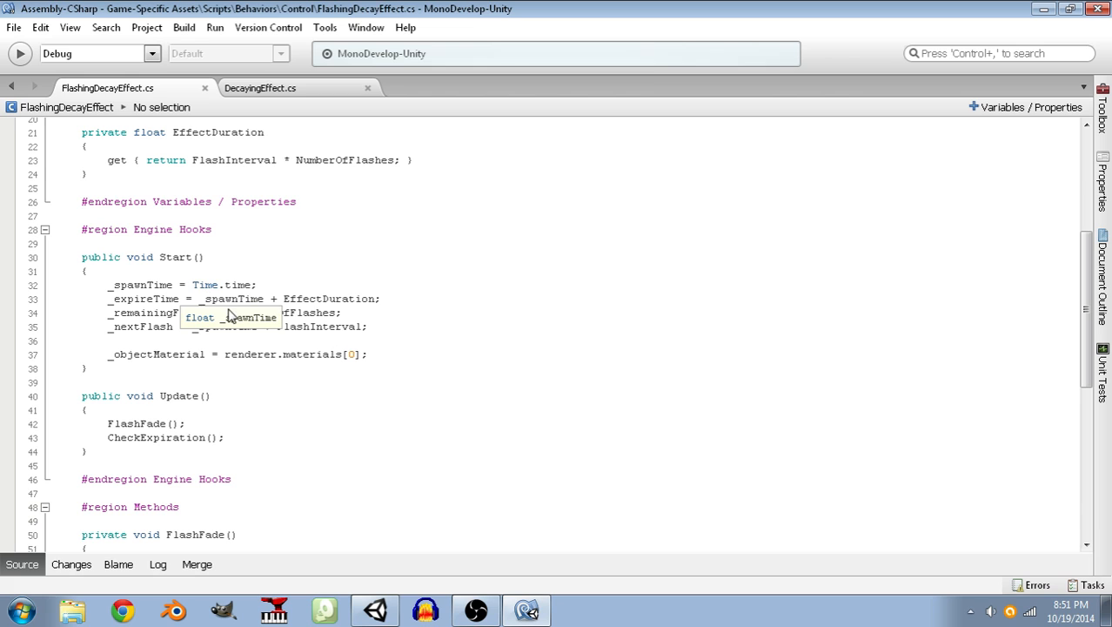
# Review the fade calculation and the InitialAlpha assignment in the FlashFade method.
pyautogui.scroll(-8, 330, 347)
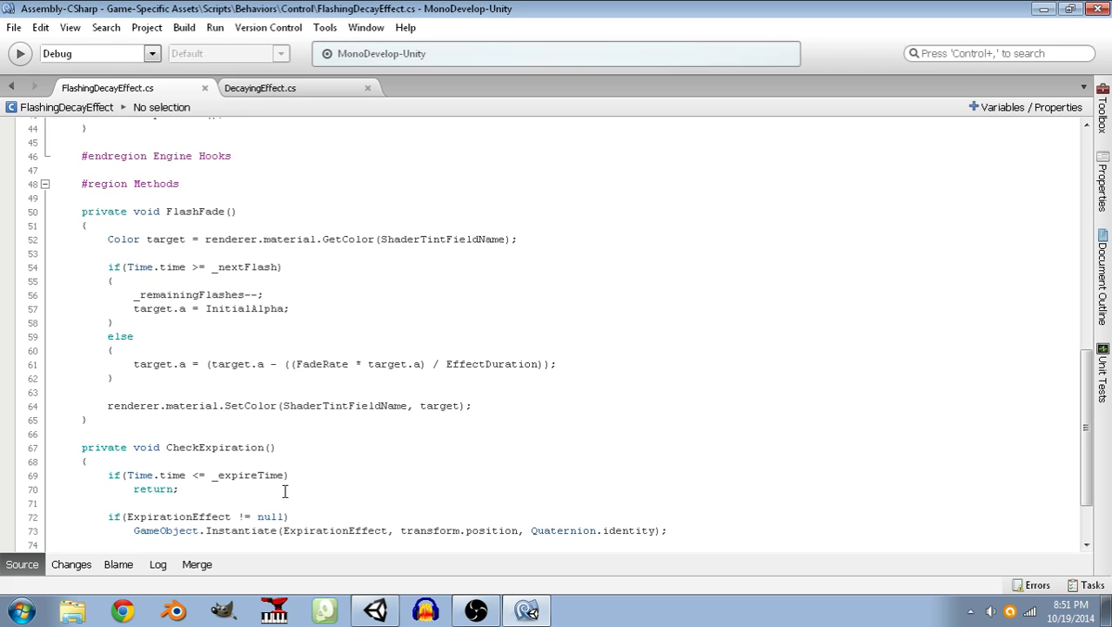
pyautogui.moveTo(206, 364); pyautogui.dragTo(426, 357)
pyautogui.moveTo(569, 355); pyautogui.dragTo(552, 366)
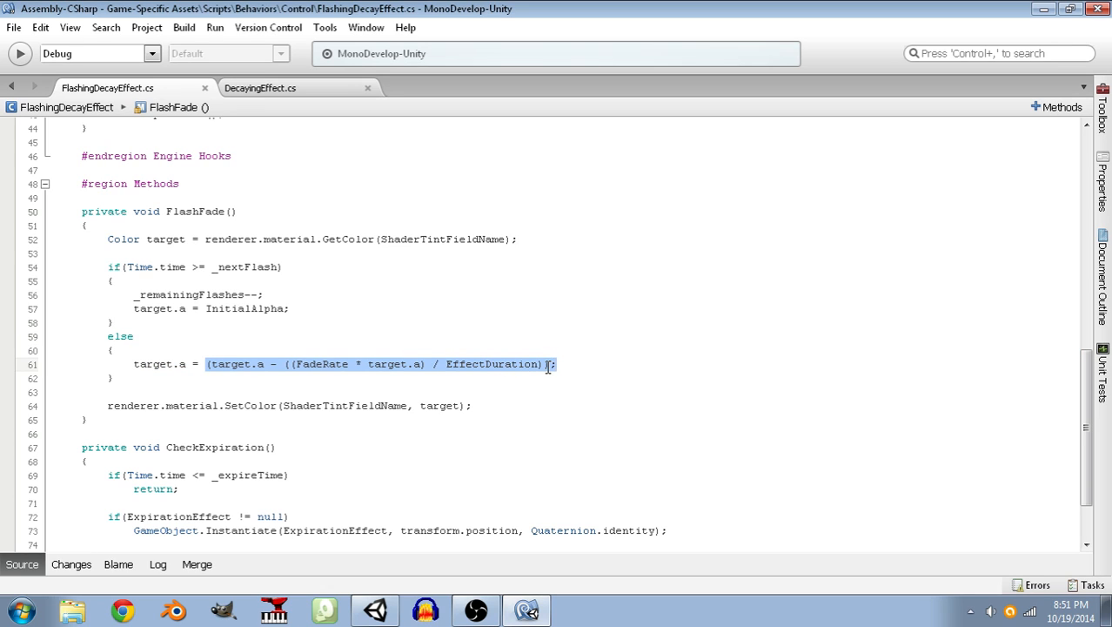
pyautogui.moveTo(294, 309); pyautogui.dragTo(135, 308)
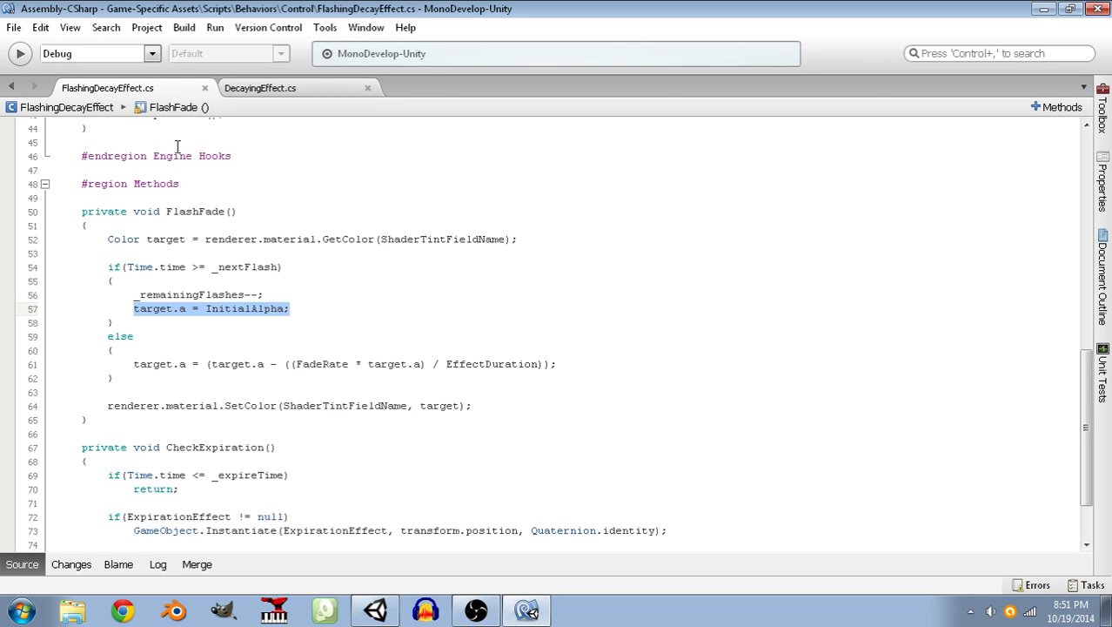
# Switch to Unity and open the code behind the console's ExpirationEffect compile error in FlashingDecayEffect.cs.
pyautogui.click(369, 612)
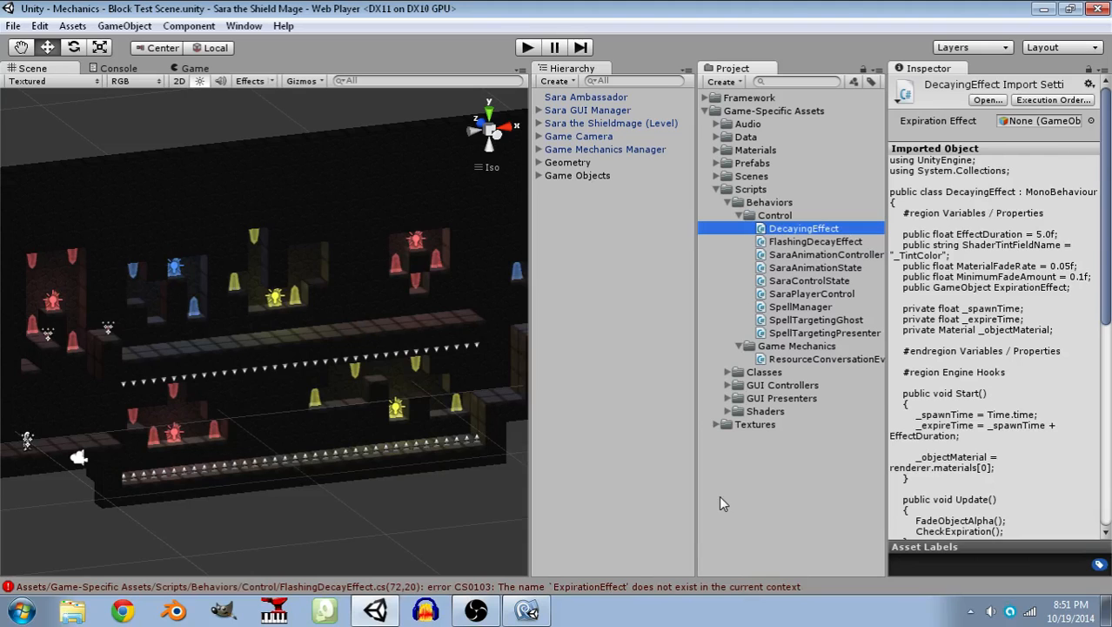
pyautogui.click(646, 588)
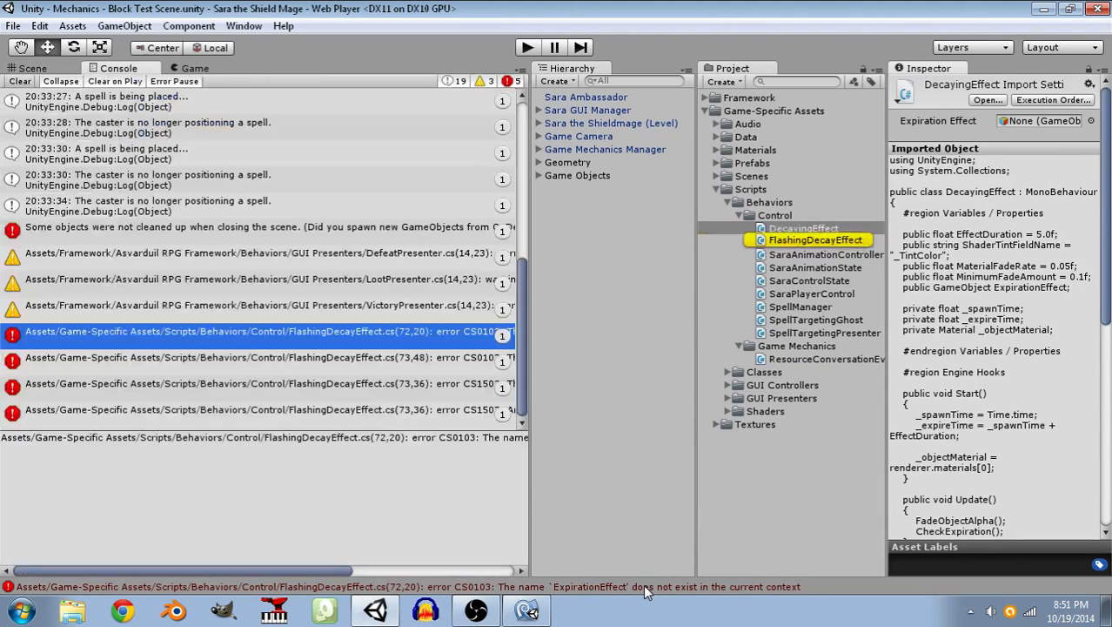
pyautogui.doubleClick(241, 339)
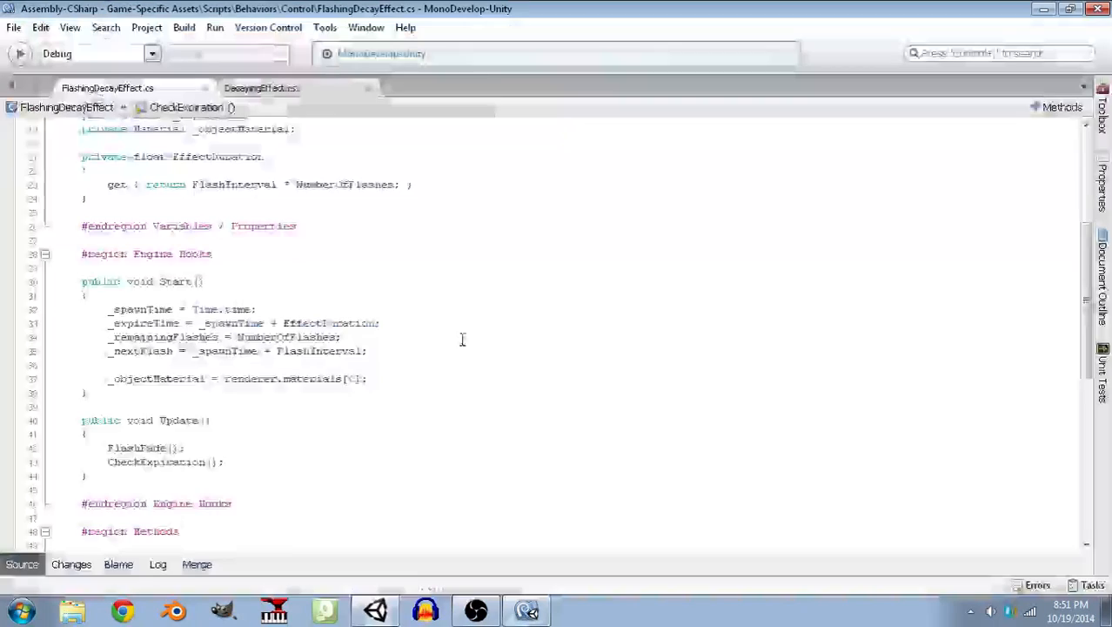
# Declare public GameObject ExpirationEffect; below FadeRate in the Variables / Properties region and save the script.
pyautogui.scroll(8, 465, 334)
pyautogui.click(321, 275)
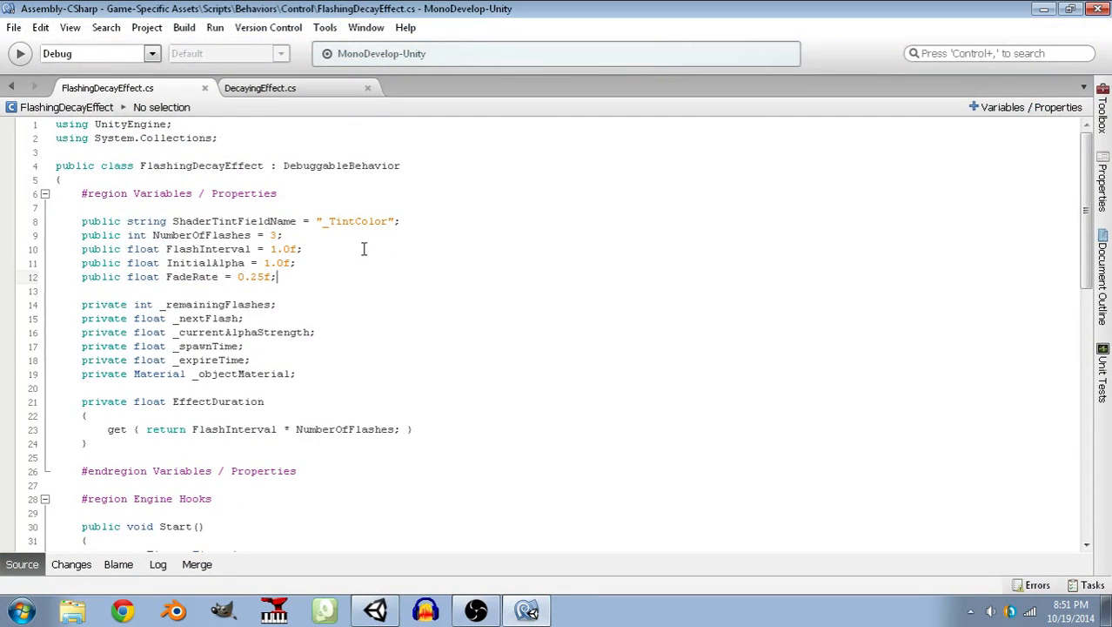
pyautogui.scroll(-2, 358, 250)
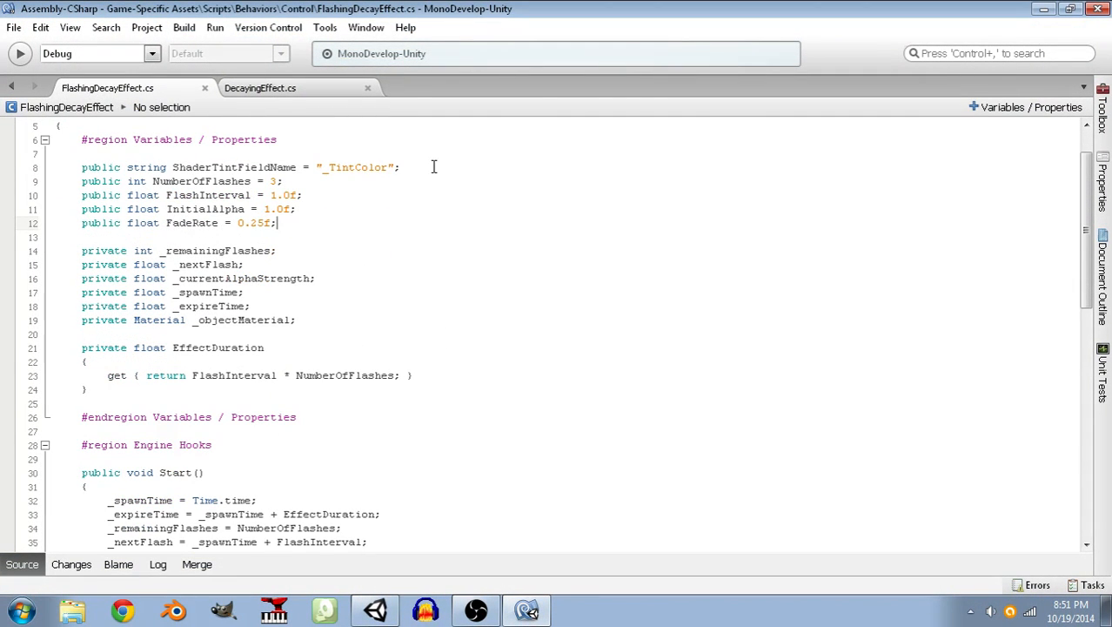
pyautogui.press('Return')
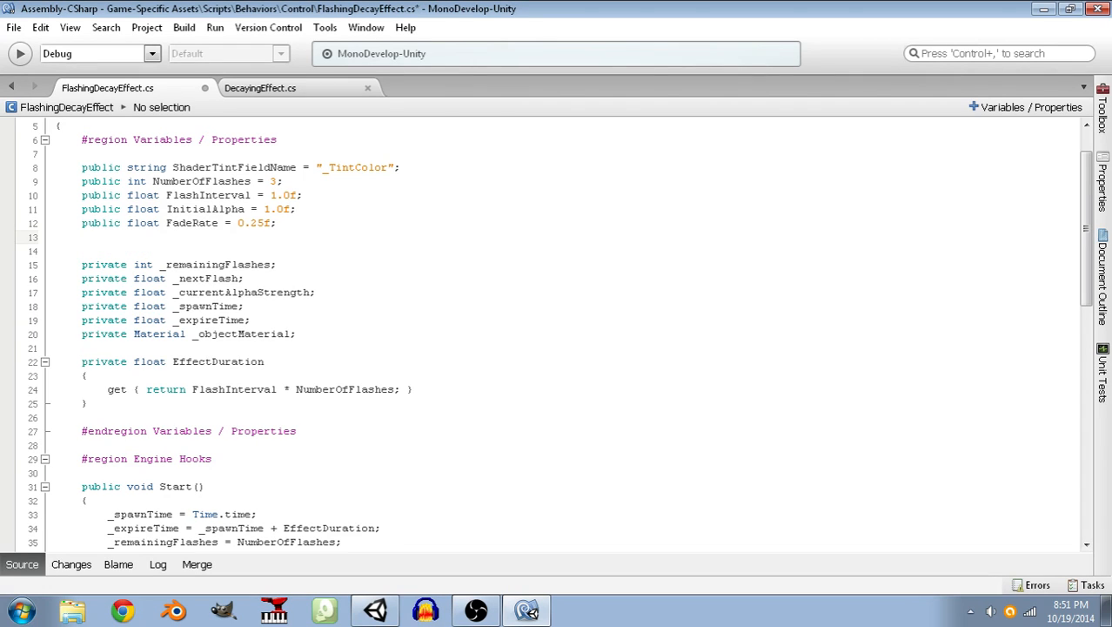
pyautogui.write('public BG')
pyautogui.press('BackSpace')
pyautogui.press('BackSpace')
pyautogui.write('GameObject')
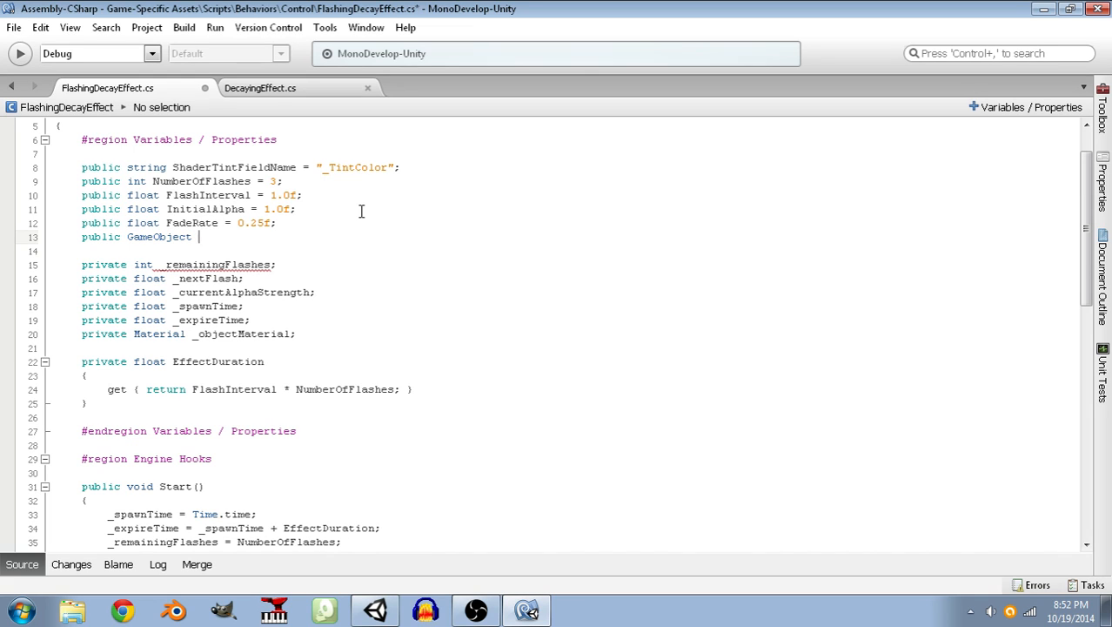
pyautogui.write('ExpirationEffect;')
pyautogui.hotkey('ctrl', 's')
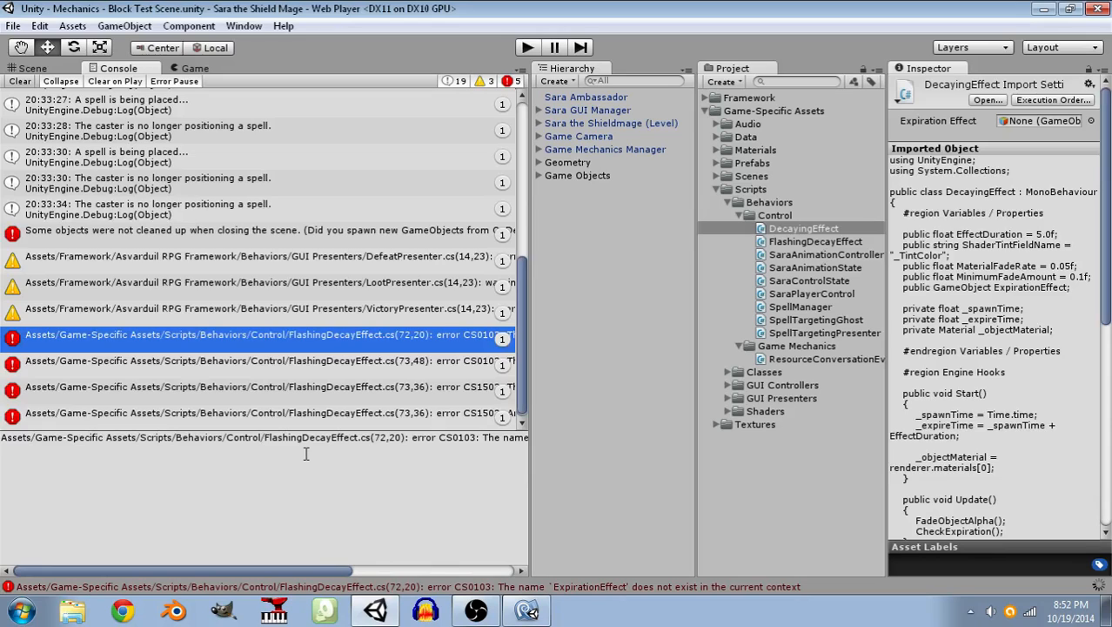
# Switch to Unity and clear the console messages.
pyautogui.click(20, 81)
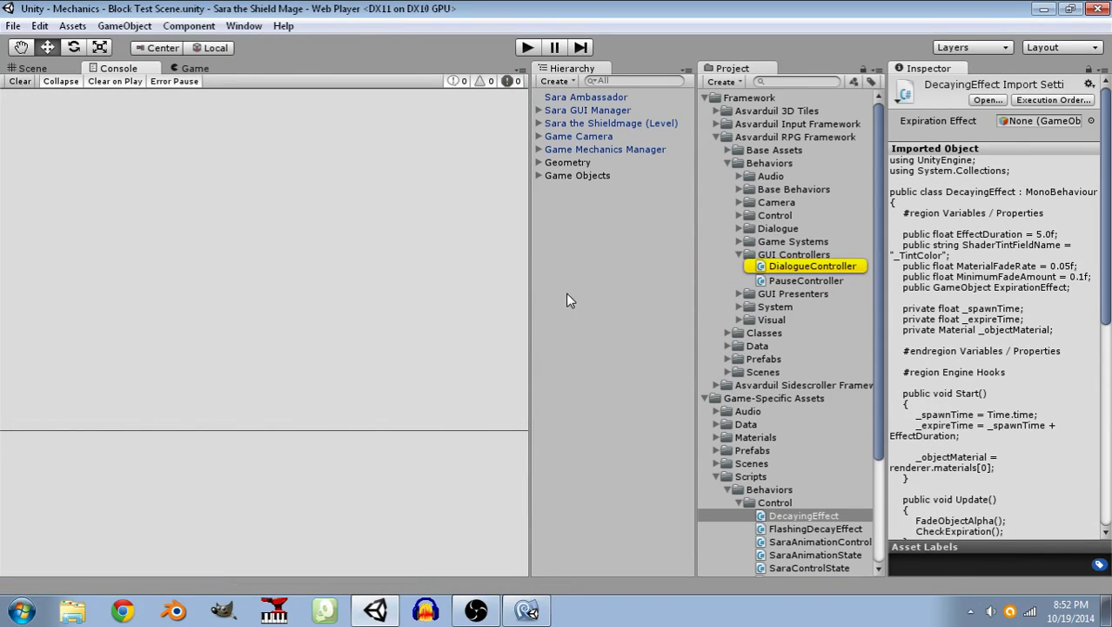
pyautogui.click(590, 313)
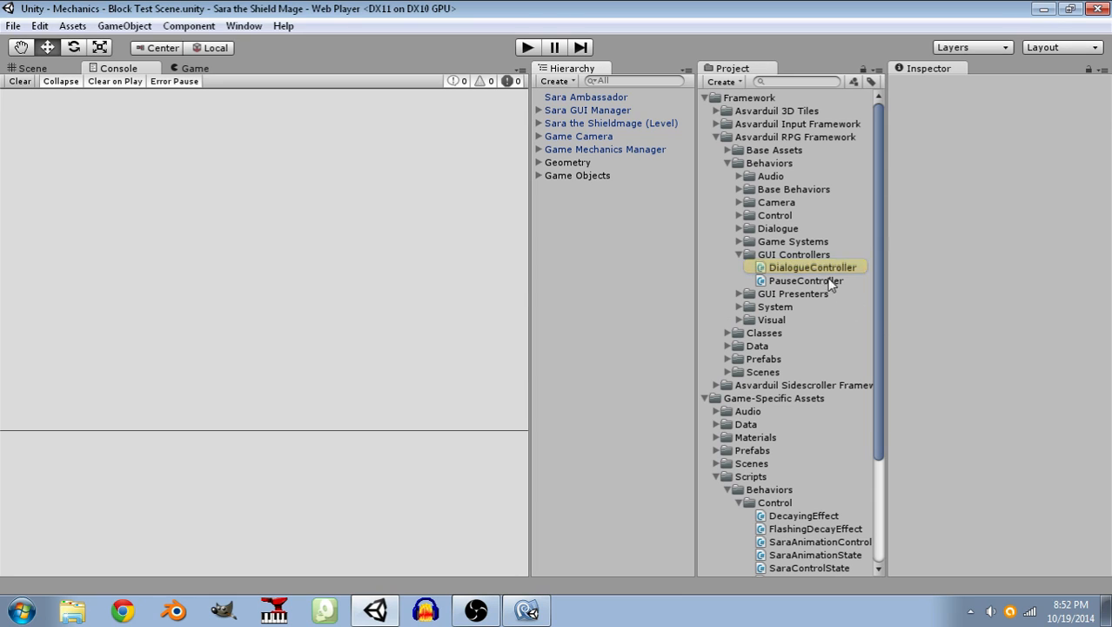
# Remove the Decaying Effect script component from the Summoned Block prefab in the Prefabs > Spells folder.
pyautogui.scroll(-5, 788, 330)
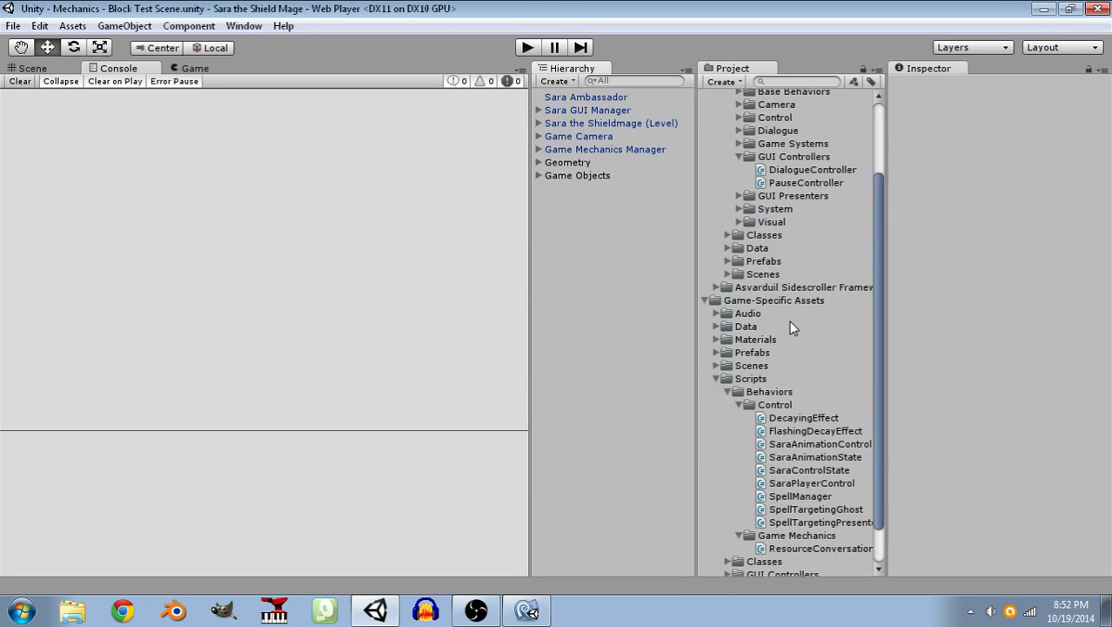
pyautogui.click(716, 308)
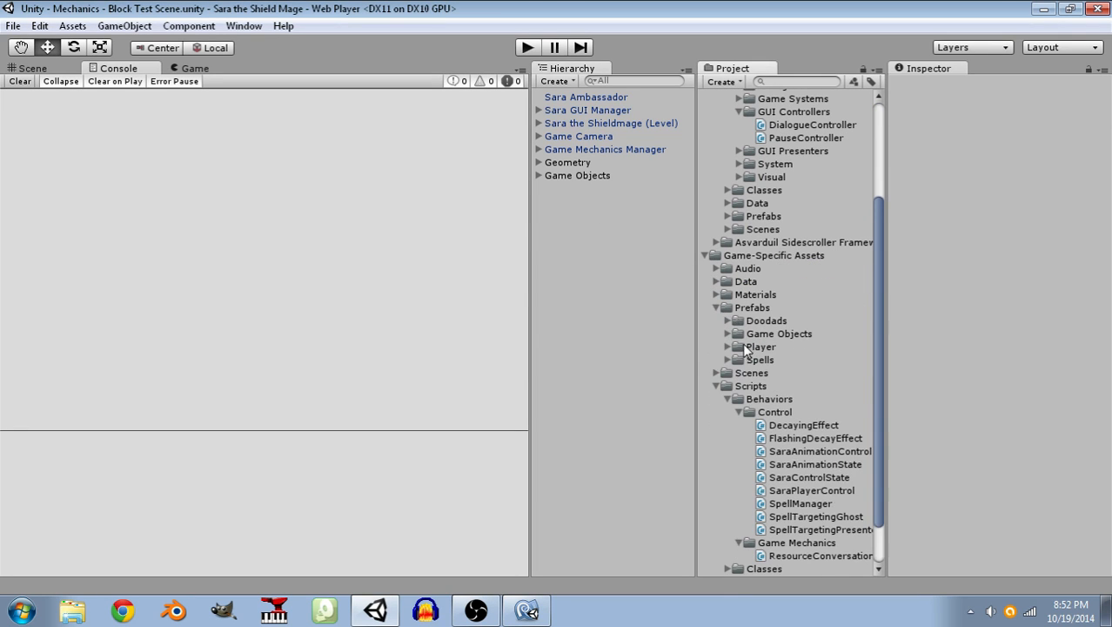
pyautogui.click(727, 359)
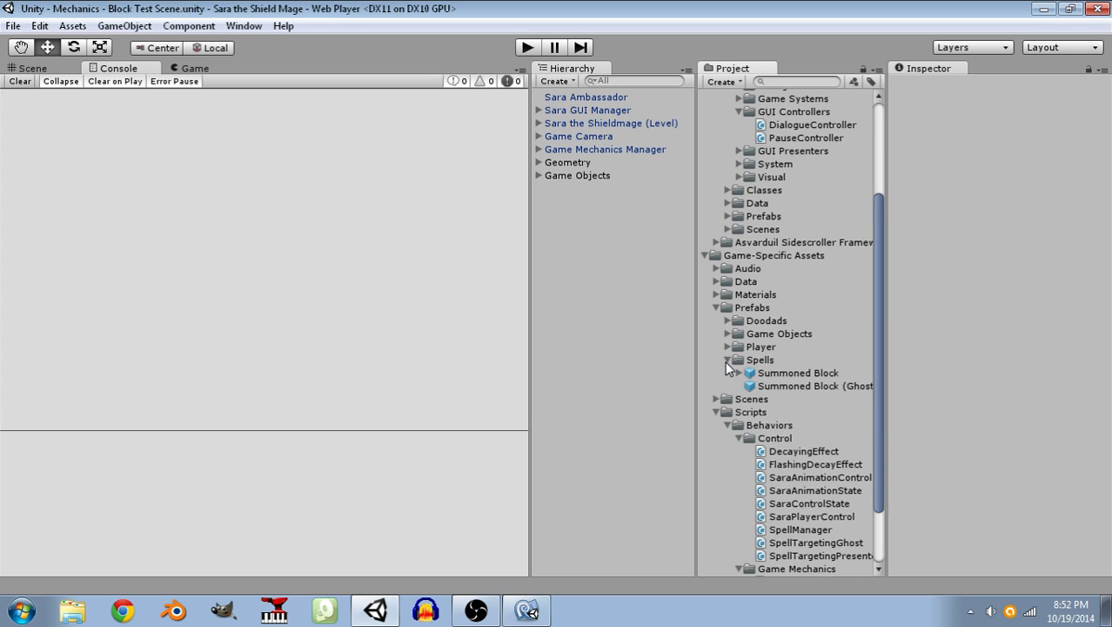
pyautogui.click(787, 375)
pyautogui.moveTo(993, 520); pyautogui.dragTo(975, 542)
pyautogui.scroll(-5, 1072, 342)
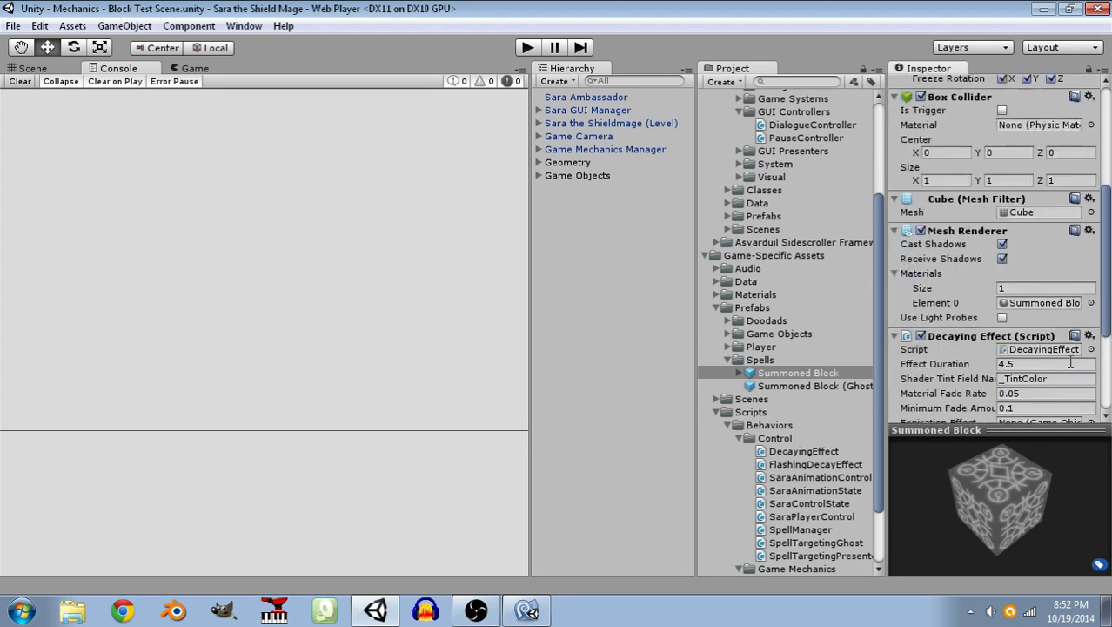
pyautogui.click(1088, 287)
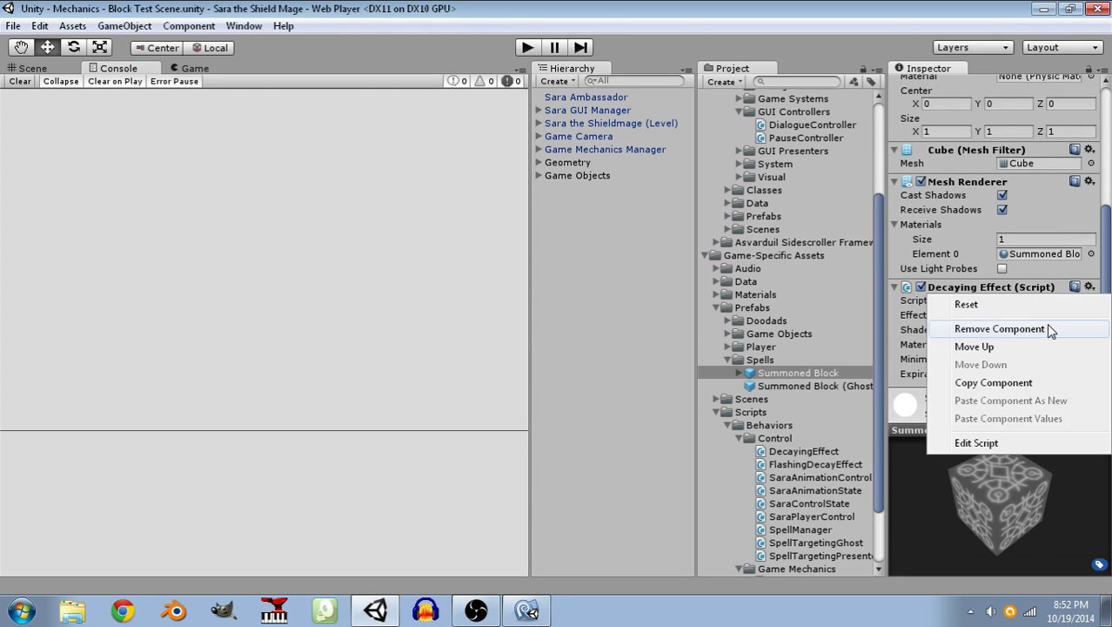
pyautogui.click(999, 328)
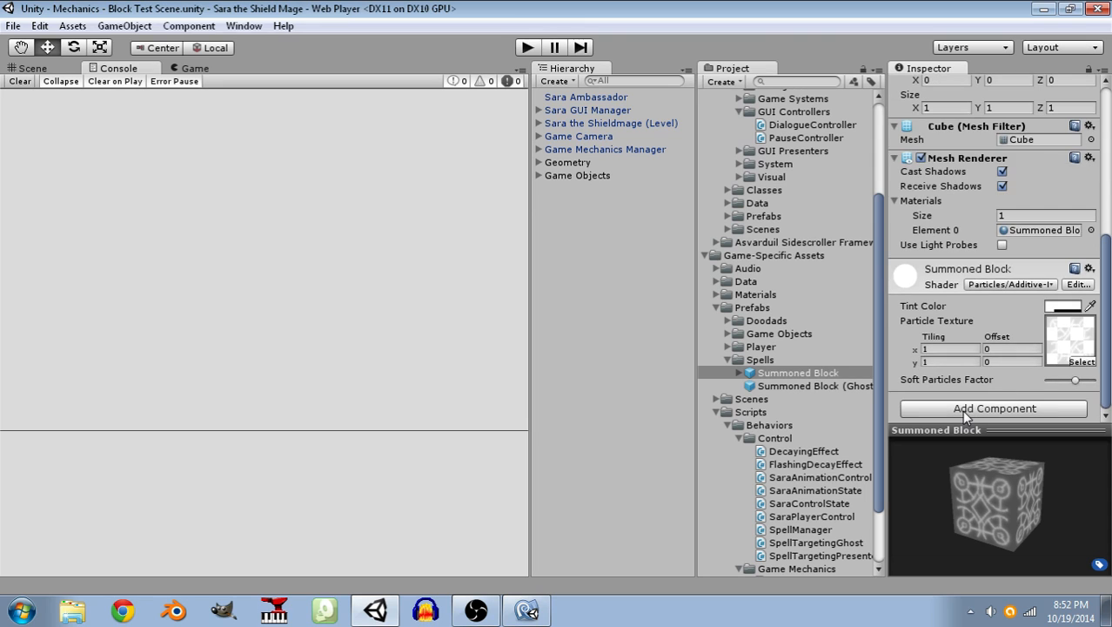
# Add the Flashing Decay Effect script component to the Summoned Block prefab.
pyautogui.click(963, 411)
pyautogui.click(966, 324)
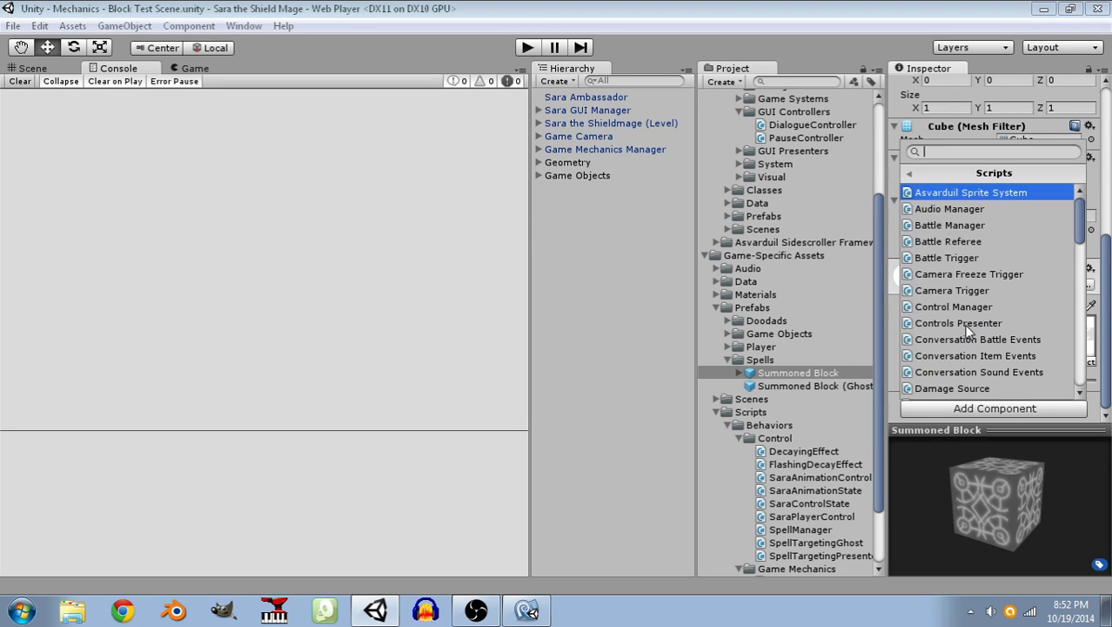
pyautogui.scroll(-4, 979, 270)
pyautogui.scroll(-1, 980, 277)
pyautogui.click(1000, 322)
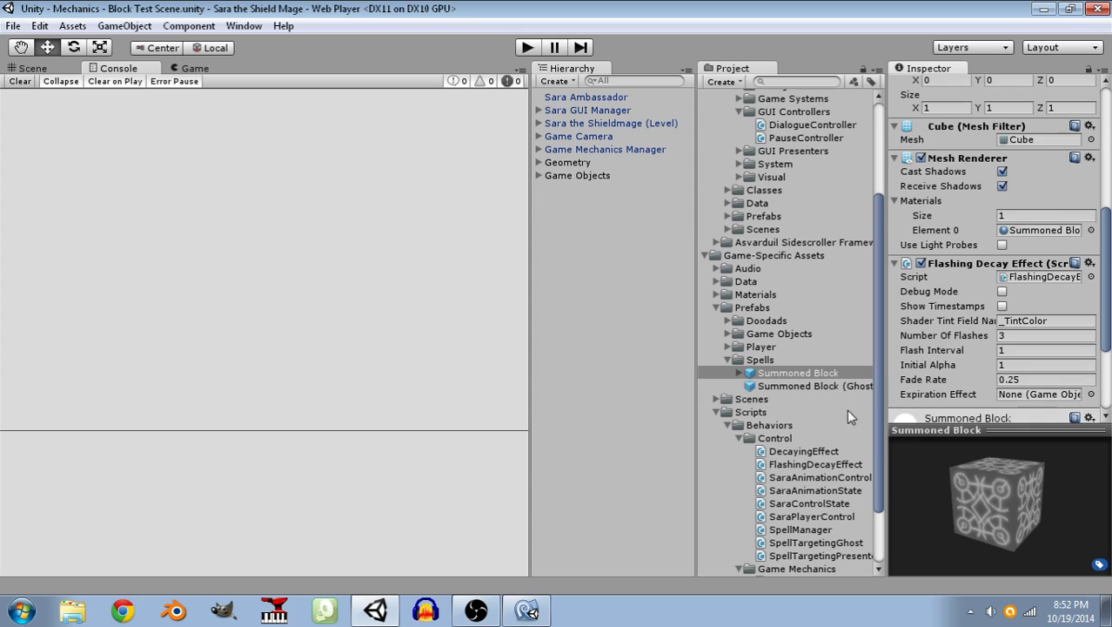
# Check the alpha of the Summoned Block material's Tint Color and set the Flashing Decay Effect's Initial Alpha to 0.25.
pyautogui.scroll(-3, 1026, 359)
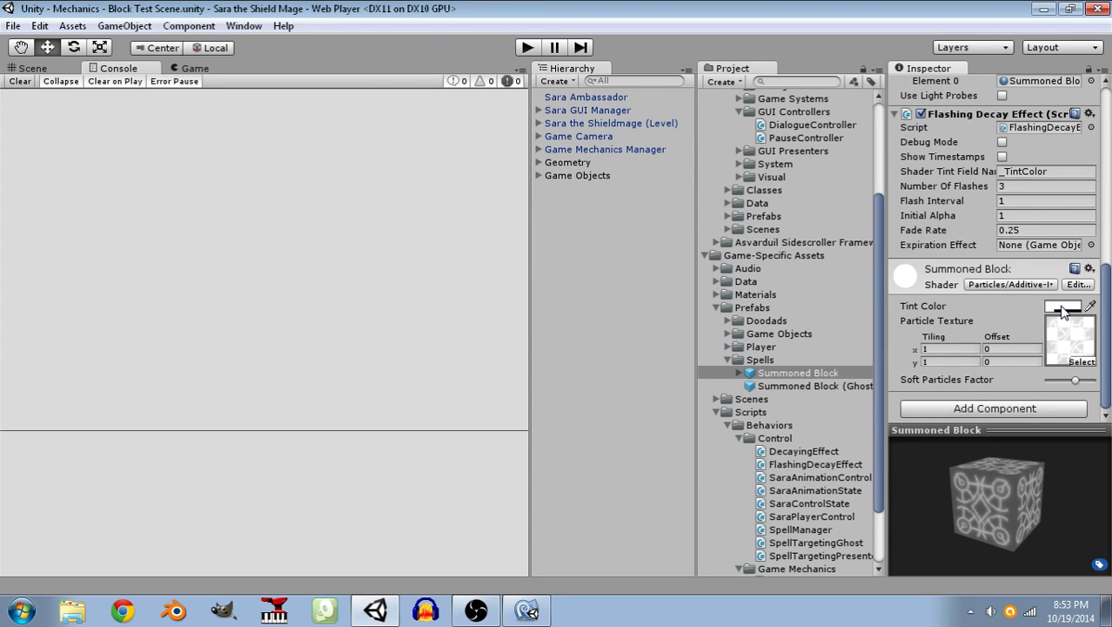
pyautogui.click(1061, 308)
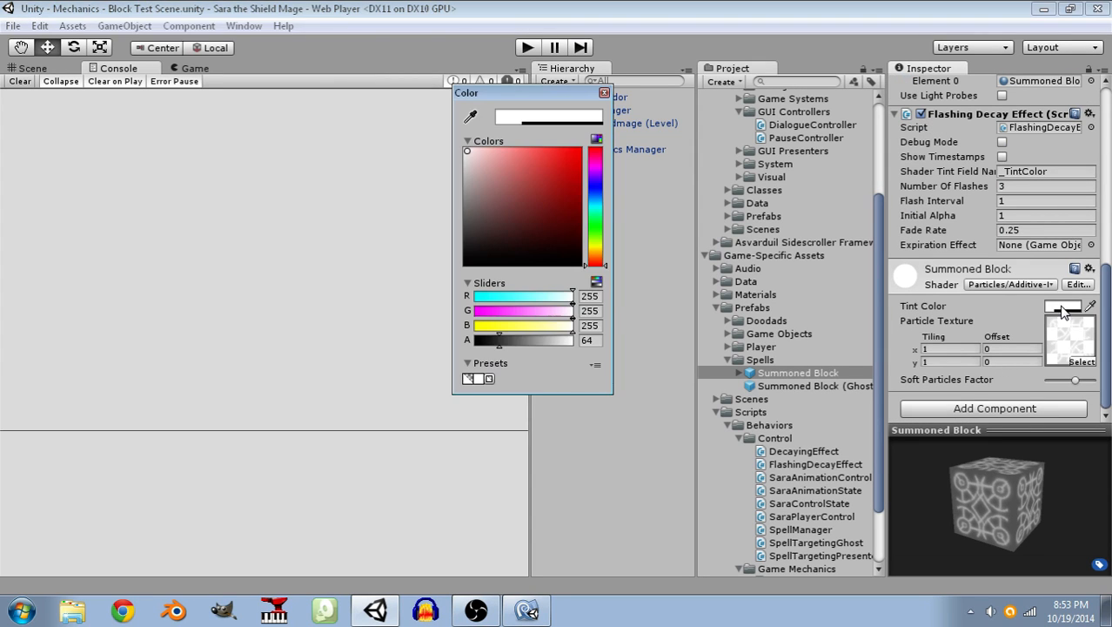
pyautogui.click(603, 93)
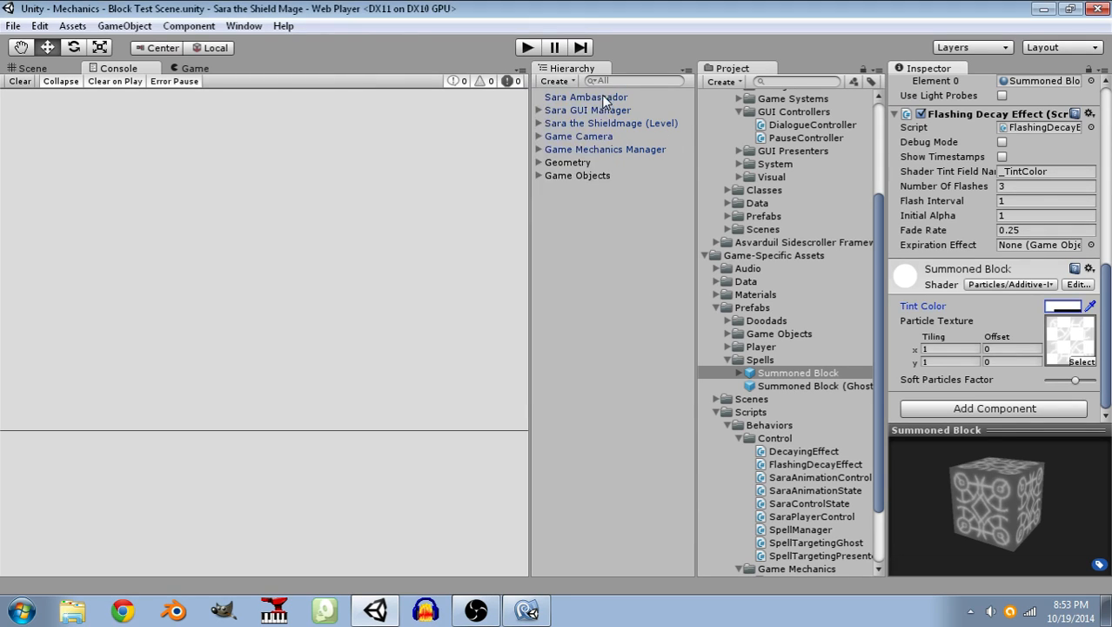
pyautogui.click(1019, 215)
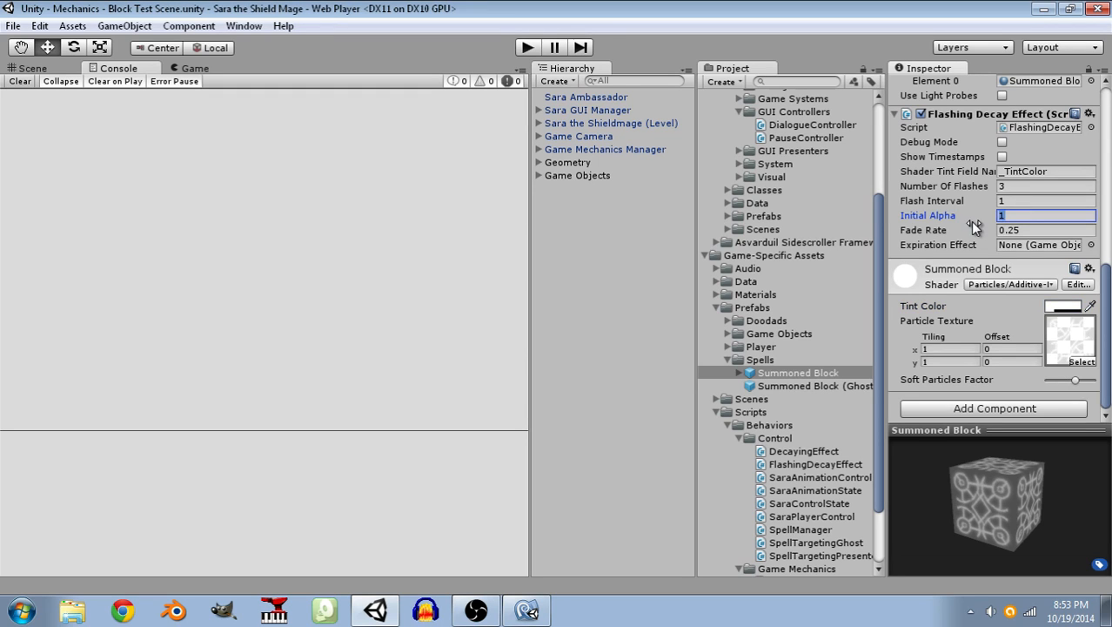
pyautogui.write('0.25')
pyautogui.scroll(5, 972, 222)
pyautogui.scroll(-3, 856, 341)
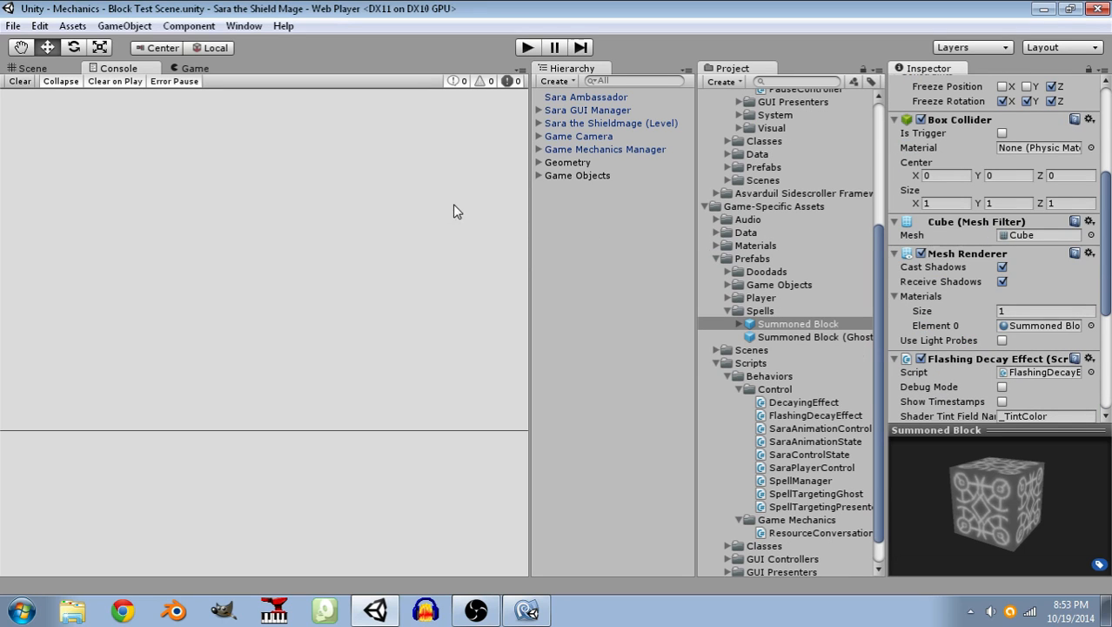
# Play-test the scene by moving Sara and casting the block spell near the spike pit, and stop play mode.
pyautogui.click(527, 47)
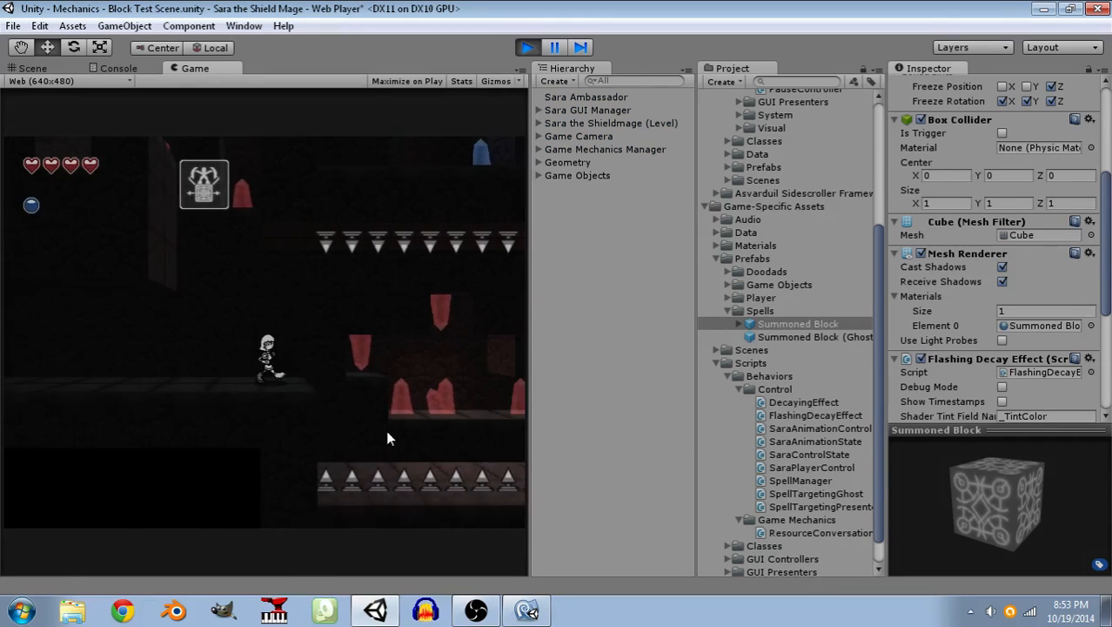
pyautogui.press('d')
pyautogui.click(360, 418)
pyautogui.click(361, 417)
pyautogui.press('space')
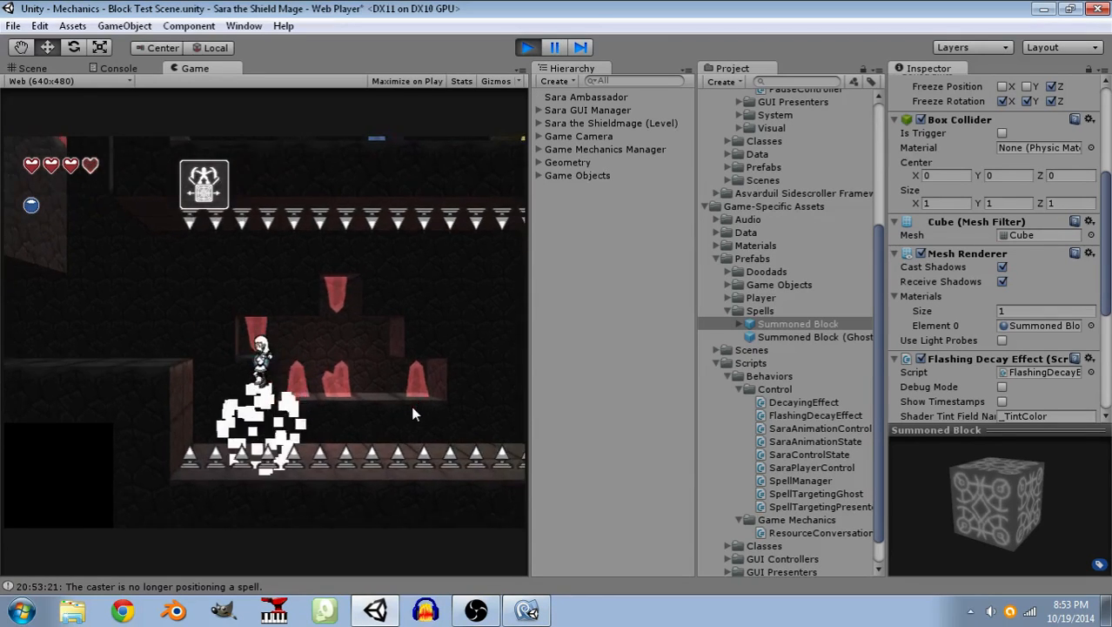
pyautogui.press('space')
pyautogui.press('a')
pyautogui.press('d')
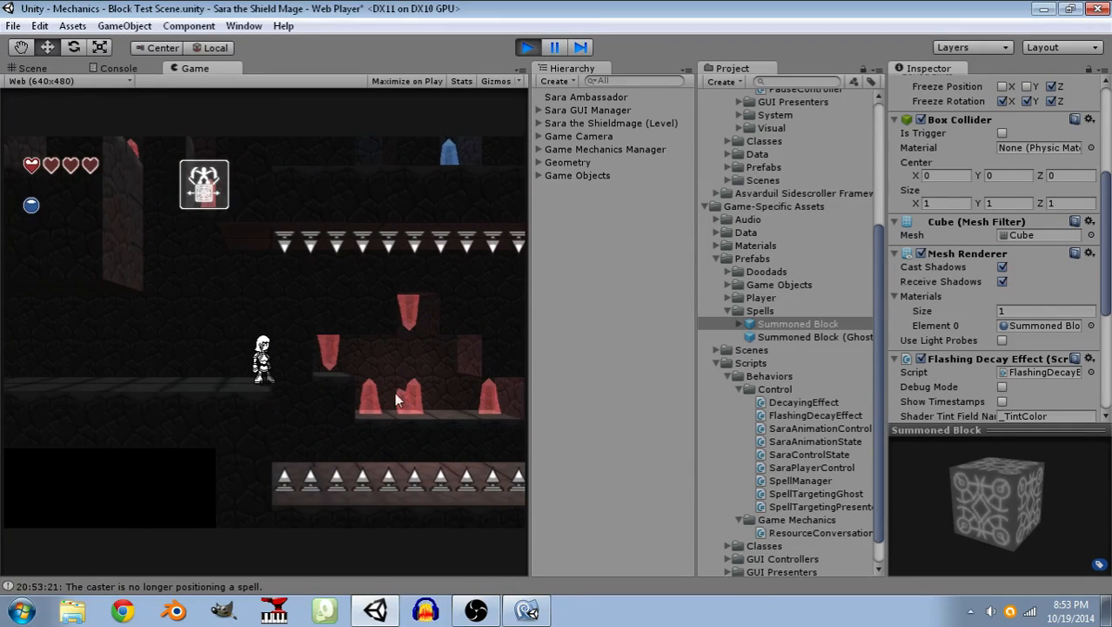
pyautogui.click(348, 413)
pyautogui.click(348, 413)
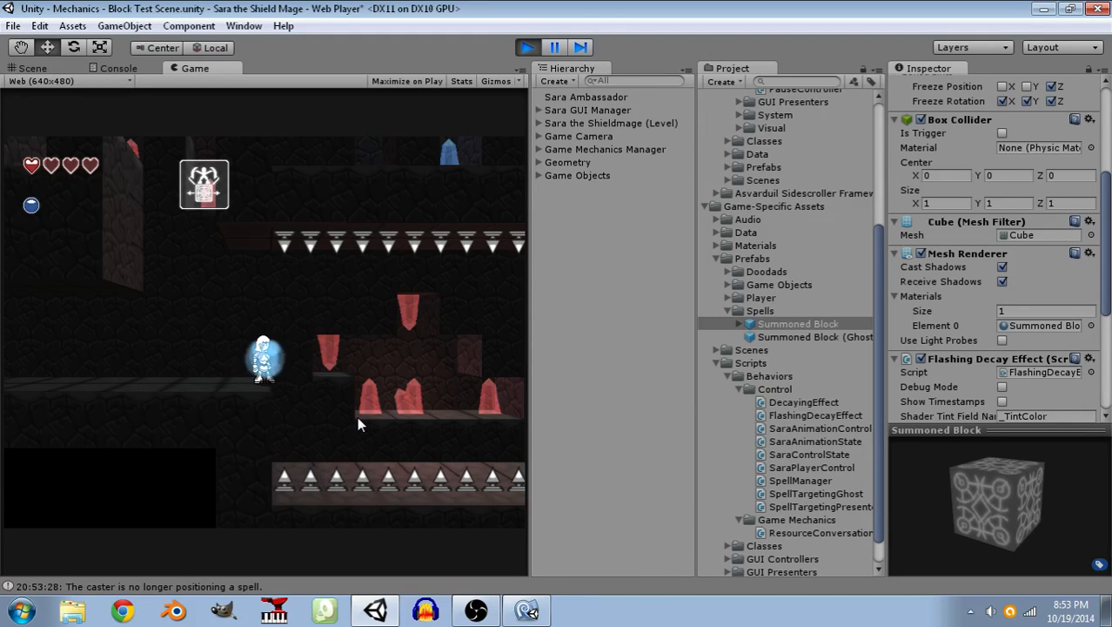
pyautogui.click(527, 48)
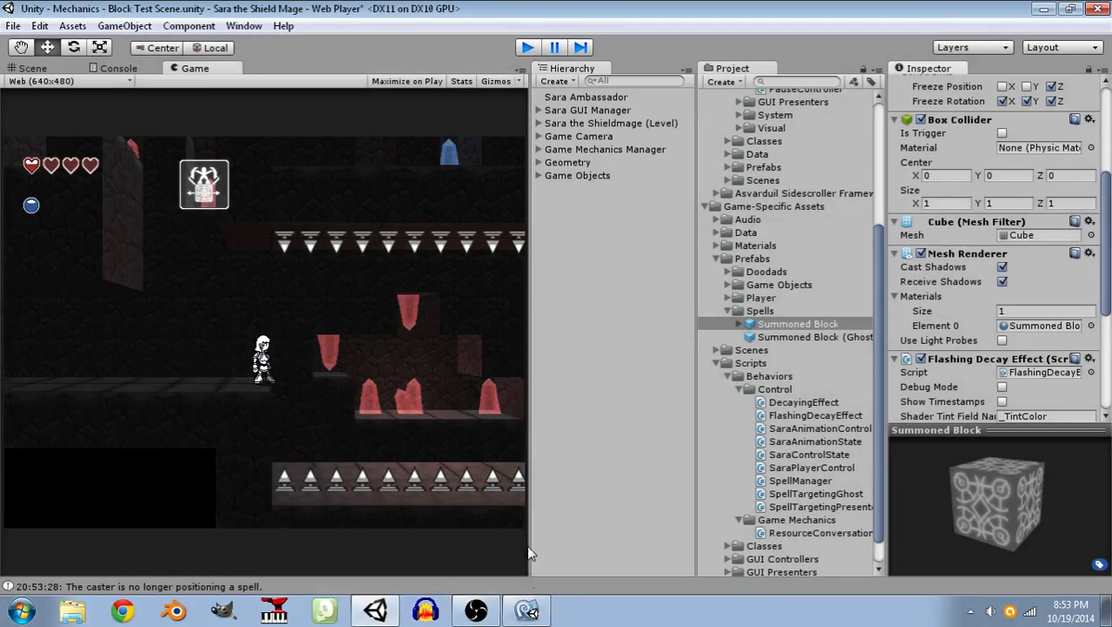
# Switch to MonoDevelop and add "_nextFlash = Time.time;" after the InitialAlpha assignment in FlashFade's if block.
pyautogui.click(527, 609)
pyautogui.scroll(-8, 361, 385)
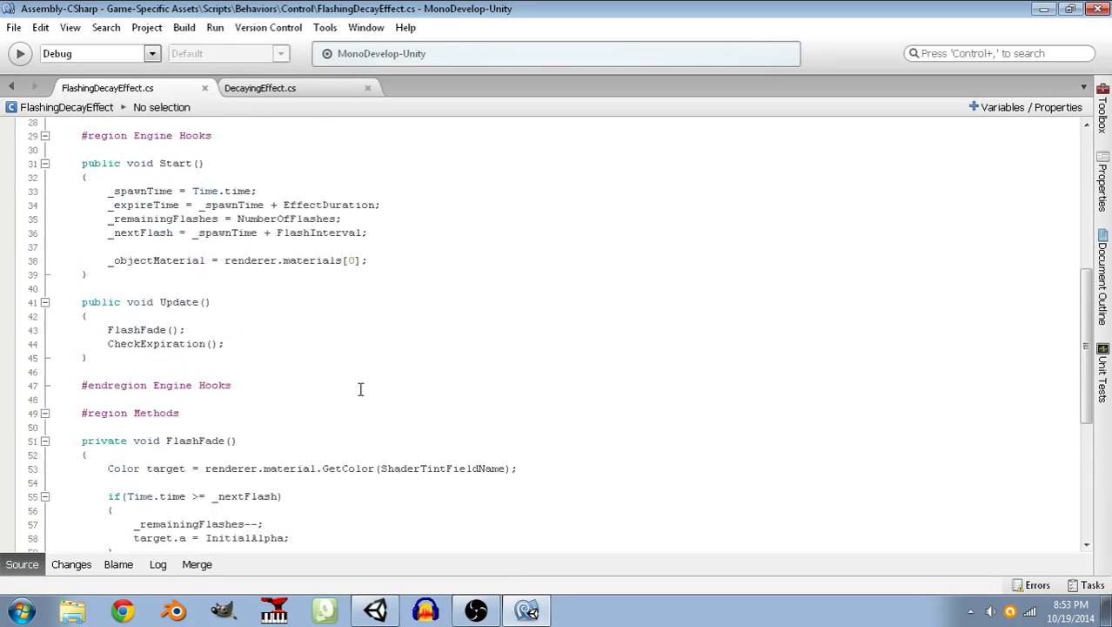
pyautogui.click(311, 376)
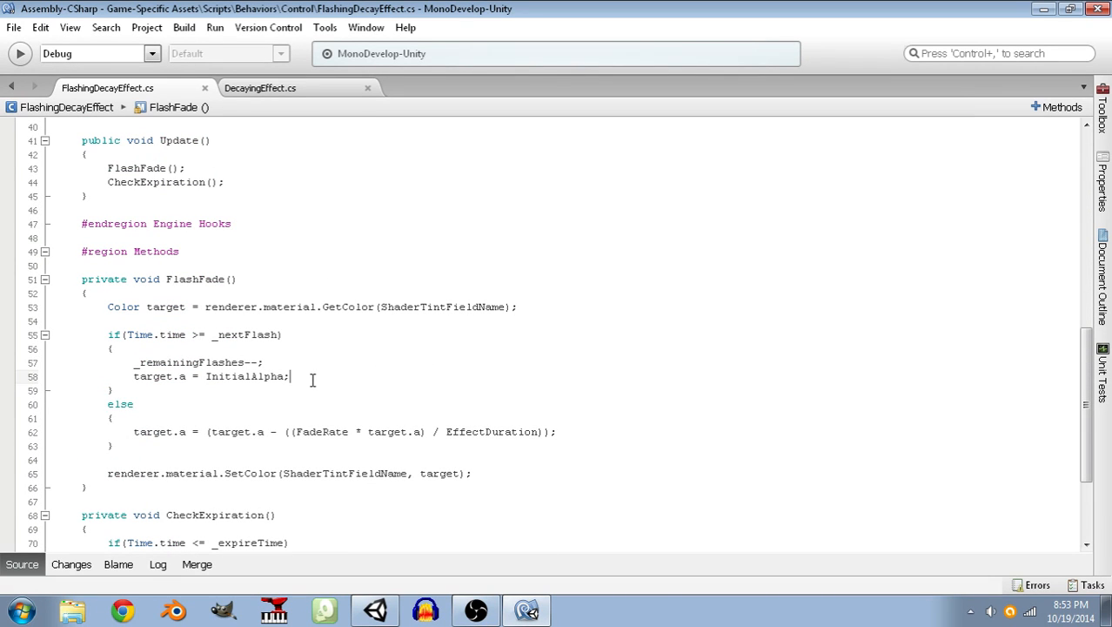
pyautogui.press('Return')
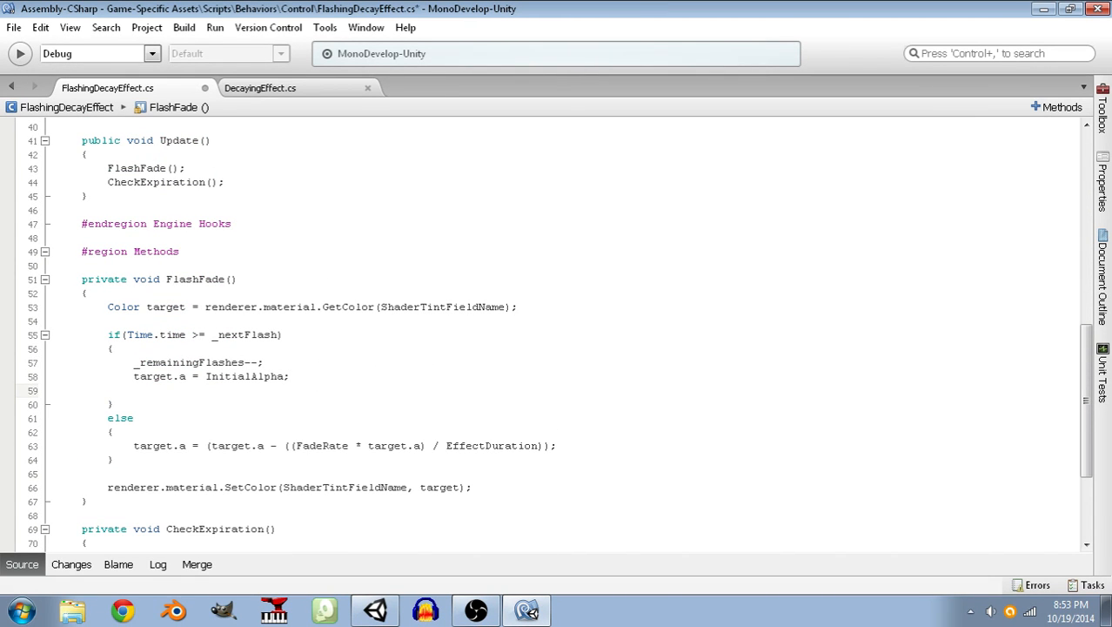
pyautogui.write('_nextFlash = Time.time;')
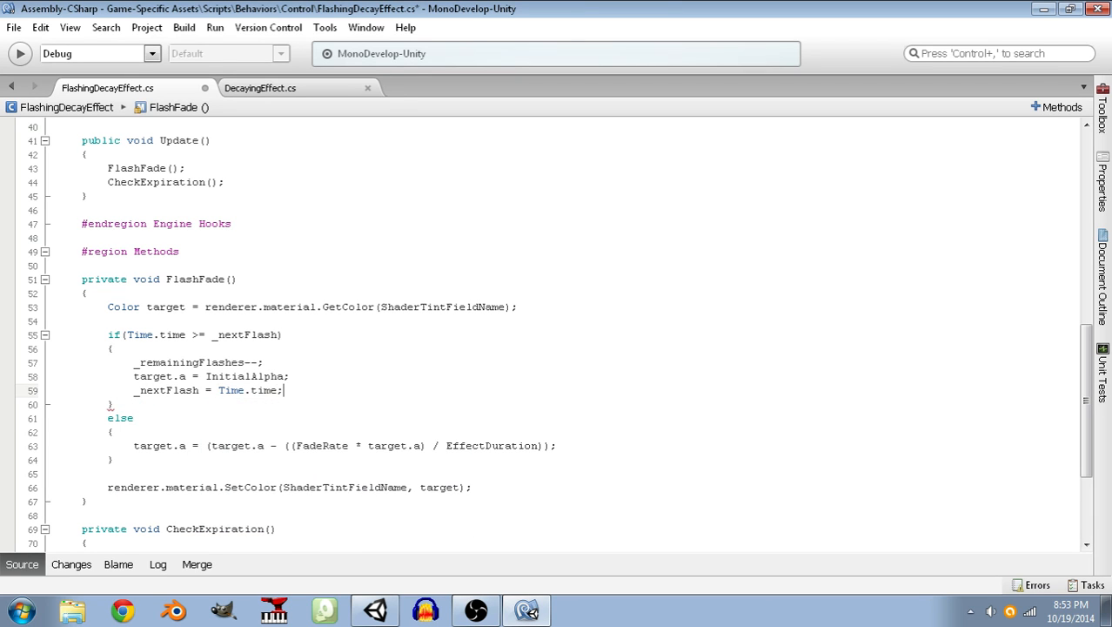
# Move the _nextFlash assignment to the start of FlashFade's if block, remove the leftover blank line, and save the script.
pyautogui.hotkey('shift', 'Home')
pyautogui.hotkey('ctrl', 'x')
pyautogui.press('Up')
pyautogui.press('Up')
pyautogui.press('Up')
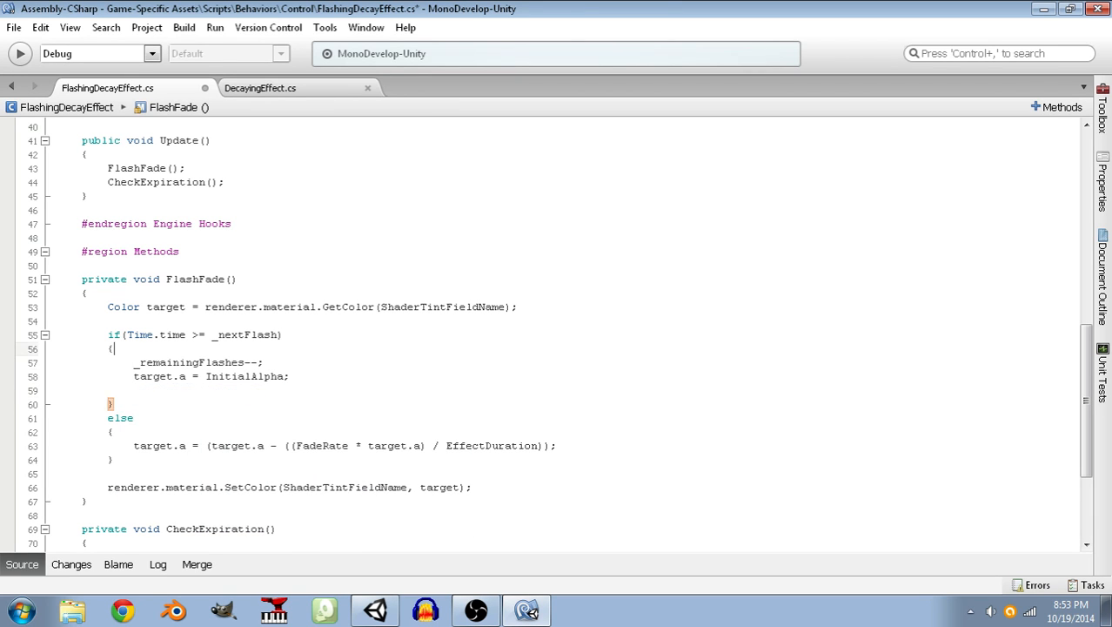
pyautogui.press('Return')
pyautogui.hotkey('ctrl', 'v')
pyautogui.press('Down')
pyautogui.press('Down')
pyautogui.press('Down')
pyautogui.press('BackSpace')
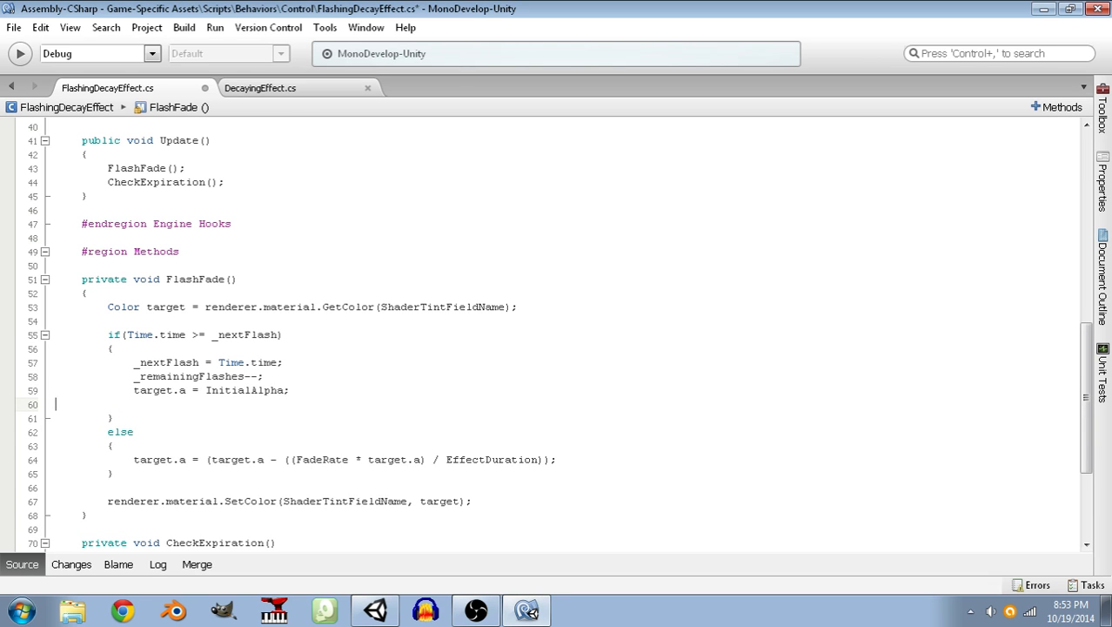
pyautogui.press('BackSpace')
pyautogui.hotkey('ctrl', 's')
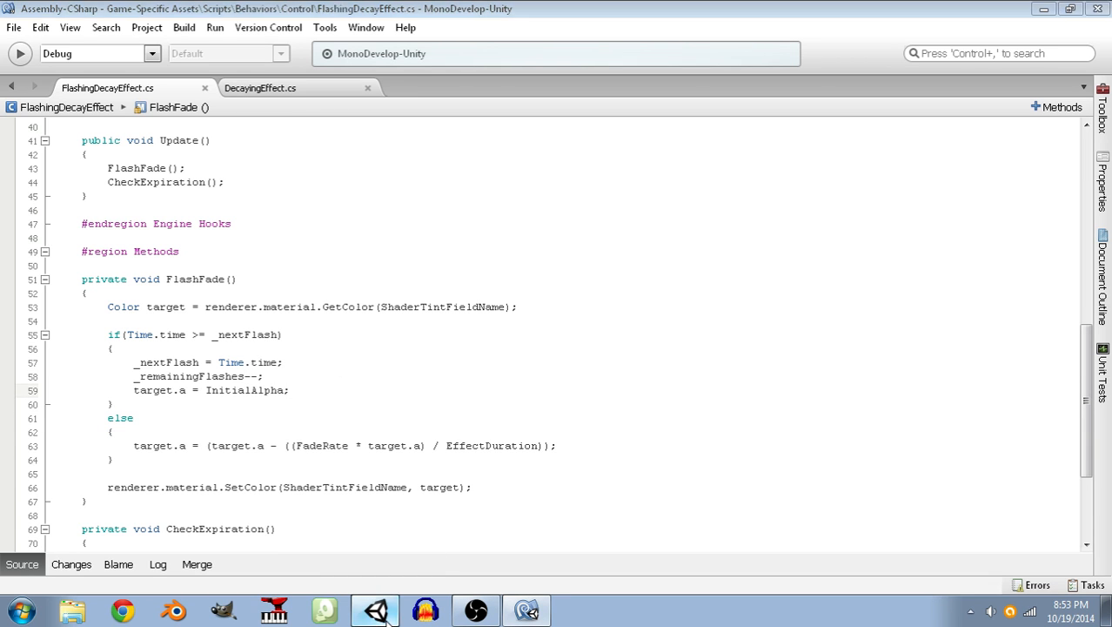
# Switch to Unity, play-test the block spell by casting it repeatedly over the spike pit, and stop play mode.
pyautogui.click(389, 614)
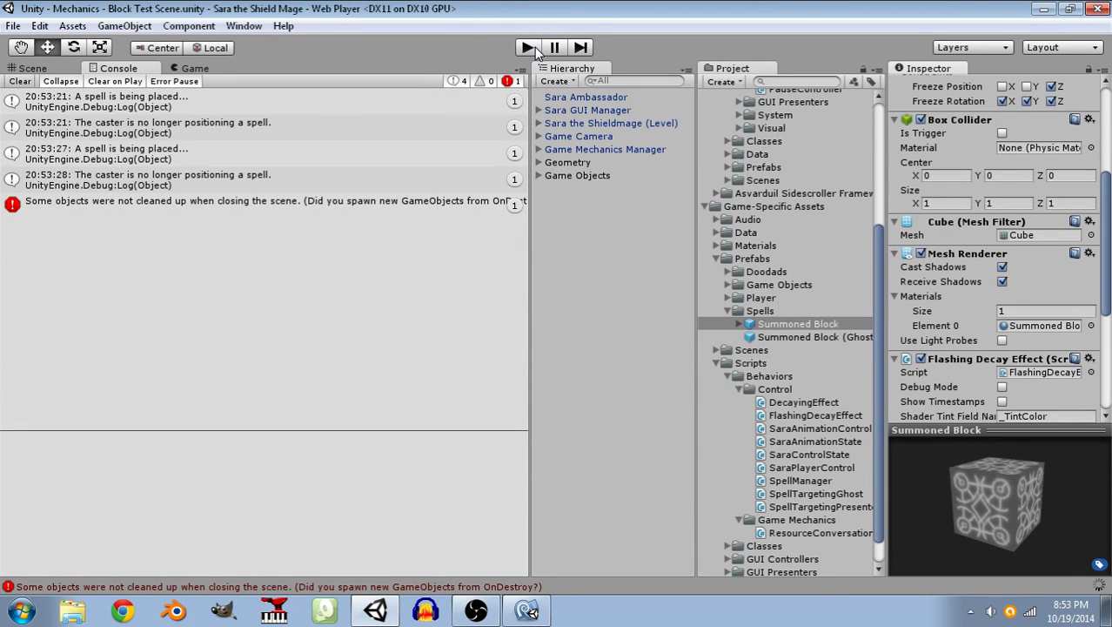
pyautogui.click(531, 49)
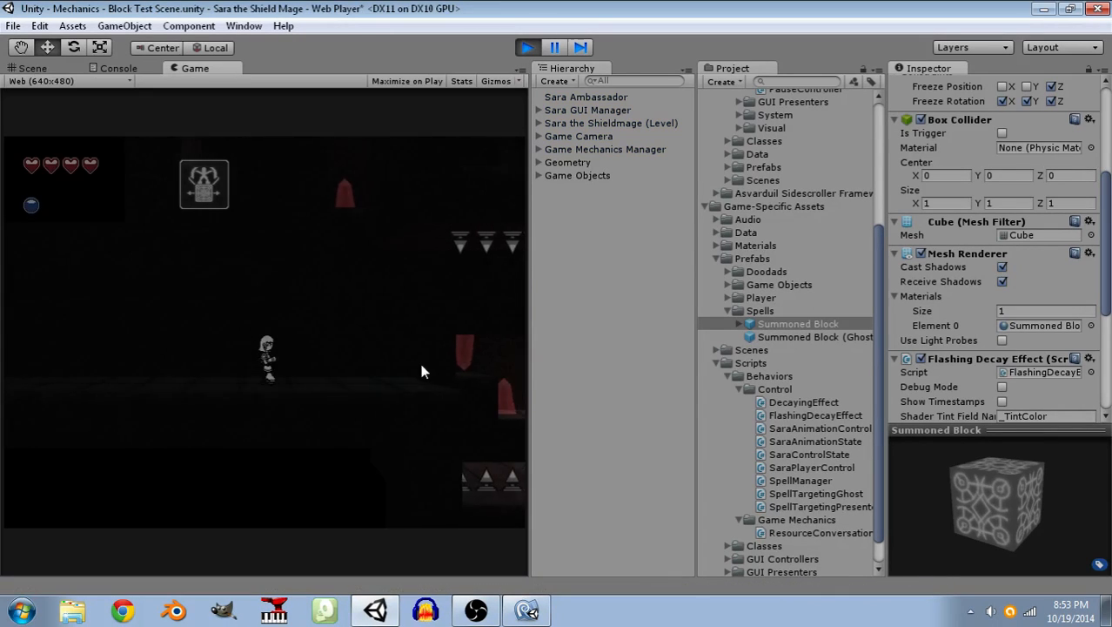
pyautogui.click(362, 422)
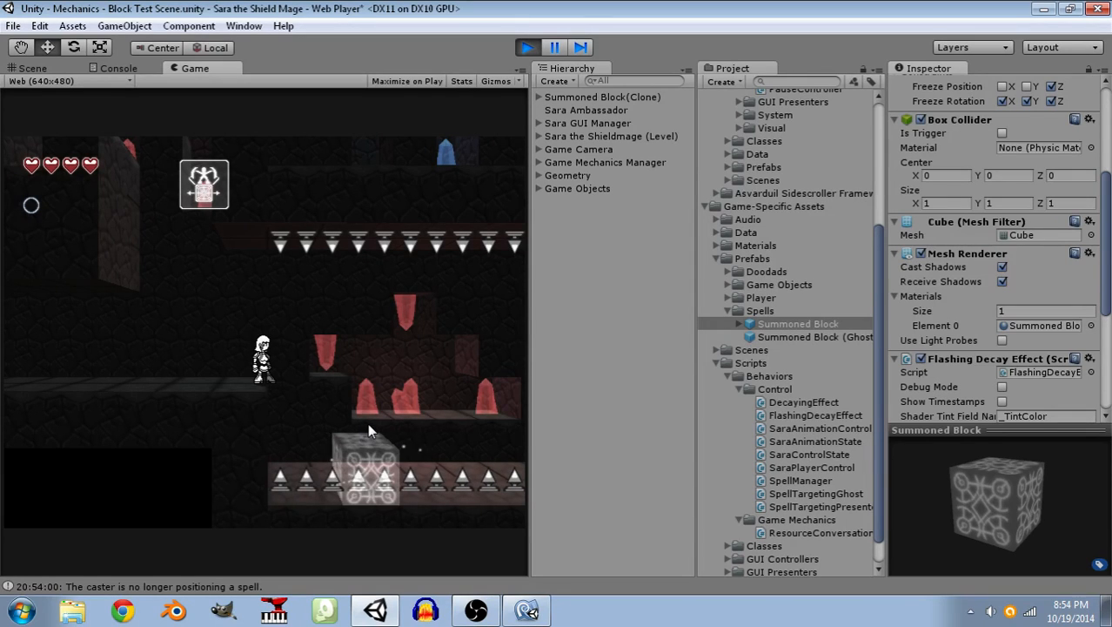
pyautogui.click(368, 427)
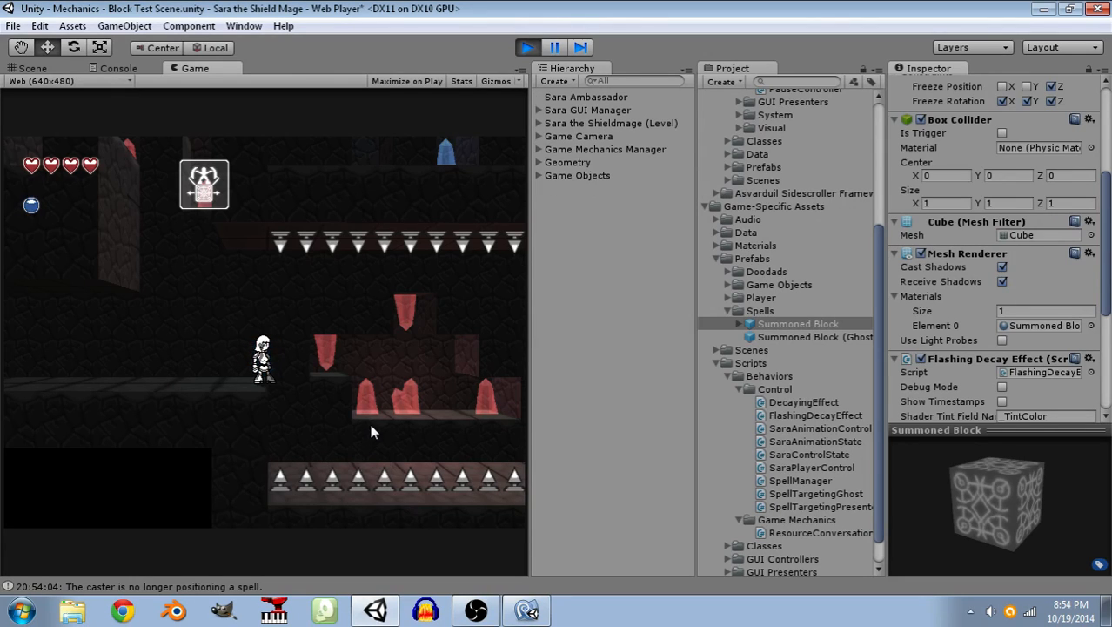
pyautogui.click(370, 424)
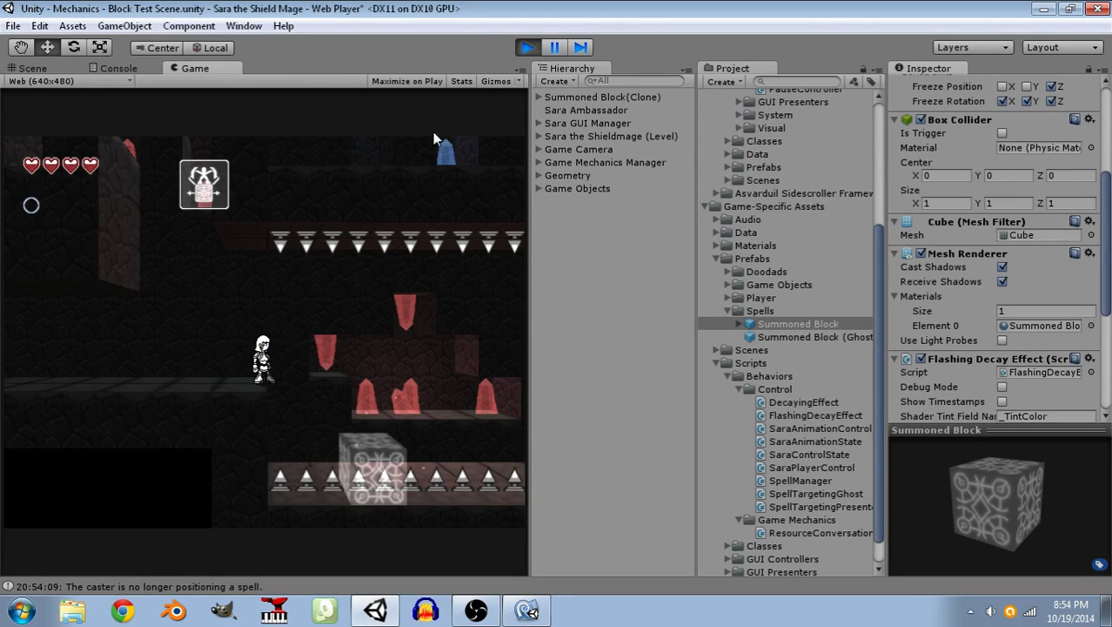
pyautogui.click(530, 48)
# In MonoDevelop, change FlashFade's _nextFlash assignment to Time.time + FlashInterval and save the script.
pyautogui.click(526, 609)
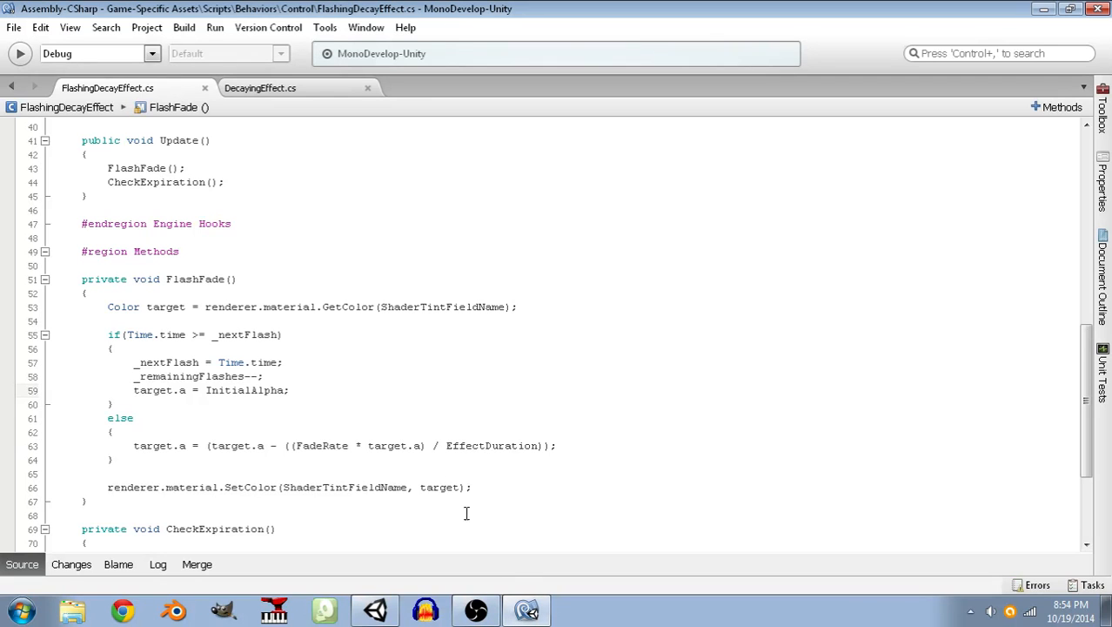
pyautogui.click(298, 358)
pyautogui.click(295, 378)
pyautogui.click(310, 392)
pyautogui.click(198, 334)
pyautogui.moveTo(188, 334); pyautogui.dragTo(224, 334)
pyautogui.click(133, 362)
pyautogui.moveTo(133, 362); pyautogui.dragTo(324, 357)
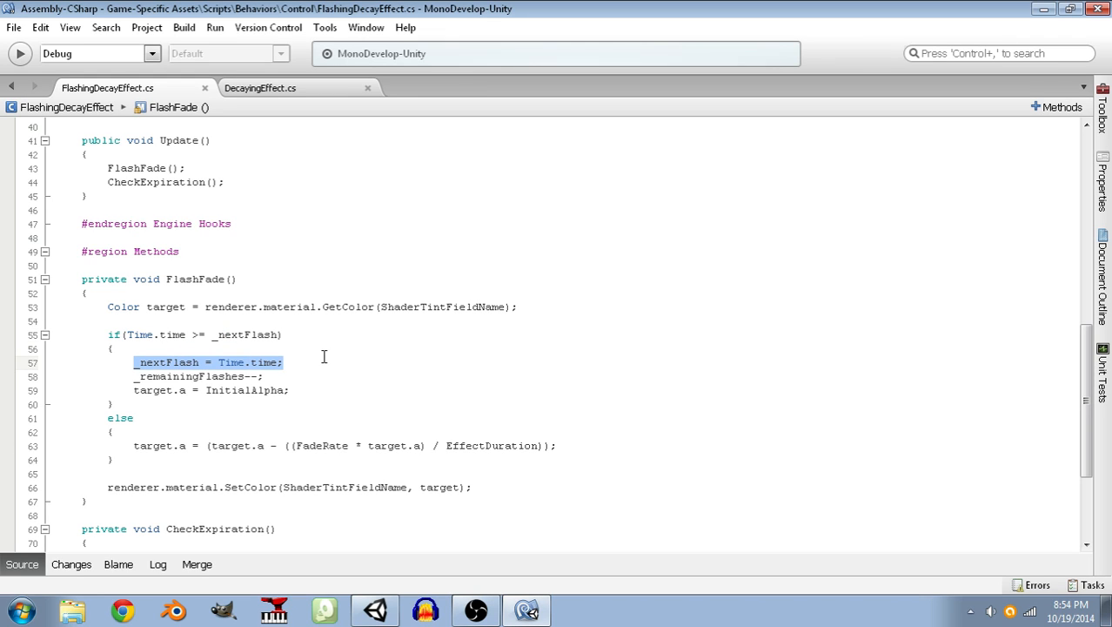
pyautogui.click(277, 362)
pyautogui.write('+ ')
pyautogui.write('FlashInterval')
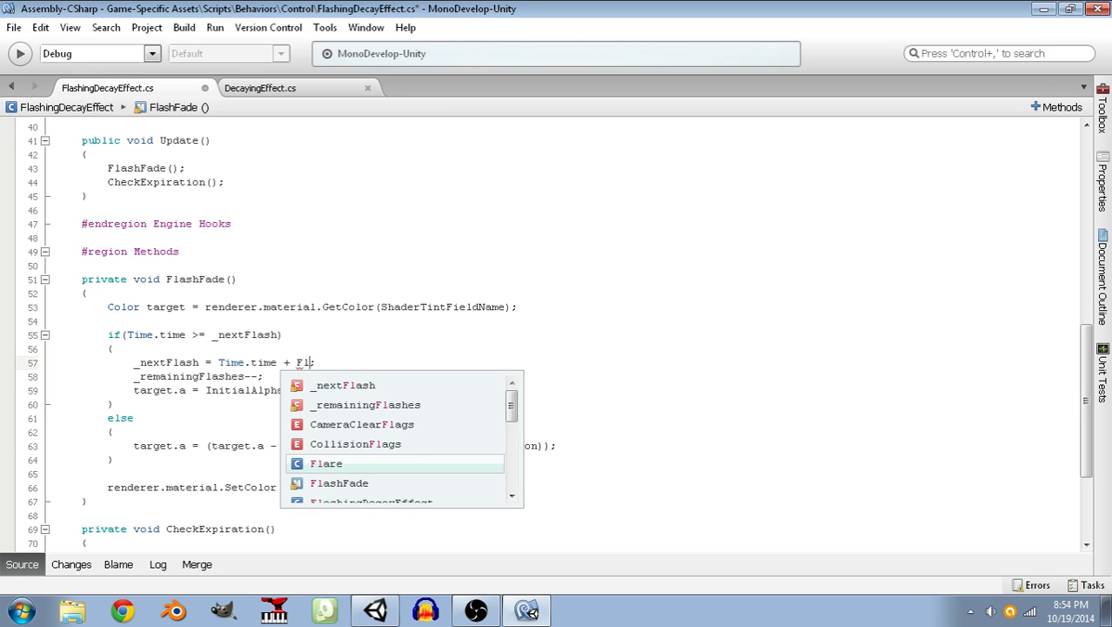
pyautogui.press('Return')
pyautogui.press('End')
pyautogui.hotkey('ctrl', 's')
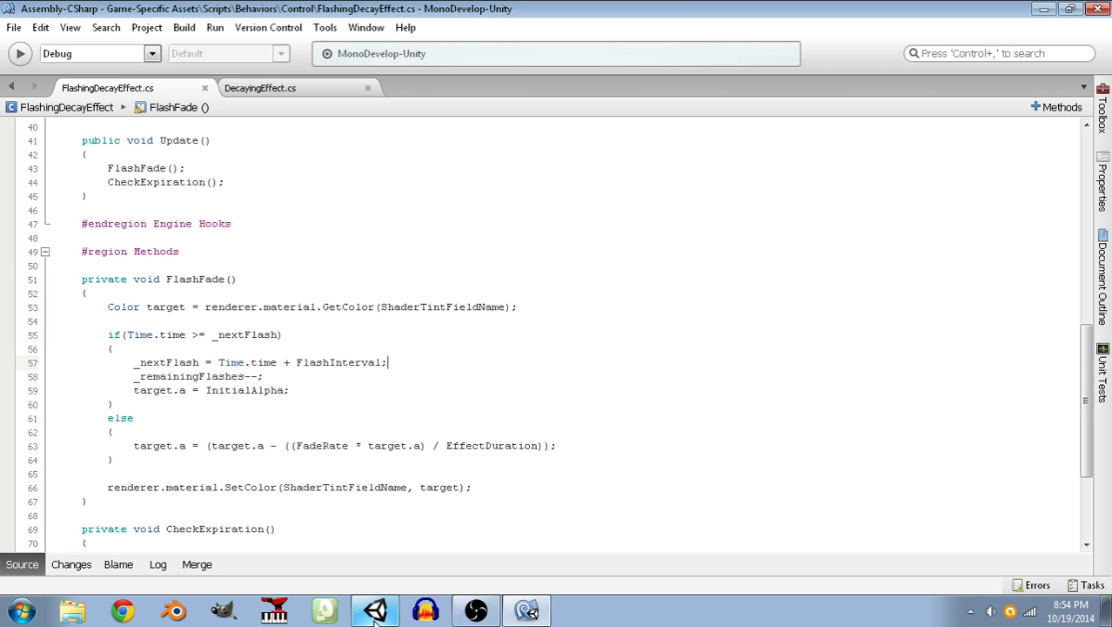
# Return to Unity, play-test crossing the spike pit by jumping between summoned blocks, and stop play mode.
pyautogui.click(376, 613)
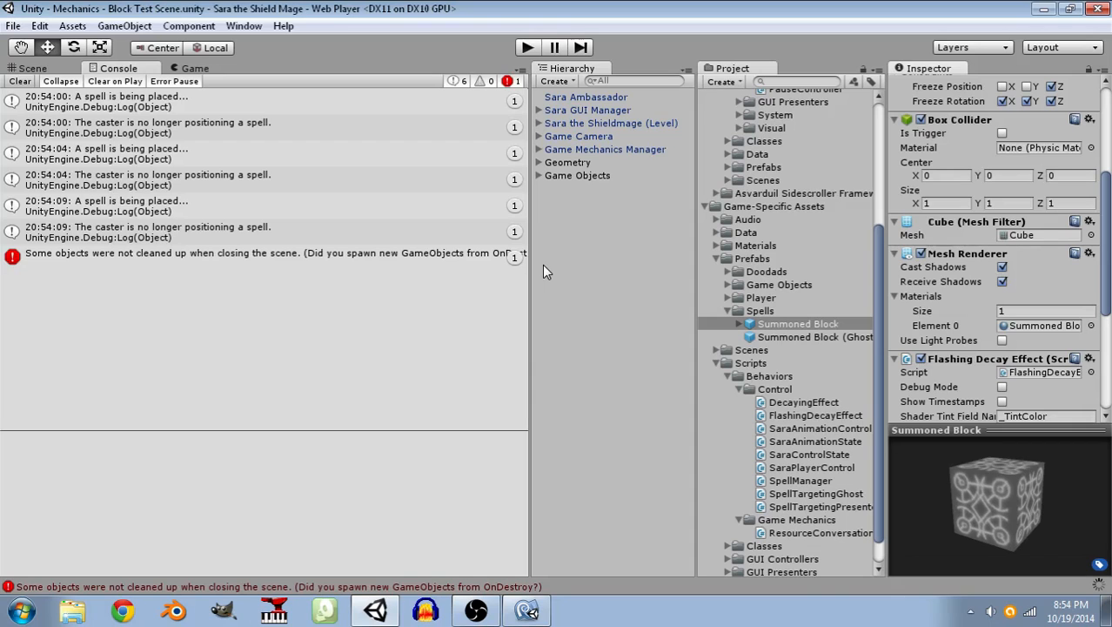
pyautogui.click(528, 48)
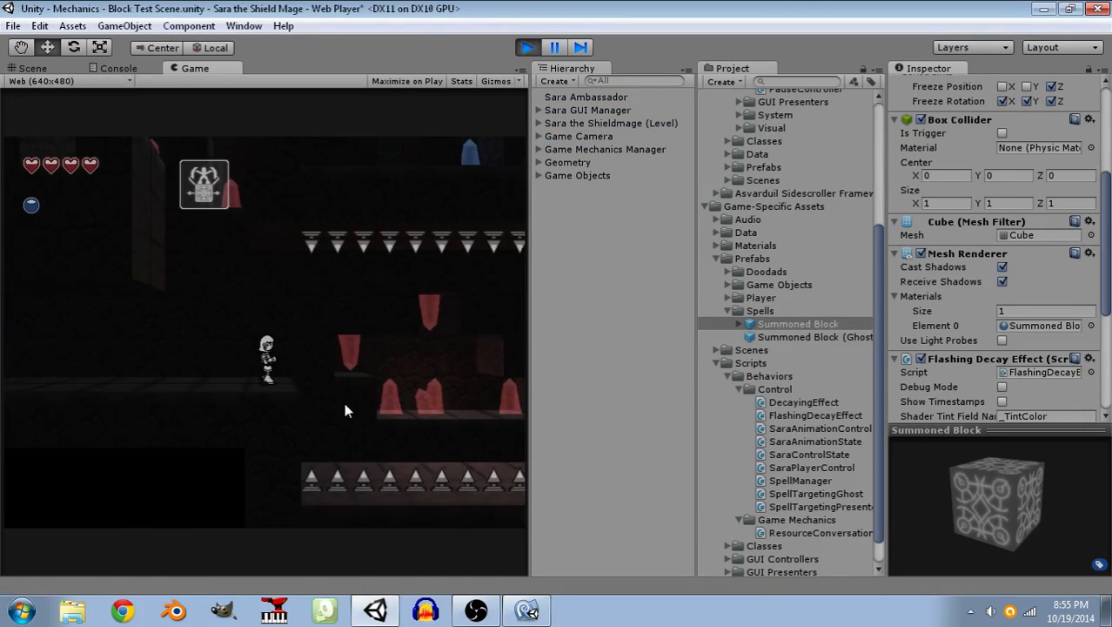
pyautogui.click(327, 409)
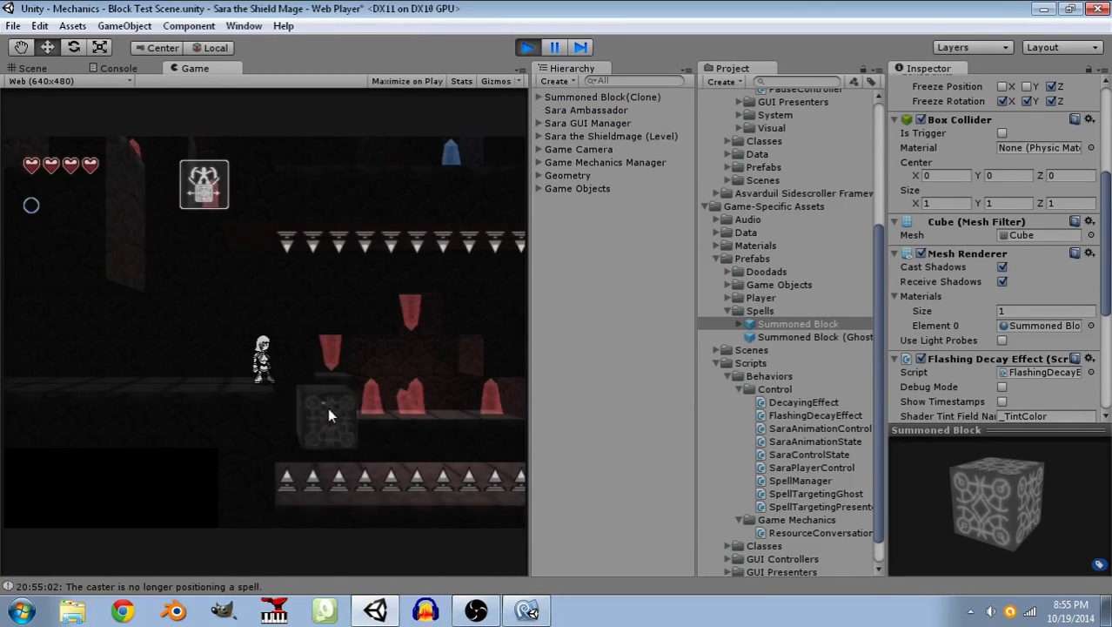
pyautogui.press('d')
pyautogui.press('space')
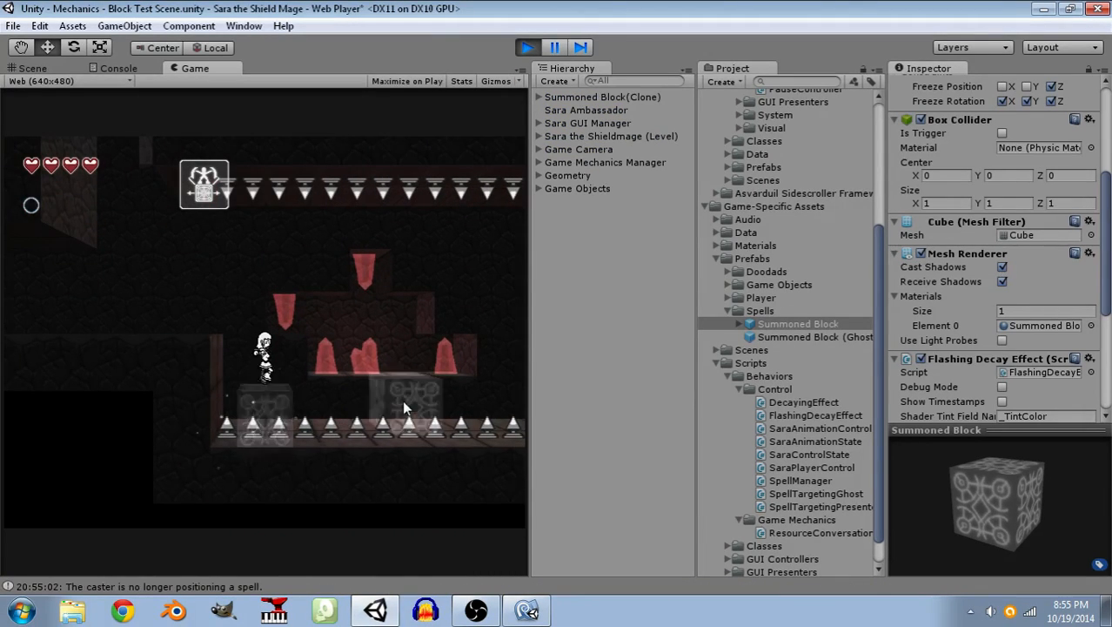
pyautogui.press('d')
pyautogui.press('space')
pyautogui.click(382, 407)
pyautogui.press('space')
pyautogui.click(292, 433)
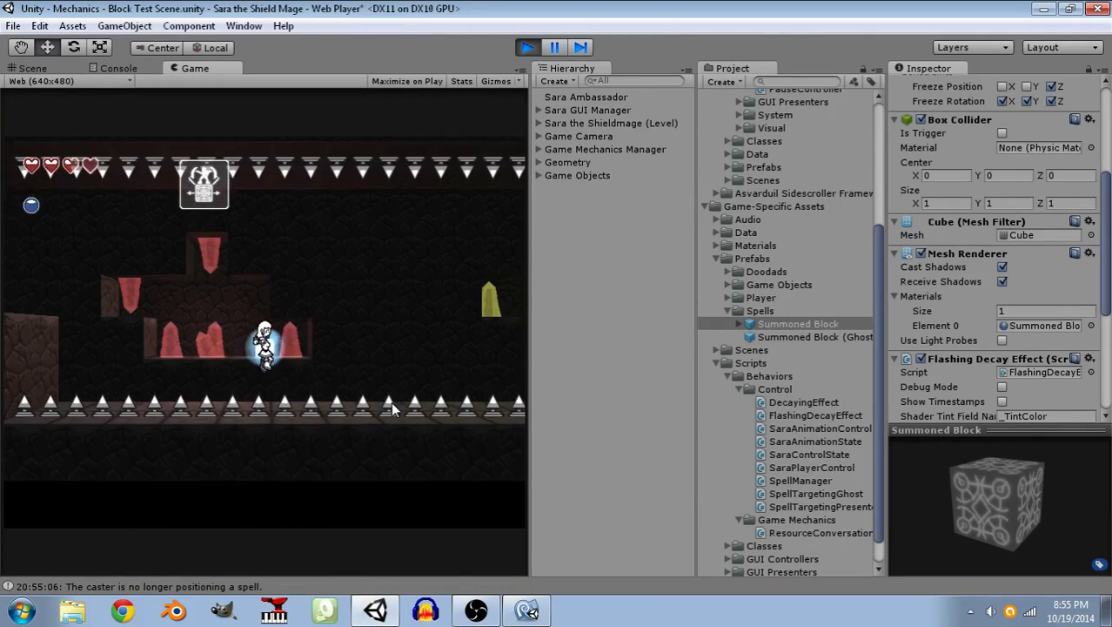
pyautogui.press('space')
pyautogui.press('d')
pyautogui.click(327, 430)
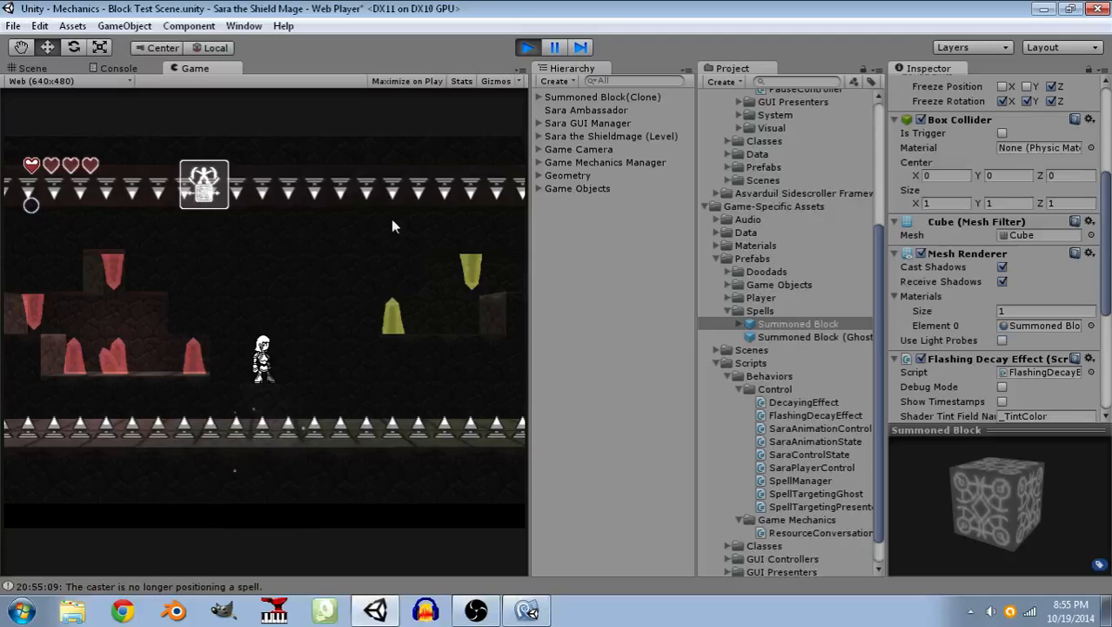
pyautogui.click(527, 48)
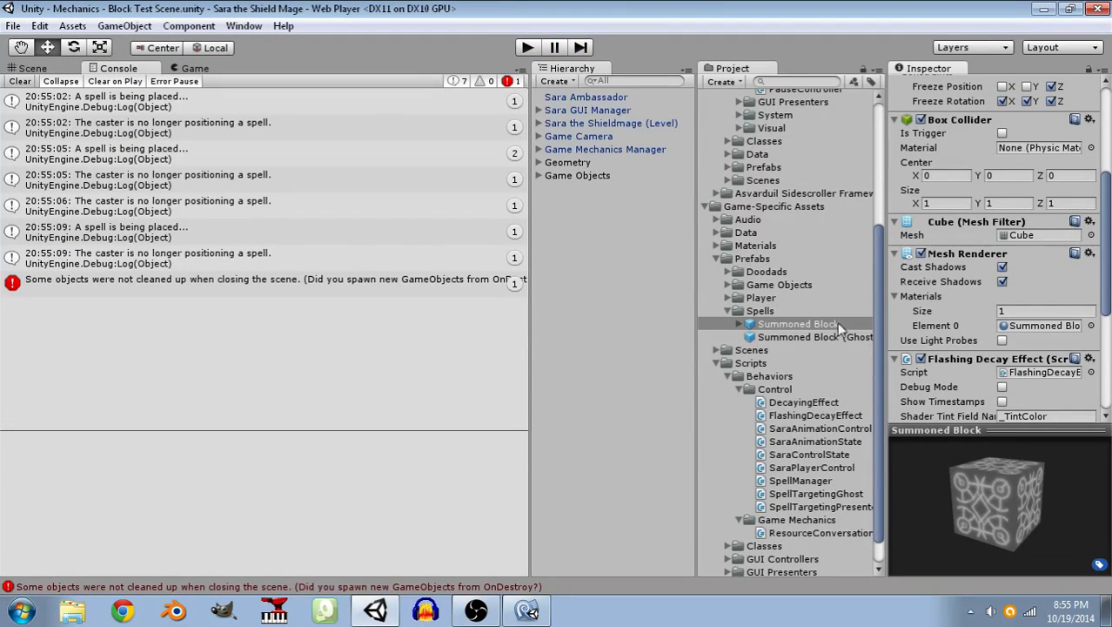
# Set the Flash Interval of the Summoned Block prefab's Flashing Decay Effect to 1.5.
pyautogui.scroll(-5, 975, 319)
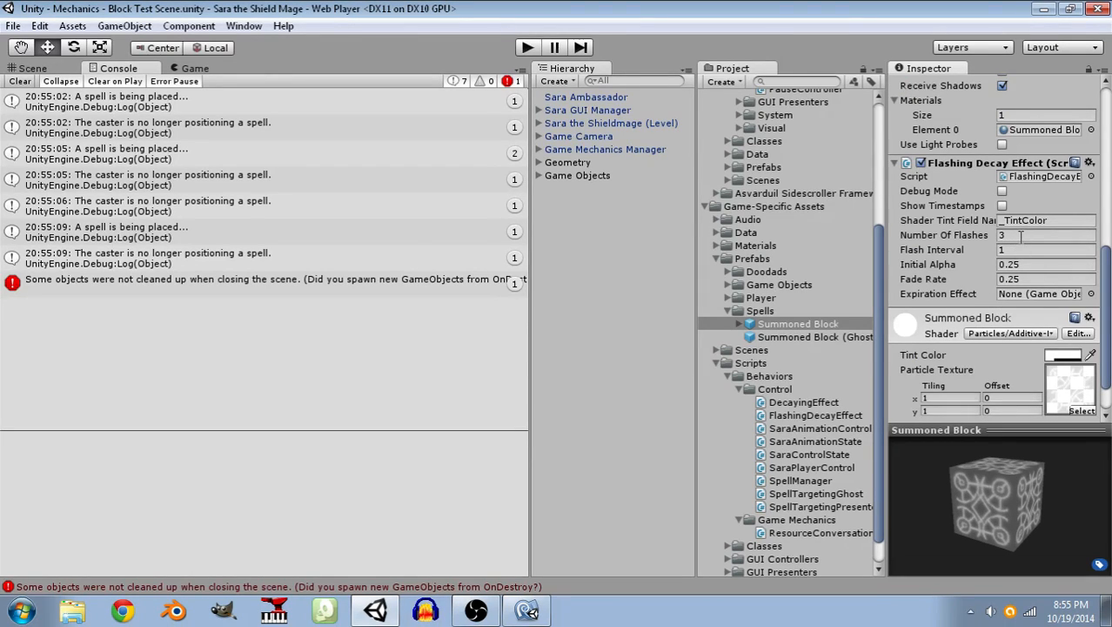
pyautogui.click(1021, 235)
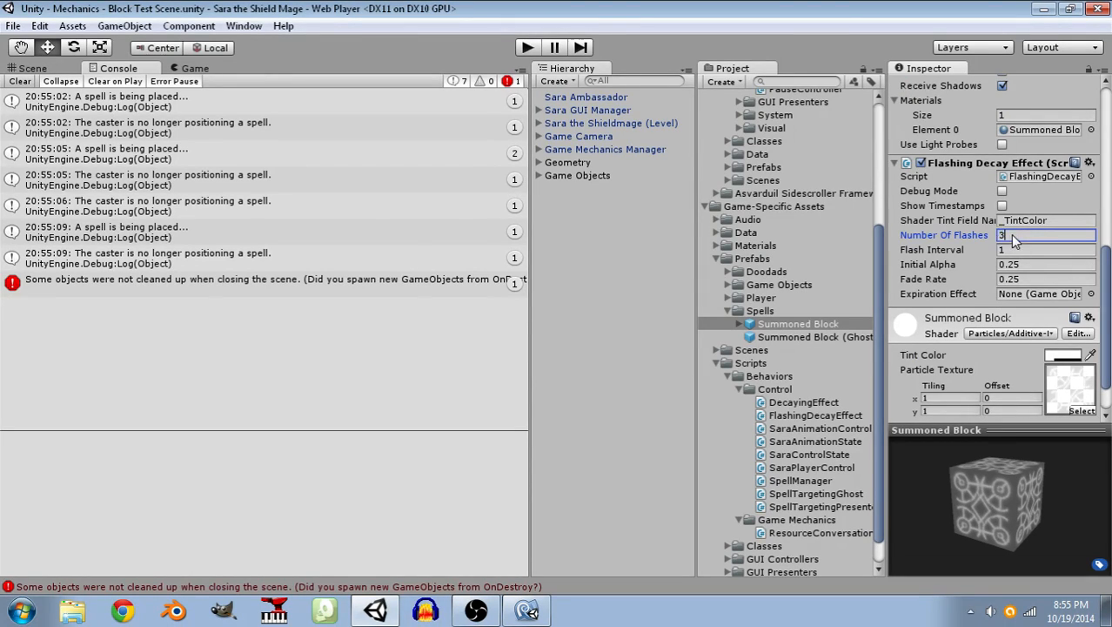
pyautogui.click(1014, 250)
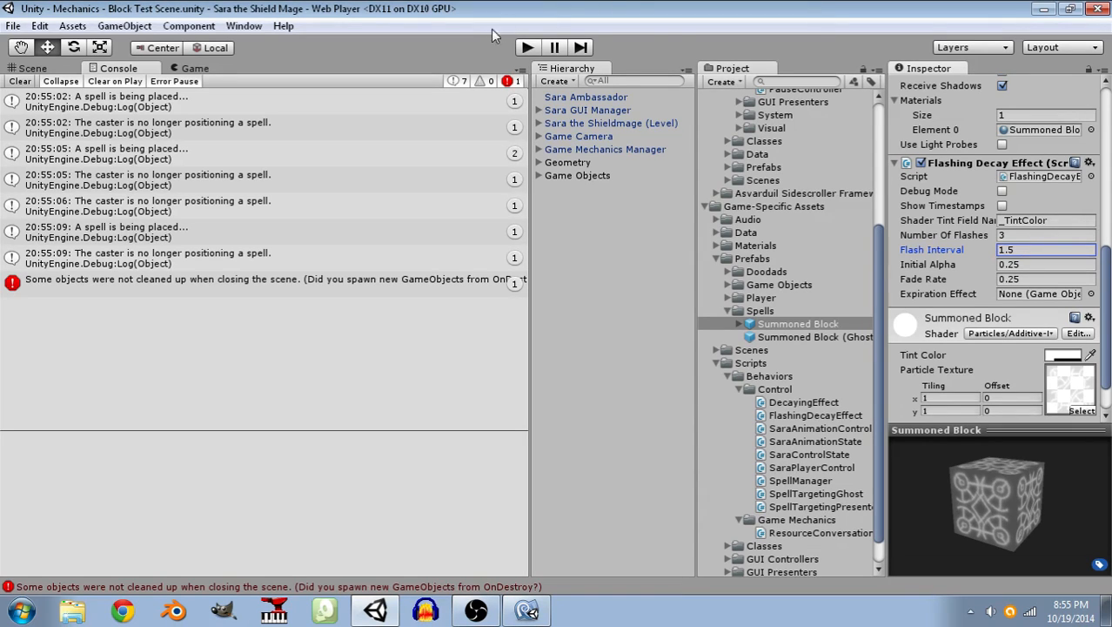
# Clear the console, start play mode, and move Sara across the spike pit past the red crystals on summoned blocks.
pyautogui.click(19, 81)
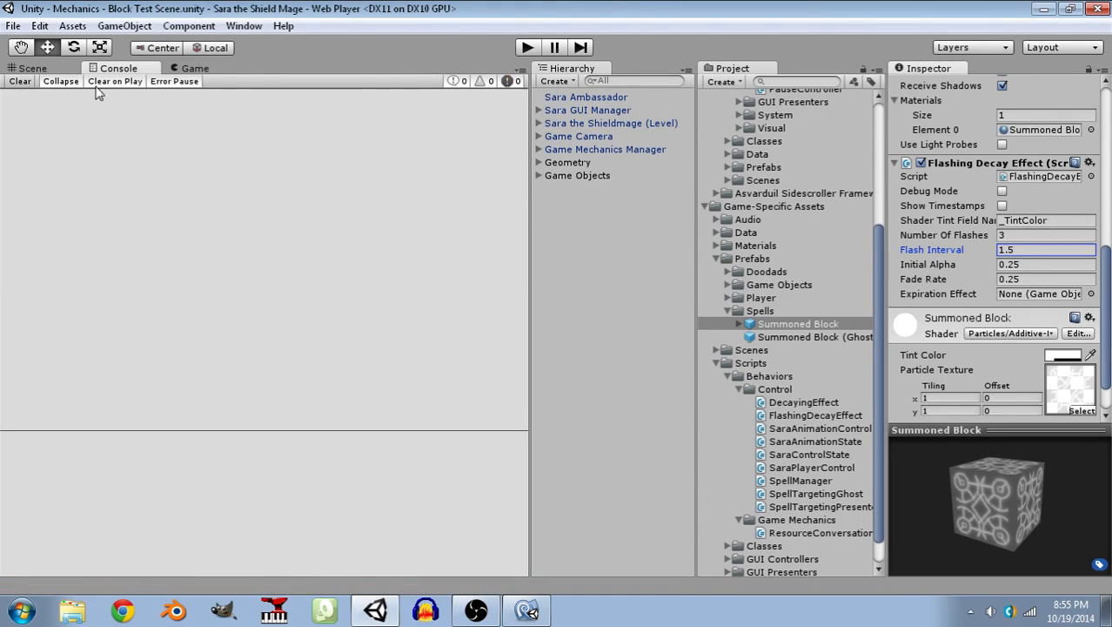
pyautogui.click(528, 47)
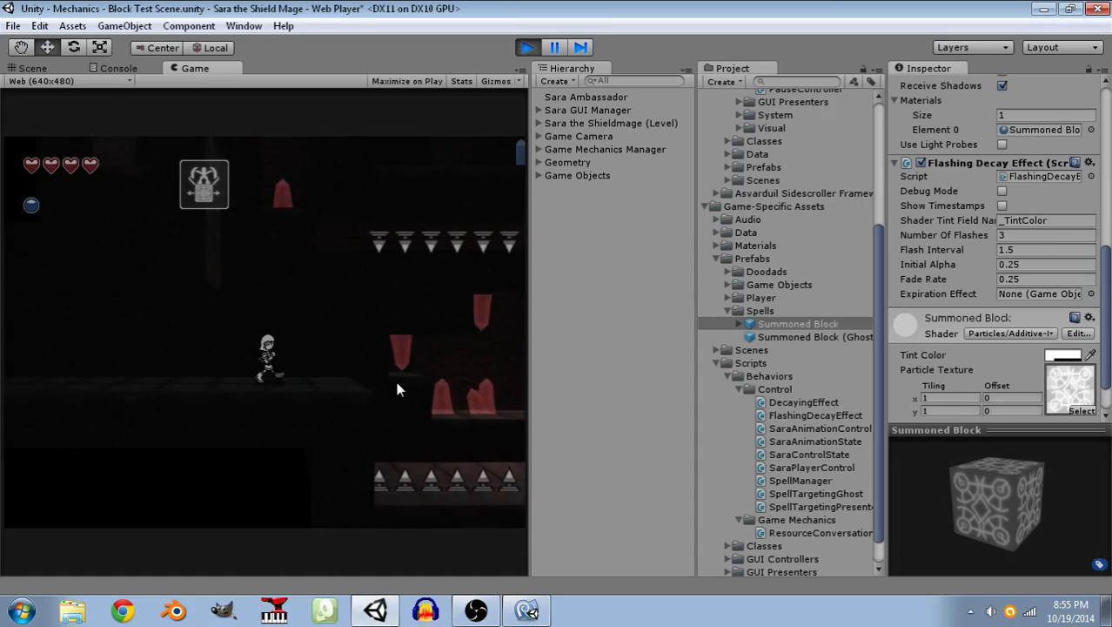
pyautogui.click(364, 431)
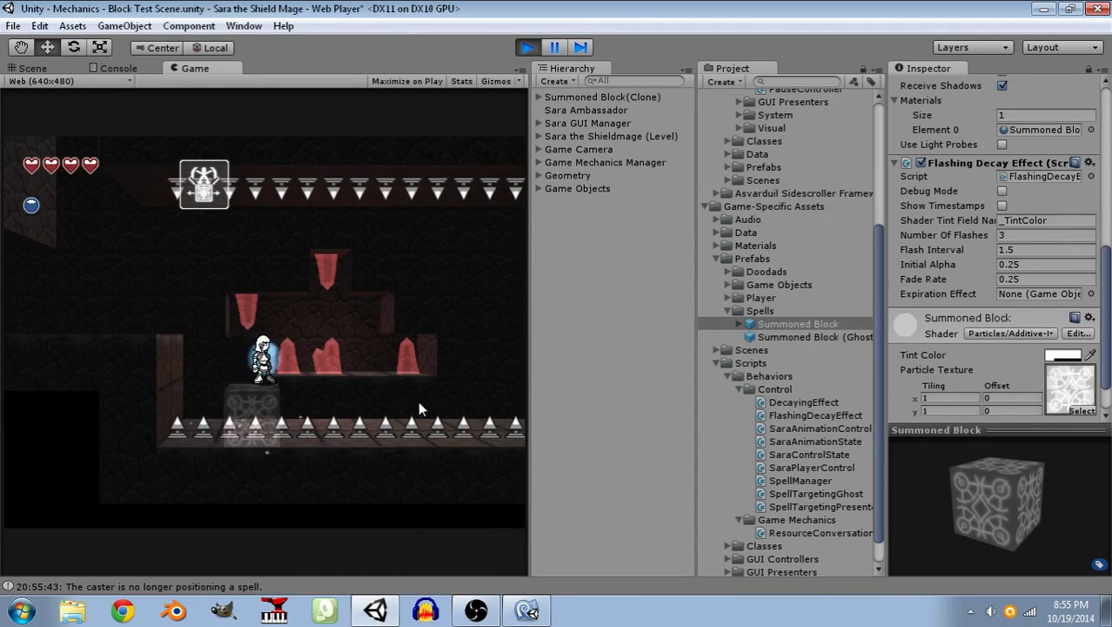
pyautogui.click(420, 402)
pyautogui.press('space')
pyautogui.press('d')
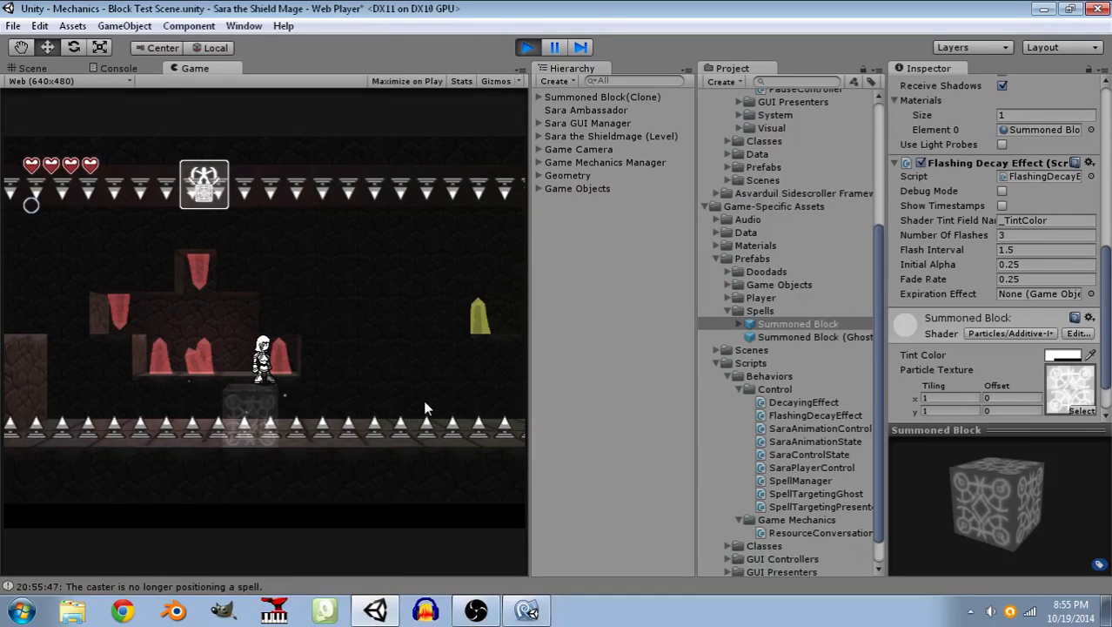
pyautogui.click(422, 406)
pyautogui.press('space')
pyautogui.press('d')
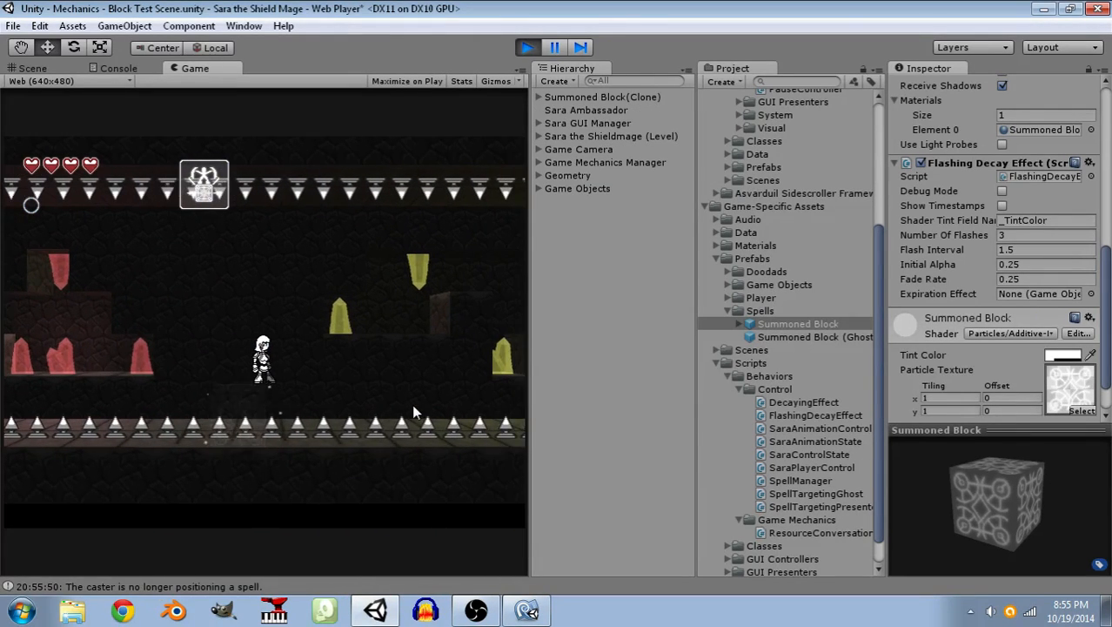
pyautogui.click(413, 406)
pyautogui.press('space')
pyautogui.press('d')
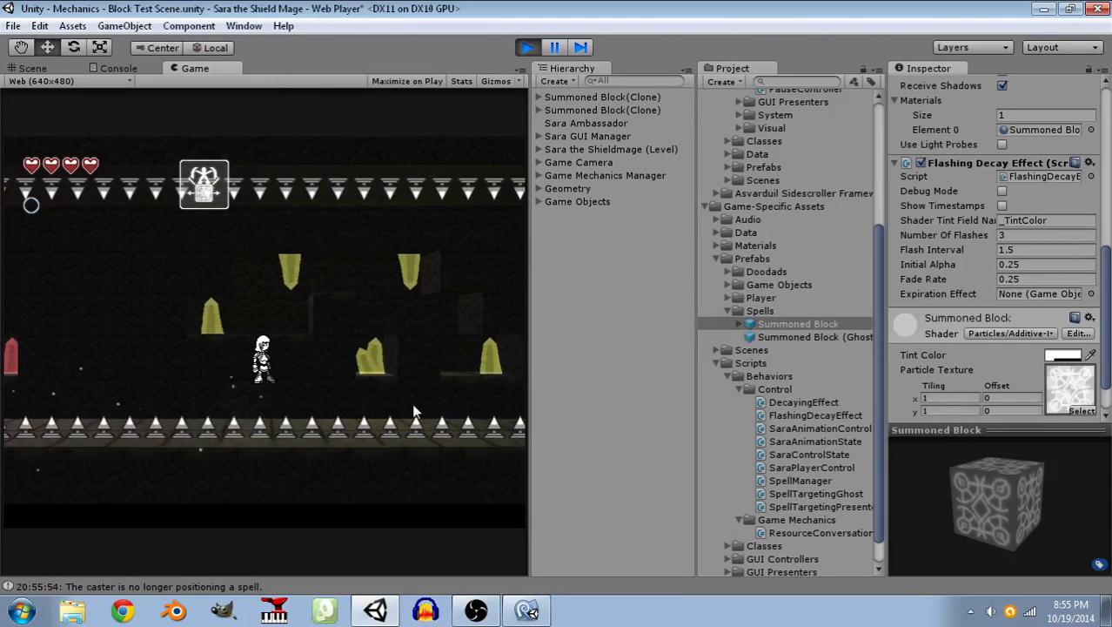
# Take Sara across the rest of the spike pit past the yellow crystals on summoned blocks to the far ledge.
pyautogui.click(417, 412)
pyautogui.press('space')
pyautogui.press('d')
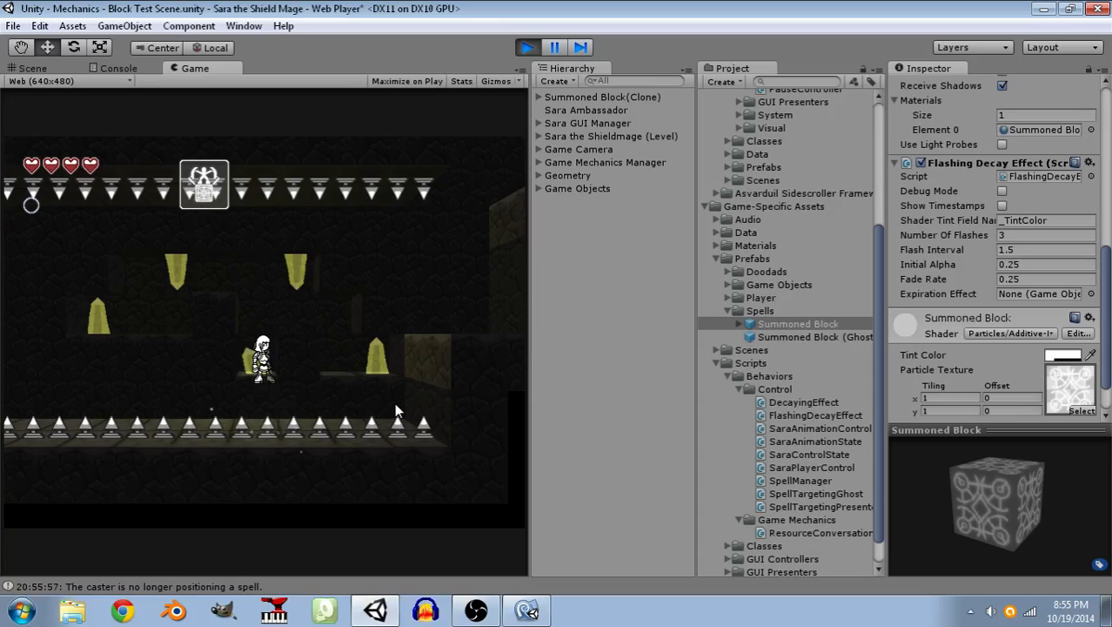
pyautogui.click(405, 407)
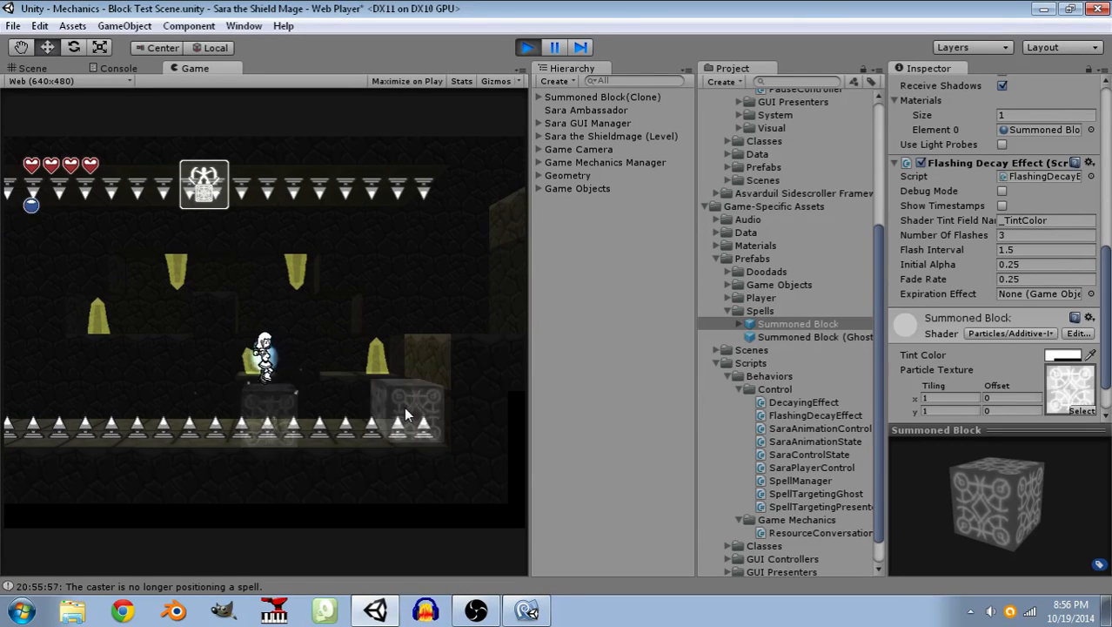
pyautogui.click(405, 415)
pyautogui.press('space')
pyautogui.press('d')
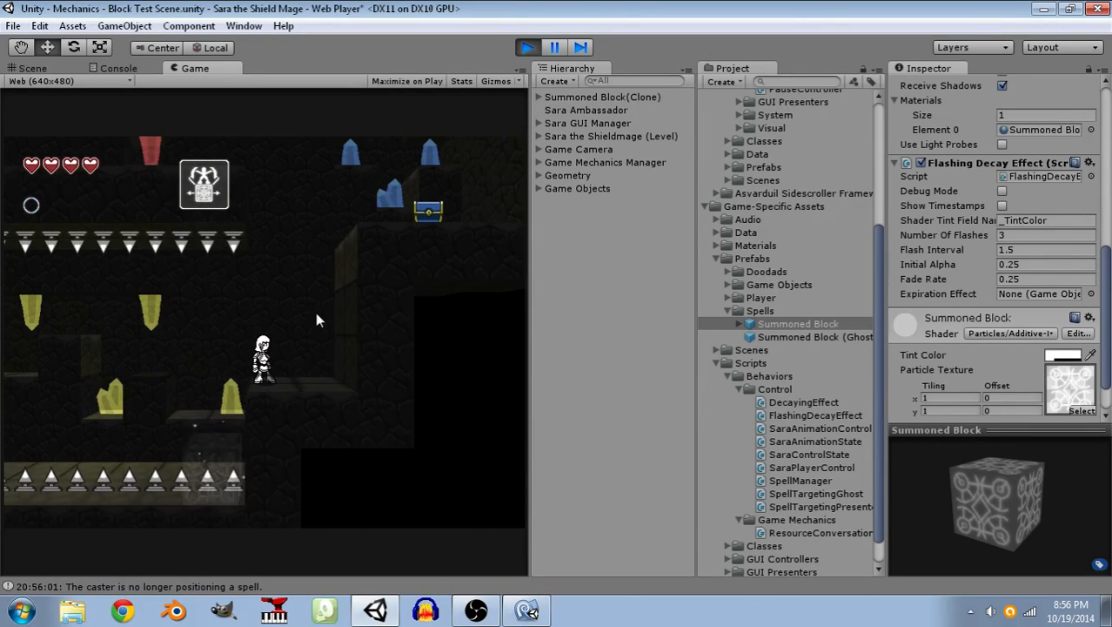
# Summon a block beside the ledge's wall, climb up to the blue chest, and open it to collect the Mana Crystal.
pyautogui.click(327, 299)
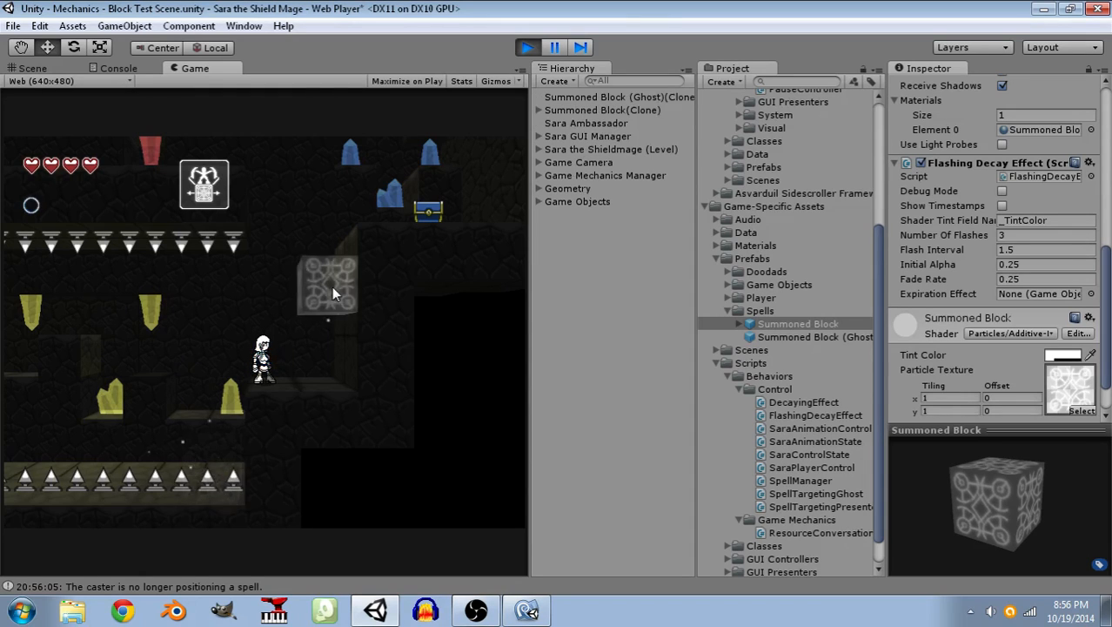
pyautogui.press('space')
pyautogui.press('d')
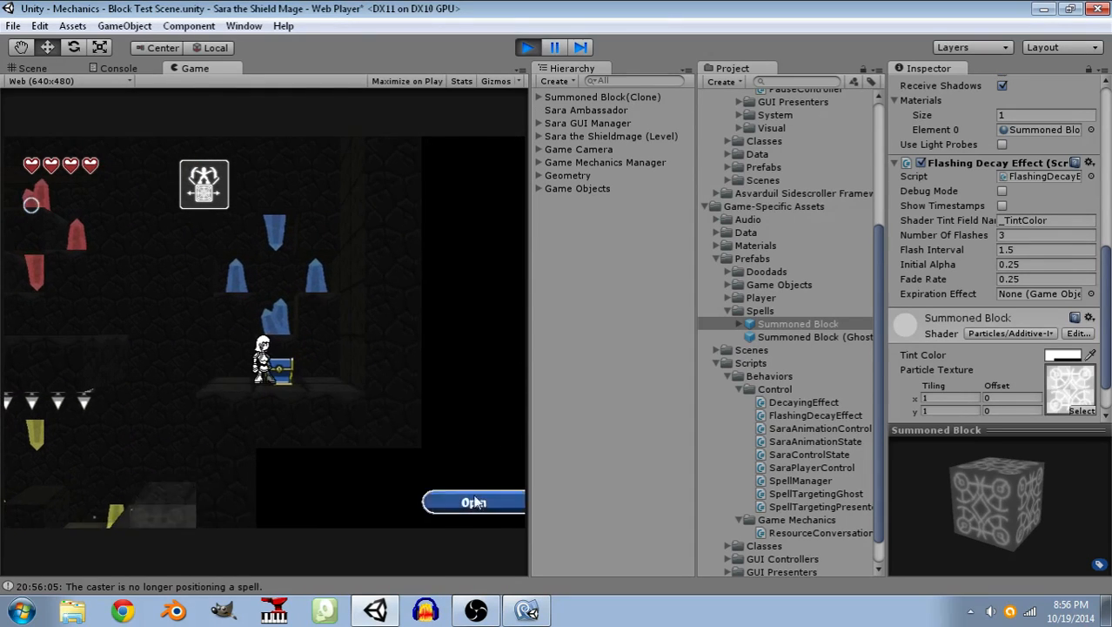
pyautogui.click(476, 503)
pyautogui.click(555, 47)
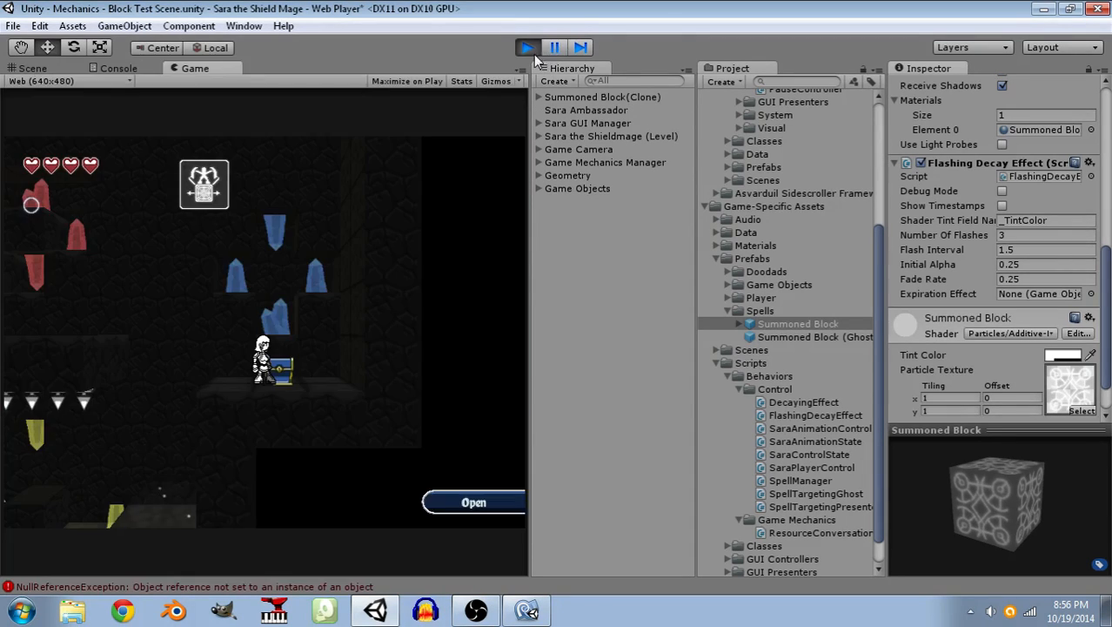
pyautogui.click(471, 503)
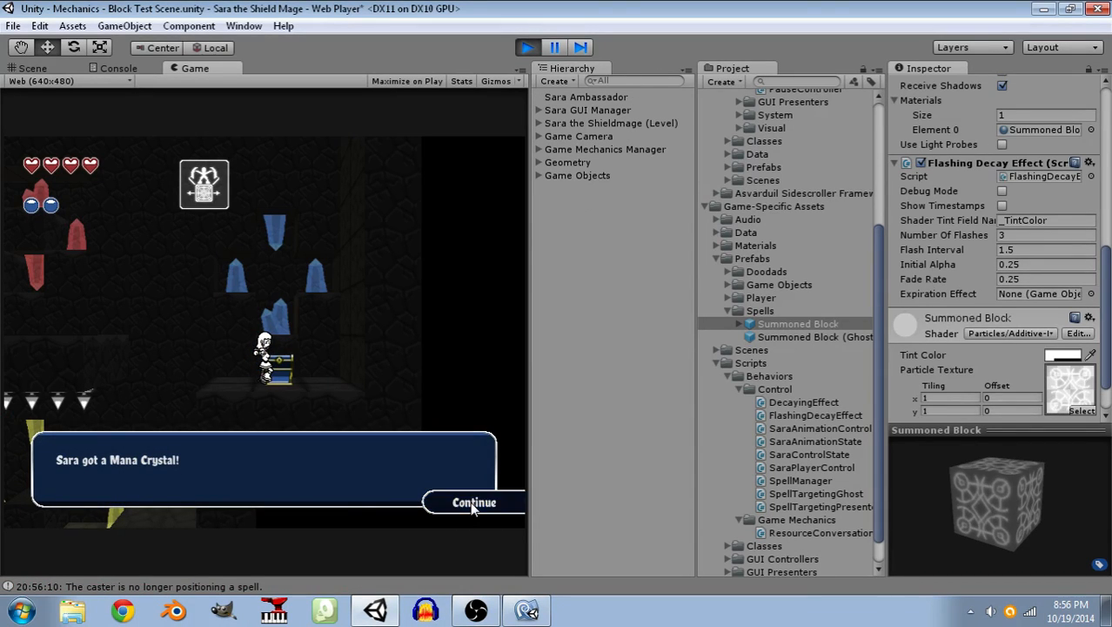
pyautogui.click(471, 503)
pyautogui.click(471, 503)
# Jump Sara back along the upper level, summoning a block near the blue crystals on the way to the red ones.
pyautogui.press('a')
pyautogui.press('space')
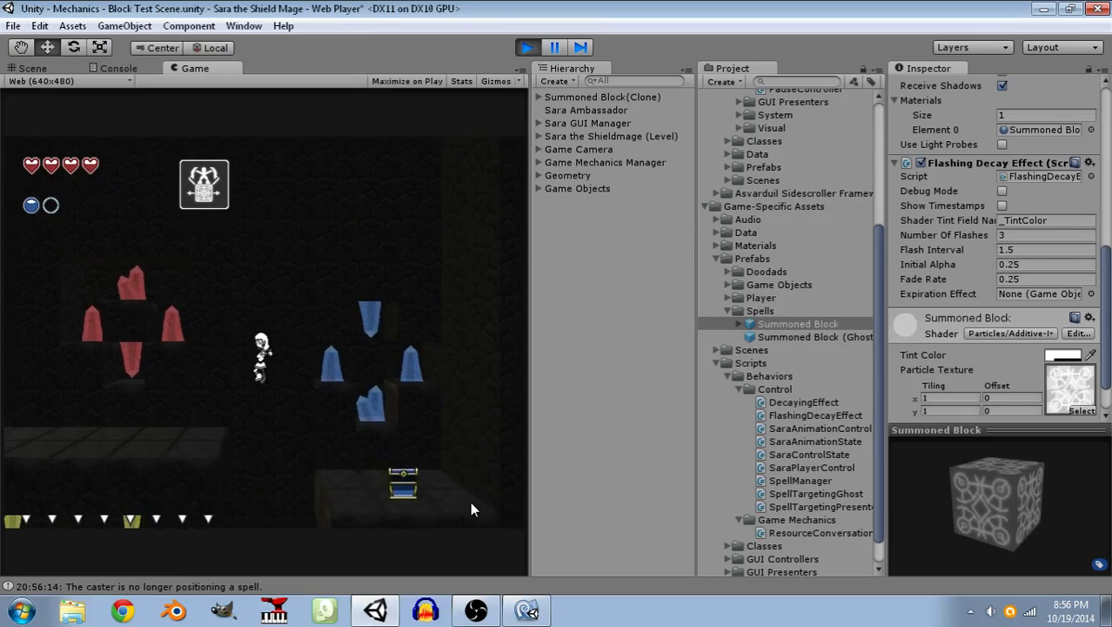
pyautogui.press('space')
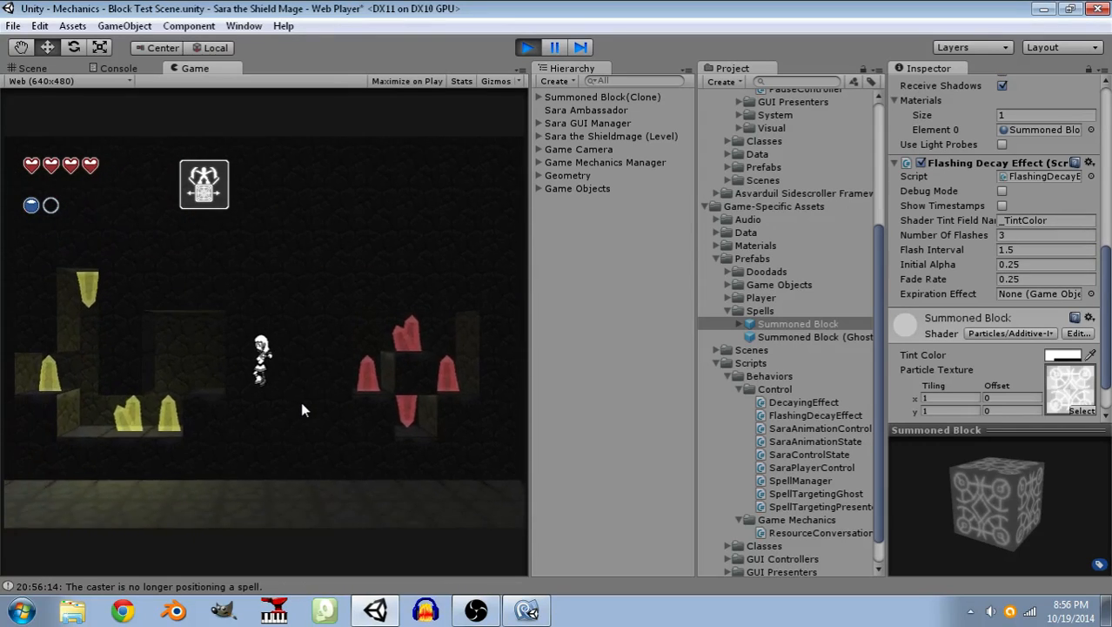
pyautogui.click(115, 310)
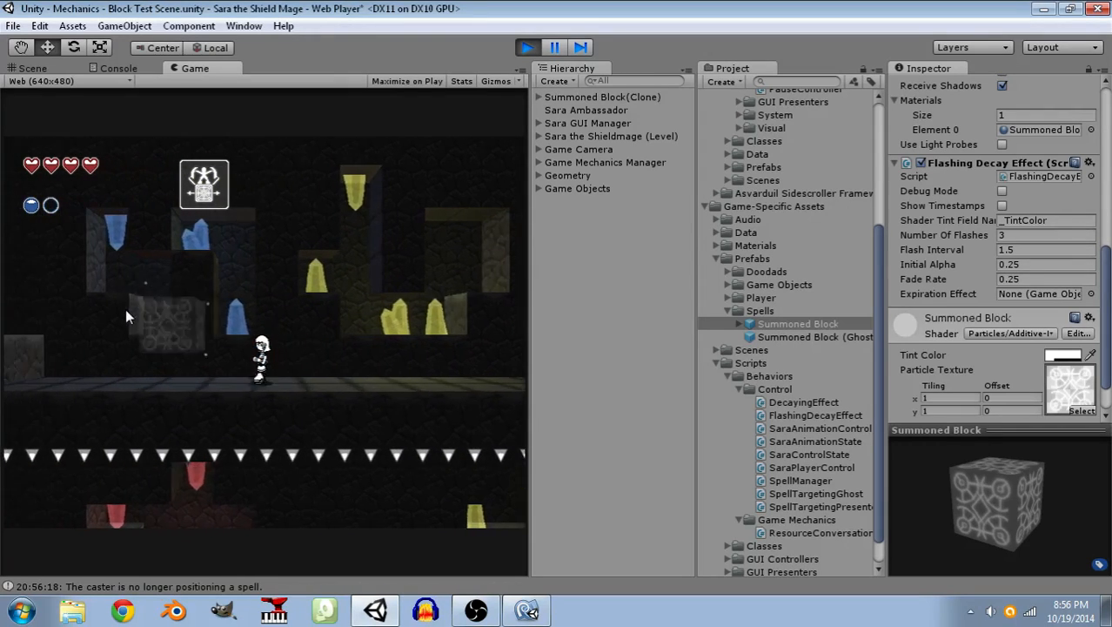
pyautogui.press('space')
# Summon another block beside the upper blue crystals, return Sara to the lower ledge before the spike pit, and stop play mode.
pyautogui.press('space')
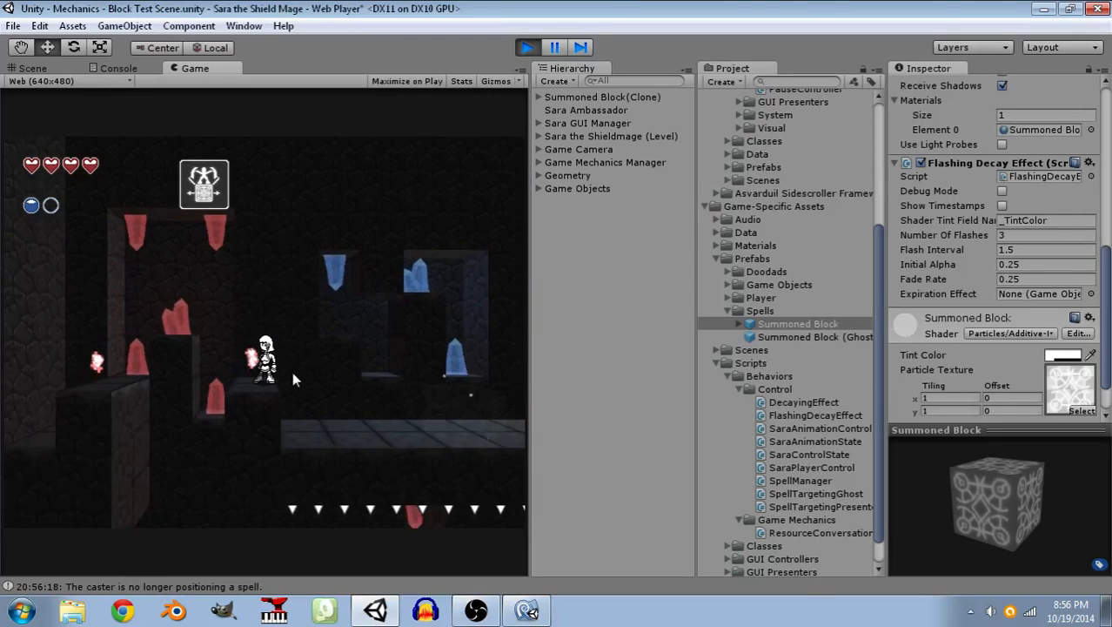
pyautogui.press('a')
pyautogui.press('space')
pyautogui.press('d')
pyautogui.press('space')
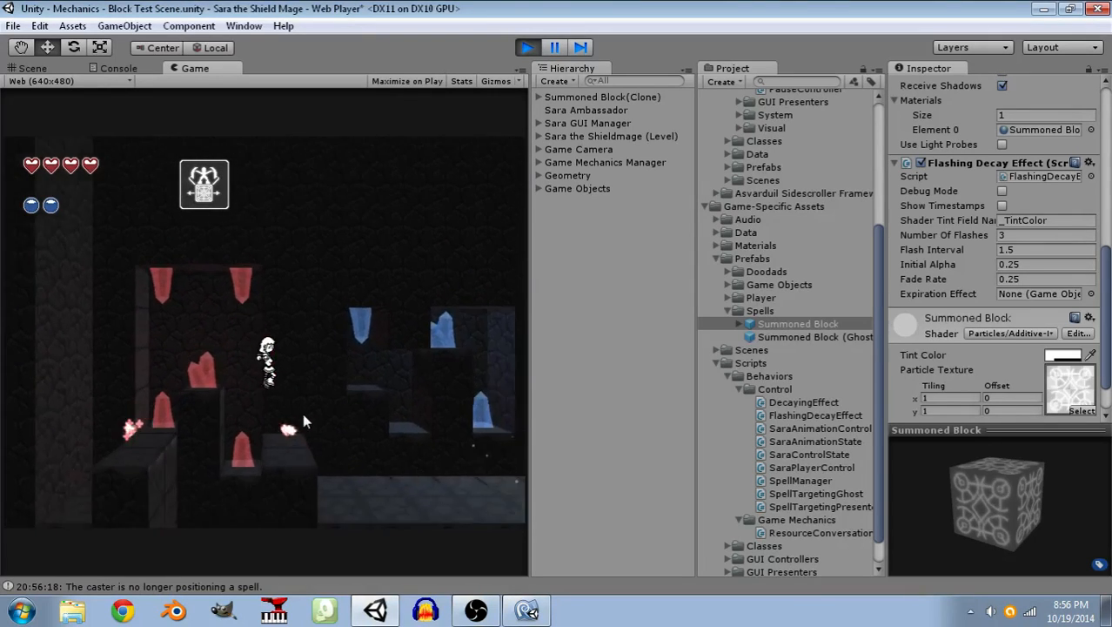
pyautogui.click(377, 265)
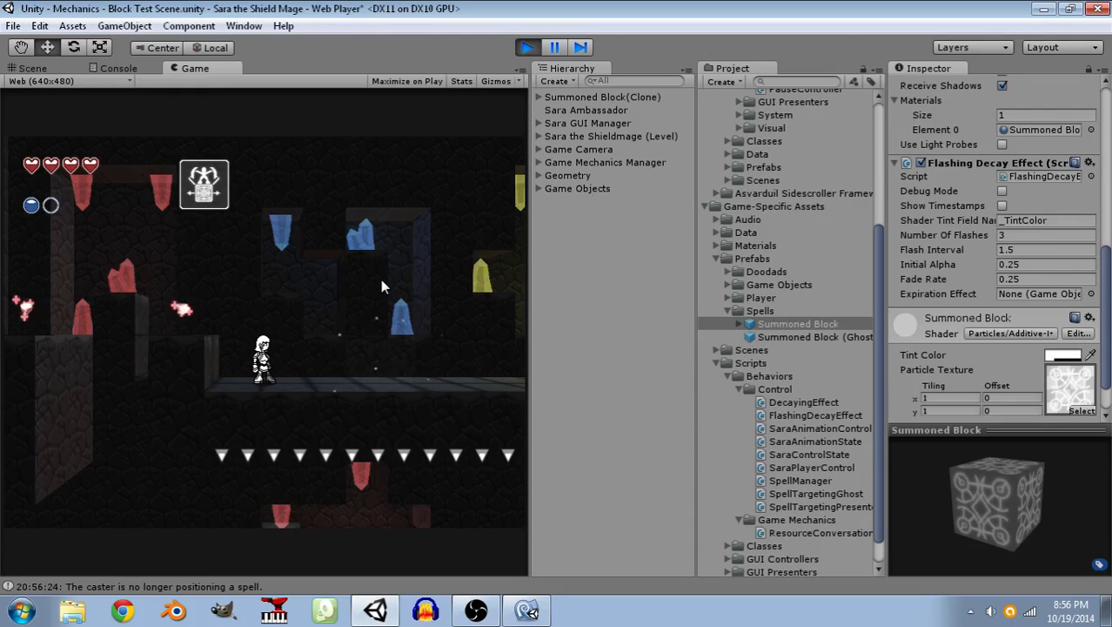
pyautogui.press('a')
pyautogui.press('space')
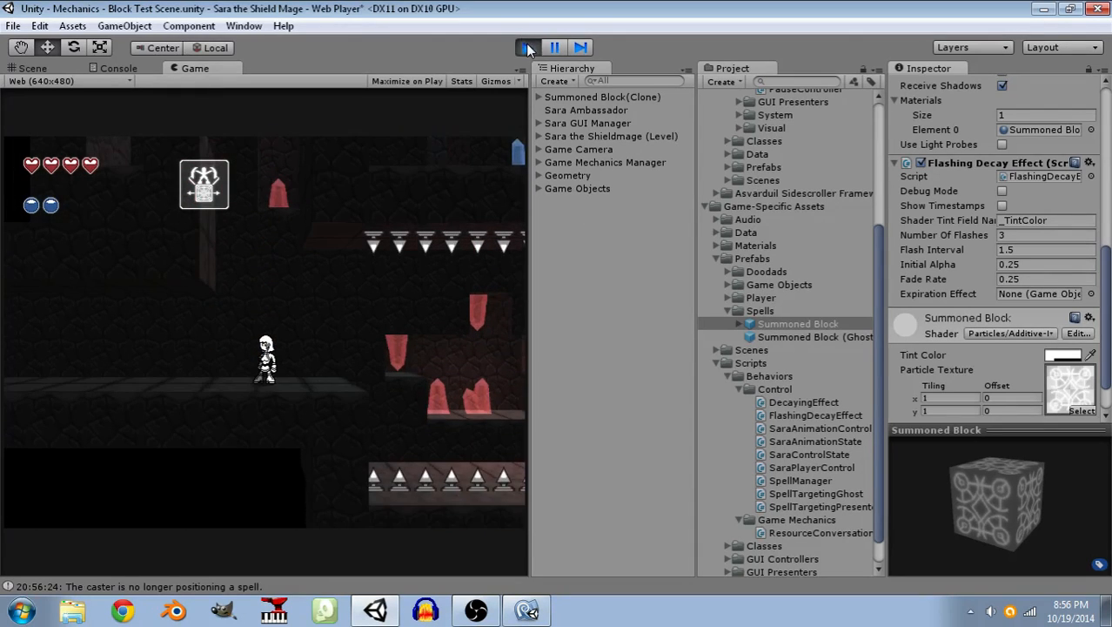
pyautogui.click(529, 47)
# Set the Summoned Block prefab's Fade Rate to 0.75 and play-test it with one block summoned in the spike pit.
pyautogui.click(1042, 278)
pyautogui.write('0')
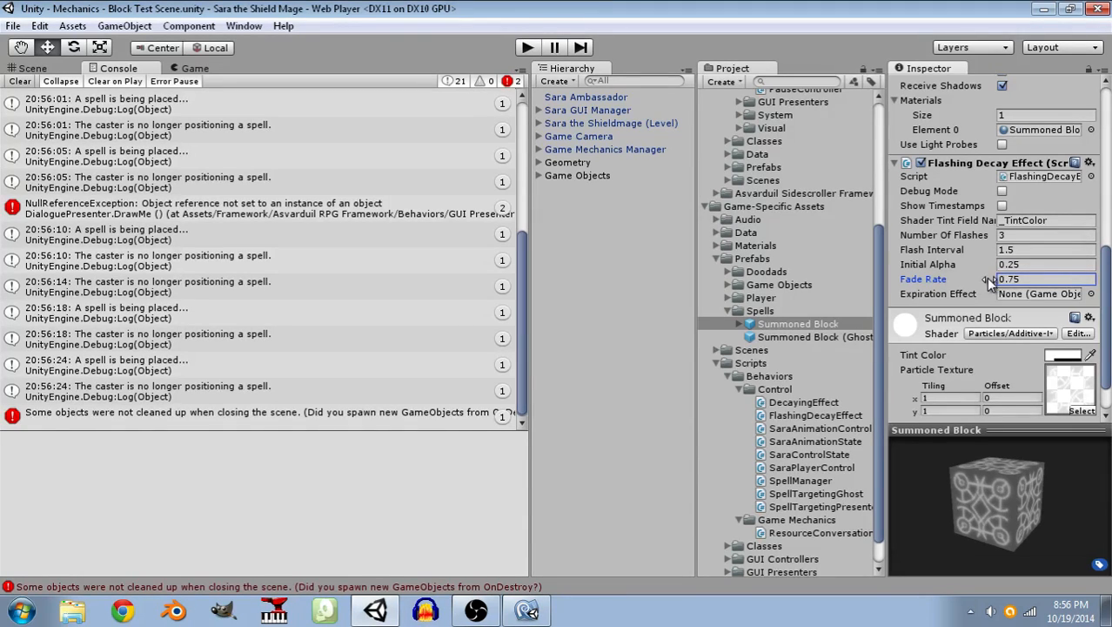
pyautogui.click(528, 47)
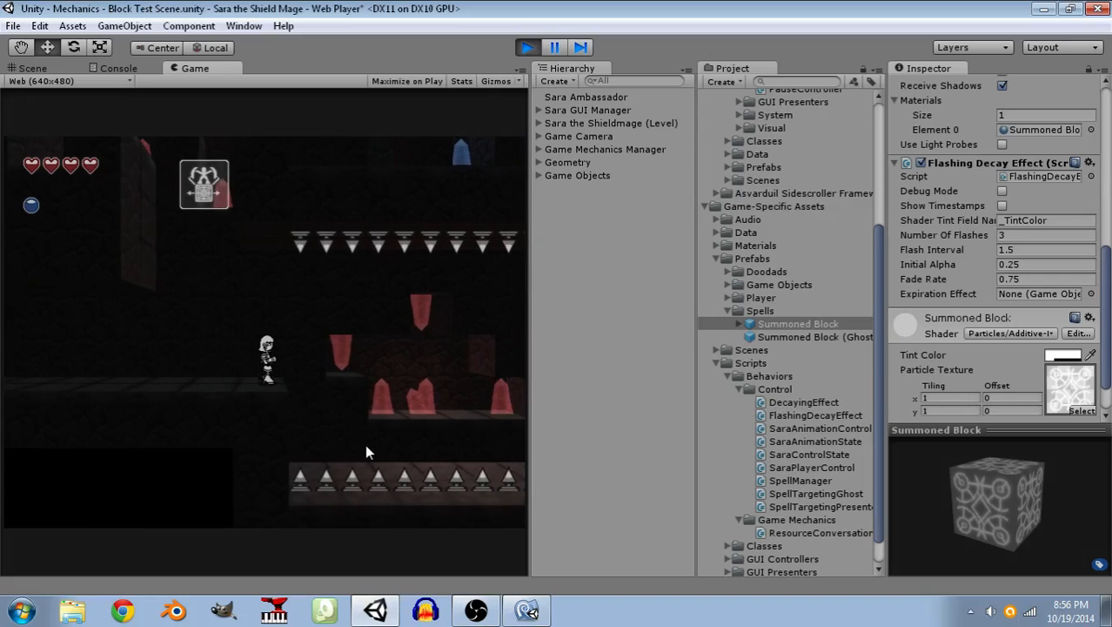
pyautogui.click(364, 442)
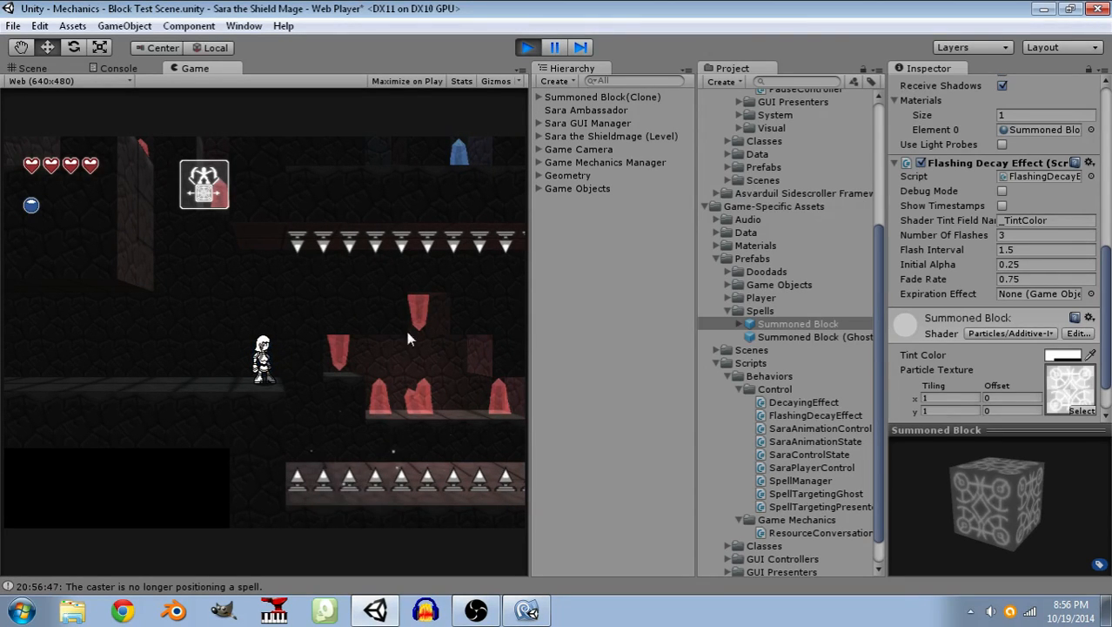
pyautogui.click(527, 47)
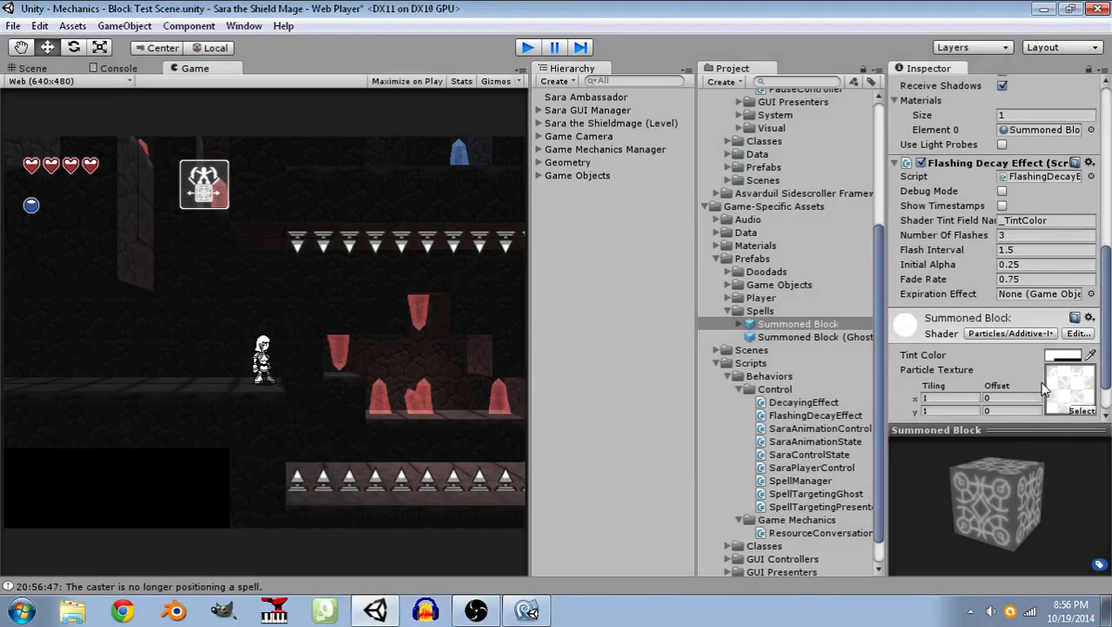
# Set the Flashing Decay Effect's Fade Rate to 0.05 and start play mode.
pyautogui.click(1033, 279)
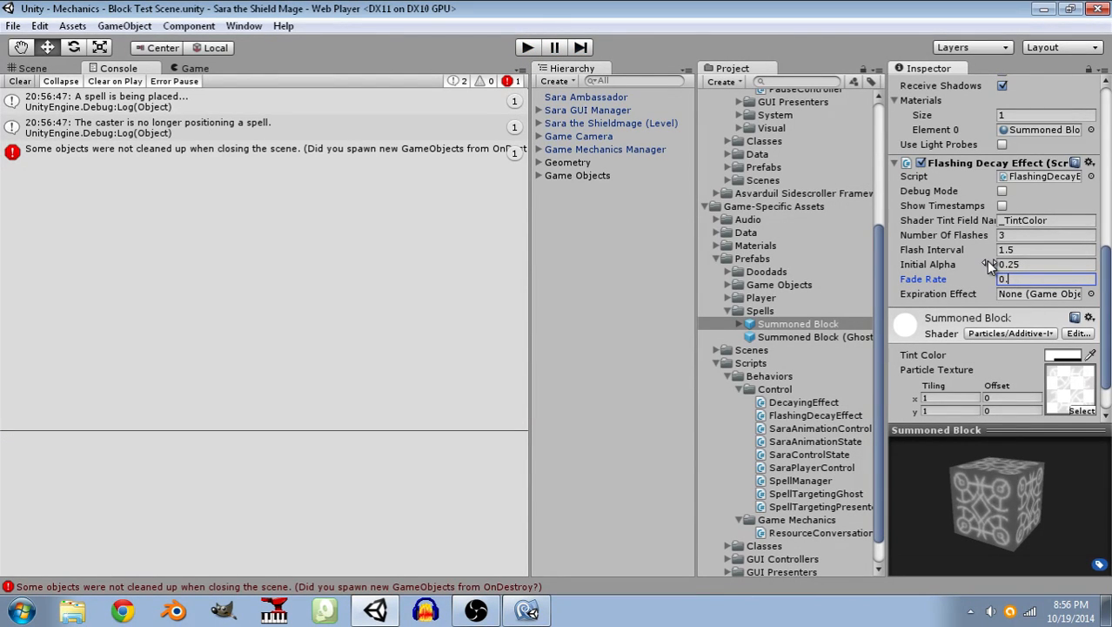
pyautogui.click(527, 51)
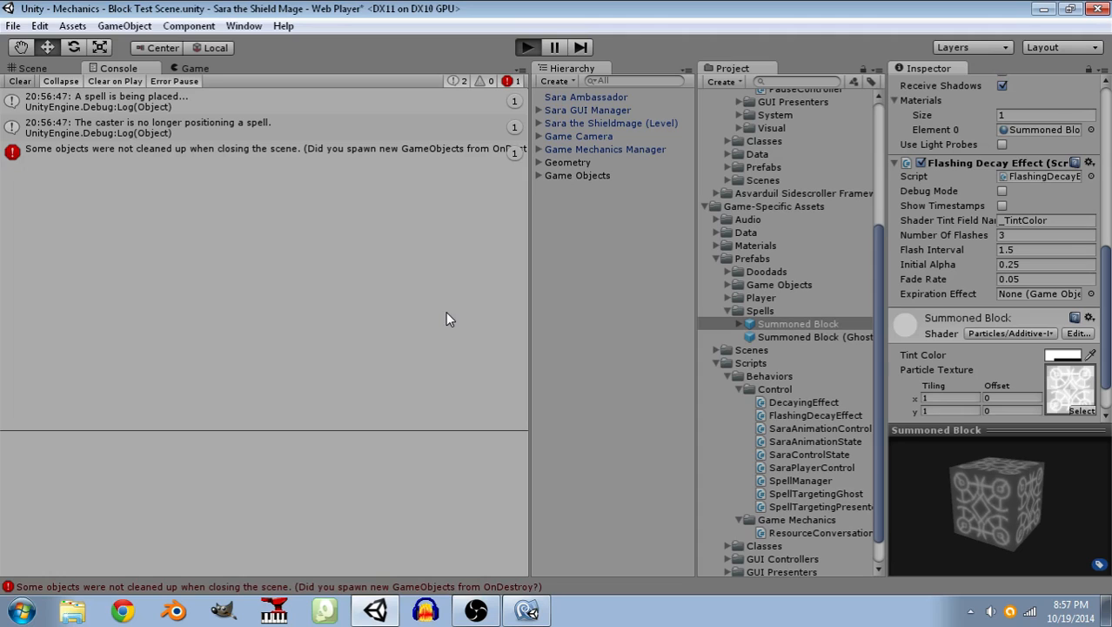
# Summon blocks in the spike pit and jump Sara across them beneath the red crystals to watch the flashes.
pyautogui.press('d')
pyautogui.click(381, 410)
pyautogui.press('d')
pyautogui.press('space')
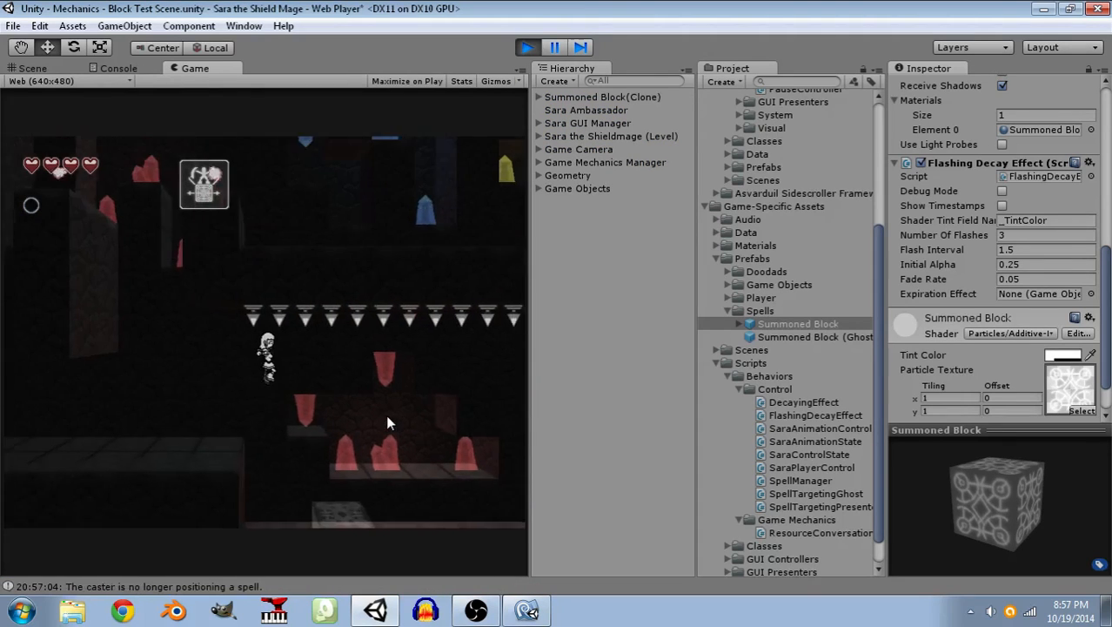
pyautogui.click(427, 394)
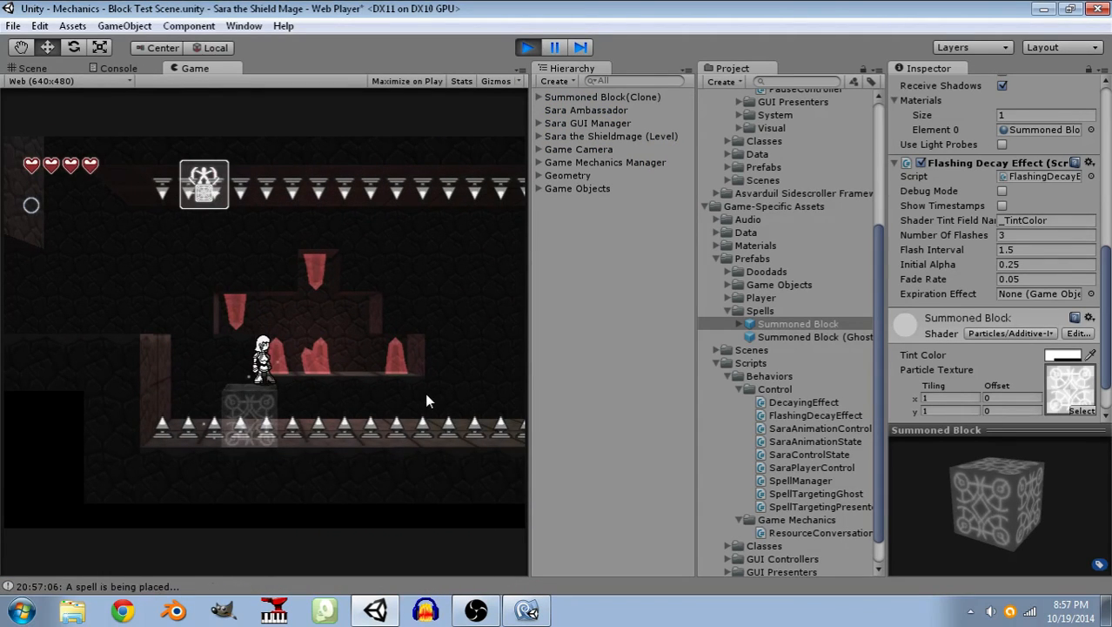
pyautogui.press('d')
pyautogui.press('space')
pyautogui.press('d')
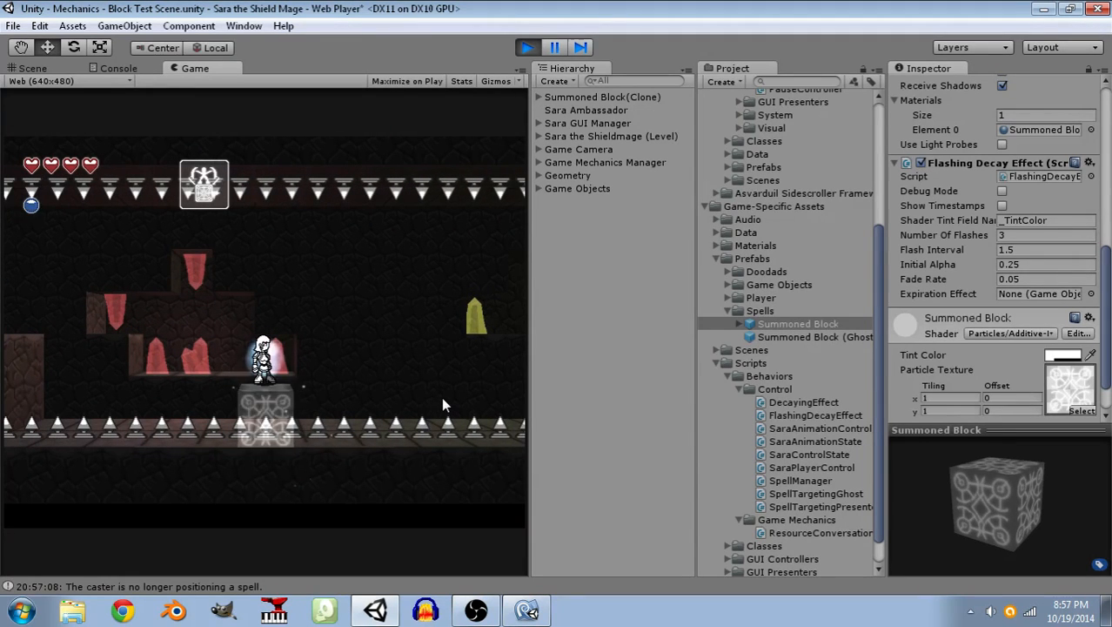
# Continue over the pit past the yellow crystals on summoned blocks up to the far ledge, and stop play mode.
pyautogui.click(442, 399)
pyautogui.press('d')
pyautogui.press('space')
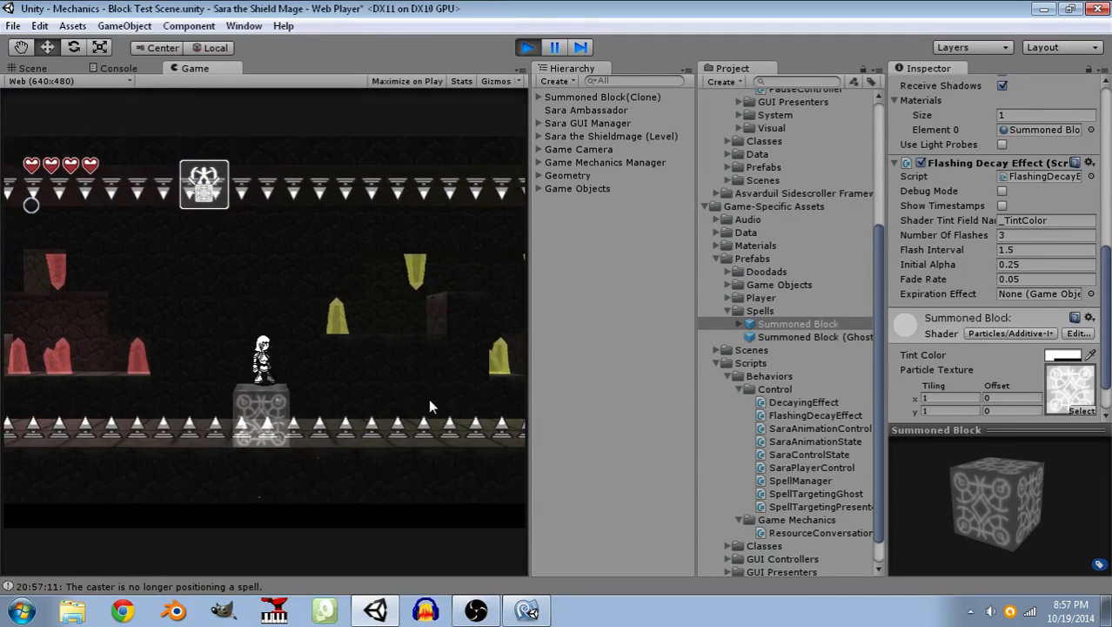
pyautogui.click(433, 420)
pyautogui.press('d')
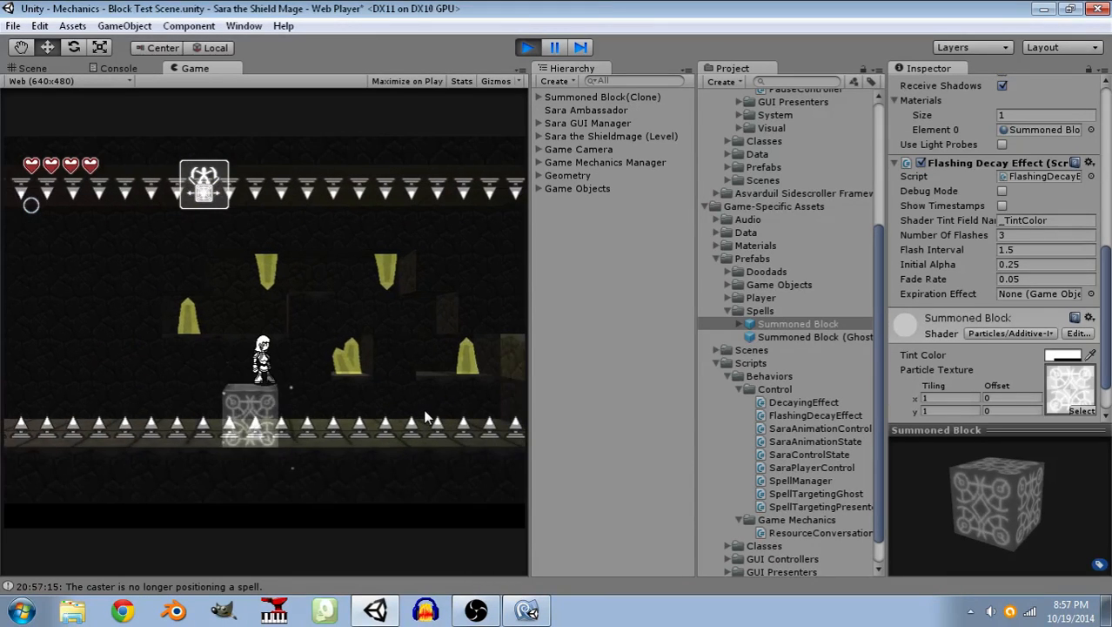
pyautogui.click(427, 416)
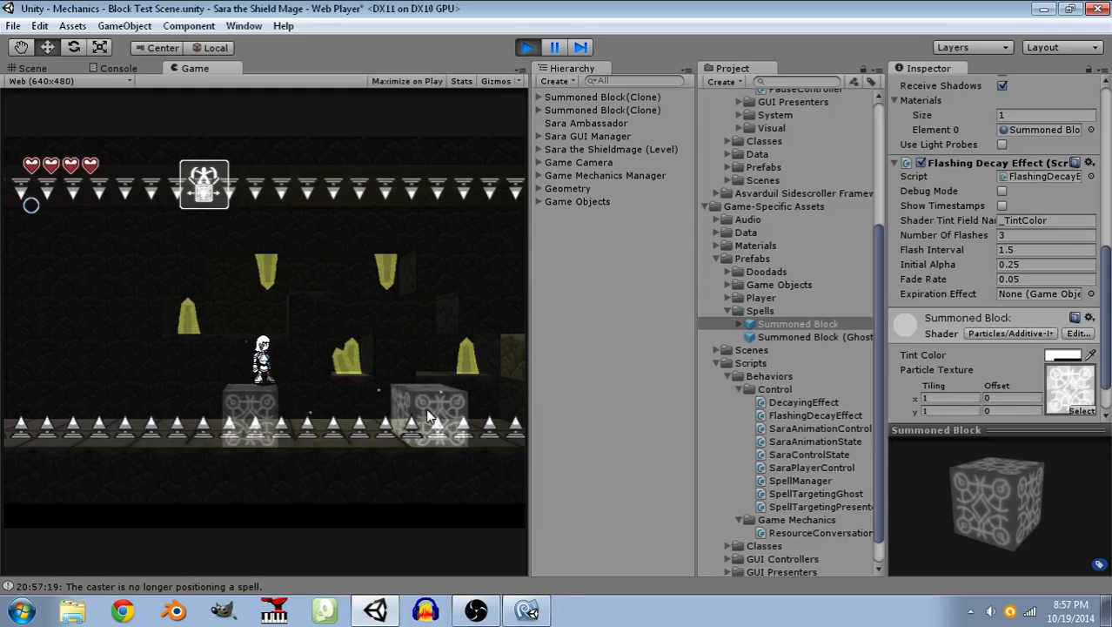
pyautogui.press('d')
pyautogui.press('space')
pyautogui.press('space')
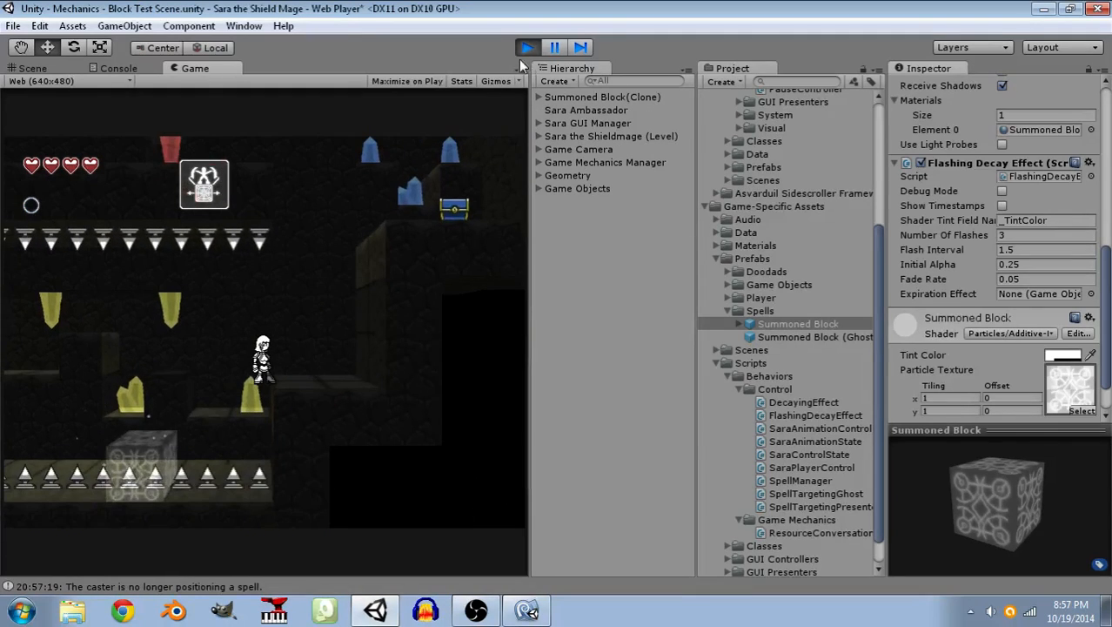
pyautogui.hotkey('ctrl', 'p')
# Set the Summoned Block prefab's Fade Rate to 0.075 and start play mode.
pyautogui.click(1020, 279)
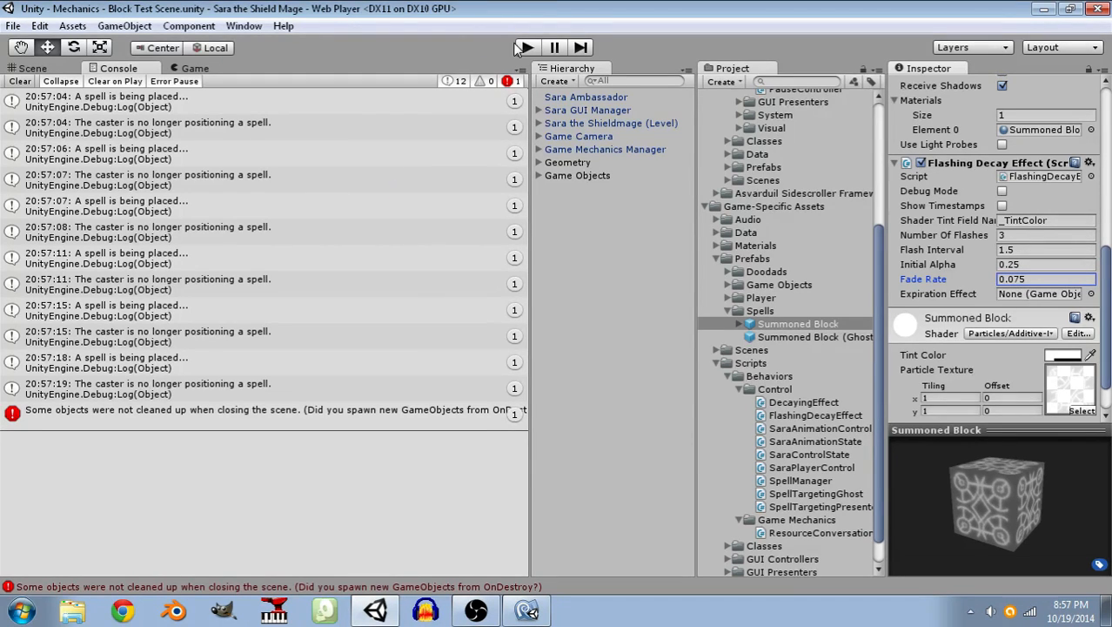
pyautogui.click(527, 46)
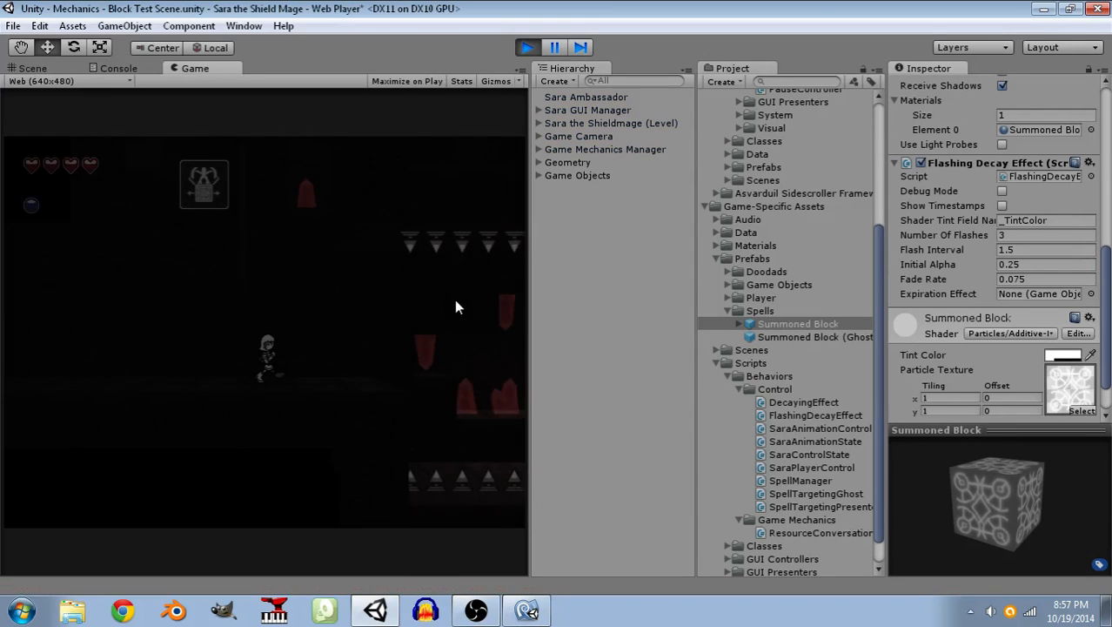
# Play-test the summoned blocks by jumping Sara across them over the spike pit beneath the red crystals.
pyautogui.click(369, 441)
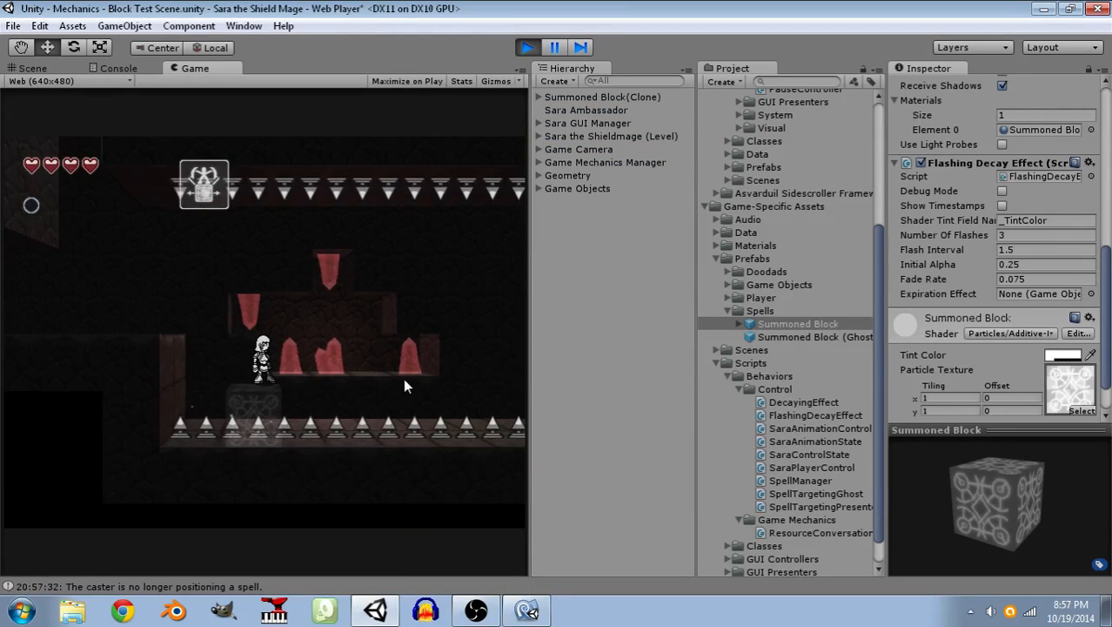
pyautogui.click(428, 405)
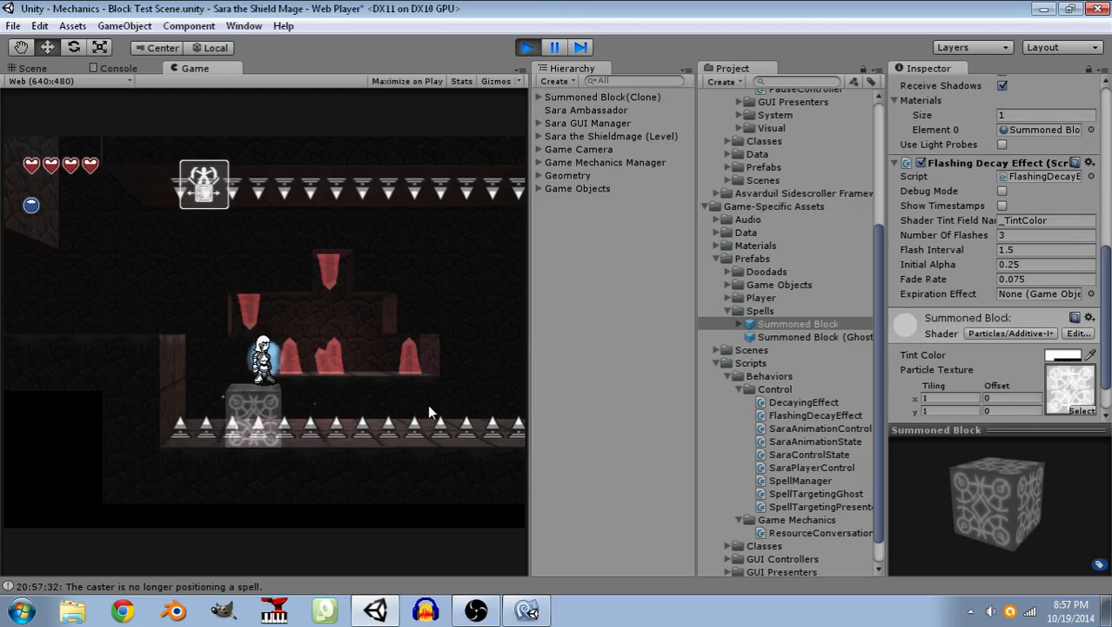
pyautogui.press('space')
pyautogui.press('d')
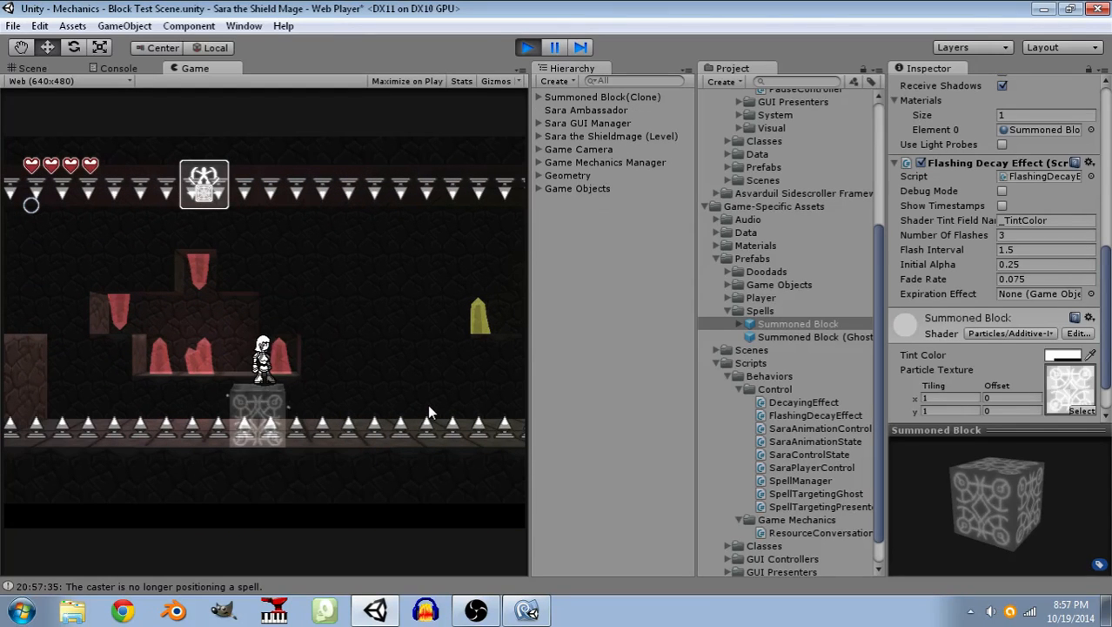
pyautogui.click(437, 414)
pyautogui.press('d')
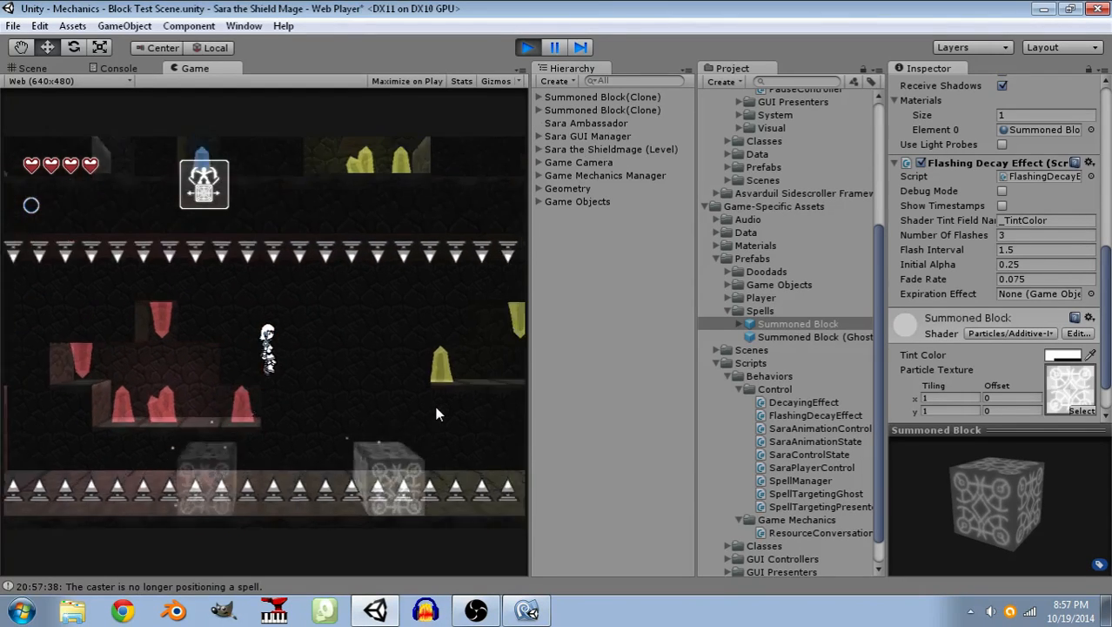
pyautogui.press('d')
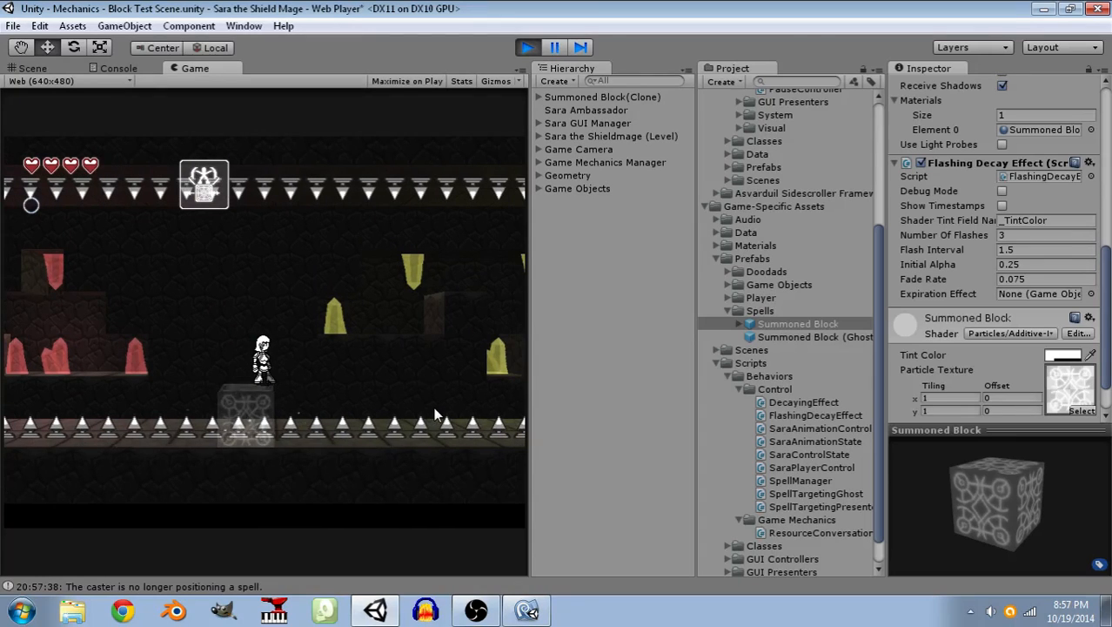
# Keep summoning blocks past the yellow crystals and jump Sara across them onto the ledge at the pit's far end.
pyautogui.click(433, 416)
pyautogui.press('d')
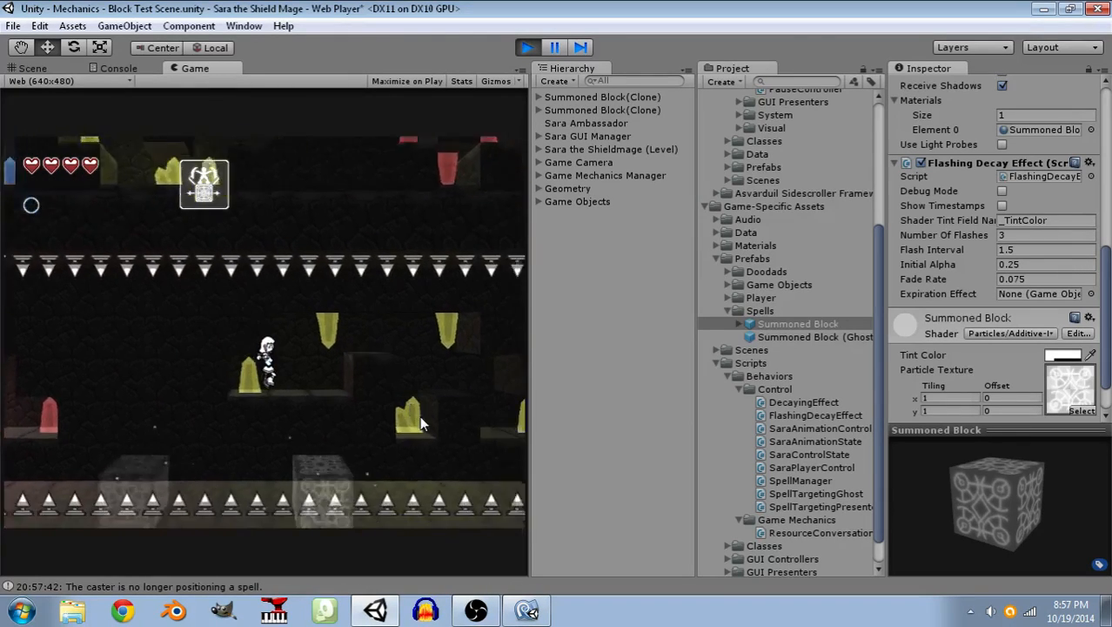
pyautogui.click(419, 423)
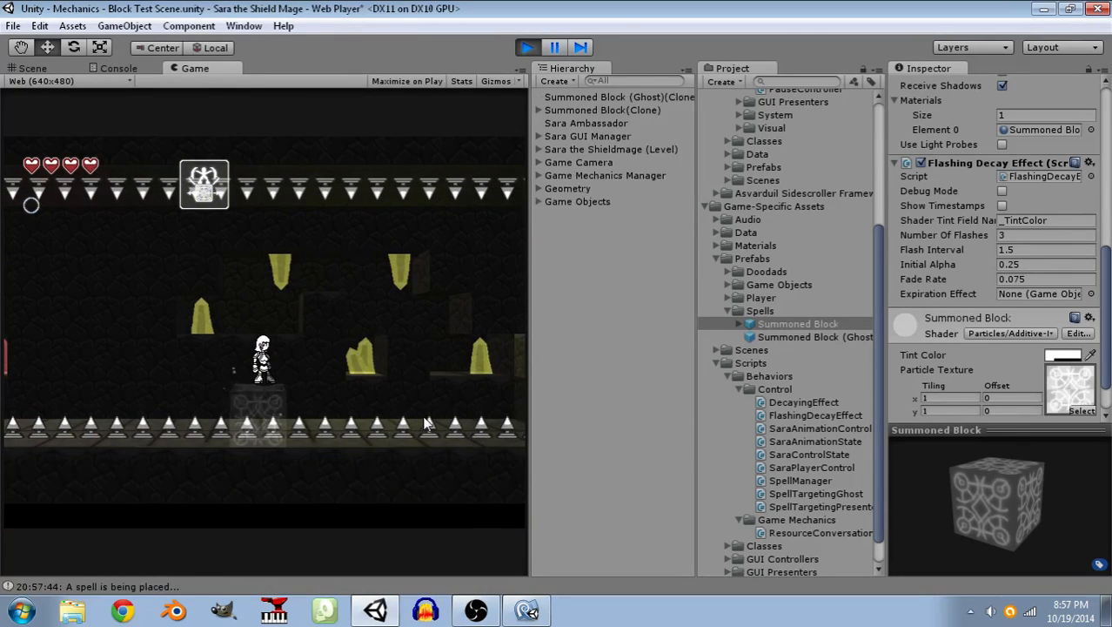
pyautogui.press('d')
pyautogui.press('space')
pyautogui.click(417, 421)
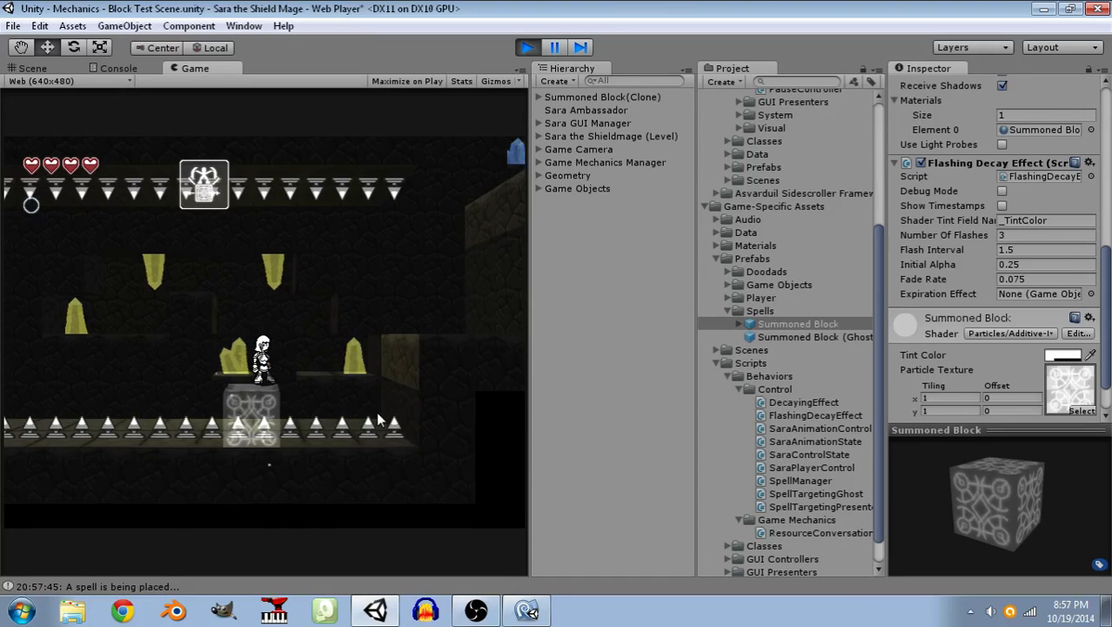
pyautogui.click(378, 418)
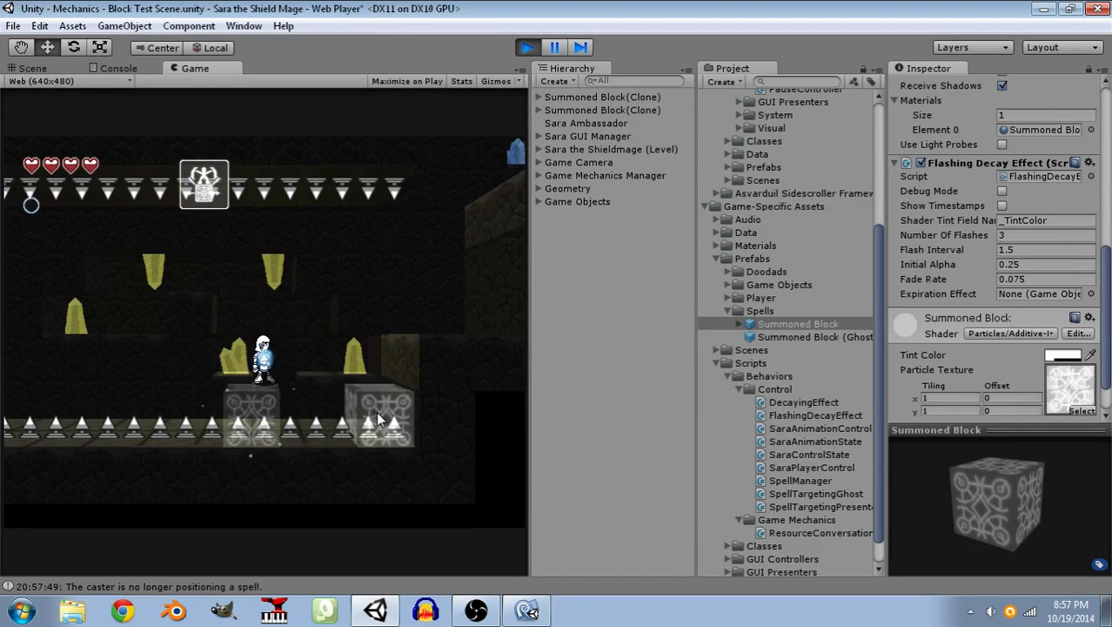
pyautogui.press('d')
pyautogui.press('space')
pyautogui.press('d')
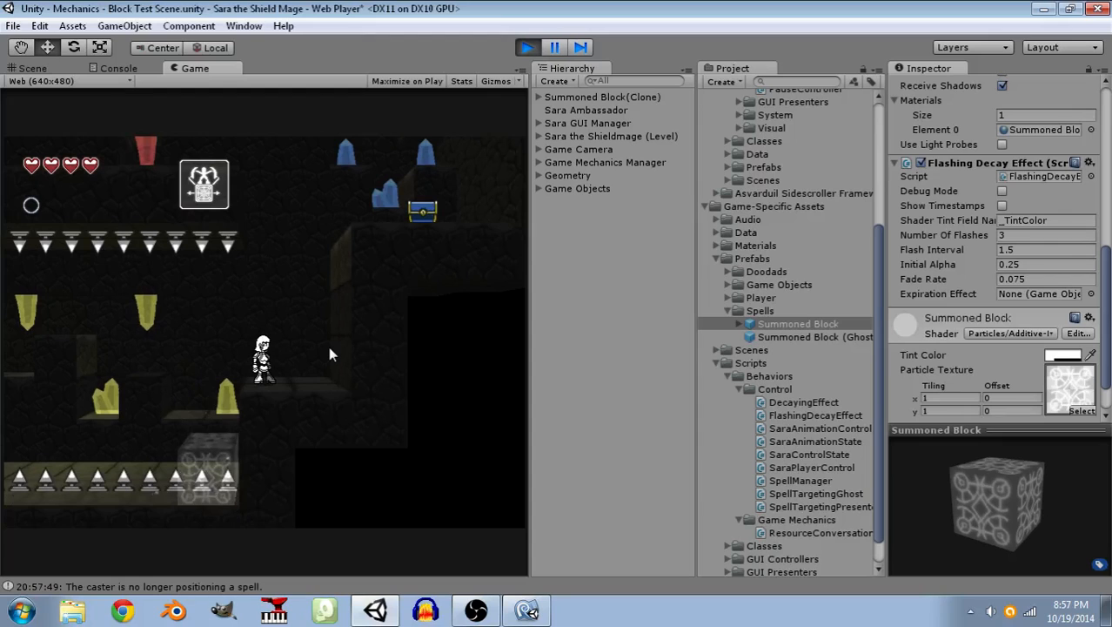
# Summon a block beside the wall, climb it to the blue chest, open the chest and stop play mode.
pyautogui.click(328, 310)
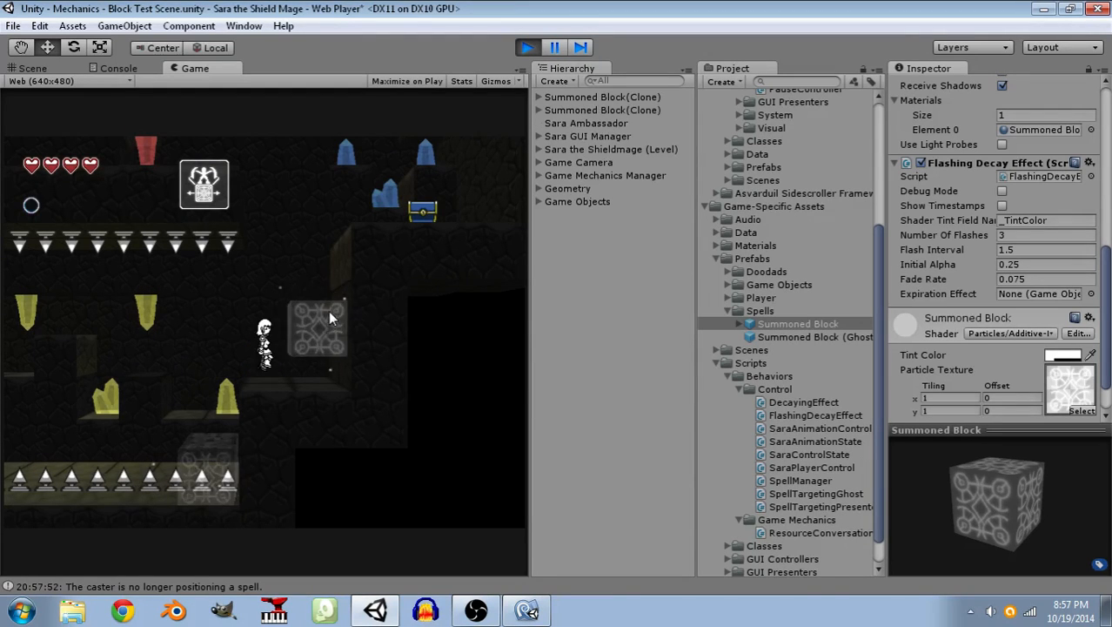
pyautogui.press('space')
pyautogui.press('d')
pyautogui.press('d')
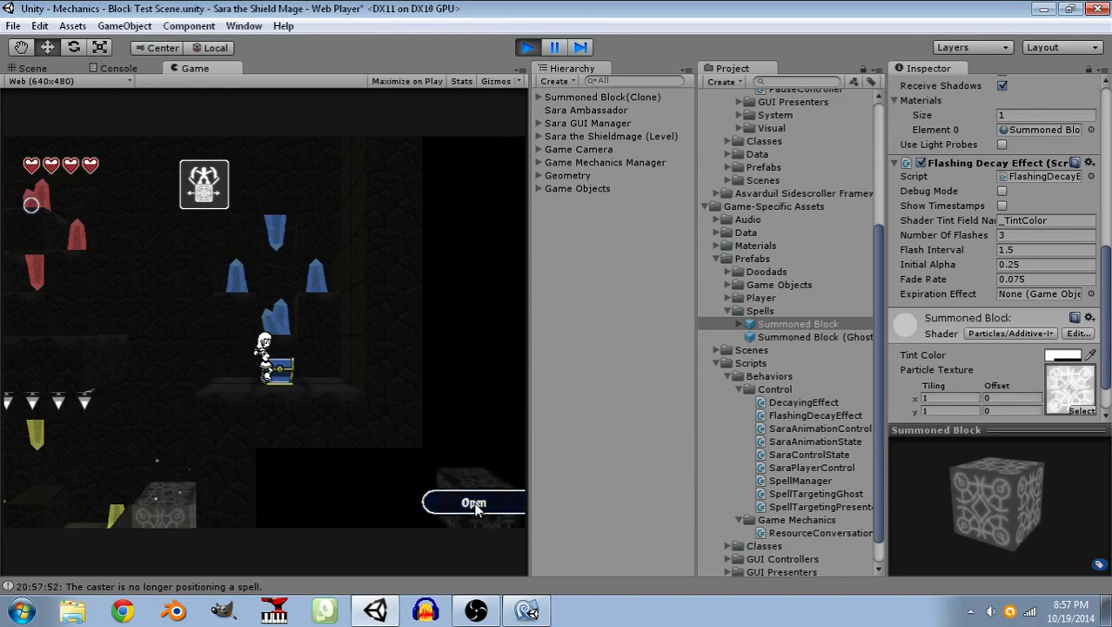
pyautogui.click(473, 503)
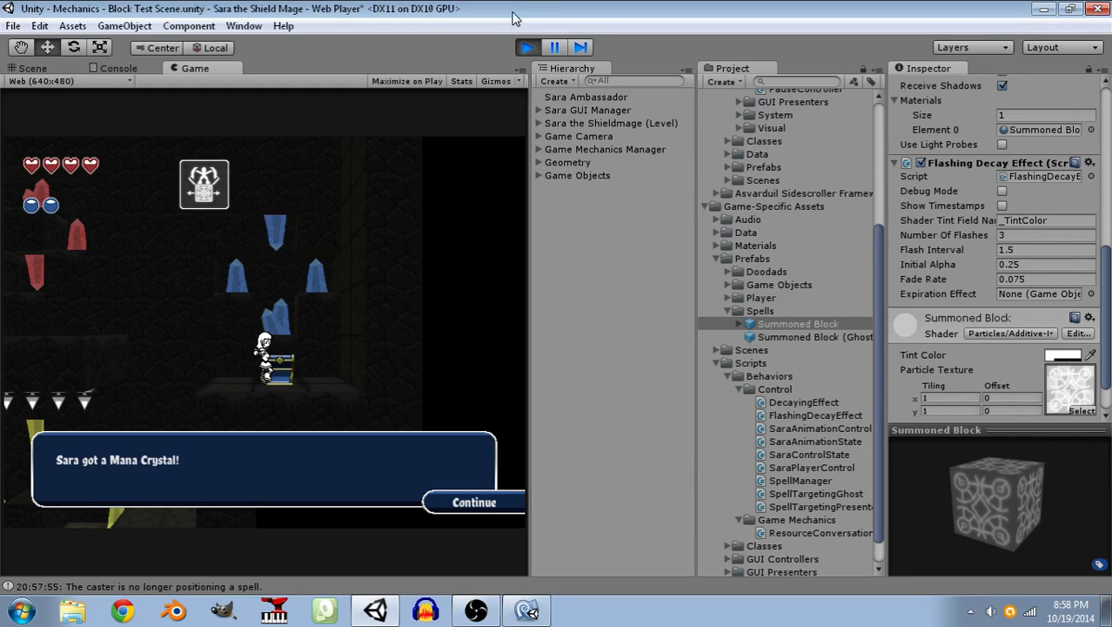
pyautogui.click(525, 48)
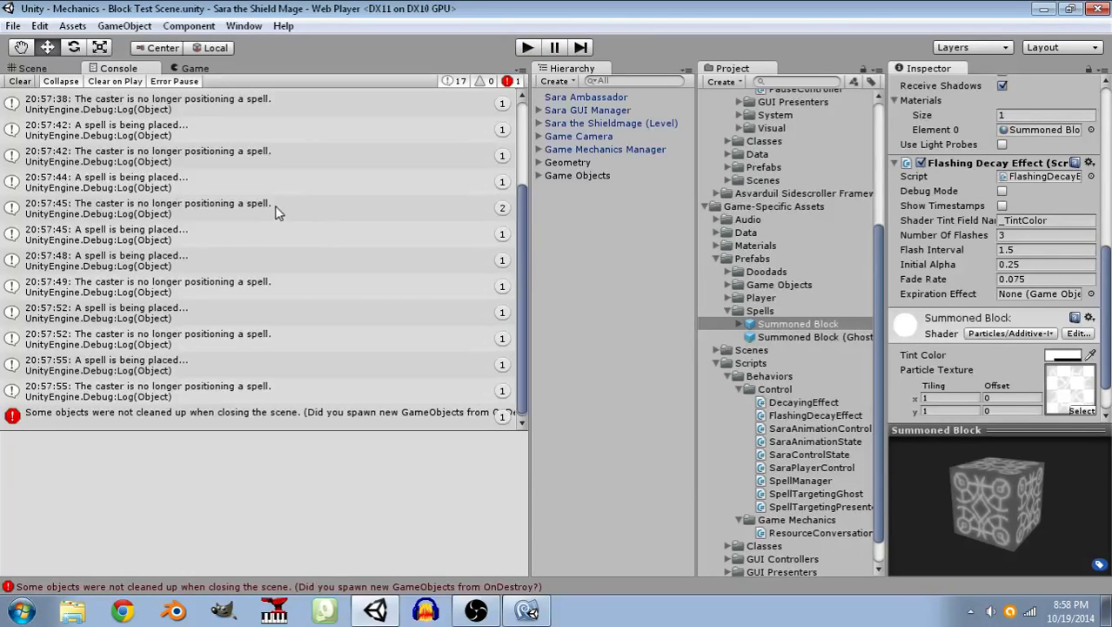
# Check the logged spell messages in the console and return to the Scene view of the level.
pyautogui.scroll(3, 403, 239)
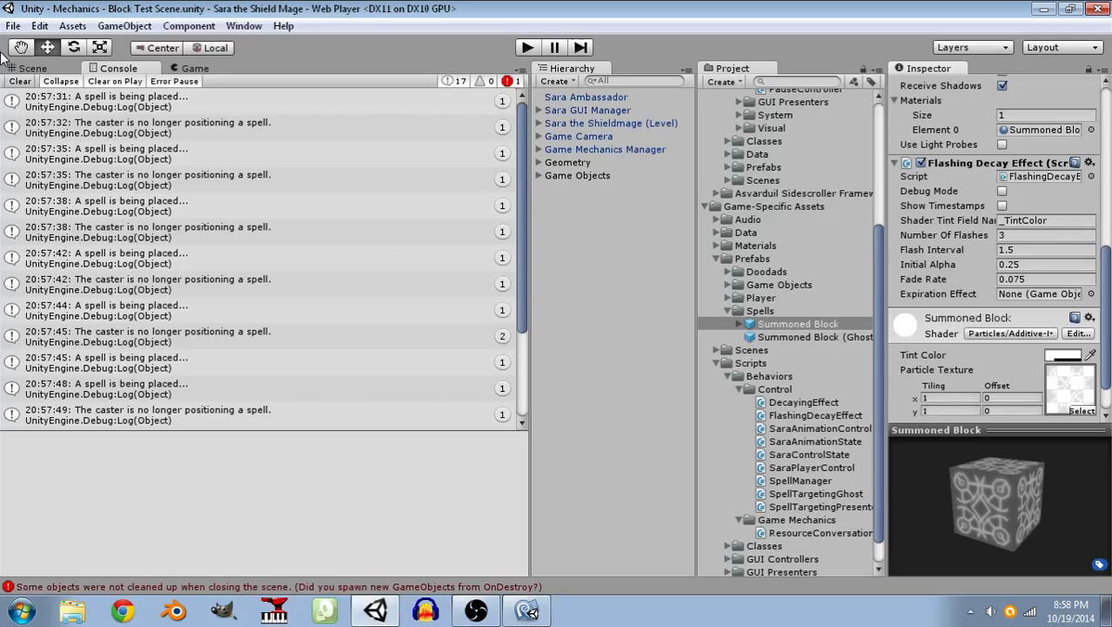
pyautogui.click(30, 68)
pyautogui.keyDown('alt'); pyautogui.moveTo(311, 396); pyautogui.dragTo(369, 407); pyautogui.keyUp('alt')
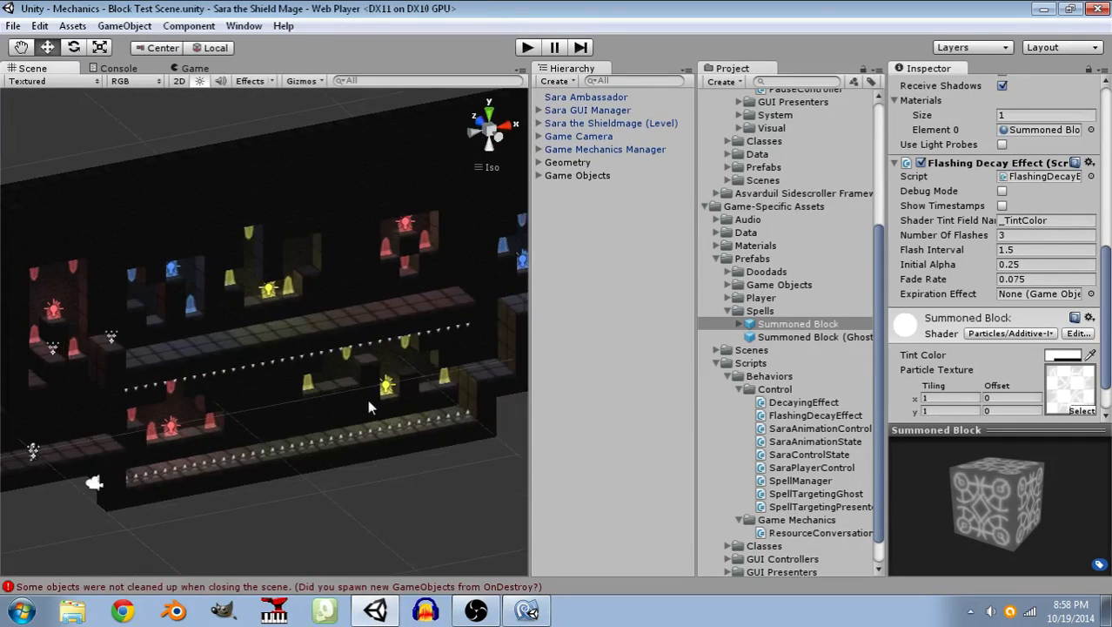
# Switch to MonoDevelop and review the fields, engine hooks and methods of the FlashingDecayEffect script.
pyautogui.click(525, 610)
pyautogui.scroll(-3, 396, 396)
pyautogui.scroll(-2, 394, 396)
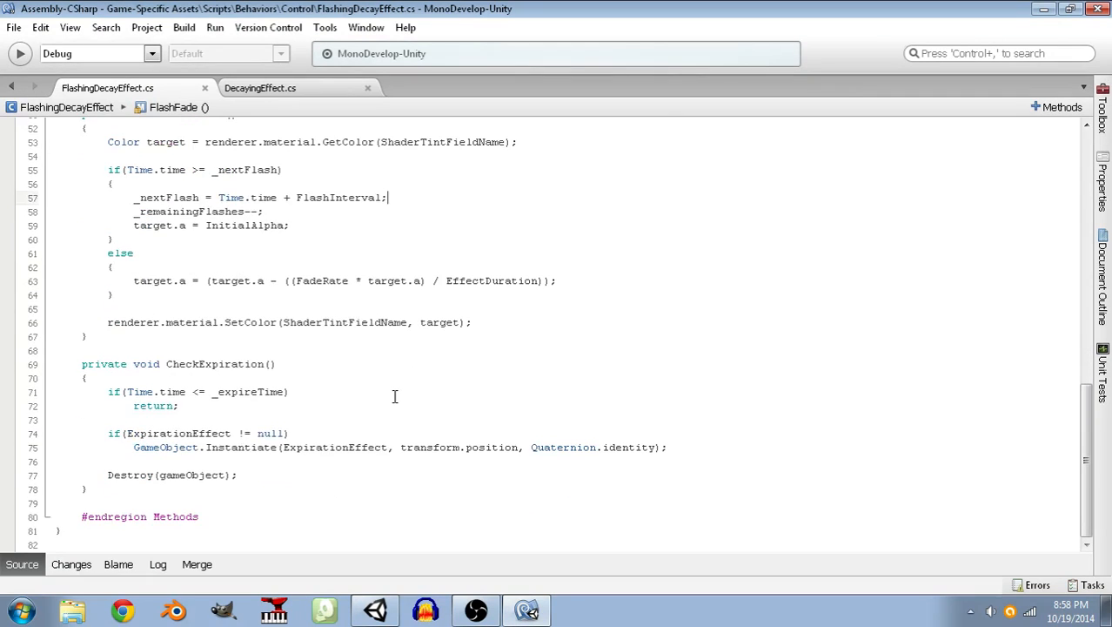
pyautogui.scroll(6, 394, 396)
pyautogui.scroll(-1, 393, 399)
pyautogui.scroll(12, 394, 401)
pyautogui.scroll(-17, 394, 403)
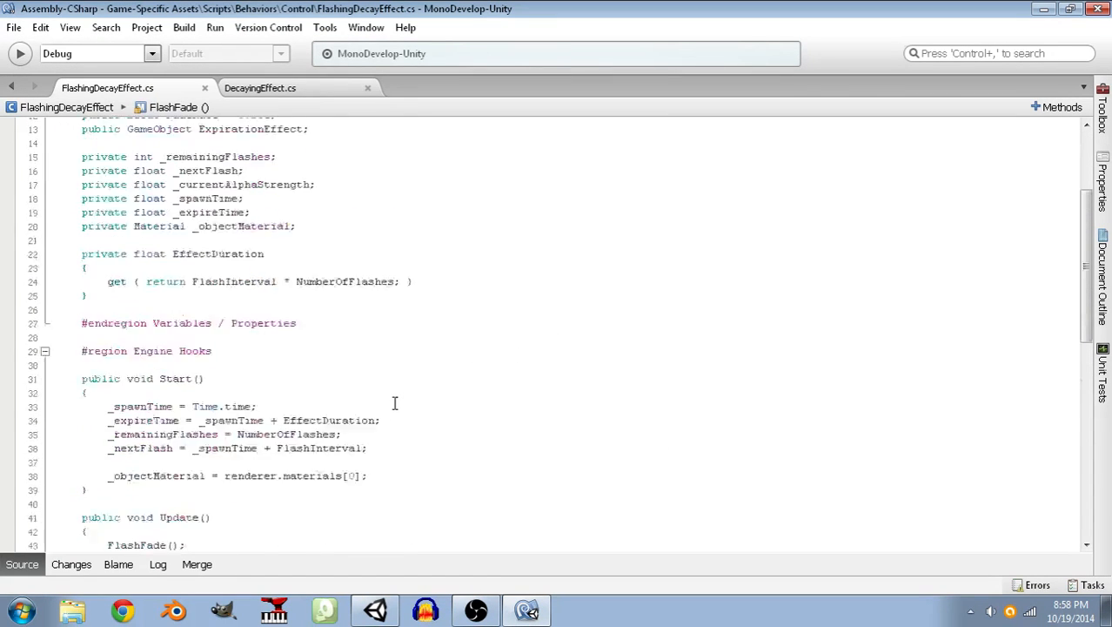
pyautogui.scroll(17, 389, 413)
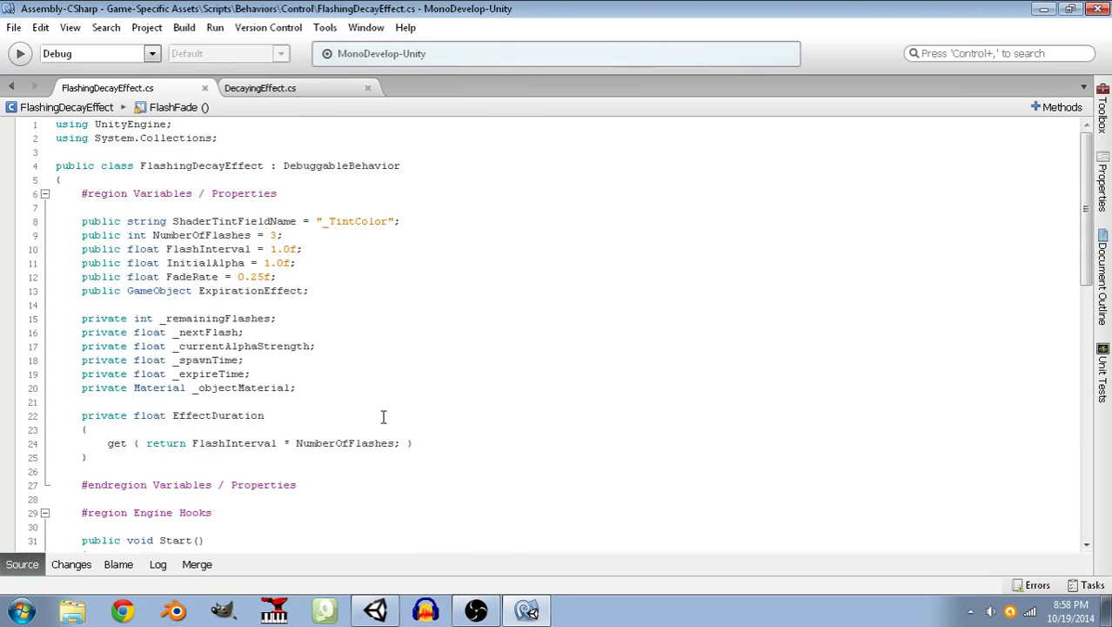
pyautogui.scroll(-1, 383, 417)
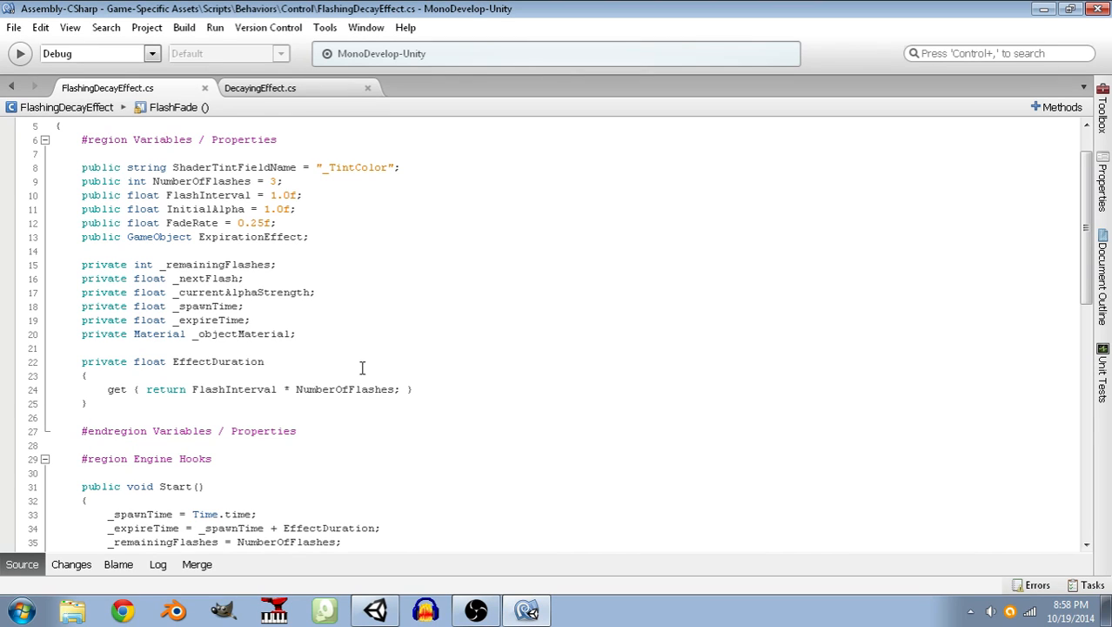
# Declare a public AudioClip field named FlashSoundEffect below FadeRate and save the script.
pyautogui.click(332, 337)
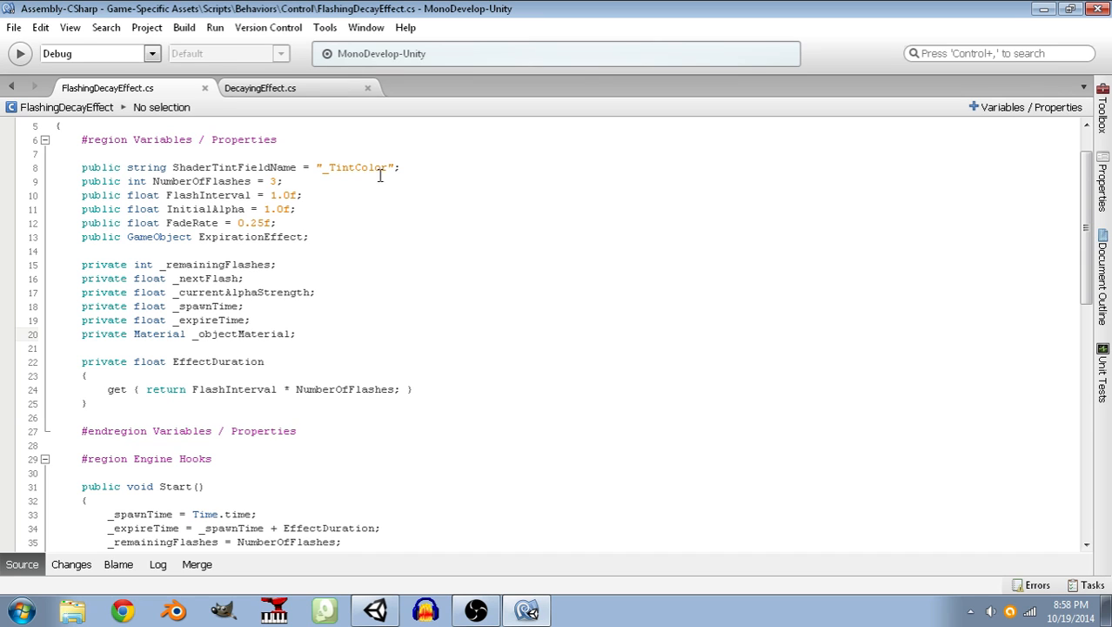
pyautogui.click(413, 166)
pyautogui.click(331, 225)
pyautogui.press('Return')
pyautogui.write('public AudioCli')
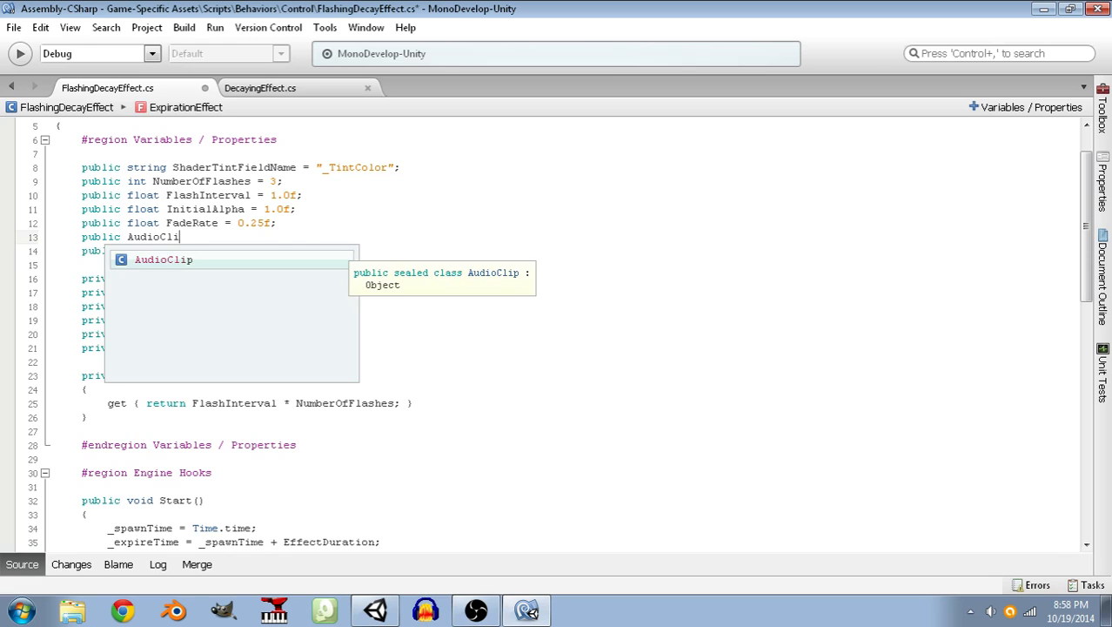
pyautogui.press('Return')
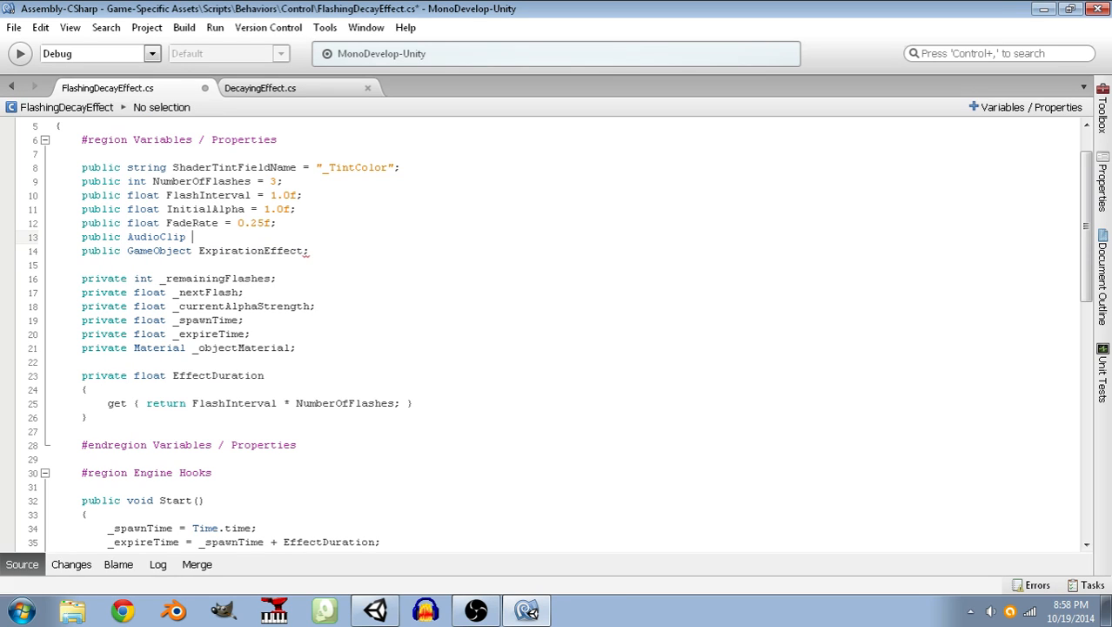
pyautogui.write('FlashSoundEffect;')
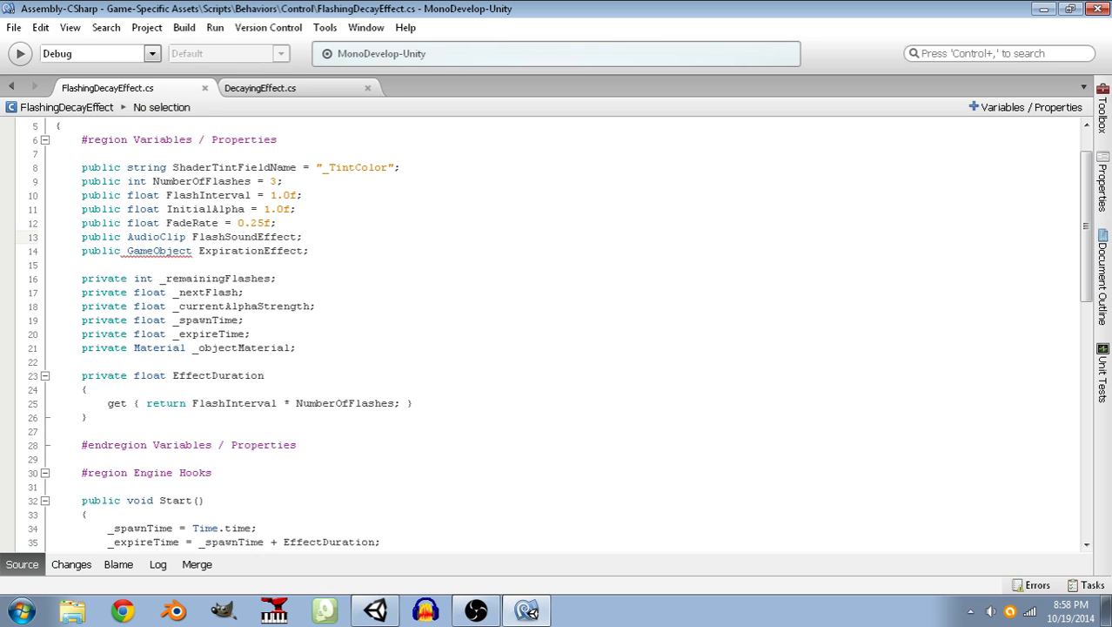
# Declare a private Maestro field named _maestro below _objectMaterial and save the script.
pyautogui.scroll(-1, 291, 366)
pyautogui.scroll(-10, 170, 367)
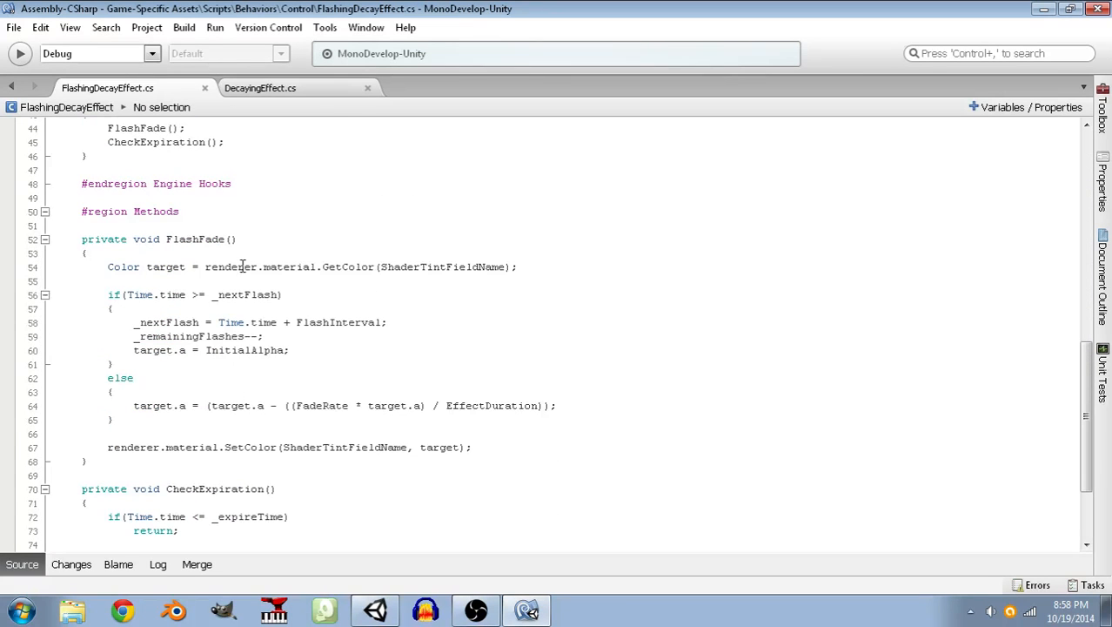
pyautogui.scroll(10, 285, 310)
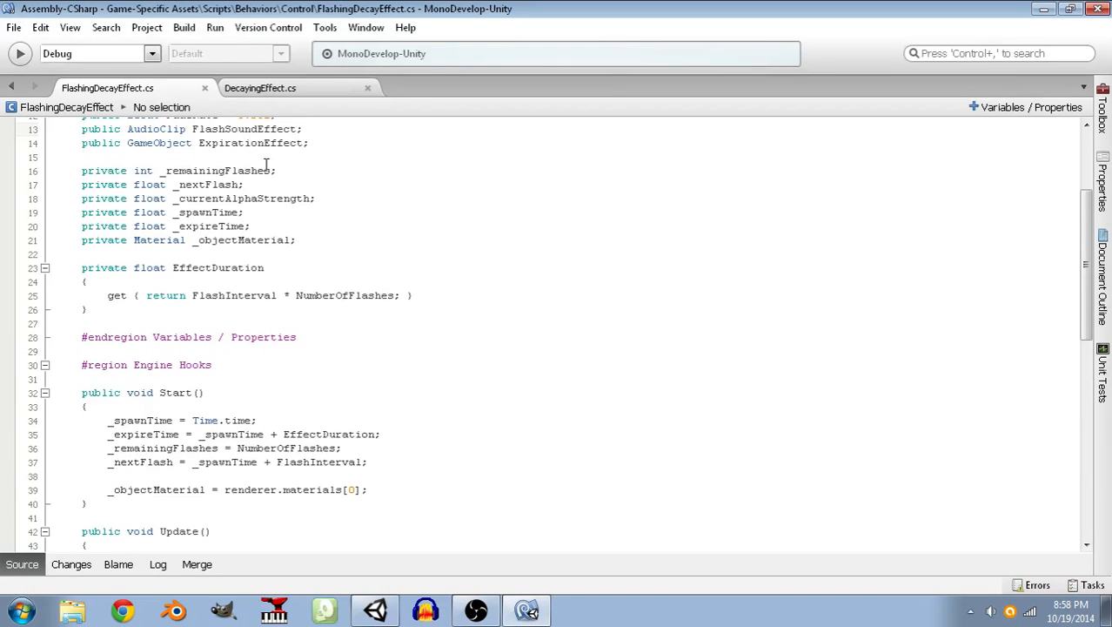
pyautogui.click(311, 242)
pyautogui.press('Return')
pyautogui.press('Return')
pyautogui.write('p')
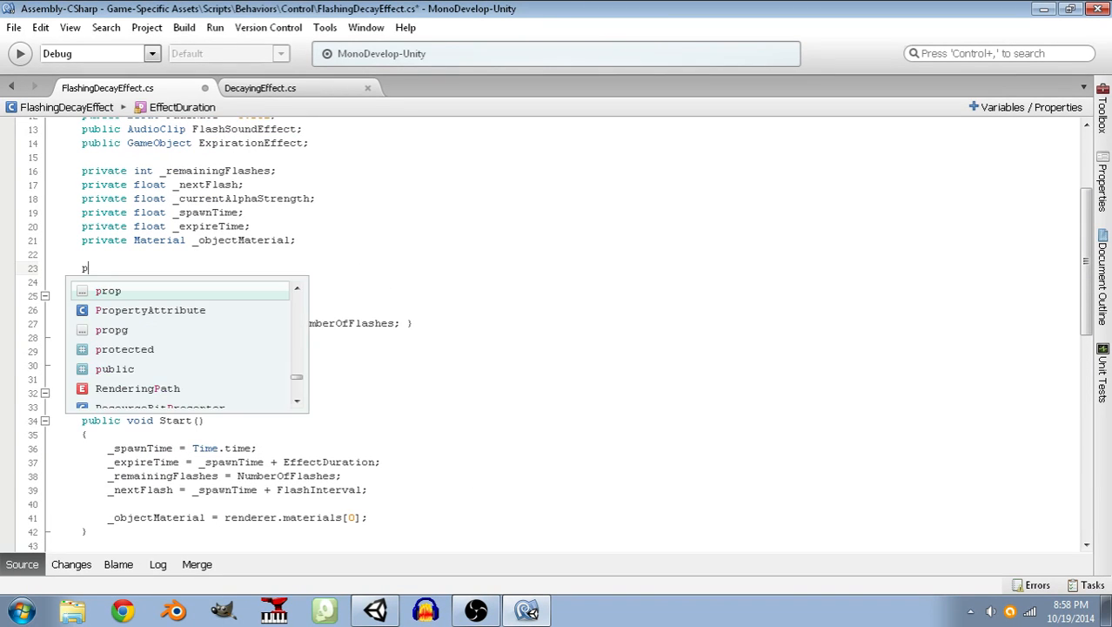
pyautogui.write('rivate Maestro _maestro;')
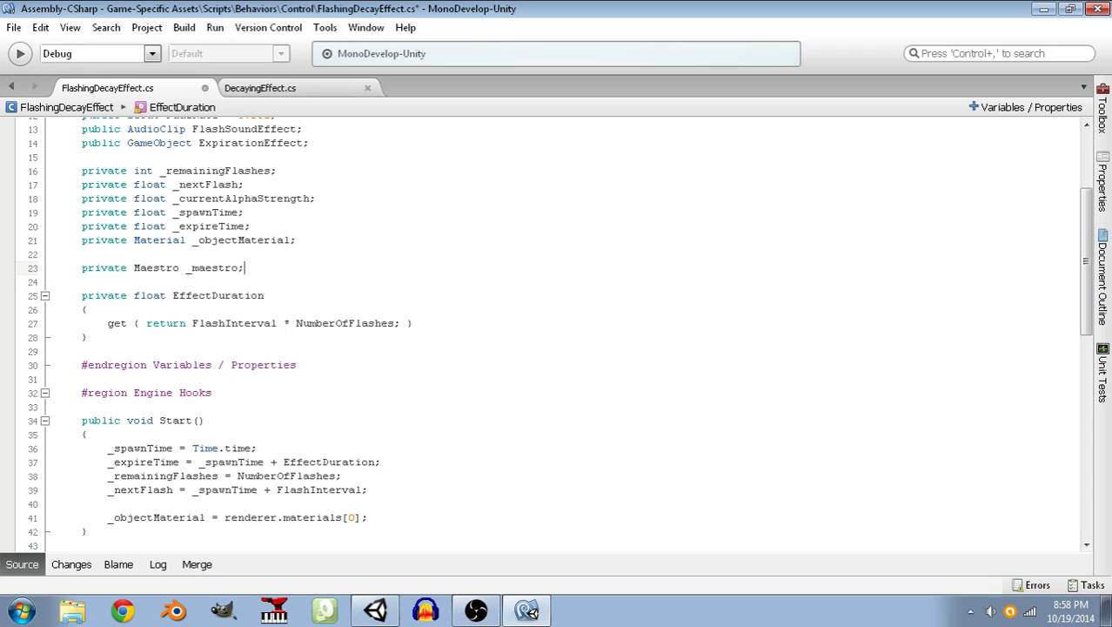
pyautogui.hotkey('ctrl', 's')
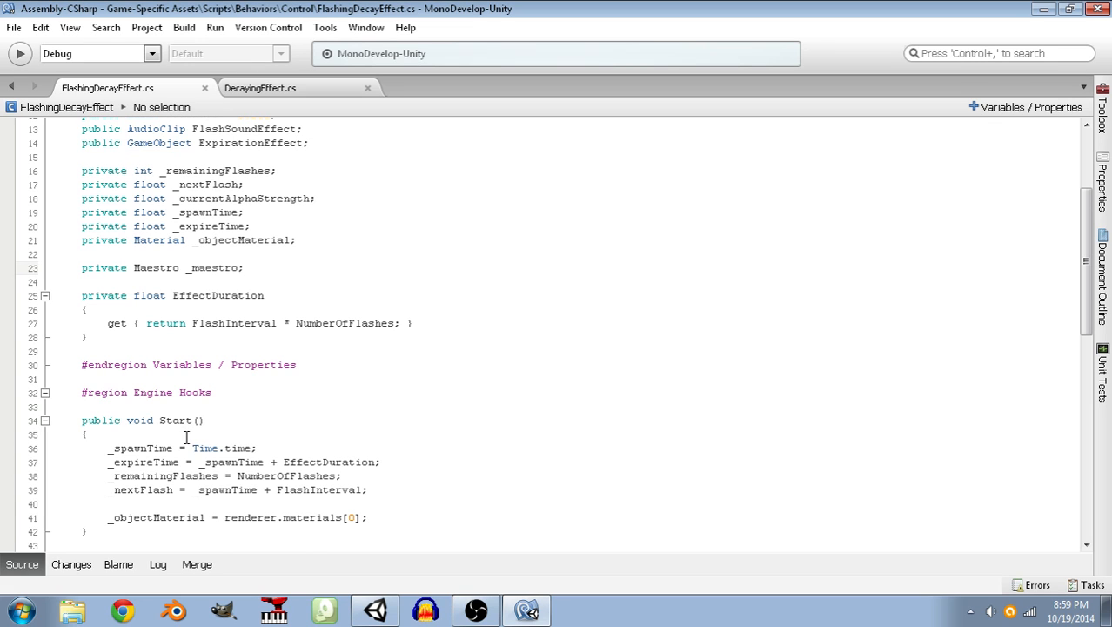
# Add _maestro = Maestro.Instance; as the first line of Start, with a blank line after it.
pyautogui.scroll(-1, 210, 439)
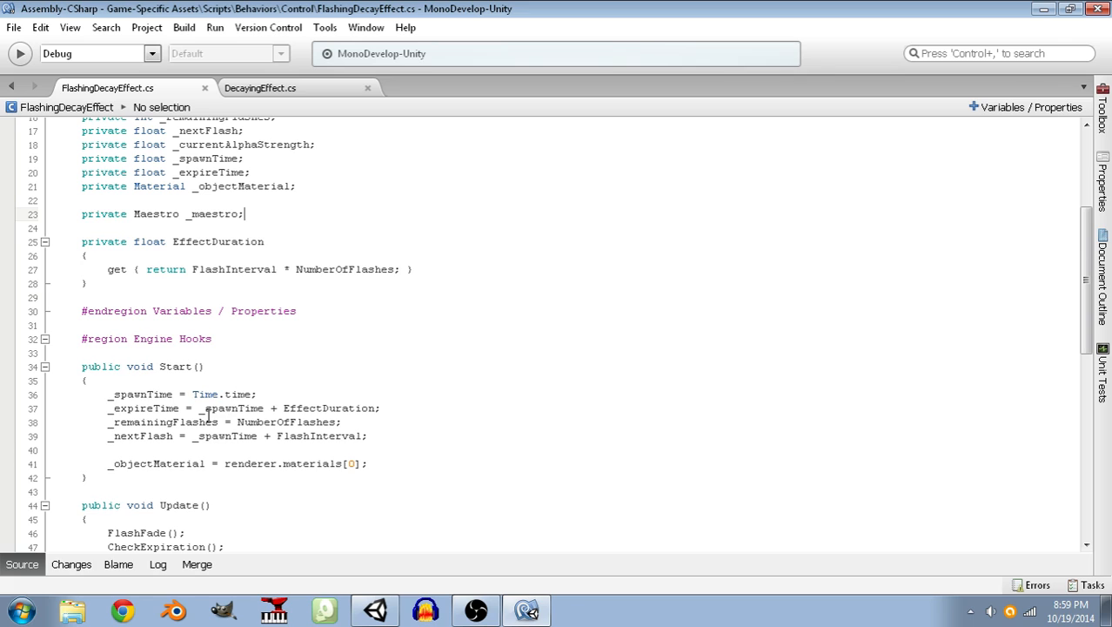
pyautogui.click(225, 381)
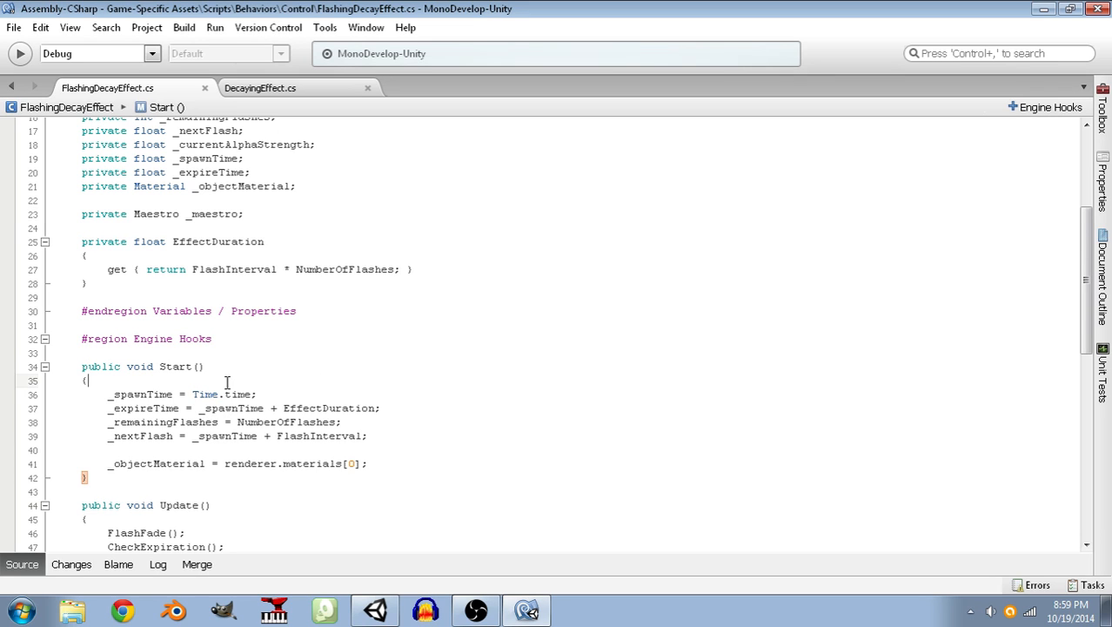
pyautogui.press('Return')
pyautogui.write('_')
pyautogui.press('BackSpace')
pyautogui.write('_mae')
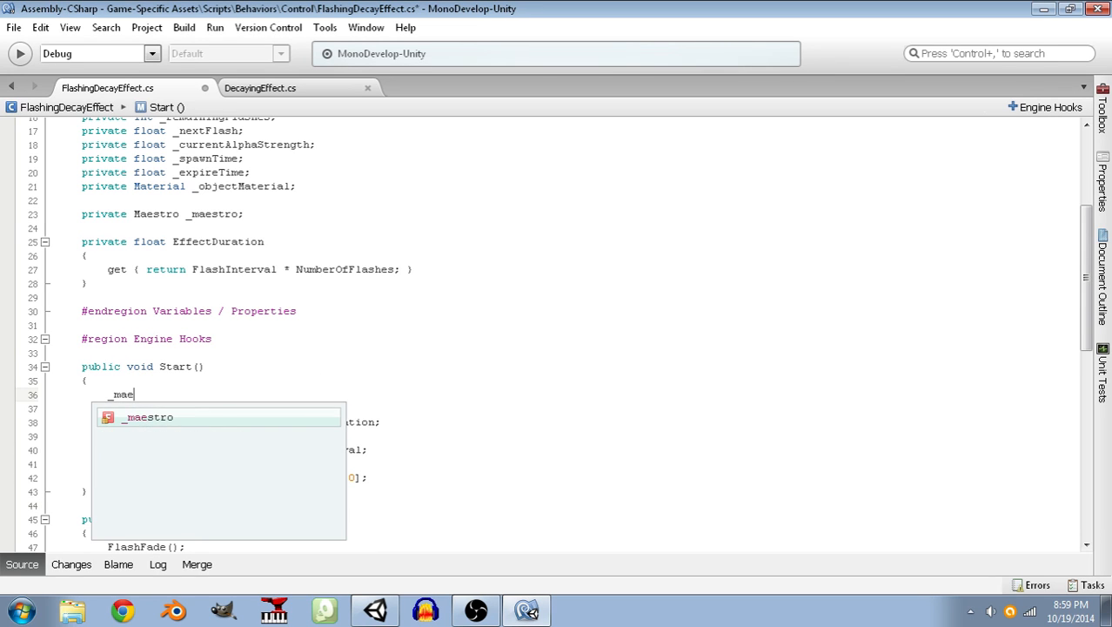
pyautogui.write('stro = Maestro.')
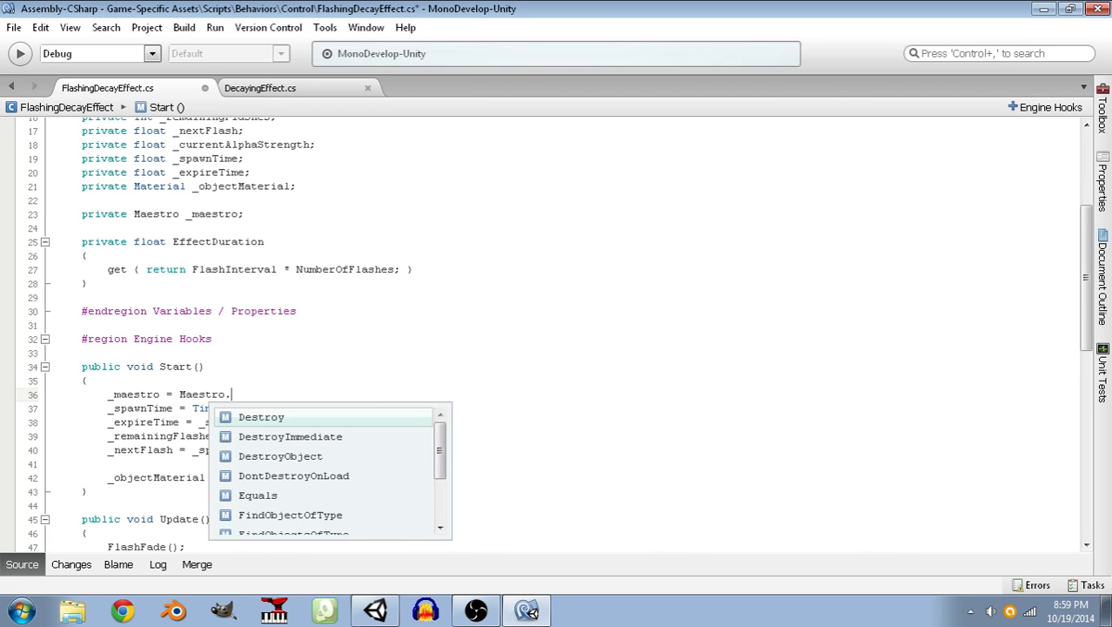
pyautogui.write('Instance;')
pyautogui.press('Return')
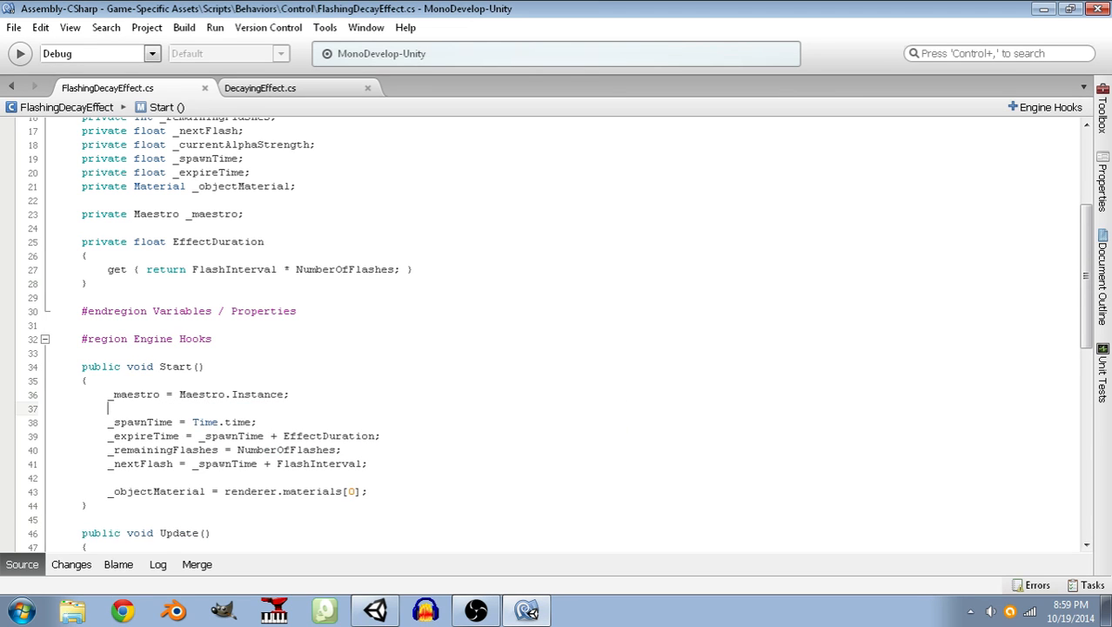
# Go to the declaration of the Maestro class and examine its static Instance property.
pyautogui.rightClick(201, 399)
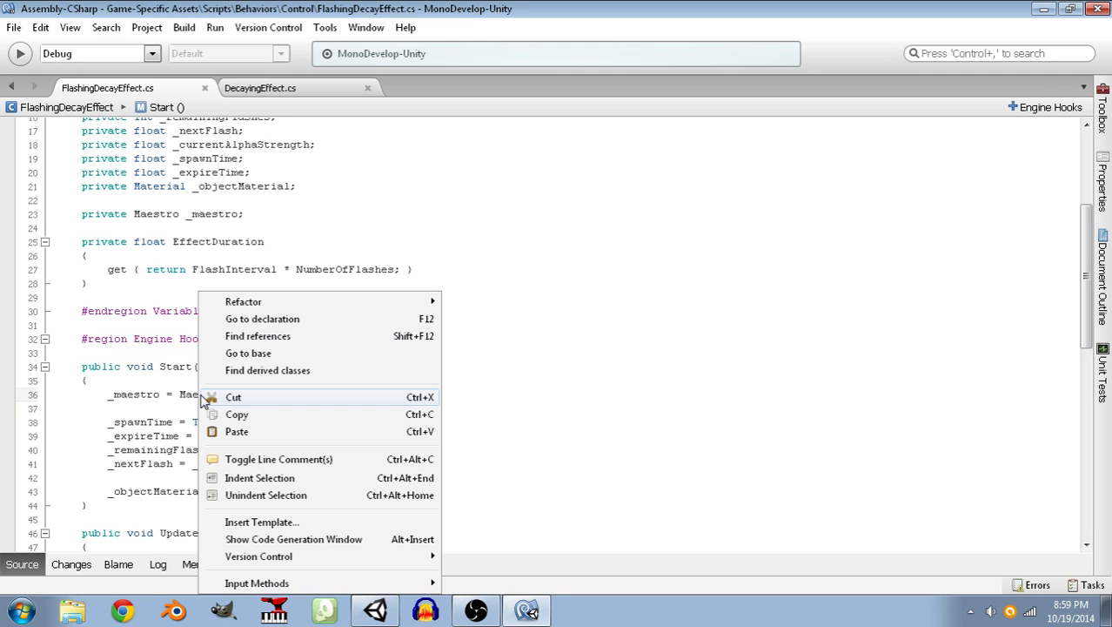
pyautogui.click(265, 319)
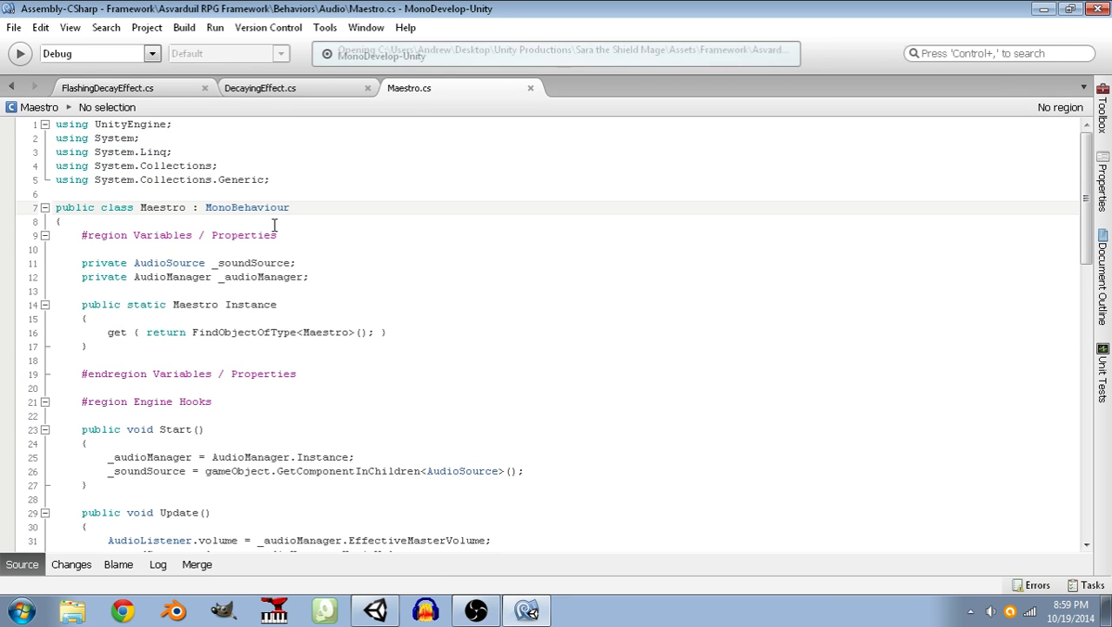
pyautogui.scroll(-5, 296, 243)
pyautogui.scroll(5, 323, 269)
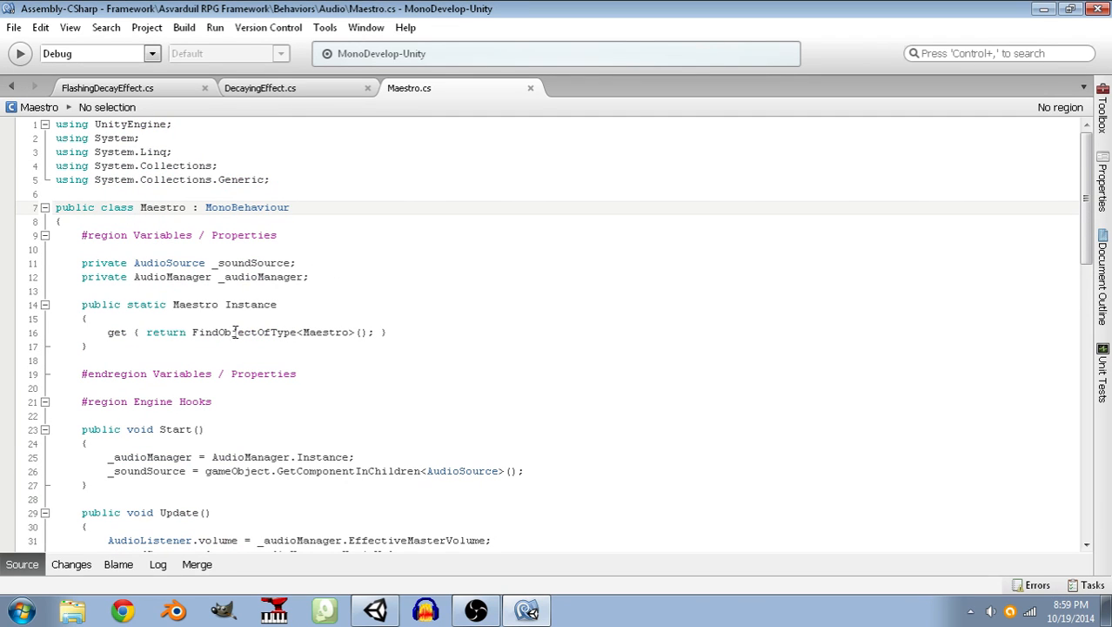
pyautogui.moveTo(144, 352); pyautogui.dragTo(50, 304)
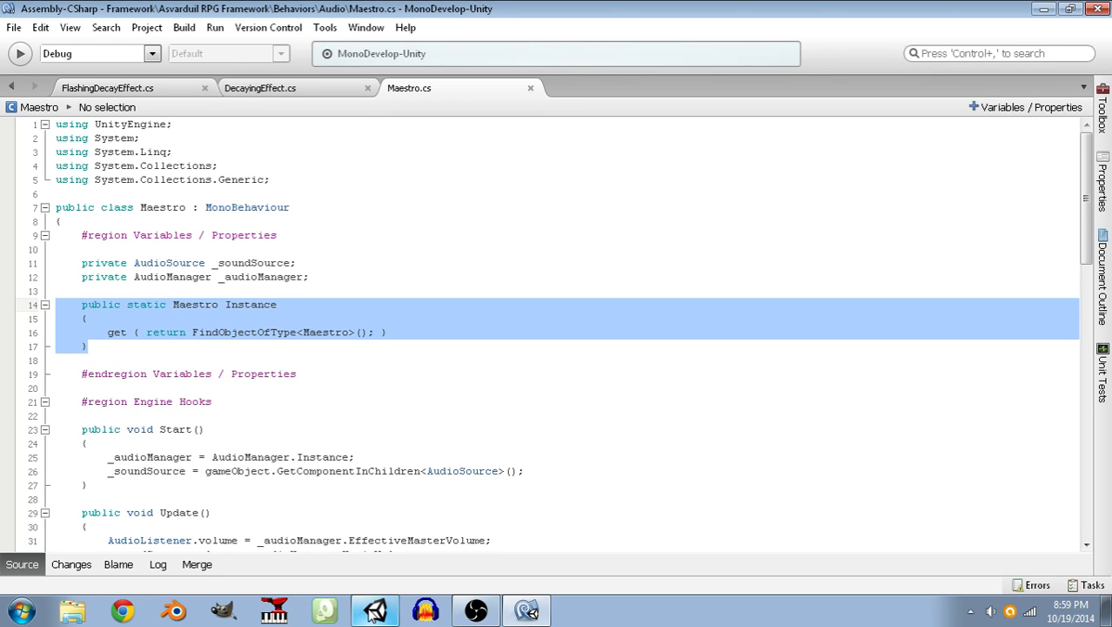
# Switch to Unity, run the Block Test Scene briefly in play mode, and stop it.
pyautogui.click(374, 611)
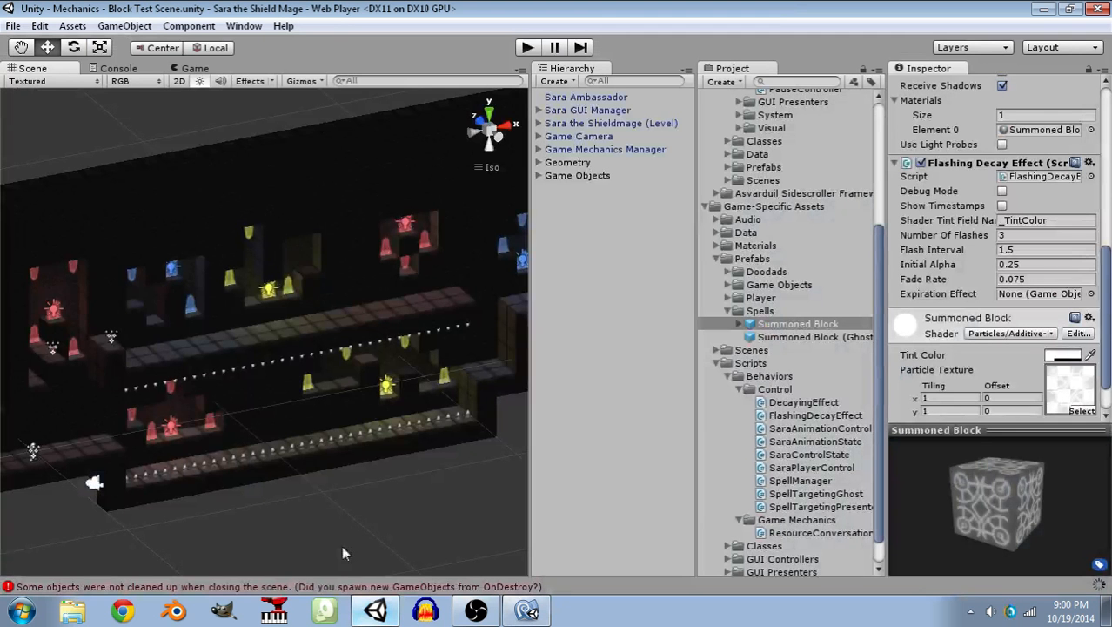
pyautogui.keyDown('alt'); pyautogui.moveTo(371, 349); pyautogui.dragTo(435, 370); pyautogui.keyUp('alt')
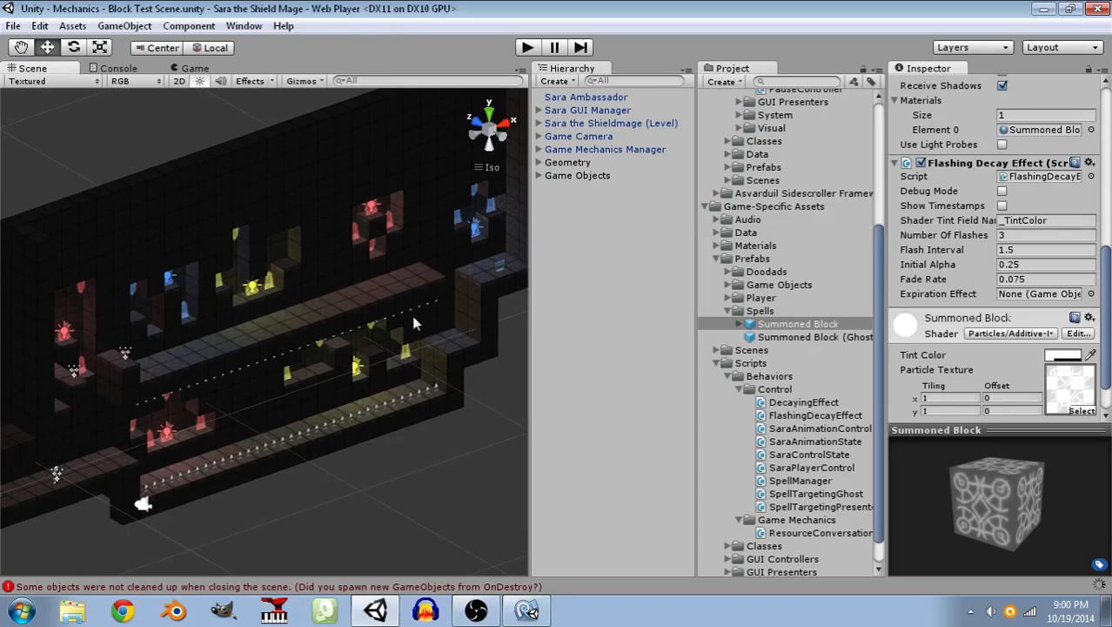
pyautogui.click(527, 47)
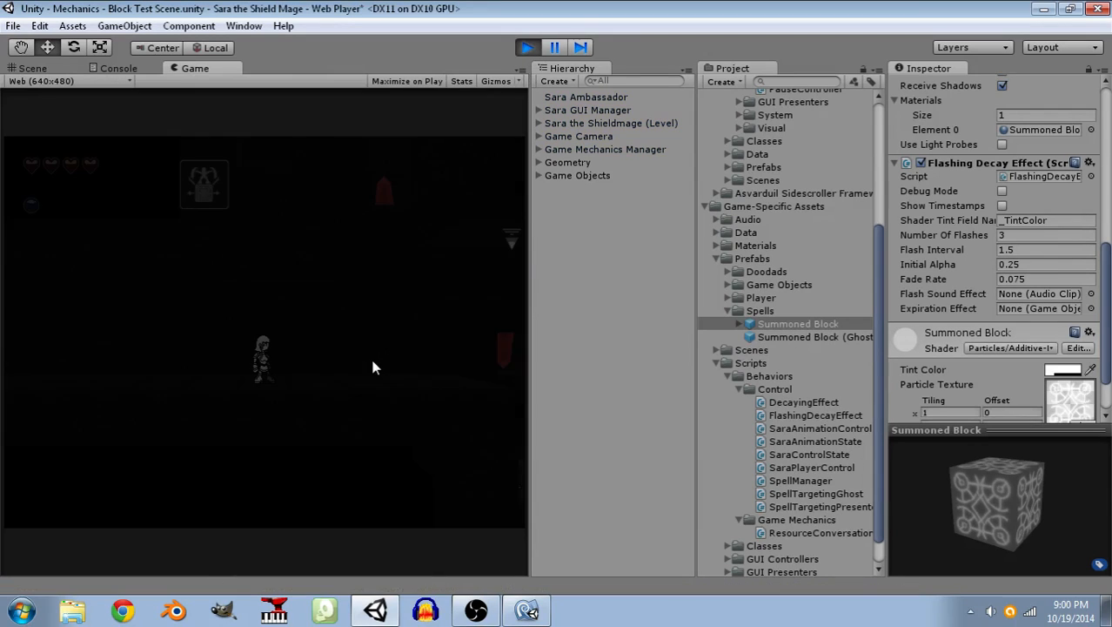
pyautogui.click(351, 381)
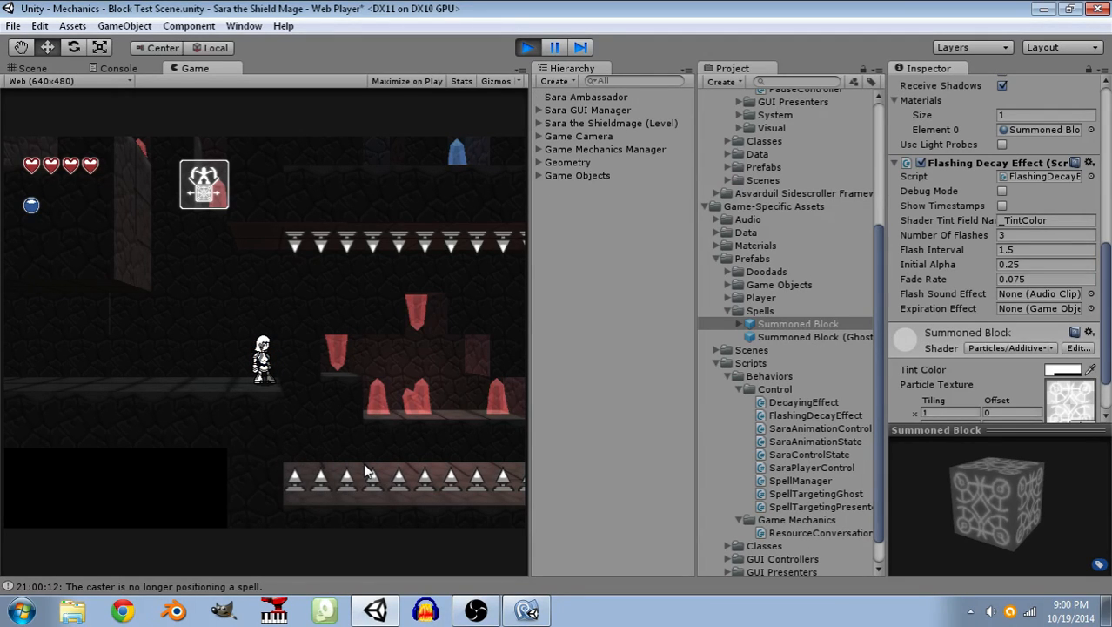
pyautogui.click(527, 46)
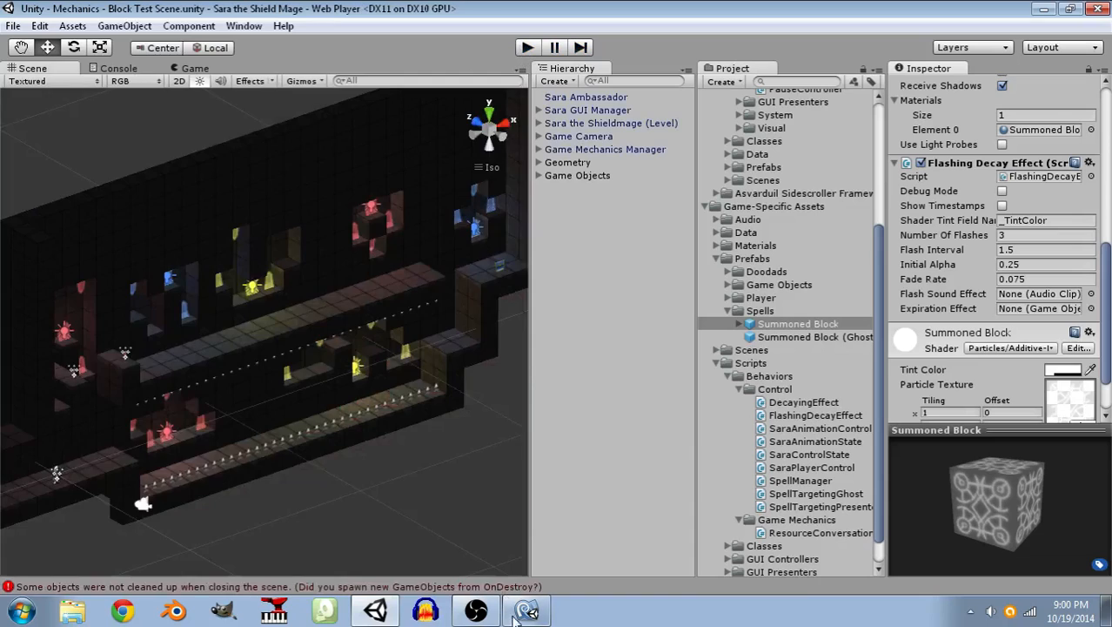
# In MonoDevelop, add _maestro.PlayOneShot(FlashSoundEffect); plus a blank line at the start of the FlashingDecayEffect script's Time.time >= _nextFlash block and save.
pyautogui.click(525, 611)
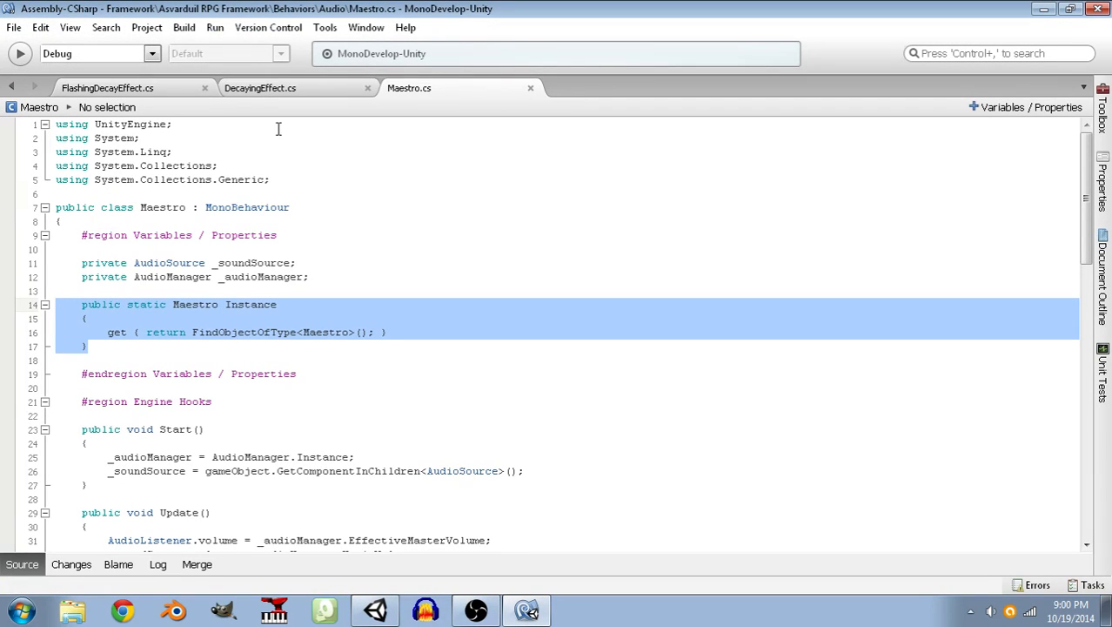
pyautogui.click(136, 87)
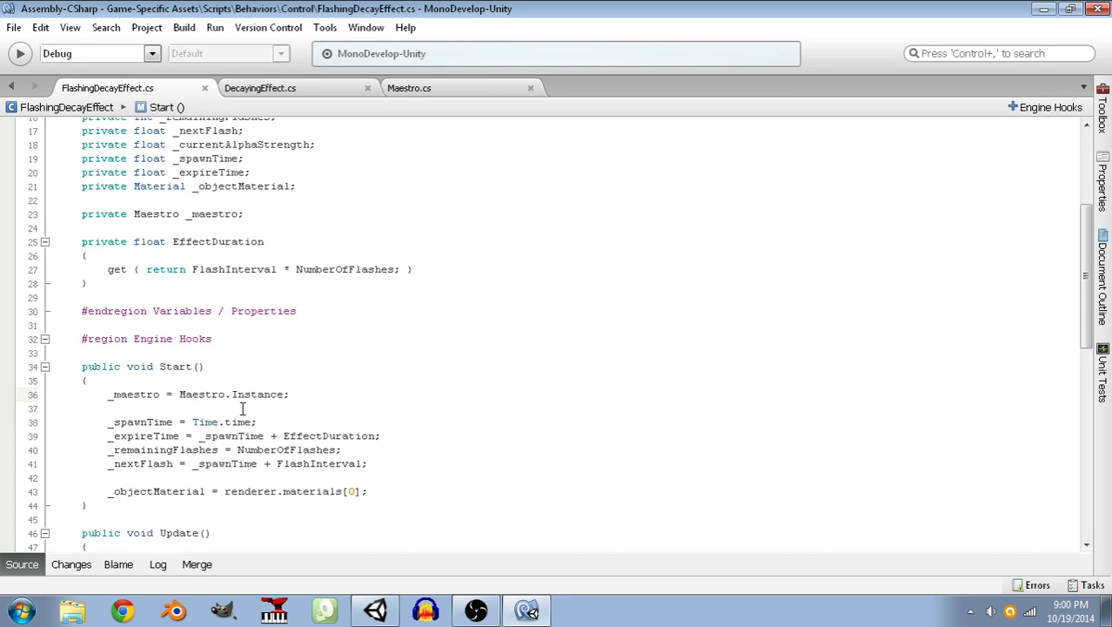
pyautogui.scroll(-8, 290, 417)
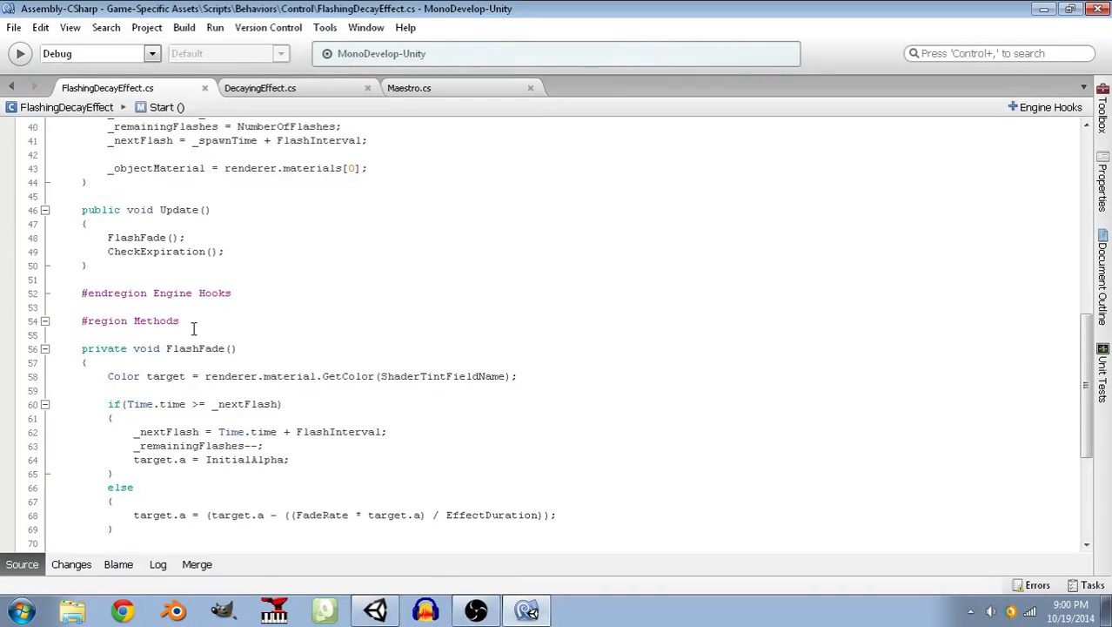
pyautogui.click(303, 414)
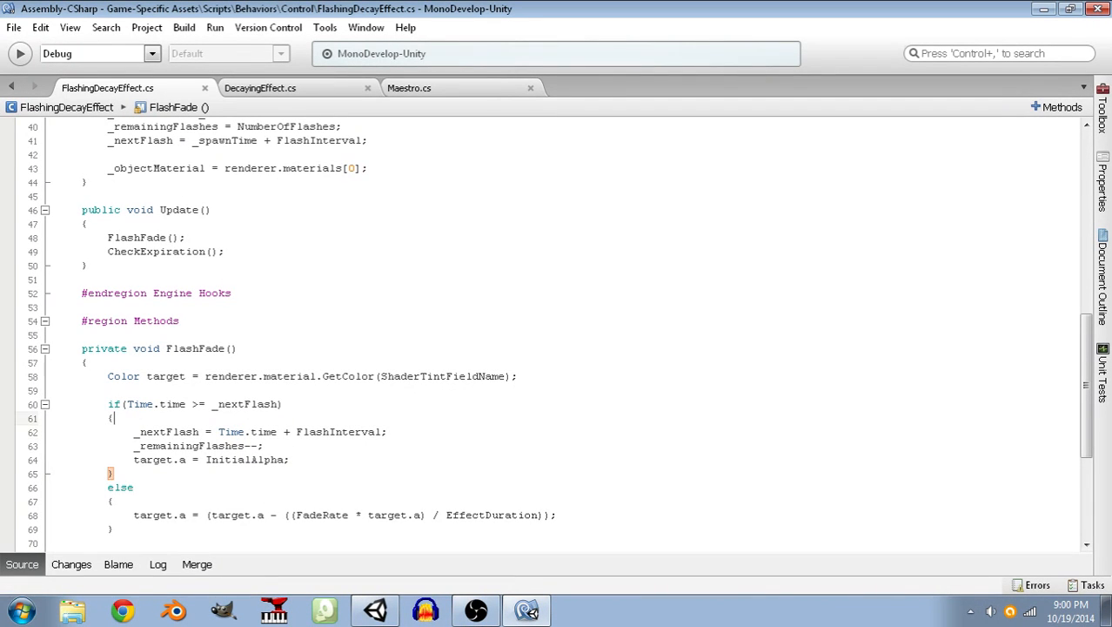
pyautogui.press('Return')
pyautogui.write('_Mea')
pyautogui.press('BackSpace')
pyautogui.press('BackSpace')
pyautogui.press('BackSpace')
pyautogui.write('maestro = M')
pyautogui.press('BackSpace')
pyautogui.press('BackSpace')
pyautogui.press('BackSpace')
pyautogui.press('BackSpace')
pyautogui.write('.PlayS')
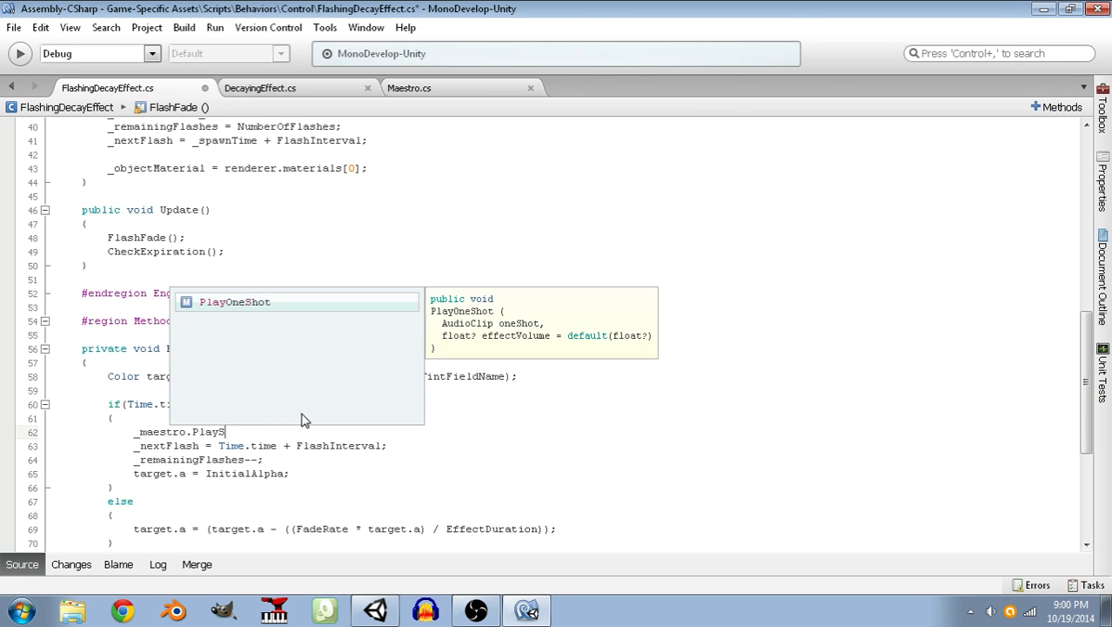
pyautogui.press('Return')
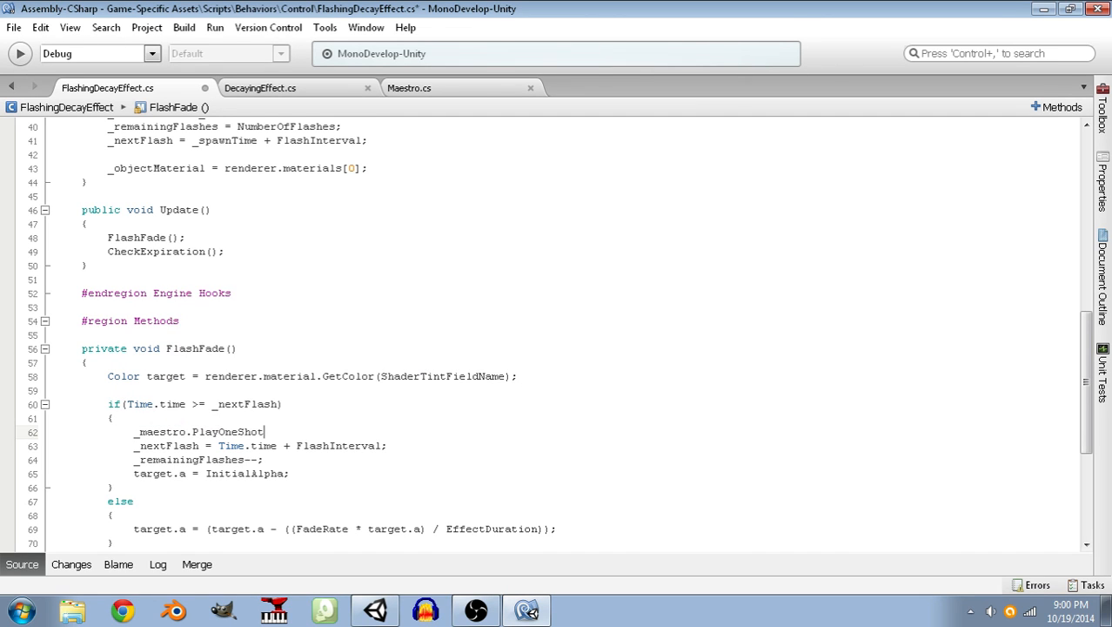
pyautogui.write('(FlashSou')
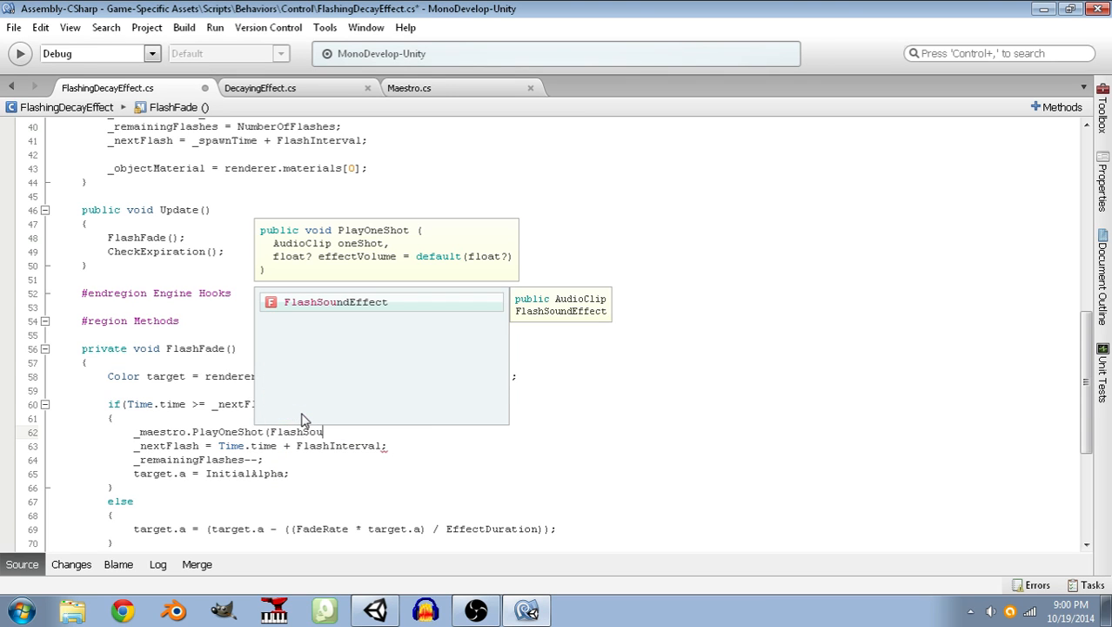
pyautogui.press('Return')
pyautogui.write(');')
pyautogui.press('Return')
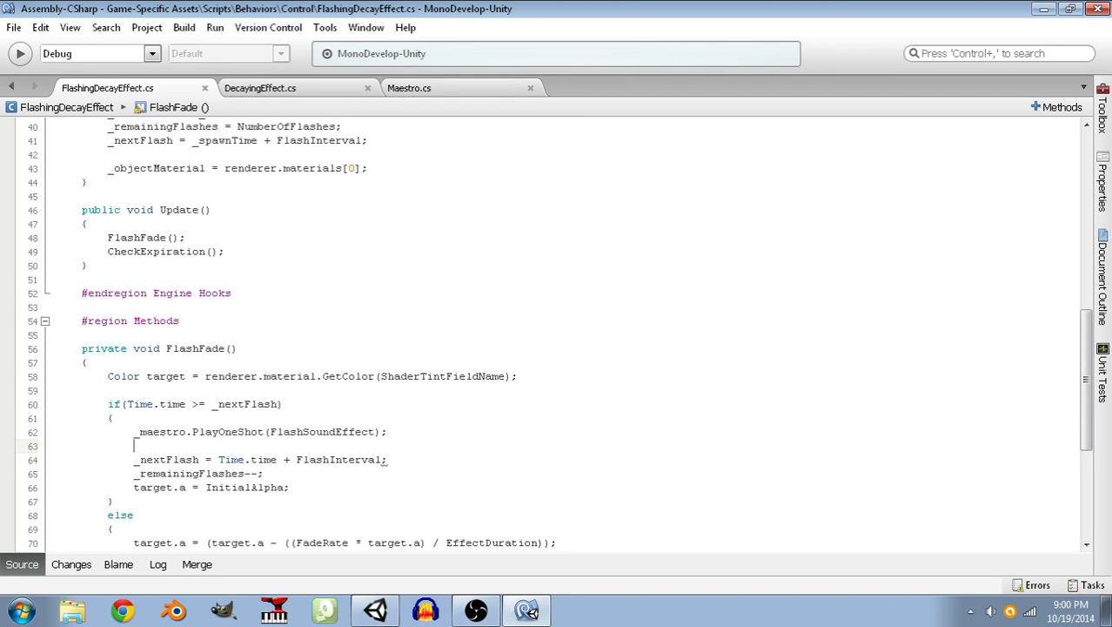
# Guard the PlayOneShot call with if(FlashSoundEffect != null), indent the call beneath it, and save the script.
pyautogui.click(330, 484)
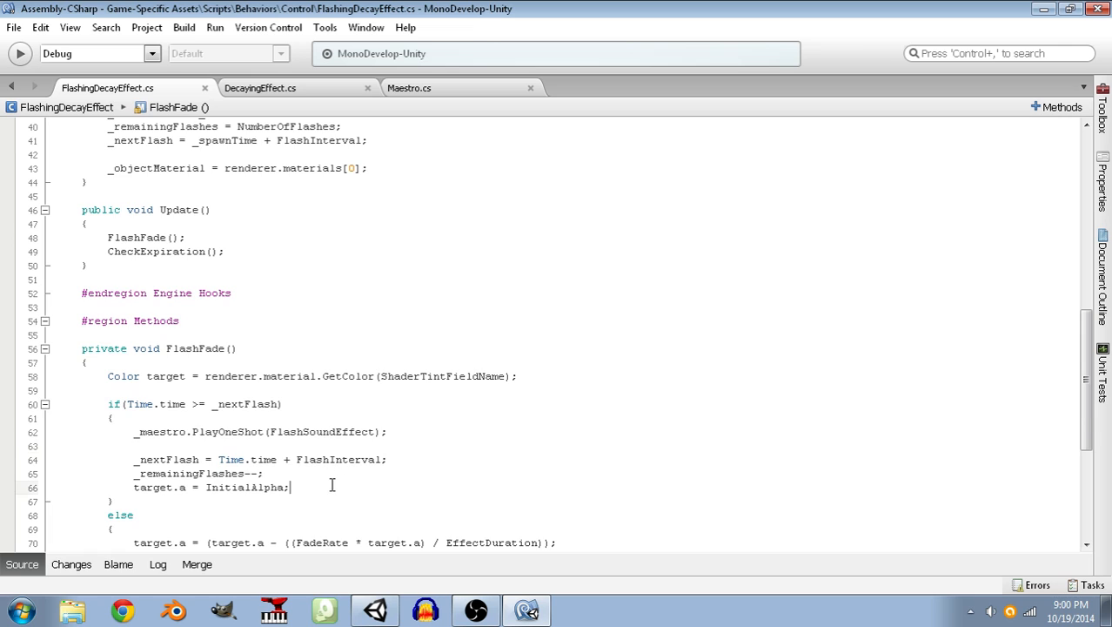
pyautogui.scroll(-3, 320, 487)
pyautogui.click(244, 307)
pyautogui.press('Return')
pyautogui.write('if(')
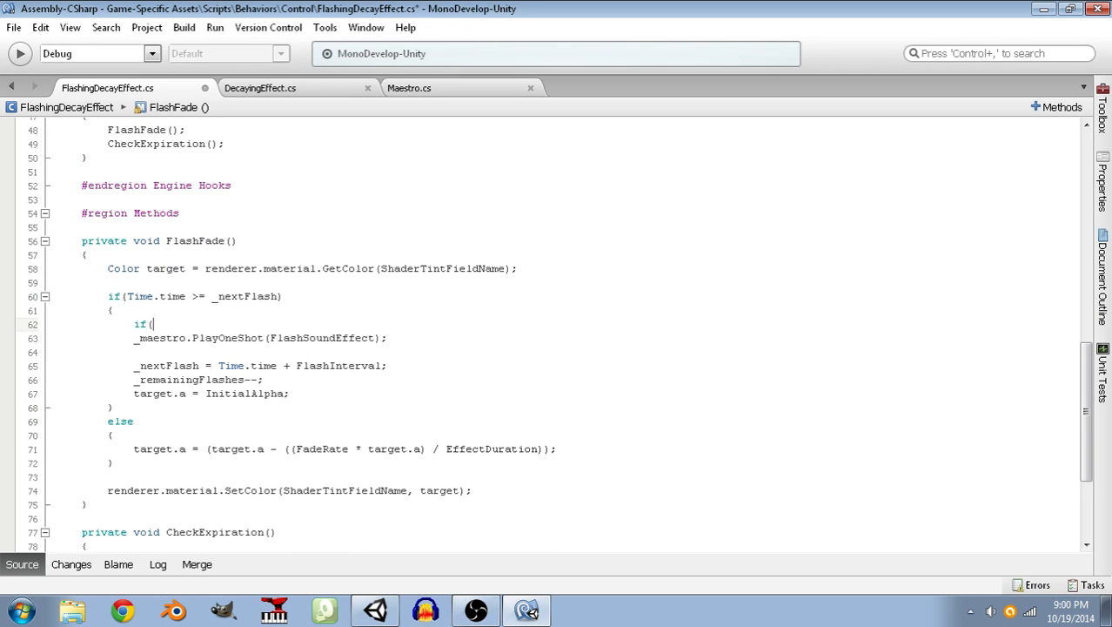
pyautogui.write('FlashSoundEffect != null)')
pyautogui.press('Down')
pyautogui.press('Home')
pyautogui.press('Tab')
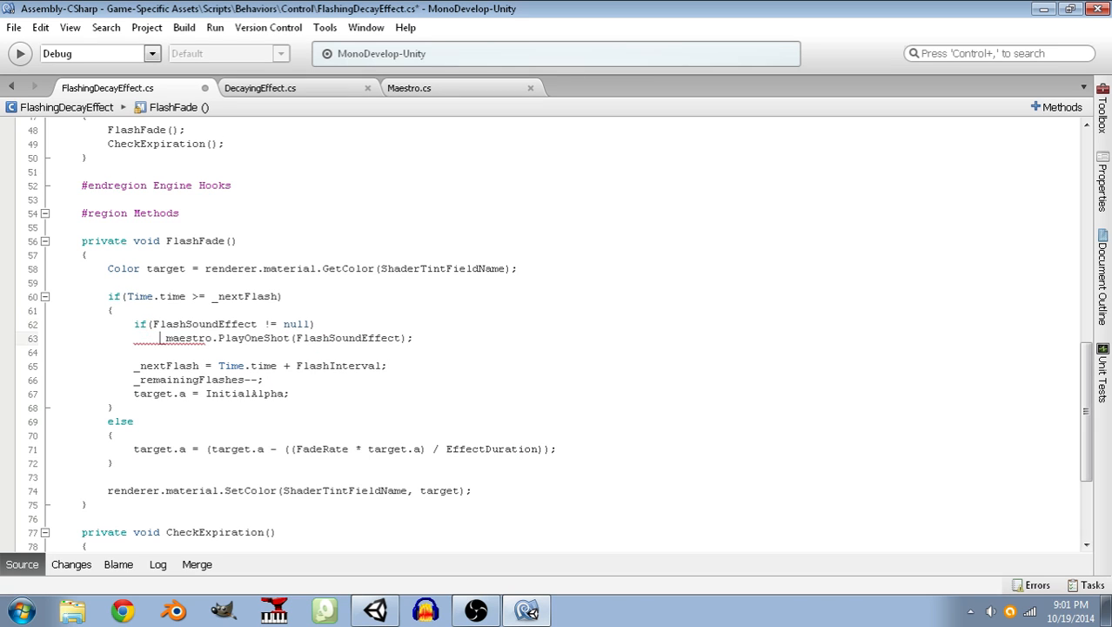
pyautogui.hotkey('ctrl', 's')
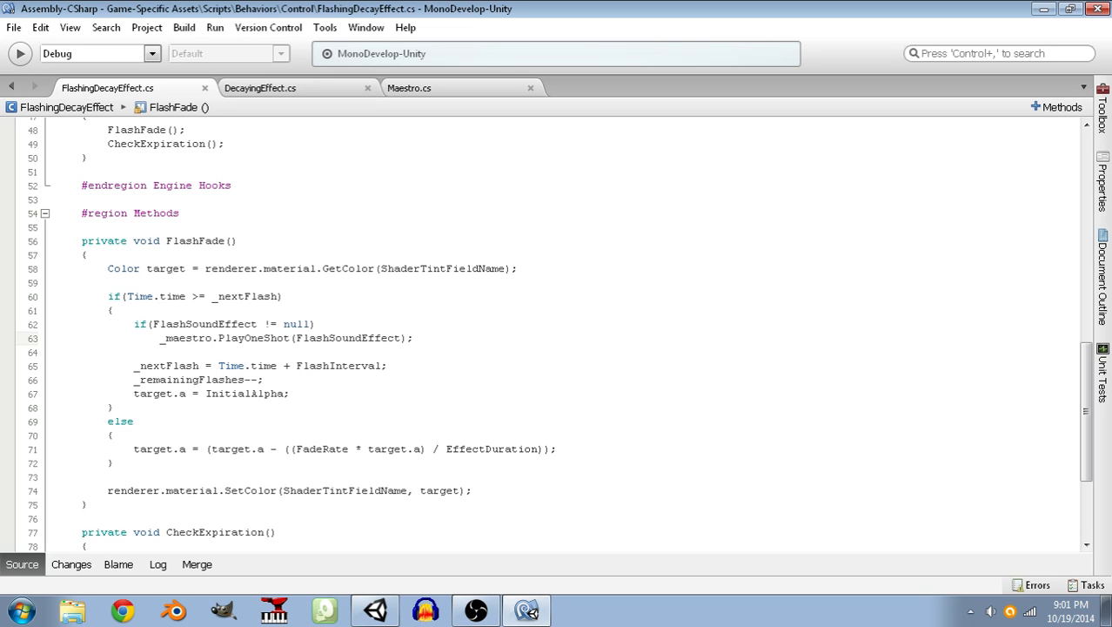
# Review the remaining-flashes setup in Start and the timing, sound and alpha-reset lines in FlashFade's flash block.
pyautogui.click(314, 295)
pyautogui.scroll(3, 176, 298)
pyautogui.scroll(4, 176, 298)
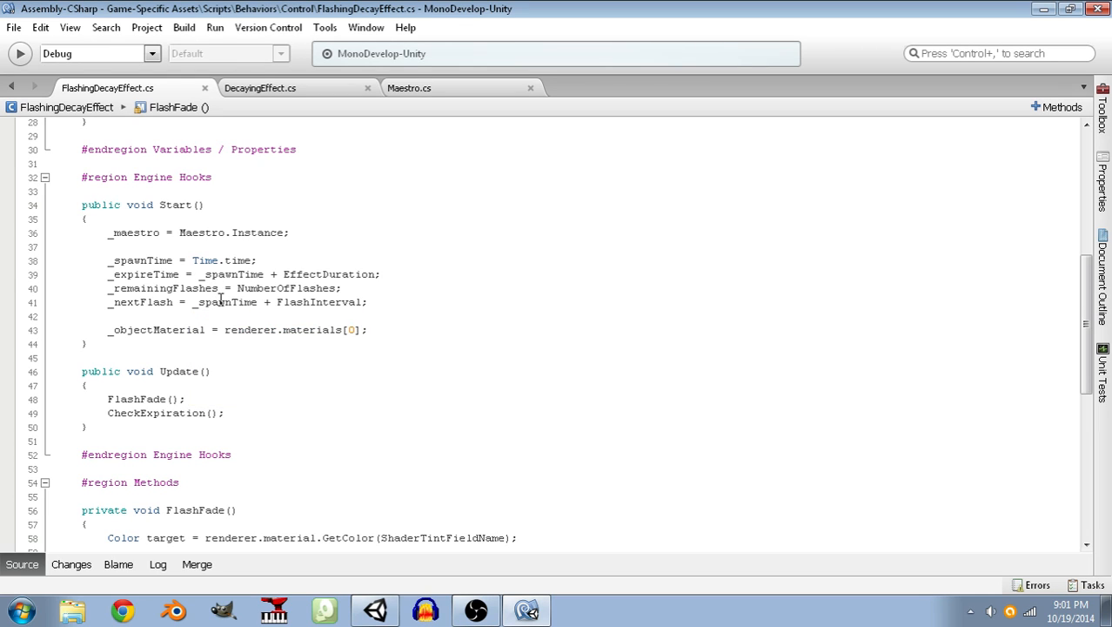
pyautogui.moveTo(363, 288); pyautogui.dragTo(237, 296)
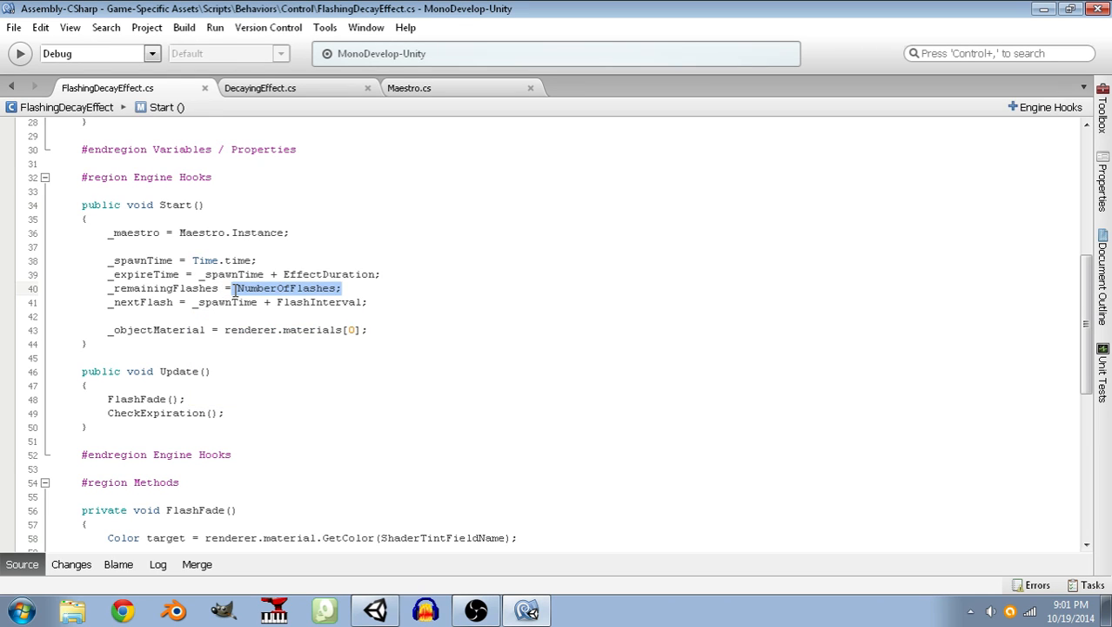
pyautogui.scroll(-3, 240, 300)
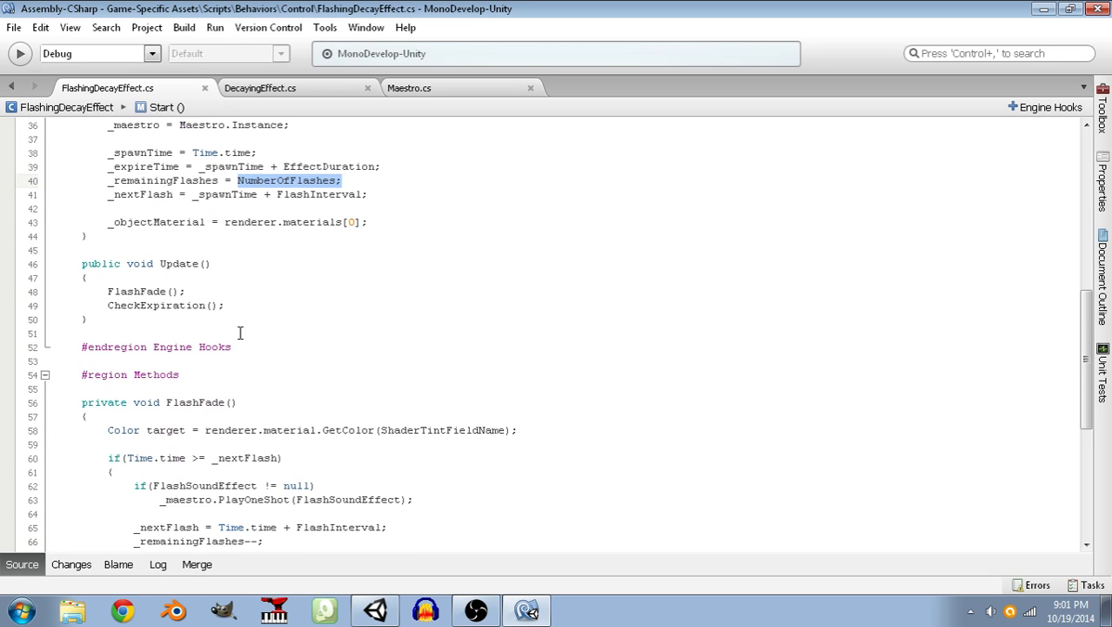
pyautogui.scroll(-4, 241, 326)
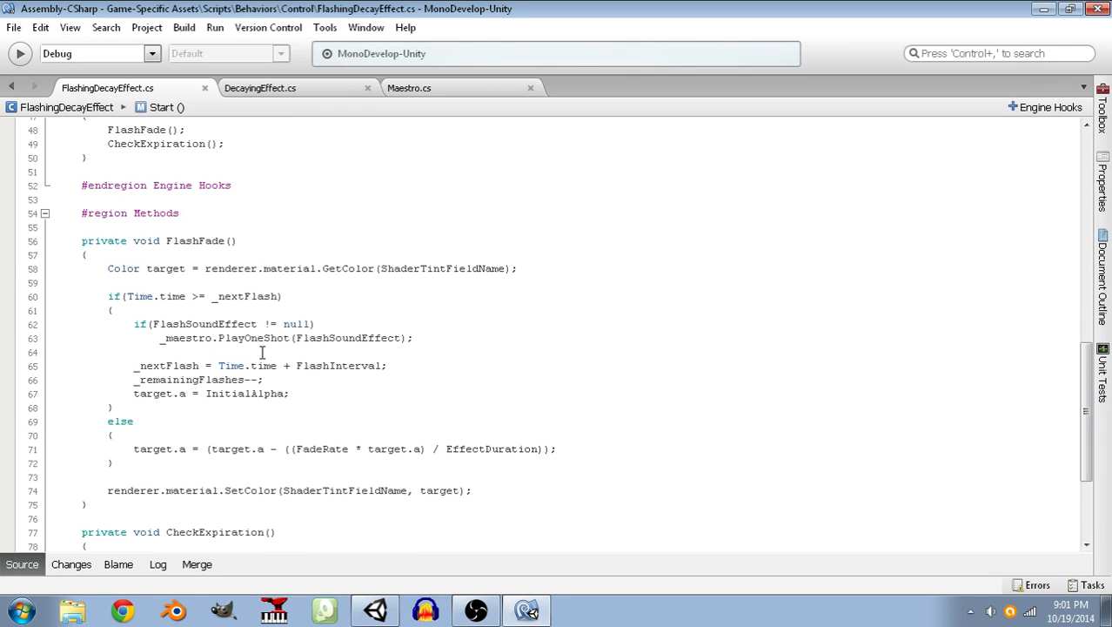
pyautogui.moveTo(127, 296); pyautogui.dragTo(279, 296)
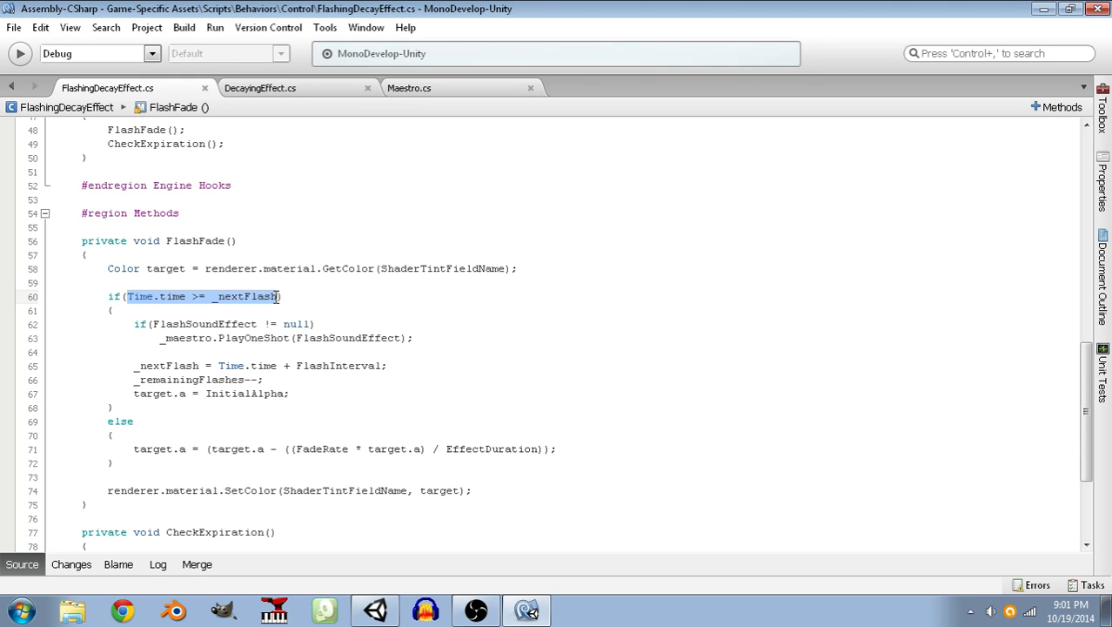
pyautogui.moveTo(236, 324); pyautogui.dragTo(284, 338)
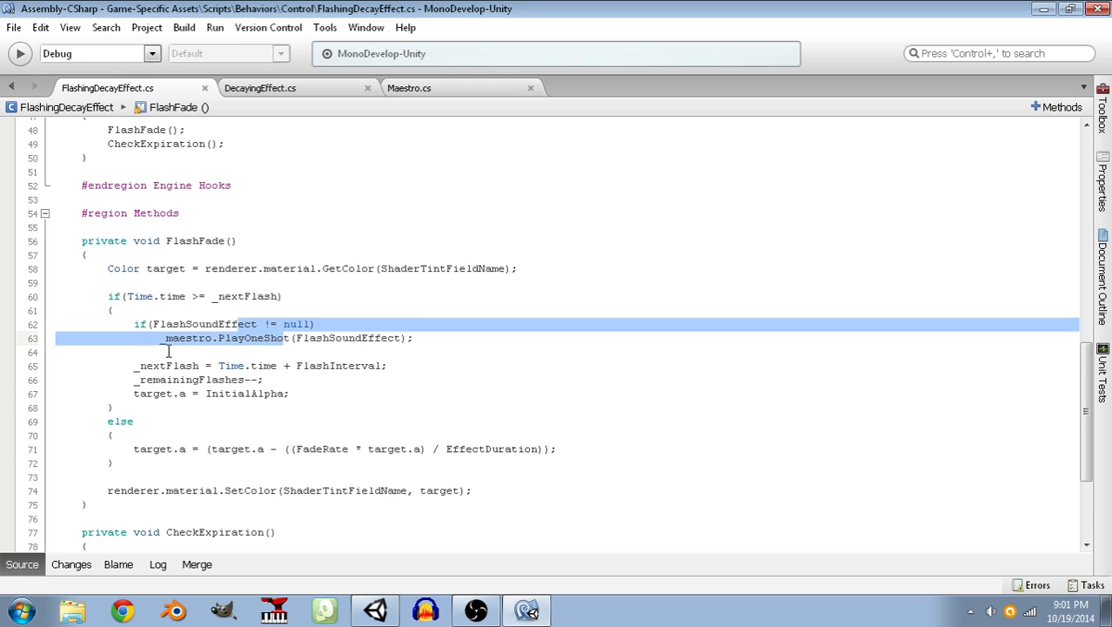
pyautogui.moveTo(133, 365); pyautogui.dragTo(398, 367)
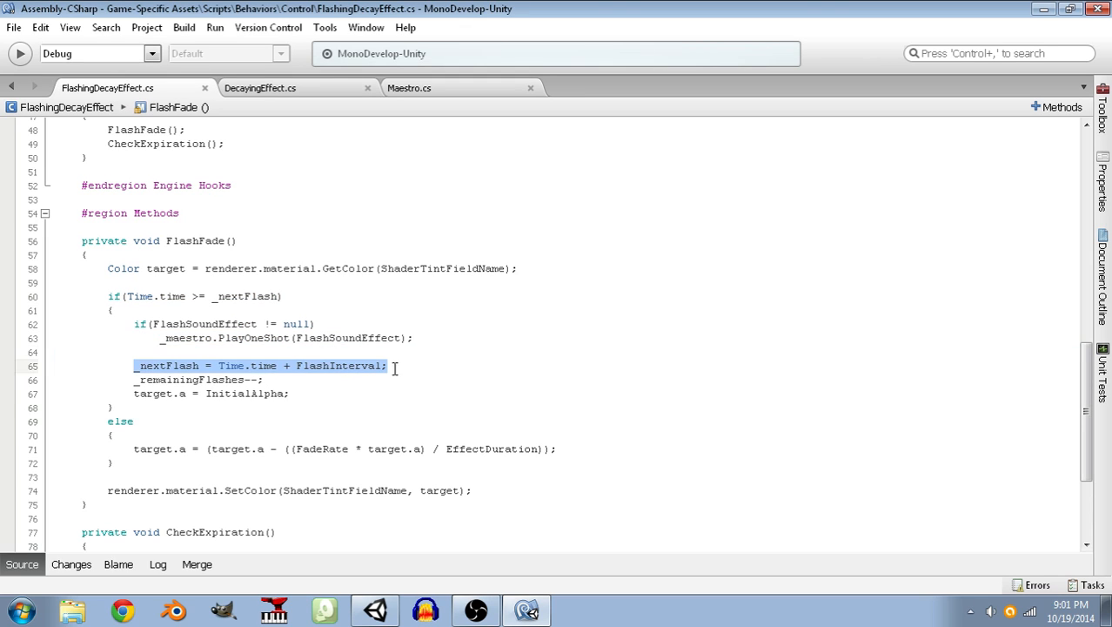
pyautogui.moveTo(300, 380)
pyautogui.mouseDown()
pyautogui.moveTo(169, 366)
pyautogui.moveTo(133, 374)
pyautogui.moveTo(137, 393)
pyautogui.moveTo(306, 391)
pyautogui.mouseUp()
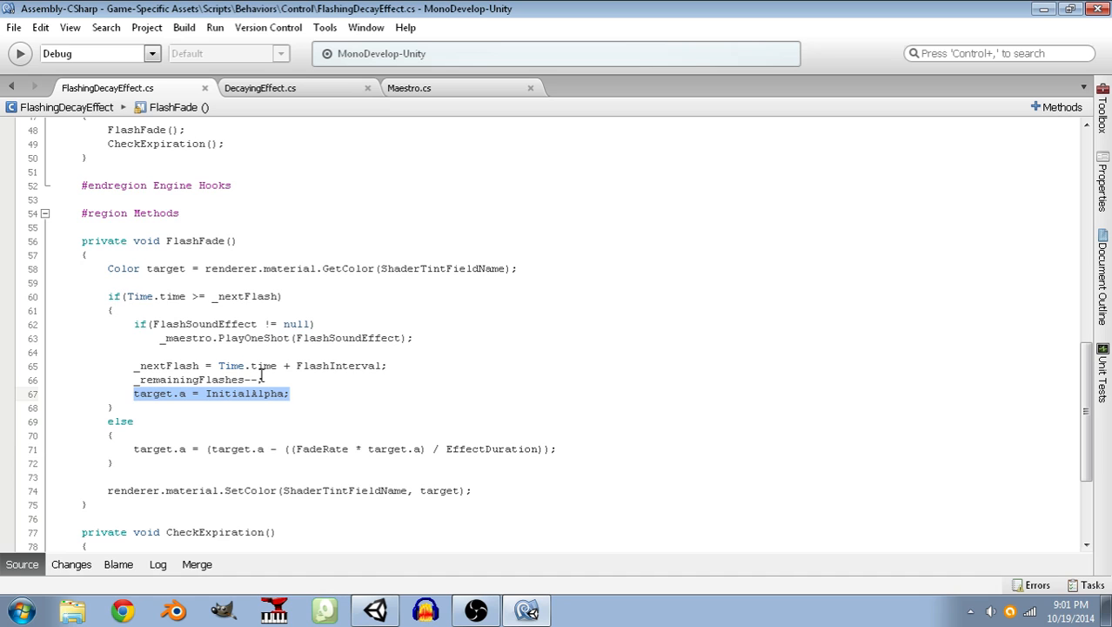
# Review the alpha fade formula in FlashFade's else block and the SetColor call that applies the target color.
pyautogui.scroll(-3, 261, 383)
pyautogui.moveTo(135, 340); pyautogui.dragTo(582, 340)
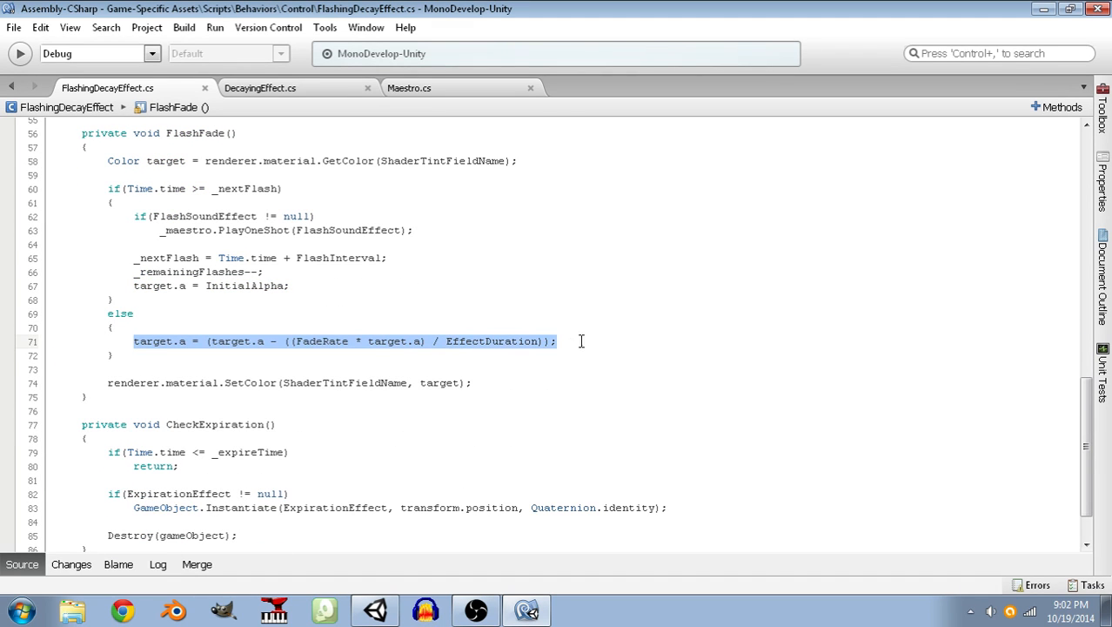
pyautogui.click(409, 357)
pyautogui.moveTo(484, 383); pyautogui.dragTo(106, 388)
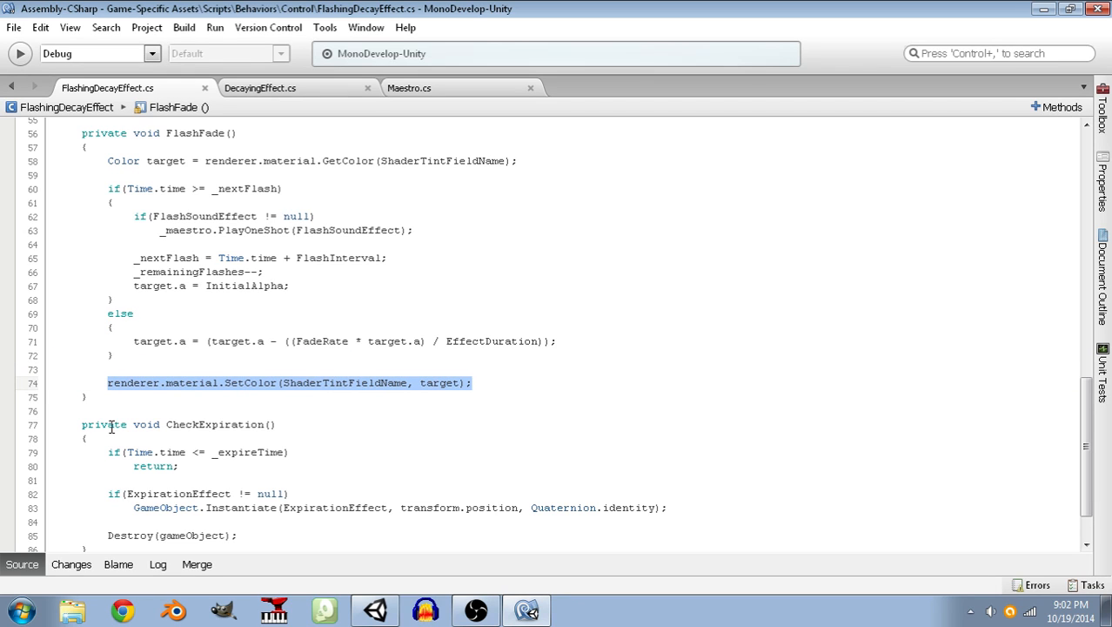
pyautogui.click(107, 382)
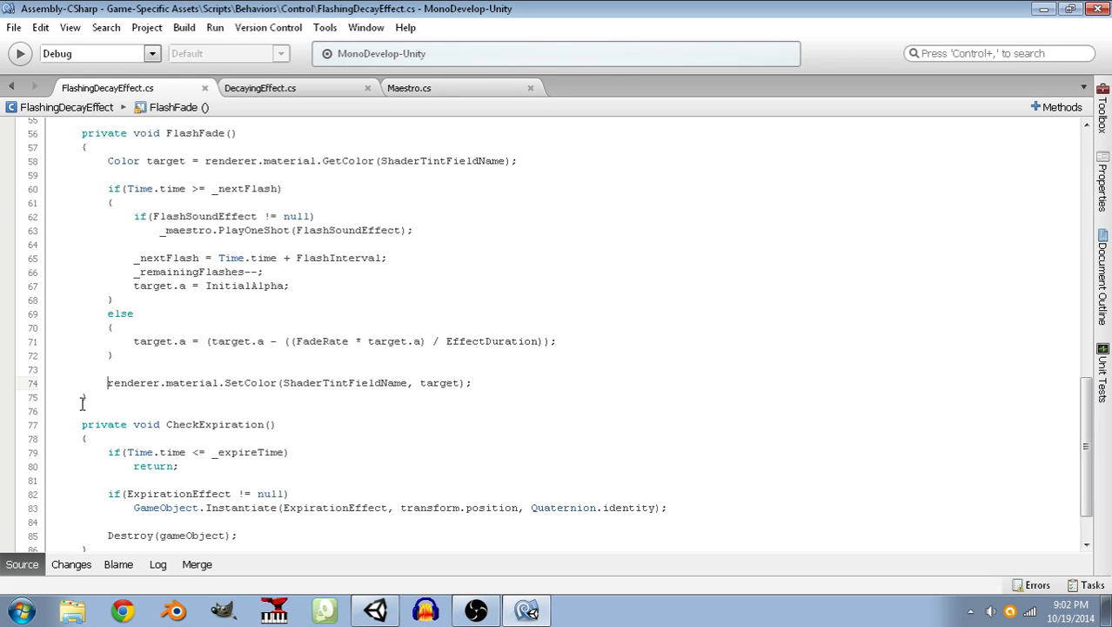
pyautogui.click(280, 383)
pyautogui.moveTo(128, 383)
pyautogui.click(188, 350)
pyautogui.click(115, 393)
pyautogui.click(130, 356)
pyautogui.click(130, 397)
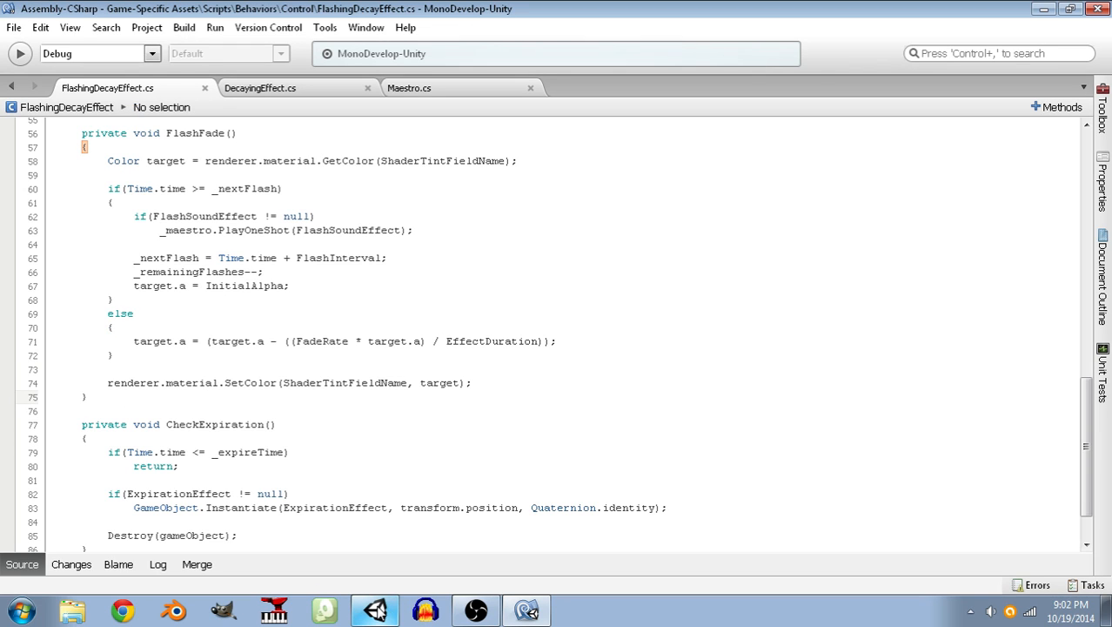
# Switch to Unity and orbit the Scene view to look at the level from the front.
pyautogui.click(376, 612)
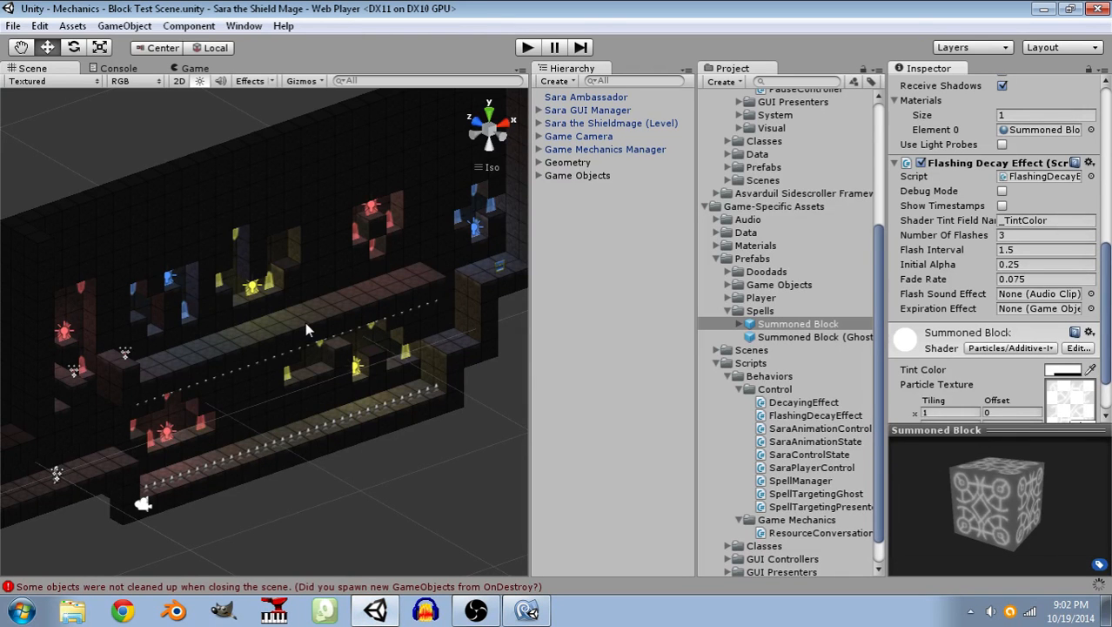
pyautogui.keyDown('alt'); pyautogui.moveTo(305, 321); pyautogui.dragTo(202, 278); pyautogui.keyUp('alt')
pyautogui.moveTo(202, 279); pyautogui.dragTo(303, 307, button='right')
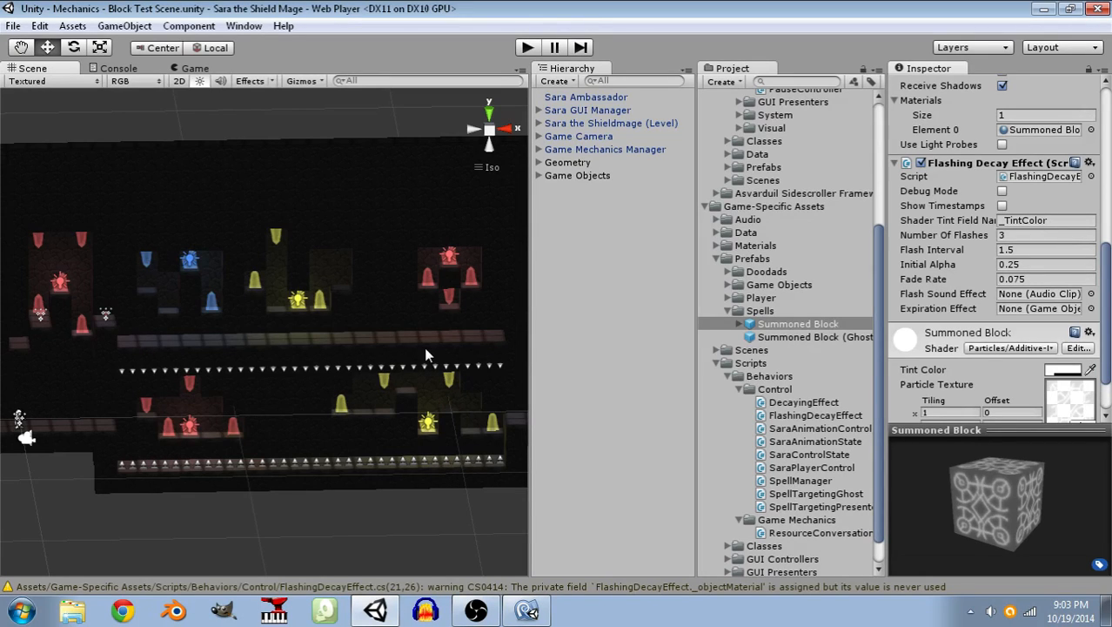
# Examine the coloured crystal alcoves and spike corridors of the block test level up close and from a distance.
pyautogui.moveTo(286, 409); pyautogui.dragTo(274, 354, button='right')
pyautogui.scroll(10, 279, 366)
pyautogui.moveTo(279, 366); pyautogui.dragTo(421, 183, button='middle')
pyautogui.scroll(6, 333, 323)
pyautogui.scroll(5, 330, 320)
pyautogui.scroll(-4, 322, 315)
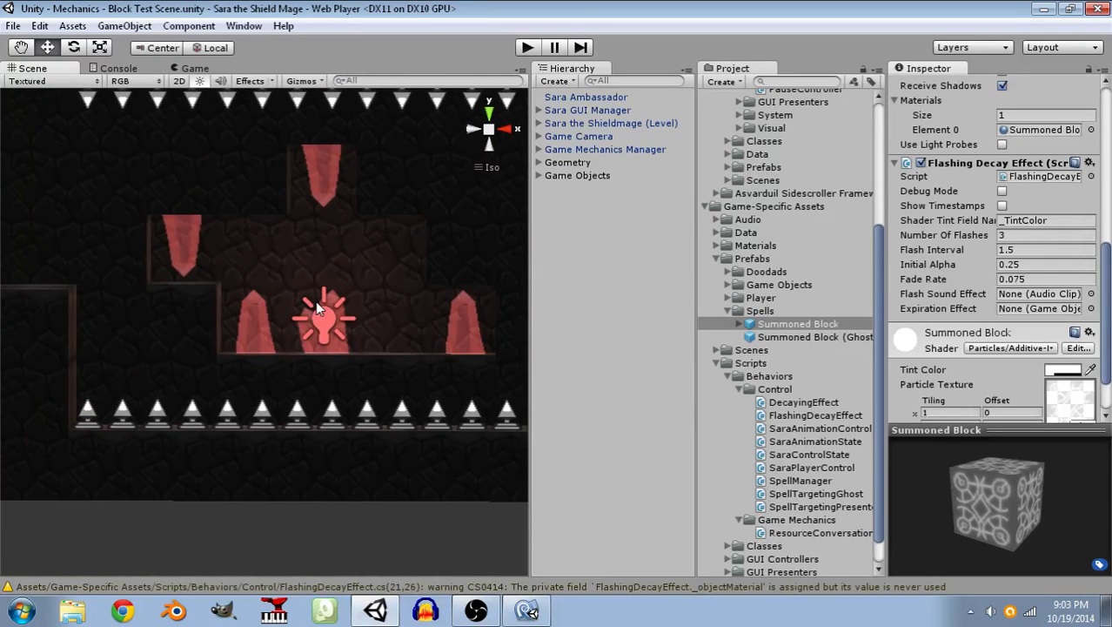
pyautogui.moveTo(315, 300); pyautogui.dragTo(341, 323, button='right')
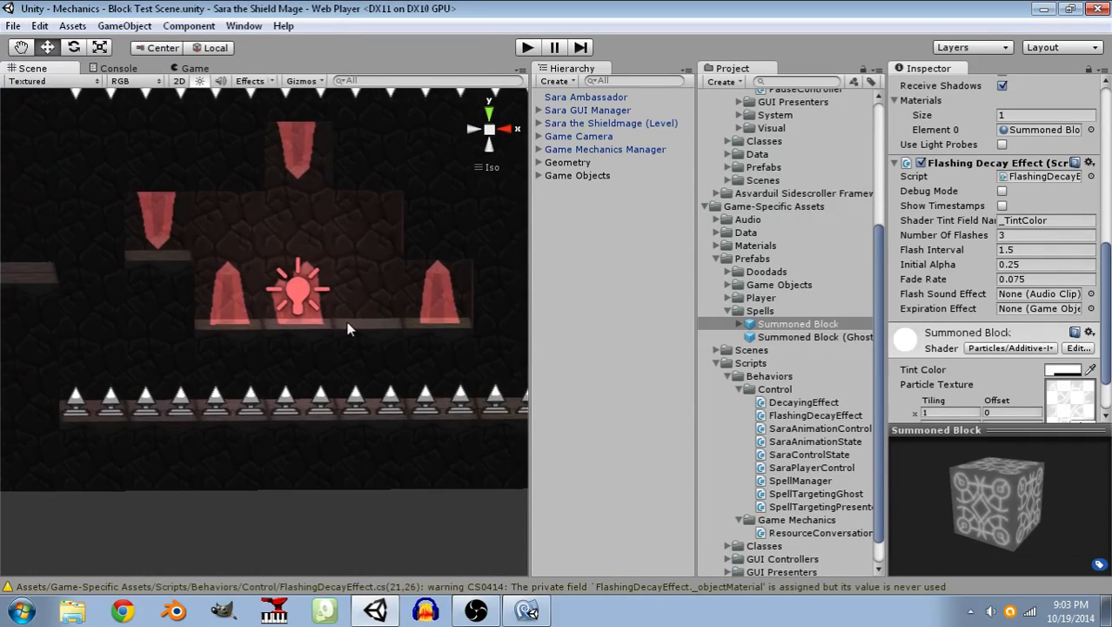
pyautogui.scroll(-10, 372, 249)
pyautogui.scroll(-3, 371, 250)
pyautogui.moveTo(347, 244); pyautogui.dragTo(273, 355, button='middle')
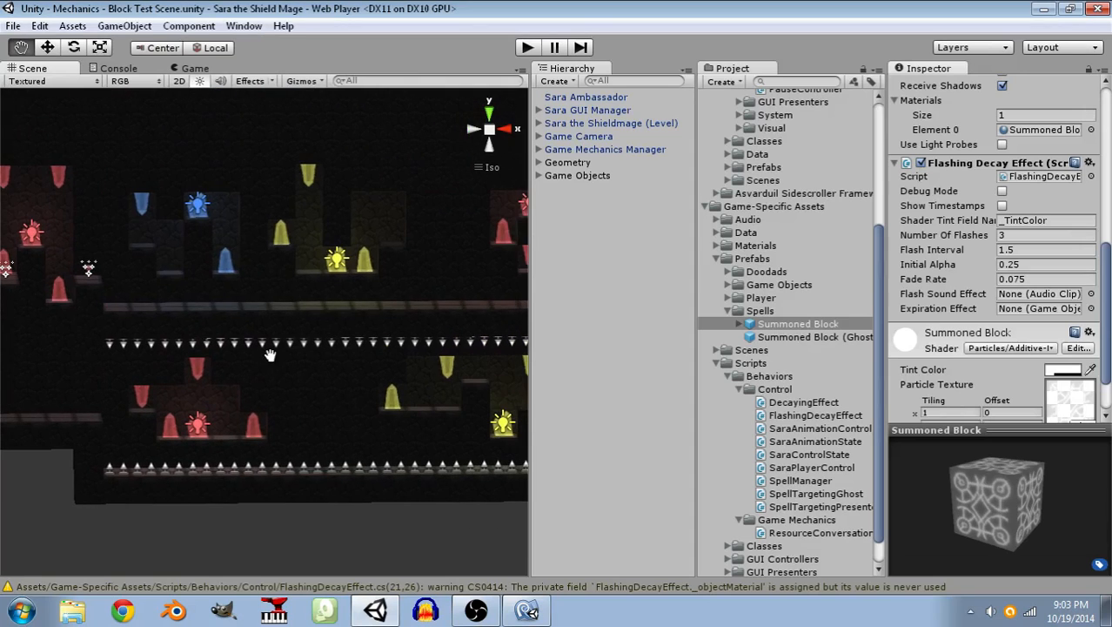
pyautogui.moveTo(293, 341); pyautogui.dragTo(333, 388, button='right')
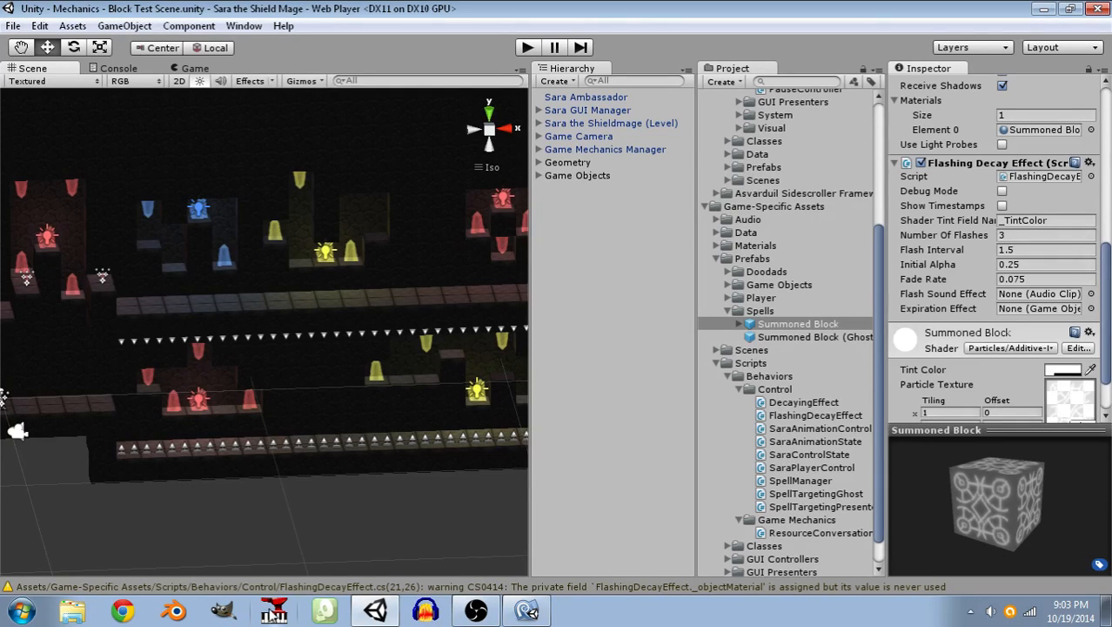
# Switch to Anvil Studio and start a new untitled song.
pyautogui.click(279, 612)
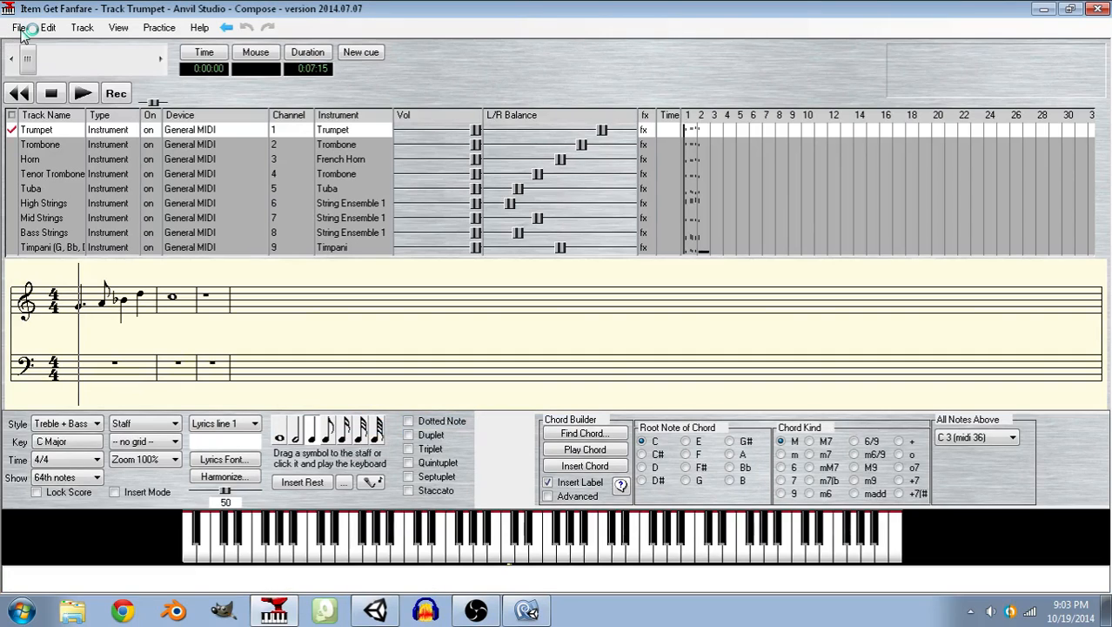
pyautogui.click(21, 32)
pyautogui.click(29, 50)
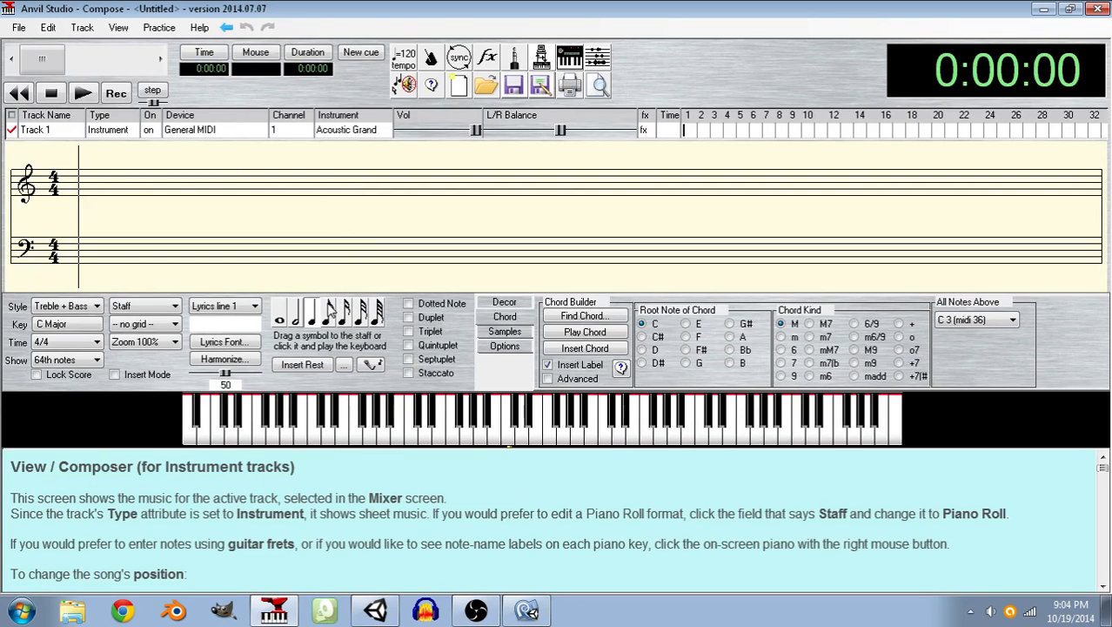
# Assign the instrument 90 - Pad 2 (warm) to Track 1 of the new song.
pyautogui.click(343, 139)
pyautogui.moveTo(301, 425); pyautogui.dragTo(481, 433)
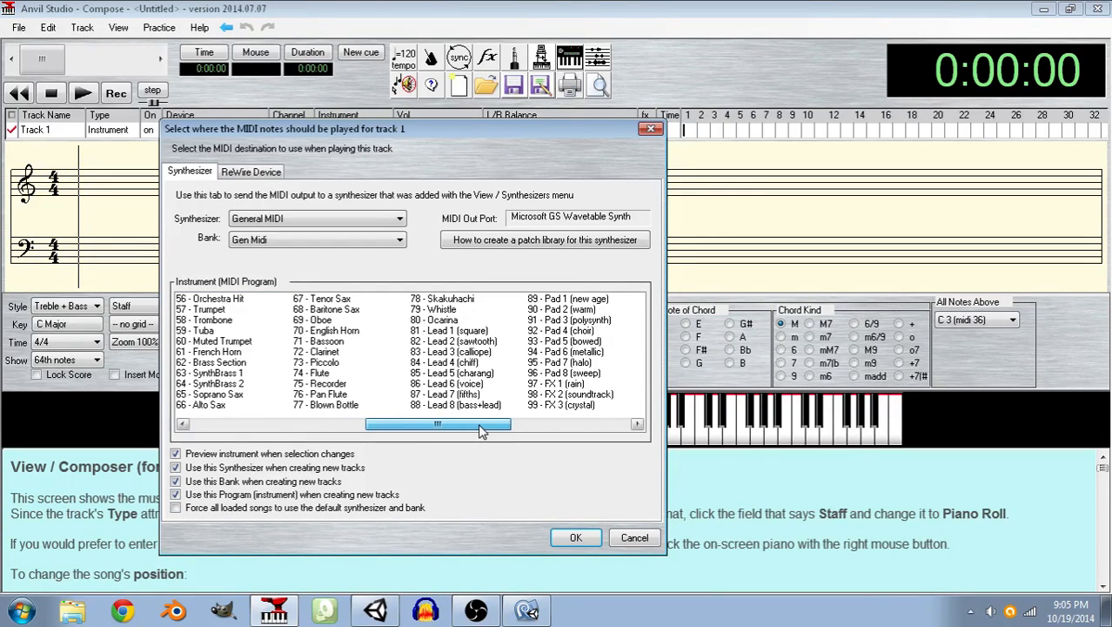
pyautogui.moveTo(481, 432); pyautogui.dragTo(491, 432)
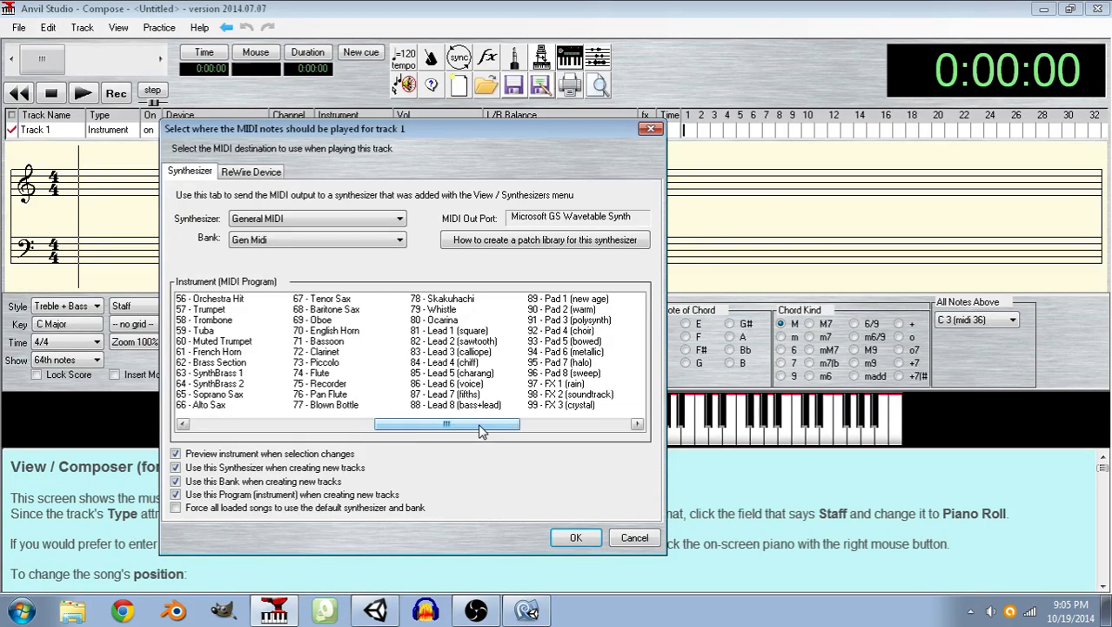
pyautogui.click(561, 309)
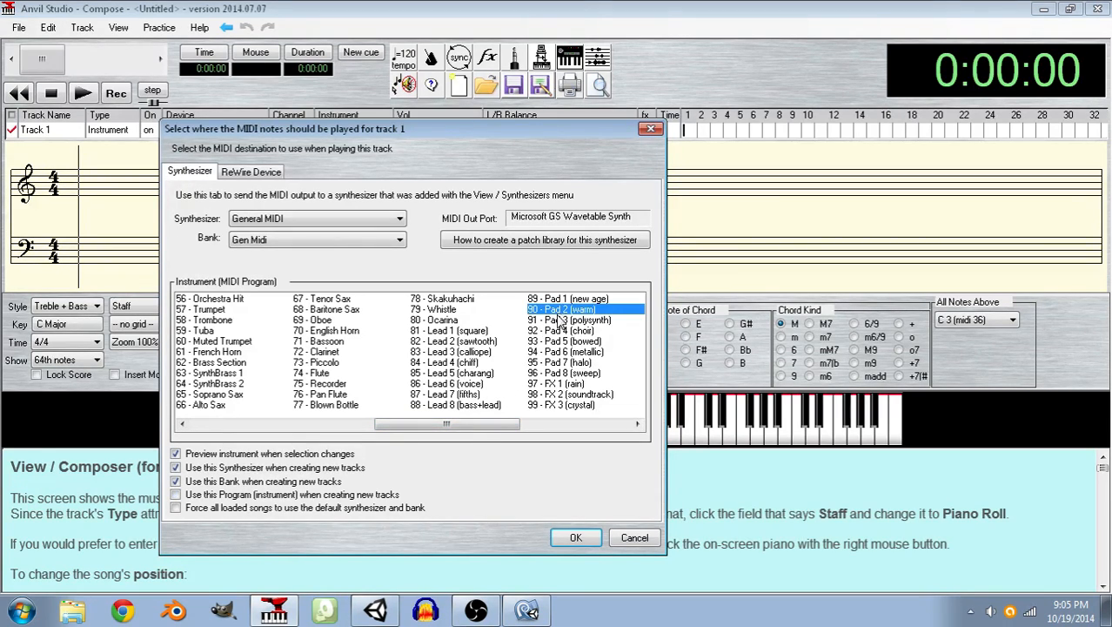
pyautogui.click(575, 537)
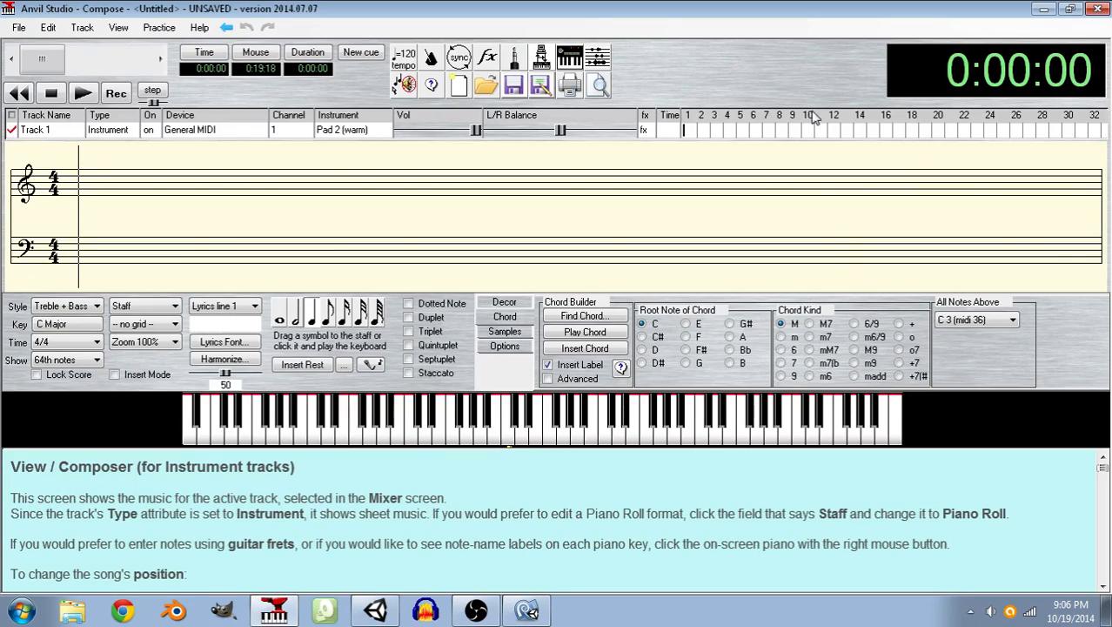
# Enter a quarter-note chord of G, D and C at the start of Track 1 and play it back.
pyautogui.click(662, 444)
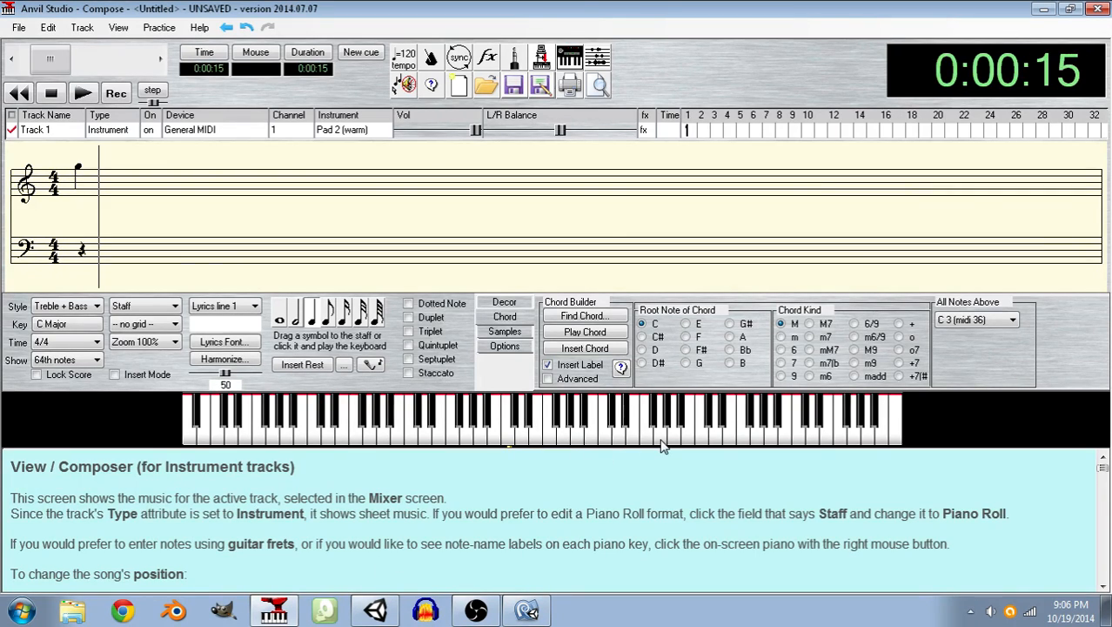
pyautogui.click(78, 159)
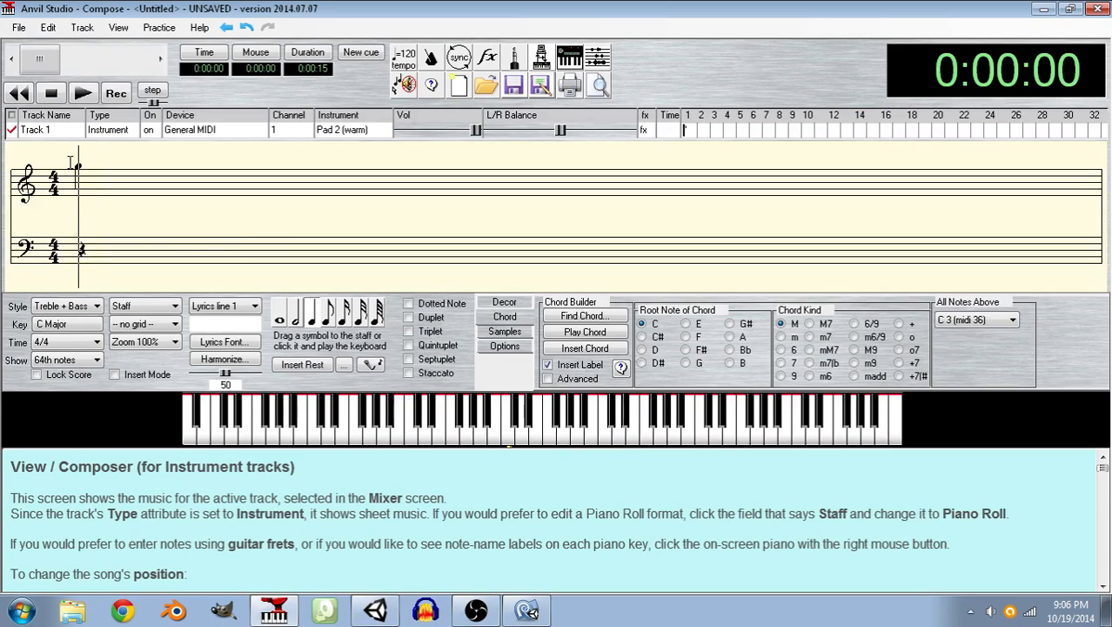
pyautogui.click(612, 441)
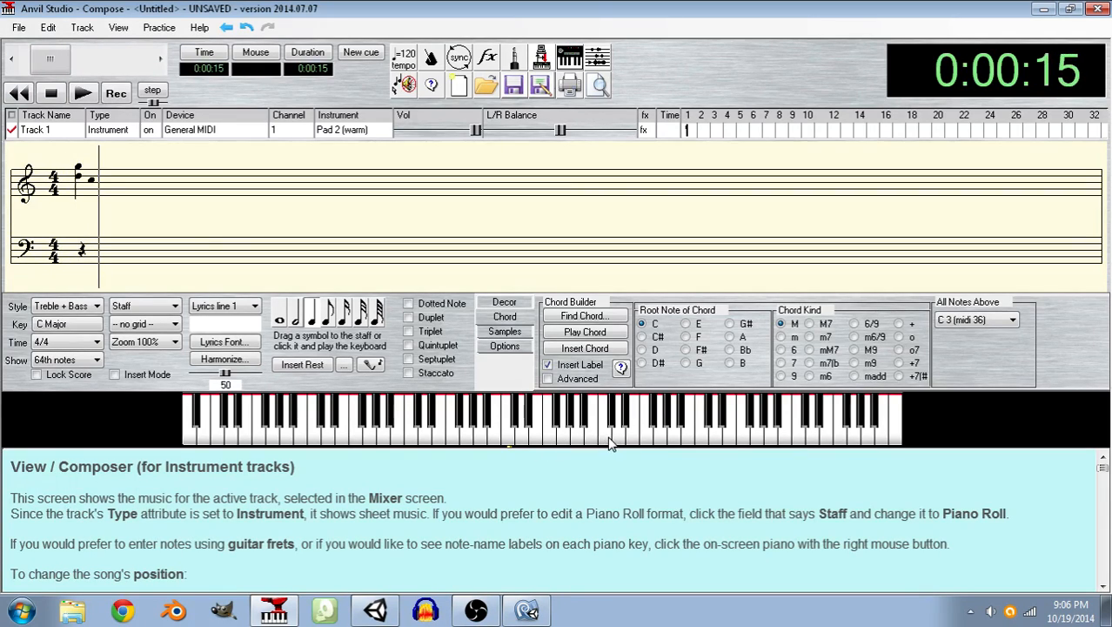
pyautogui.click(91, 160)
pyautogui.click(612, 442)
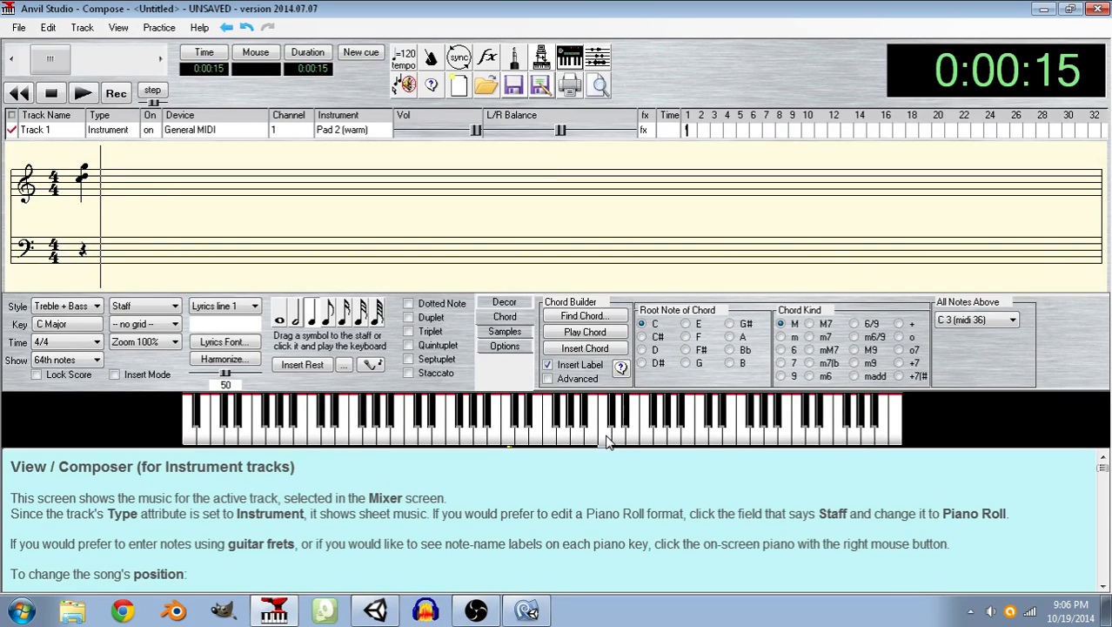
pyautogui.click(80, 93)
pyautogui.click(81, 94)
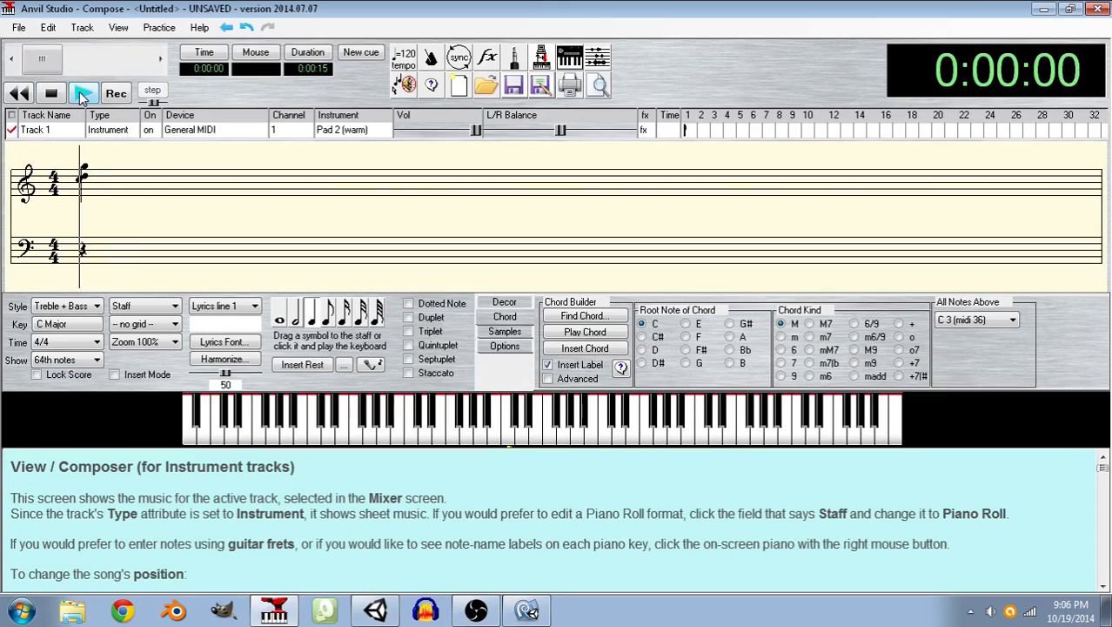
pyautogui.click(81, 94)
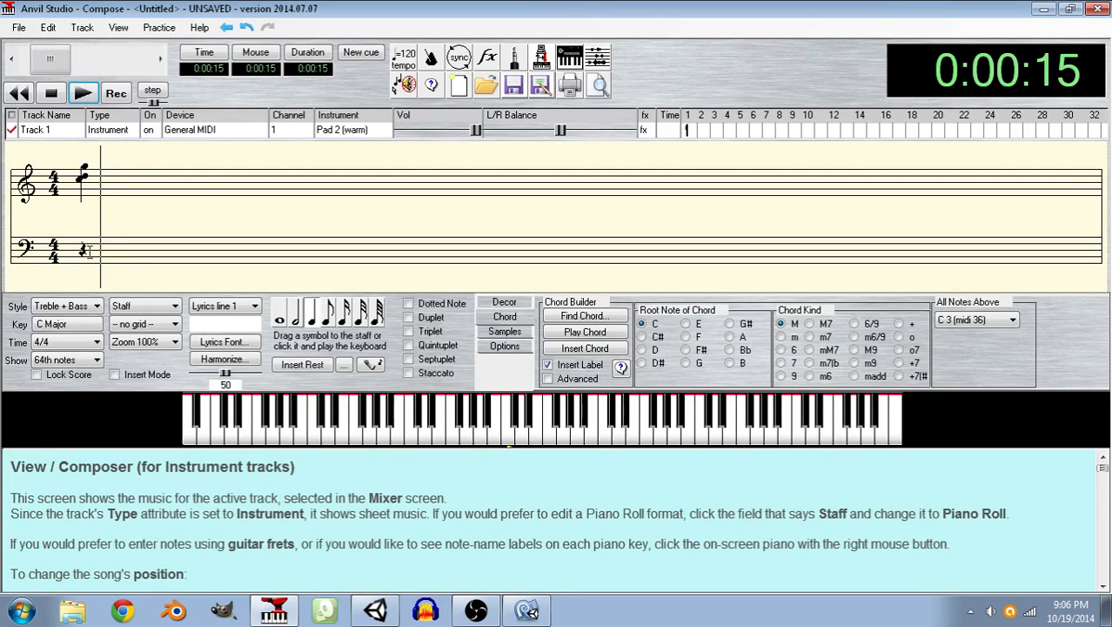
# Delete the quarter-note chord from Track 1 and switch the note length to a half note.
pyautogui.moveTo(123, 193); pyautogui.dragTo(81, 191)
pyautogui.click(297, 313)
pyautogui.press('Delete')
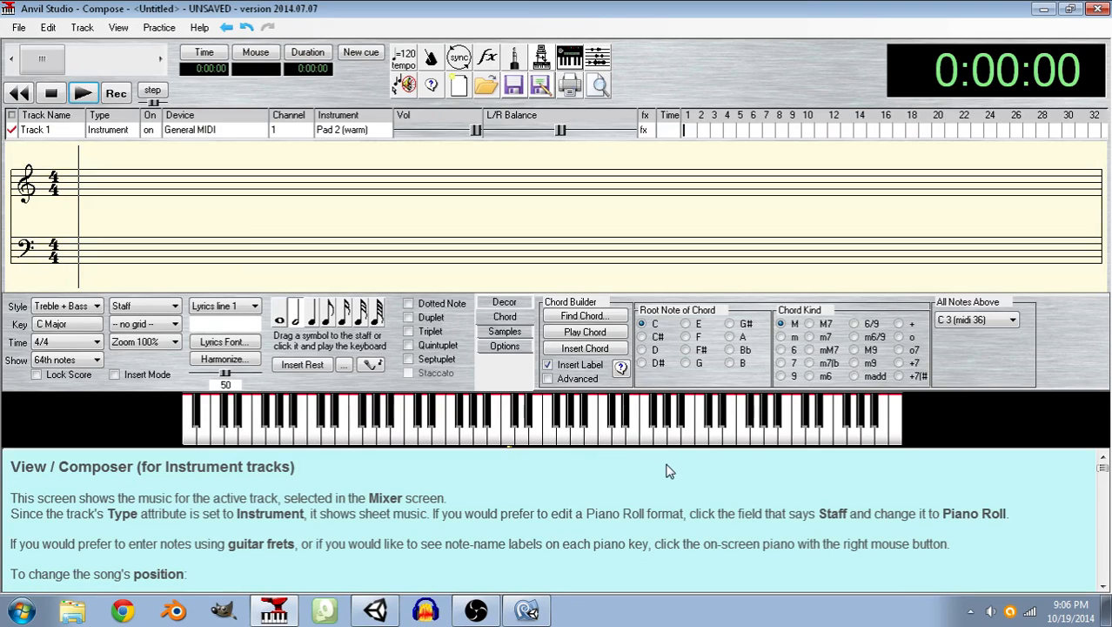
# Enter a half-note chord of G, D and C above the middle of the keyboard at the start of Track 1.
pyautogui.click(558, 422)
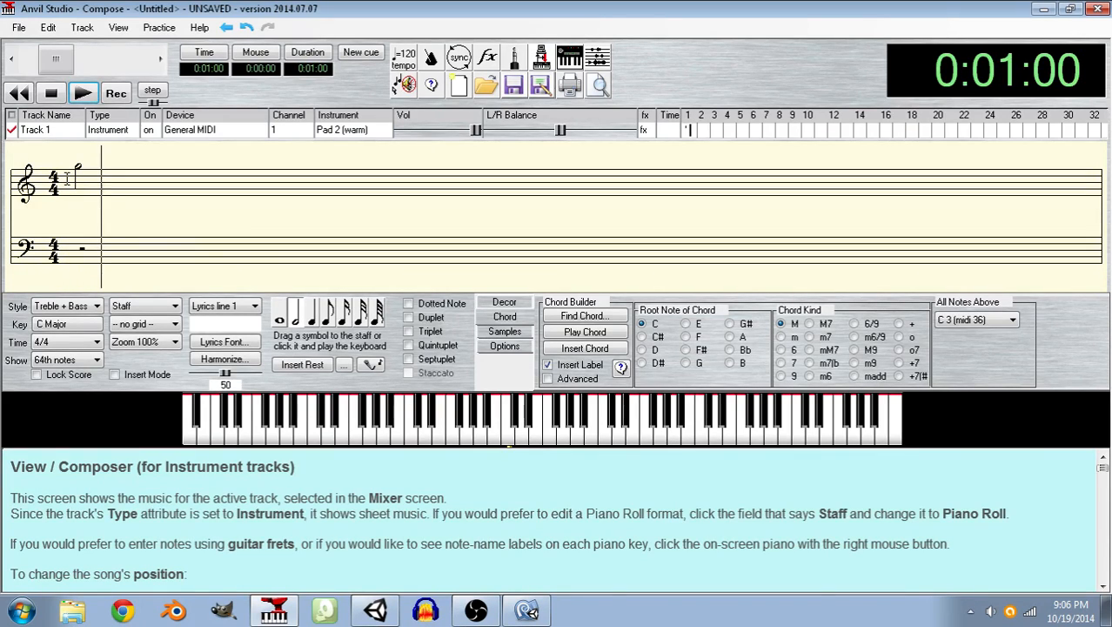
pyautogui.click(67, 178)
pyautogui.click(616, 440)
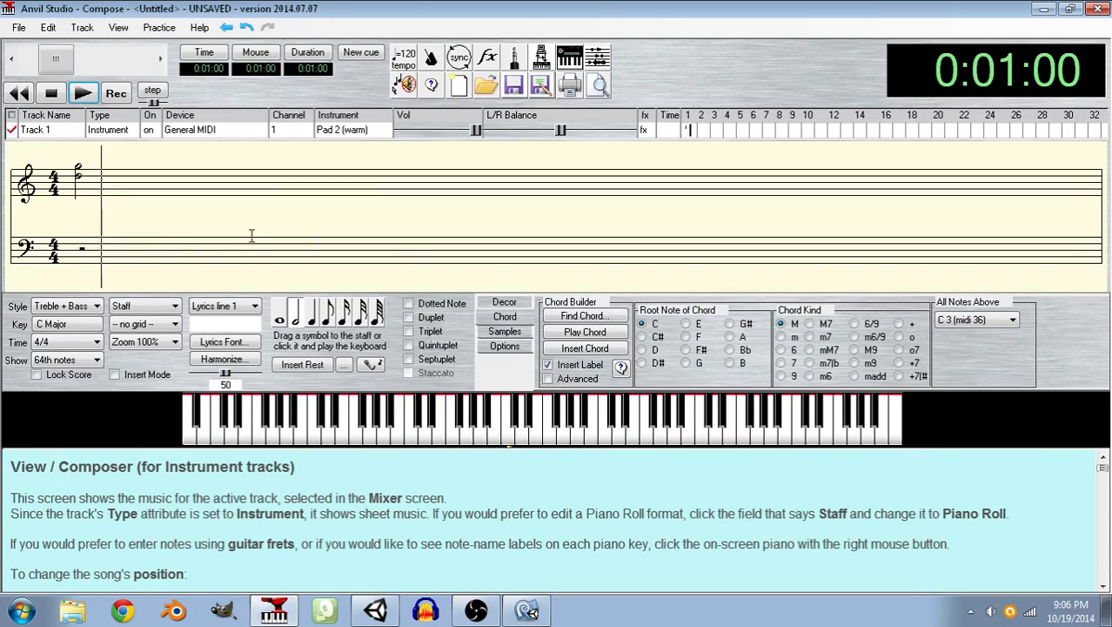
pyautogui.click(70, 168)
pyautogui.click(606, 441)
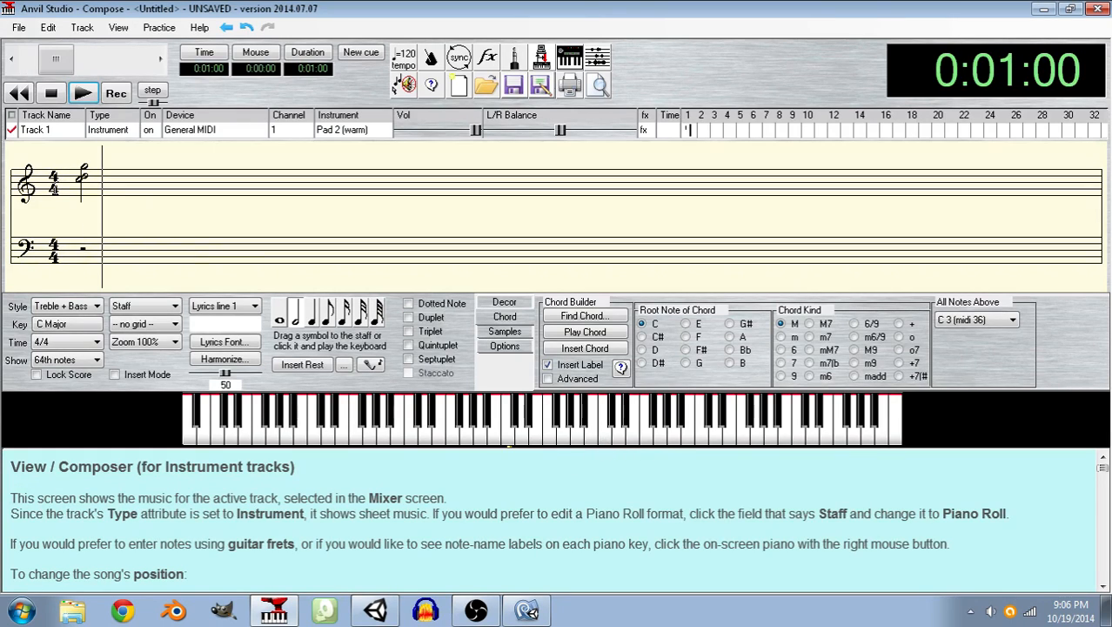
# Play the half-note chord from the beginning several times to judge how it sounds.
pyautogui.click(61, 166)
pyautogui.click(89, 94)
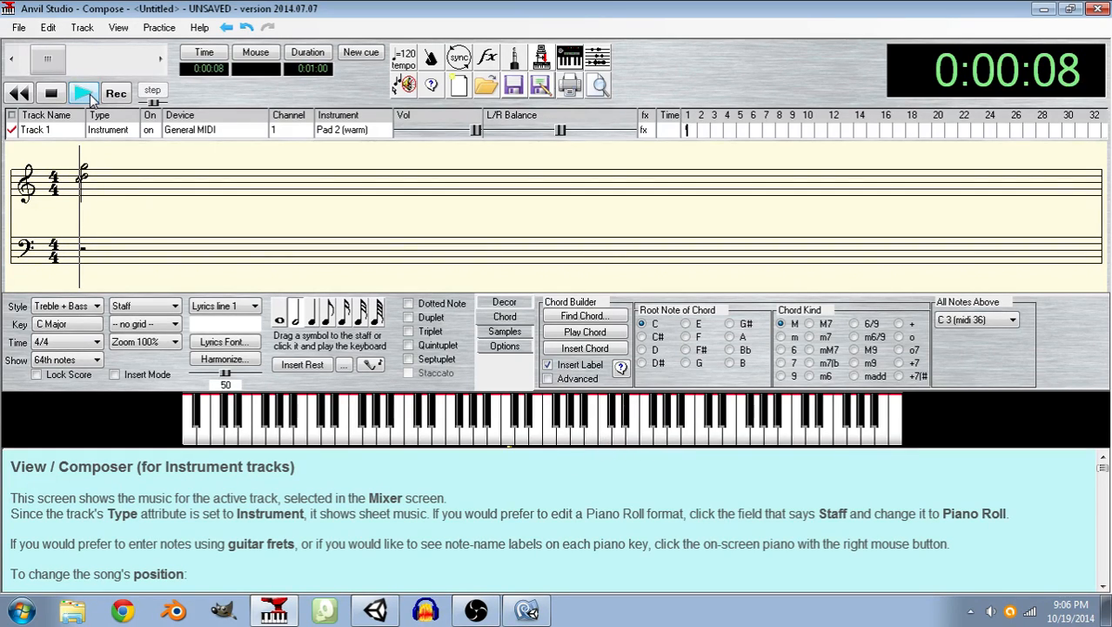
pyautogui.click(87, 96)
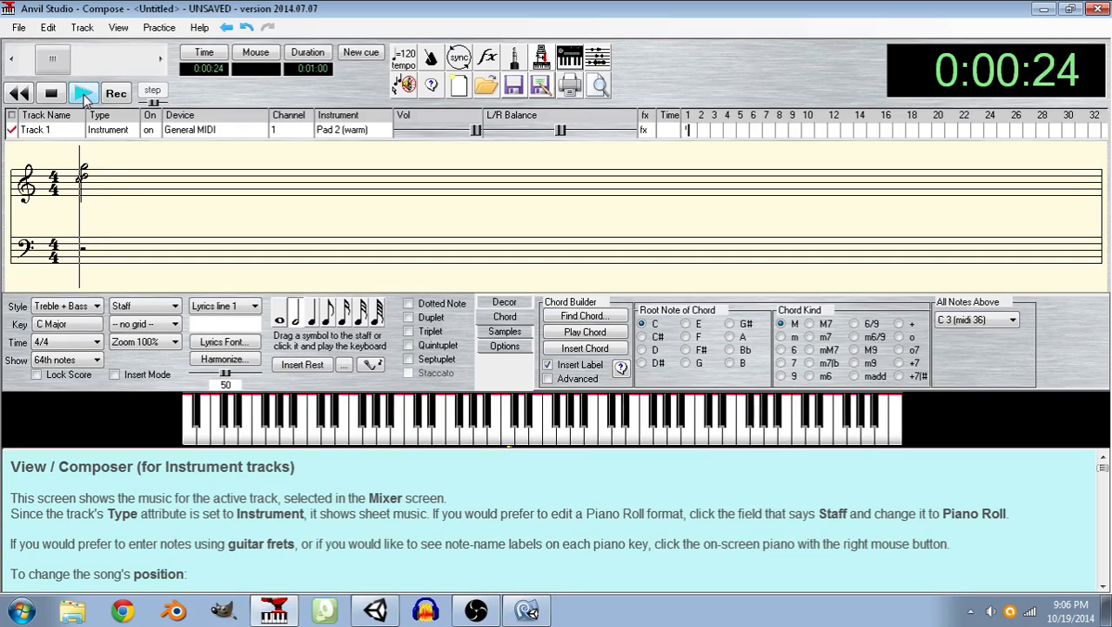
pyautogui.click(85, 94)
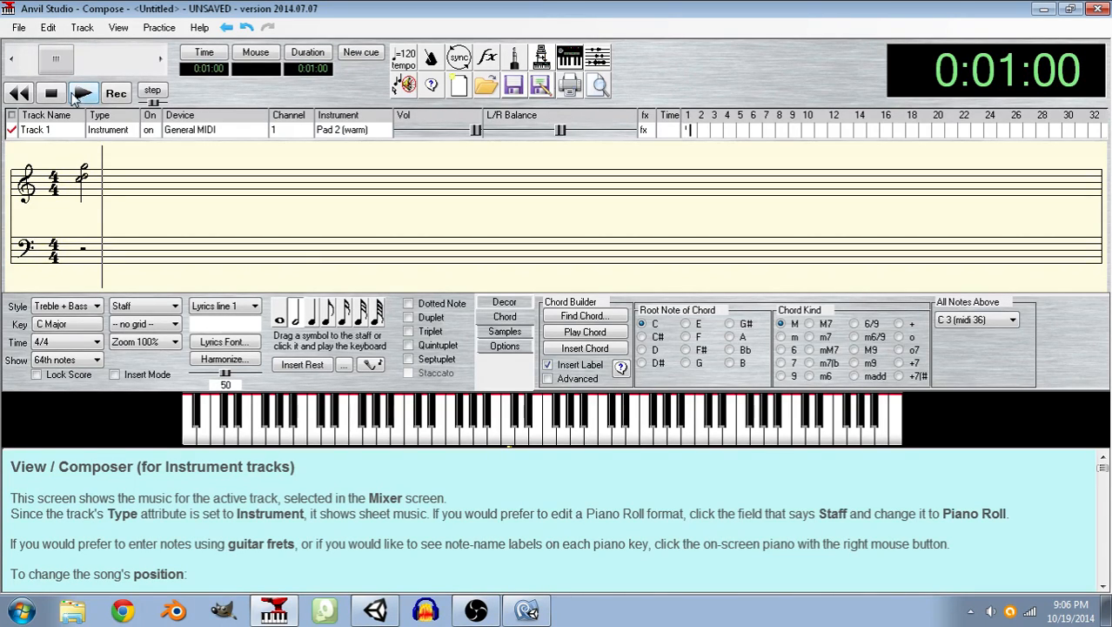
# Save the song as Summon Block Fade Chord in the Sara the Shieldmage music folder.
pyautogui.click(18, 27)
pyautogui.click(42, 139)
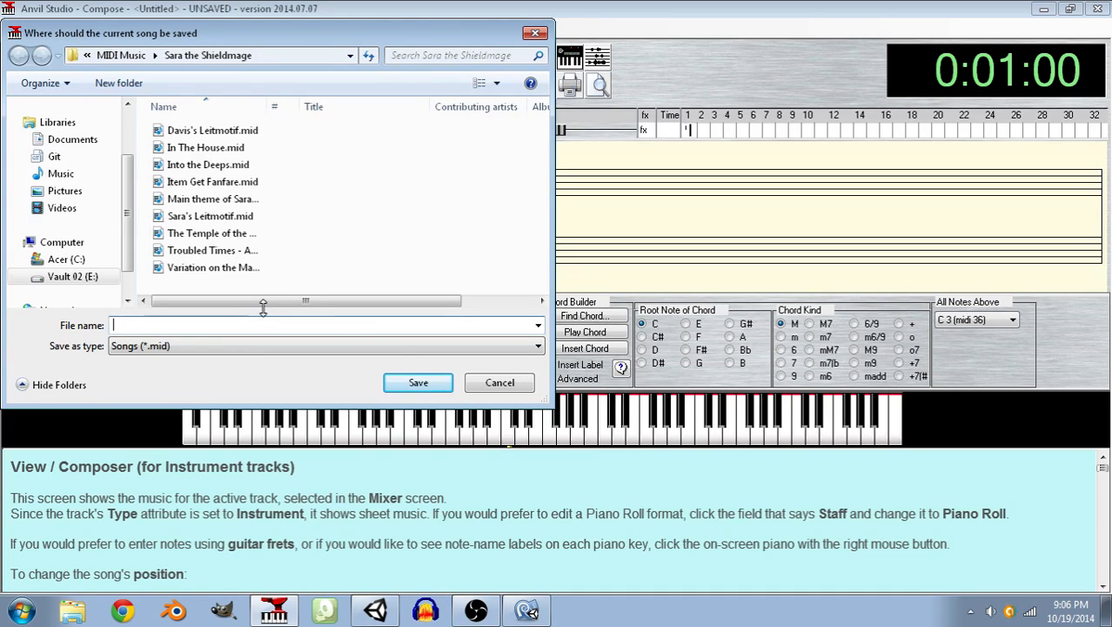
pyautogui.write('Summon Blo')
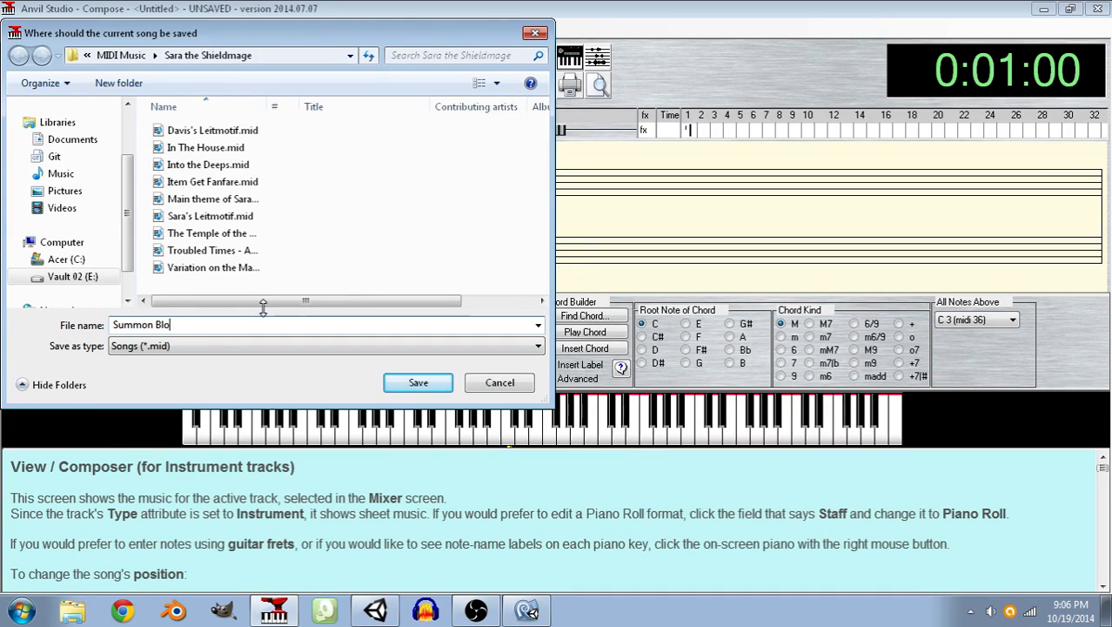
pyautogui.write('ck Fade Chords')
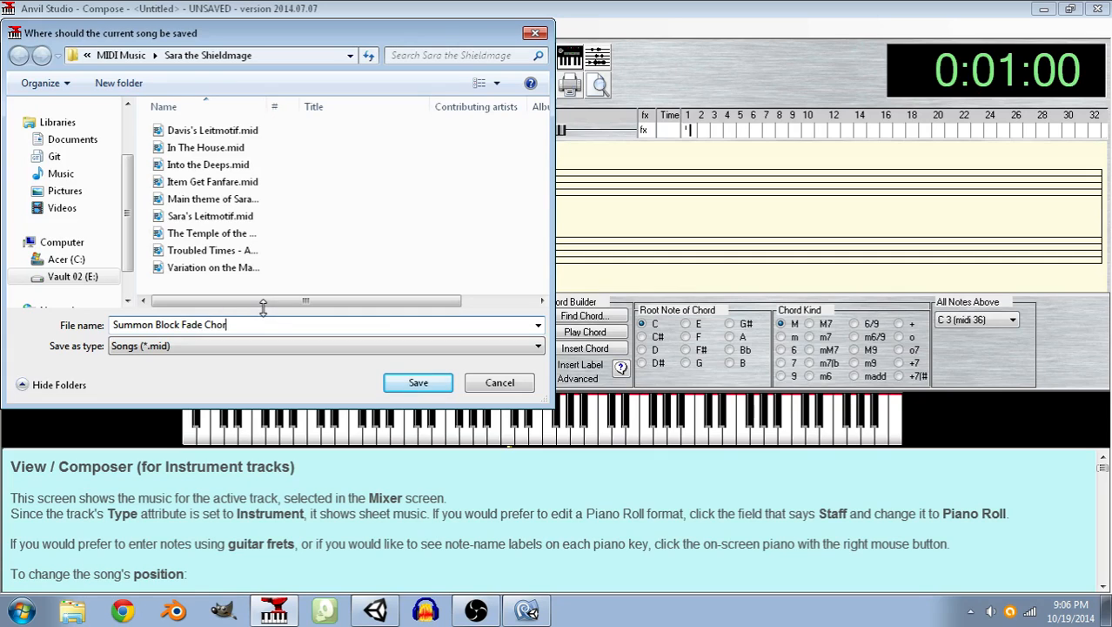
pyautogui.click(416, 383)
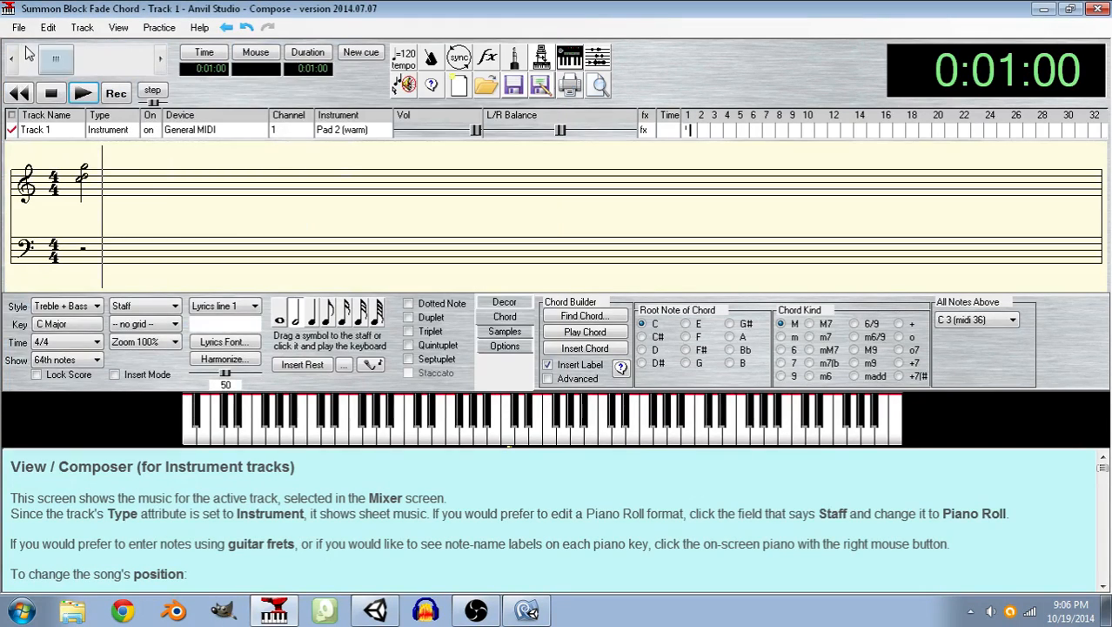
# Switch to SynthFont and load the Summon Block Fade Chord MIDI file from the Sara the Shieldmage folder.
pyautogui.click(325, 614)
pyautogui.click(529, 433)
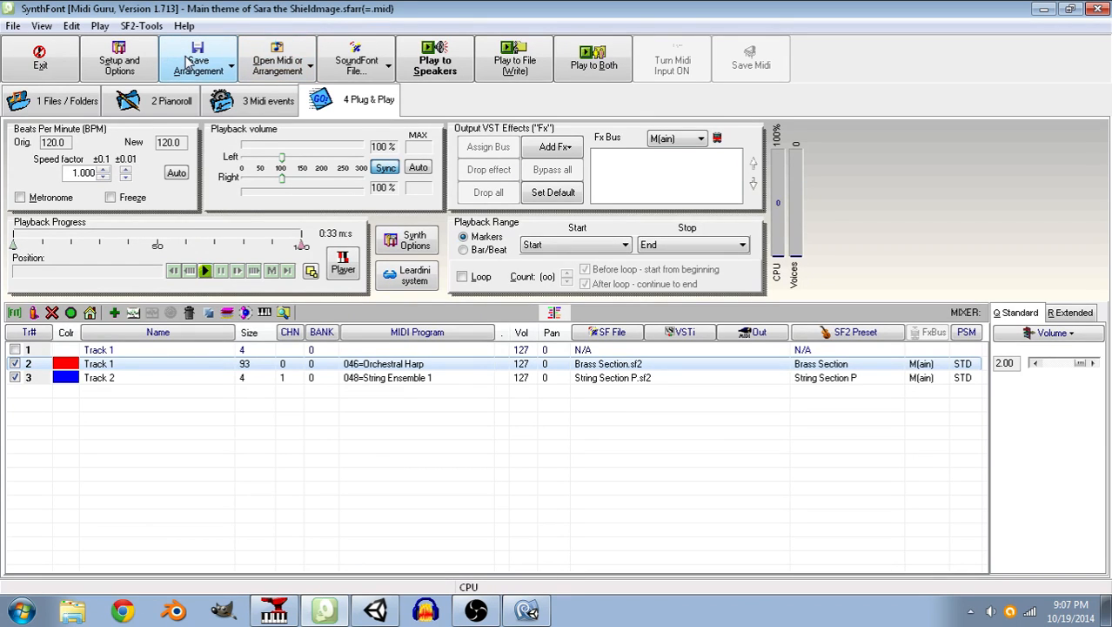
pyautogui.click(271, 73)
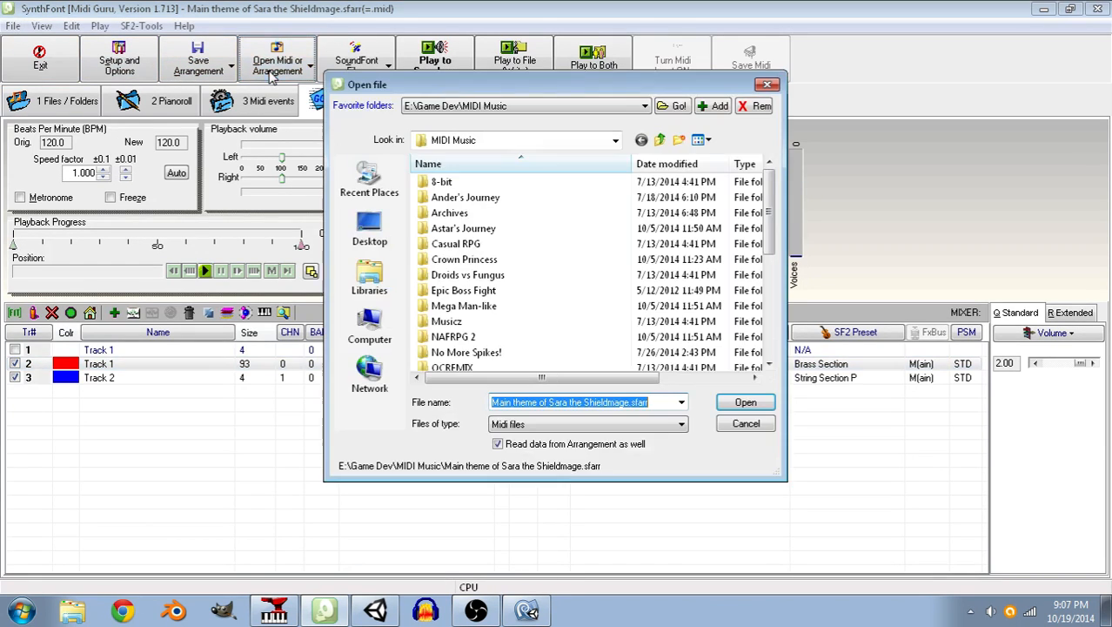
pyautogui.moveTo(770, 205); pyautogui.dragTo(769, 247)
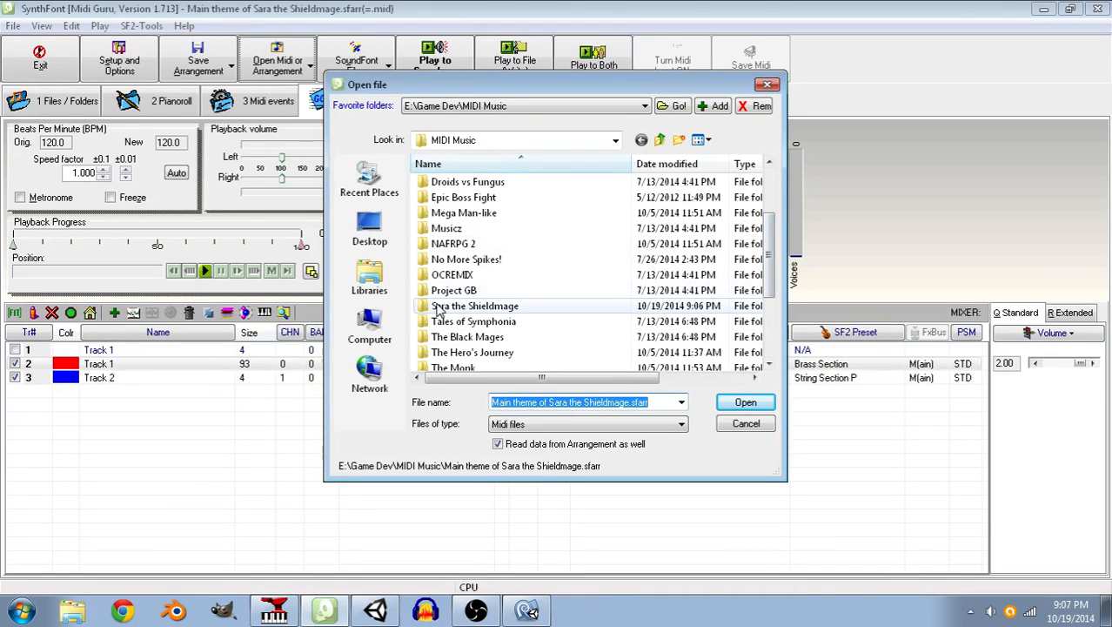
pyautogui.doubleClick(447, 310)
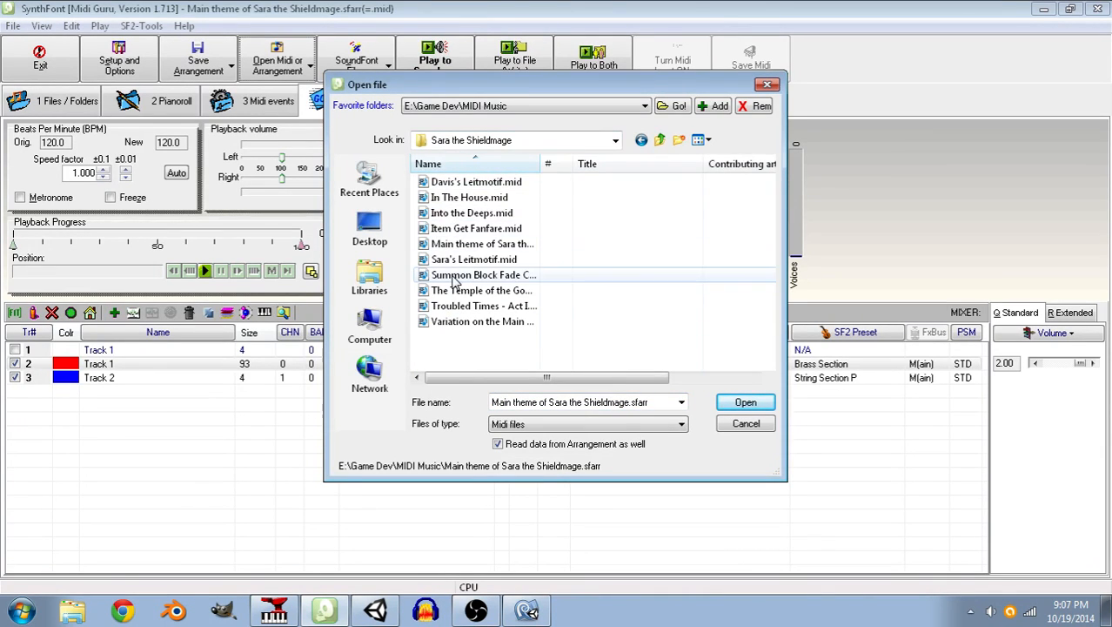
pyautogui.doubleClick(453, 275)
# Listen to the Summon Block Fade Chord with its Warm Pad soundfont preset.
pyautogui.click(205, 270)
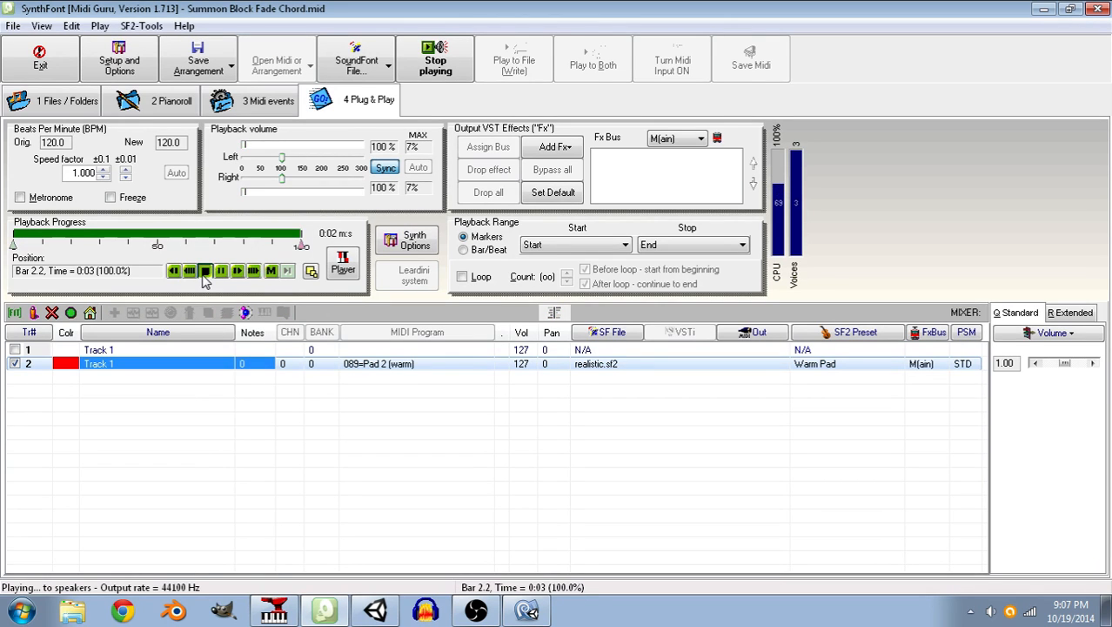
pyautogui.click(204, 271)
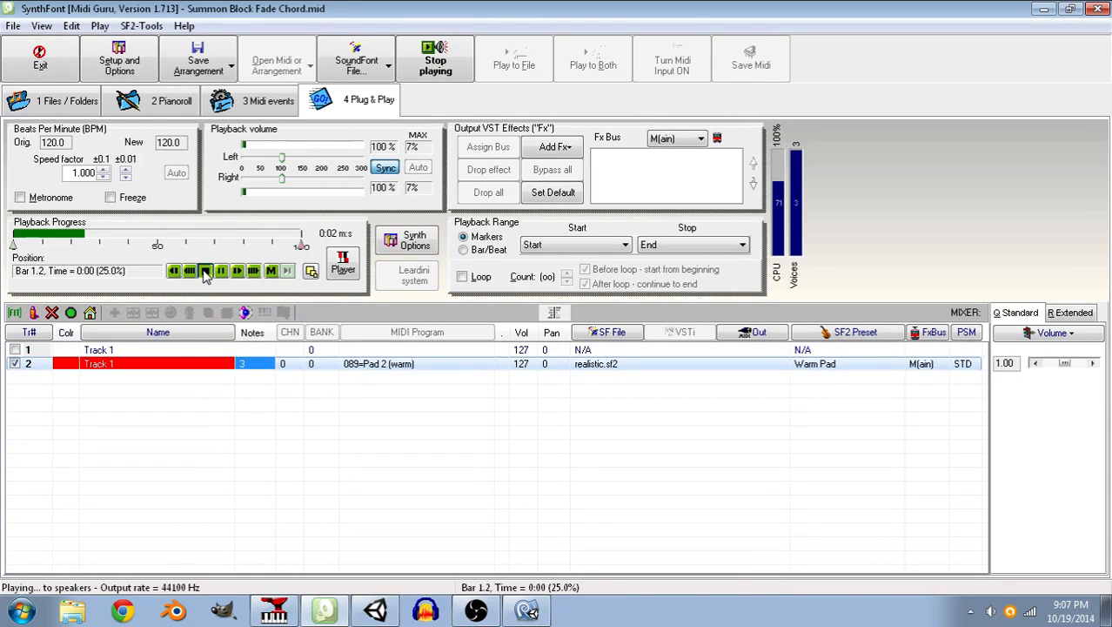
pyautogui.click(204, 271)
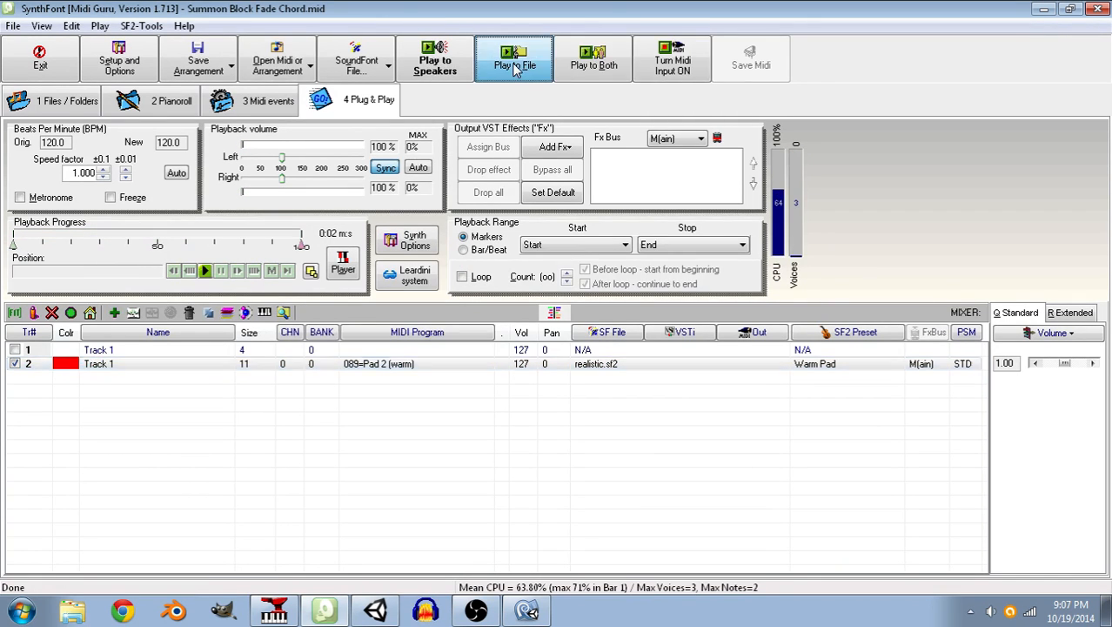
# Export the arrangement to the Sara the Shieldmage folder as Summon Block Fade Chord.ogg in OggVorbis format.
pyautogui.click(514, 68)
pyautogui.click(624, 401)
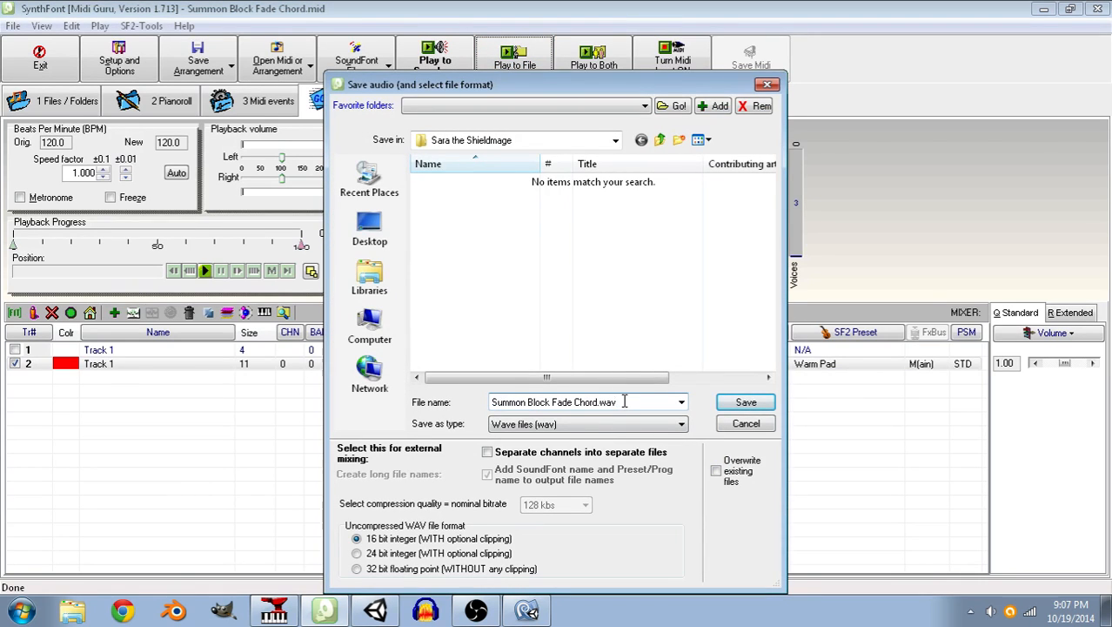
pyautogui.press('BackSpace')
pyautogui.press('BackSpace')
pyautogui.press('BackSpace')
pyautogui.write('ogg')
pyautogui.click(632, 424)
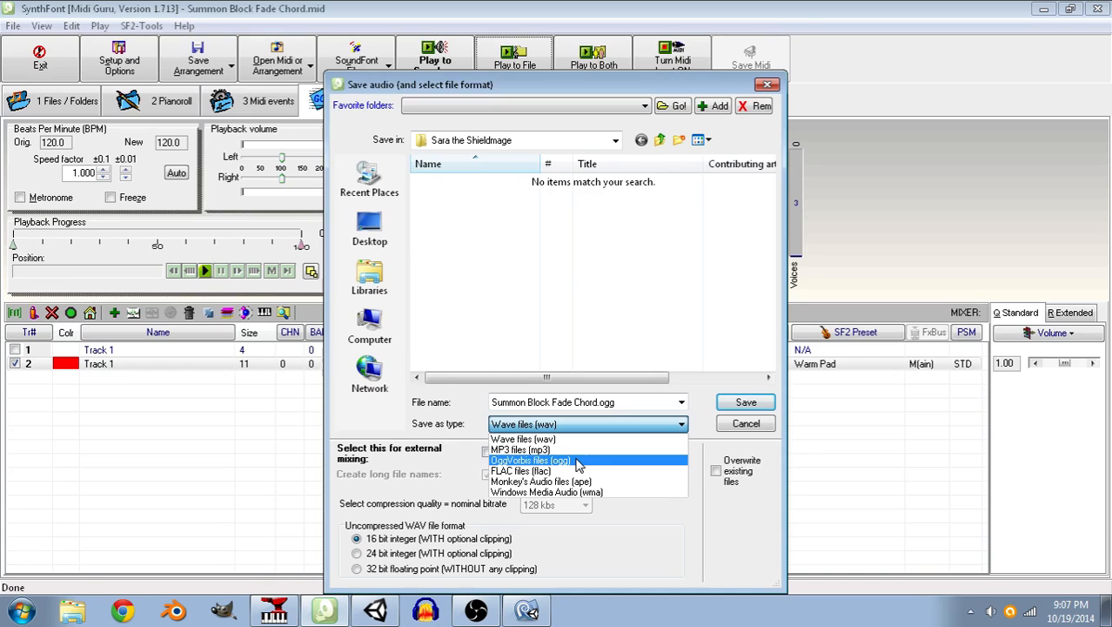
pyautogui.click(577, 460)
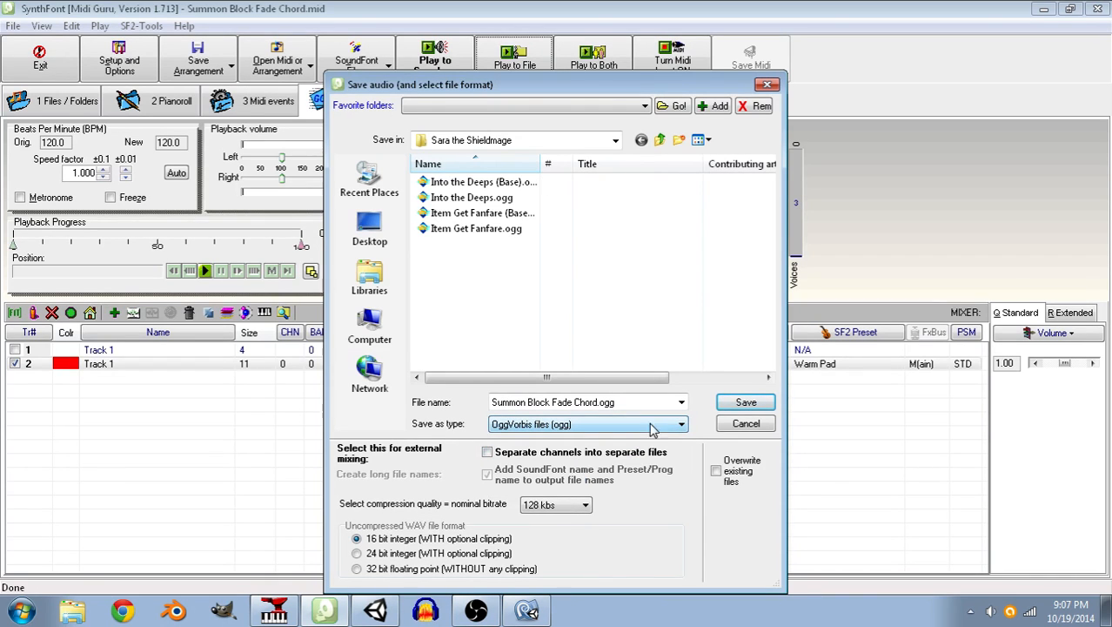
pyautogui.click(730, 407)
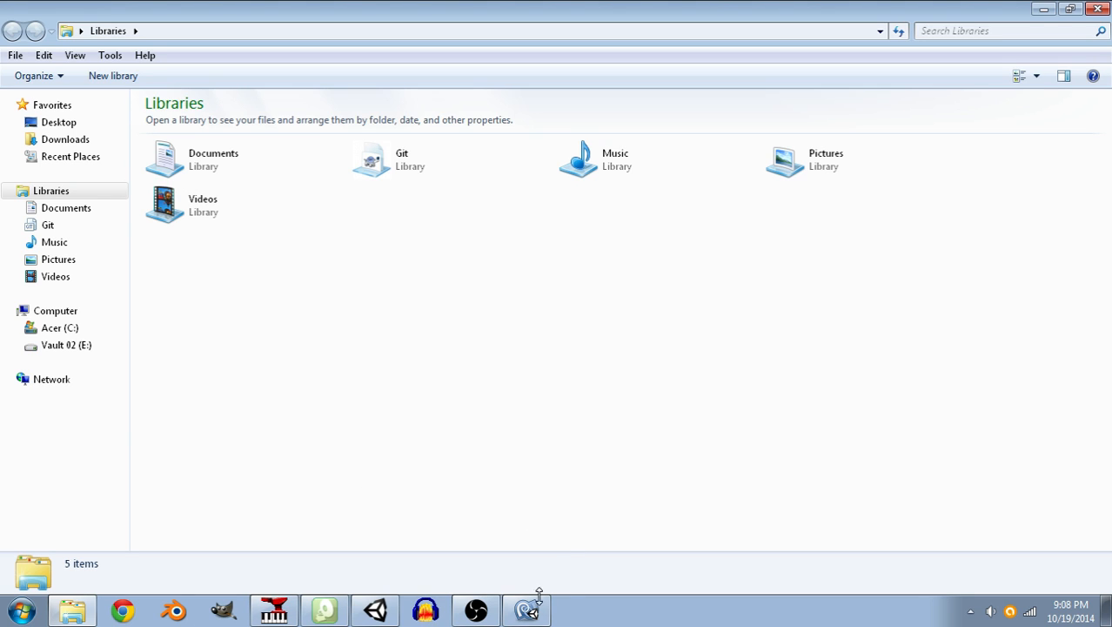
# Switch to Windows Explorer and open the Sara the Shieldmage folder under Game Dev > MIDI Music on Vault 02 (E:).
pyautogui.click(65, 611)
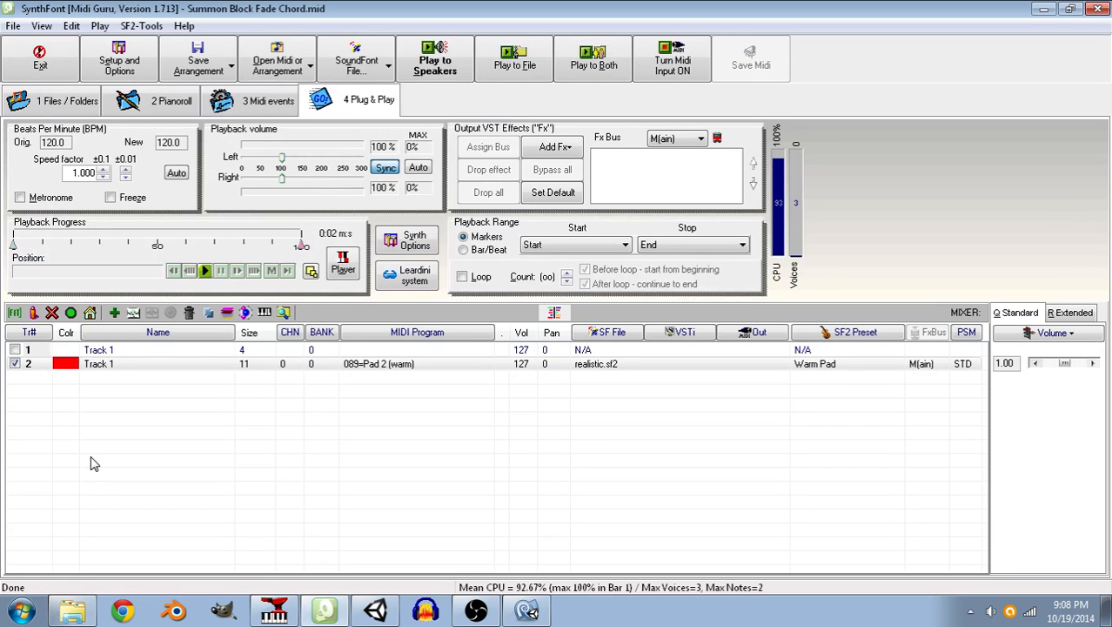
pyautogui.click(73, 611)
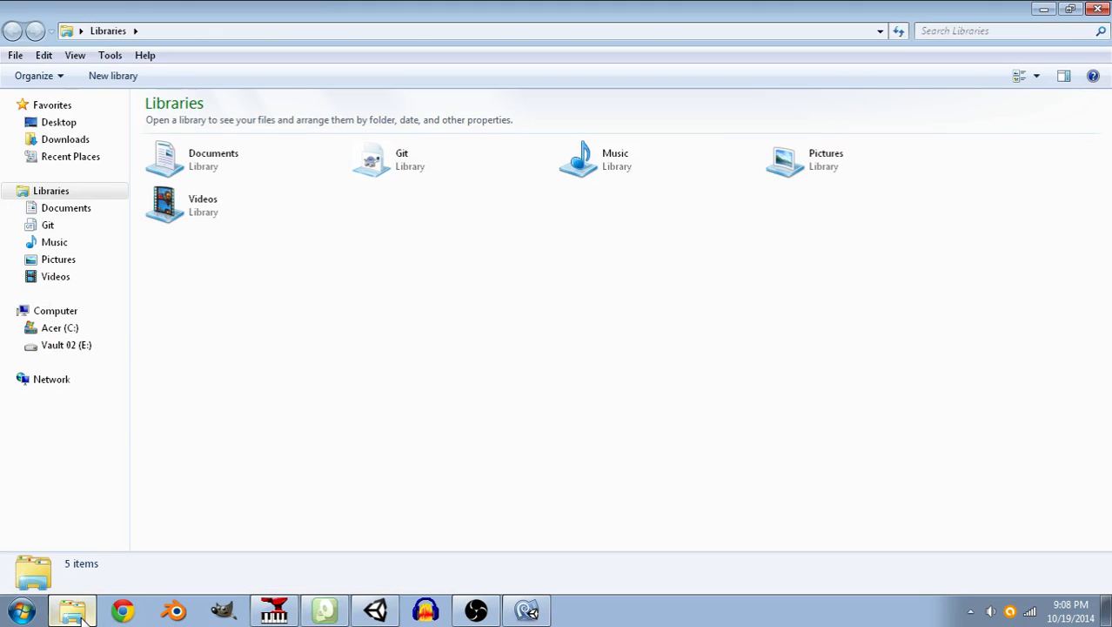
pyautogui.click(76, 346)
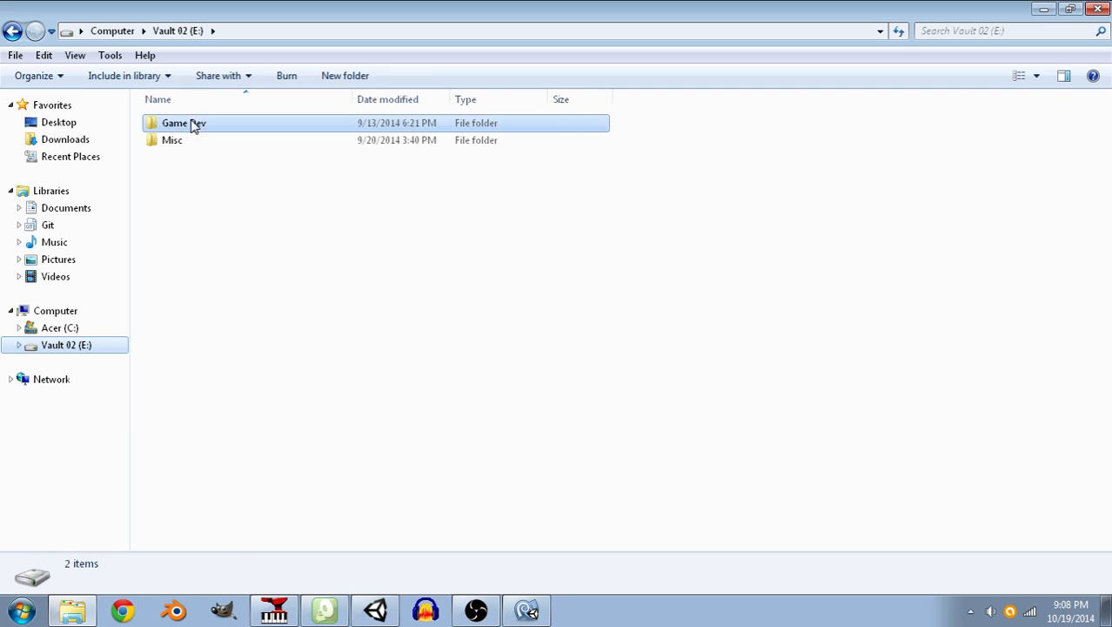
pyautogui.doubleClick(194, 123)
pyautogui.doubleClick(200, 194)
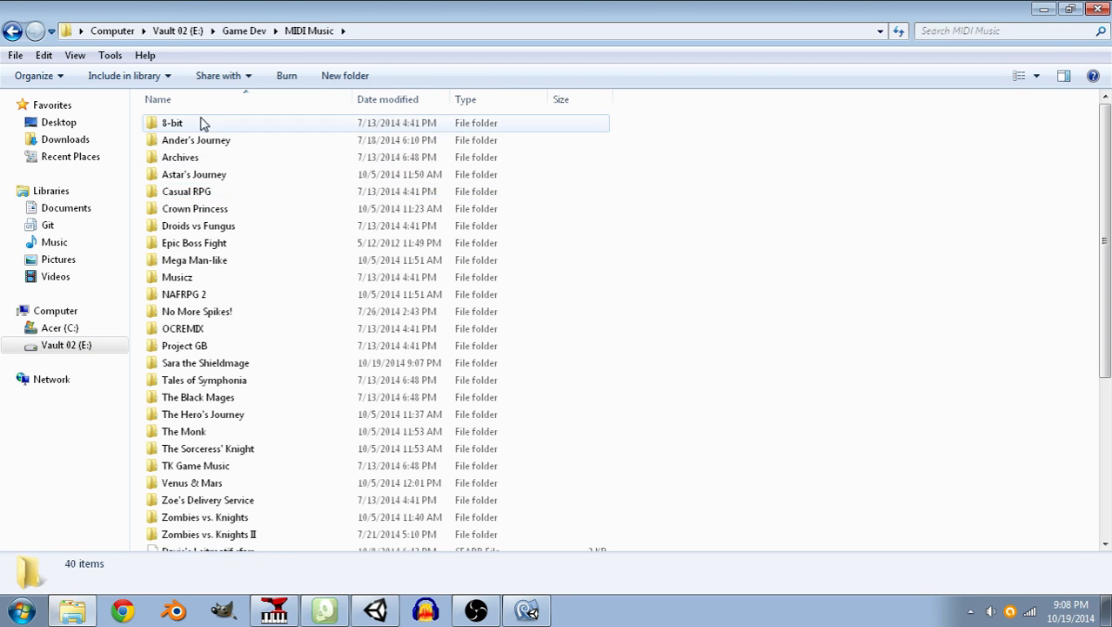
pyautogui.scroll(-1, 206, 264)
pyautogui.doubleClick(200, 320)
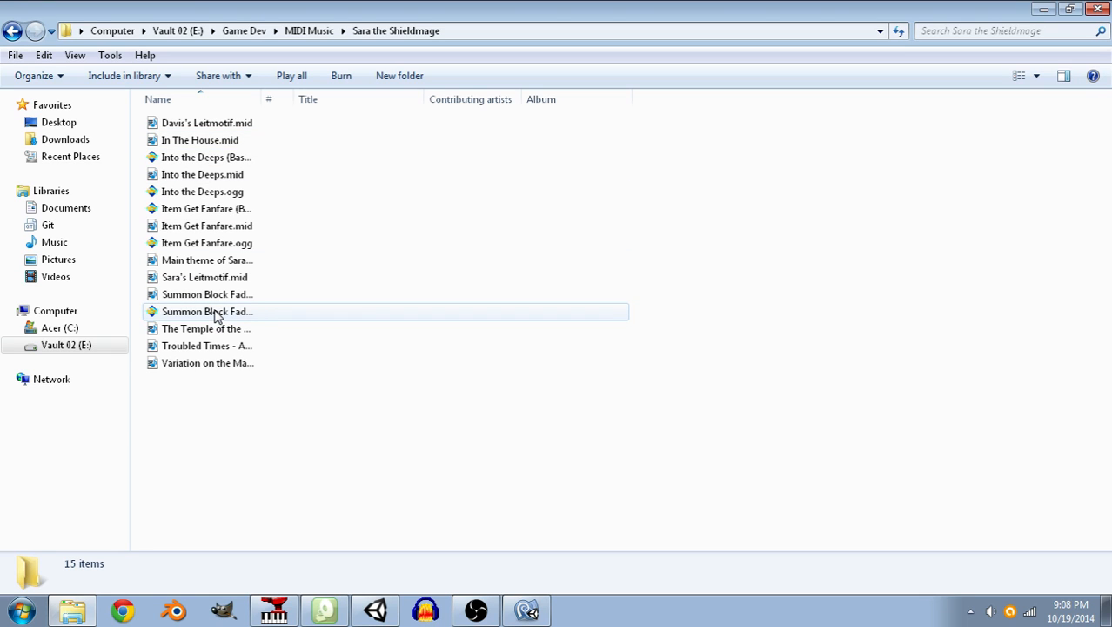
# Rename the exported chord audio file as Summon Block Fade Chord (Base).ogg.
pyautogui.click(218, 315)
pyautogui.click(220, 316)
pyautogui.press('End')
pyautogui.write('(Base)')
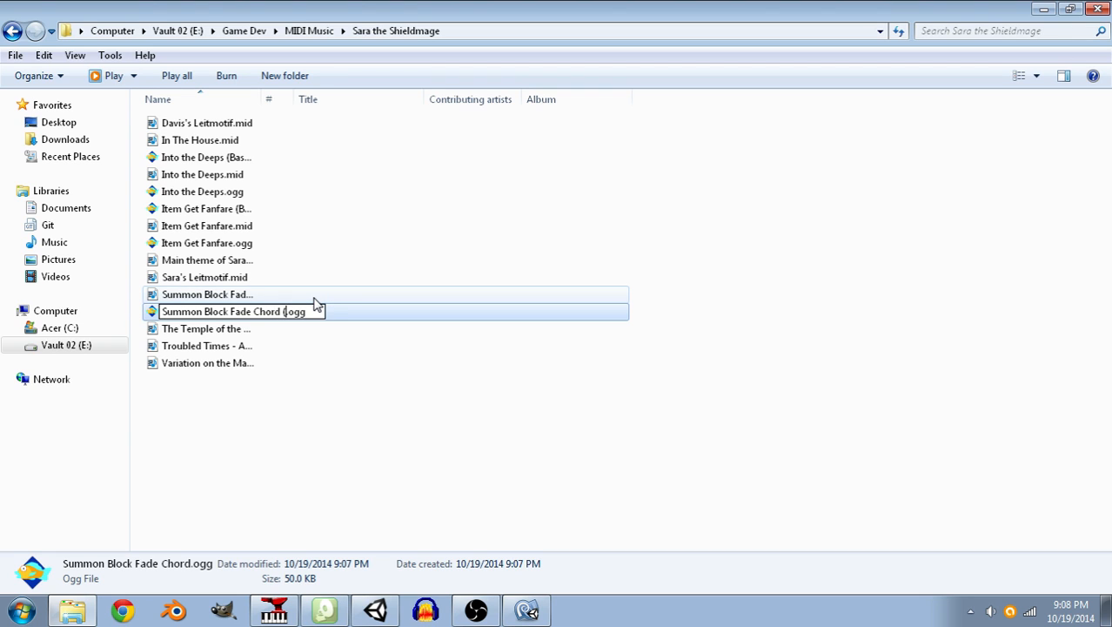
pyautogui.press('Return')
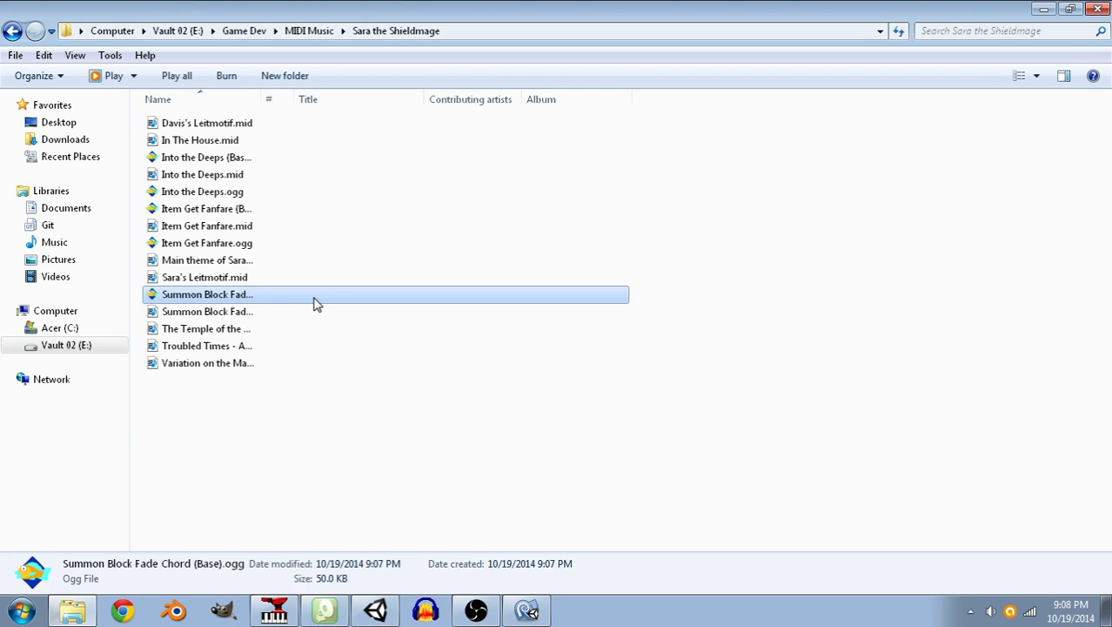
# Close SynthFont and Anvil Studio.
pyautogui.click(630, 613)
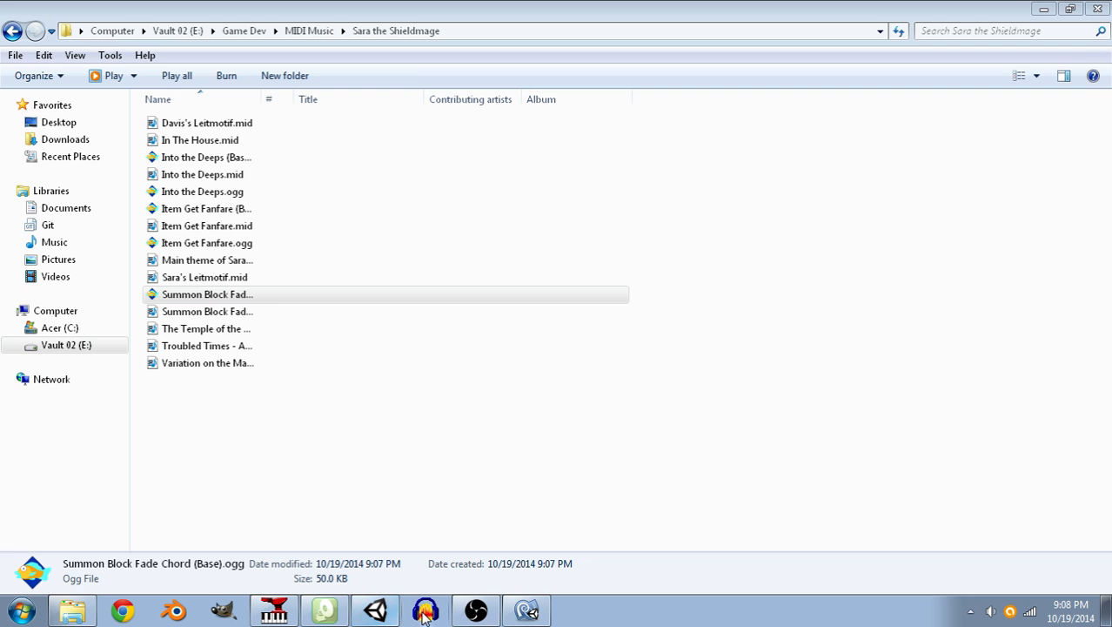
pyautogui.click(324, 611)
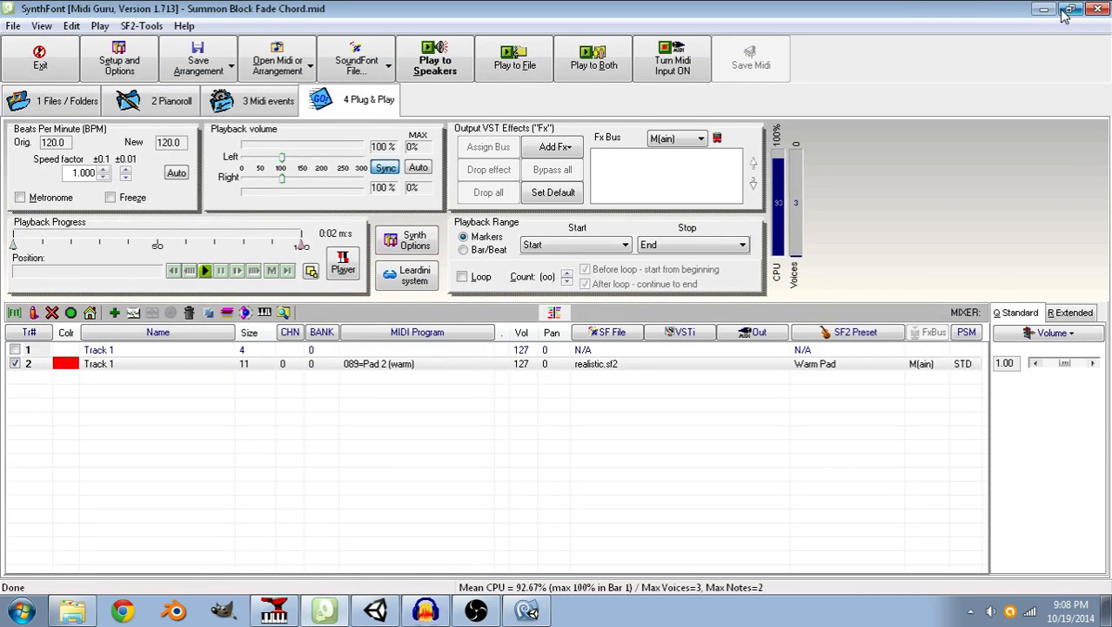
pyautogui.click(325, 611)
pyautogui.click(263, 614)
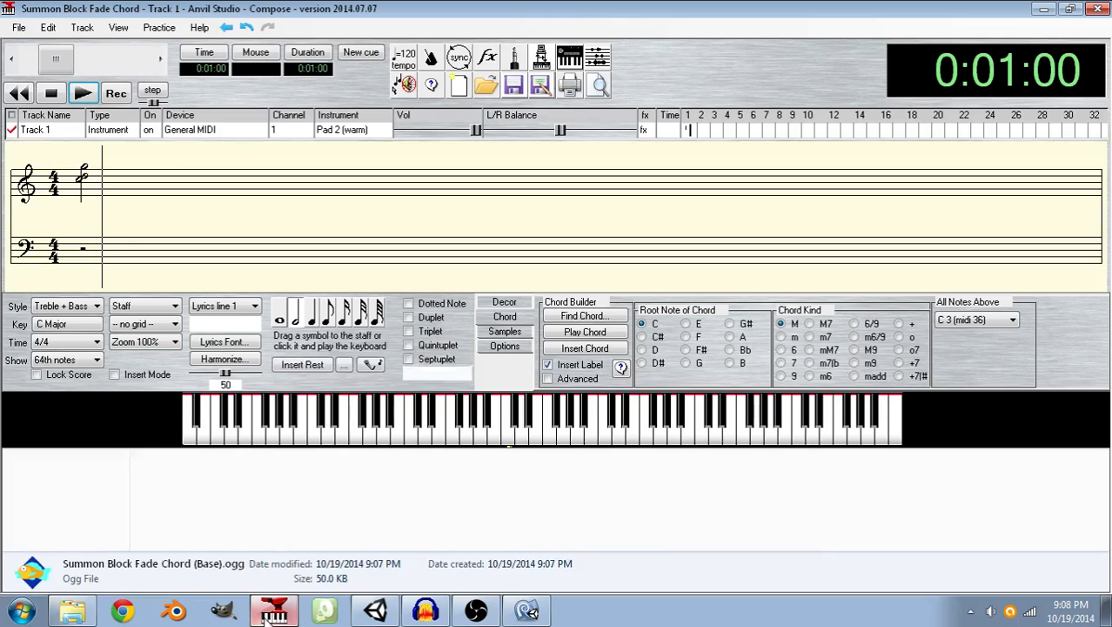
pyautogui.click(1100, 12)
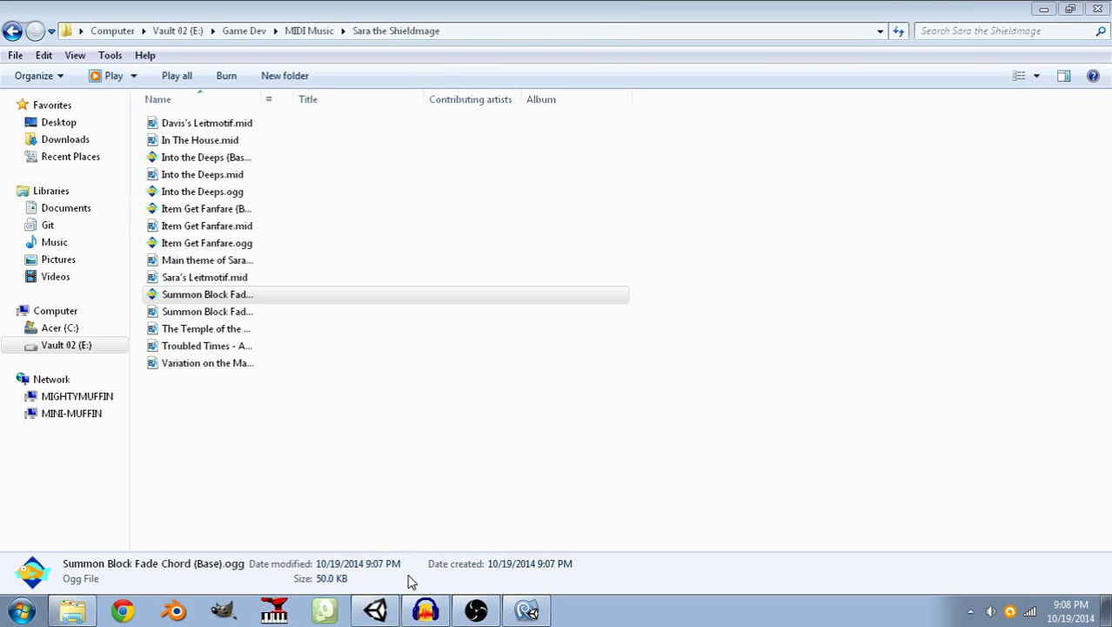
# Switch to Audacity, import Summon Block Fade Chord (Base).ogg and play it.
pyautogui.click(438, 614)
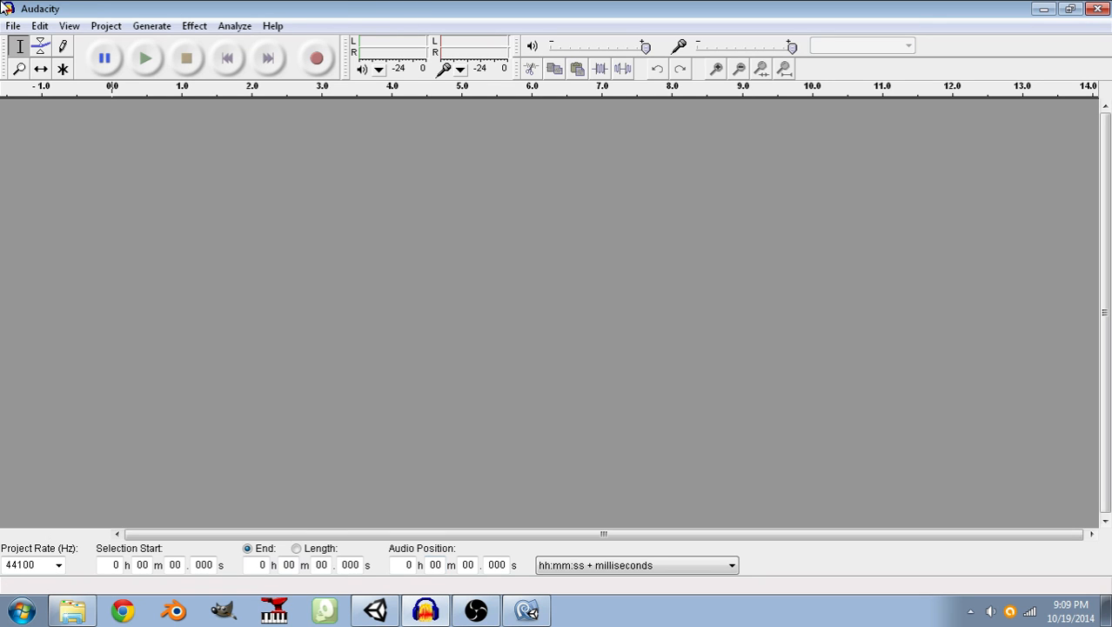
pyautogui.click(13, 26)
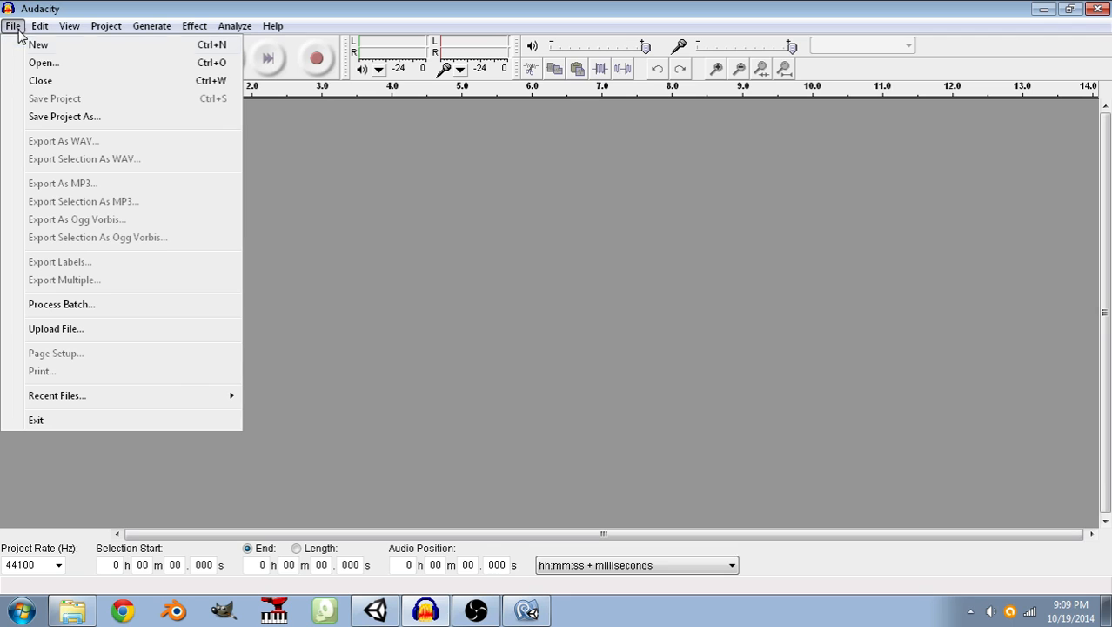
pyautogui.moveTo(115, 28)
pyautogui.click(119, 48)
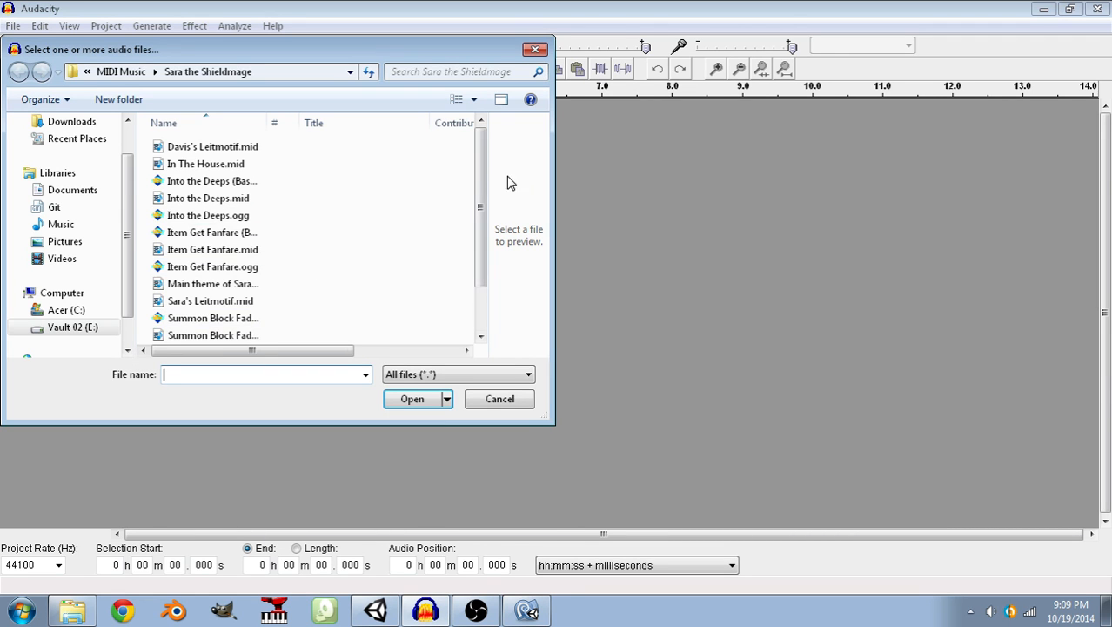
pyautogui.moveTo(483, 177); pyautogui.dragTo(482, 213)
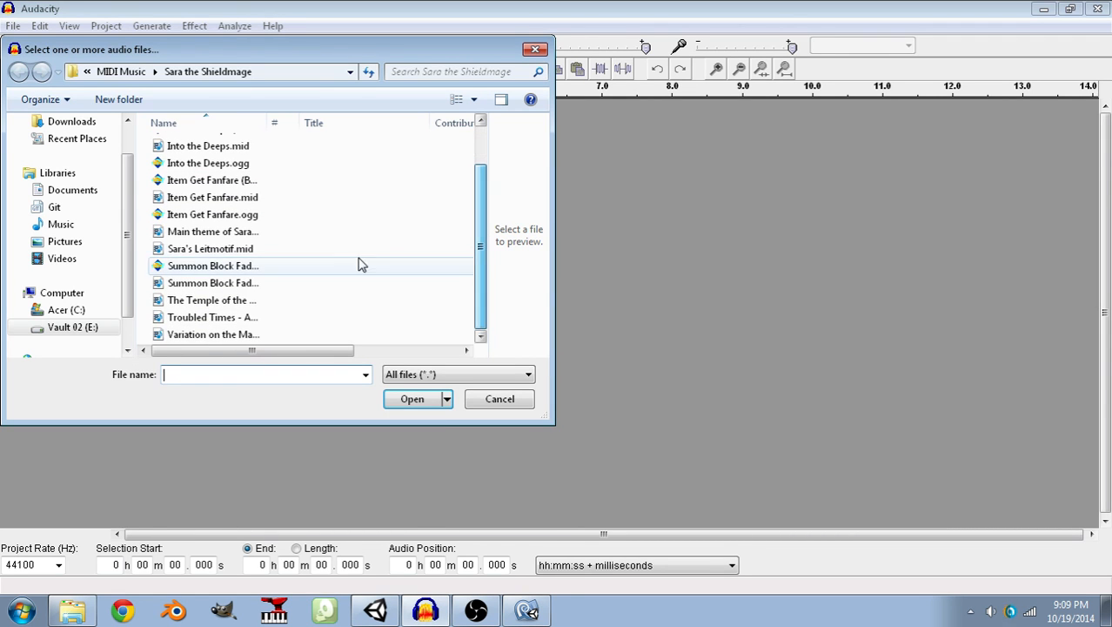
pyautogui.doubleClick(397, 264)
pyautogui.click(145, 60)
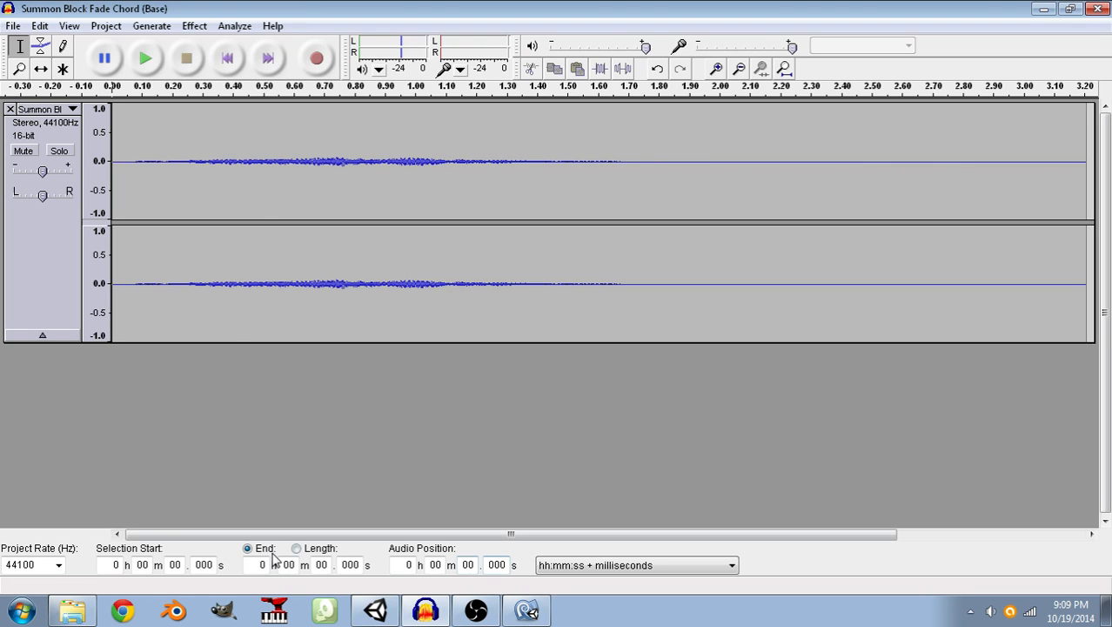
# Remove the silent stretch of the chord audio from 1.7 to 3 seconds.
pyautogui.click(177, 565)
pyautogui.write('1')
pyautogui.click(207, 565)
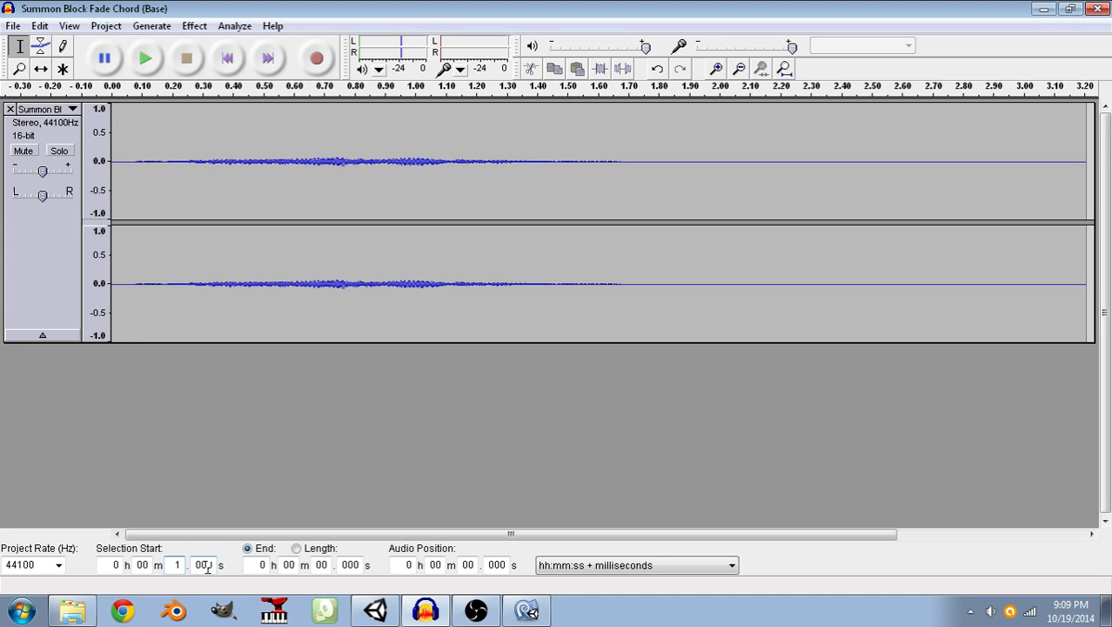
pyautogui.click(195, 565)
pyautogui.write('7')
pyautogui.click(316, 564)
pyautogui.write('3')
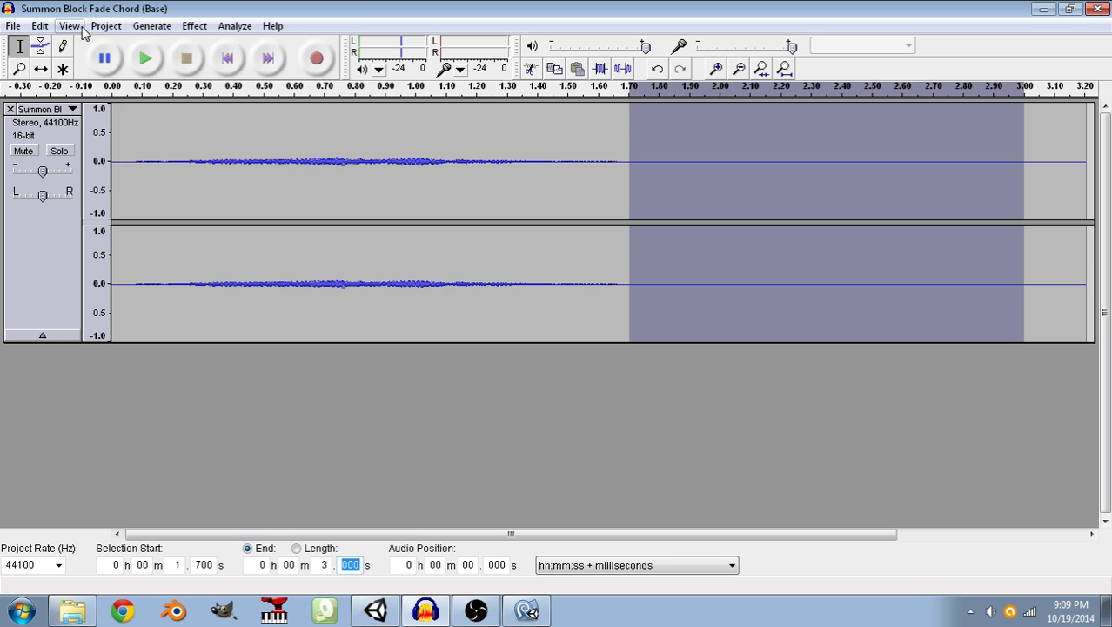
pyautogui.click(40, 25)
pyautogui.click(61, 89)
# Select the whole remaining chord clip and amplify it by 11 dB.
pyautogui.click(783, 191)
pyautogui.click(718, 197)
pyautogui.moveTo(718, 197); pyautogui.dragTo(93, 191)
pyautogui.click(193, 25)
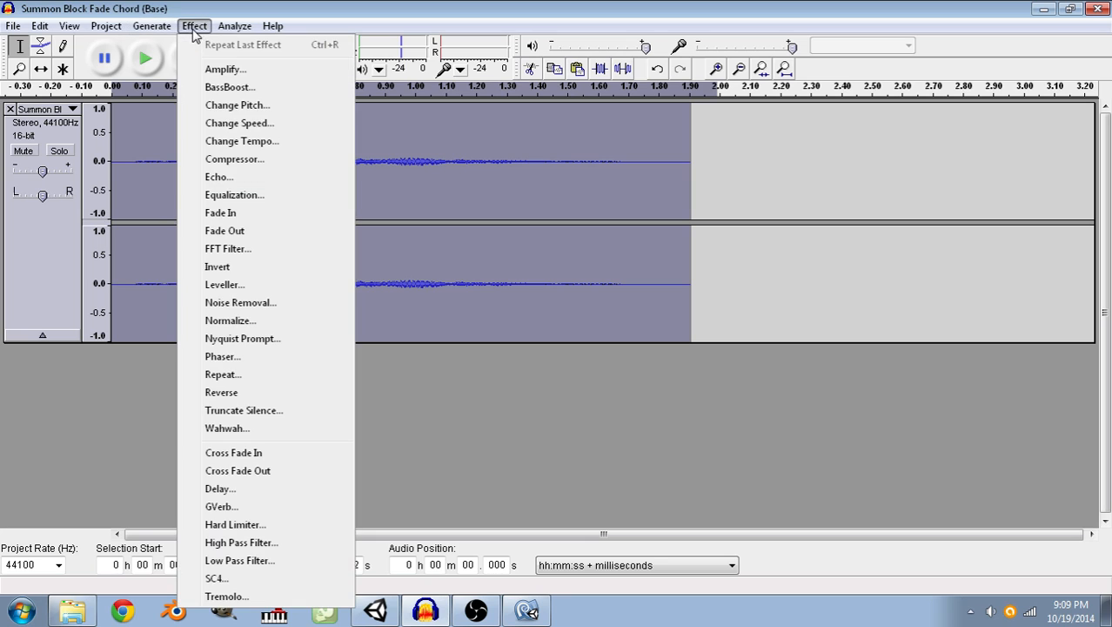
pyautogui.click(200, 70)
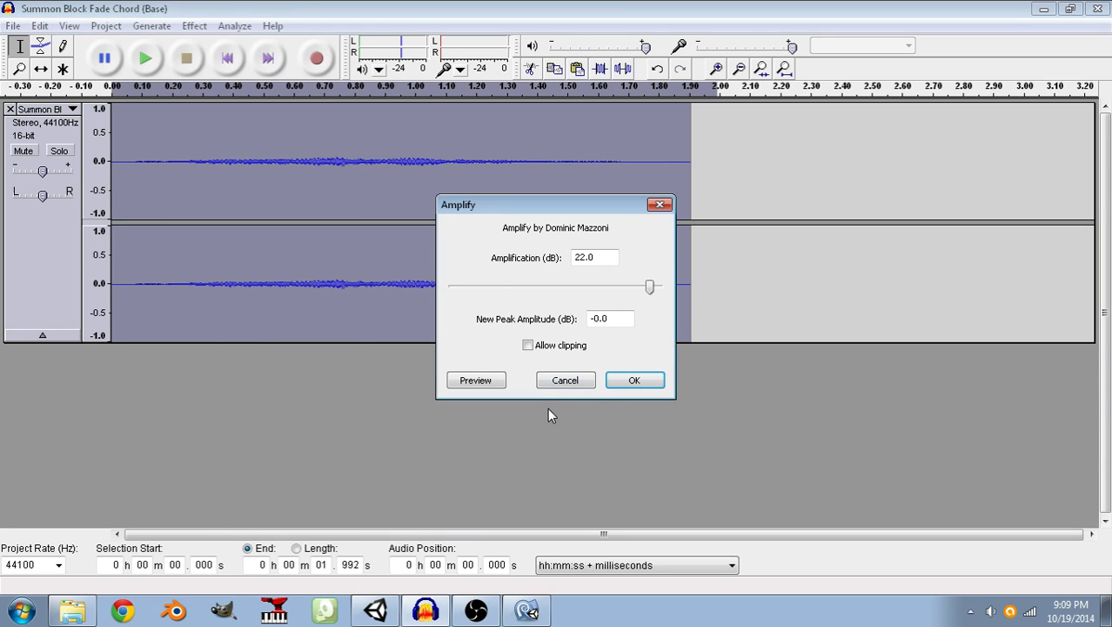
pyautogui.moveTo(599, 258); pyautogui.dragTo(540, 261)
pyautogui.write('11')
pyautogui.click(634, 380)
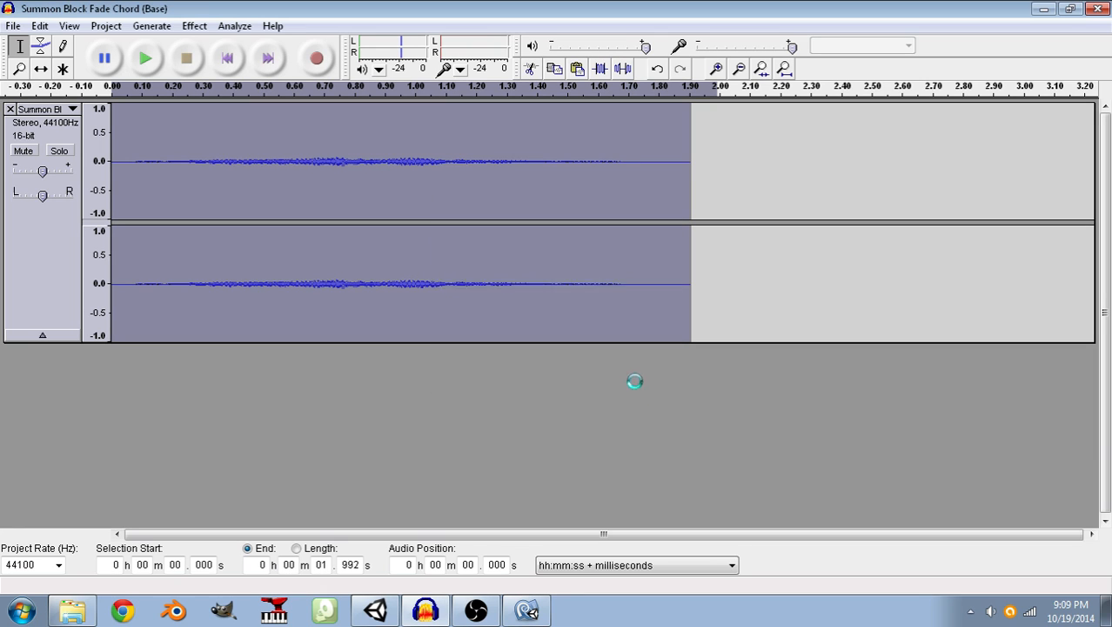
# Play the amplified chord several times to judge its loudness.
pyautogui.click(144, 59)
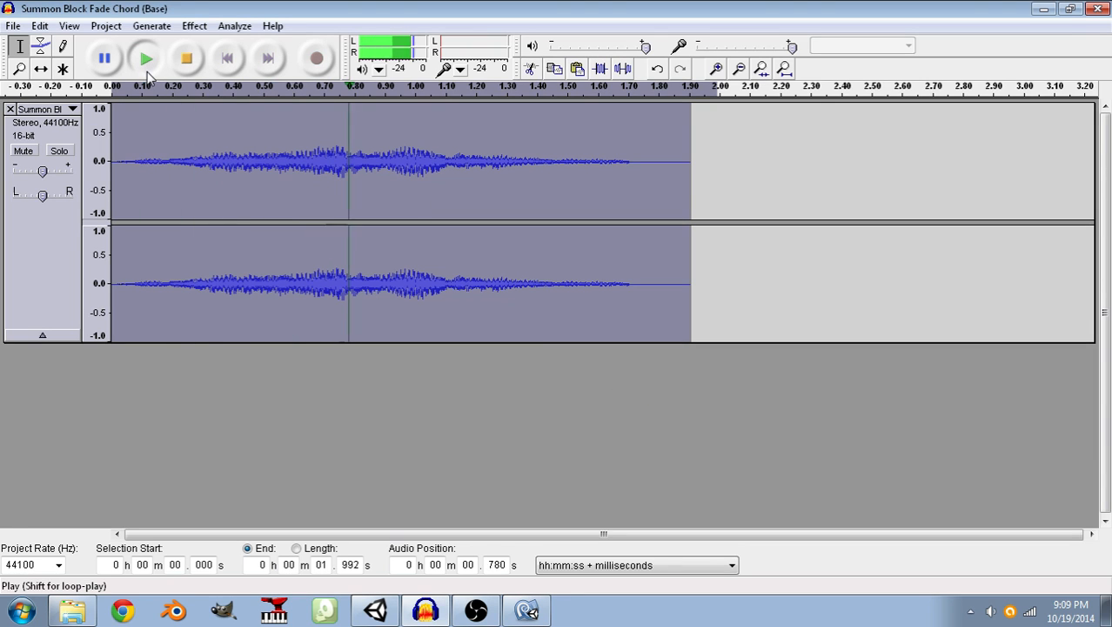
pyautogui.click(147, 73)
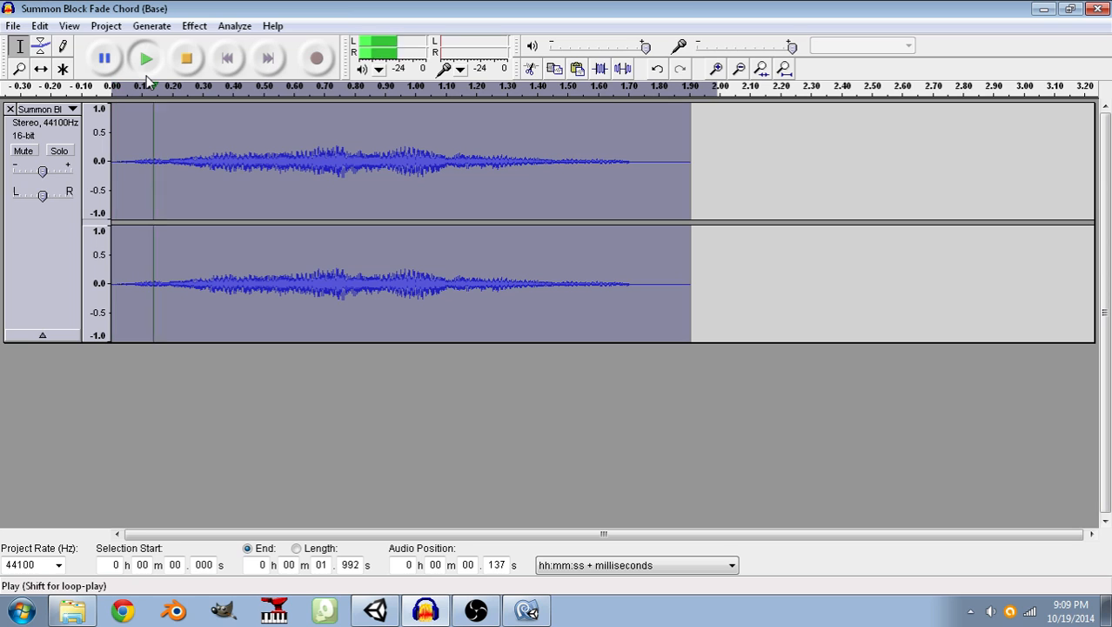
pyautogui.click(147, 77)
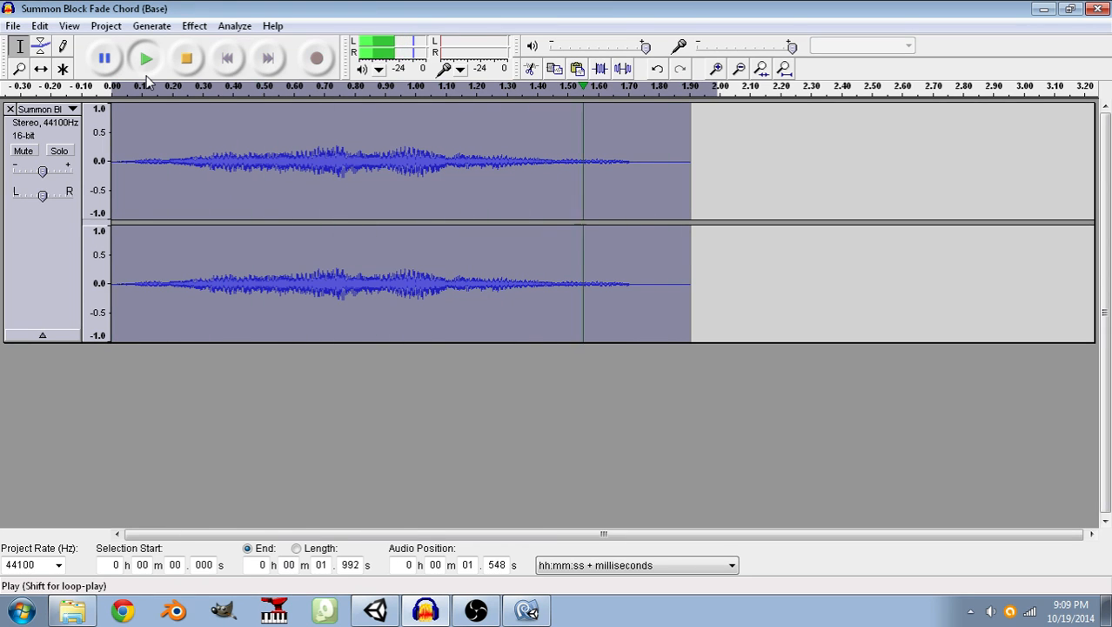
pyautogui.click(147, 77)
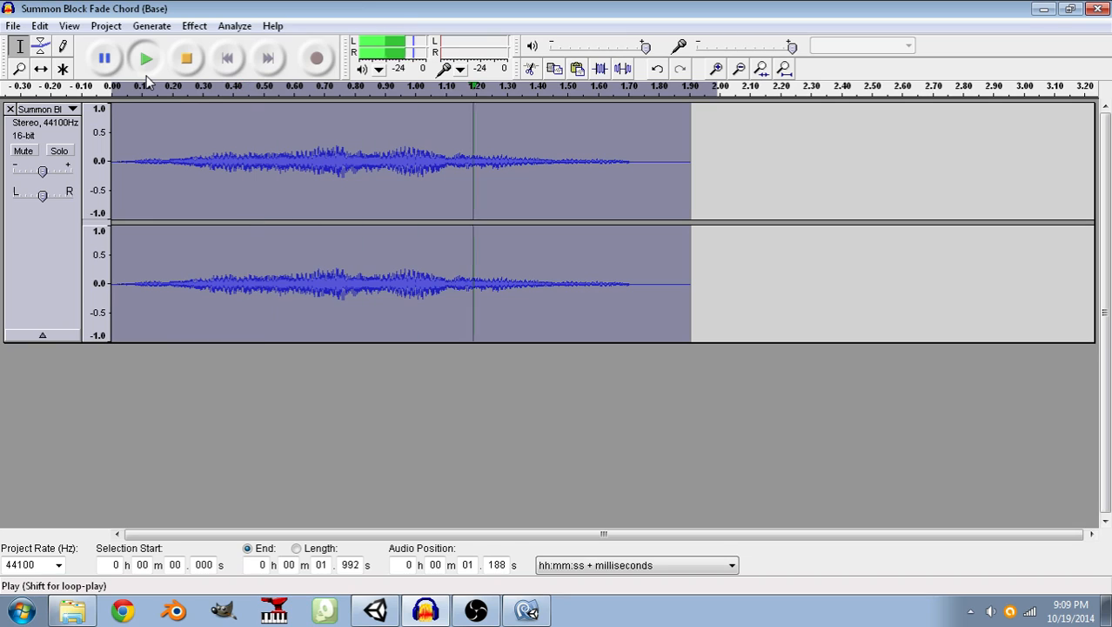
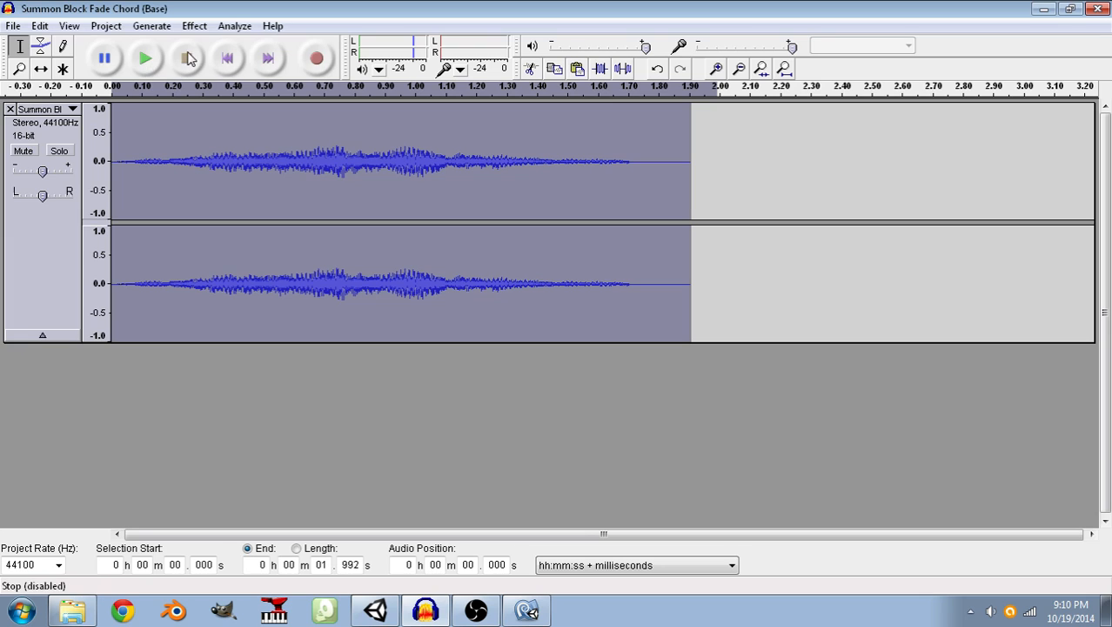
# Try an Echo with 0.25 s delay and 0.5 decay factor on the chord, play it, and undo it.
pyautogui.click(146, 58)
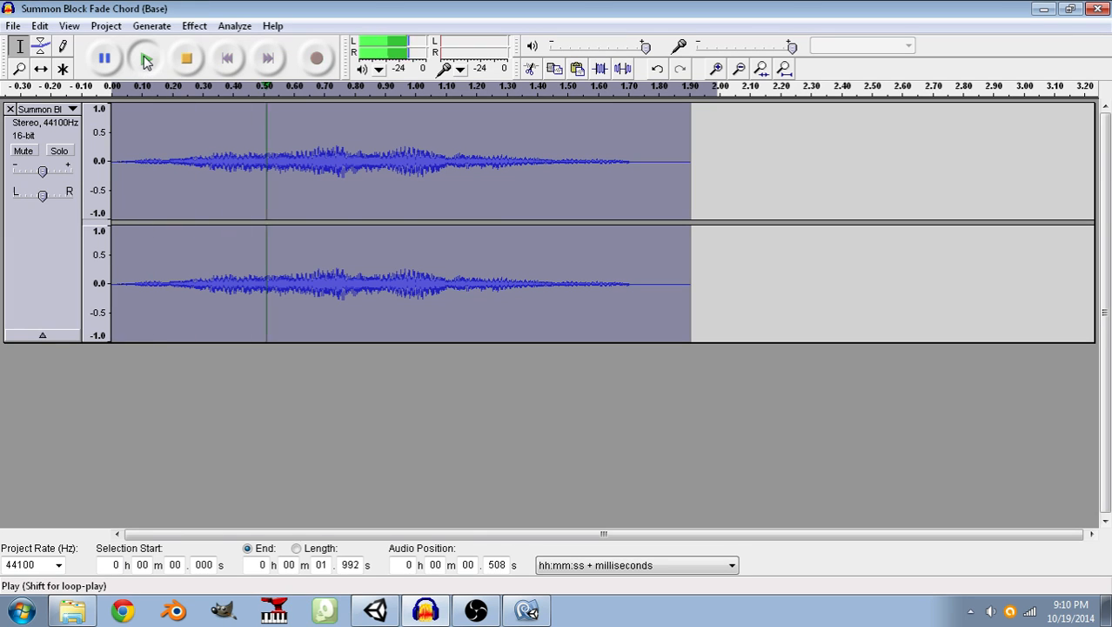
pyautogui.click(195, 26)
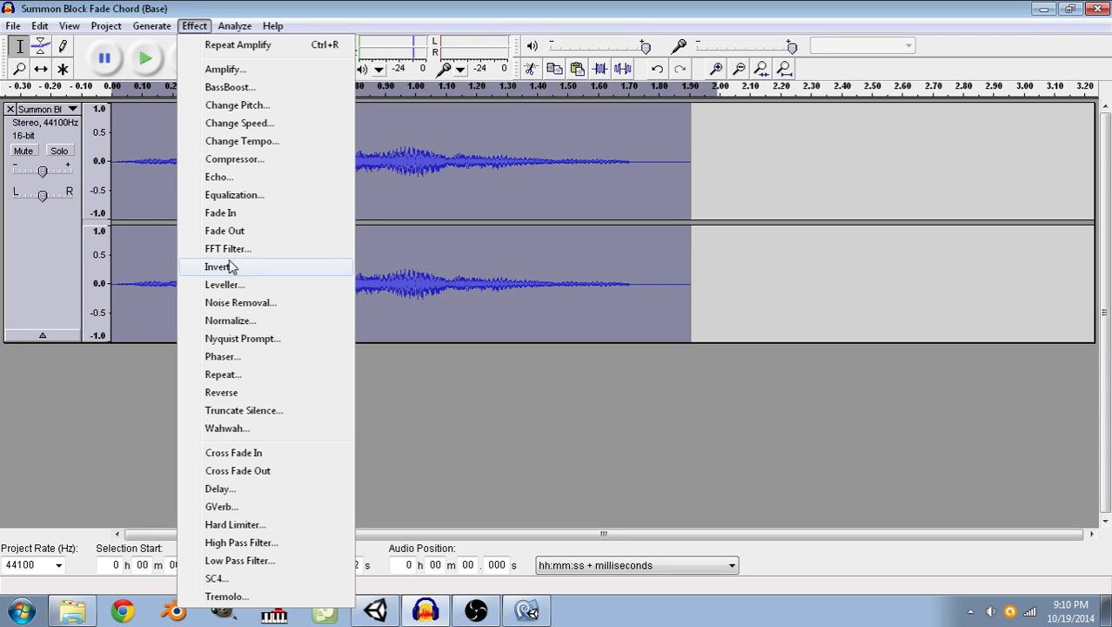
pyautogui.click(219, 177)
pyautogui.doubleClick(606, 292)
pyautogui.write('0.25')
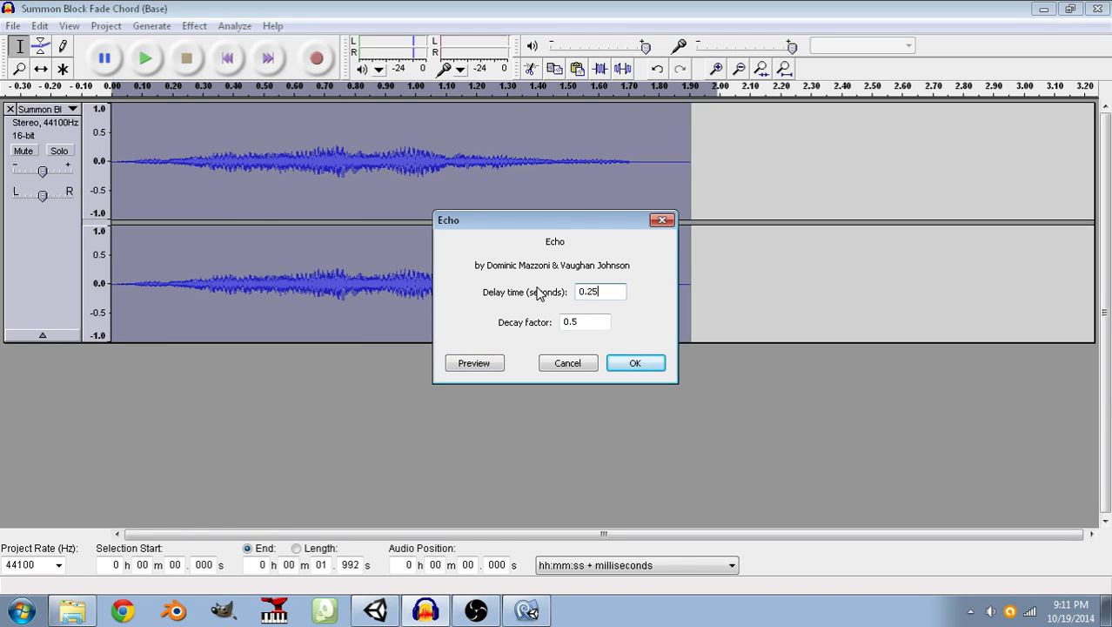
pyautogui.click(638, 364)
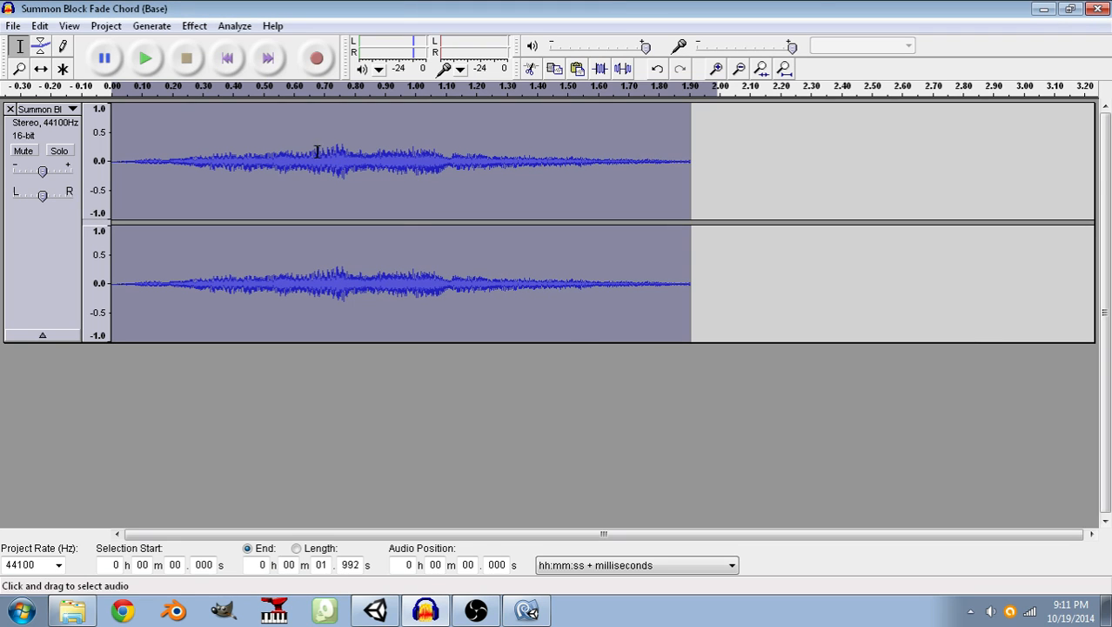
pyautogui.click(151, 55)
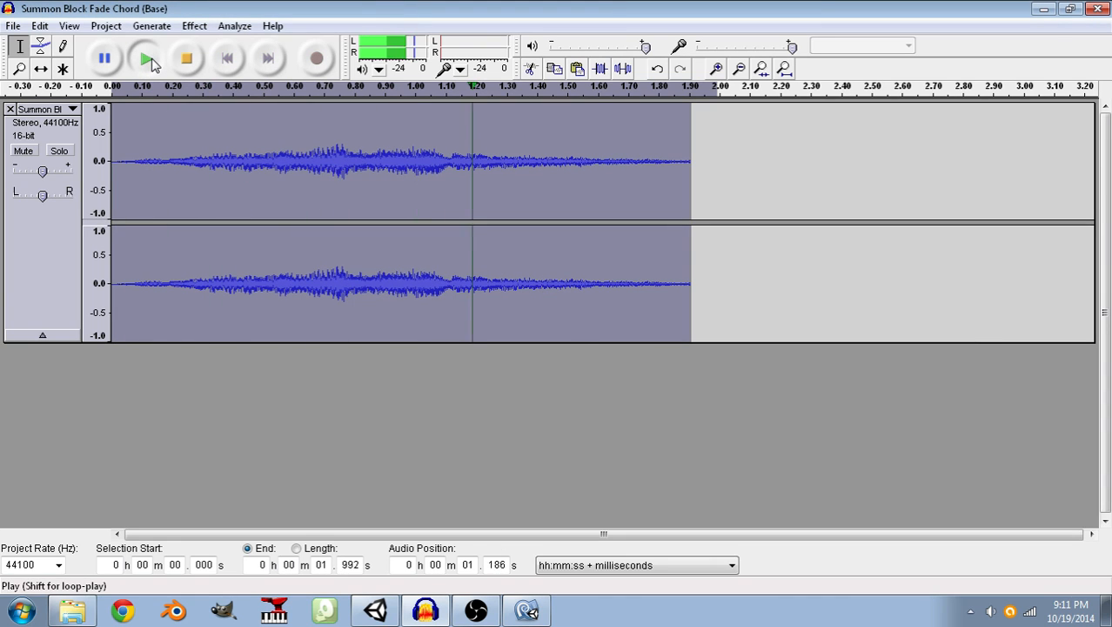
pyautogui.hotkey('ctrl', 'z')
# Apply a fainter Echo to the whole selected chord, changing both its delay time and decay factor.
pyautogui.click(194, 25)
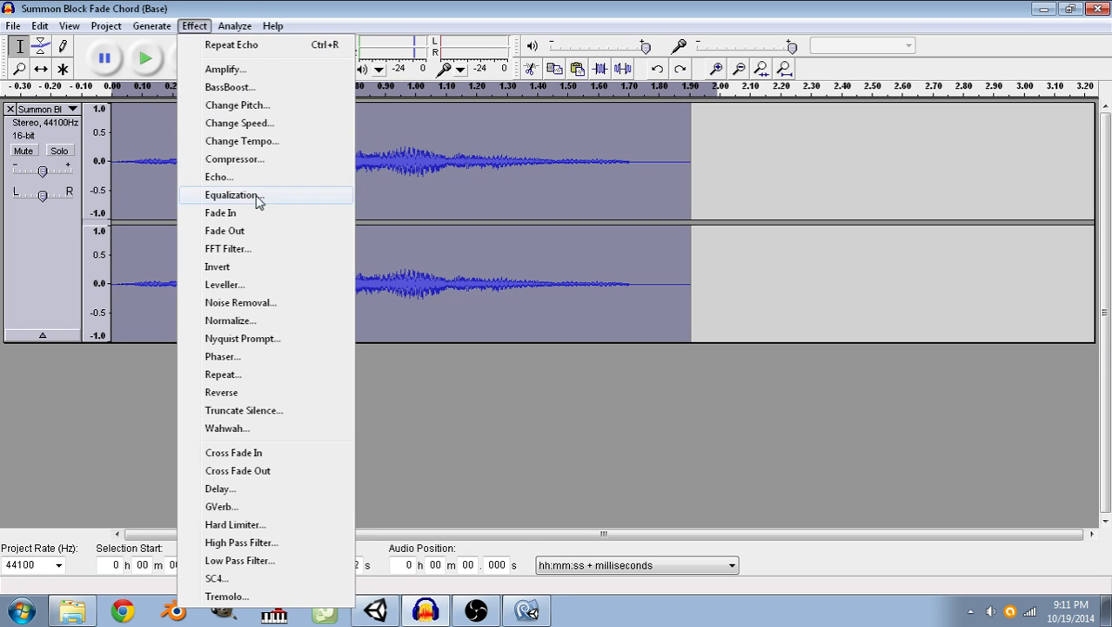
pyautogui.click(248, 177)
pyautogui.click(578, 321)
pyautogui.write('1')
pyautogui.click(594, 291)
pyautogui.write('2')
pyautogui.click(633, 363)
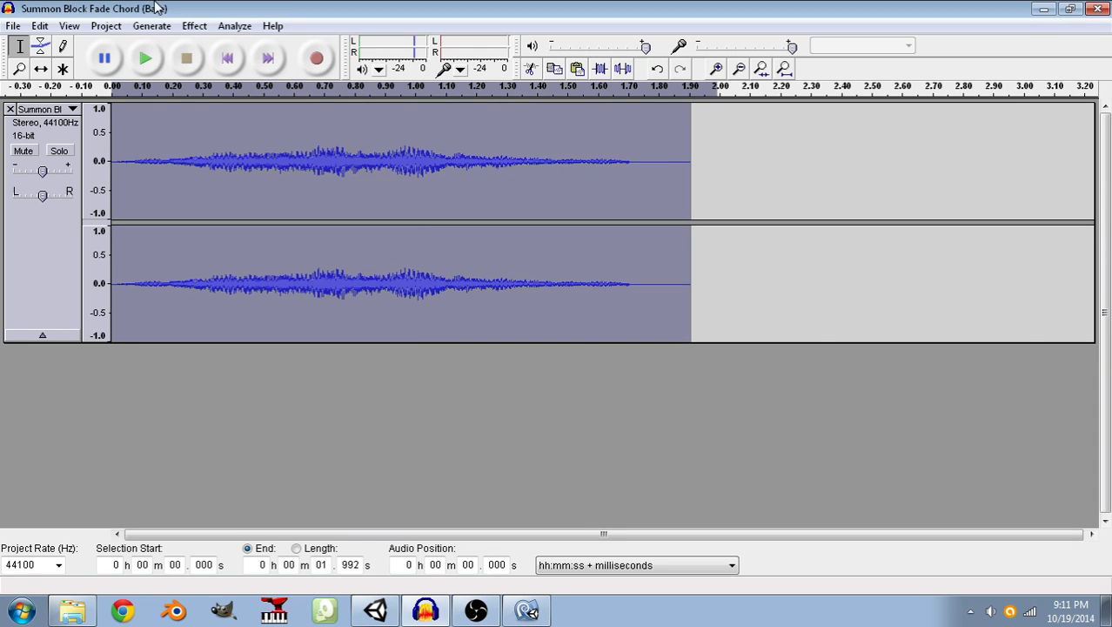
# Play the echoed chord several times to judge how it sounds as a repeated flash.
pyautogui.click(141, 55)
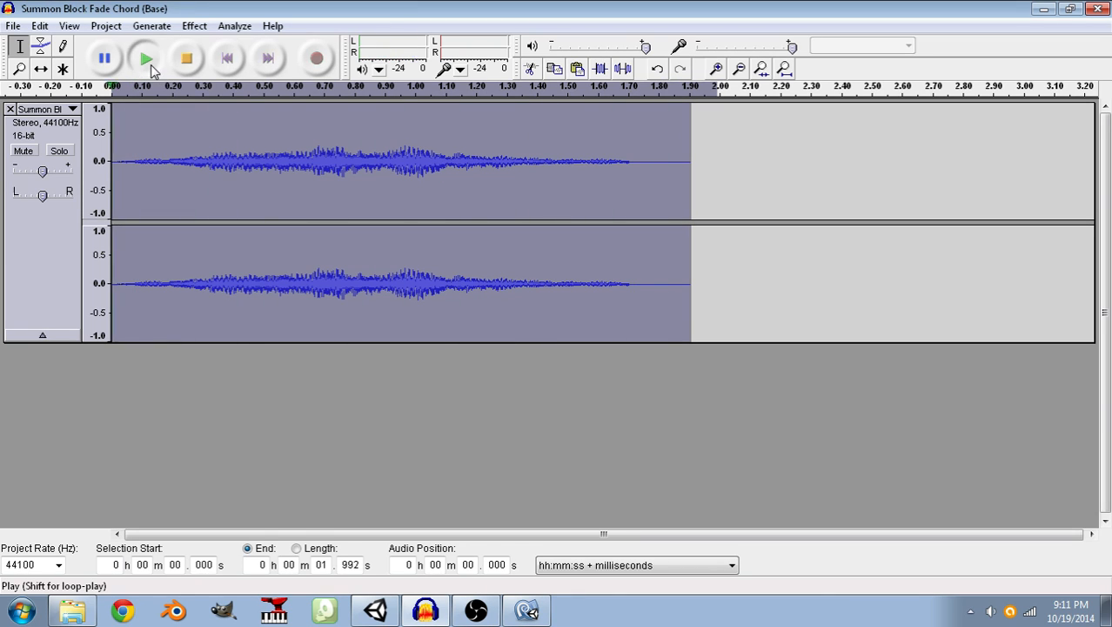
pyautogui.click(150, 65)
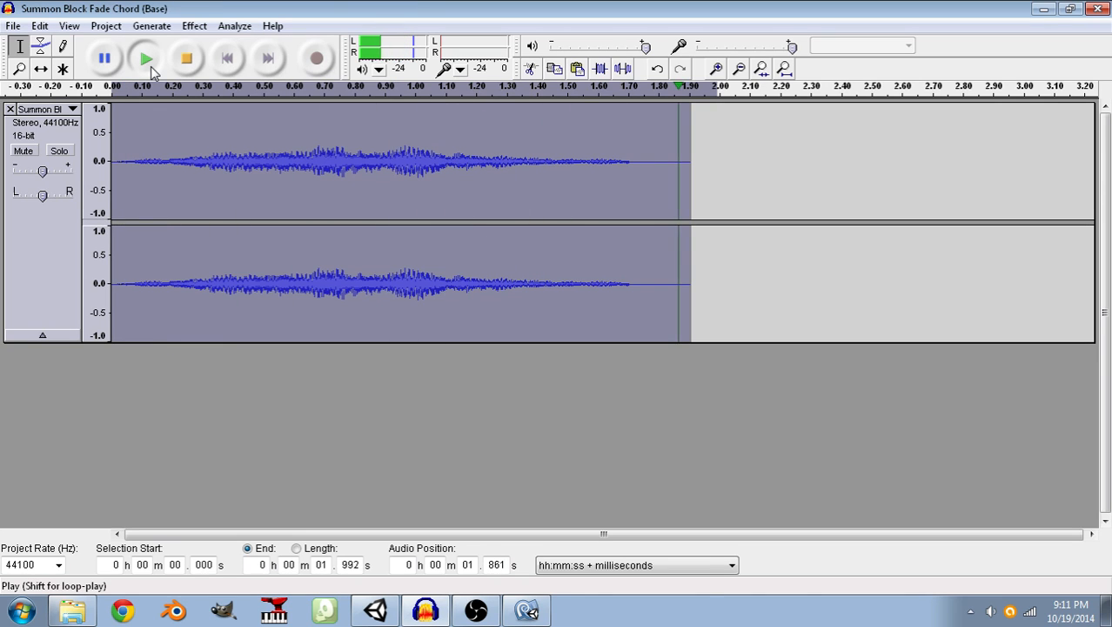
pyautogui.click(151, 66)
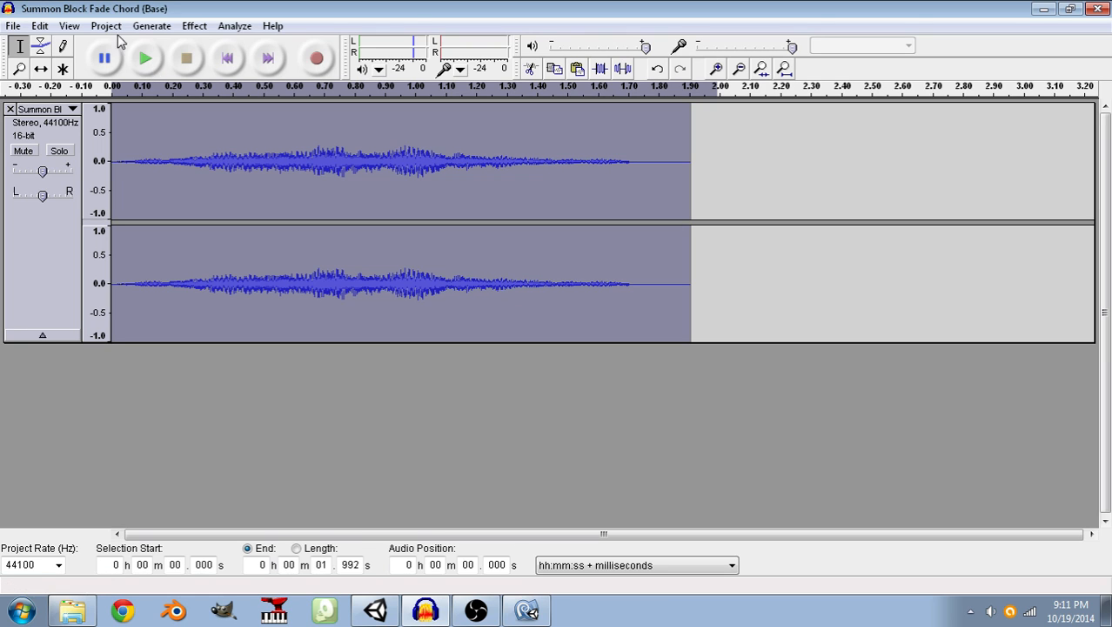
pyautogui.click(143, 54)
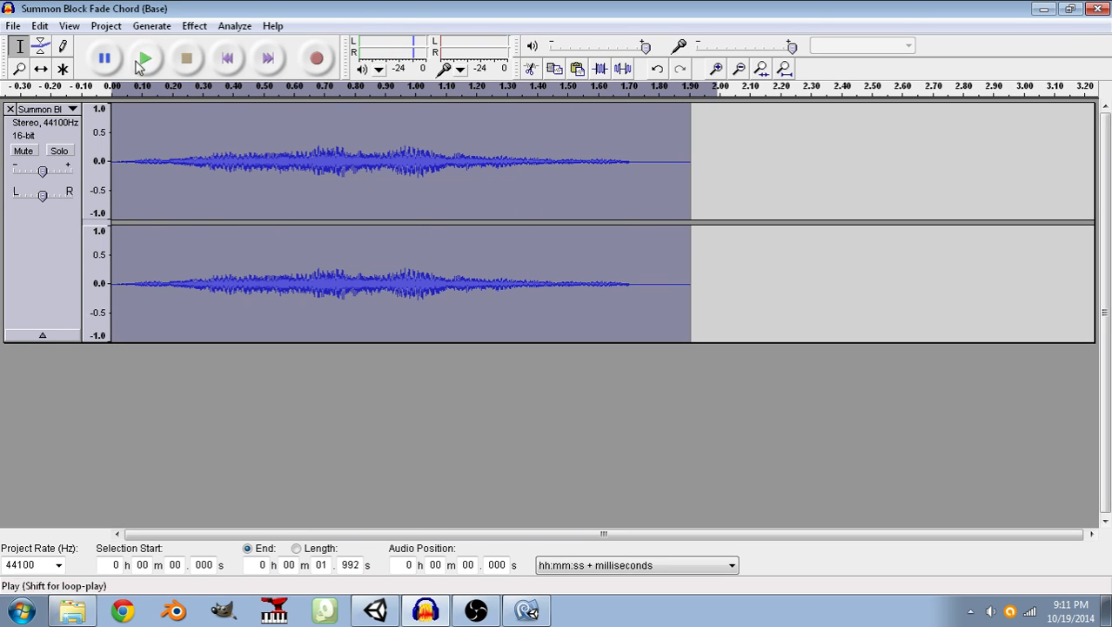
pyautogui.click(145, 60)
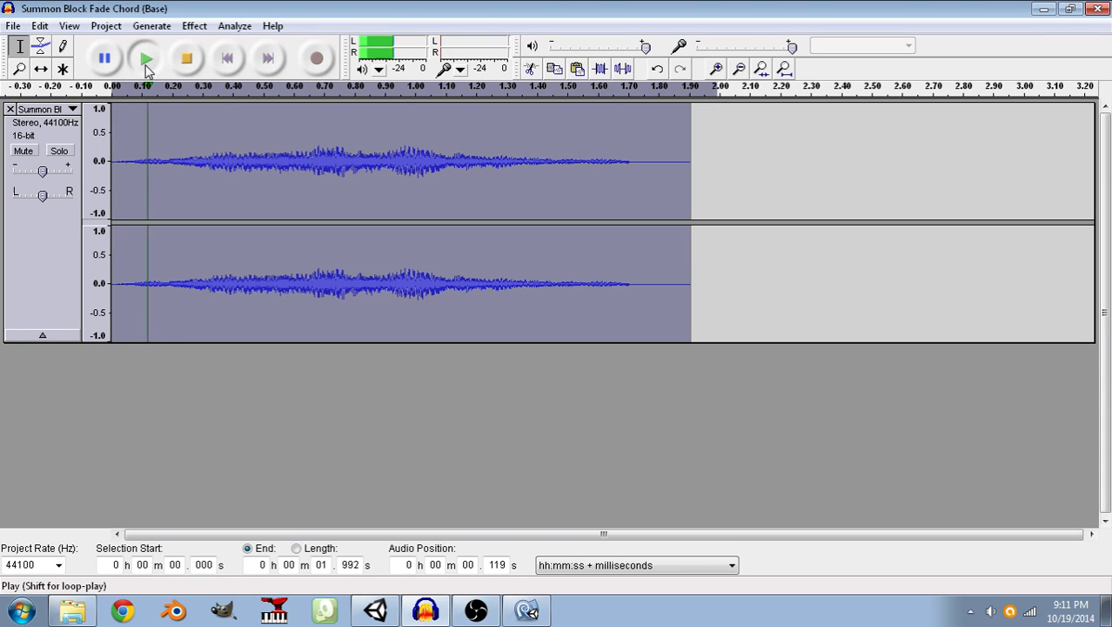
pyautogui.click(145, 61)
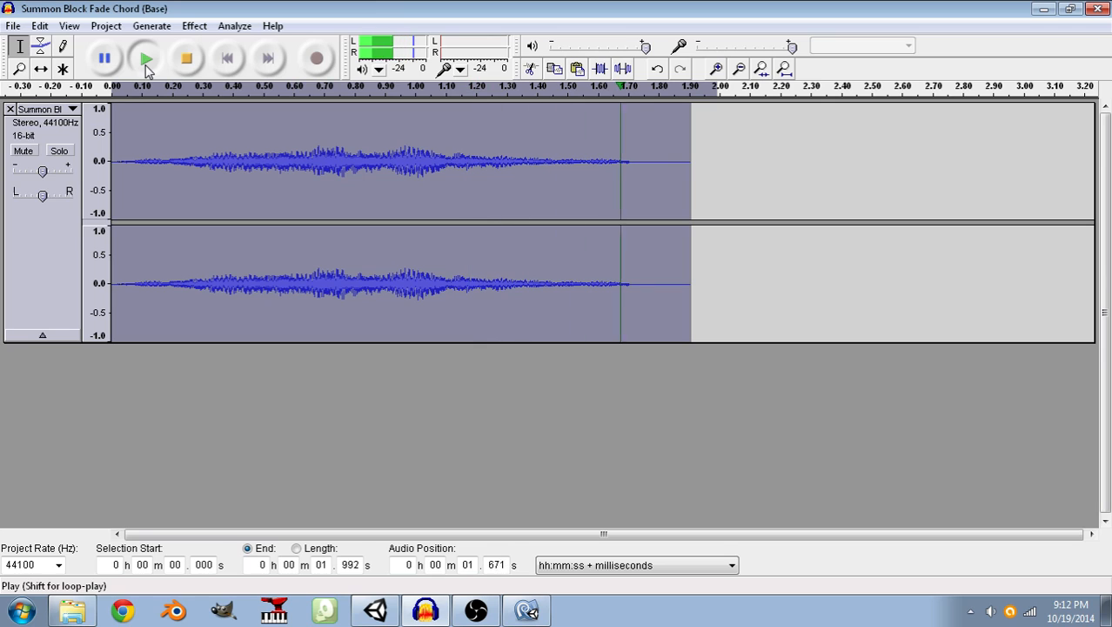
# Export the chord as an Ogg Vorbis file named Summon Block Fade Chord.ogg in the Sara the Shieldmage music folder.
pyautogui.click(15, 26)
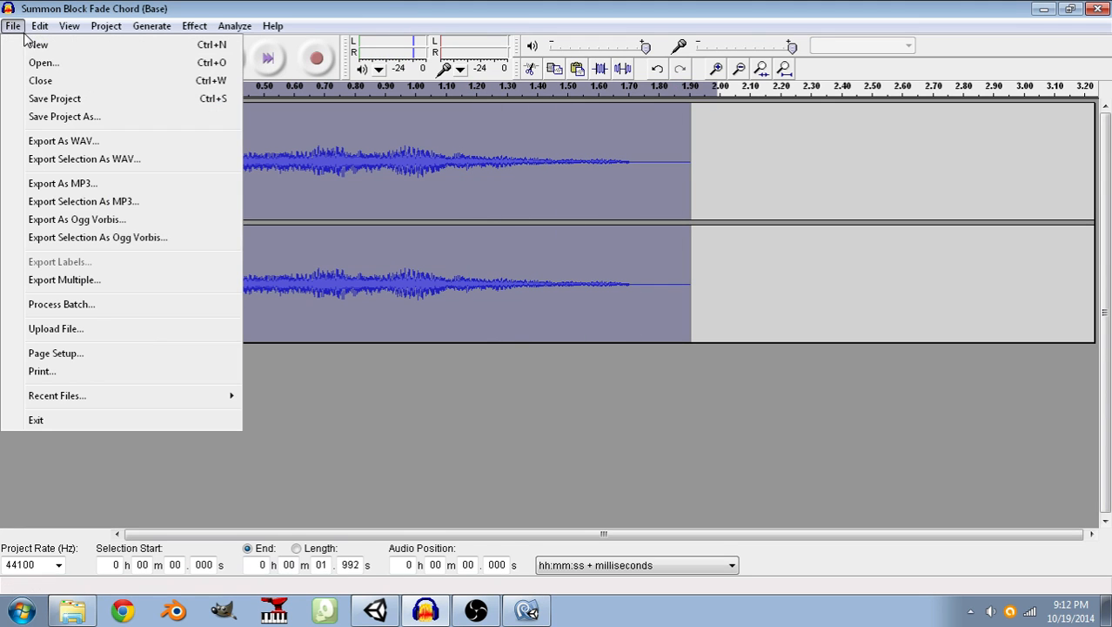
pyautogui.click(98, 224)
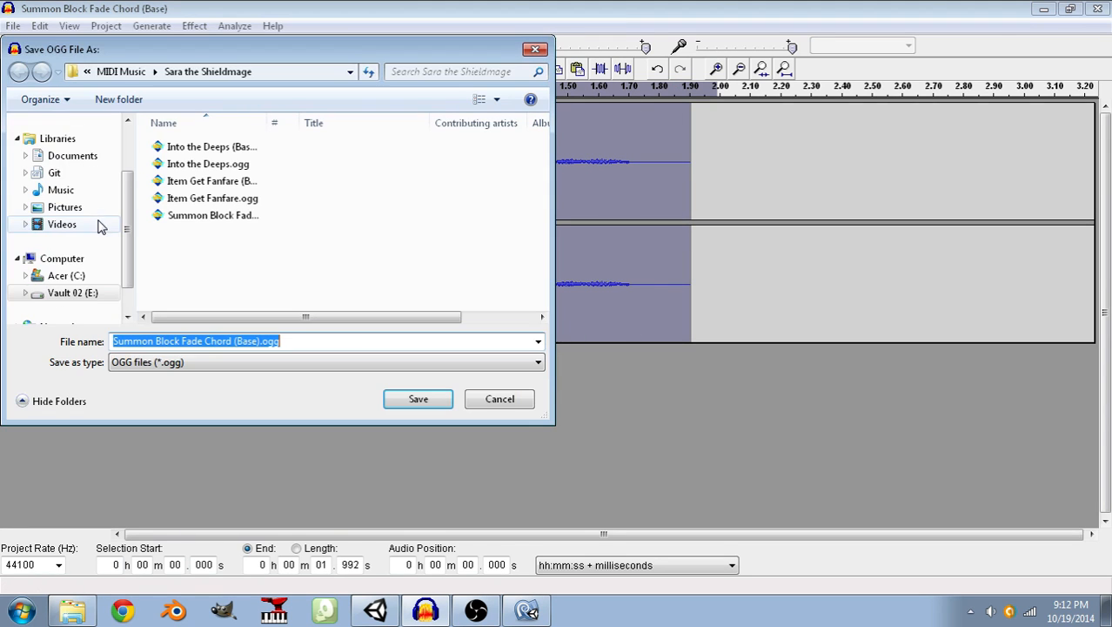
pyautogui.click(273, 340)
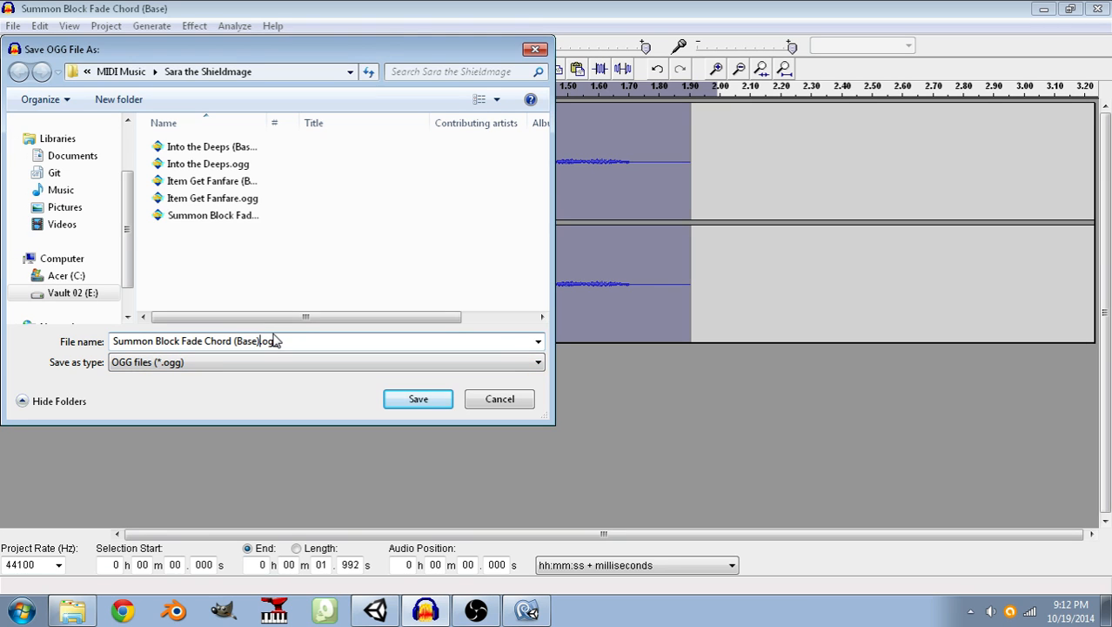
pyautogui.press('BackSpace')
pyautogui.press('Return')
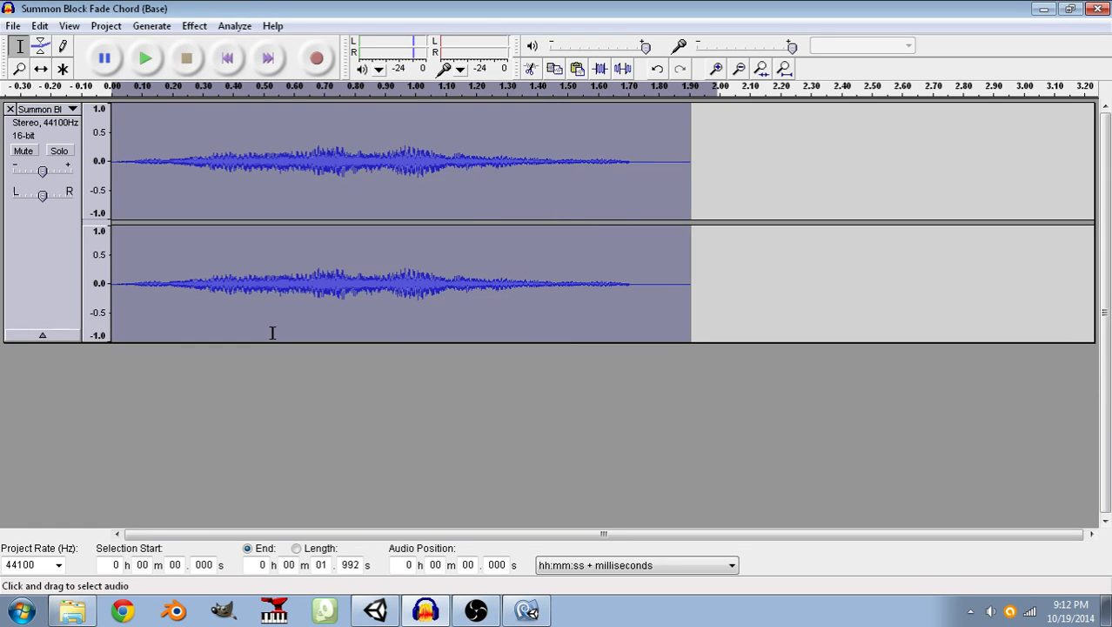
# Switch to Unity and create a folder named SFX inside Game-Specific Assets > Audio.
pyautogui.click(375, 610)
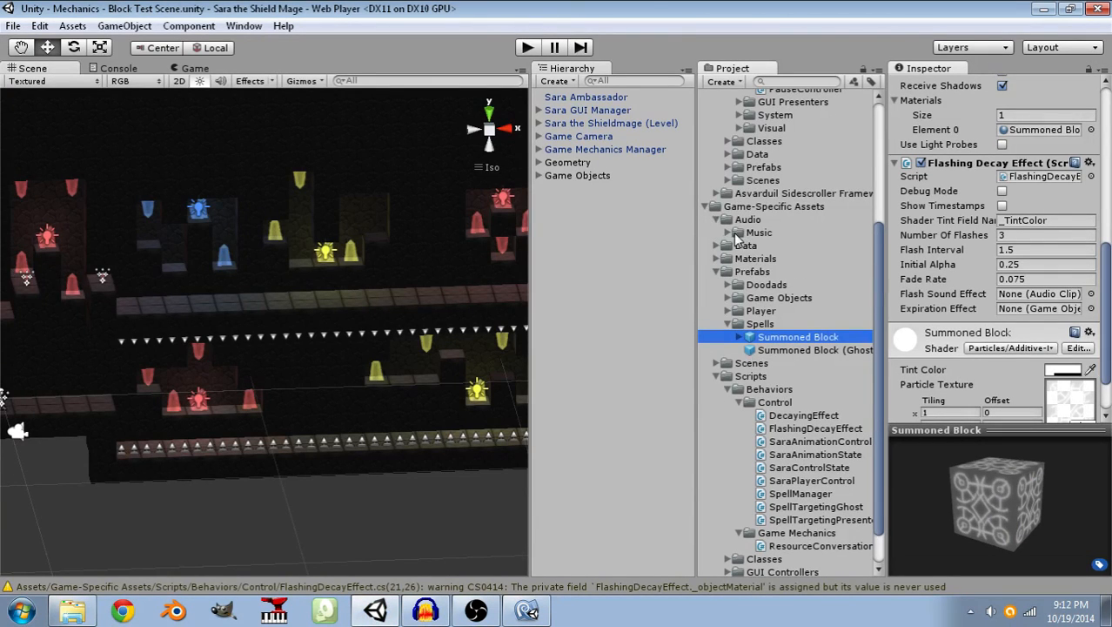
pyautogui.click(730, 232)
pyautogui.rightClick(734, 220)
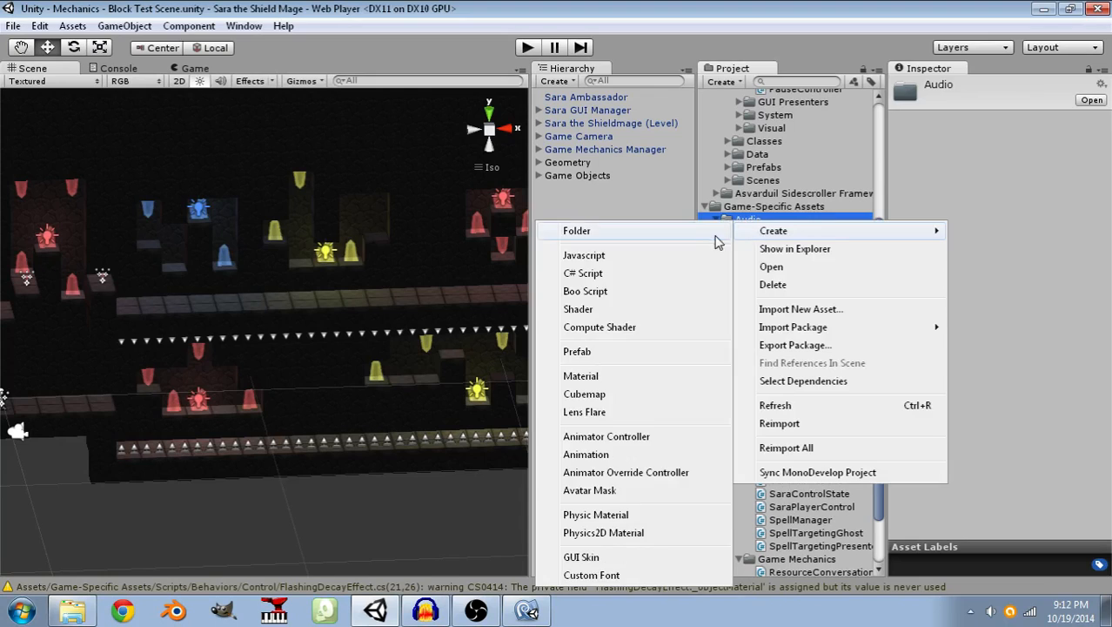
pyautogui.click(720, 233)
pyautogui.write('SFX')
pyautogui.press('Return')
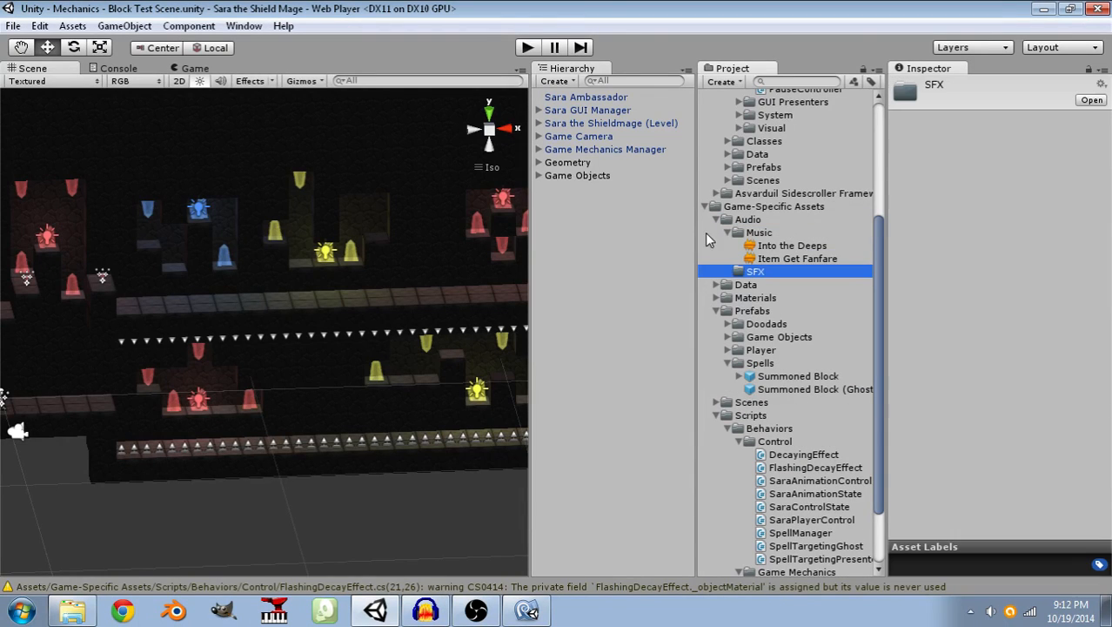
# Start importing a new asset into the SFX folder and browse to Game Dev > MIDI Music on the Vault 02 (E:) drive.
pyautogui.rightClick(744, 268)
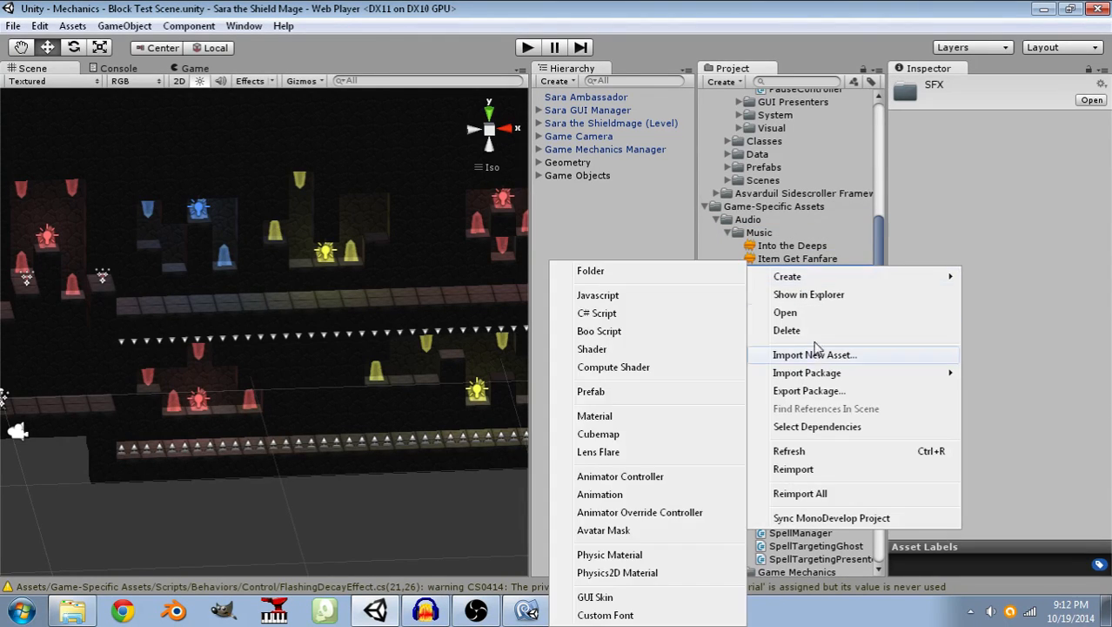
pyautogui.click(813, 355)
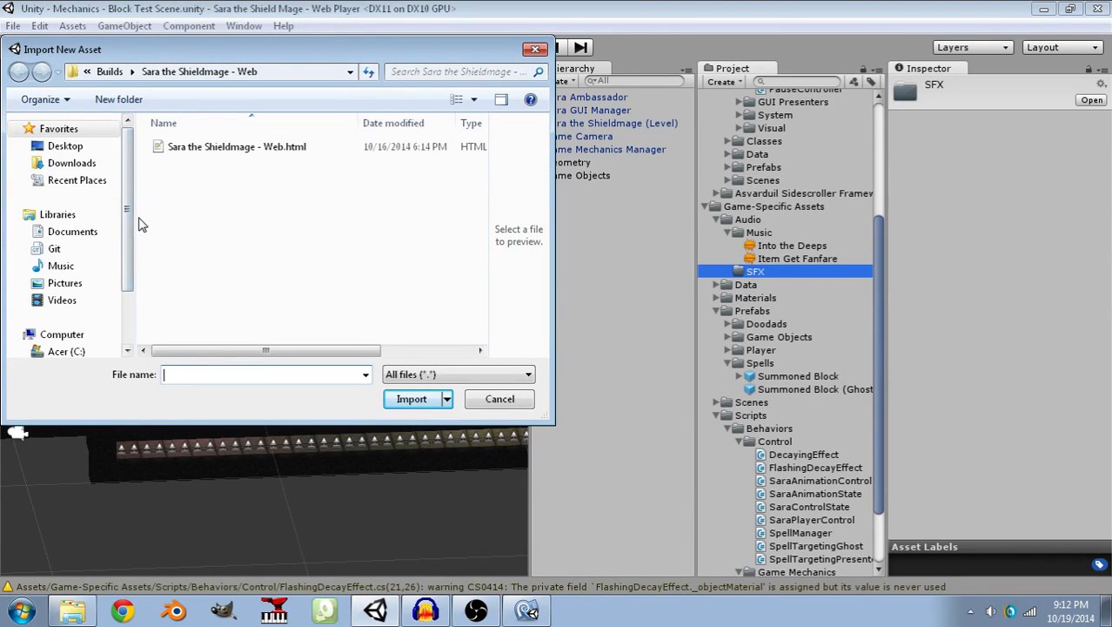
pyautogui.scroll(-2, 87, 225)
pyautogui.click(72, 293)
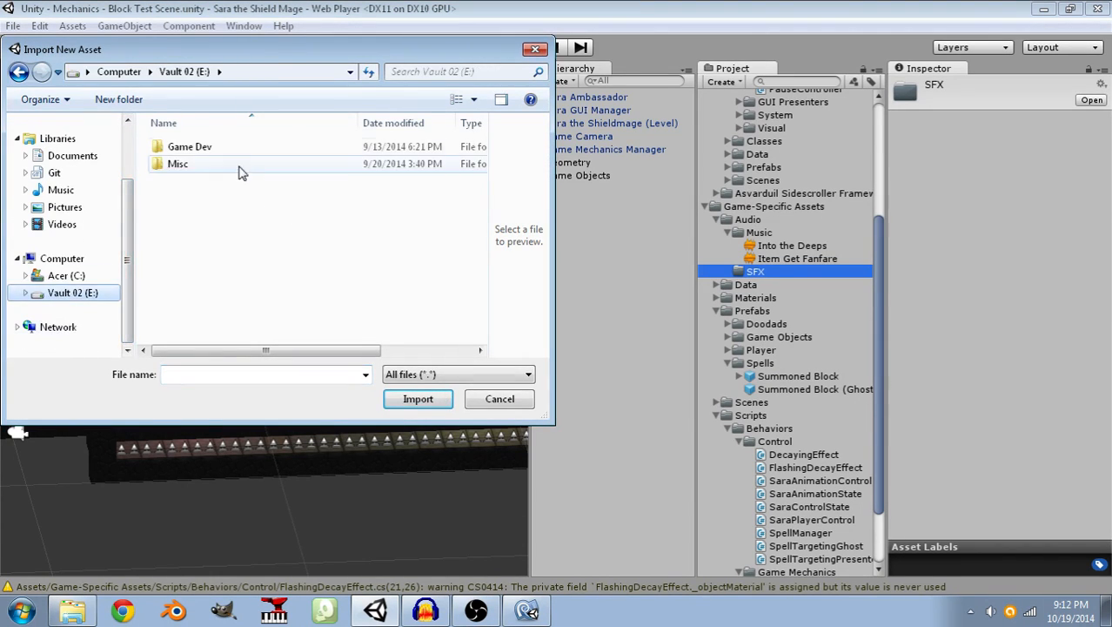
pyautogui.doubleClick(208, 153)
pyautogui.click(193, 72)
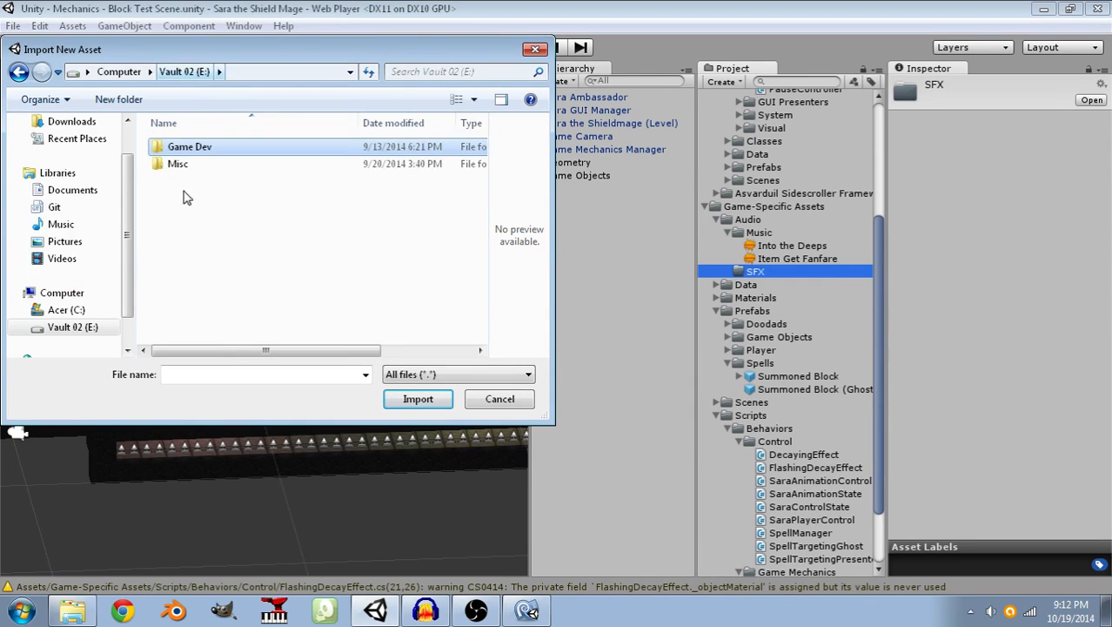
pyautogui.doubleClick(181, 148)
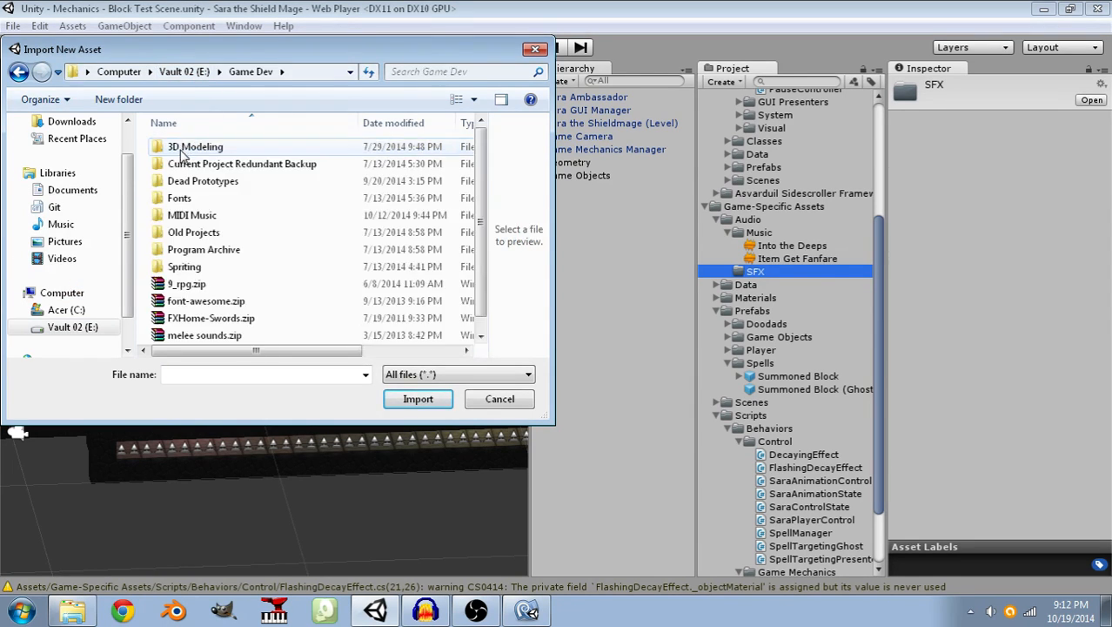
pyautogui.doubleClick(191, 215)
# Import Summon Block Fade Chord.ogg from the Sara the Shieldmage folder and preview the imported clip.
pyautogui.scroll(-5, 205, 202)
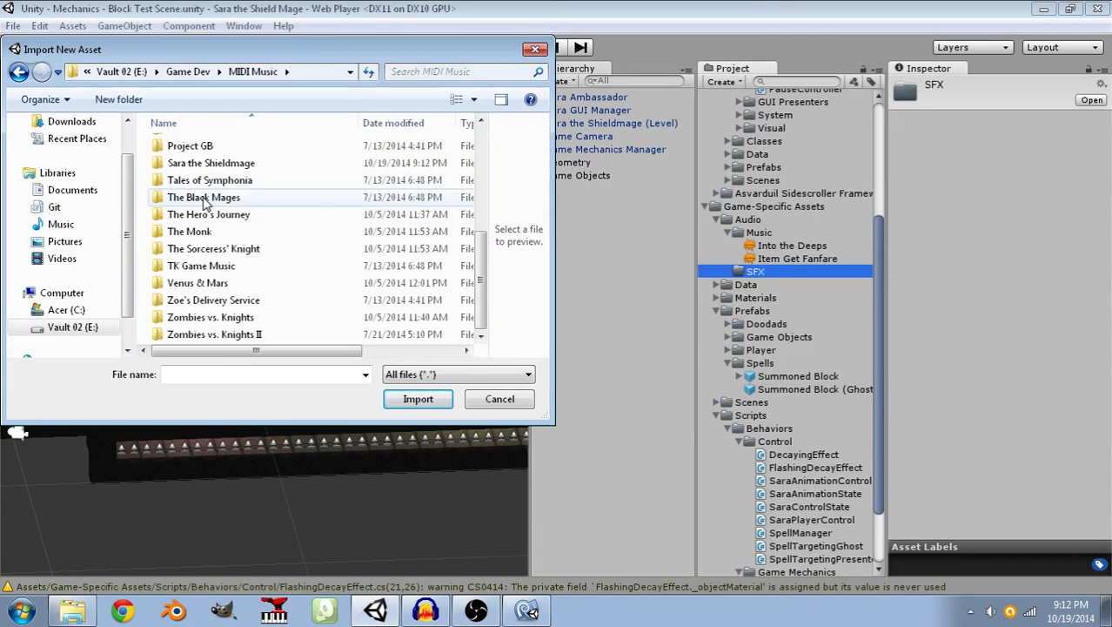
pyautogui.scroll(5, 209, 207)
pyautogui.scroll(-4, 226, 174)
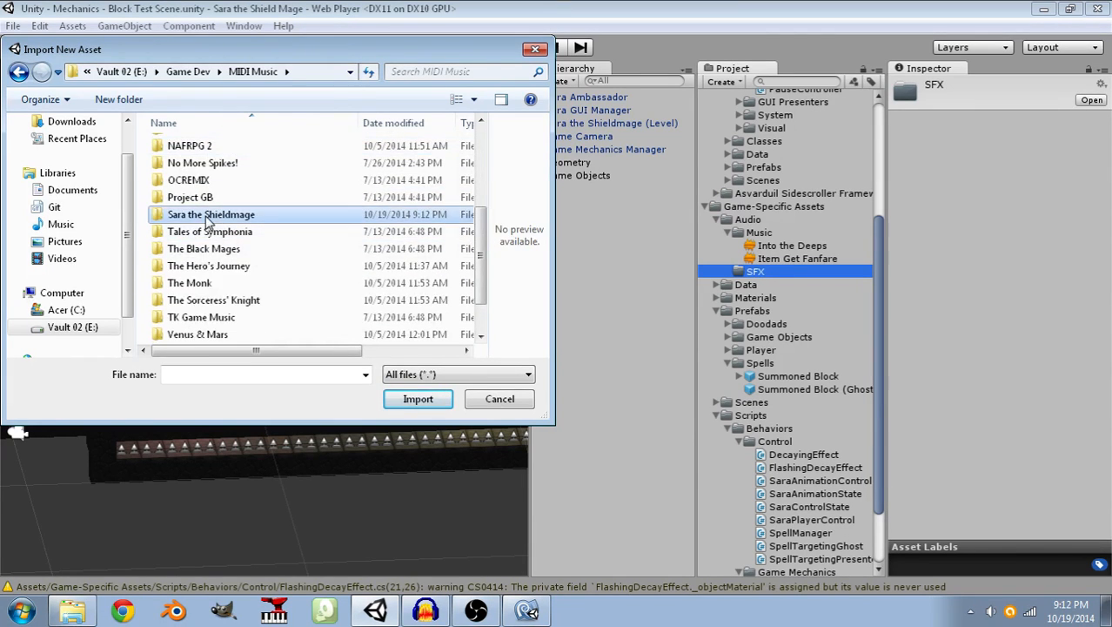
pyautogui.doubleClick(209, 215)
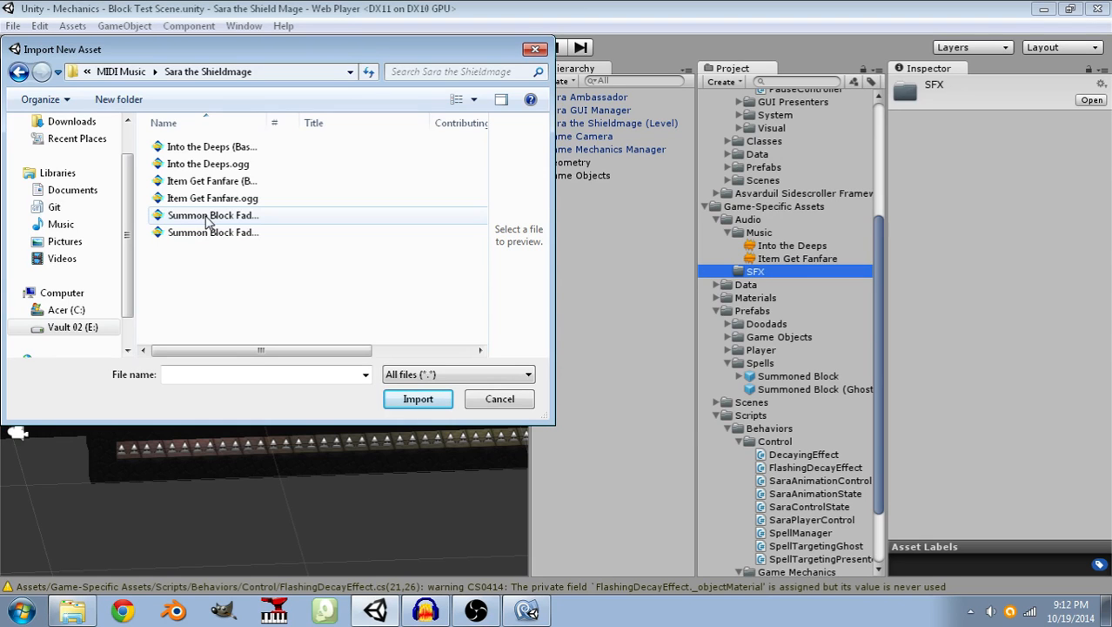
pyautogui.click(200, 237)
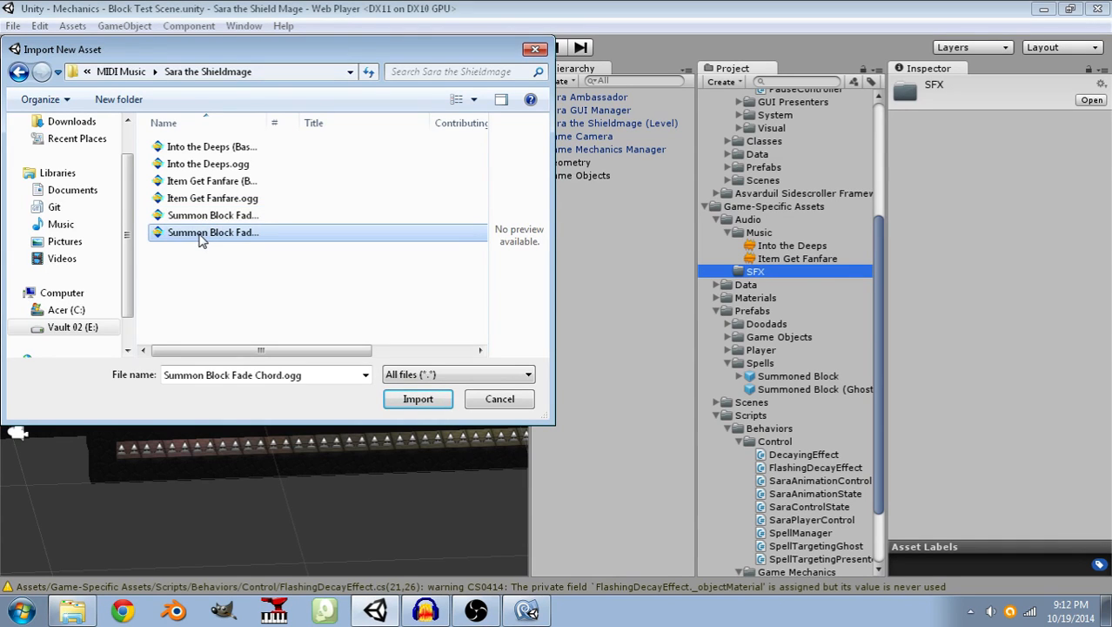
pyautogui.click(418, 399)
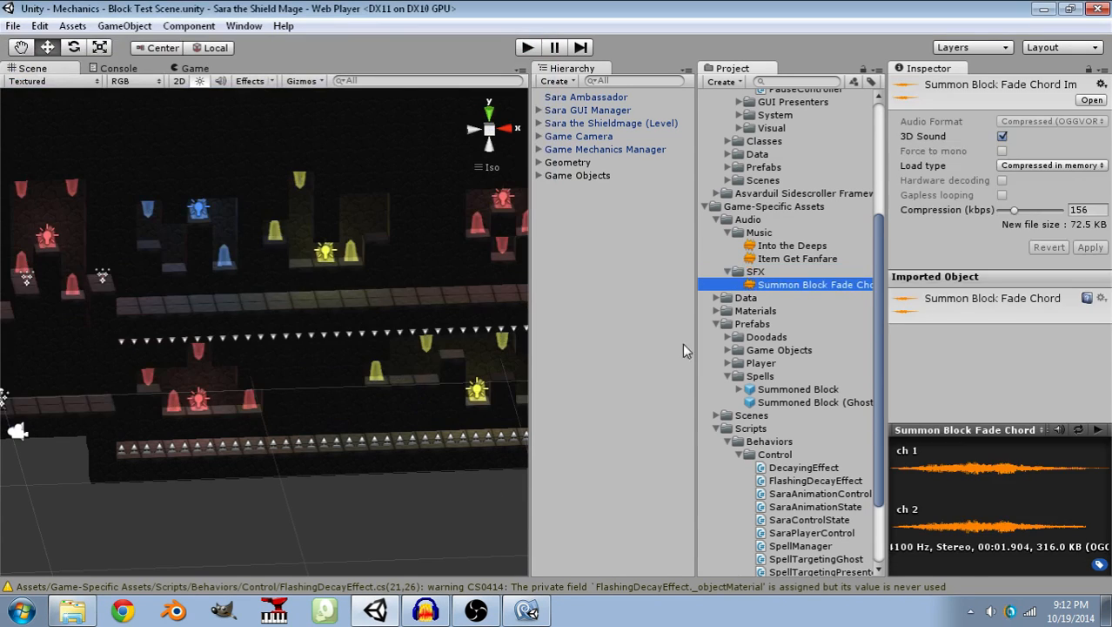
pyautogui.click(1097, 430)
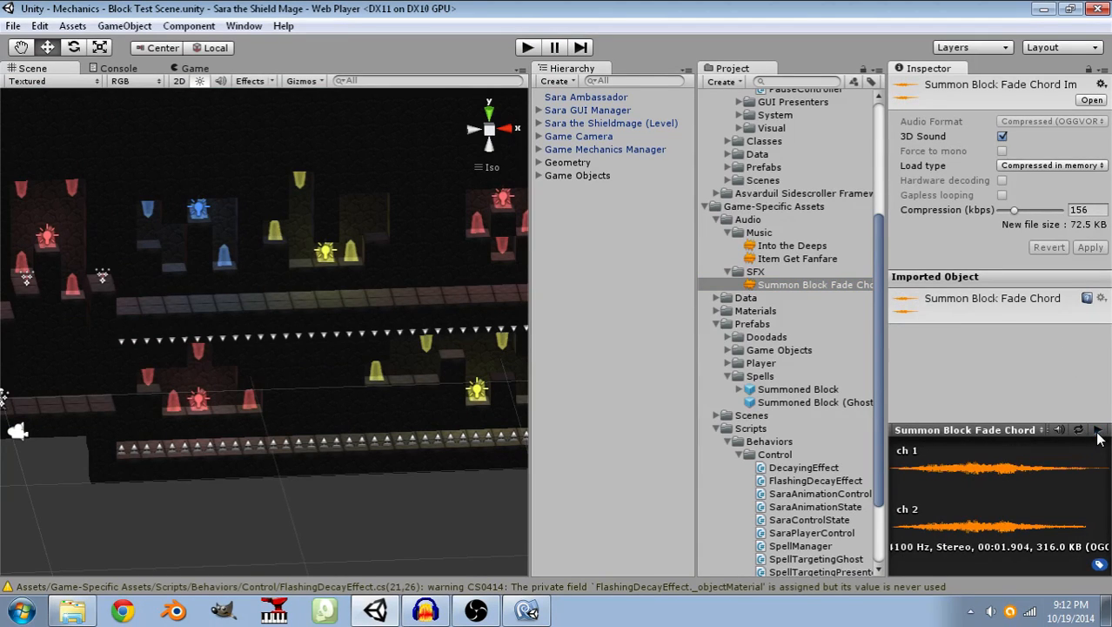
pyautogui.click(1094, 433)
# Assign the Summon Block Fade Chord clip as the Flash Sound Effect of the Summoned Block prefab's Flashing Decay Effect.
pyautogui.scroll(-3, 764, 453)
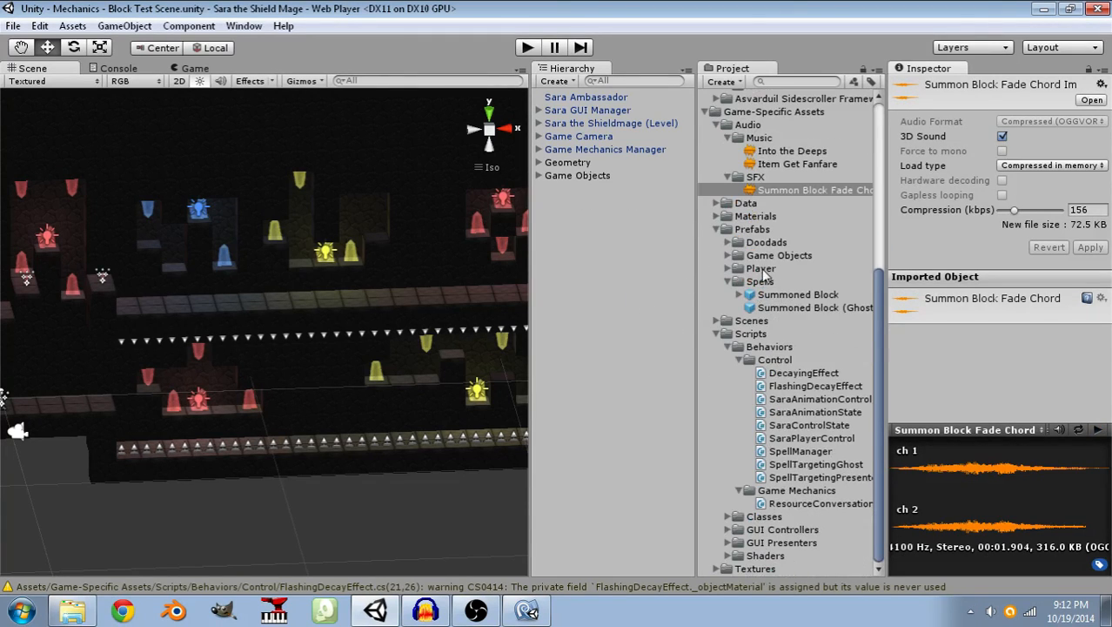
pyautogui.click(766, 296)
pyautogui.scroll(-10, 1047, 301)
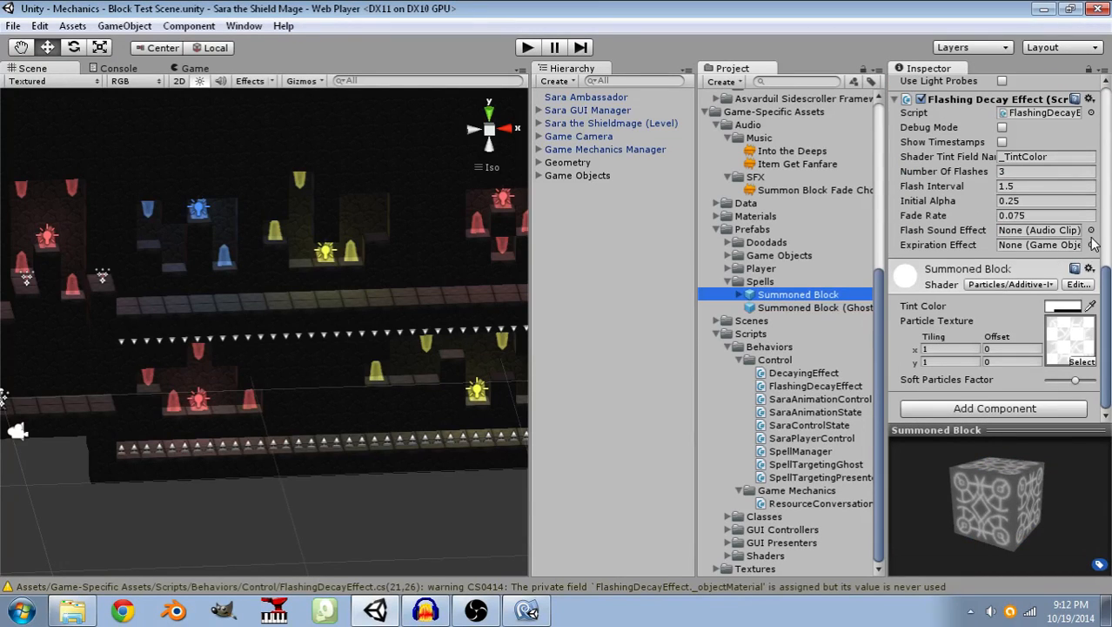
pyautogui.click(1091, 231)
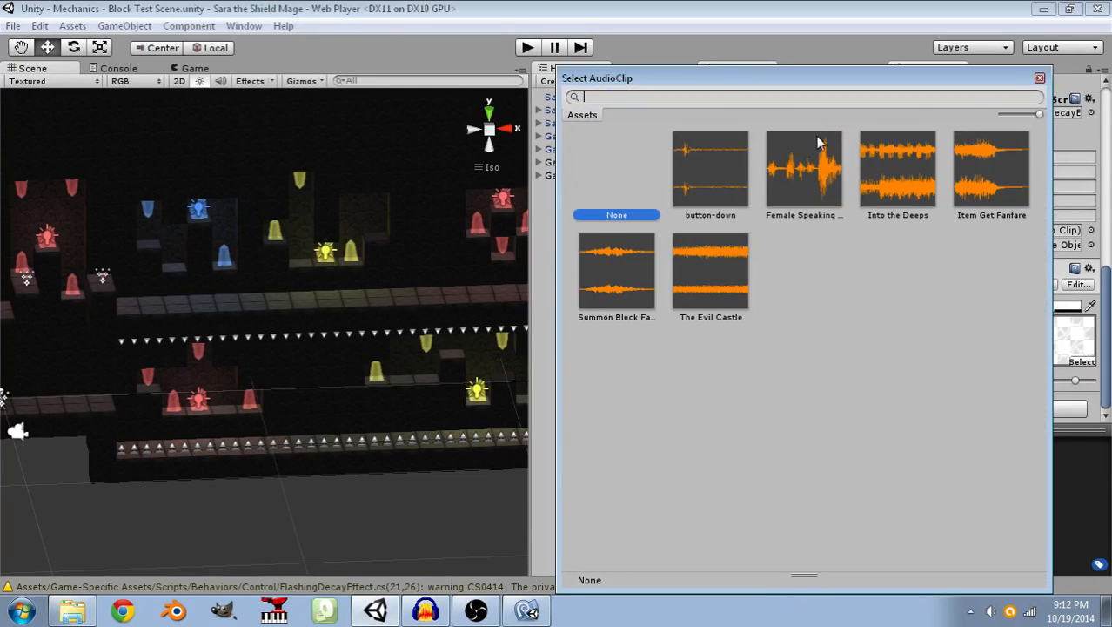
pyautogui.click(624, 270)
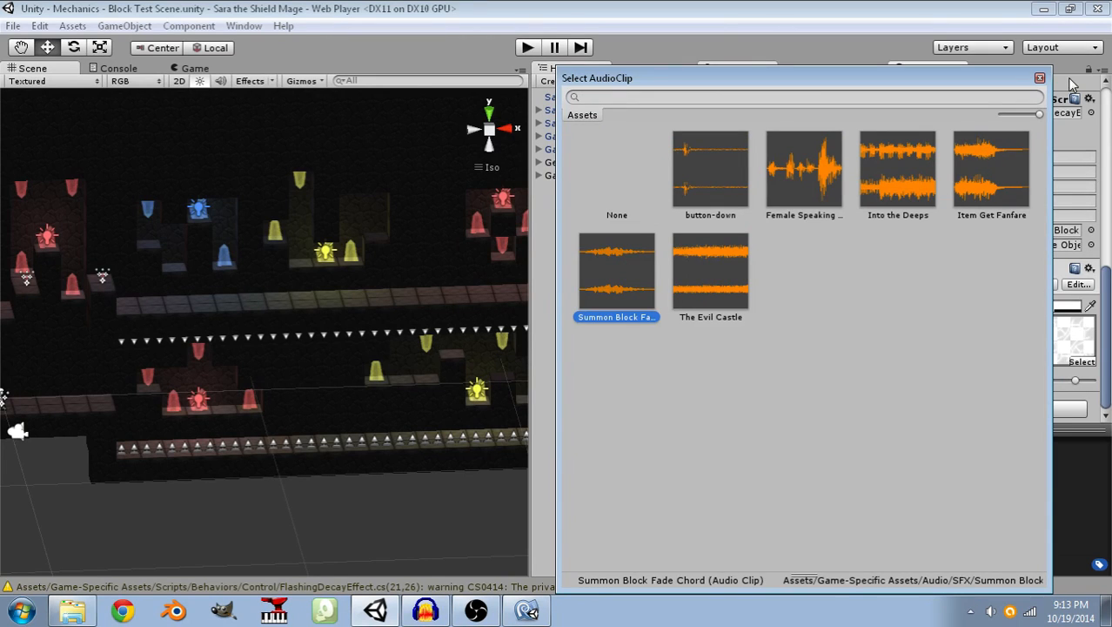
# Close the audio clip picker, start play mode and summon blocks across the spike pit to test the flash sound.
pyautogui.click(1039, 78)
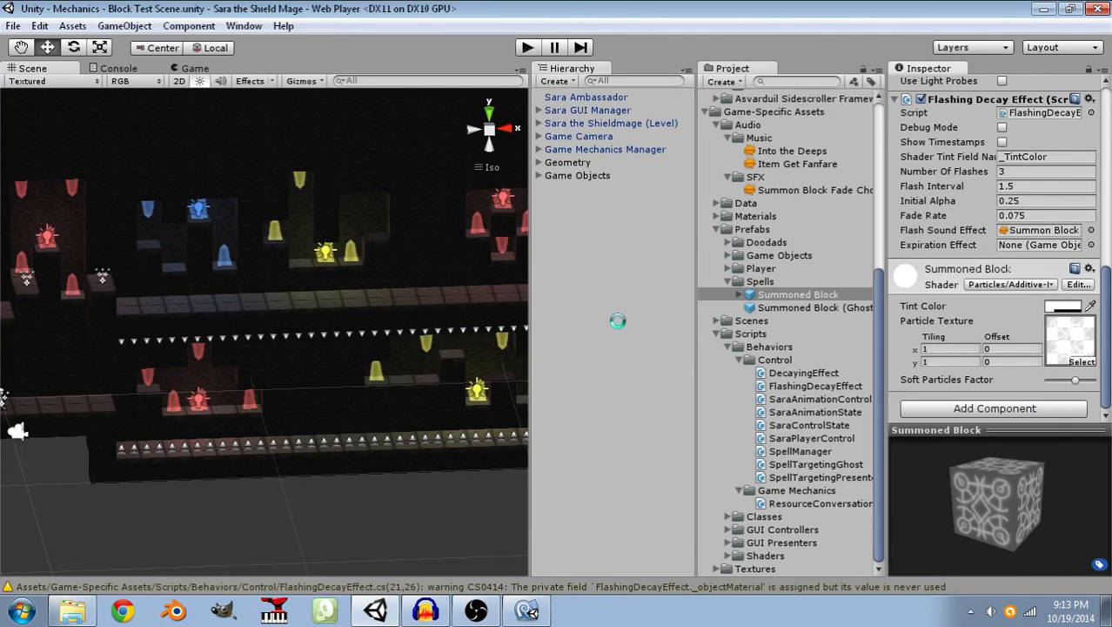
pyautogui.click(526, 48)
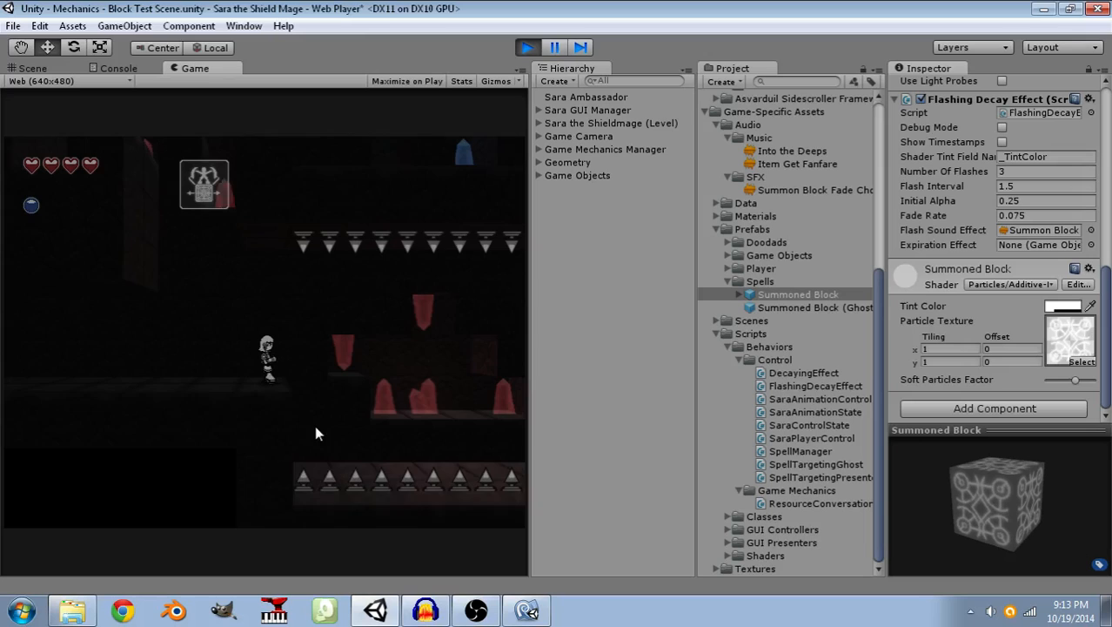
pyautogui.click(331, 430)
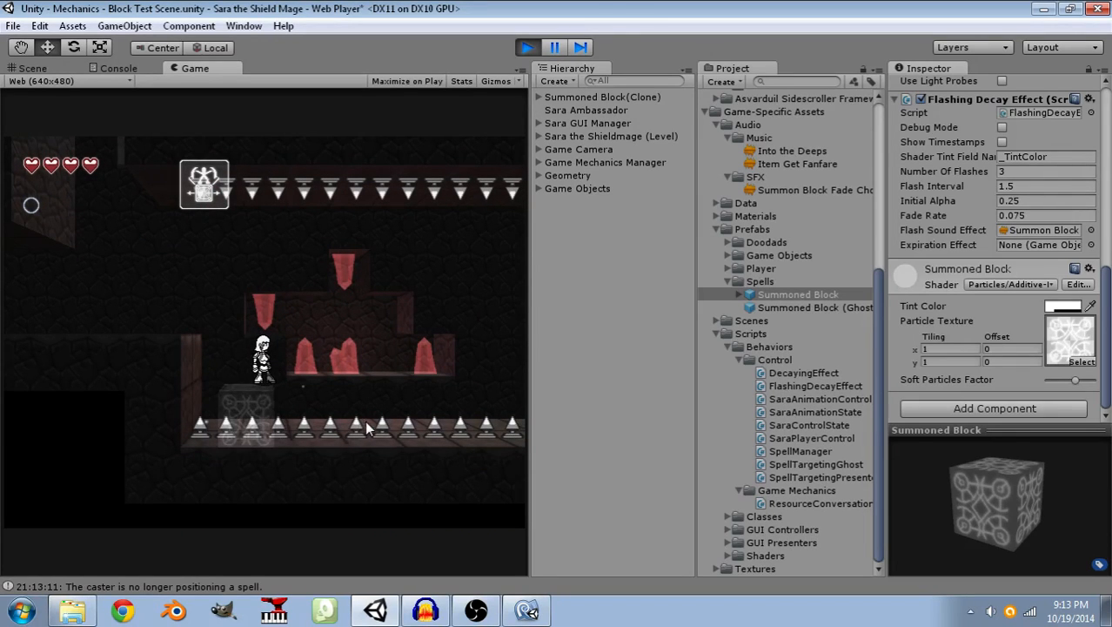
pyautogui.click(389, 419)
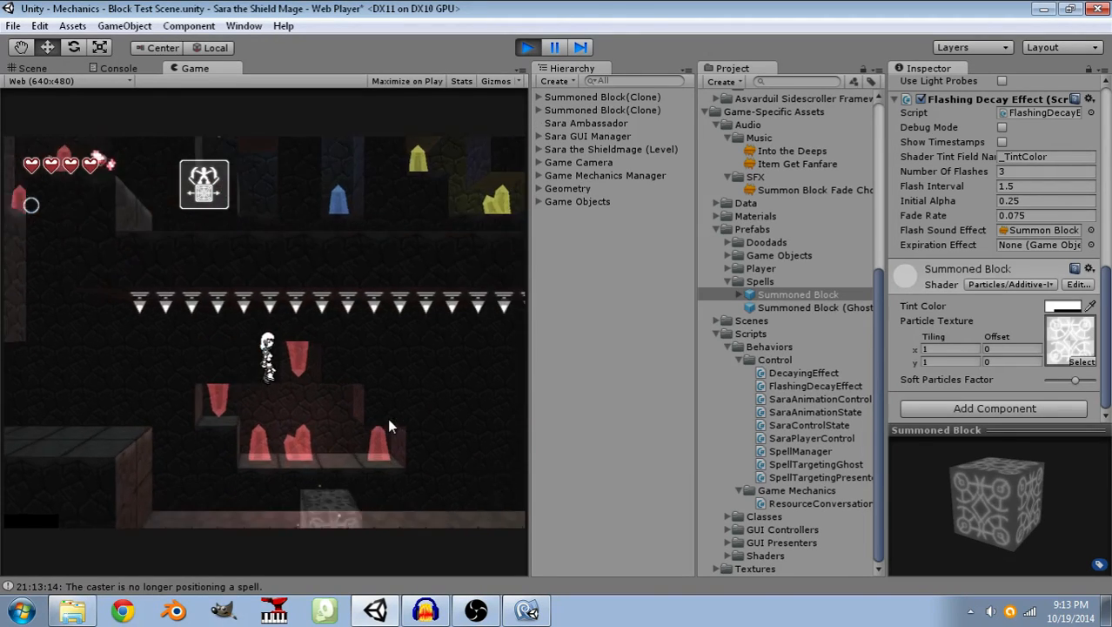
pyautogui.click(398, 415)
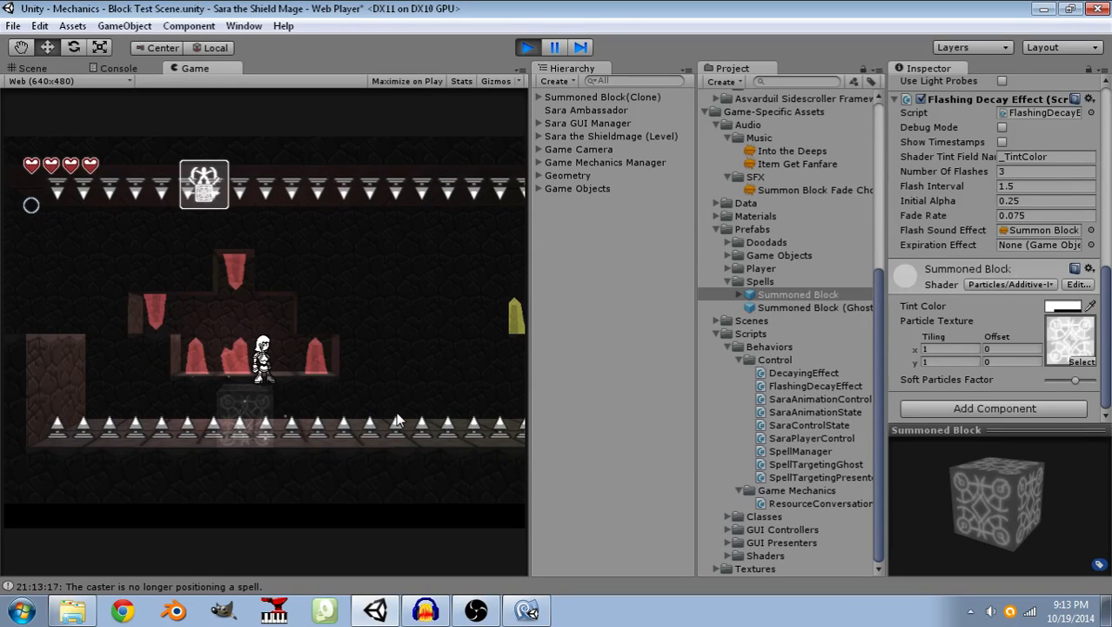
pyautogui.click(398, 416)
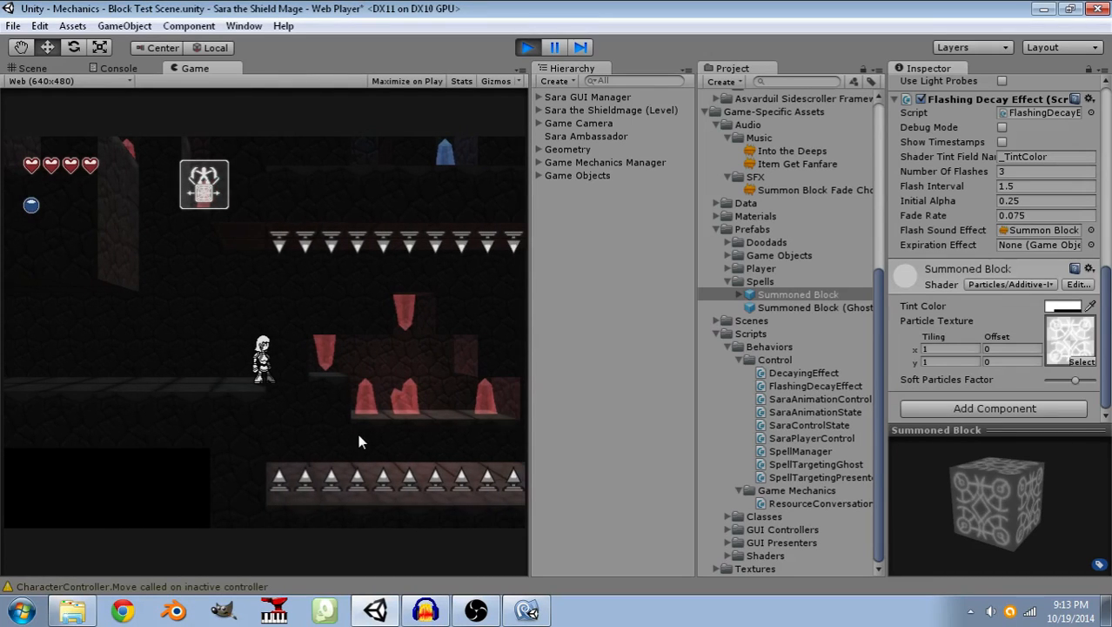
# Retry the spike pit from the starting ledge, hopping over successive summoned blocks past the red crystals.
pyautogui.click(358, 434)
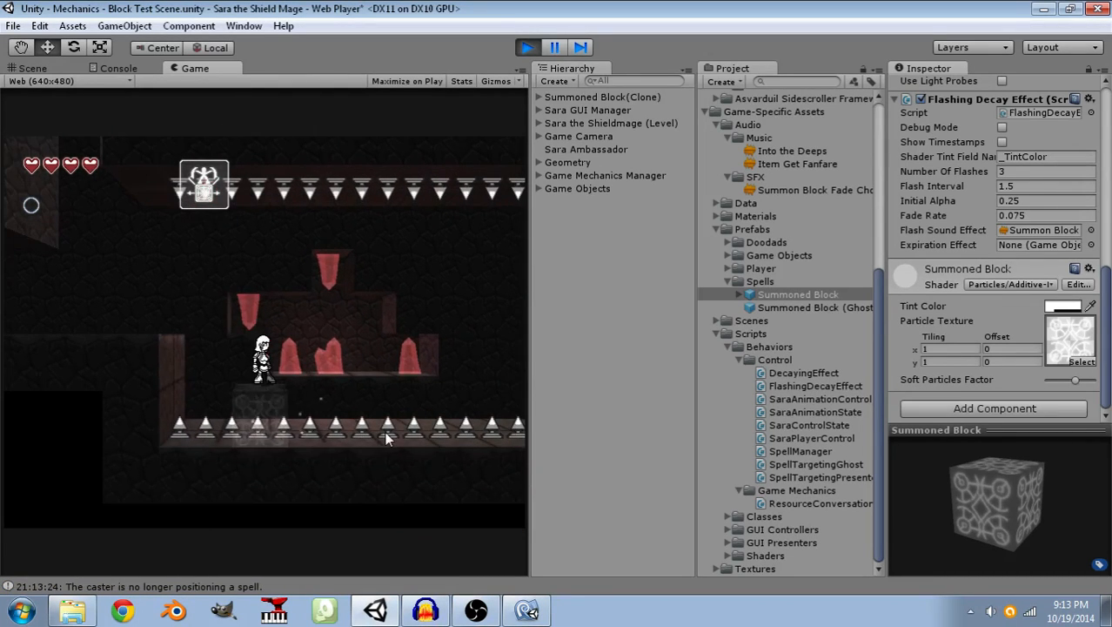
pyautogui.press('d')
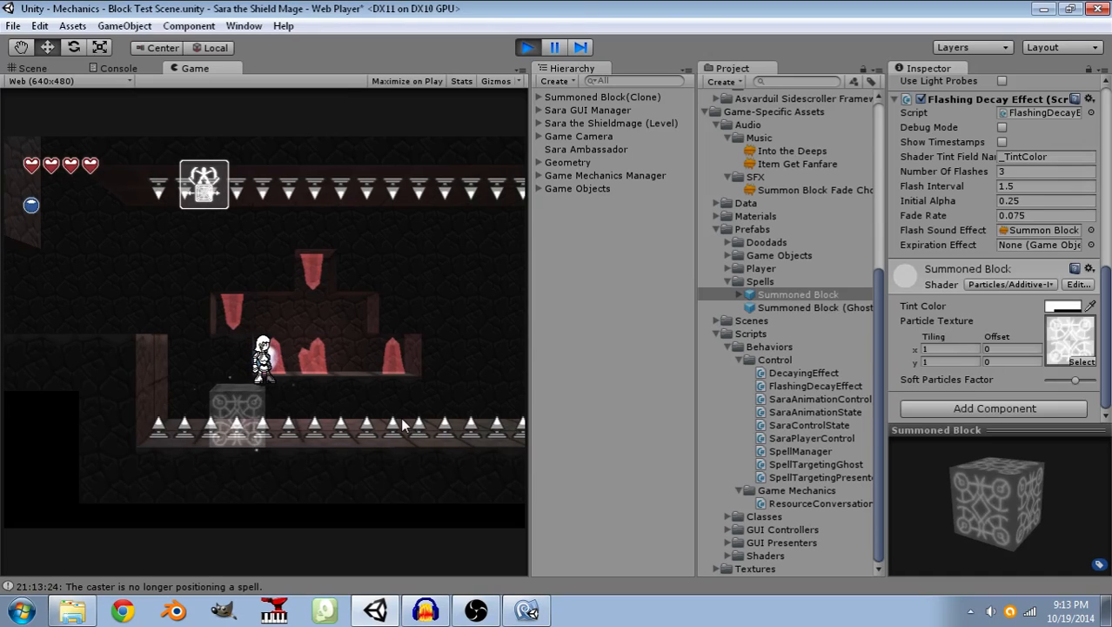
pyautogui.click(401, 419)
pyautogui.press('d')
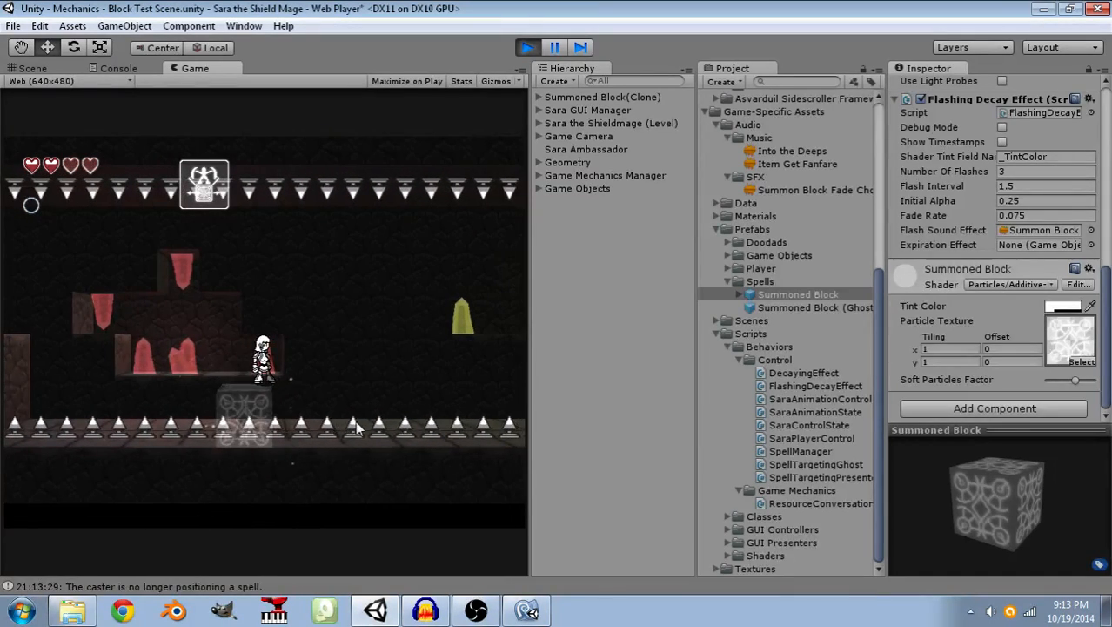
pyautogui.click(368, 419)
pyautogui.press('space')
pyautogui.press('d')
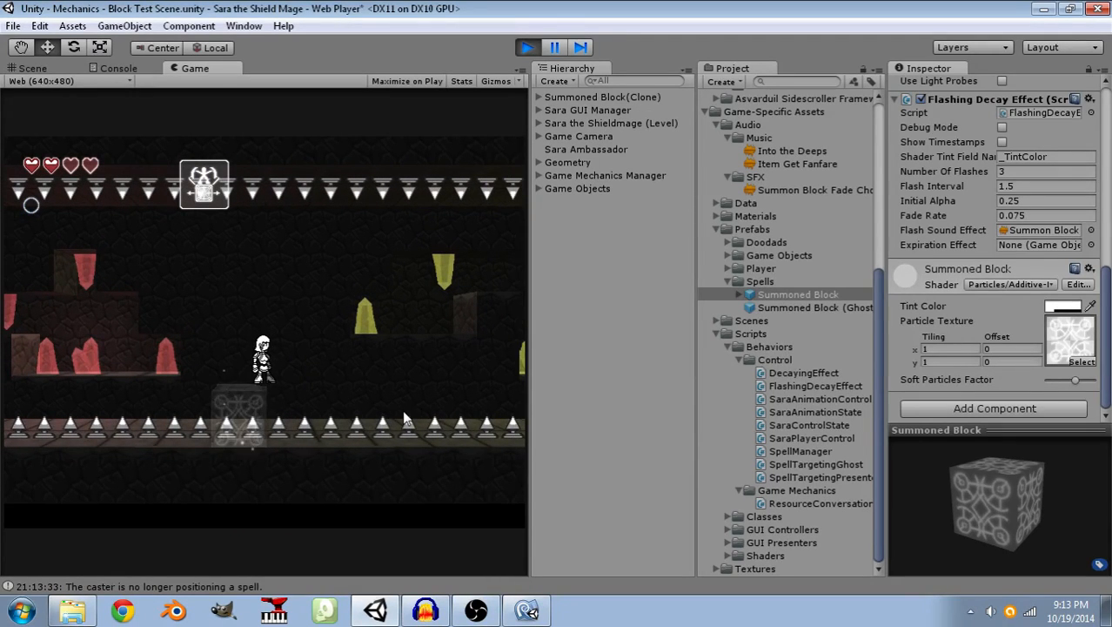
pyautogui.click(403, 413)
pyautogui.press('space')
pyautogui.press('d')
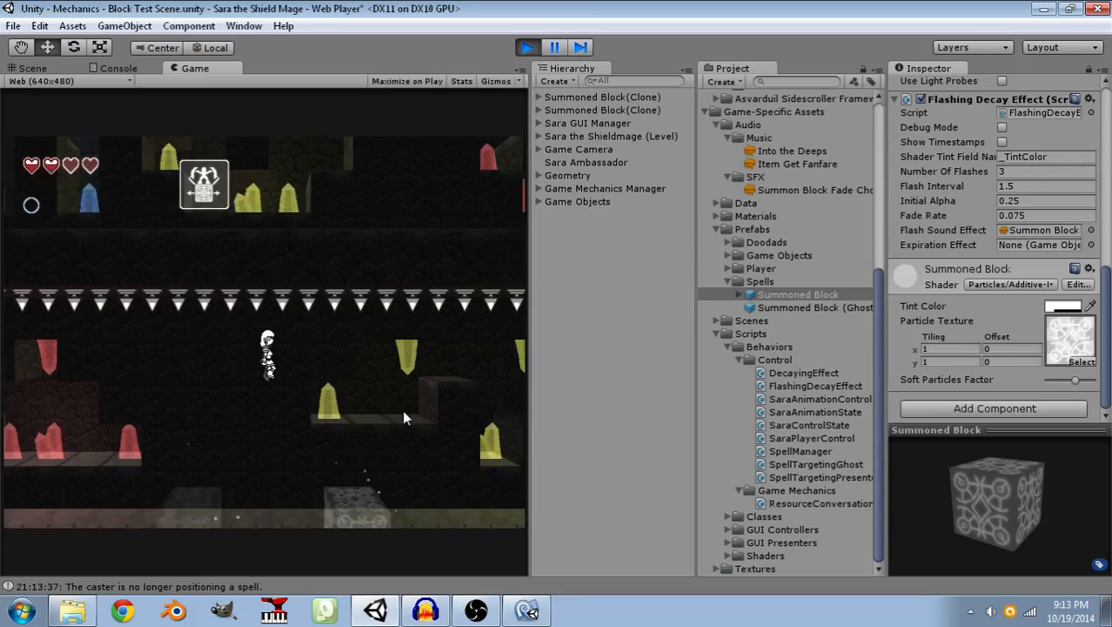
pyautogui.press('d')
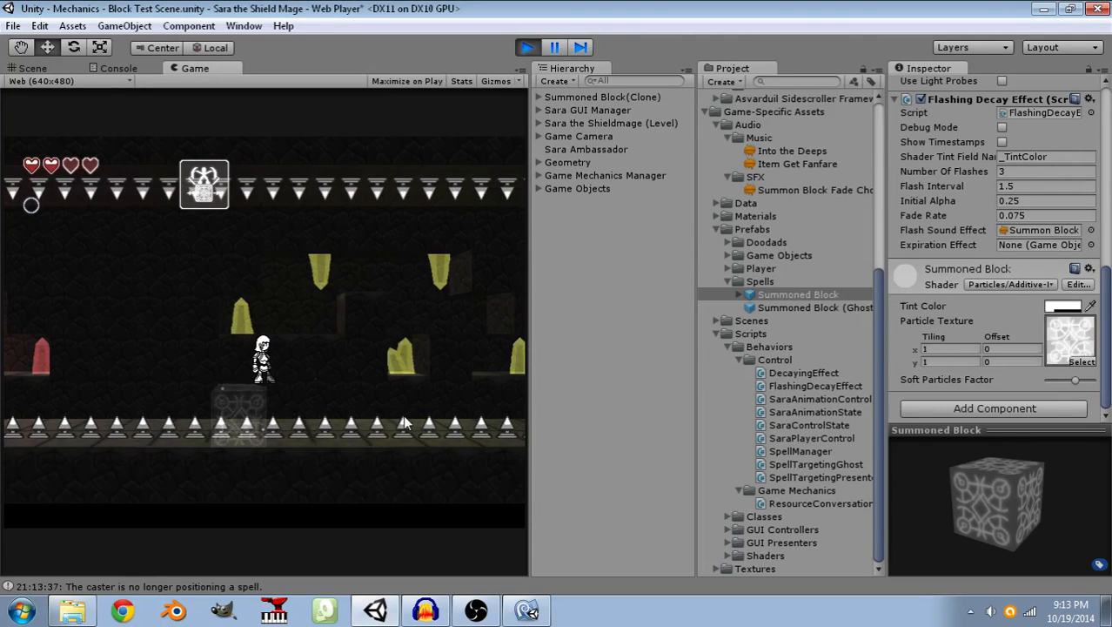
# Cross the remaining spikes below the yellow crystals on summoned blocks and reach the far ledge.
pyautogui.click(400, 423)
pyautogui.press('space')
pyautogui.press('d')
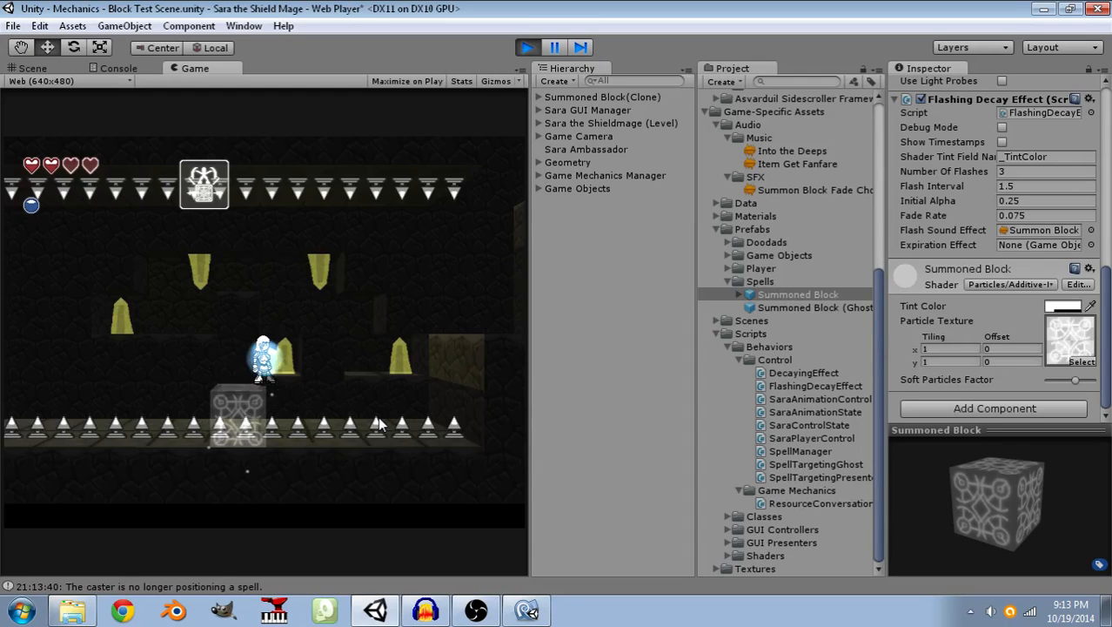
pyautogui.click(377, 423)
pyautogui.press('space')
pyautogui.press('d')
pyautogui.press('d')
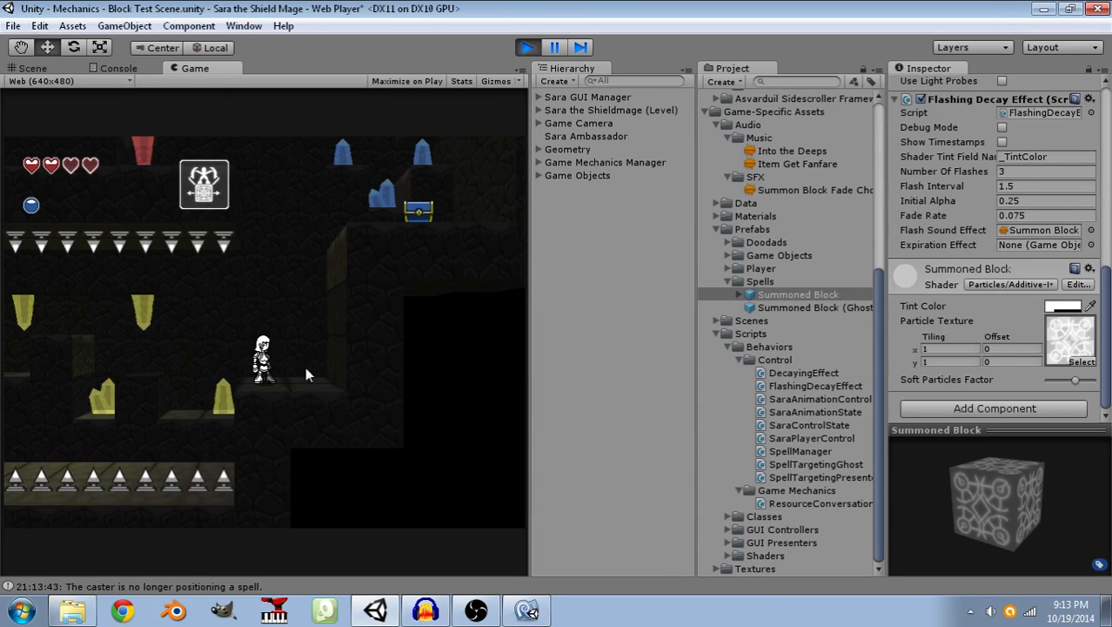
# Summon a block to climb up to the blue chest, collect its Mana Crystal and dismiss the item message.
pyautogui.click(314, 291)
pyautogui.press('w')
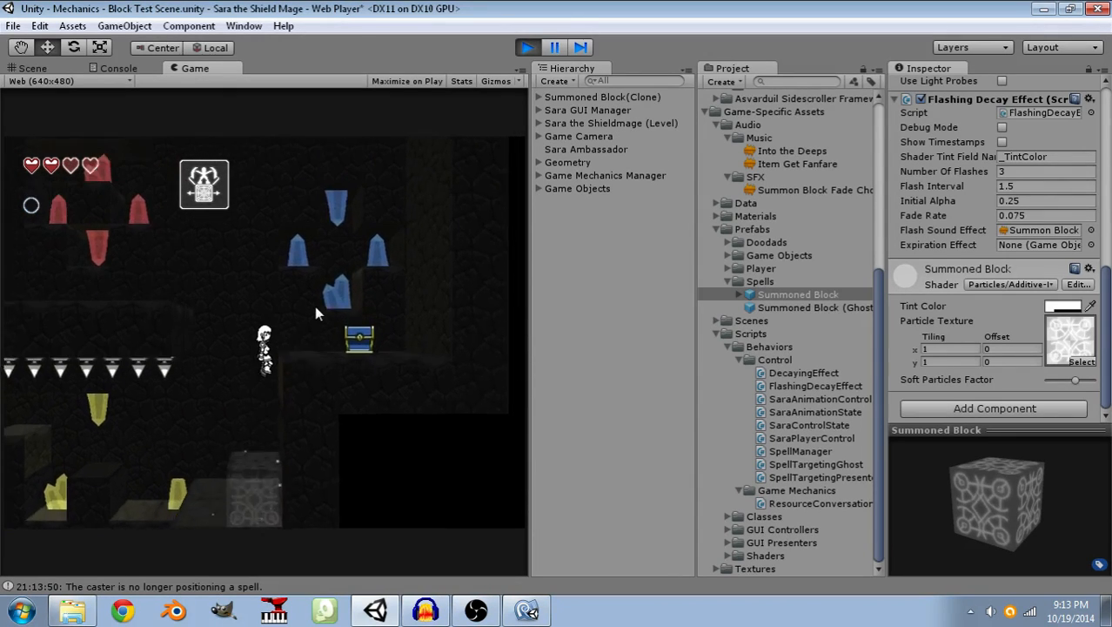
pyautogui.press('d')
pyautogui.click(449, 503)
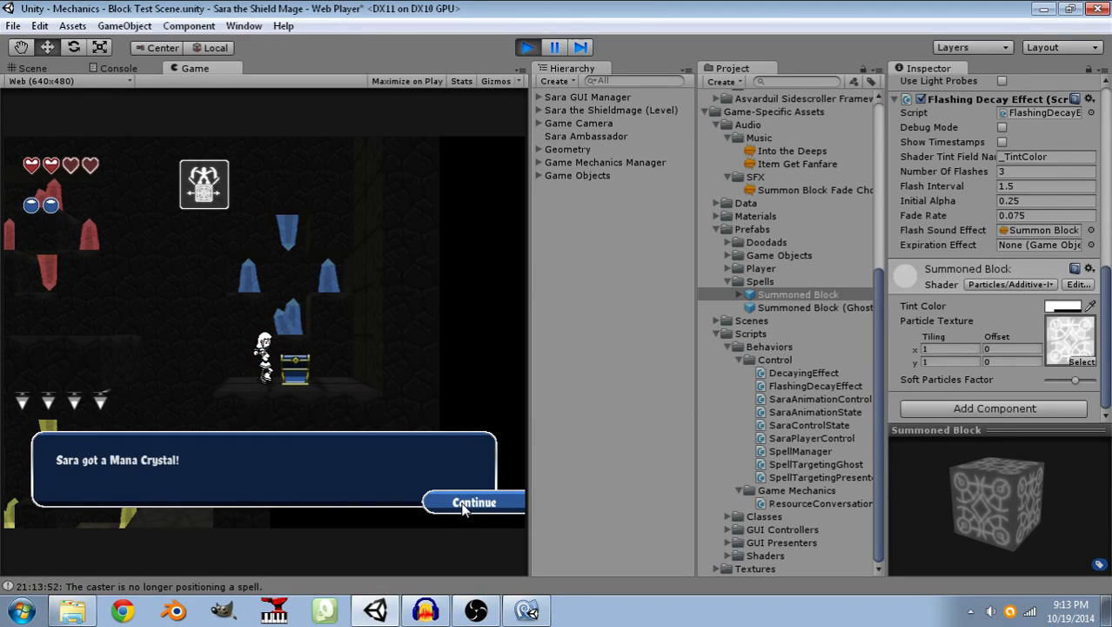
pyautogui.click(463, 509)
pyautogui.click(463, 509)
# Summon two blocks beside the chest ledge and climb over them onto the upper tiled floor.
pyautogui.press('a')
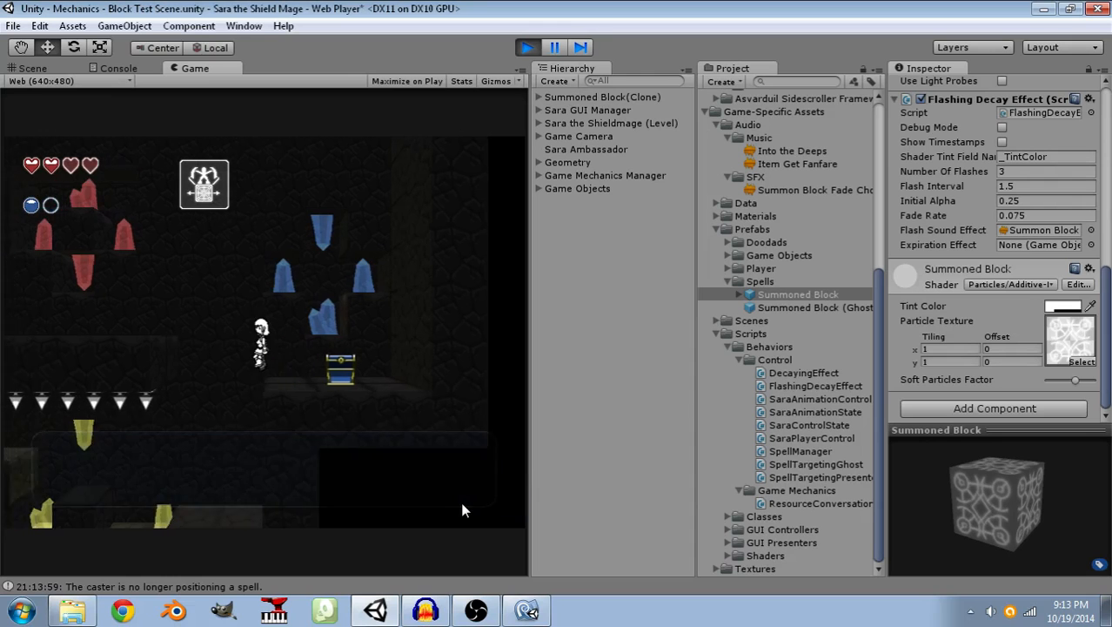
pyautogui.press('w')
pyautogui.click(175, 416)
pyautogui.click(76, 312)
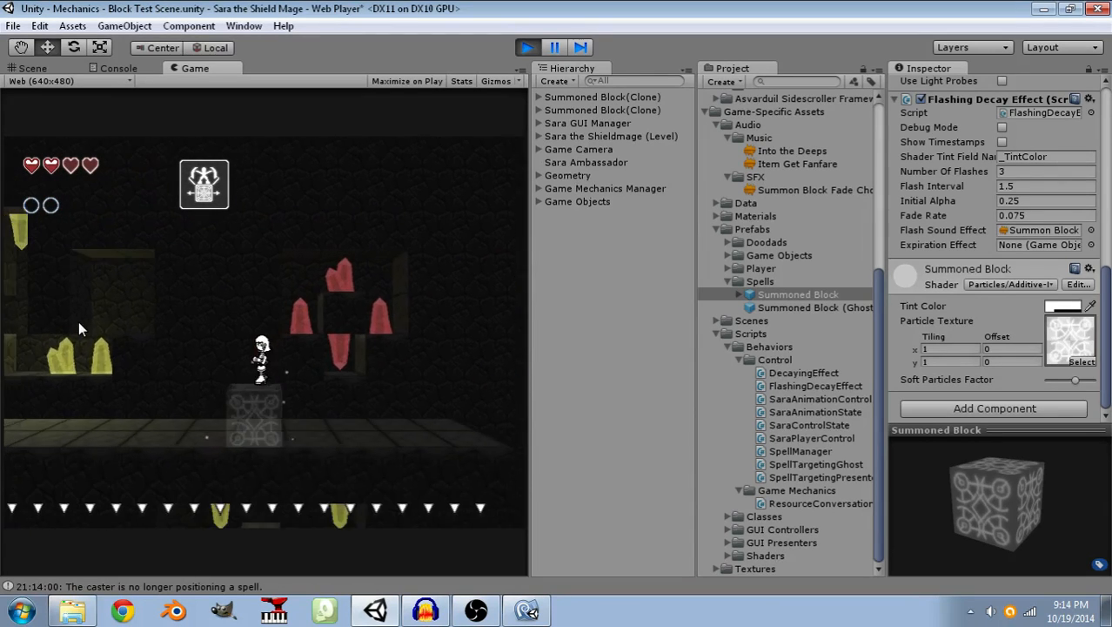
pyautogui.press('a')
pyautogui.press('d')
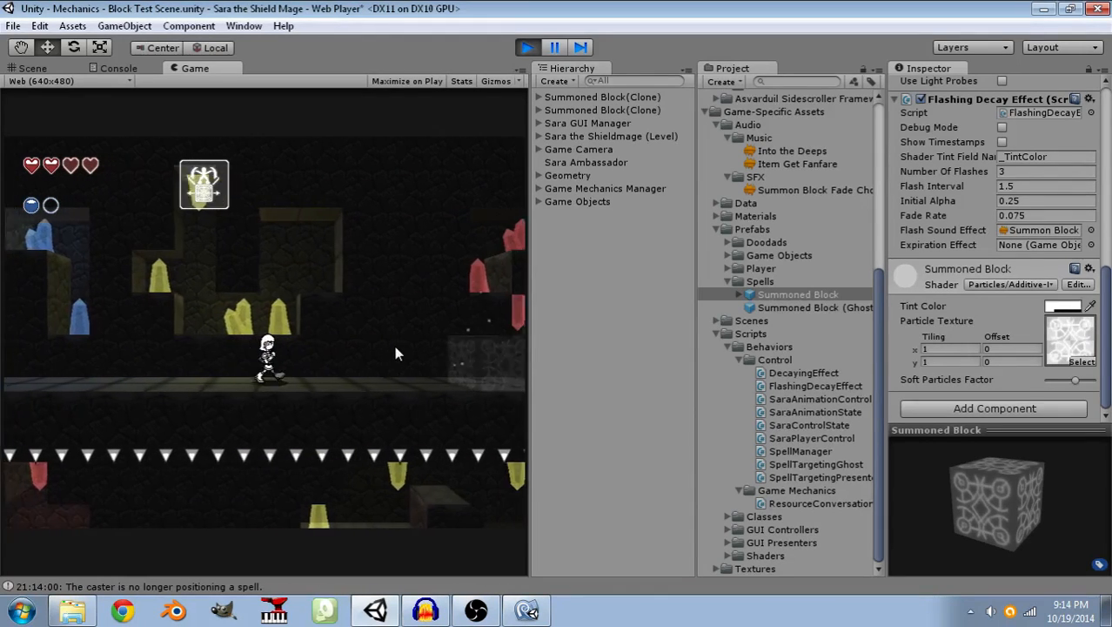
# Run back along the upper floor to the red crystal ledges and collect the heart pickup.
pyautogui.press('a')
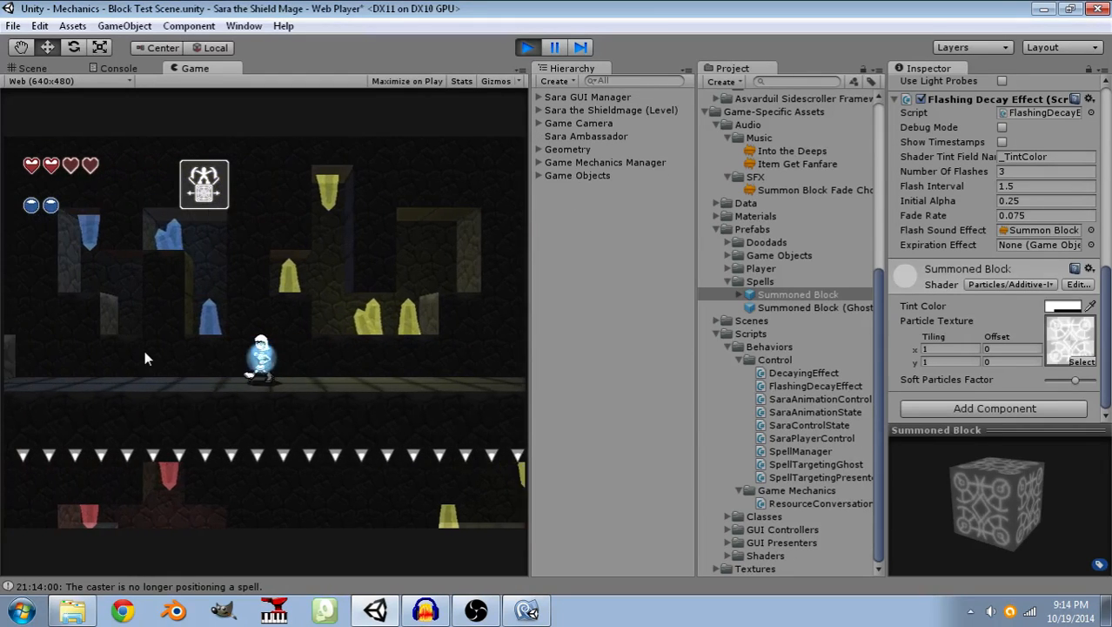
pyautogui.press('space')
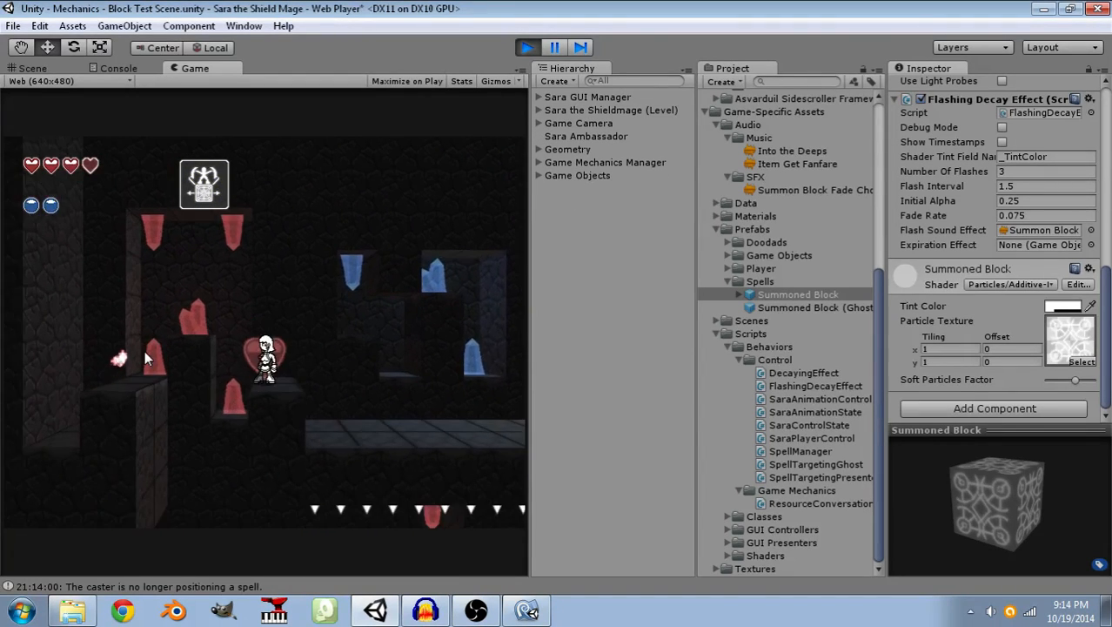
pyautogui.press('space')
pyautogui.press('d')
pyautogui.press('space')
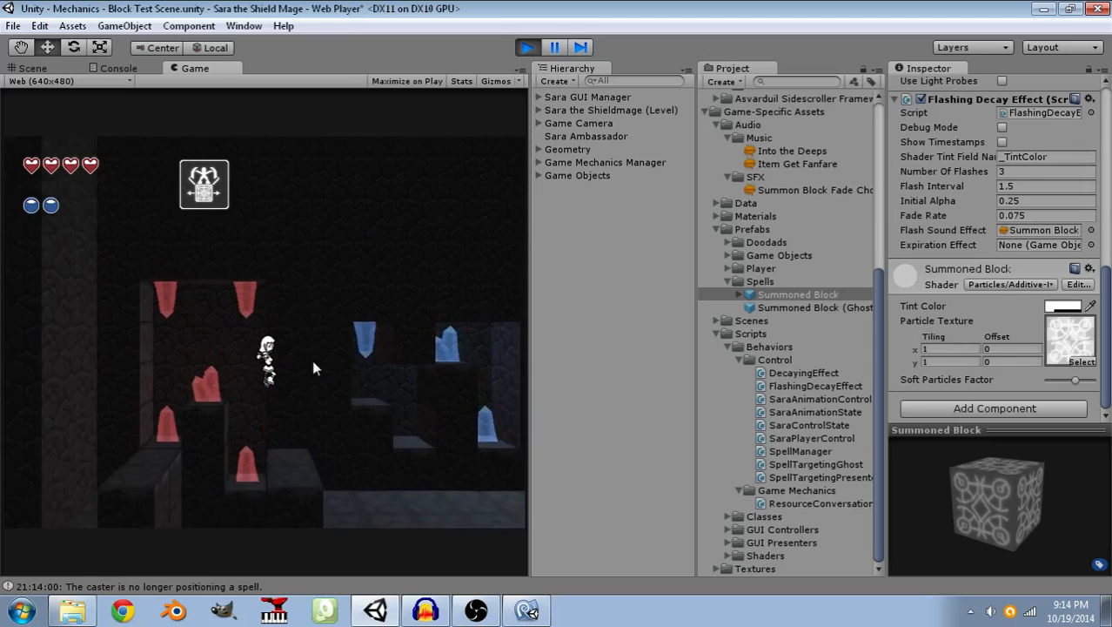
pyautogui.press('a')
pyautogui.press('space')
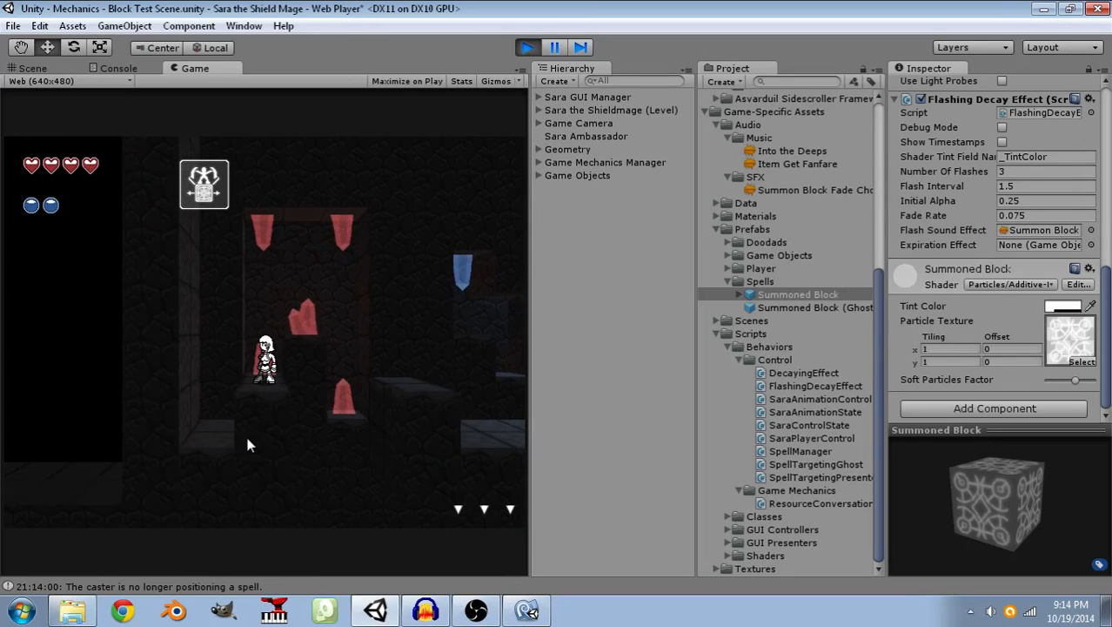
pyautogui.press('d')
pyautogui.press('space')
pyautogui.press('a')
pyautogui.press('space')
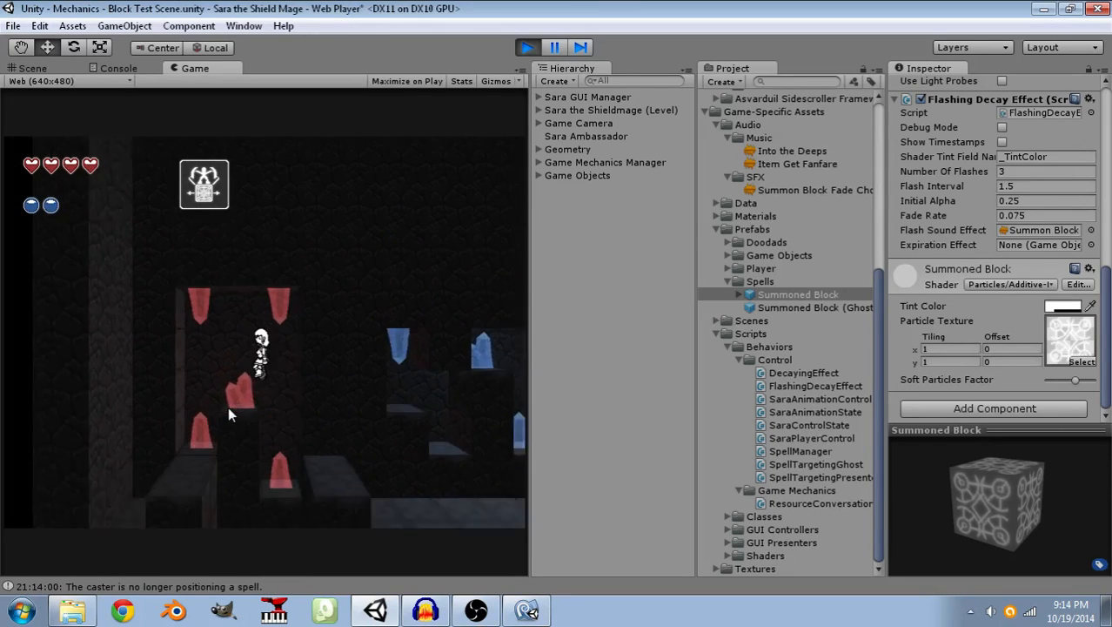
pyautogui.press('d')
pyautogui.press('space')
pyautogui.press('a')
pyautogui.press('space')
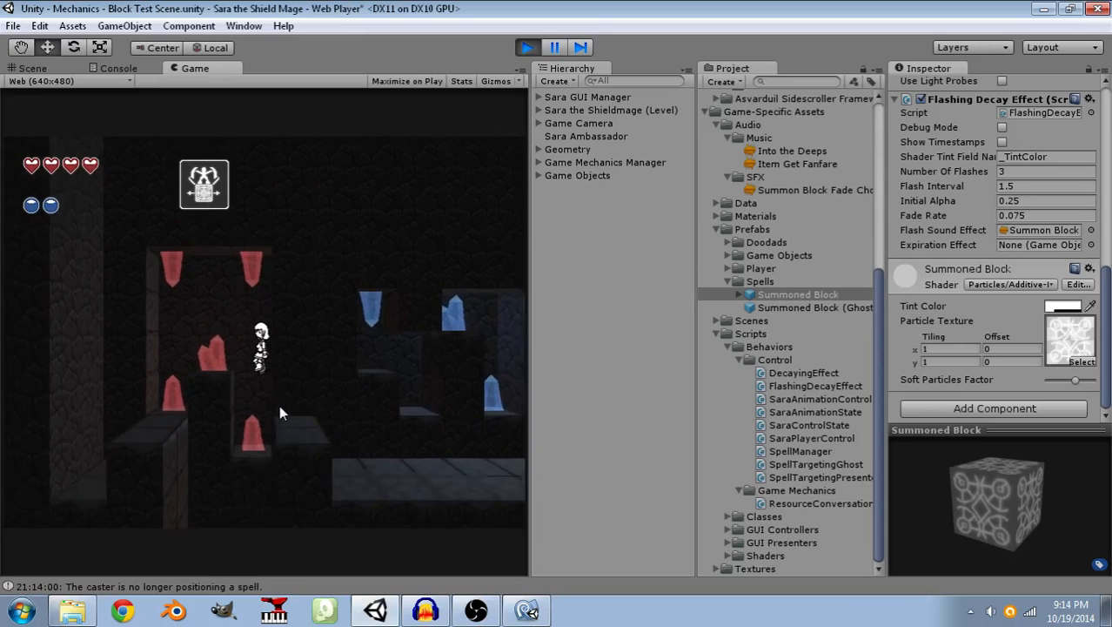
pyautogui.press('d')
pyautogui.press('space')
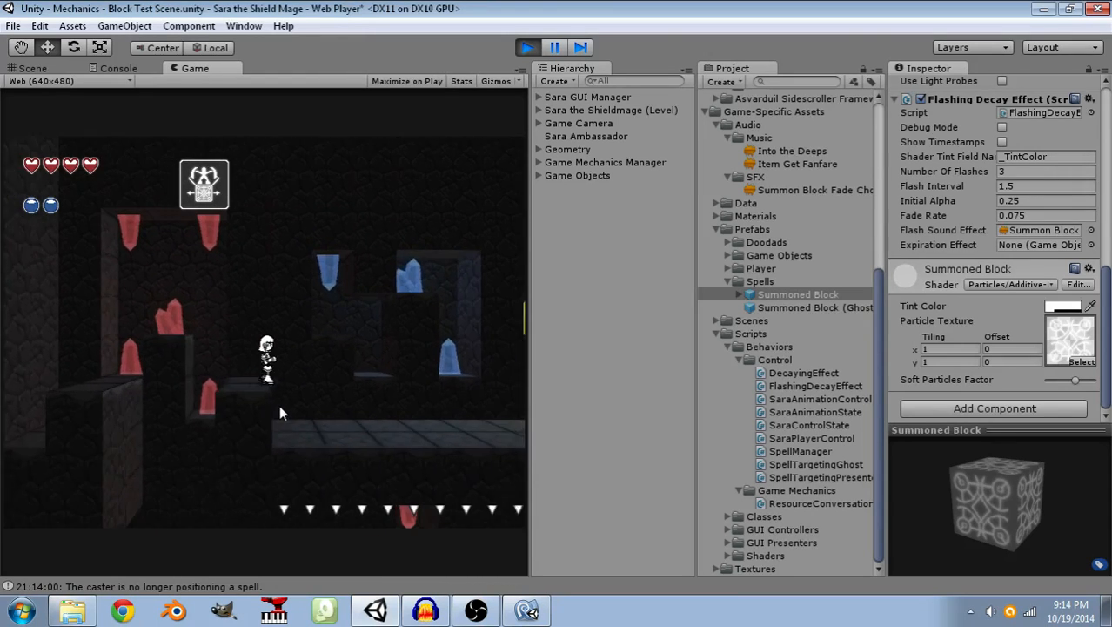
pyautogui.press('a')
pyautogui.press('space')
pyautogui.press('d')
pyautogui.press('space')
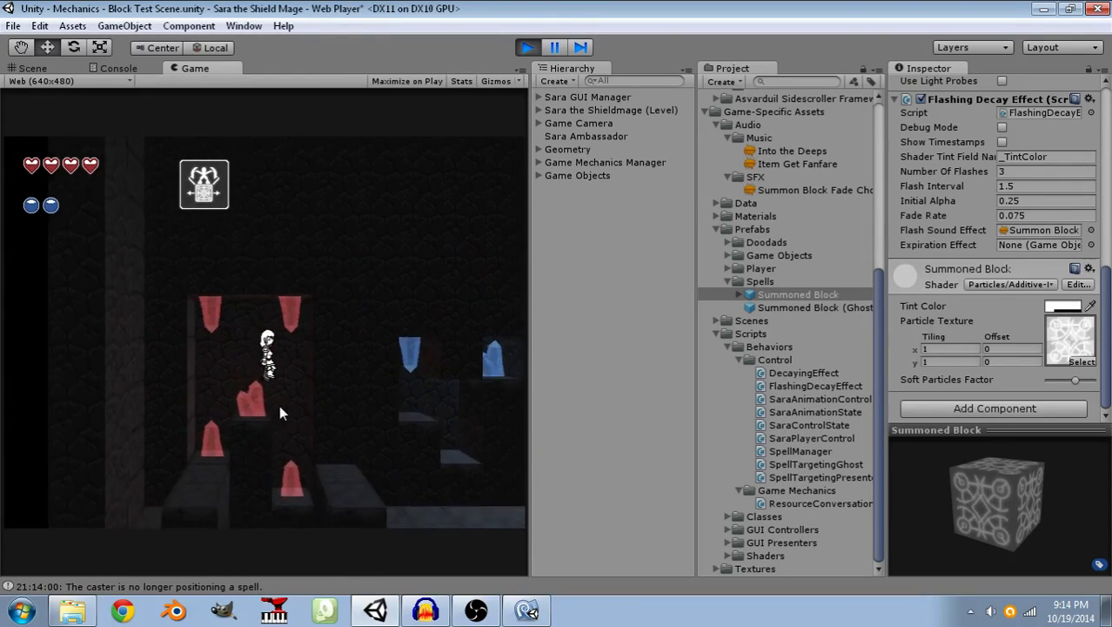
pyautogui.press('a')
pyautogui.press('space')
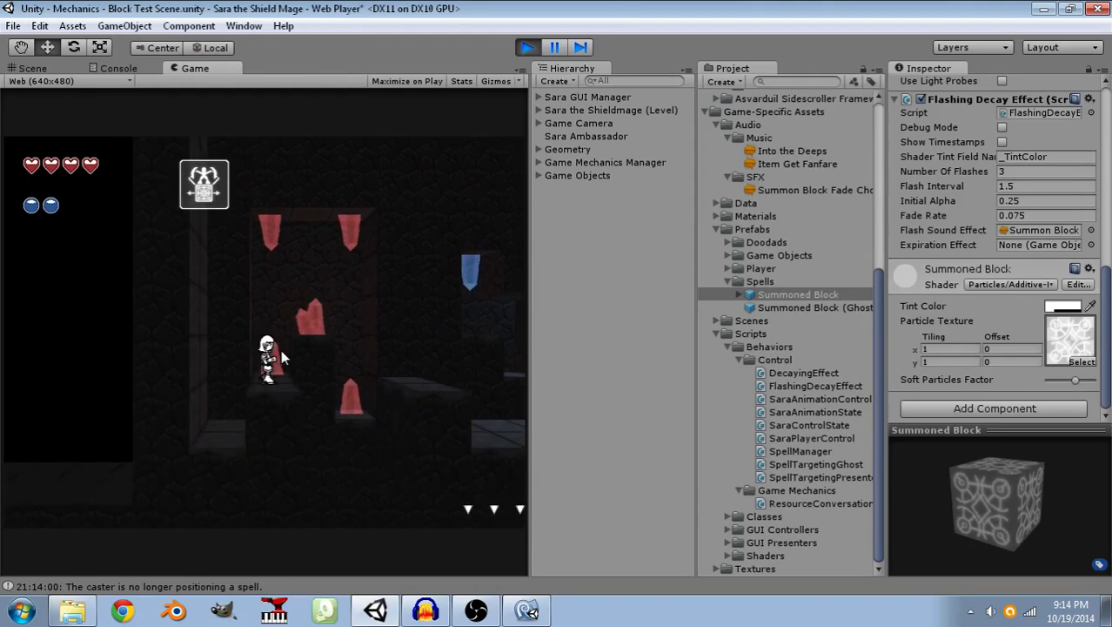
pyautogui.press('d')
pyautogui.press('space')
pyautogui.press('a')
pyautogui.press('space')
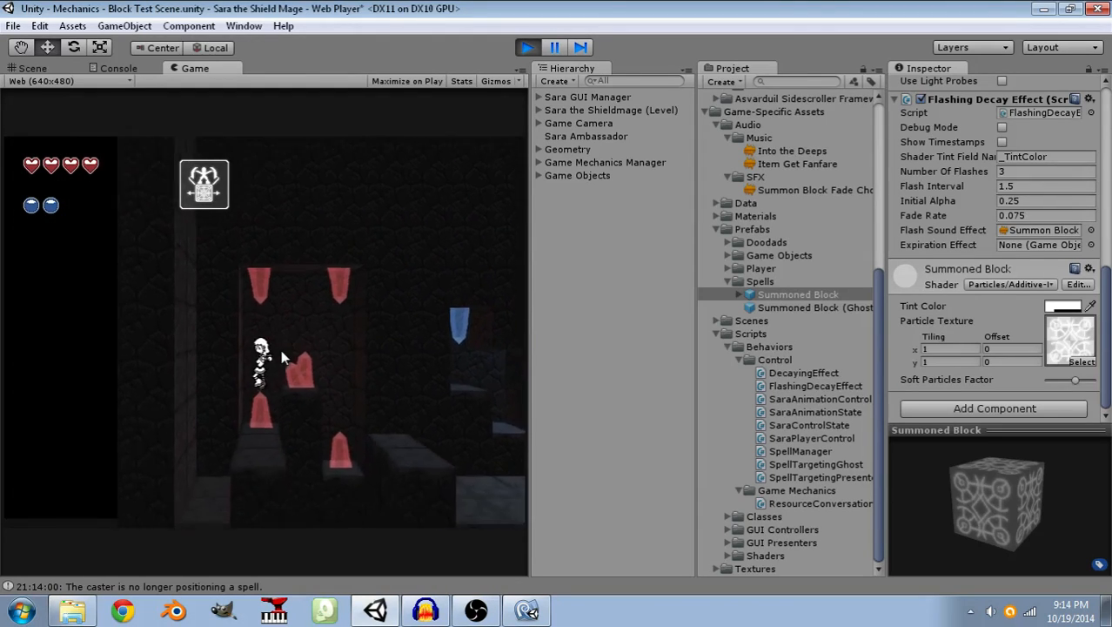
pyautogui.press('d')
pyautogui.press('space')
# Summon a block on the upper floor near the blue crystals, stand on it, and return to the starting ledge.
pyautogui.click(385, 385)
pyautogui.press('d')
pyautogui.press('space')
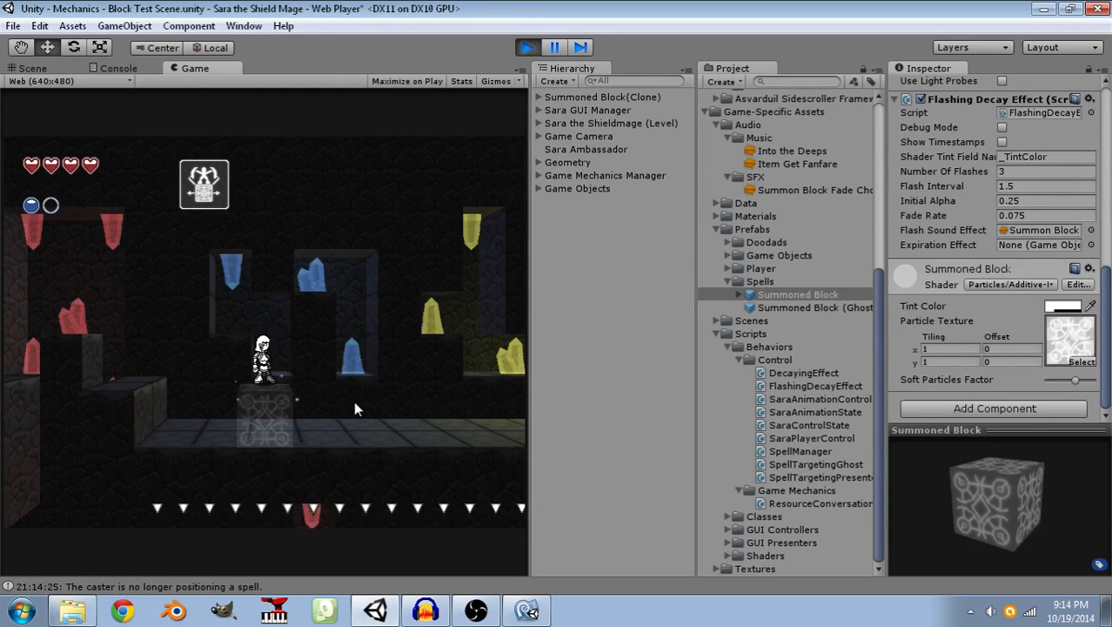
pyautogui.press('a')
pyautogui.press('space')
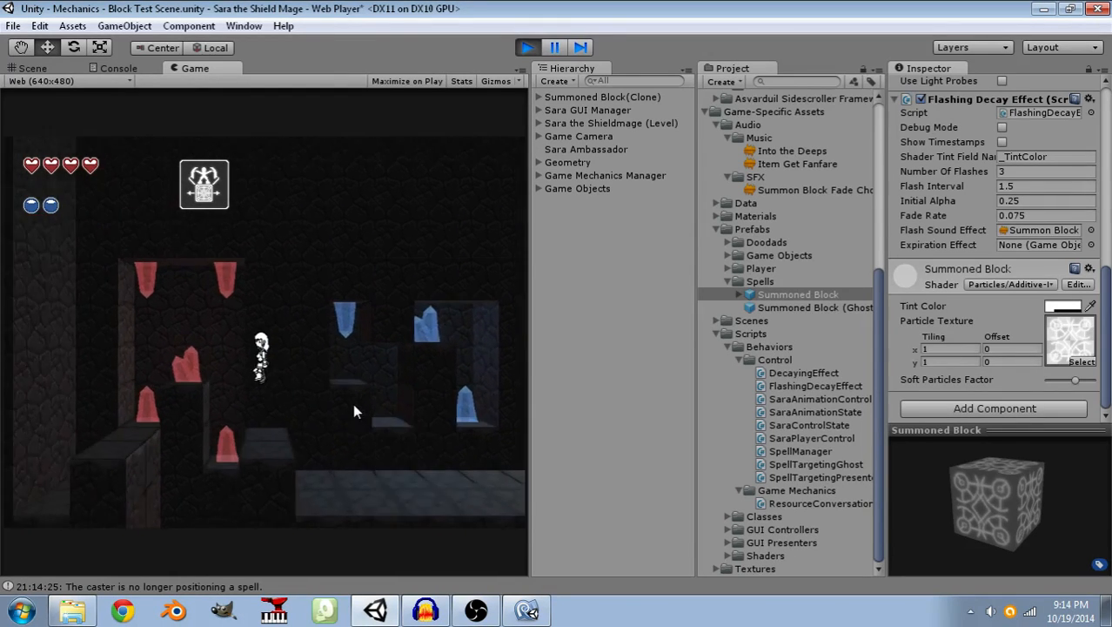
pyautogui.press('a')
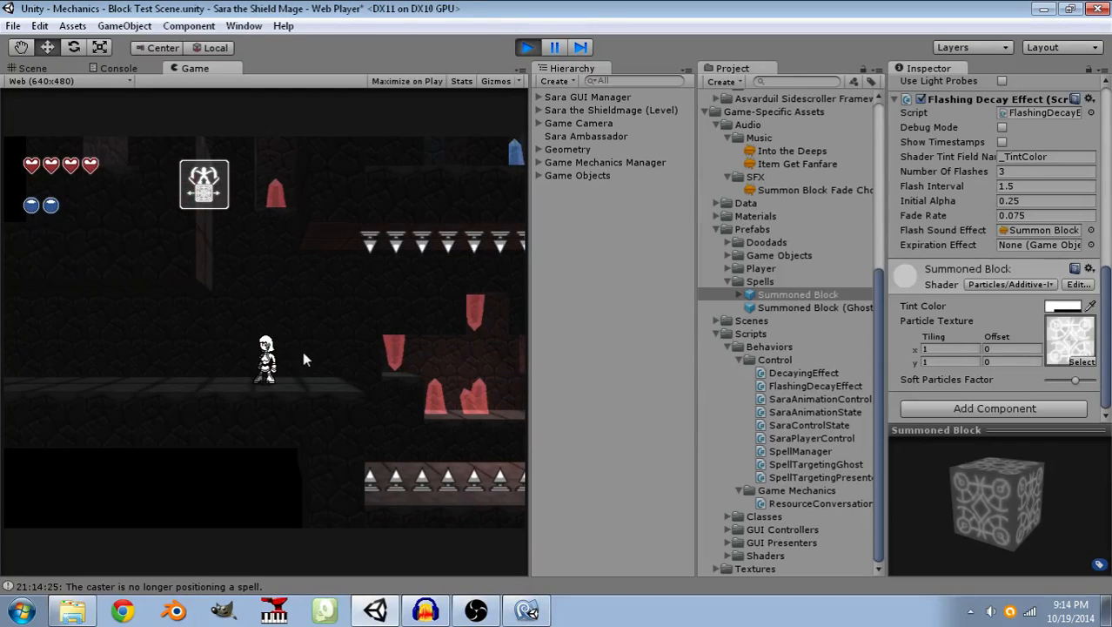
# Restart the play test and cross the first spike stretch on two summoned blocks to the lower red crystal ledge.
pyautogui.click(524, 46)
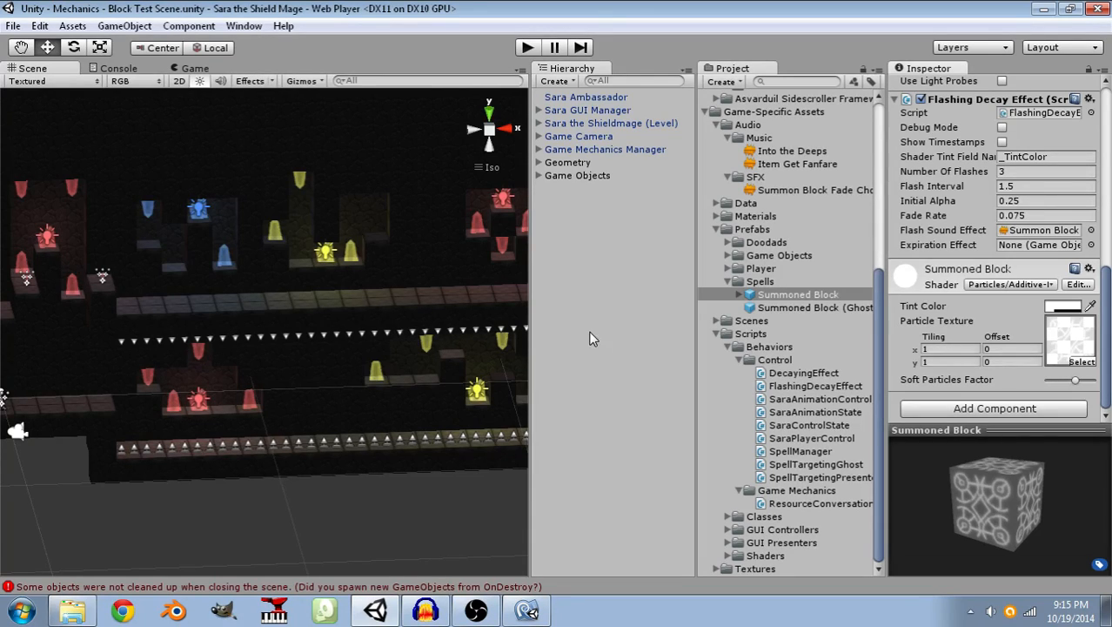
pyautogui.click(520, 53)
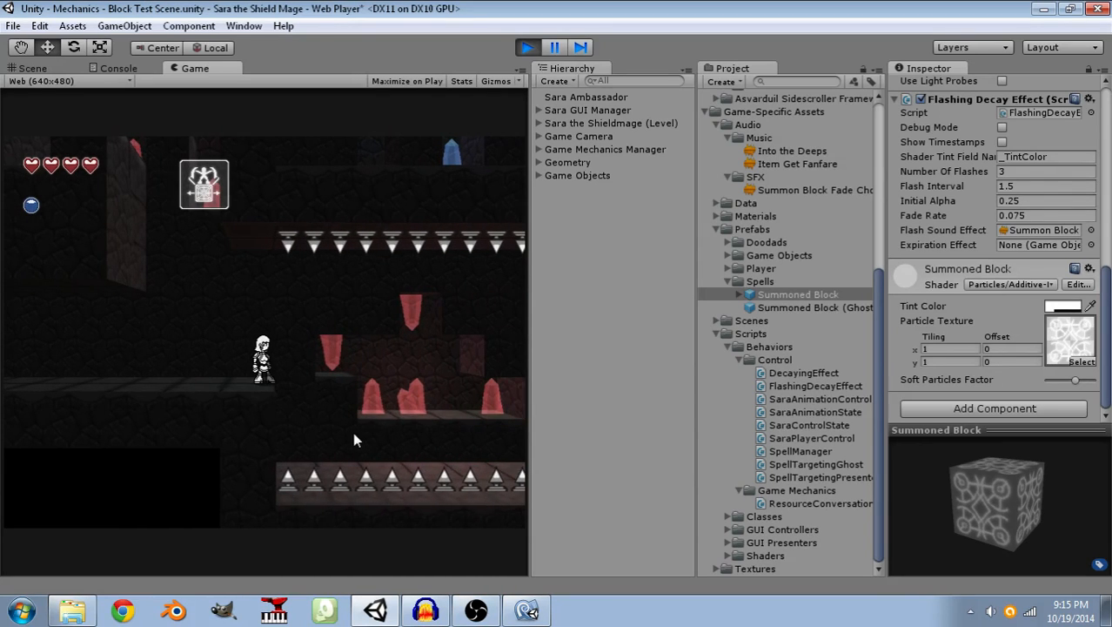
pyautogui.click(347, 432)
pyautogui.click(386, 412)
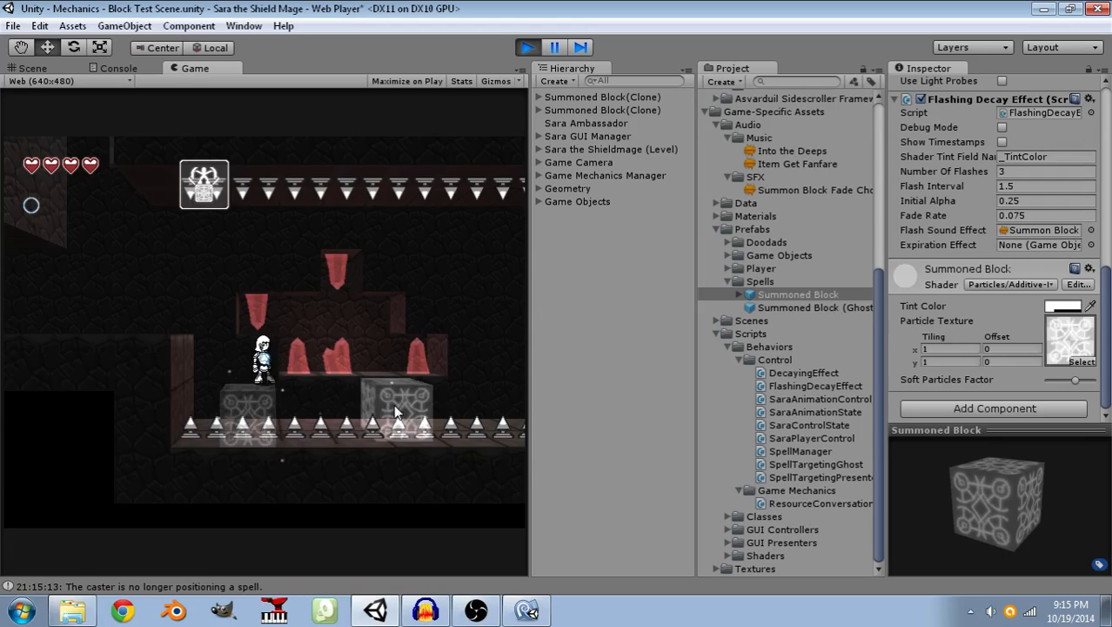
pyautogui.press('d')
pyautogui.press('space')
pyautogui.press('a')
pyautogui.press('d')
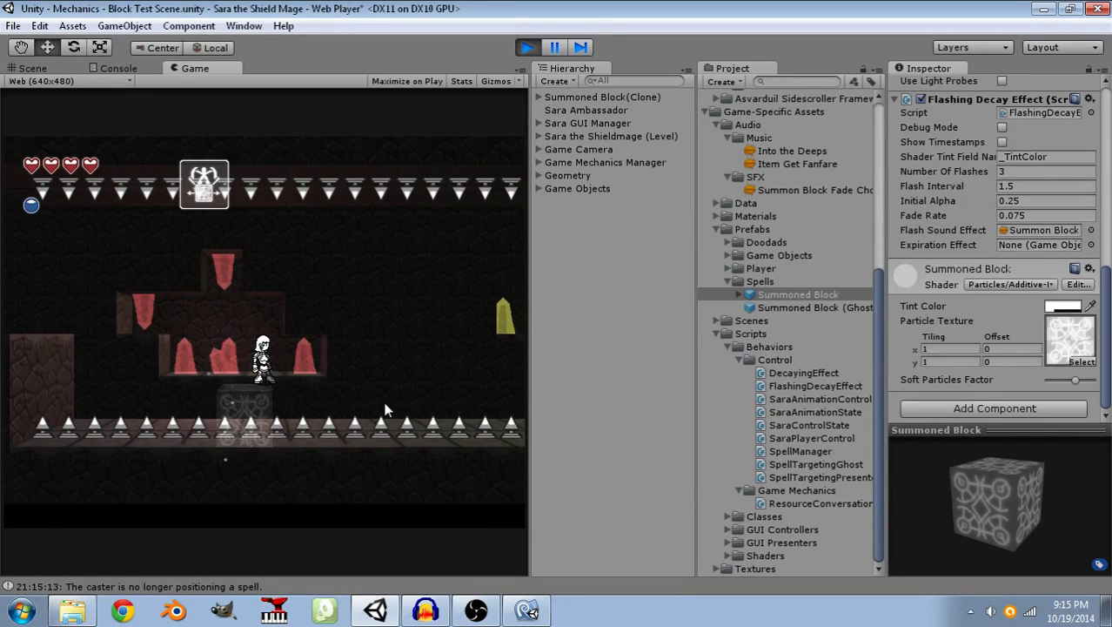
# Summon blocks over the spikes beyond the red crystals and move across them toward the yellow crystals.
pyautogui.click(375, 400)
pyautogui.press('d')
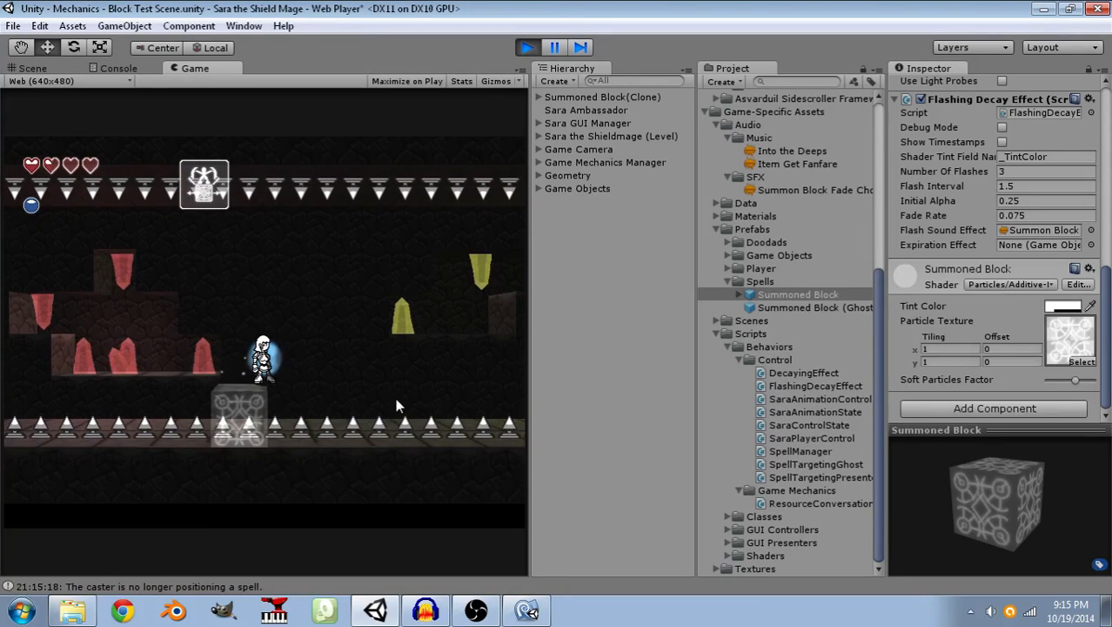
pyautogui.click(393, 399)
pyautogui.press('d')
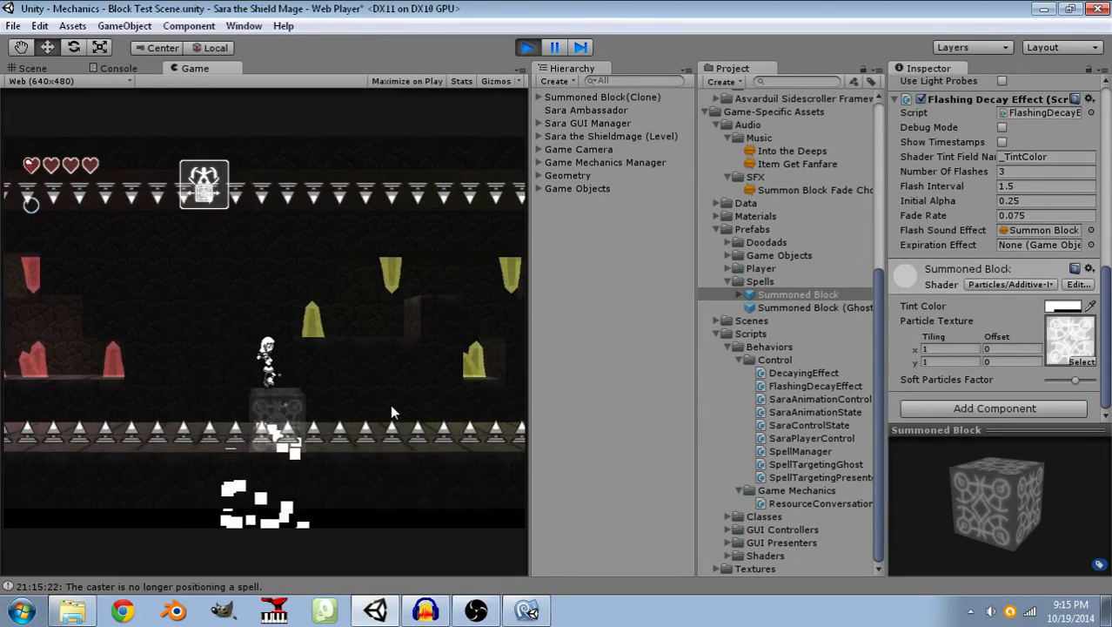
pyautogui.press('d')
pyautogui.press('a')
pyautogui.press('d')
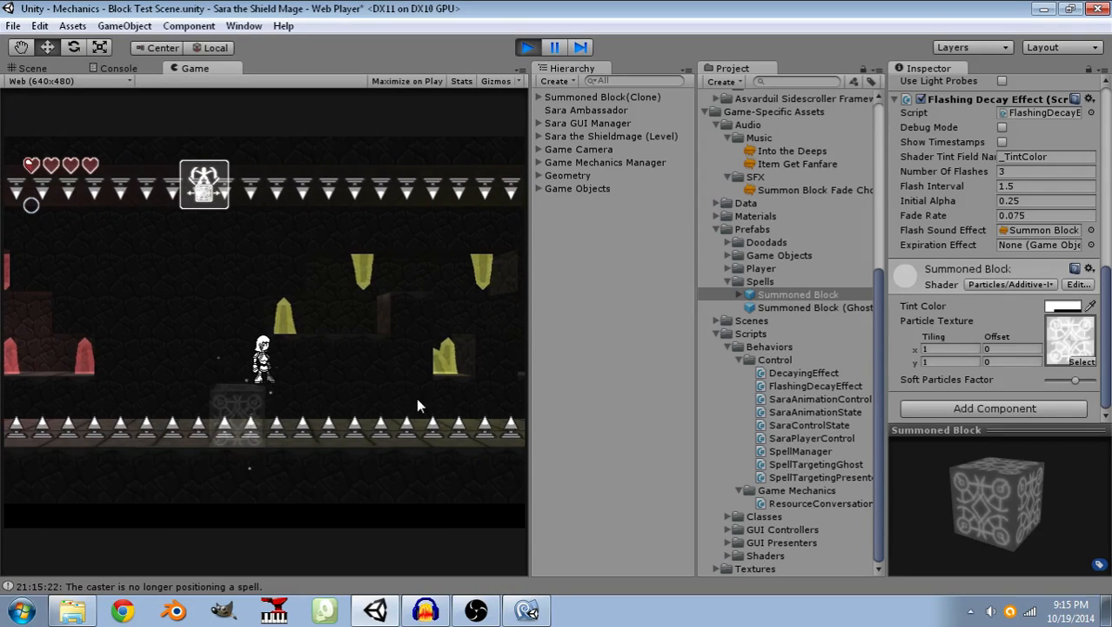
# Summon more blocks below the yellow crystals and cross the remaining spikes to the ledge beneath the blue chest.
pyautogui.click(398, 412)
pyautogui.press('d')
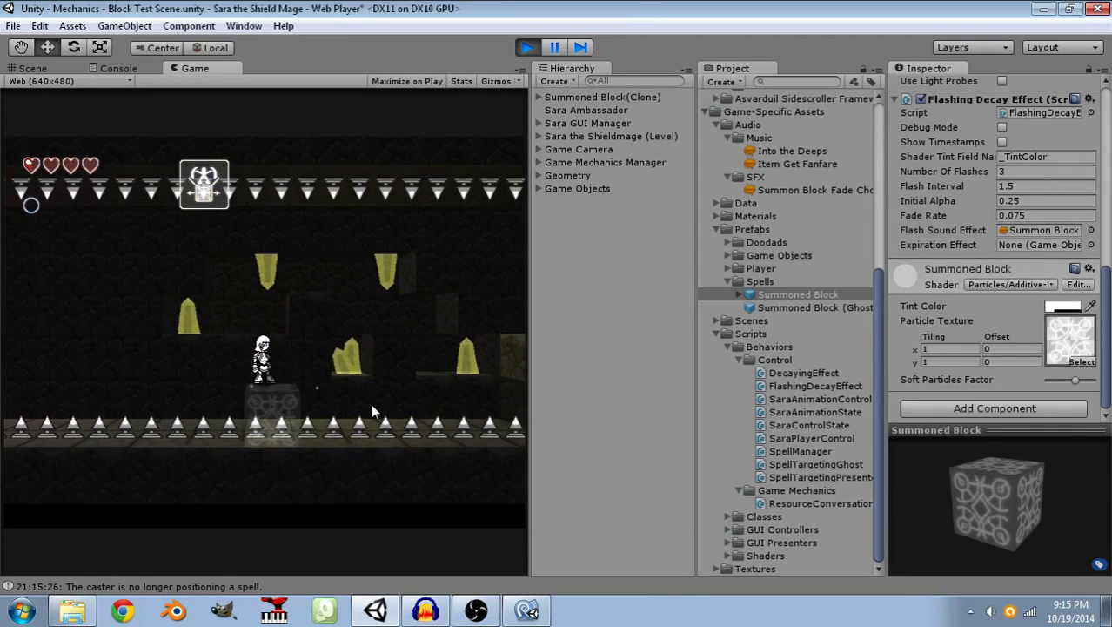
pyautogui.press('w')
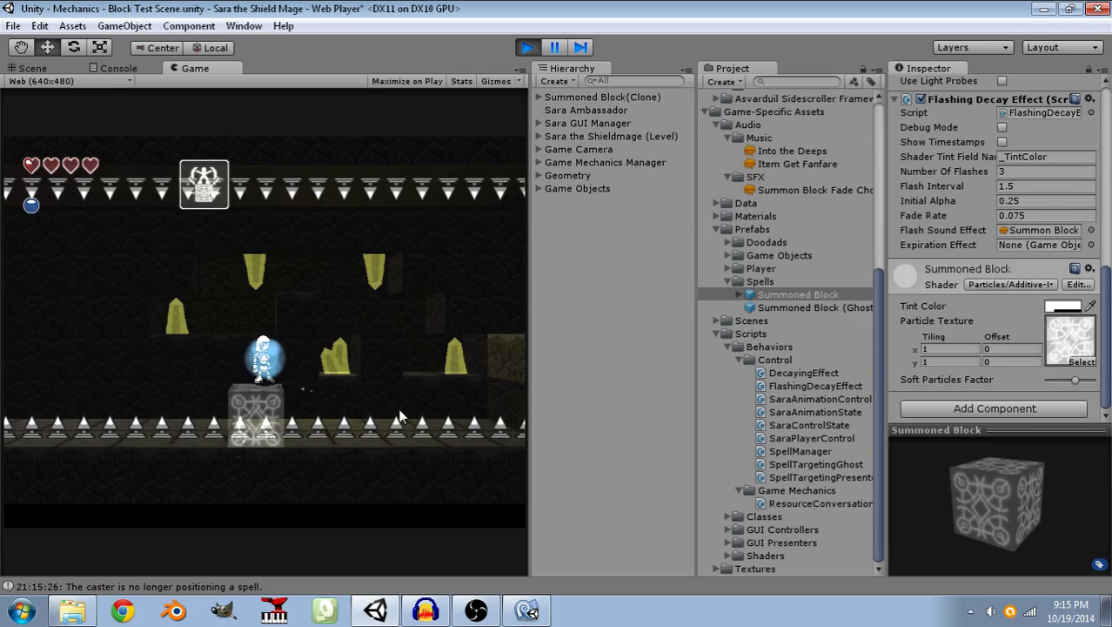
pyautogui.click(400, 416)
pyautogui.press('d')
pyautogui.press('w')
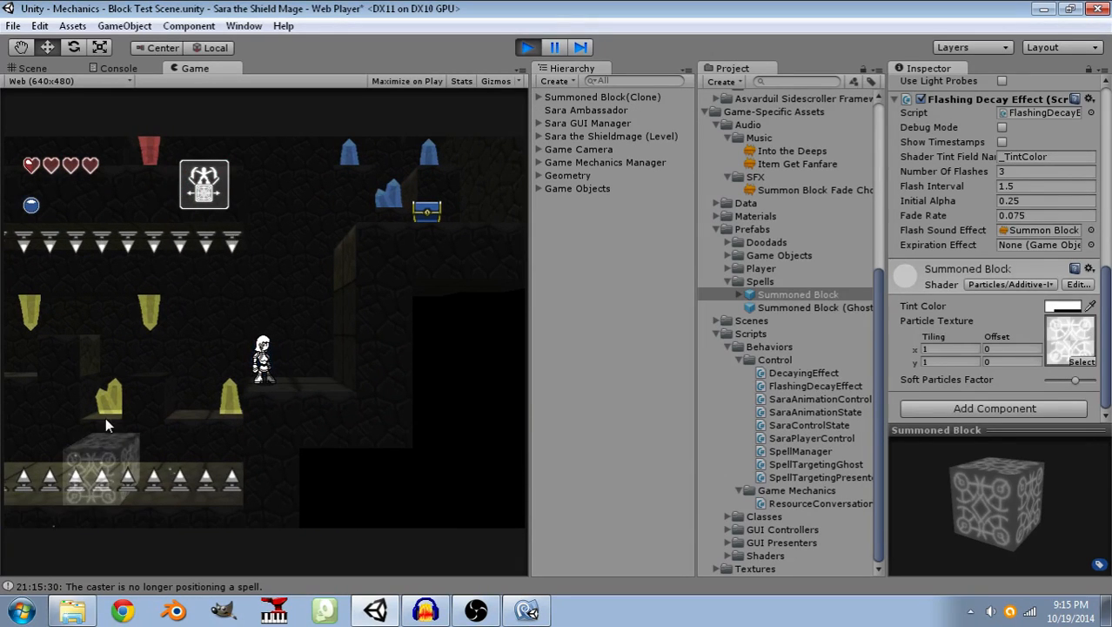
# Summon a block against the wall, climb it to the blue chest, open the chest and dismiss the item message.
pyautogui.click(310, 346)
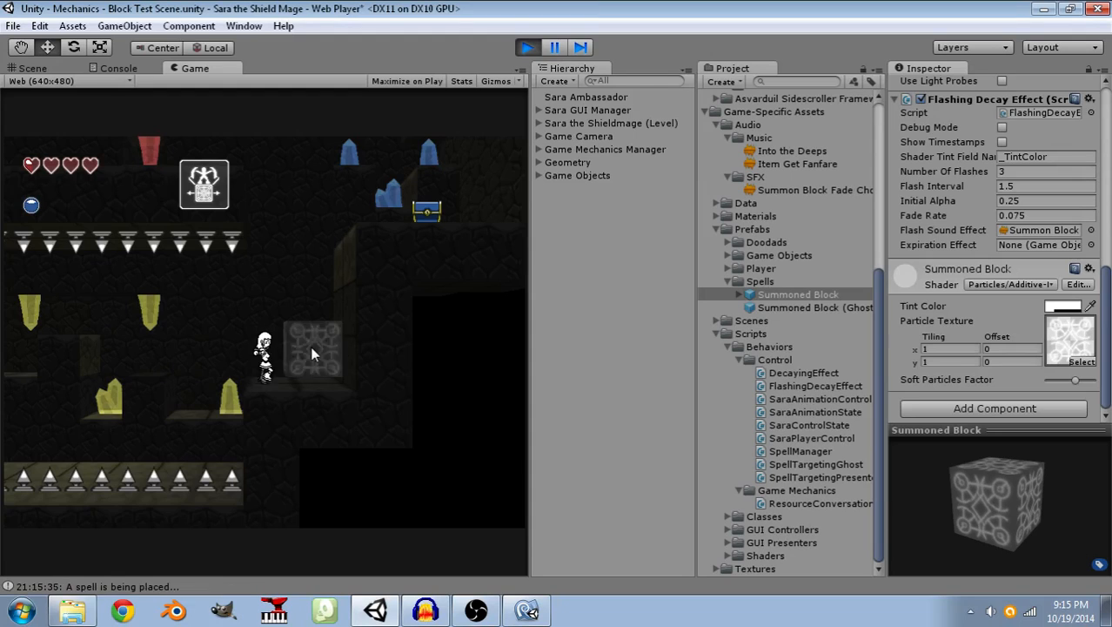
pyautogui.click(310, 346)
pyautogui.press('w')
pyautogui.press('d')
pyautogui.press('w')
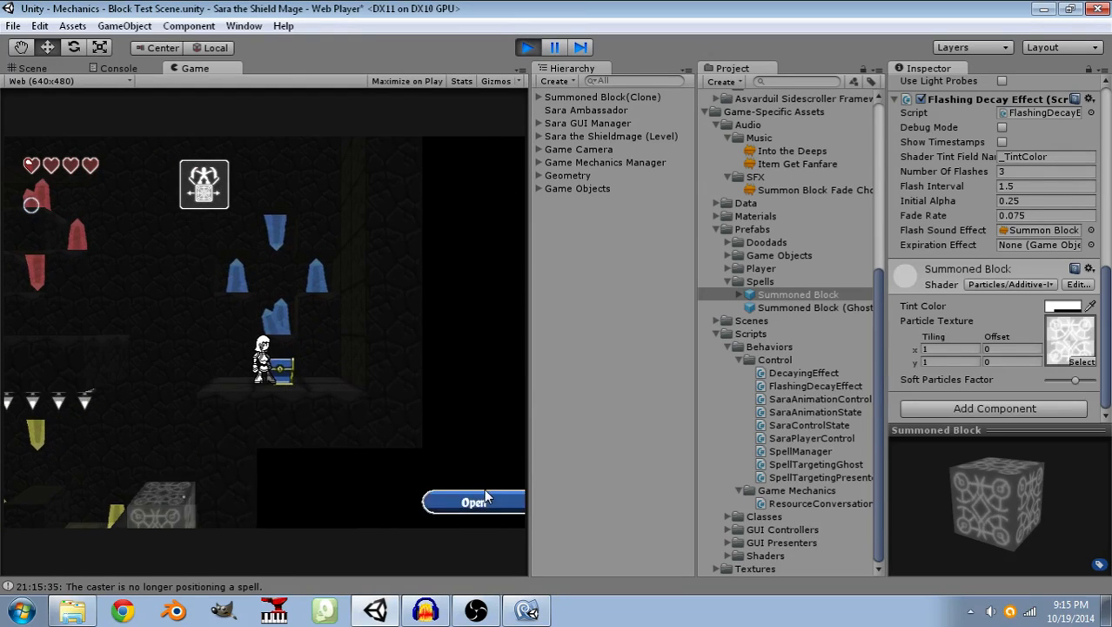
pyautogui.click(477, 504)
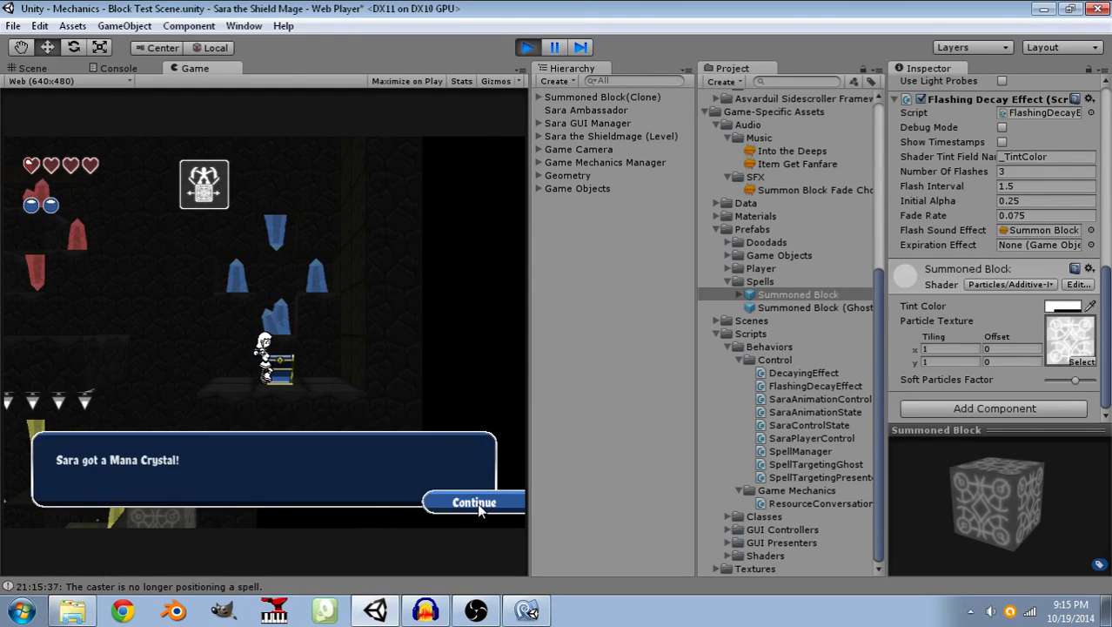
pyautogui.click(477, 502)
pyautogui.click(477, 502)
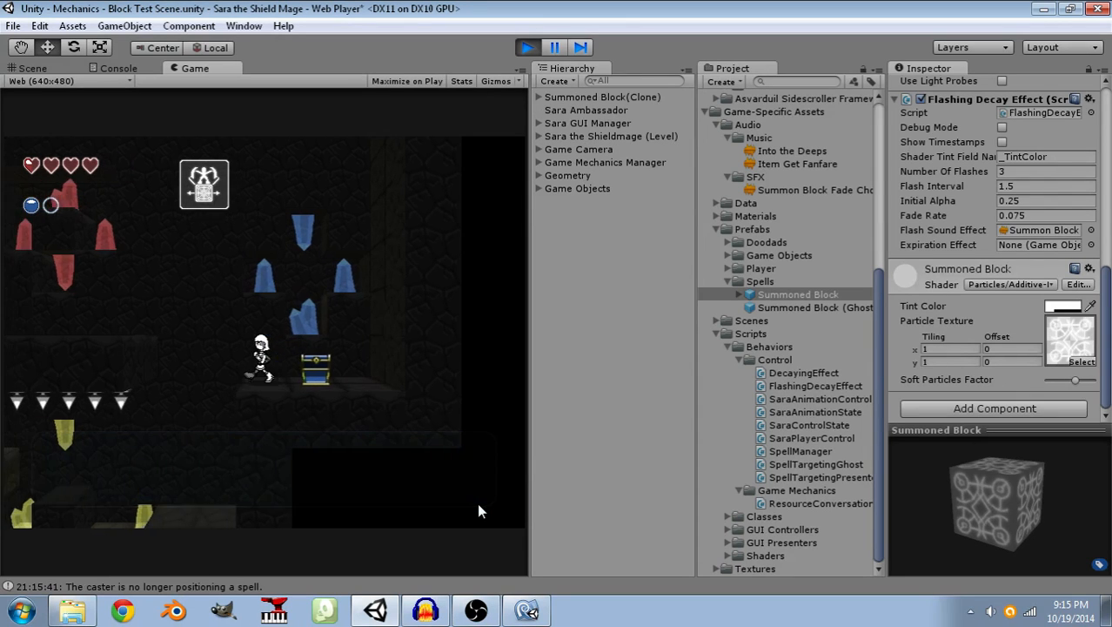
# Run back along the upper tiled floor, collect the heart by the red crystals and drop down to the starting ledge.
pyautogui.press('a')
pyautogui.press('Left')
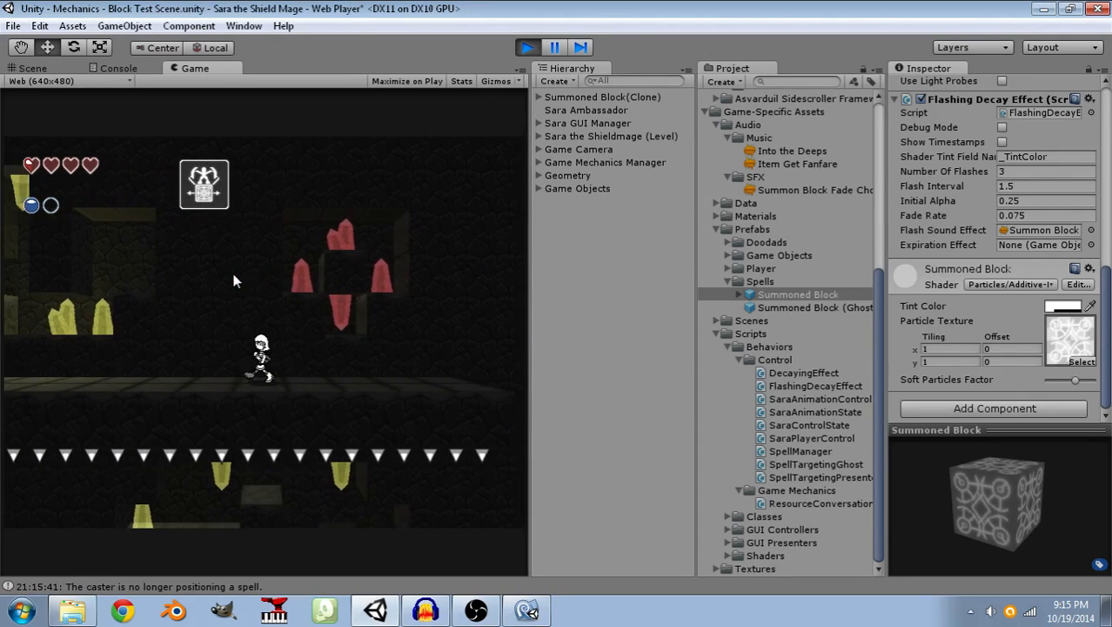
pyautogui.press('Left')
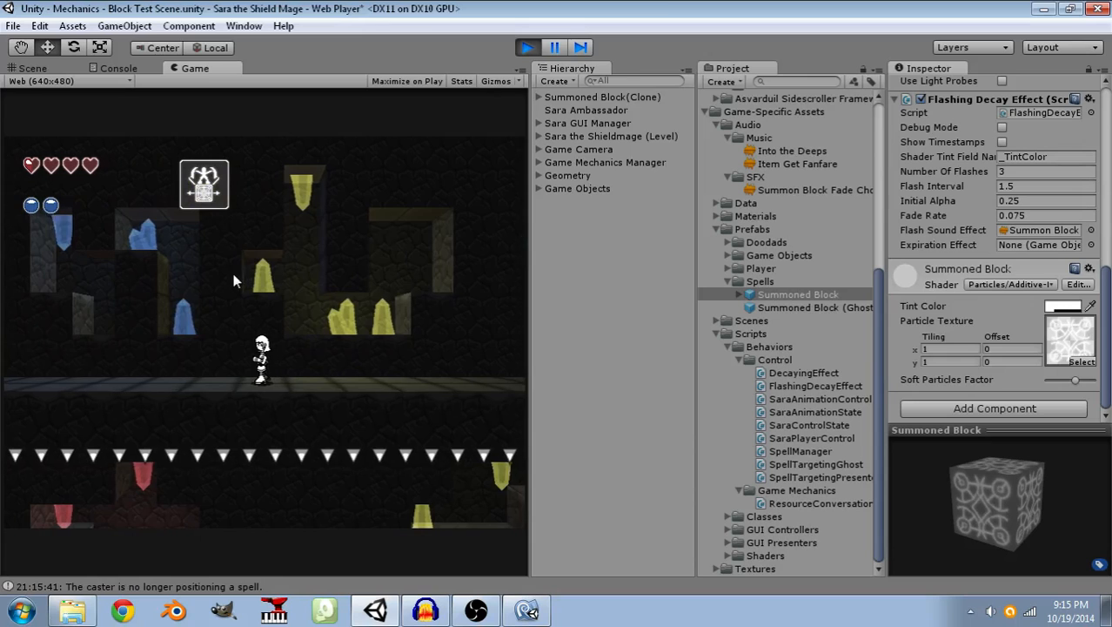
pyautogui.press('Left')
pyautogui.press('space')
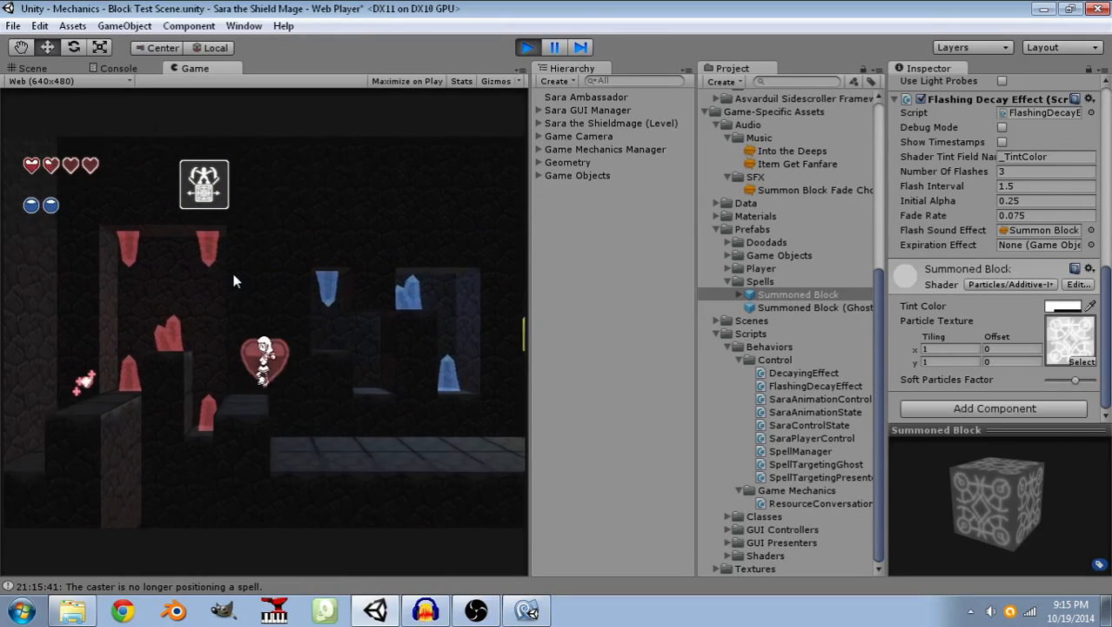
pyautogui.press('space')
pyautogui.press('space')
pyautogui.press('Right')
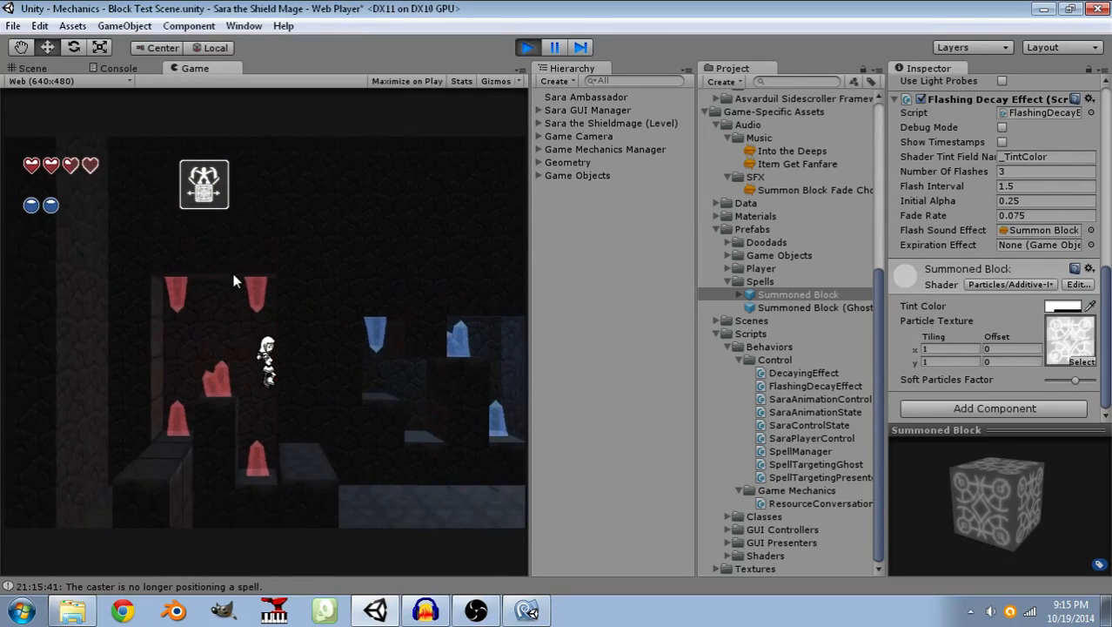
pyautogui.press('Left')
pyautogui.press('Right')
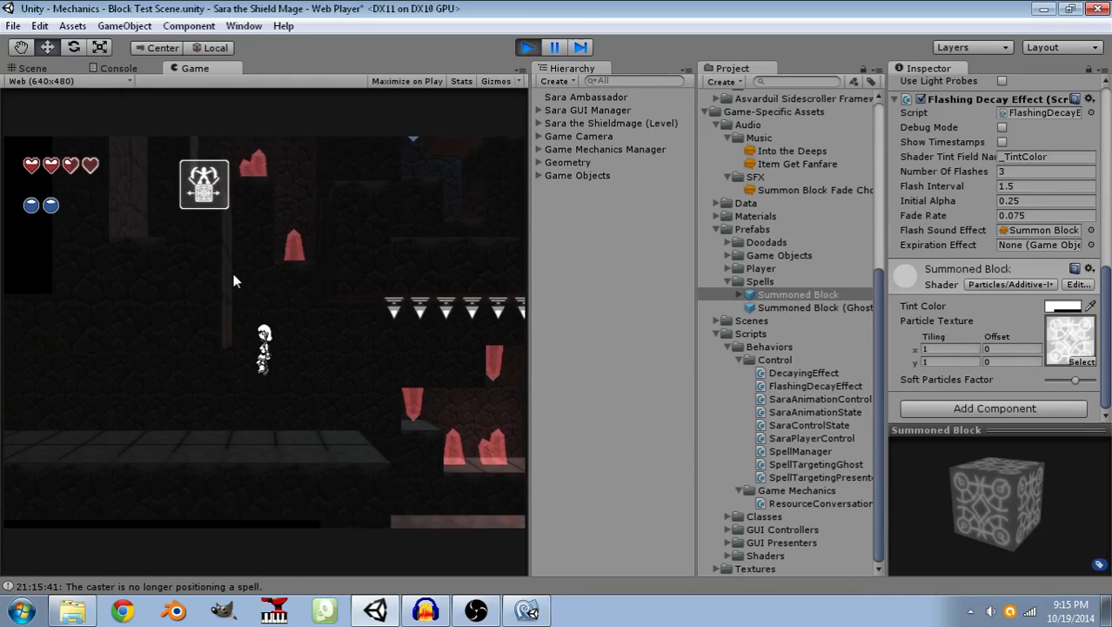
# Jump back and forth on the starting ledge and summon another block near its edge.
pyautogui.press('space')
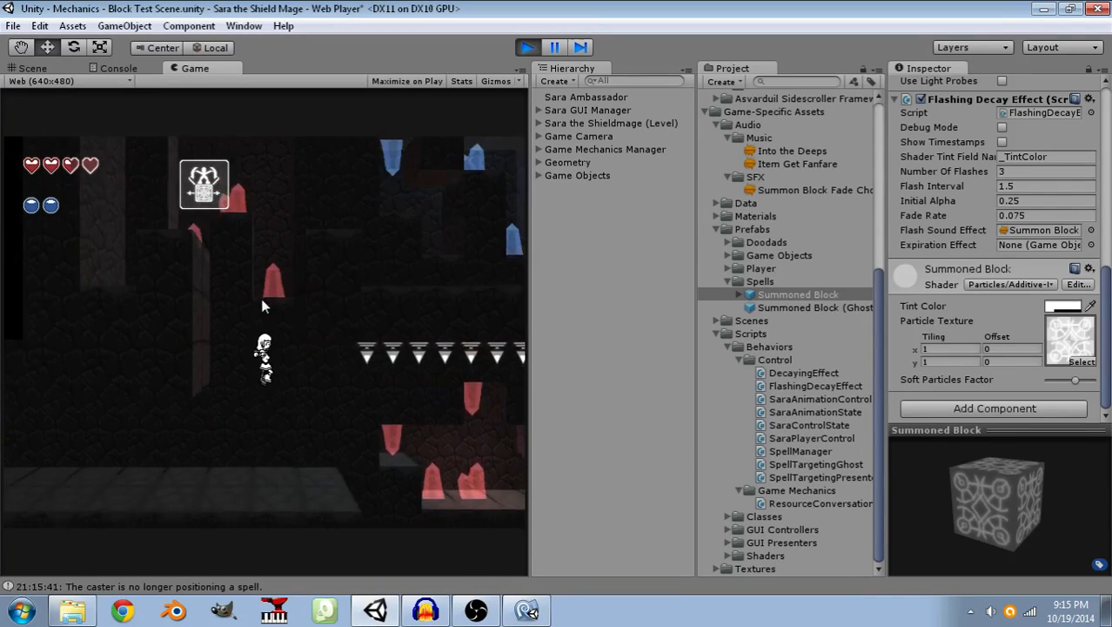
pyautogui.press('space')
pyautogui.press('Right')
pyautogui.press('Left')
pyautogui.press('space')
pyautogui.press('Left')
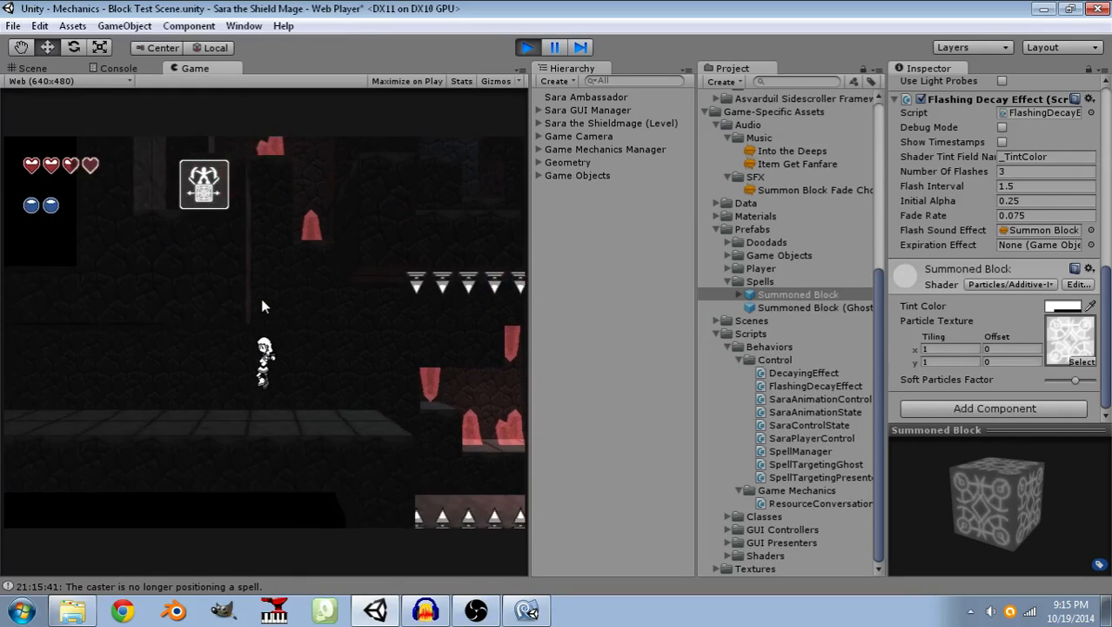
pyautogui.press('space')
pyautogui.press('Right')
pyautogui.press('space')
pyautogui.press('Left')
pyautogui.press('space')
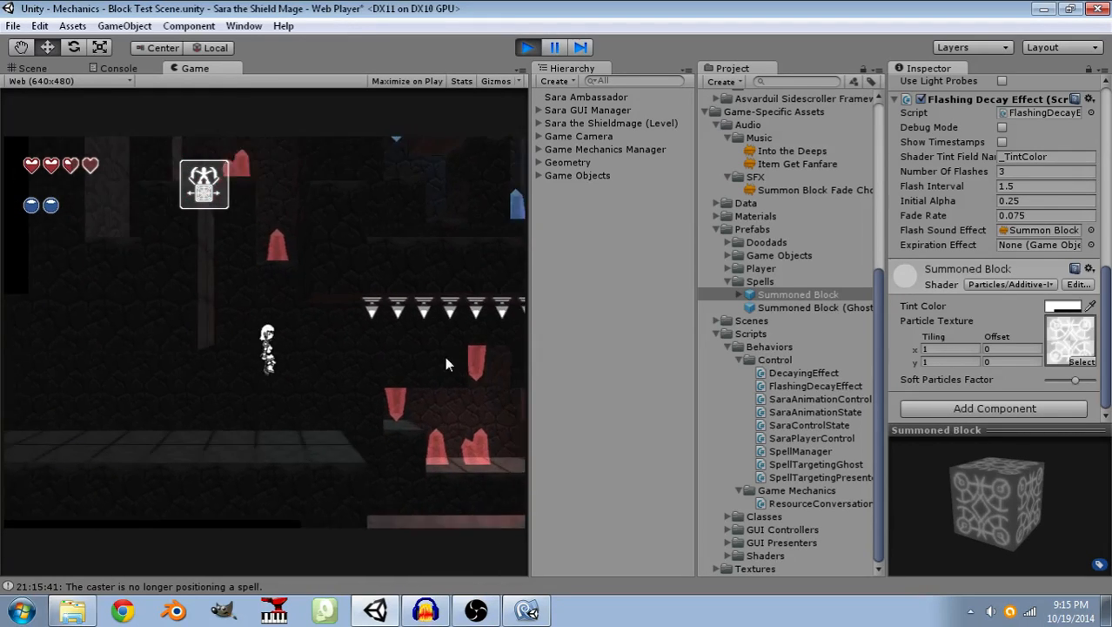
pyautogui.press('Right')
pyautogui.click(350, 440)
pyautogui.press('space')
pyautogui.press('space')
pyautogui.press('Left')
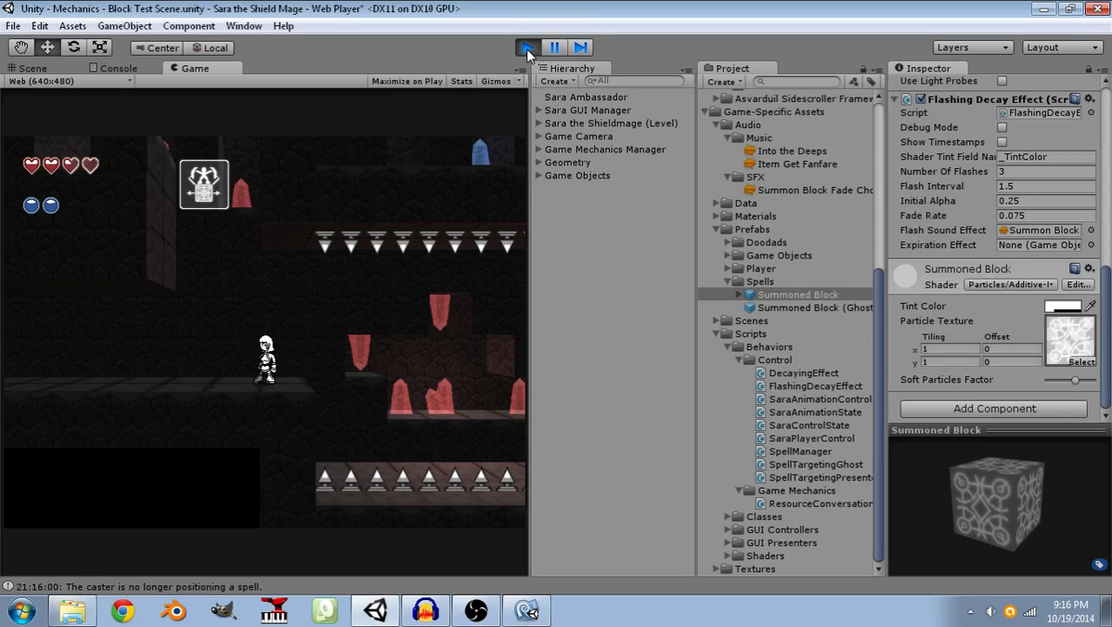
# Stop the play test and switch to the Summon Block Fade Chord project in Audacity.
pyautogui.click(527, 47)
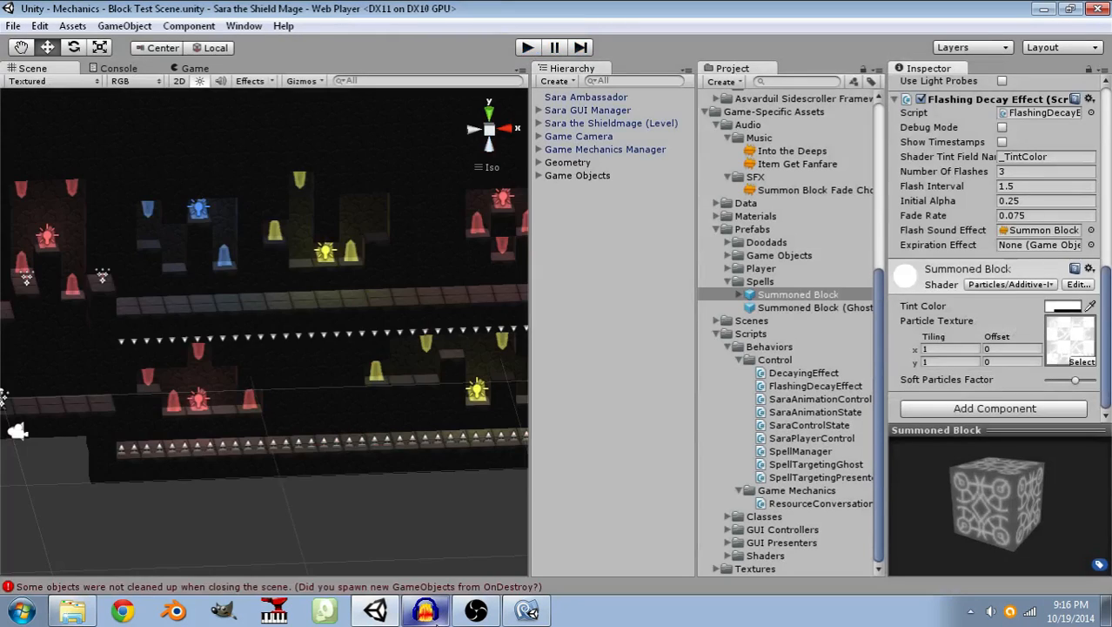
pyautogui.click(425, 610)
# Try amplifying the whole chord track by 6.5 dB and undo the amplification.
pyautogui.click(193, 26)
pyautogui.click(200, 69)
pyautogui.moveTo(601, 257); pyautogui.dragTo(572, 258)
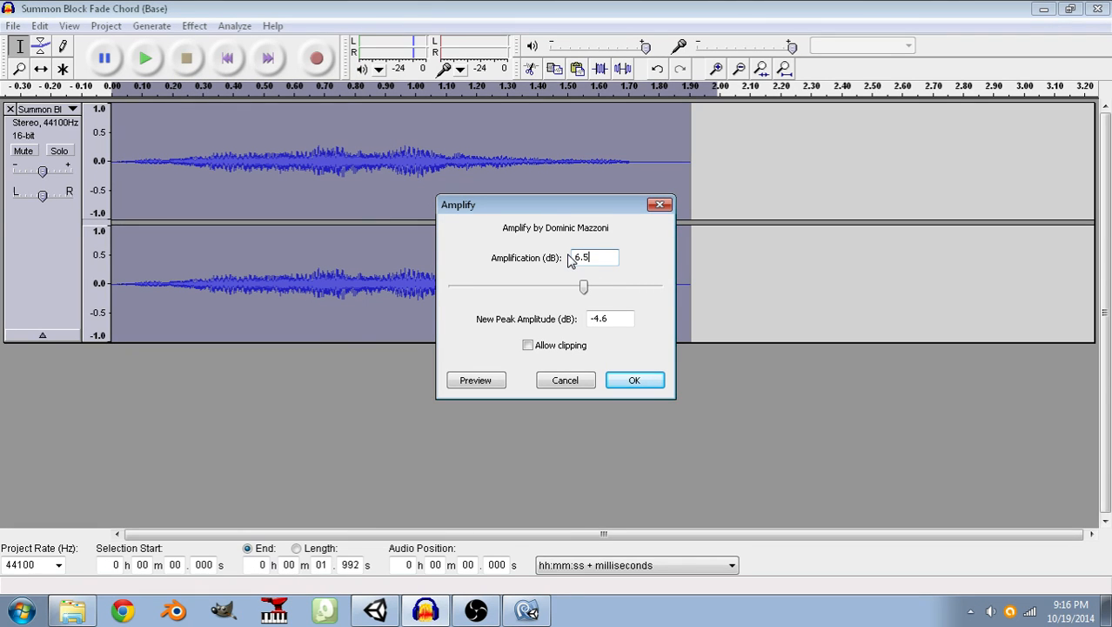
pyautogui.click(633, 382)
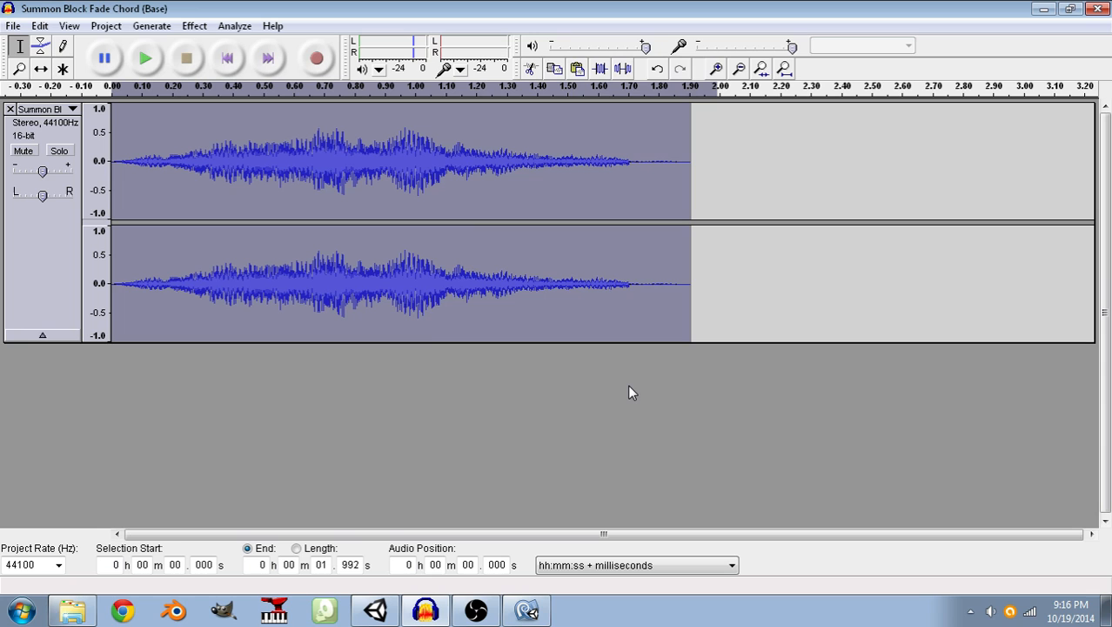
pyautogui.hotkey('ctrl', 'z')
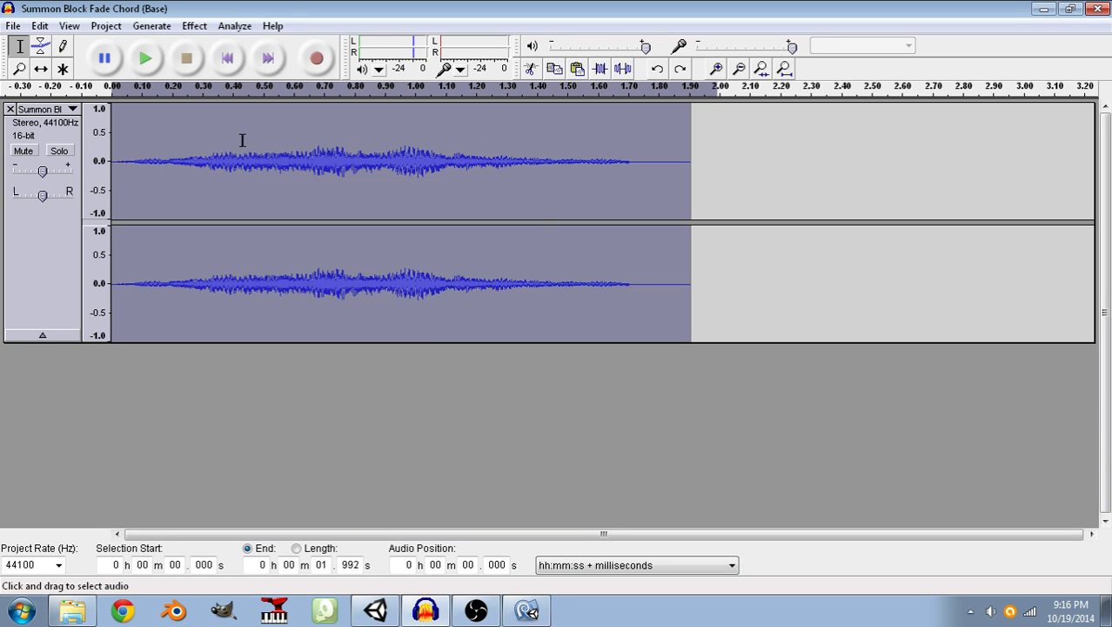
# Reduce the chord track's volume with Amplify set to -6.5 dB.
pyautogui.click(193, 26)
pyautogui.click(220, 70)
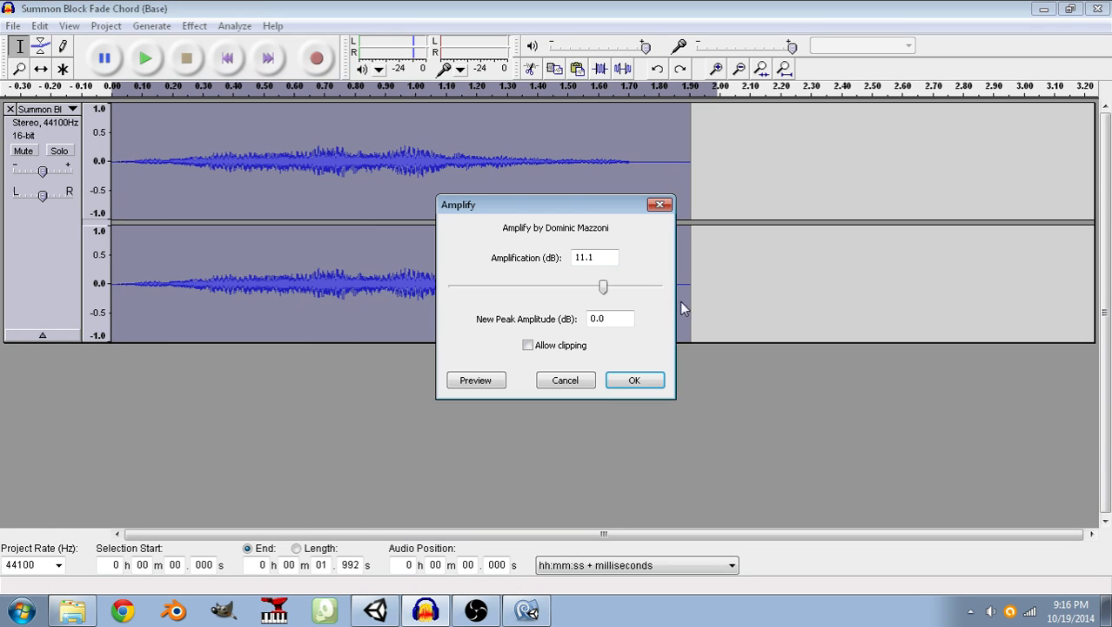
pyautogui.write('-6.5')
pyautogui.click(633, 380)
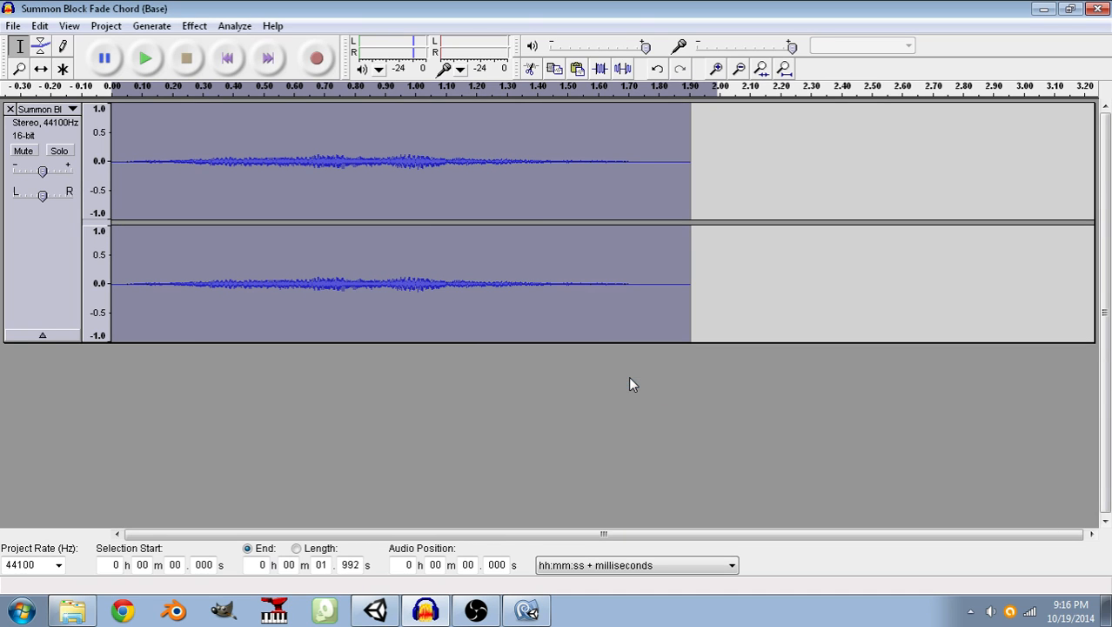
# Reopen the Amplify settings for the chord track, close them and play the track back.
pyautogui.click(194, 26)
pyautogui.click(223, 70)
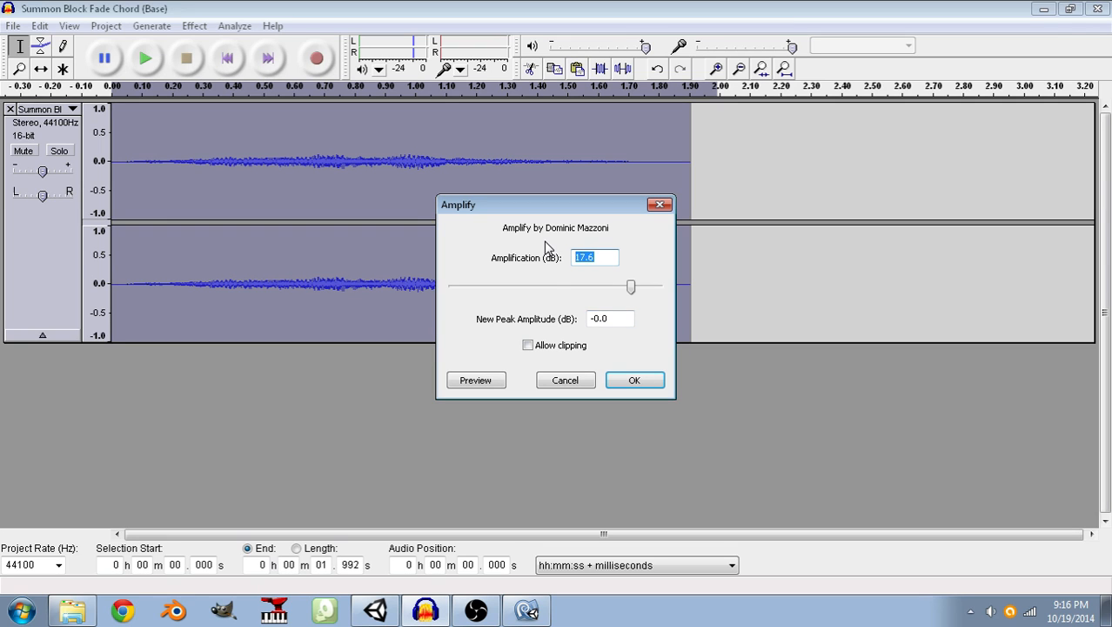
pyautogui.click(640, 388)
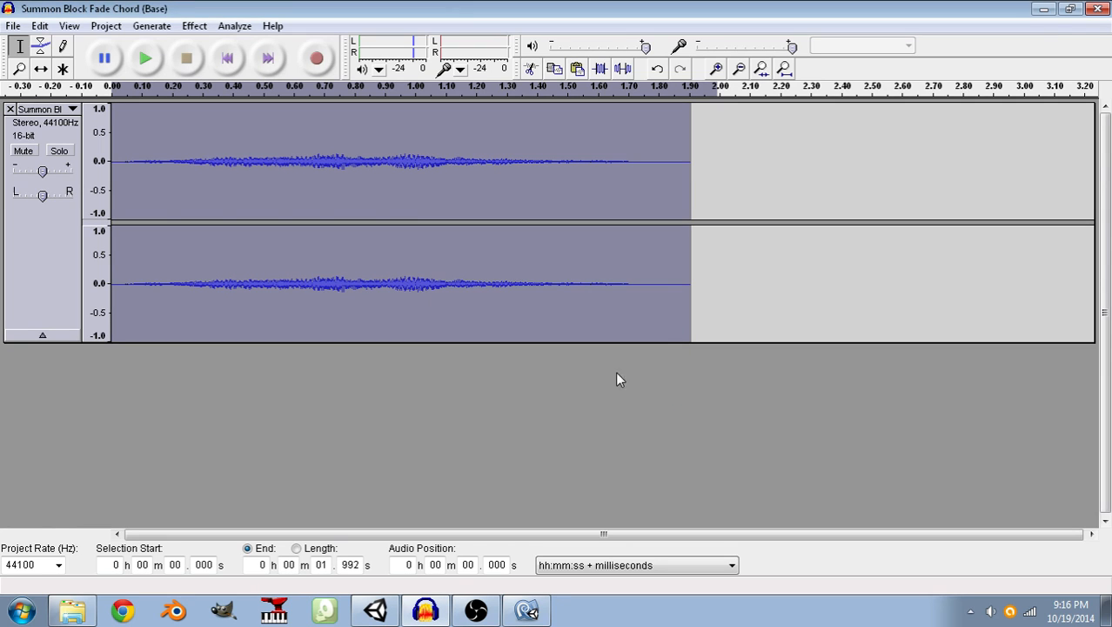
pyautogui.click(146, 60)
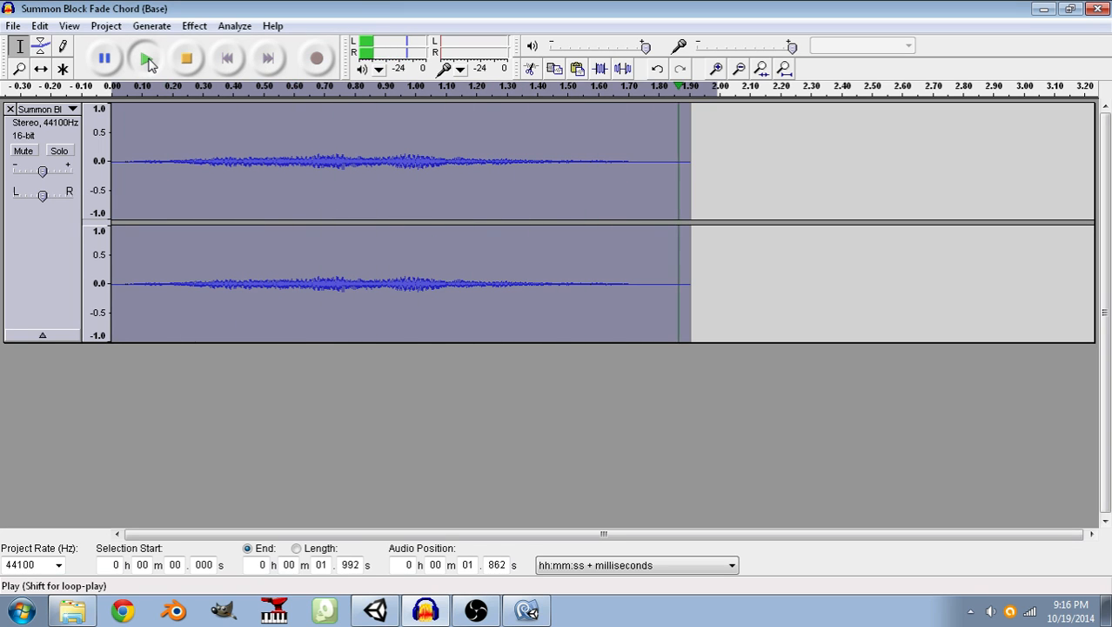
# Export the quieter chord as Ogg Vorbis, replacing the existing Summon Block Fade Chord.ogg in the Sara the Shieldmage folder.
pyautogui.click(13, 26)
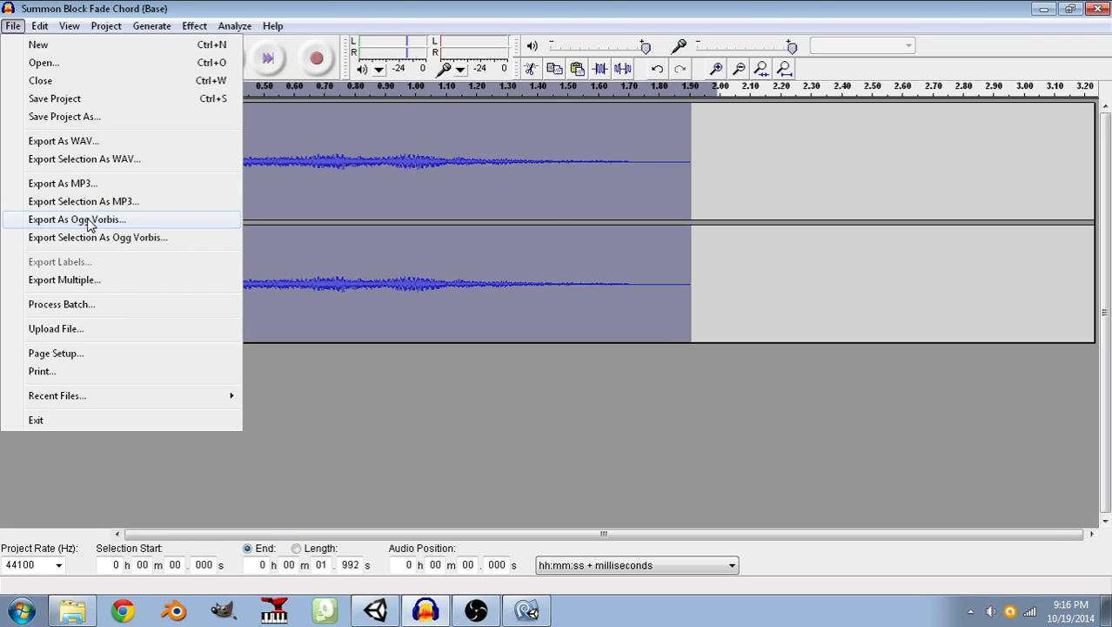
pyautogui.click(90, 220)
pyautogui.click(247, 235)
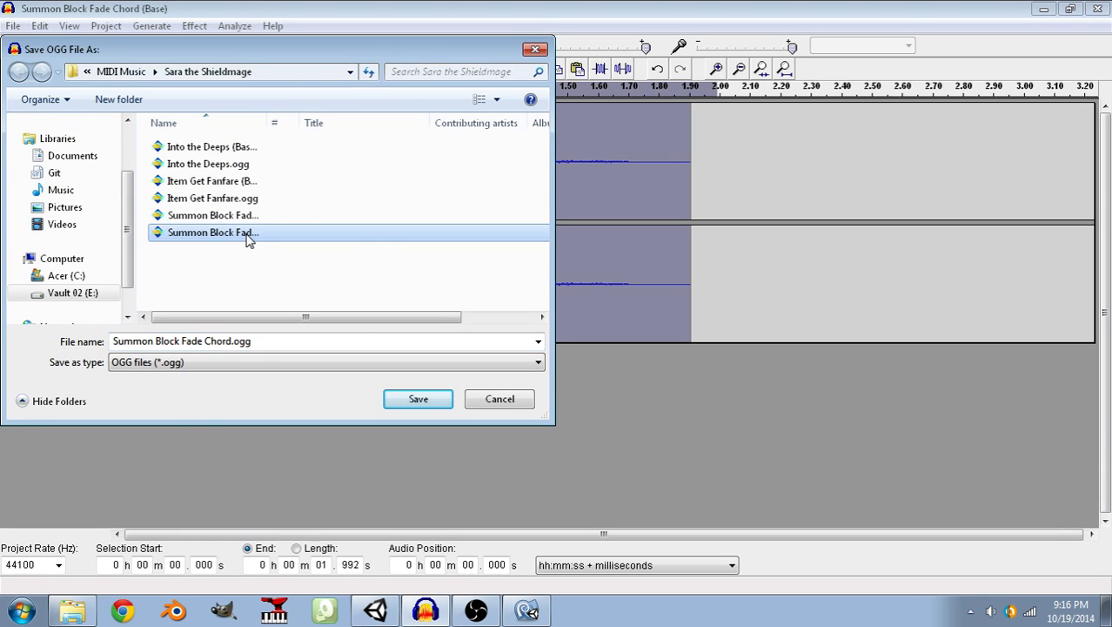
pyautogui.click(415, 399)
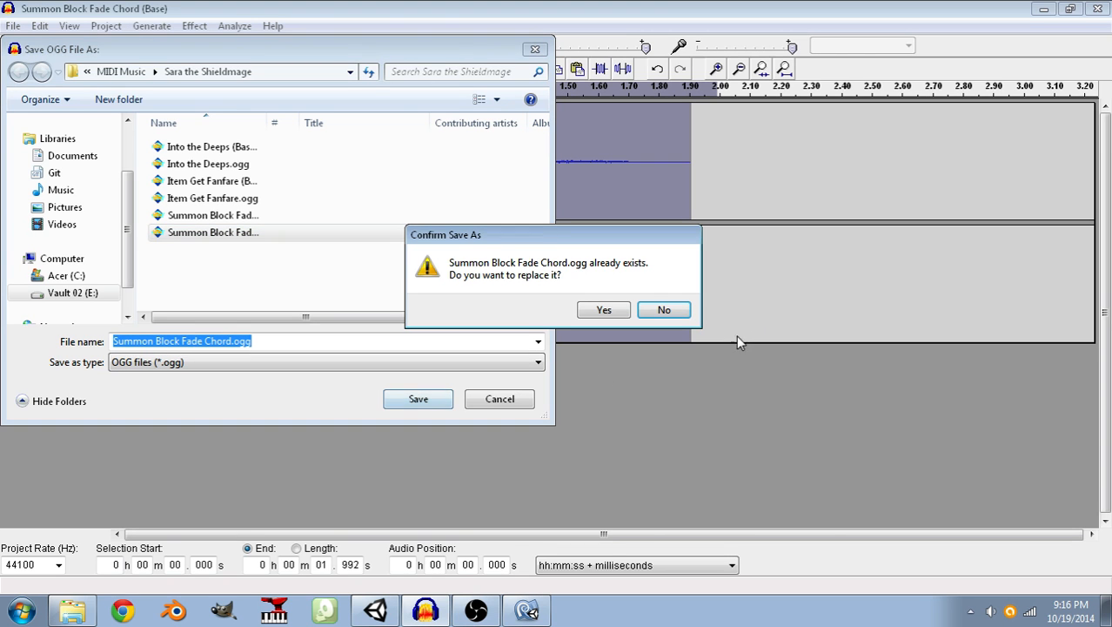
pyautogui.click(604, 310)
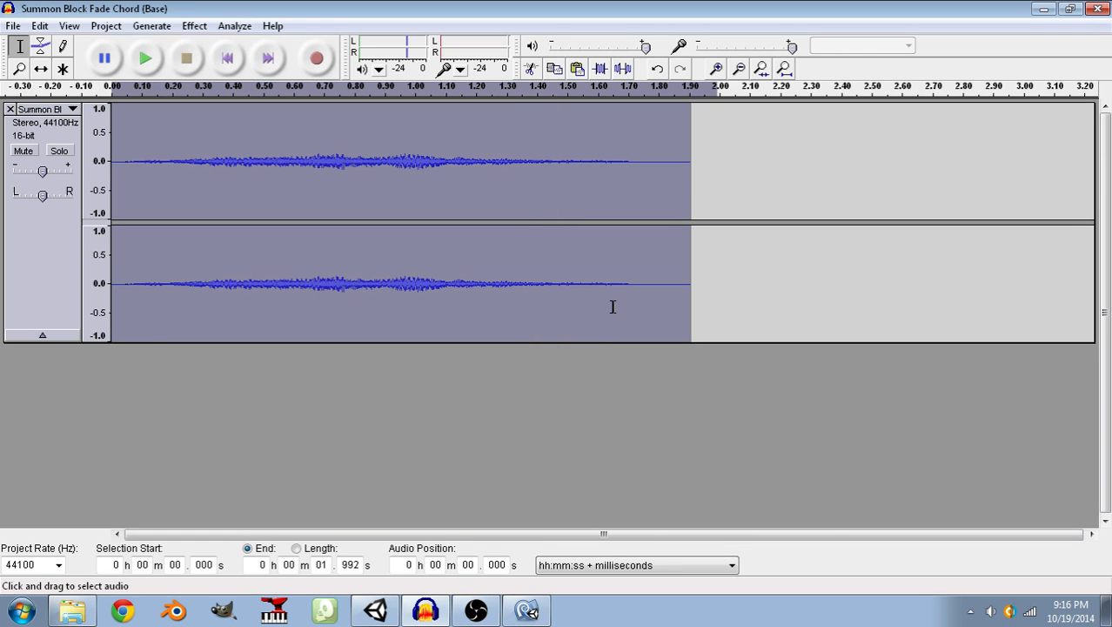
# Switch to Unity, reimport the Summon Block Fade Chord clip and play its preview.
pyautogui.click(378, 611)
pyautogui.scroll(3, 762, 360)
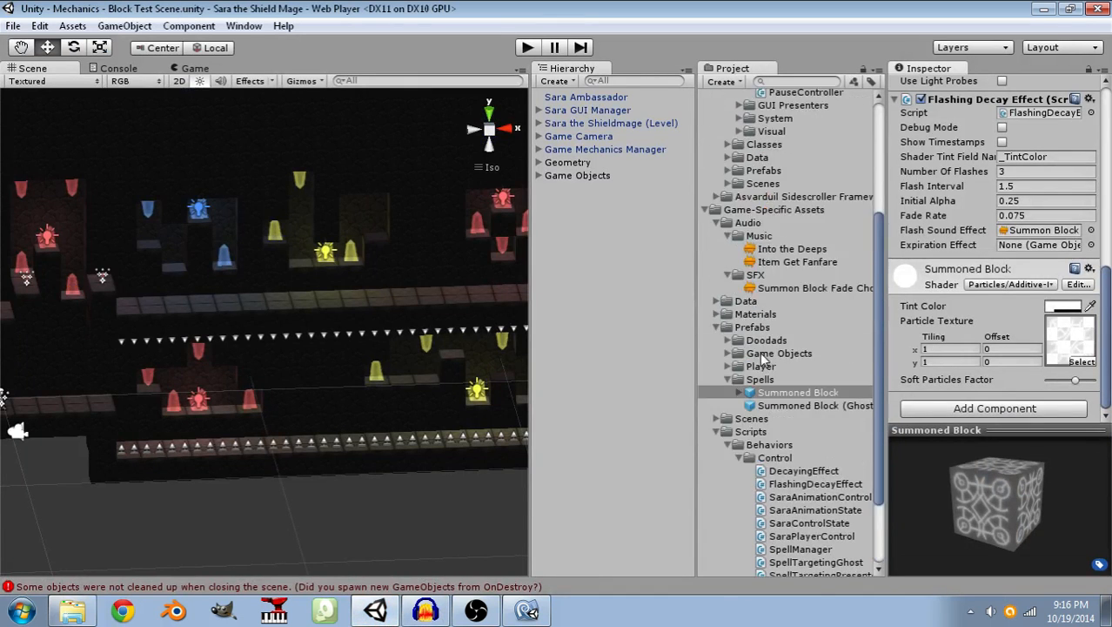
pyautogui.click(775, 290)
pyautogui.rightClick(805, 292)
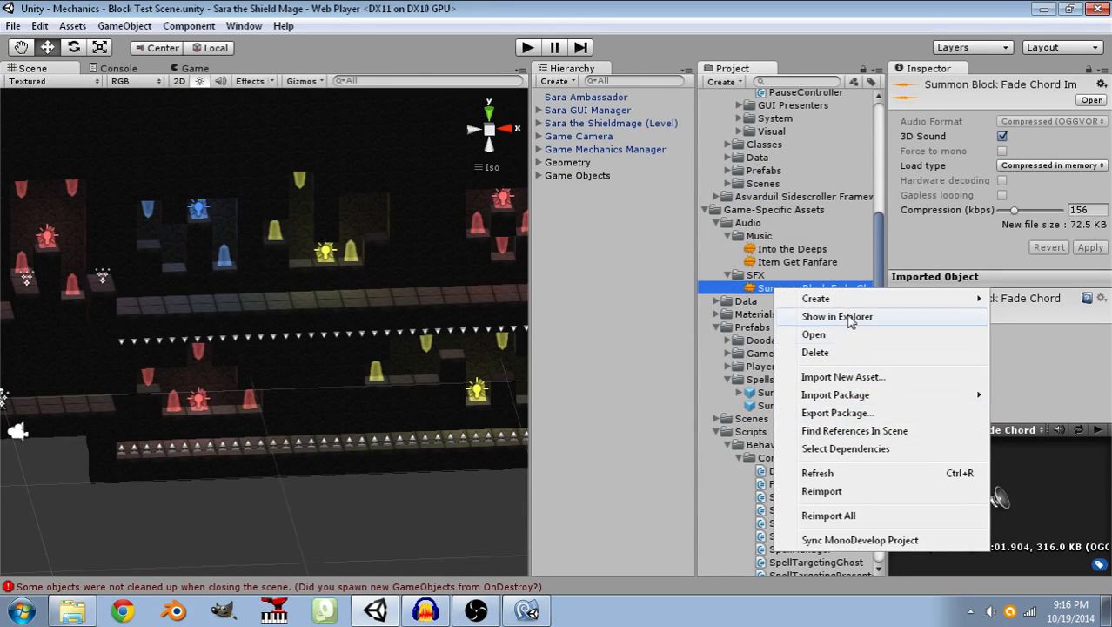
pyautogui.click(821, 491)
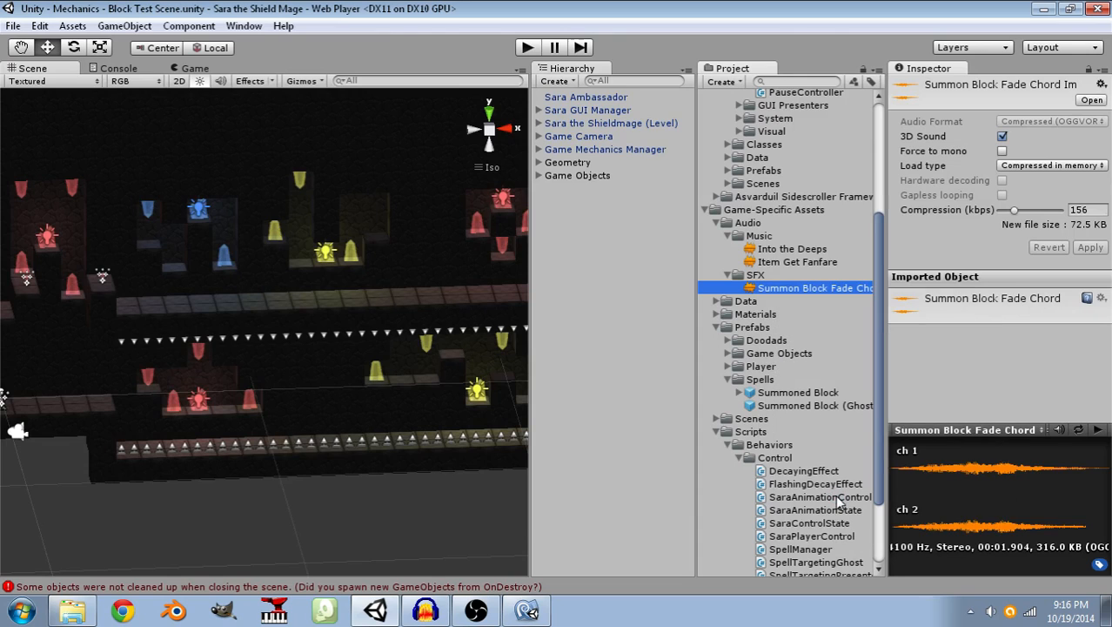
pyautogui.click(1101, 444)
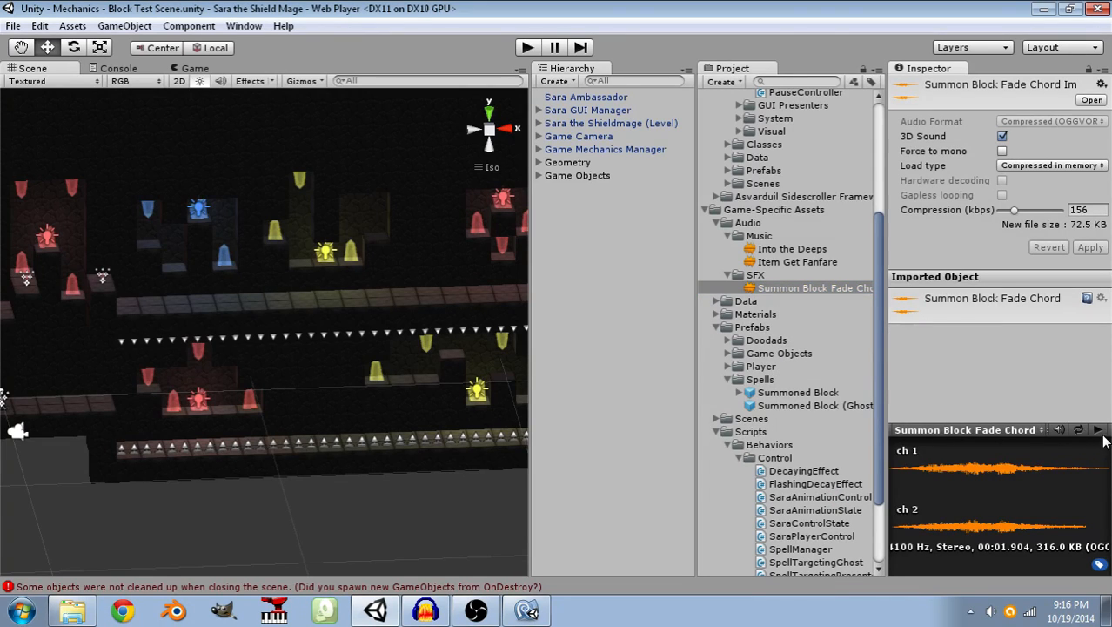
pyautogui.click(1099, 431)
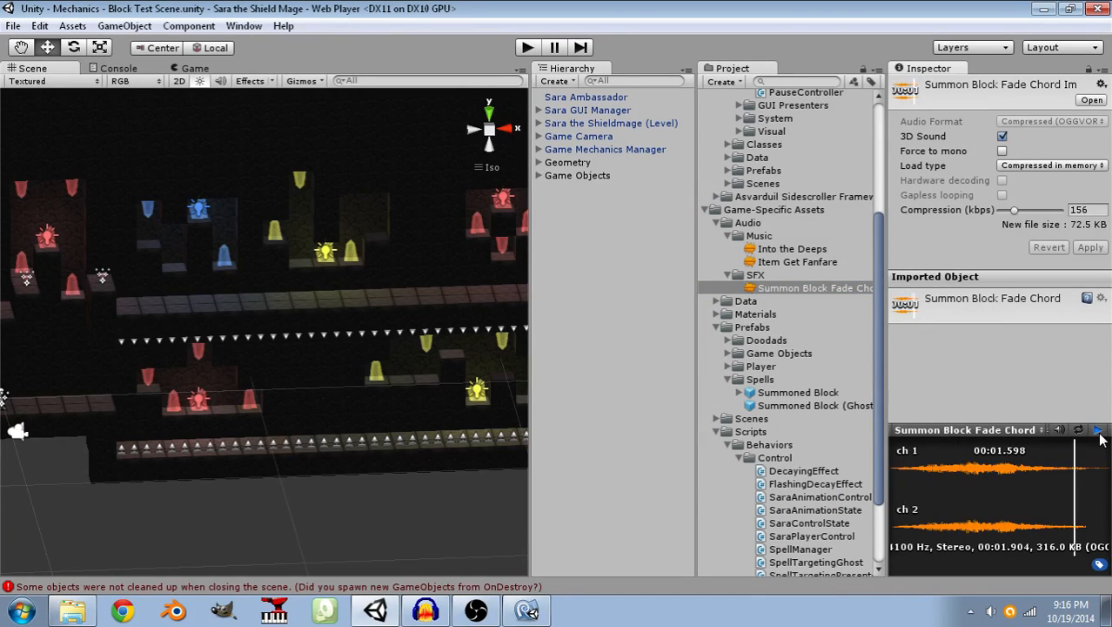
# Delete the Summon Block Fade Chord clip from the SFX folder.
pyautogui.click(755, 275)
pyautogui.click(763, 288)
pyautogui.press('Delete')
pyautogui.click(595, 340)
# Import the re-exported Summon Block Fade Chord.ogg as a new asset in the SFX folder and preview its playback.
pyautogui.click(756, 275)
pyautogui.rightClick(755, 275)
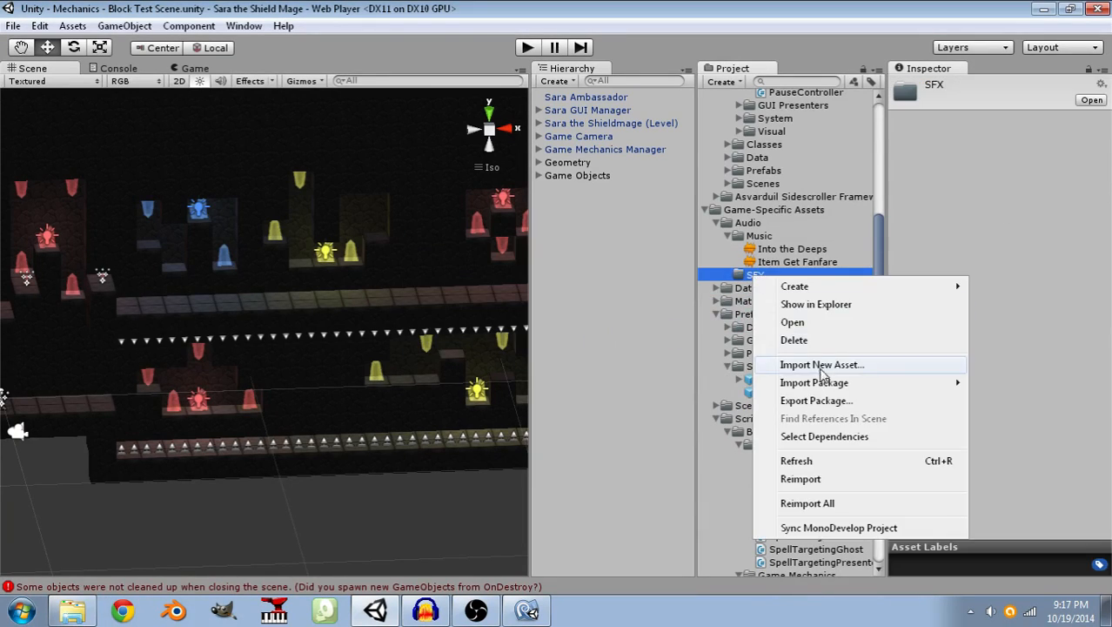
pyautogui.click(822, 365)
pyautogui.click(247, 234)
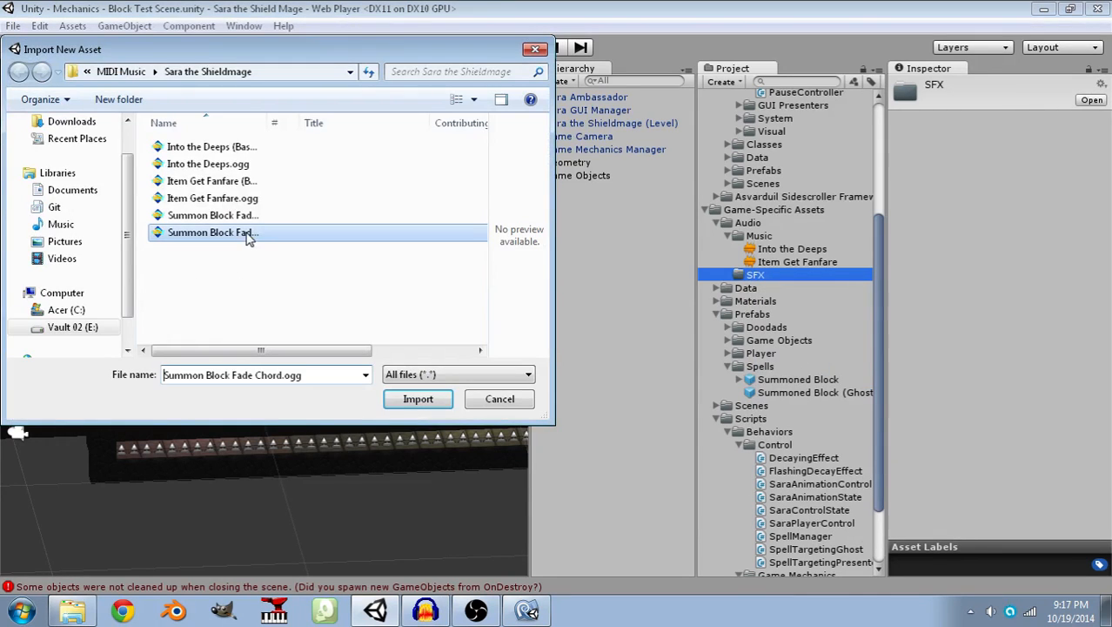
pyautogui.click(397, 399)
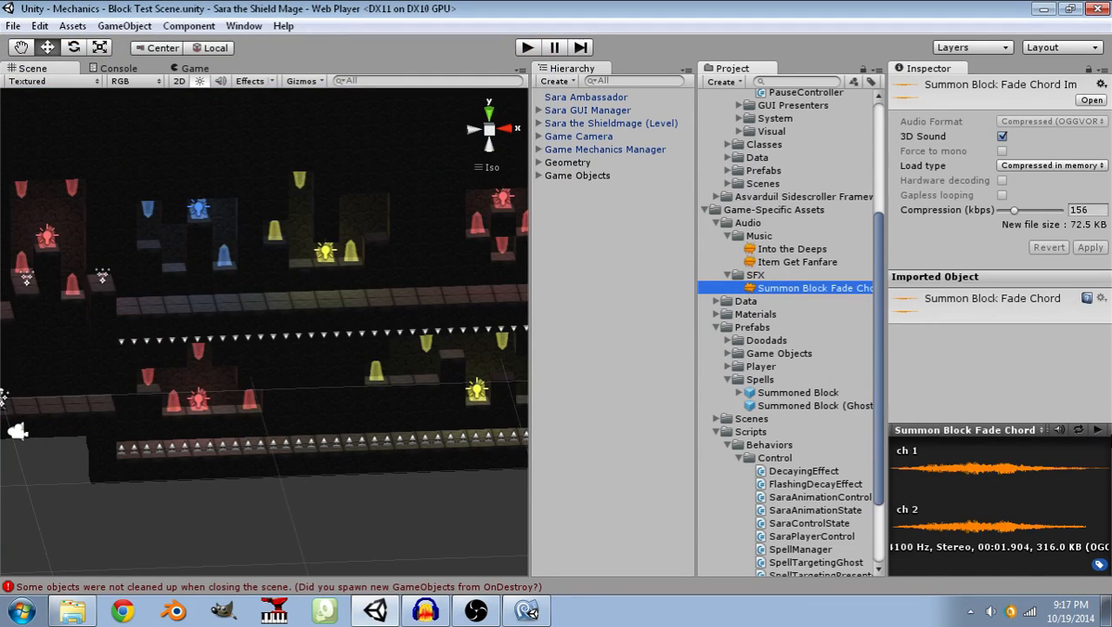
pyautogui.click(1098, 430)
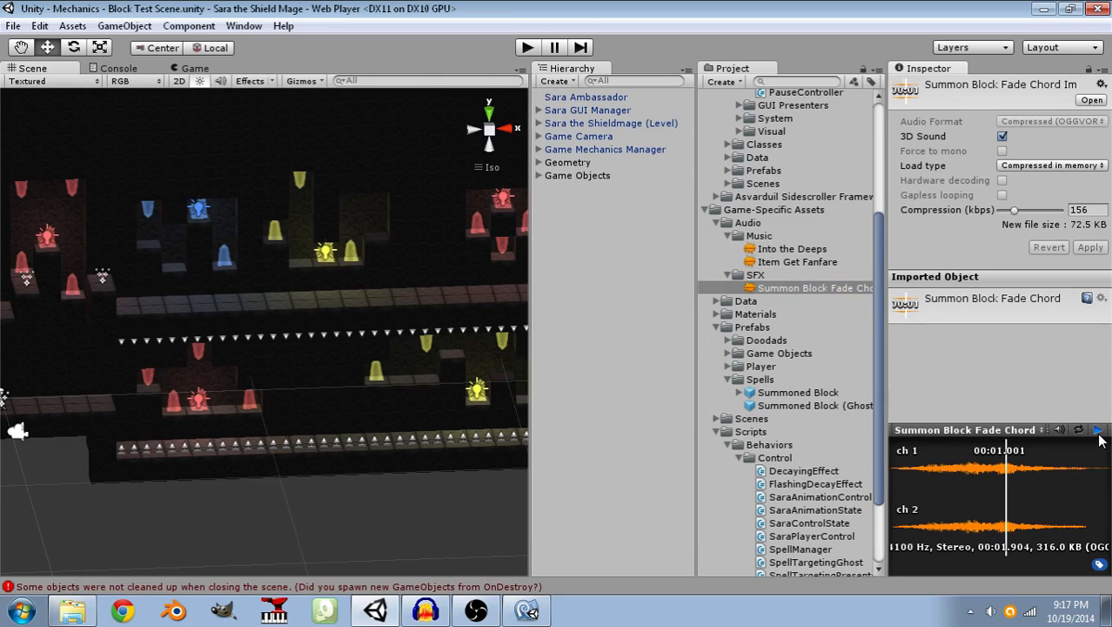
pyautogui.click(1098, 432)
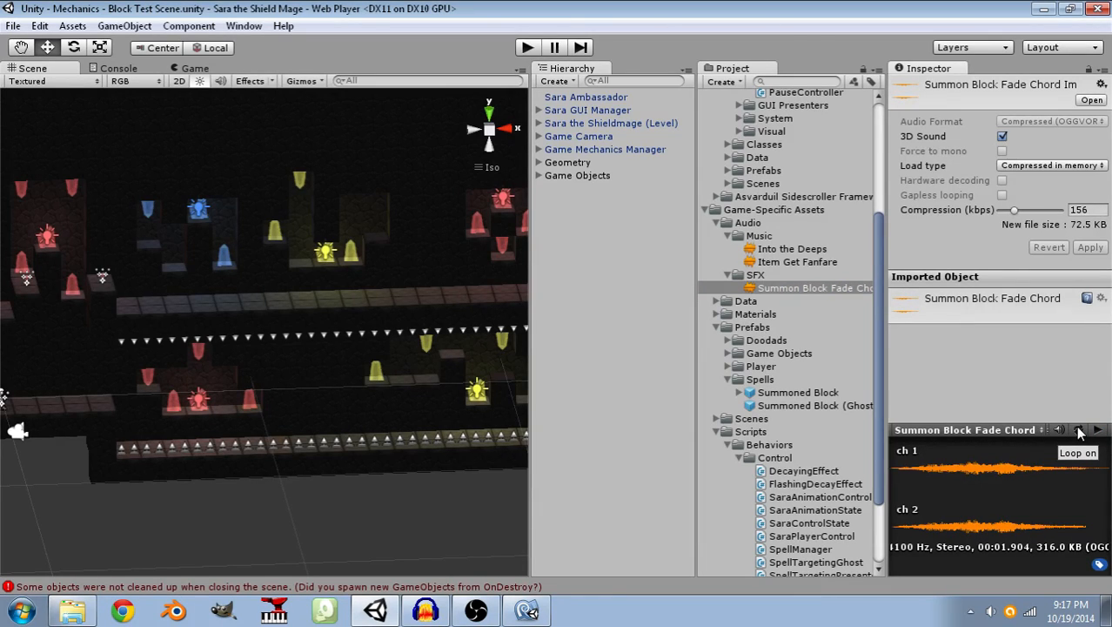
# Start a play test and cross the spike pit to the far ledge by summoning one block after another.
pyautogui.click(527, 52)
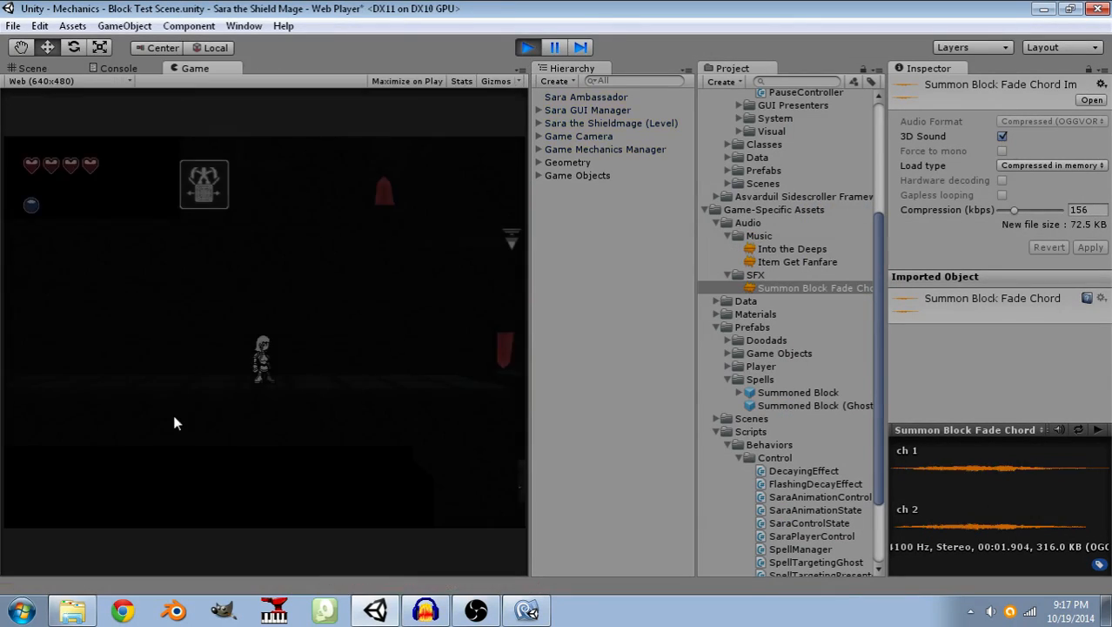
pyautogui.click(335, 414)
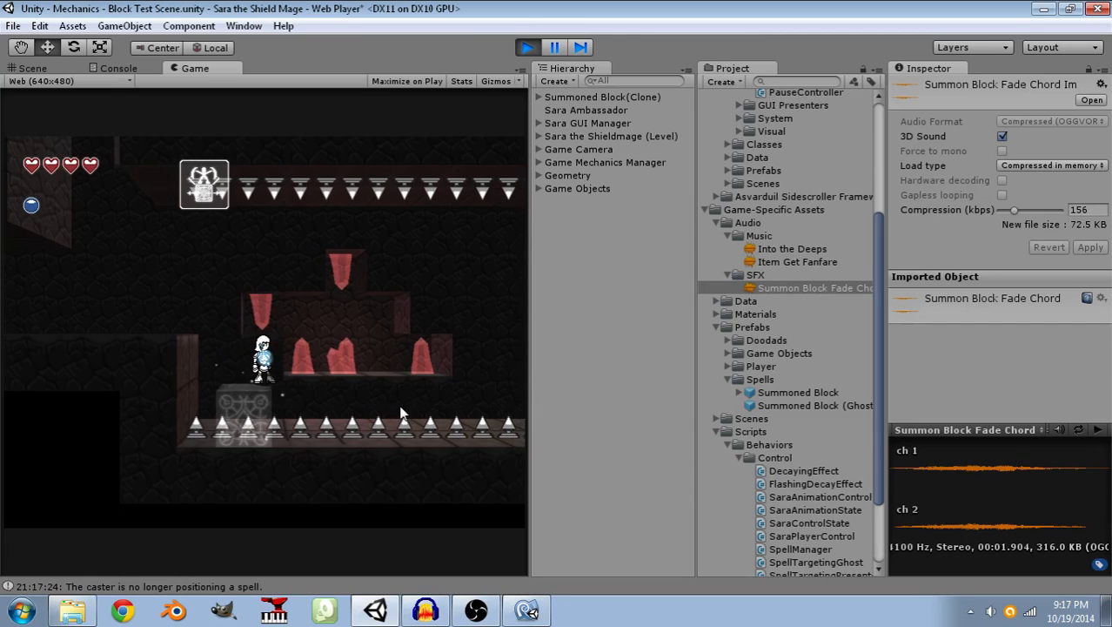
pyautogui.click(400, 405)
pyautogui.press('space')
pyautogui.press('d')
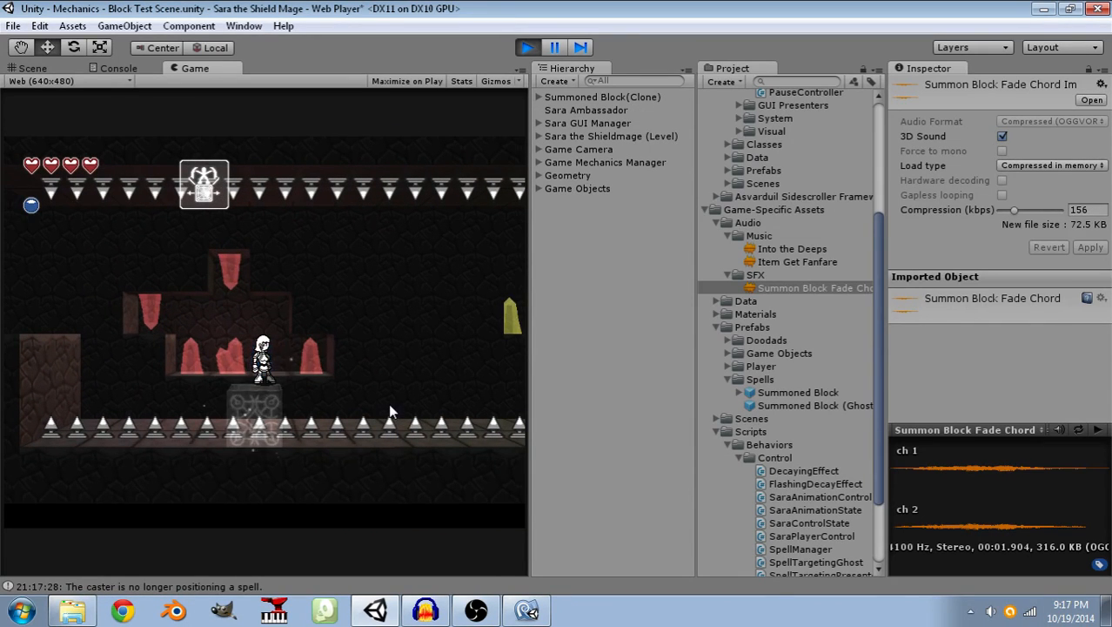
pyautogui.click(402, 407)
pyautogui.press('space')
pyautogui.press('d')
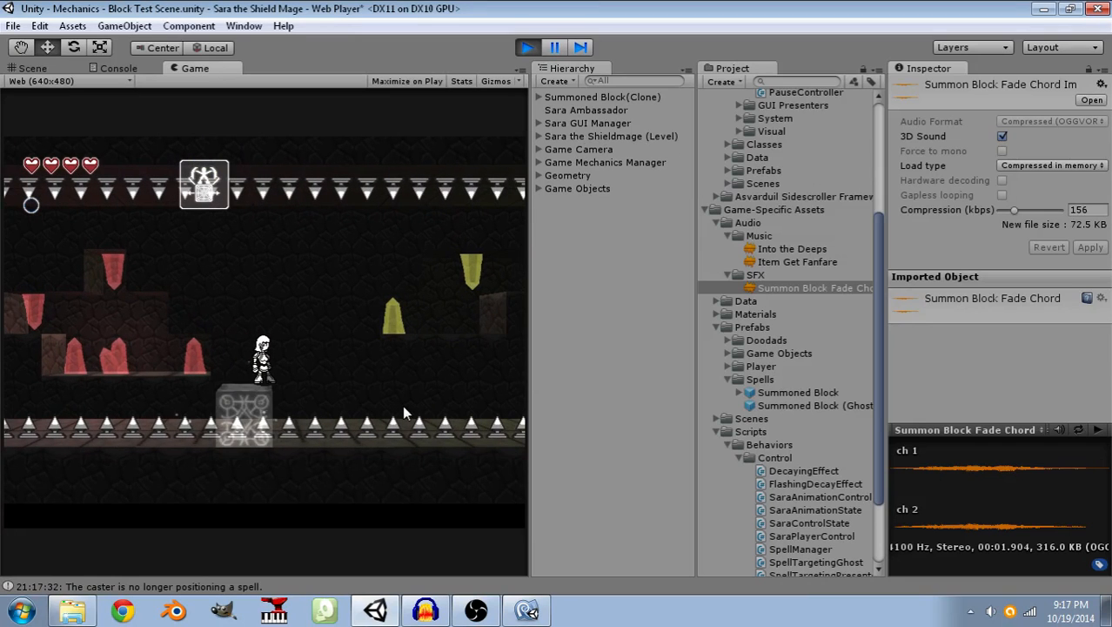
pyautogui.click(406, 406)
pyautogui.press('space')
pyautogui.press('d')
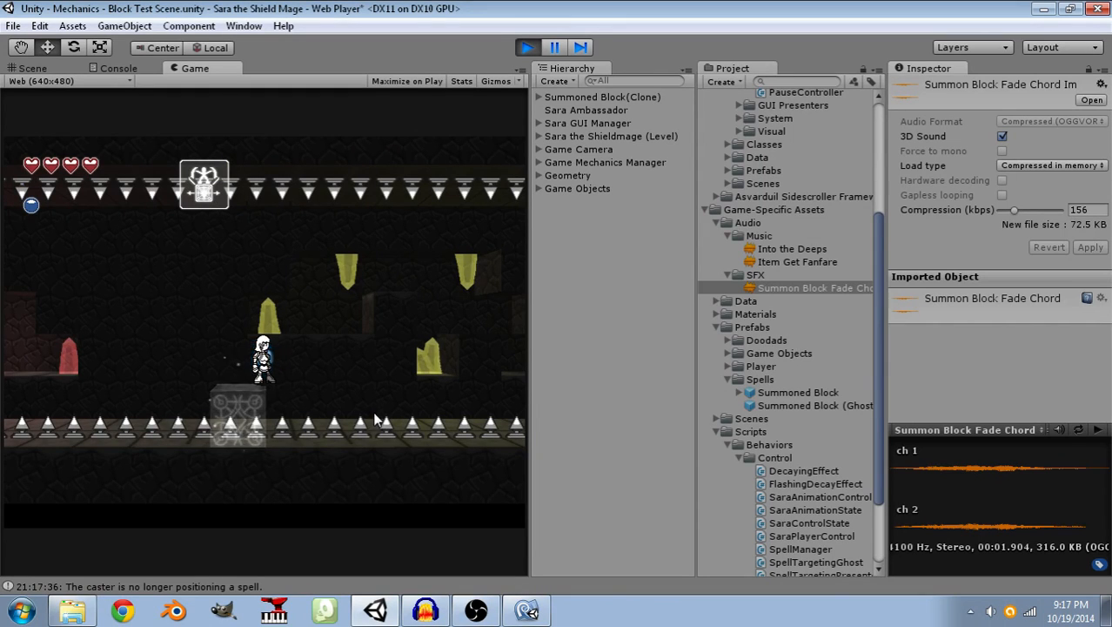
pyautogui.click(375, 418)
pyautogui.press('space')
pyautogui.press('d')
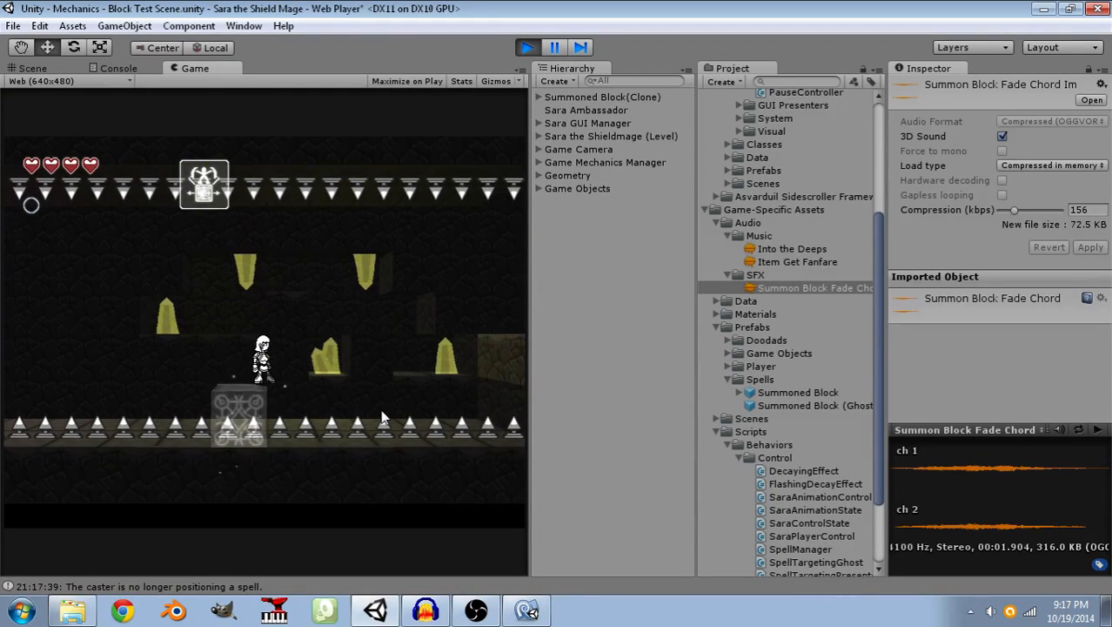
pyautogui.click(384, 417)
pyautogui.press('space')
pyautogui.press('d')
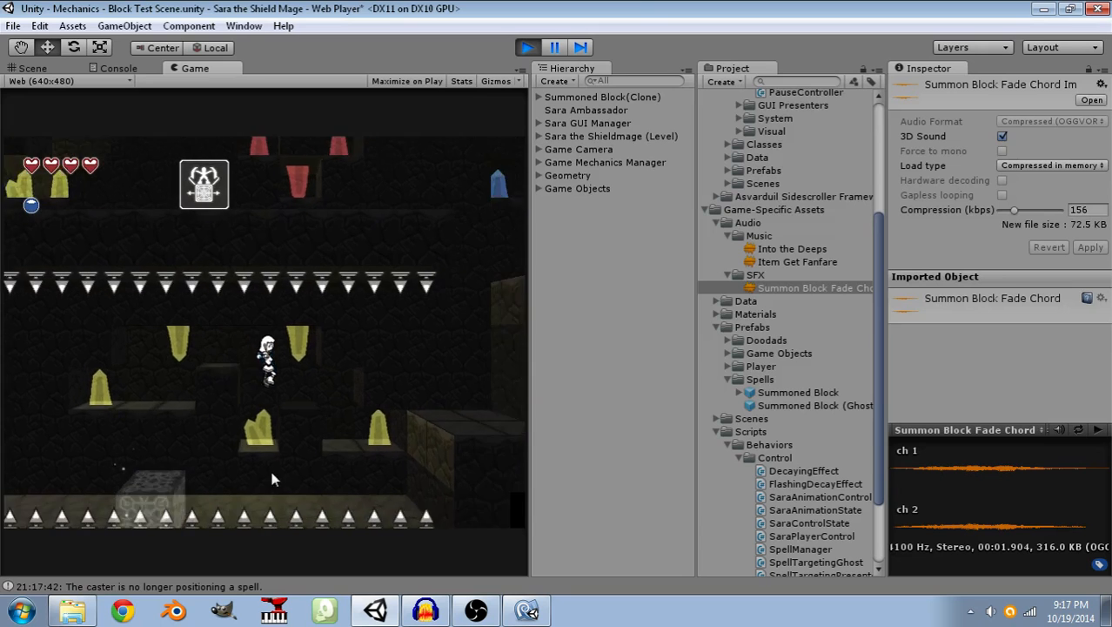
pyautogui.click(273, 463)
pyautogui.press('a')
pyautogui.press('d')
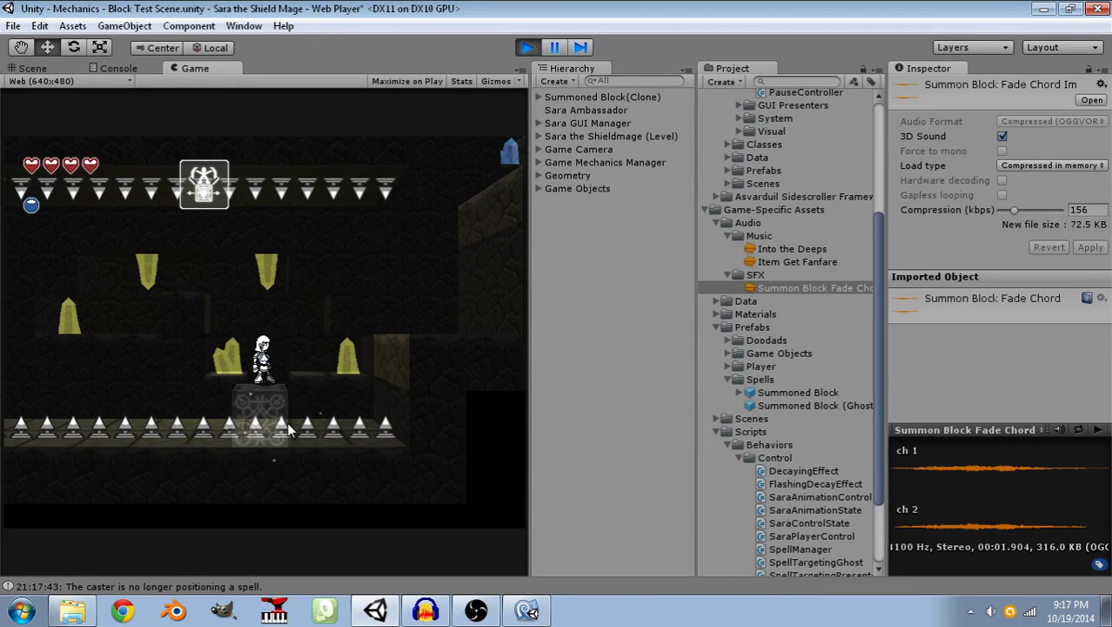
pyautogui.press('d')
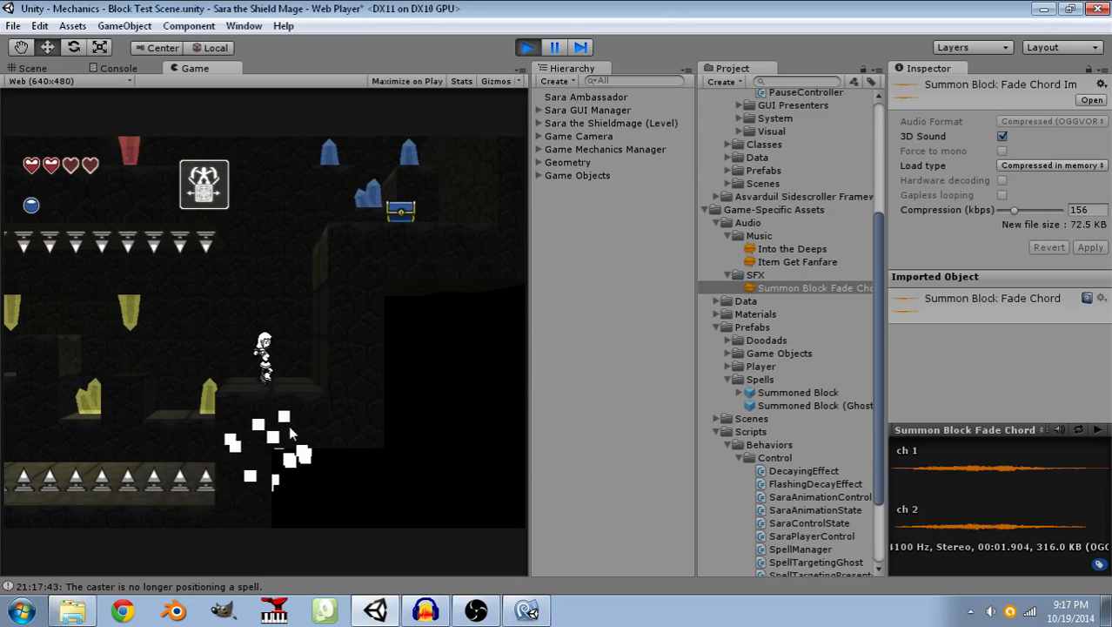
# Summon a block to climb to the blue chest, resume the paused game, and dismiss the Mana Crystal dialogue.
pyautogui.click(308, 329)
pyautogui.press('space')
pyautogui.press('d')
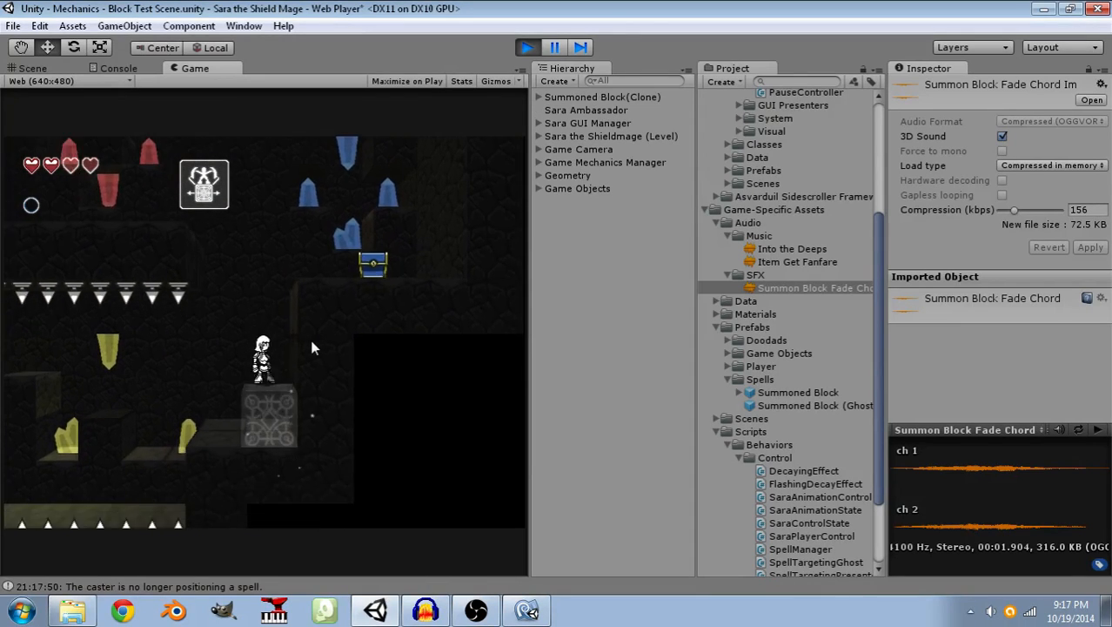
pyautogui.press('space')
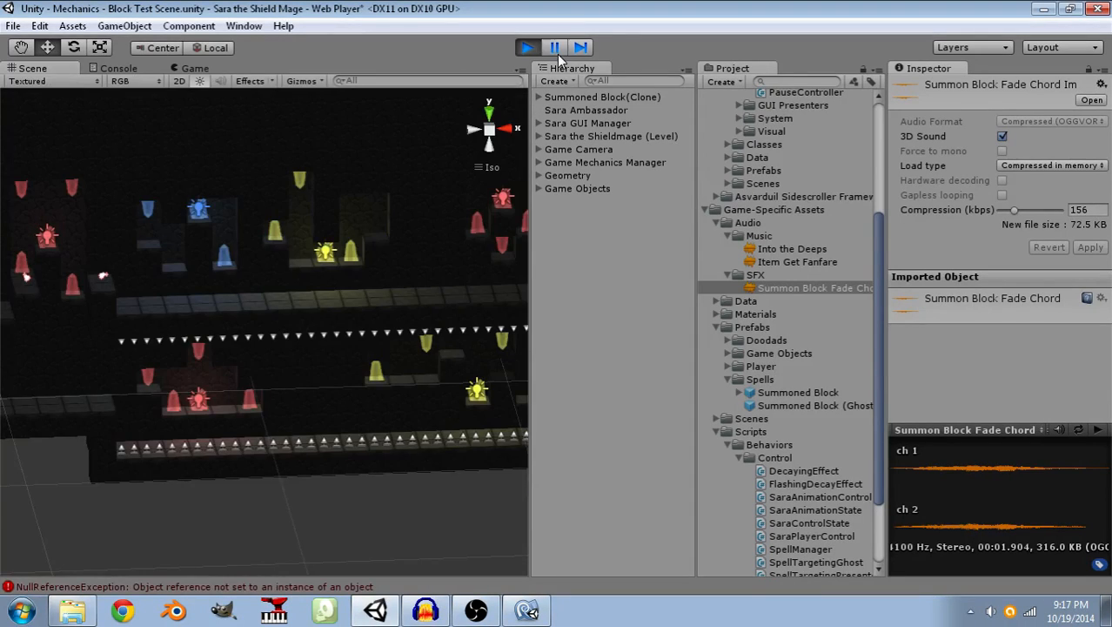
pyautogui.click(555, 48)
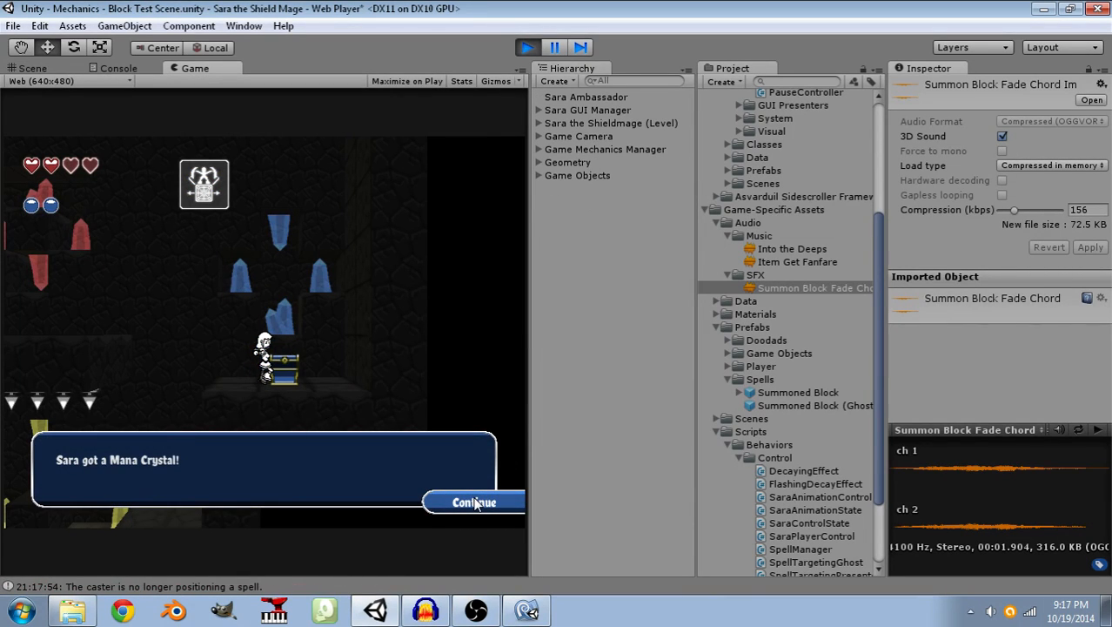
pyautogui.click(474, 503)
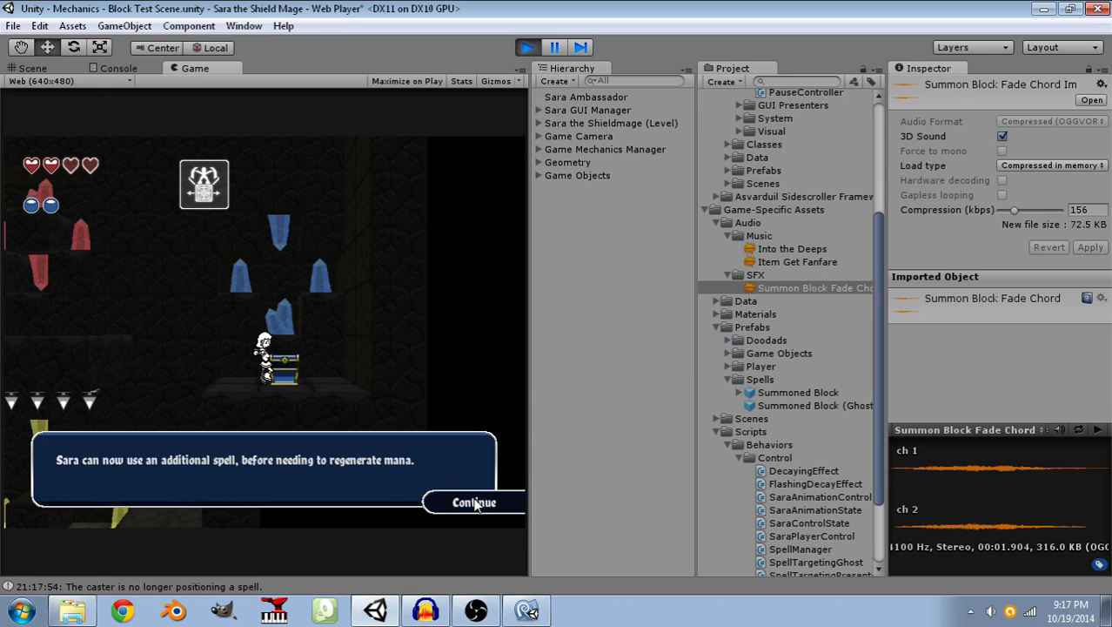
pyautogui.click(475, 503)
pyautogui.press('d')
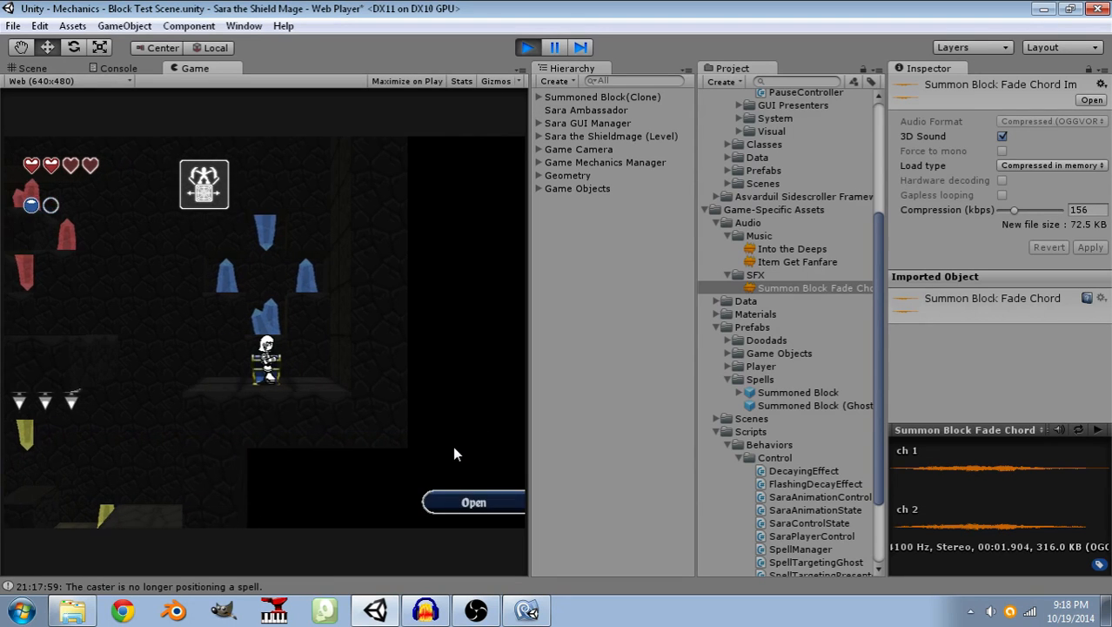
# Run Sara back across the upper corridor, jump around the red crystal ledges and stop the play test.
pyautogui.press('a')
pyautogui.press('space')
pyautogui.press('a')
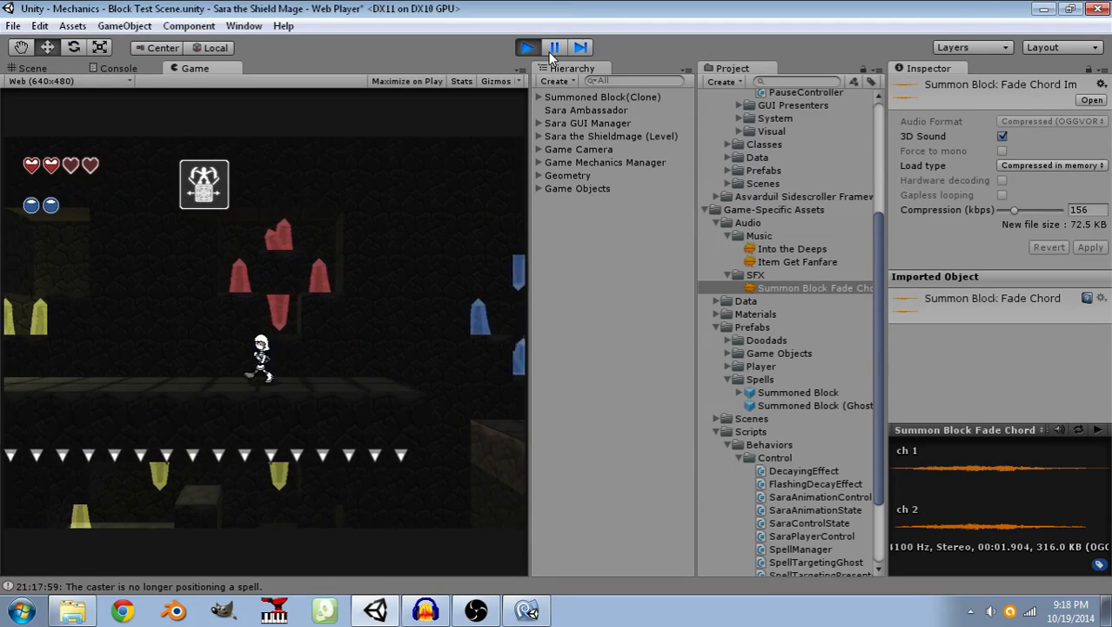
pyautogui.press('a')
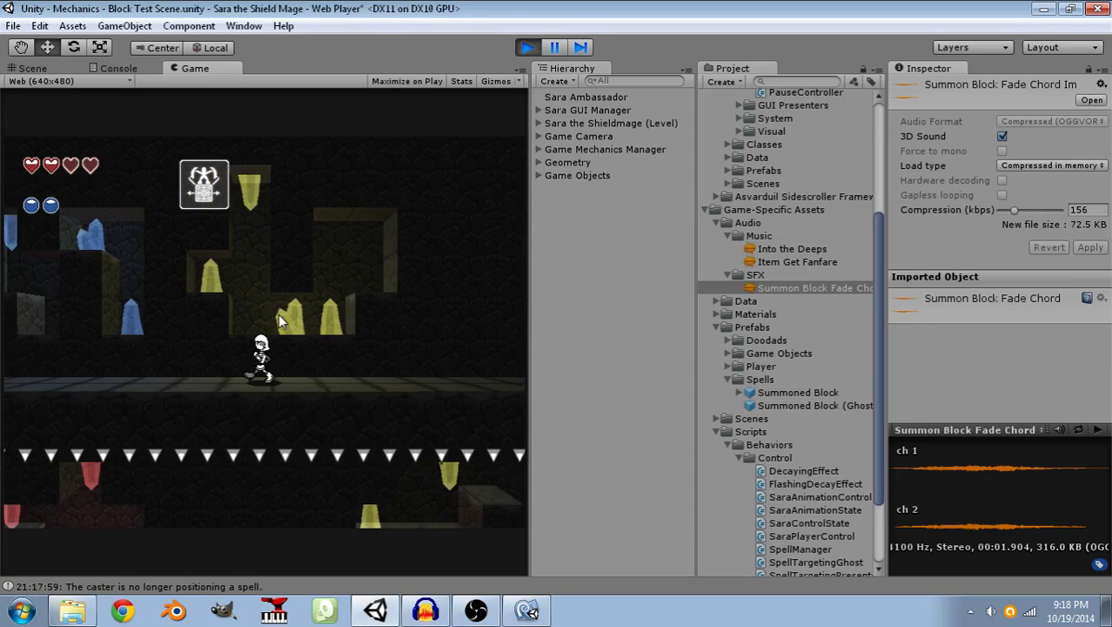
pyautogui.press('a')
pyautogui.press('space')
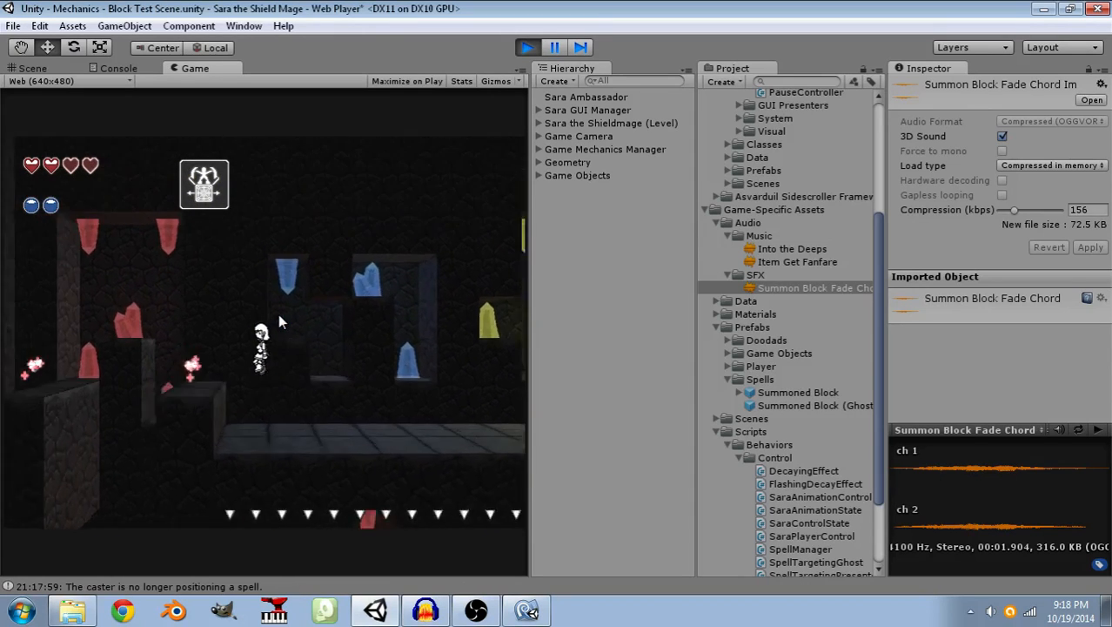
pyautogui.press('space')
pyautogui.press('a')
pyautogui.press('d')
pyautogui.press('space')
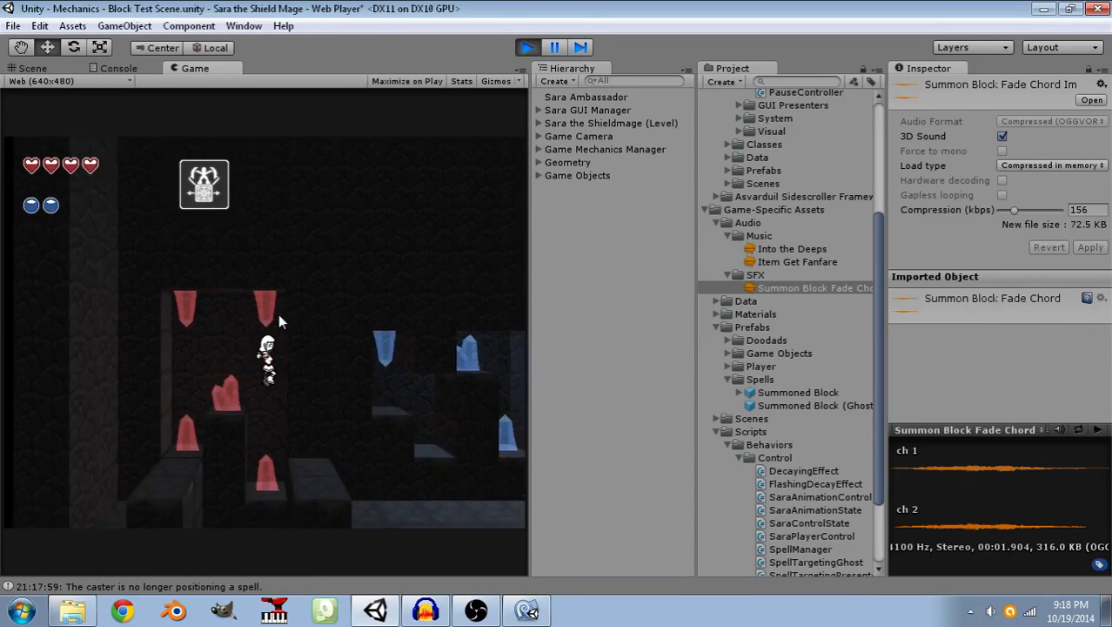
pyautogui.press('a')
pyautogui.press('space')
pyautogui.press('a')
pyautogui.press('d')
pyautogui.press('space')
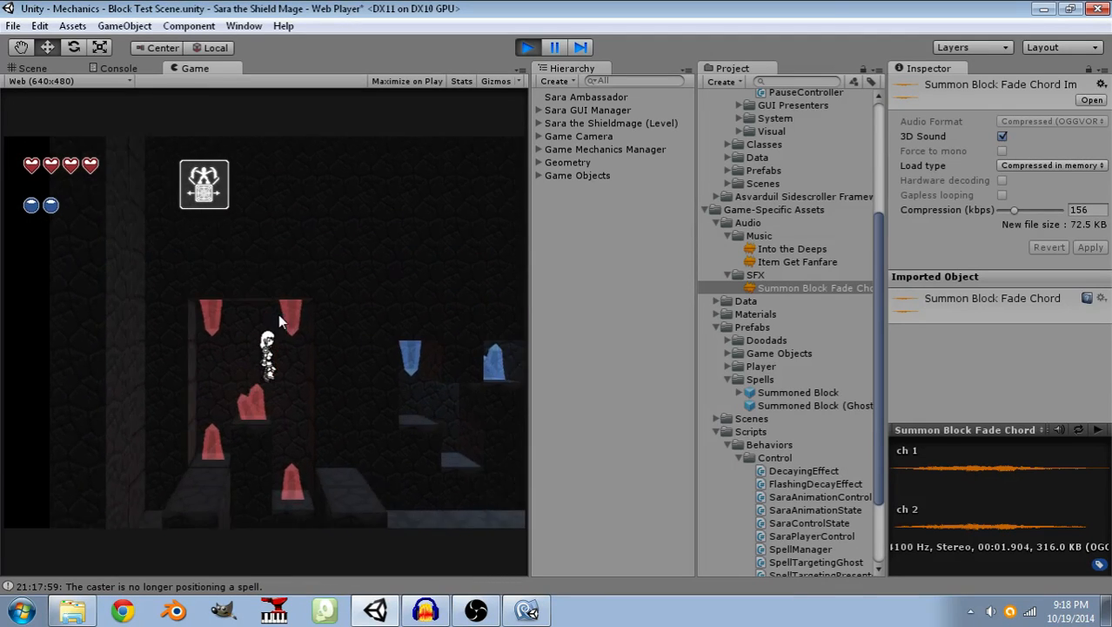
pyautogui.press('d')
pyautogui.press('a')
pyautogui.press('d')
pyautogui.press('space')
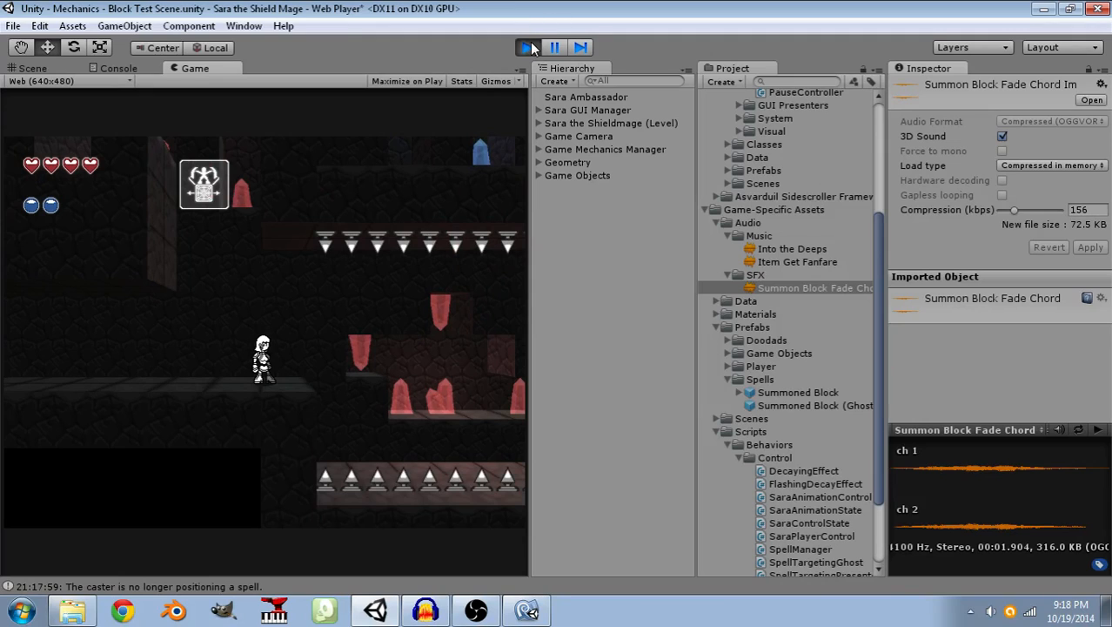
pyautogui.click(529, 47)
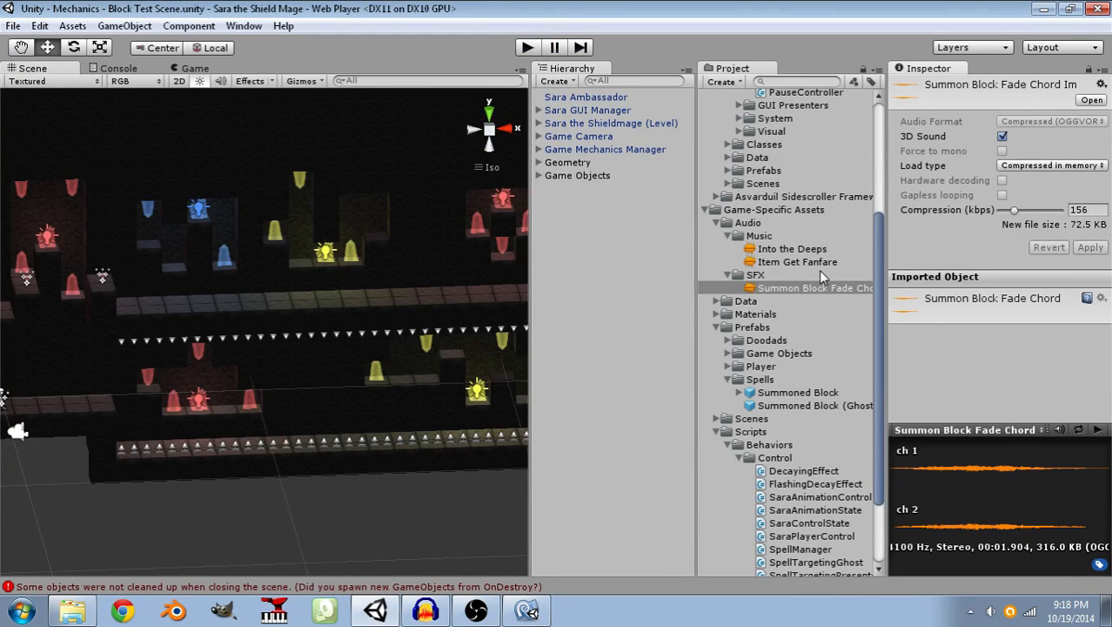
pyautogui.scroll(-3, 756, 365)
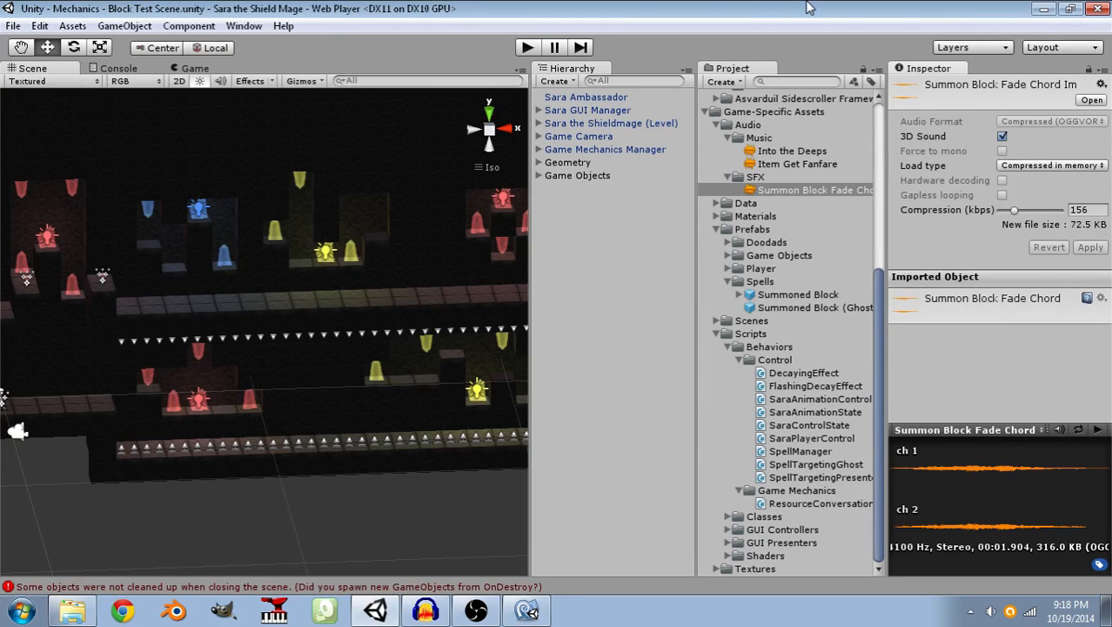
# Start a play test, run Sara back and forth along the starting floor to watch her run cycle, and stop the test.
pyautogui.click(528, 48)
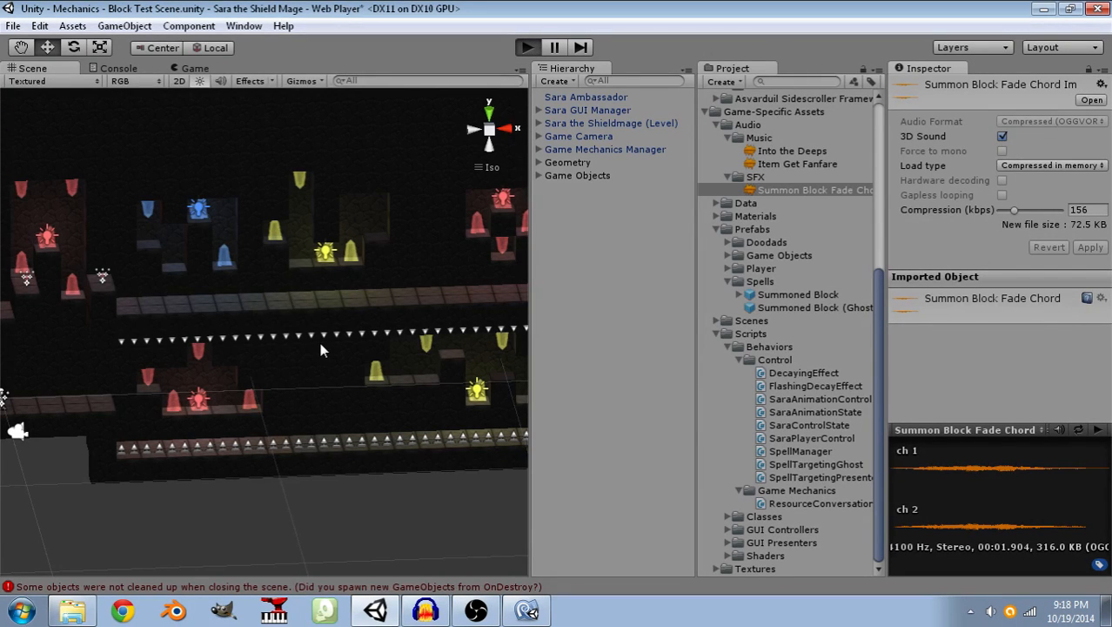
pyautogui.press('Left')
pyautogui.press('Right')
pyautogui.press('Left')
pyautogui.press('Left')
pyautogui.press('Right')
pyautogui.press('Left')
pyautogui.press('Right')
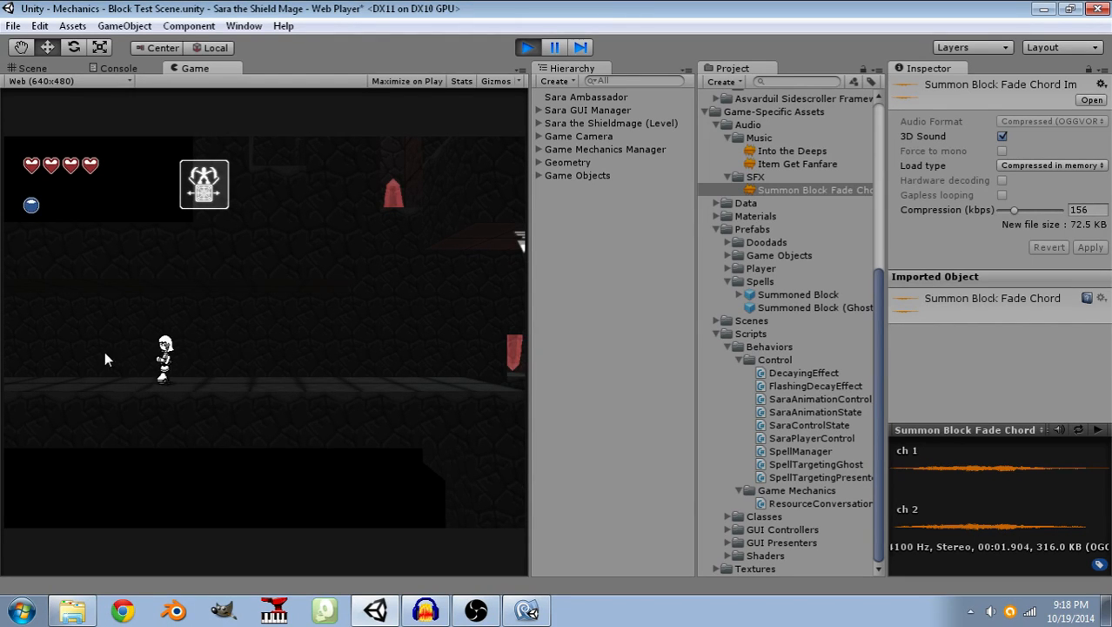
pyautogui.press('Left')
pyautogui.press('Right')
pyautogui.press('Left')
pyautogui.press('Right')
pyautogui.press('Left')
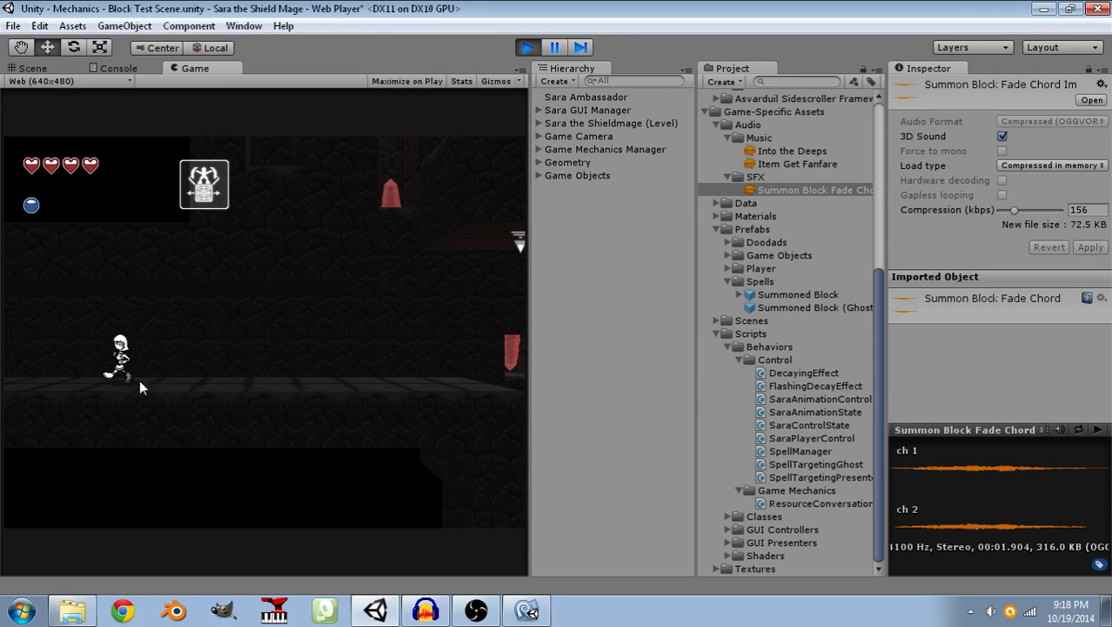
pyautogui.press('Right')
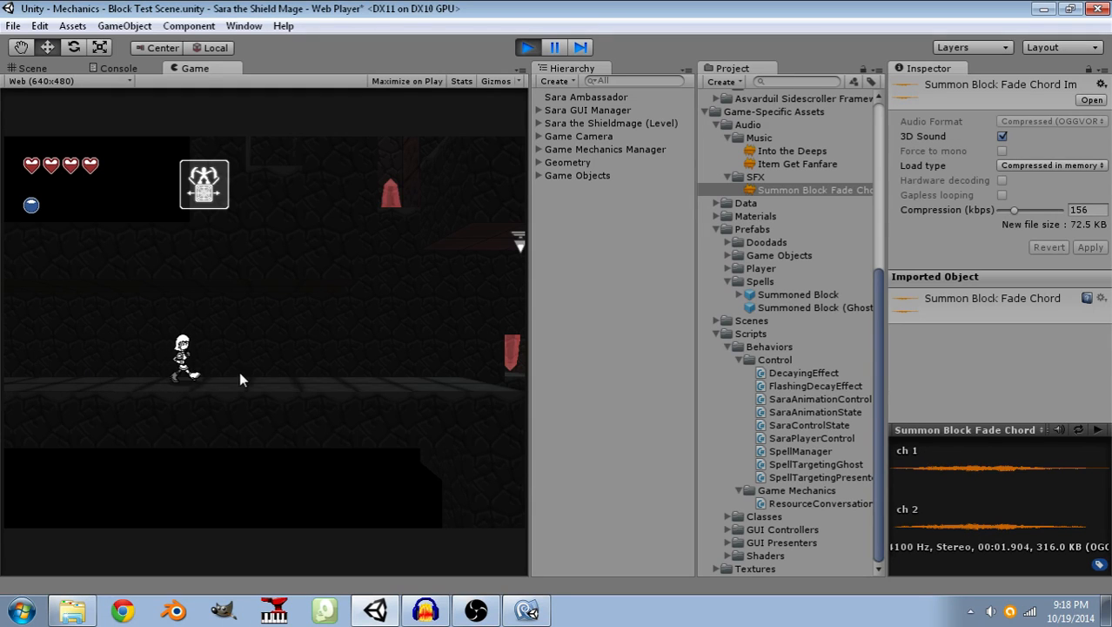
pyautogui.press('Left')
pyautogui.press('Right')
pyautogui.press('Left')
pyautogui.press('Right')
pyautogui.press('Left')
pyautogui.press('Right')
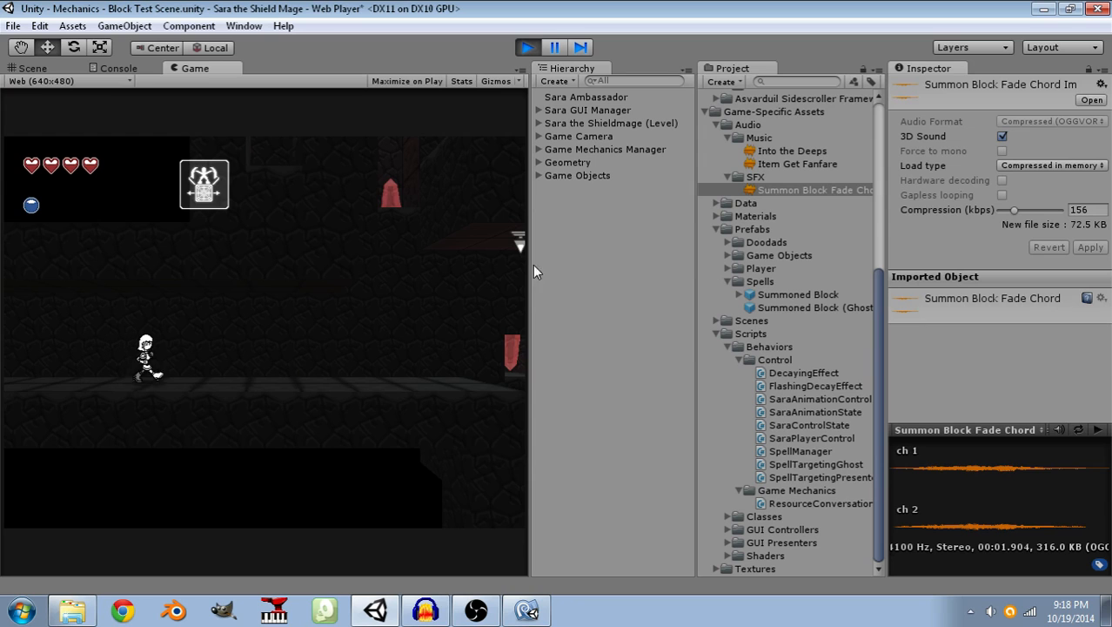
pyautogui.click(529, 48)
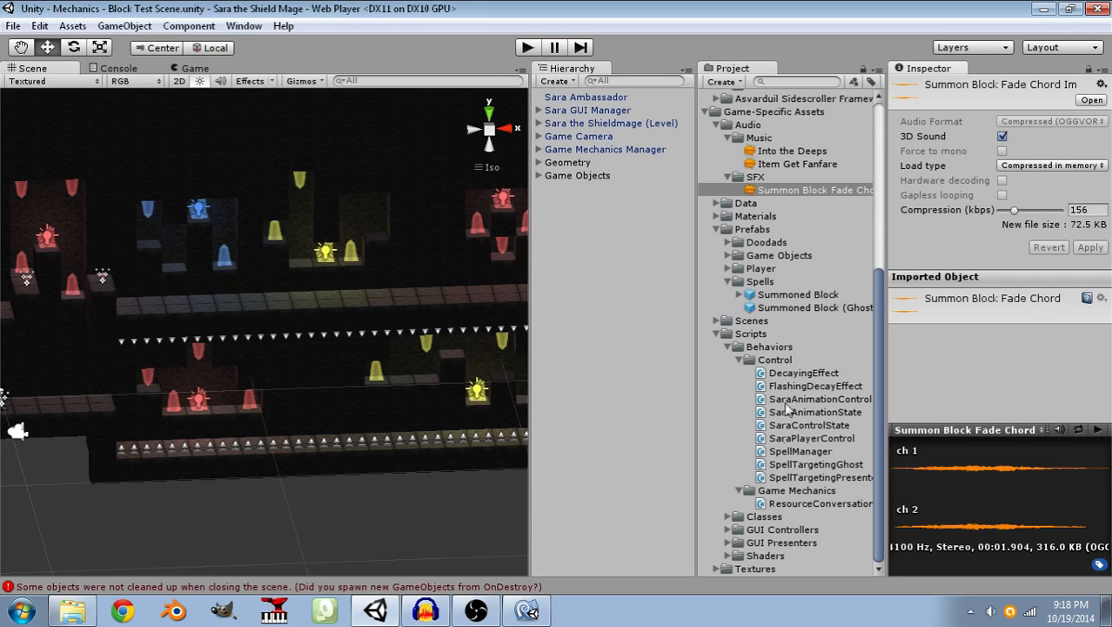
# Find the Sara the Shieldmage character sprites among the game's textures and open the Sara (Source) image.
pyautogui.click(729, 556)
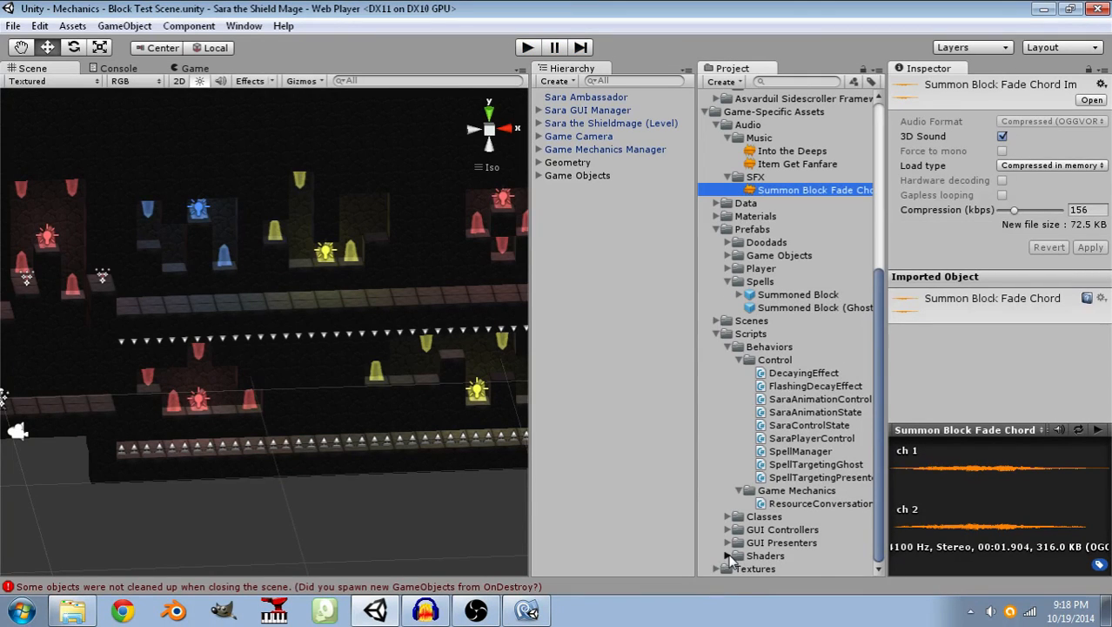
pyautogui.click(728, 556)
pyautogui.click(716, 568)
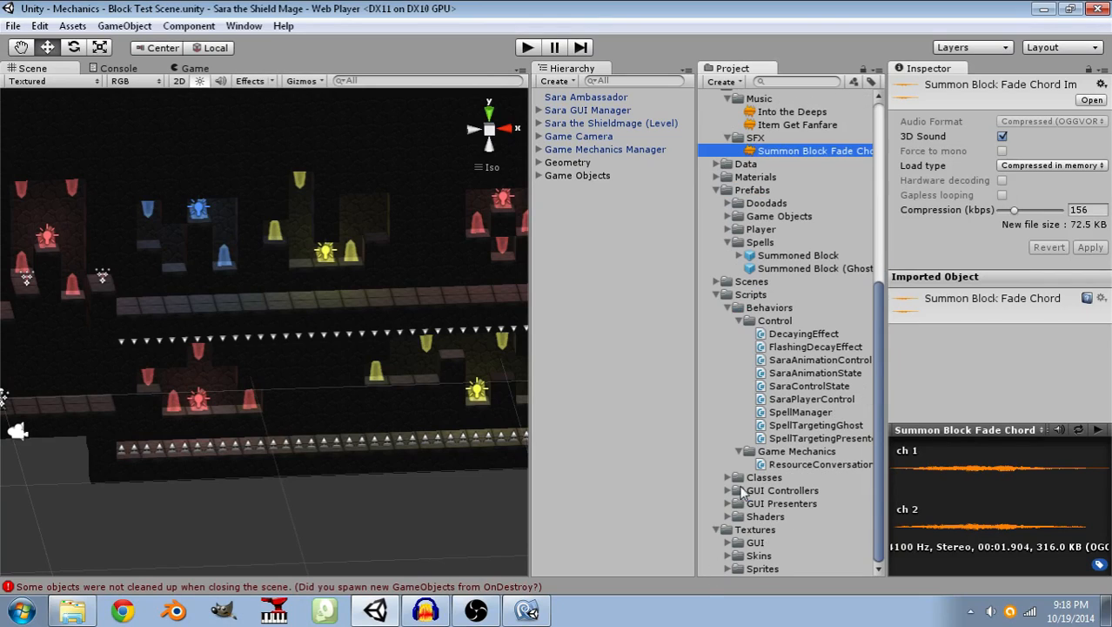
pyautogui.click(729, 568)
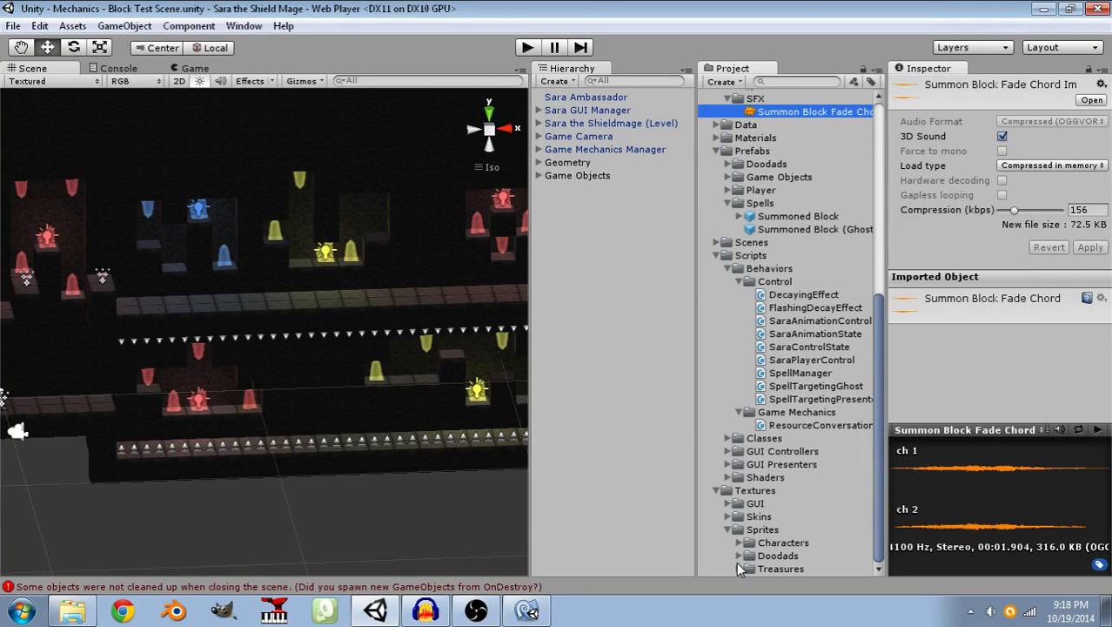
pyautogui.click(739, 543)
pyautogui.click(751, 531)
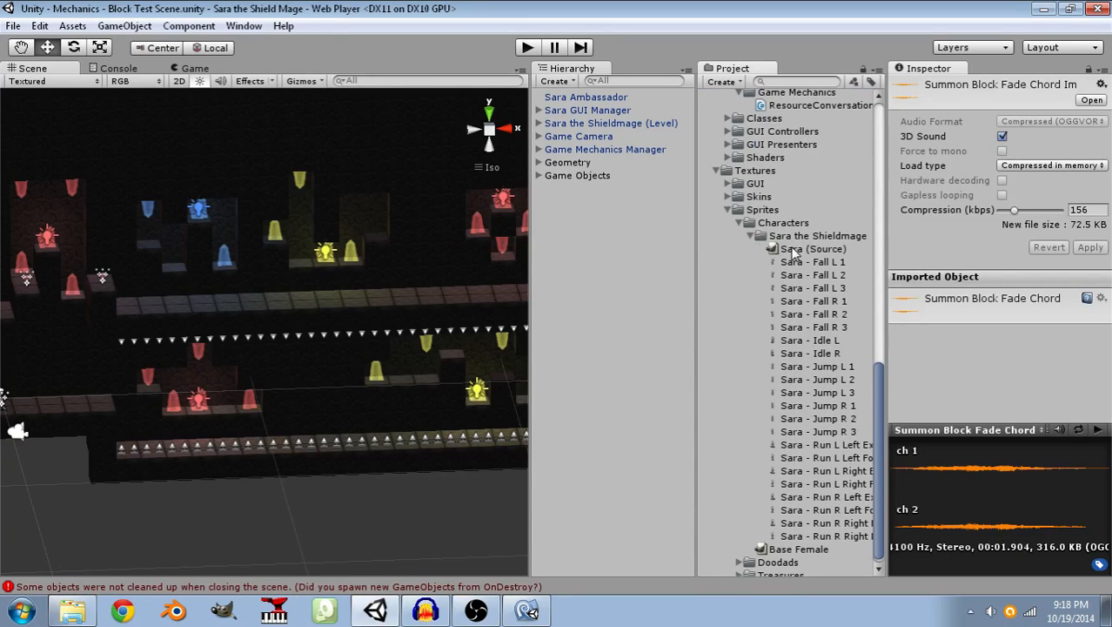
pyautogui.click(794, 250)
# Close MonoDevelop and switch to the Sara (Source).xcf image in GIMP.
pyautogui.click(426, 610)
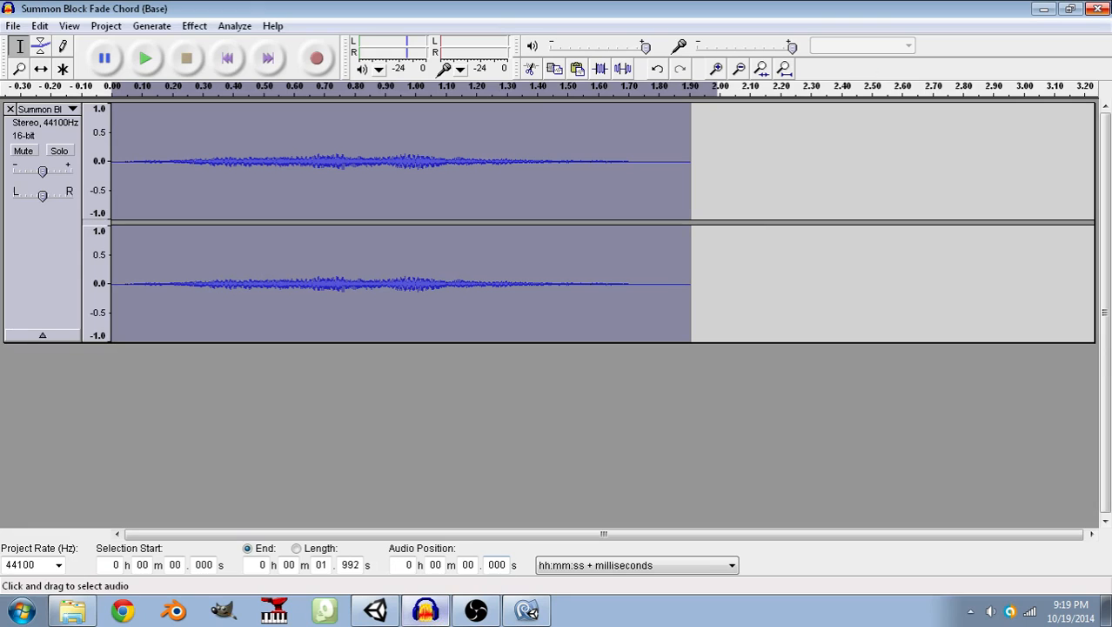
pyautogui.click(527, 611)
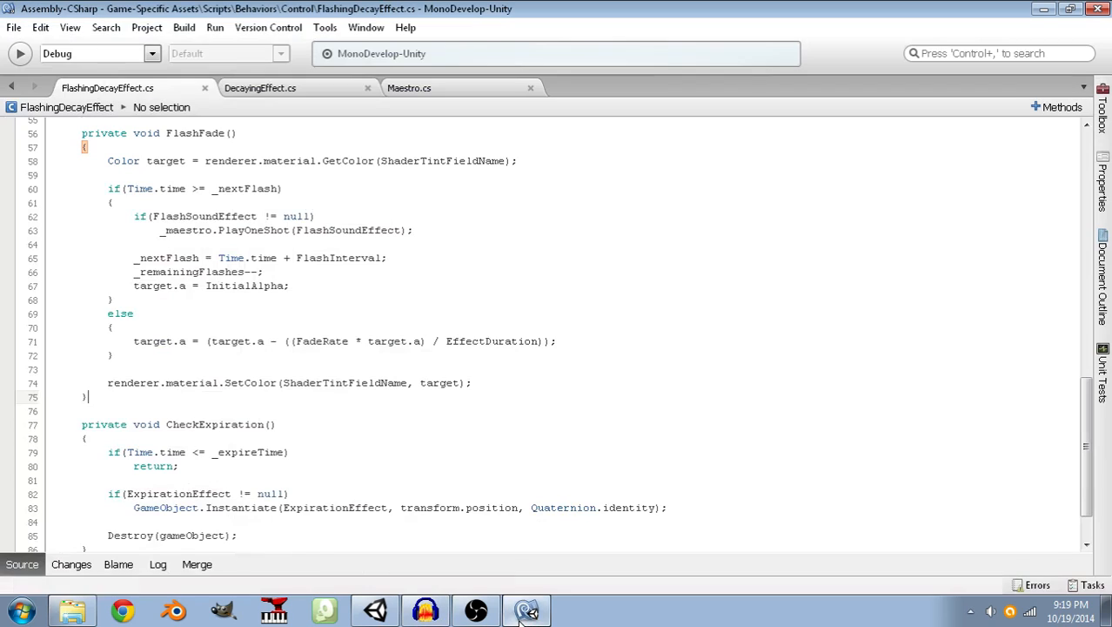
pyautogui.click(1099, 11)
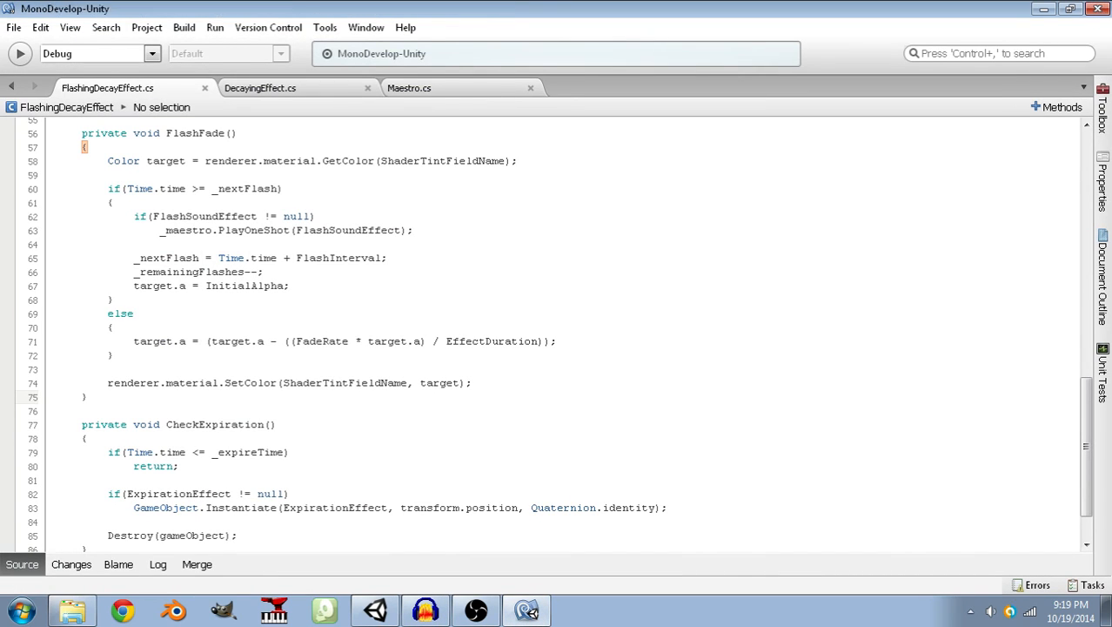
pyautogui.click(563, 360)
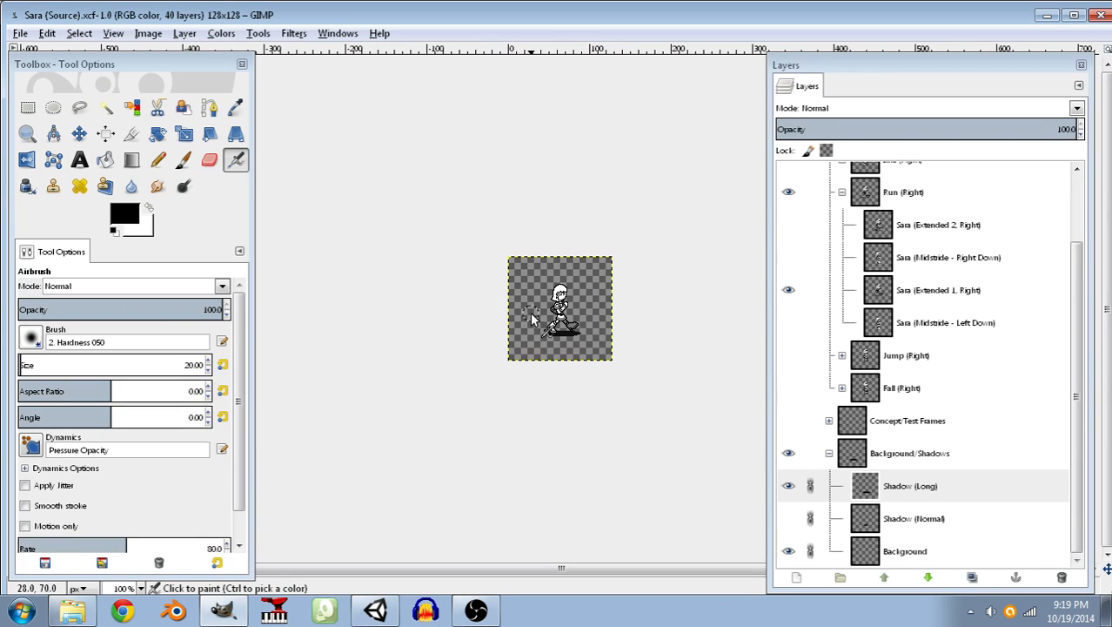
# Show the Sara (Midstride - Right Down) layer in place of Sara (Extended 1, Right) and choose the Pencil tool.
pyautogui.keyDown('ctrl'); pyautogui.scroll(3, 646, 336); pyautogui.keyUp('ctrl')
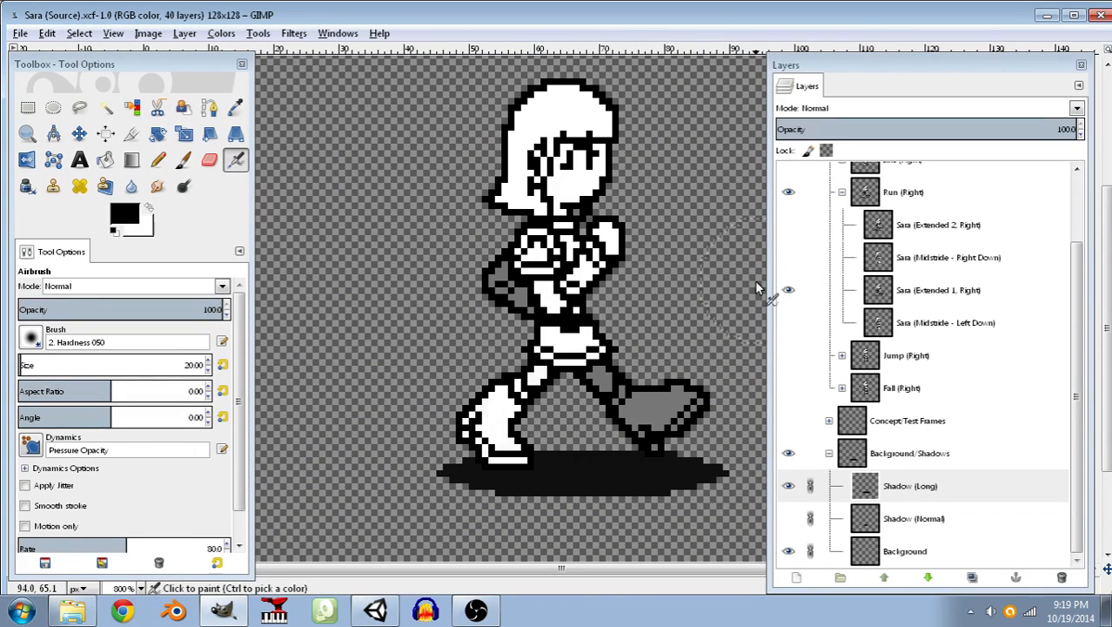
pyautogui.click(788, 257)
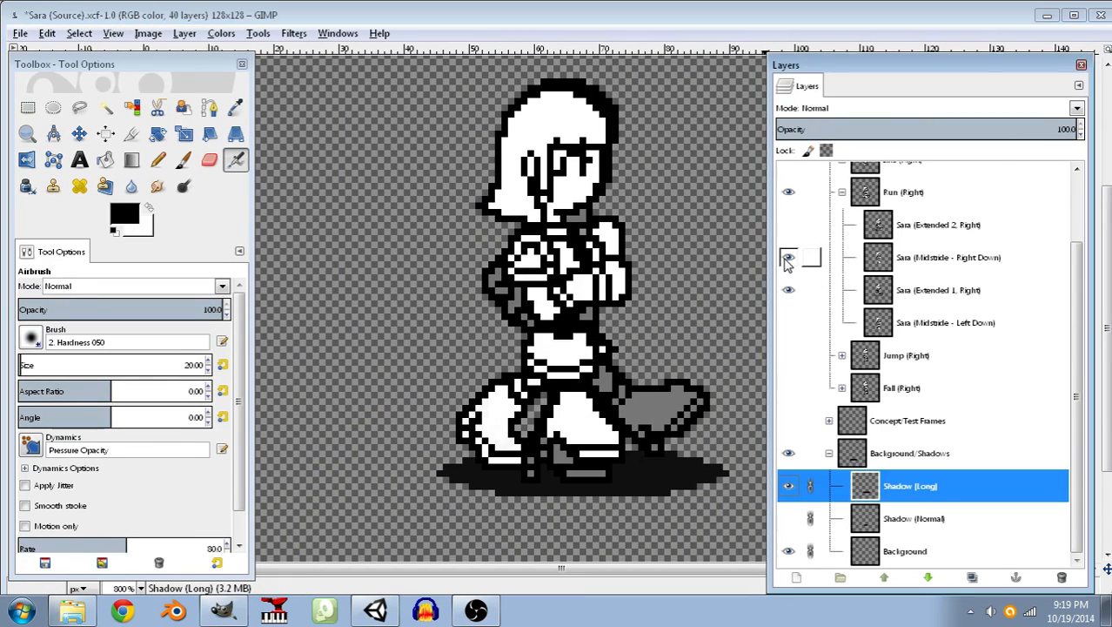
pyautogui.click(788, 290)
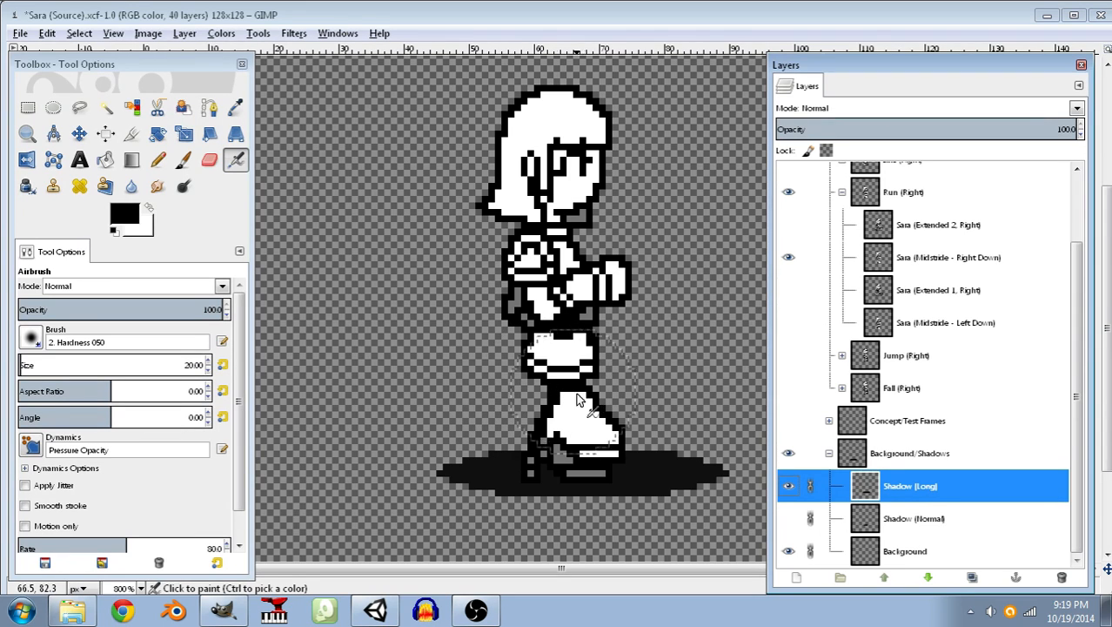
pyautogui.click(211, 373)
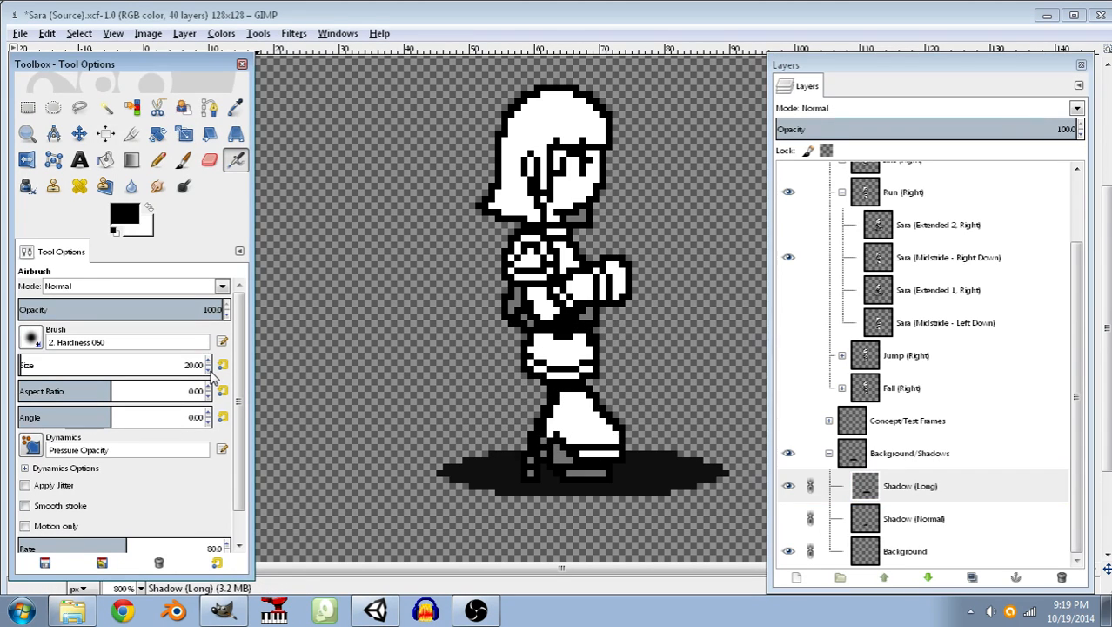
pyautogui.click(158, 160)
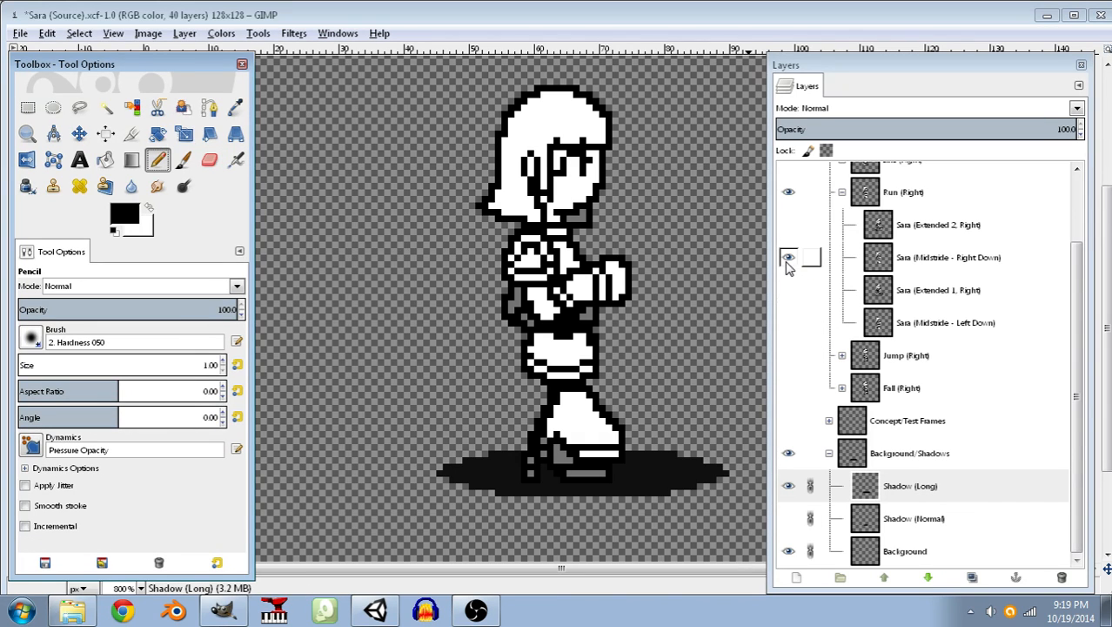
# Compare the four Run (Right) frames by showing them one after another, ending on Sara (Midstride - Right Down).
pyautogui.click(788, 294)
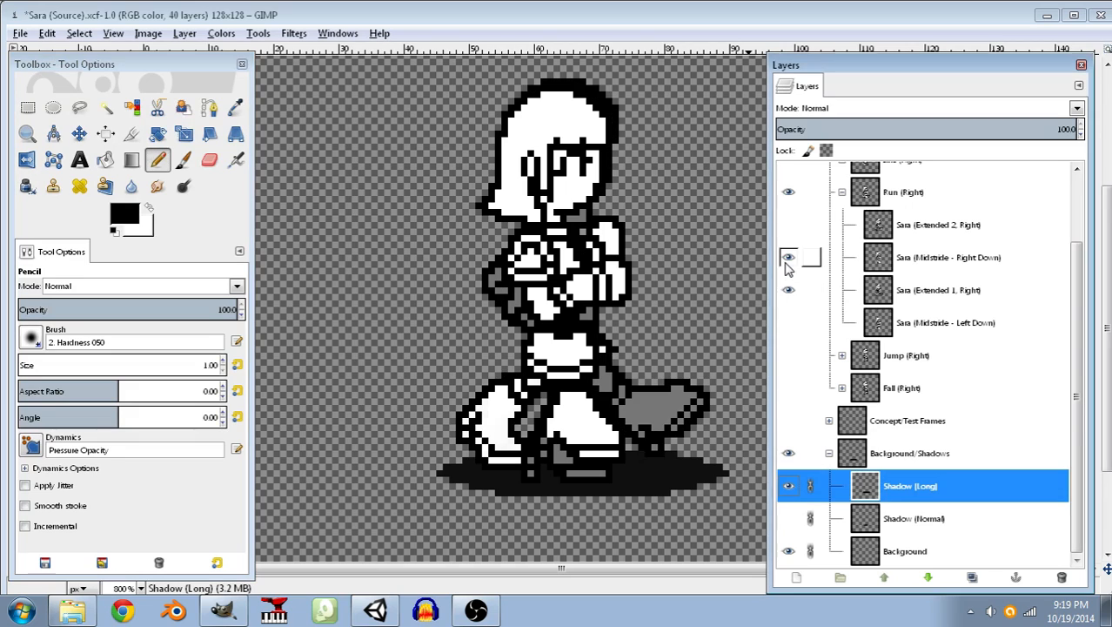
pyautogui.click(788, 285)
pyautogui.click(789, 222)
pyautogui.click(787, 254)
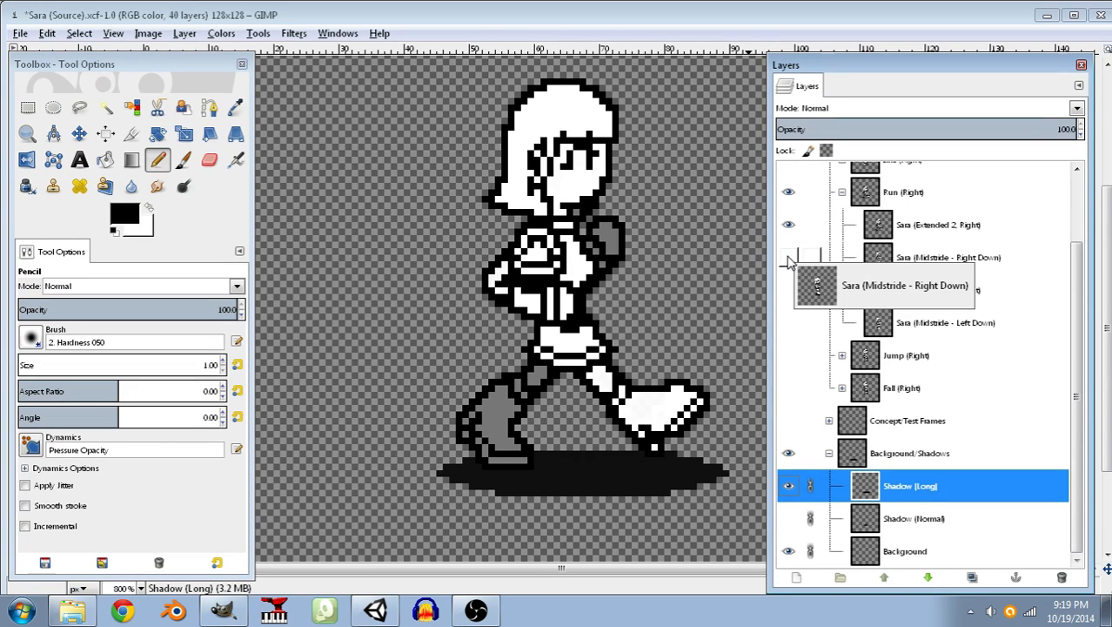
pyautogui.click(789, 324)
pyautogui.click(788, 224)
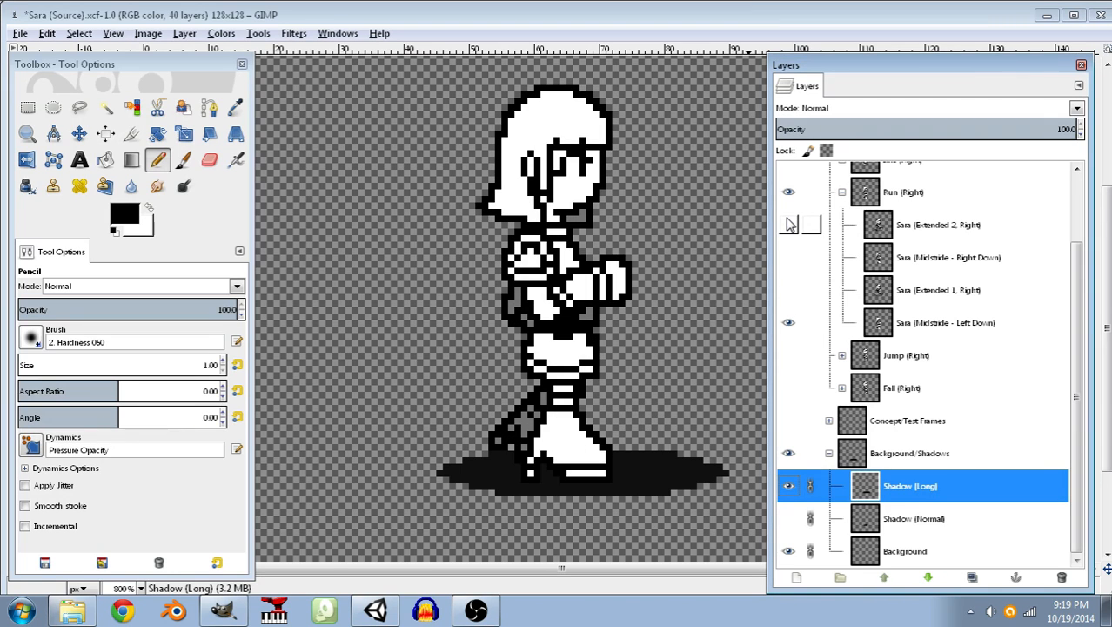
pyautogui.click(790, 294)
pyautogui.click(789, 324)
pyautogui.click(788, 261)
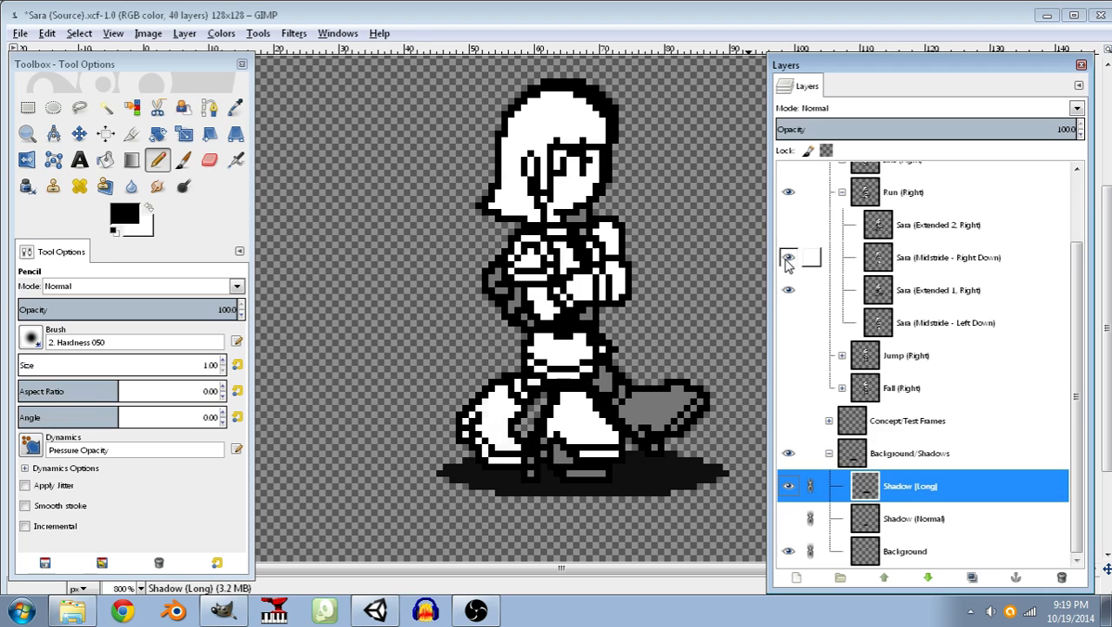
pyautogui.click(788, 292)
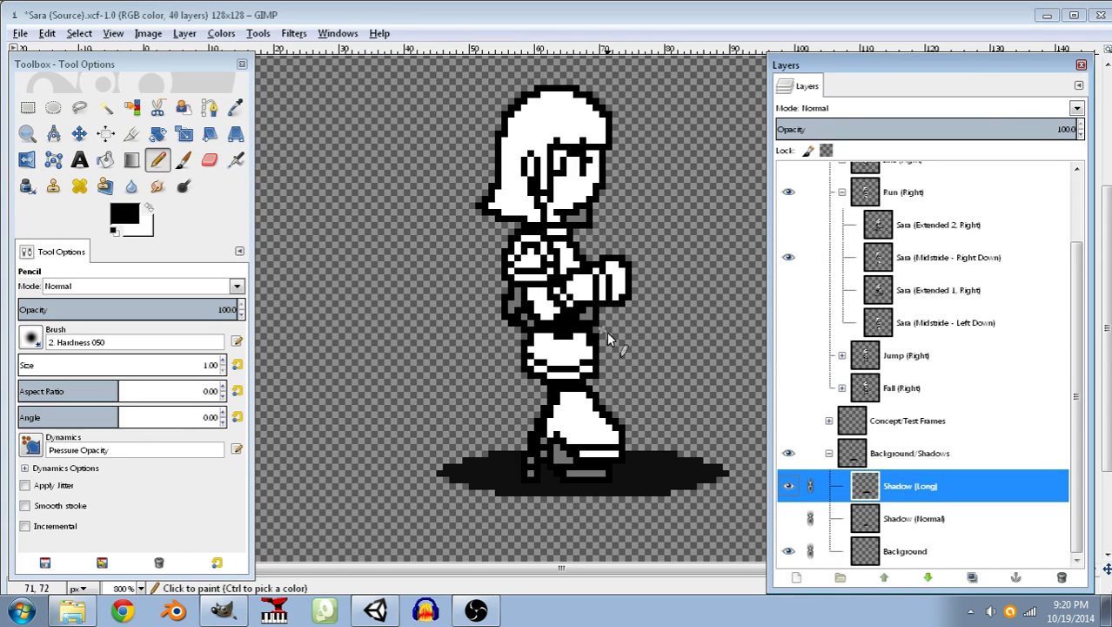
# Hide the Sara (Midstride - Right Down) layer and show Sara (Midstride - Left Down) instead.
pyautogui.click(788, 322)
pyautogui.click(788, 322)
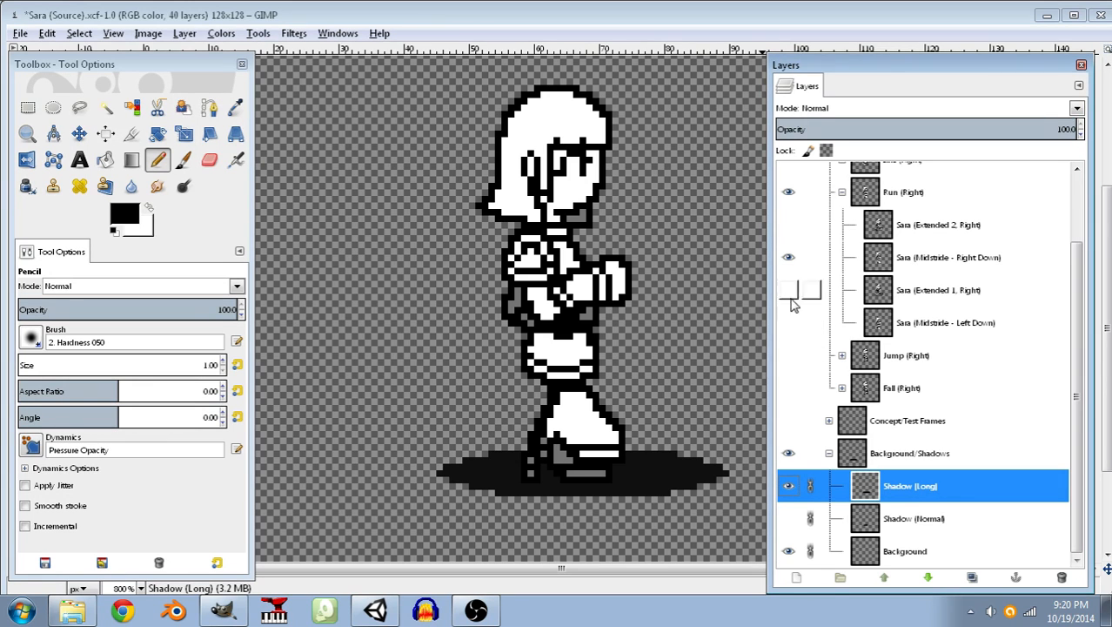
pyautogui.click(788, 256)
pyautogui.click(789, 322)
# On the Sara (Midstride - Left Down) layer, select a 14 × 15 px rectangle at 58, 81 around the front leg and copy it.
pyautogui.keyDown('ctrl'); pyautogui.scroll(5, 600, 374); pyautogui.keyUp('ctrl')
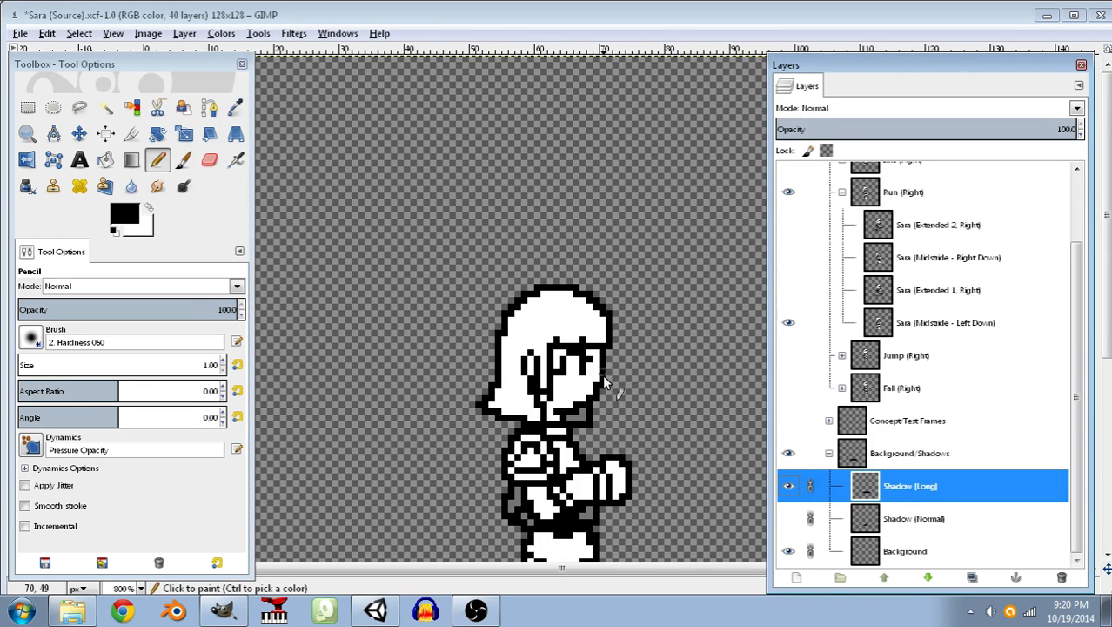
pyautogui.press('r')
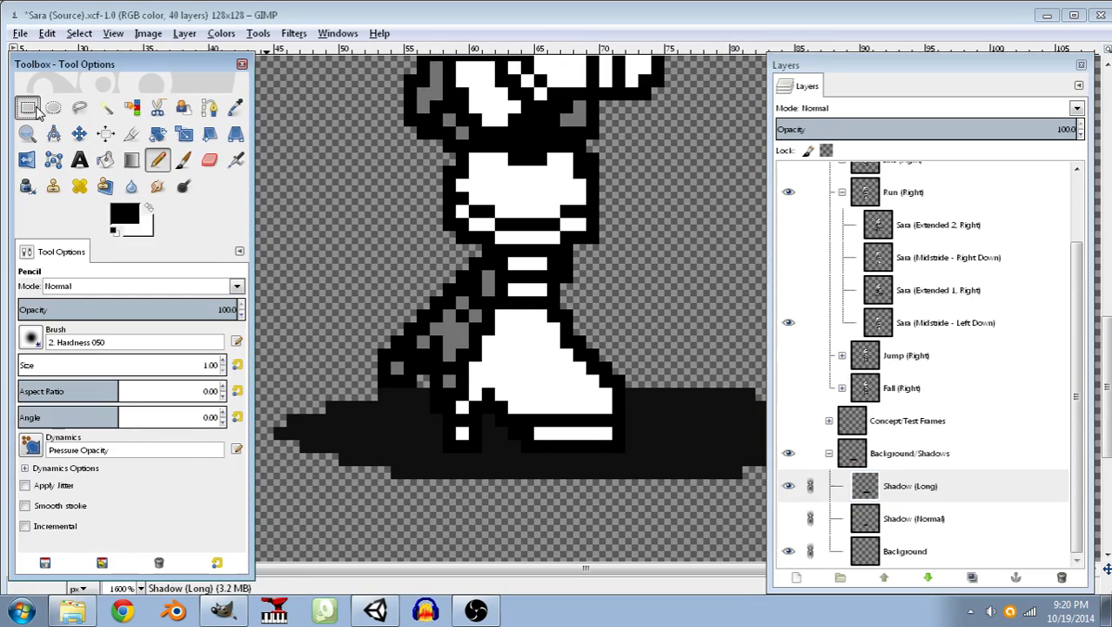
pyautogui.click(913, 333)
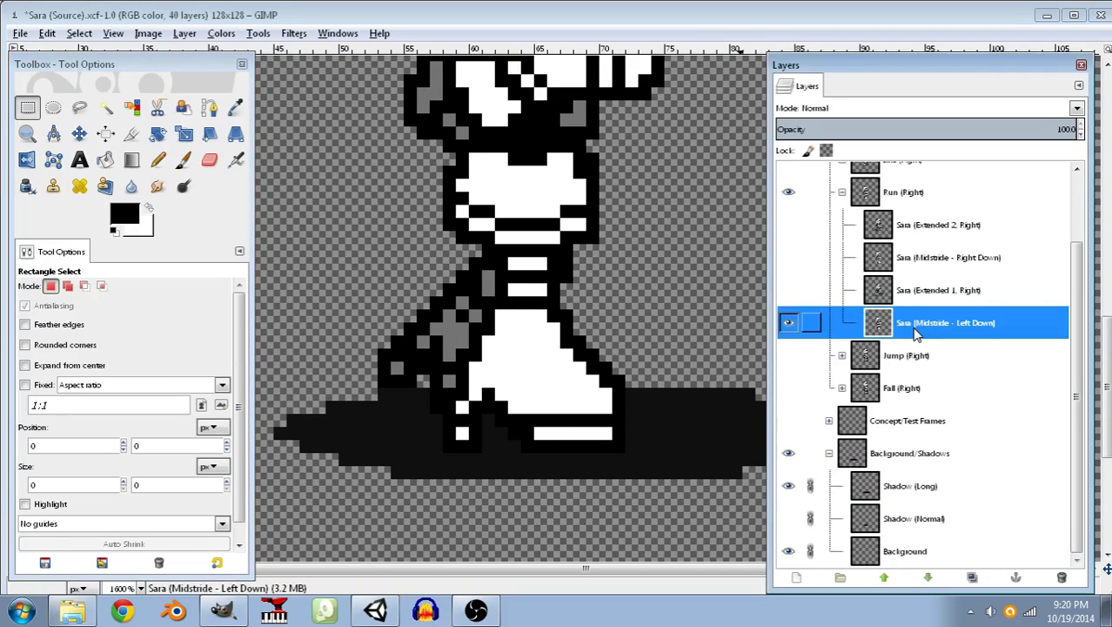
pyautogui.click(490, 264)
pyautogui.moveTo(444, 257); pyautogui.dragTo(625, 452)
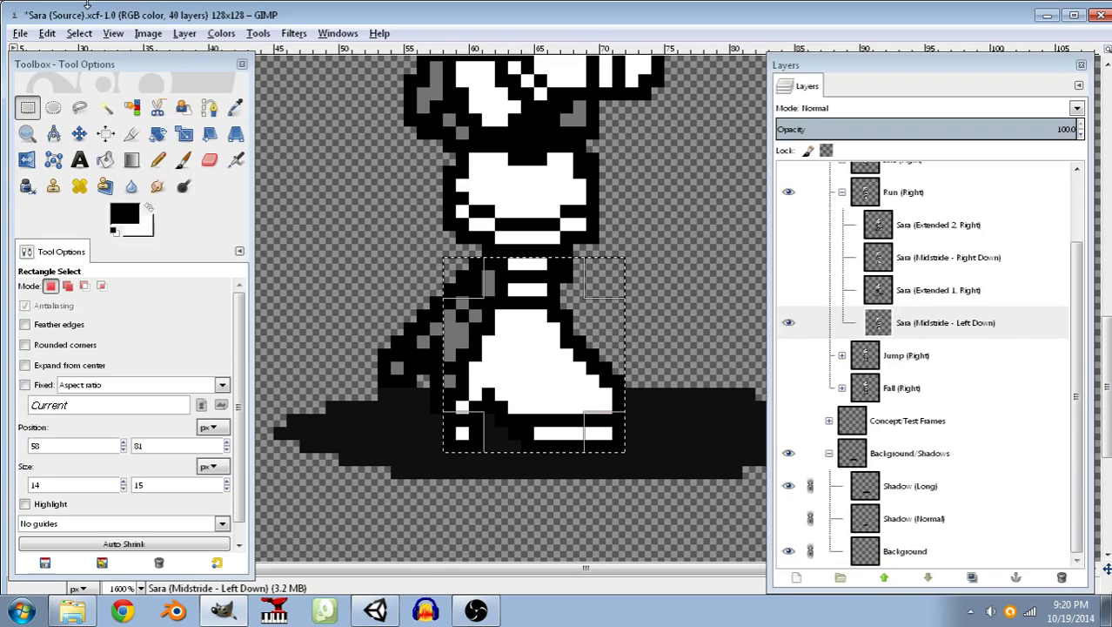
pyautogui.click(44, 33)
pyautogui.click(105, 160)
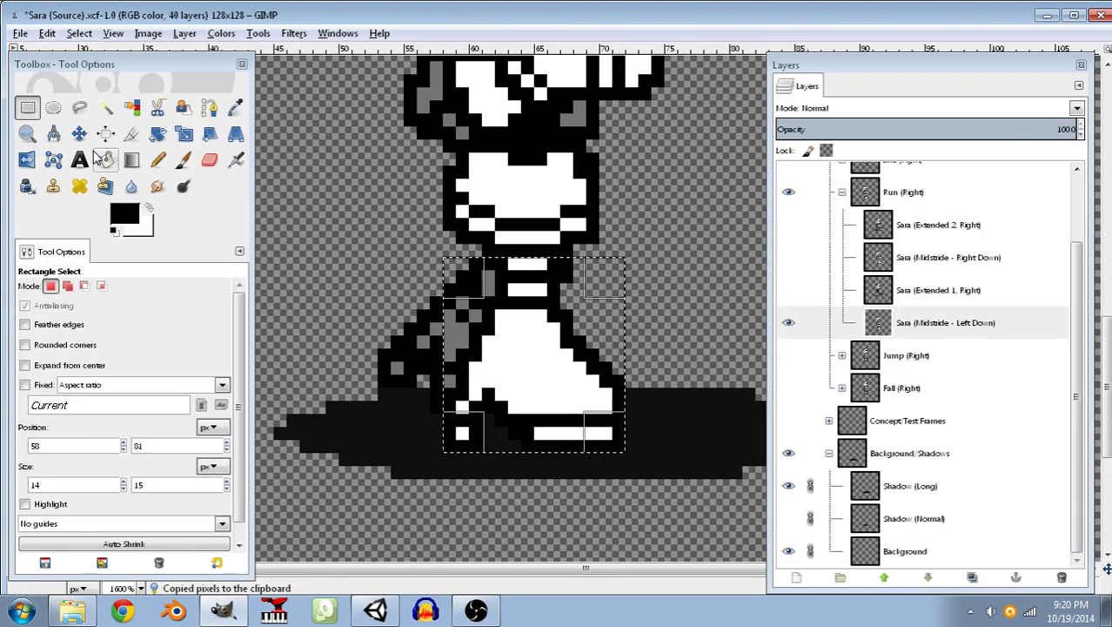
# Show Sara (Midstride - Right Down) instead of Sara (Midstride - Left Down) and paste the copied leg into the selection on that layer.
pyautogui.click(788, 257)
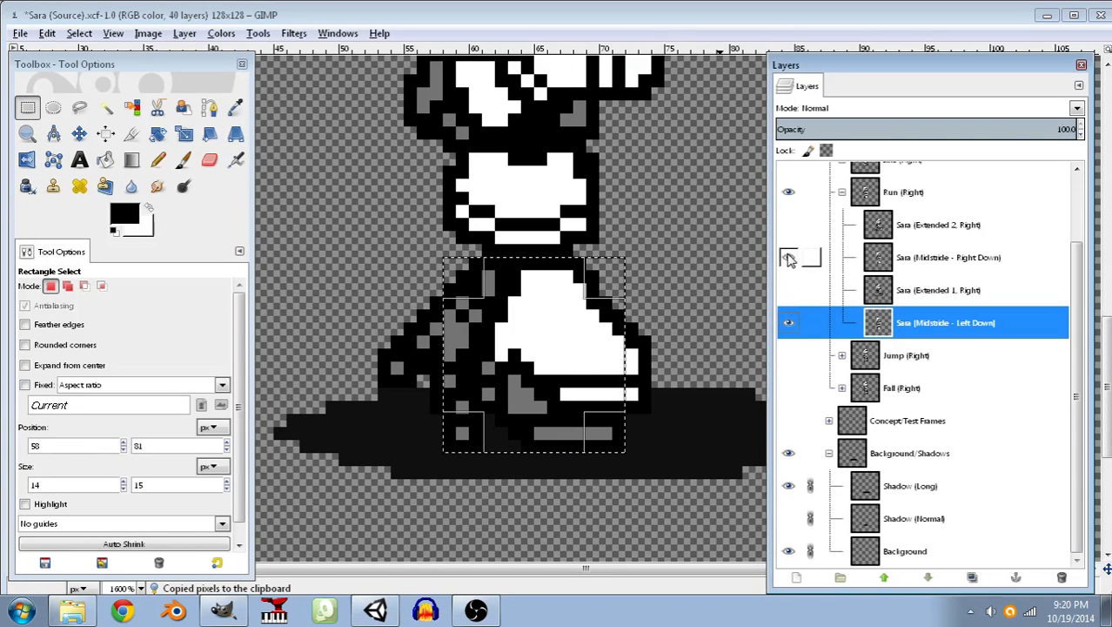
pyautogui.click(788, 322)
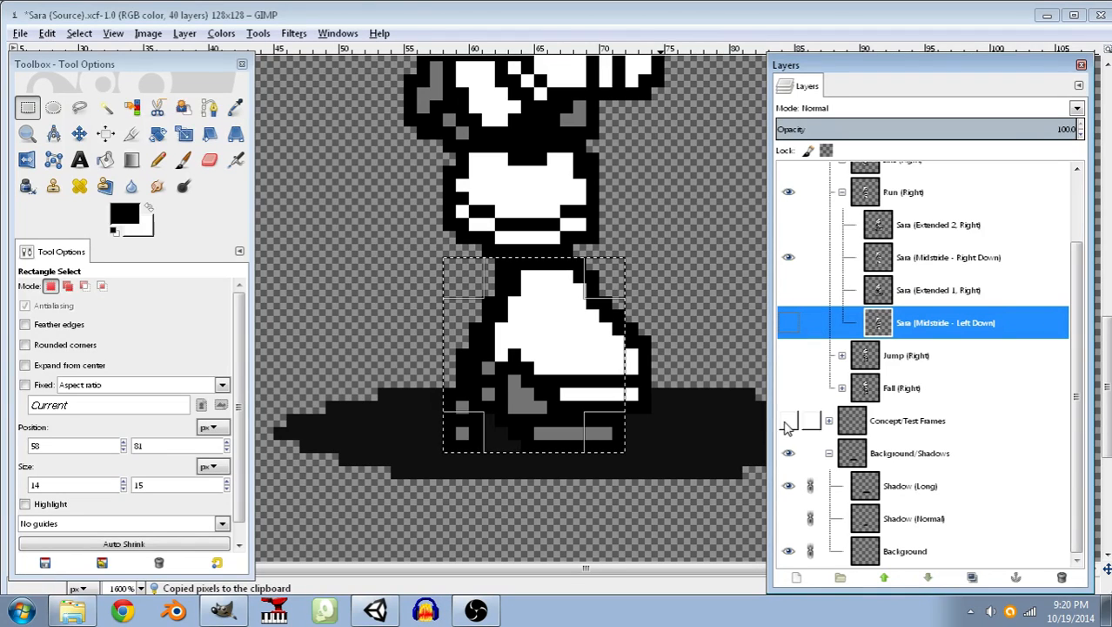
pyautogui.click(47, 33)
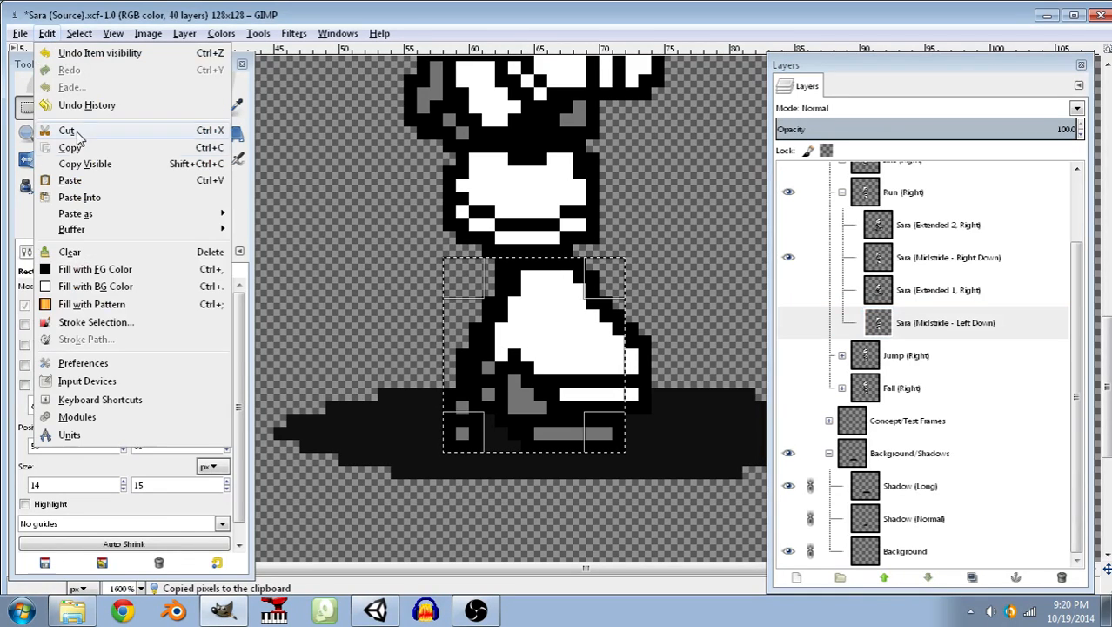
pyautogui.click(957, 265)
pyautogui.click(928, 262)
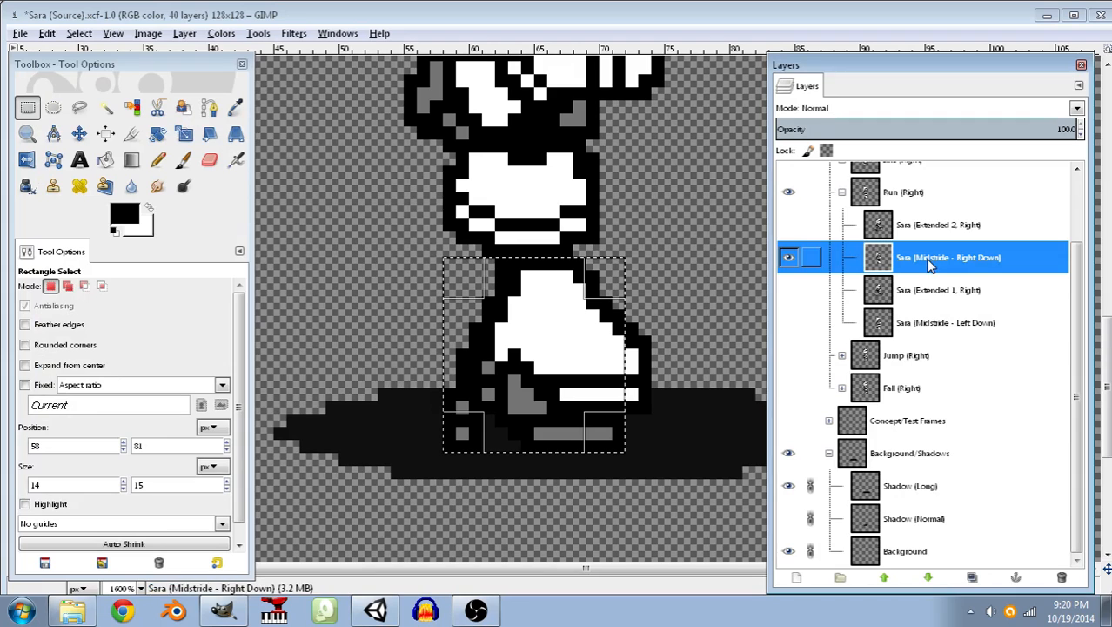
pyautogui.click(50, 35)
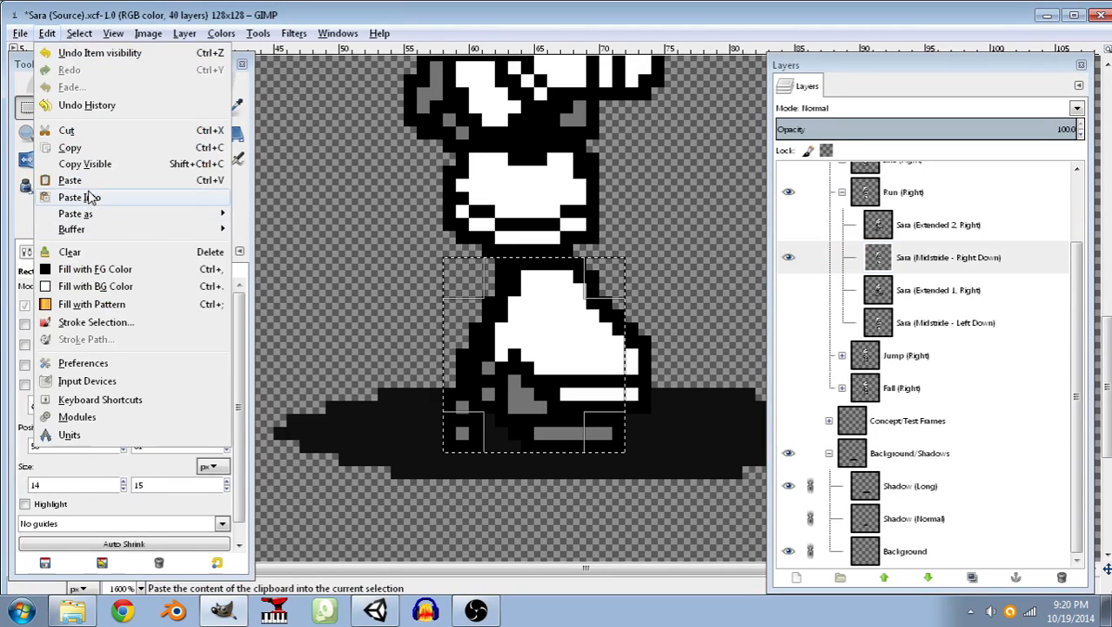
pyautogui.click(91, 195)
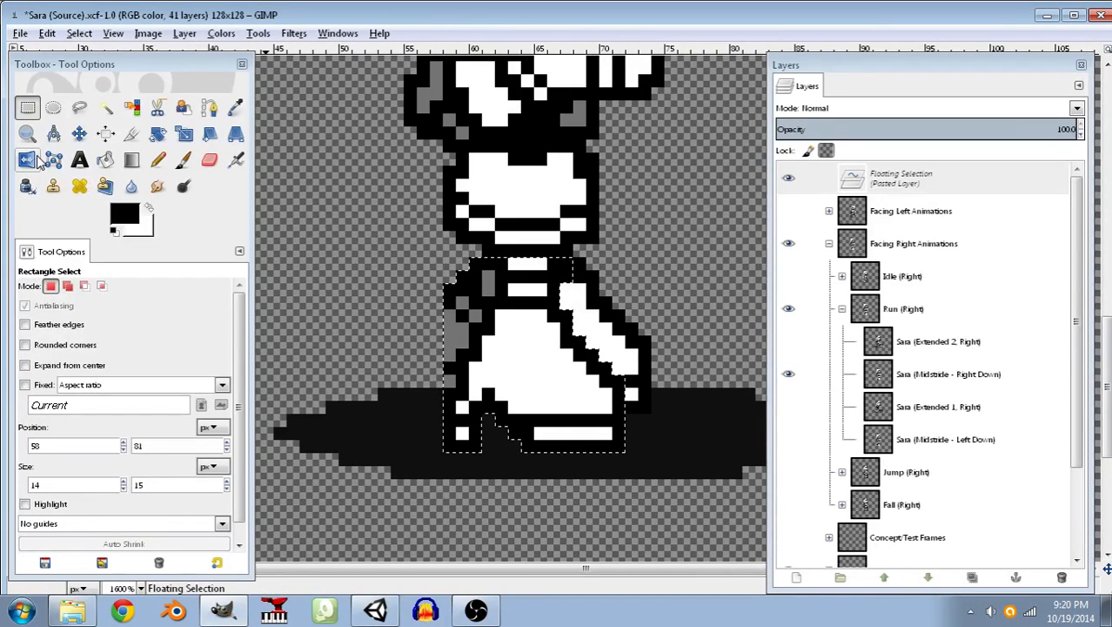
# Make white the foreground color and anchor the pasted leg onto the Sara (Midstride - Right Down) layer.
pyautogui.press('n')
pyautogui.click(148, 209)
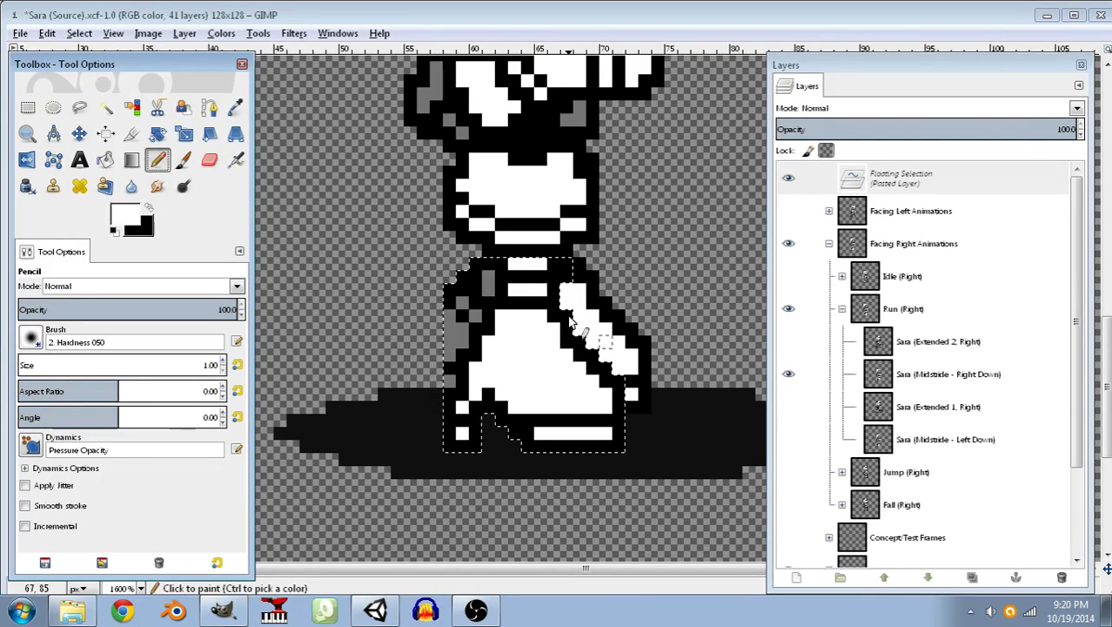
pyautogui.click(80, 33)
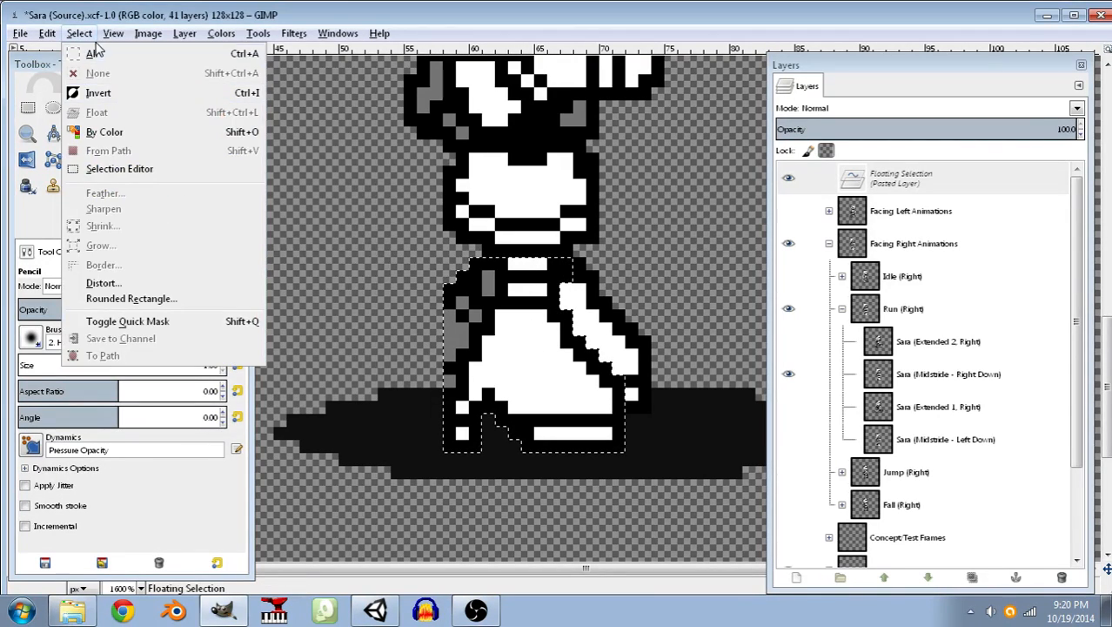
pyautogui.press('Escape')
pyautogui.press('u')
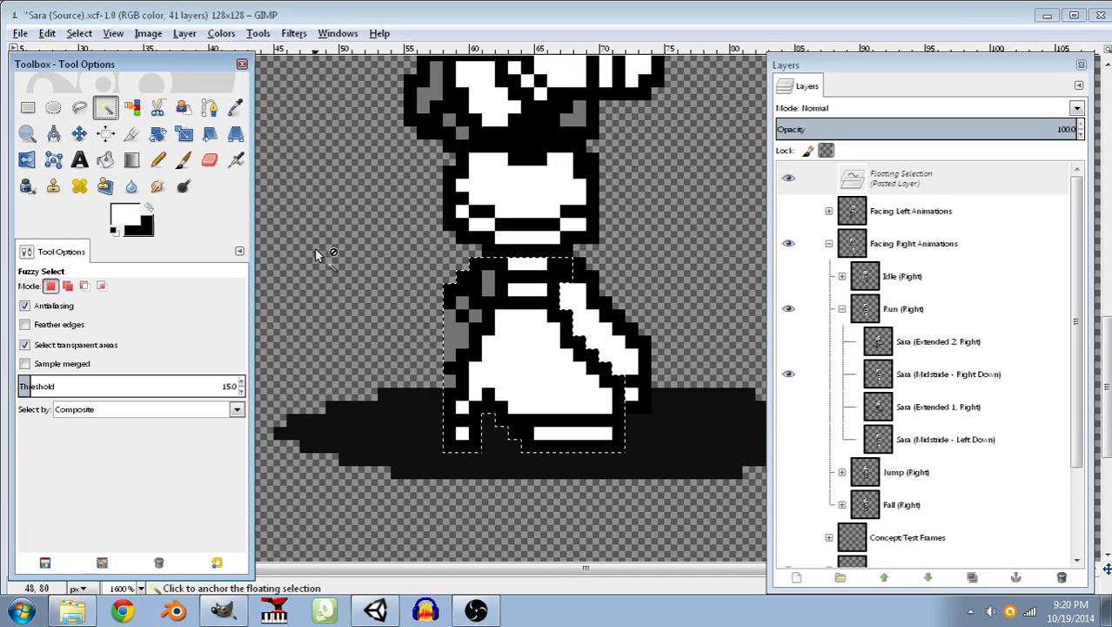
pyautogui.click(318, 253)
# Paint white over the leftover old leg pixels on both sides of the pasted leg with the 1 px Pencil.
pyautogui.click(157, 159)
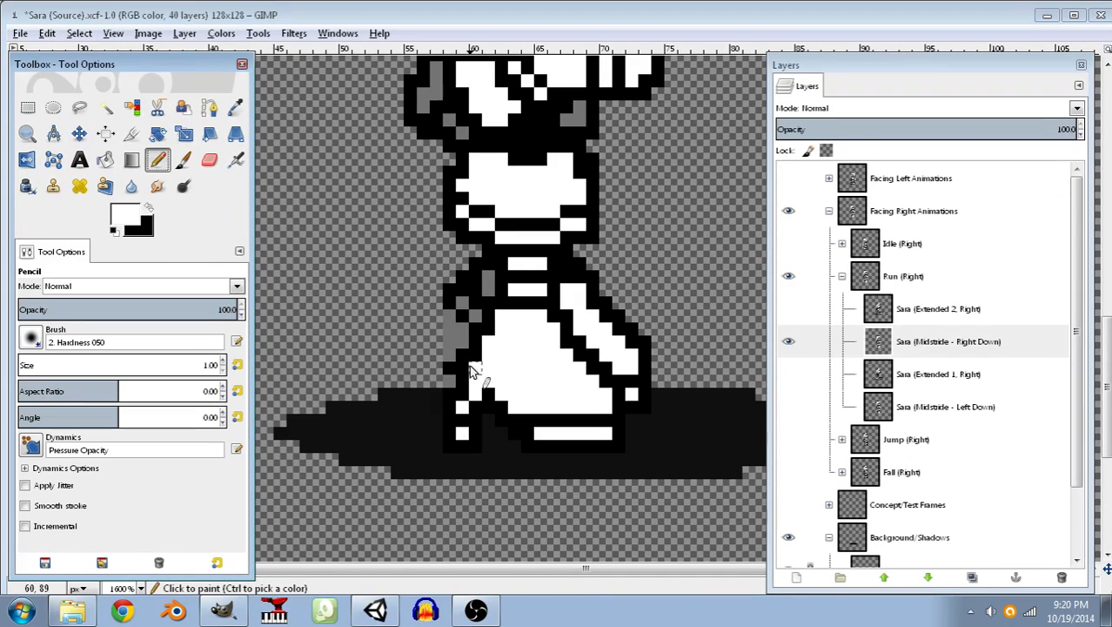
pyautogui.moveTo(468, 388)
pyautogui.mouseDown()
pyautogui.moveTo(467, 267)
pyautogui.moveTo(476, 263)
pyautogui.moveTo(487, 296)
pyautogui.moveTo(463, 289)
pyautogui.moveTo(463, 343)
pyautogui.moveTo(472, 293)
pyautogui.mouseUp()
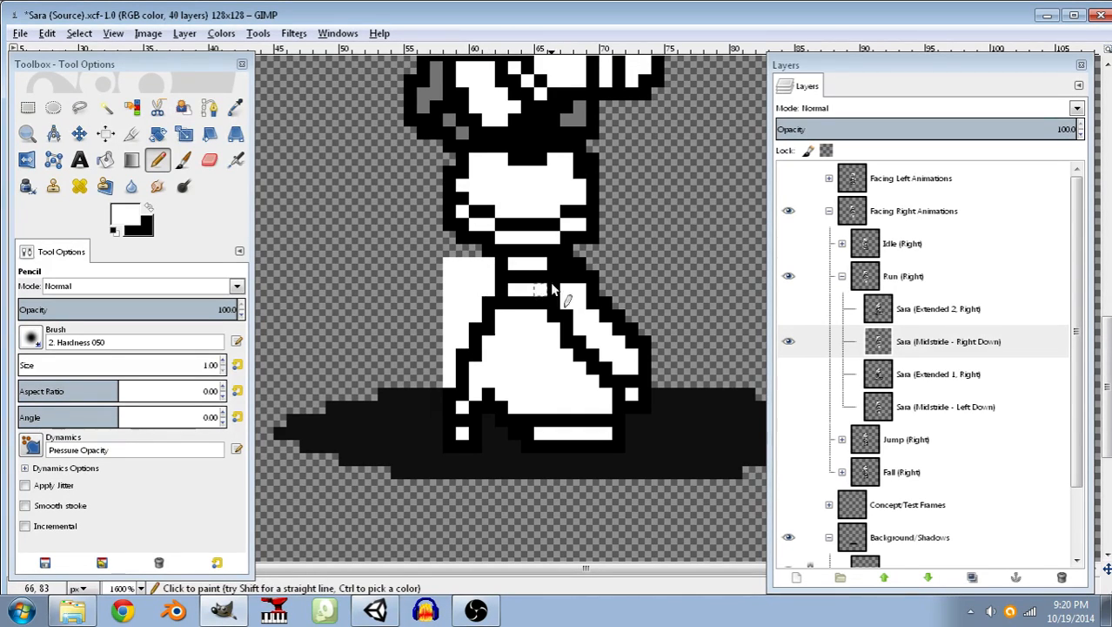
pyautogui.moveTo(567, 271); pyautogui.dragTo(571, 302)
pyautogui.moveTo(583, 261); pyautogui.dragTo(583, 301)
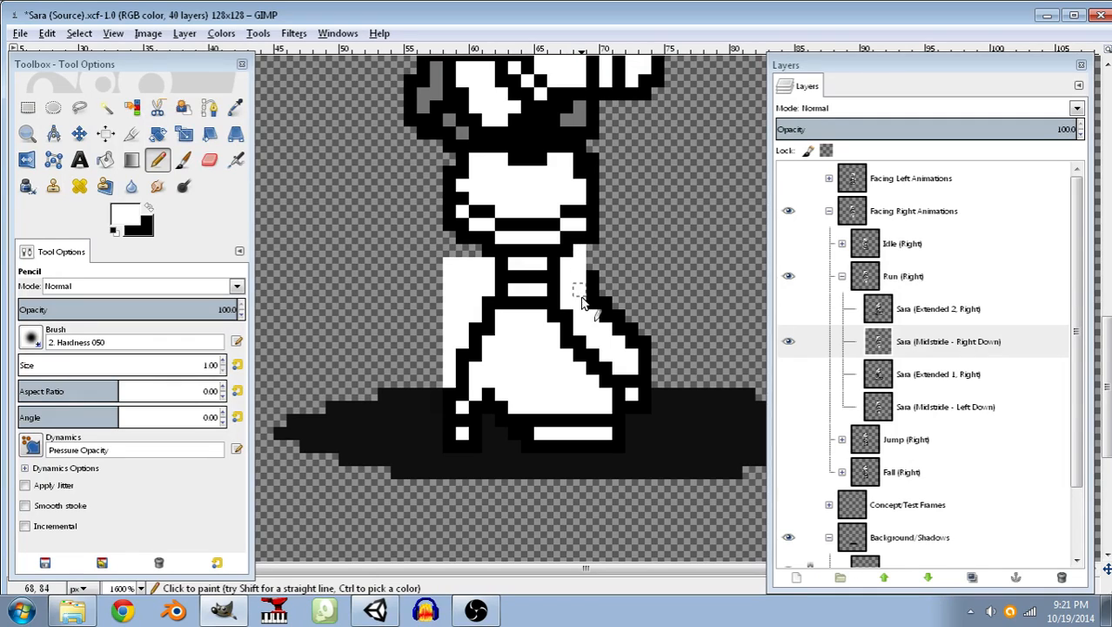
pyautogui.moveTo(592, 263); pyautogui.dragTo(642, 392)
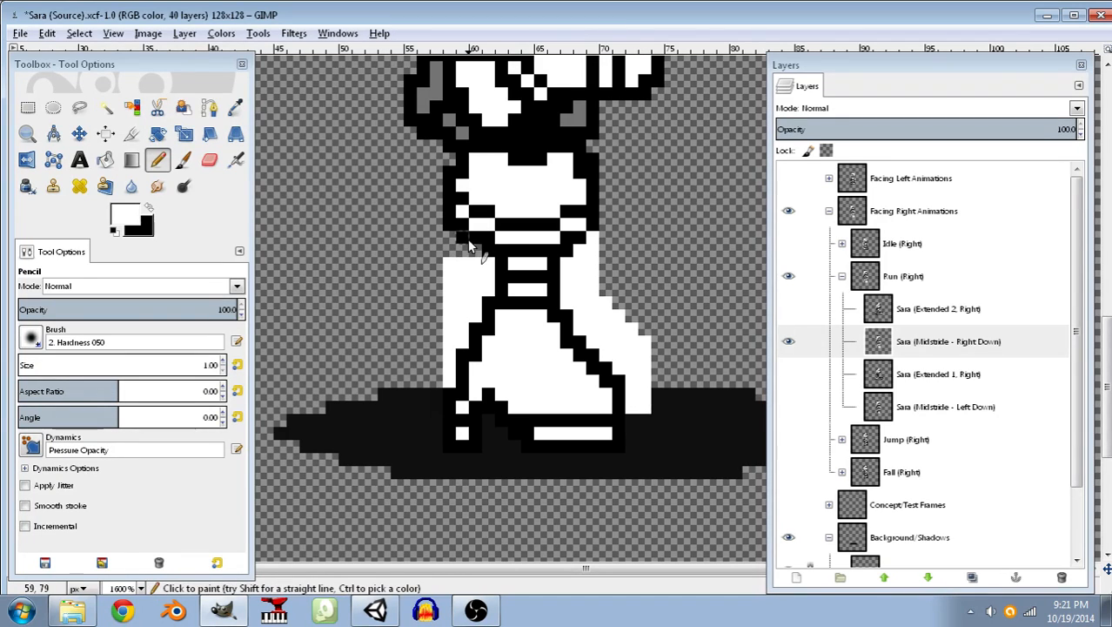
pyautogui.click(150, 211)
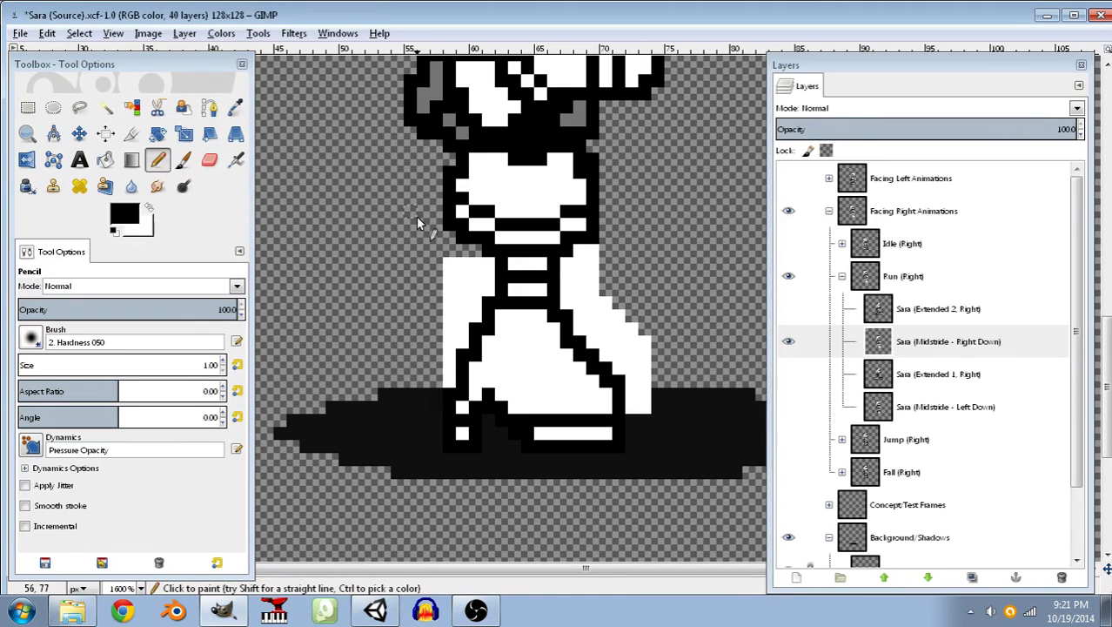
# Fuzzy-select the white areas on both sides of the leg, make them transparent with Color to Alpha, and clear the selection.
pyautogui.click(105, 106)
pyautogui.click(461, 266)
pyautogui.keyDown('shift'); pyautogui.click(581, 283); pyautogui.keyUp('shift')
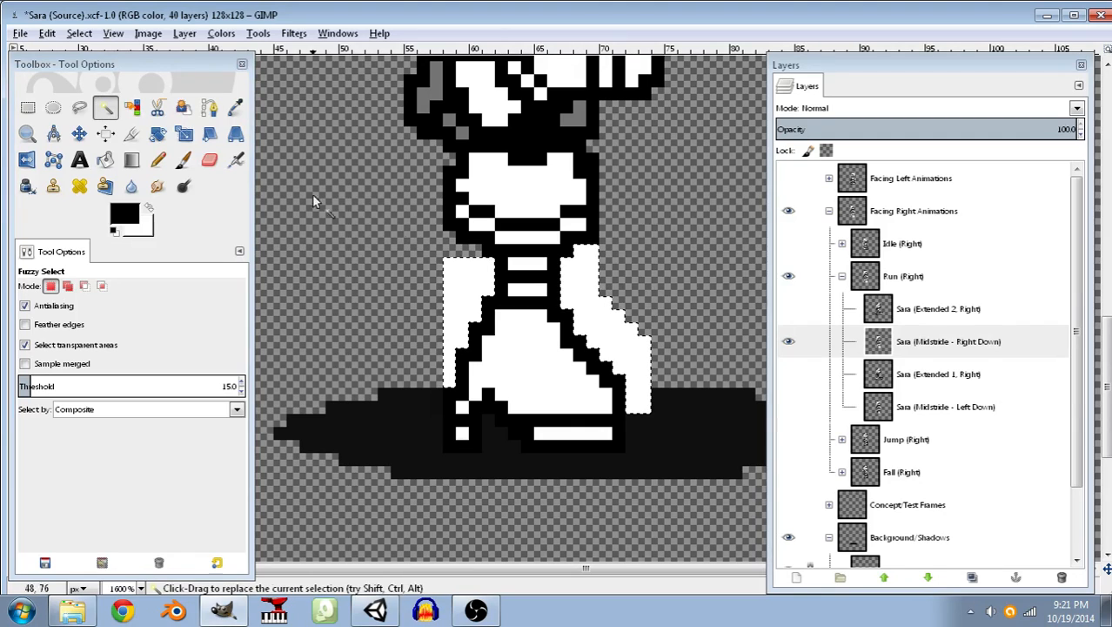
pyautogui.click(221, 33)
pyautogui.click(258, 345)
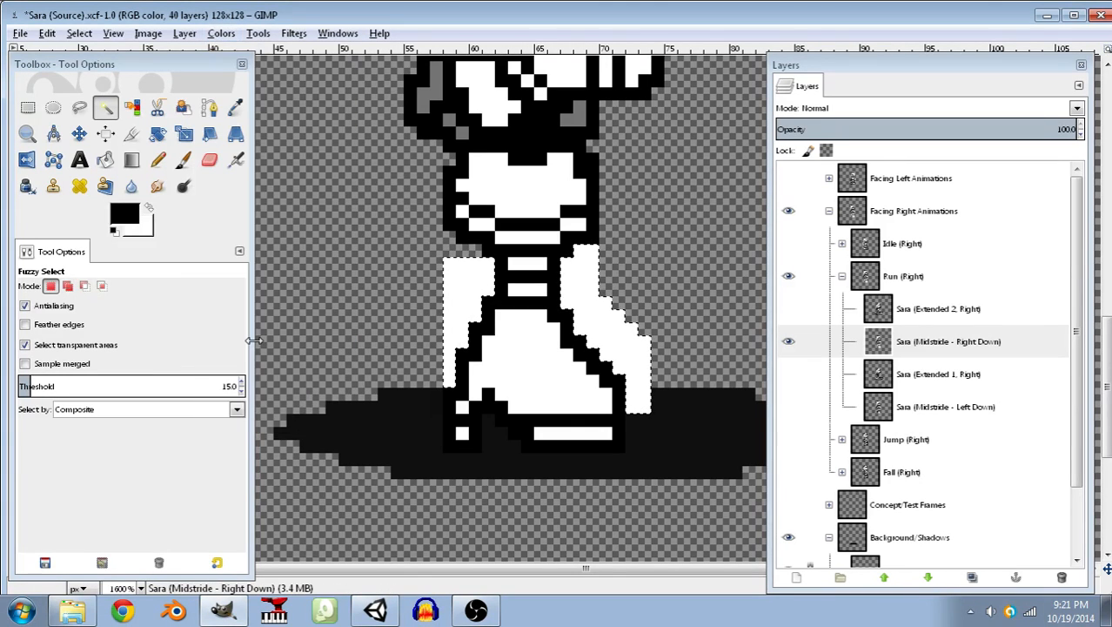
pyautogui.click(561, 389)
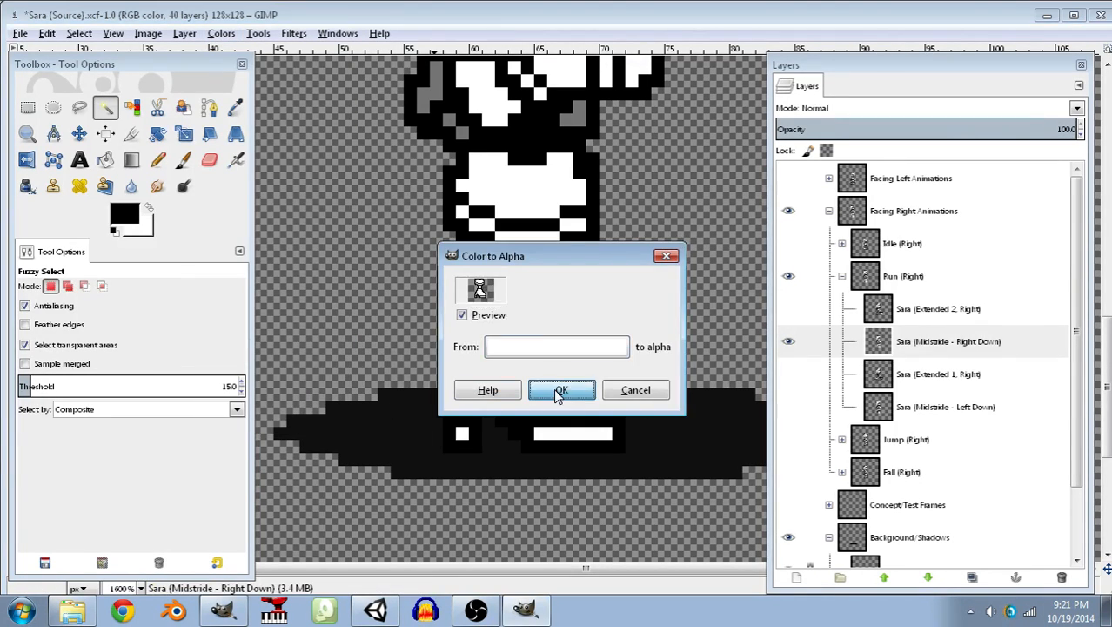
pyautogui.click(78, 33)
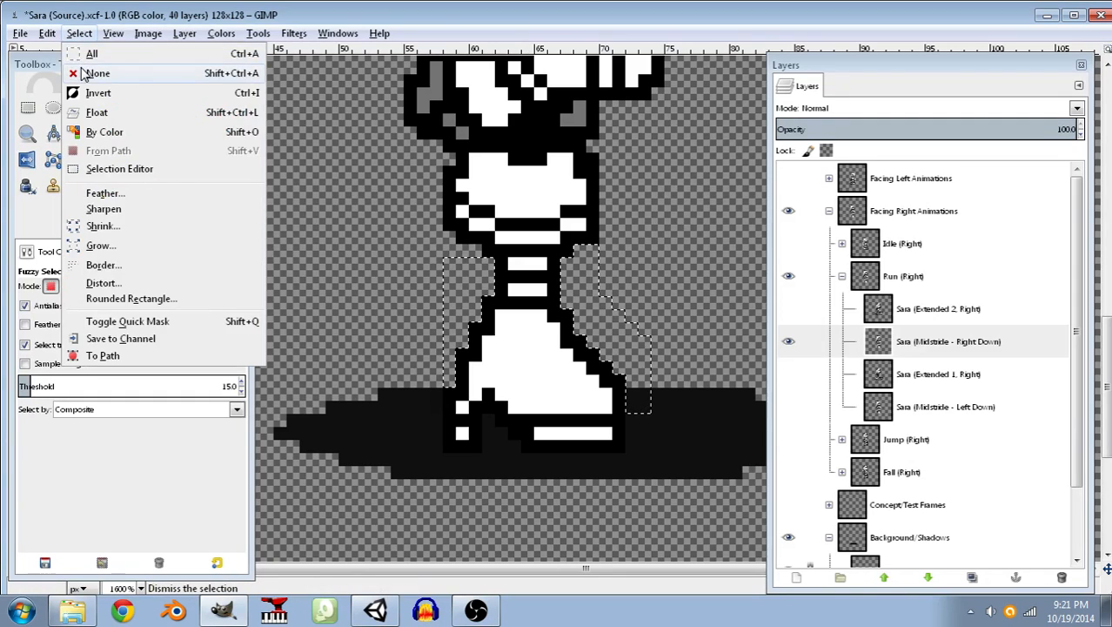
pyautogui.click(102, 73)
# Set the foreground color to gray with red, green and blue at 128.
pyautogui.click(157, 161)
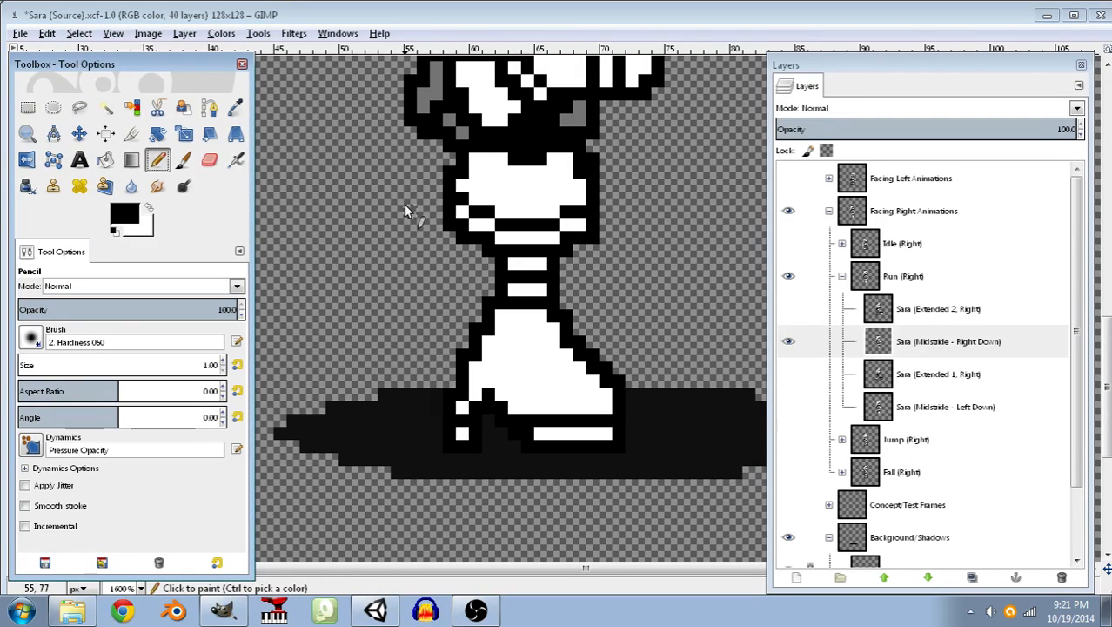
pyautogui.click(149, 209)
pyautogui.click(123, 214)
pyautogui.write('128')
pyautogui.press('Tab')
pyautogui.write('128')
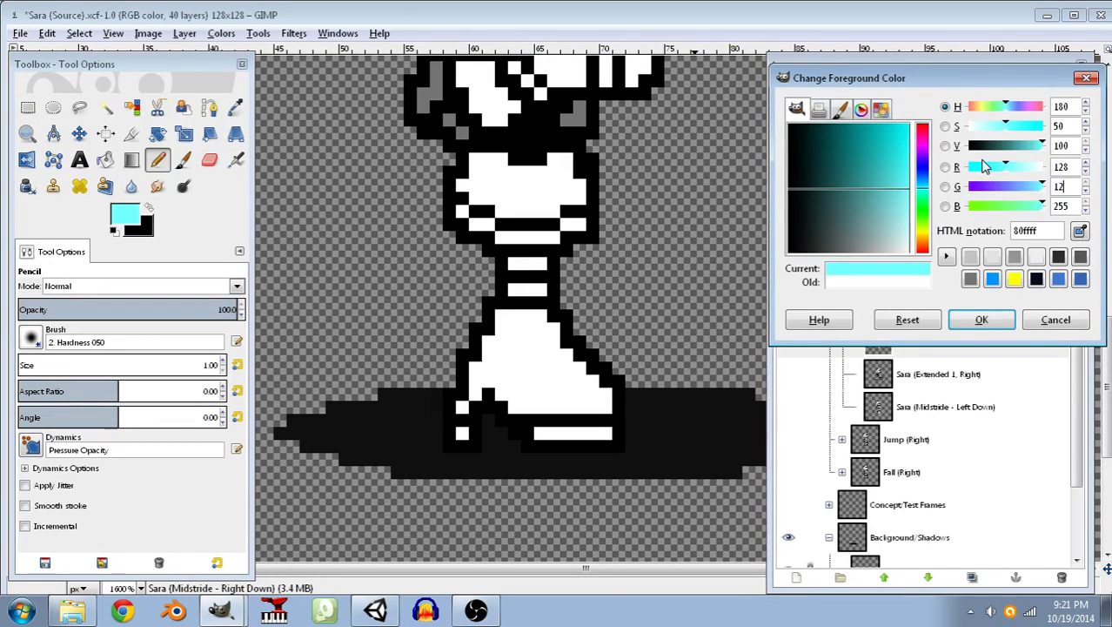
pyautogui.press('Tab')
pyautogui.write('128')
pyautogui.press('Tab')
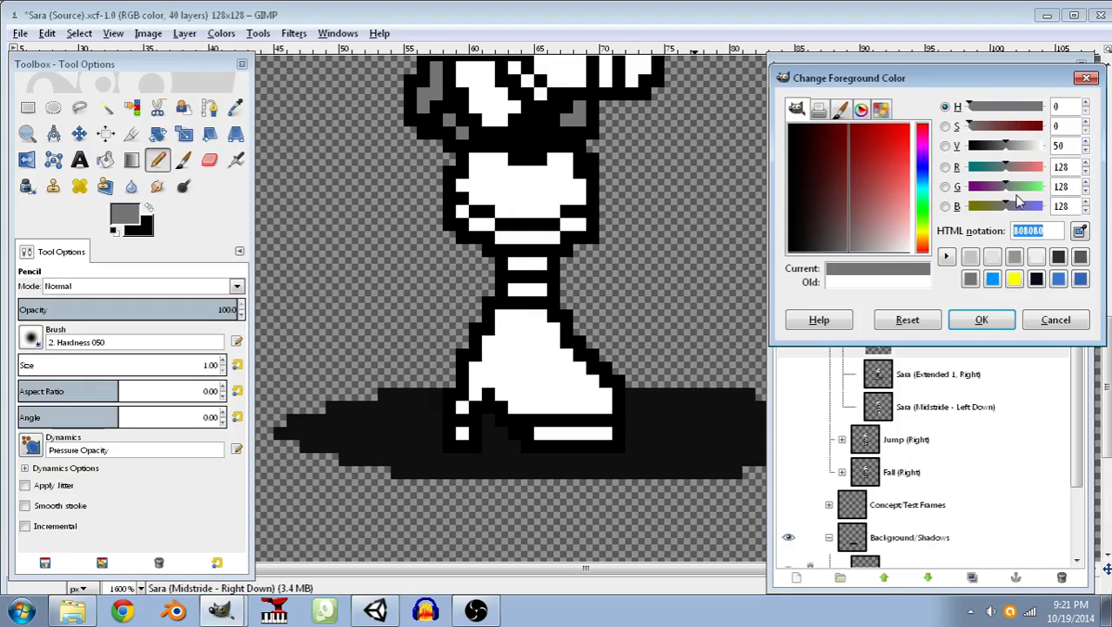
pyautogui.click(995, 323)
# Bucket-fill the boot, sole, heel and ankle stripes of the pasted leg with gray, and reset the foreground color to white.
pyautogui.click(104, 161)
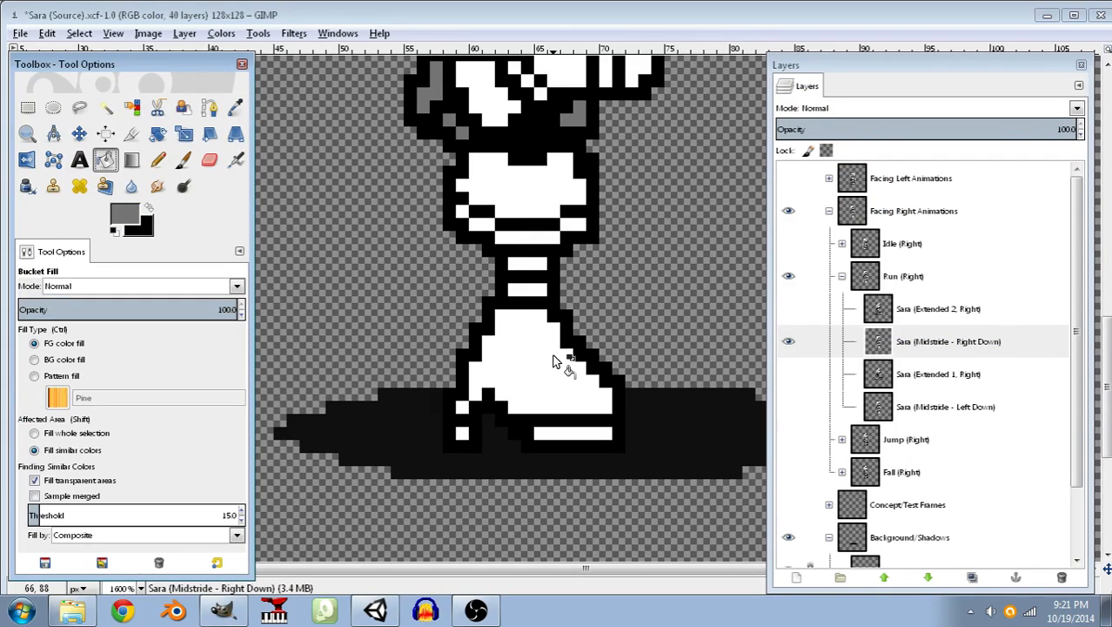
pyautogui.click(557, 406)
pyautogui.click(561, 435)
pyautogui.click(463, 432)
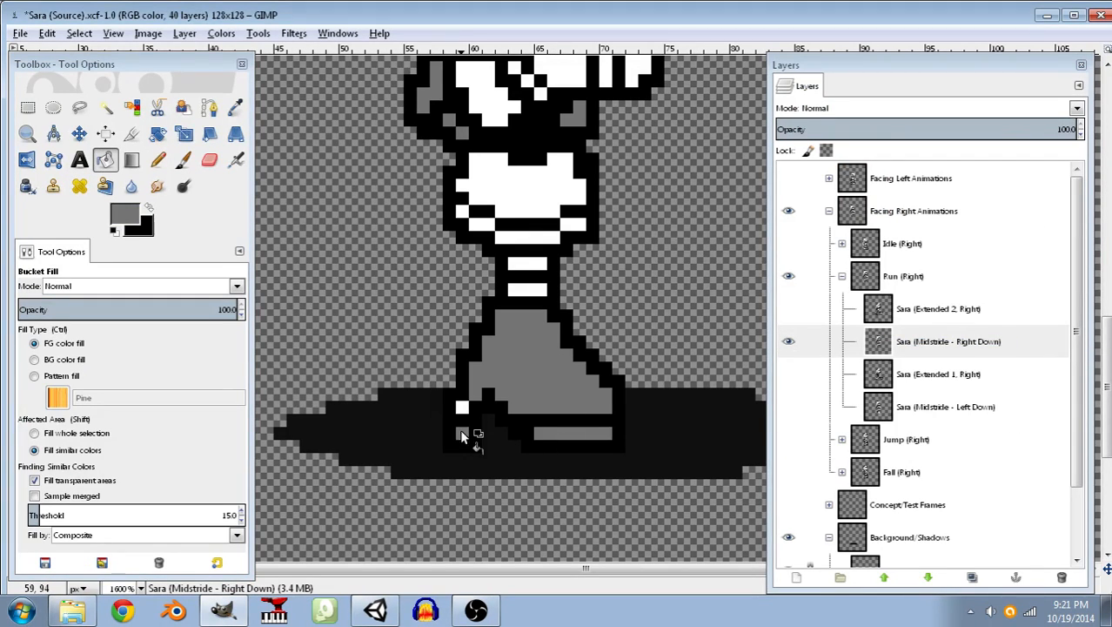
pyautogui.click(462, 406)
pyautogui.click(523, 270)
pyautogui.click(114, 233)
pyautogui.click(147, 209)
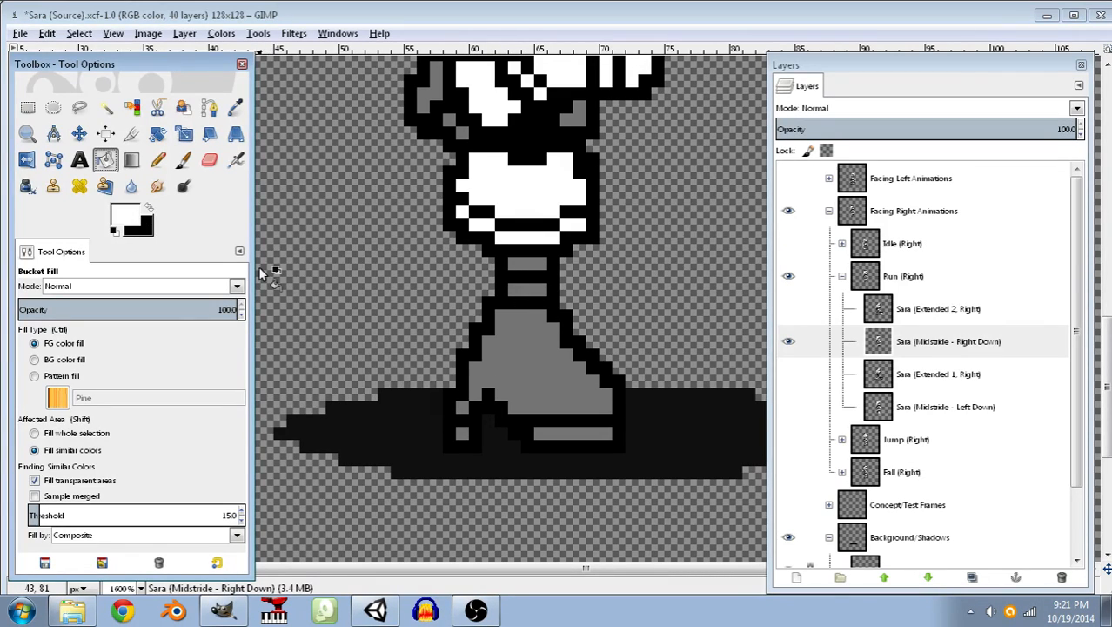
# Select a 14 × 14 px rectangle at 58, 82 around the gray leg.
pyautogui.scroll(2, 513, 219)
pyautogui.scroll(-4, 507, 225)
pyautogui.scroll(2, 510, 233)
pyautogui.scroll(-2, 509, 240)
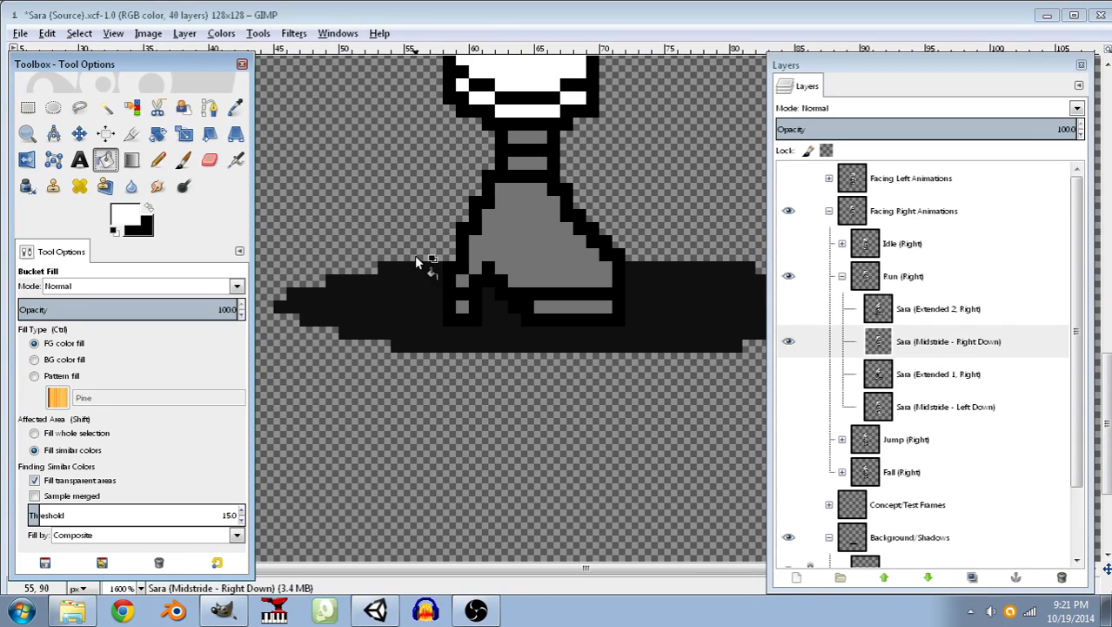
pyautogui.click(27, 106)
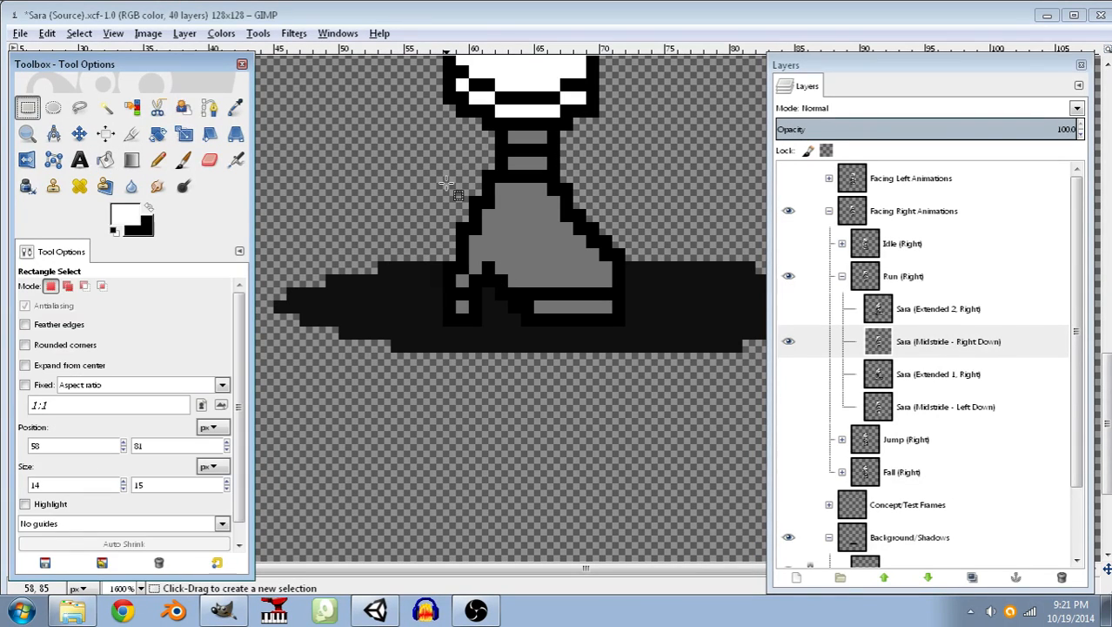
pyautogui.moveTo(454, 145); pyautogui.dragTo(620, 322)
pyautogui.moveTo(459, 235); pyautogui.dragTo(448, 235)
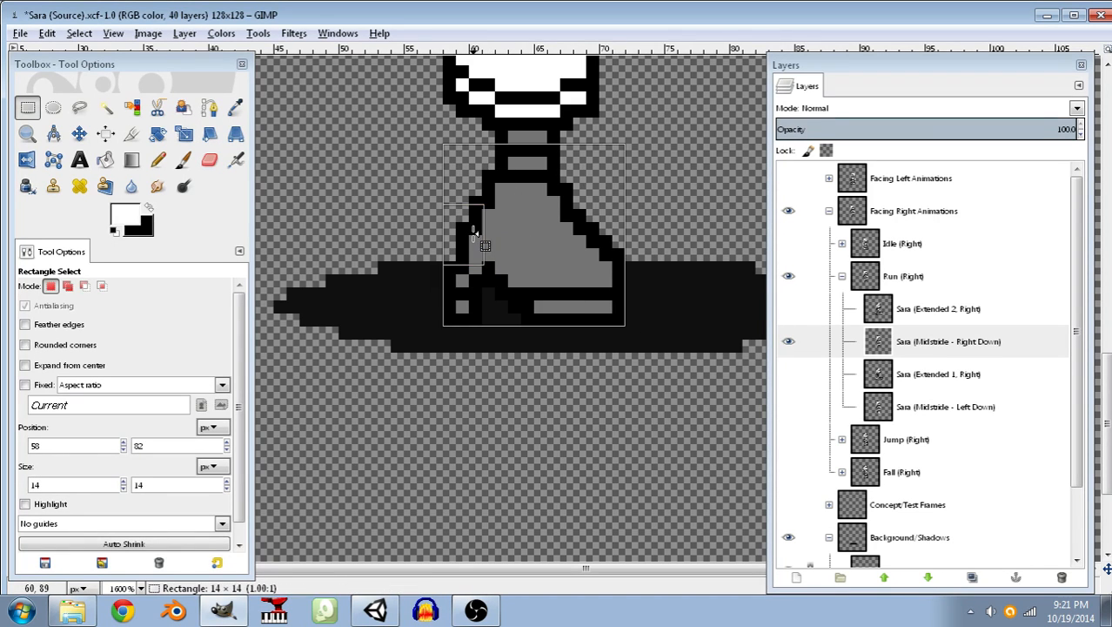
# Copy the selected gray leg and paste it as a floating selection.
pyautogui.click(48, 34)
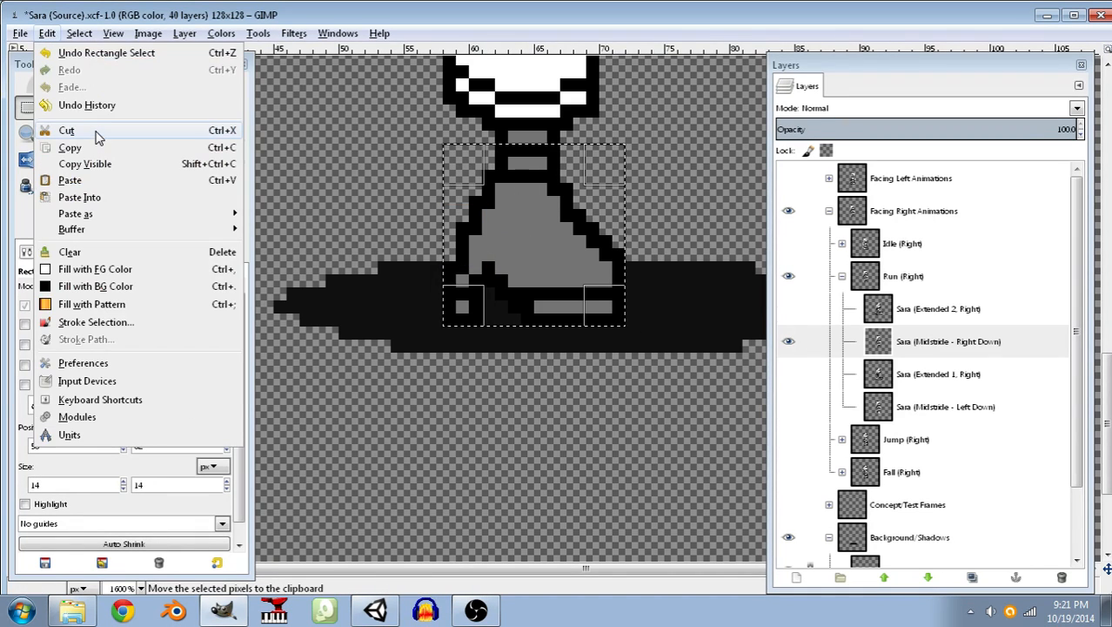
pyautogui.click(76, 149)
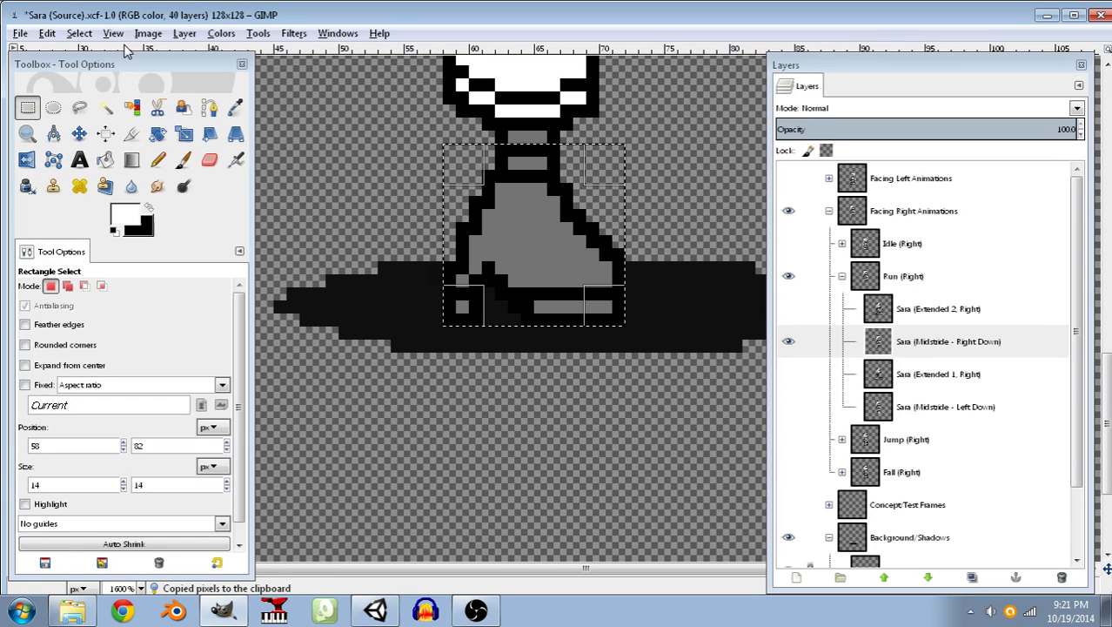
pyautogui.click(48, 34)
pyautogui.click(71, 181)
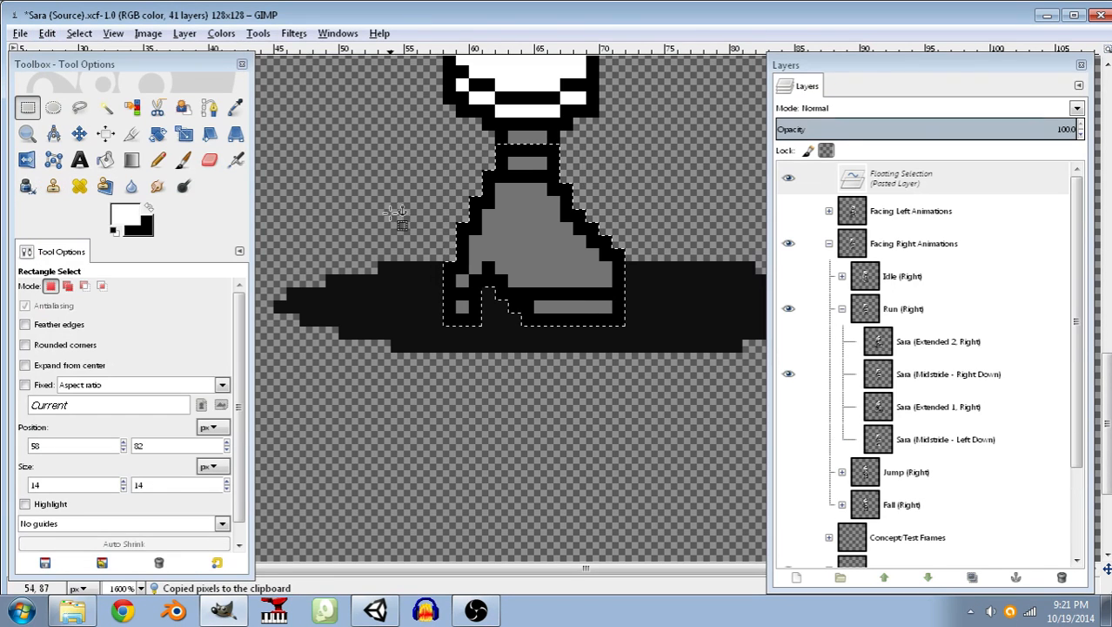
# Rotate the floating gray leg copy by 90 degrees about its center.
pyautogui.click(268, 36)
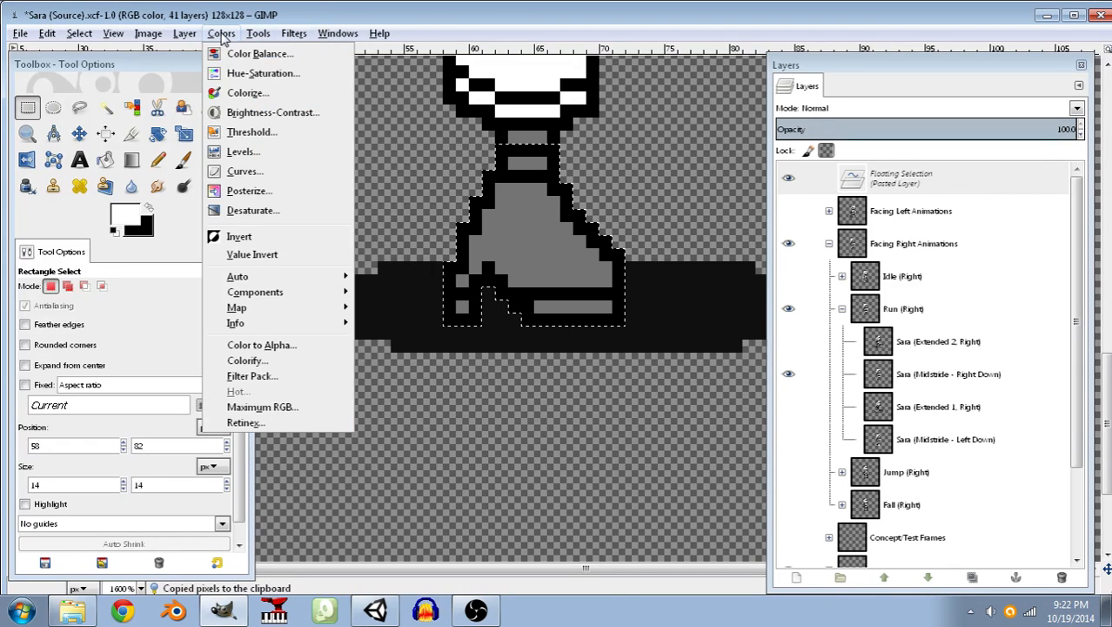
pyautogui.moveTo(184, 33)
pyautogui.moveTo(257, 33)
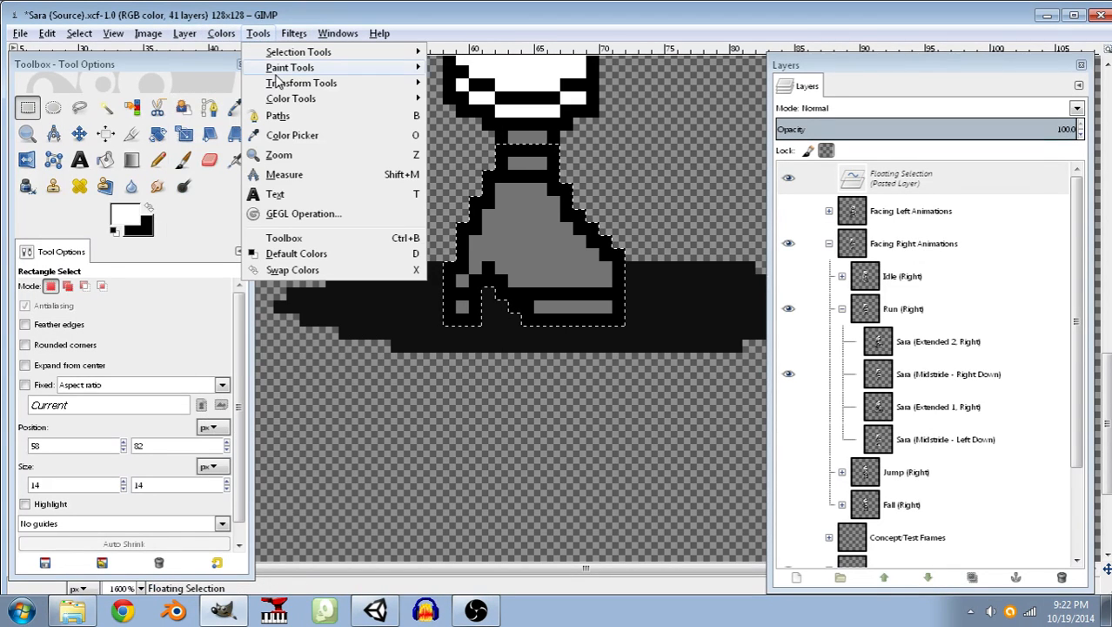
pyautogui.moveTo(348, 82)
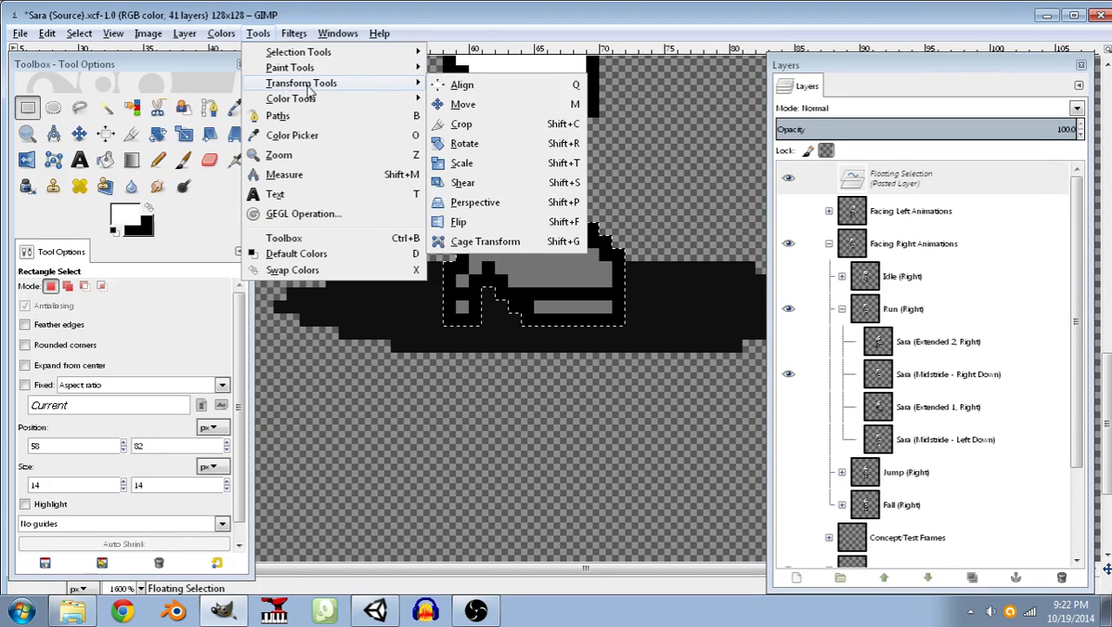
pyautogui.click(465, 144)
pyautogui.press('Tab')
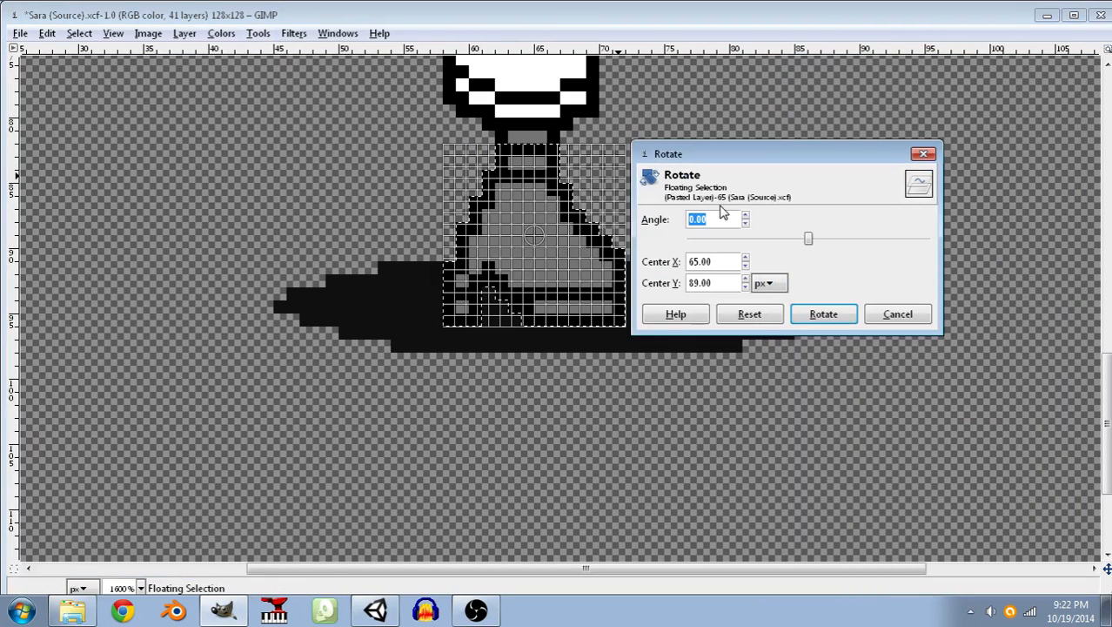
pyautogui.write('90')
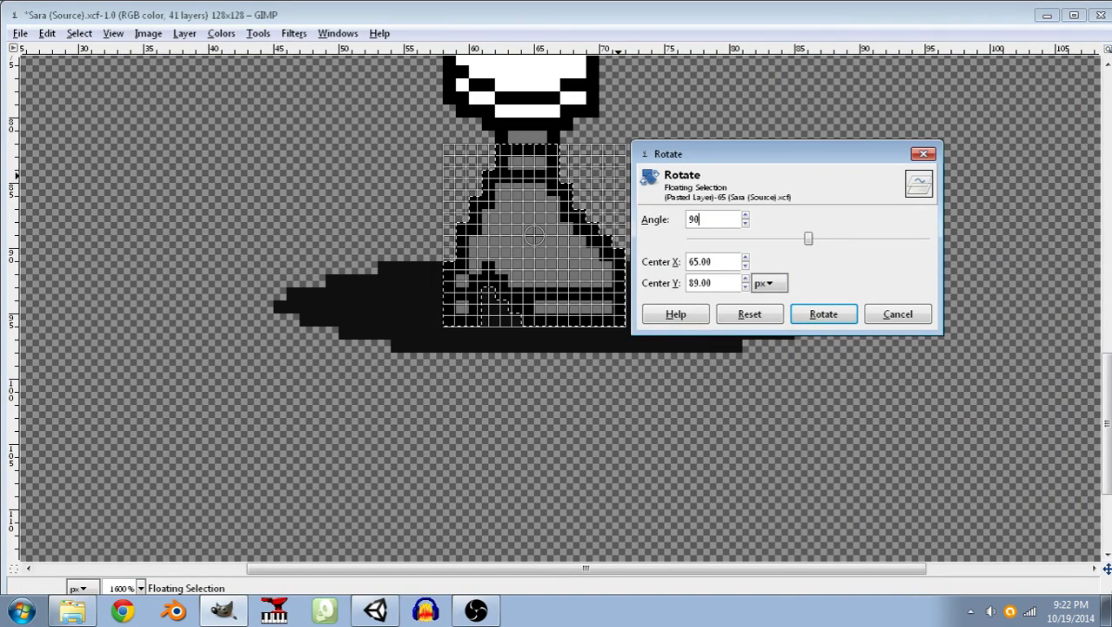
pyautogui.press('Tab')
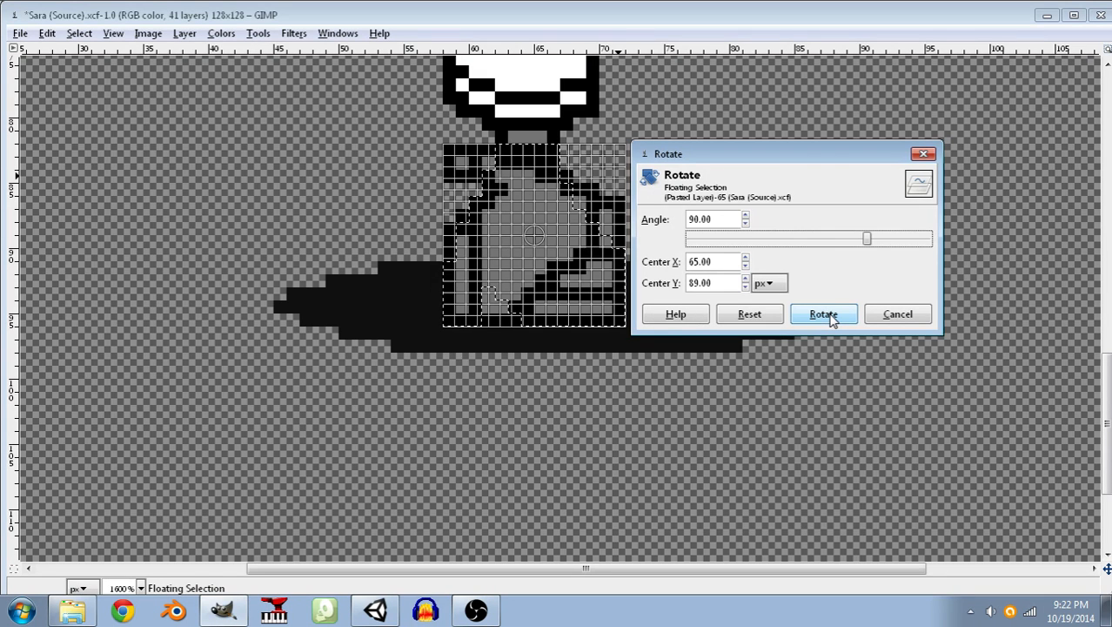
pyautogui.click(831, 318)
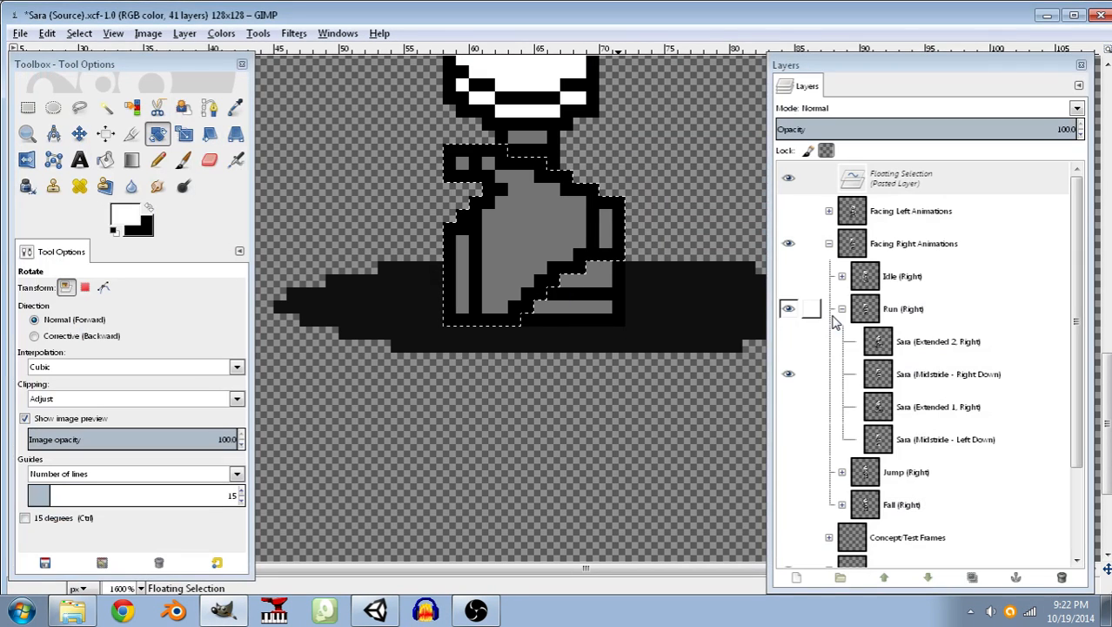
# Move the rotated leg about 6 px left and 5 px up so it trails behind the standing leg, and anchor it.
pyautogui.click(79, 135)
pyautogui.moveTo(533, 216); pyautogui.dragTo(460, 155)
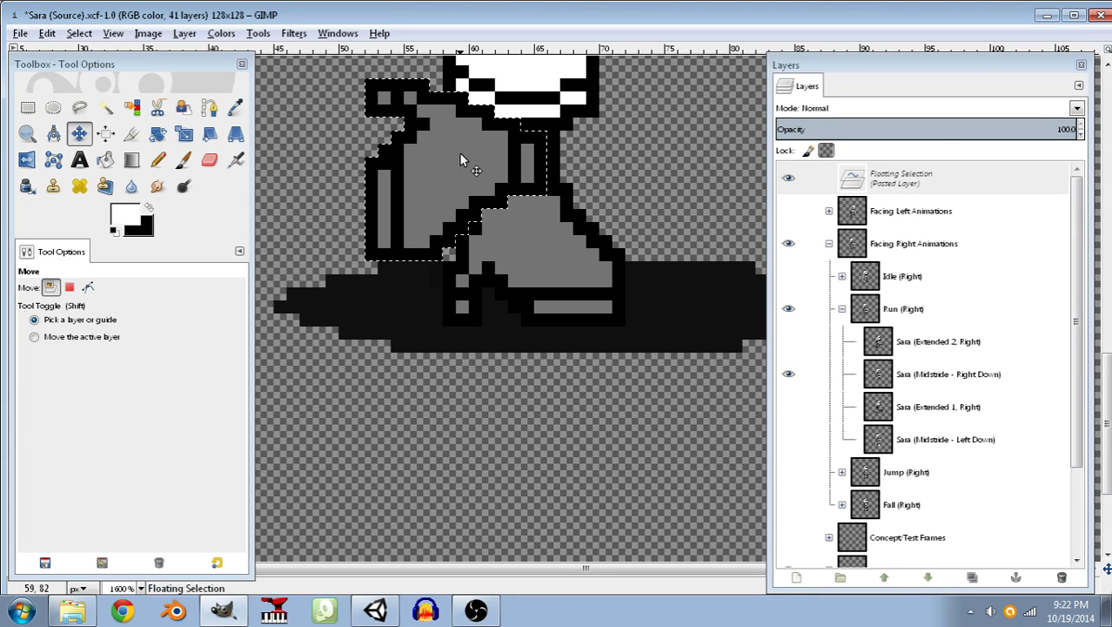
pyautogui.click(79, 33)
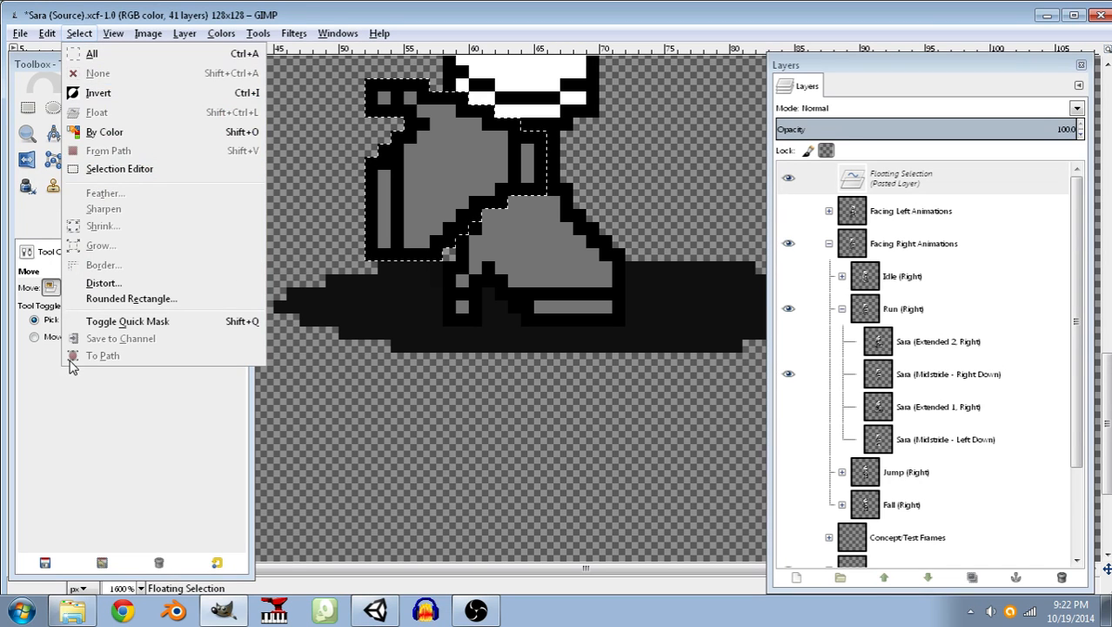
pyautogui.click(86, 419)
pyautogui.click(105, 106)
pyautogui.click(334, 194)
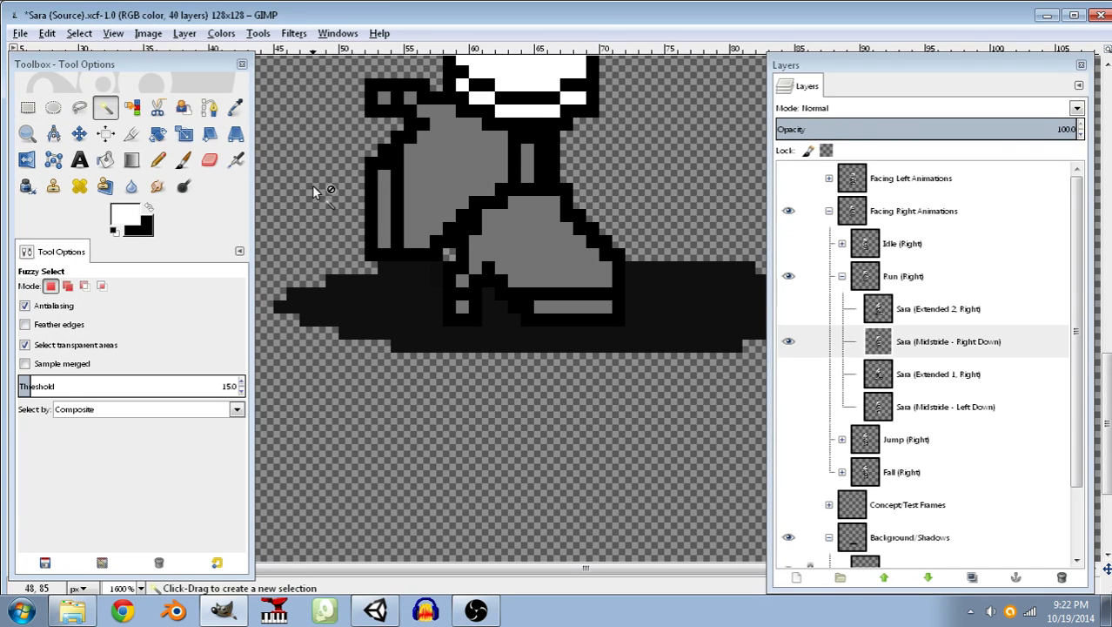
# Bucket-fill the sole, heel, boot and ankle stripe of the rotated rear leg with white.
pyautogui.click(158, 162)
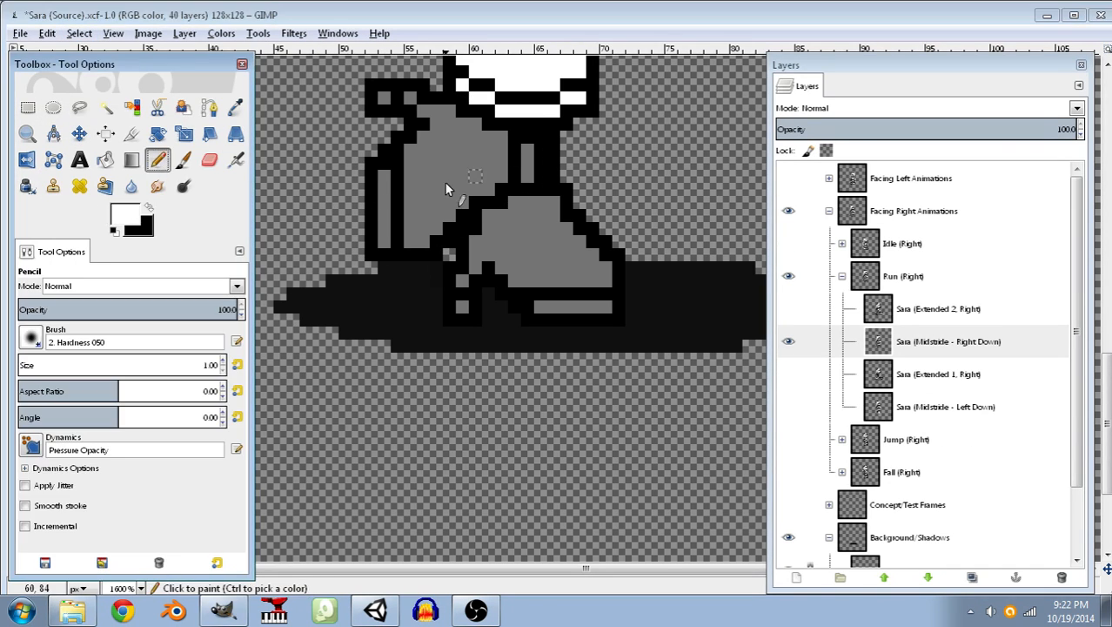
pyautogui.click(105, 159)
pyautogui.click(384, 209)
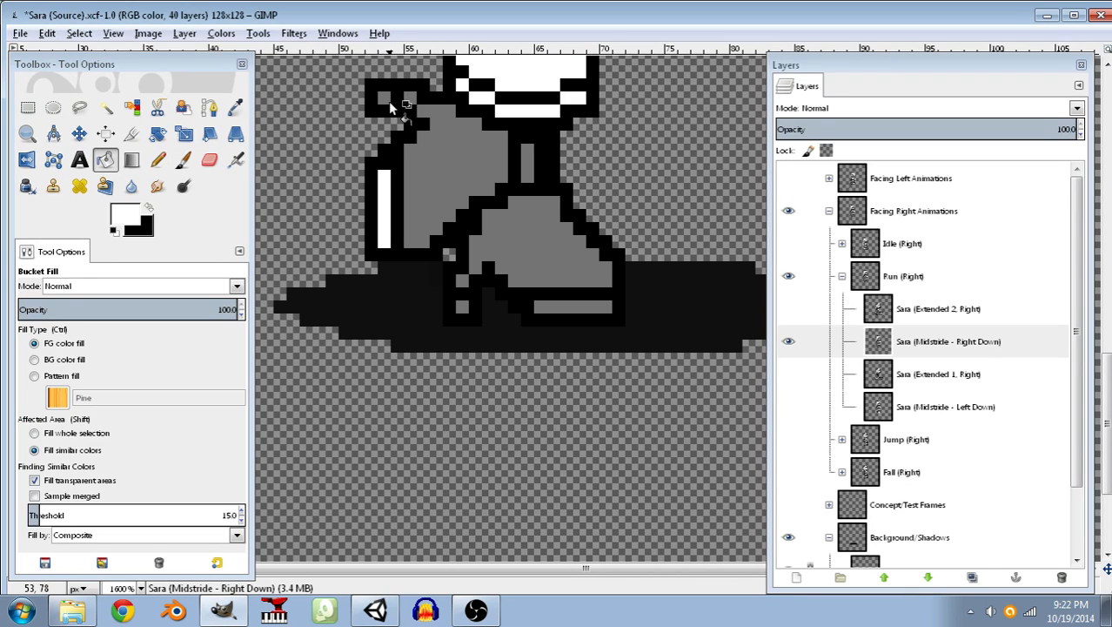
pyautogui.click(427, 126)
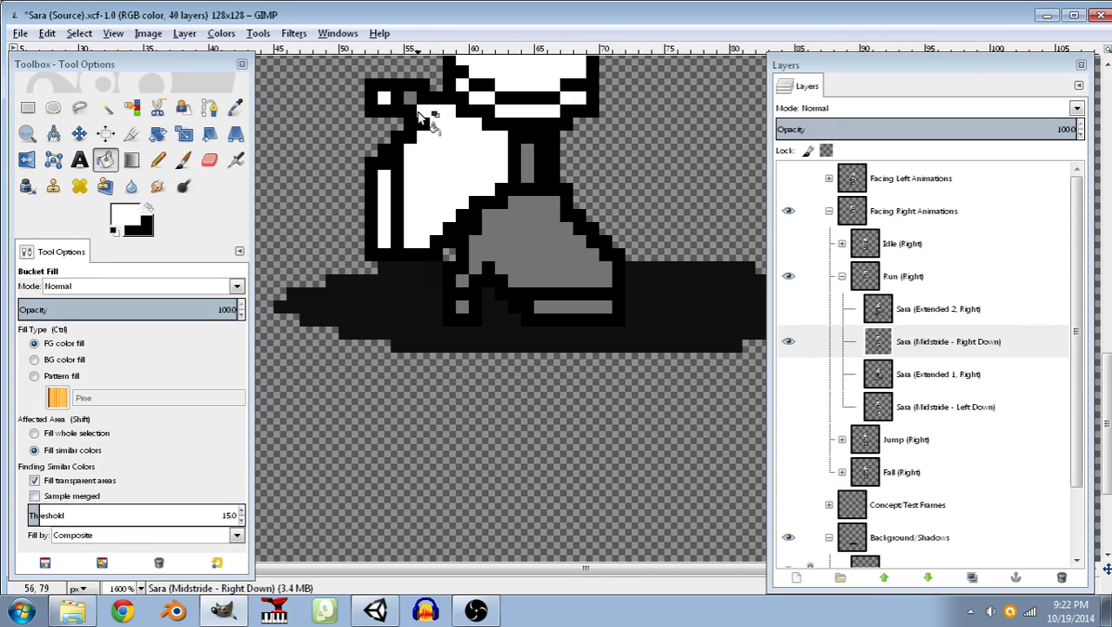
pyautogui.click(527, 166)
# Pencil a black outline for the raised knee in front of the standing leg, curving up to the skirt's edge.
pyautogui.click(149, 207)
pyautogui.click(157, 165)
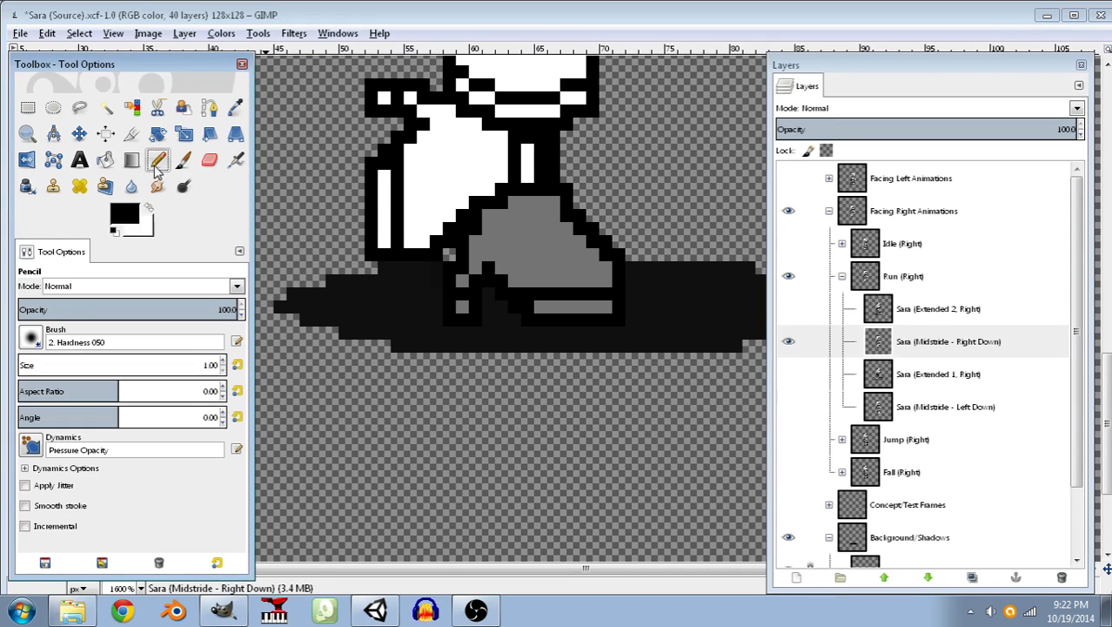
pyautogui.click(565, 176)
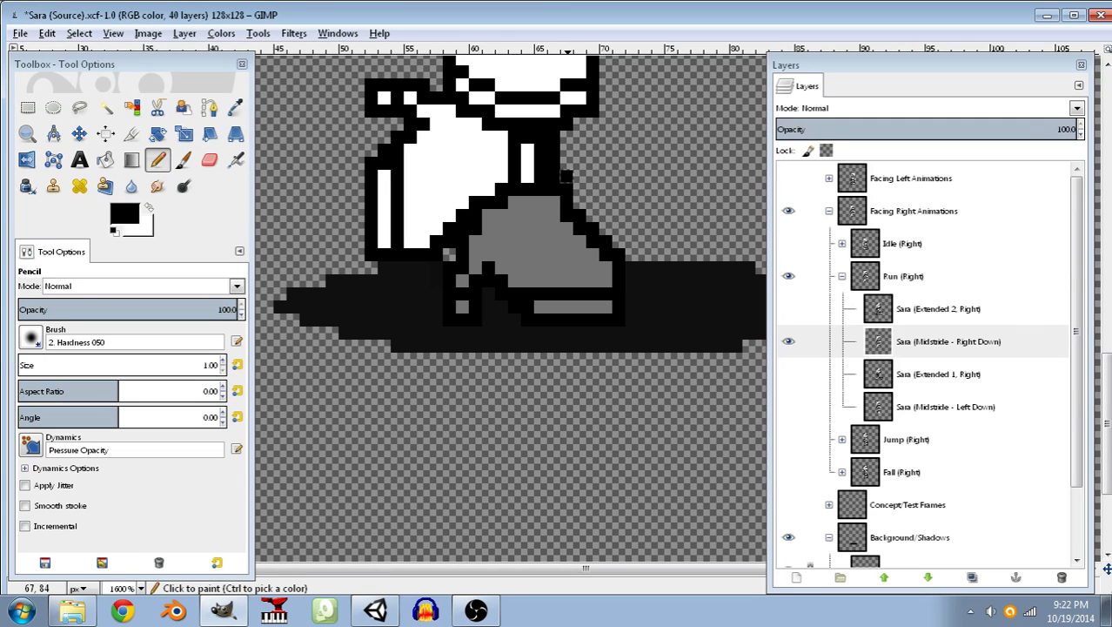
pyautogui.click(578, 164)
pyautogui.click(593, 164)
pyautogui.click(604, 163)
pyautogui.click(604, 152)
pyautogui.click(616, 149)
pyautogui.moveTo(616, 149)
pyautogui.mouseDown()
pyautogui.moveTo(618, 112)
pyautogui.moveTo(607, 103)
pyautogui.mouseUp()
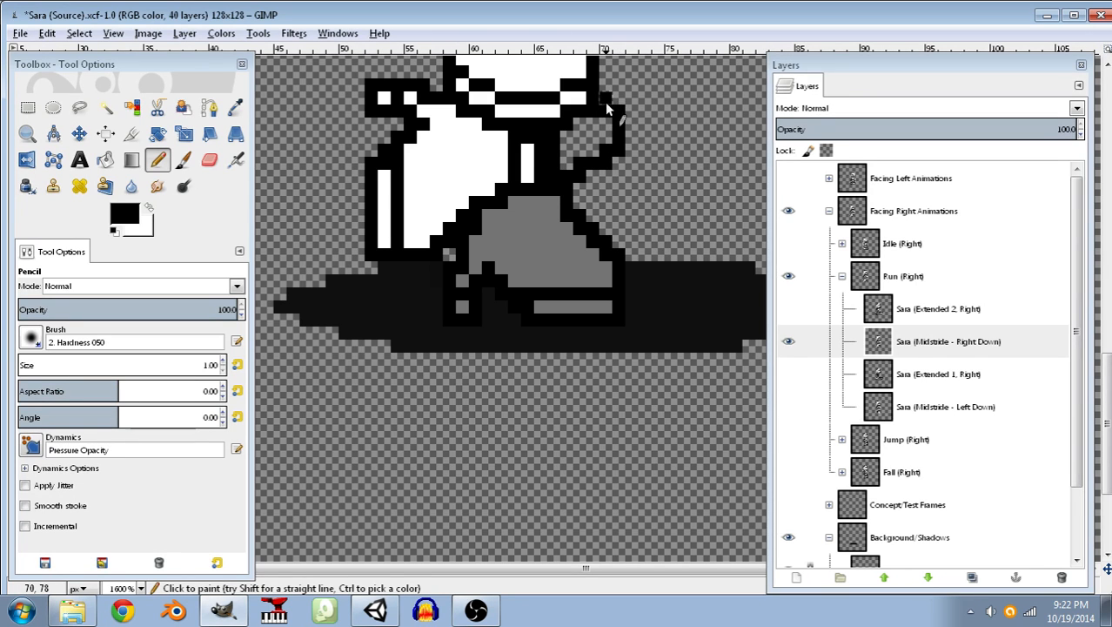
# Paint the inside of the outlined knee white with the Pencil tool.
pyautogui.scroll(3, 630, 333)
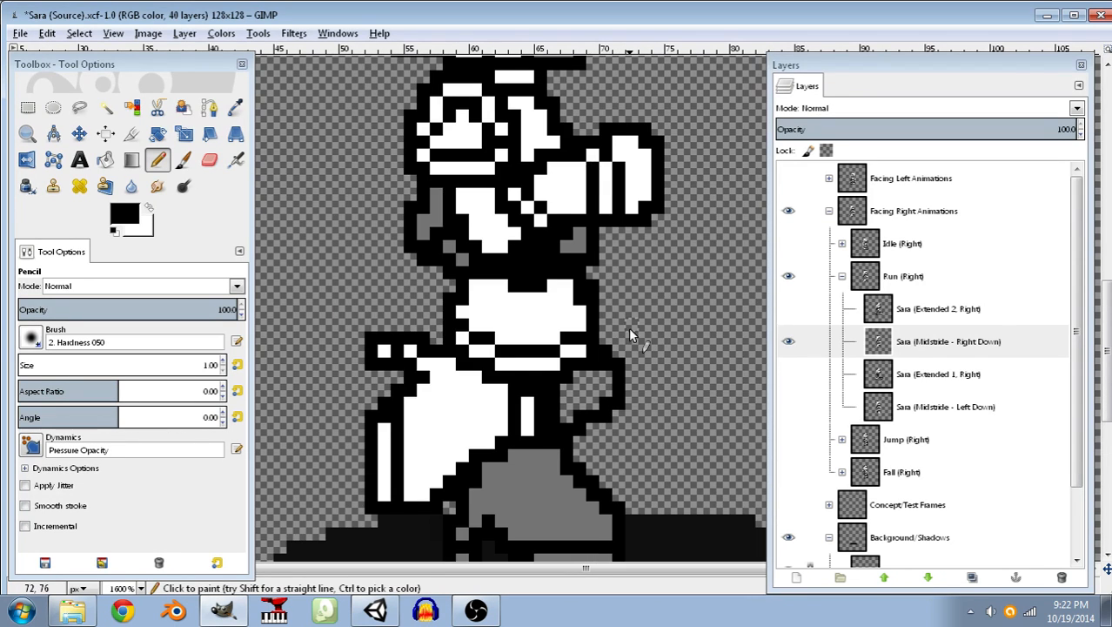
pyautogui.scroll(-2, 628, 327)
pyautogui.press('x')
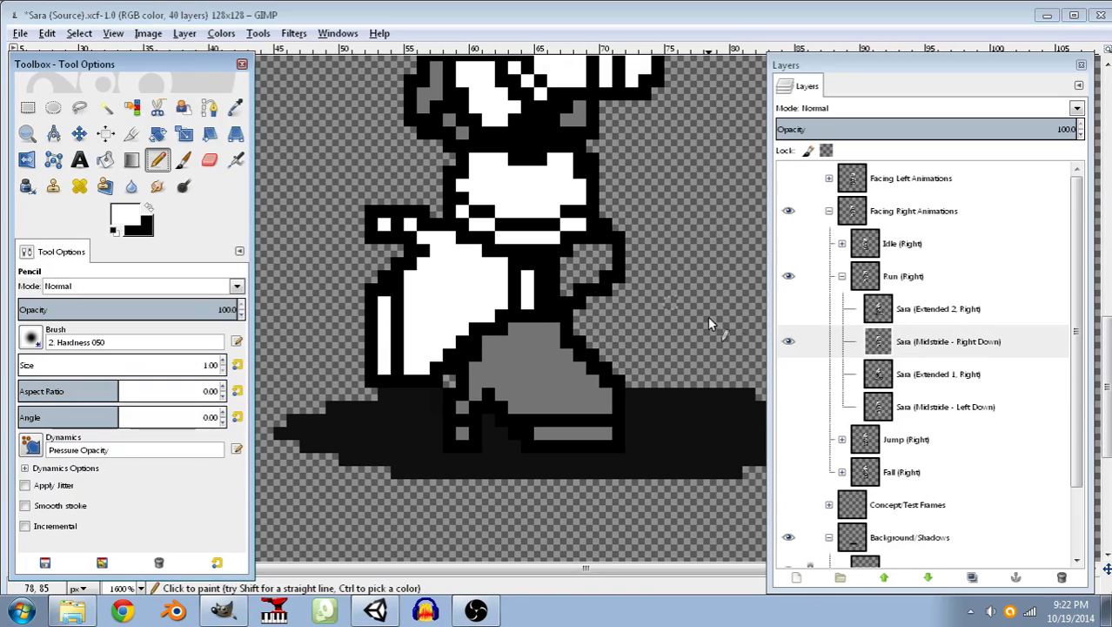
pyautogui.moveTo(556, 275)
pyautogui.mouseDown()
pyautogui.moveTo(558, 263)
pyautogui.moveTo(568, 287)
pyautogui.moveTo(581, 262)
pyautogui.moveTo(581, 276)
pyautogui.moveTo(610, 252)
pyautogui.moveTo(582, 254)
pyautogui.moveTo(581, 285)
pyautogui.mouseUp()
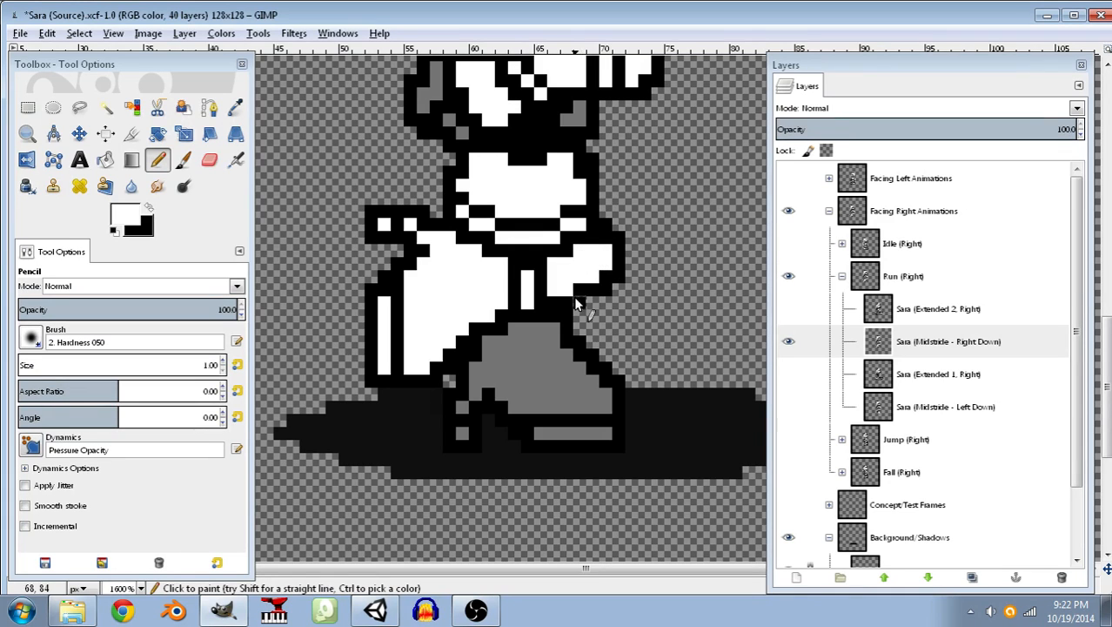
# Widen the skirt's front edge by one pixel with a black pencil outline, and touch up its inside in white.
pyautogui.click(149, 207)
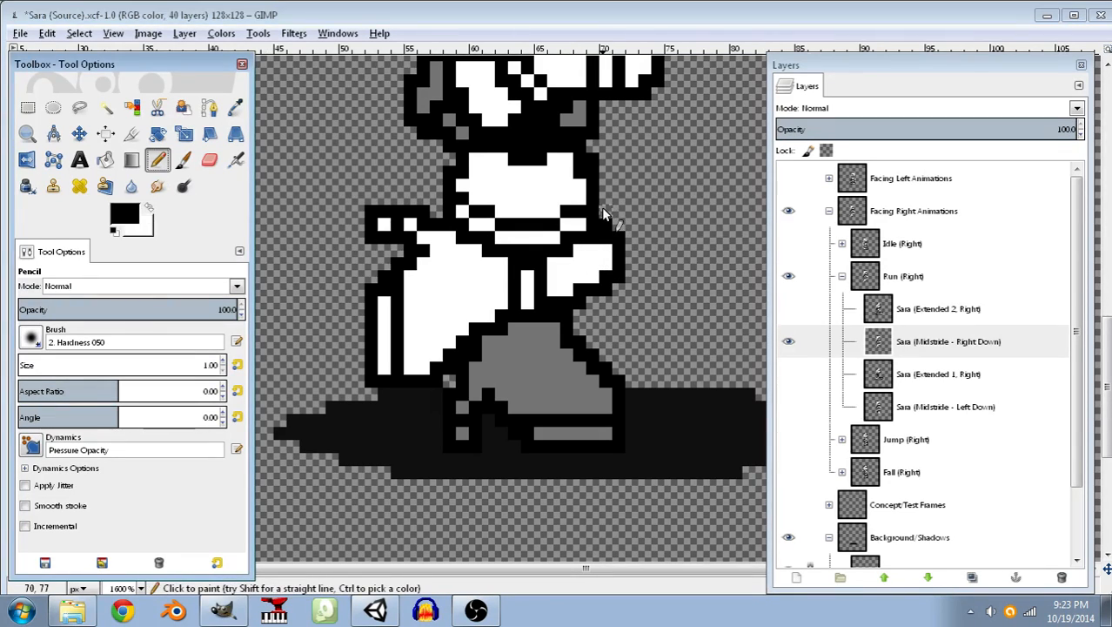
pyautogui.click(149, 208)
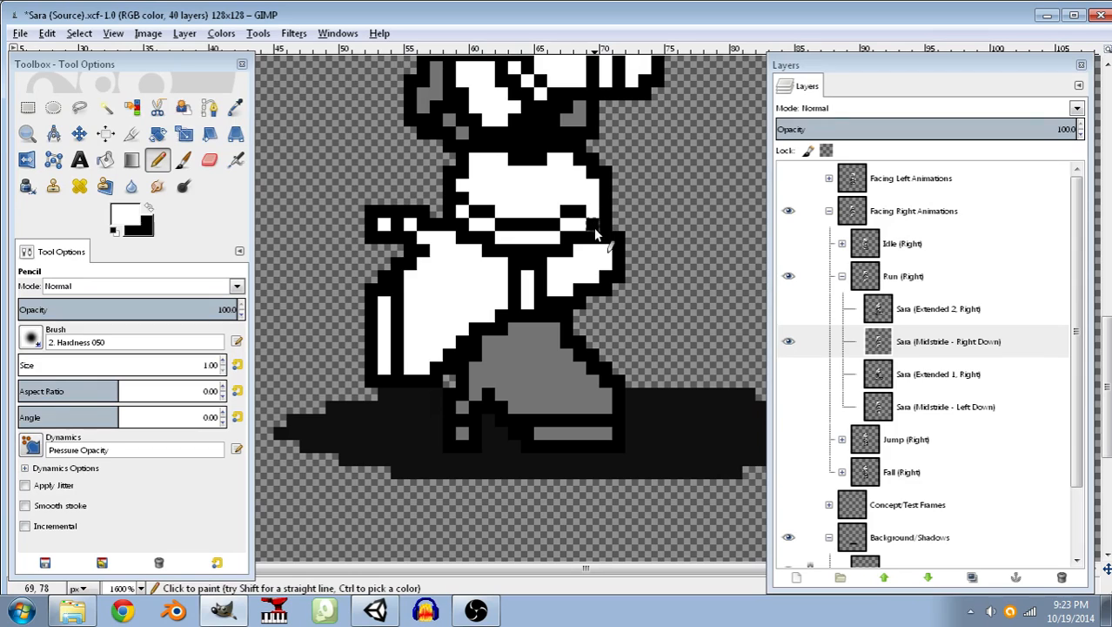
pyautogui.press('x')
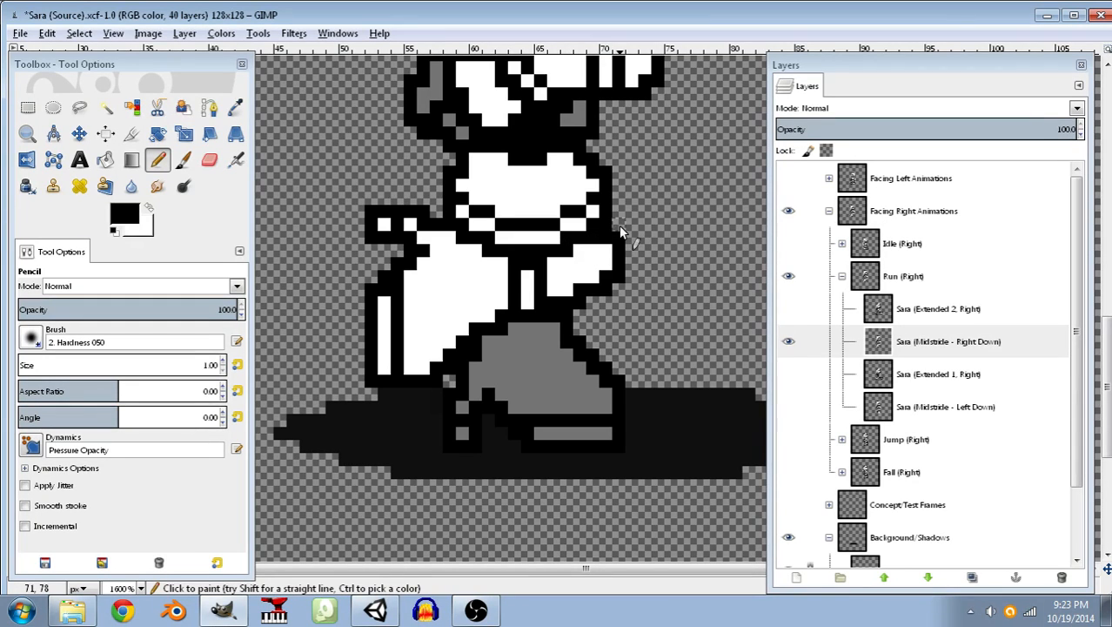
# Save the reworked sprite source file.
pyautogui.keyDown('ctrl'); pyautogui.scroll(-6, 631, 239); pyautogui.keyUp('ctrl')
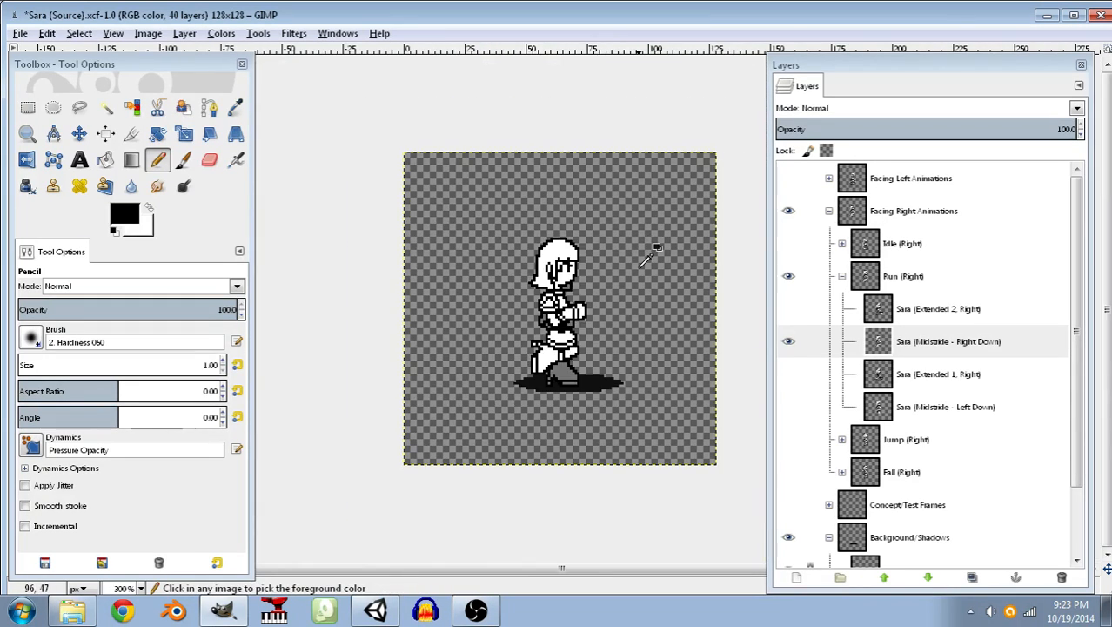
pyautogui.keyDown('ctrl'); pyautogui.scroll(-1, 647, 259); pyautogui.keyUp('ctrl')
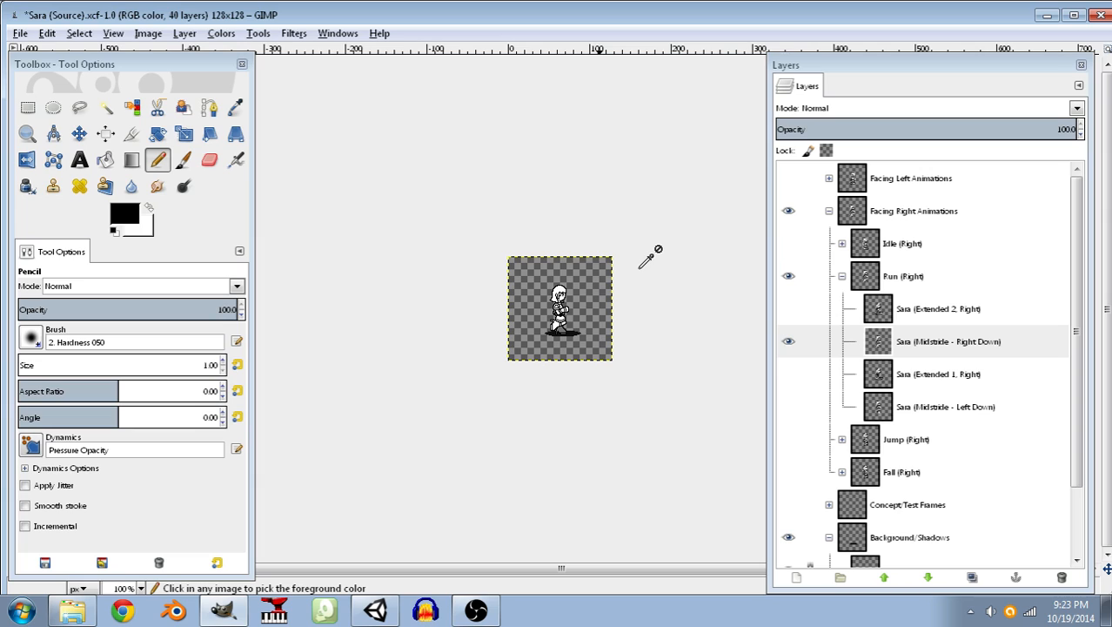
pyautogui.keyDown('ctrl'); pyautogui.scroll(10, 647, 259); pyautogui.keyUp('ctrl')
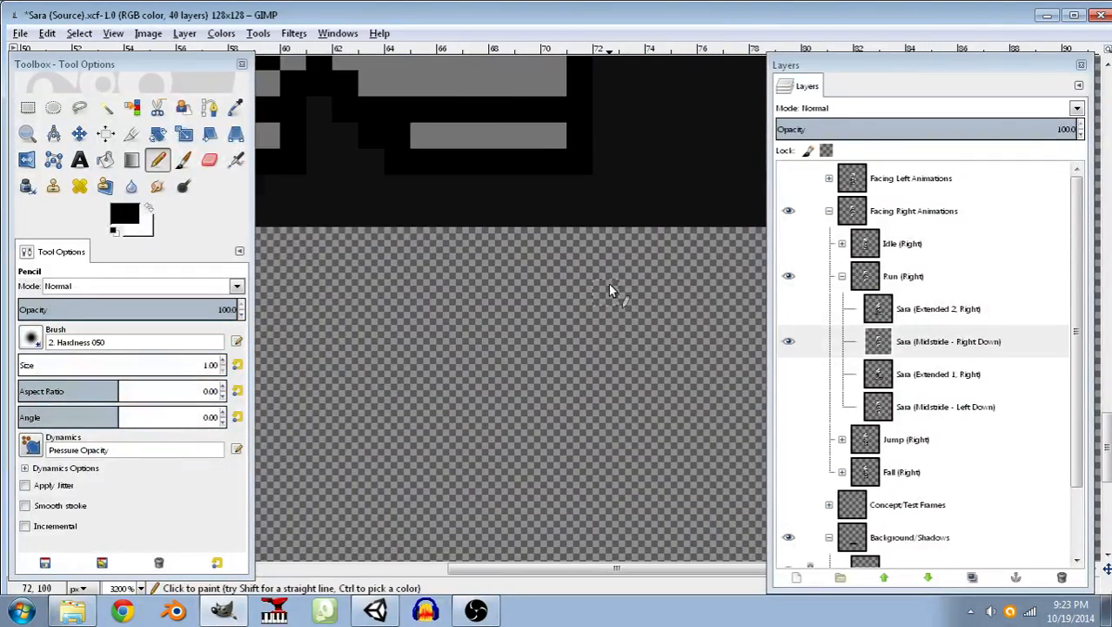
pyautogui.scroll(4, 610, 284)
pyautogui.scroll(-1, 610, 285)
pyautogui.scroll(1, 610, 284)
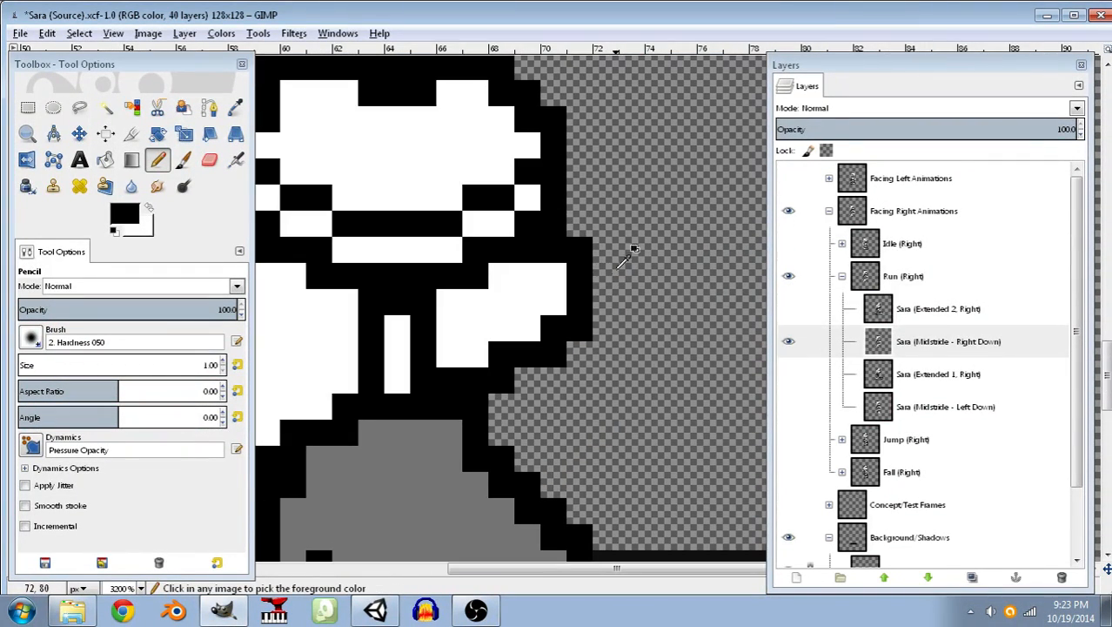
pyautogui.hotkey('ctrl', 's')
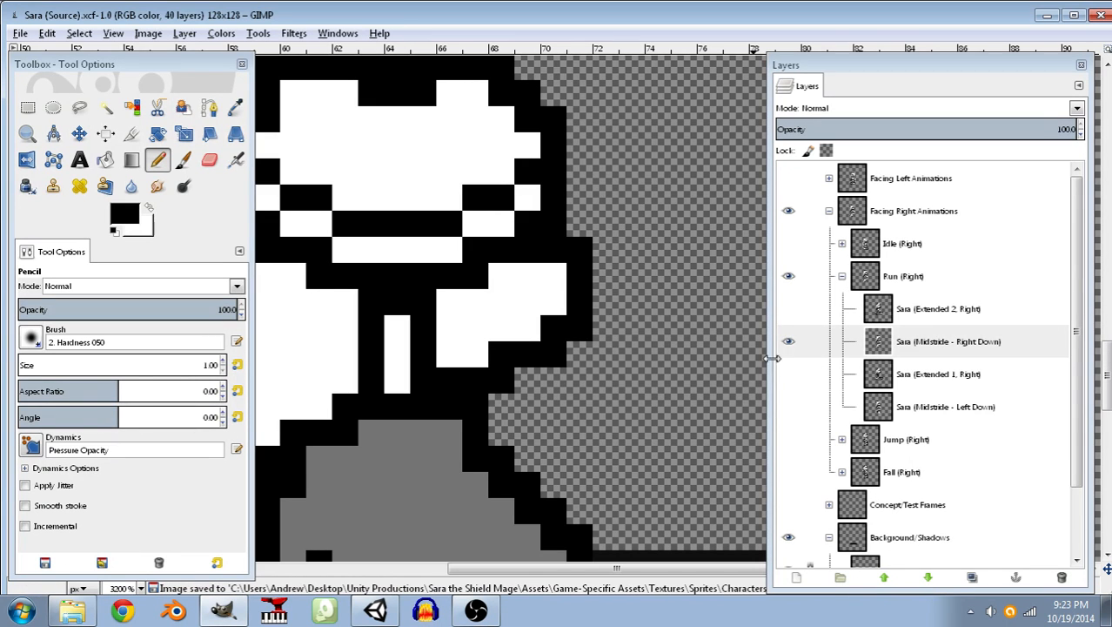
# Export the right-down midstride frame as PNG over the existing "Sara - Run R Right Foot Down.png", keeping the offered PNG options.
pyautogui.click(20, 33)
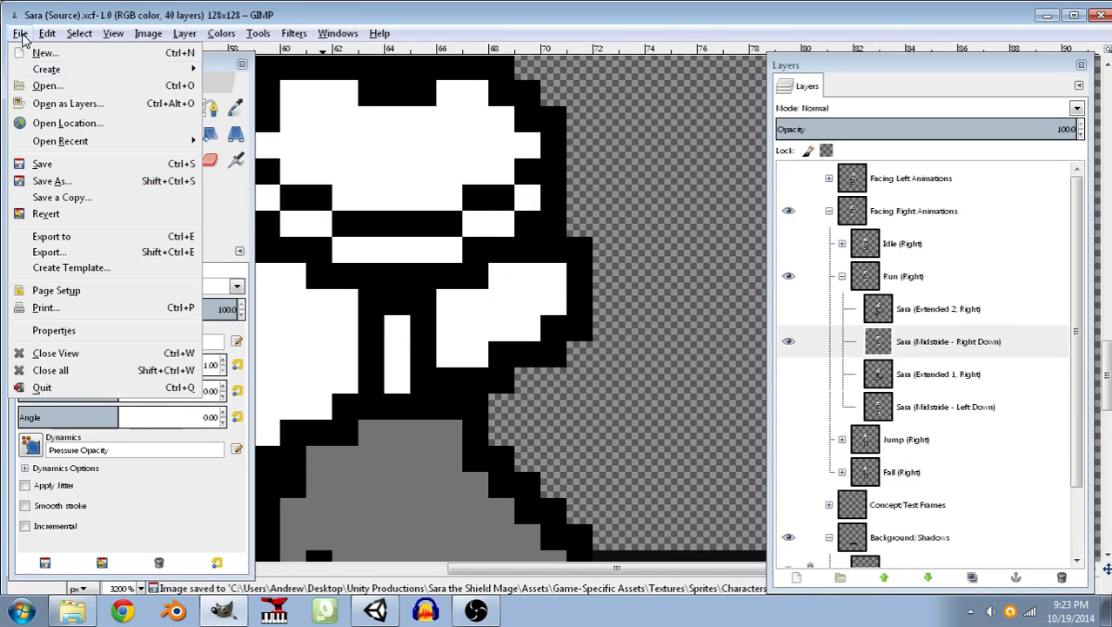
pyautogui.click(72, 251)
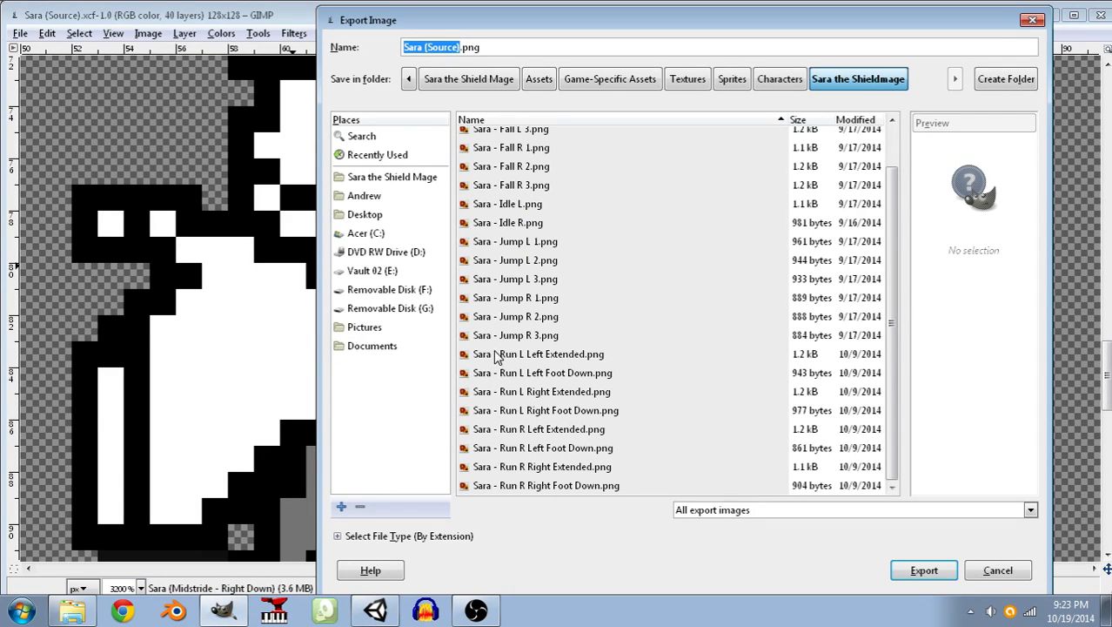
pyautogui.click(495, 391)
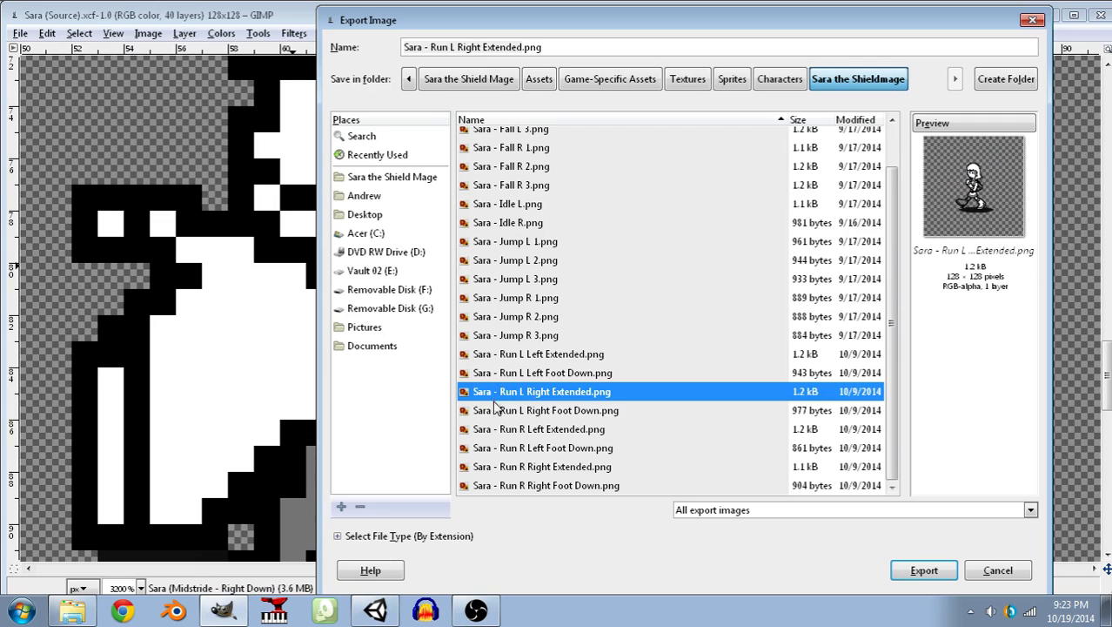
pyautogui.click(497, 410)
pyautogui.click(503, 448)
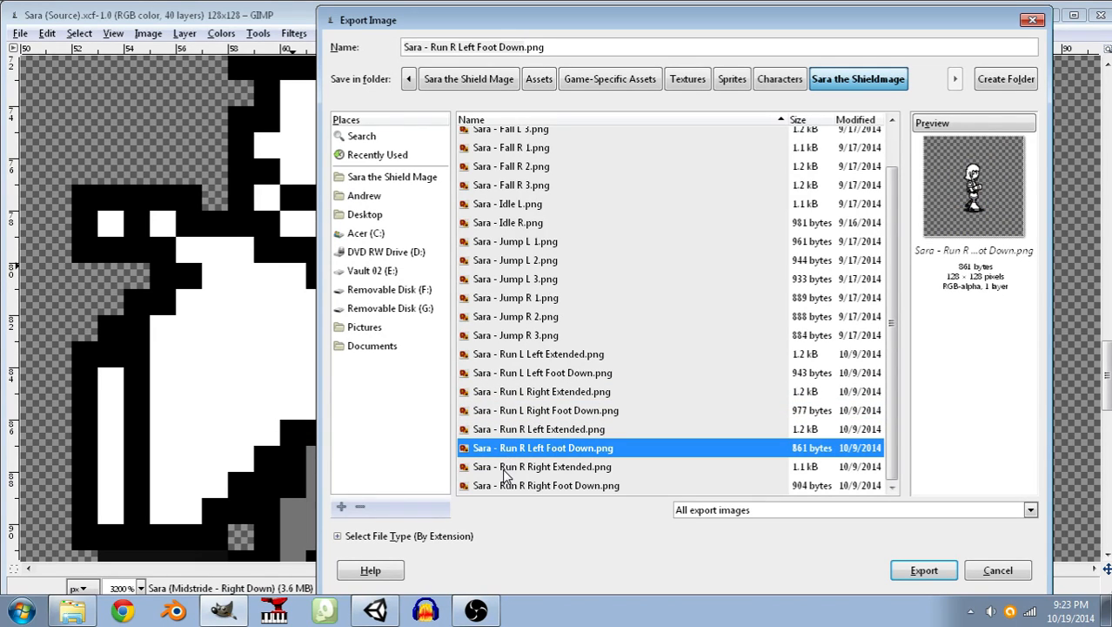
pyautogui.click(507, 486)
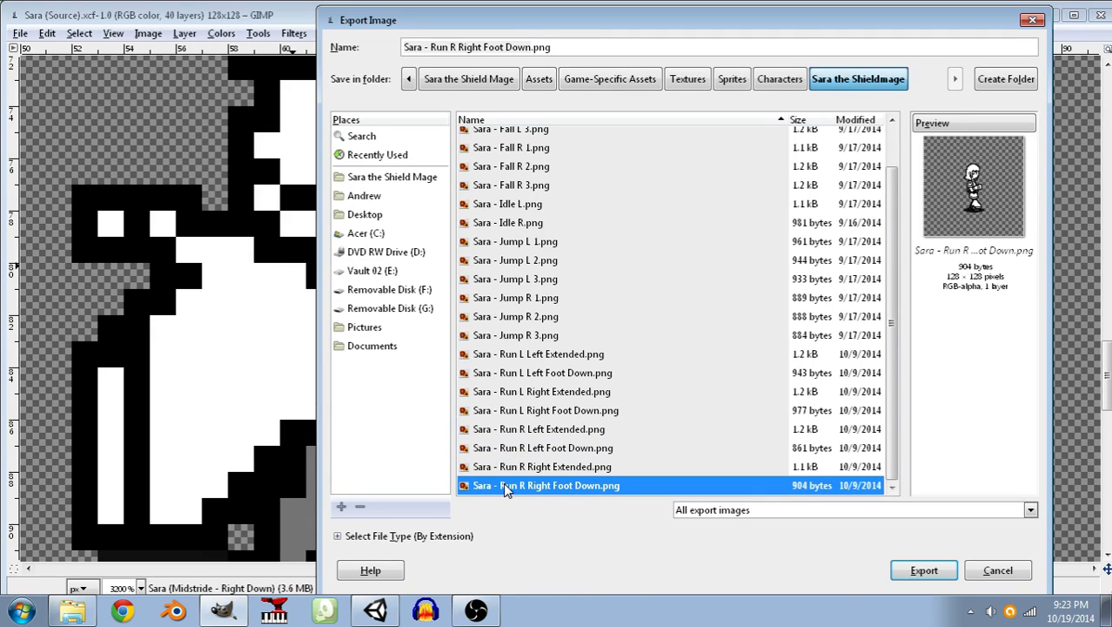
pyautogui.click(914, 574)
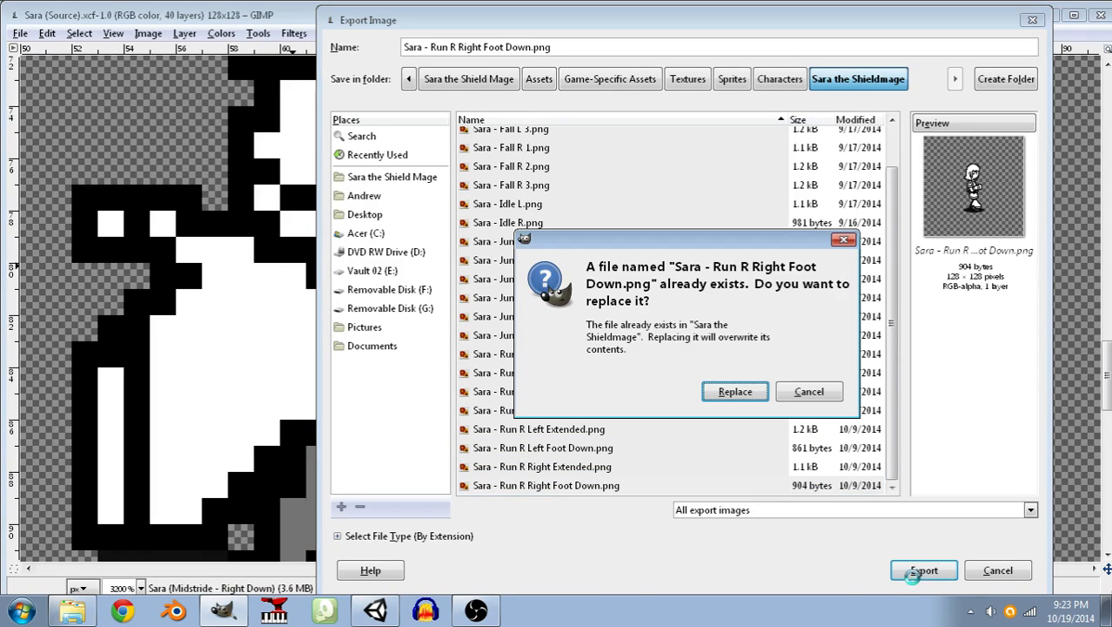
pyautogui.click(733, 393)
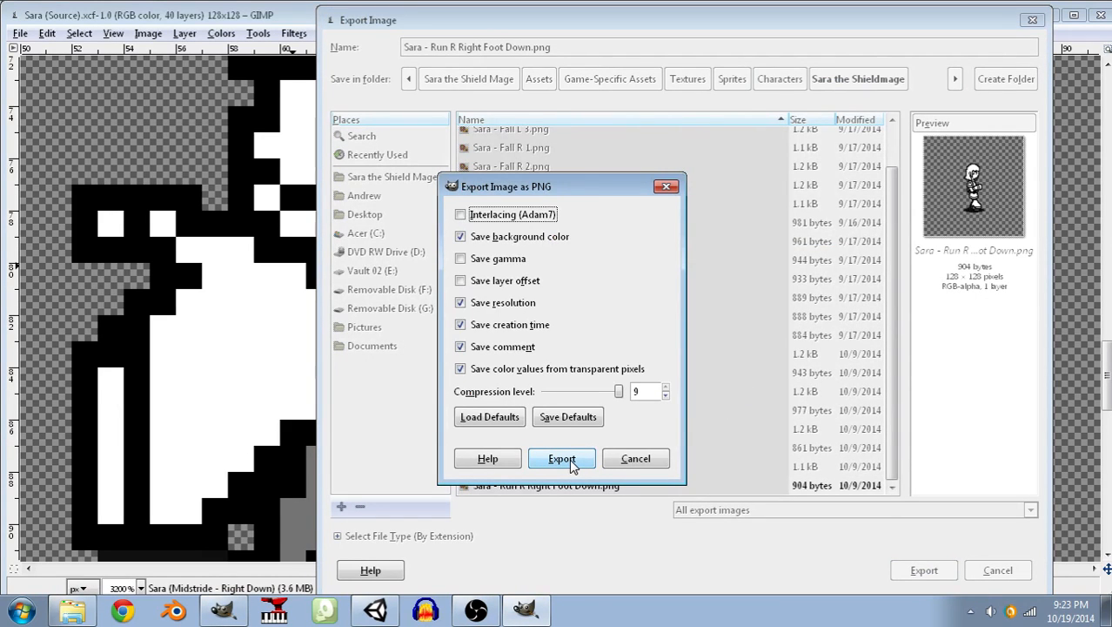
pyautogui.click(562, 458)
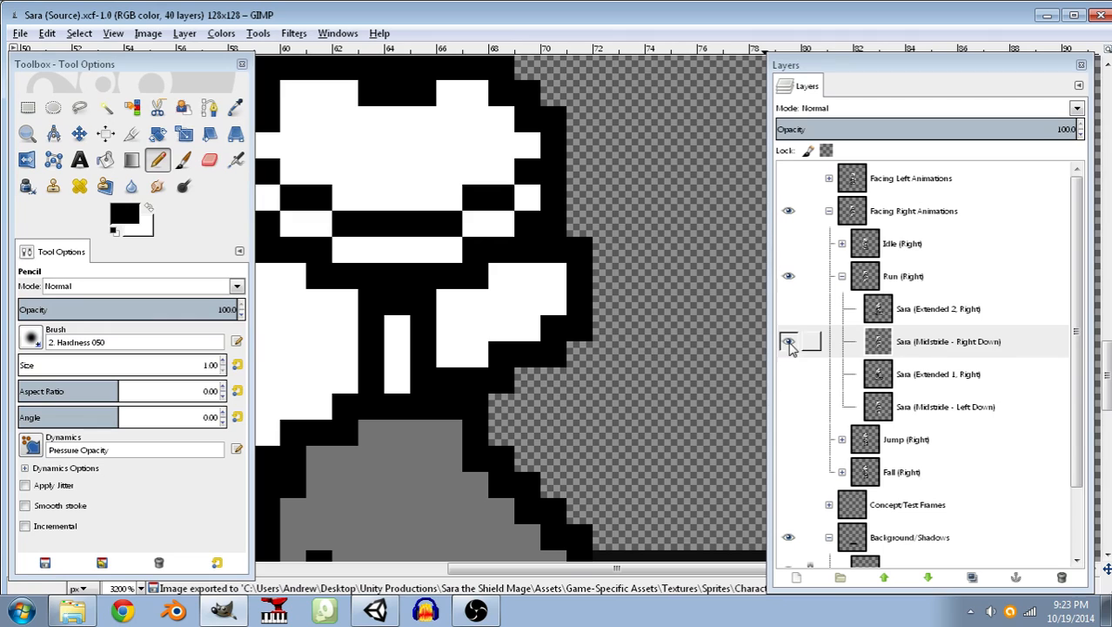
# Switch to Unity, play the Block Test Scene, and run Sara left and right to check the updated running animation.
pyautogui.keyDown('ctrl'); pyautogui.scroll(-5, 602, 237); pyautogui.keyUp('ctrl')
pyautogui.keyDown('ctrl'); pyautogui.scroll(1, 602, 238); pyautogui.keyUp('ctrl')
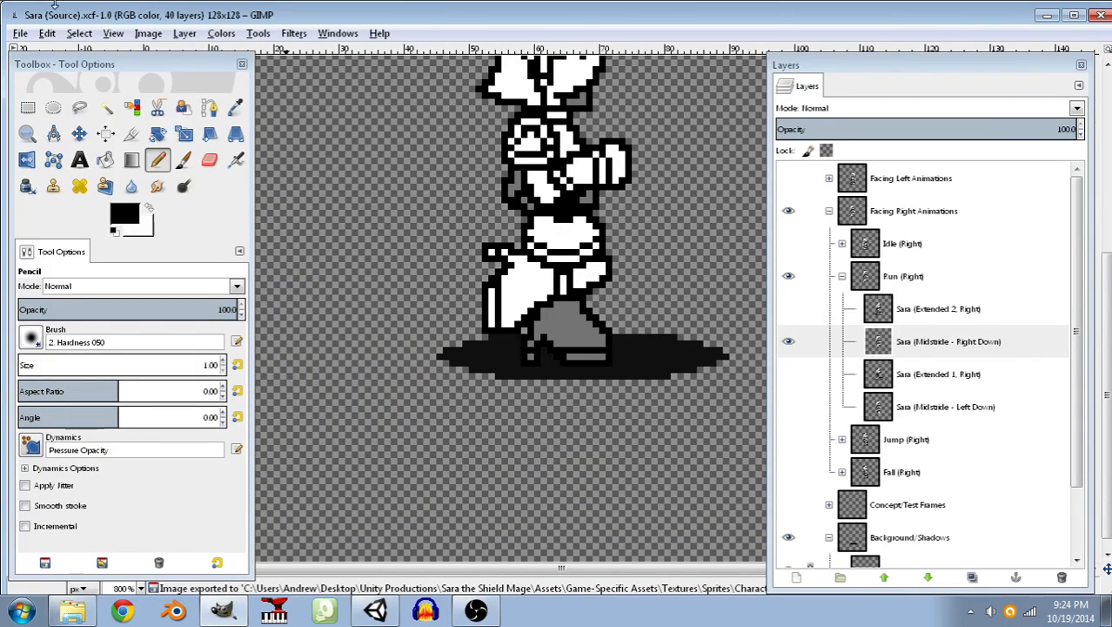
pyautogui.click(376, 611)
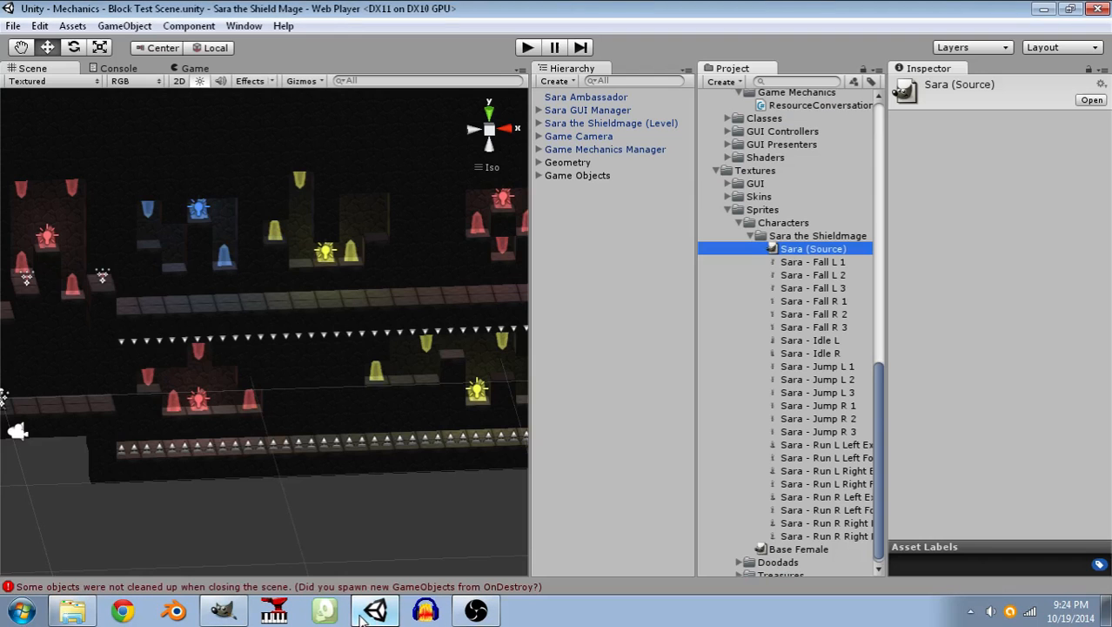
pyautogui.click(524, 49)
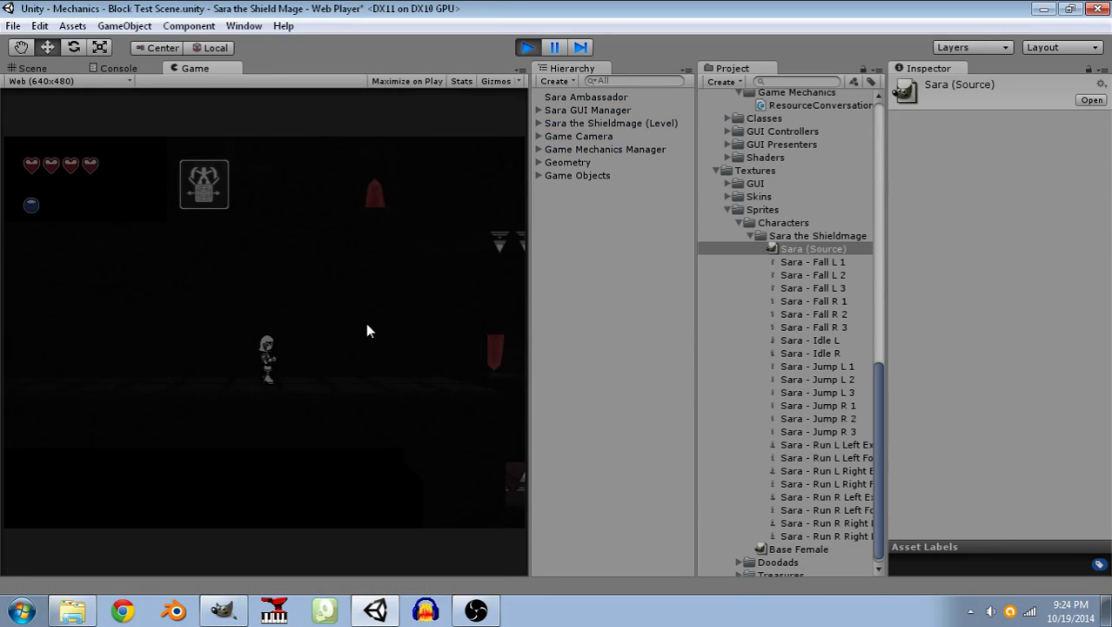
pyautogui.press('Left')
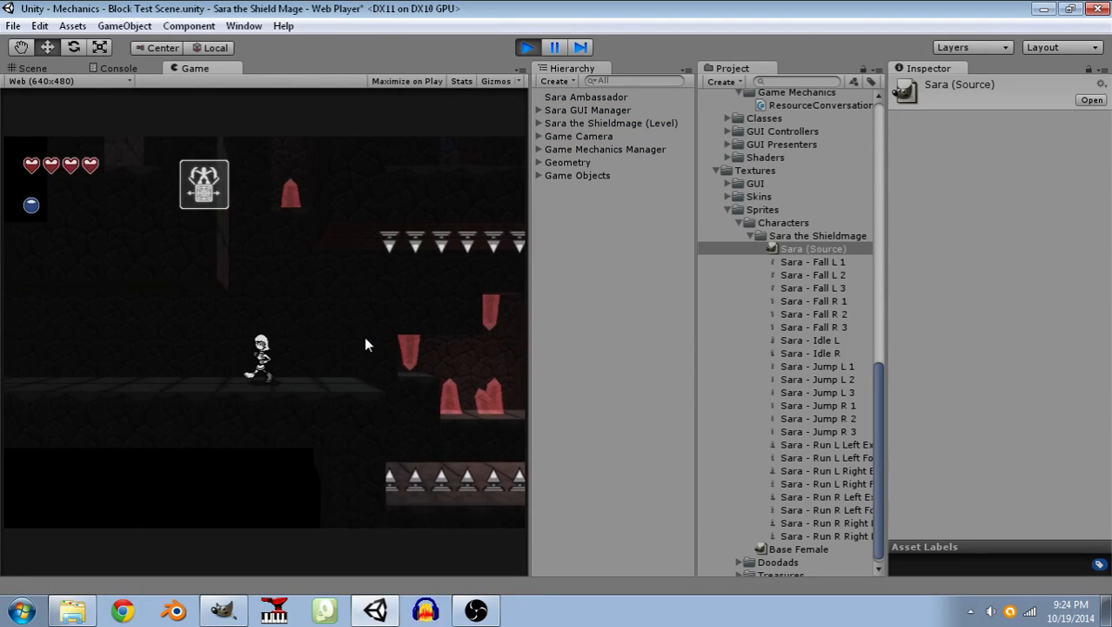
pyautogui.press('Right')
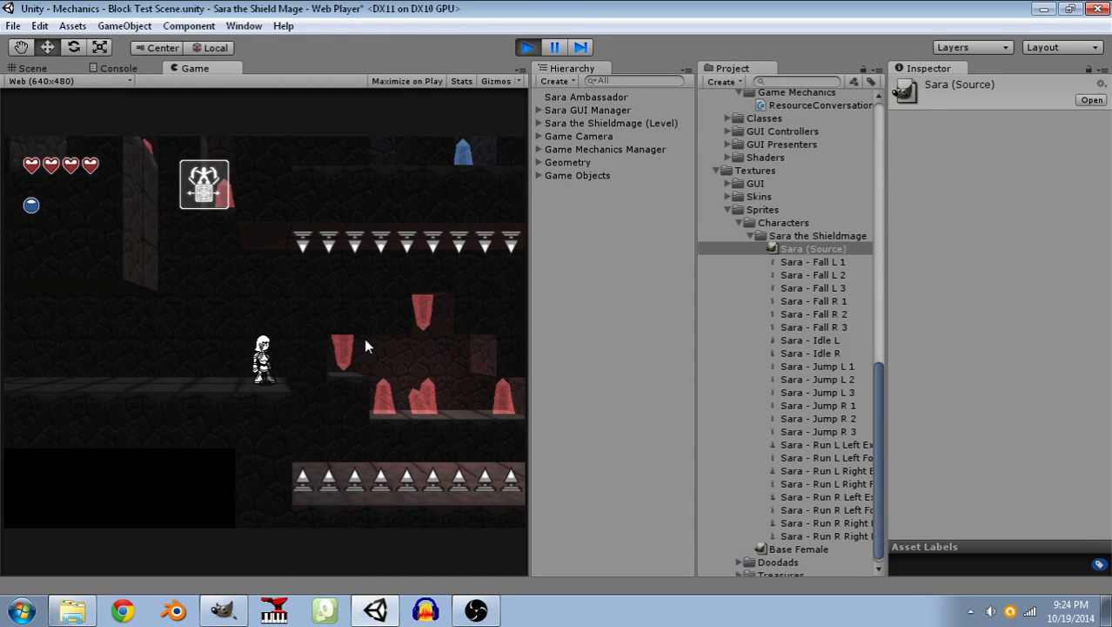
pyautogui.press('Left')
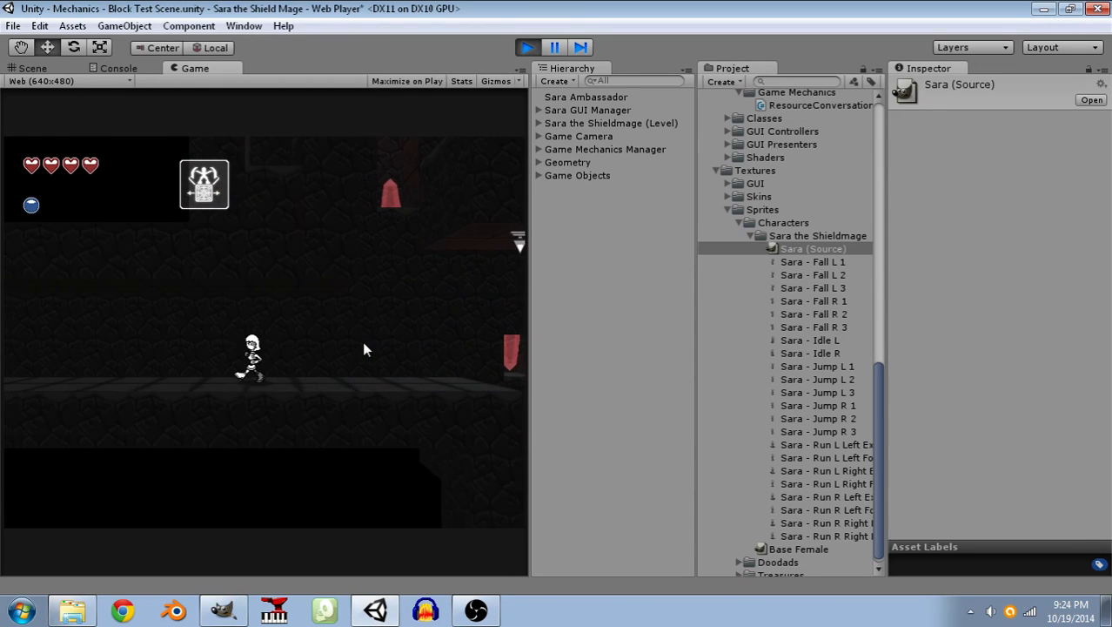
pyautogui.press('Right')
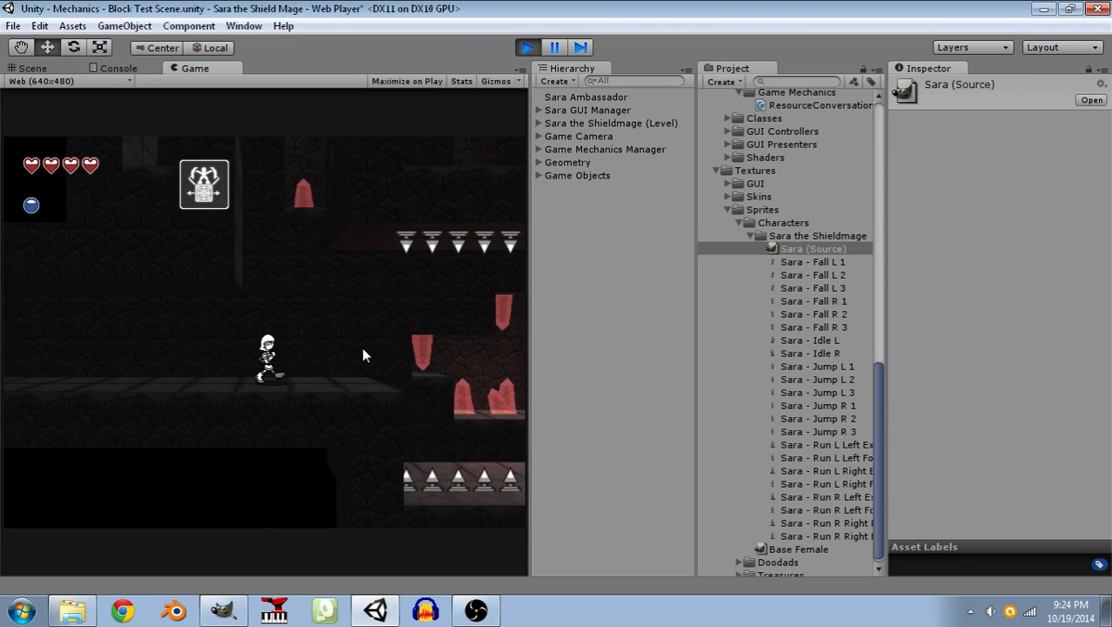
# Summon blocks over the floor spikes and move Sara right across the pit to check her sprites in play.
pyautogui.click(389, 438)
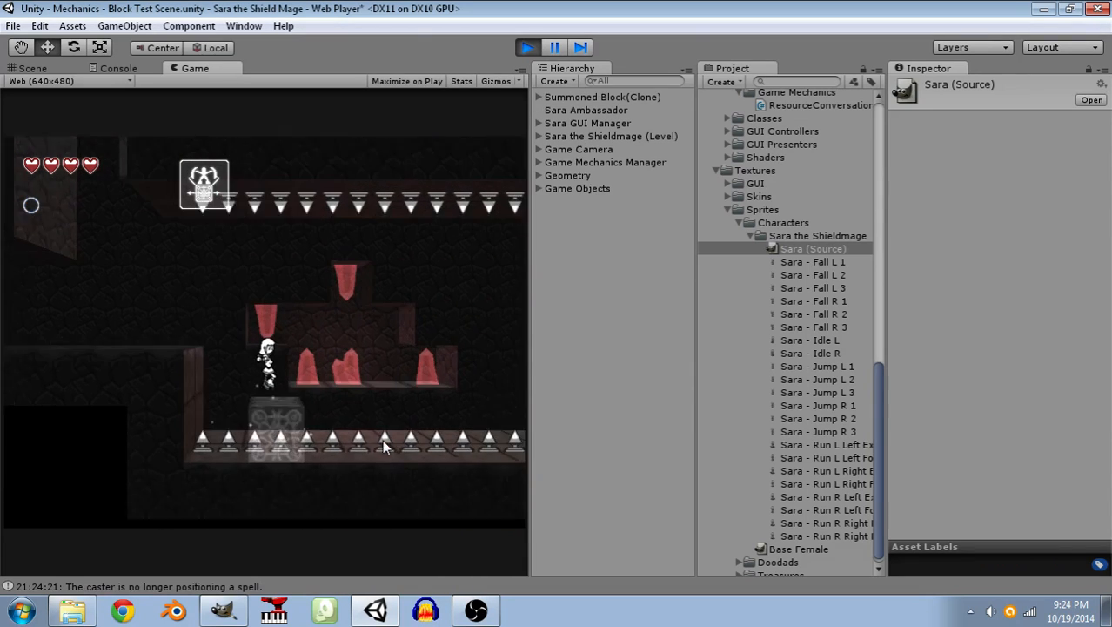
pyautogui.press('Left')
pyautogui.press('Right')
pyautogui.click(424, 403)
pyautogui.press('Right')
pyautogui.press('space')
pyautogui.click(312, 450)
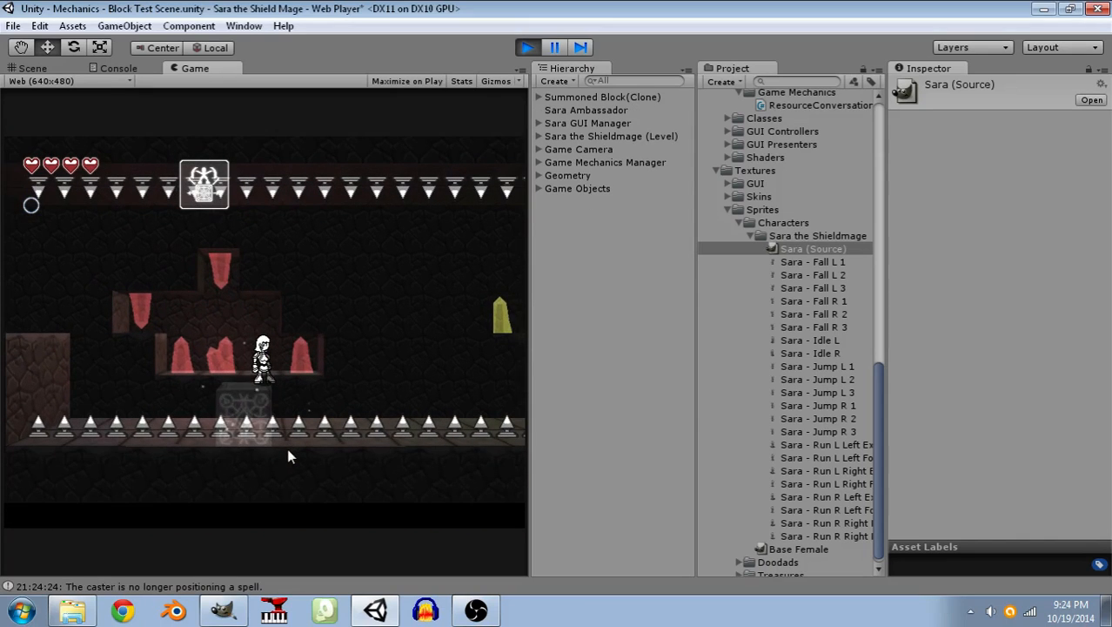
# Bring Sara back left over a summoned block to the starting ledge, run her there, and stop the play test.
pyautogui.press('Left')
pyautogui.click(116, 410)
pyautogui.click(118, 410)
pyautogui.press('Left')
pyautogui.press('space')
pyautogui.press('space')
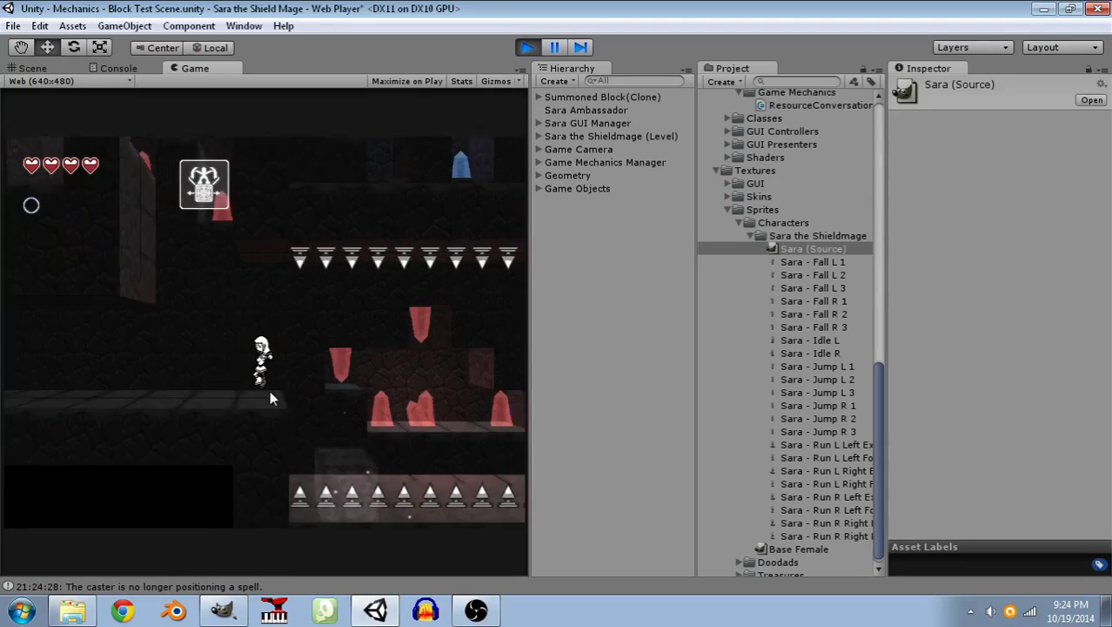
pyautogui.press('Right')
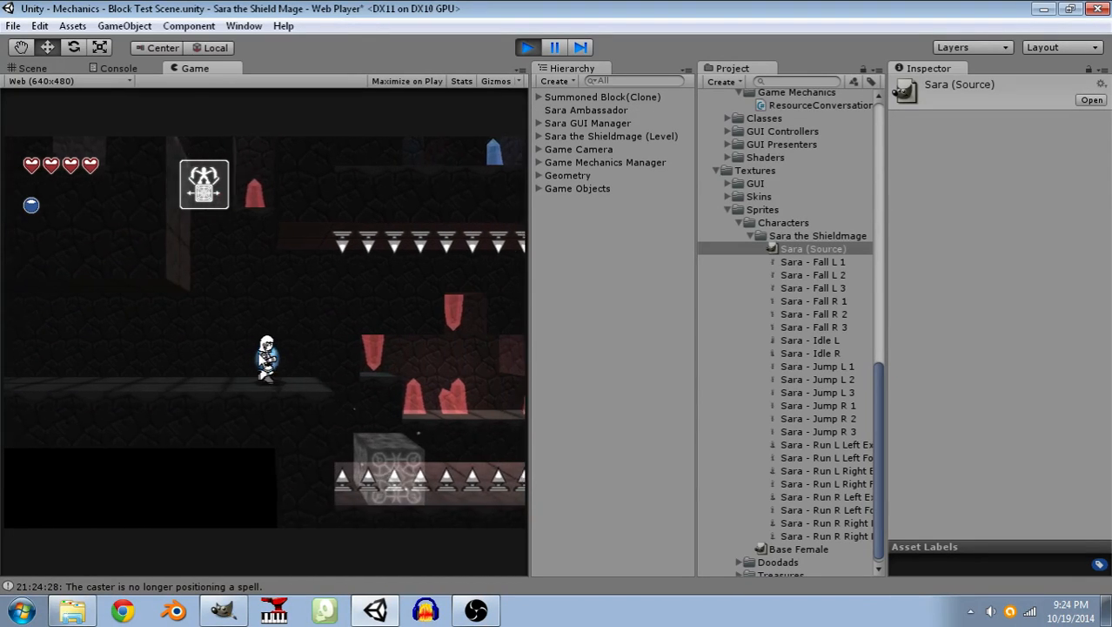
pyautogui.click(529, 47)
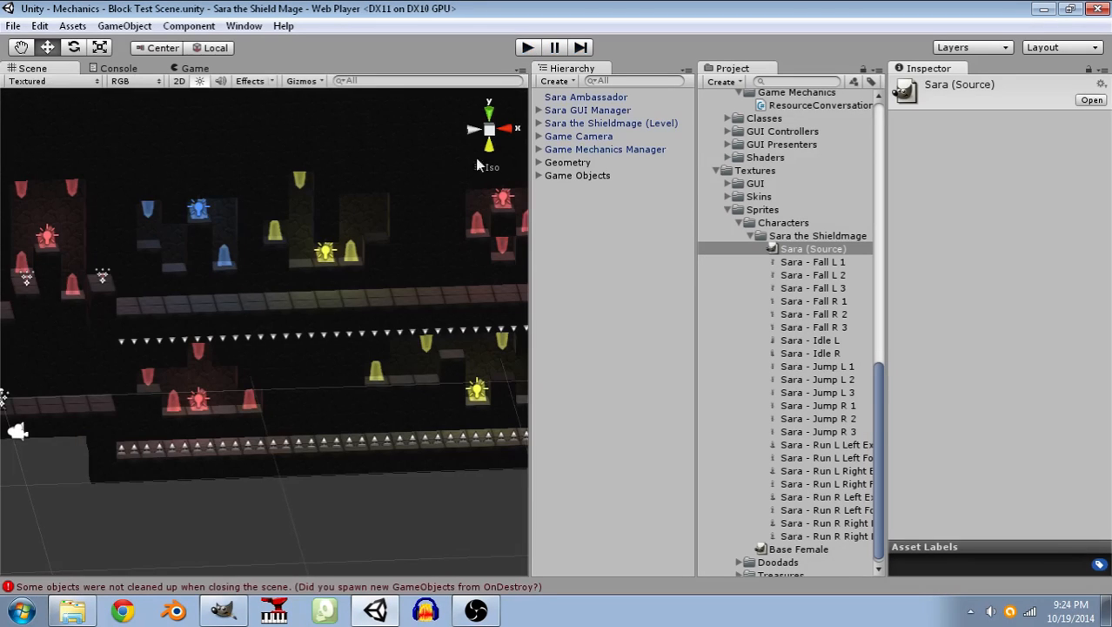
# Raise the foreground Rock (Middle) block beside the floor spikes so it forms a step at the end of the starting ledge.
pyautogui.scroll(-1, 329, 310)
pyautogui.moveTo(97, 415); pyautogui.dragTo(250, 291, button='middle')
pyautogui.scroll(9, 250, 291)
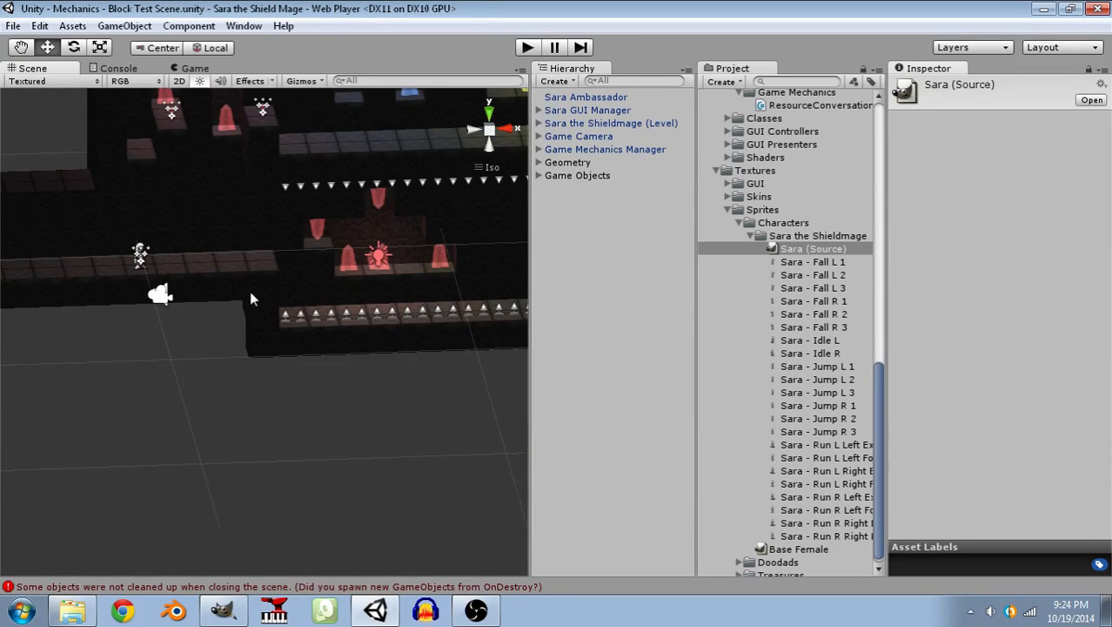
pyautogui.click(258, 308)
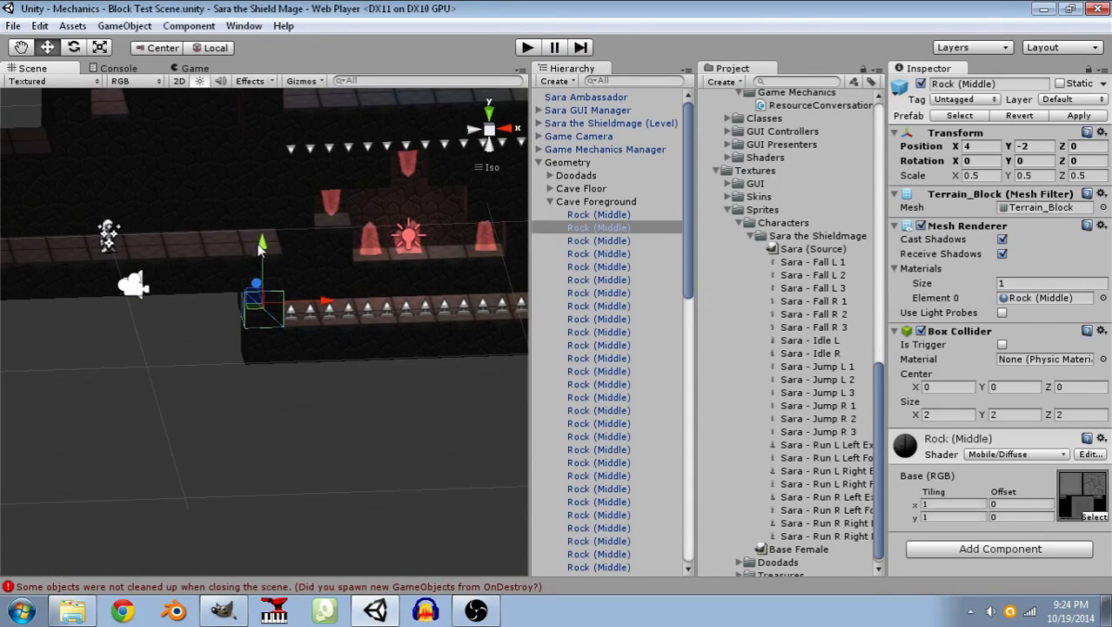
pyautogui.moveTo(253, 248); pyautogui.dragTo(268, 199)
pyautogui.click(197, 393)
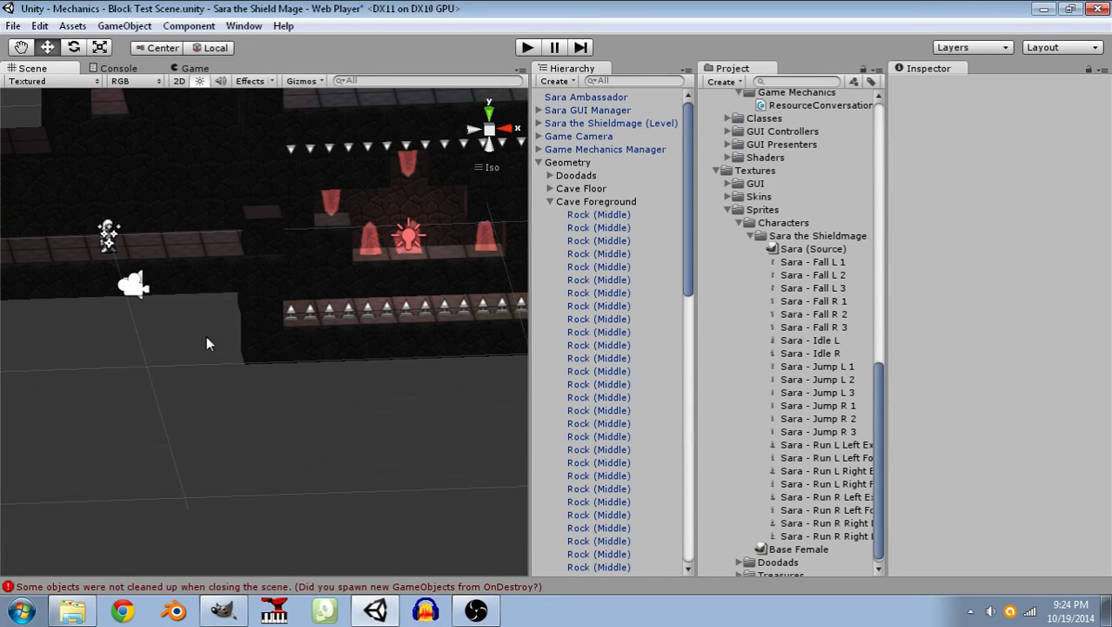
# Start a new play test of the scene with the raised rock block.
pyautogui.click(525, 50)
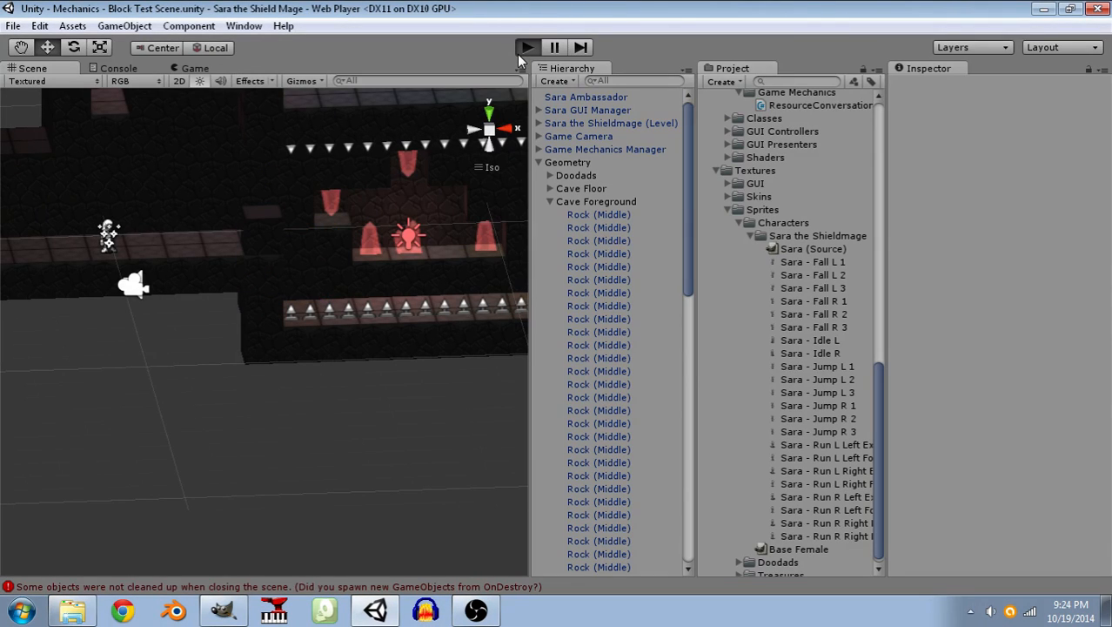
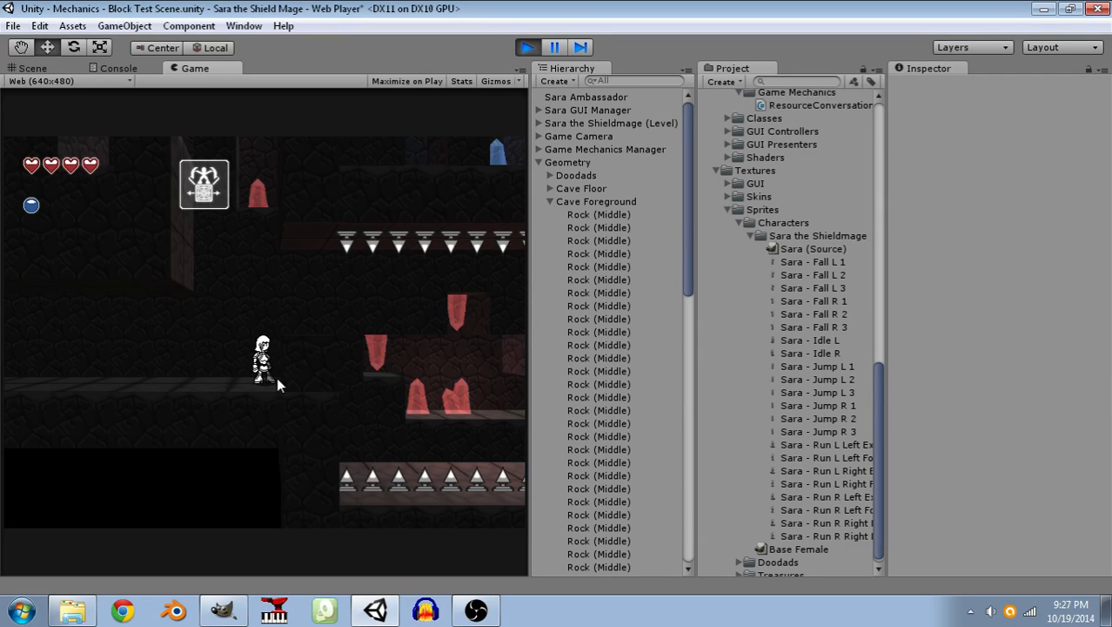
# Run Sara back and forth along the starting ledge to check her running frames, and stop the play test.
pyautogui.press('Left')
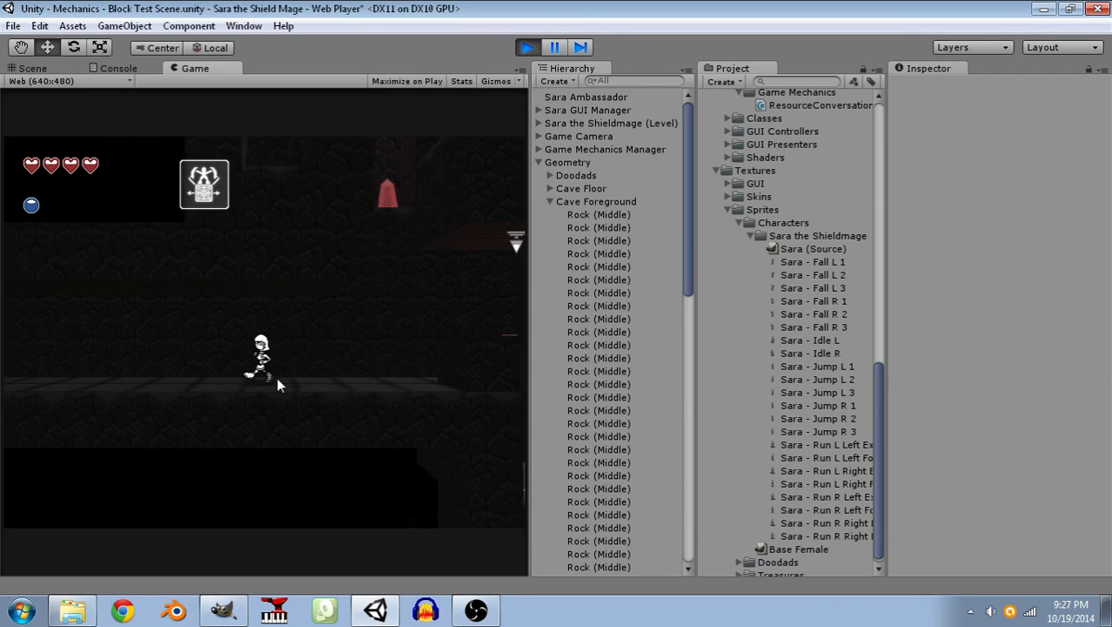
pyautogui.press('Right')
pyautogui.press('Left')
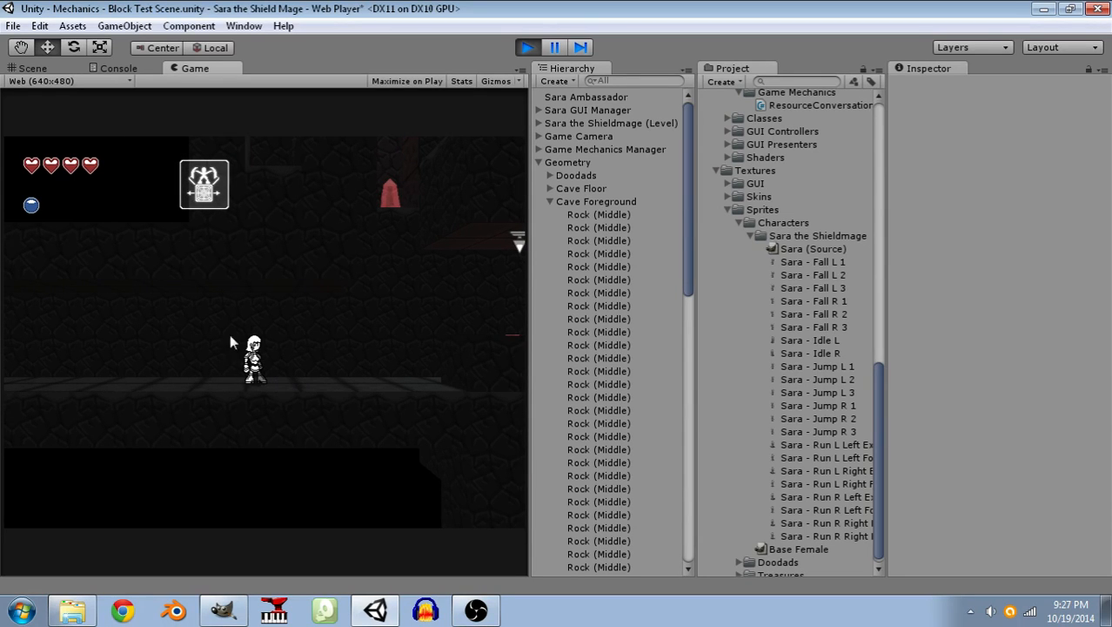
pyautogui.click(529, 47)
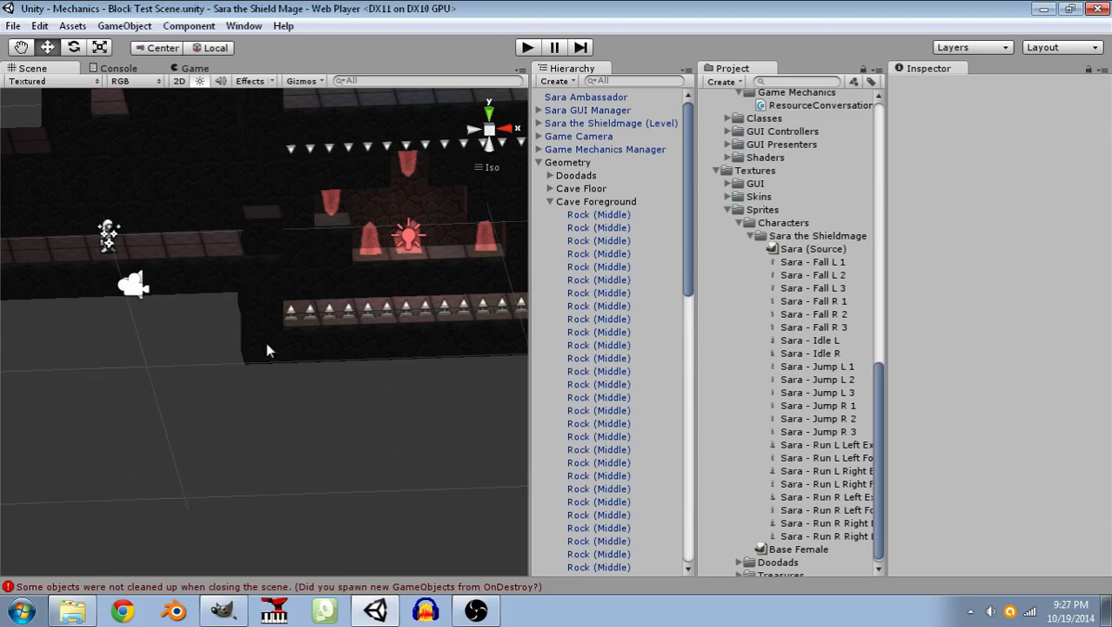
# Duplicate the raised Rock (Middle) block at the end of the starting ledge and place the copy on the other side of Sara.
pyautogui.click(259, 240)
pyautogui.moveTo(330, 230); pyautogui.dragTo(186, 229)
pyautogui.click(79, 353)
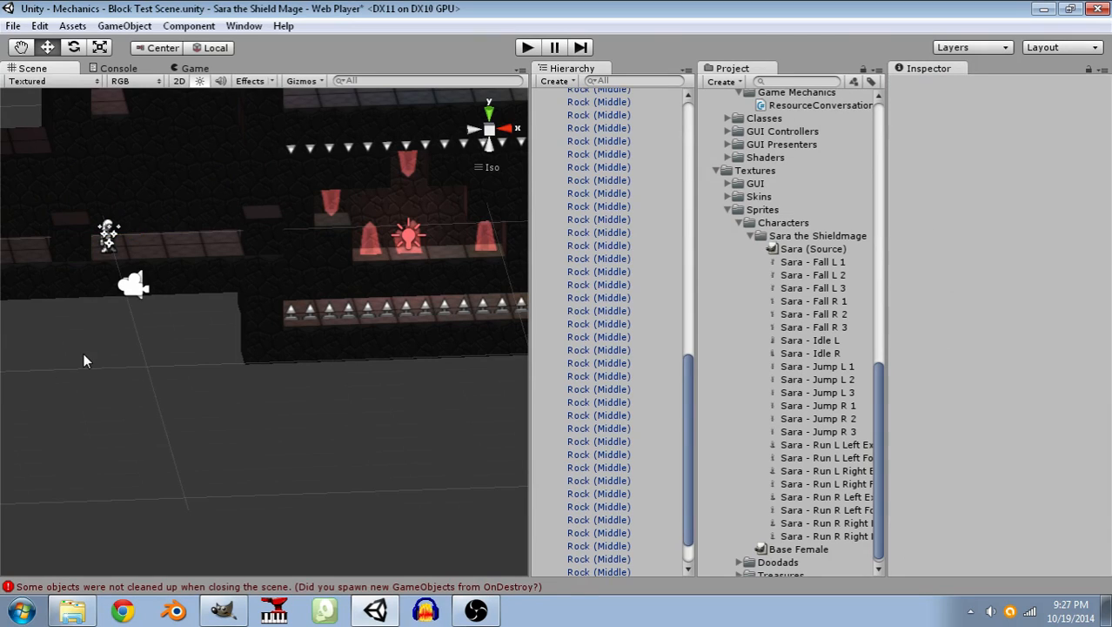
pyautogui.click(69, 237)
pyautogui.keyDown('shift'); pyautogui.click(277, 241); pyautogui.keyUp('shift')
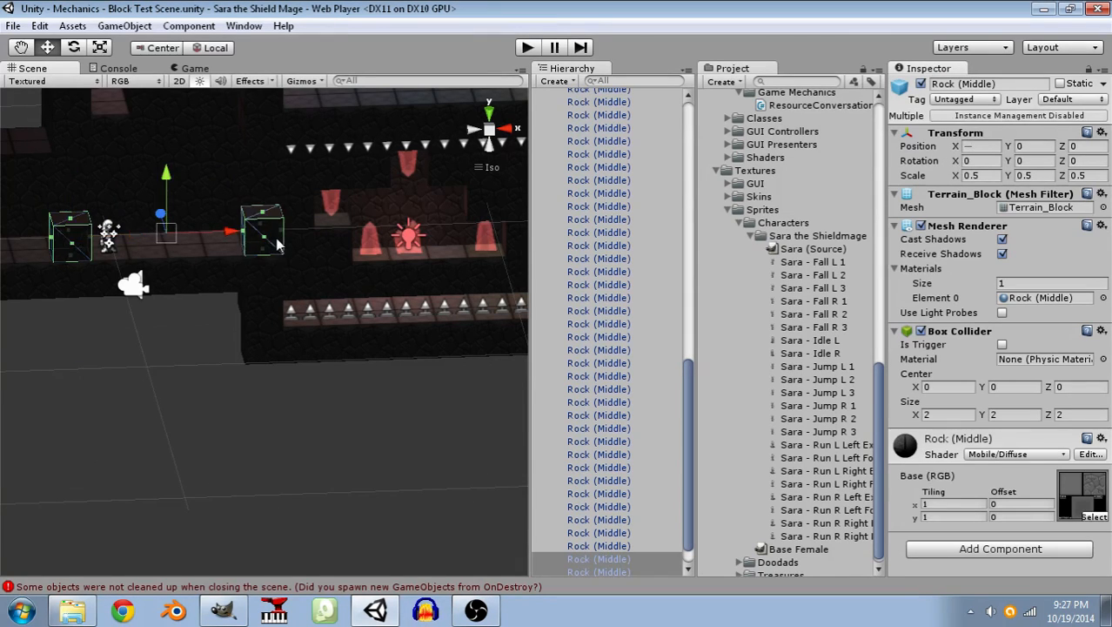
pyautogui.press('Delete')
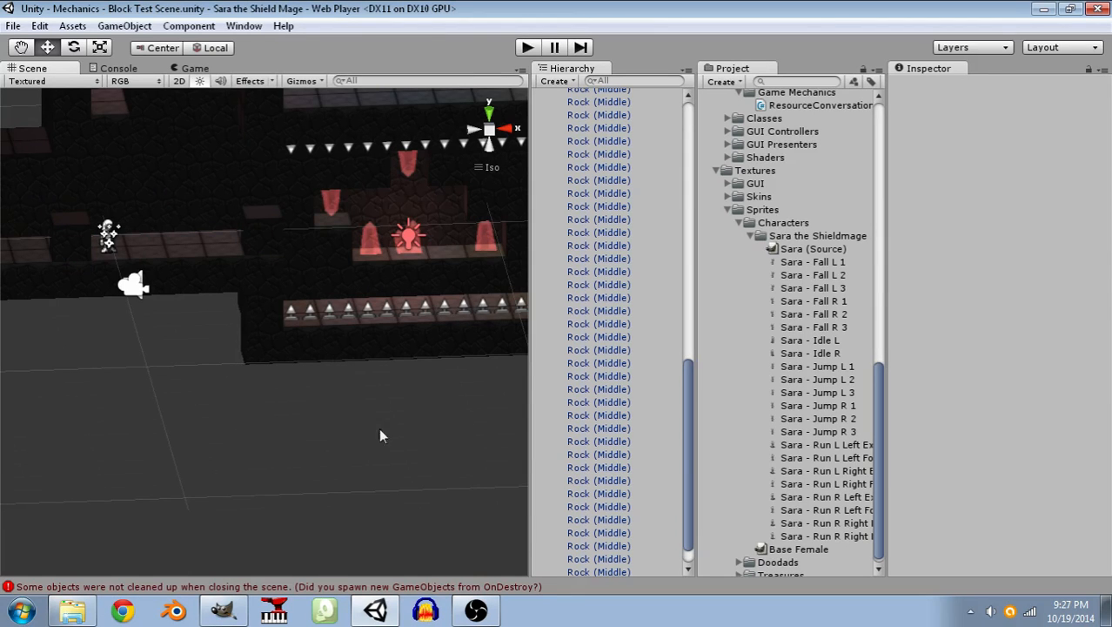
# Switch to GIMP and copy a 20 × 19 px rectangle around the legs in the Sara (Midstride - Right Down) layer.
pyautogui.click(224, 611)
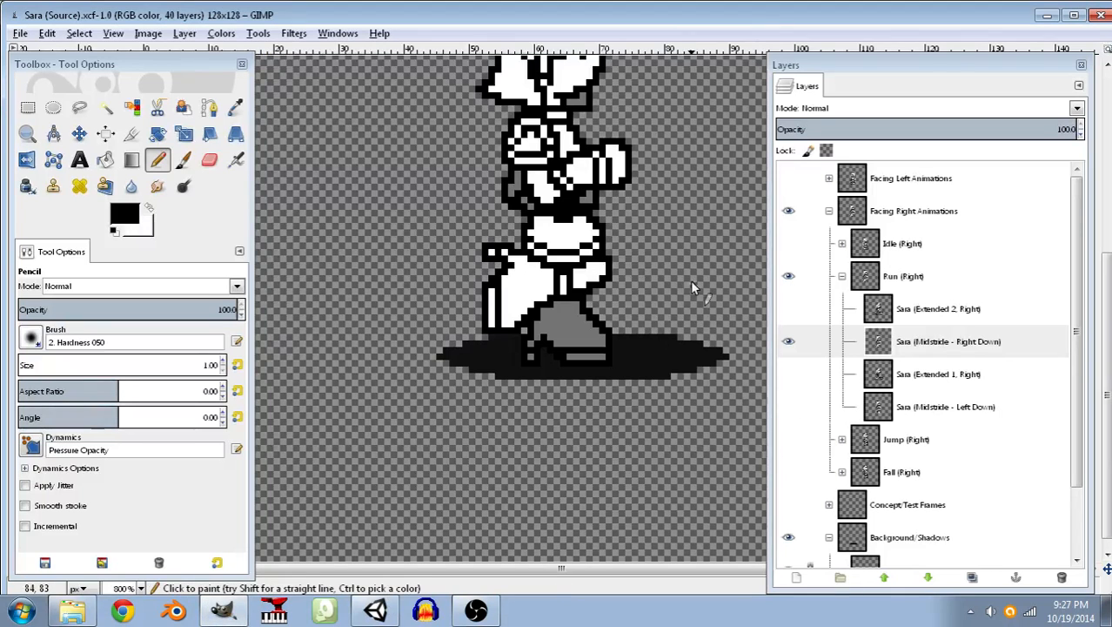
pyautogui.moveTo(670, 261); pyautogui.dragTo(597, 321, button='middle')
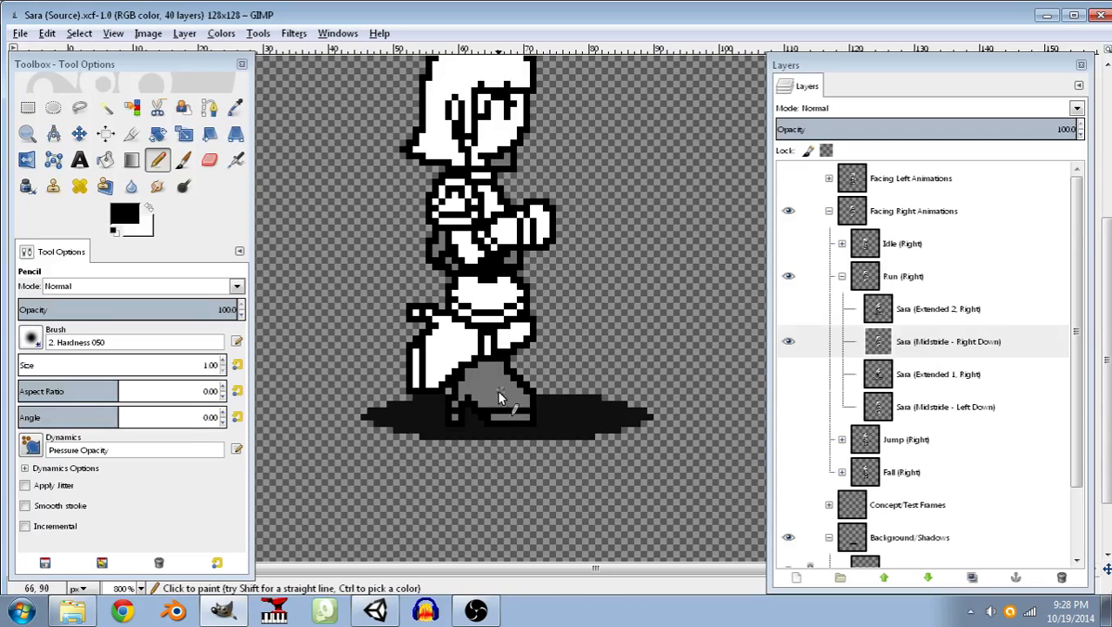
pyautogui.keyDown('ctrl'); pyautogui.scroll(4, 465, 396); pyautogui.keyUp('ctrl')
pyautogui.keyDown('ctrl'); pyautogui.scroll(-3, 464, 396); pyautogui.keyUp('ctrl')
pyautogui.keyDown('ctrl'); pyautogui.scroll(-4, 463, 396); pyautogui.keyUp('ctrl')
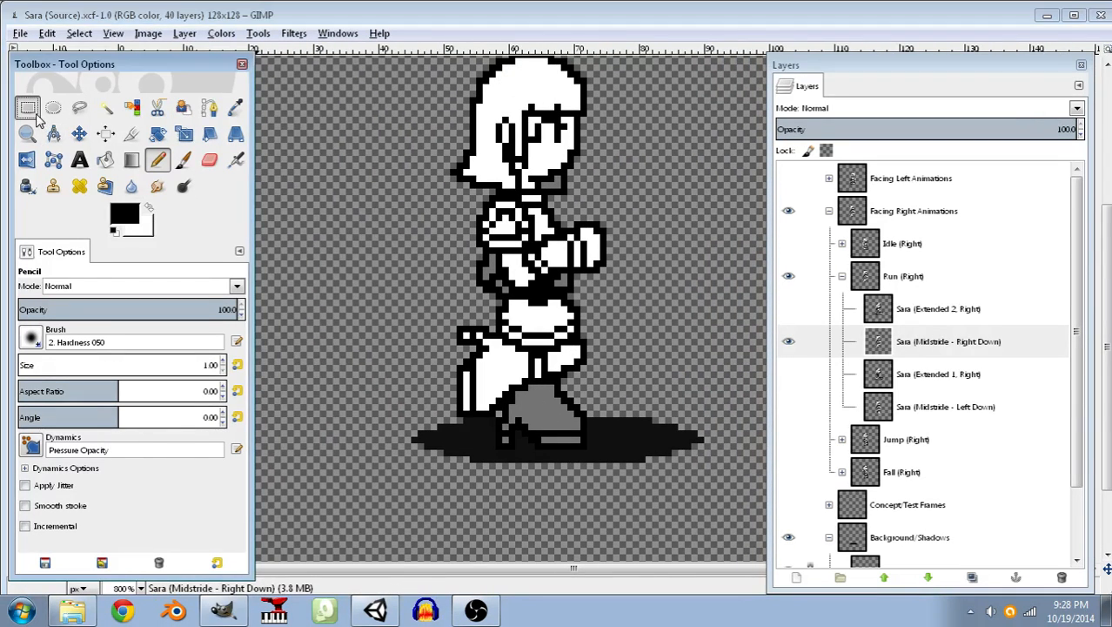
pyautogui.click(31, 111)
pyautogui.moveTo(464, 331); pyautogui.dragTo(587, 448)
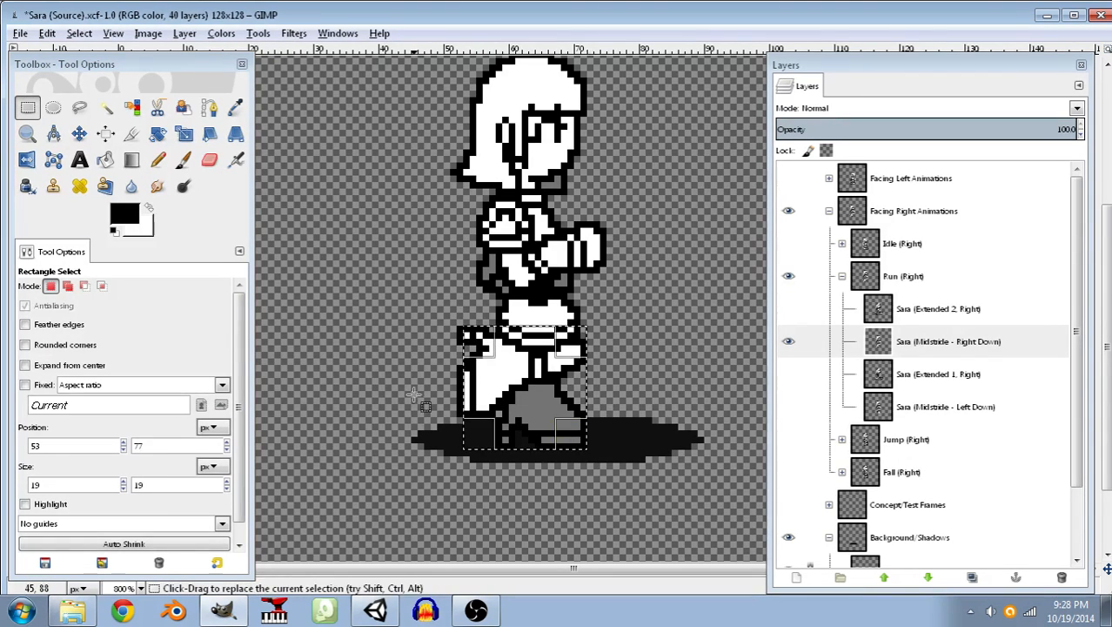
pyautogui.click(483, 399)
pyautogui.click(48, 33)
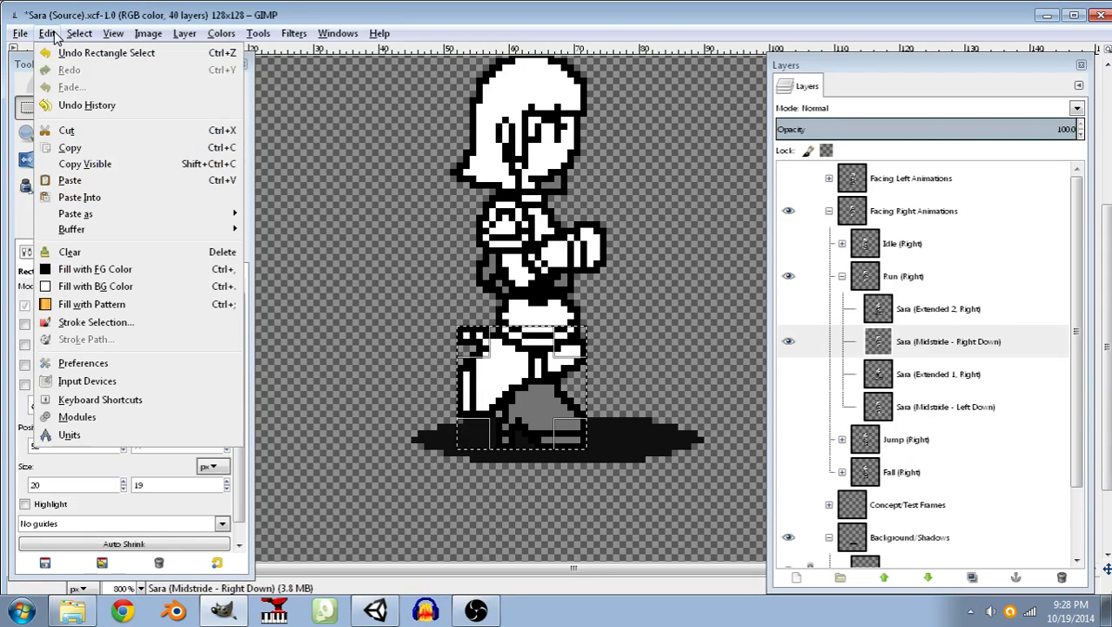
pyautogui.click(70, 147)
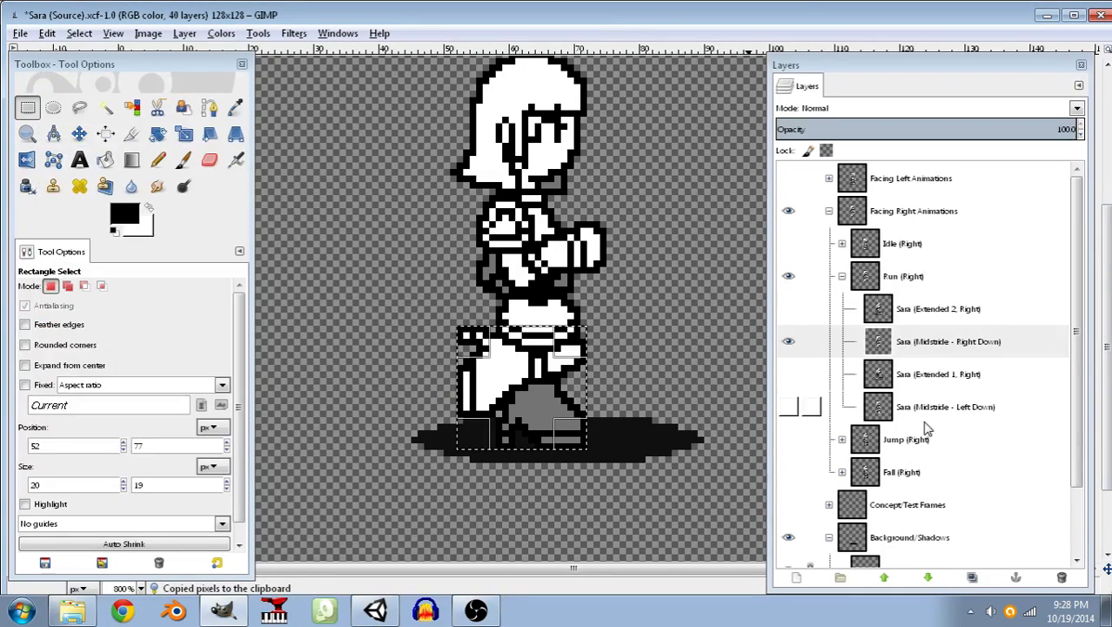
# Hide the right-facing midstride frame and show the Run (Left) group within Facing Left Animations, with Idle (Left) hidden.
pyautogui.click(788, 341)
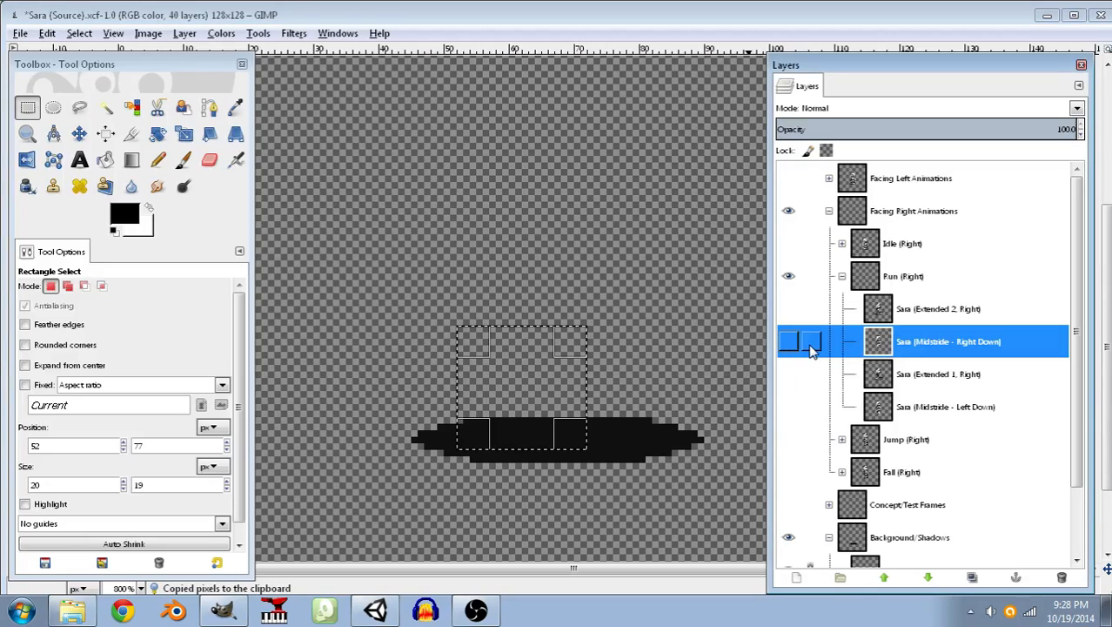
pyautogui.click(789, 277)
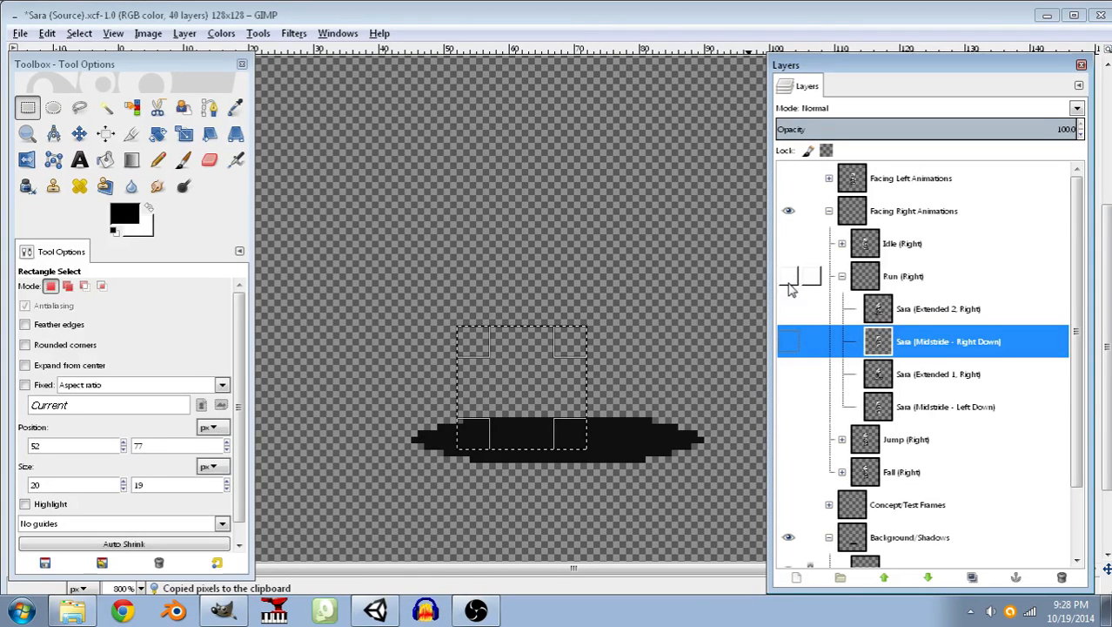
pyautogui.click(829, 180)
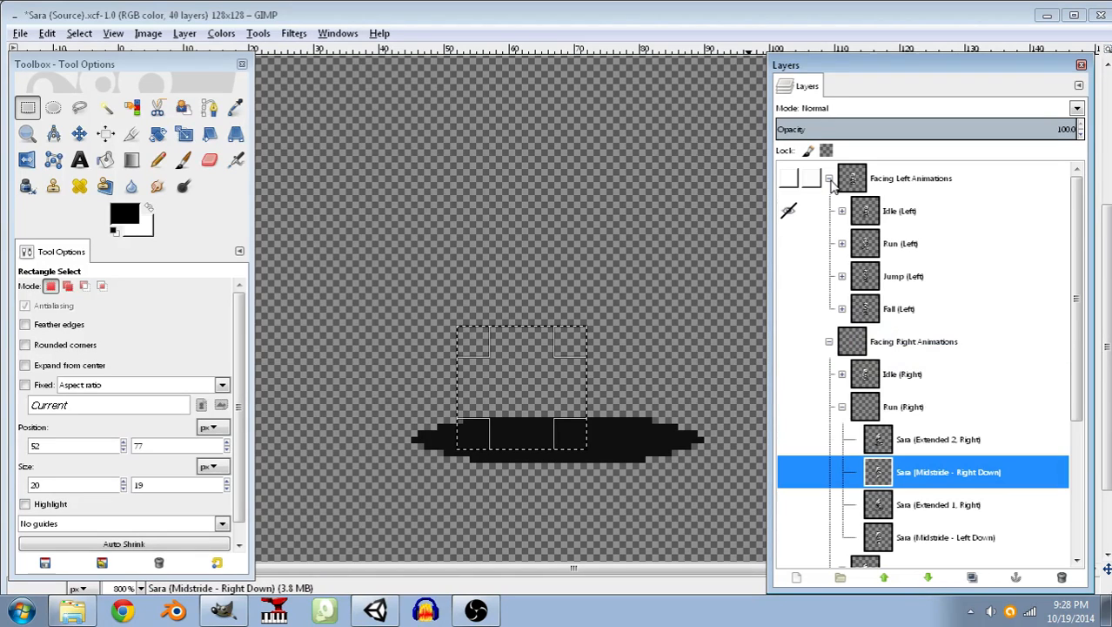
pyautogui.click(841, 244)
pyautogui.click(789, 243)
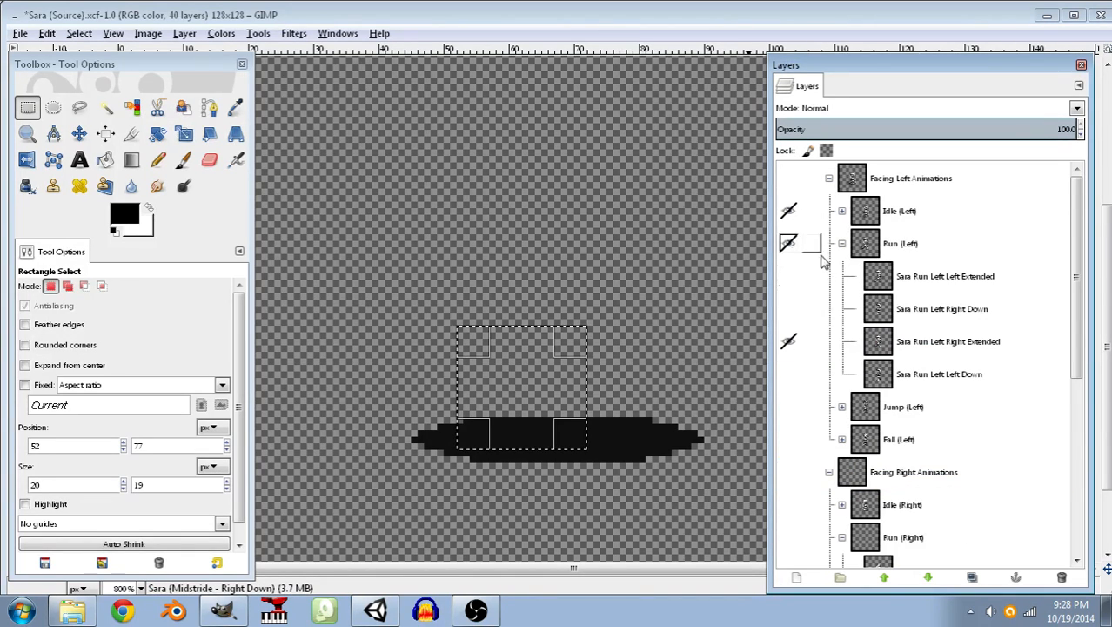
pyautogui.click(789, 177)
pyautogui.click(788, 211)
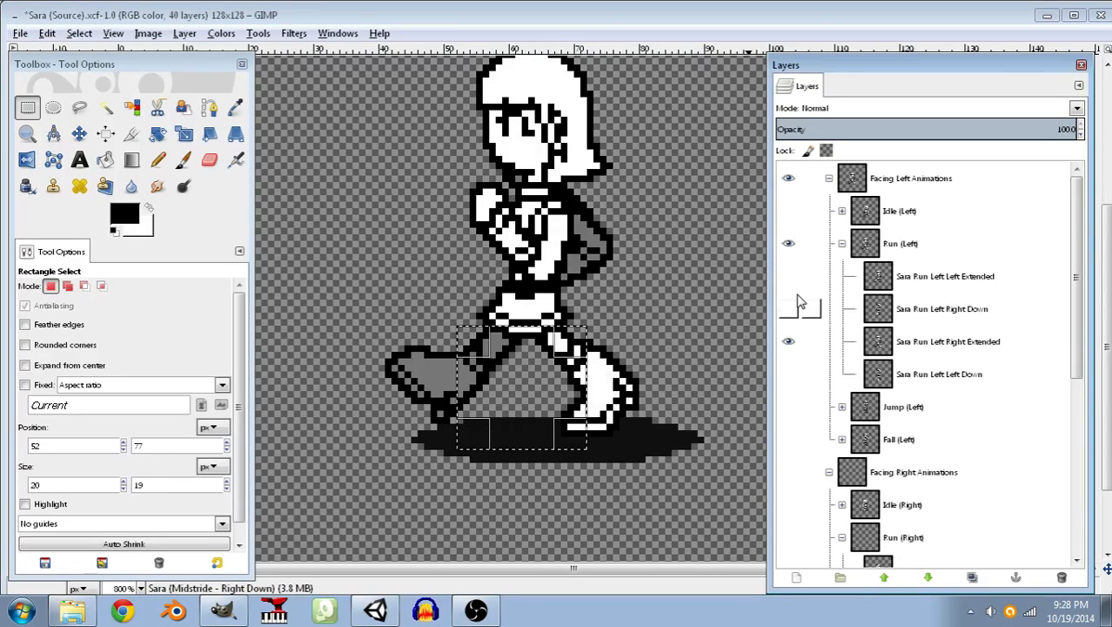
# Show the Sara Run Left Right Down frame in place of Sara Run Left Right Extended.
pyautogui.click(910, 343)
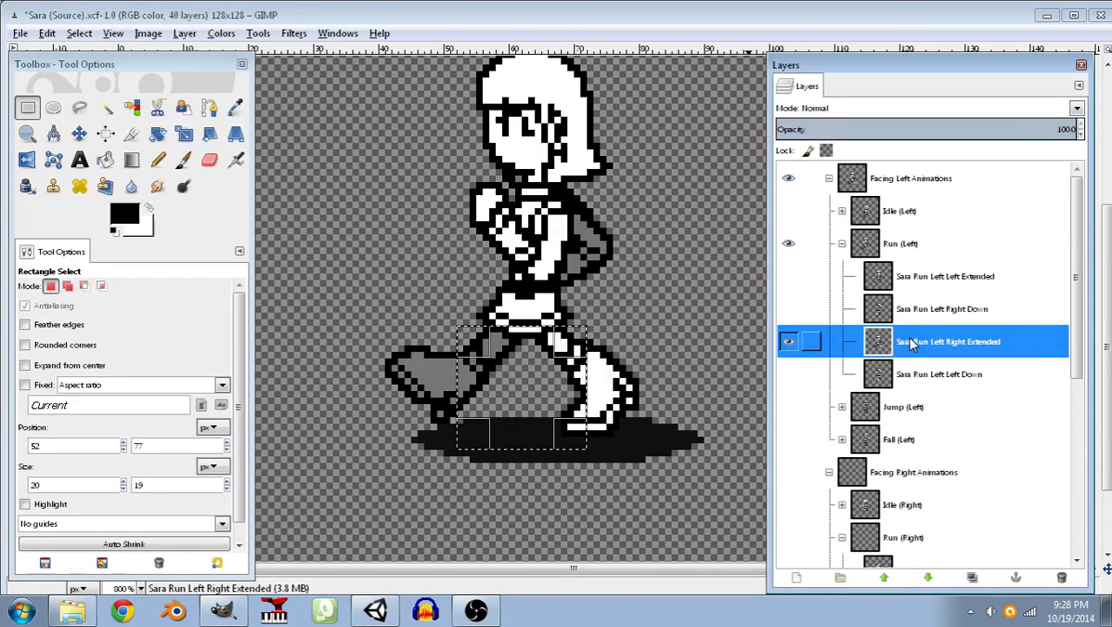
pyautogui.click(789, 308)
pyautogui.click(788, 341)
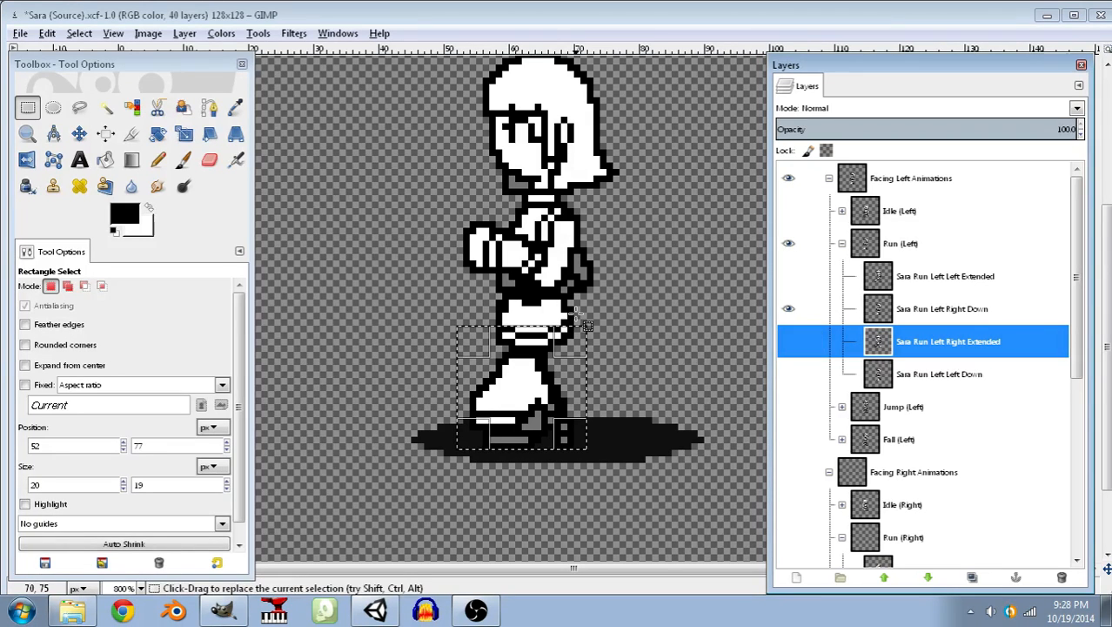
pyautogui.click(47, 33)
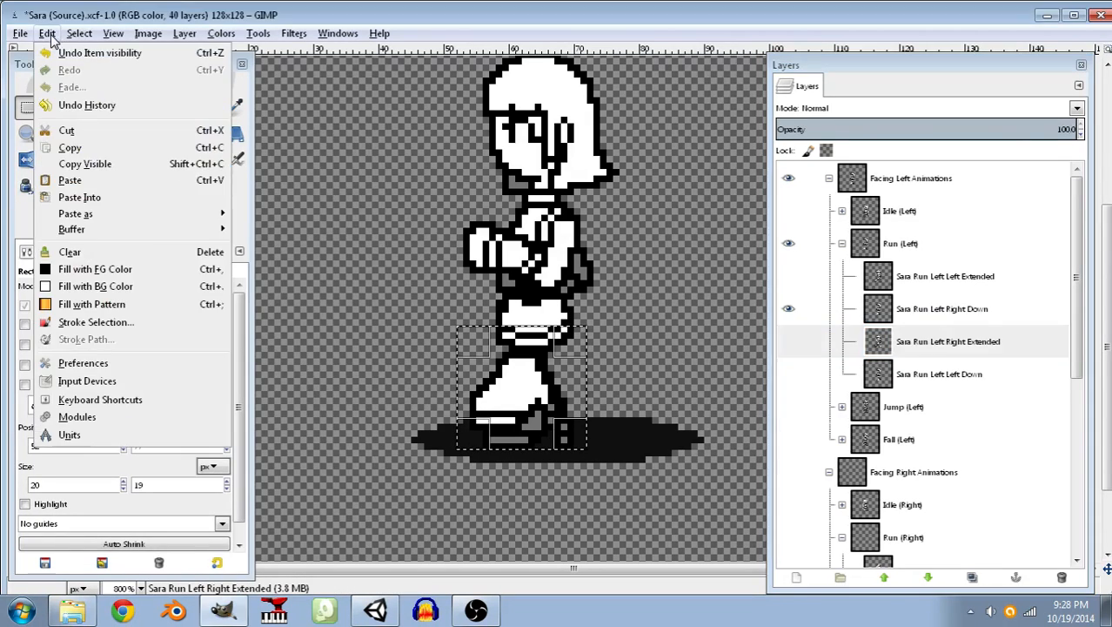
pyautogui.click(70, 181)
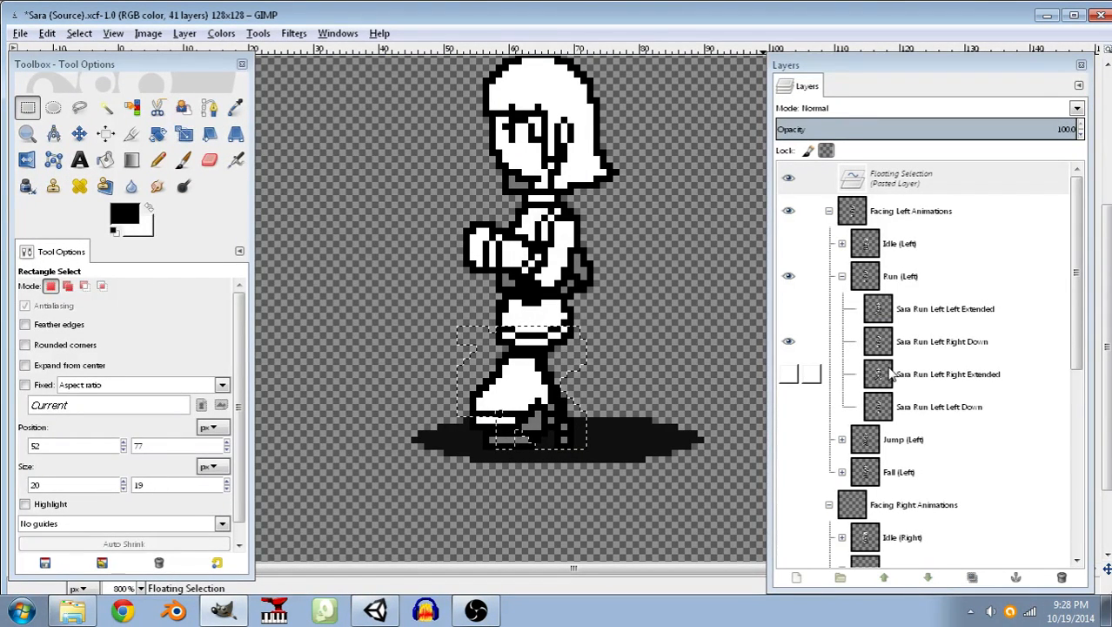
pyautogui.hotkey('ctrl', 'h')
# Paste the copied legs onto the Sara Run Left Right Down layer and flip them horizontally.
pyautogui.click(910, 308)
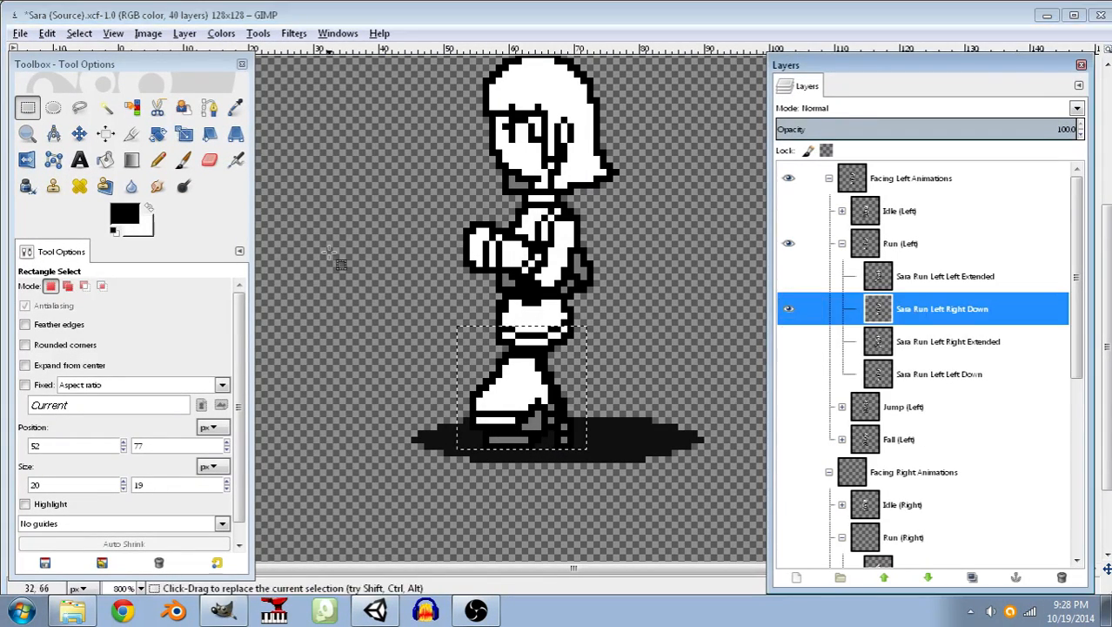
pyautogui.click(47, 33)
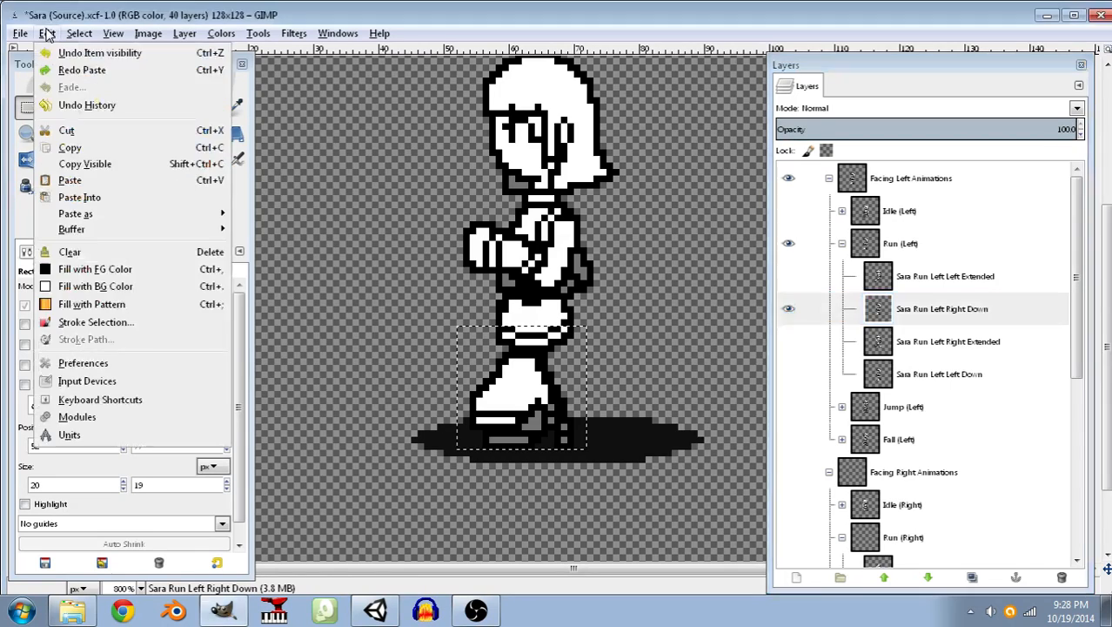
pyautogui.click(74, 181)
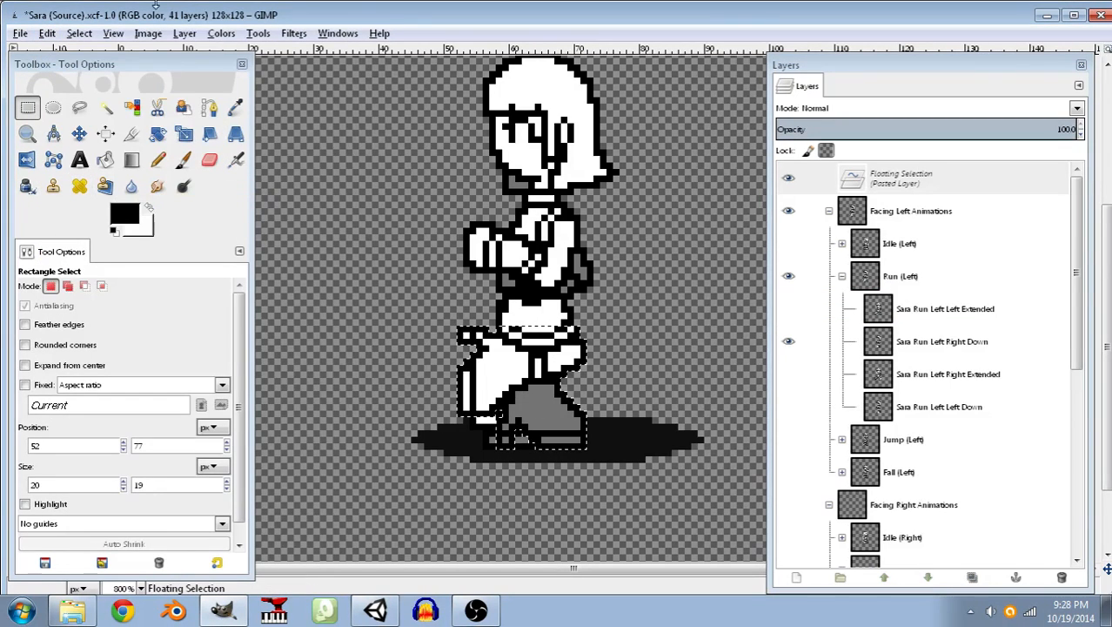
pyautogui.click(185, 33)
pyautogui.moveTo(258, 33)
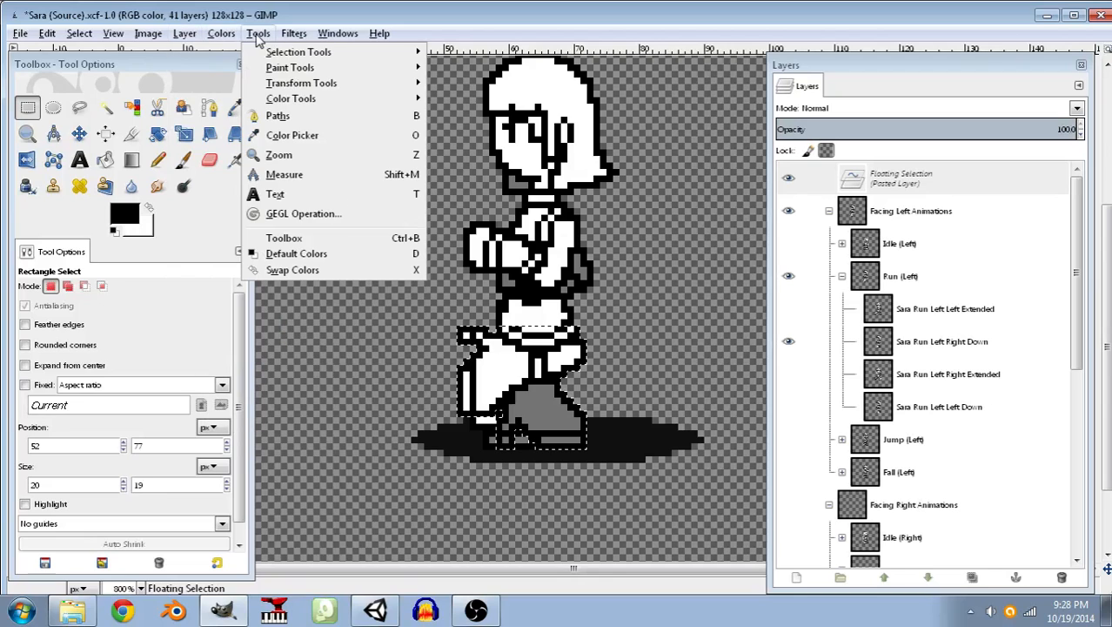
pyautogui.moveTo(301, 82)
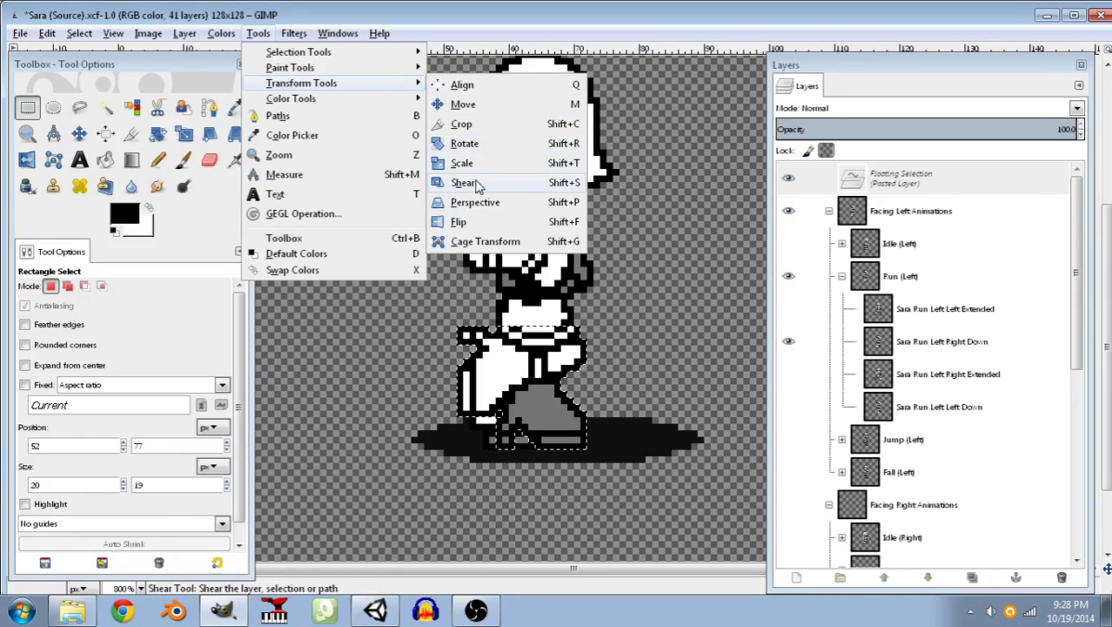
pyautogui.click(470, 225)
pyautogui.click(418, 389)
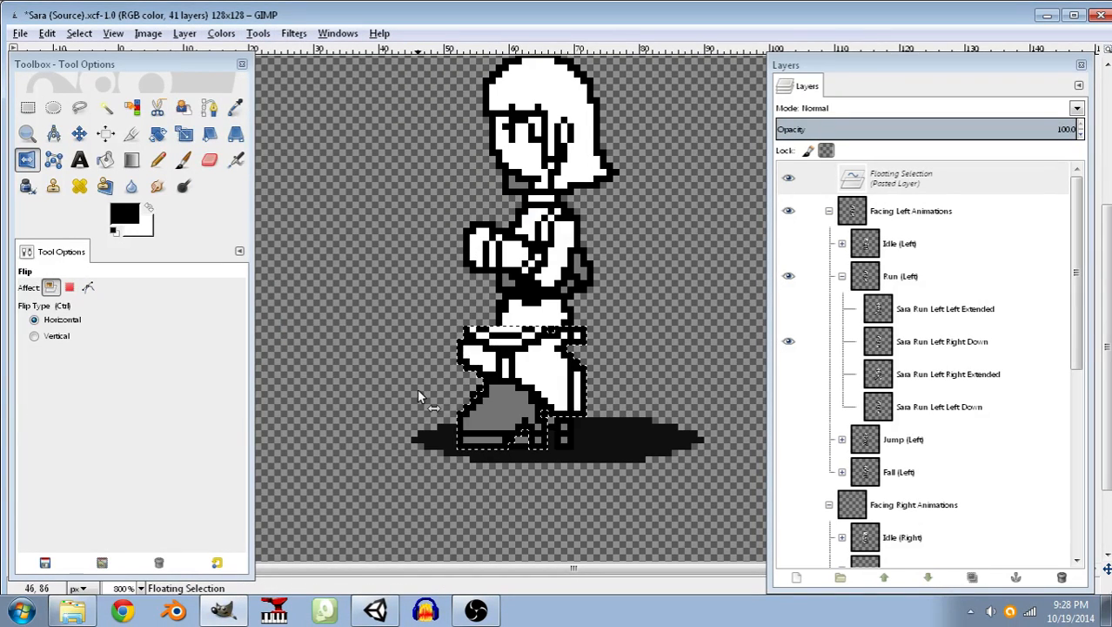
# Move the flipped legs 4 px to the right under Sara's torso and anchor them to the layer.
pyautogui.click(80, 134)
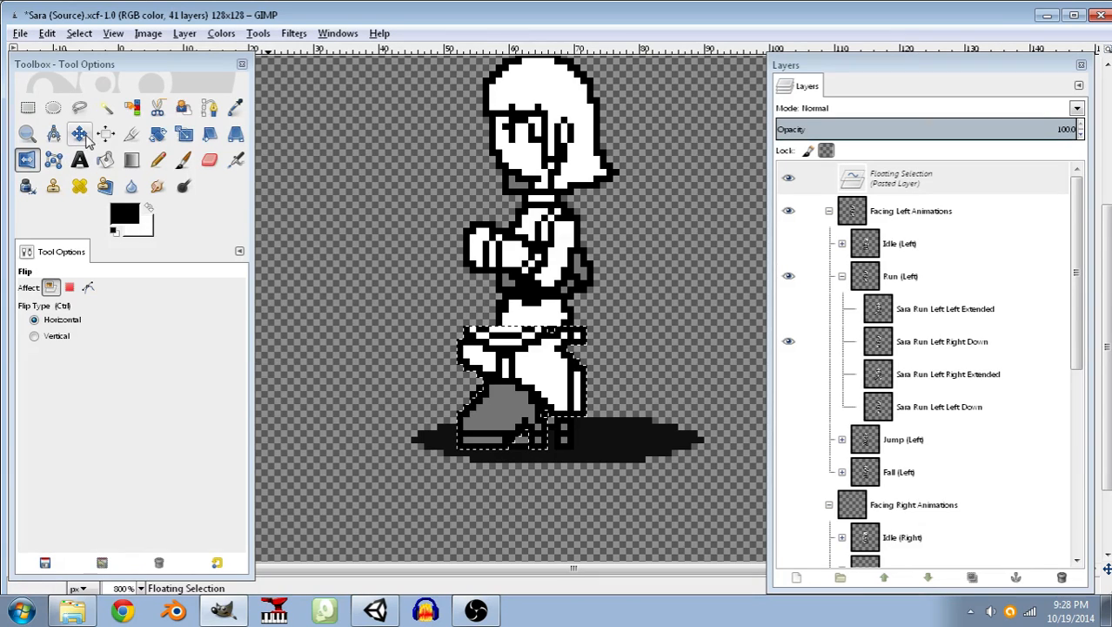
pyautogui.moveTo(503, 376); pyautogui.dragTo(514, 381)
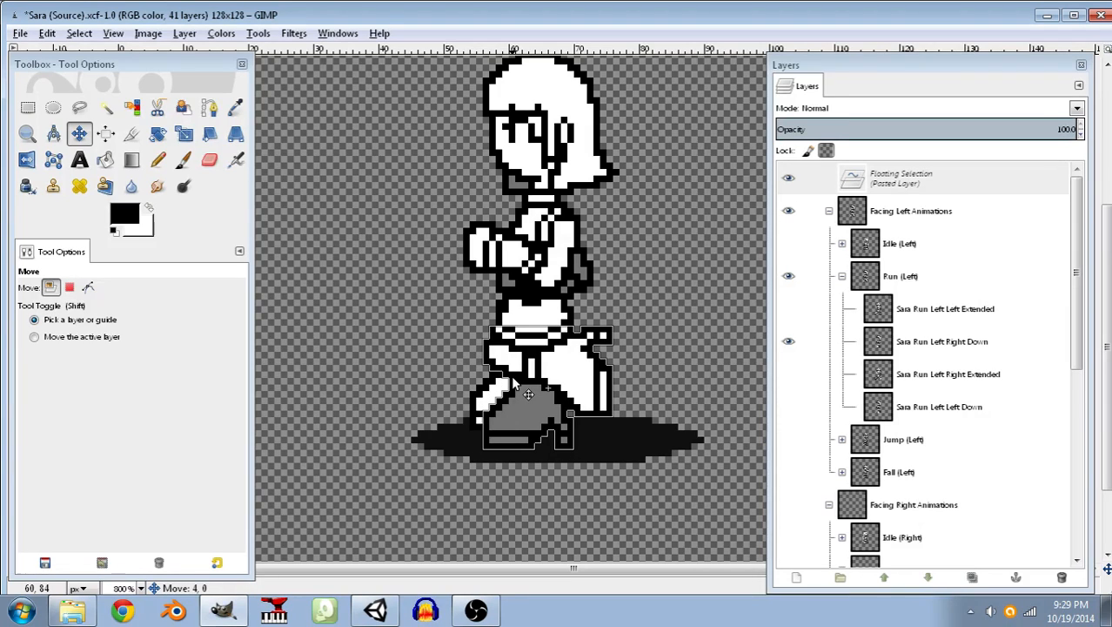
pyautogui.moveTo(513, 380); pyautogui.dragTo(514, 380)
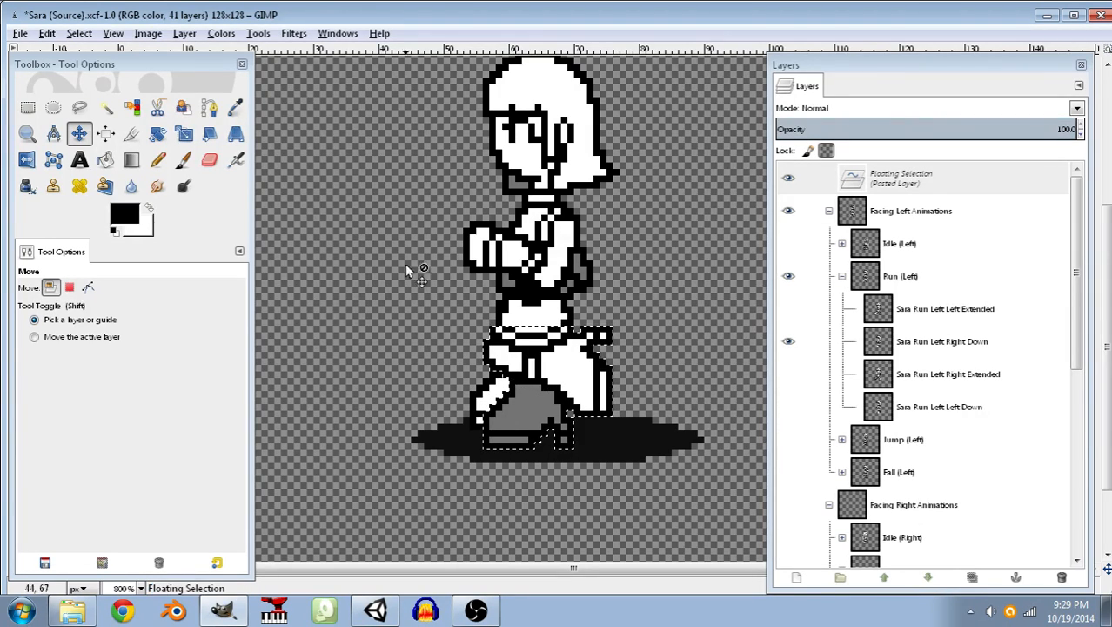
pyautogui.click(102, 107)
pyautogui.click(375, 300)
# Pencil a black pixel into the outline at Sara's front hip, just above the pasted legs.
pyautogui.click(157, 159)
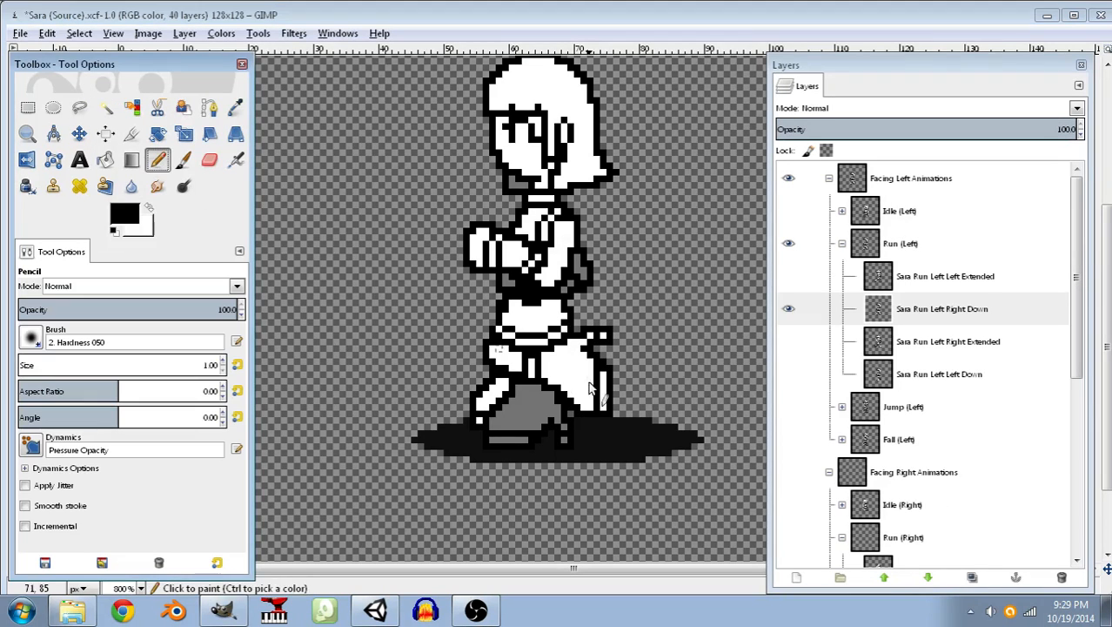
pyautogui.keyDown('ctrl'); pyautogui.scroll(7, 590, 389); pyautogui.keyUp('ctrl')
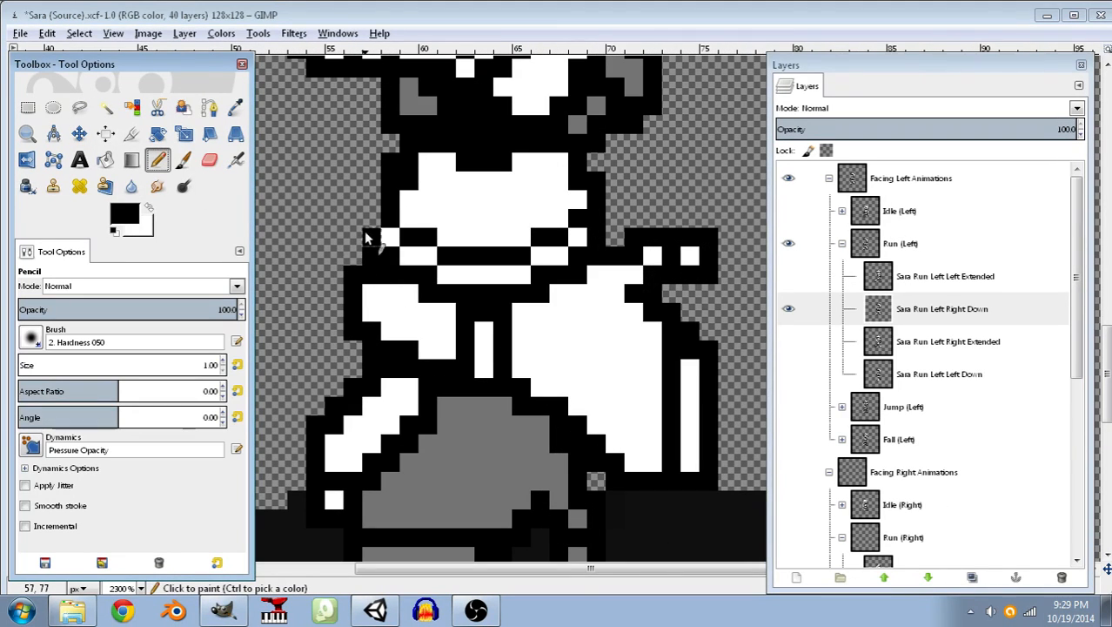
pyautogui.click(370, 220)
pyautogui.scroll(-3, 469, 309)
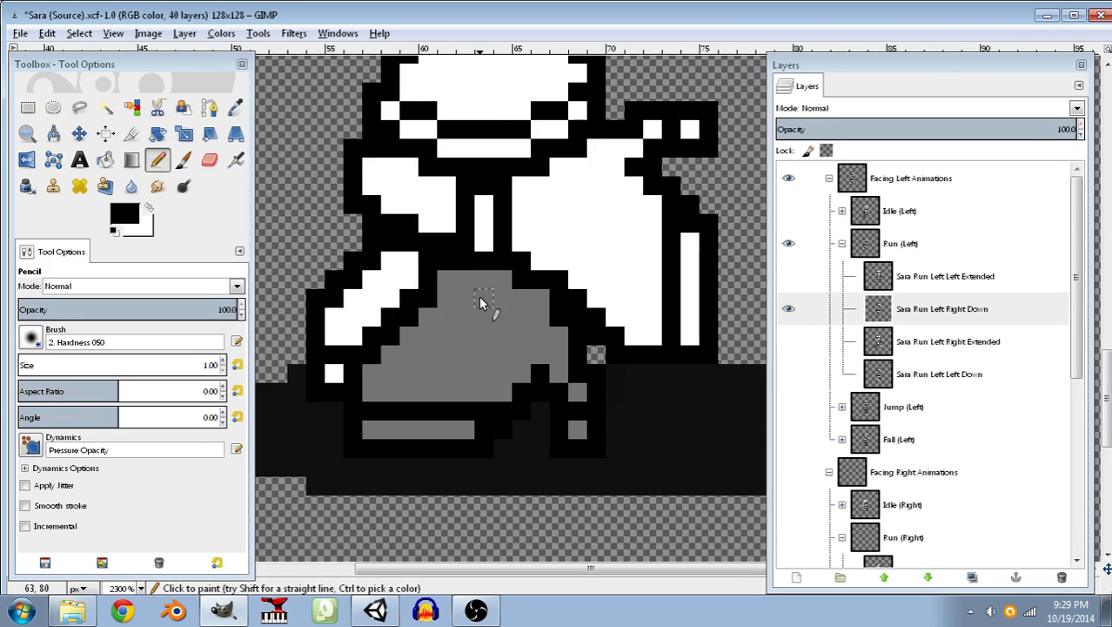
# Pencil white over the leftover front-leg and outline pixels beside the pasted legs on the Sara Run Left Right Down layer.
pyautogui.click(149, 207)
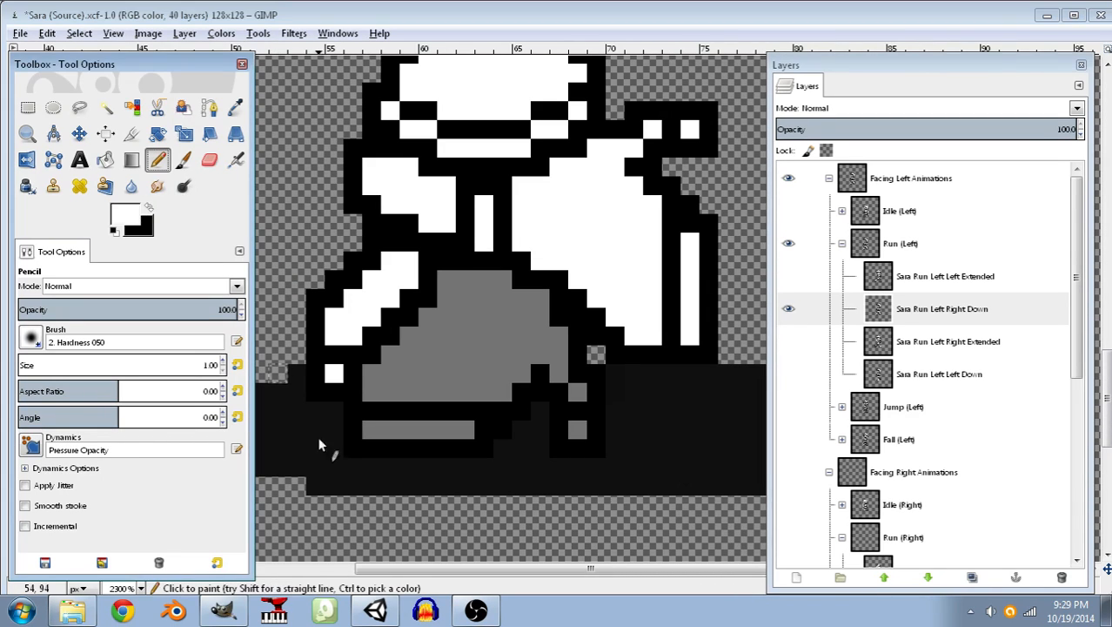
pyautogui.moveTo(333, 412)
pyautogui.mouseDown()
pyautogui.moveTo(318, 260)
pyautogui.moveTo(318, 402)
pyautogui.moveTo(355, 302)
pyautogui.moveTo(358, 249)
pyautogui.moveTo(367, 254)
pyautogui.mouseUp()
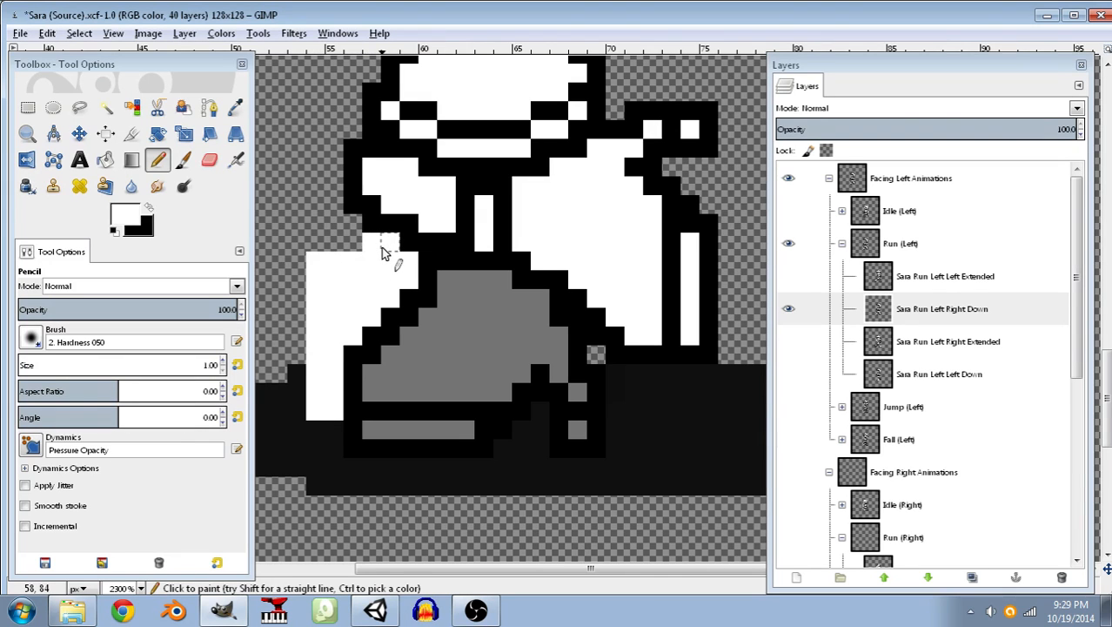
pyautogui.click(383, 244)
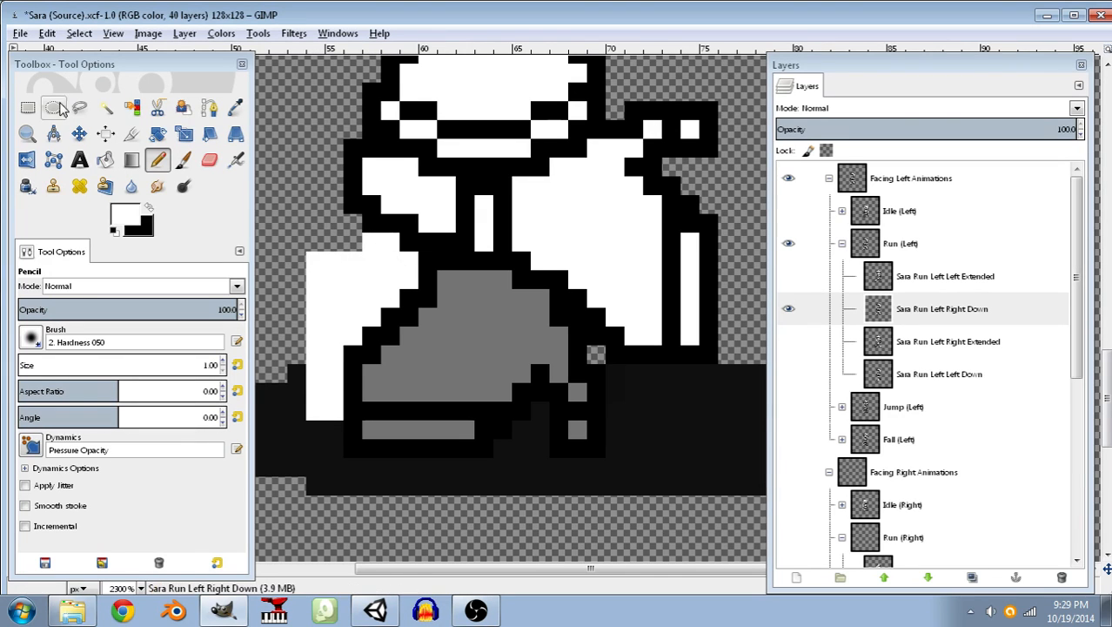
# Fuzzy-select the white patch in front of Sara's legs and make it transparent with Color to Alpha from white.
pyautogui.click(105, 107)
pyautogui.click(360, 280)
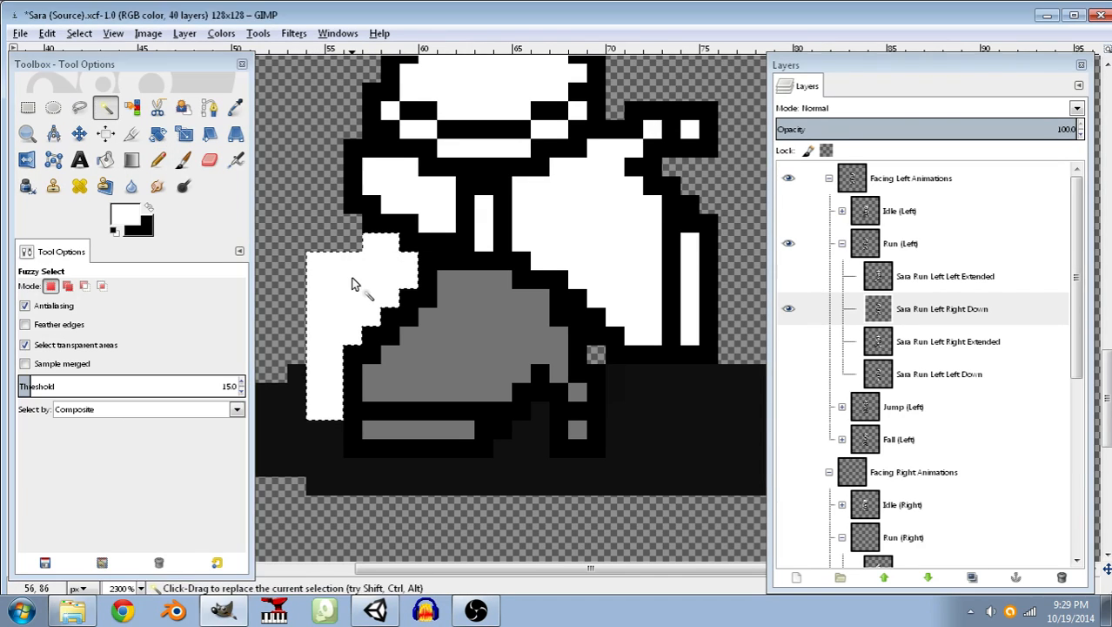
pyautogui.click(79, 34)
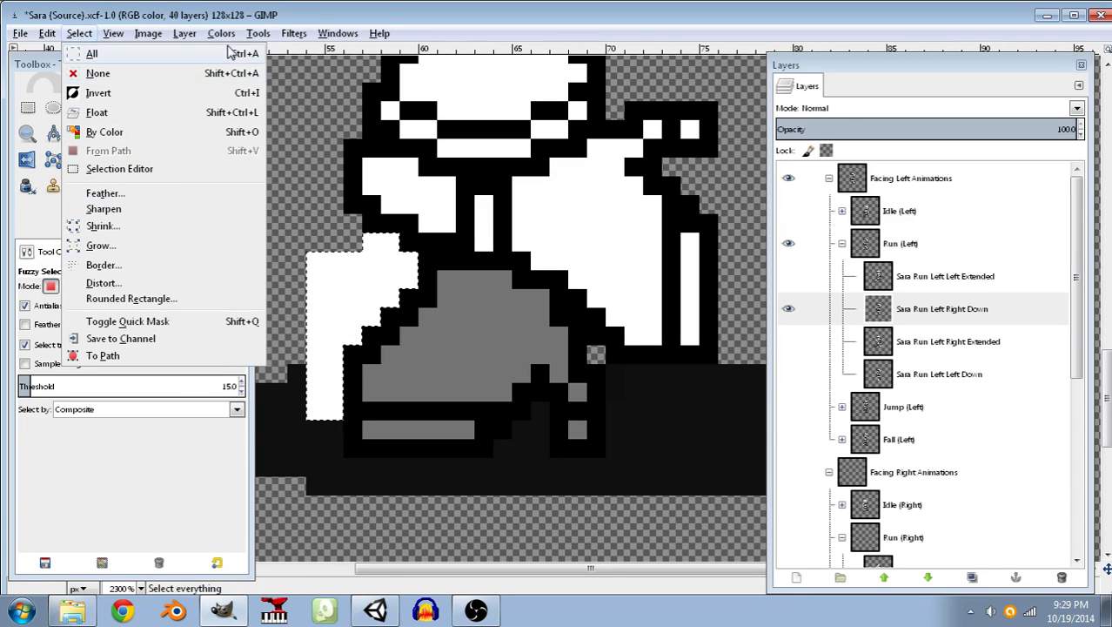
pyautogui.moveTo(226, 36)
pyautogui.click(277, 344)
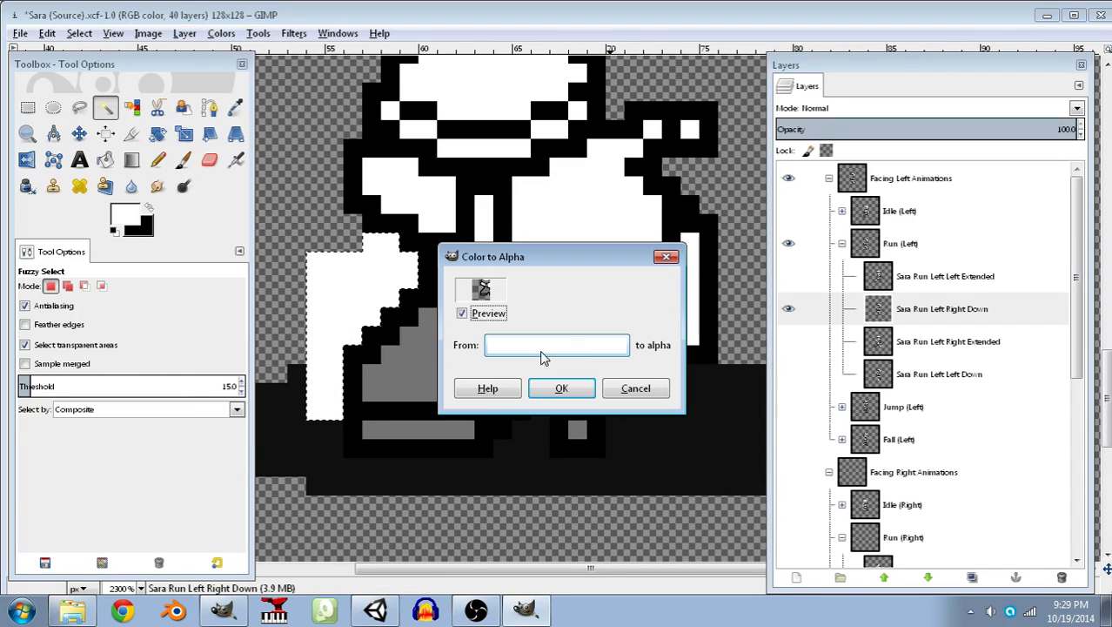
pyautogui.click(557, 392)
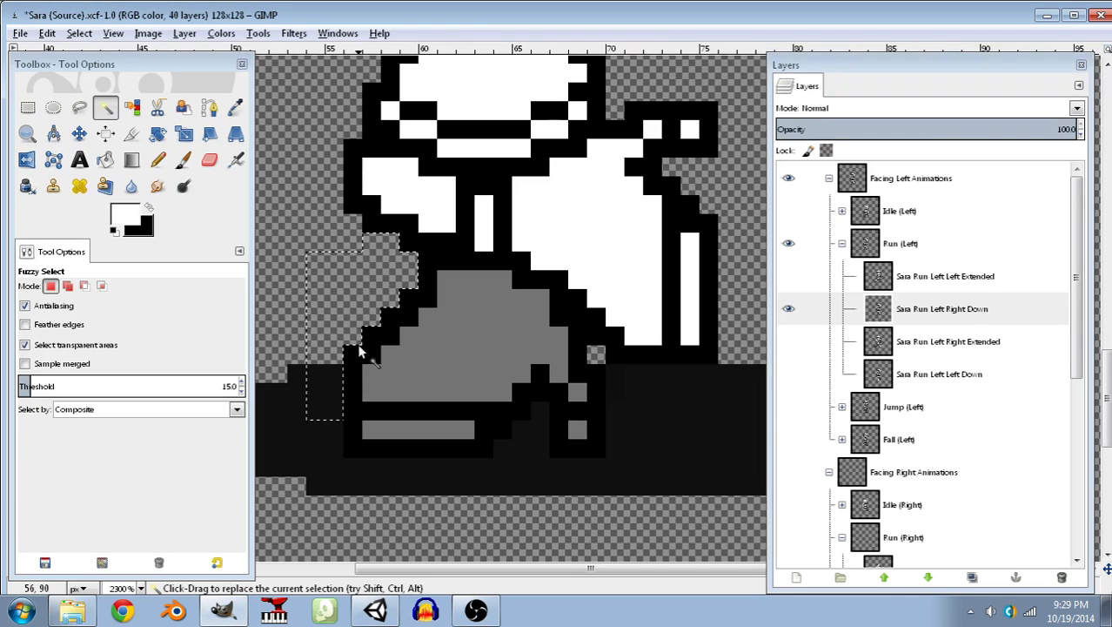
# Clear the selection around the erased leg area and save the Sara (Source).xcf image.
pyautogui.hotkey('ctrl', 's')
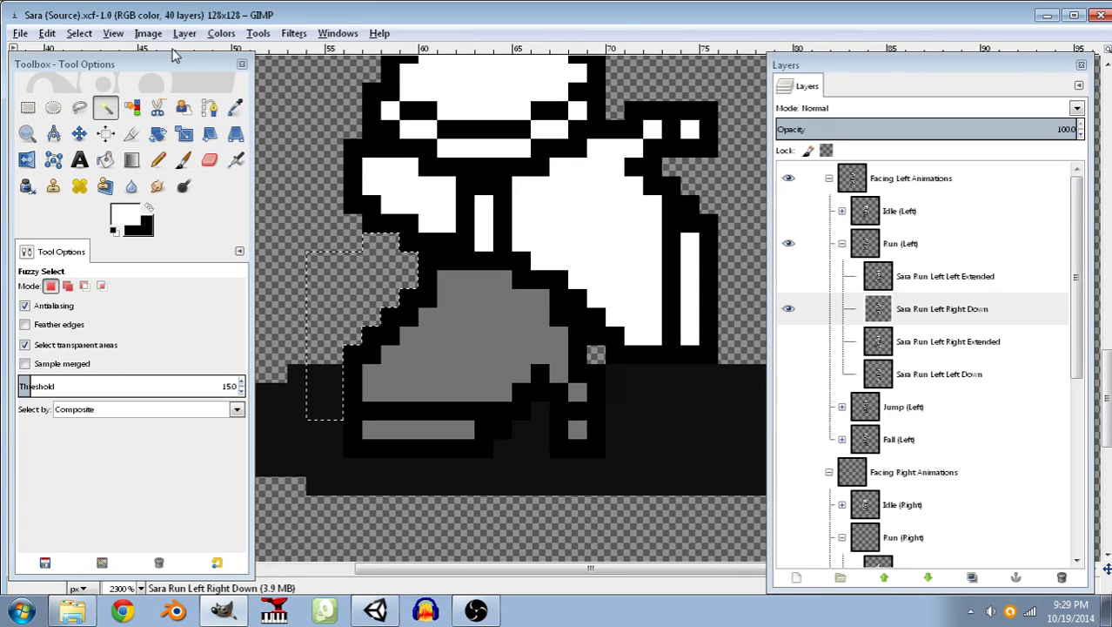
pyautogui.click(224, 35)
pyautogui.moveTo(146, 42)
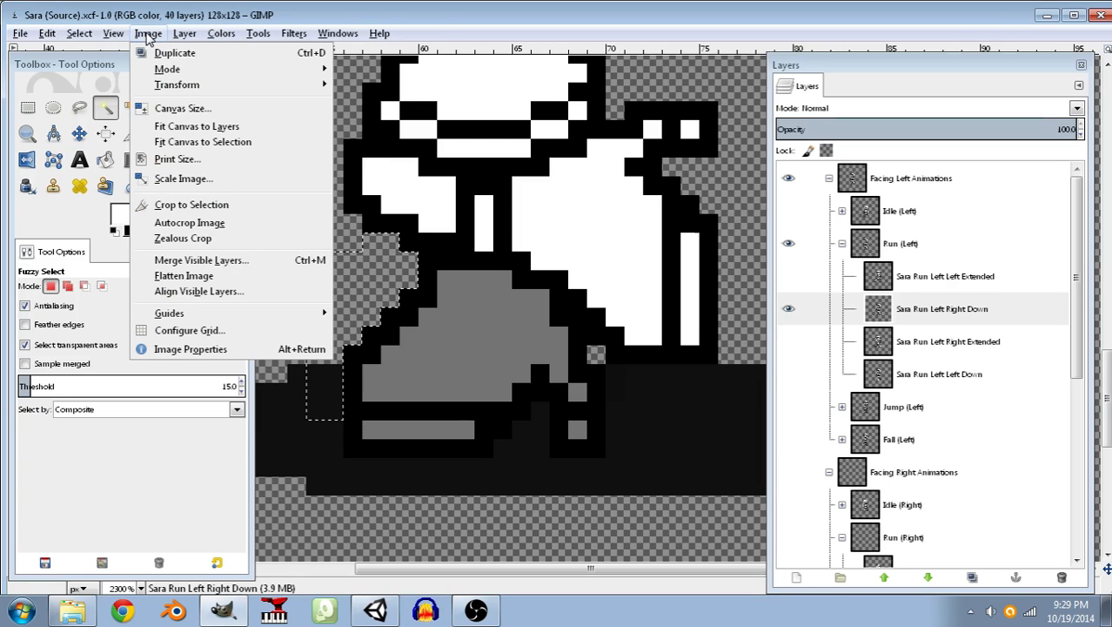
pyautogui.click(144, 482)
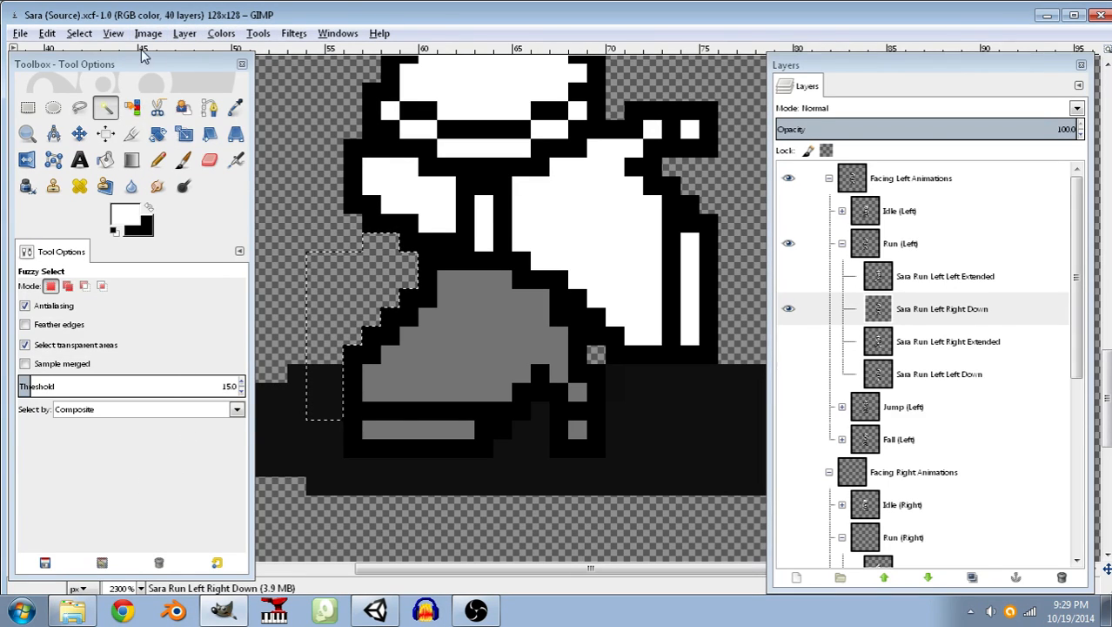
pyautogui.click(78, 34)
pyautogui.click(98, 74)
pyautogui.hotkey('ctrl', 's')
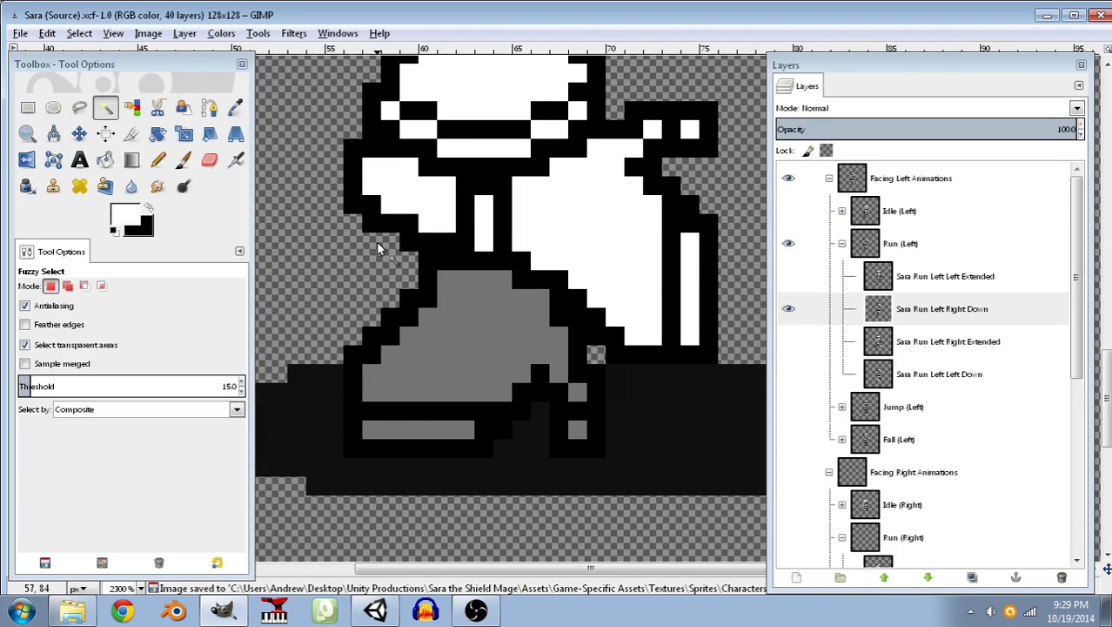
# Export the frame over the existing Sara - Run L Right Foot Down.png and save the source image.
pyautogui.scroll(5, 462, 261)
pyautogui.keyDown('ctrl'); pyautogui.scroll(-4, 531, 270); pyautogui.keyUp('ctrl')
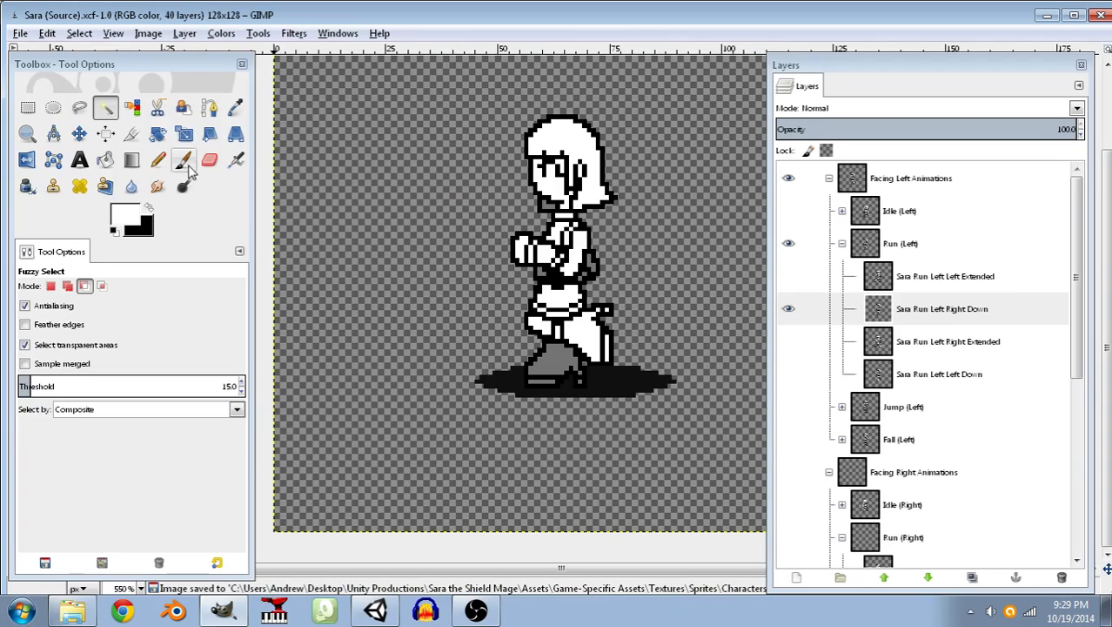
pyautogui.click(47, 33)
pyautogui.moveTo(20, 33)
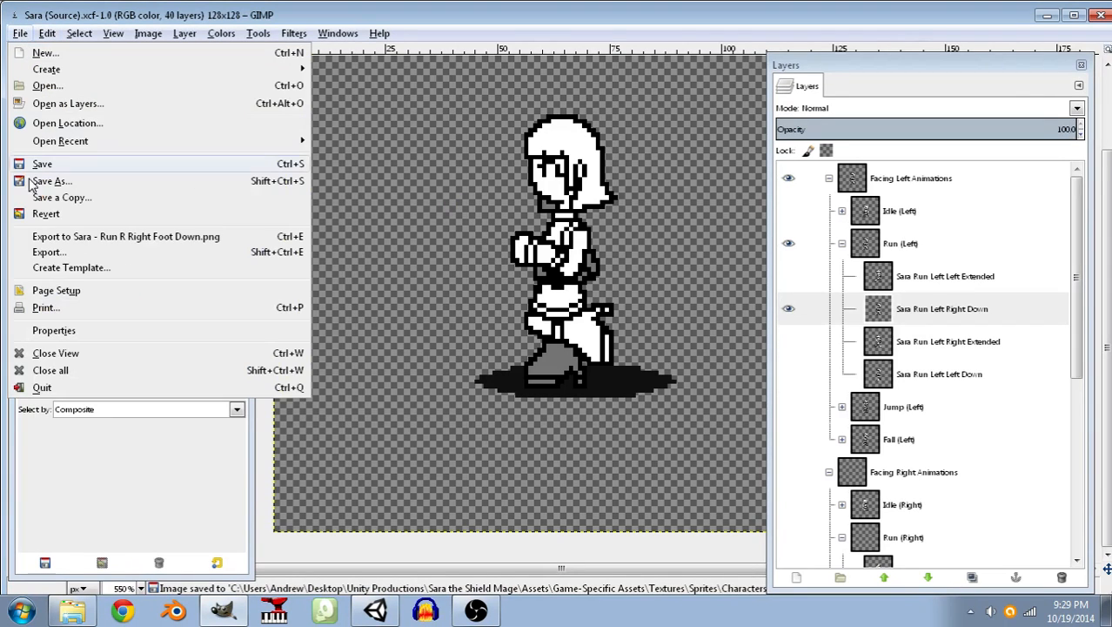
pyautogui.click(39, 254)
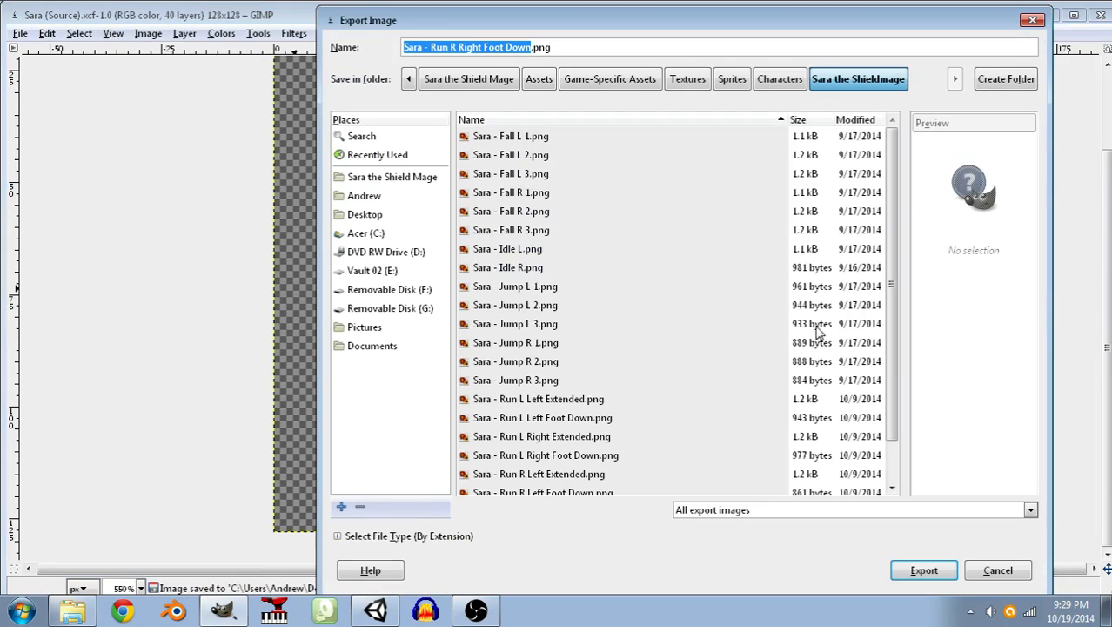
pyautogui.click(568, 419)
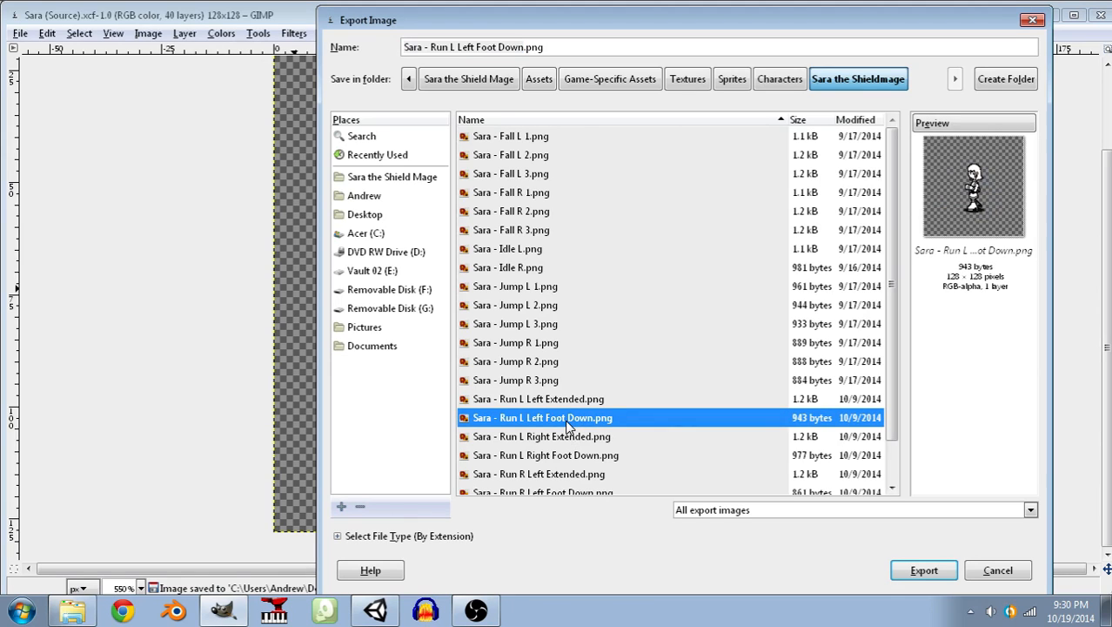
pyautogui.click(561, 461)
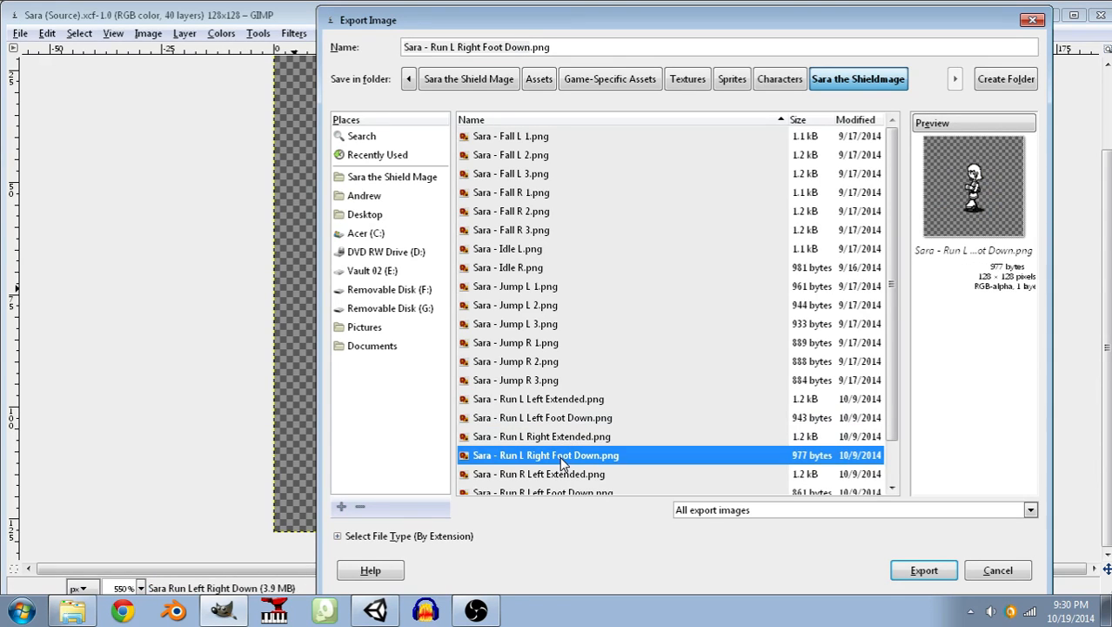
pyautogui.click(925, 572)
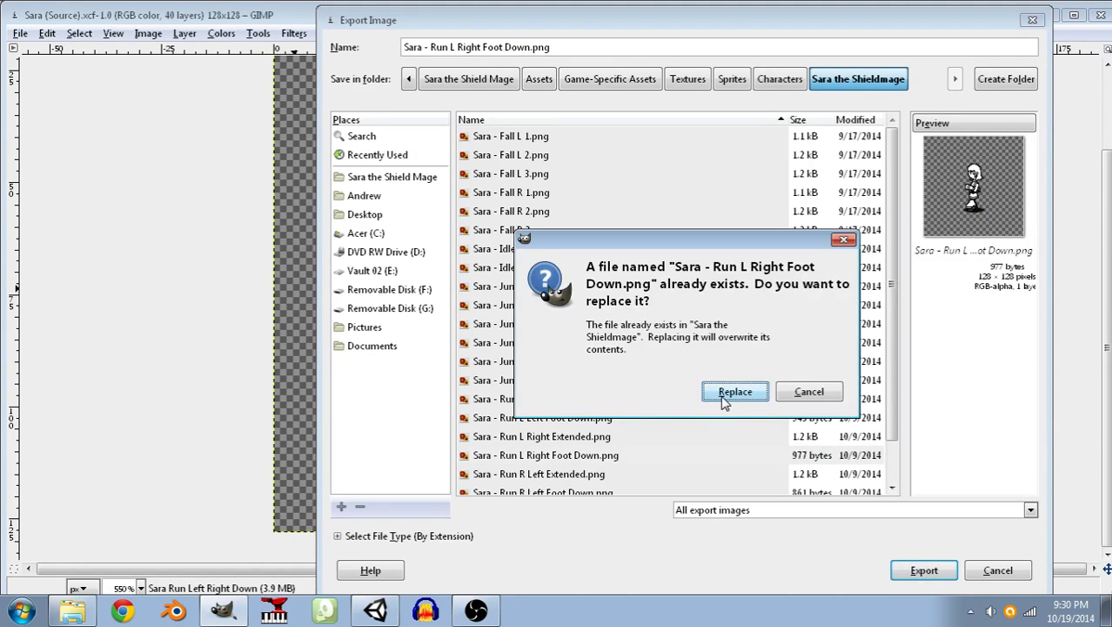
pyautogui.click(722, 396)
pyautogui.click(561, 457)
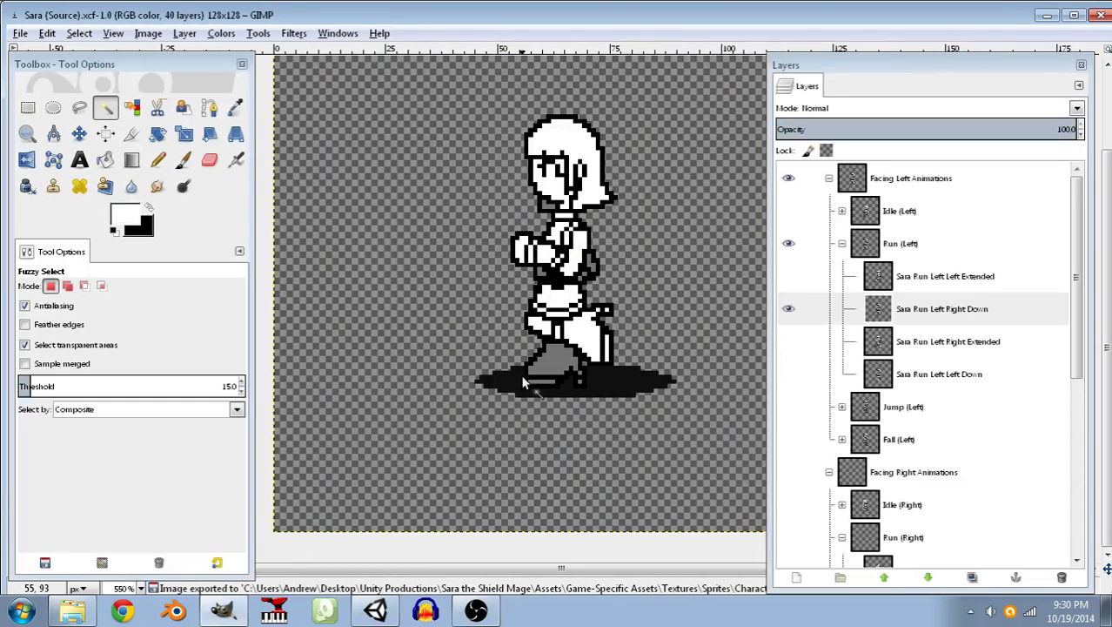
pyautogui.hotkey('ctrl', 's')
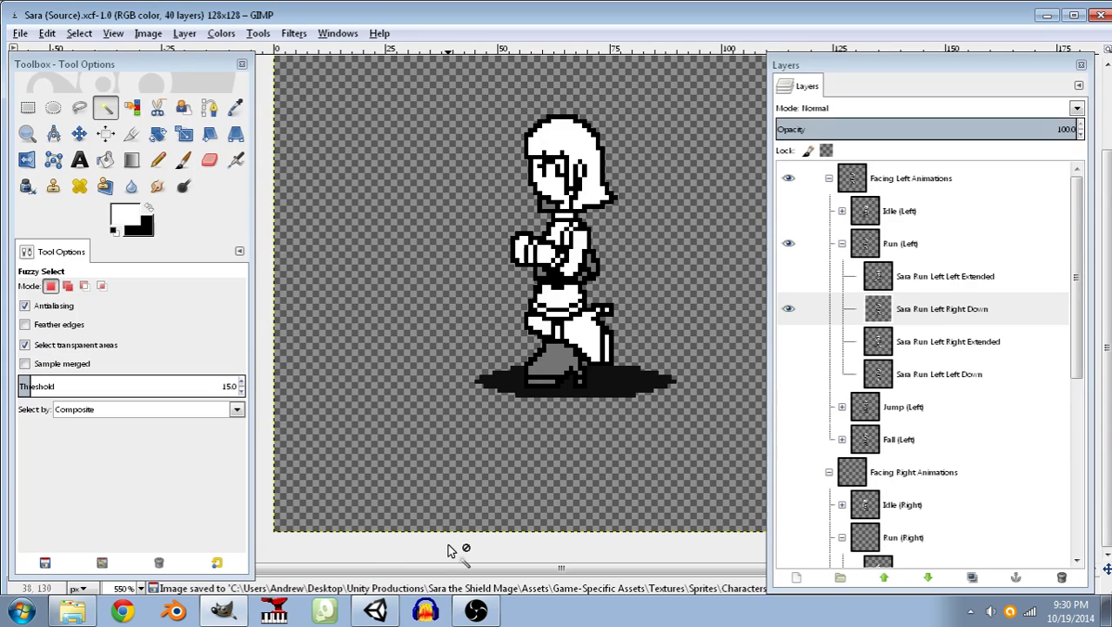
# Switch to Unity, play the Block Test Scene running Sara left and briefly right to check her animation, and stop the game.
pyautogui.click(376, 612)
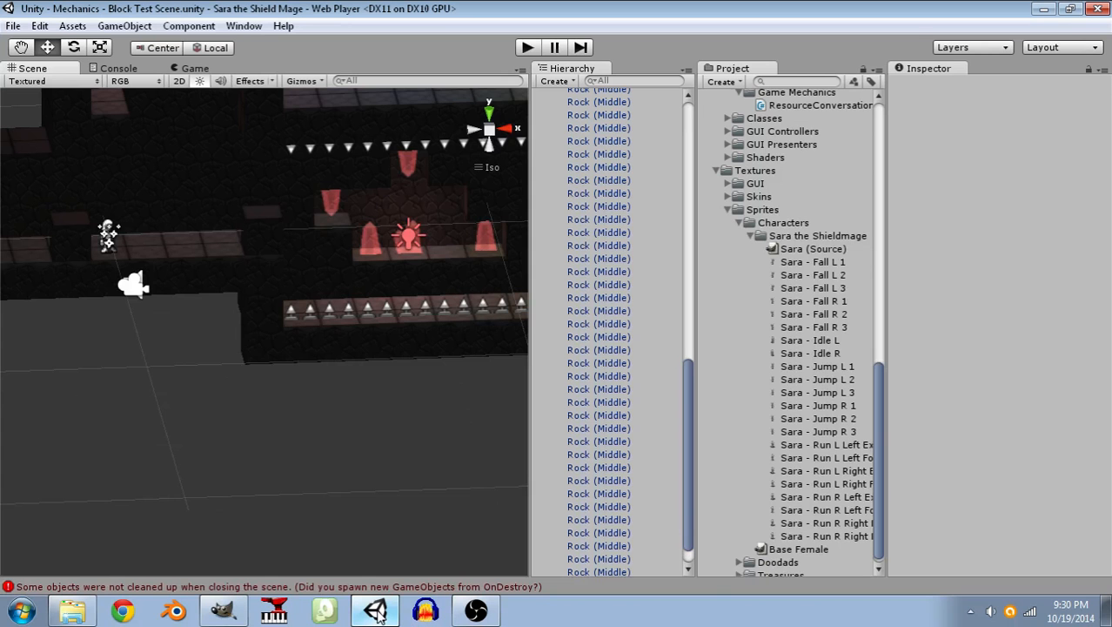
pyautogui.click(530, 48)
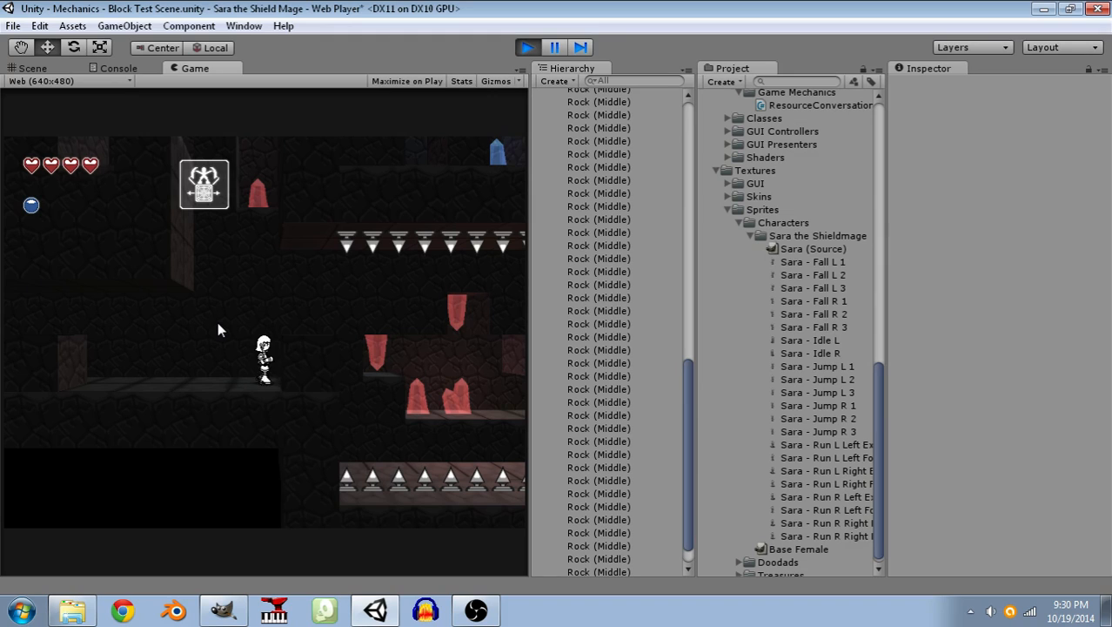
pyautogui.press('Left')
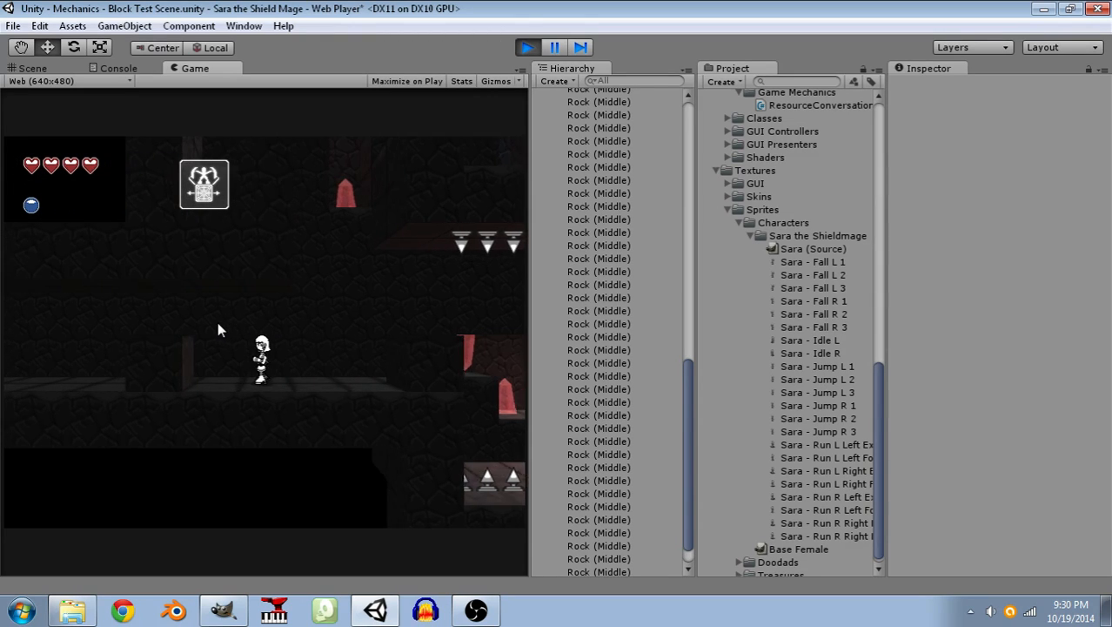
pyautogui.press('Left')
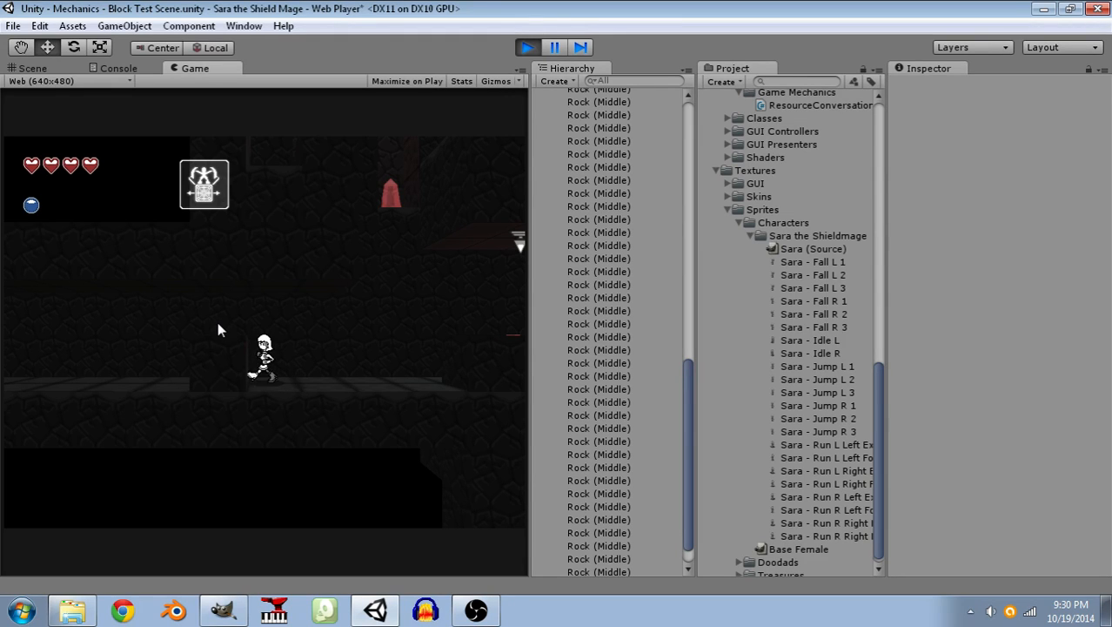
pyautogui.press('Left')
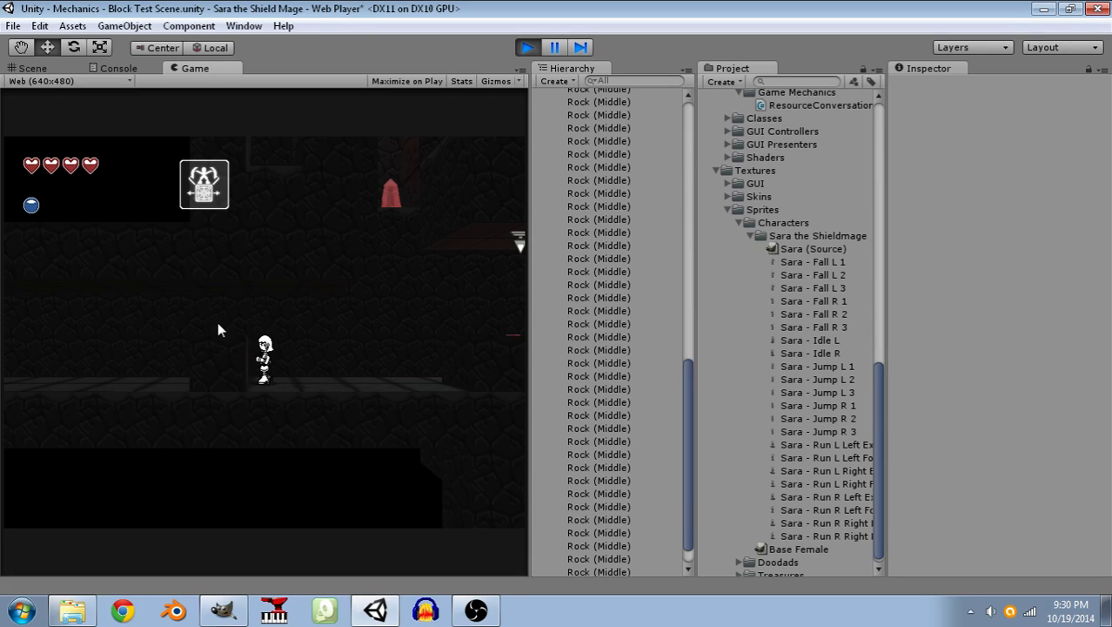
pyautogui.press('Left')
pyautogui.press('Left')
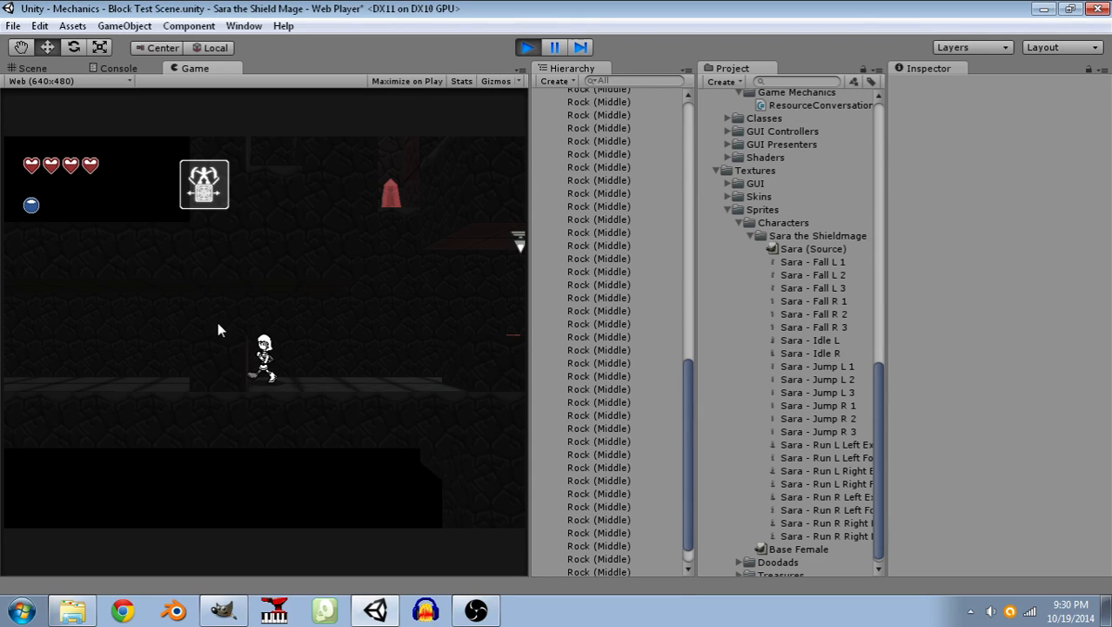
pyautogui.press('Right')
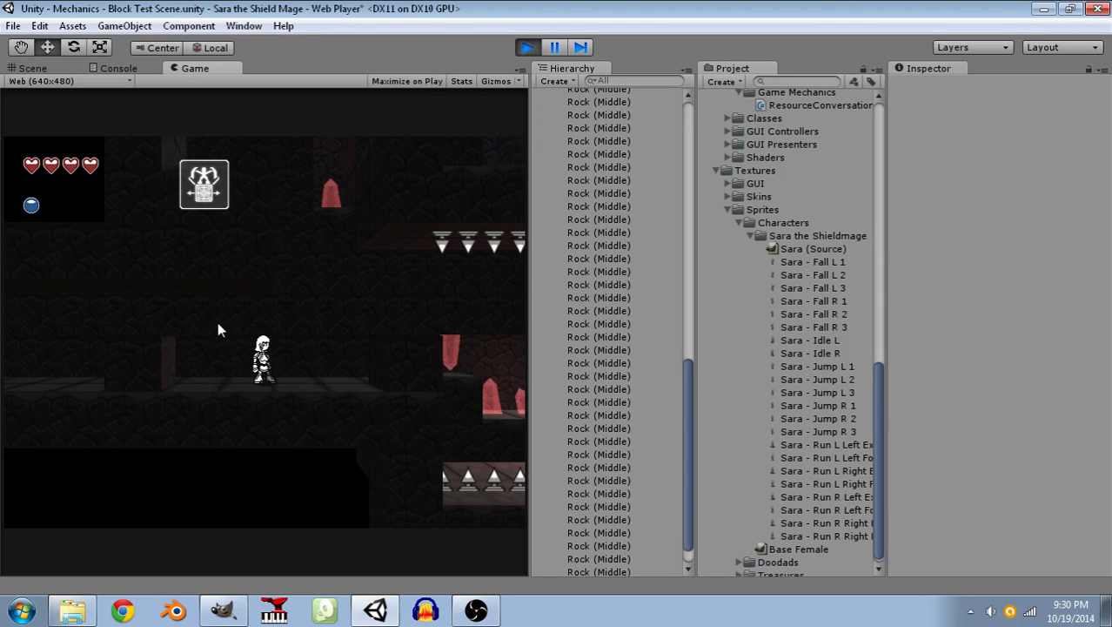
pyautogui.click(527, 47)
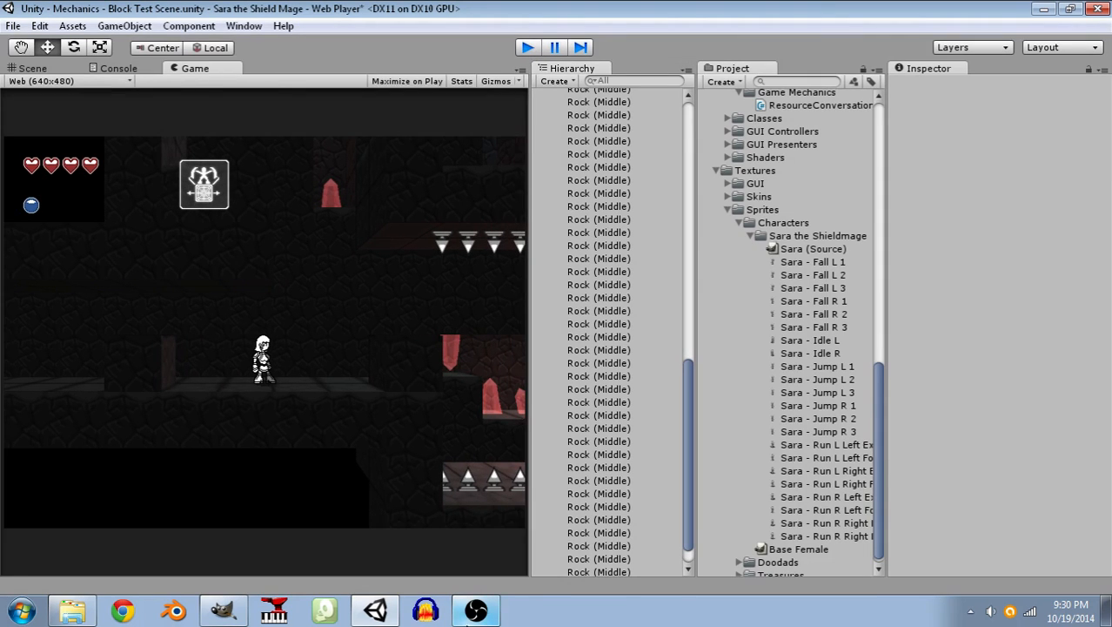
# Switch back to GIMP and examine the hip and legs of the Sara Run Left Right Down frame up close.
pyautogui.click(228, 611)
pyautogui.keyDown('ctrl'); pyautogui.scroll(4, 647, 271); pyautogui.keyUp('ctrl')
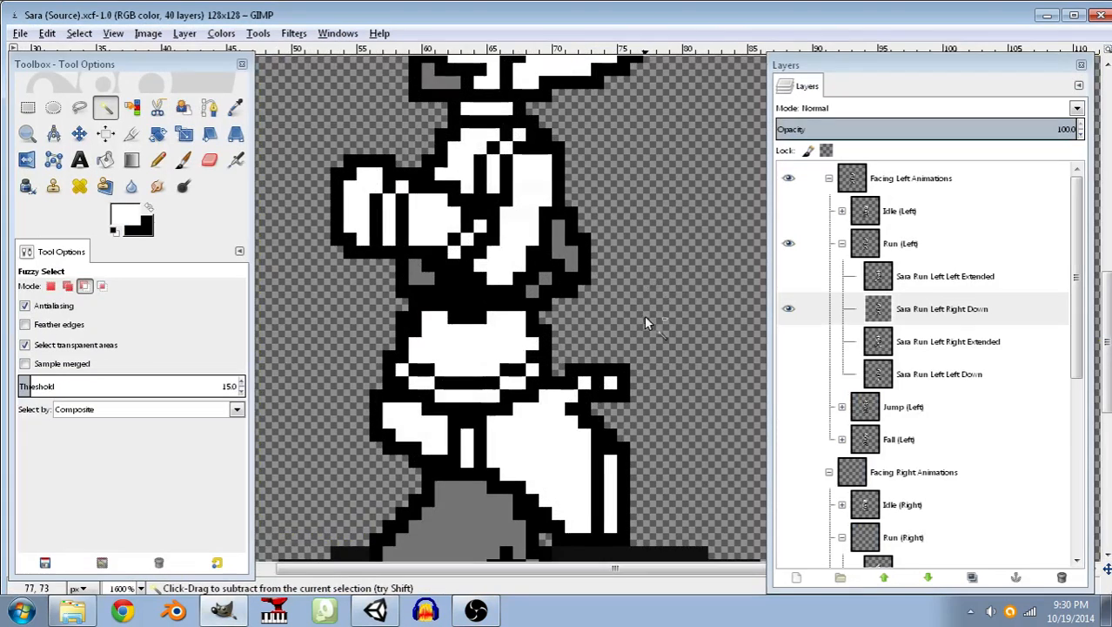
pyautogui.keyDown('ctrl'); pyautogui.scroll(1, 585, 209); pyautogui.keyUp('ctrl')
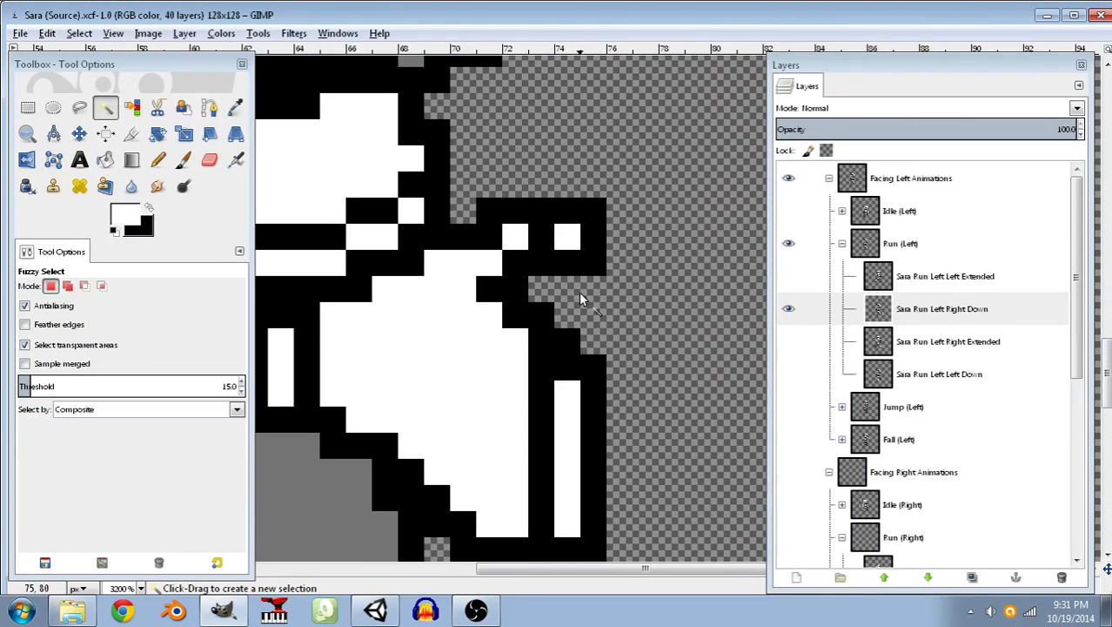
pyautogui.scroll(-4, 418, 327)
pyautogui.scroll(2, 421, 329)
pyautogui.moveTo(439, 348); pyautogui.dragTo(585, 356, button='middle')
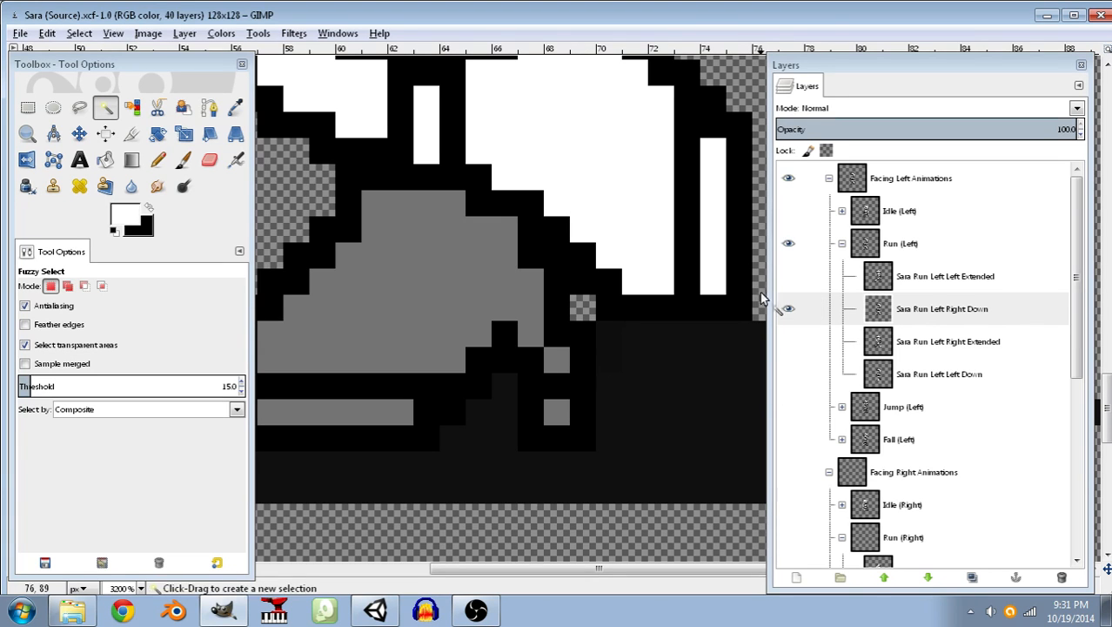
# View the four Run (Left) frames one at a time and show the Idle (Left) group to compare the foot positions.
pyautogui.click(788, 308)
pyautogui.click(789, 278)
pyautogui.moveTo(540, 355); pyautogui.dragTo(360, 365, button='middle')
pyautogui.click(789, 278)
pyautogui.click(788, 276)
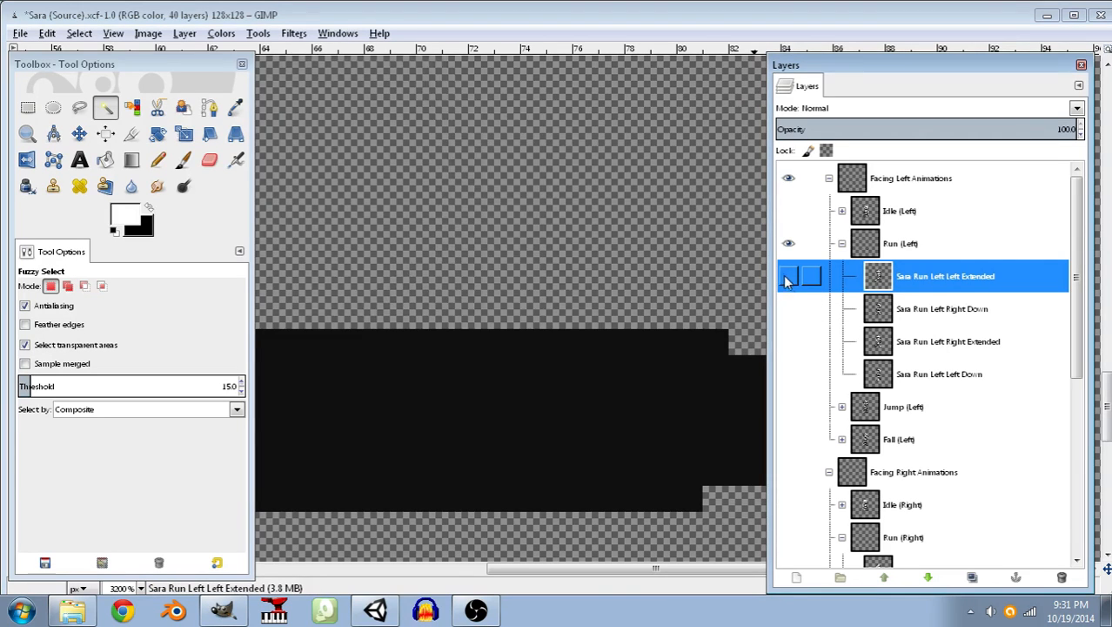
pyautogui.click(788, 309)
pyautogui.click(788, 309)
pyautogui.click(788, 341)
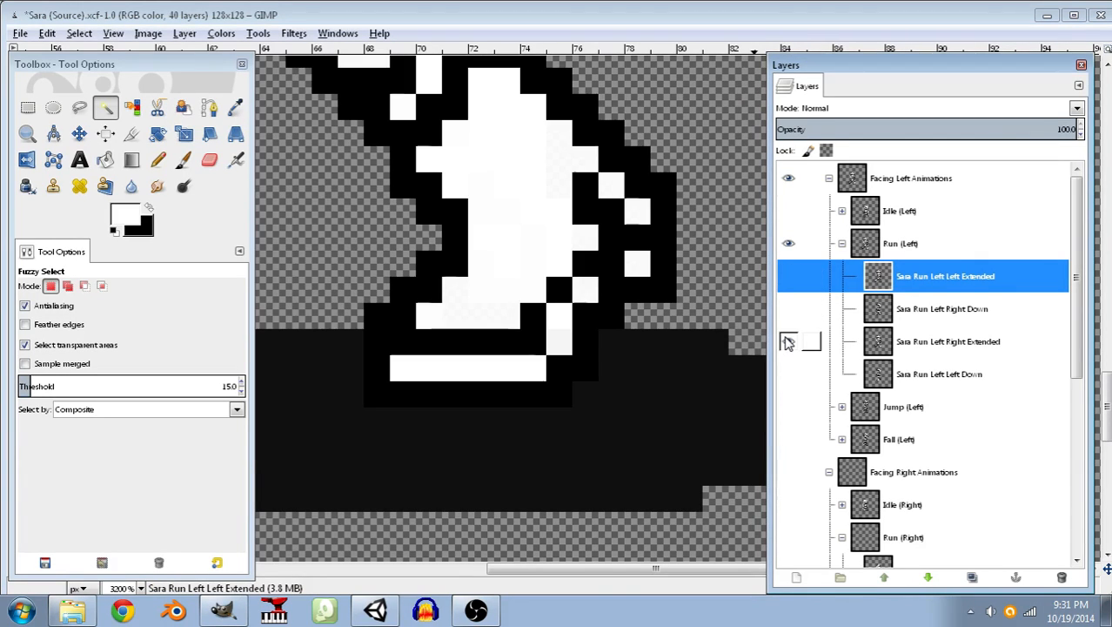
pyautogui.click(789, 341)
pyautogui.click(788, 374)
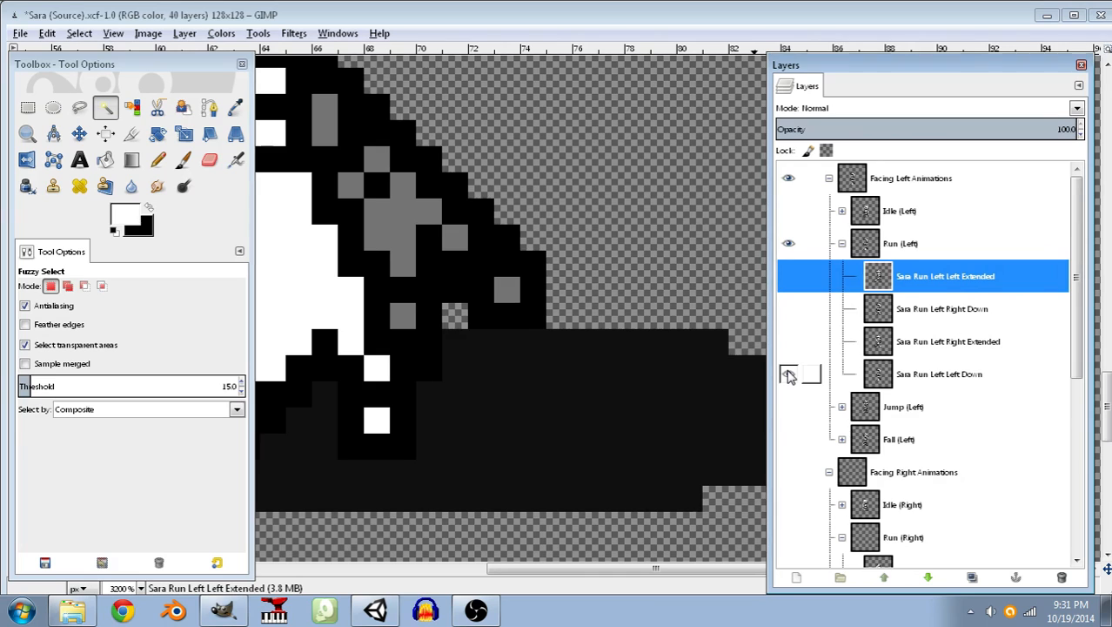
pyautogui.click(788, 374)
pyautogui.click(789, 212)
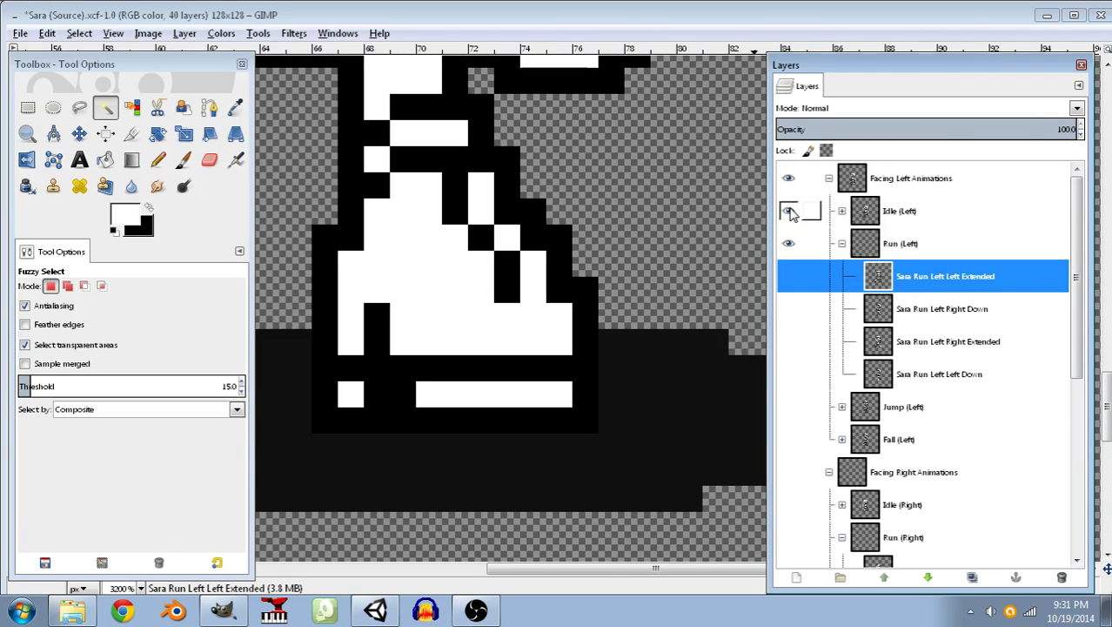
pyautogui.moveTo(422, 308); pyautogui.dragTo(680, 345, button='middle')
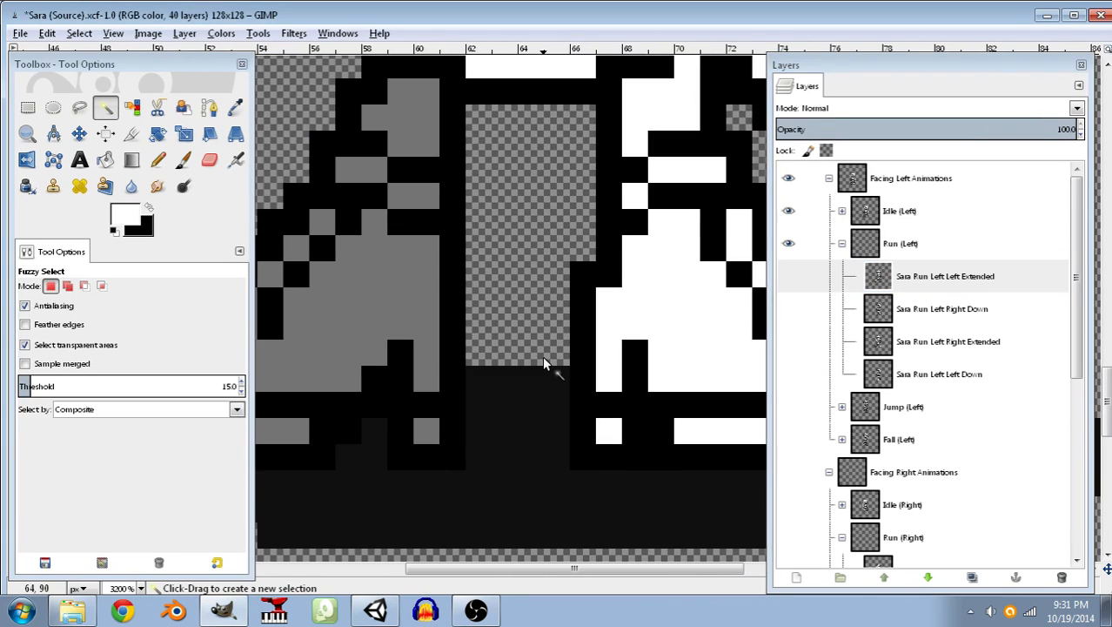
# Show the Sara Run Left Right Down frame and hide the Idle (Left) group to work on the raised leg.
pyautogui.keyDown('ctrl'); pyautogui.scroll(-4, 542, 355); pyautogui.keyUp('ctrl')
pyautogui.keyDown('ctrl'); pyautogui.scroll(2, 509, 346); pyautogui.keyUp('ctrl')
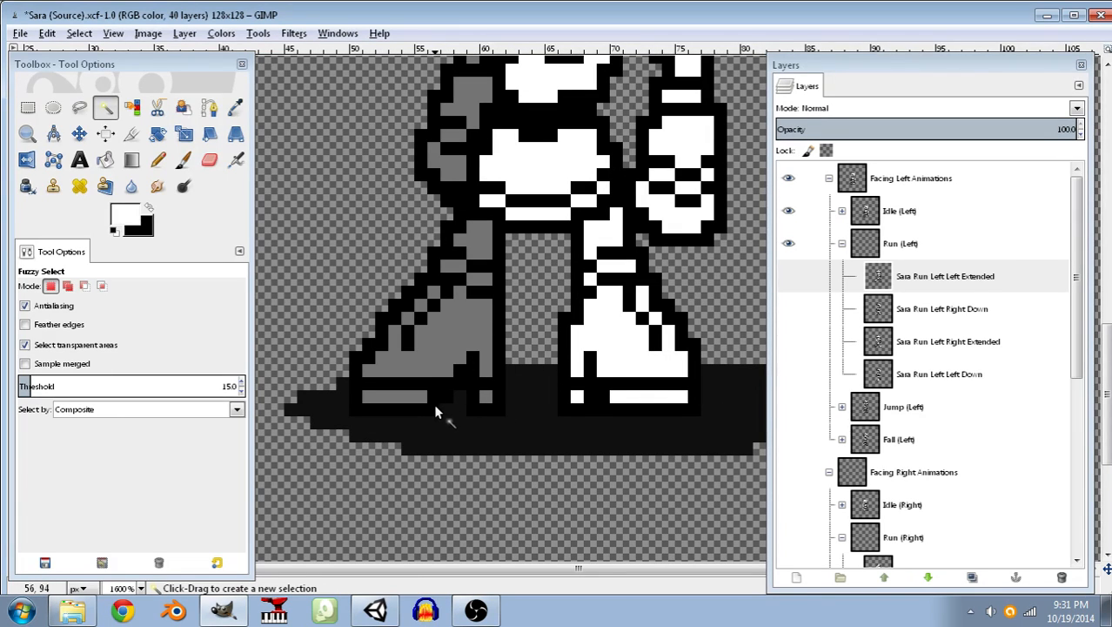
pyautogui.click(788, 309)
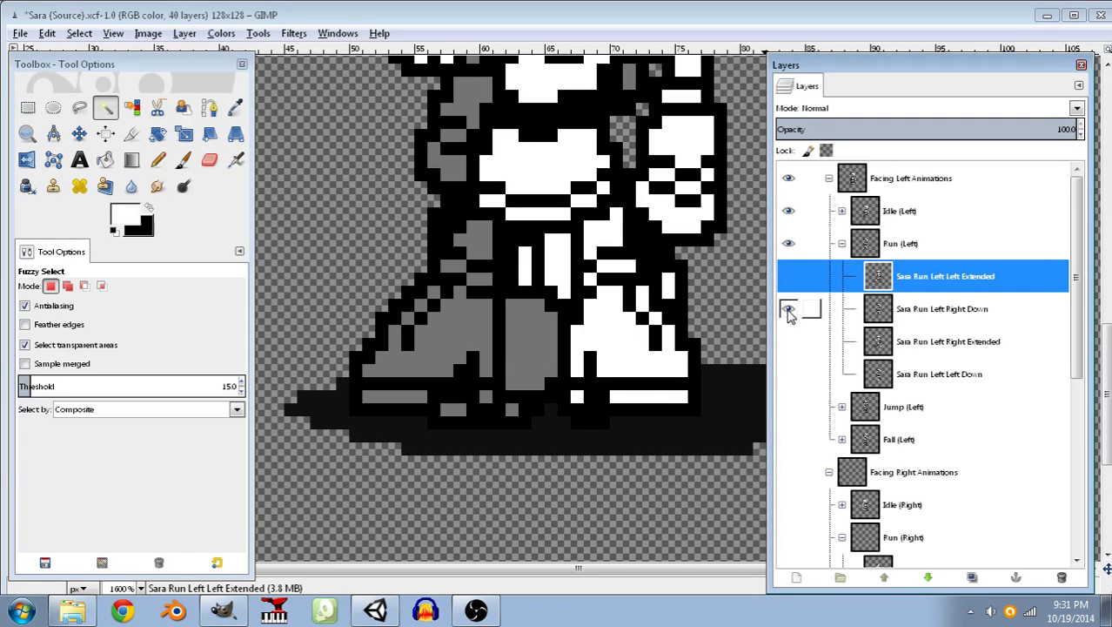
pyautogui.click(790, 216)
pyautogui.moveTo(616, 288); pyautogui.dragTo(515, 182, button='middle')
pyautogui.keyDown('ctrl'); pyautogui.scroll(1, 571, 289); pyautogui.keyUp('ctrl')
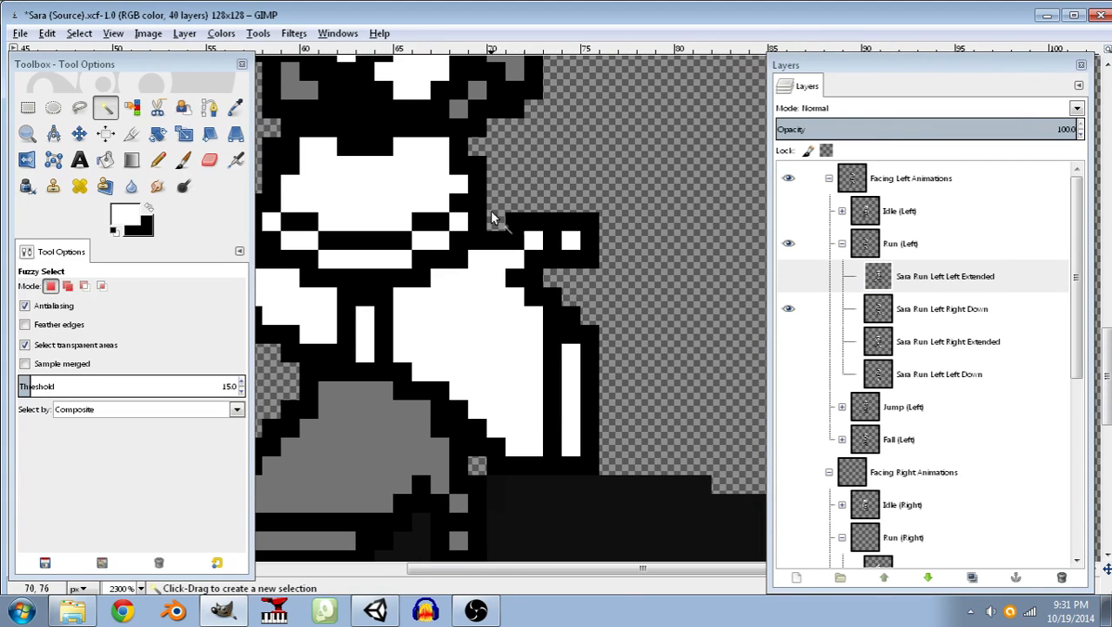
# Draw a lower black outline around the raised foot on the Sara Run Left Right Down layer with the Pencil.
pyautogui.click(149, 207)
pyautogui.click(157, 160)
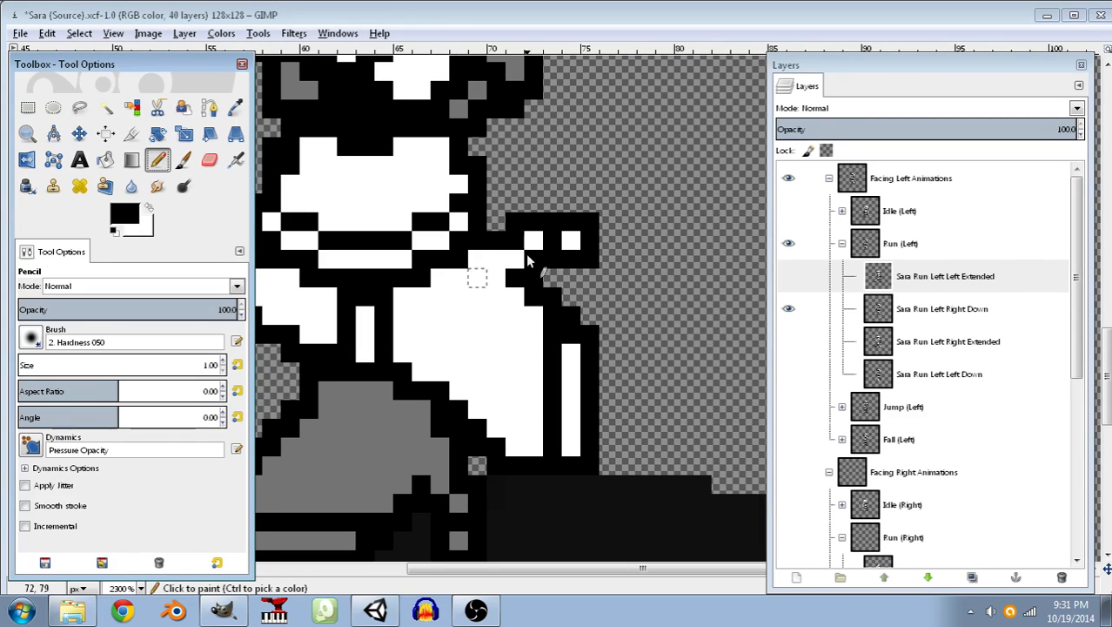
pyautogui.click(561, 296)
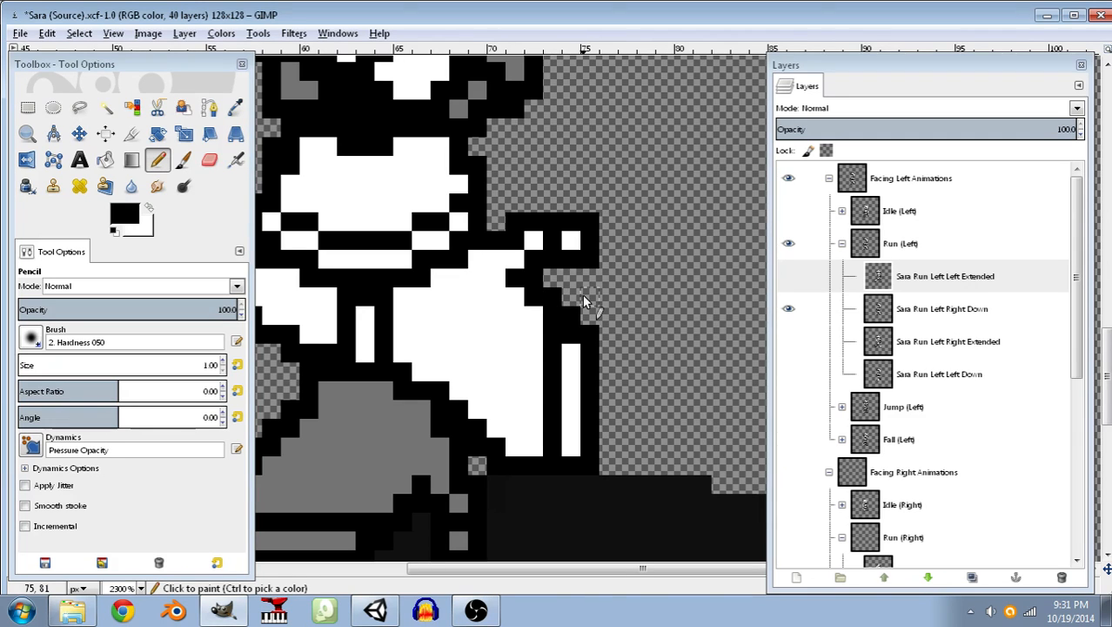
pyautogui.click(549, 305)
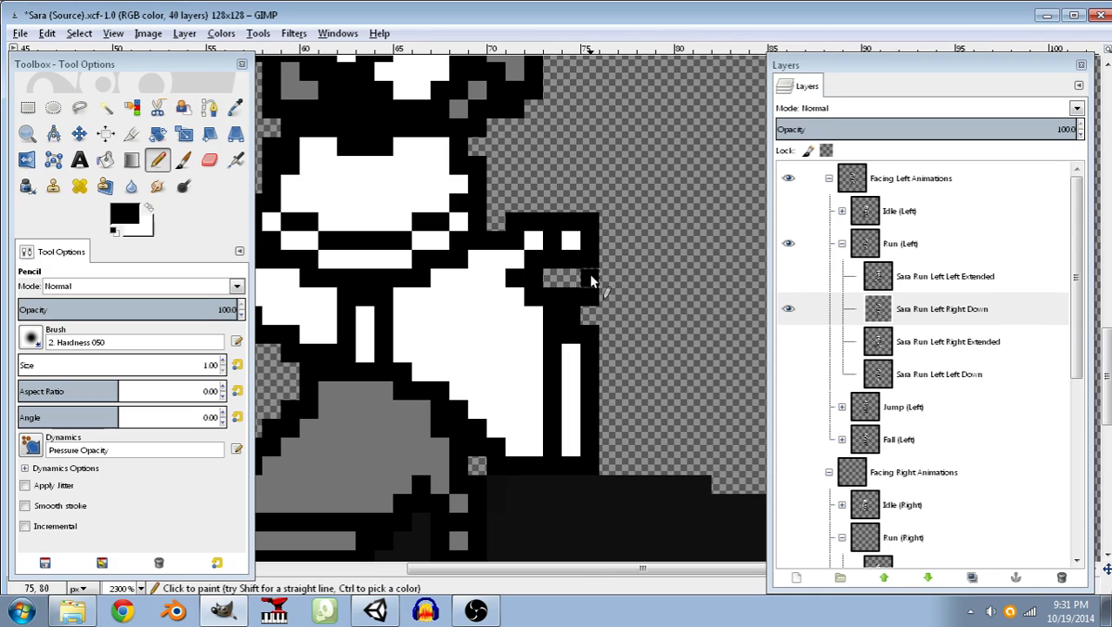
pyautogui.moveTo(589, 262); pyautogui.dragTo(461, 259)
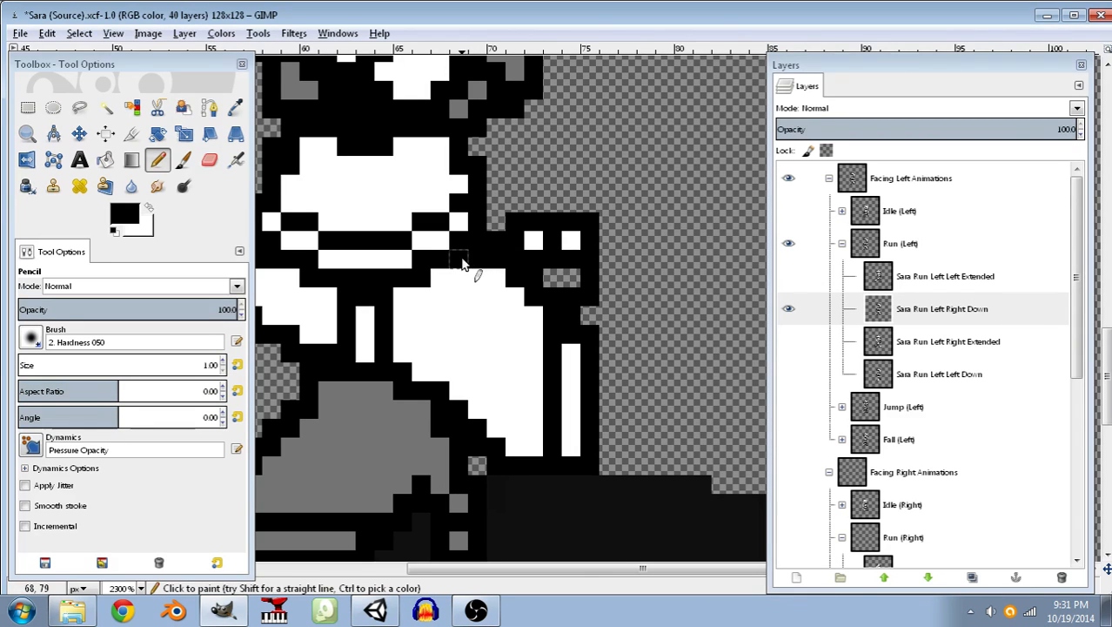
pyautogui.click(557, 266)
# Fill the raised foot's inner gap with white, paint over its old upper outline in white, and restore the black corner pixel at the hip.
pyautogui.press('x')
pyautogui.moveTo(509, 277); pyautogui.dragTo(535, 280)
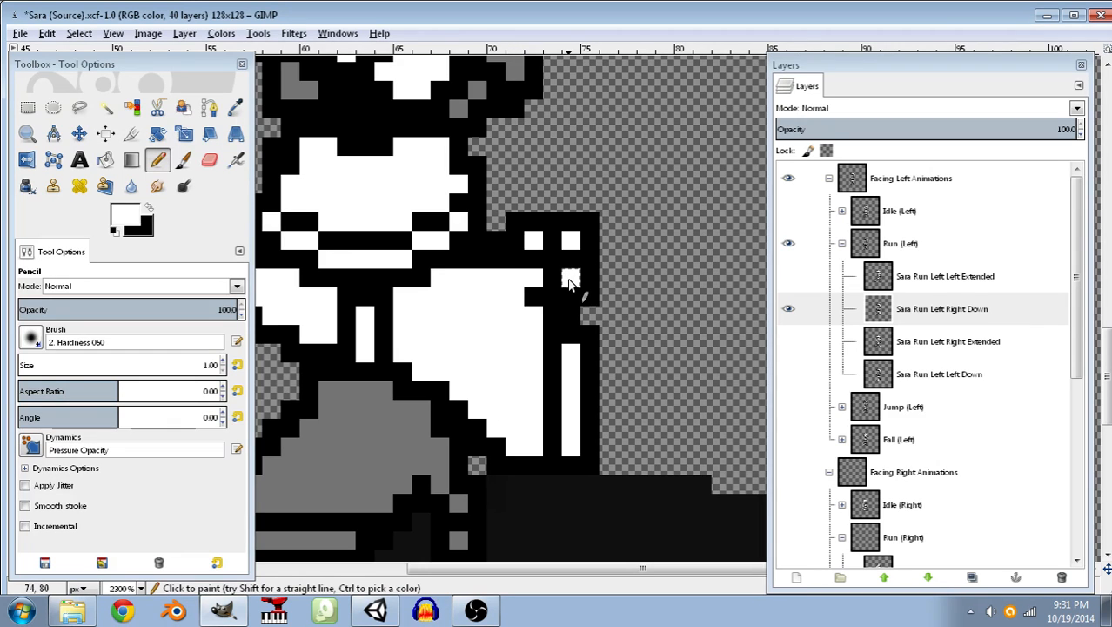
pyautogui.moveTo(593, 240)
pyautogui.mouseDown()
pyautogui.moveTo(525, 240)
pyautogui.moveTo(597, 222)
pyautogui.mouseUp()
pyautogui.click(149, 210)
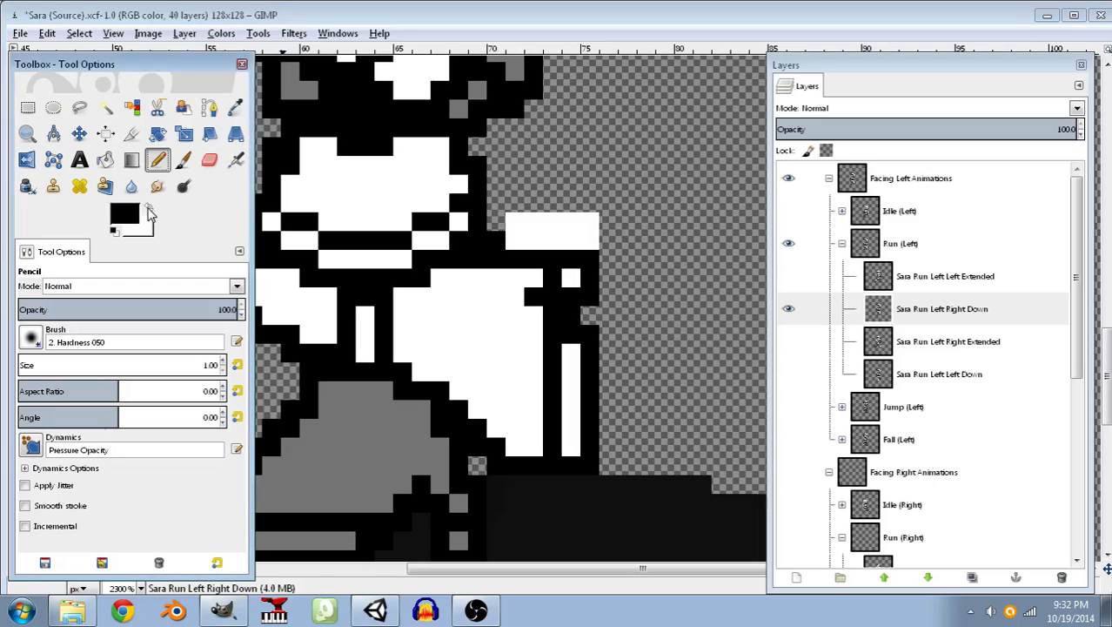
pyautogui.click(515, 240)
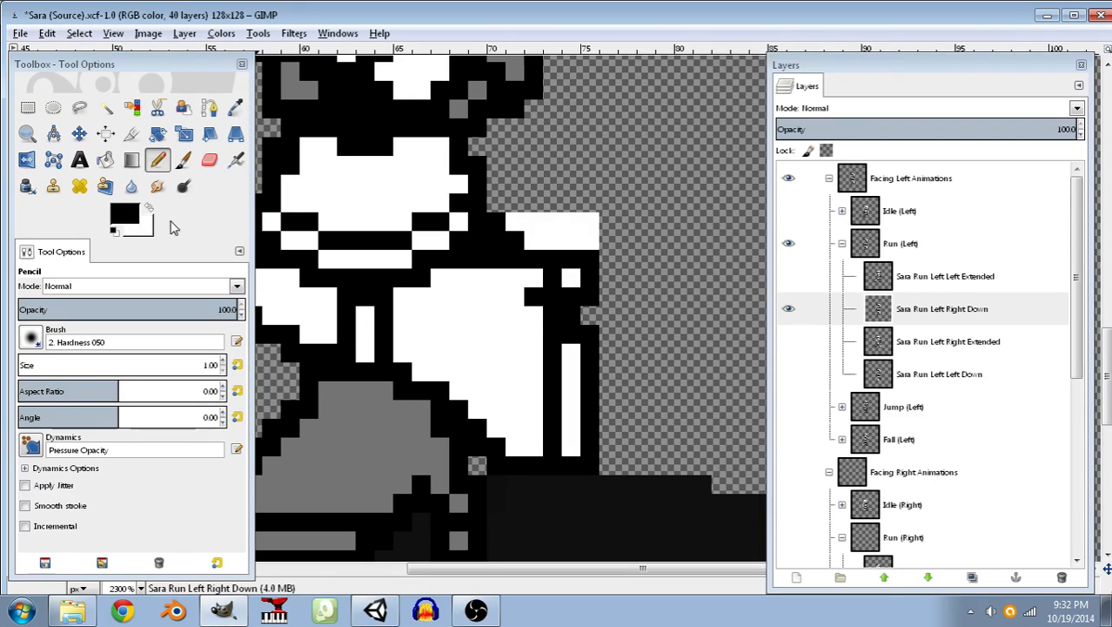
# Turn the white patch above the raised foot transparent with Color to Alpha, clear the selection, and save the image.
pyautogui.click(105, 106)
pyautogui.click(543, 231)
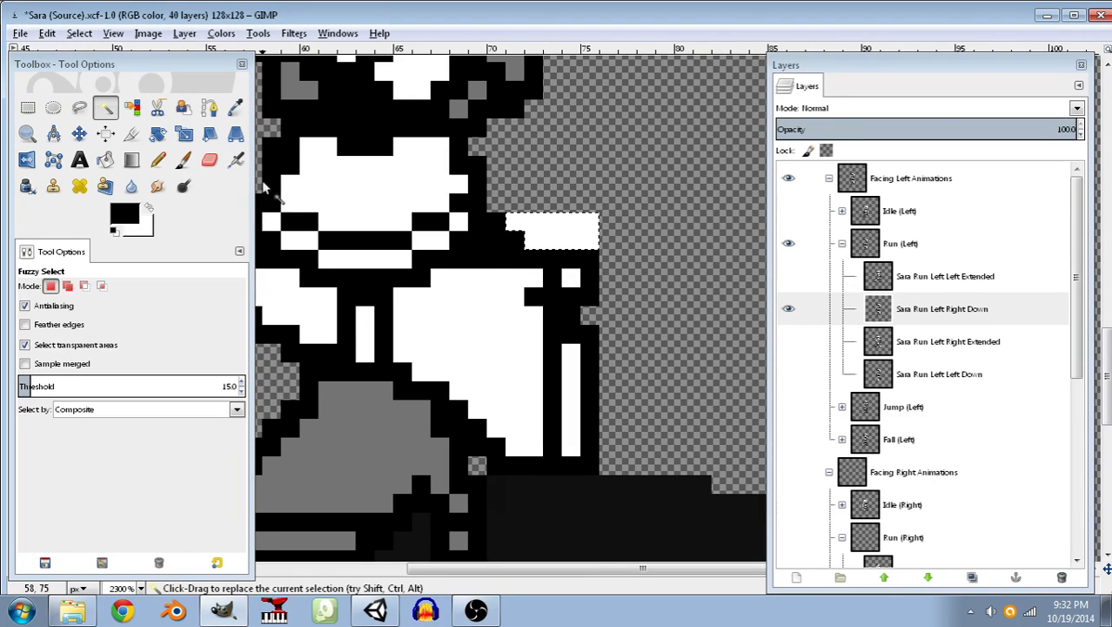
pyautogui.click(221, 33)
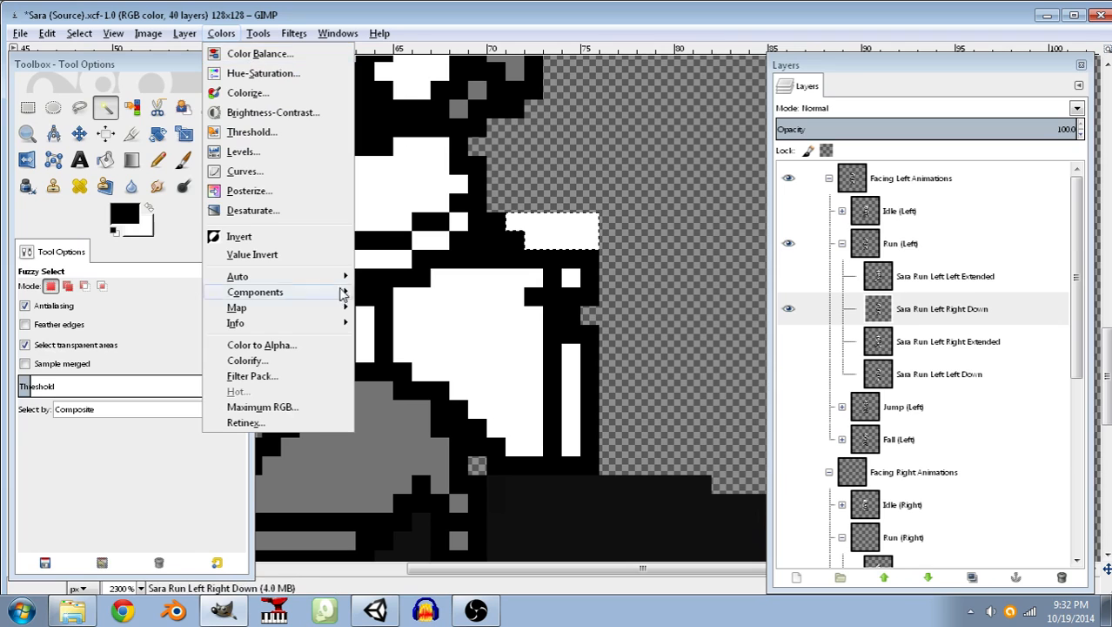
pyautogui.click(283, 344)
pyautogui.click(575, 384)
pyautogui.hotkey('ctrl', 's')
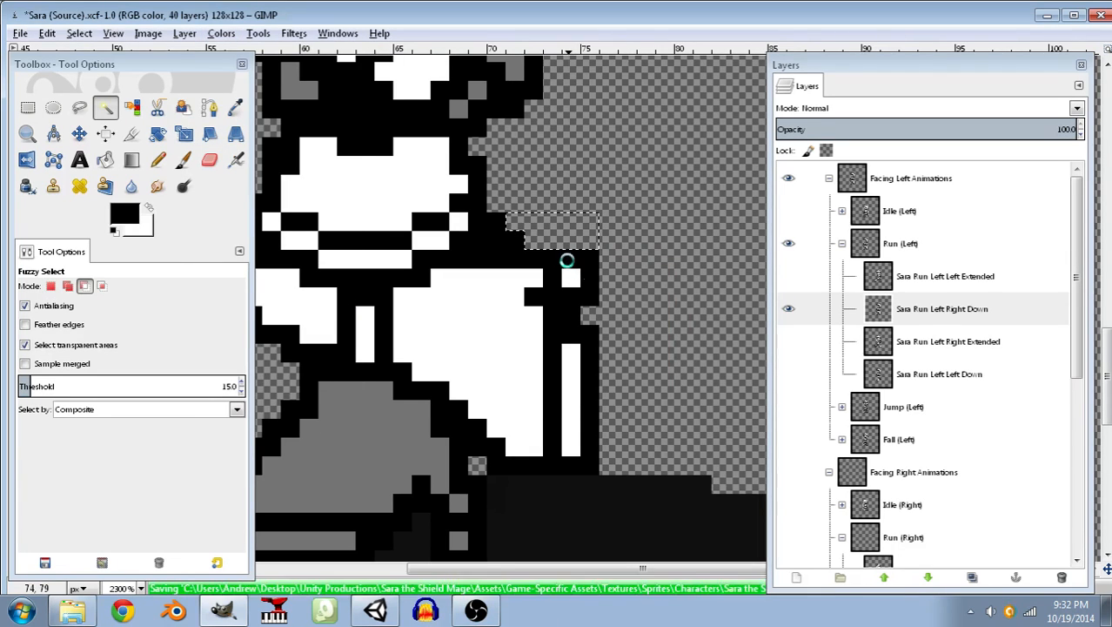
pyautogui.click(86, 35)
pyautogui.click(95, 73)
pyautogui.hotkey('ctrl', 's')
# Redraw the heel of the gray standing boot closer to its toe, using the boot's sampled gray and a black sole line.
pyautogui.moveTo(447, 358); pyautogui.dragTo(539, 258, button='middle')
pyautogui.moveTo(517, 328); pyautogui.dragTo(534, 298, button='middle')
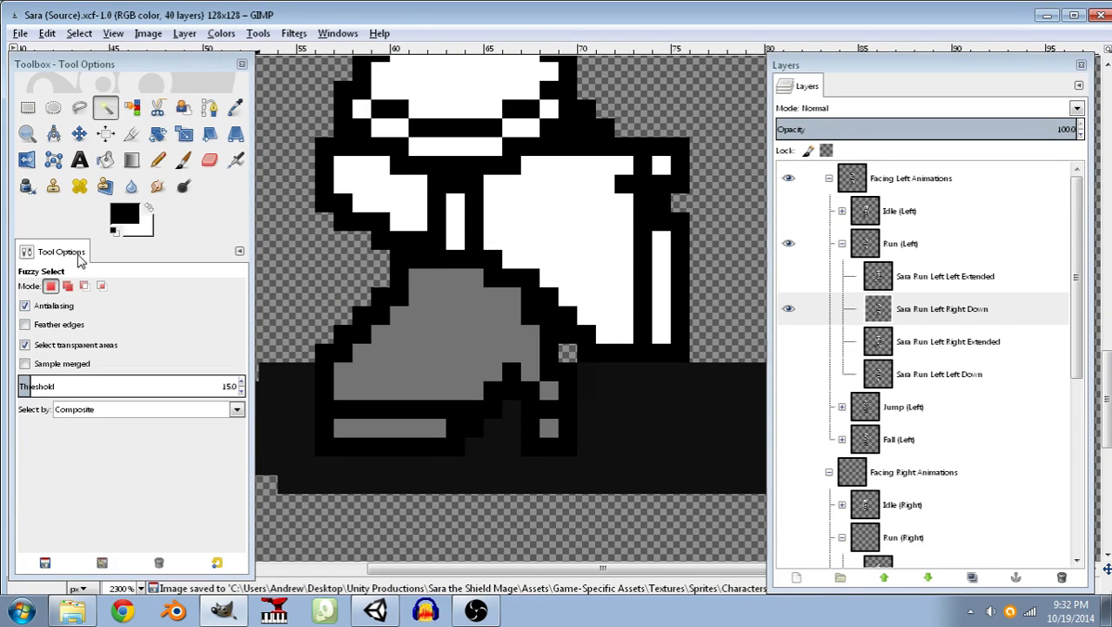
pyautogui.click(157, 160)
pyautogui.keyDown('ctrl'); pyautogui.scroll(1, 512, 430); pyautogui.keyUp('ctrl')
pyautogui.moveTo(486, 360)
pyautogui.mouseDown()
pyautogui.moveTo(489, 449)
pyautogui.moveTo(529, 460)
pyautogui.moveTo(537, 293)
pyautogui.mouseUp()
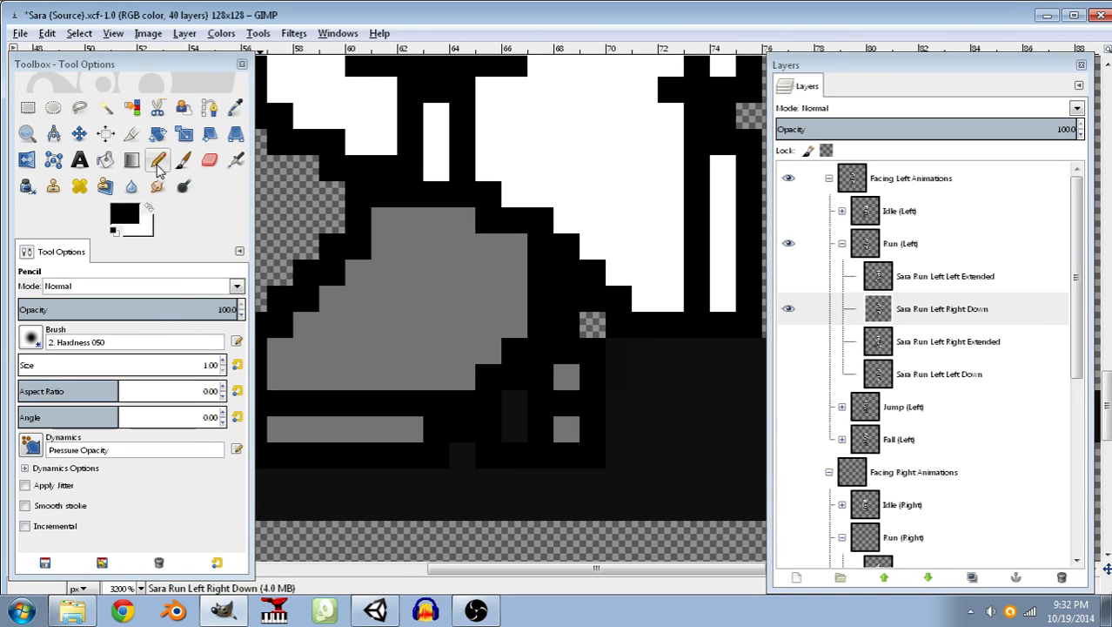
pyautogui.click(235, 107)
pyautogui.click(385, 323)
pyautogui.click(161, 160)
pyautogui.moveTo(516, 430); pyautogui.dragTo(505, 341)
pyautogui.click(113, 230)
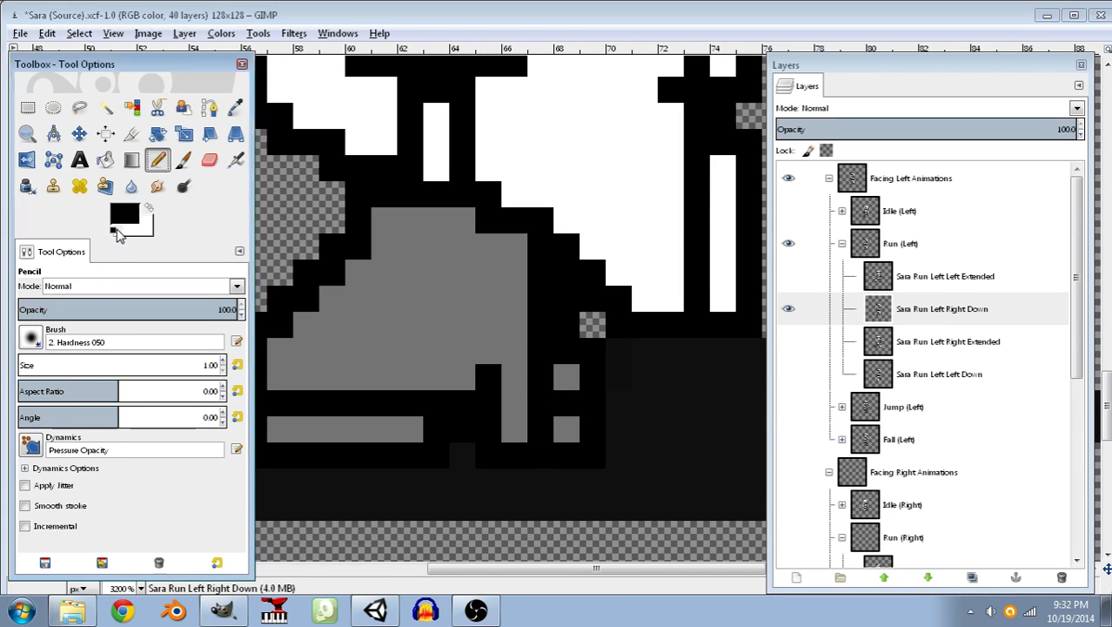
pyautogui.click(511, 405)
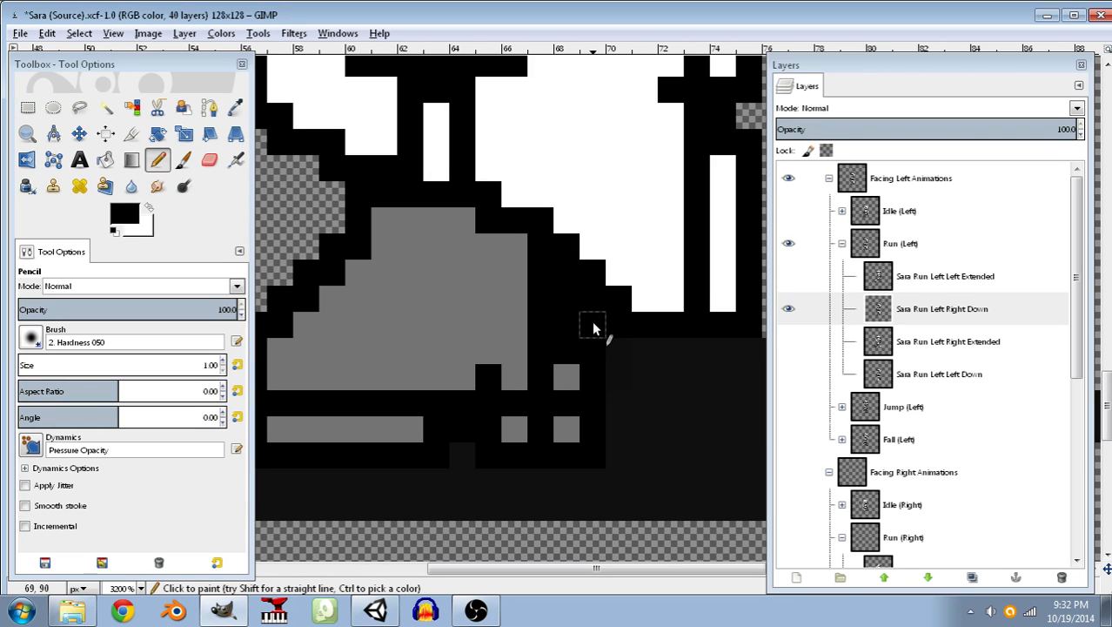
# Paint over the standing boot's old two-pixel-wide heel edge in white and save the image.
pyautogui.click(150, 210)
pyautogui.moveTo(592, 458)
pyautogui.mouseDown()
pyautogui.moveTo(597, 372)
pyautogui.moveTo(585, 346)
pyautogui.mouseUp()
pyautogui.moveTo(568, 467); pyautogui.dragTo(565, 295)
pyautogui.hotkey('ctrl', 's')
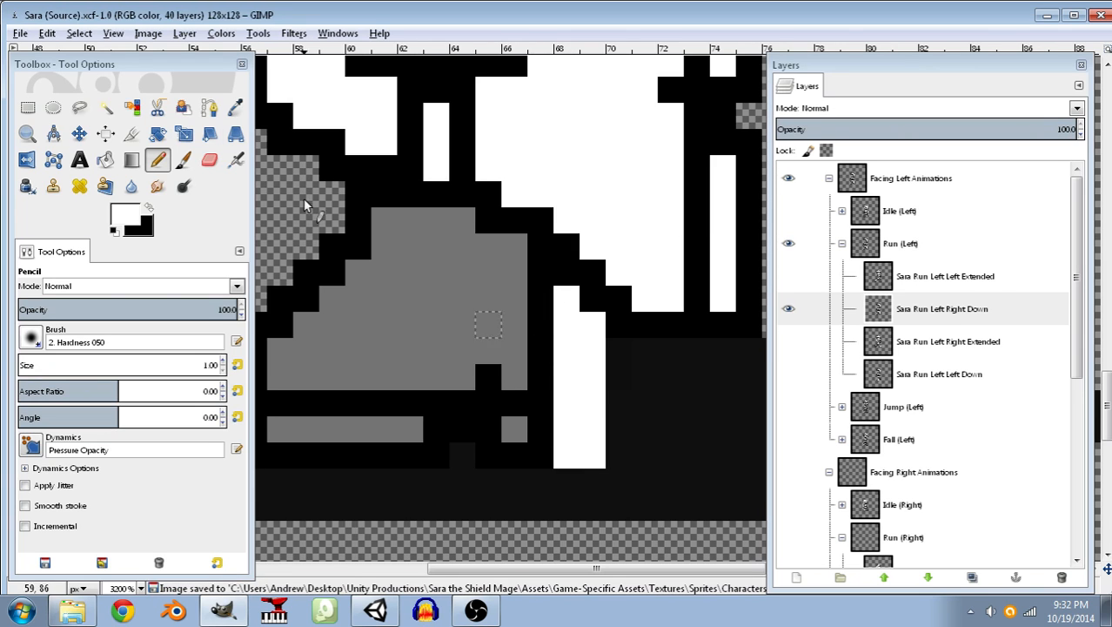
# Turn the white strip behind the standing boot transparent with Color to Alpha, save the image, and clear the selection.
pyautogui.click(104, 111)
pyautogui.click(568, 385)
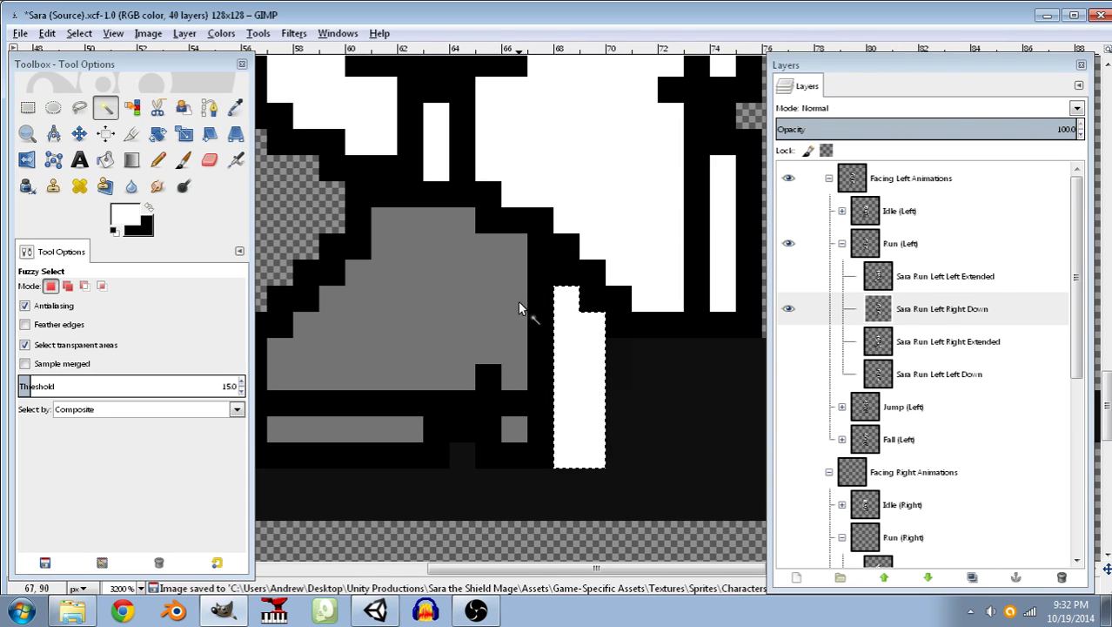
pyautogui.click(223, 35)
pyautogui.click(266, 346)
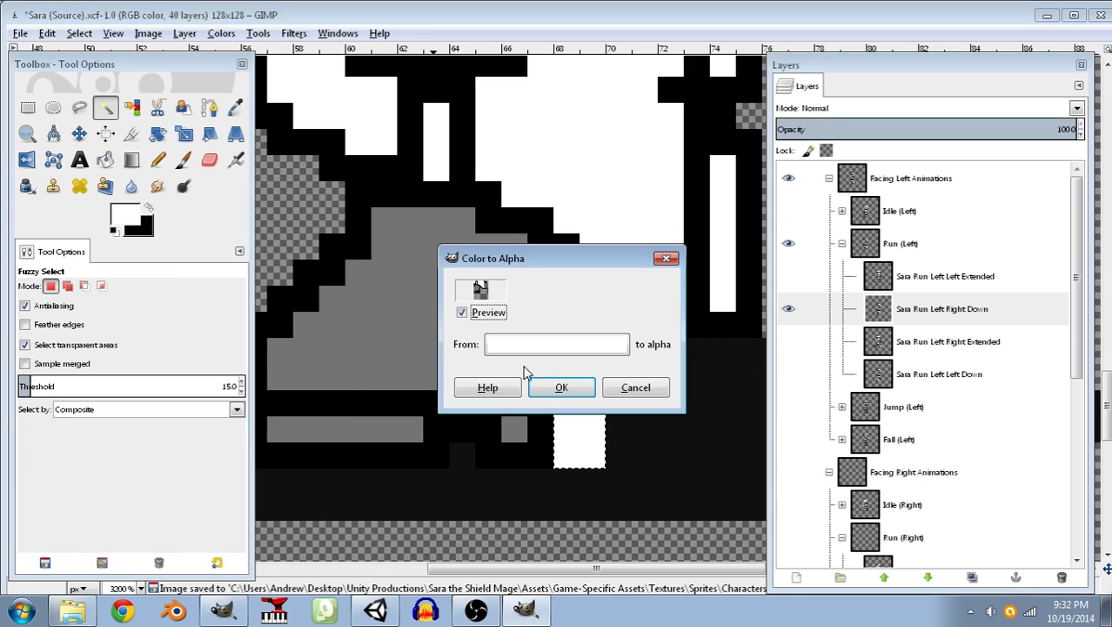
pyautogui.click(556, 388)
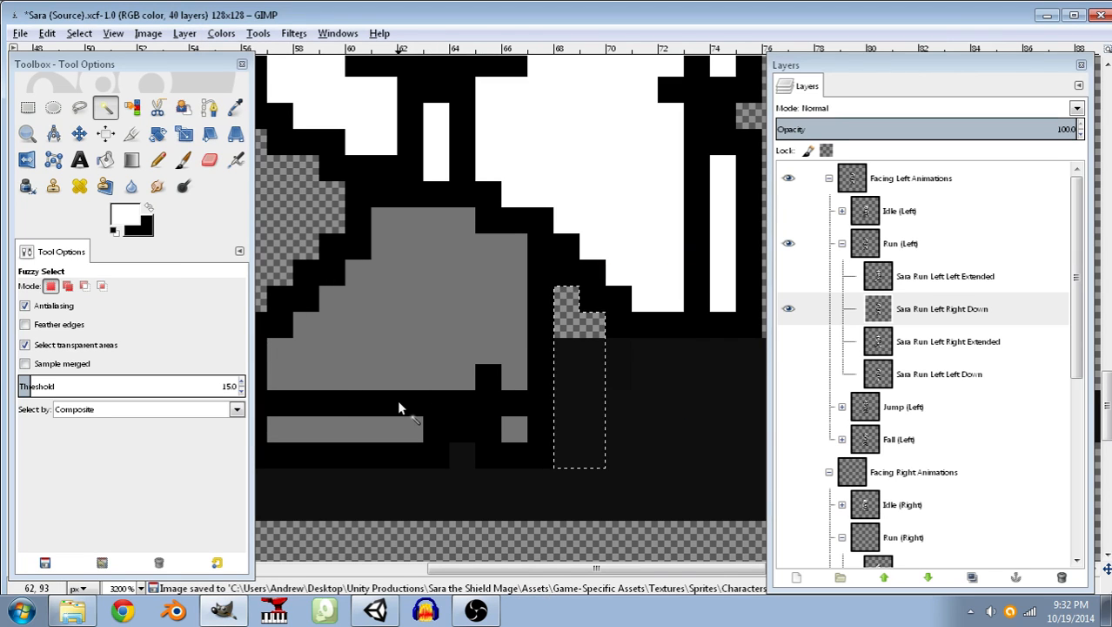
pyautogui.hotkey('ctrl', 's')
pyautogui.click(79, 33)
pyautogui.click(94, 76)
pyautogui.keyDown('ctrl'); pyautogui.scroll(-7, 573, 304); pyautogui.keyUp('ctrl')
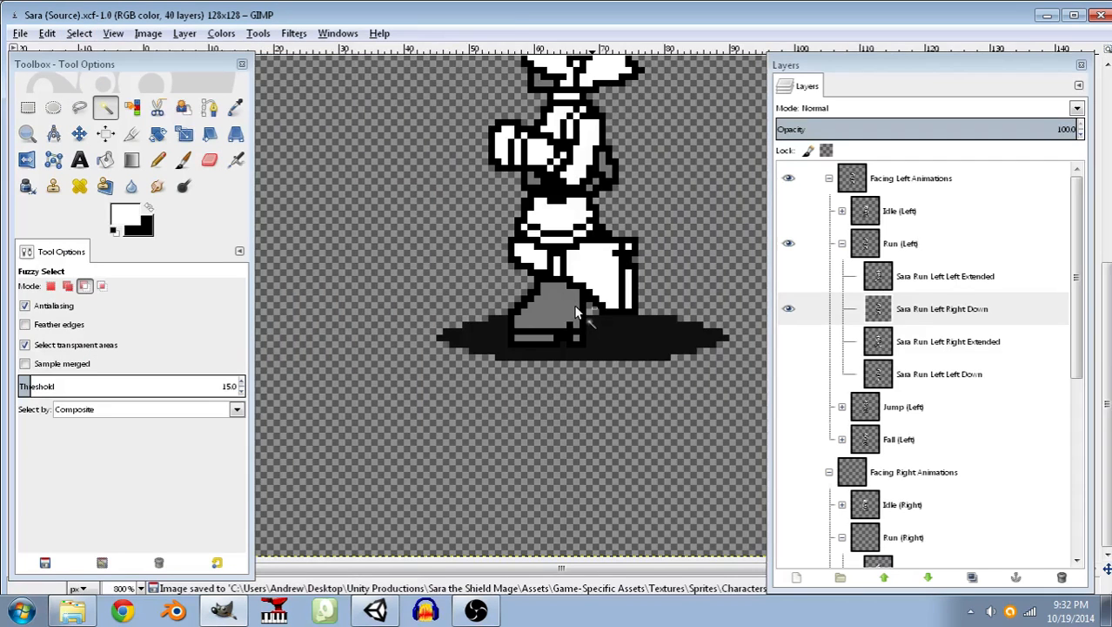
# Export the edited frame to Sara - Run L Right Foot Down.png.
pyautogui.keyDown('ctrl'); pyautogui.scroll(-4, 629, 324); pyautogui.keyUp('ctrl')
pyautogui.keyDown('ctrl'); pyautogui.scroll(1, 612, 335); pyautogui.keyUp('ctrl')
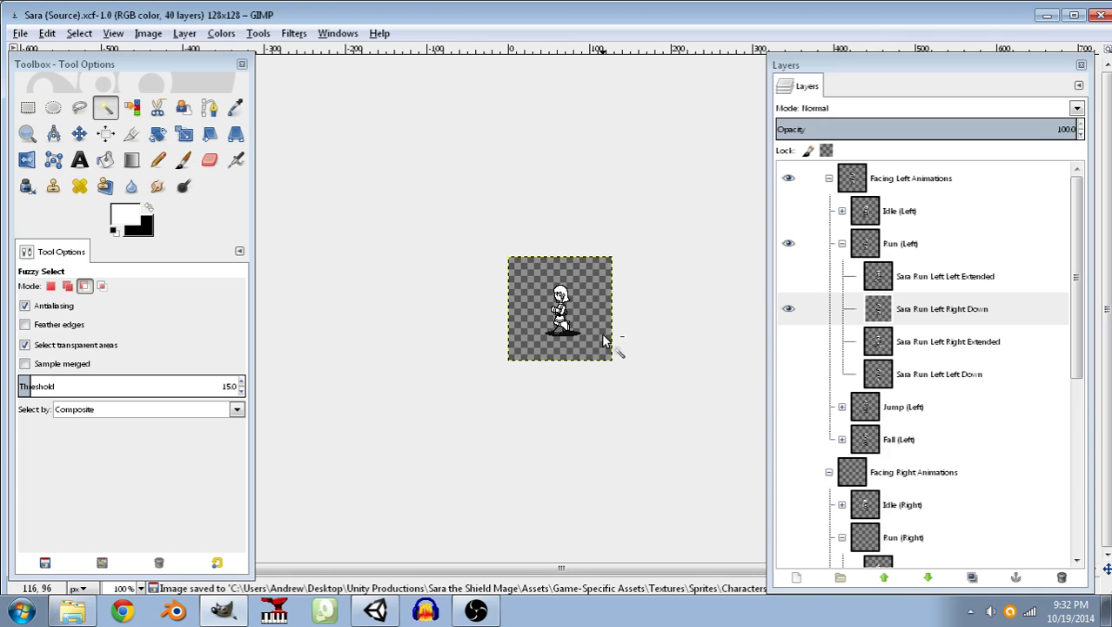
pyautogui.scroll(-5, 810, 344)
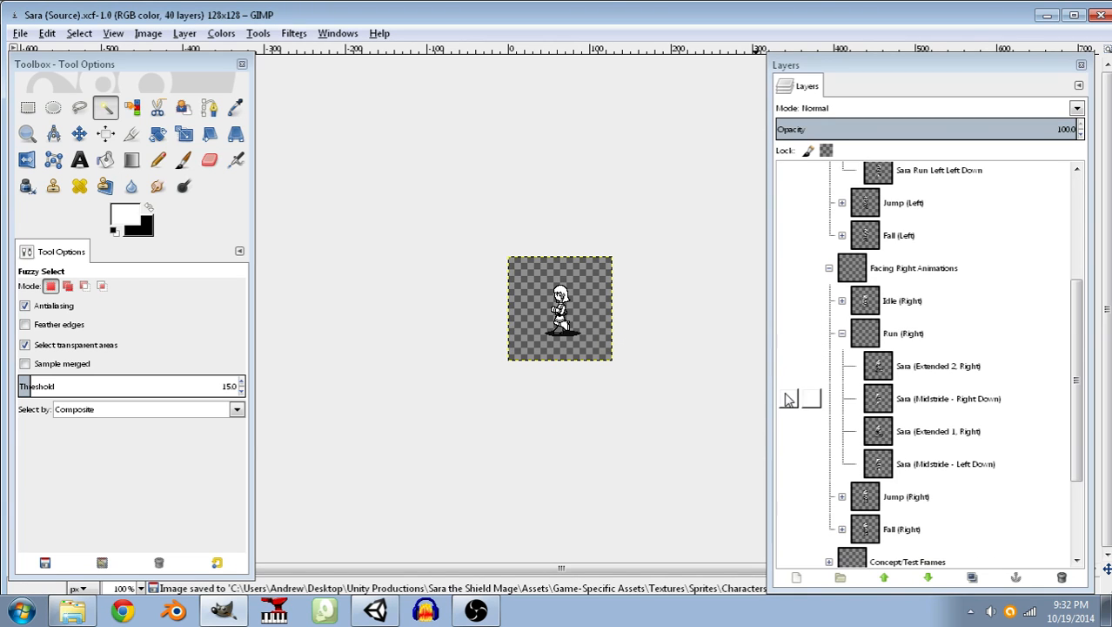
pyautogui.click(19, 33)
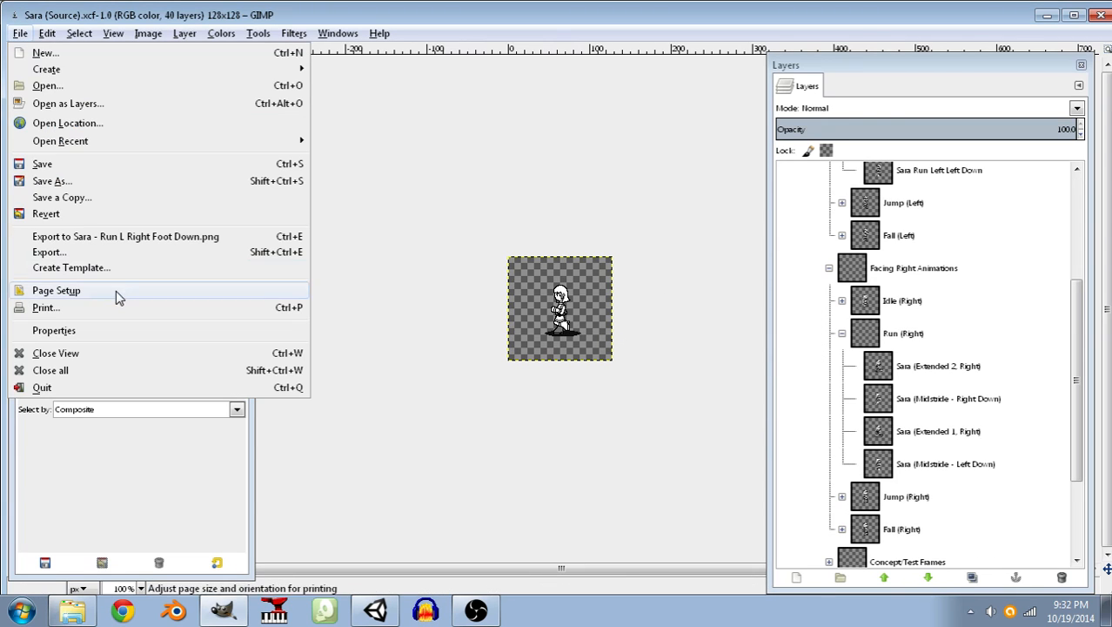
pyautogui.click(118, 239)
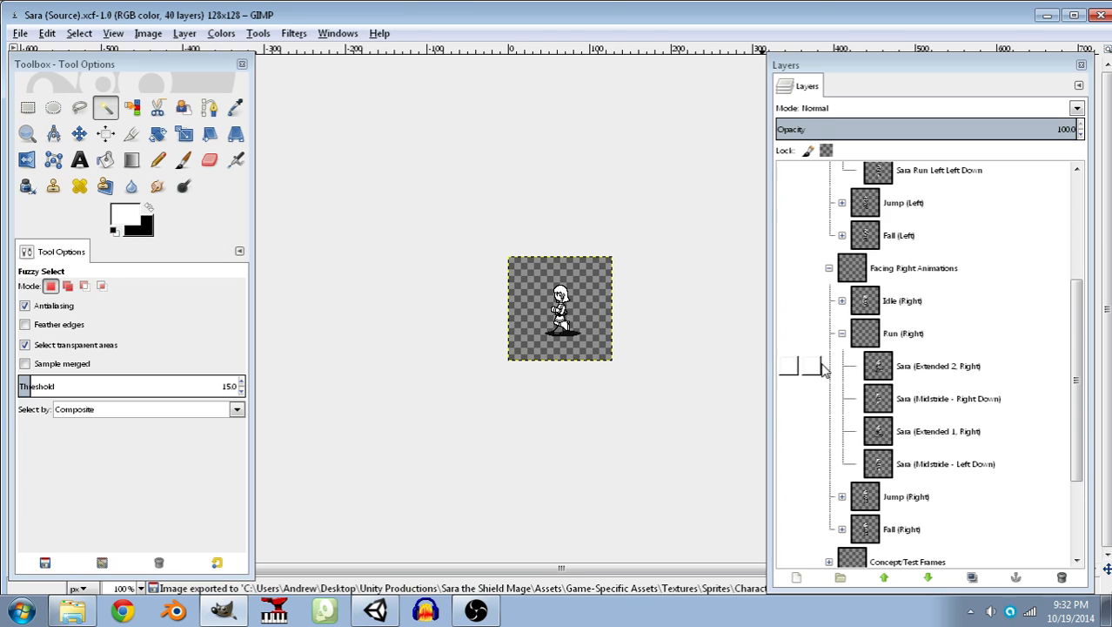
# Hide the Facing Left Animations group and show the Sara (Midstride - Right Down) frame in the Run (Right) group.
pyautogui.scroll(5, 818, 366)
pyautogui.click(793, 181)
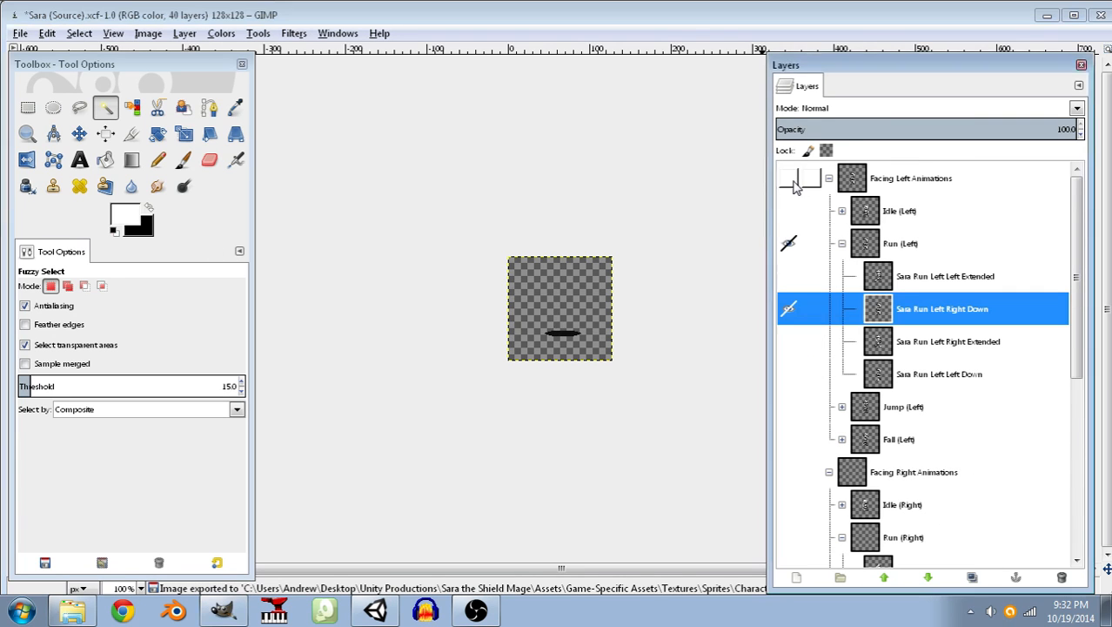
pyautogui.scroll(-3, 796, 461)
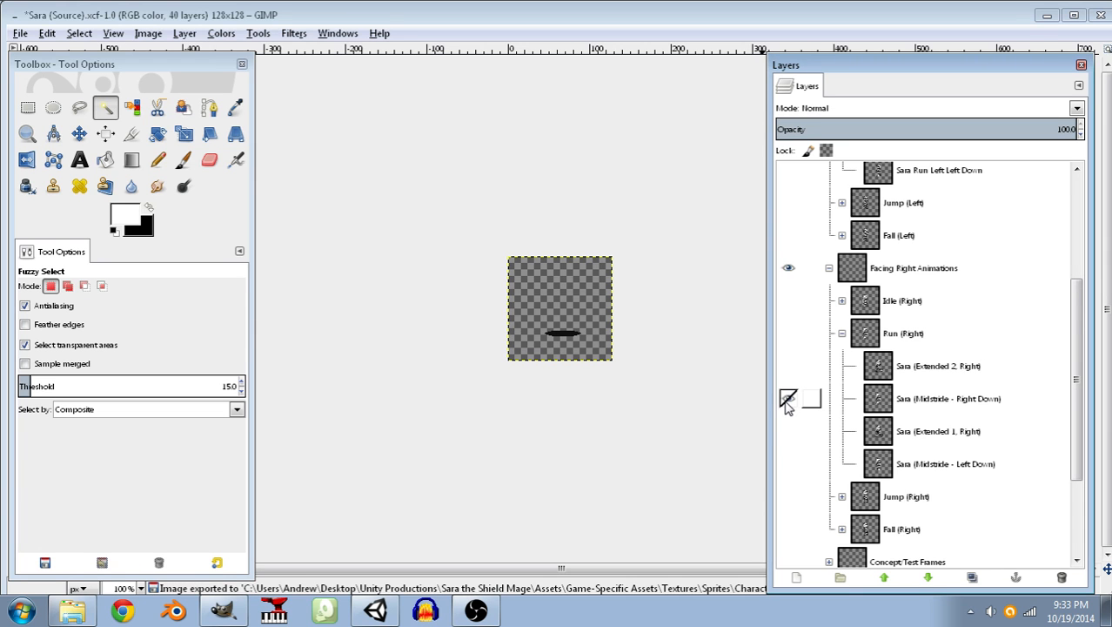
pyautogui.click(788, 334)
pyautogui.keyDown('ctrl'); pyautogui.scroll(8, 568, 337); pyautogui.keyUp('ctrl')
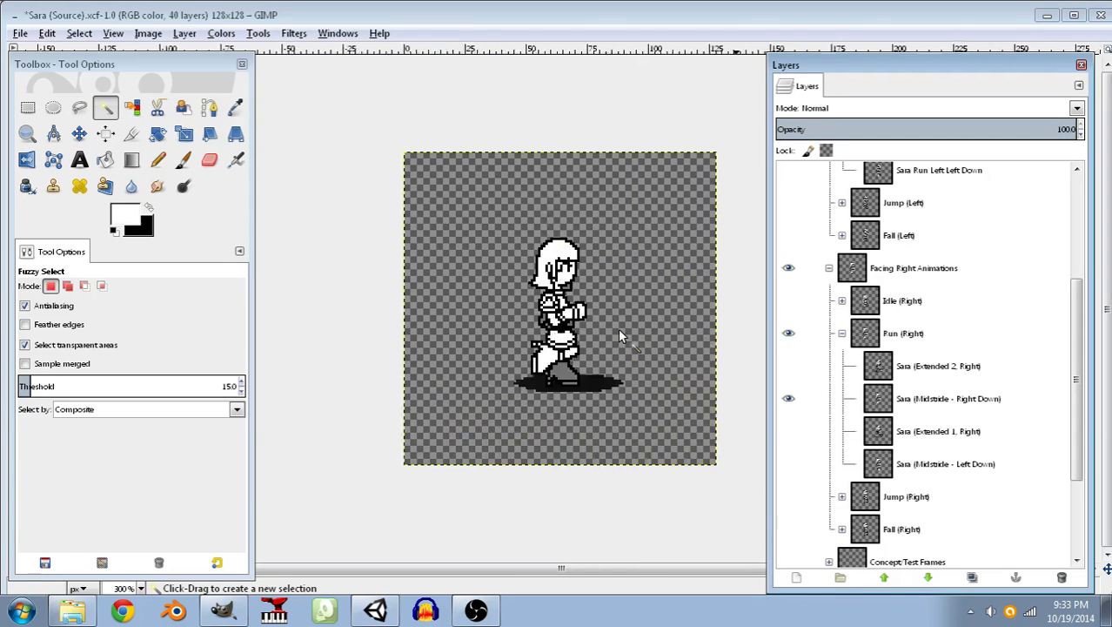
pyautogui.scroll(-5, 567, 337)
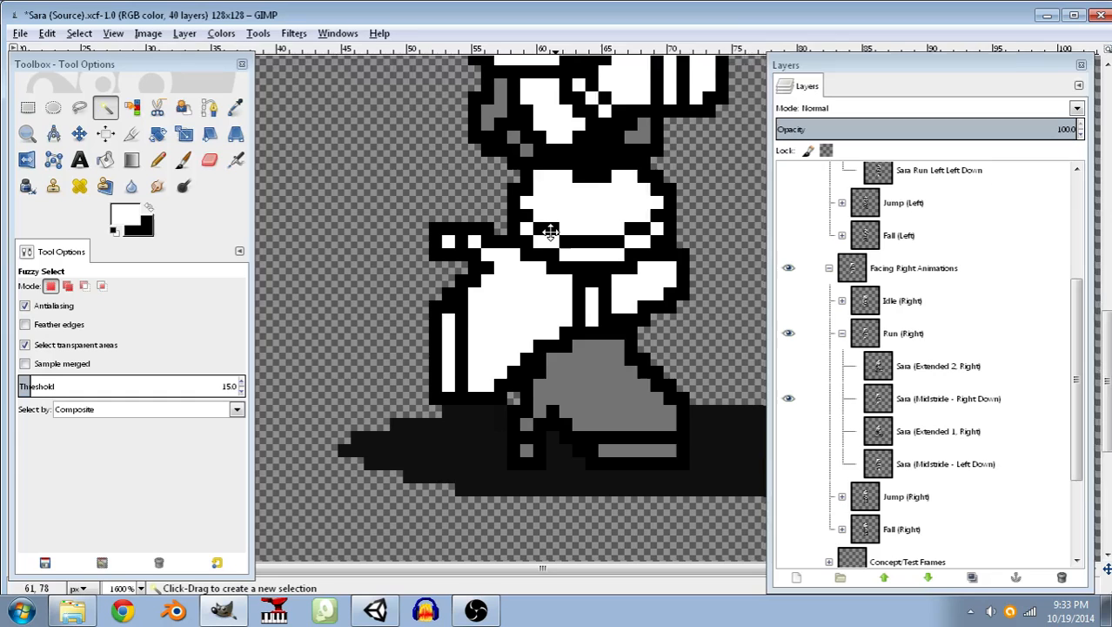
# Pencil a new black heel outline farther forward on the standing boot in the Sara (Midstride - Right Down) layer.
pyautogui.click(149, 209)
pyautogui.click(158, 159)
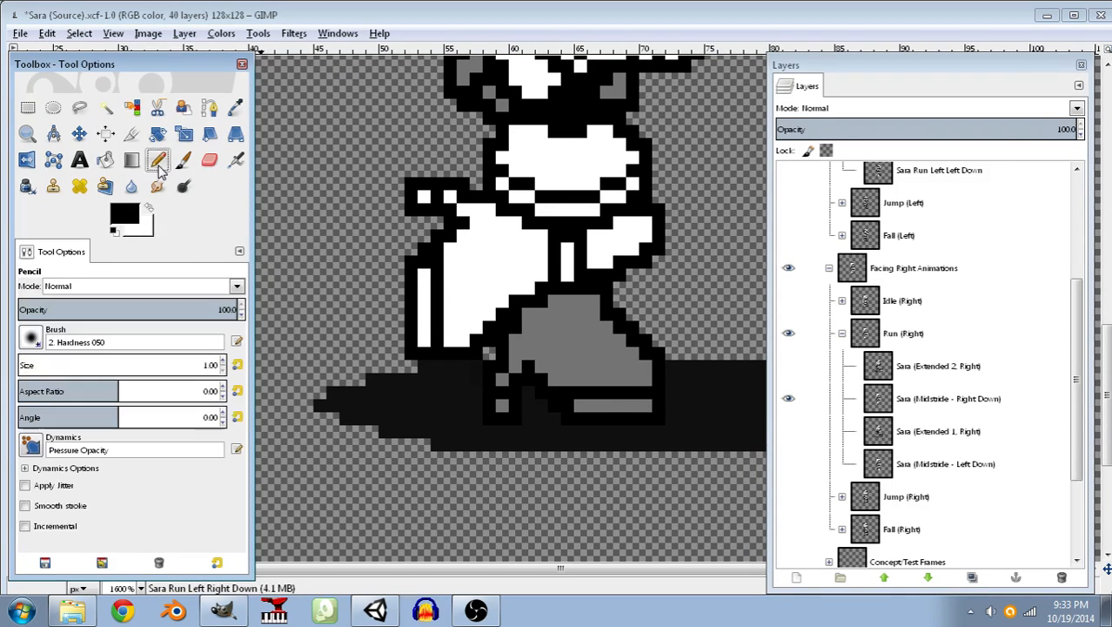
pyautogui.keyDown('ctrl'); pyautogui.scroll(2, 405, 406); pyautogui.keyUp('ctrl')
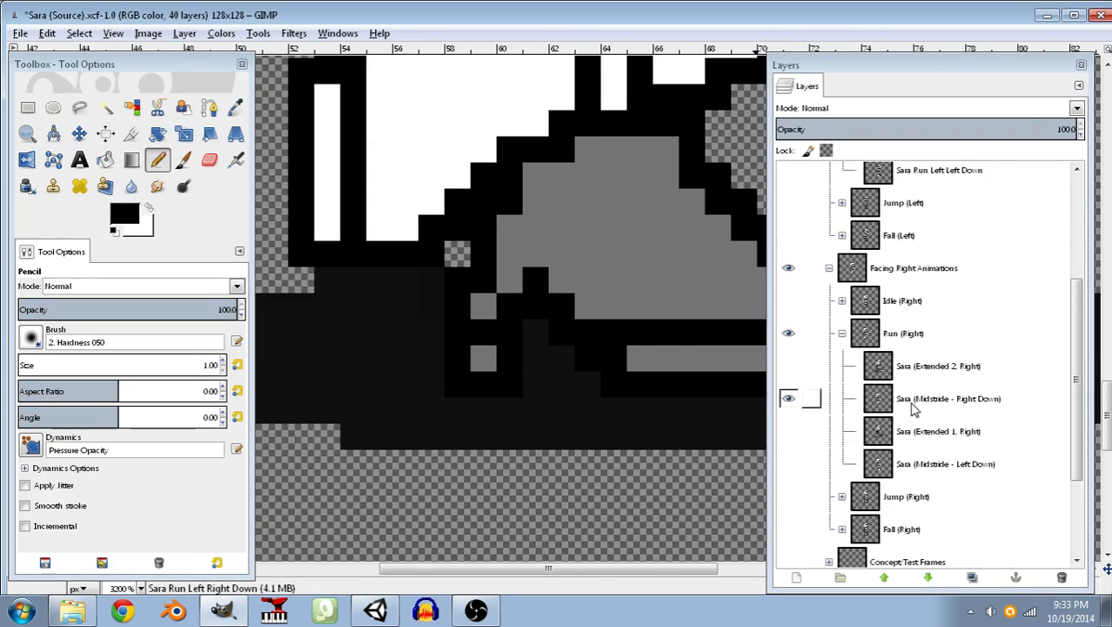
pyautogui.click(871, 397)
pyautogui.moveTo(514, 390); pyautogui.dragTo(509, 200)
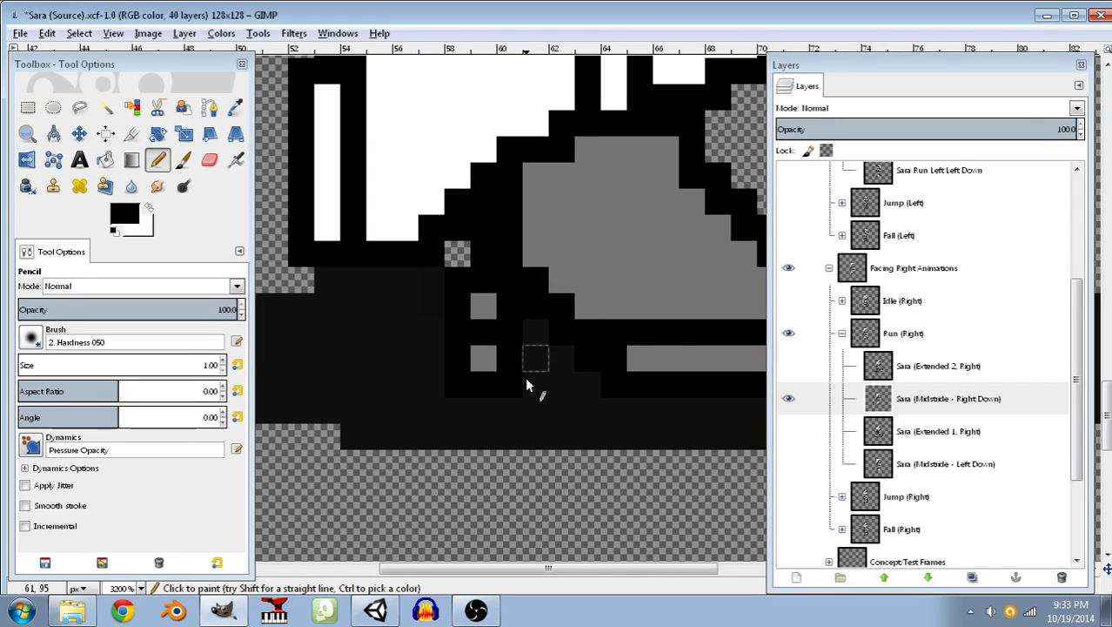
pyautogui.moveTo(541, 391); pyautogui.dragTo(559, 334)
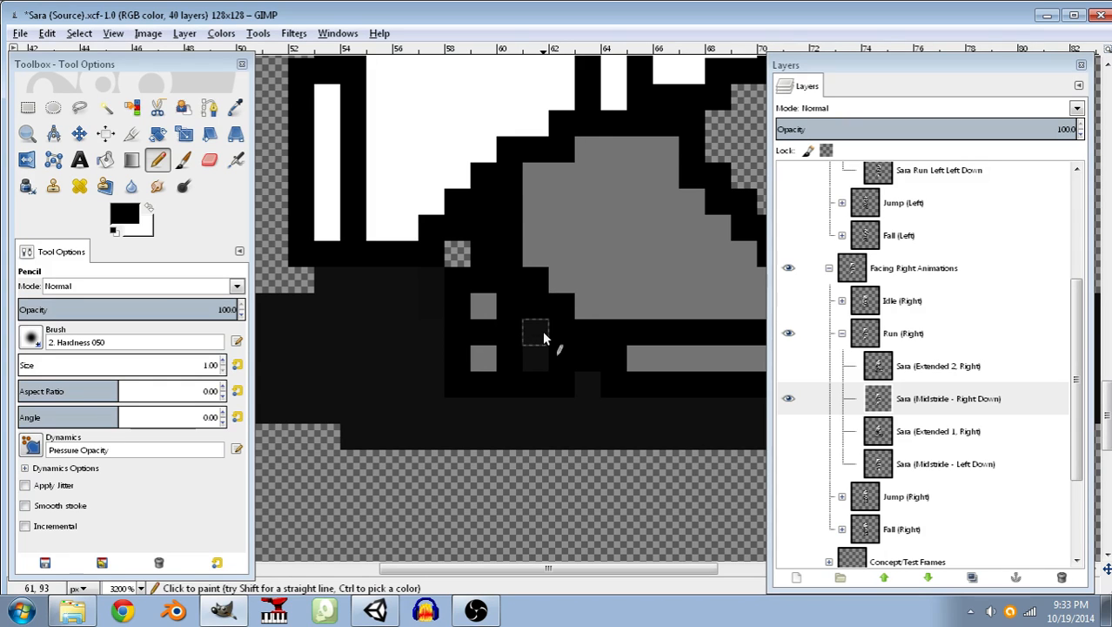
pyautogui.click(543, 338)
# Fill the new heel with the boot's sampled grey and paint over the old two-pixel-wide heel edge in white.
pyautogui.click(235, 107)
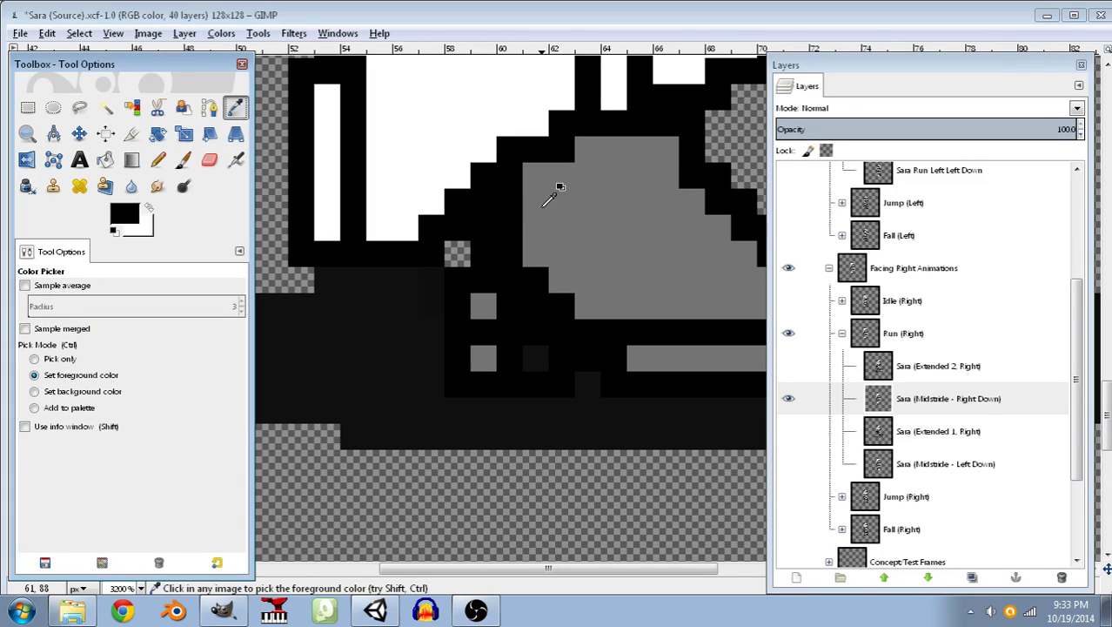
pyautogui.click(559, 186)
pyautogui.click(158, 159)
pyautogui.click(534, 306)
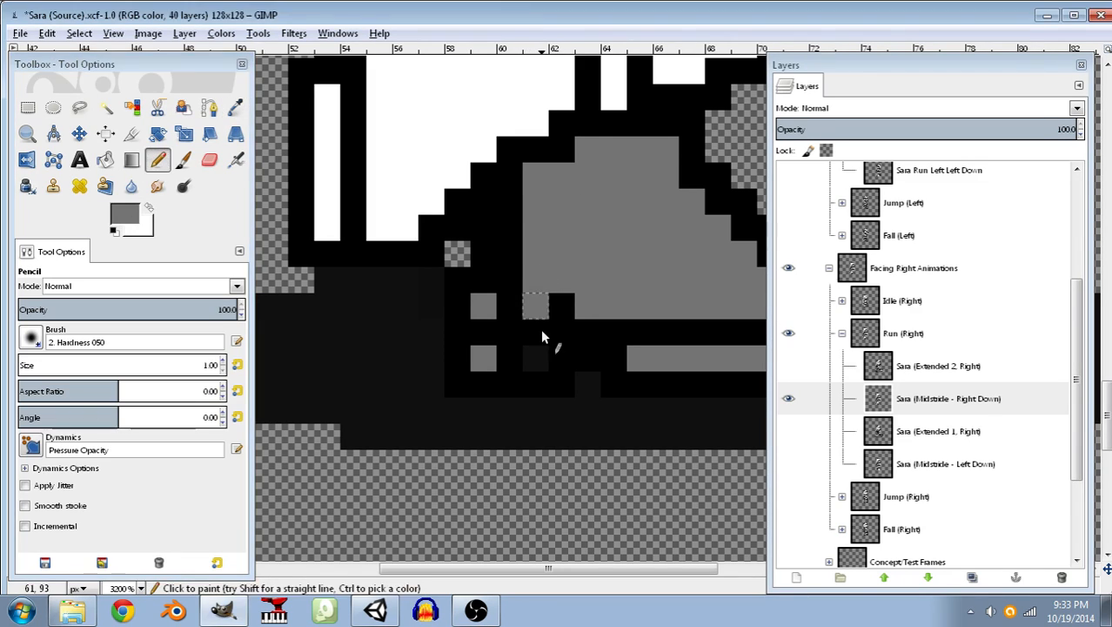
pyautogui.click(149, 207)
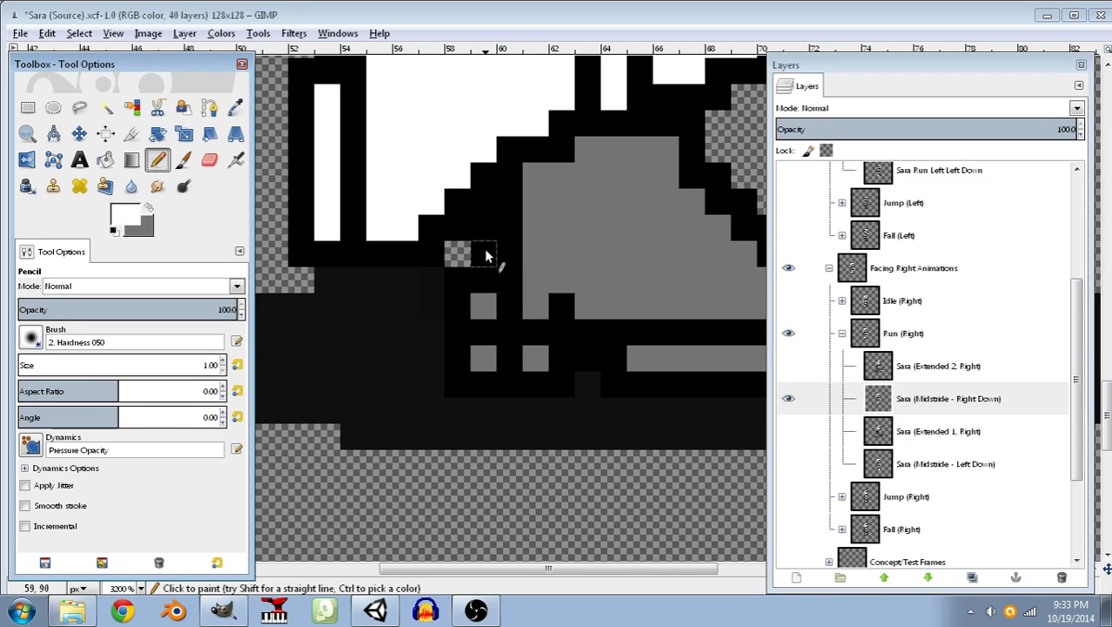
pyautogui.moveTo(484, 229)
pyautogui.mouseDown()
pyautogui.moveTo(474, 379)
pyautogui.moveTo(456, 266)
pyautogui.mouseUp()
# Turn the white strip behind the standing boot transparent with Color to Alpha, clear the selection, and save the image.
pyautogui.click(105, 106)
pyautogui.click(470, 305)
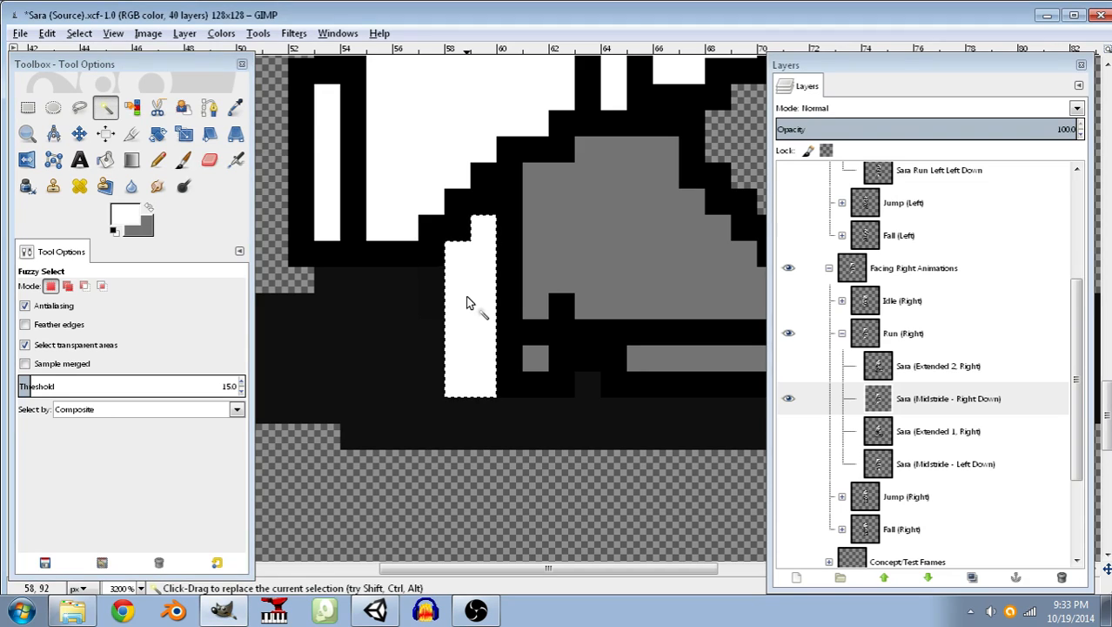
pyautogui.click(223, 34)
pyautogui.moveTo(197, 35)
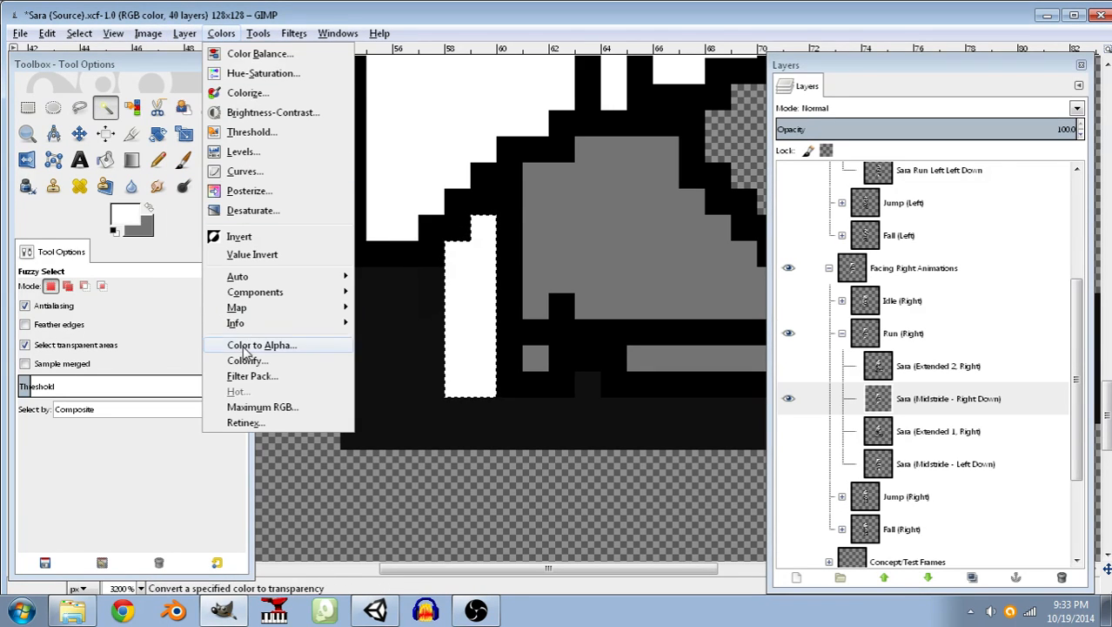
pyautogui.click(252, 415)
pyautogui.click(579, 390)
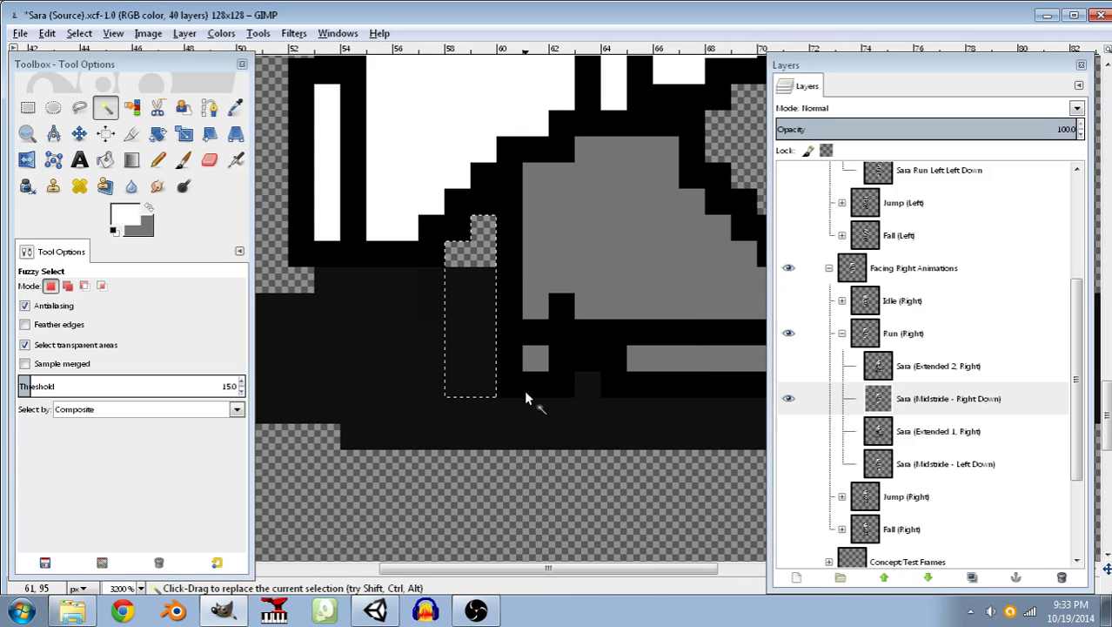
pyautogui.click(87, 33)
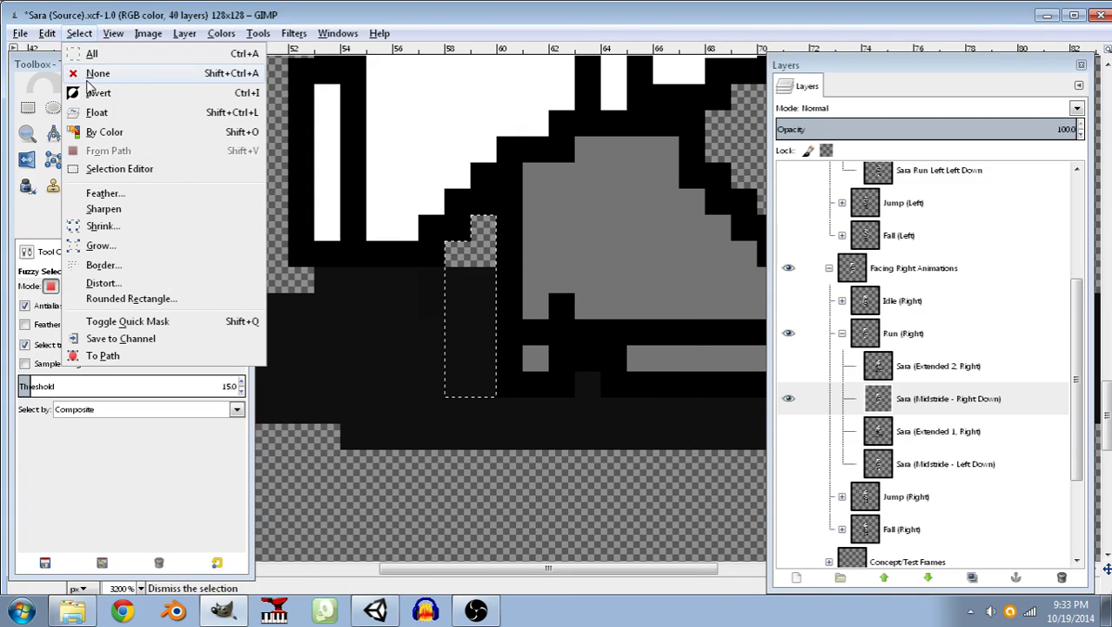
pyautogui.click(87, 74)
pyautogui.hotkey('ctrl', 's')
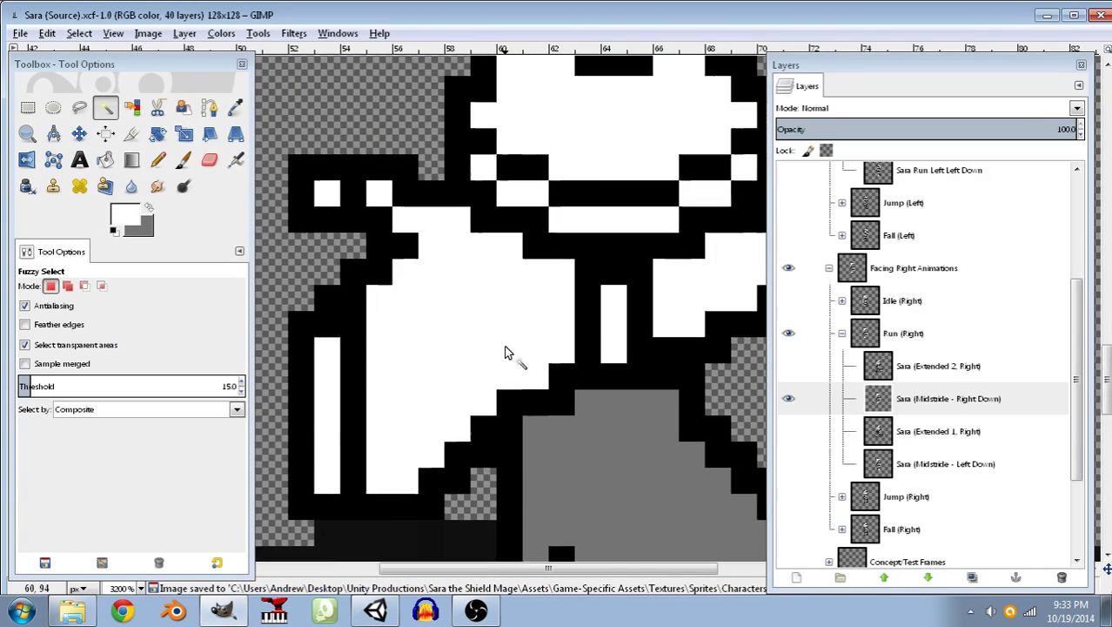
# Draw the raised foot's new outline in black two pixels lower and extend its upper edge across the top of the leg.
pyautogui.click(114, 231)
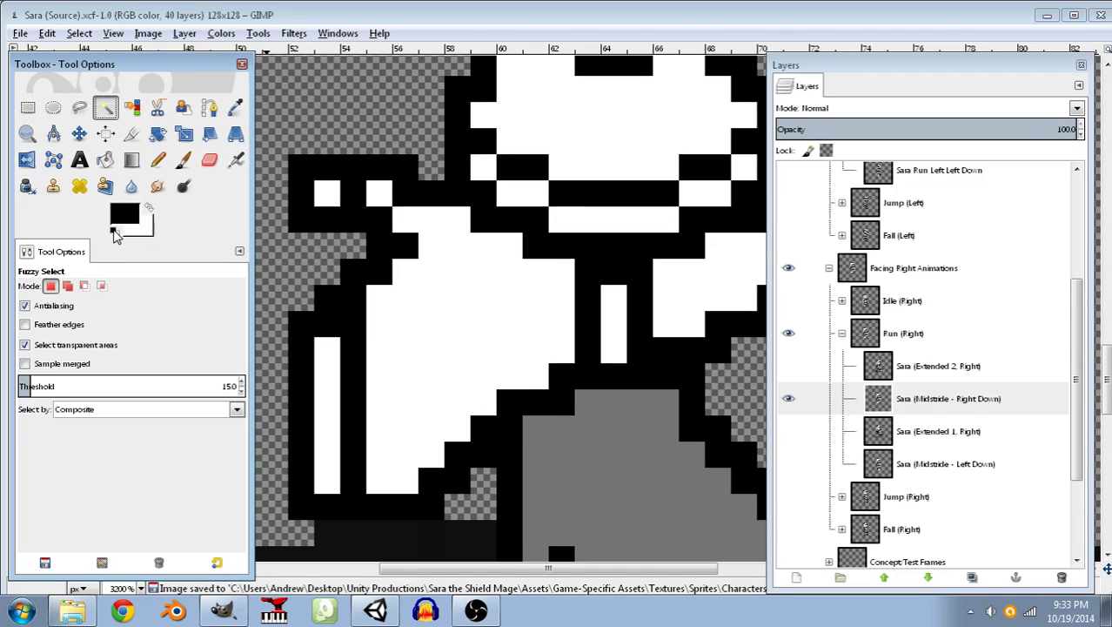
pyautogui.click(157, 159)
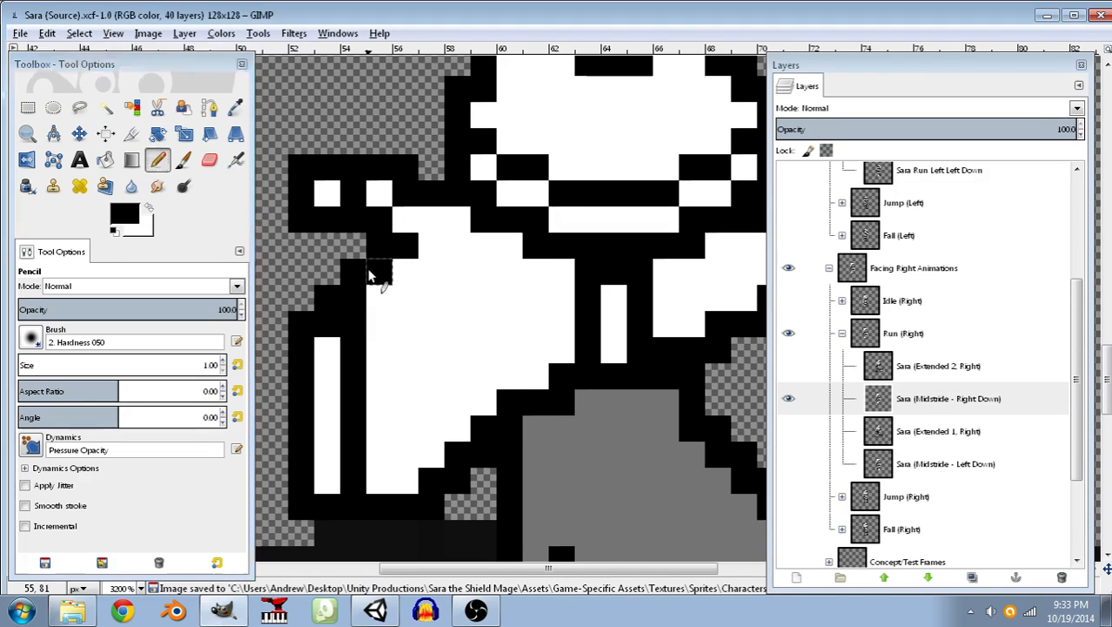
pyautogui.moveTo(323, 275); pyautogui.dragTo(301, 258)
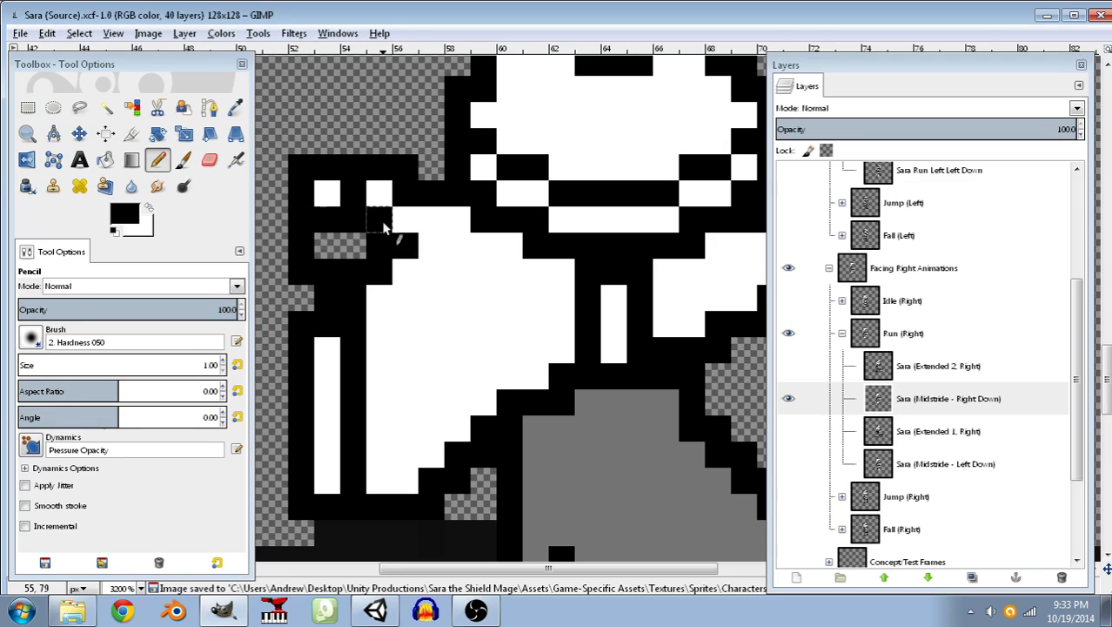
pyautogui.moveTo(345, 228); pyautogui.dragTo(480, 219)
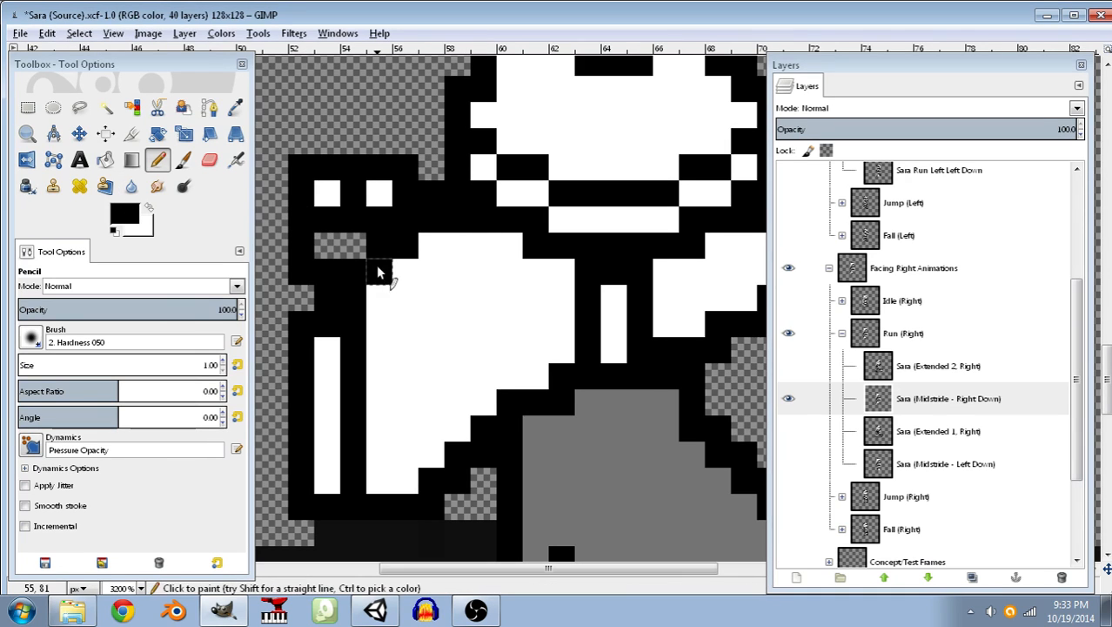
# Fill the lowered foot's interior with white and paint over the old foot above it in white.
pyautogui.press('x')
pyautogui.click(327, 246)
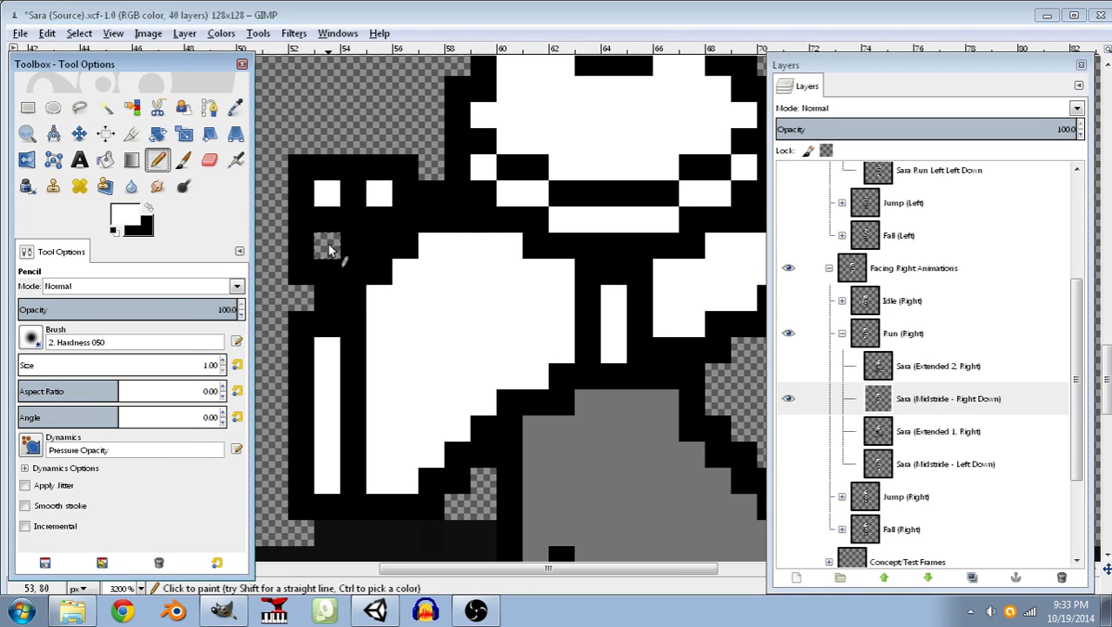
pyautogui.moveTo(367, 250); pyautogui.dragTo(416, 247)
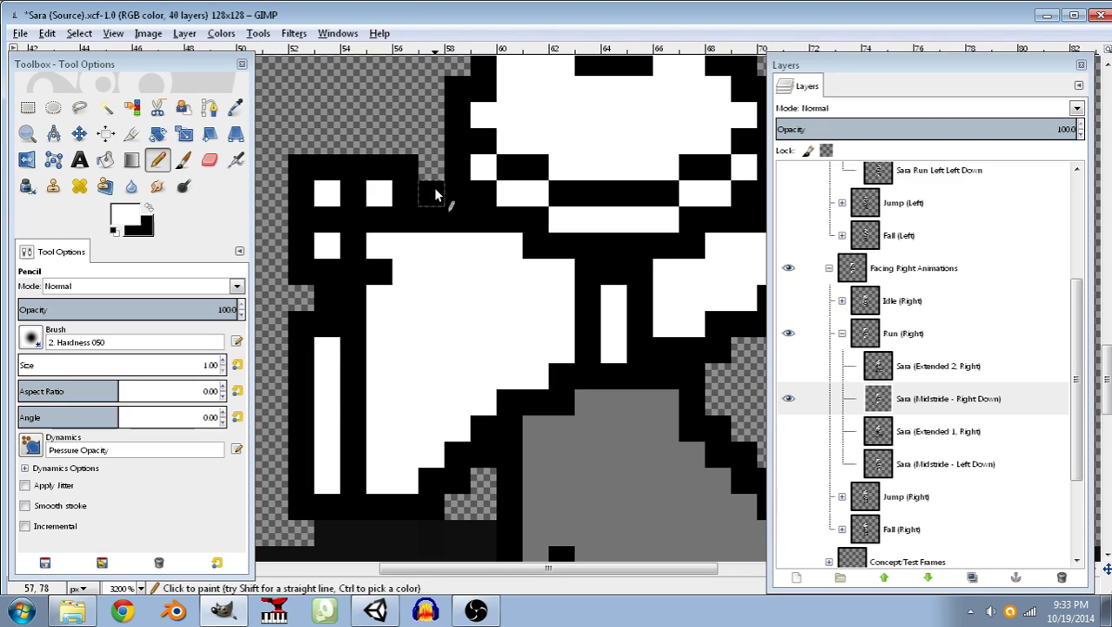
pyautogui.moveTo(396, 192)
pyautogui.mouseDown()
pyautogui.moveTo(293, 191)
pyautogui.moveTo(418, 163)
pyautogui.mouseUp()
# Add two black pixels that step the raised leg's outline up to the hip, and save the image.
pyautogui.click(149, 208)
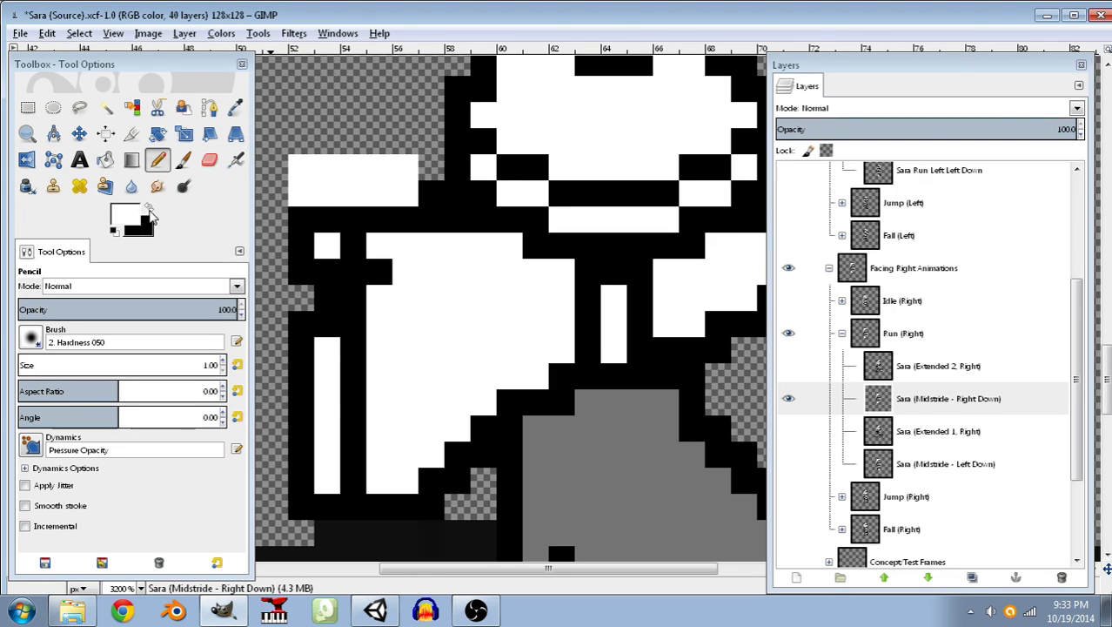
pyautogui.click(404, 200)
pyautogui.click(429, 170)
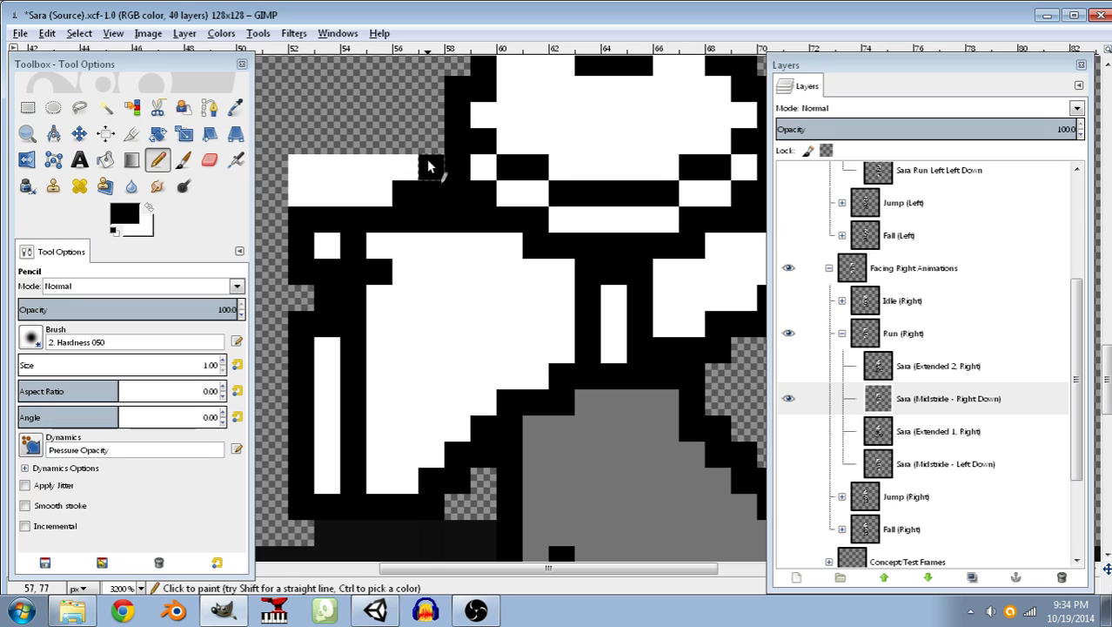
pyautogui.hotkey('ctrl', 's')
# Turn the white area above the raised foot transparent with Color to Alpha and clear the selection.
pyautogui.click(105, 108)
pyautogui.click(374, 190)
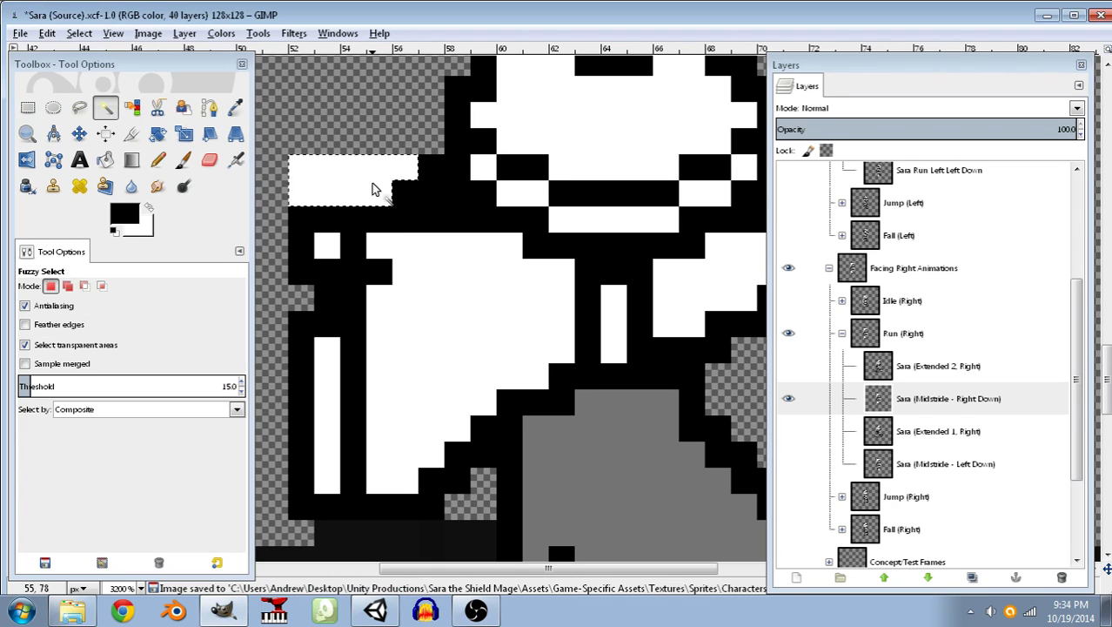
pyautogui.click(221, 33)
pyautogui.click(252, 343)
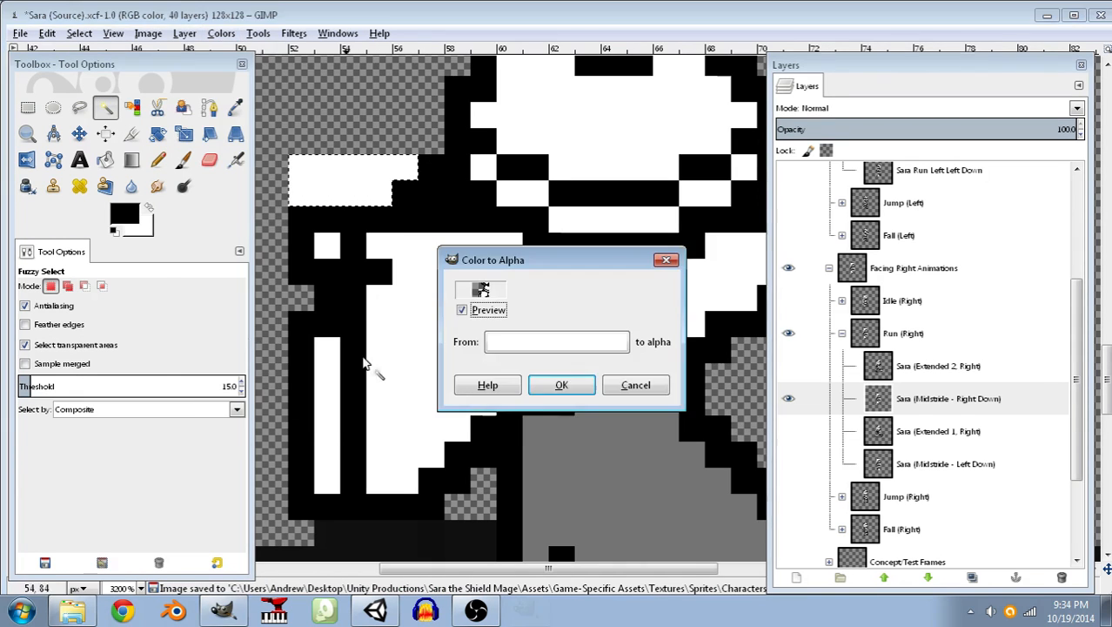
pyautogui.click(561, 385)
pyautogui.click(79, 33)
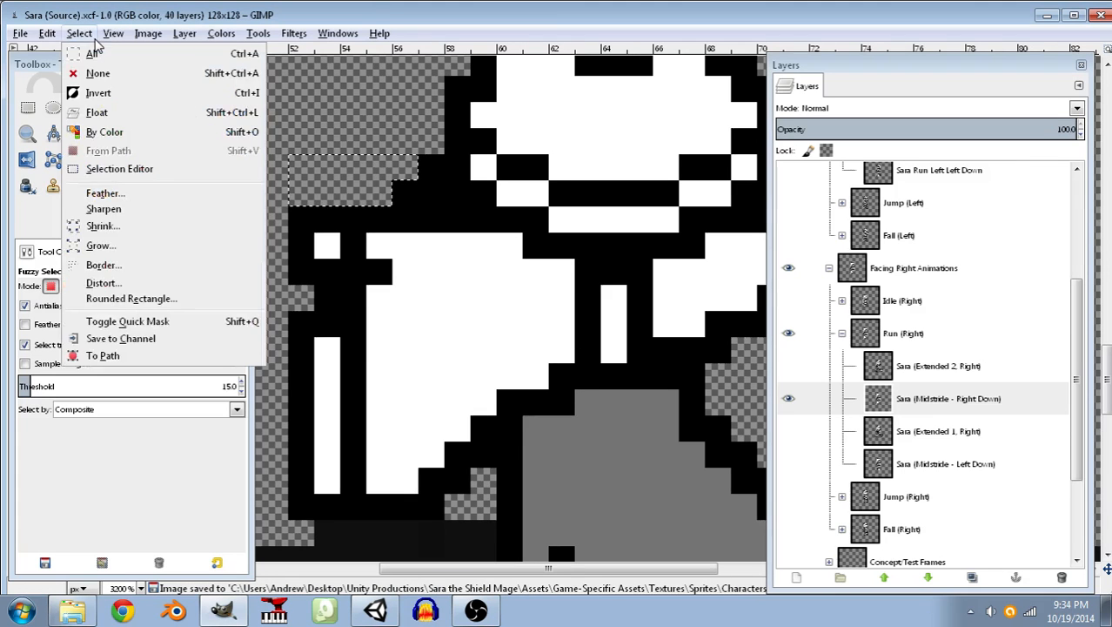
pyautogui.click(98, 73)
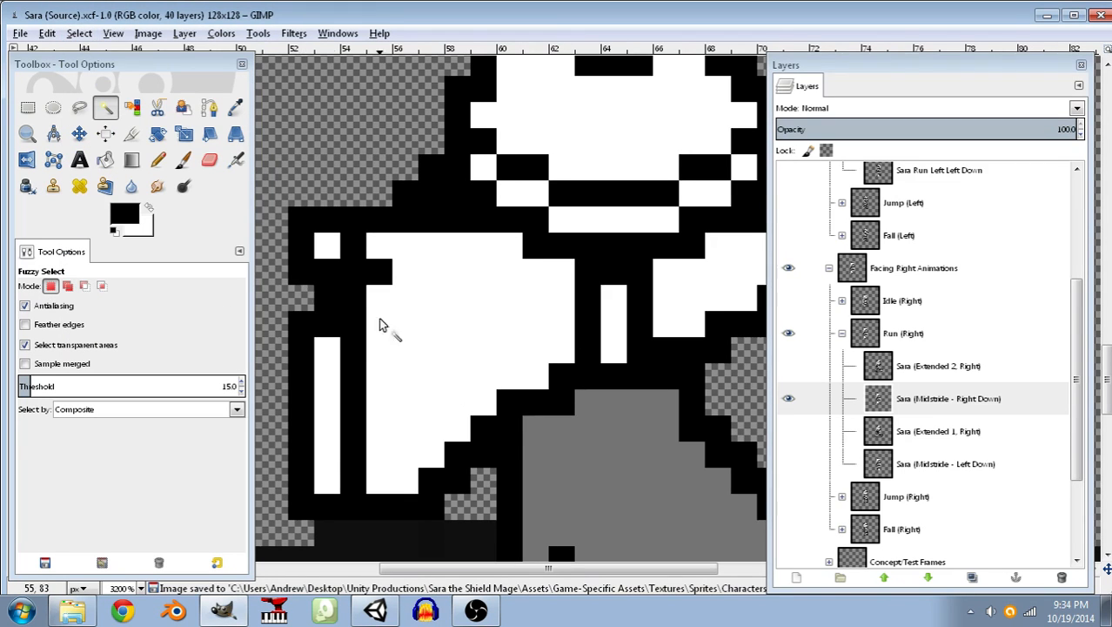
# Export the edited frame over the existing Sara - Run R Right Foot Down.png and save the source image.
pyautogui.moveTo(566, 332); pyautogui.dragTo(418, 320, button='middle')
pyautogui.keyDown('ctrl'); pyautogui.scroll(-2, 511, 325); pyautogui.keyUp('ctrl')
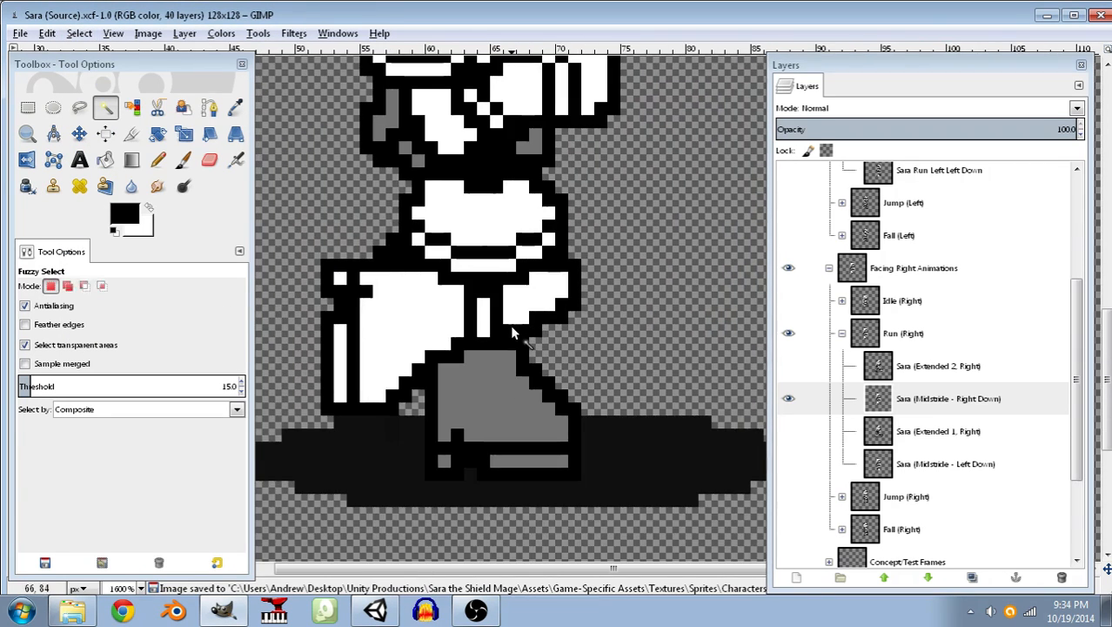
pyautogui.keyDown('ctrl'); pyautogui.scroll(1, 509, 325); pyautogui.keyUp('ctrl')
pyautogui.scroll(-4, 501, 339)
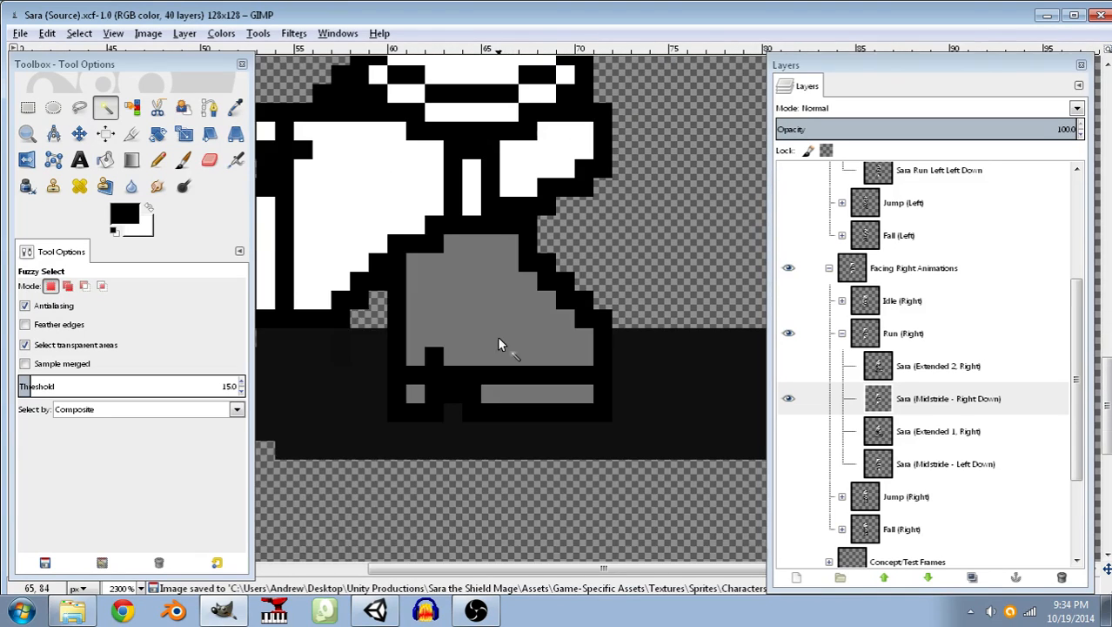
pyautogui.keyDown('ctrl'); pyautogui.scroll(-6, 574, 334); pyautogui.keyUp('ctrl')
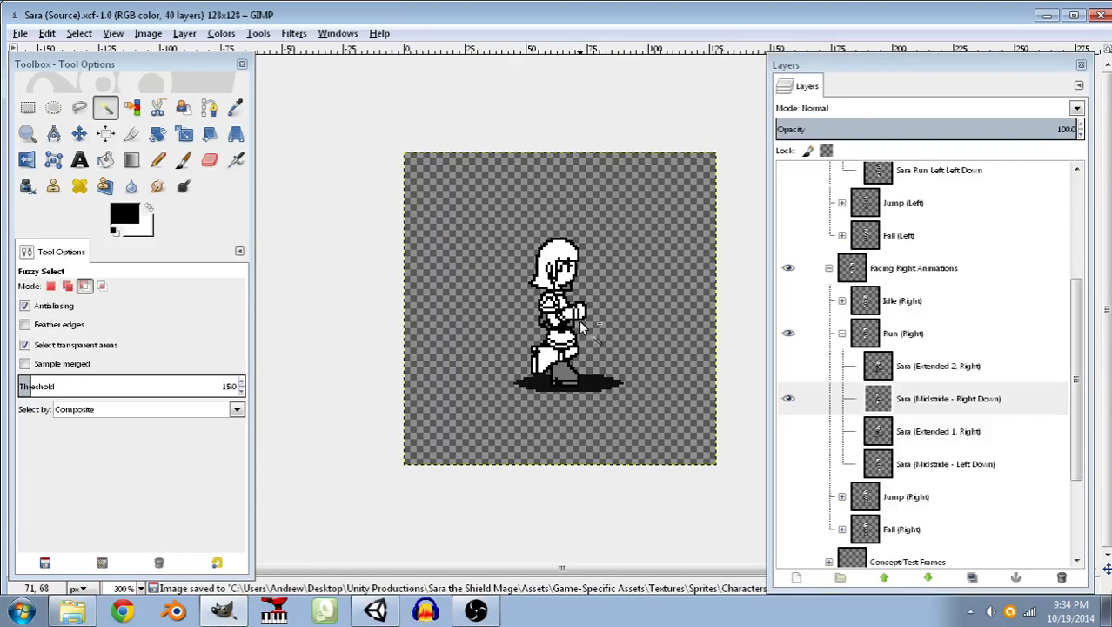
pyautogui.keyDown('ctrl'); pyautogui.scroll(-1, 577, 320); pyautogui.keyUp('ctrl')
pyautogui.click(21, 35)
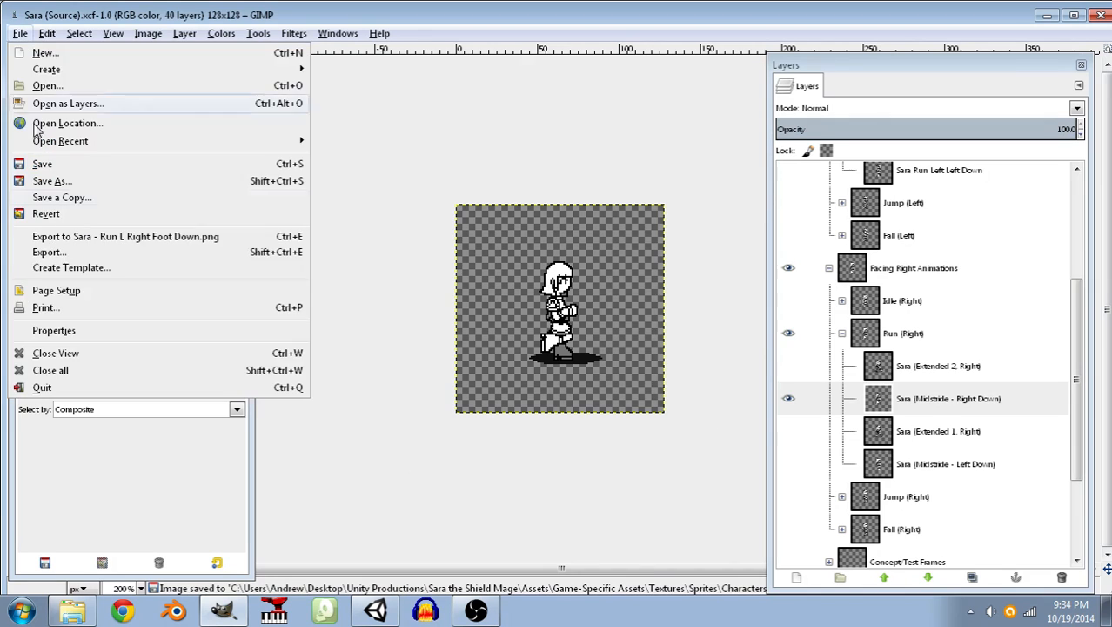
pyautogui.click(39, 250)
pyautogui.scroll(-2, 866, 314)
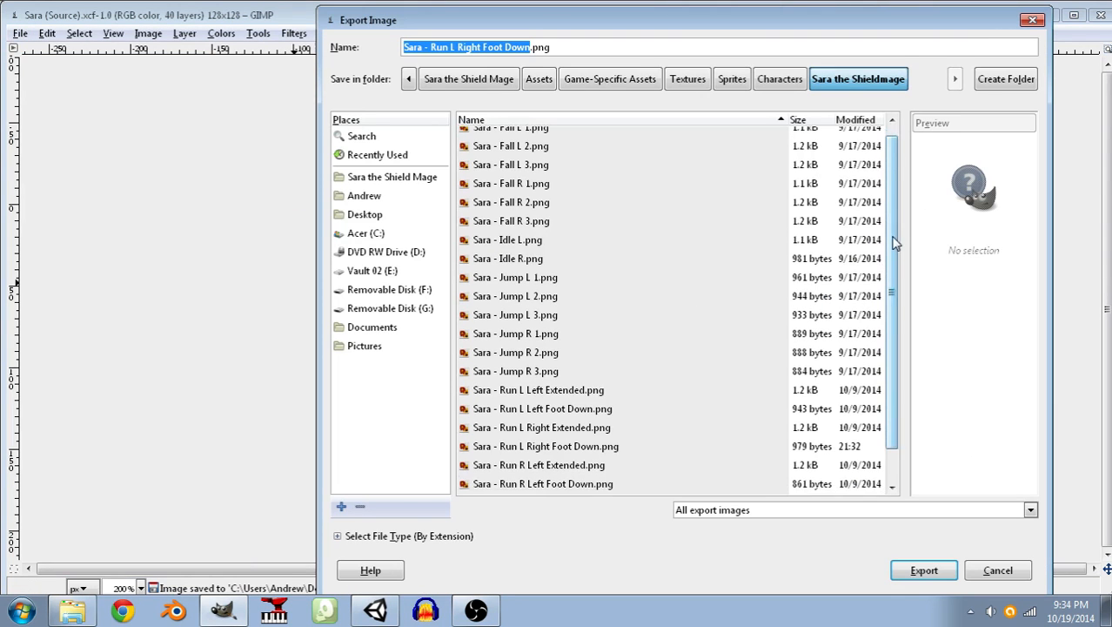
pyautogui.click(527, 486)
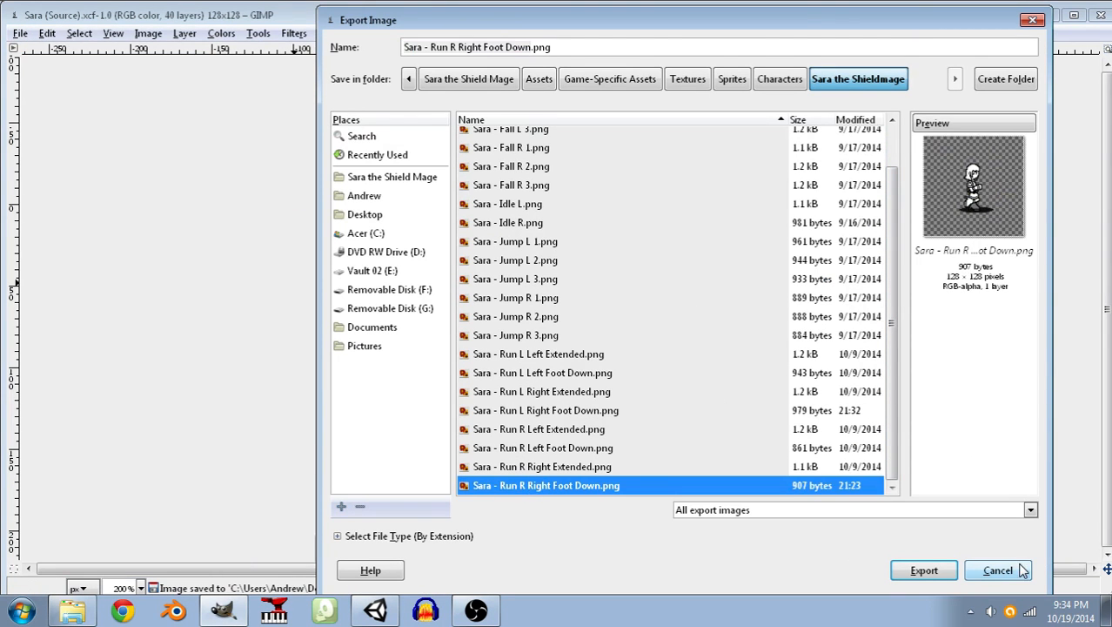
pyautogui.click(921, 571)
pyautogui.click(747, 403)
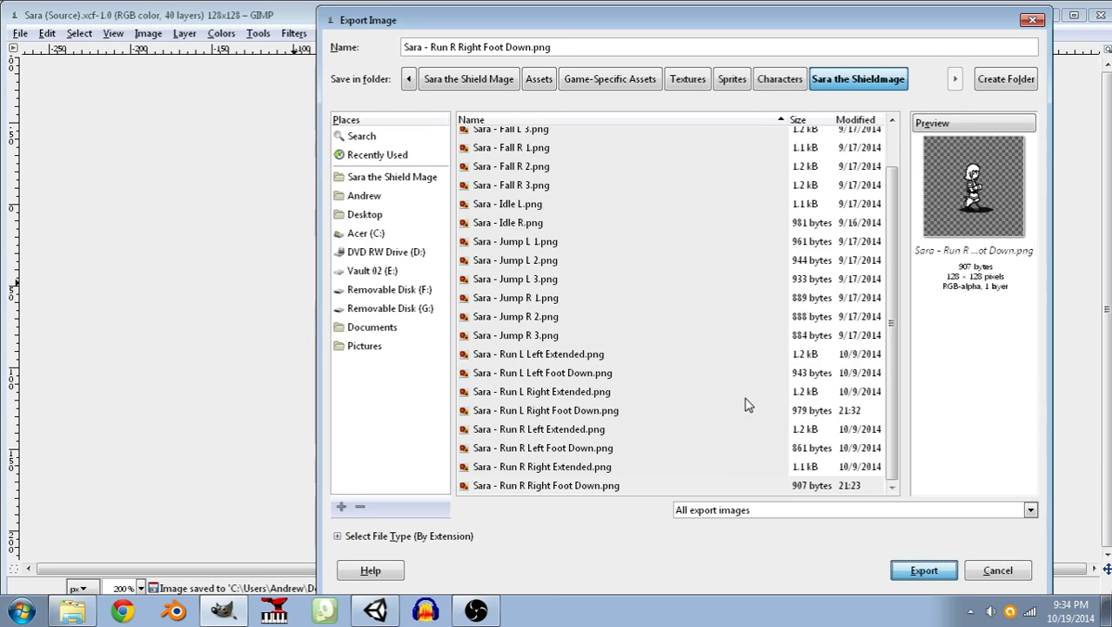
pyautogui.click(566, 457)
pyautogui.hotkey('ctrl', 's')
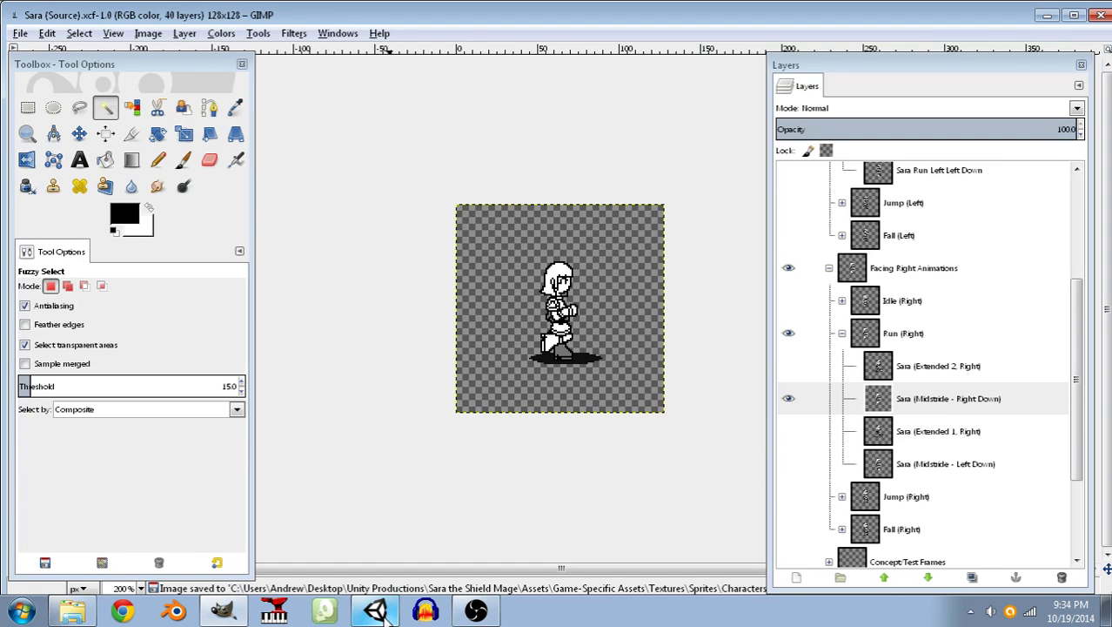
# Switch to Unity and play the Block Test Scene, running Sara around to check the updated run animation.
pyautogui.click(387, 614)
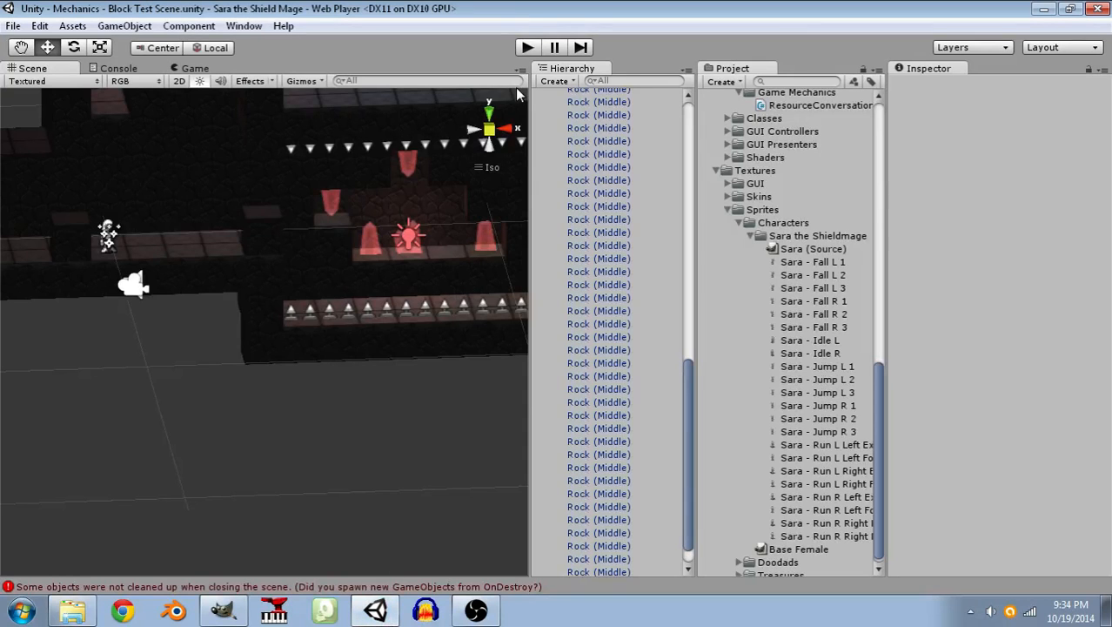
pyautogui.click(528, 48)
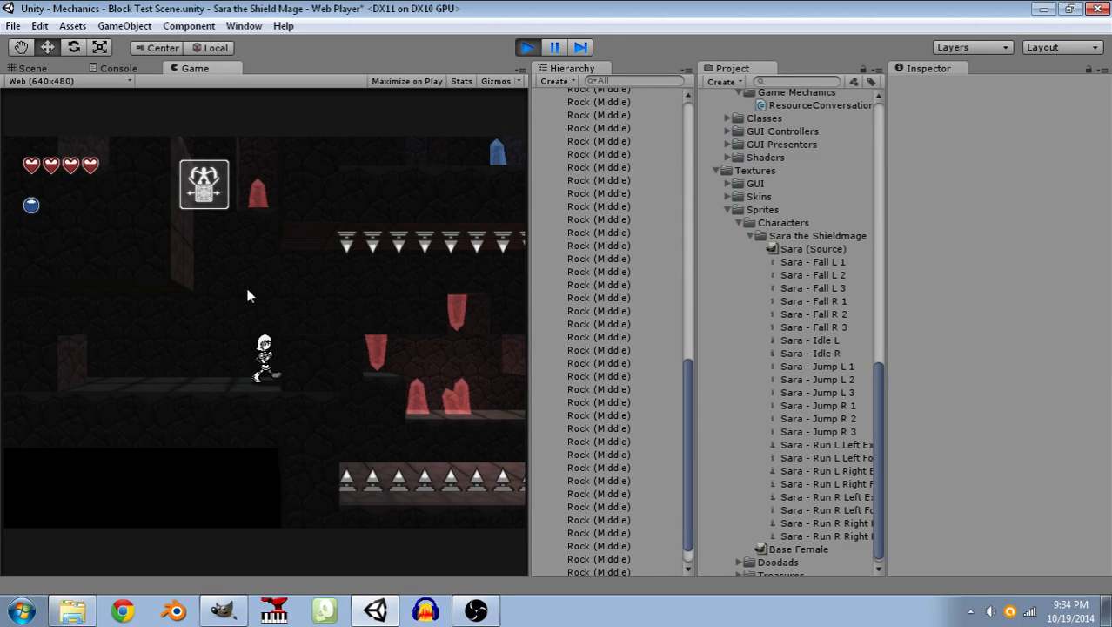
pyautogui.press('Left')
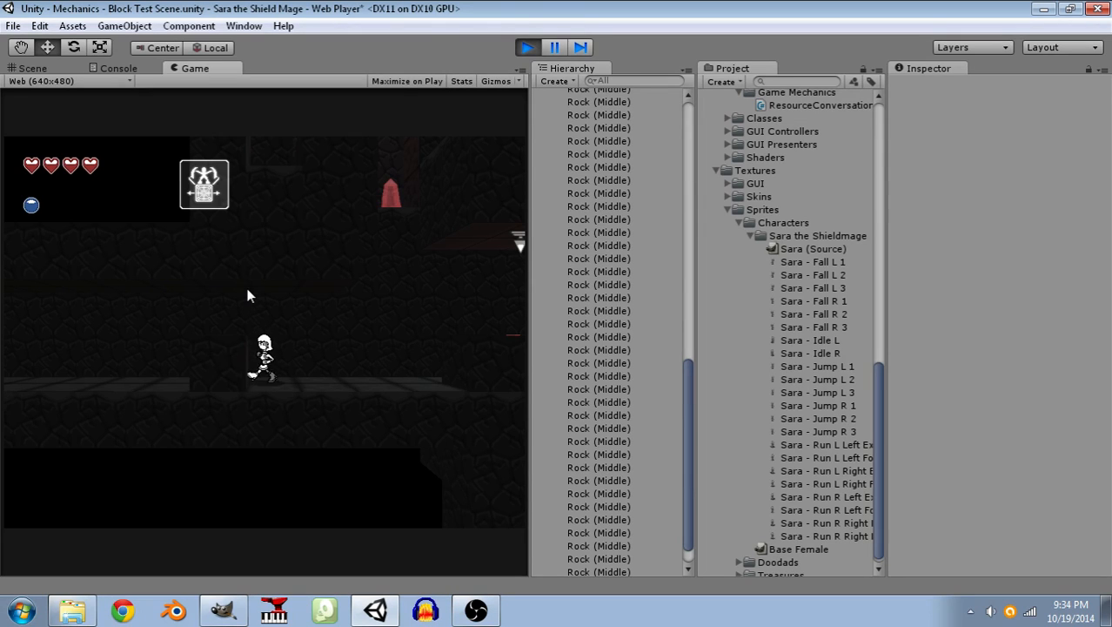
# Run Sara both ways along the starting ledge and conjure a spell block on each side of her to test movement against blocks.
pyautogui.press('Right')
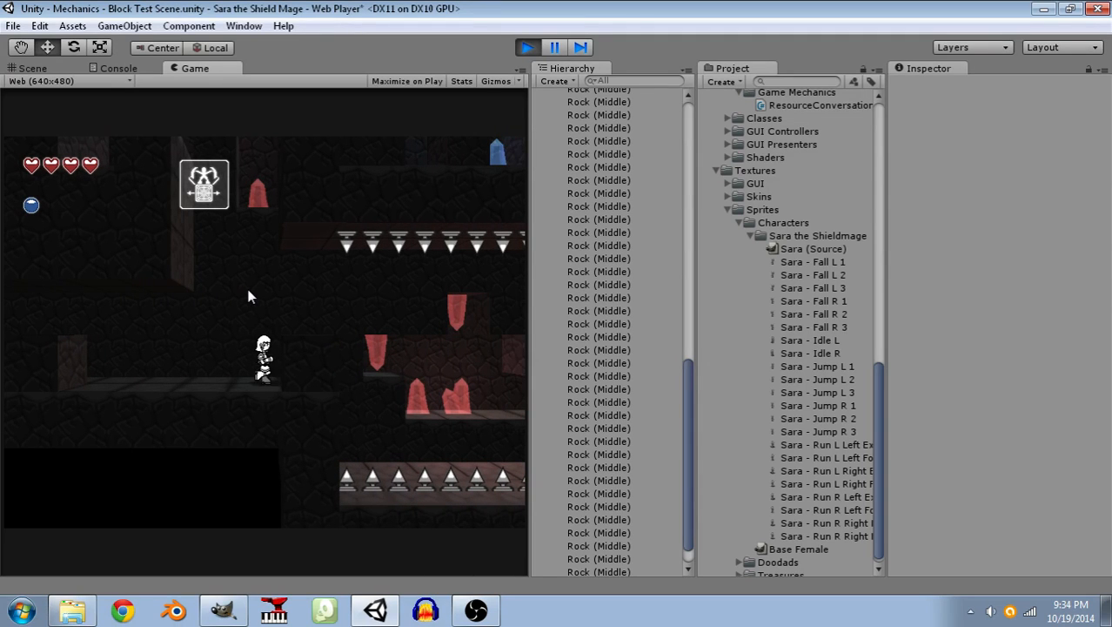
pyautogui.press('Left')
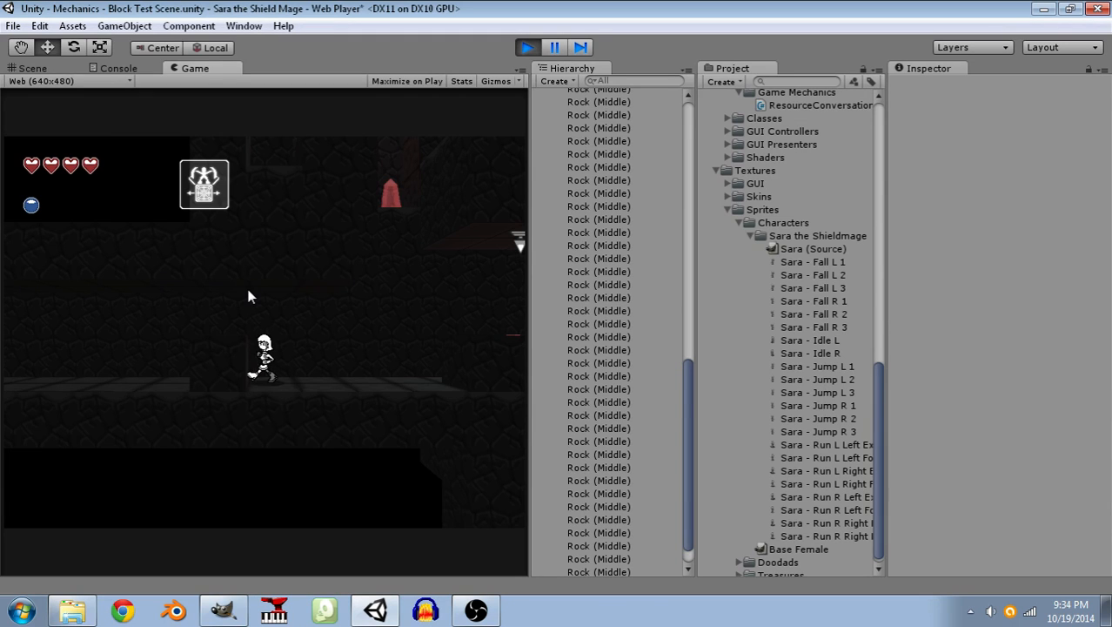
pyautogui.press('d')
pyautogui.click(351, 329)
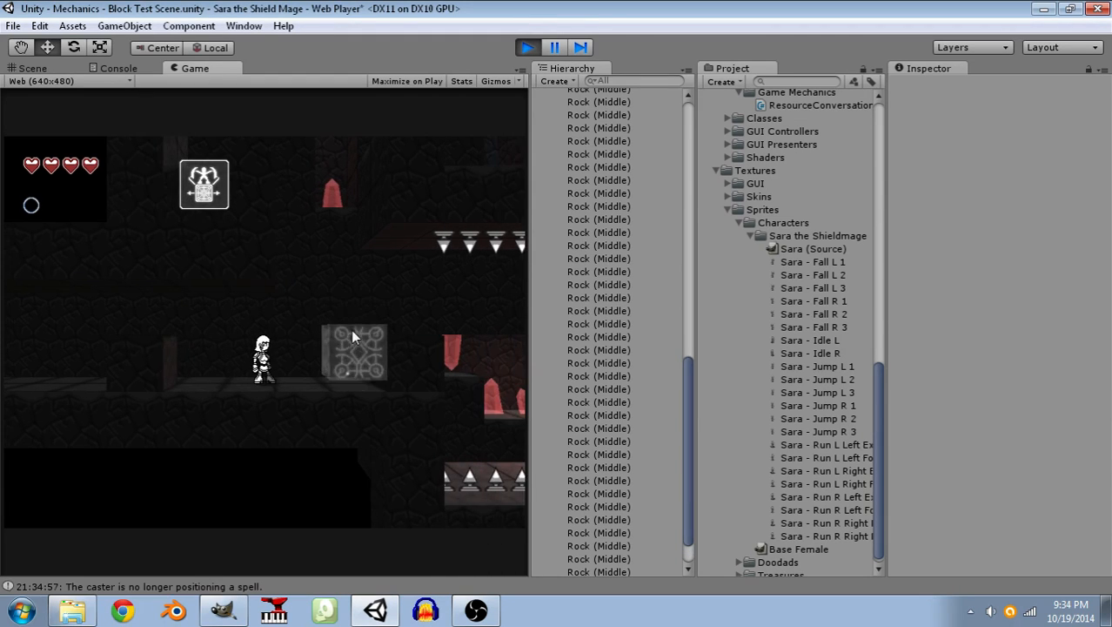
pyautogui.press('d')
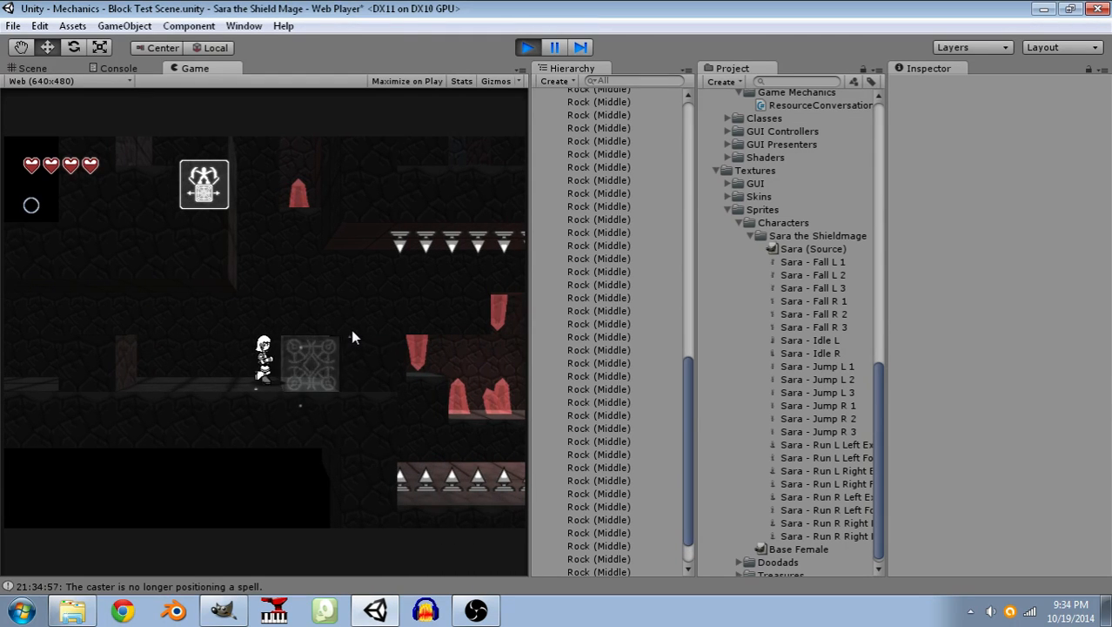
pyautogui.press('a')
pyautogui.click(203, 360)
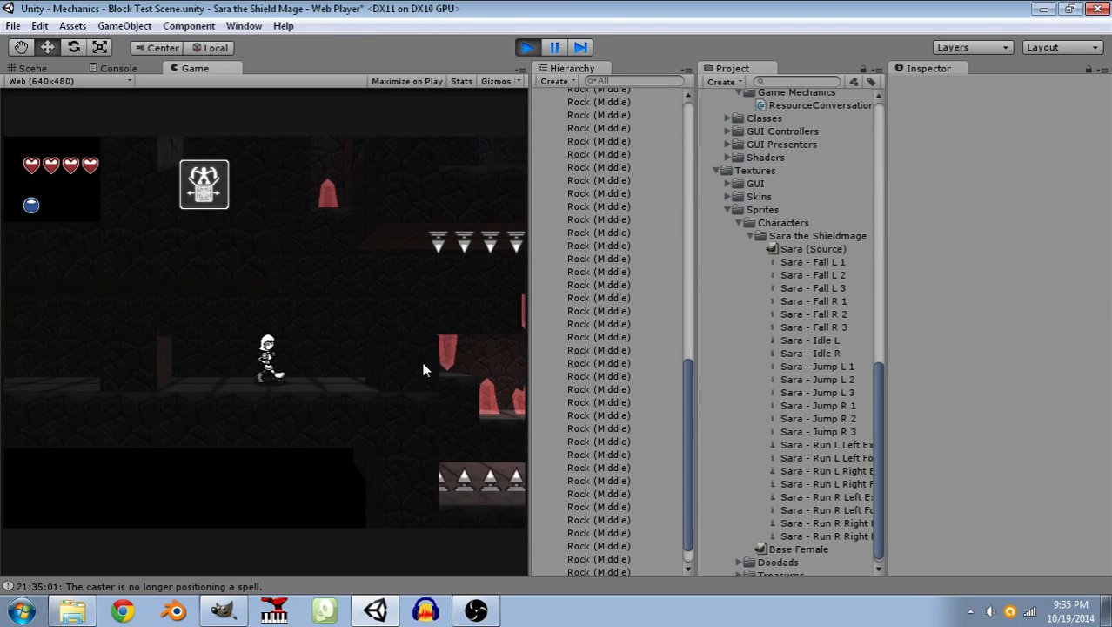
# Run Sara back and forth between the ledge's two obstacles to examine her left and right run frames, and stop the game.
pyautogui.press('a')
pyautogui.press('d')
pyautogui.press('a')
pyautogui.press('d')
pyautogui.press('a')
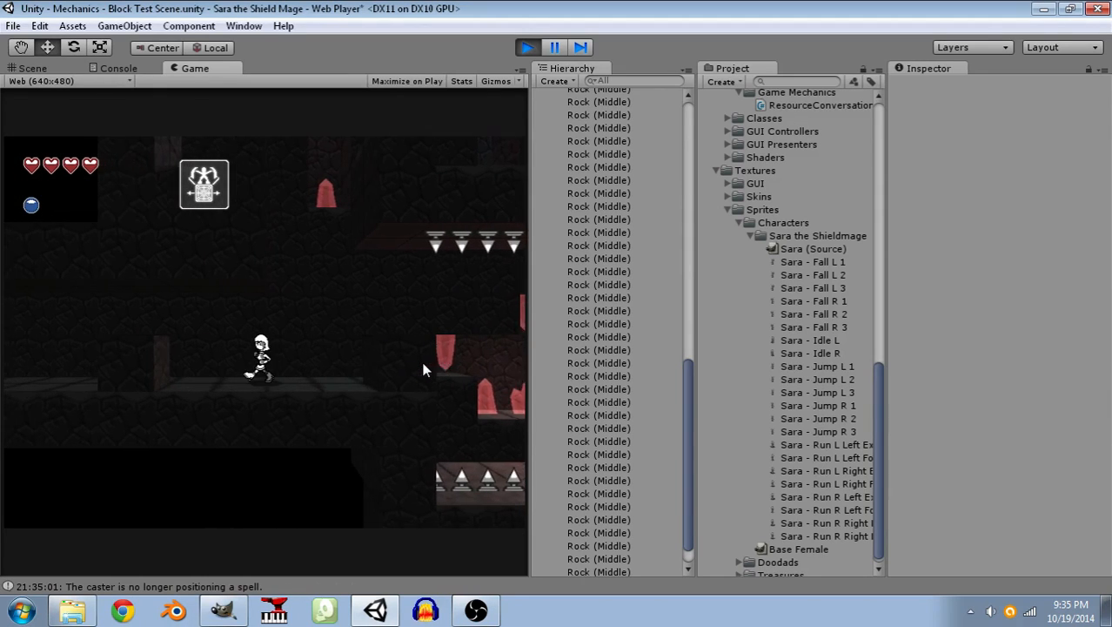
pyautogui.press('d')
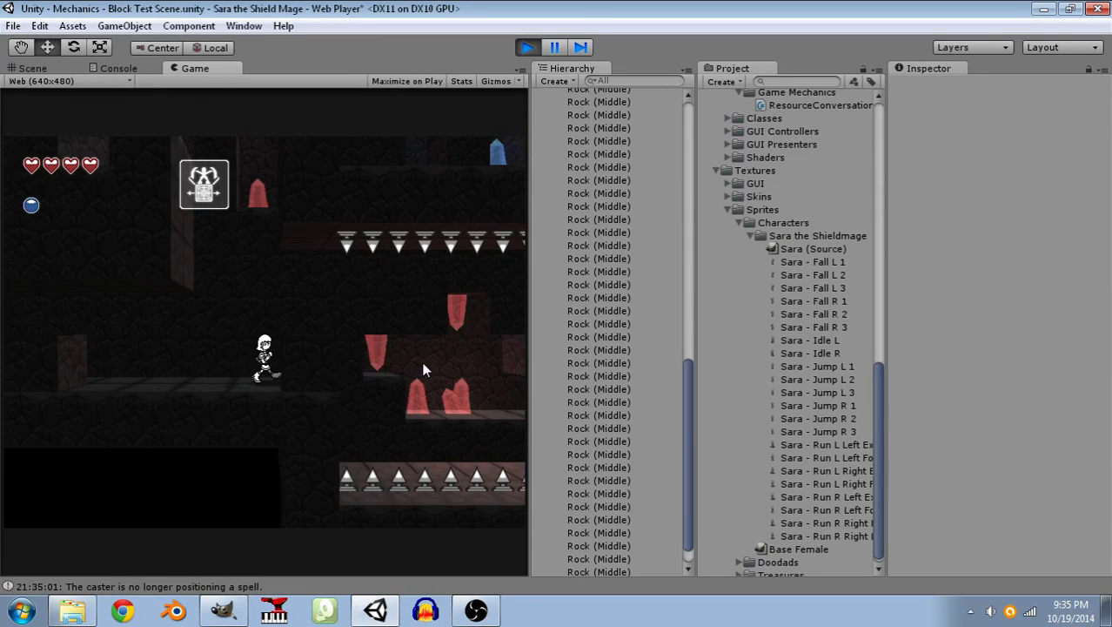
pyautogui.press('d')
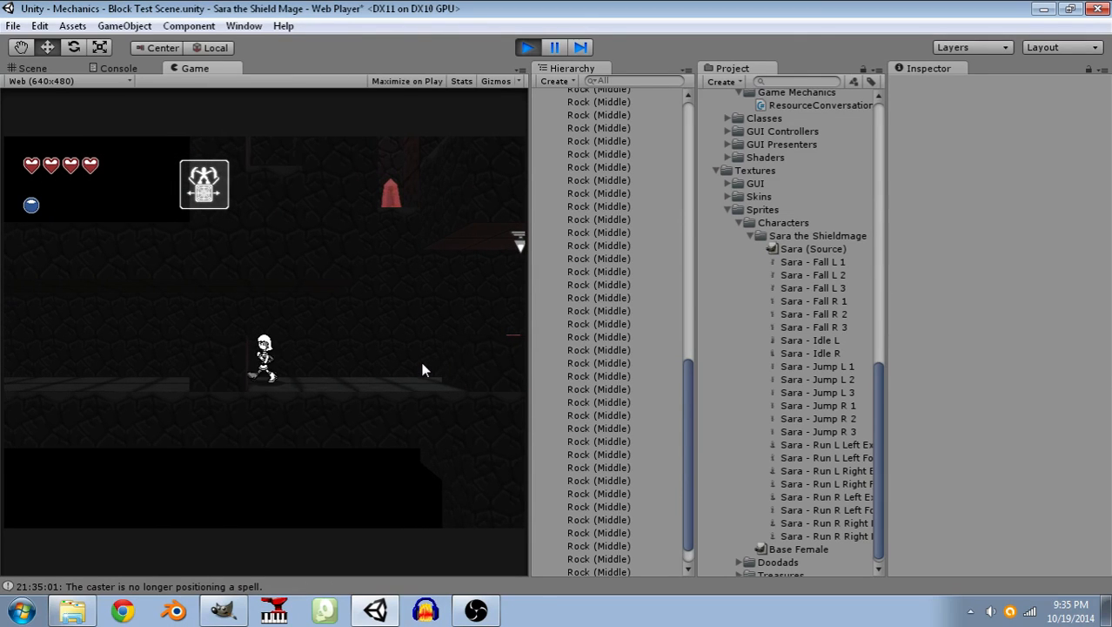
pyautogui.press('d')
pyautogui.click(526, 48)
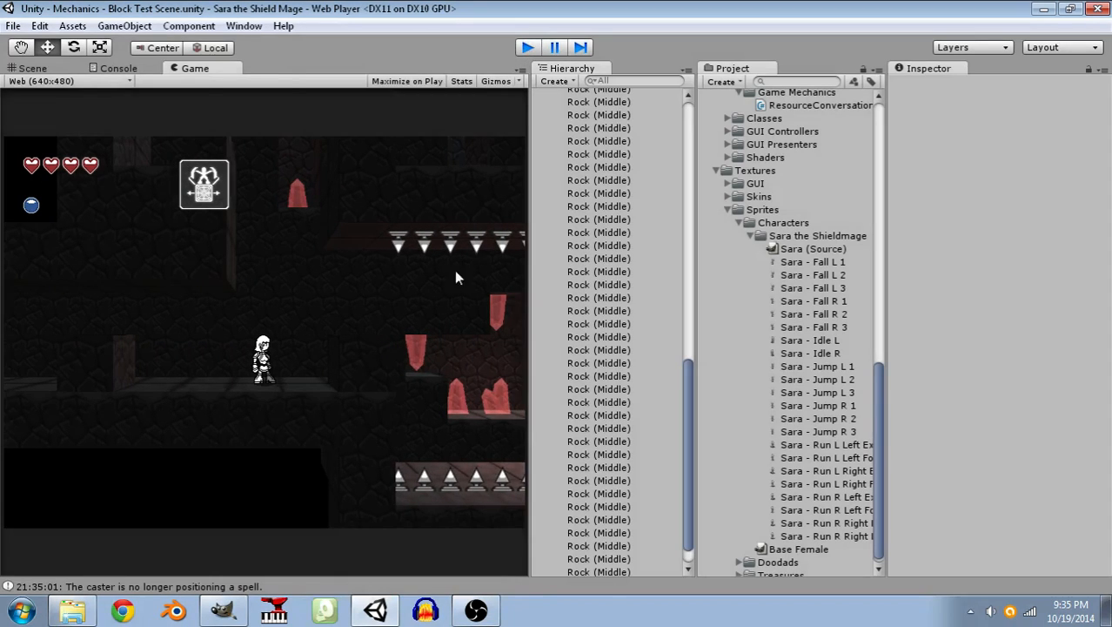
# Delete the two raised rock blocks on the walkway, the one beside Sara and the one at the ledge's edge.
pyautogui.keyDown('alt'); pyautogui.moveTo(238, 345); pyautogui.dragTo(245, 228); pyautogui.keyUp('alt')
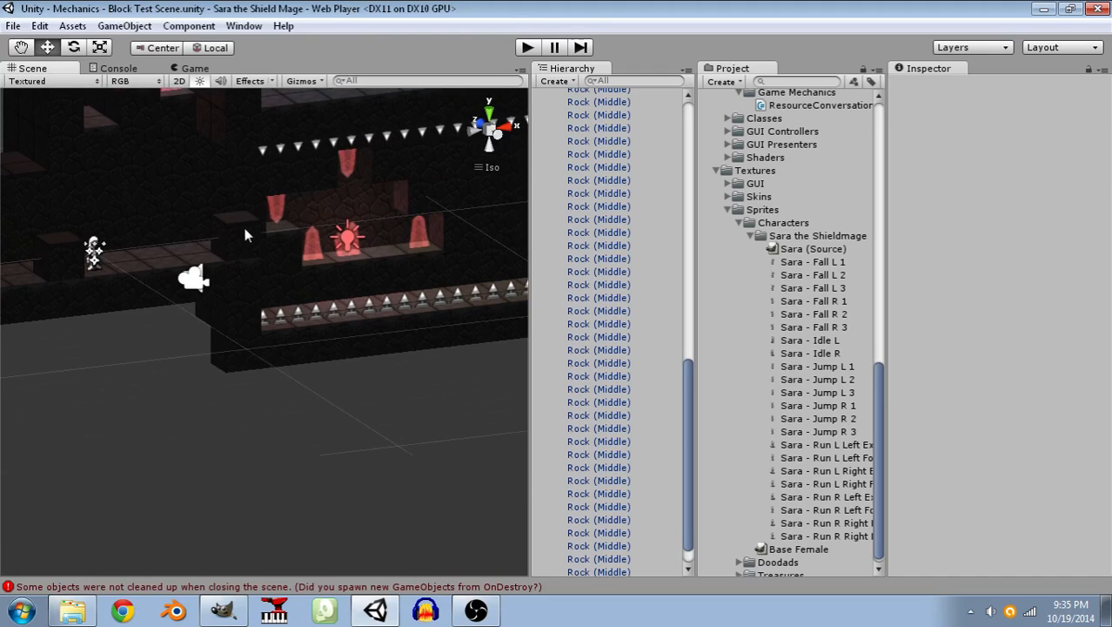
pyautogui.click(245, 228)
pyautogui.press('Delete')
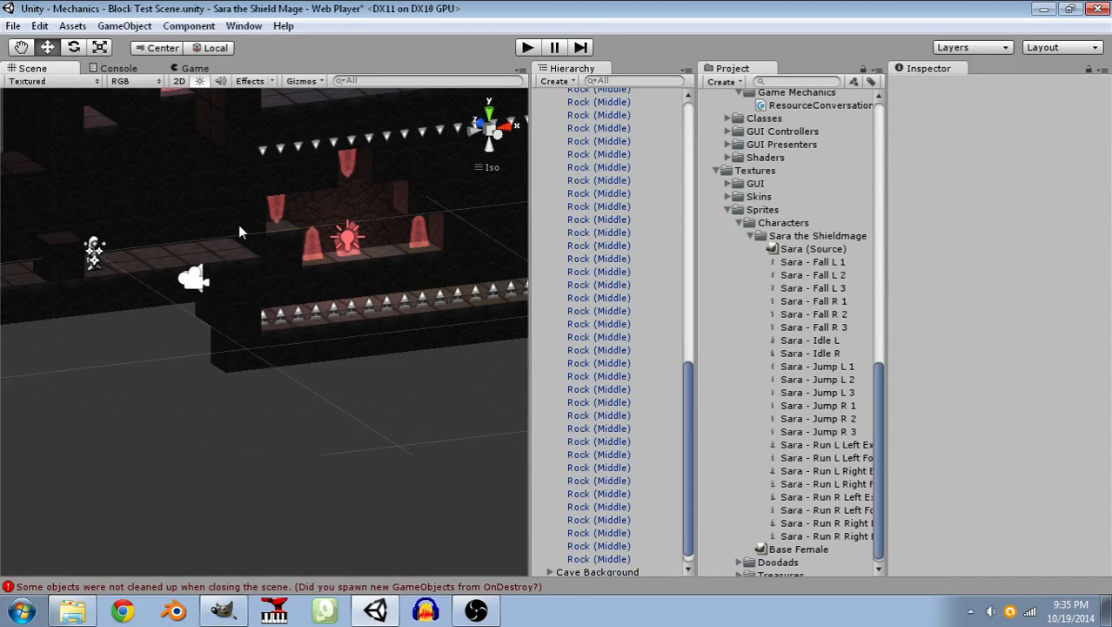
pyautogui.click(52, 256)
pyautogui.press('Delete')
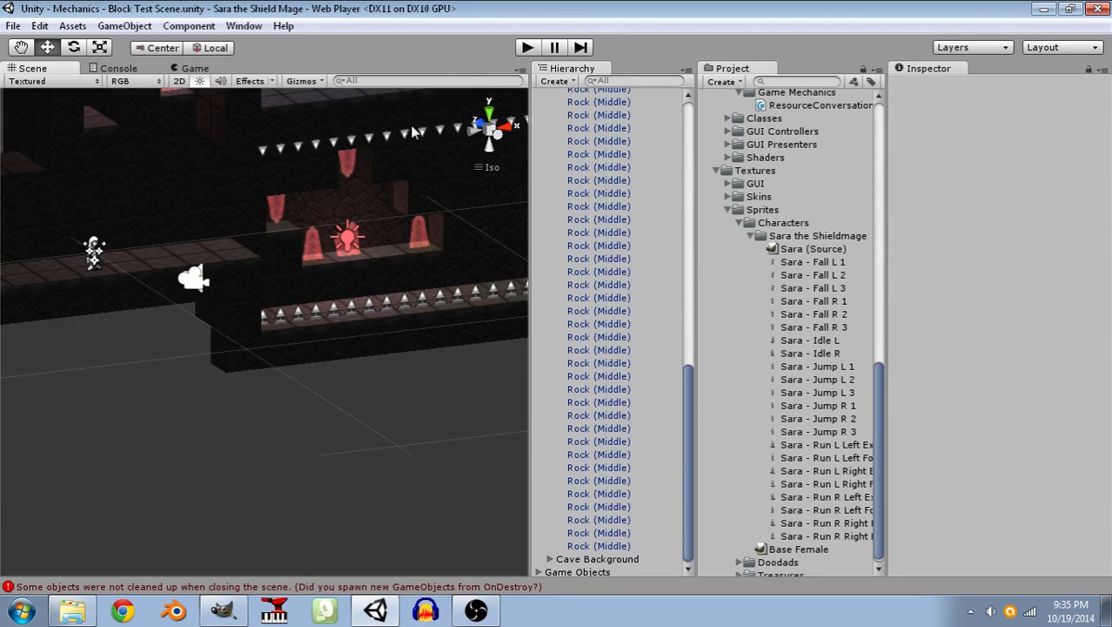
# Play the scene again and take Sara into the spike pit, jumping across conjured blocks past the red crystals.
pyautogui.click(526, 51)
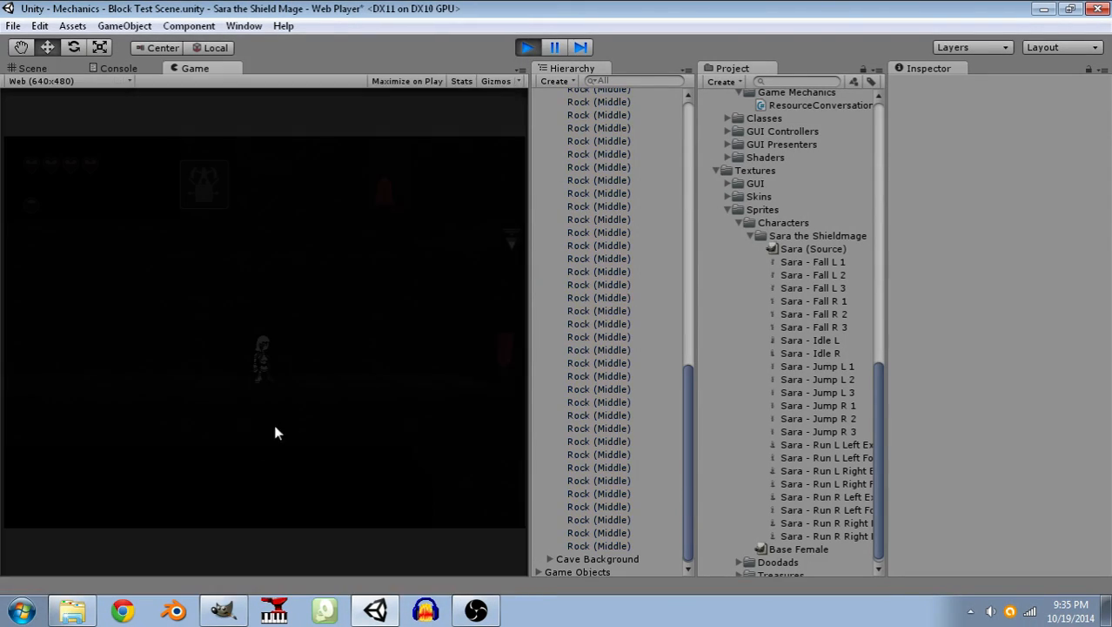
pyautogui.click(381, 467)
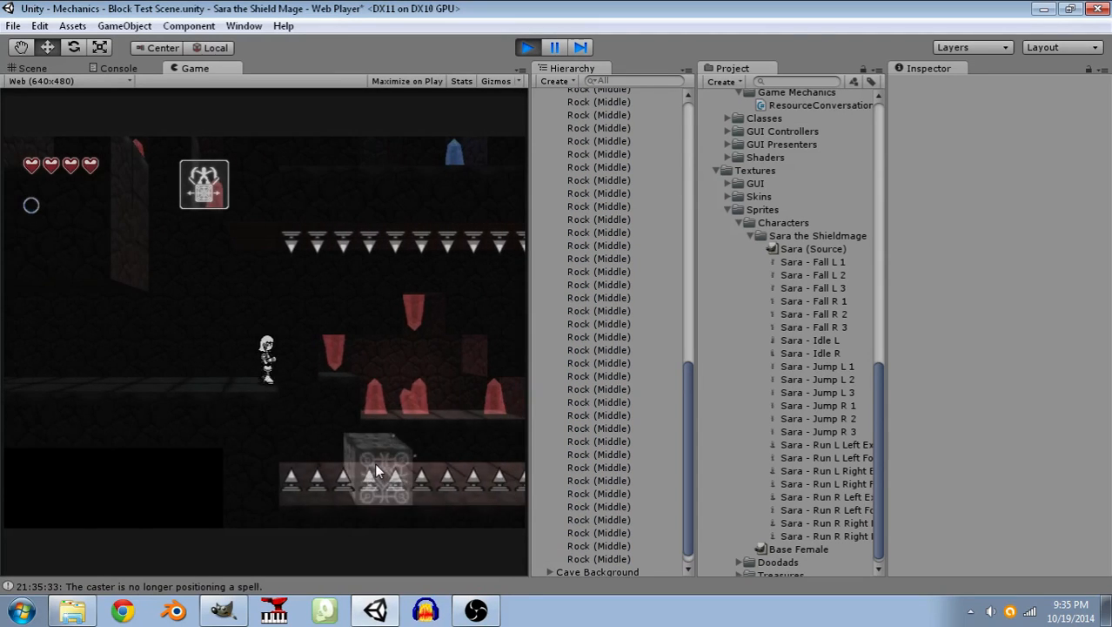
pyautogui.press('d')
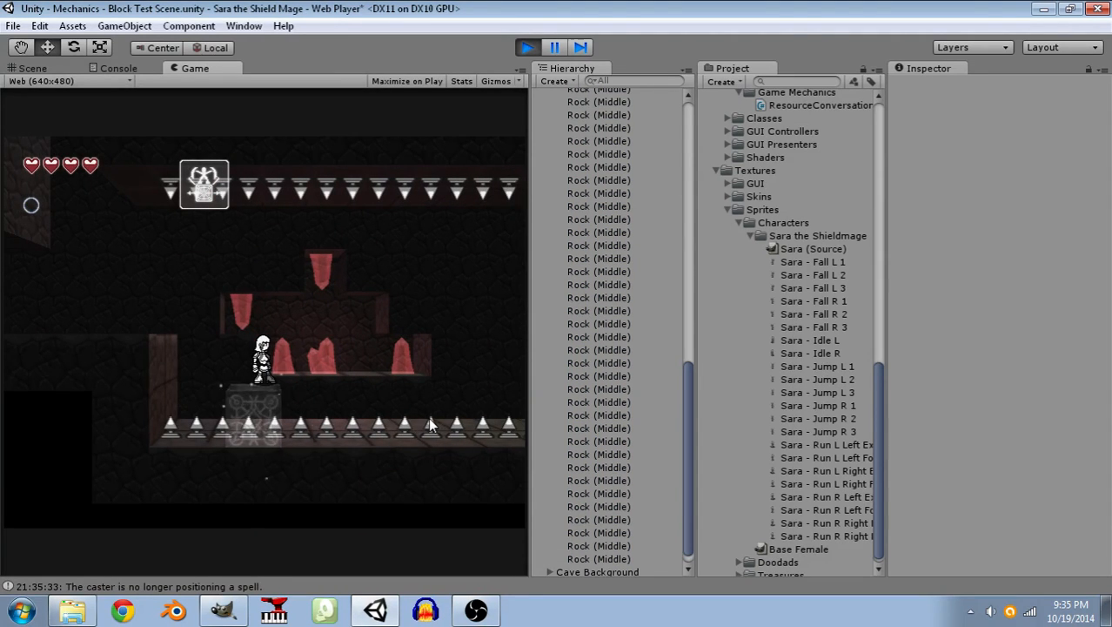
pyautogui.press('d')
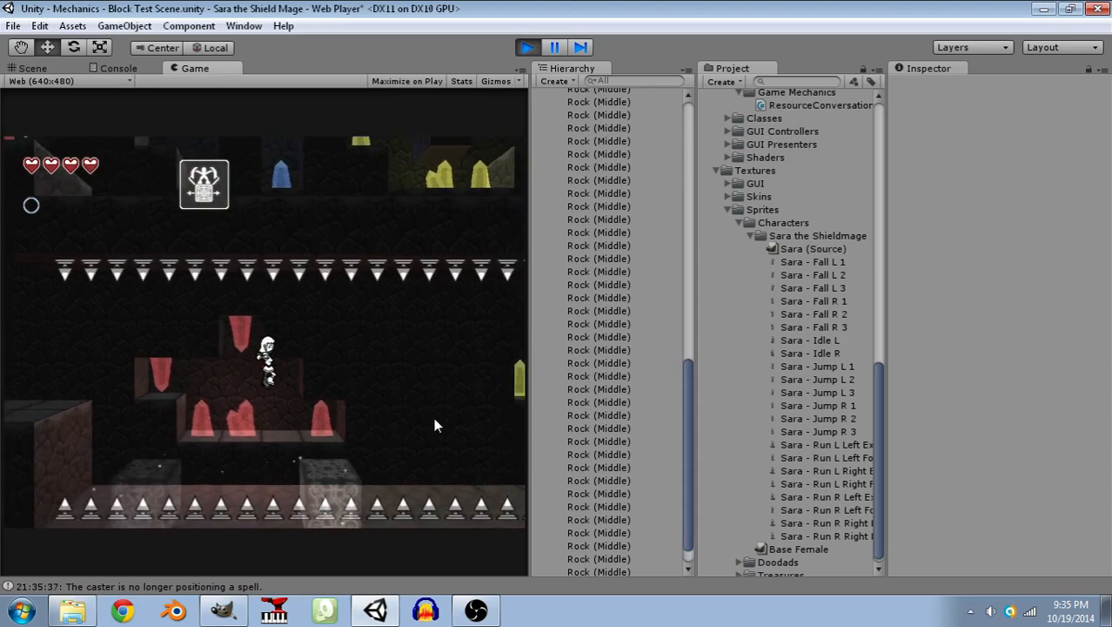
pyautogui.press('d')
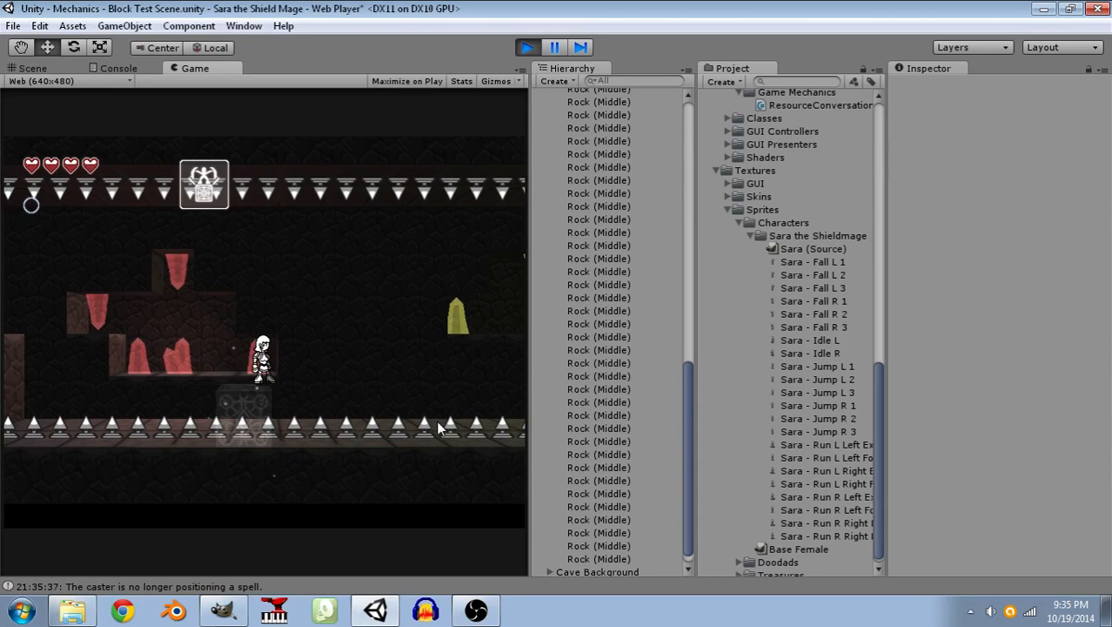
pyautogui.click(438, 421)
pyautogui.press('space')
pyautogui.press('d')
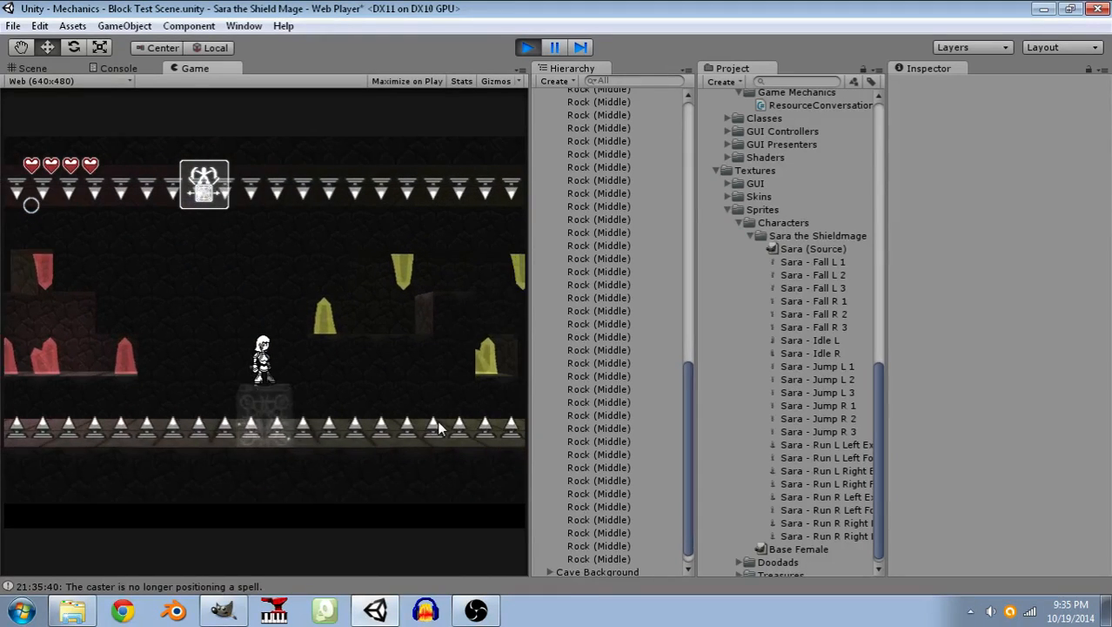
# Carry Sara over the remaining spikes on conjured blocks, past the yellow crystals to the ledge beyond the pit.
pyautogui.press('d')
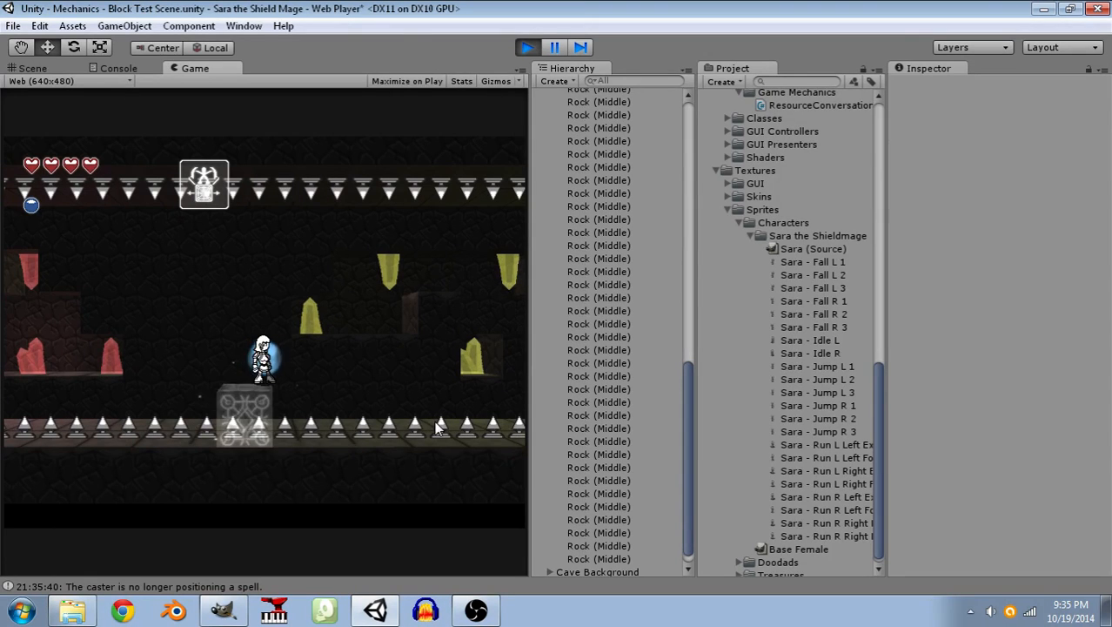
pyautogui.press('space')
pyautogui.press('Right')
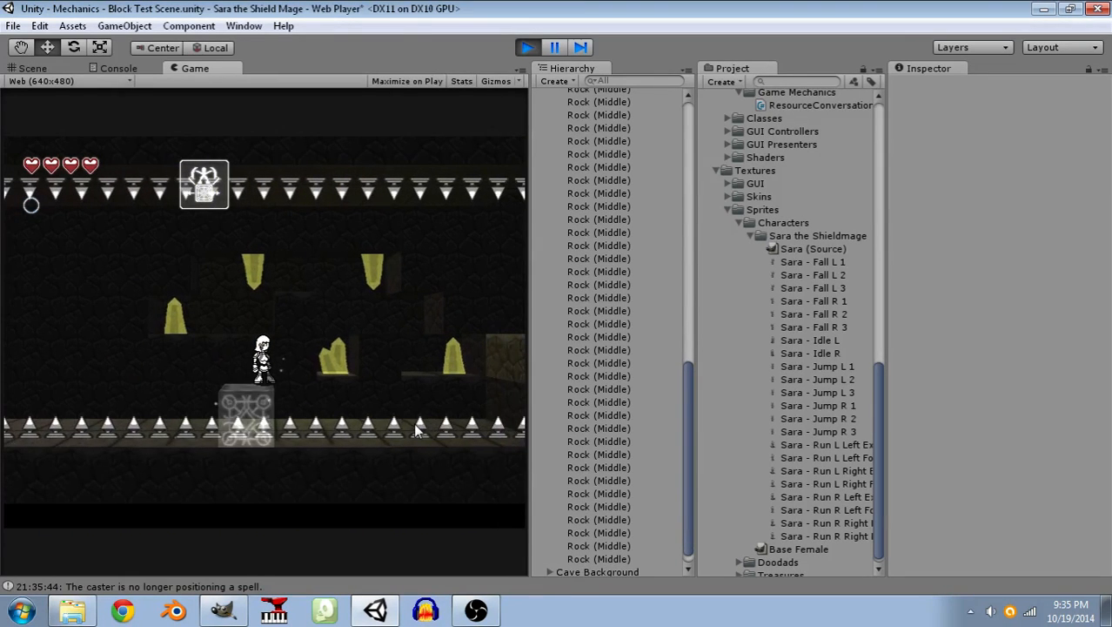
pyautogui.click(426, 424)
pyautogui.press('space')
pyautogui.press('d')
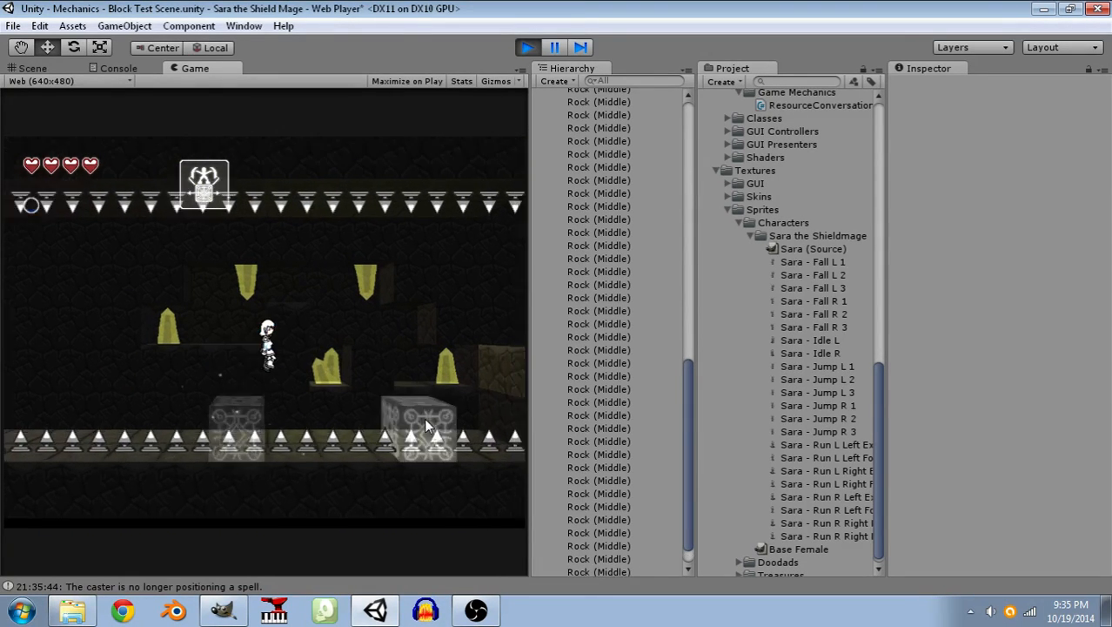
pyautogui.press('space')
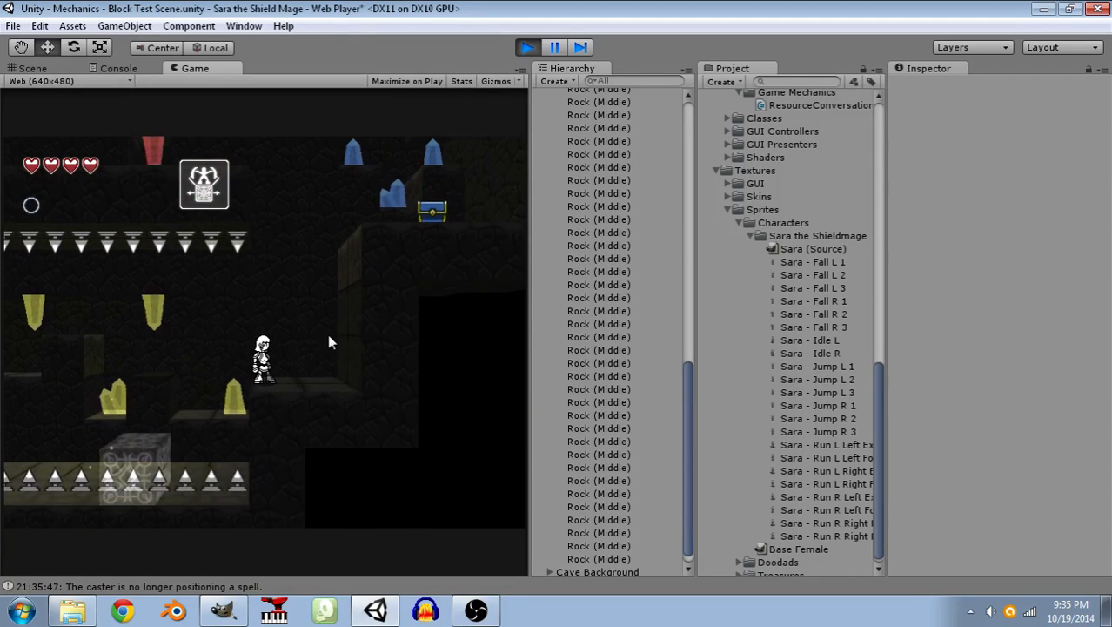
# Conjure a block against the wall, jump Sara up to the blue chest, open it and dismiss the item message.
pyautogui.click(329, 269)
pyautogui.press('space')
pyautogui.press('d')
pyautogui.press('space')
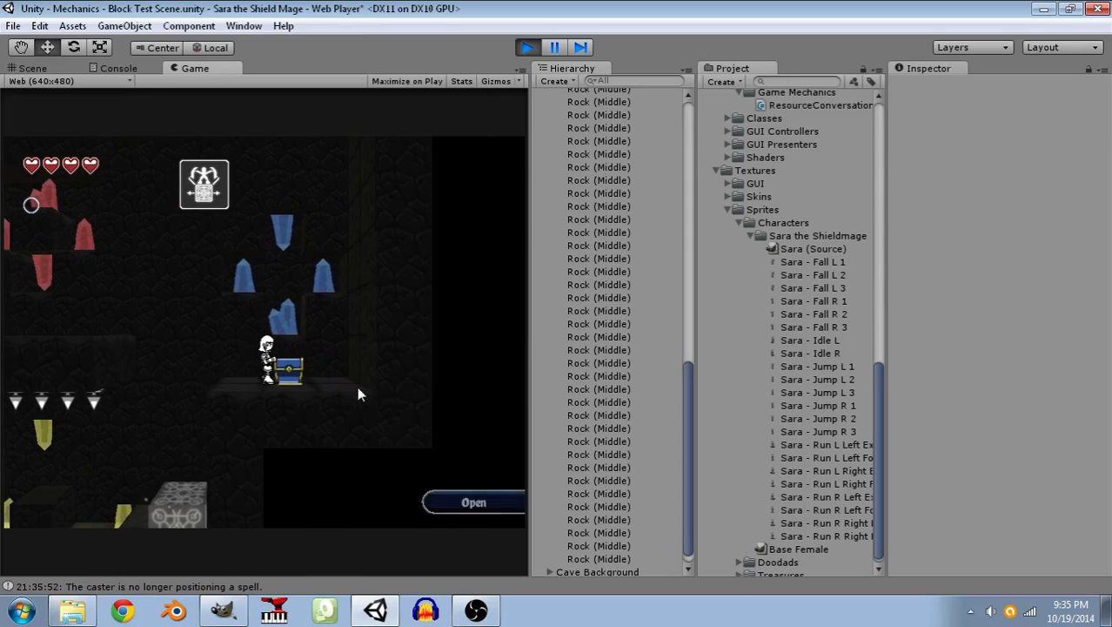
pyautogui.click(468, 512)
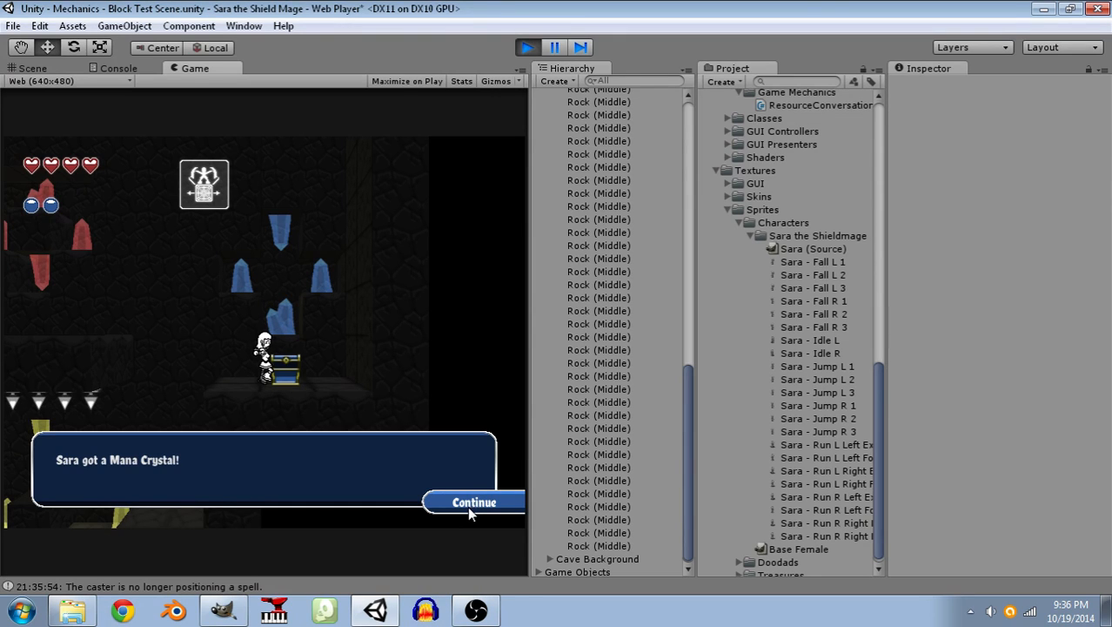
pyautogui.click(469, 505)
# Jump Sara from a conjured block to the upper corridor and run her left, leaping up to the red crystal alcove.
pyautogui.click(469, 507)
pyautogui.press('a')
pyautogui.press('space')
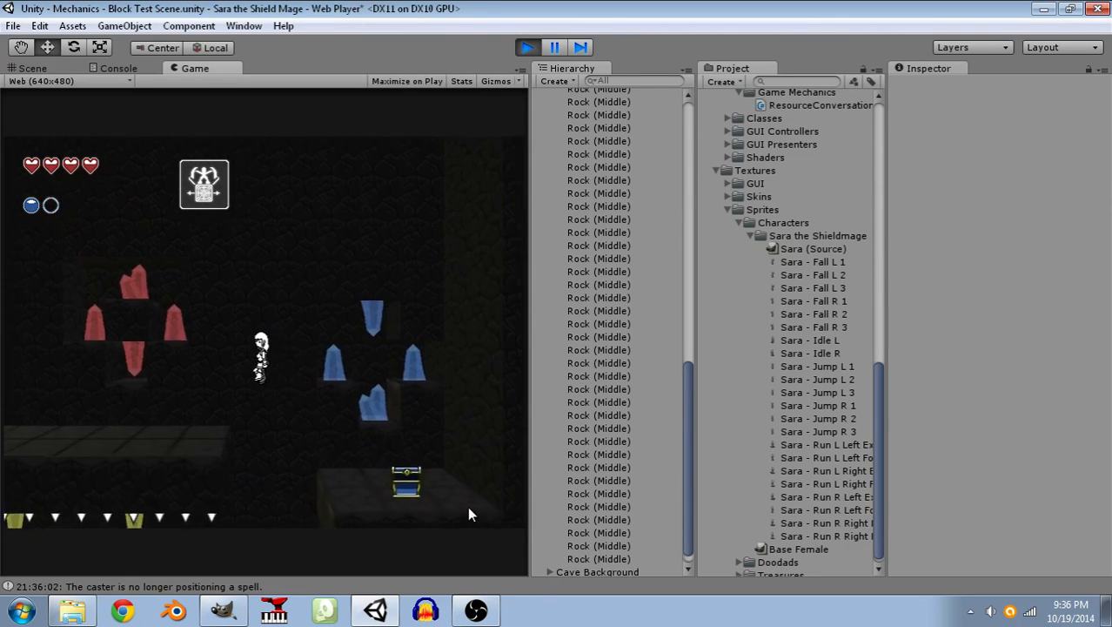
pyautogui.press('a')
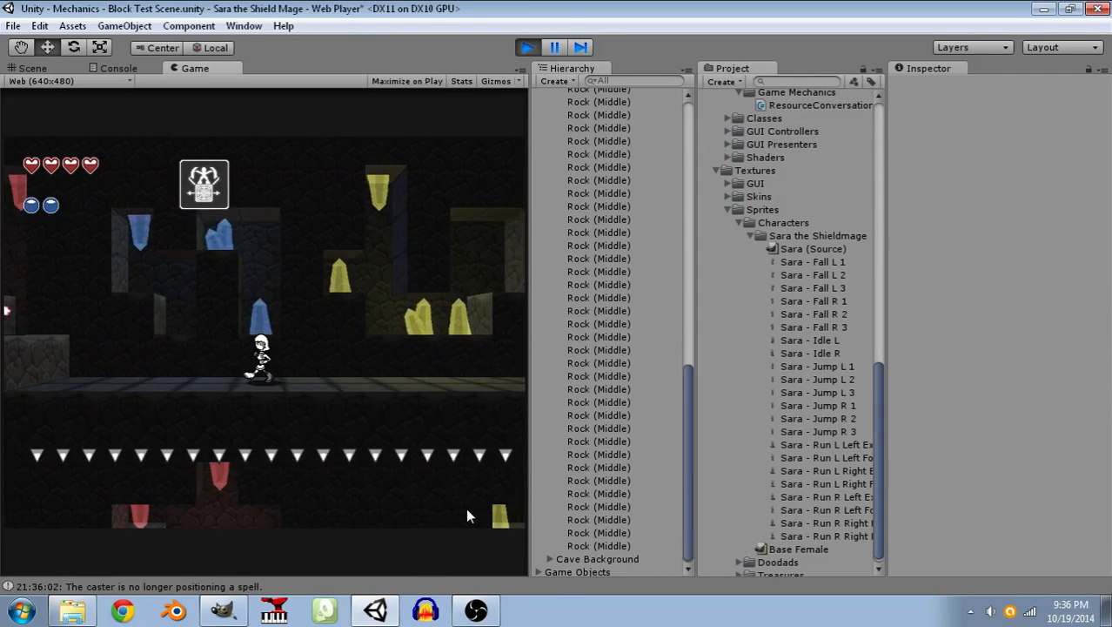
pyautogui.press('space')
# Jump Sara down from the red crystal alcove, run her right along the upper corridor, and return to the corridor's left wall.
pyautogui.press('space')
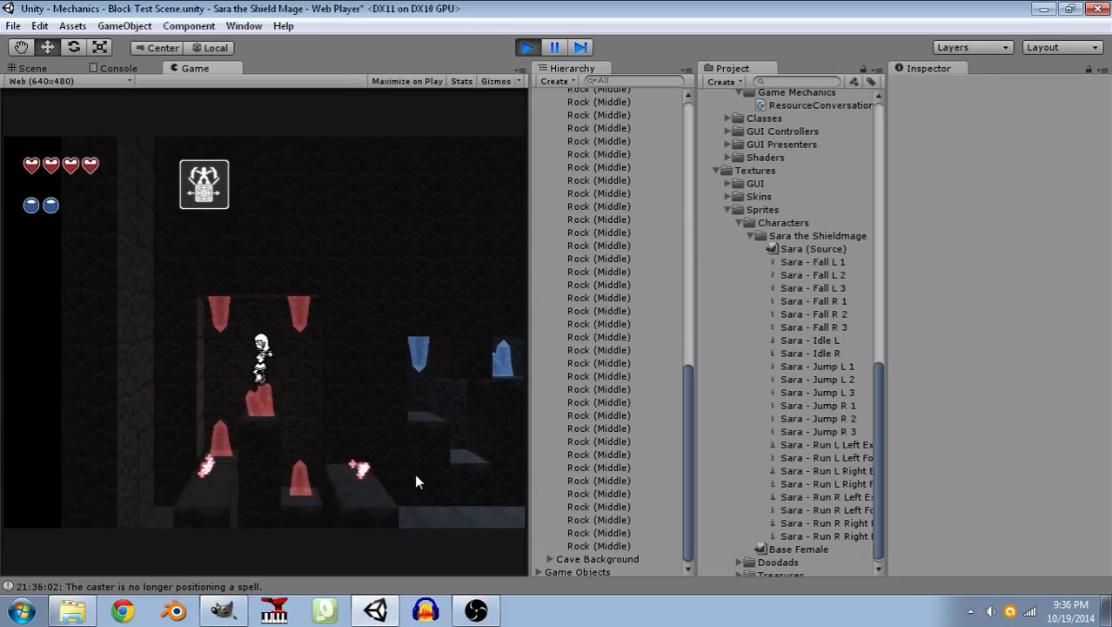
pyautogui.press('d')
pyautogui.press('space')
pyautogui.press('d')
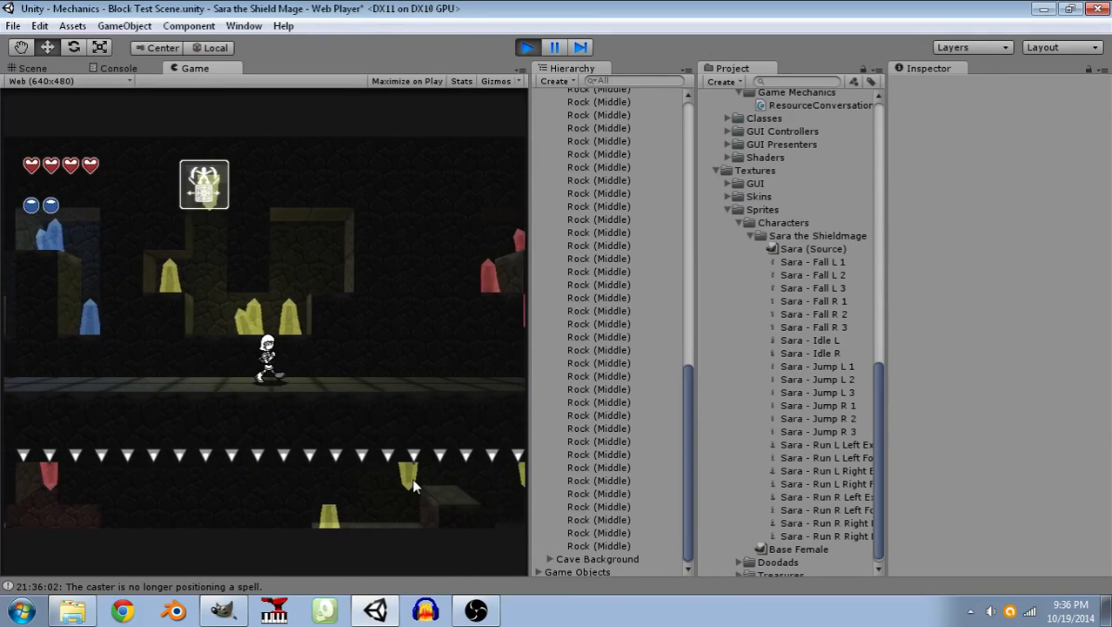
pyautogui.press('a')
pyautogui.press('a')
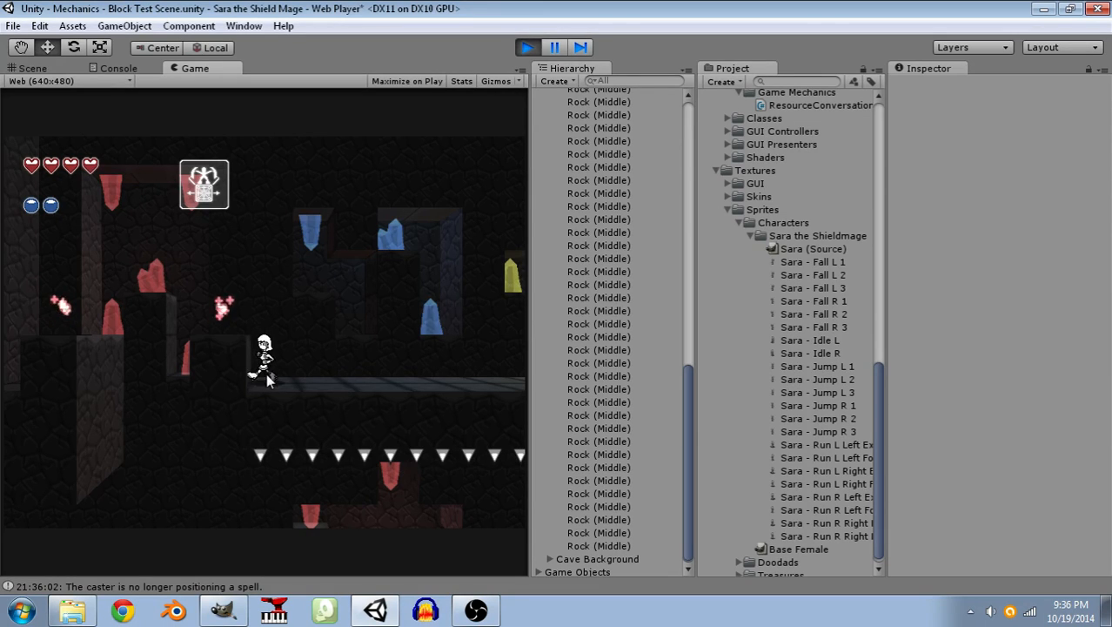
# Run and jump Sara repeatedly along the upper corridor in both directions to examine the reworked run animation.
pyautogui.press('Right')
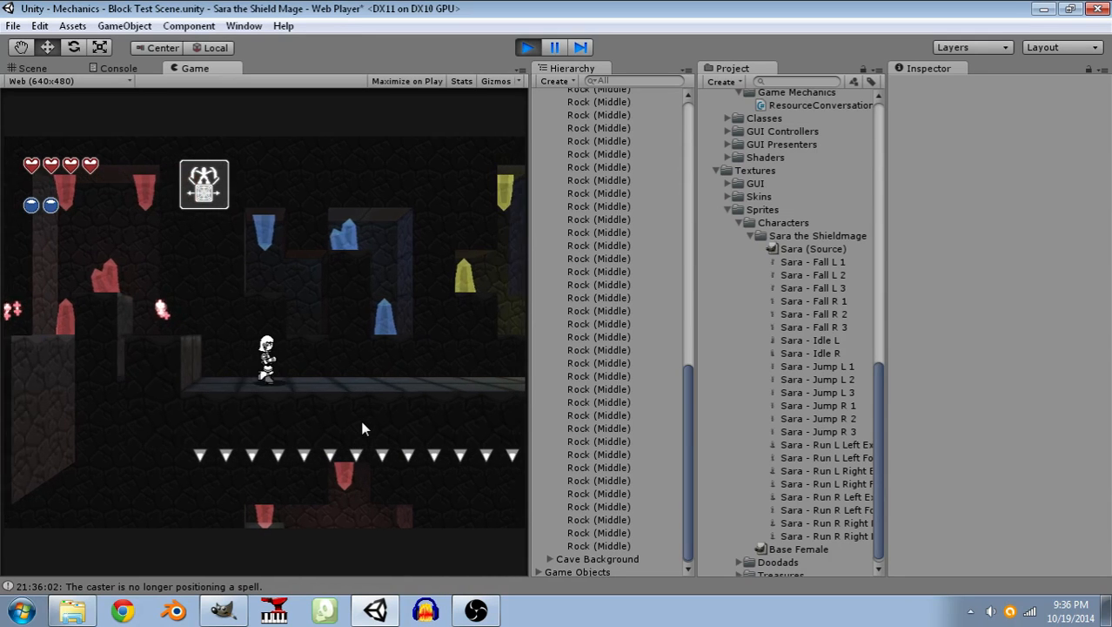
pyautogui.press('Left')
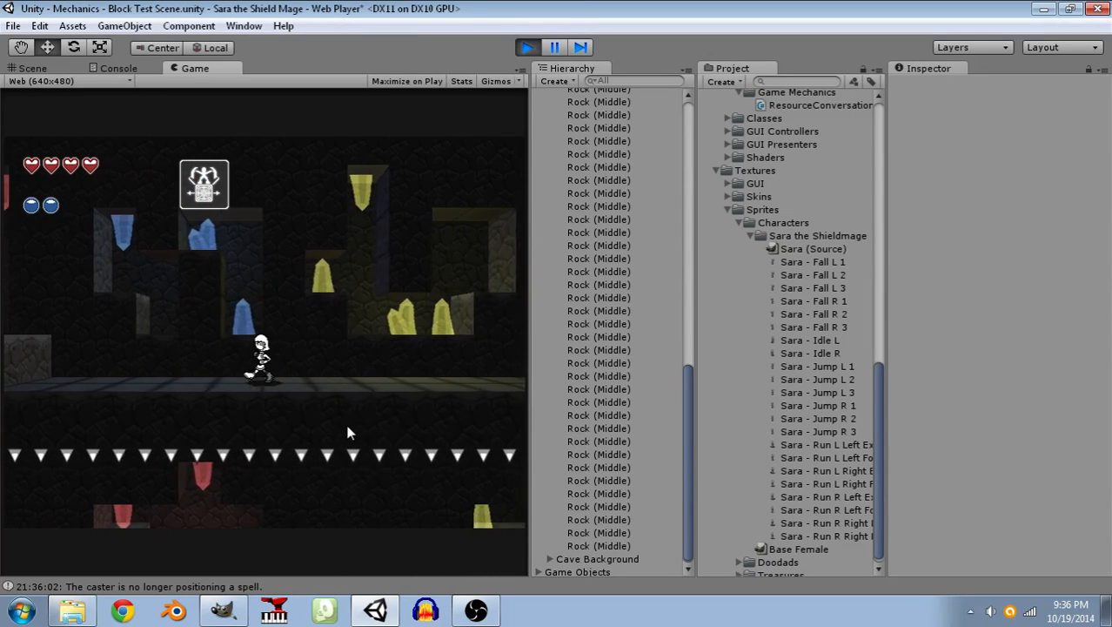
pyautogui.press('space')
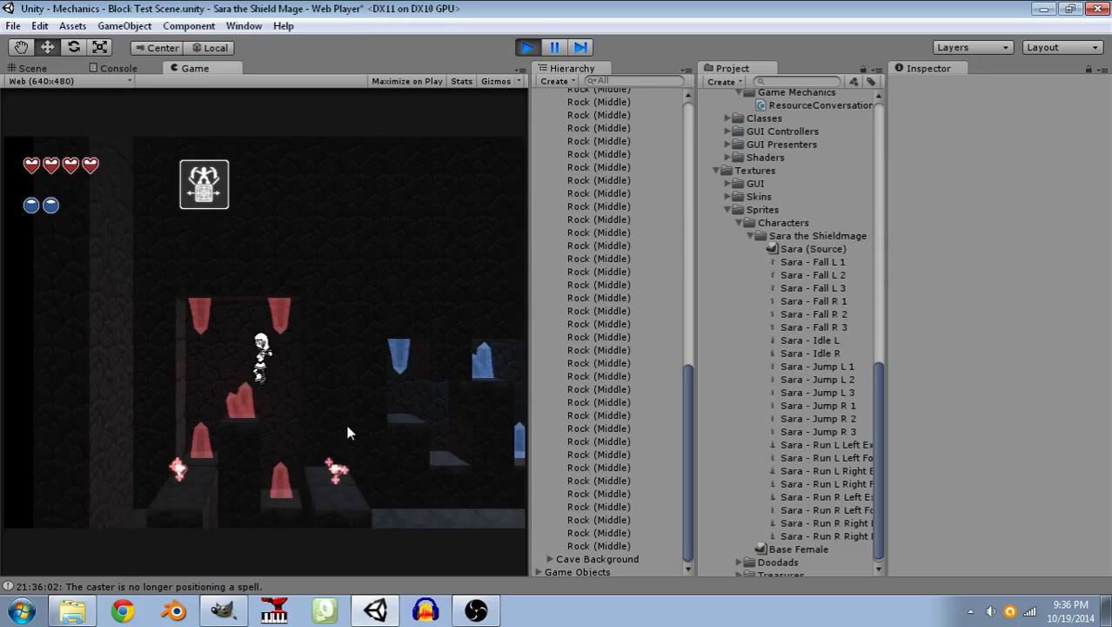
pyautogui.press('Right')
pyautogui.press('space')
pyautogui.press('Right')
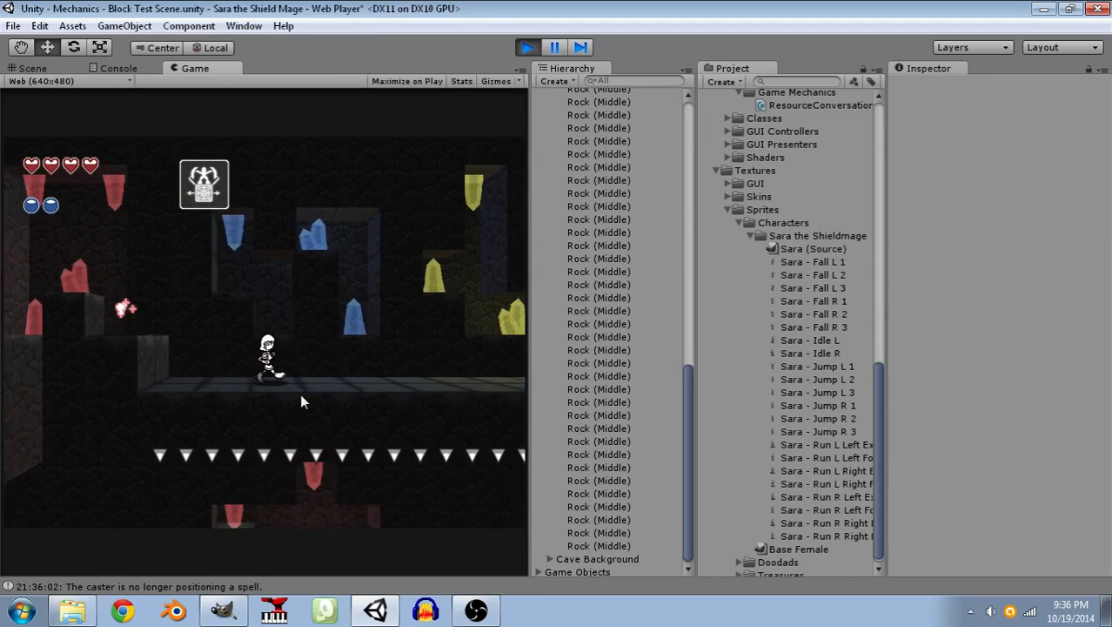
pyautogui.press('Right')
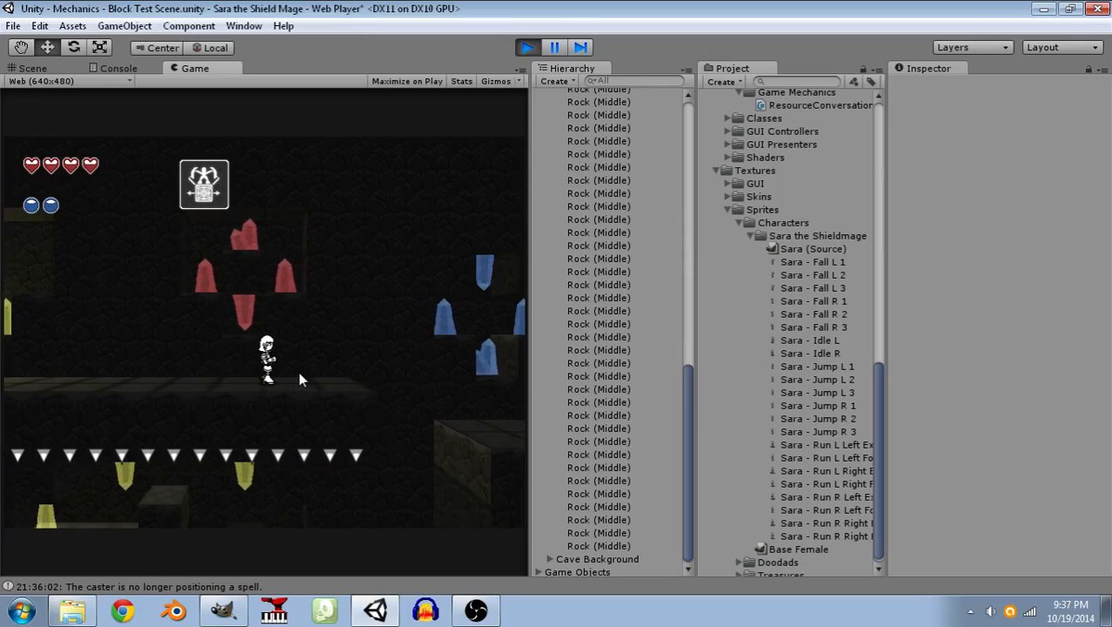
pyautogui.press('Left')
# Run Sara left along the corridor to the starting ledge and end the play test.
pyautogui.press('Left')
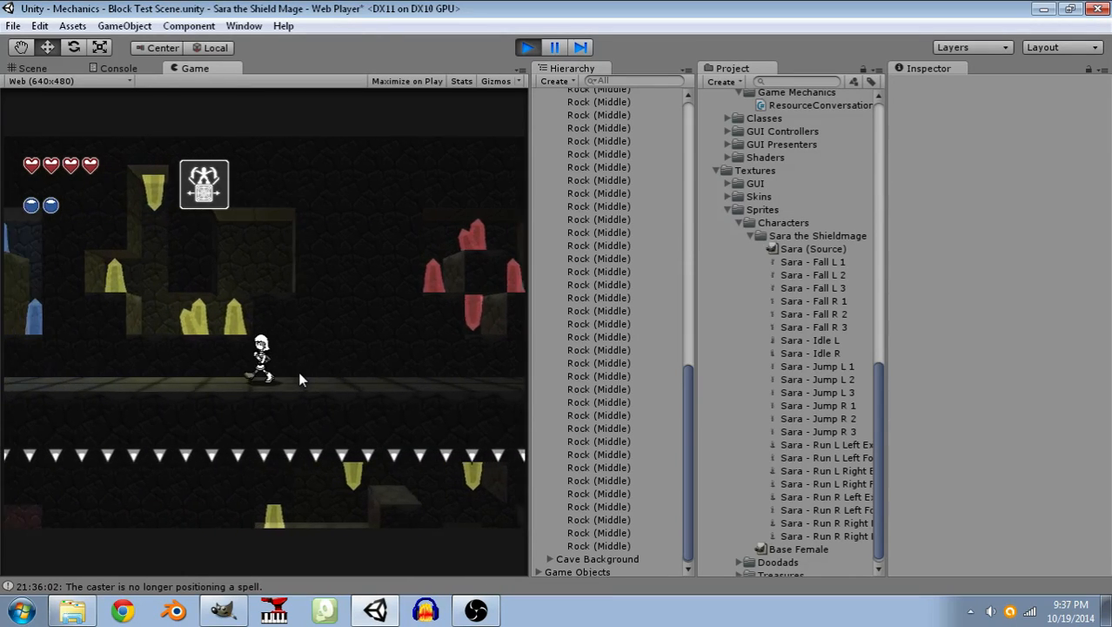
pyautogui.press('Left')
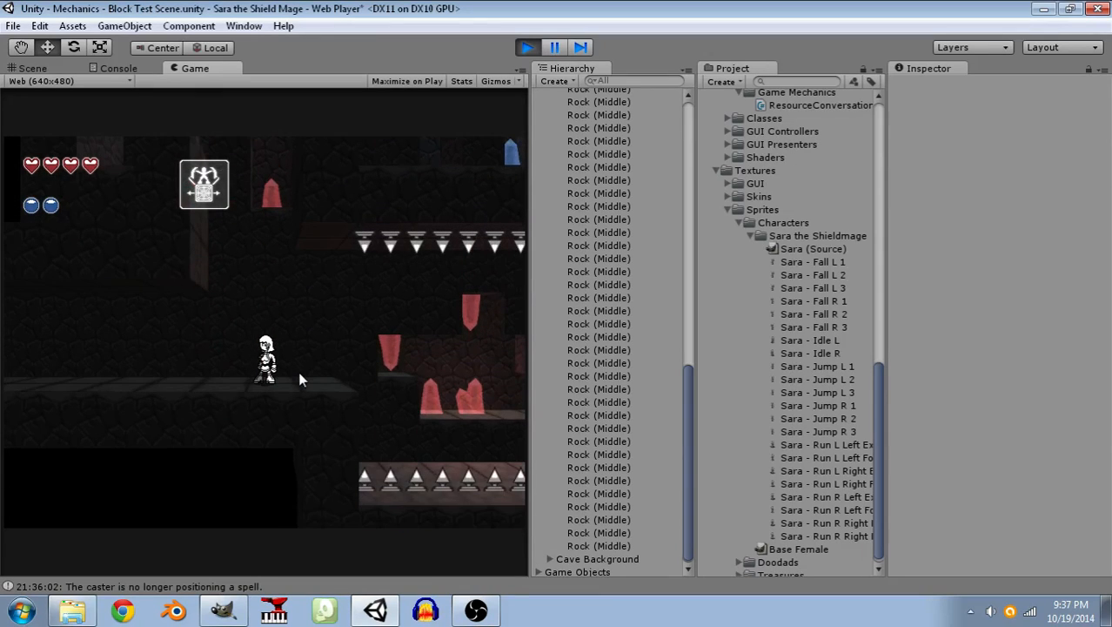
pyautogui.click(528, 48)
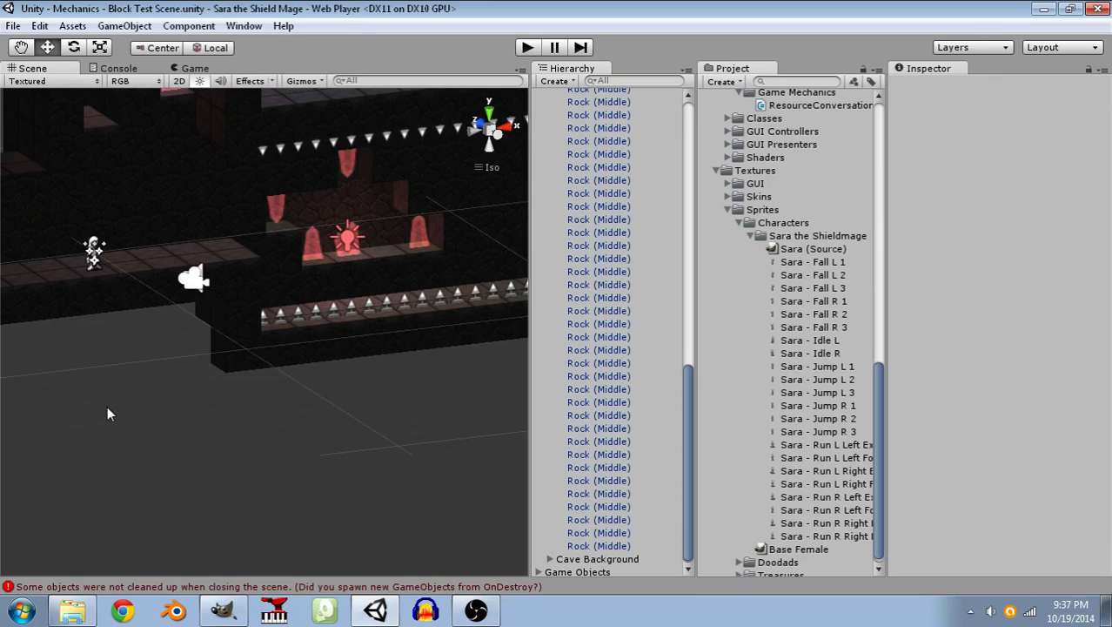
pyautogui.moveTo(199, 385); pyautogui.dragTo(401, 424, button='middle')
pyautogui.scroll(5, 395, 425)
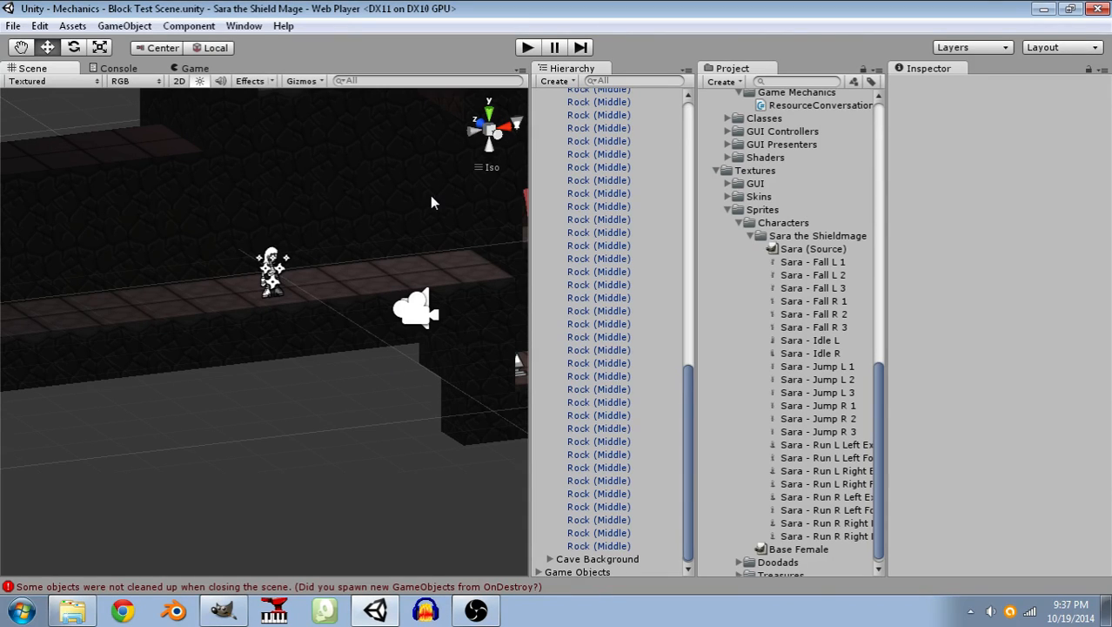
pyautogui.keyDown('alt'); pyautogui.moveTo(318, 315); pyautogui.dragTo(297, 274); pyautogui.keyUp('alt')
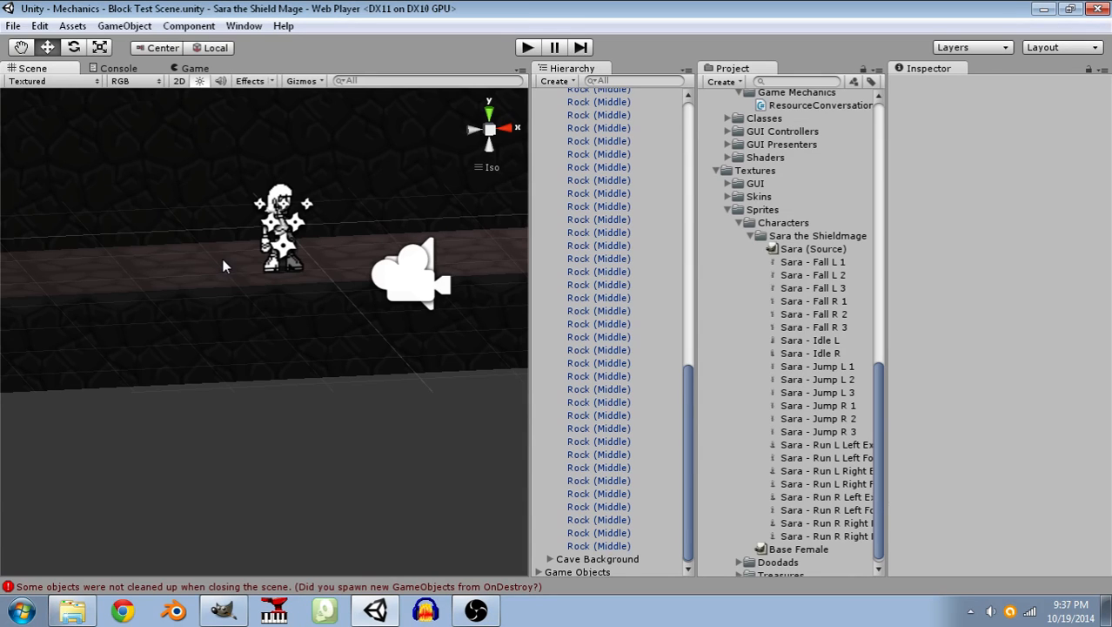
pyautogui.scroll(6, 359, 242)
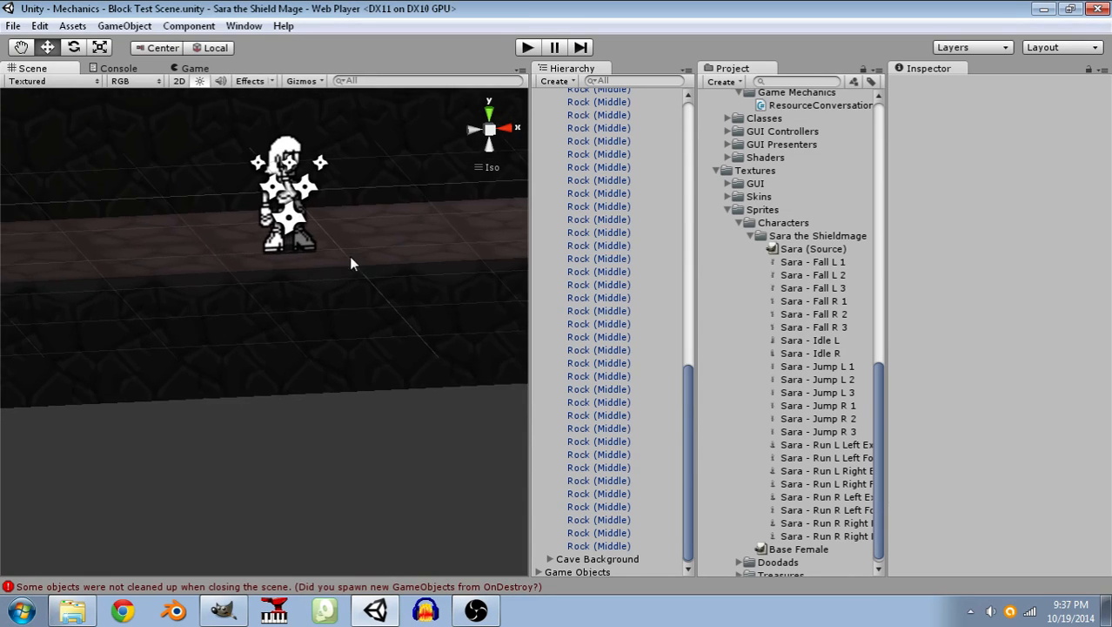
pyautogui.moveTo(354, 245); pyautogui.dragTo(329, 379, button='middle')
pyautogui.scroll(-6, 323, 348)
pyautogui.moveTo(367, 298); pyautogui.dragTo(413, 294, button='right')
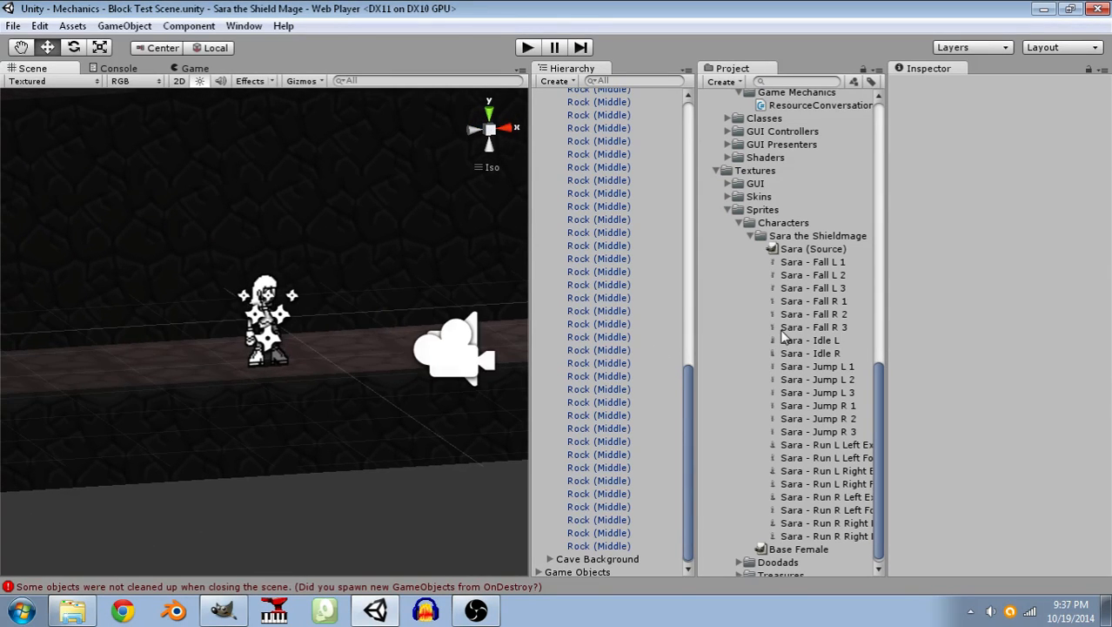
# Collapse the Sara the Shieldmage sprite folder in the project and the Cave Foreground group in the scene hierarchy.
pyautogui.scroll(-1, 783, 335)
pyautogui.scroll(5, 770, 313)
pyautogui.scroll(-5, 758, 296)
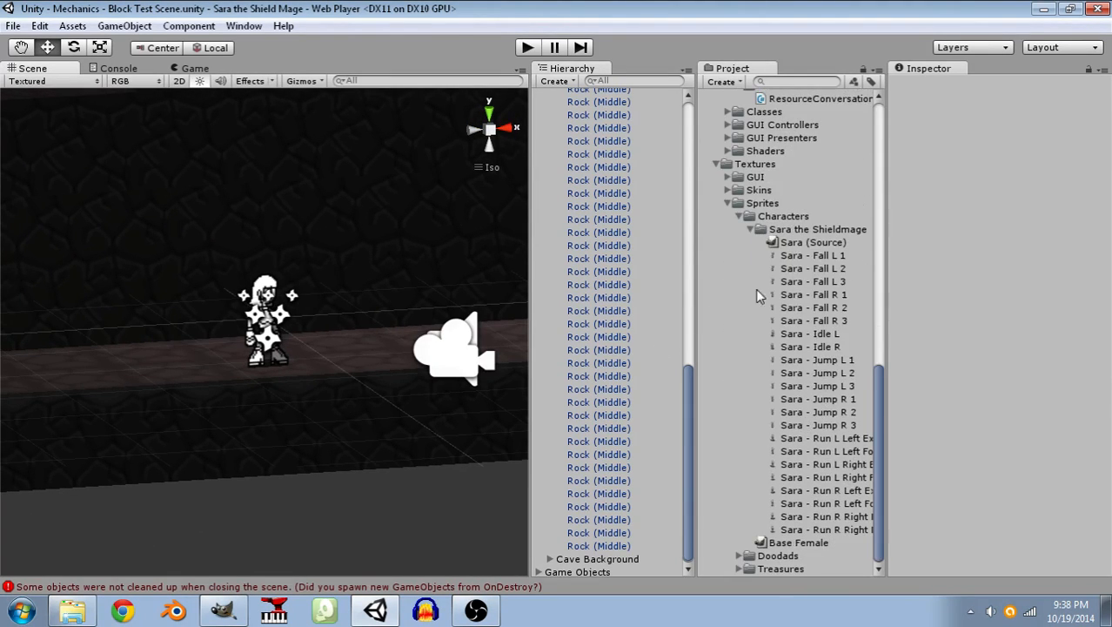
pyautogui.click(749, 228)
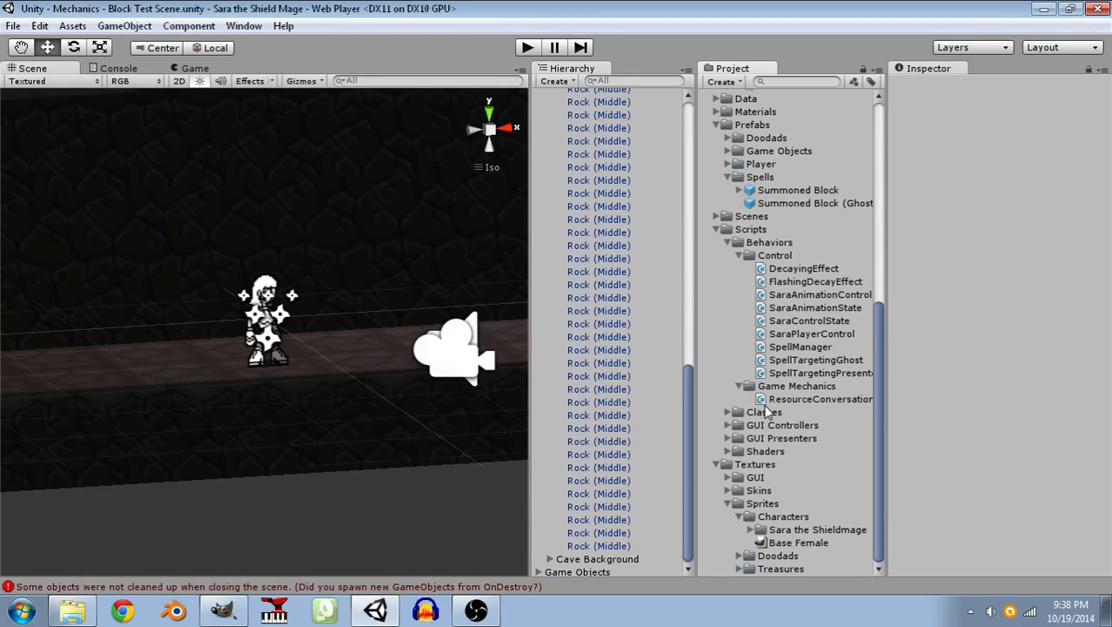
pyautogui.moveTo(243, 358)
pyautogui.mouseDown(button='middle')
pyautogui.moveTo(224, 343)
pyautogui.moveTo(246, 279)
pyautogui.moveTo(246, 338)
pyautogui.mouseUp(button='middle')
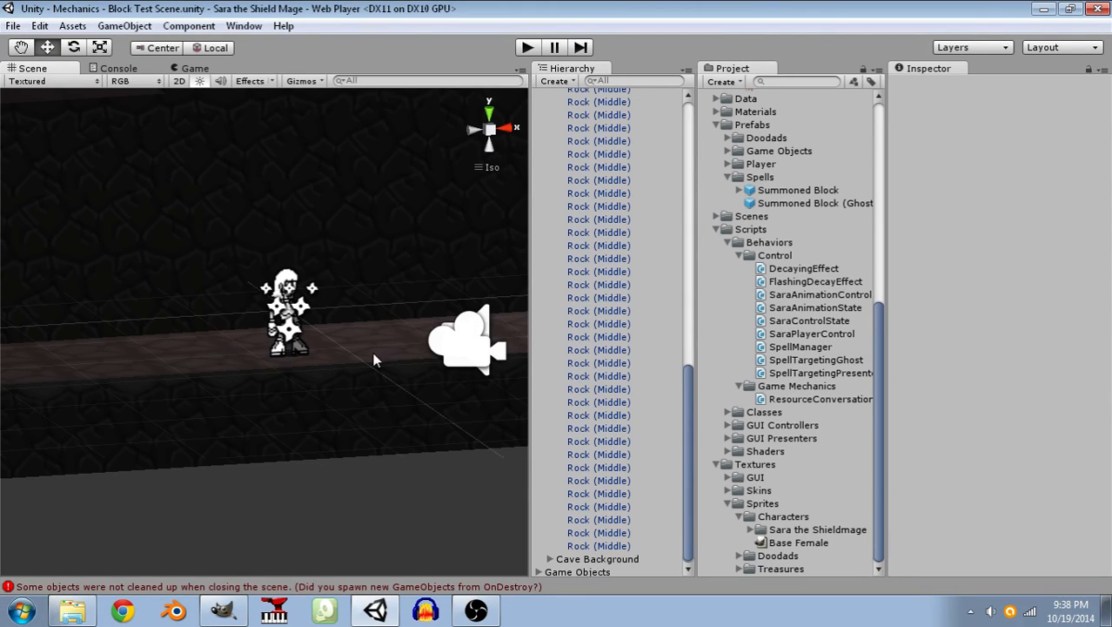
pyautogui.moveTo(329, 275); pyautogui.dragTo(347, 293, button='right')
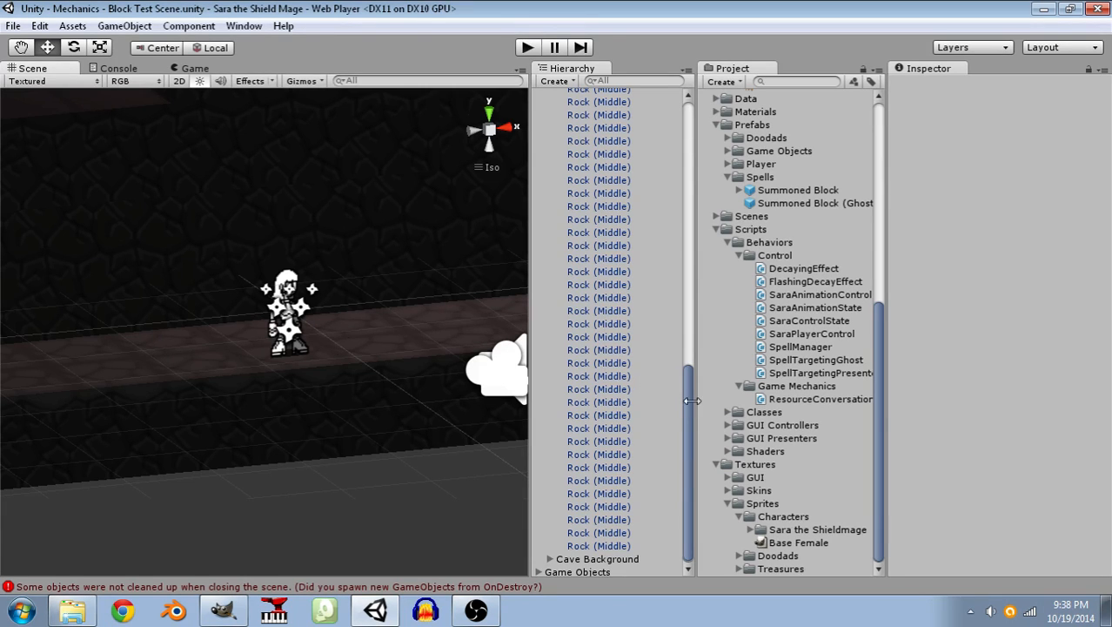
pyautogui.moveTo(685, 395); pyautogui.dragTo(693, 127)
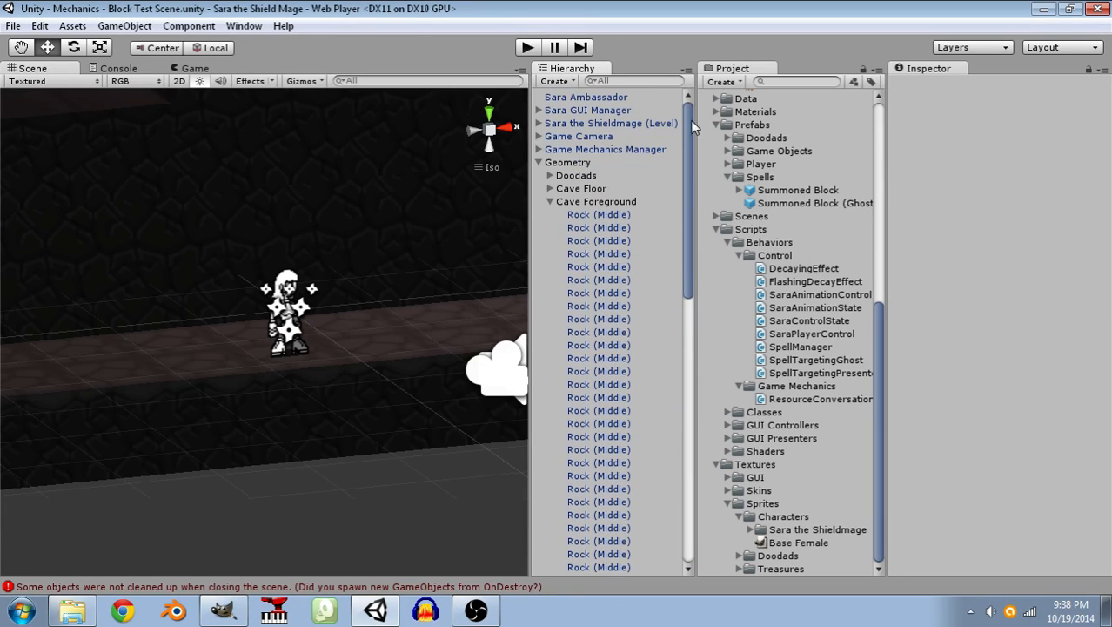
pyautogui.click(551, 201)
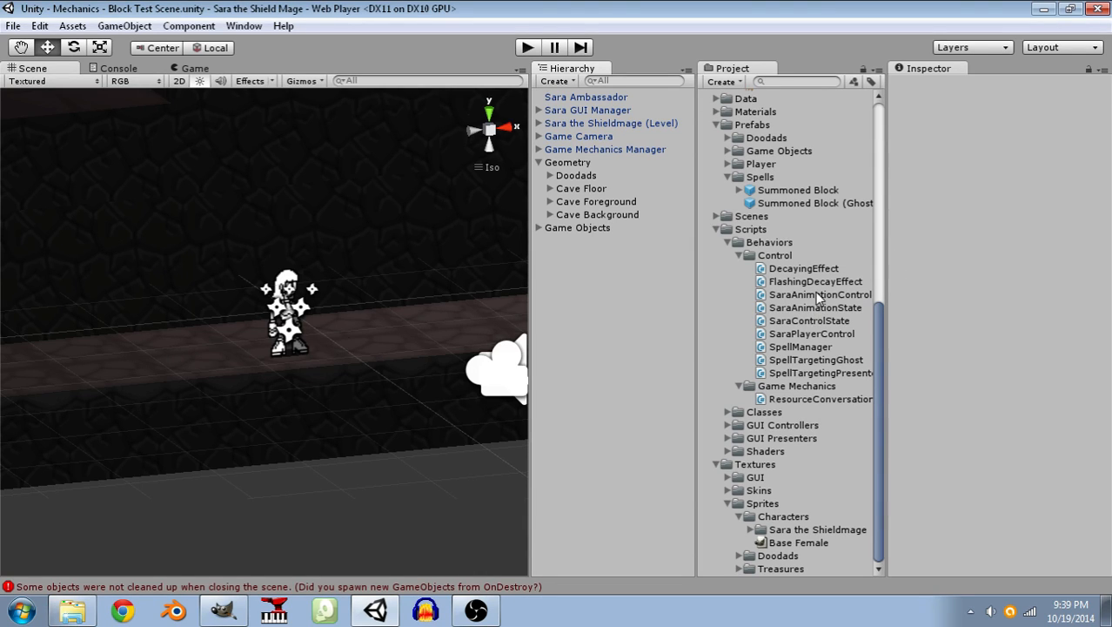
# Preview the Into the Deeps music clip and stop its playback.
pyautogui.scroll(5, 807, 218)
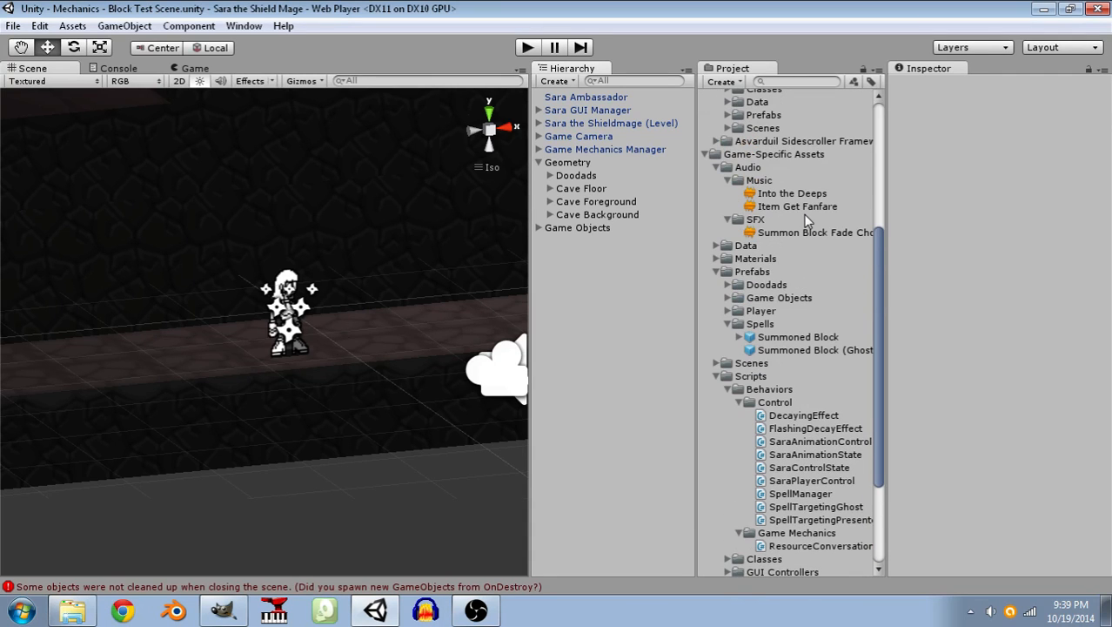
pyautogui.click(799, 196)
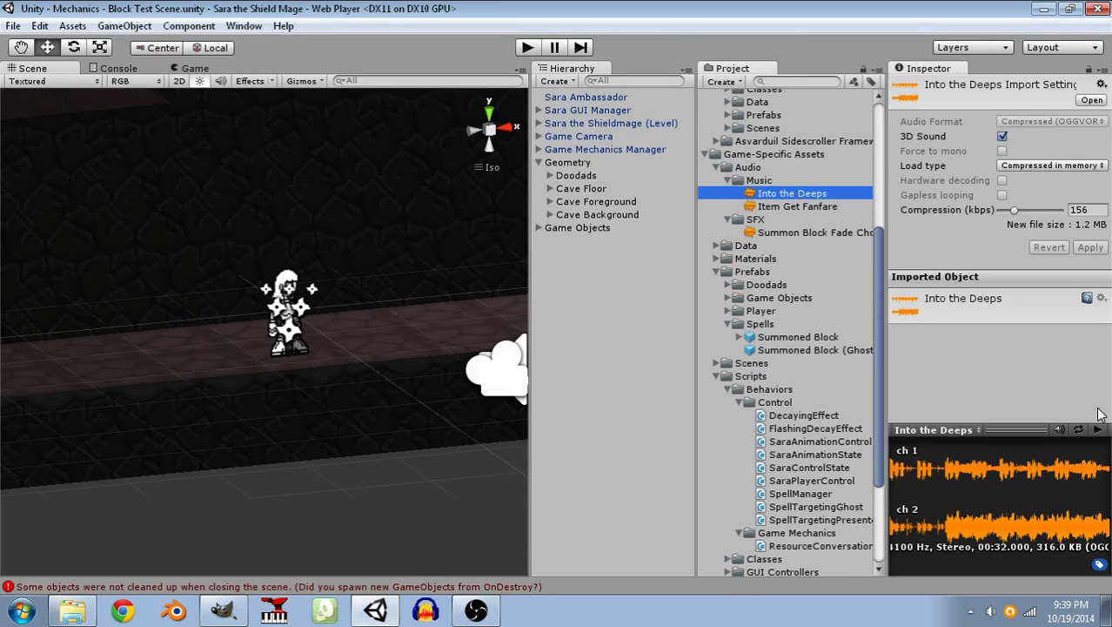
pyautogui.click(1099, 431)
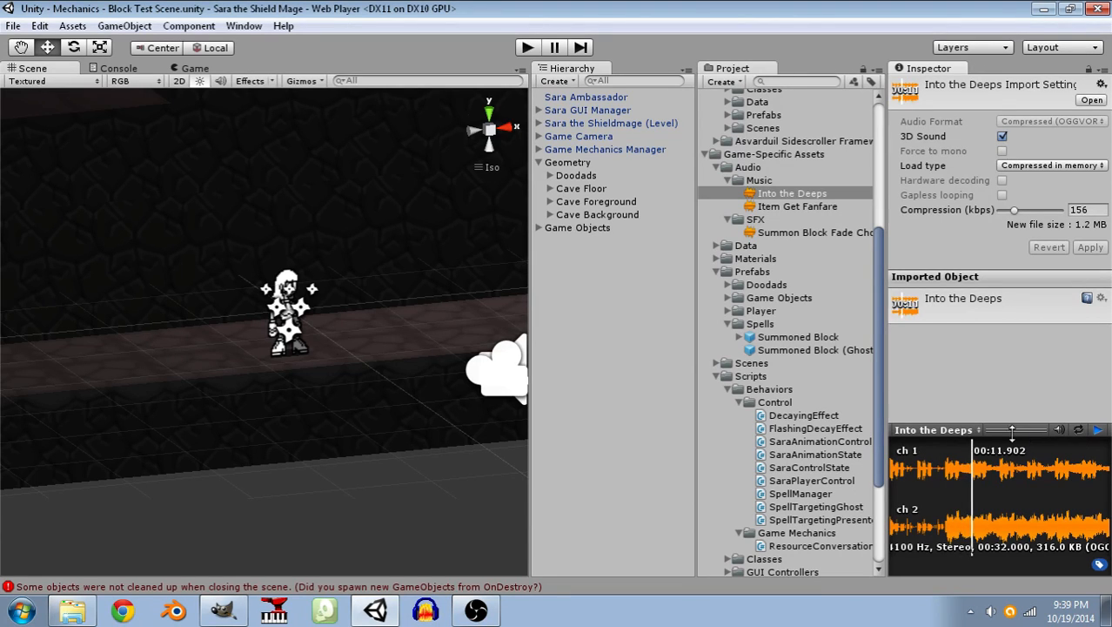
pyautogui.click(1098, 430)
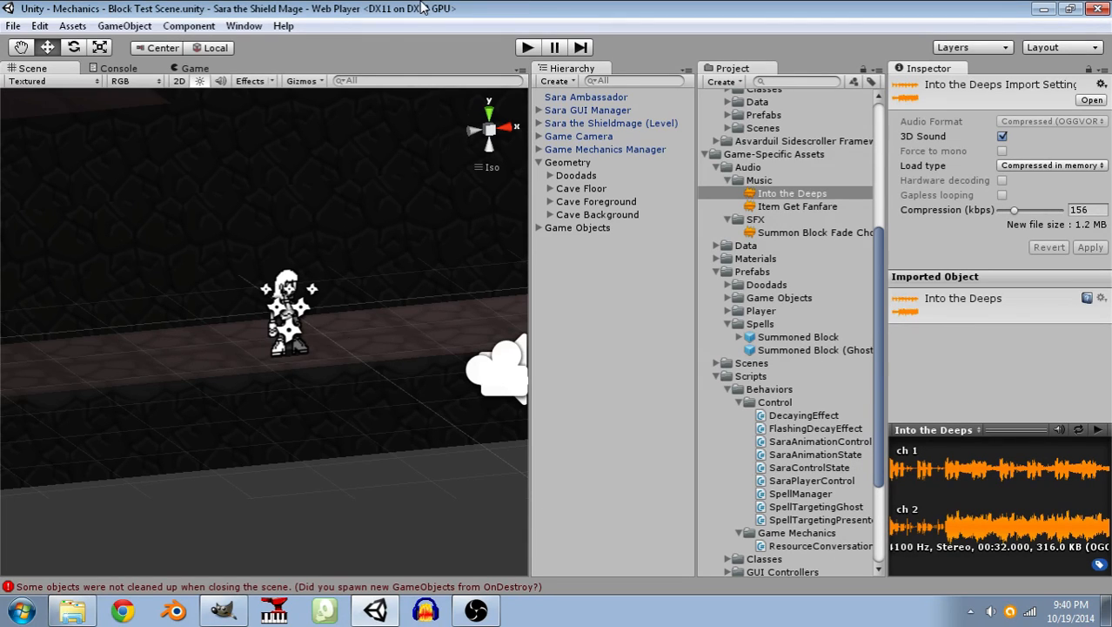
# Create an empty game object in the scene and name it Enemies.
pyautogui.moveTo(379, 253); pyautogui.dragTo(27, 413, button='middle')
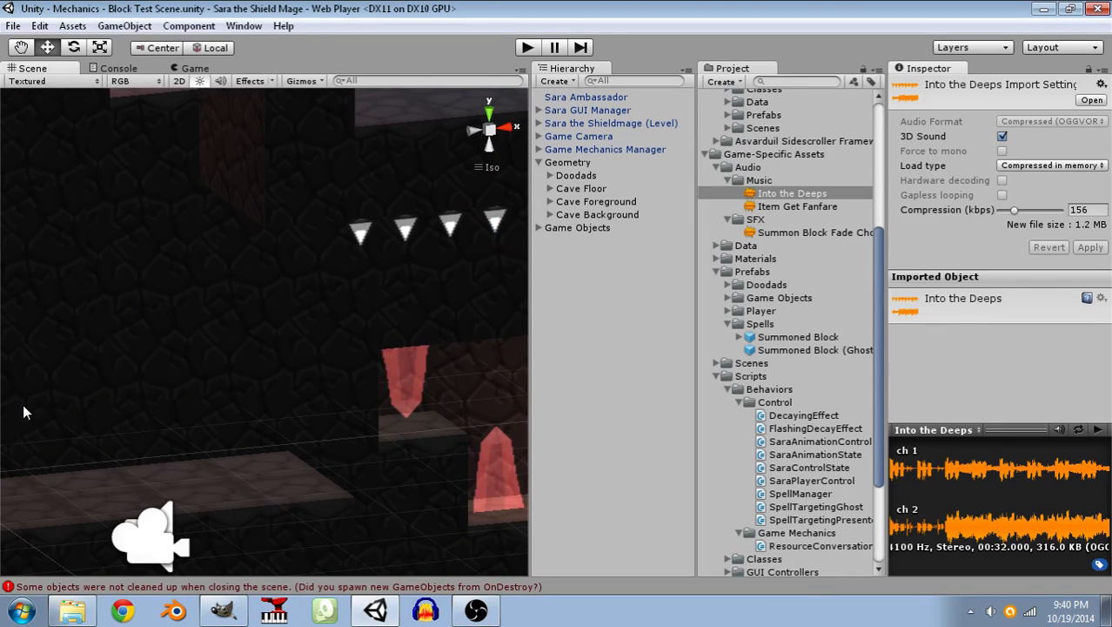
pyautogui.moveTo(23, 404); pyautogui.dragTo(98, 414, button='middle')
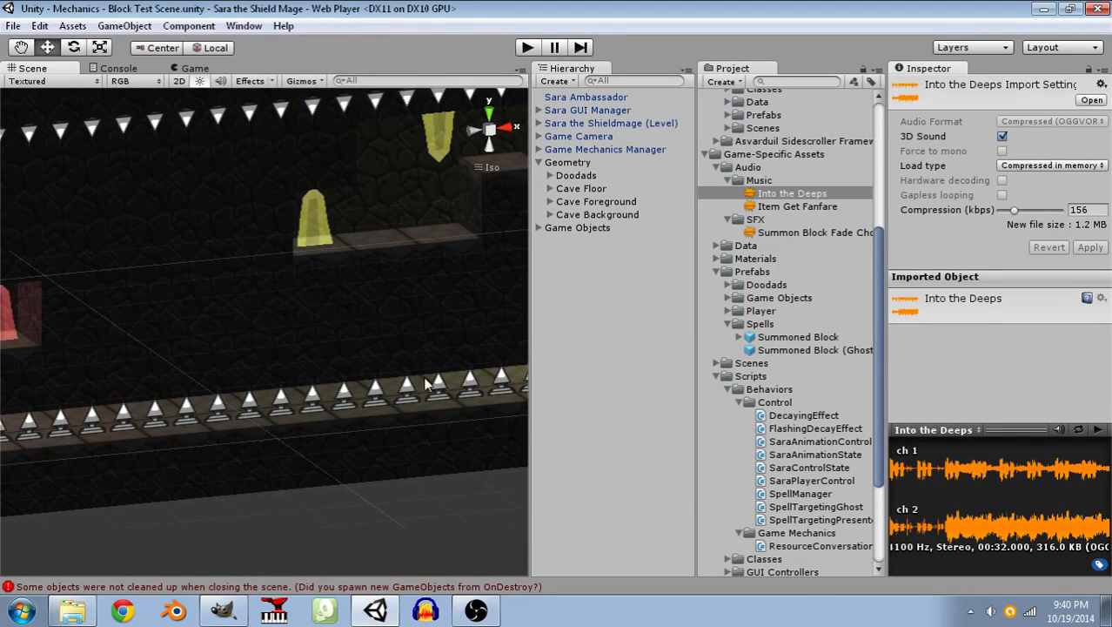
pyautogui.moveTo(364, 370); pyautogui.dragTo(485, 279, button='middle')
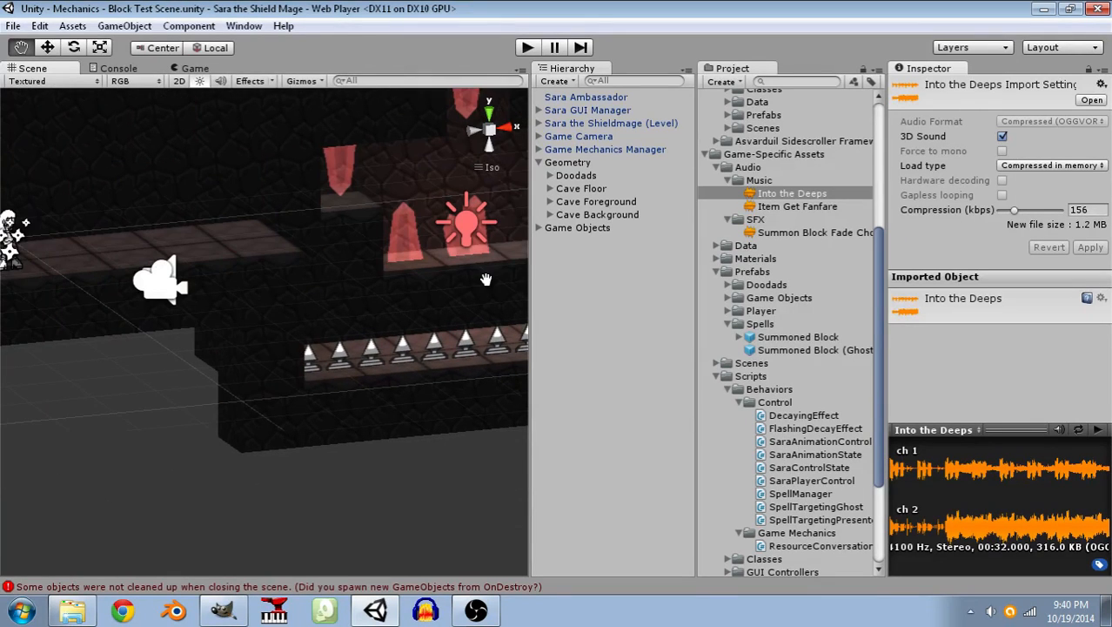
pyautogui.click(125, 25)
pyautogui.click(122, 45)
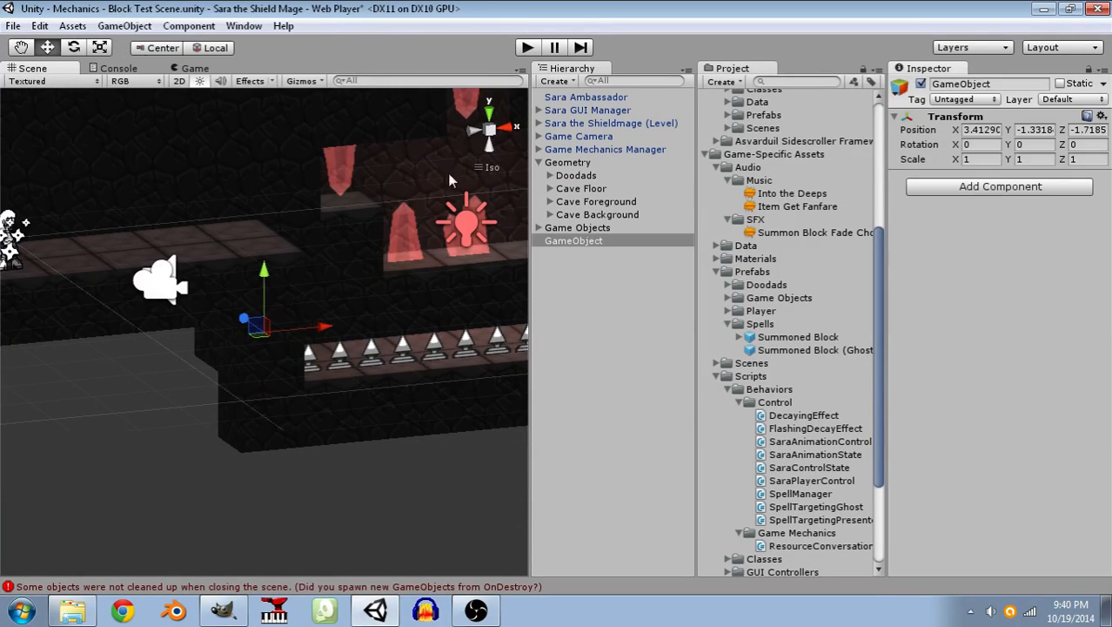
pyautogui.click(561, 238)
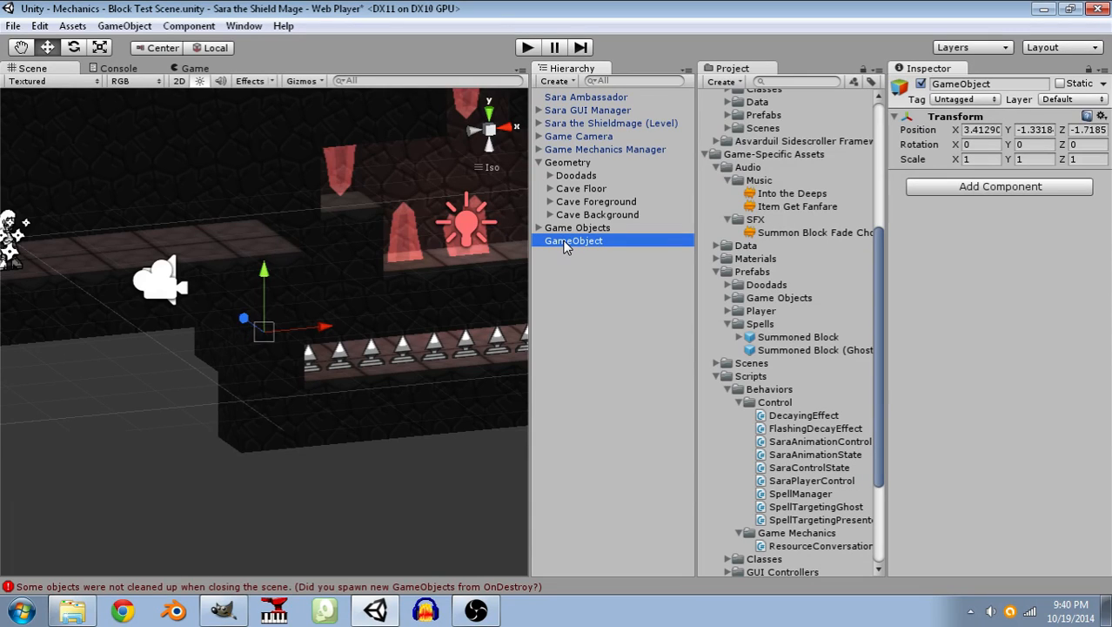
pyautogui.press('F2')
pyautogui.write('En')
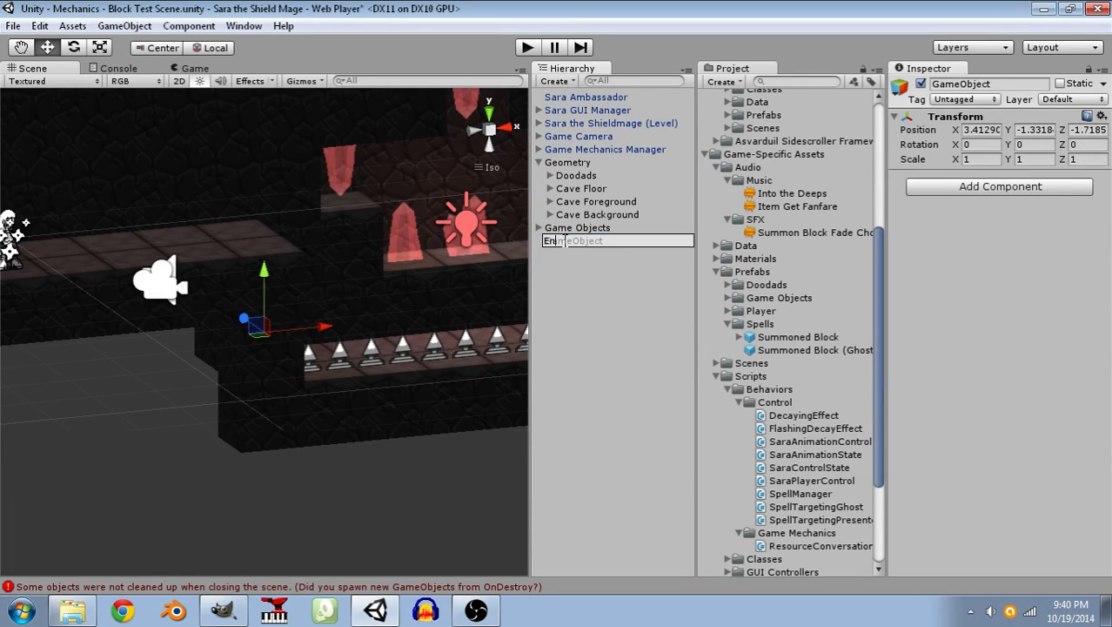
pyautogui.write('emies')
pyautogui.press('Return')
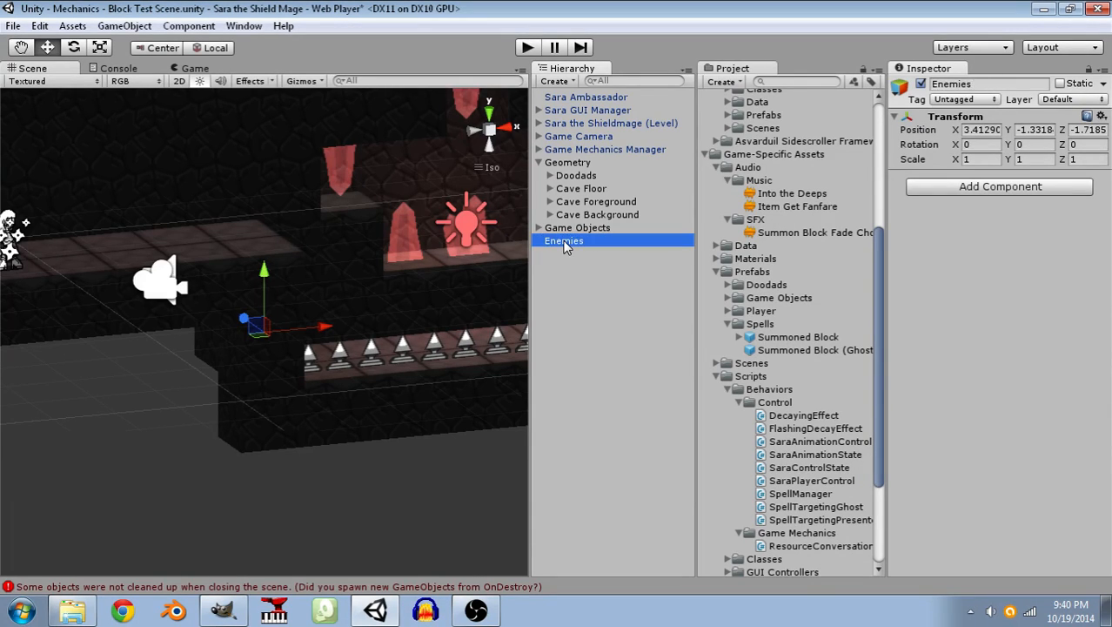
# Set the Enemies object's position to 0, 0, 0.
pyautogui.click(990, 131)
pyautogui.write('0')
pyautogui.press('Tab')
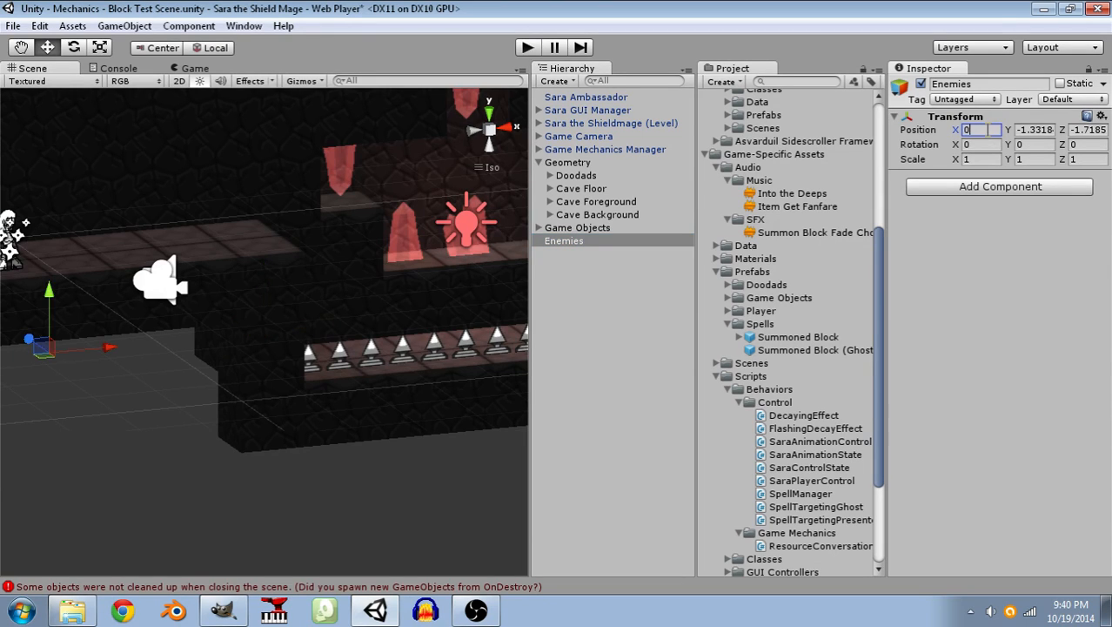
pyautogui.write('0')
pyautogui.press('Tab')
pyautogui.write('0')
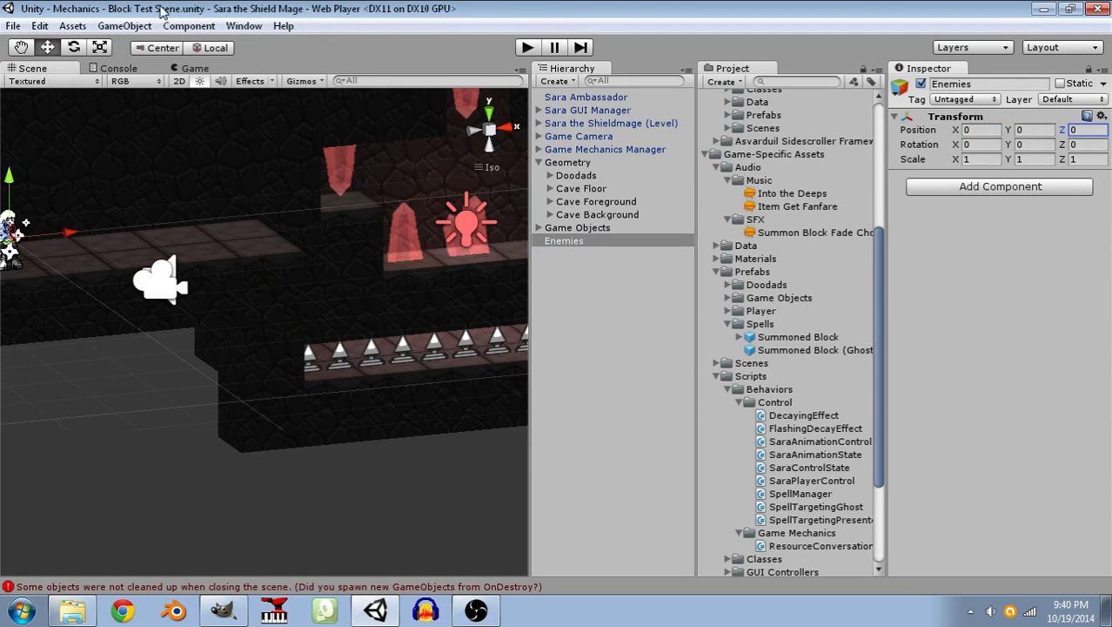
# Create an empty child object named Generic Test Enemy under Enemies.
pyautogui.click(124, 25)
pyautogui.click(138, 45)
pyautogui.moveTo(581, 255); pyautogui.dragTo(576, 242)
pyautogui.click(579, 254)
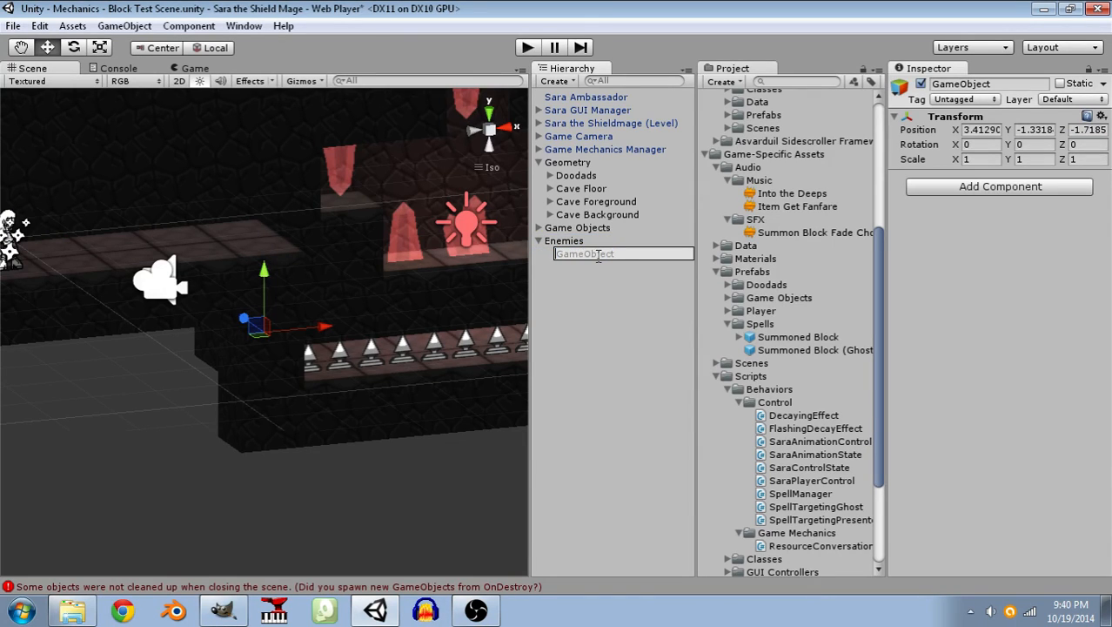
pyautogui.write('Generic Test Enemy')
pyautogui.press('Return')
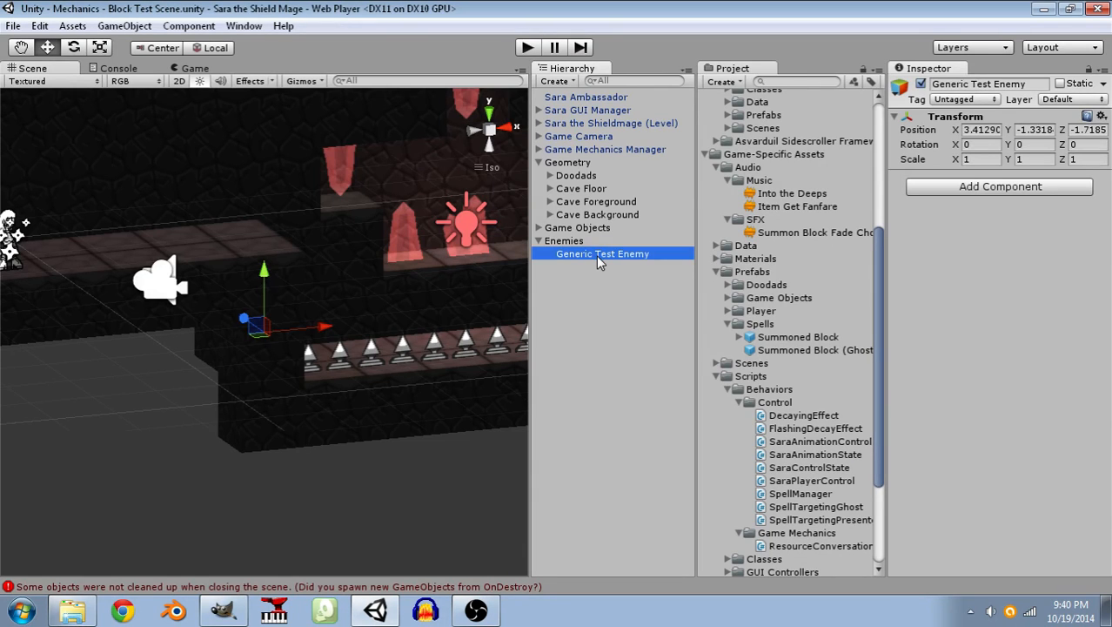
# Add a new tag named Enemy to the project's tags.
pyautogui.click(979, 193)
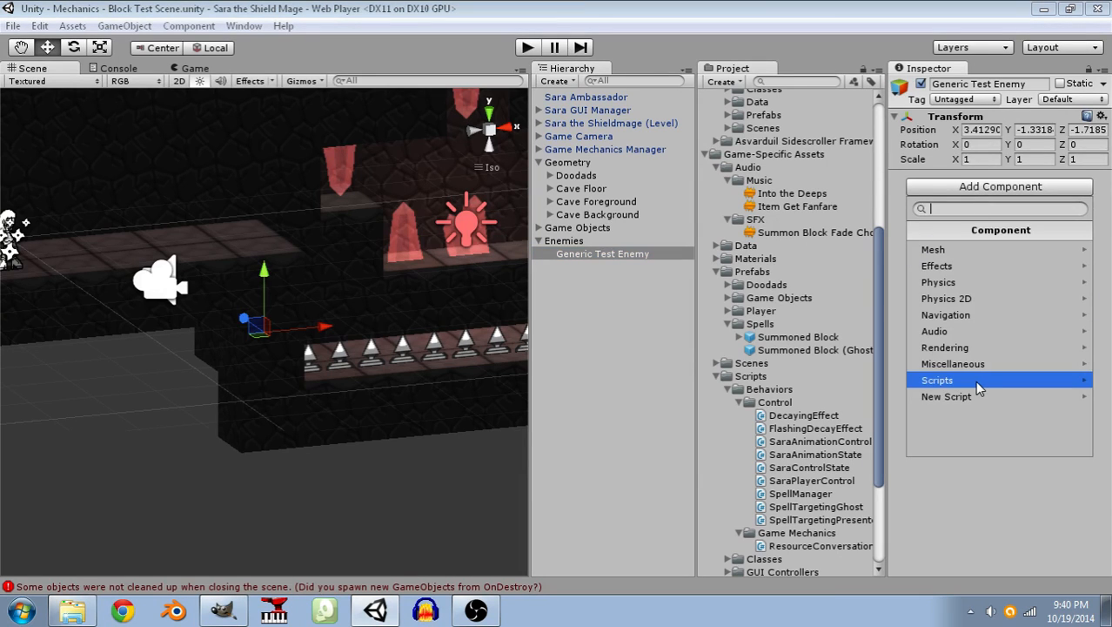
pyautogui.click(979, 533)
pyautogui.click(973, 102)
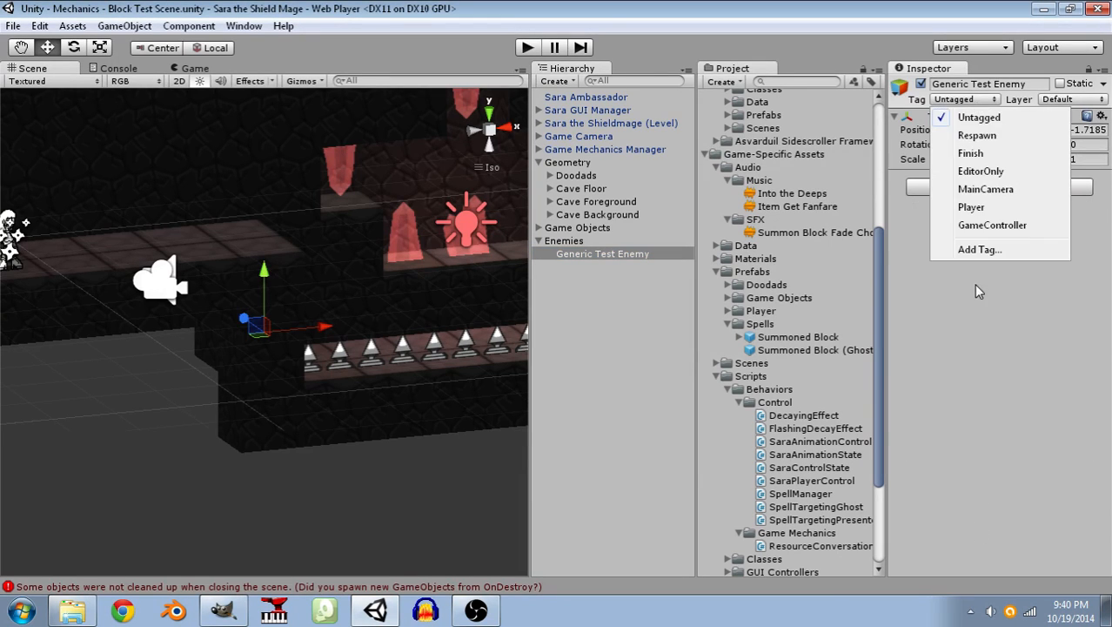
pyautogui.click(978, 250)
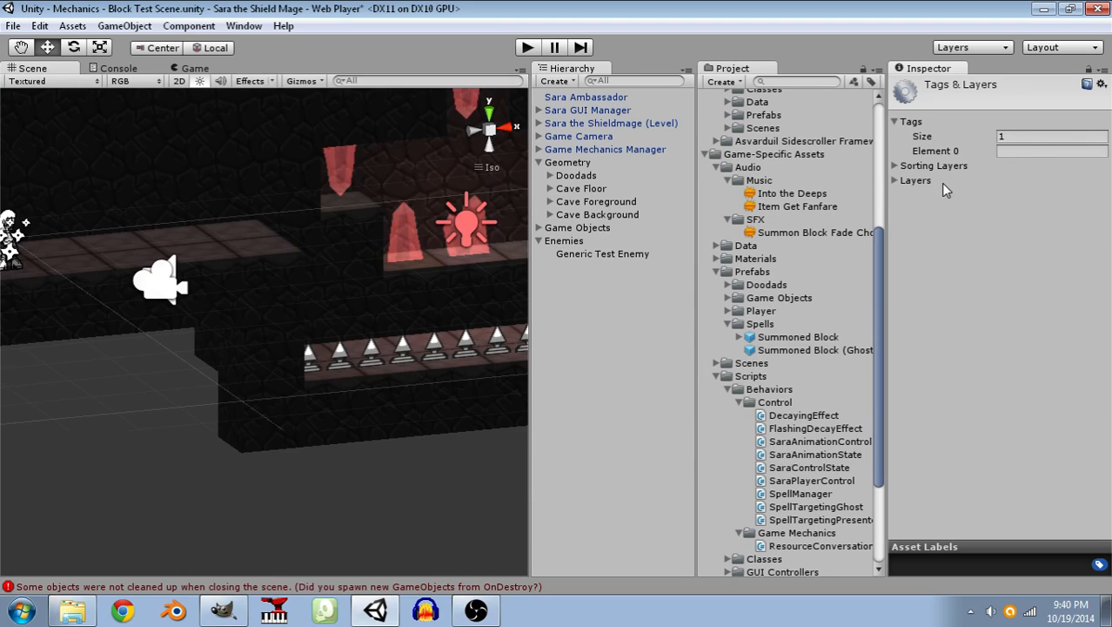
pyautogui.click(1020, 151)
pyautogui.write('Enemy')
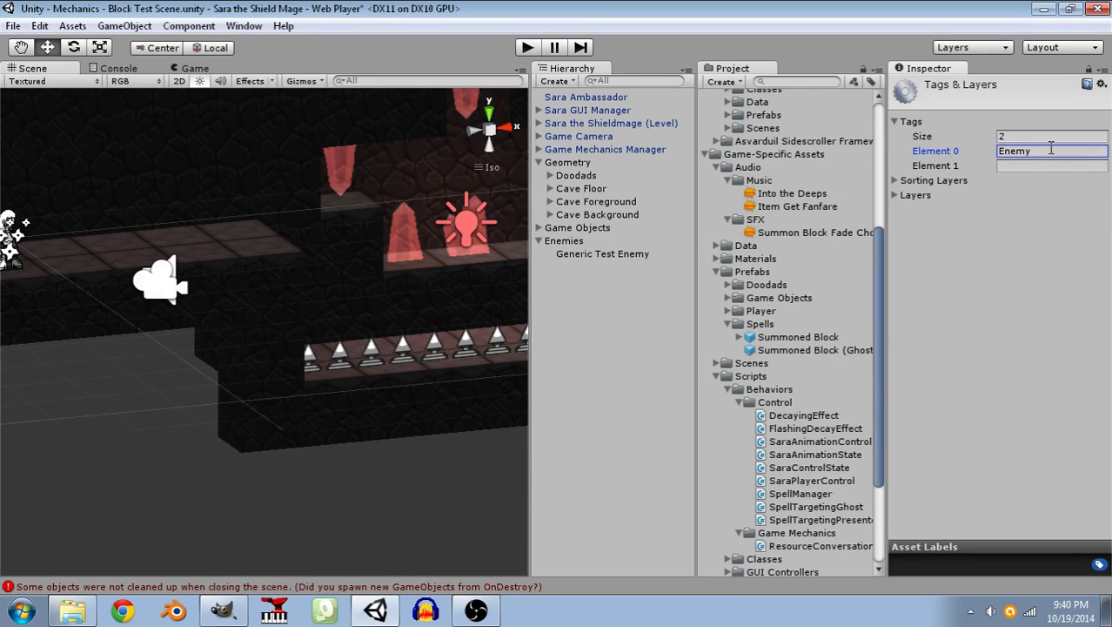
# Assign the Enemy tag to the Generic Test Enemy object.
pyautogui.click(596, 254)
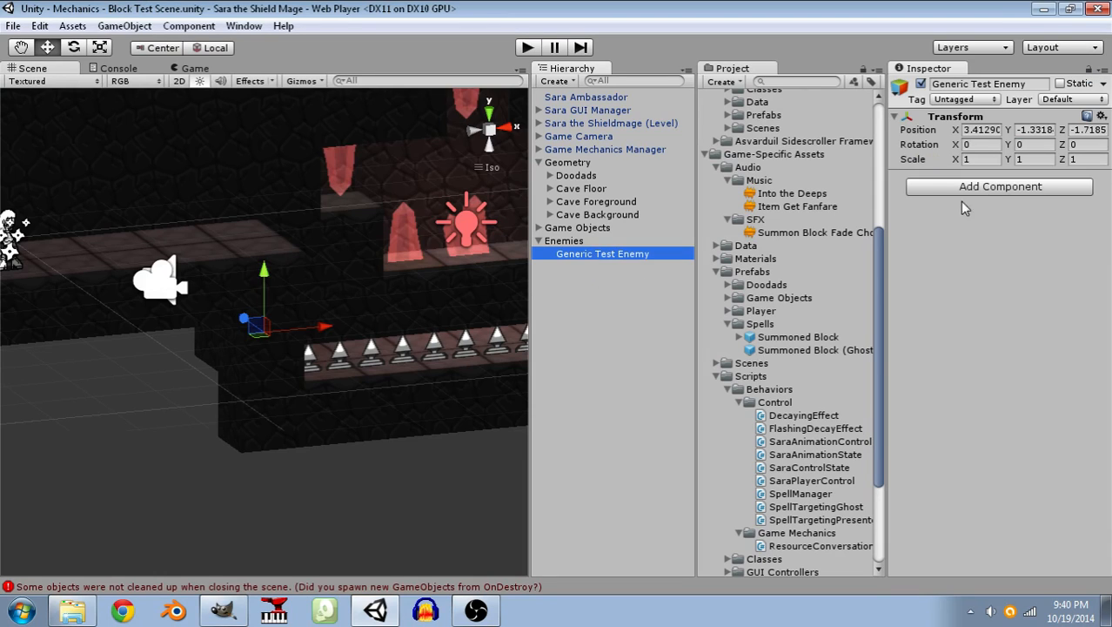
pyautogui.click(964, 100)
pyautogui.click(976, 247)
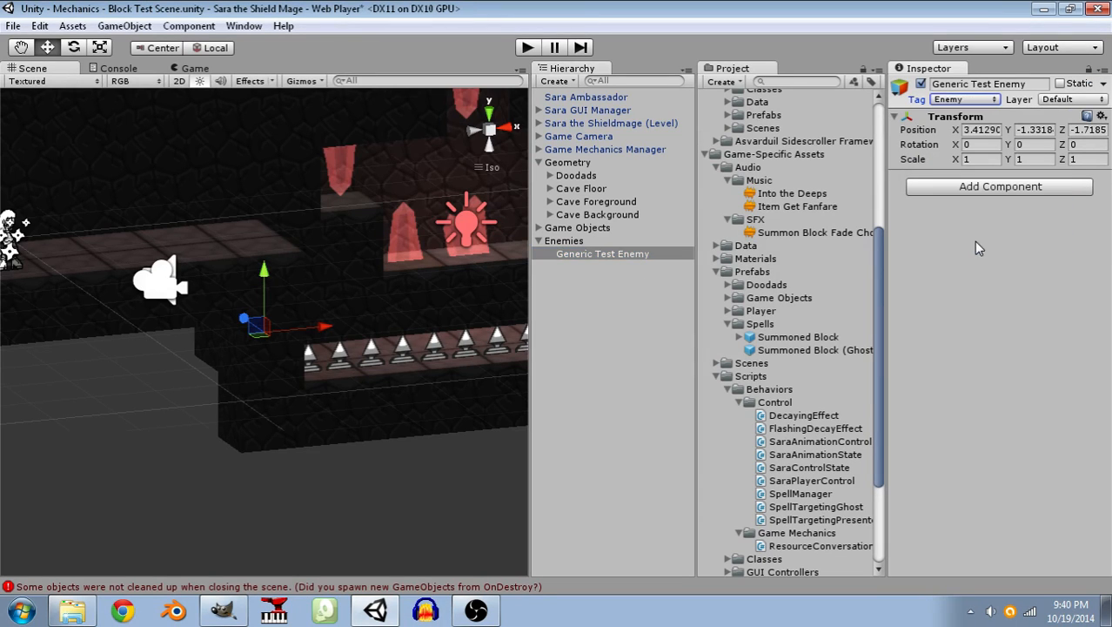
# Add the Health Controller script component to the Generic Test Enemy object.
pyautogui.click(964, 188)
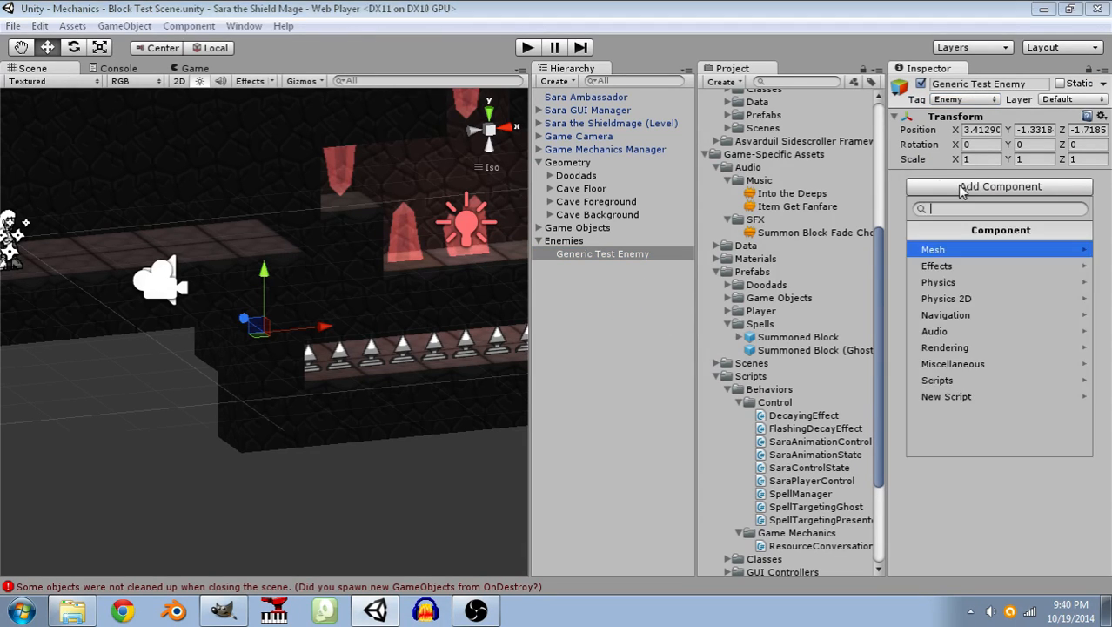
pyautogui.click(953, 380)
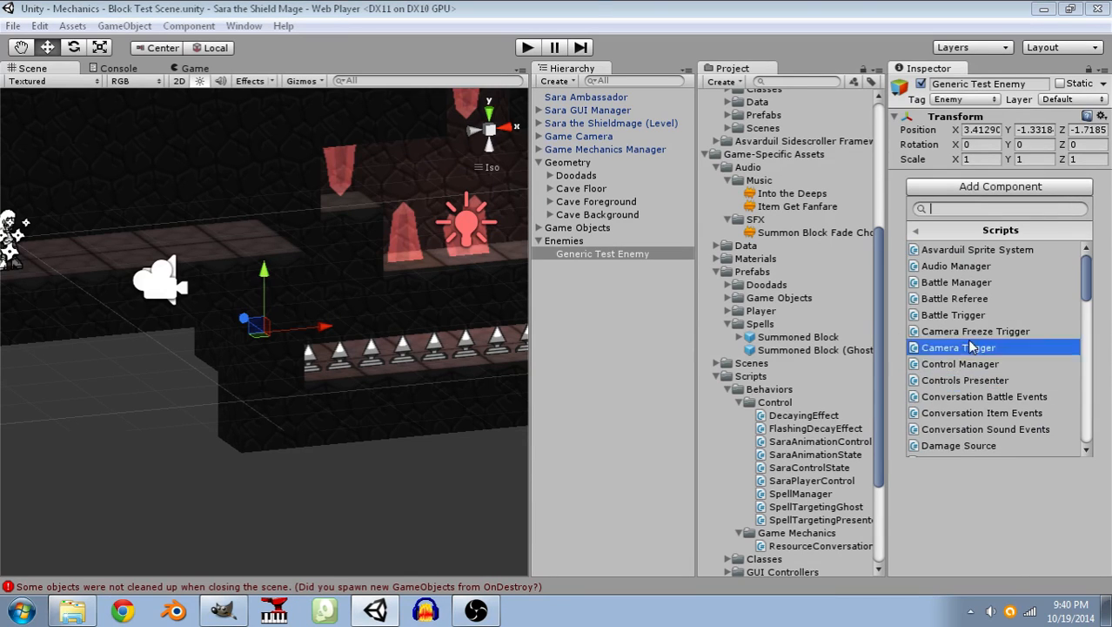
pyautogui.scroll(-3, 972, 347)
pyautogui.click(967, 347)
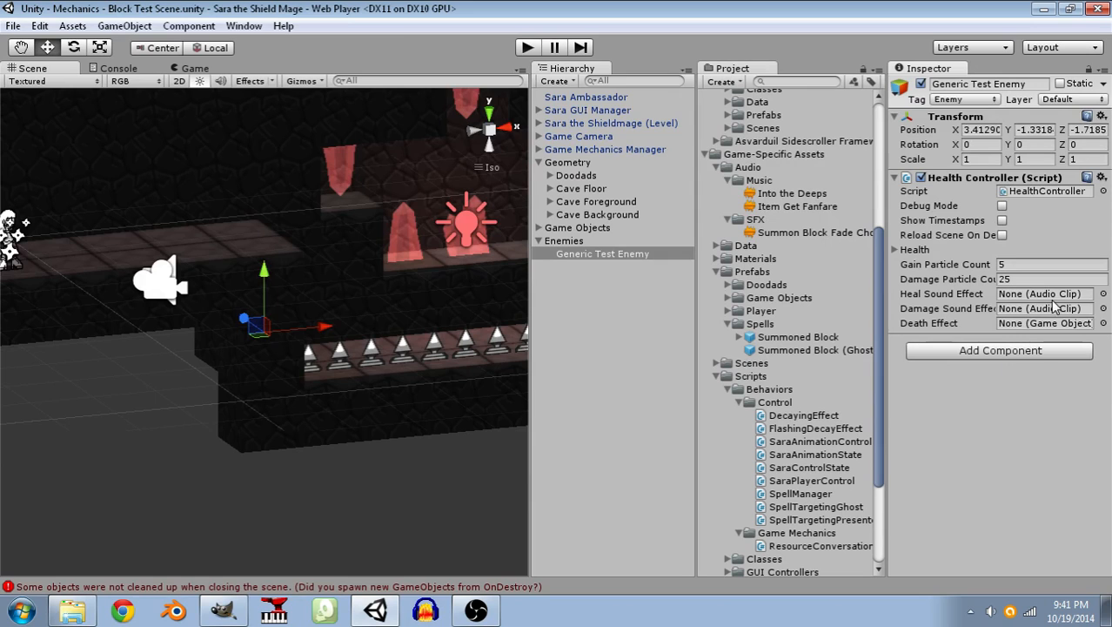
# Browse the project's game object assets for a possible Death Effect for the Health Controller, without assigning one.
pyautogui.click(1102, 323)
pyautogui.scroll(-3, 954, 374)
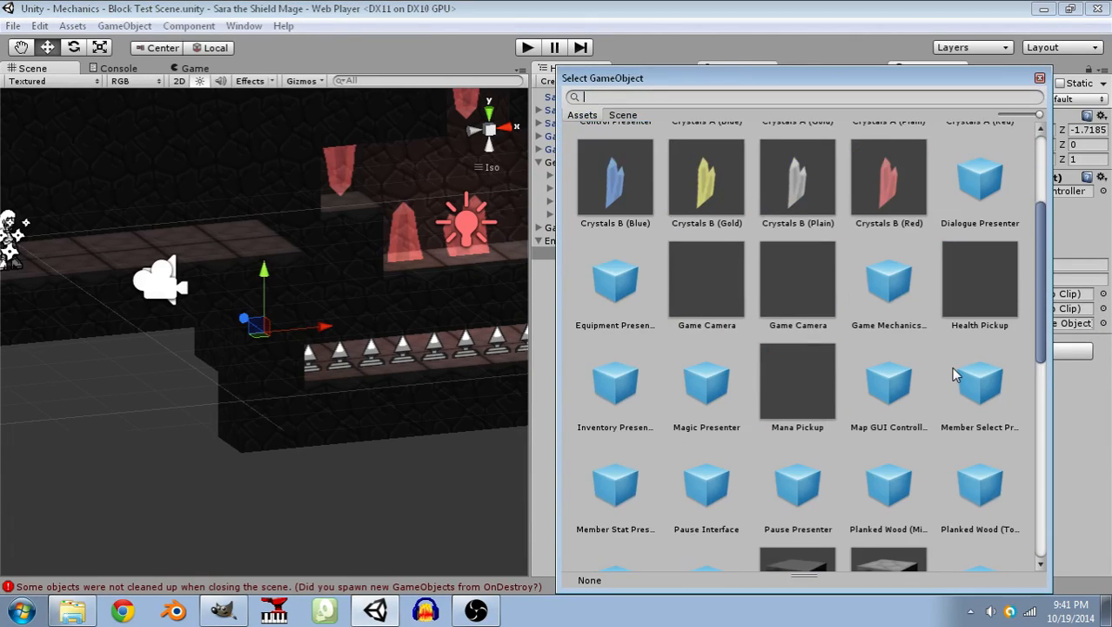
pyautogui.scroll(-1, 954, 375)
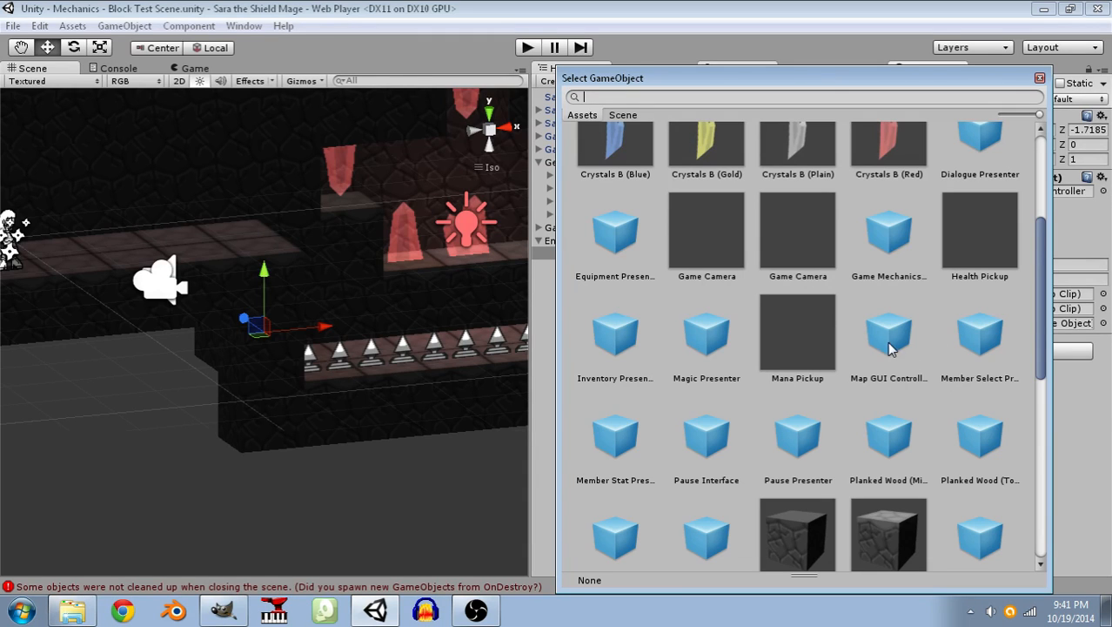
pyautogui.scroll(-3, 615, 353)
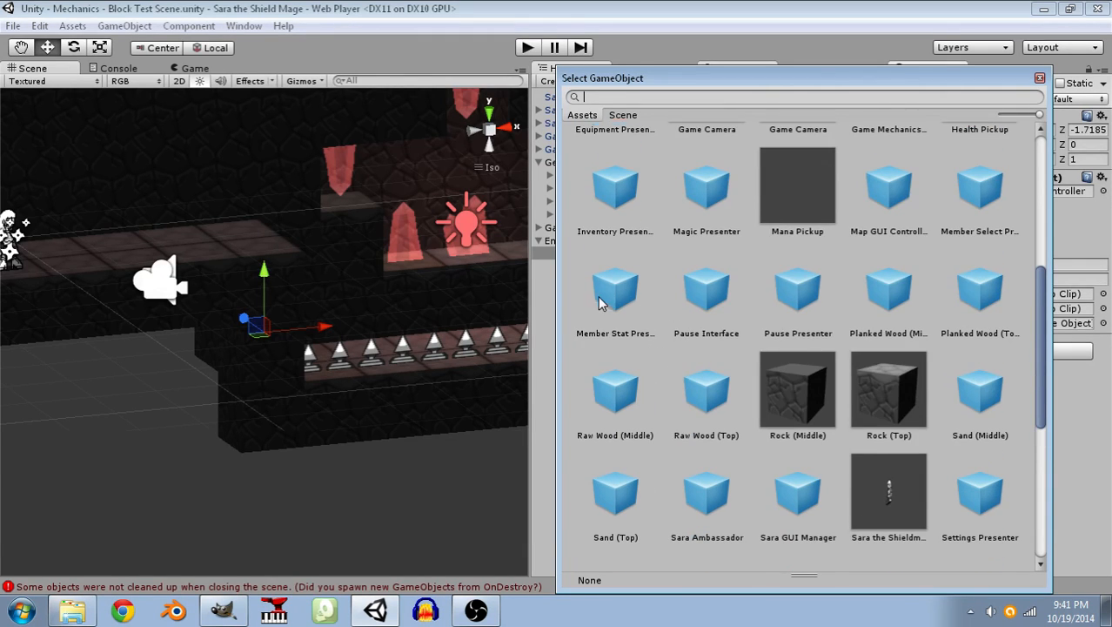
pyautogui.scroll(-3, 609, 305)
pyautogui.scroll(-5, 648, 316)
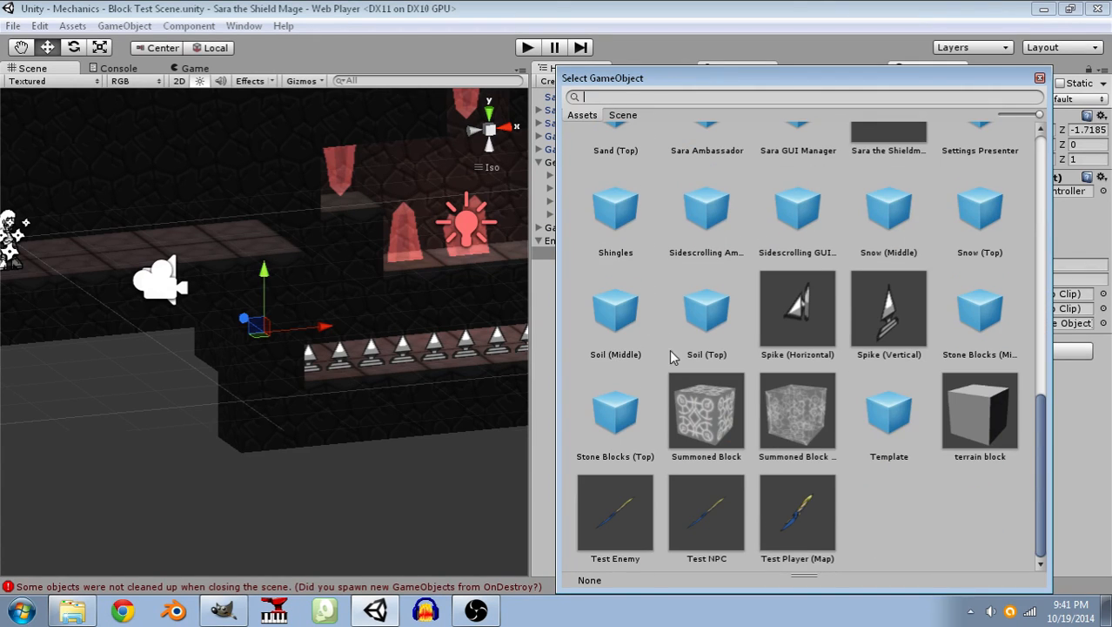
pyautogui.scroll(5, 677, 356)
pyautogui.scroll(7, 855, 515)
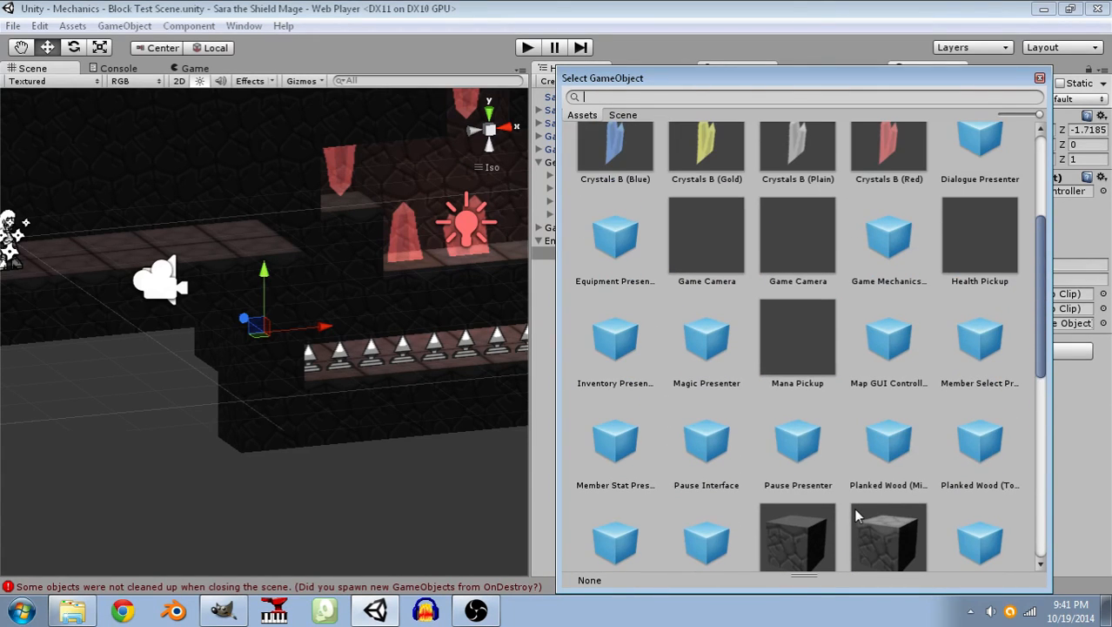
pyautogui.scroll(5, 855, 515)
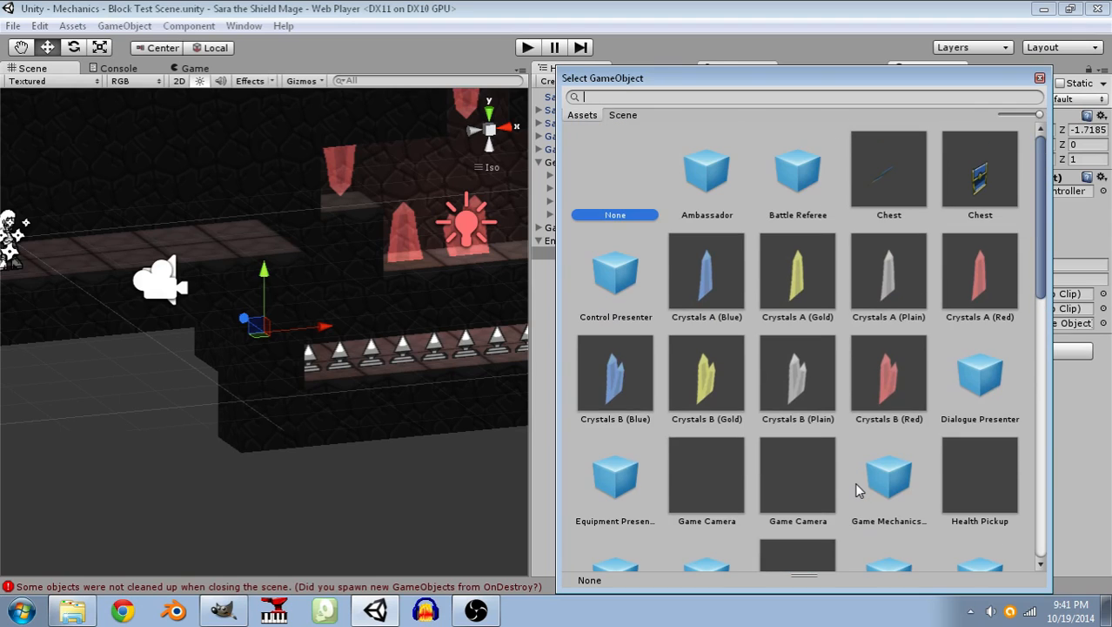
pyautogui.click(1040, 77)
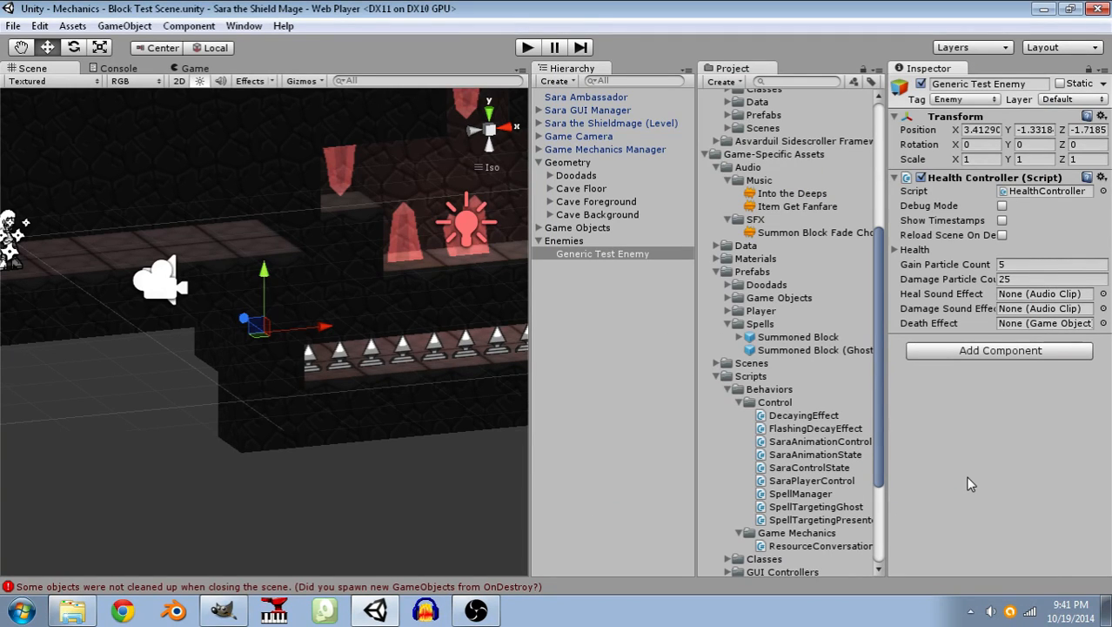
# Raise the Generic Test Enemy in the scene to a Y position of about 0.67.
pyautogui.click(605, 257)
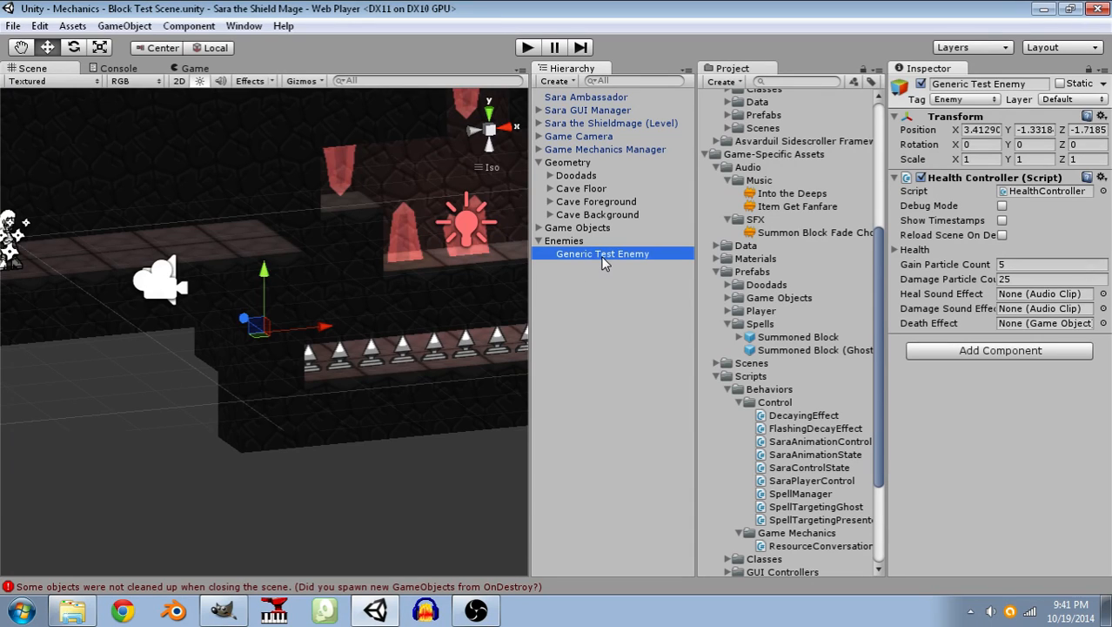
pyautogui.moveTo(267, 274); pyautogui.dragTo(269, 144)
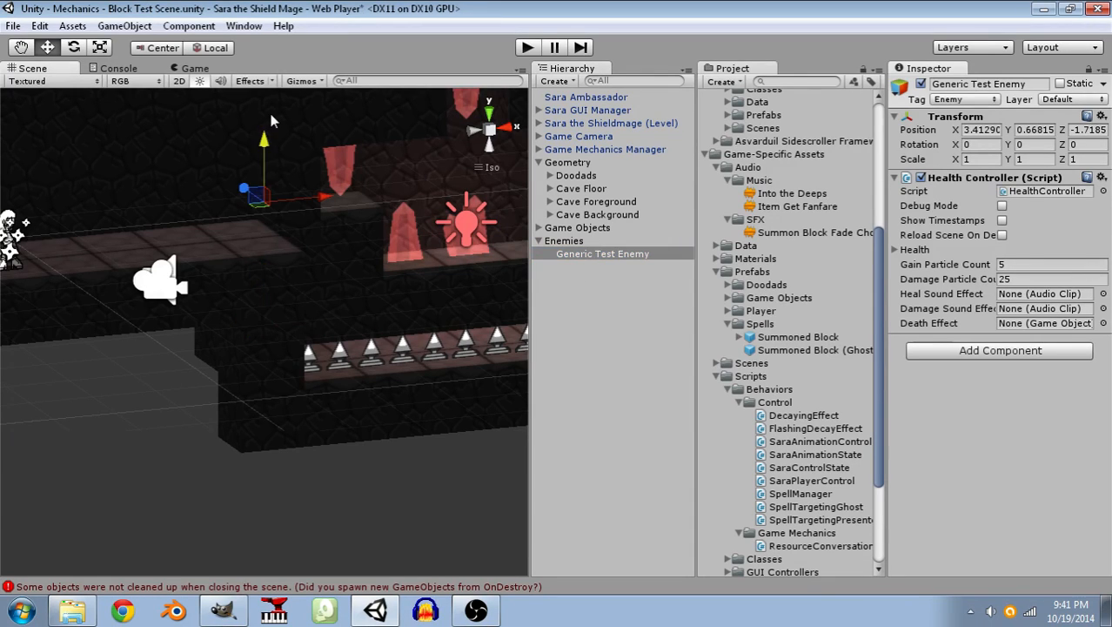
pyautogui.click(578, 384)
# Create an empty object, make it a child of Generic Test Enemy and name it Sprite.
pyautogui.click(124, 26)
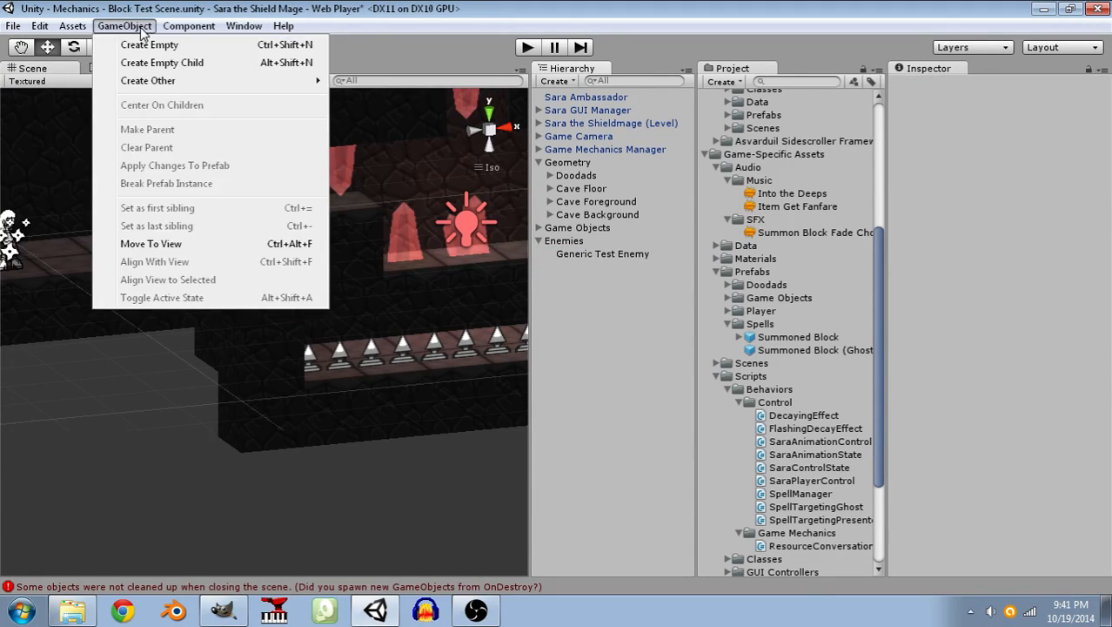
pyautogui.click(147, 43)
pyautogui.moveTo(596, 267); pyautogui.dragTo(607, 257)
pyautogui.click(609, 275)
pyautogui.write('Sprite')
pyautogui.press('Return')
# Set the Sprite object's Y position to 0.
pyautogui.click(1038, 137)
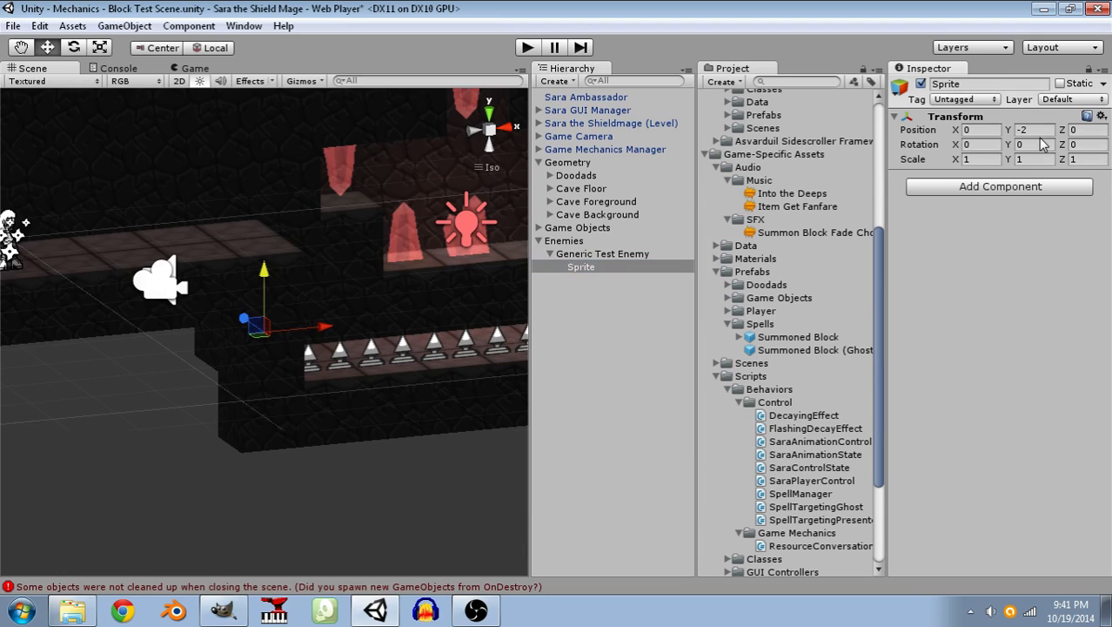
pyautogui.moveTo(1032, 131); pyautogui.dragTo(1011, 127)
pyautogui.write('0')
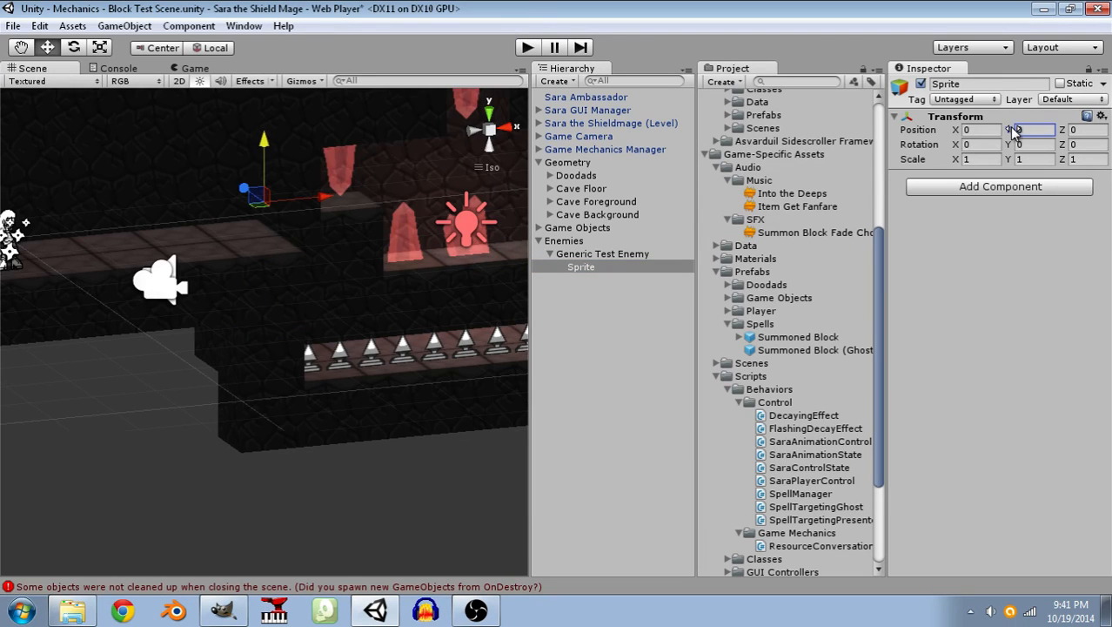
# Add a Mesh Filter component to the Sprite object and assign it the Quad mesh.
pyautogui.click(960, 189)
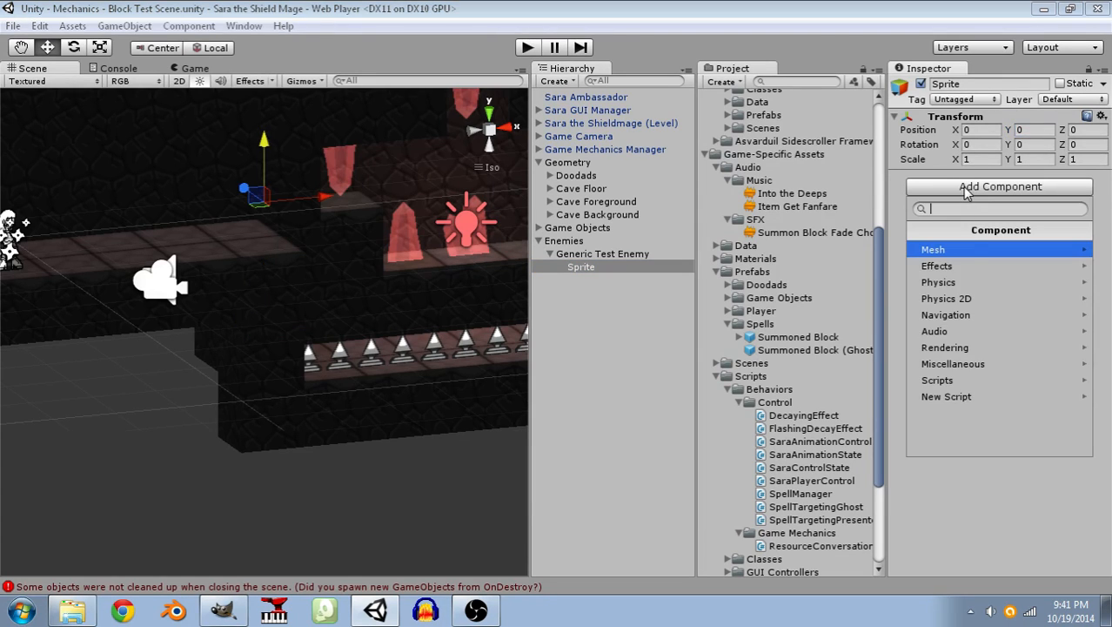
pyautogui.click(962, 264)
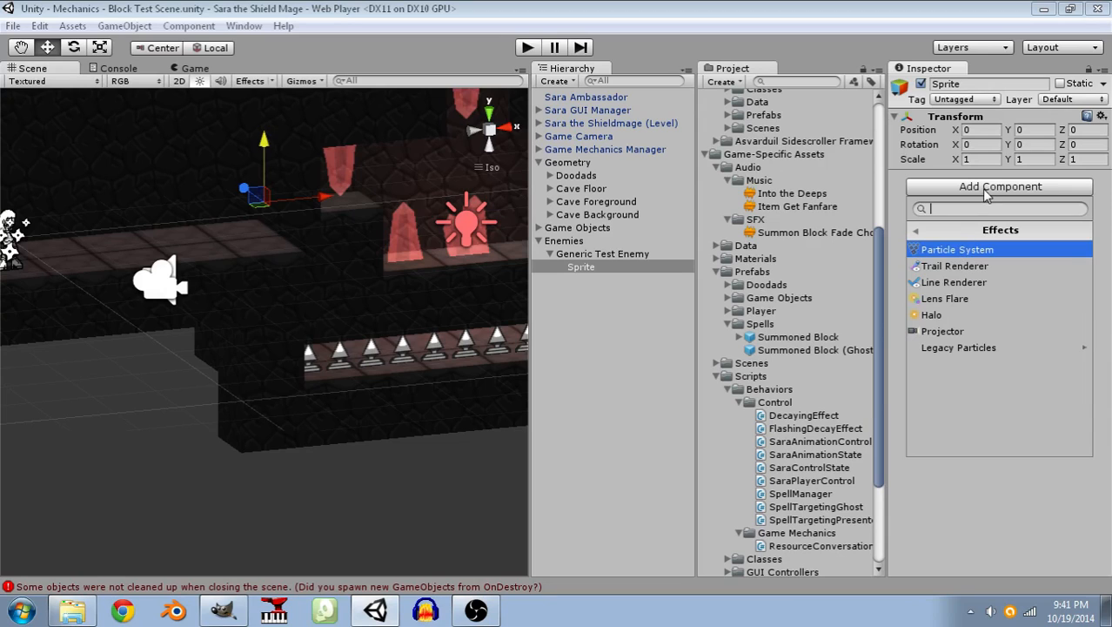
pyautogui.click(916, 229)
pyautogui.click(947, 250)
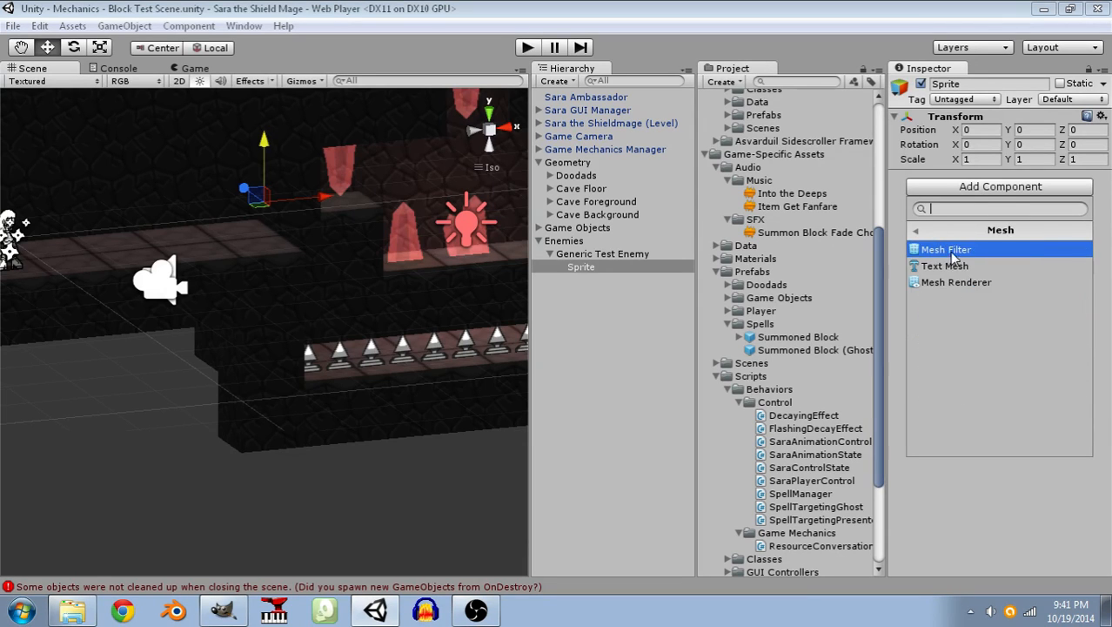
pyautogui.click(948, 251)
pyautogui.click(1102, 193)
pyautogui.click(839, 280)
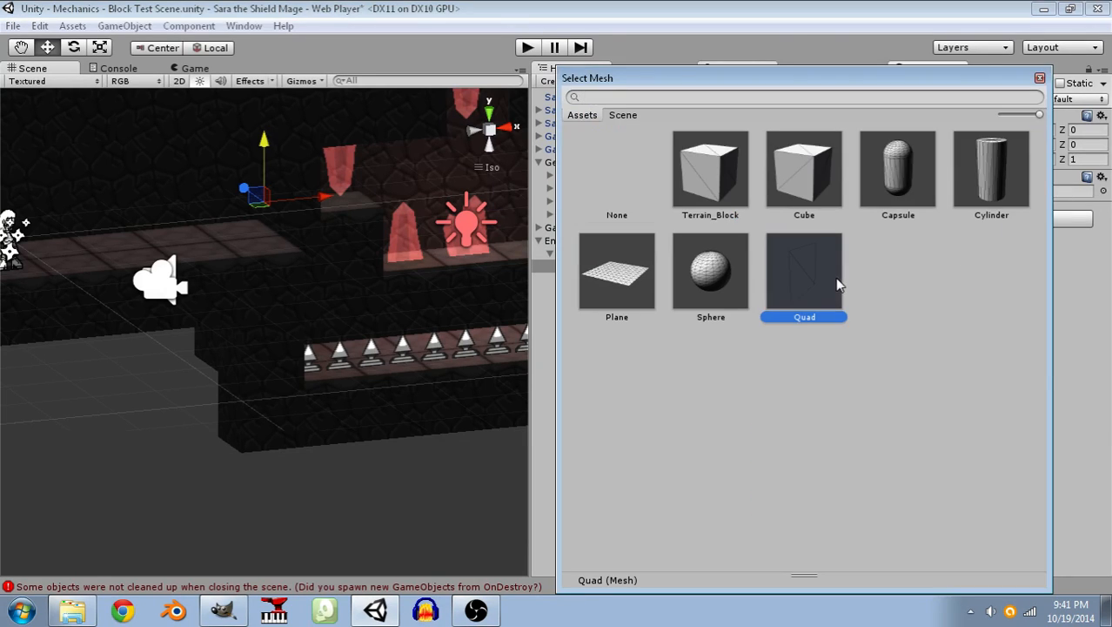
pyautogui.click(1039, 78)
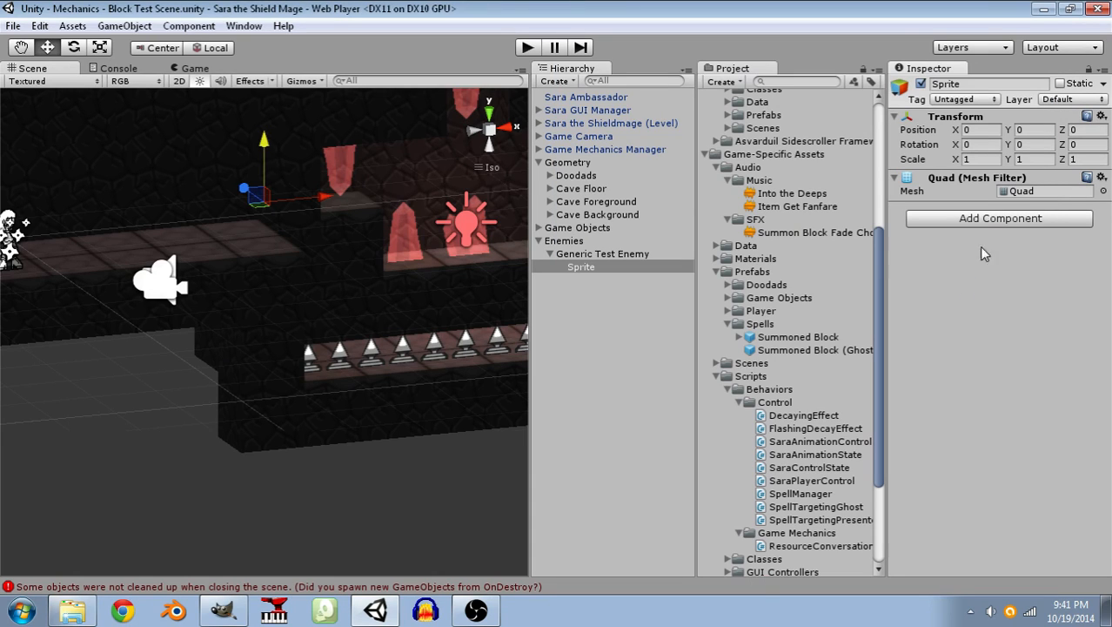
# Add a Mesh Renderer component to the Sprite object.
pyautogui.click(992, 221)
pyautogui.click(972, 284)
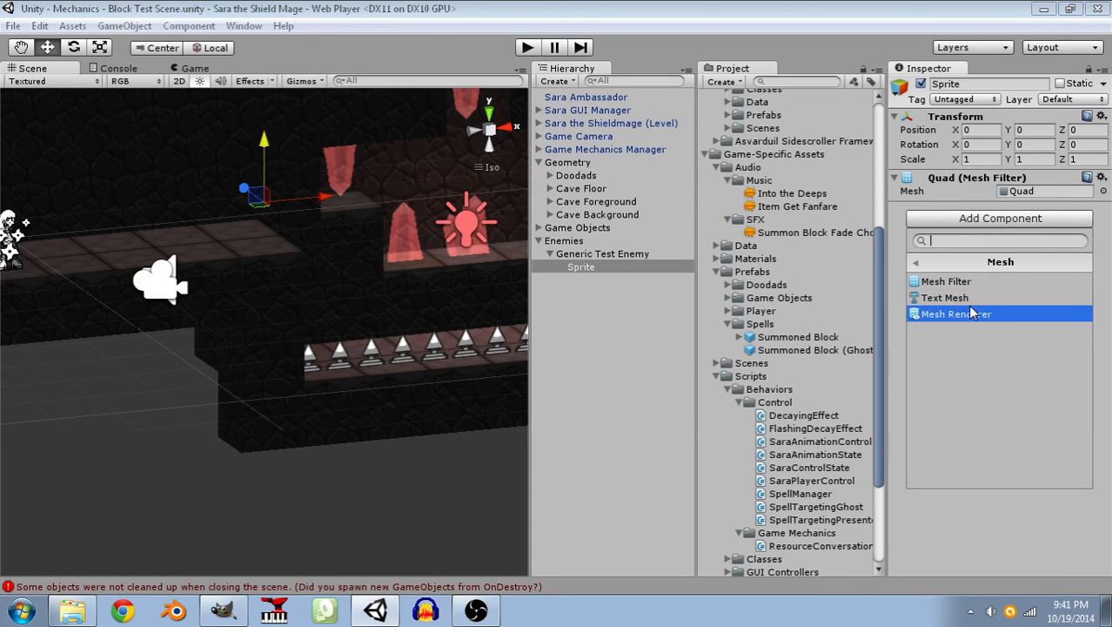
pyautogui.click(971, 312)
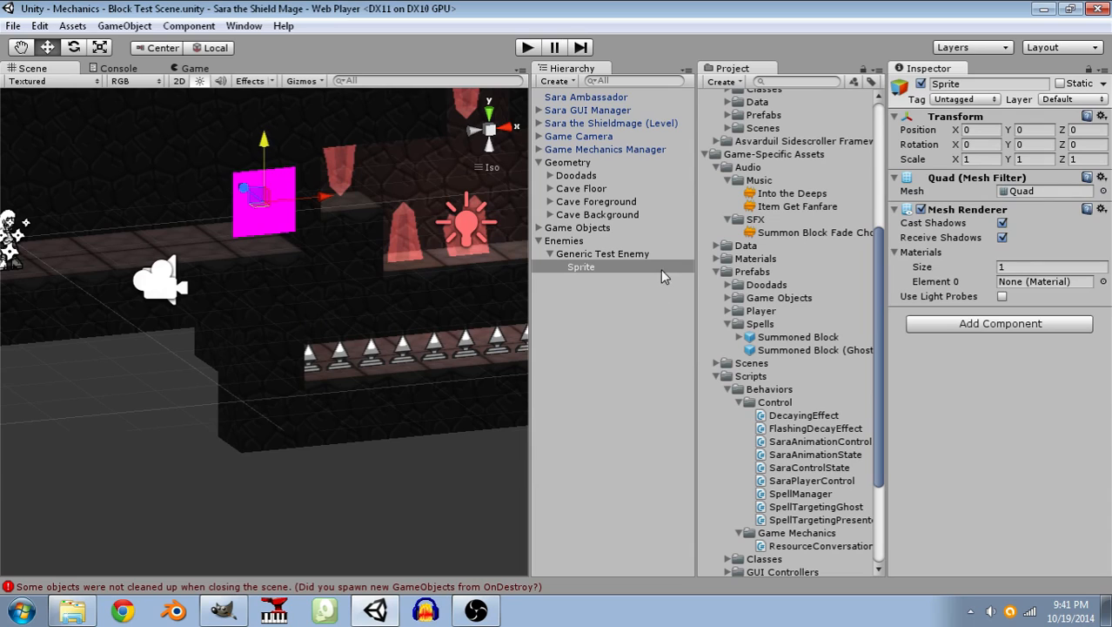
# Set the Generic Test Enemy's position to 3, 0, 0 and save the scene.
pyautogui.click(632, 255)
pyautogui.click(991, 127)
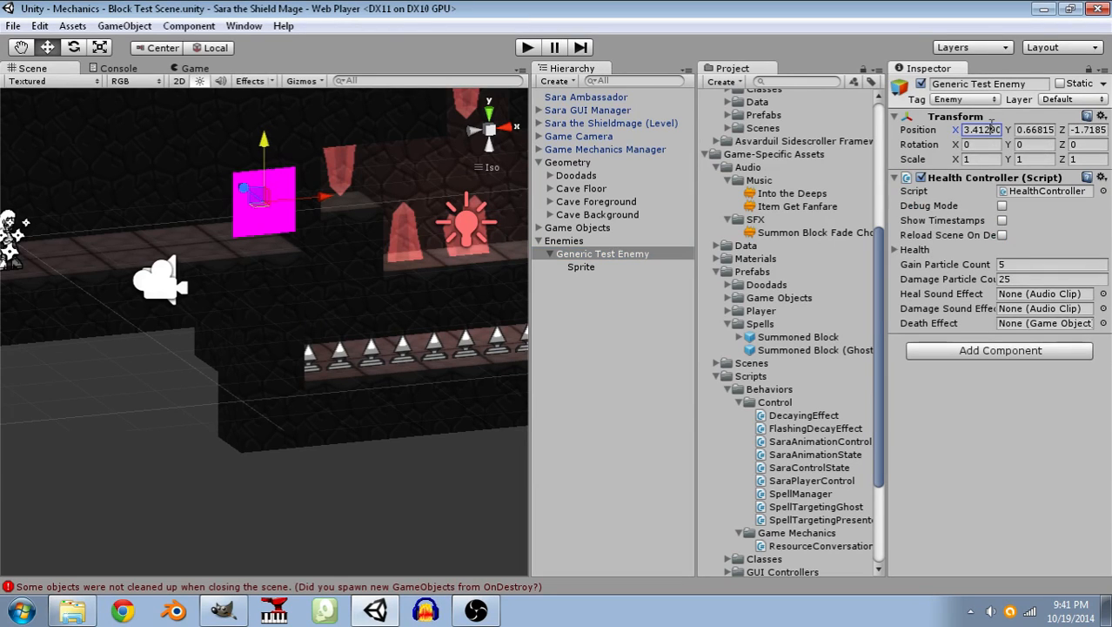
pyautogui.click(991, 127)
pyautogui.press('BackSpace')
pyautogui.press('BackSpace')
pyautogui.press('BackSpace')
pyautogui.press('BackSpace')
pyautogui.press('BackSpace')
pyautogui.press('BackSpace')
pyautogui.press('BackSpace')
pyautogui.press('Tab')
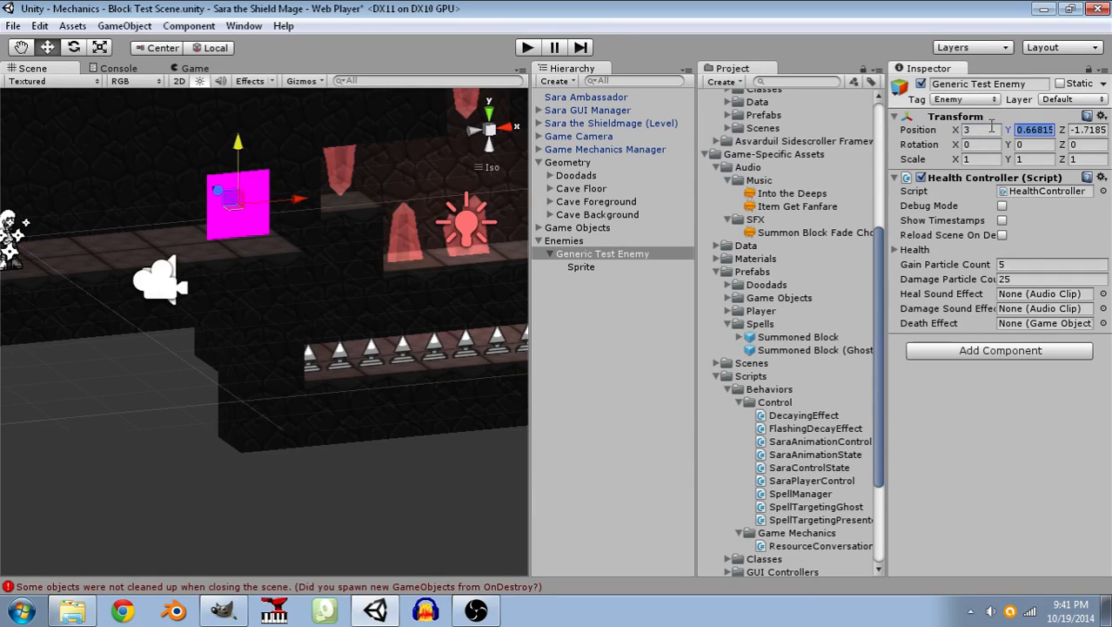
pyautogui.write('0')
pyautogui.press('Tab')
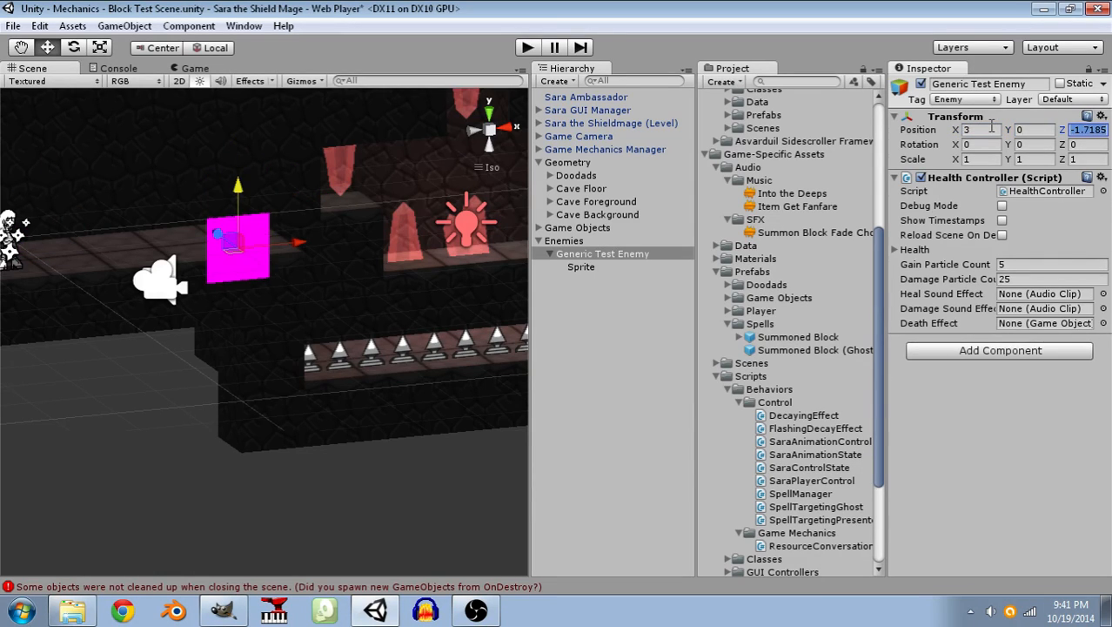
pyautogui.write('0')
pyautogui.hotkey('ctrl', 's')
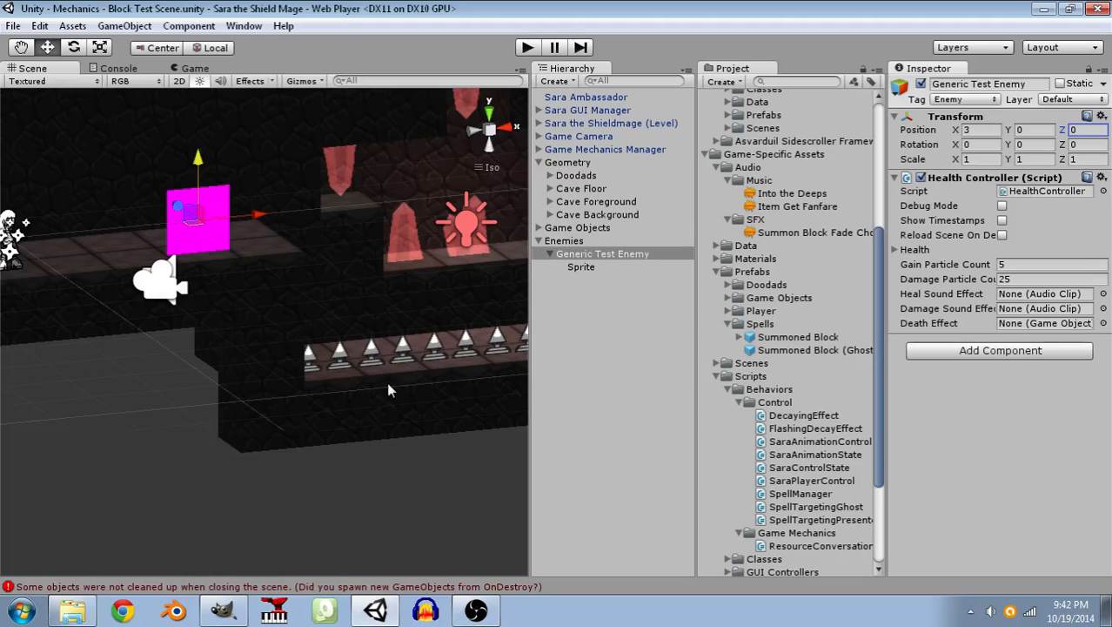
# Assign the Test Player material to Element 0 of the Sprite object's Mesh Renderer.
pyautogui.click(583, 268)
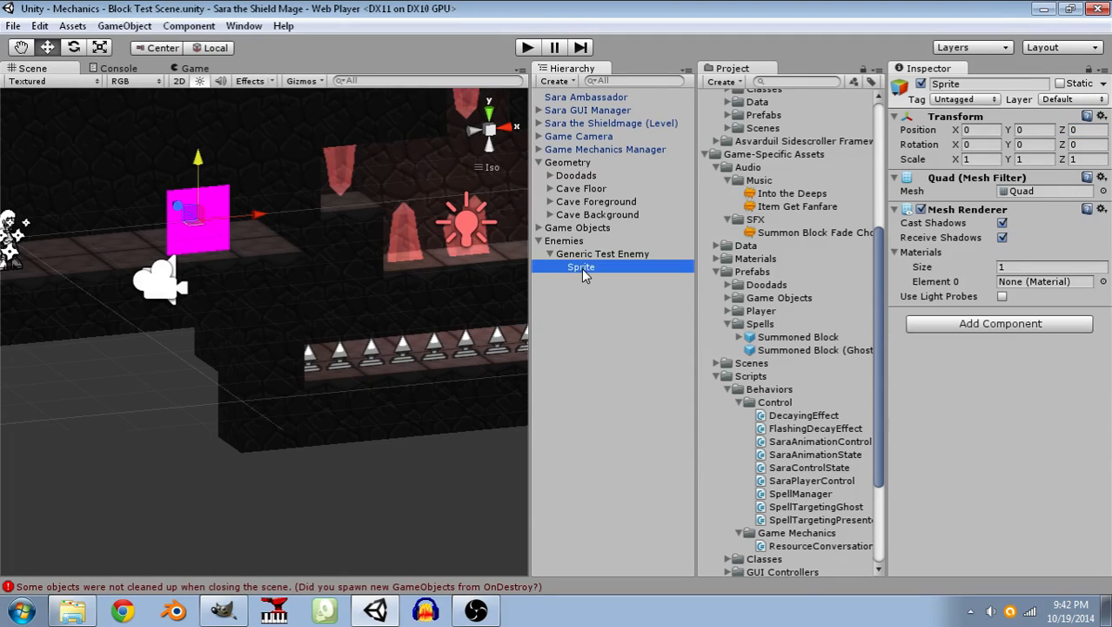
pyautogui.click(1103, 281)
pyautogui.scroll(-10, 883, 261)
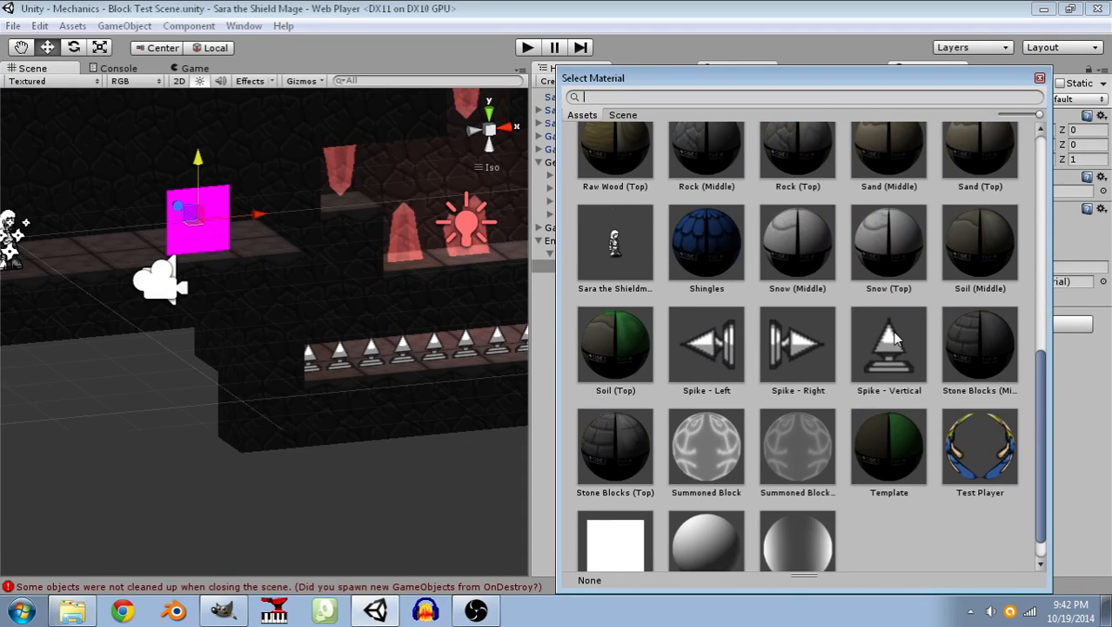
pyautogui.scroll(-1, 893, 335)
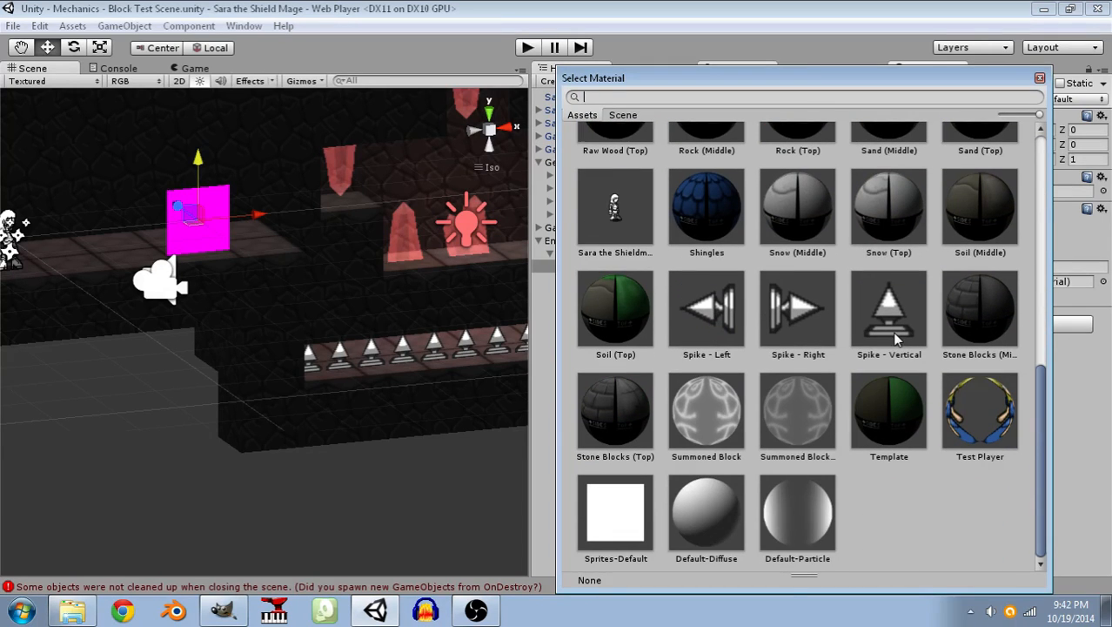
pyautogui.click(990, 435)
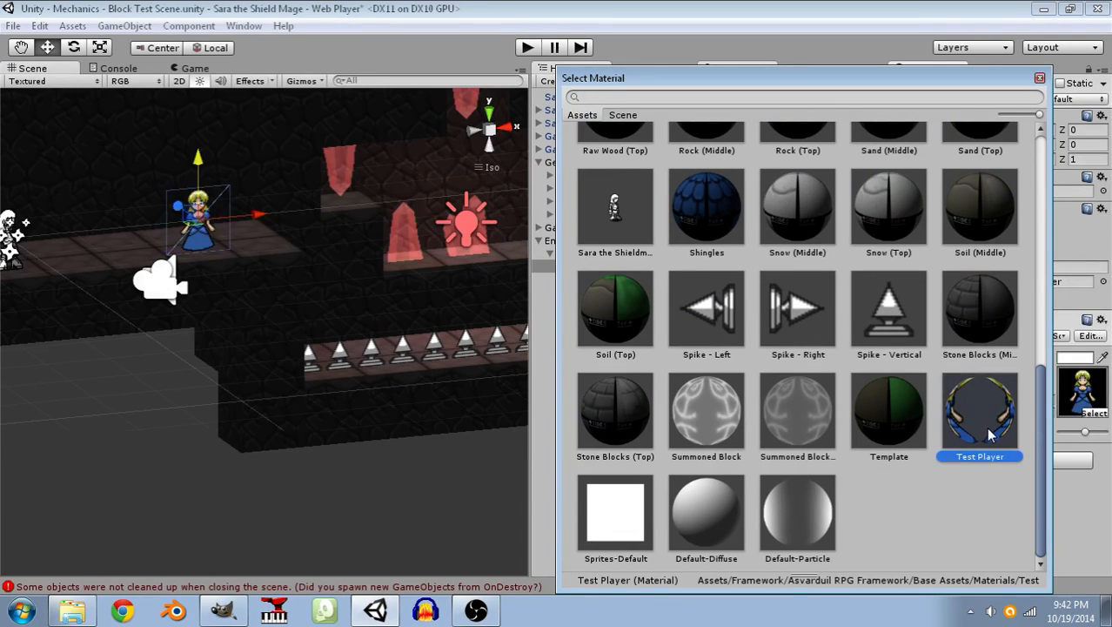
pyautogui.click(1039, 80)
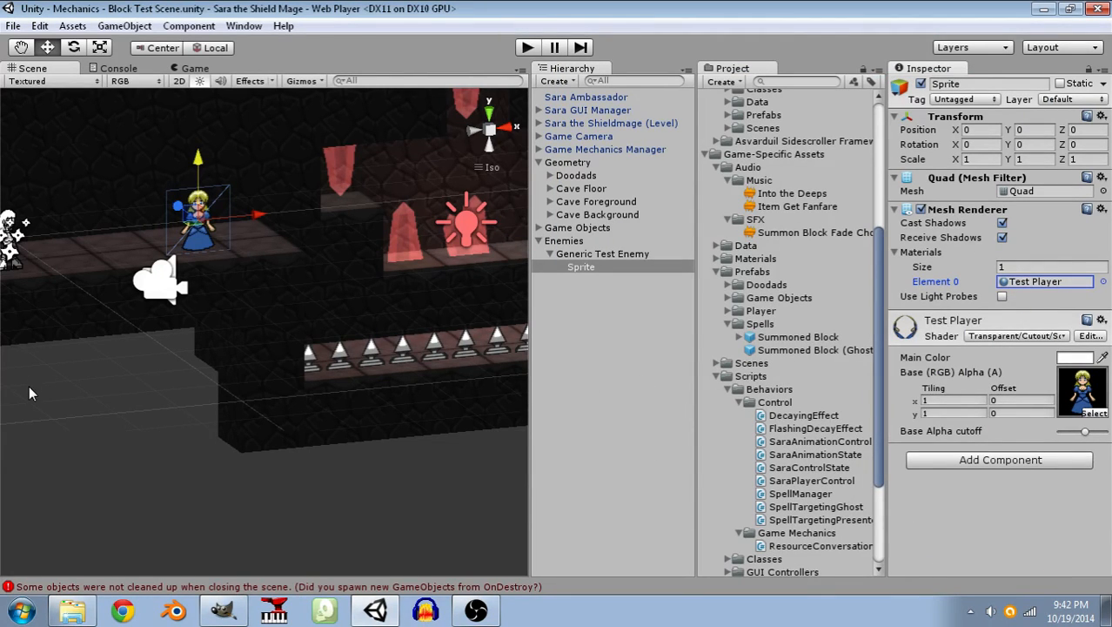
pyautogui.moveTo(216, 267); pyautogui.dragTo(69, 259, button='right')
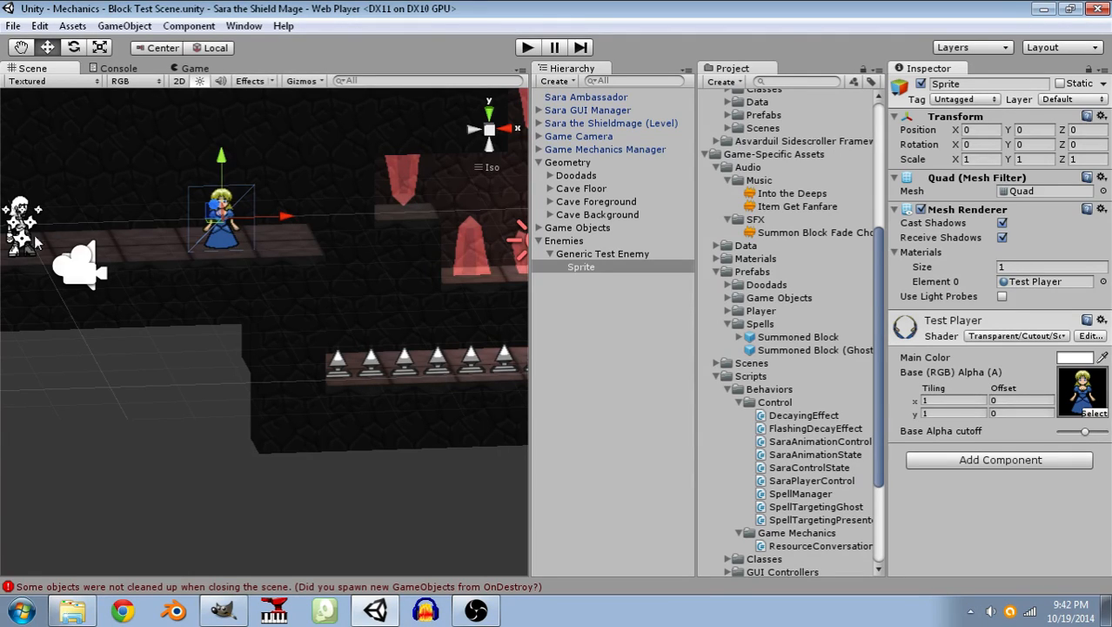
pyautogui.keyDown('alt'); pyautogui.moveTo(166, 312); pyautogui.dragTo(217, 366); pyautogui.keyUp('alt')
pyautogui.keyDown('alt'); pyautogui.moveTo(293, 364); pyautogui.dragTo(485, 293); pyautogui.keyUp('alt')
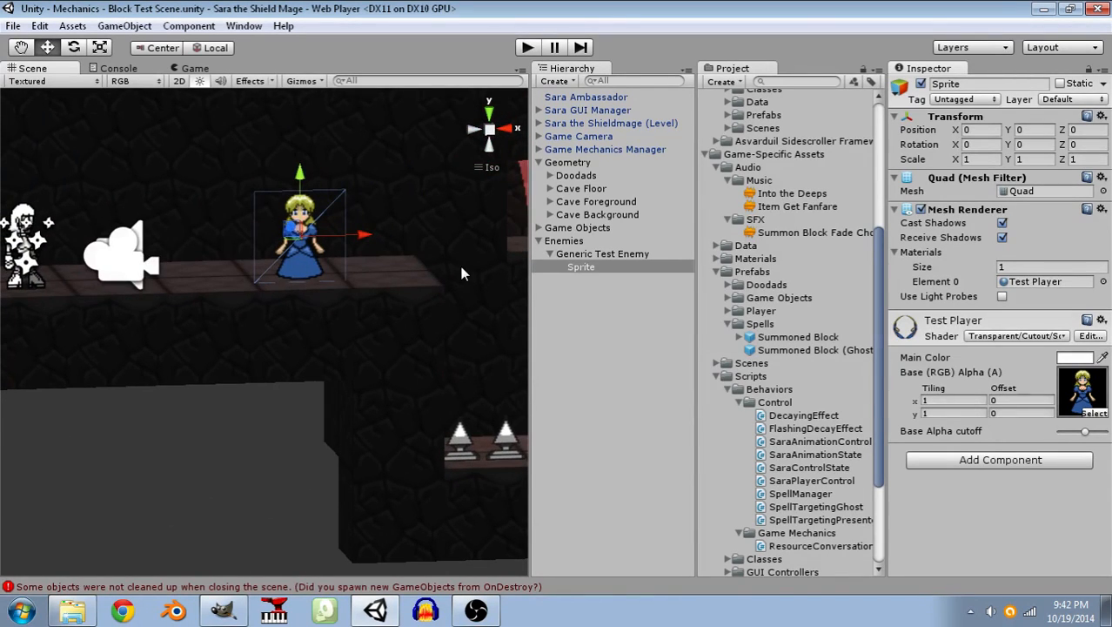
# Set the HP, Max HP and Effective Max HP of the Generic Test Enemy's Health Controller to 4.
pyautogui.click(575, 294)
pyautogui.click(607, 256)
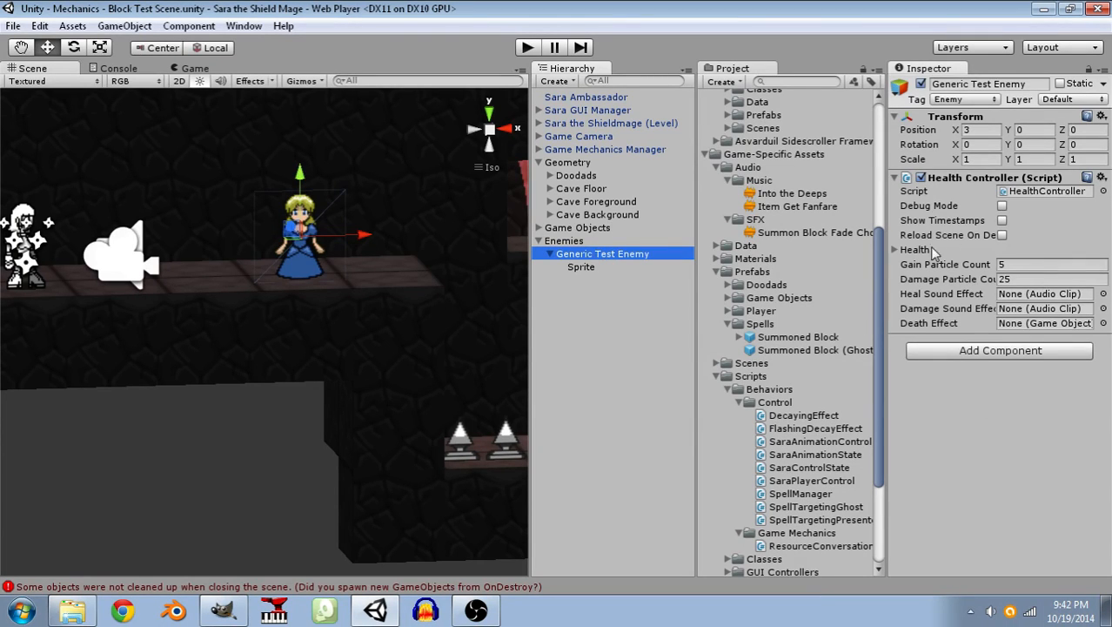
pyautogui.click(895, 251)
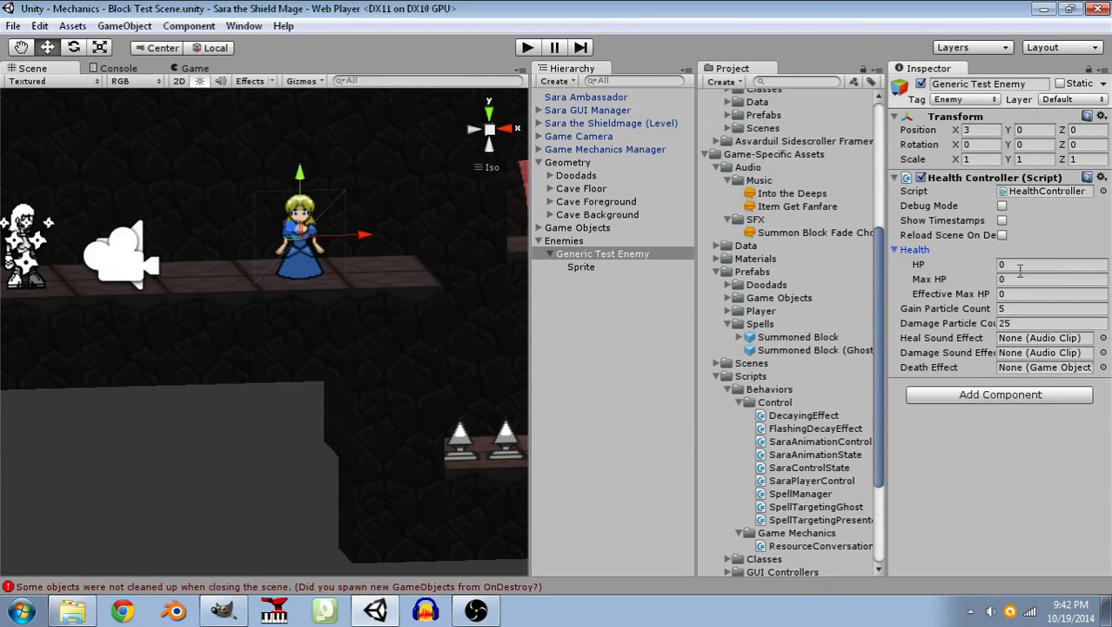
pyautogui.click(1019, 263)
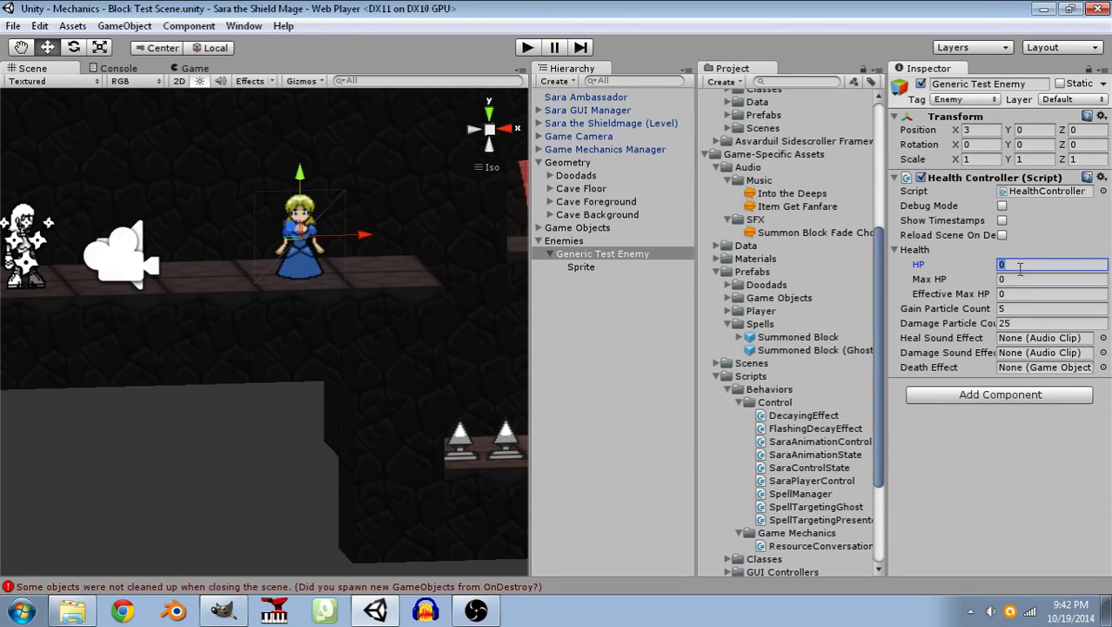
pyautogui.write('4')
pyautogui.press('Tab')
pyautogui.write('4')
pyautogui.press('Tab')
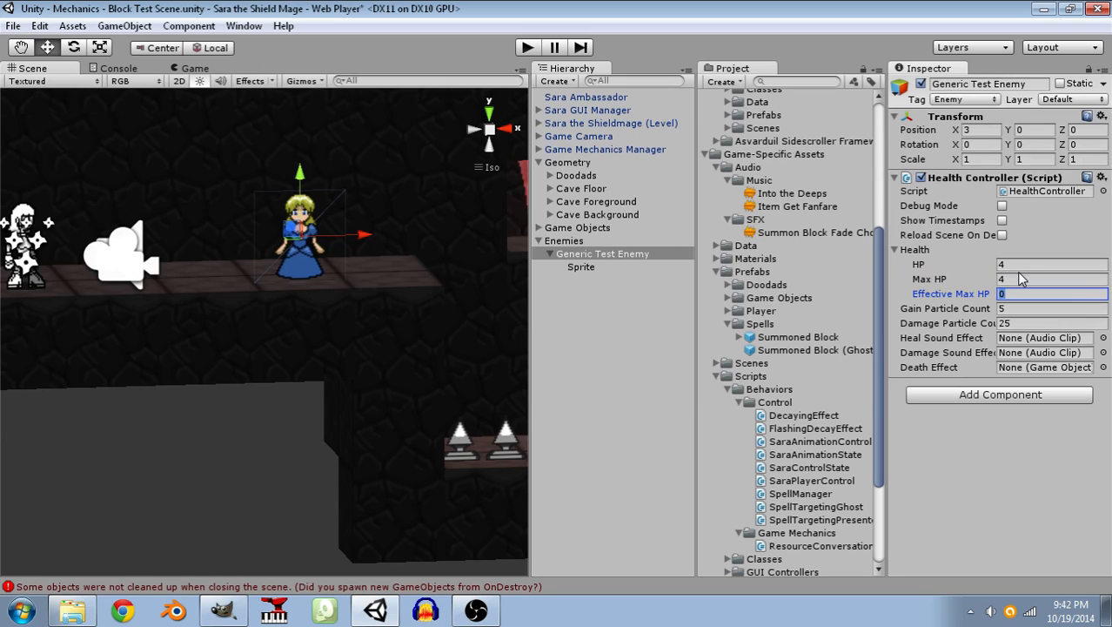
pyautogui.press('Tab')
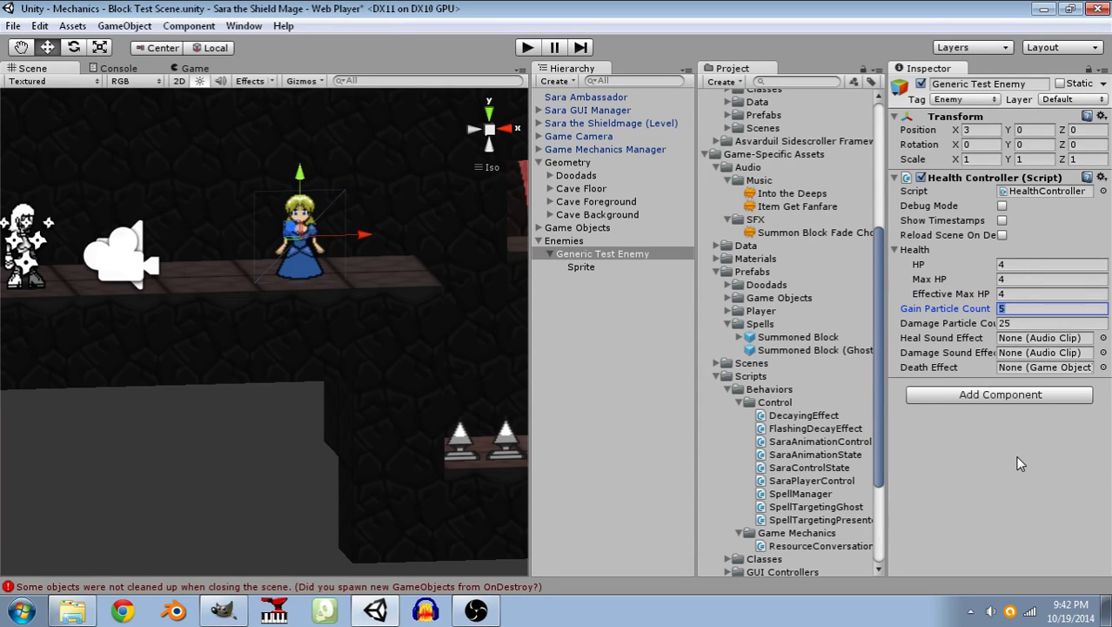
pyautogui.click(967, 490)
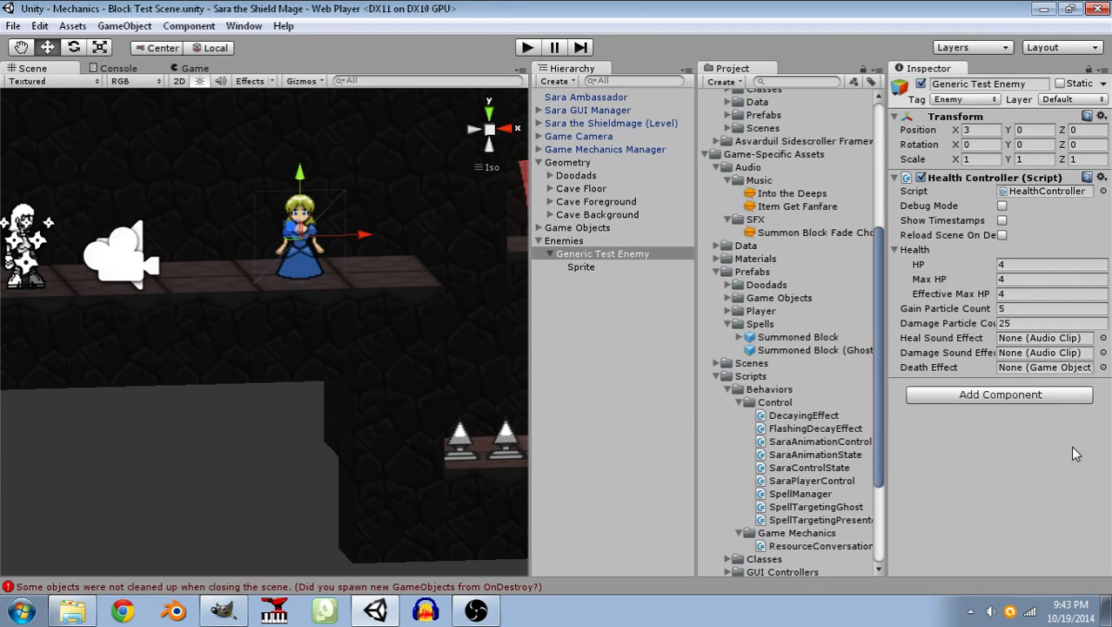
pyautogui.click(599, 252)
pyautogui.rightClick(599, 253)
pyautogui.click(576, 306)
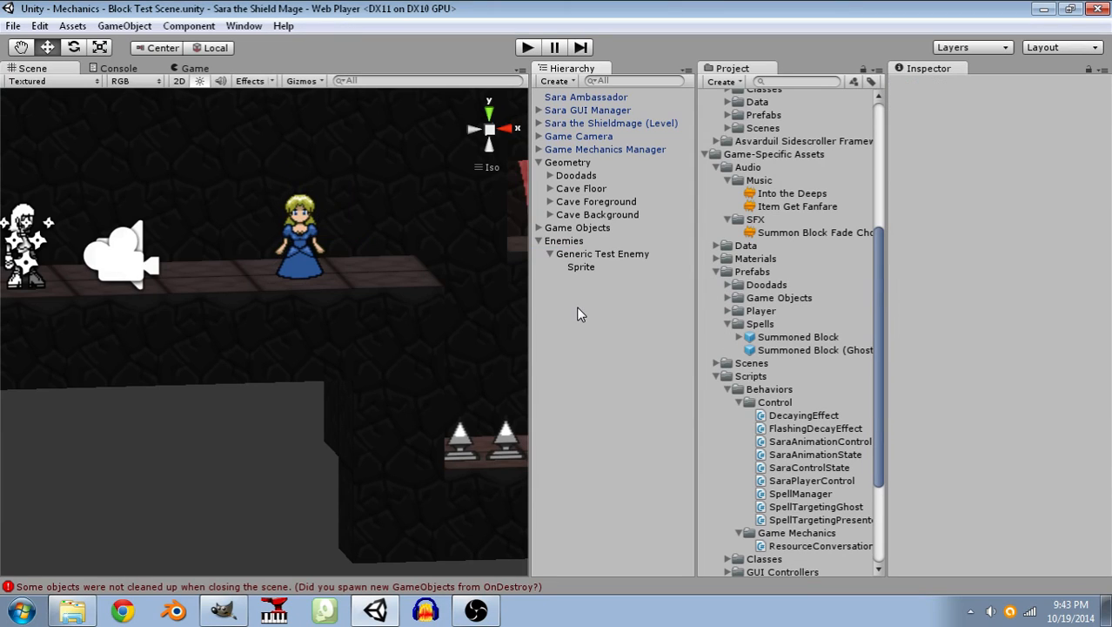
# Duplicate the Damage Effect of Sara the Shieldmage (Level) and parent the copy to the Generic Test Enemy.
pyautogui.click(538, 123)
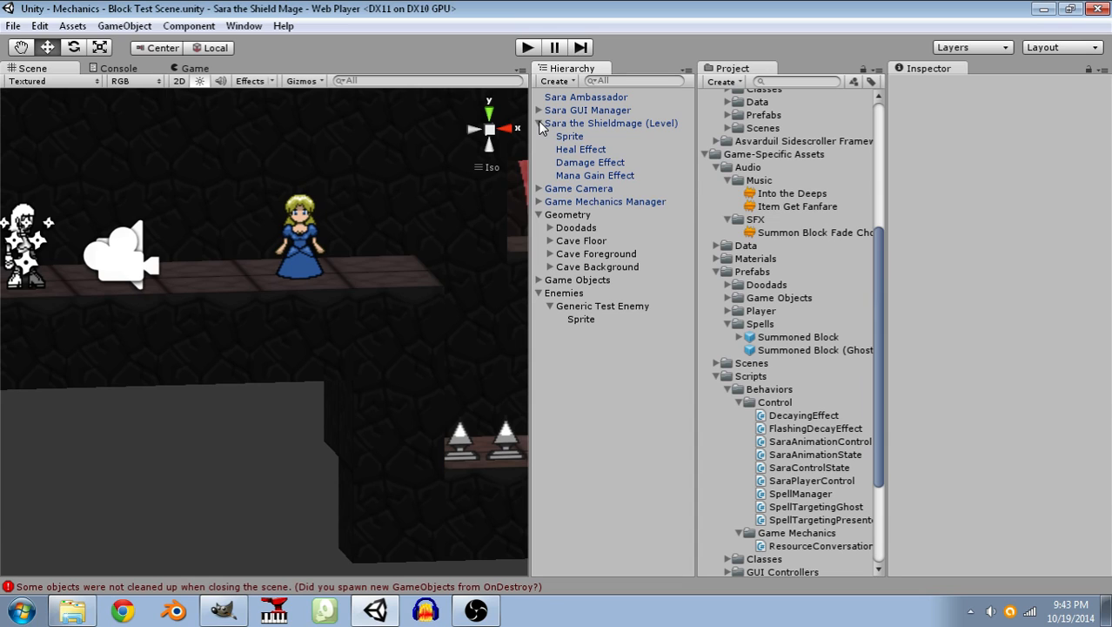
pyautogui.click(564, 161)
pyautogui.hotkey('ctrl', 'd')
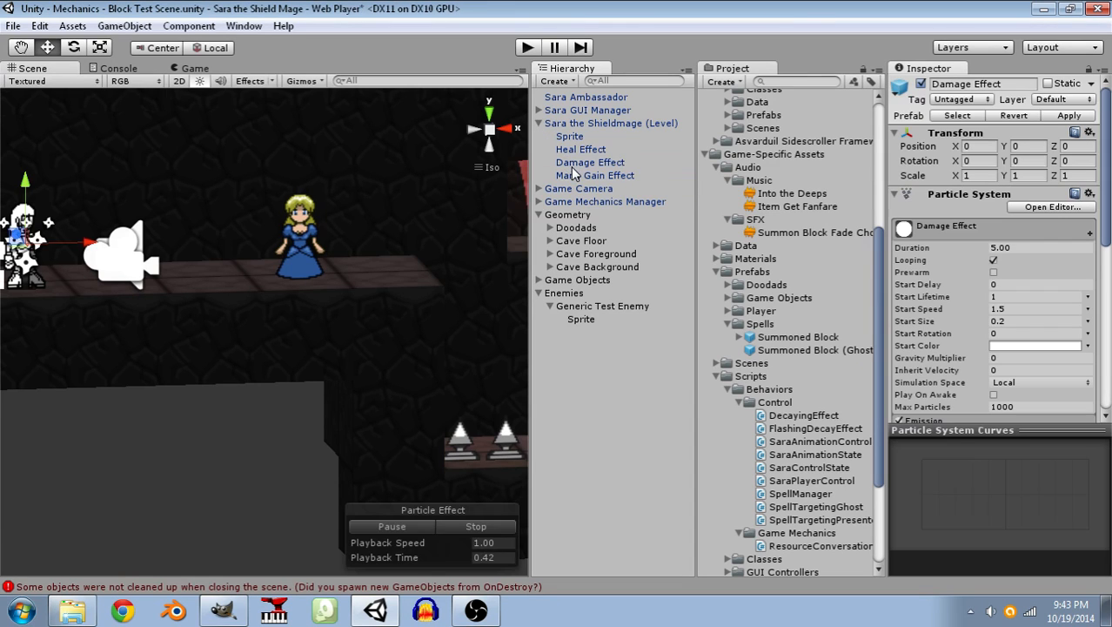
pyautogui.moveTo(574, 190); pyautogui.dragTo(593, 314)
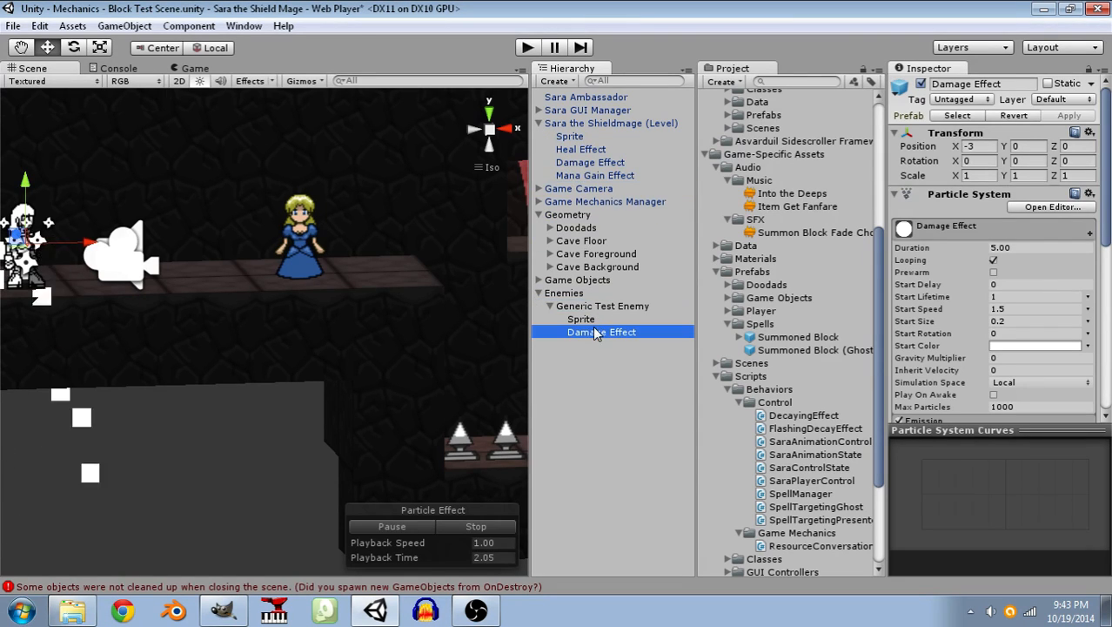
# Set the X position of the Generic Test Enemy's Damage Effect to 0.
pyautogui.click(966, 146)
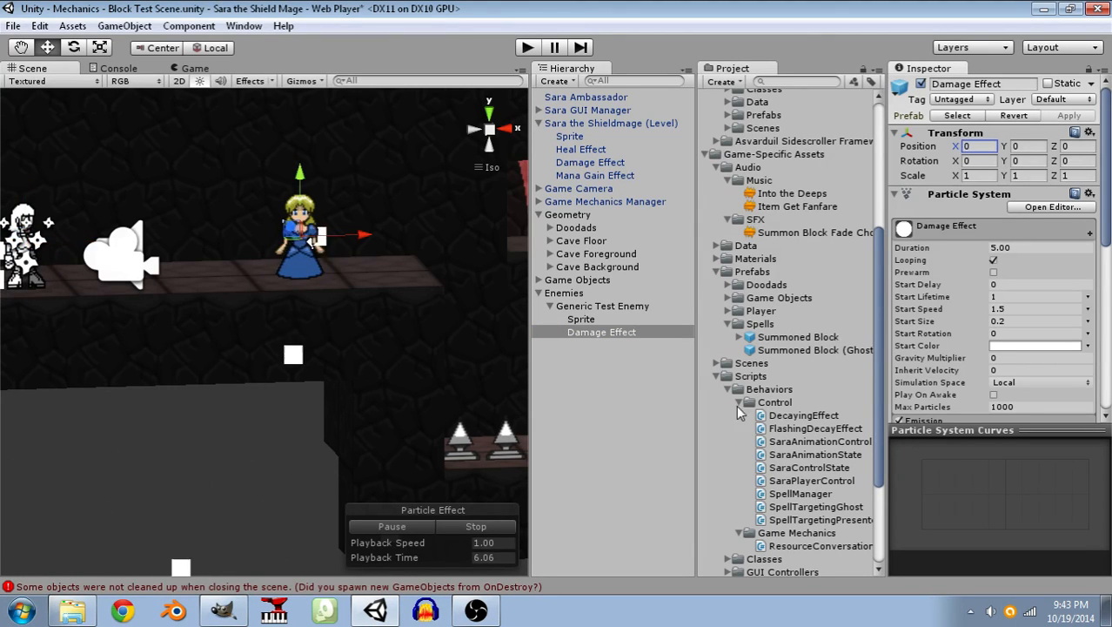
pyautogui.click(598, 383)
pyautogui.click(599, 332)
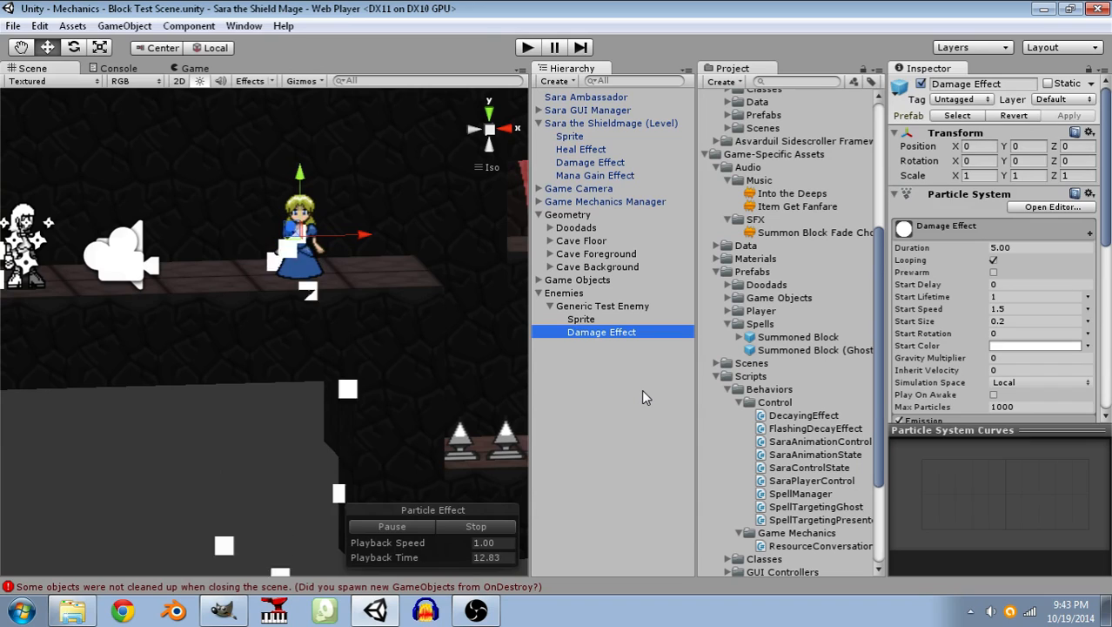
pyautogui.scroll(-2, 1023, 325)
pyautogui.scroll(2, 1020, 326)
pyautogui.click(642, 357)
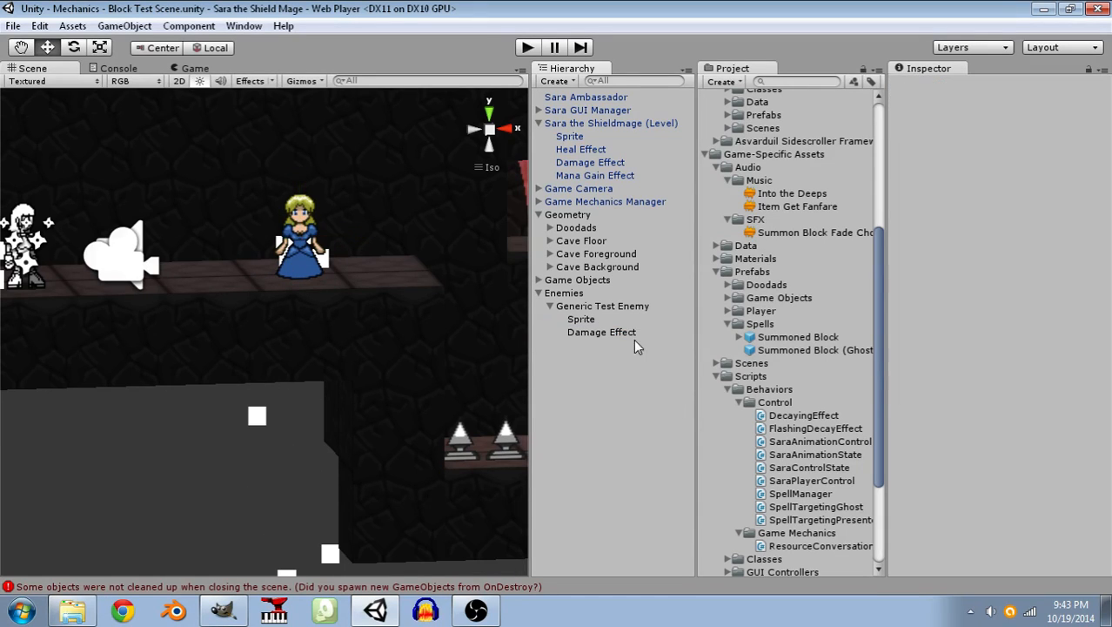
# Create a folder named Enemies inside the game-specific Prefabs folder.
pyautogui.click(624, 306)
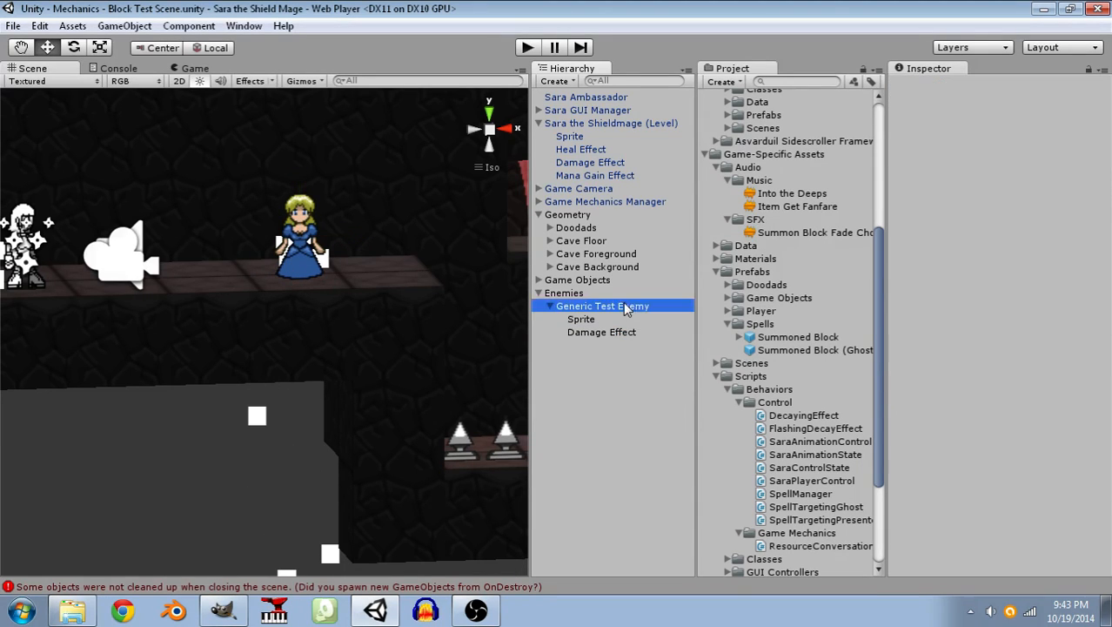
pyautogui.click(737, 269)
pyautogui.rightClick(735, 270)
pyautogui.moveTo(766, 275)
pyautogui.click(565, 270)
pyautogui.write('Enemies')
pyautogui.press('Return')
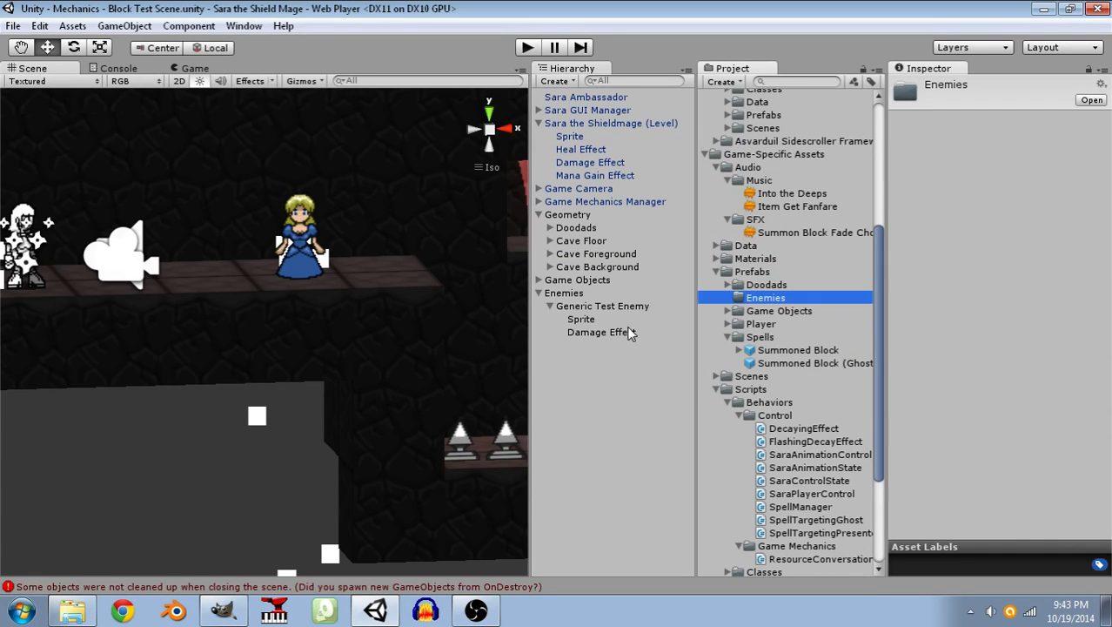
# Create an empty prefab named Test Enemy in the Enemies folder.
pyautogui.rightClick(759, 300)
pyautogui.moveTo(867, 314)
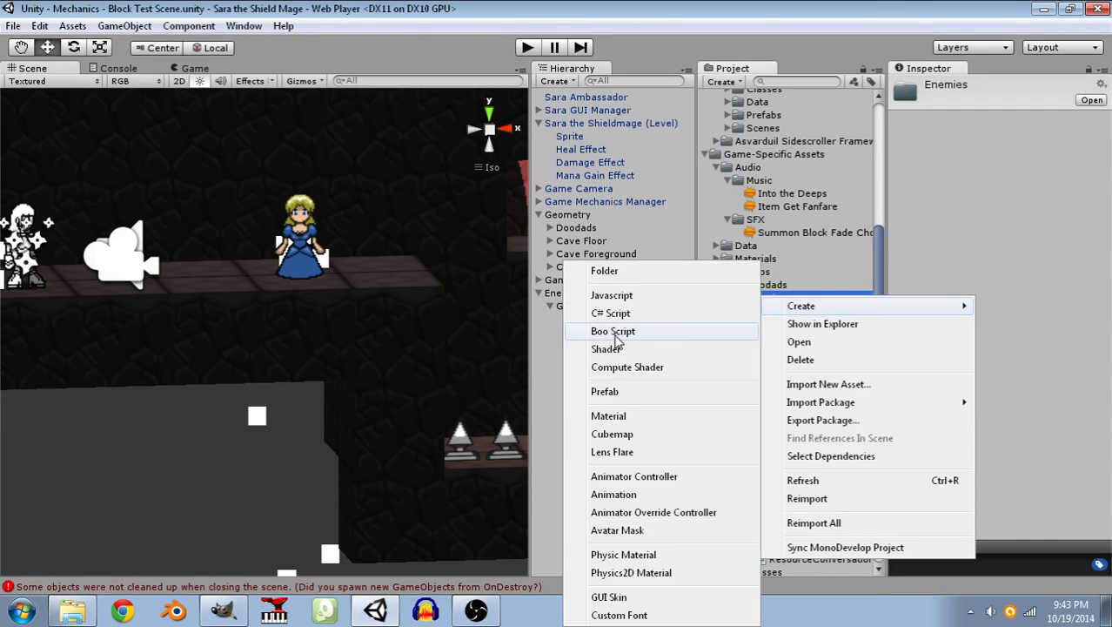
pyautogui.click(621, 392)
pyautogui.write('Test Enemy')
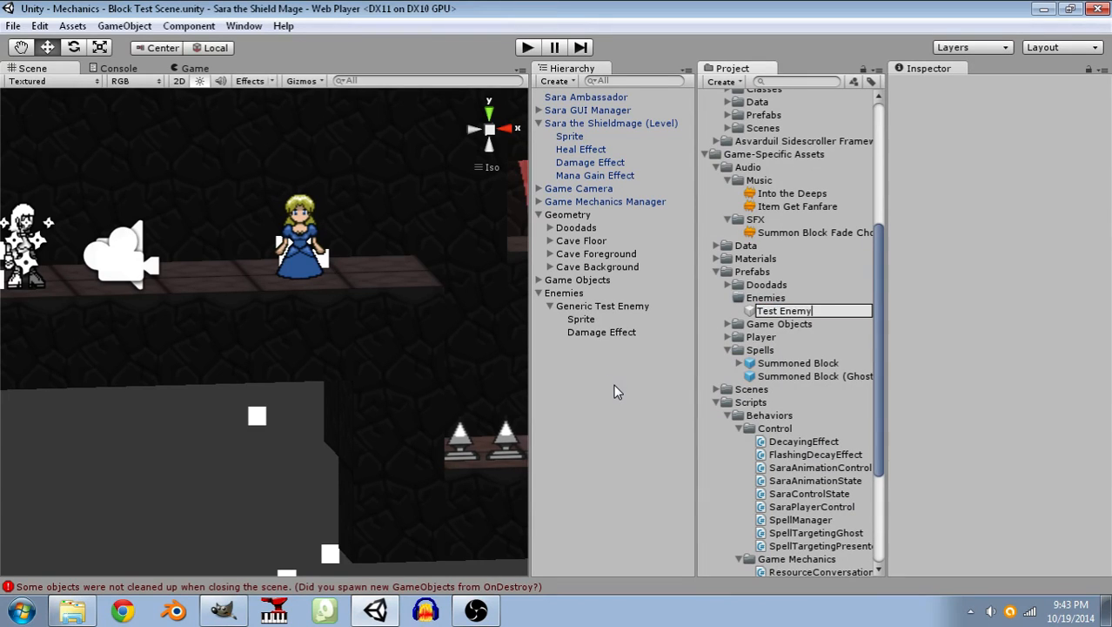
pyautogui.press('Return')
# Fill the Test Enemy prefab with the Generic Test Enemy object and save the scene.
pyautogui.moveTo(606, 310); pyautogui.dragTo(791, 320)
pyautogui.click(625, 426)
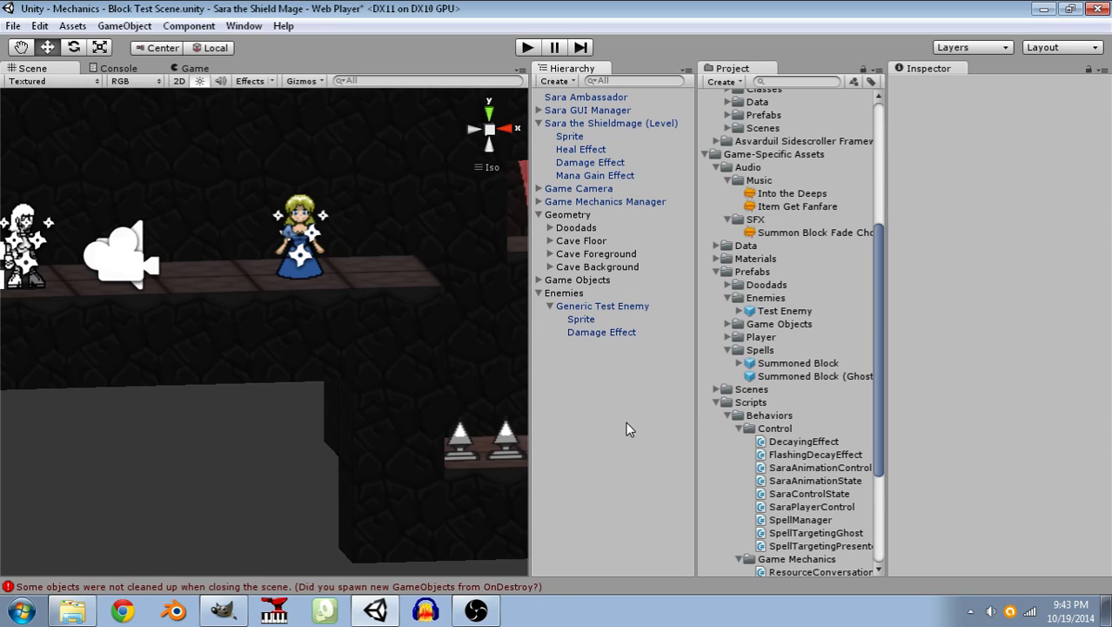
pyautogui.hotkey('ctrl', 's')
# Add a Box Collider component to the Generic Test Enemy.
pyautogui.click(595, 305)
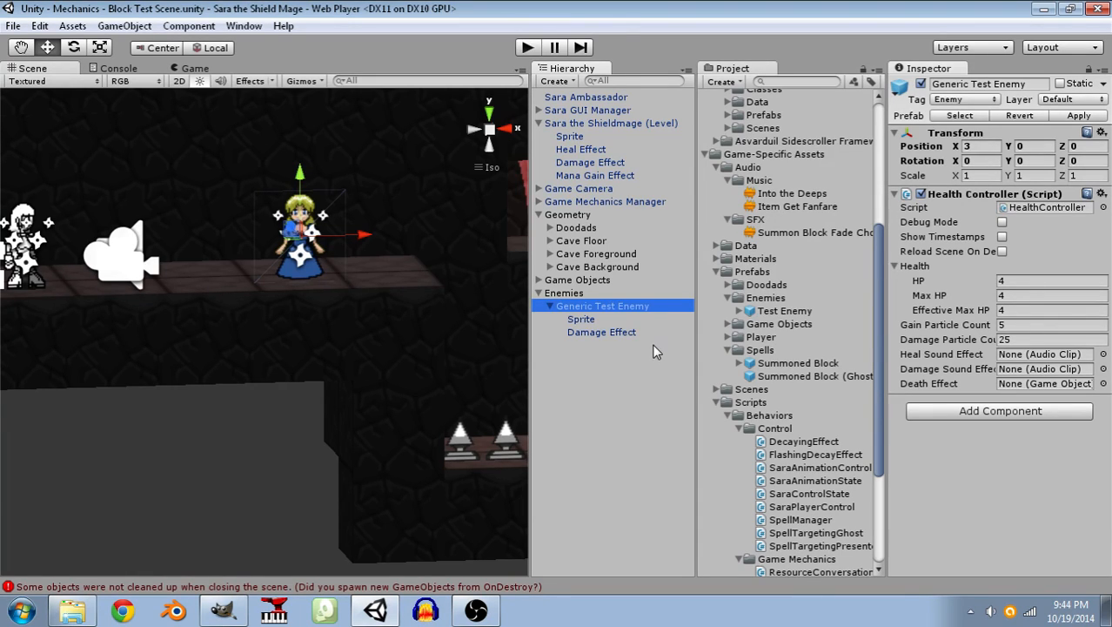
pyautogui.click(982, 410)
pyautogui.click(938, 227)
pyautogui.click(943, 229)
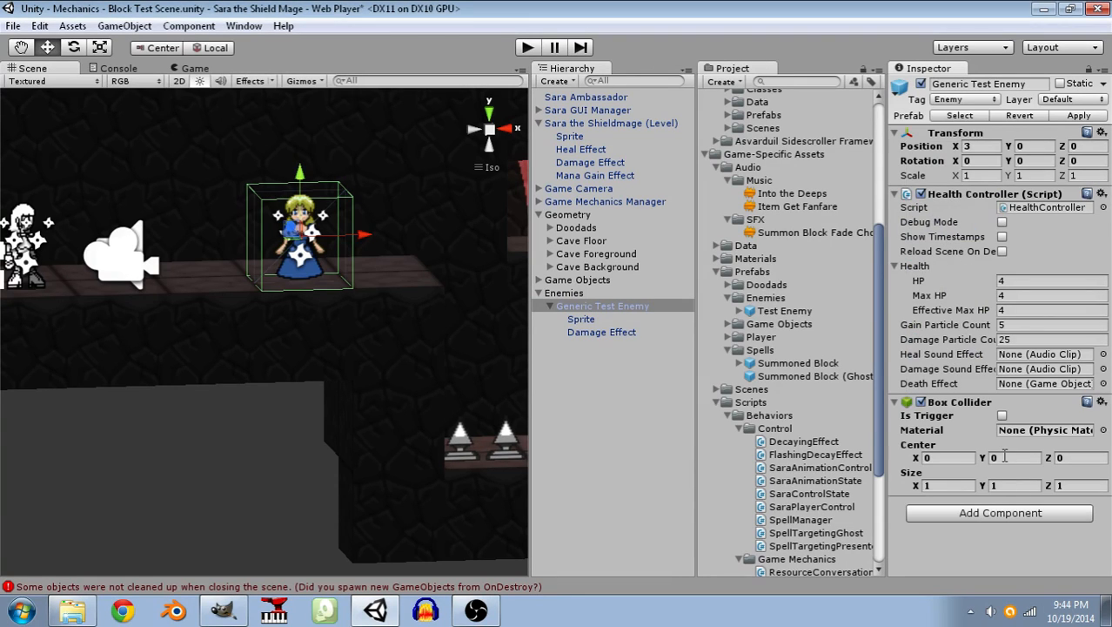
# Add a Character Controller component to the Generic Test Enemy.
pyautogui.click(996, 516)
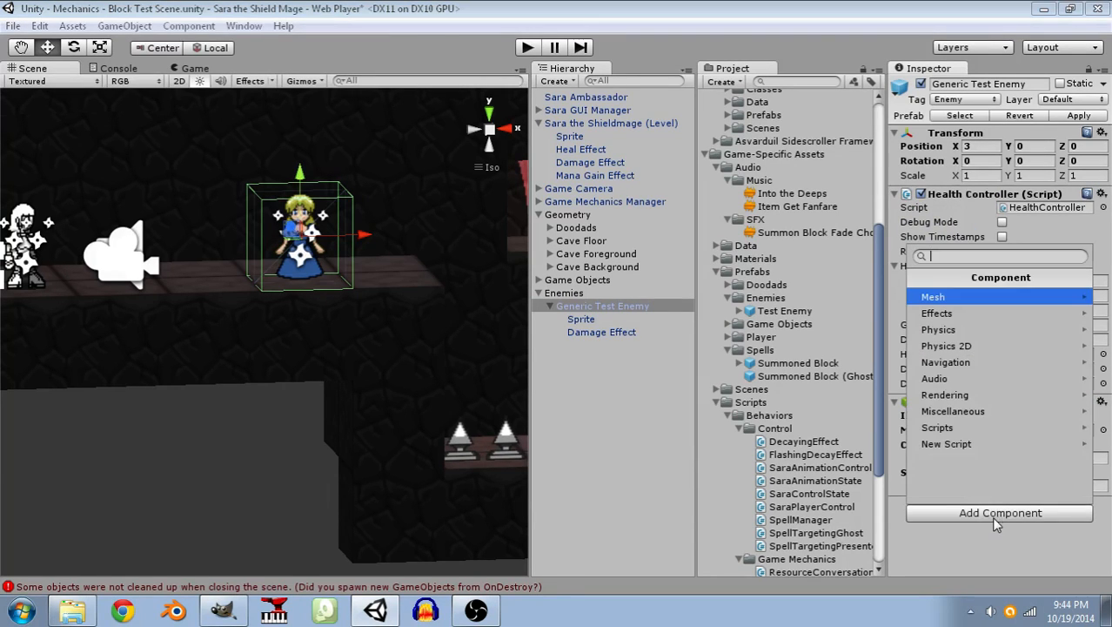
pyautogui.click(972, 335)
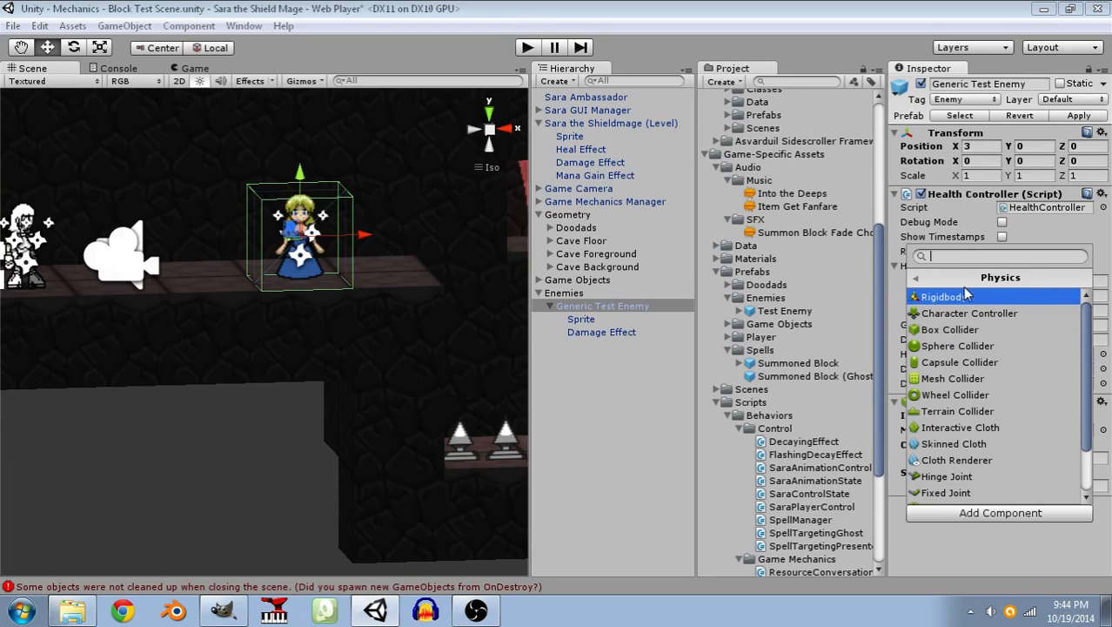
pyautogui.click(960, 316)
# Reorder the enemy's components so the Character Controller comes first, followed by the Box Collider and then the Health Controller.
pyautogui.scroll(-3, 966, 330)
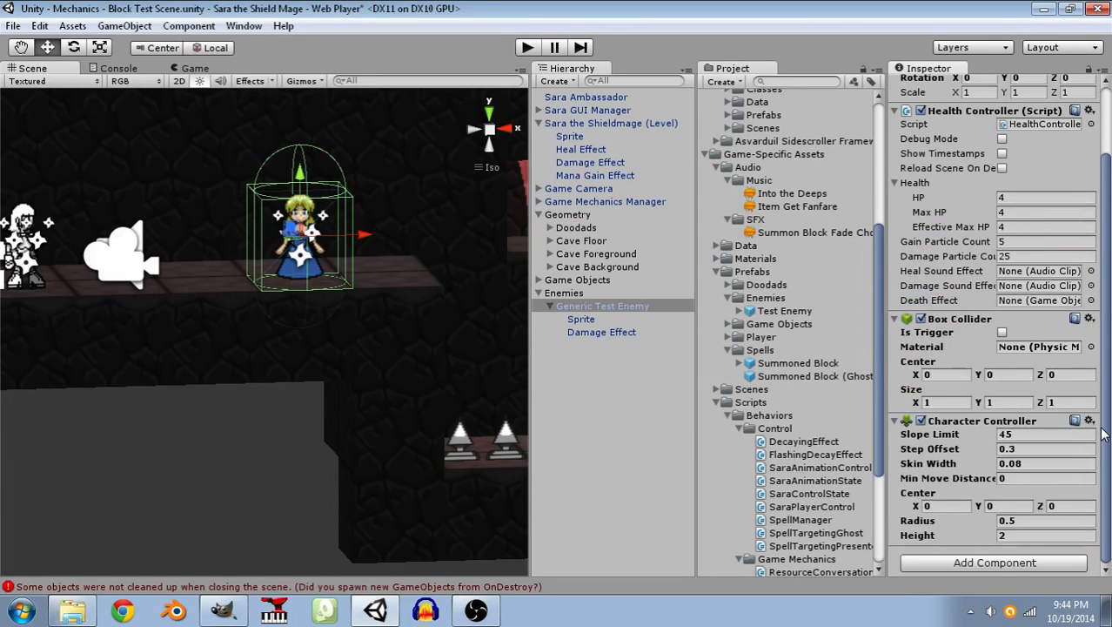
pyautogui.click(1090, 422)
pyautogui.click(1022, 480)
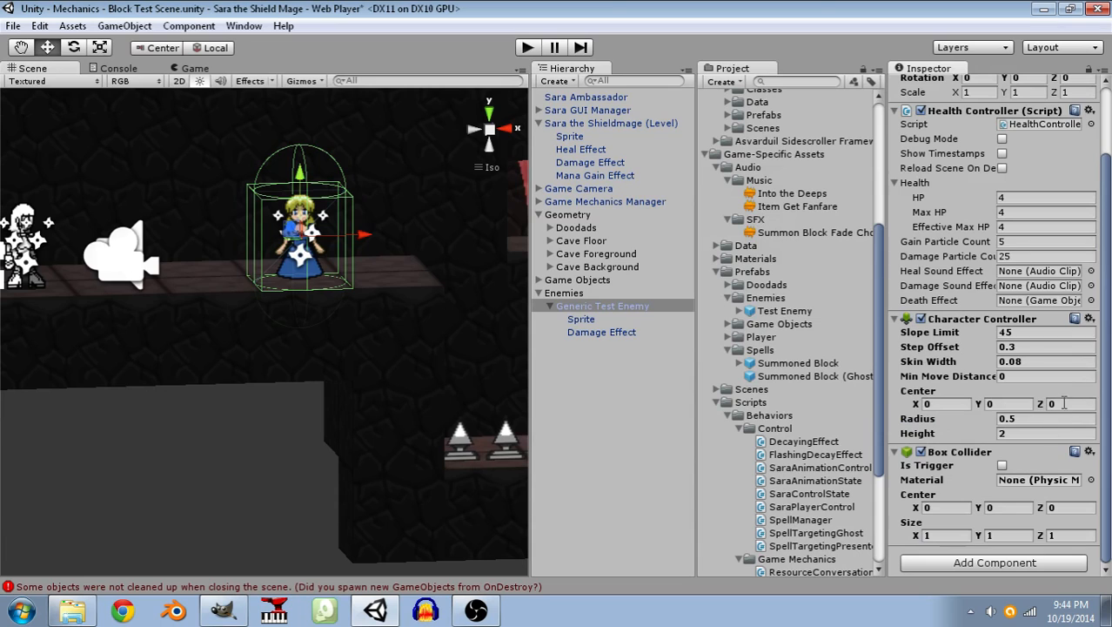
pyautogui.click(1090, 320)
pyautogui.click(950, 378)
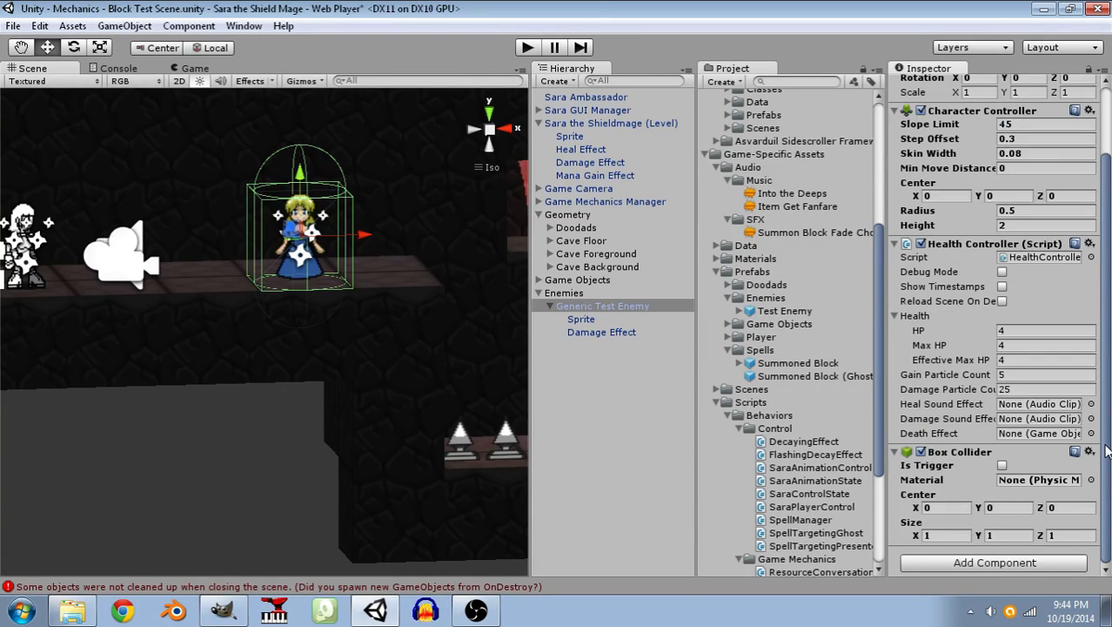
pyautogui.click(1090, 453)
pyautogui.click(1010, 379)
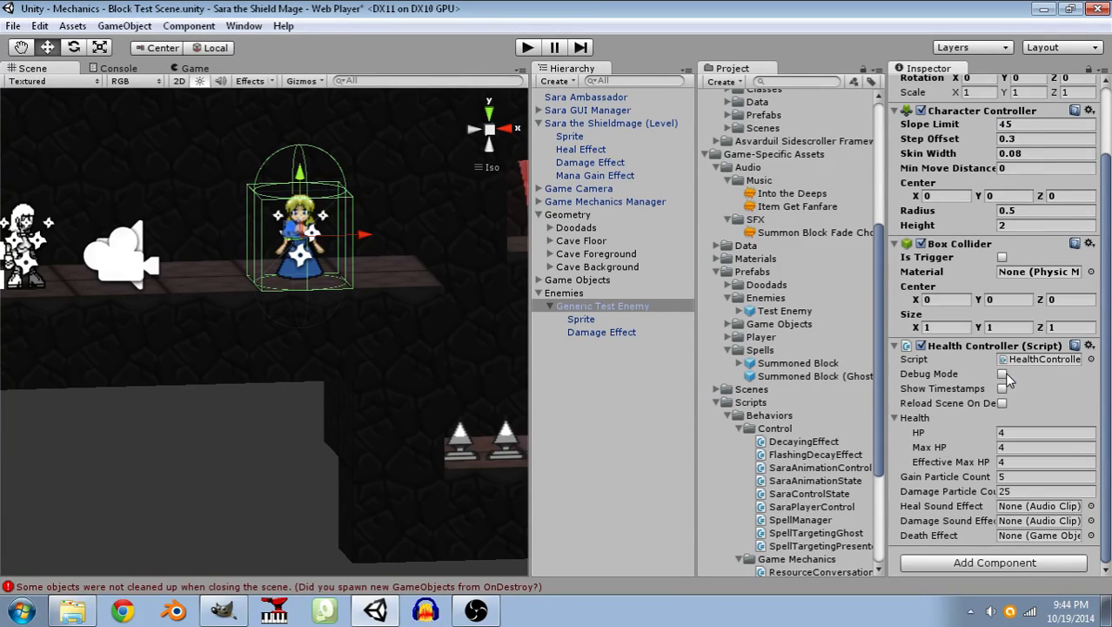
# Make the enemy's Box Collider a trigger, set its X and Z size to 0.5, and save the scene.
pyautogui.click(1003, 258)
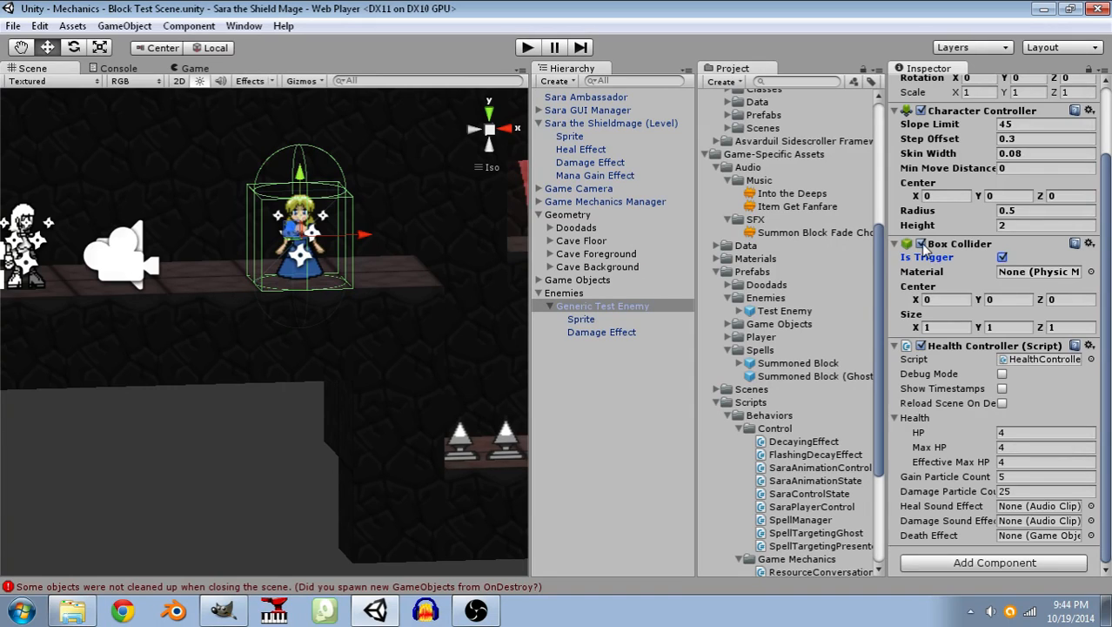
pyautogui.scroll(3, 909, 277)
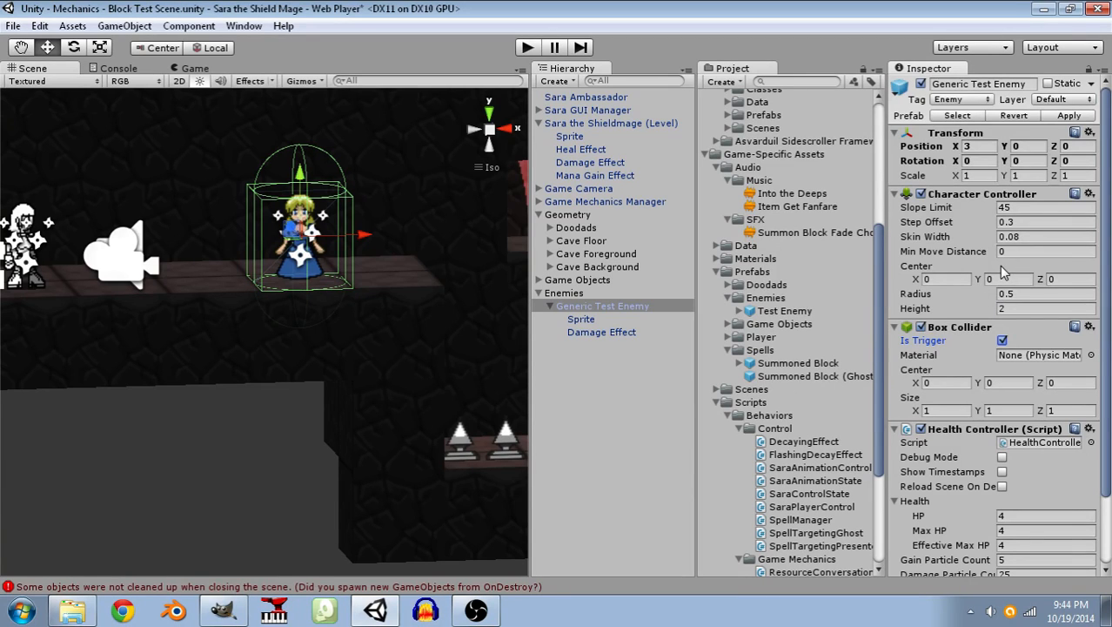
pyautogui.scroll(-3, 1005, 272)
pyautogui.click(958, 328)
pyautogui.write('0.5')
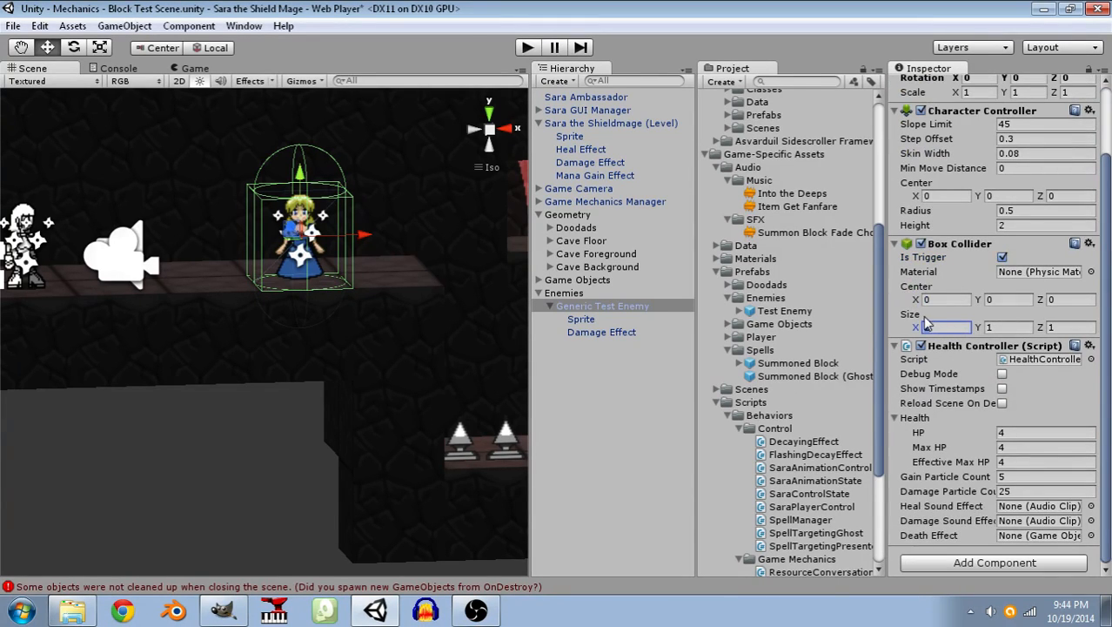
pyautogui.press('Return')
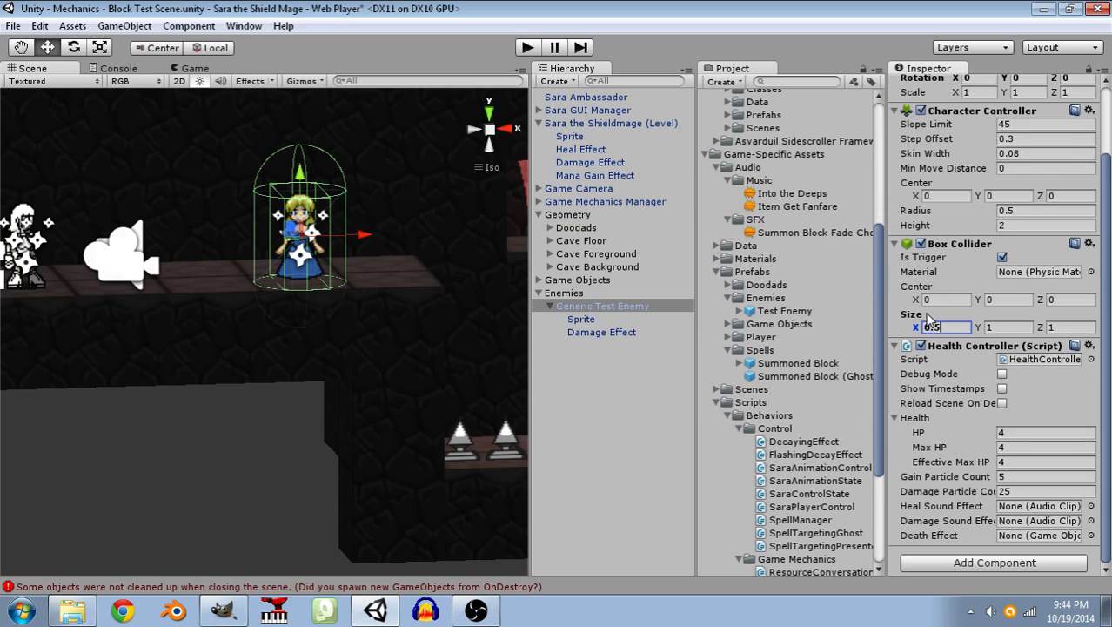
pyautogui.press('Tab')
pyautogui.press('Tab')
pyautogui.write('0.5')
pyautogui.hotkey('ctrl', 's')
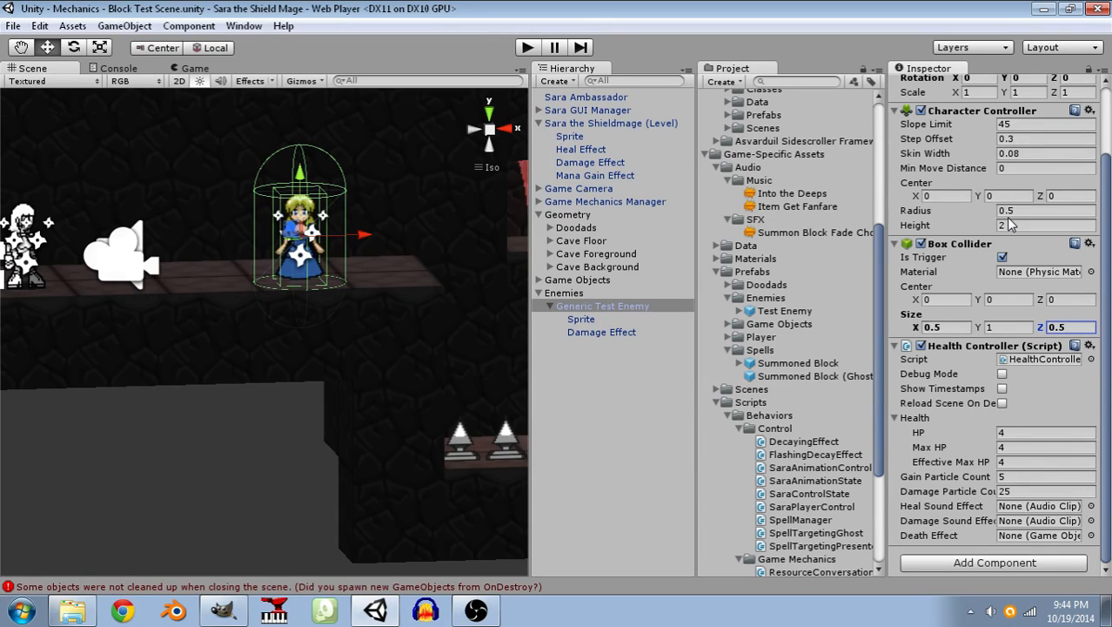
# Set the enemy's Character Controller radius to 0.25 and height to 0.85, and save the scene.
pyautogui.click(956, 212)
pyautogui.write('0.25')
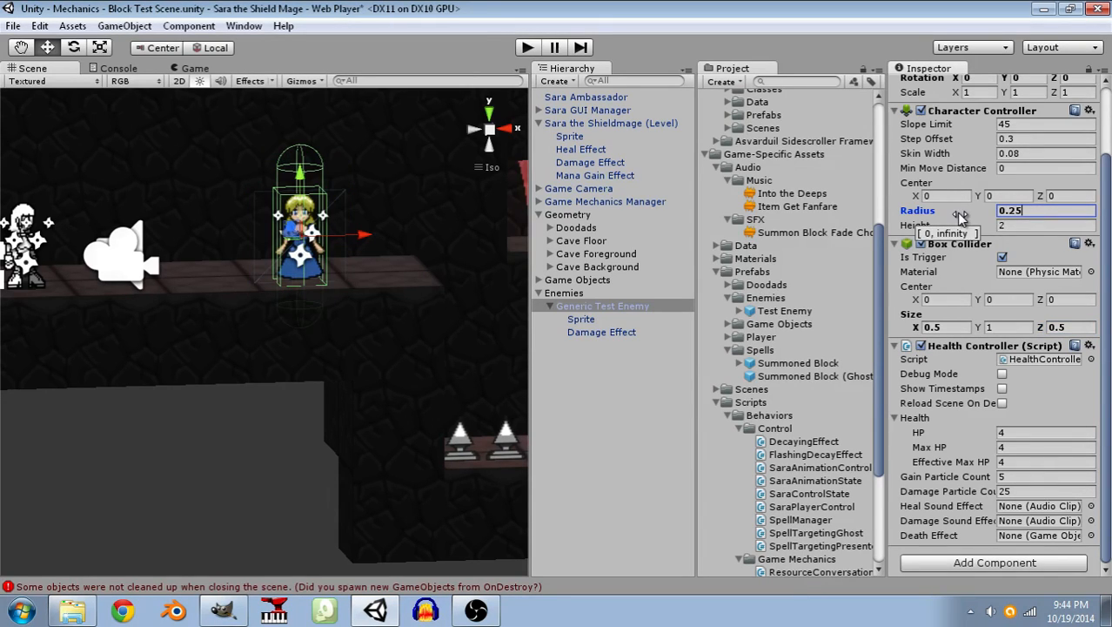
pyautogui.press('Tab')
pyautogui.write('0')
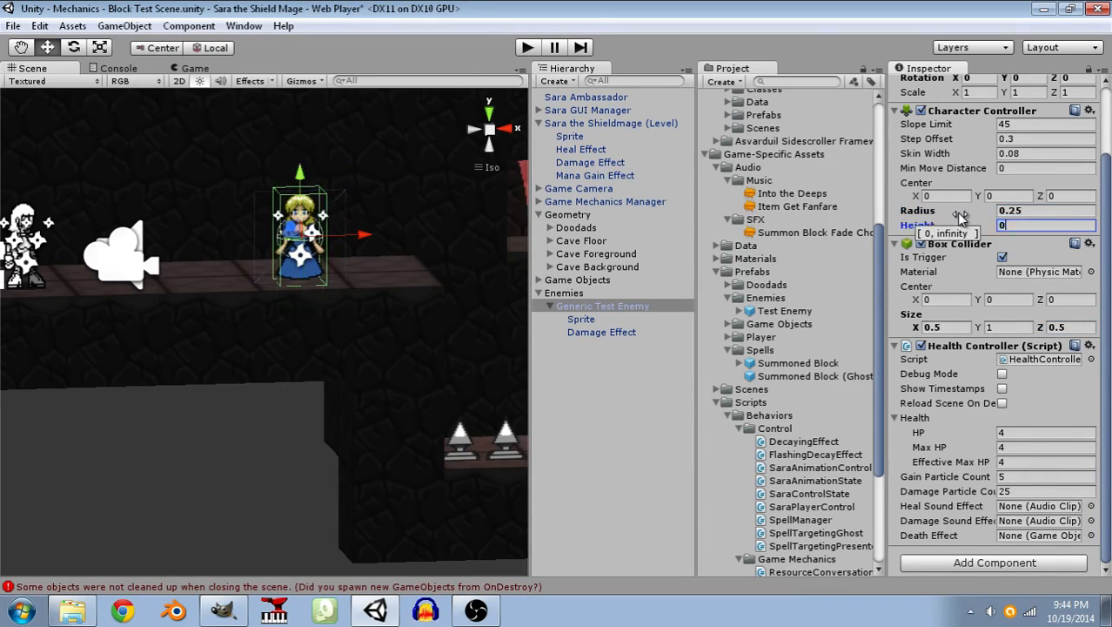
pyautogui.write('.85')
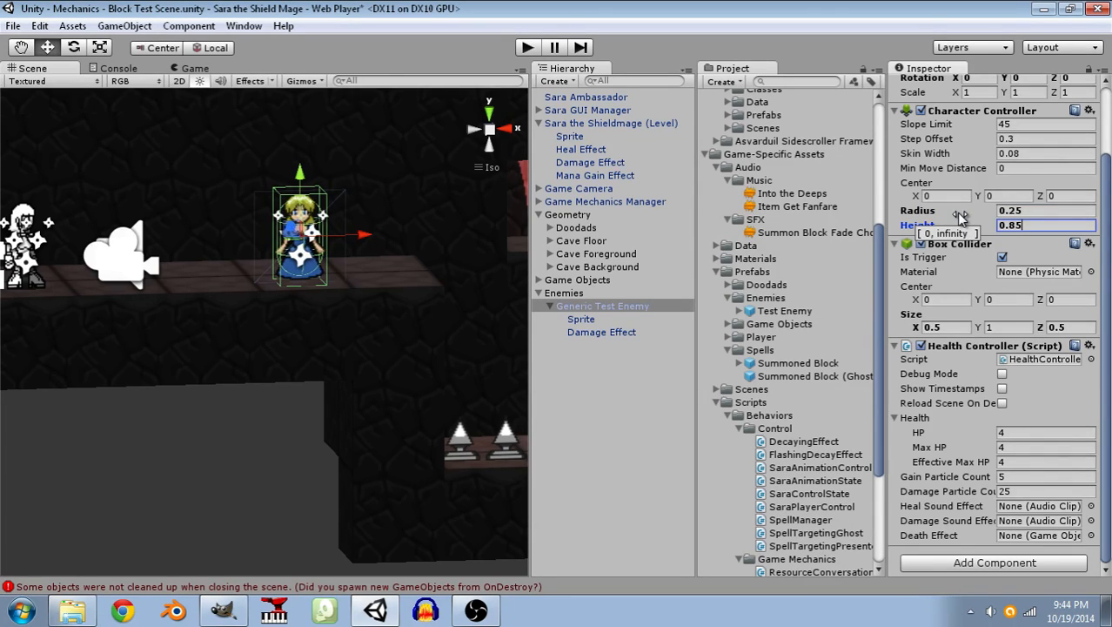
pyautogui.hotkey('ctrl', 's')
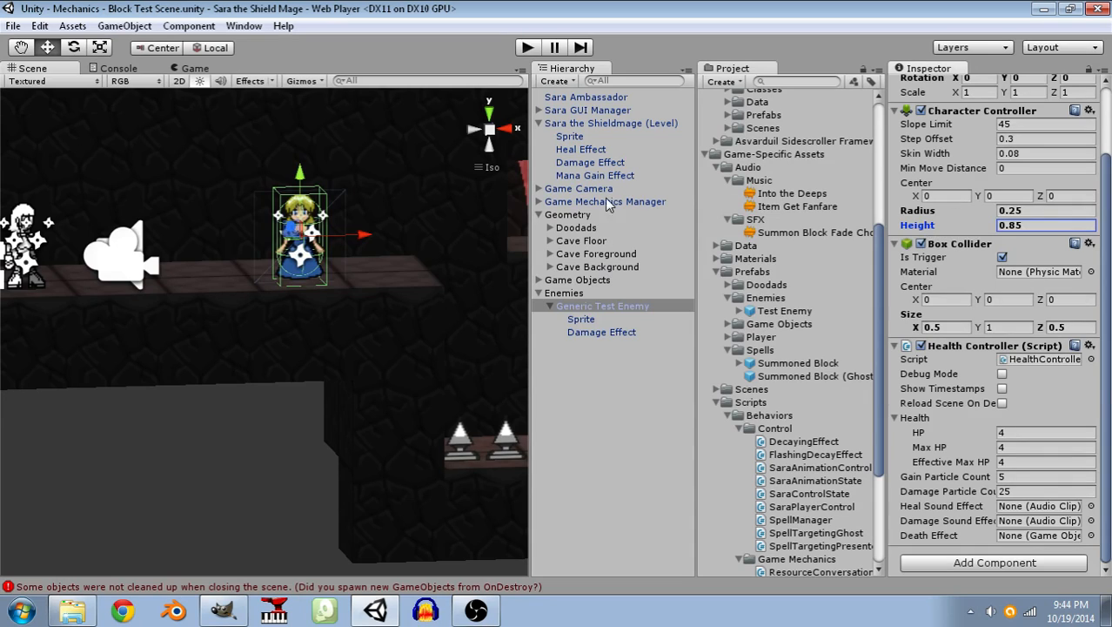
# Match the Generic Test Enemy's Character Controller height to Sara's by setting it to 0.95, and save the scene.
pyautogui.click(591, 125)
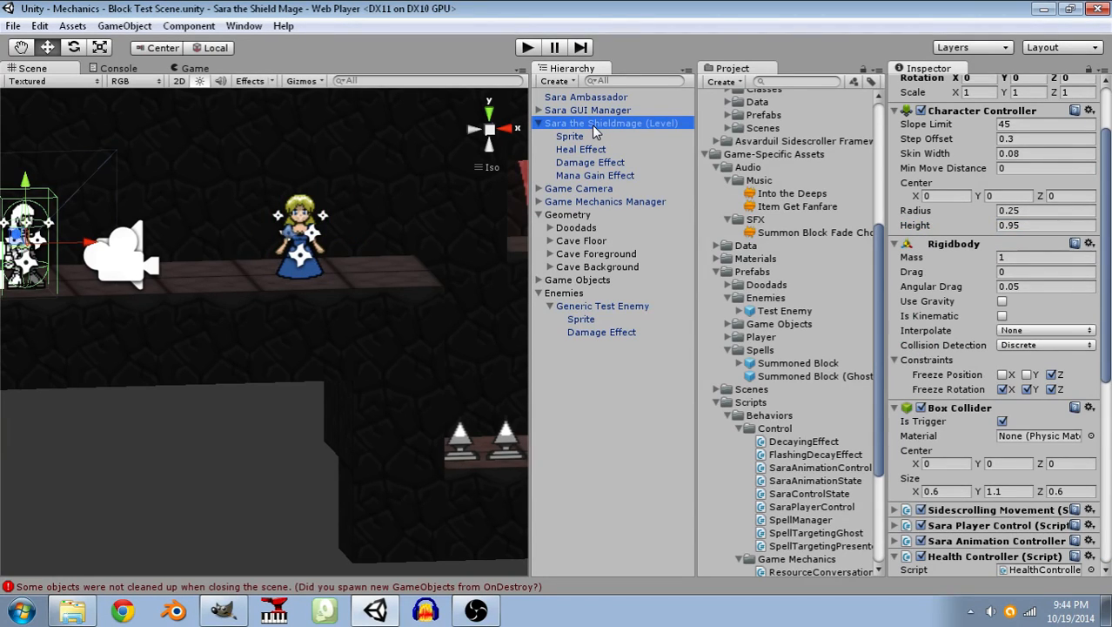
pyautogui.click(581, 306)
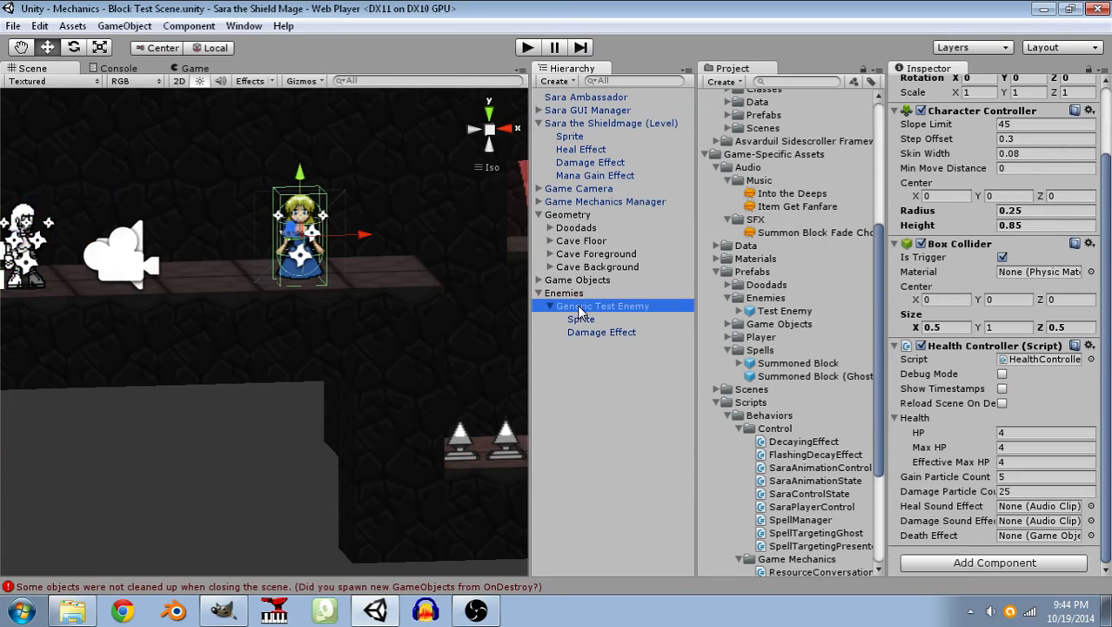
pyautogui.click(1039, 225)
pyautogui.write('0.95')
pyautogui.hotkey('ctrl', 's')
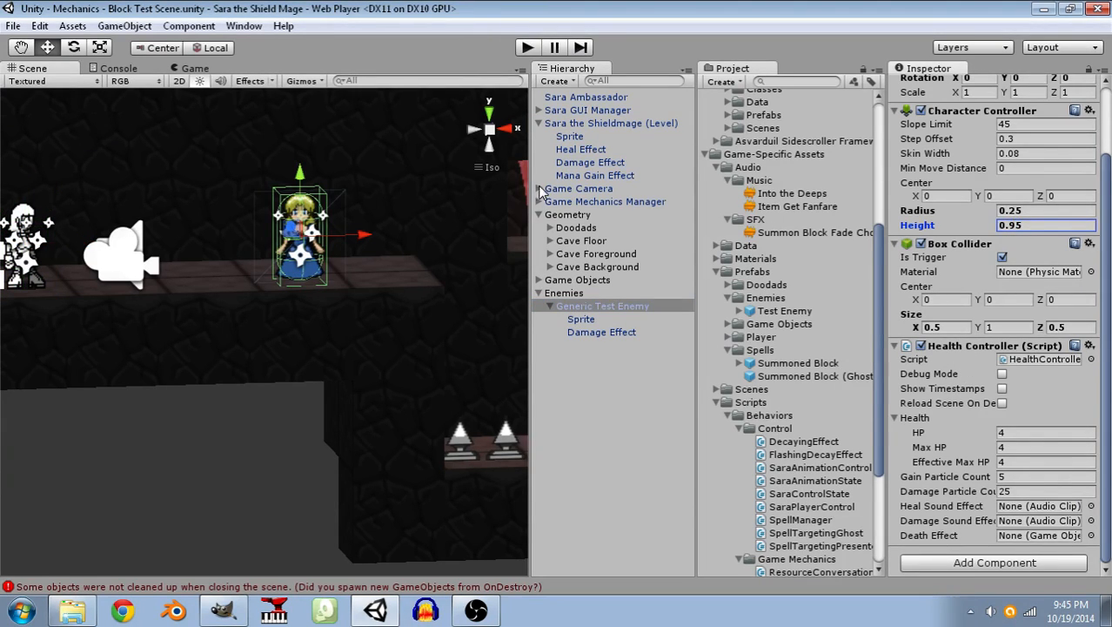
# Match the enemy's Box Collider size to Sara's by setting X 0.6, Y 1.1 and Z 0.6, and save the scene.
pyautogui.click(580, 124)
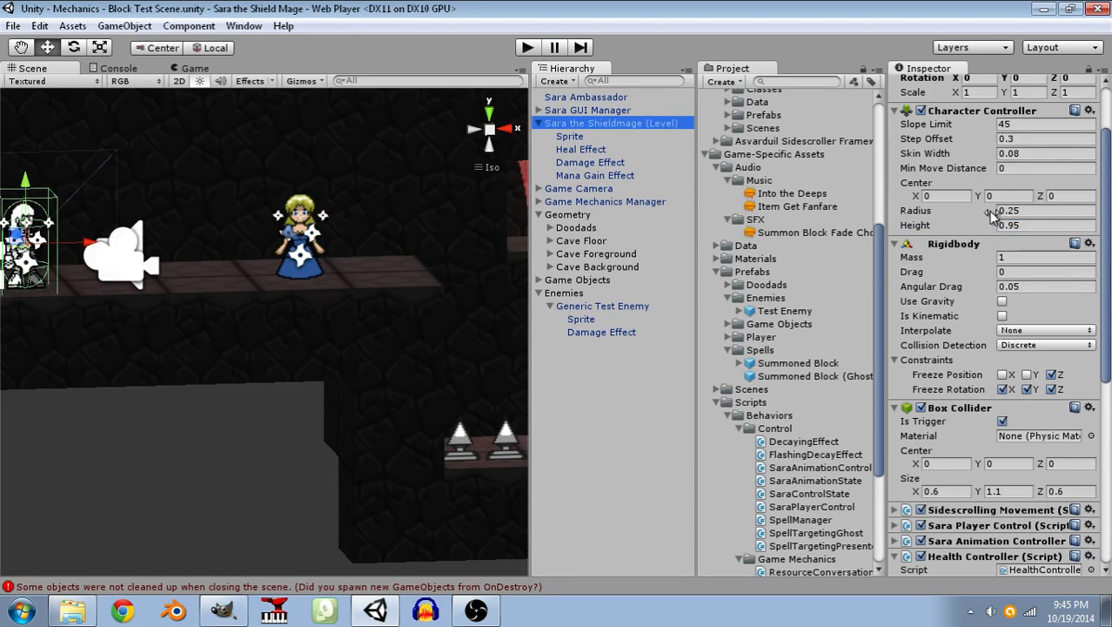
pyautogui.scroll(-3, 1036, 324)
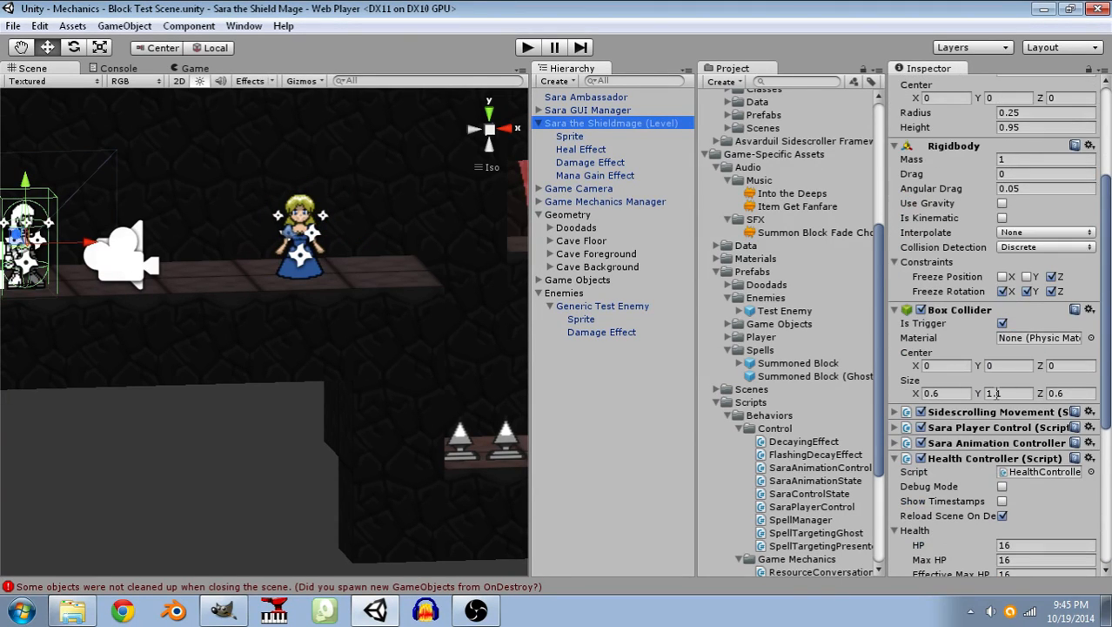
pyautogui.click(602, 306)
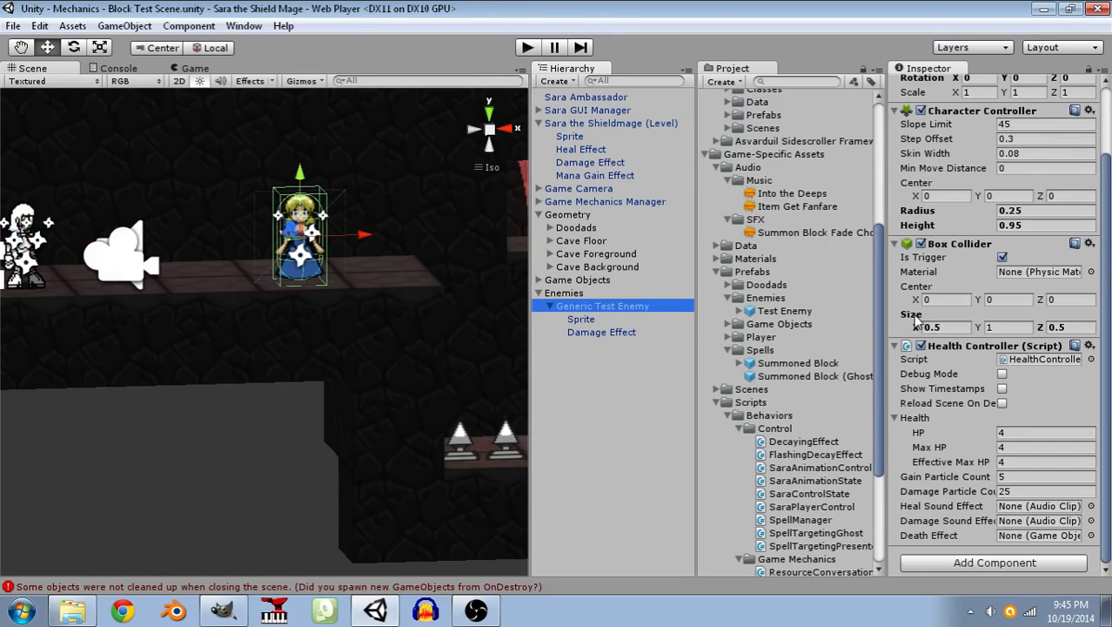
pyautogui.click(938, 326)
pyautogui.write('0.6')
pyautogui.press('Tab')
pyautogui.write('1.1')
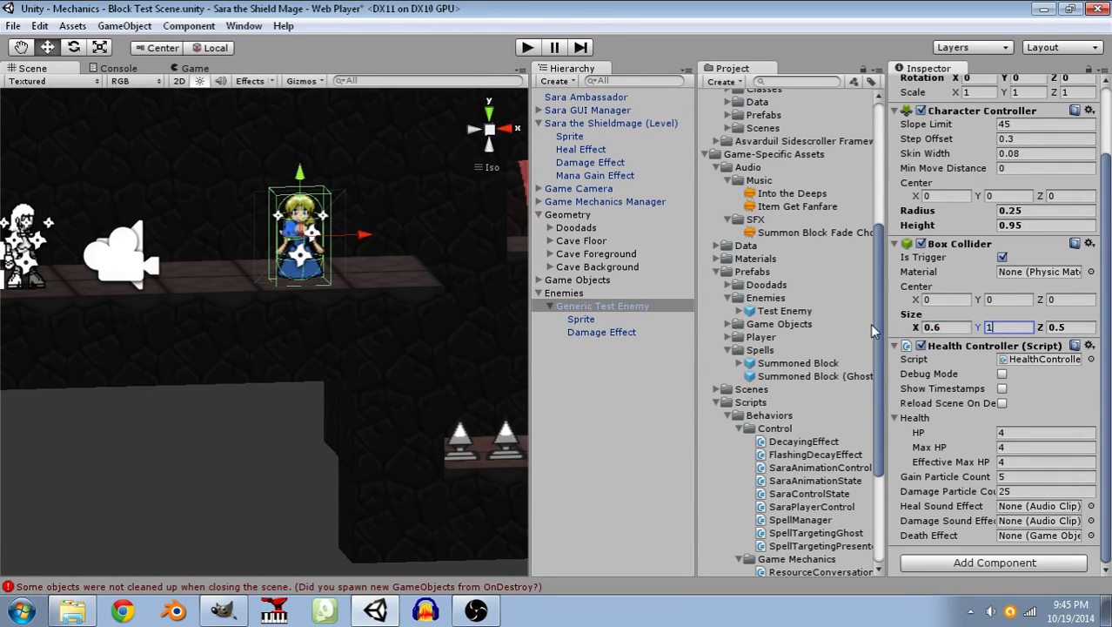
pyautogui.press('Tab')
pyautogui.write('0.6')
pyautogui.hotkey('ctrl', 's')
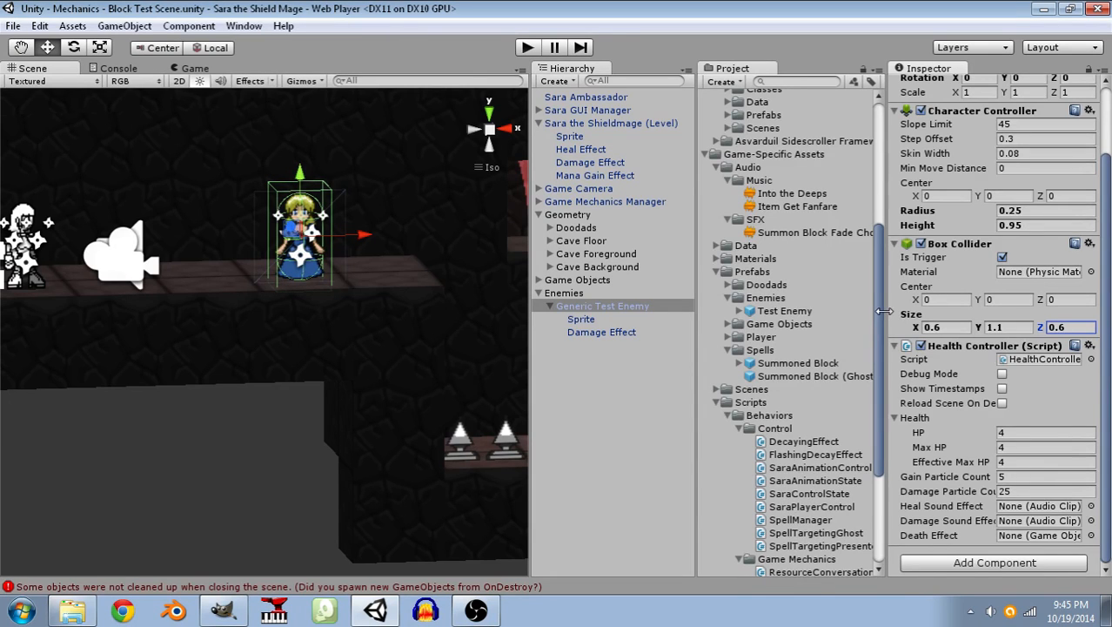
# Apply the Generic Test Enemy's collider and controller changes to its prefab.
pyautogui.scroll(1, 873, 323)
pyautogui.scroll(2, 1020, 287)
pyautogui.click(1069, 119)
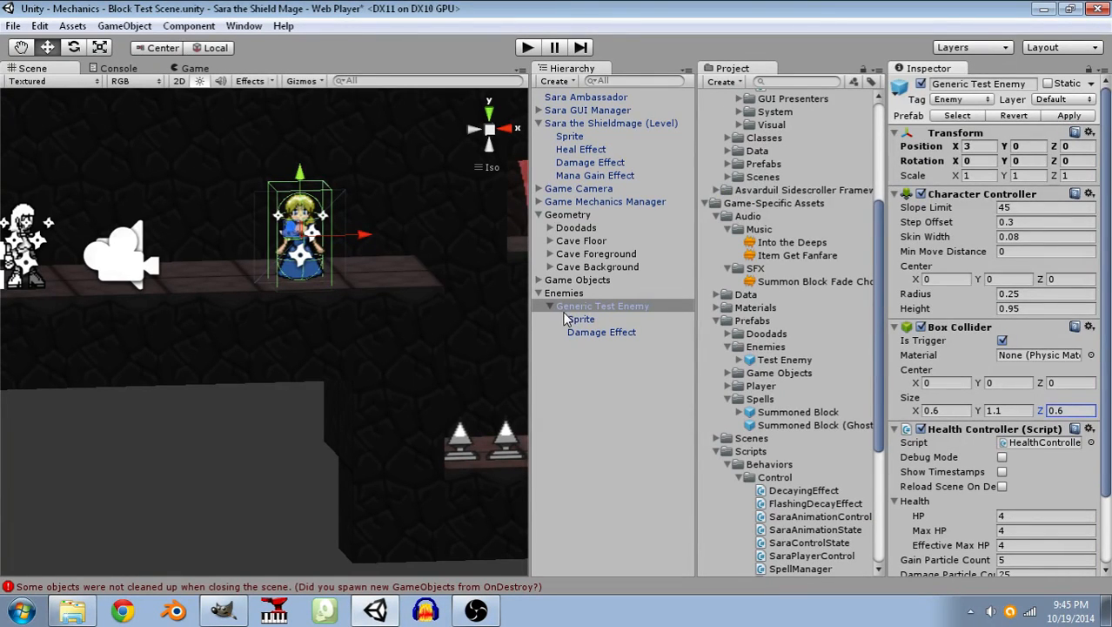
pyautogui.scroll(-3, 962, 414)
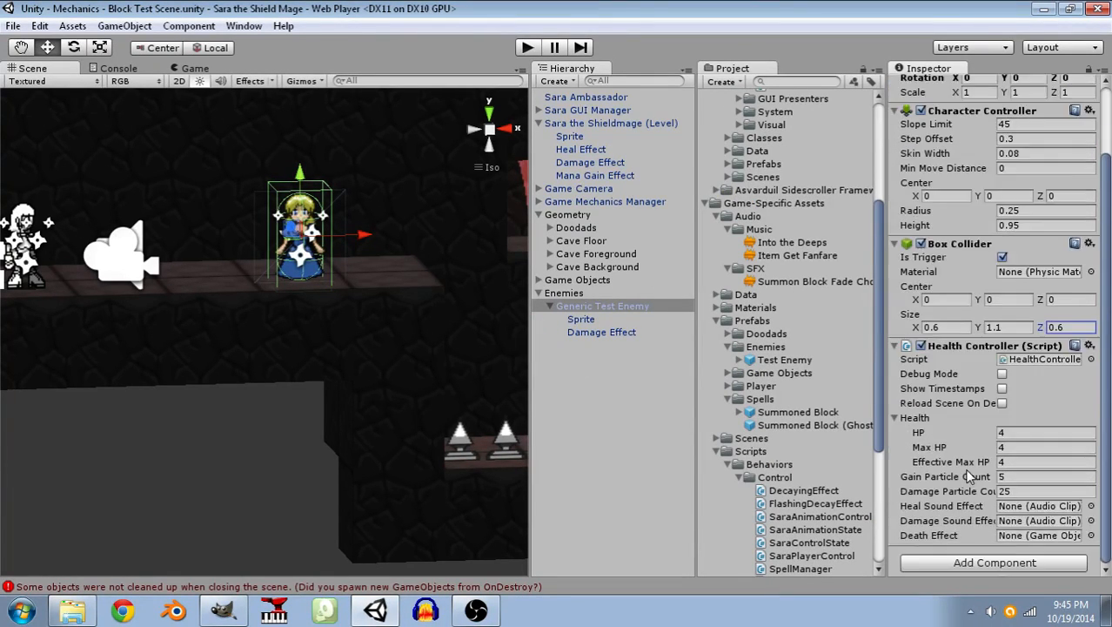
# Playtest the scene by moving Sara back and forth and jumping around and over the test enemy to check its collision.
pyautogui.click(529, 48)
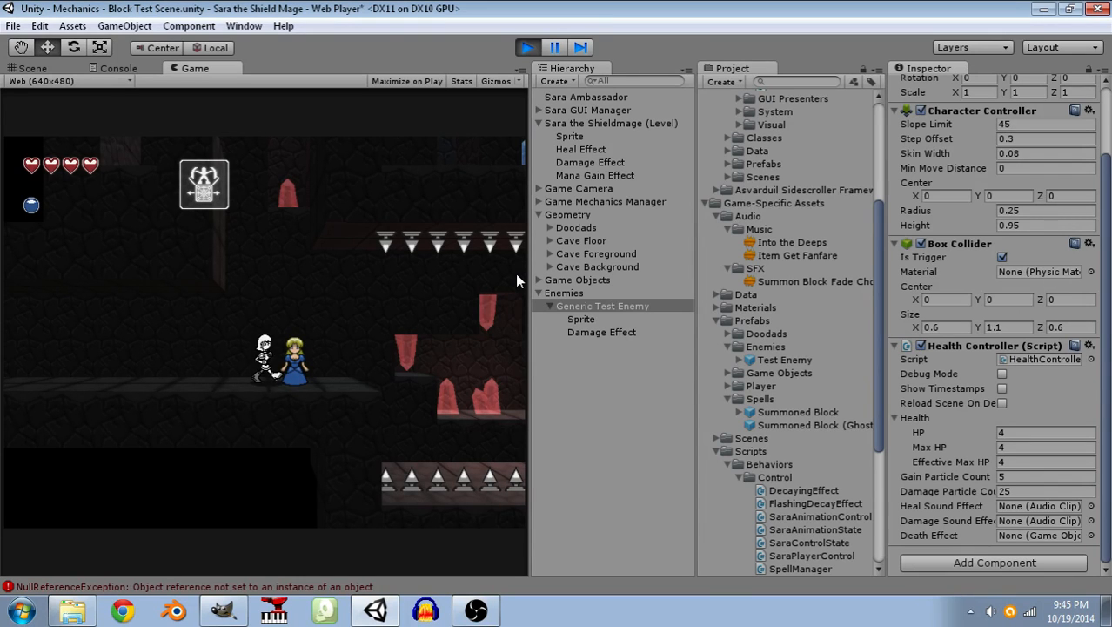
pyautogui.press('space')
pyautogui.press('Right')
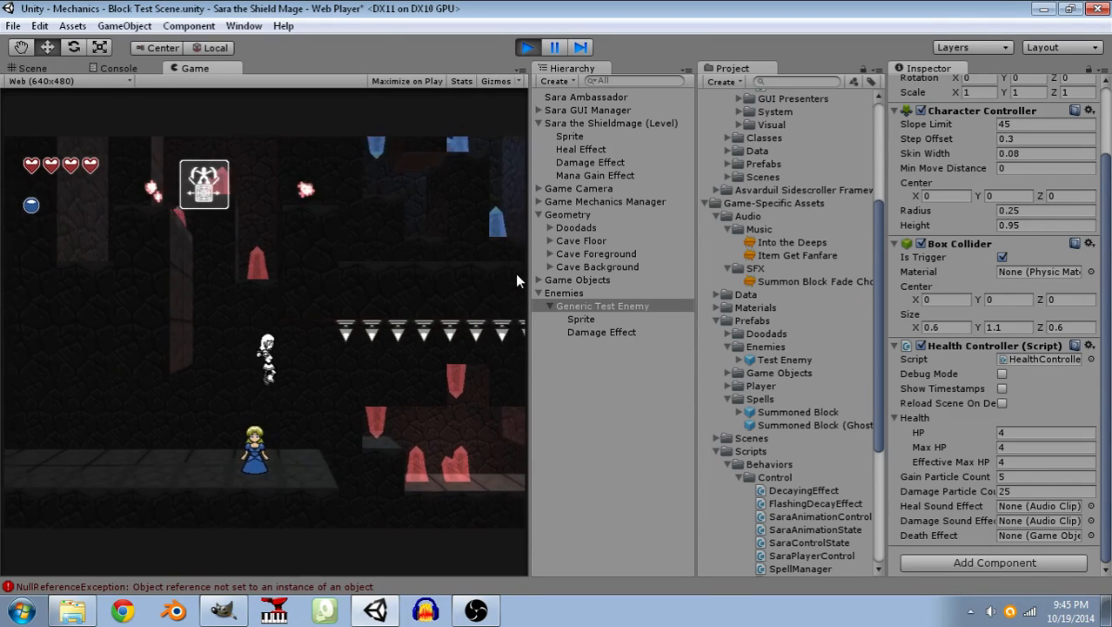
pyautogui.press('space')
pyautogui.press('Left')
pyautogui.press('space')
pyautogui.press('Right')
pyautogui.press('space')
pyautogui.press('Left')
pyautogui.press('space')
pyautogui.press('Right')
pyautogui.press('Right')
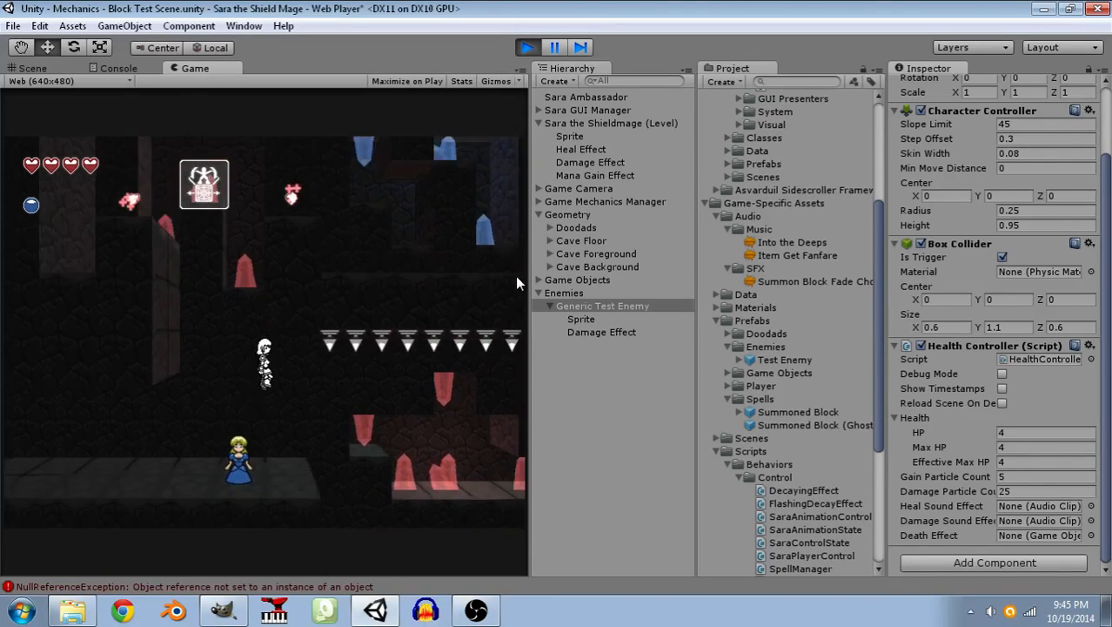
pyautogui.press('space')
pyautogui.press('Left')
pyautogui.press('Right')
pyautogui.press('space')
pyautogui.press('Left')
pyautogui.press('space')
pyautogui.press('Right')
pyautogui.press('space')
pyautogui.press('space')
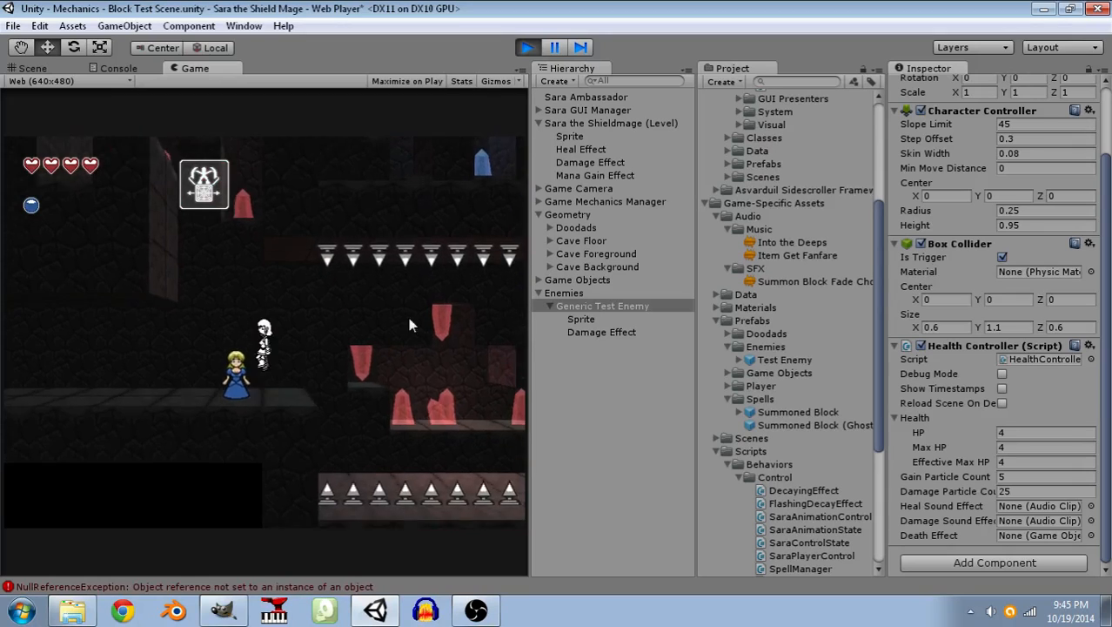
pyautogui.press('Left')
# Test summoning blocks just above the enemy, end the playtest, and collapse the Generic Test Enemy's child objects.
pyautogui.click(328, 263)
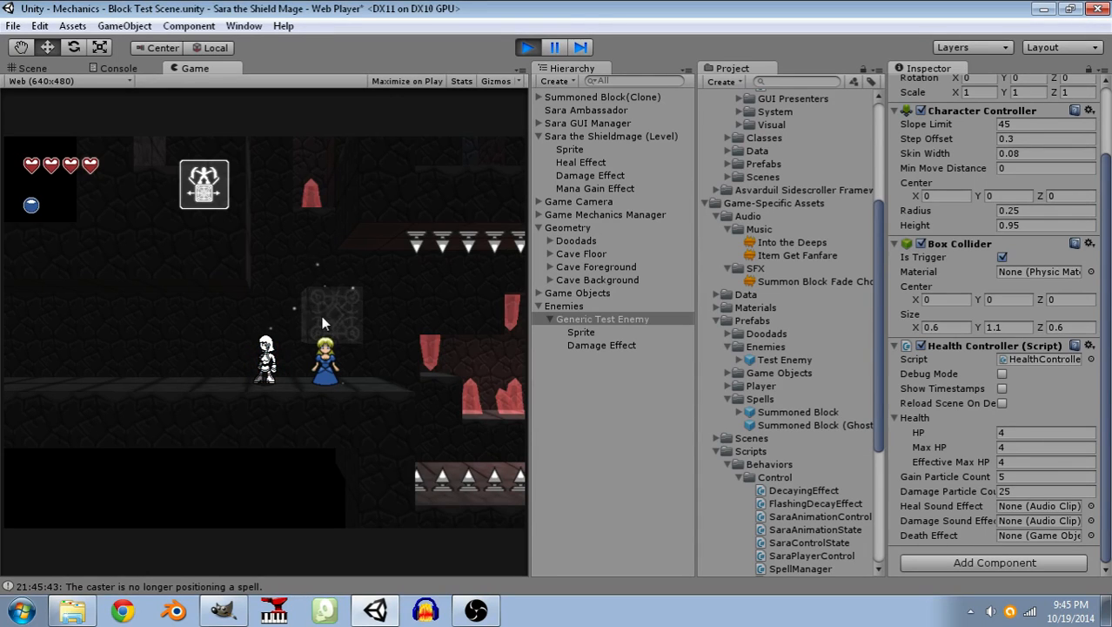
pyautogui.click(322, 287)
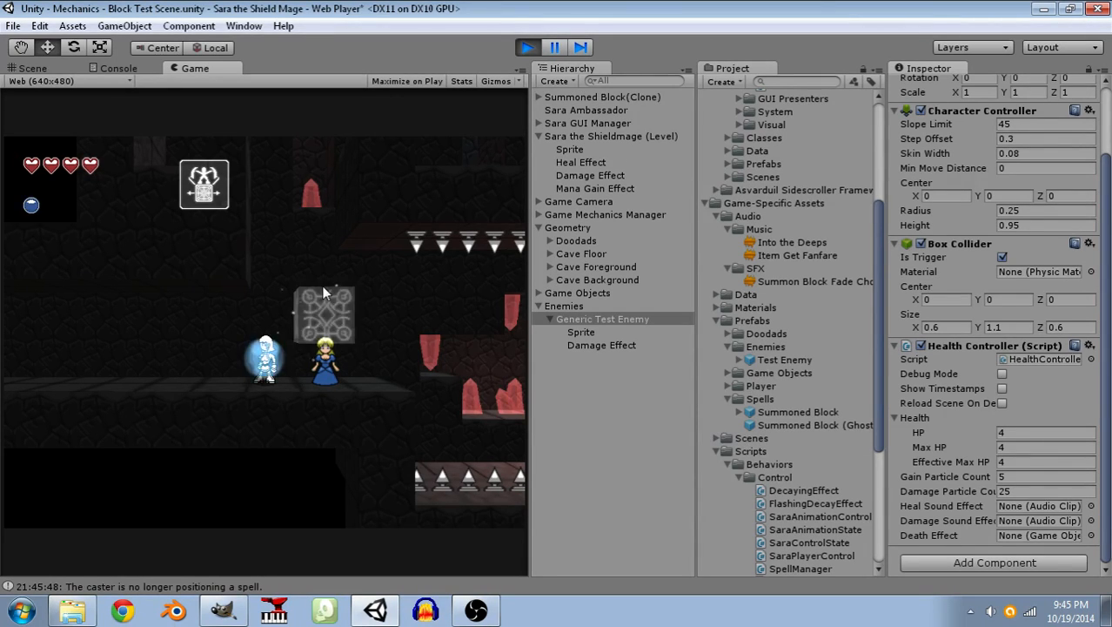
pyautogui.press('d')
pyautogui.press('a')
pyautogui.press('d')
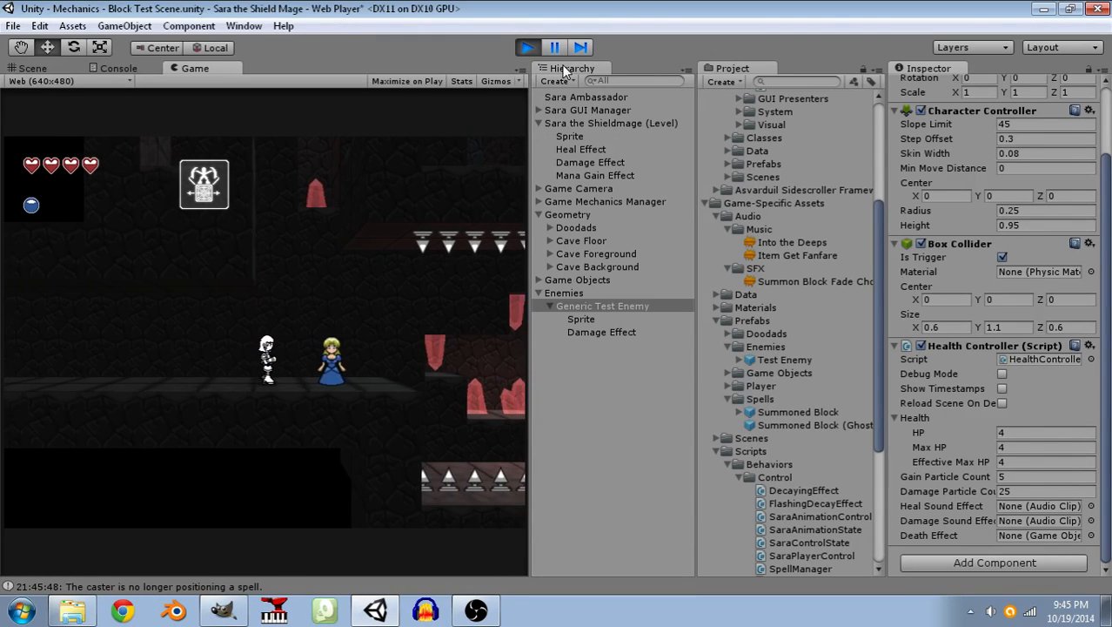
pyautogui.hotkey('ctrl', 'p')
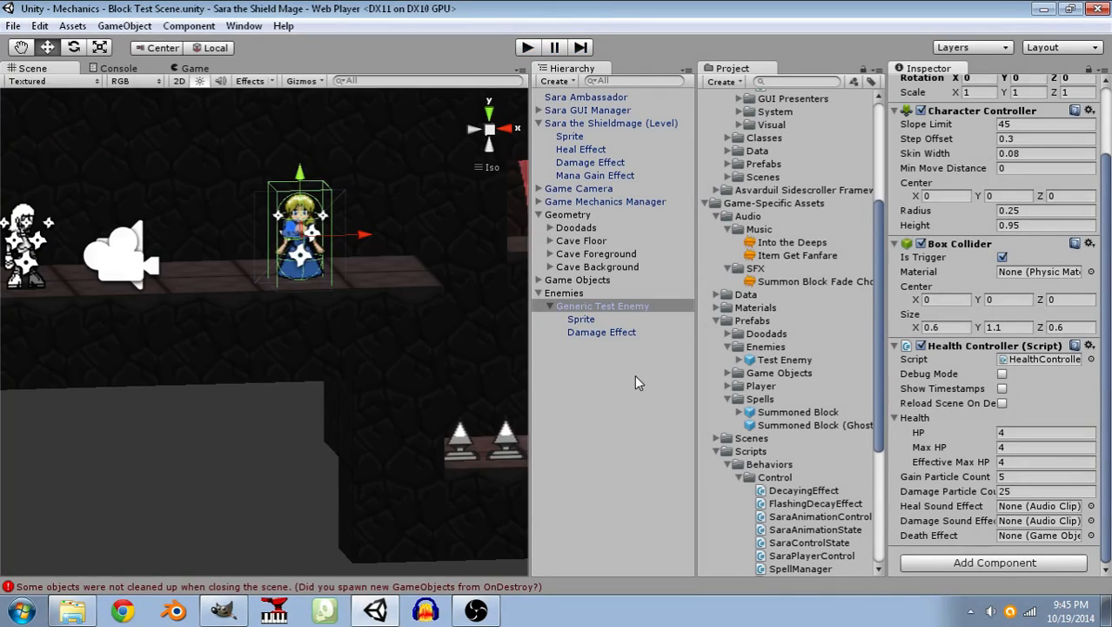
pyautogui.click(550, 307)
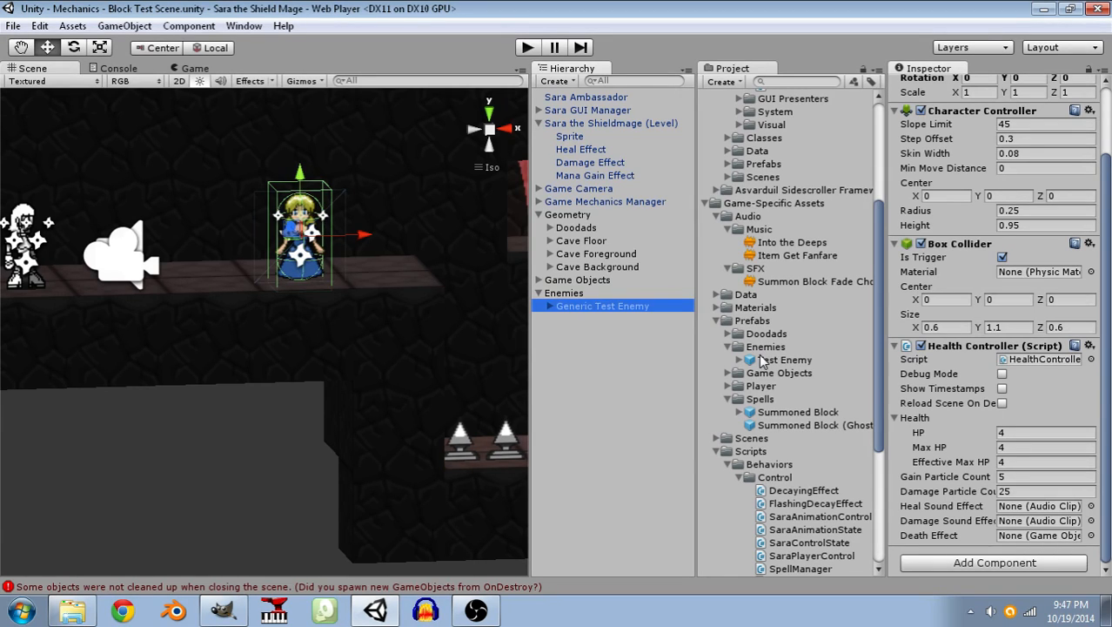
# Run the Block Test Scene and resume it from pause to observe the test enemy in the game.
pyautogui.moveTo(358, 287); pyautogui.dragTo(343, 351, button='right')
pyautogui.click(527, 48)
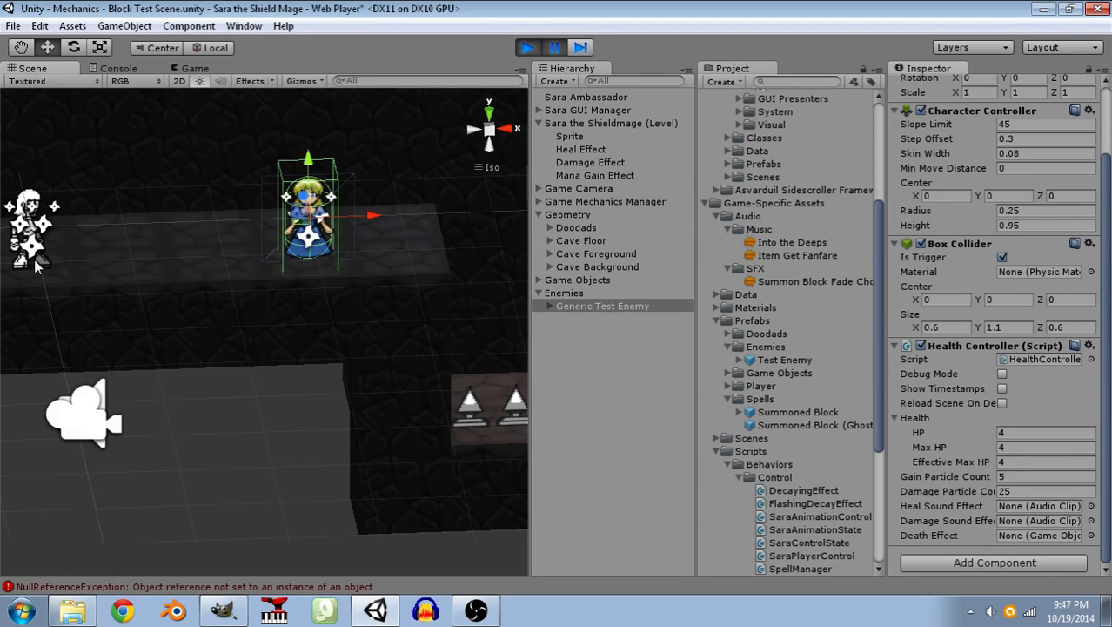
pyautogui.click(556, 48)
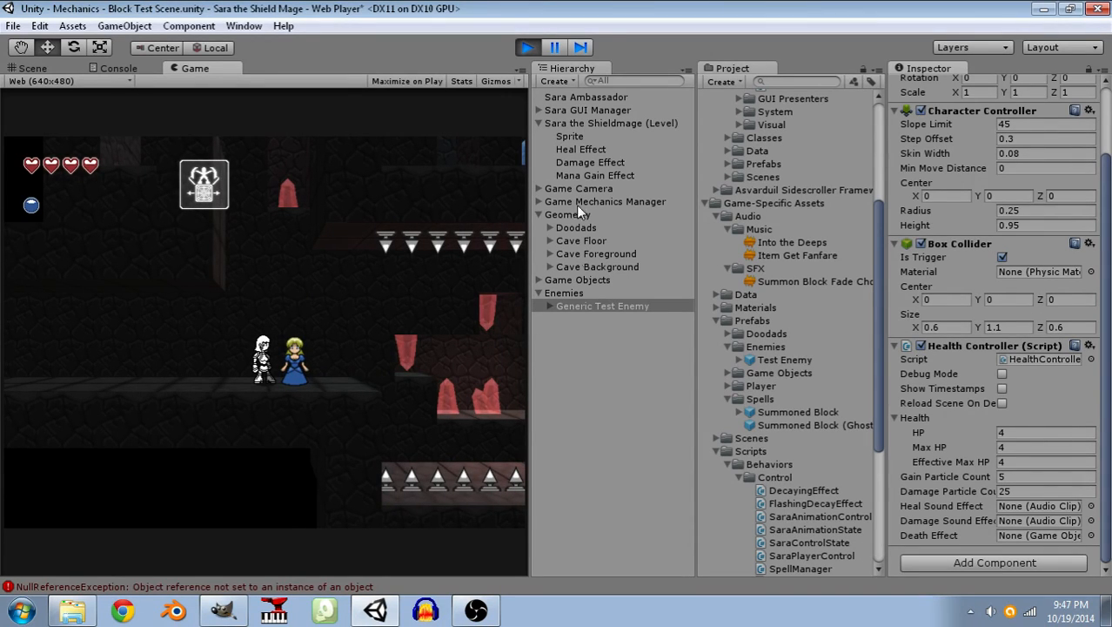
# Inspect Sara's Sprite object and the Generic Test Enemy with its Sprite child in the running scene, and stop playback.
pyautogui.click(571, 123)
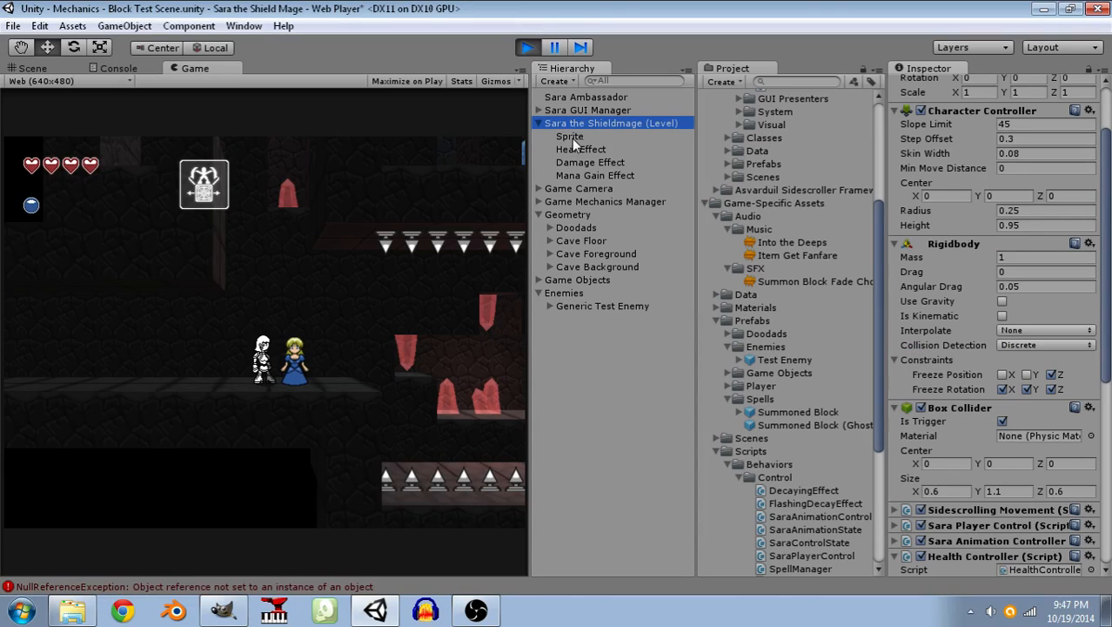
pyautogui.click(571, 137)
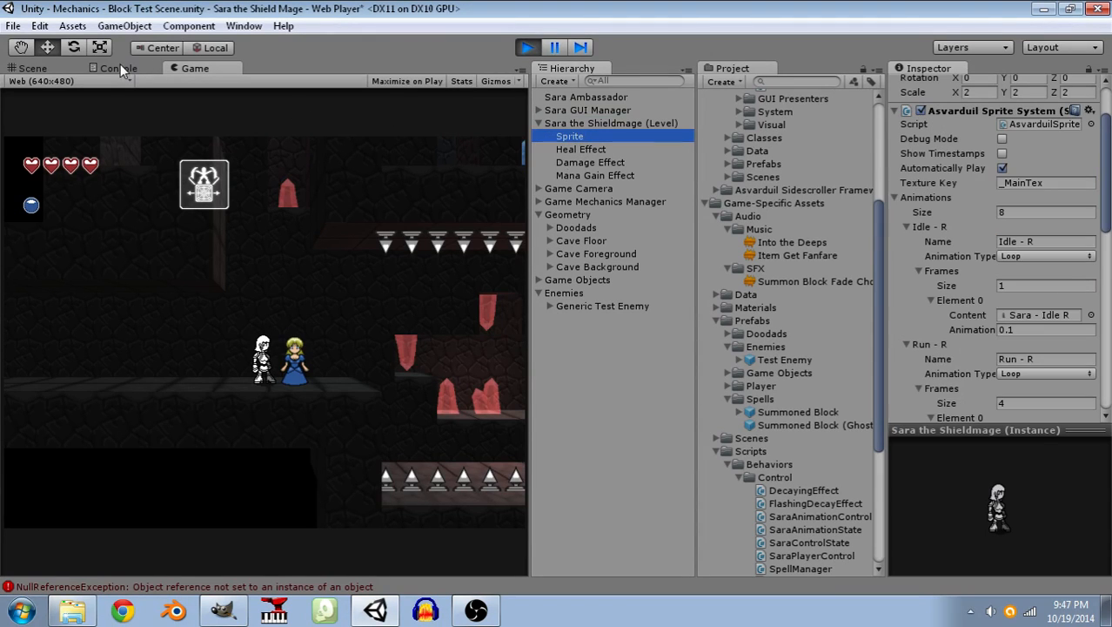
pyautogui.click(35, 69)
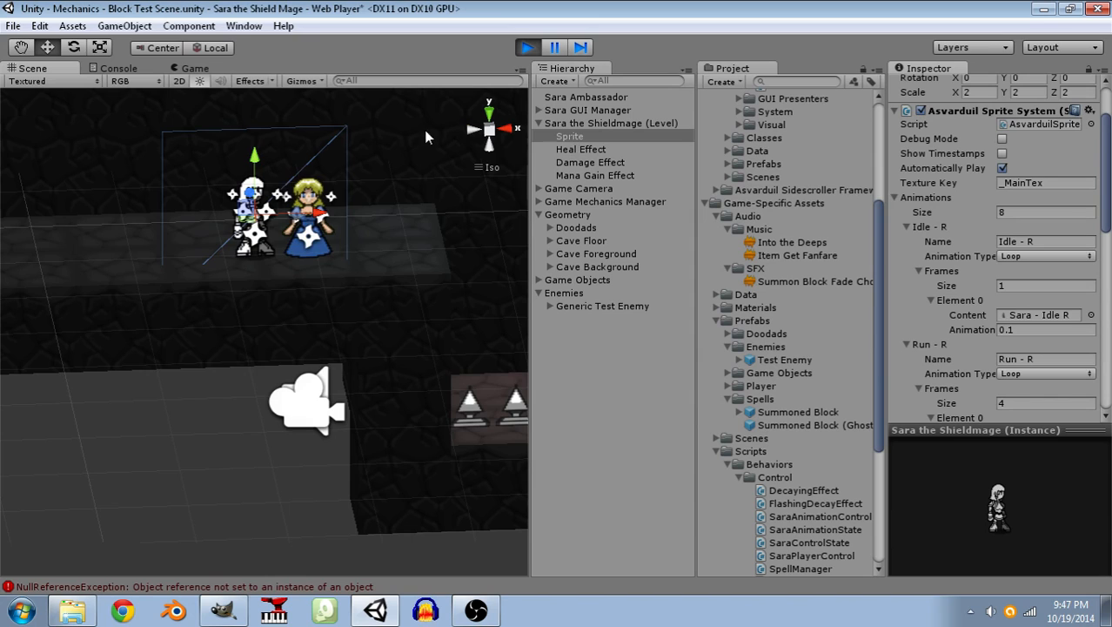
pyautogui.click(584, 306)
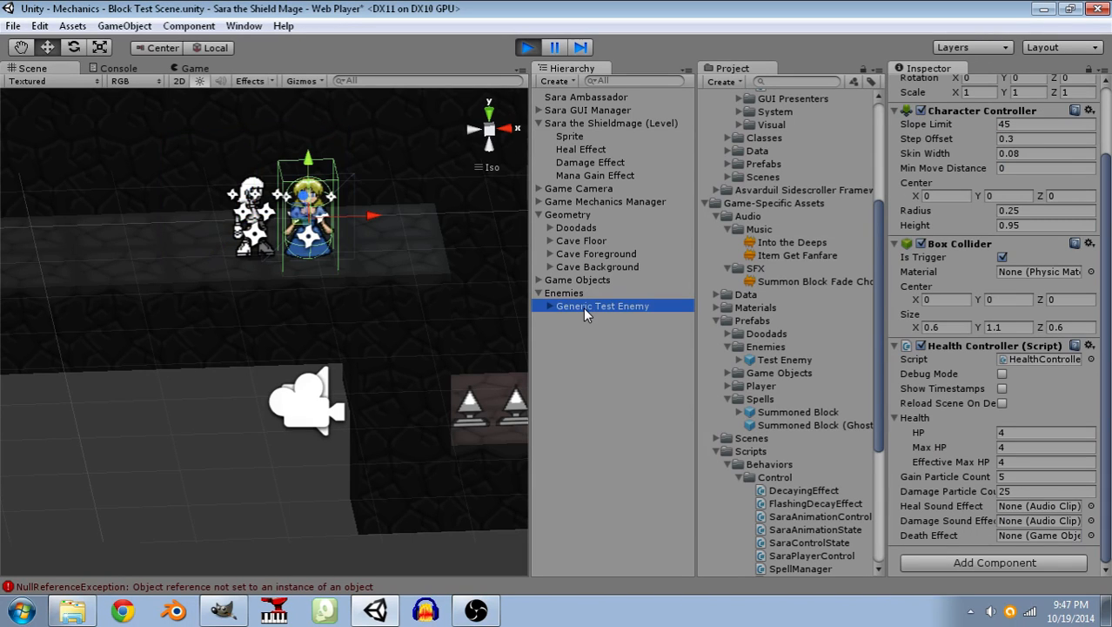
pyautogui.click(548, 306)
pyautogui.click(573, 318)
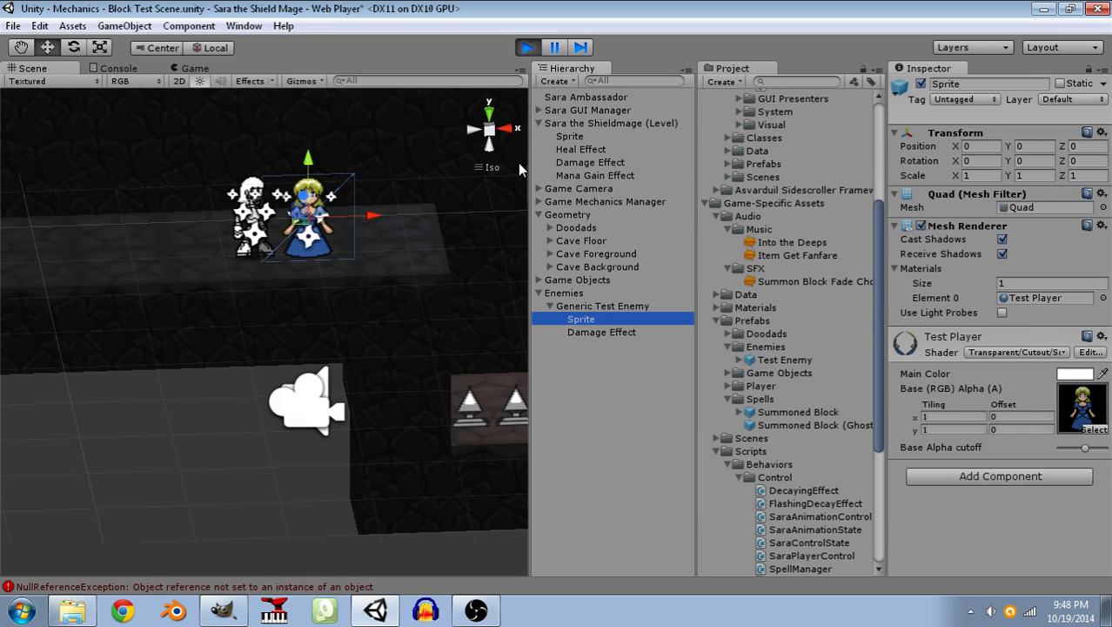
pyautogui.click(576, 305)
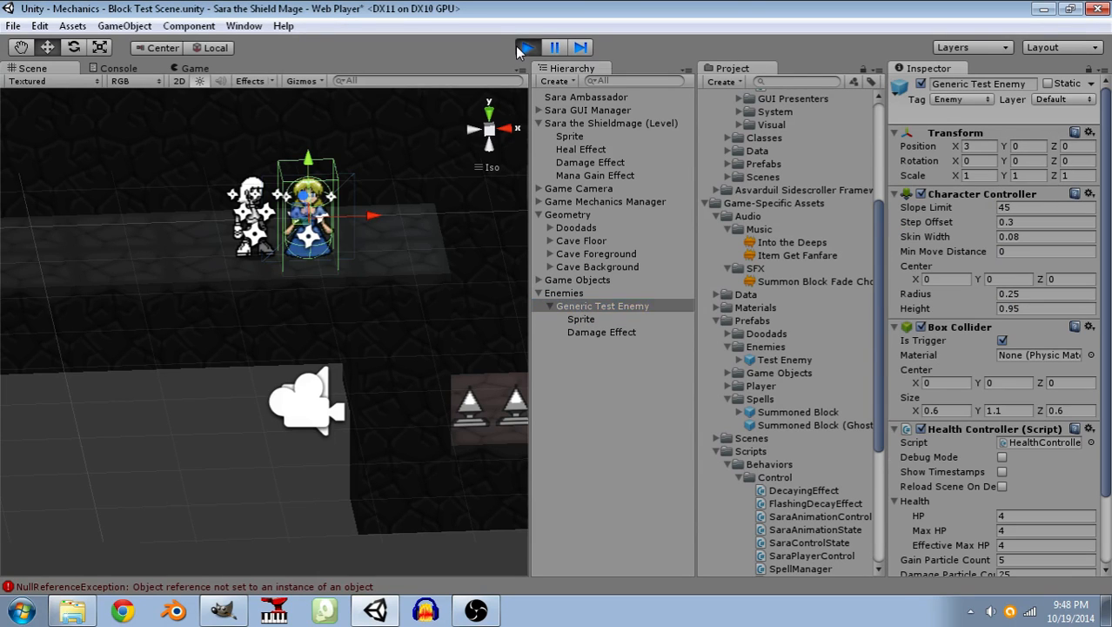
pyautogui.click(524, 48)
# Collapse the Character Controller, Box Collider and Health Controller components of the Generic Test Enemy.
pyautogui.keyDown('alt'); pyautogui.moveTo(190, 329); pyautogui.dragTo(331, 309); pyautogui.keyUp('alt')
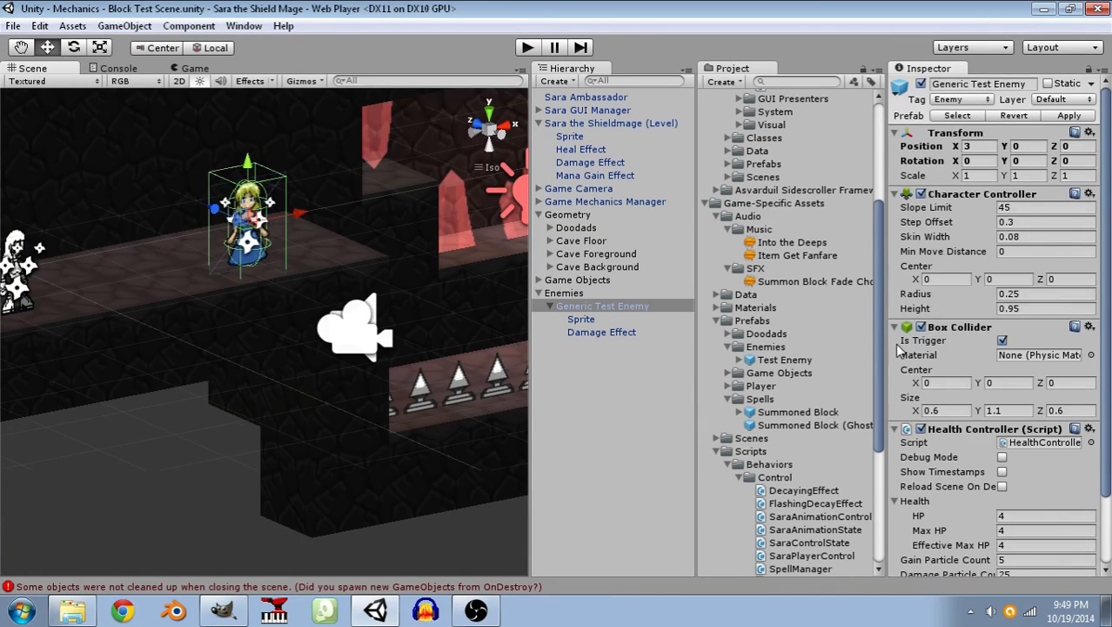
pyautogui.click(896, 194)
pyautogui.click(897, 210)
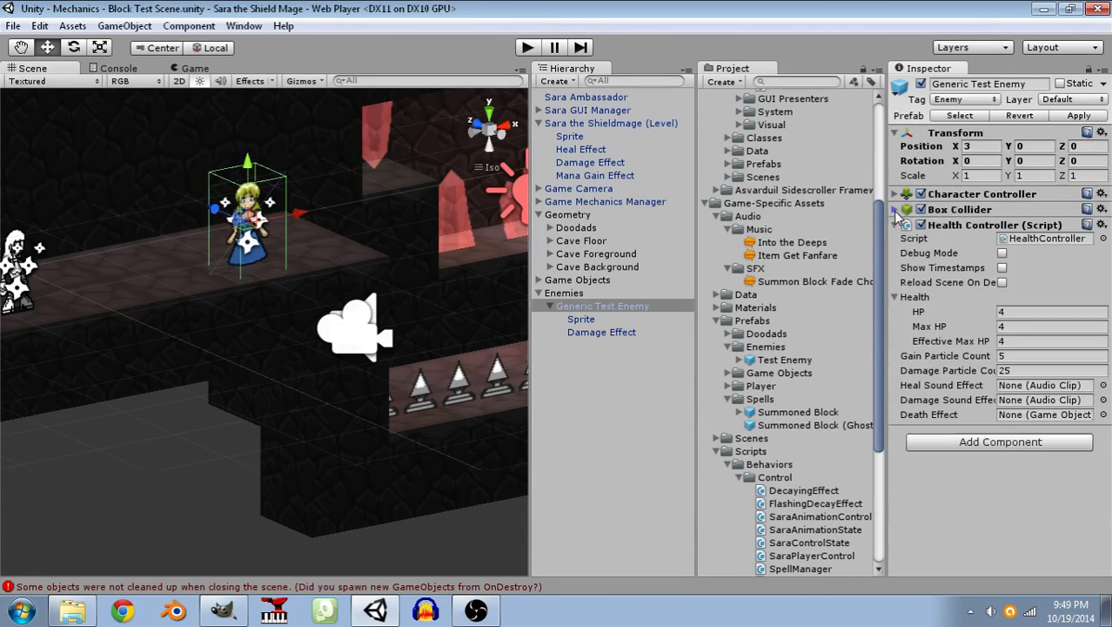
pyautogui.click(897, 225)
# Add the Sidescrolling Movement script to the Generic Test Enemy and apply the change to its prefab.
pyautogui.click(962, 251)
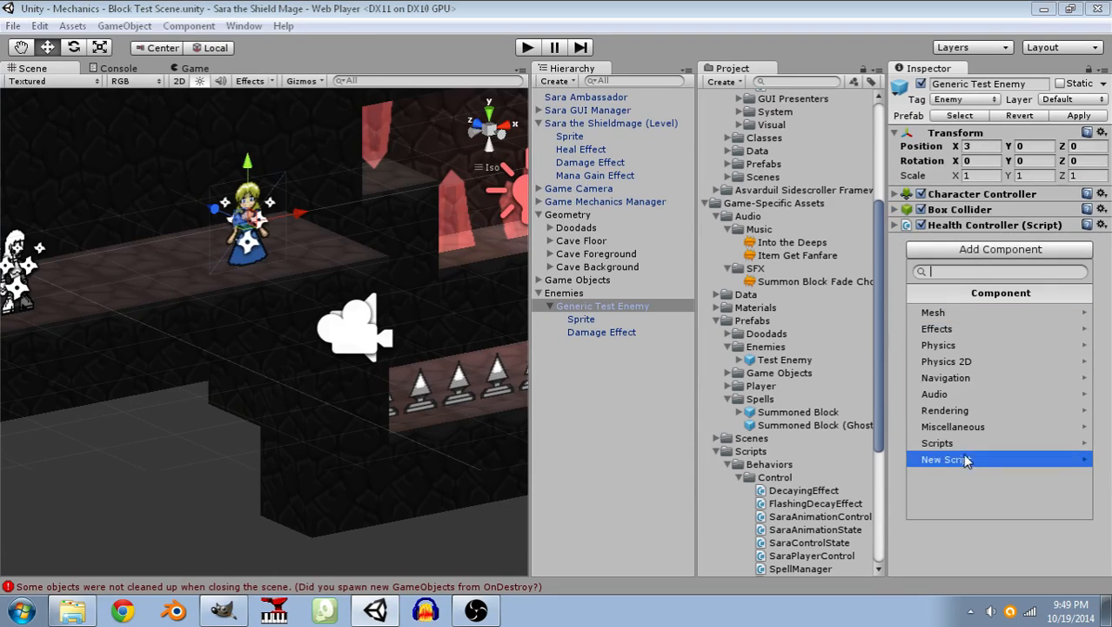
pyautogui.click(961, 443)
pyautogui.scroll(-8, 1007, 357)
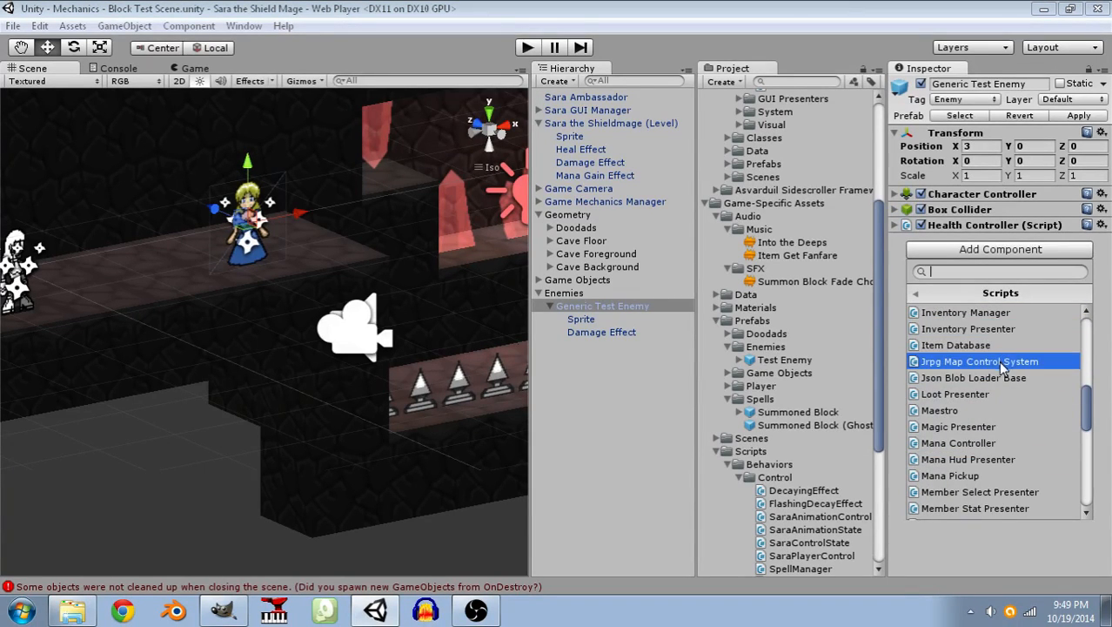
pyautogui.scroll(-2, 1005, 453)
pyautogui.scroll(-3, 1005, 459)
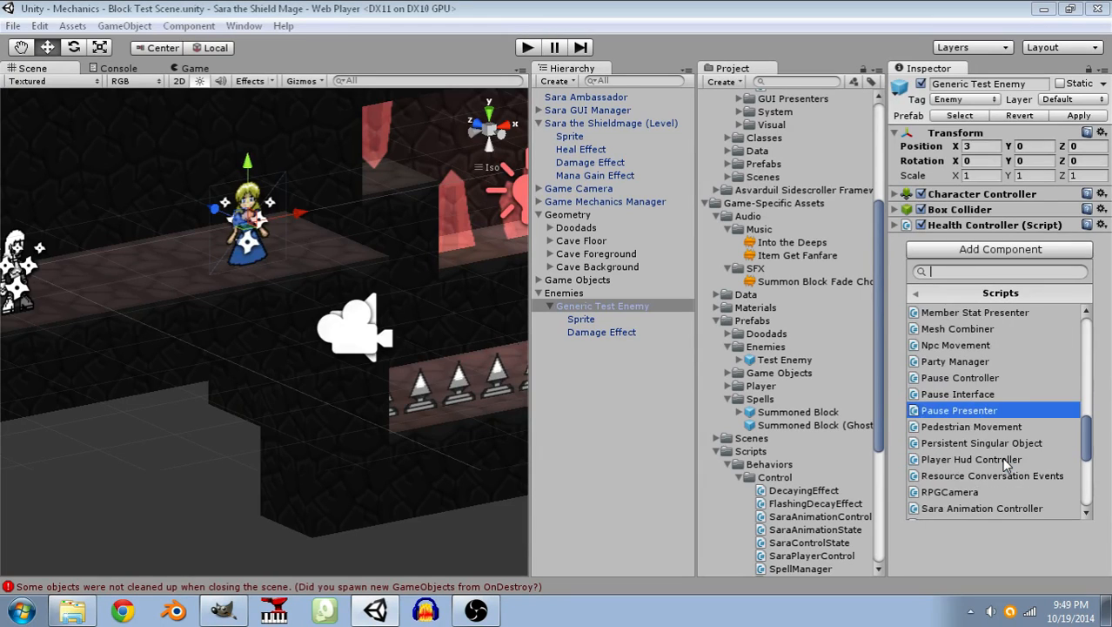
pyautogui.scroll(-1, 1002, 457)
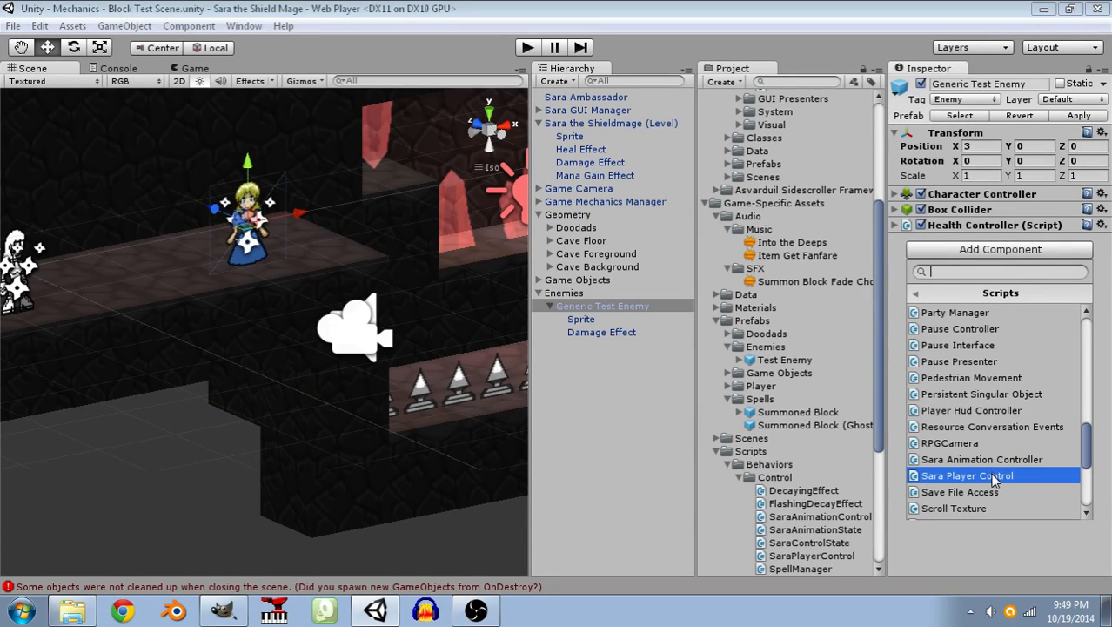
pyautogui.scroll(1, 992, 480)
pyautogui.scroll(-2, 988, 478)
pyautogui.scroll(-3, 989, 476)
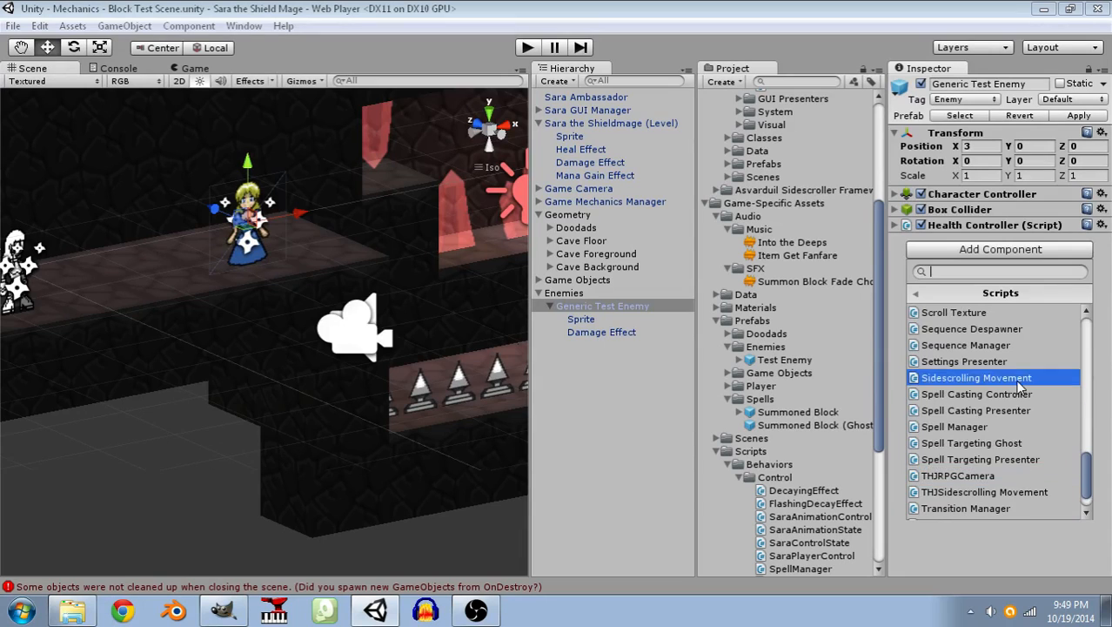
pyautogui.click(1018, 379)
pyautogui.click(895, 241)
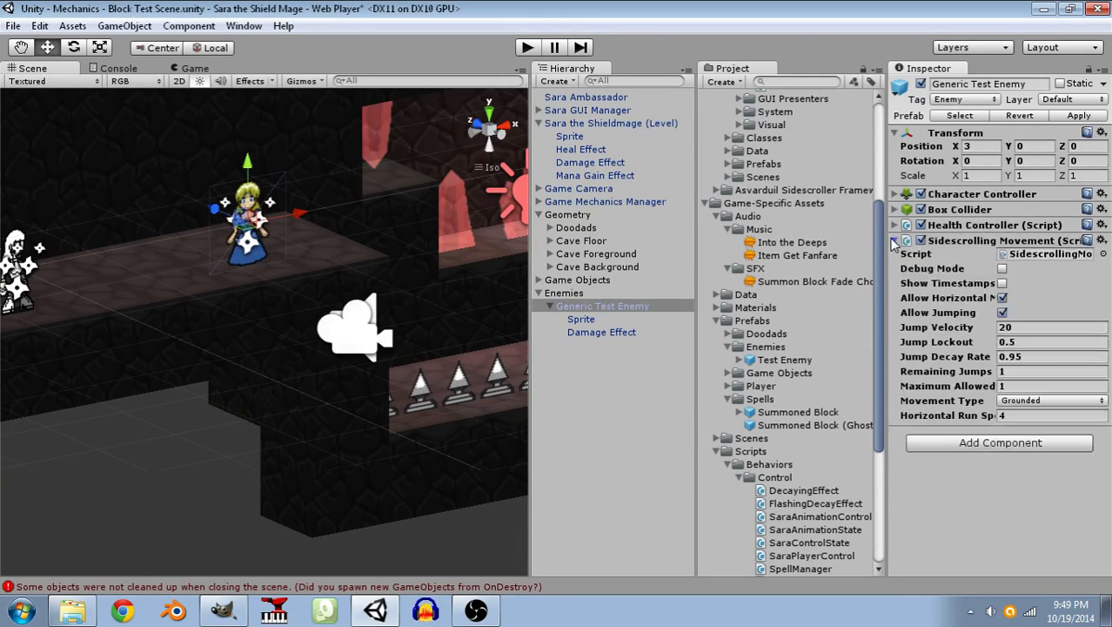
pyautogui.click(1078, 116)
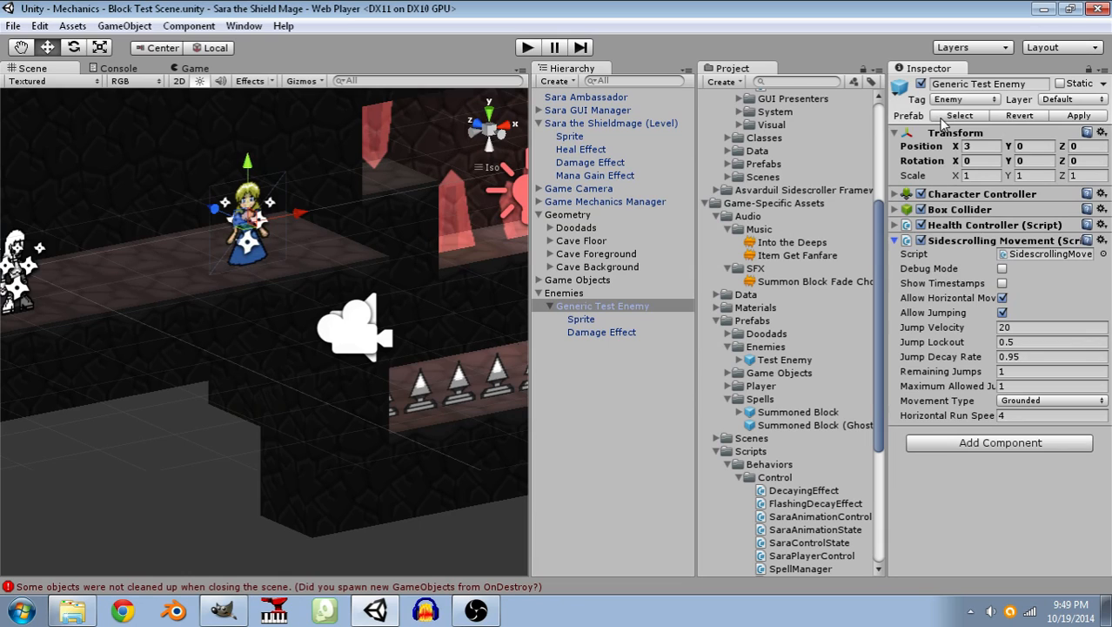
# Create a folder named AI inside the game-specific Scripts/Behaviors folder.
pyautogui.click(742, 467)
pyautogui.rightClick(742, 476)
pyautogui.moveTo(837, 218)
pyautogui.click(710, 218)
pyautogui.write('AI')
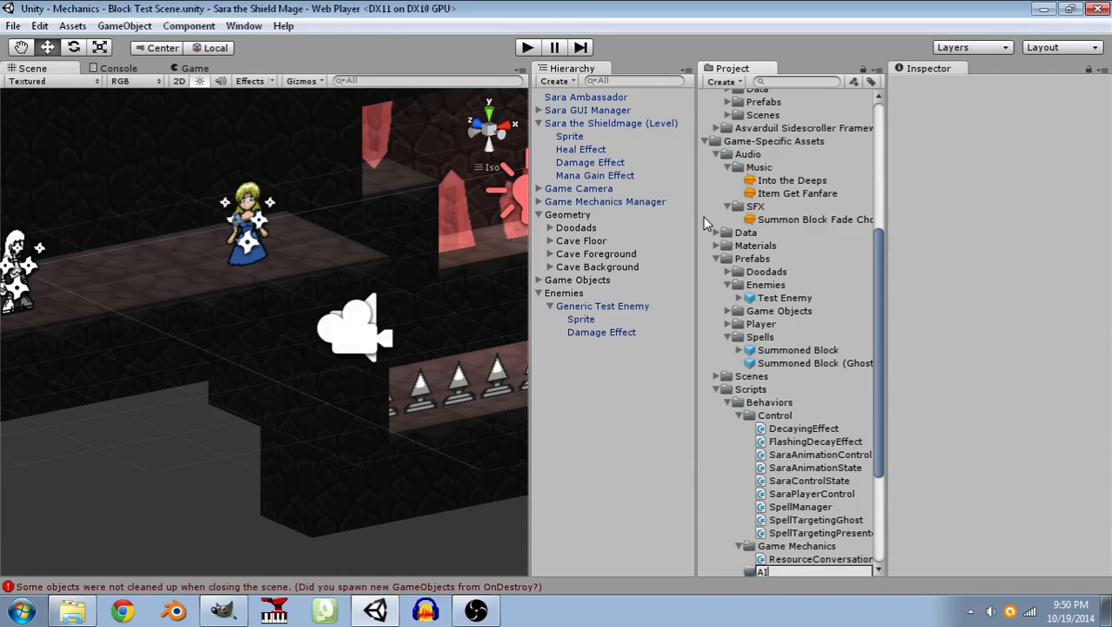
pyautogui.press('Return')
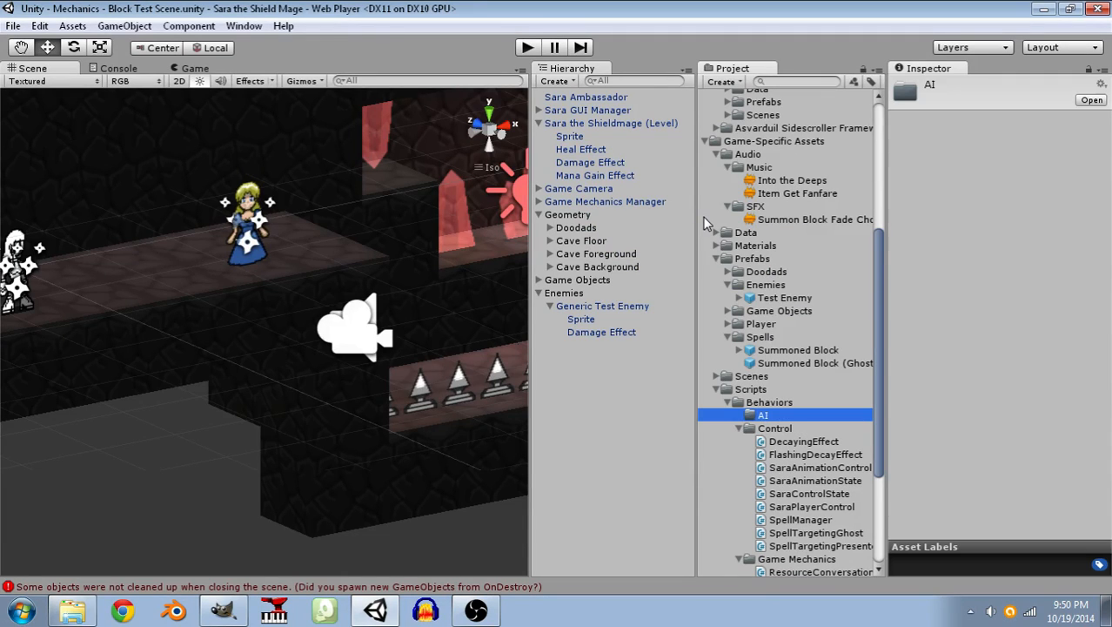
# Create a C# script named GenericTestEnemy in the AI folder.
pyautogui.rightClick(756, 414)
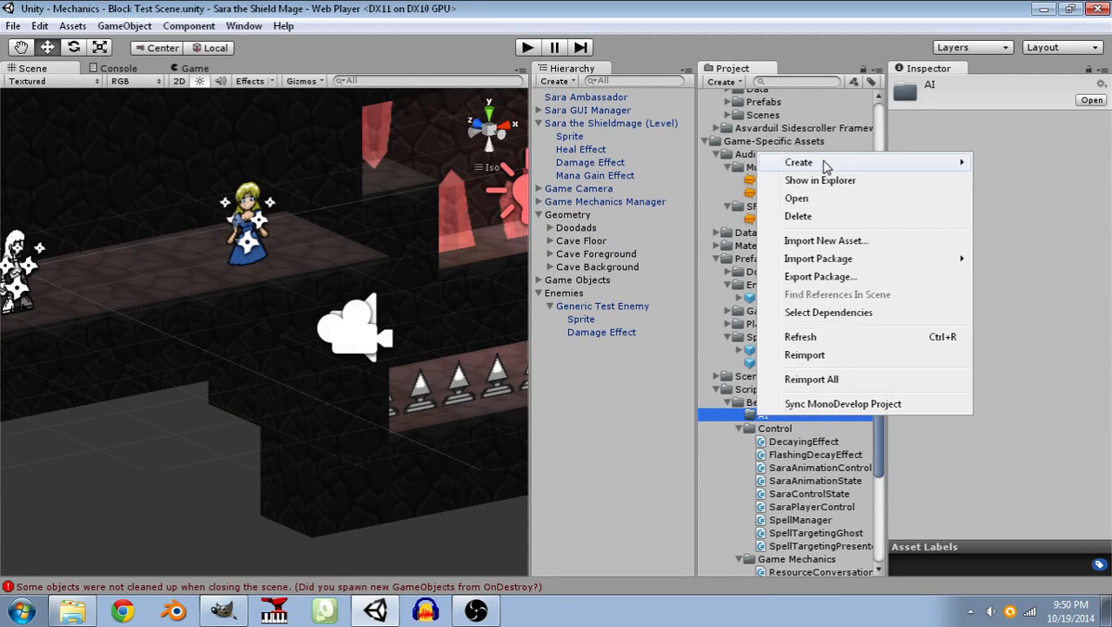
pyautogui.moveTo(777, 169)
pyautogui.click(608, 204)
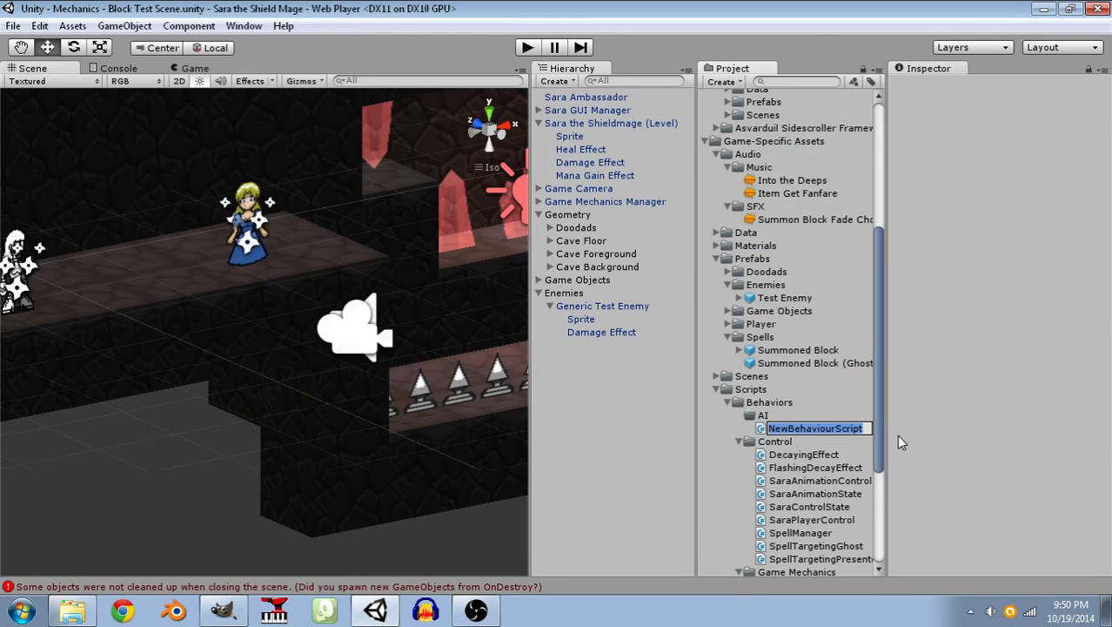
pyautogui.press('BackSpace')
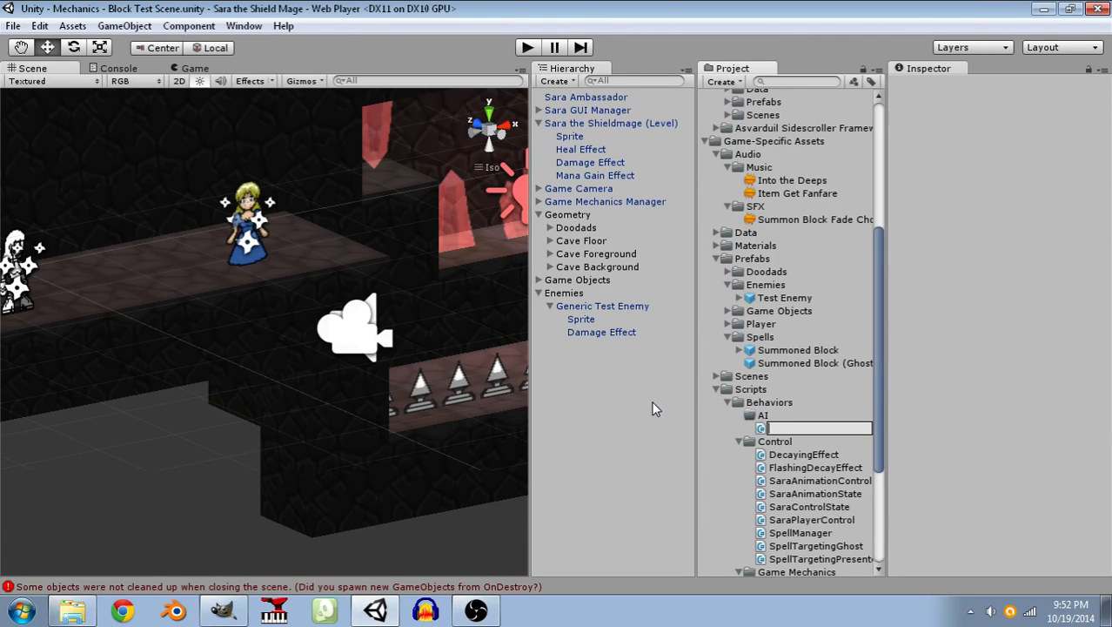
pyautogui.write('GenericTestEnemy')
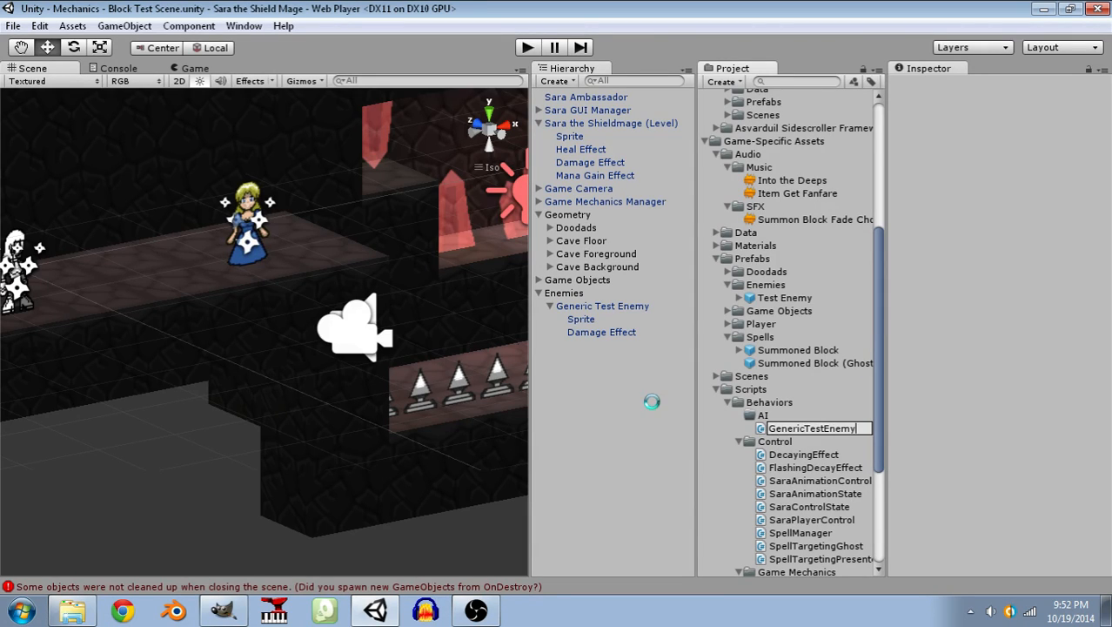
pyautogui.press('Return')
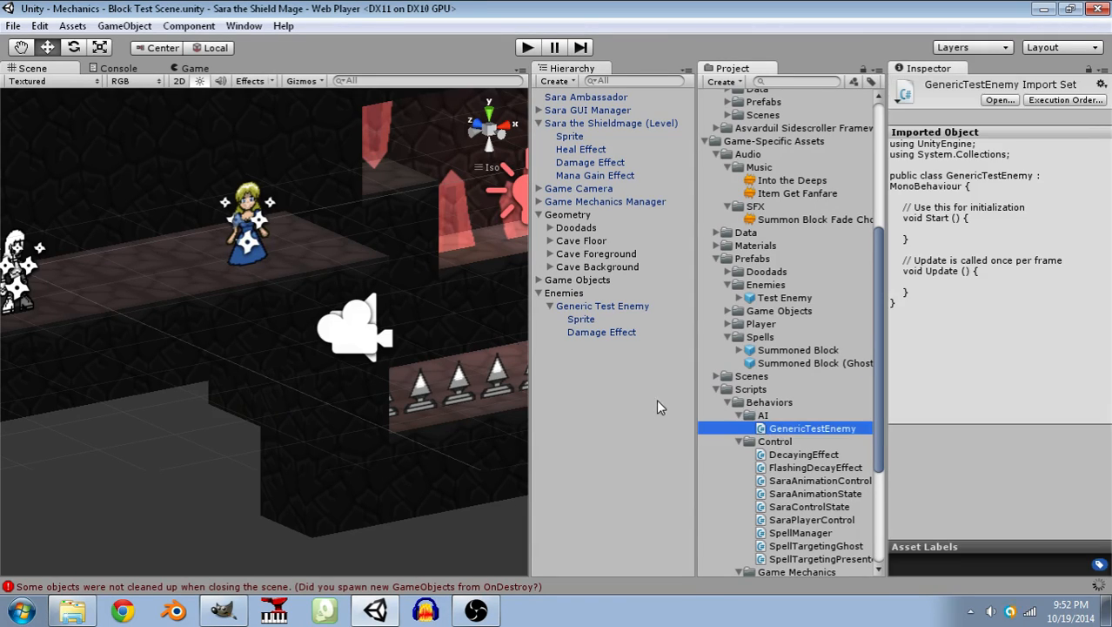
# Create a subfolder named Mannerisms inside the AI folder.
pyautogui.rightClick(753, 415)
pyautogui.moveTo(946, 163)
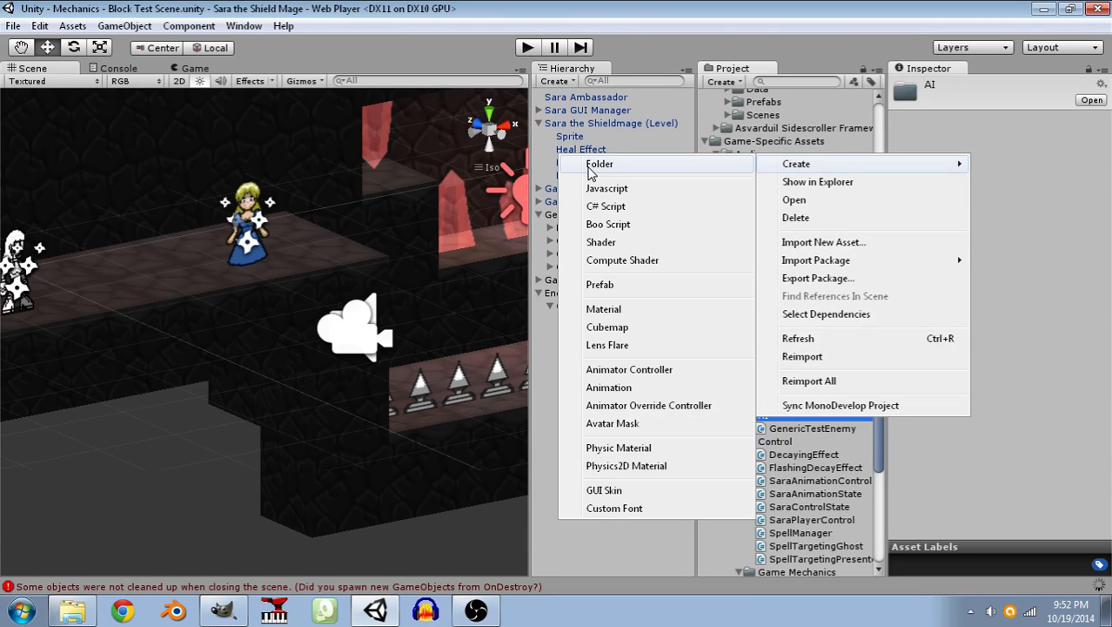
pyautogui.click(591, 165)
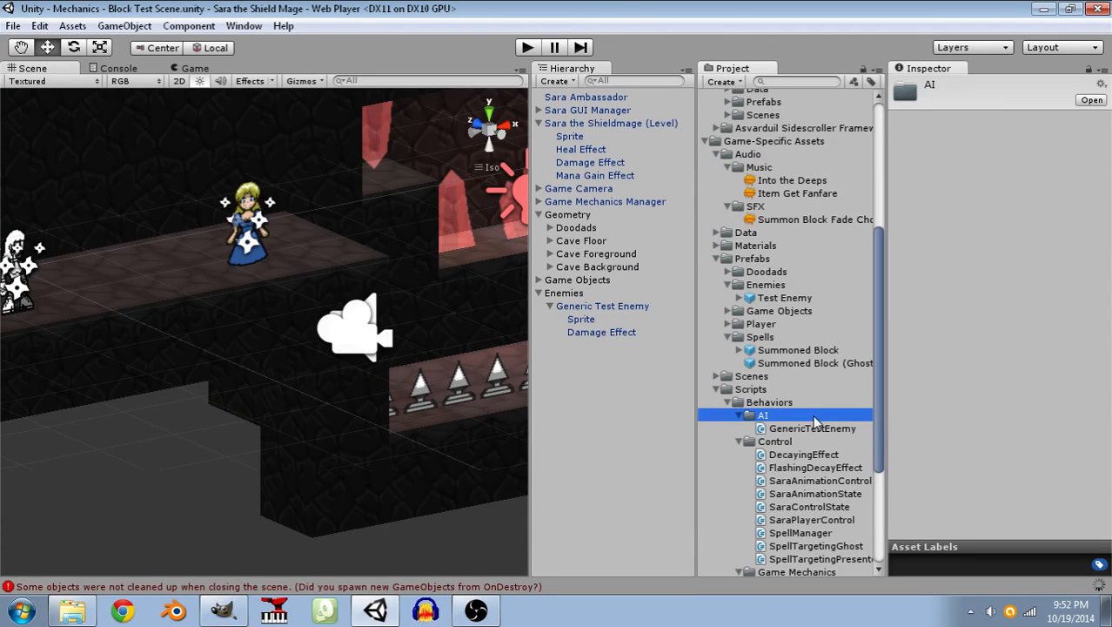
pyautogui.press('BackSpace')
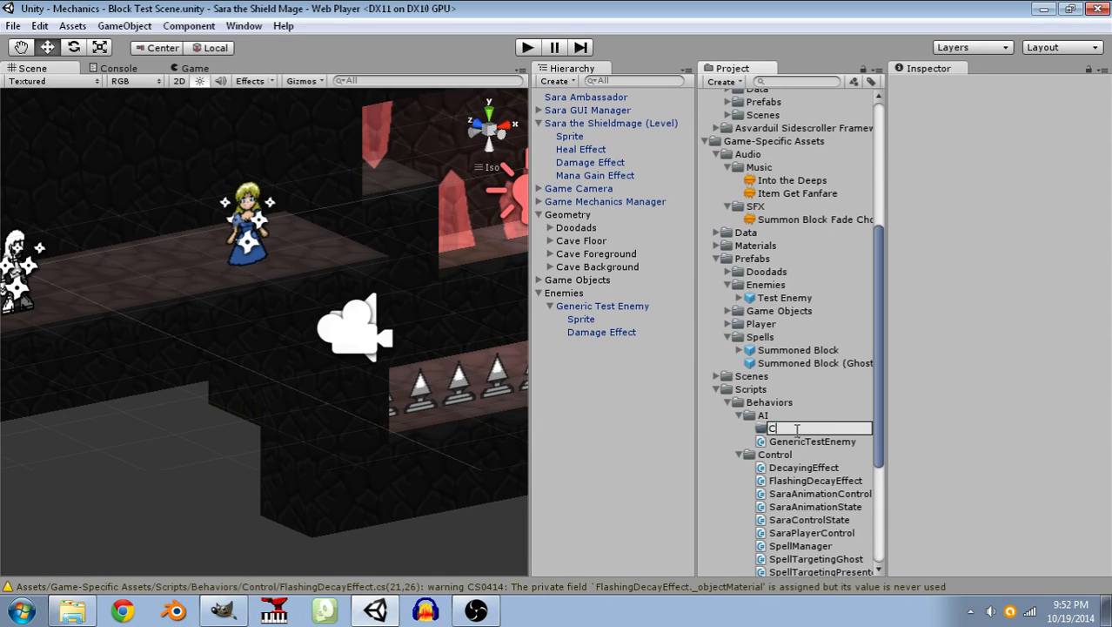
pyautogui.write('P')
pyautogui.press('BackSpace')
pyautogui.write('Pha')
pyautogui.press('BackSpace')
pyautogui.press('BackSpace')
pyautogui.press('BackSpace')
pyautogui.write('Sub')
pyautogui.write('Behaviors')
pyautogui.press('BackSpace')
pyautogui.press('BackSpace')
pyautogui.press('BackSpace')
pyautogui.press('BackSpace')
pyautogui.press('BackSpace')
pyautogui.press('BackSpace')
pyautogui.press('BackSpace')
pyautogui.press('BackSpace')
pyautogui.press('BackSpace')
pyautogui.press('BackSpace')
pyautogui.press('BackSpace')
pyautogui.press('BackSpace')
pyautogui.write('Mannerisms')
pyautogui.press('Return')
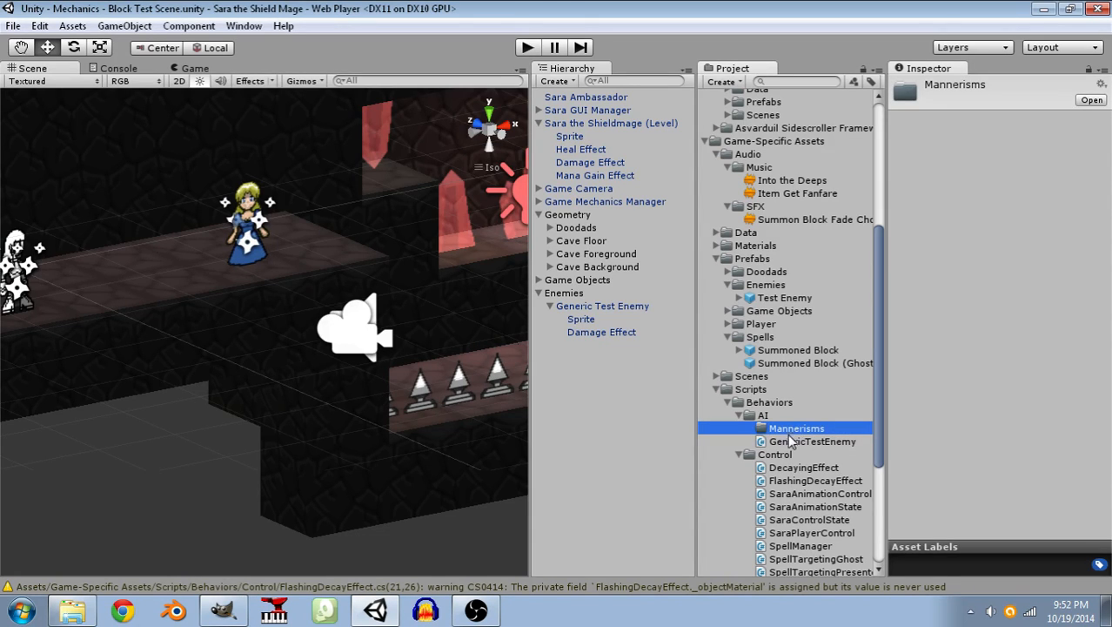
# Open the GenericTestEnemy script in MonoDevelop and close all other open files.
pyautogui.click(788, 442)
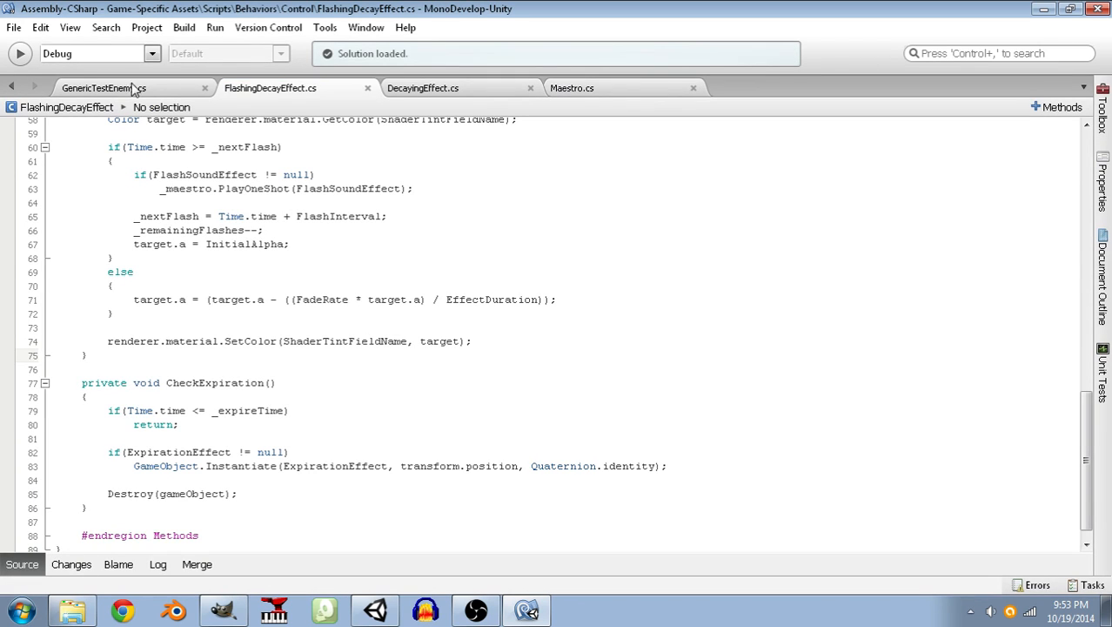
pyautogui.rightClick(139, 87)
pyautogui.click(181, 127)
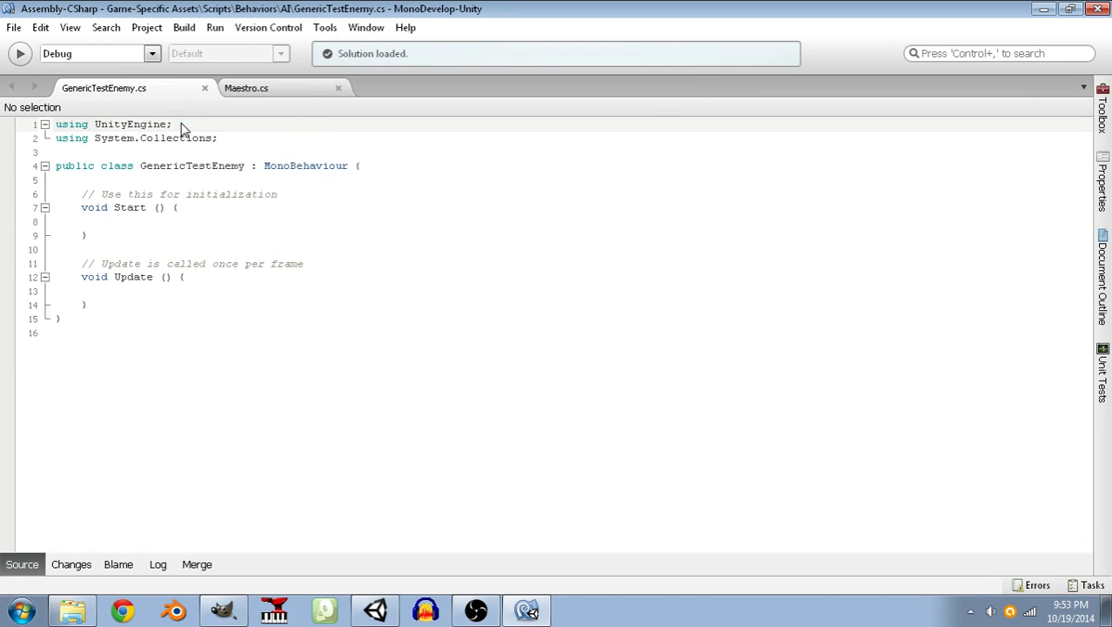
# Put the class's opening brace on its own line and delete the default Start and Update methods with their comments.
pyautogui.click(356, 166)
pyautogui.press('Return')
pyautogui.press('Down')
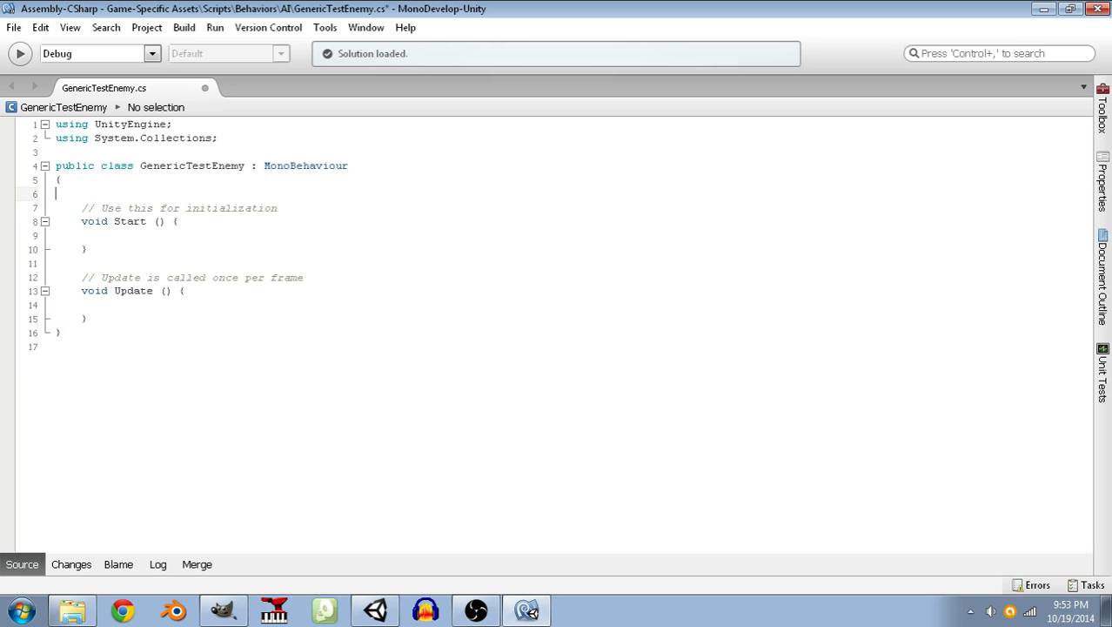
pyautogui.hotkey('shift', 'Down')
pyautogui.hotkey('shift', 'Down')
pyautogui.hotkey('shift', 'Down')
pyautogui.hotkey('shift', 'Down')
pyautogui.hotkey('shift', 'Down')
pyautogui.hotkey('shift', 'Down')
pyautogui.hotkey('shift', 'Down')
pyautogui.hotkey('shift', 'Down')
pyautogui.hotkey('shift', 'Down')
pyautogui.hotkey('shift', 'Down')
pyautogui.press('Delete')
# Change the base class of GenericTestEnemy to DebuggableBehavior.
pyautogui.press('Up')
pyautogui.press('End')
pyautogui.hotkey('shift', 'Left')
pyautogui.hotkey('shift', 'Left')
pyautogui.hotkey('shift', 'Left')
pyautogui.hotkey('shift', 'Left')
pyautogui.hotkey('shift', 'Left')
pyautogui.hotkey('shift', 'Left')
pyautogui.hotkey('shift', 'Left')
pyautogui.hotkey('shift', 'Left')
pyautogui.hotkey('shift', 'Left')
pyautogui.hotkey('shift', 'Left')
pyautogui.hotkey('shift', 'Left')
pyautogui.hotkey('shift', 'Left')
pyautogui.hotkey('shift', 'Left')
pyautogui.hotkey('shift', 'Left')
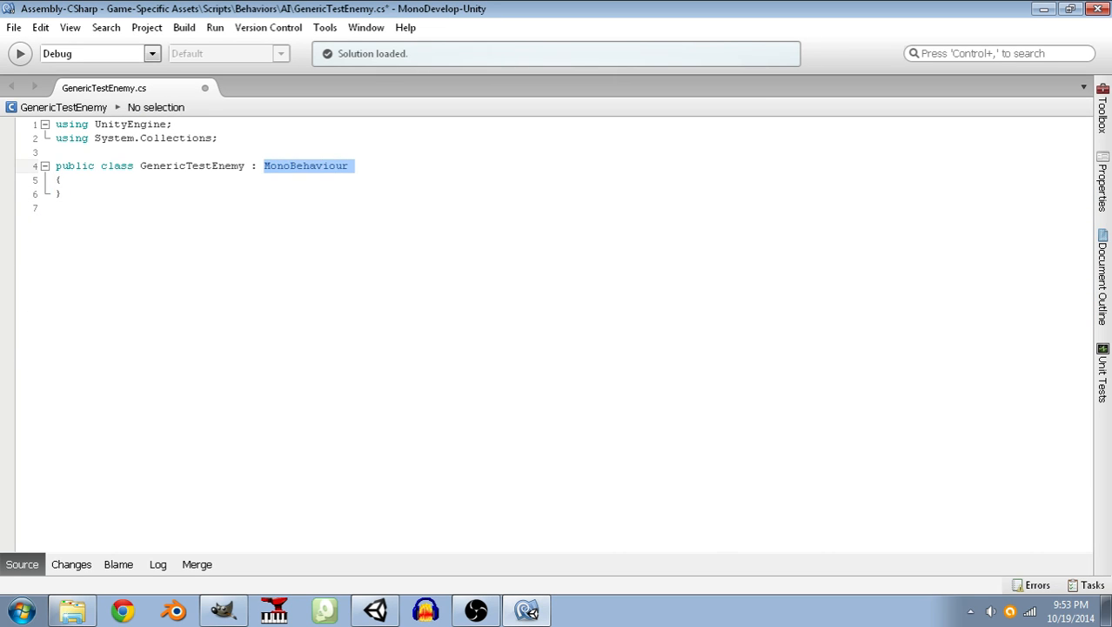
pyautogui.write('DebuggableBhe')
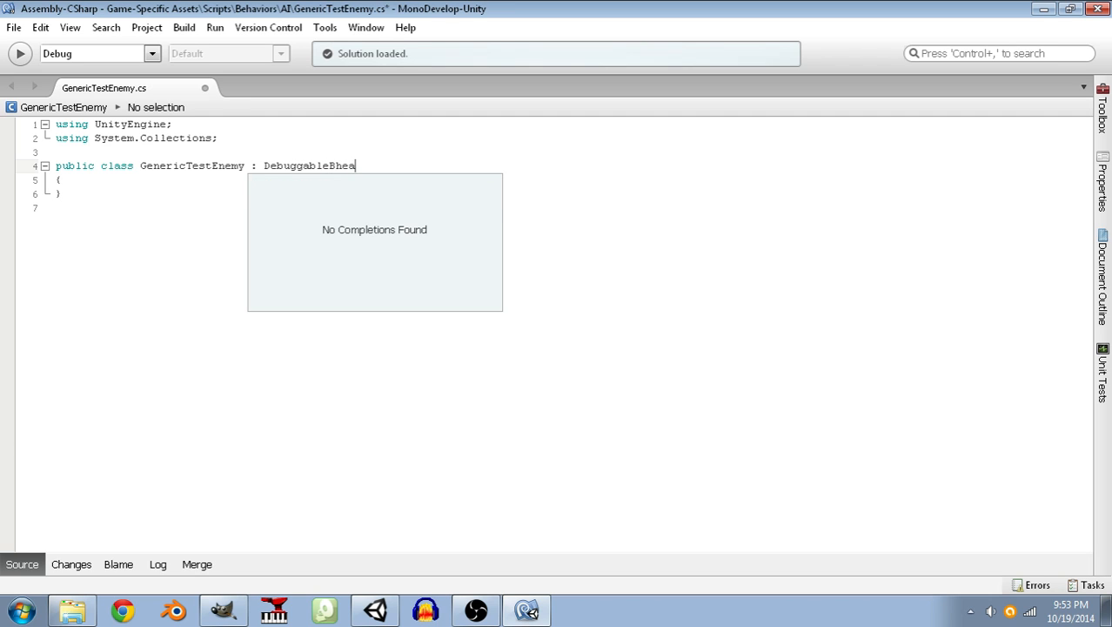
pyautogui.press('BackSpace')
pyautogui.press('BackSpace')
pyautogui.press('Return')
pyautogui.press('Down')
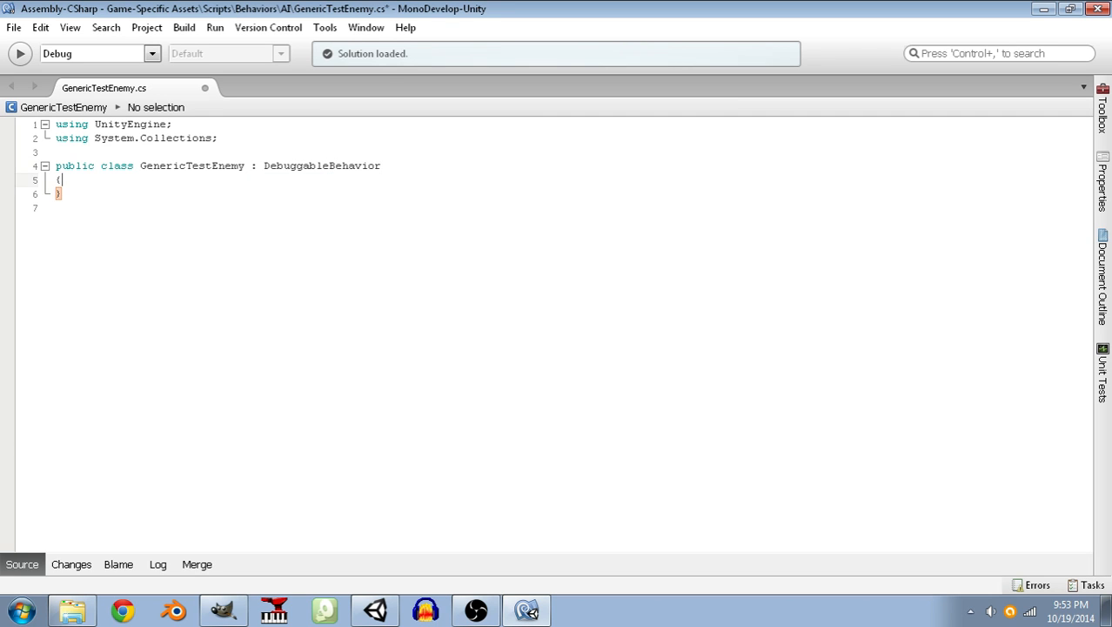
# Add an empty region named "Variables / Properties" with a matching endregion line inside the GenericTestEnemy class.
pyautogui.press('Return')
pyautogui.hotkey('ctrl', 's')
pyautogui.write('#re')
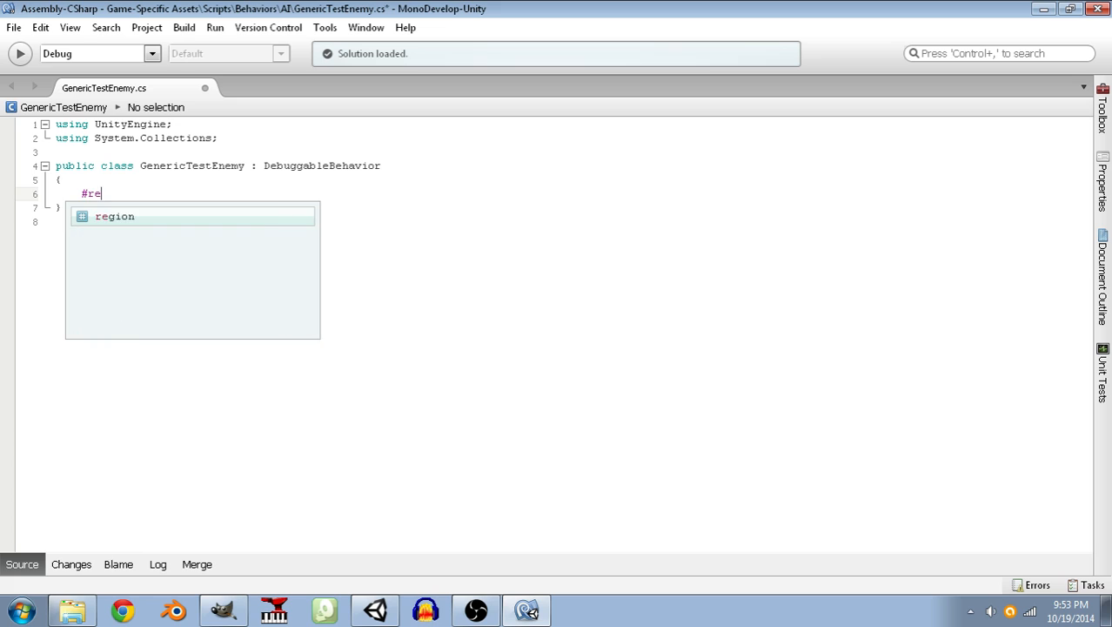
pyautogui.write('gion Variables / Properties')
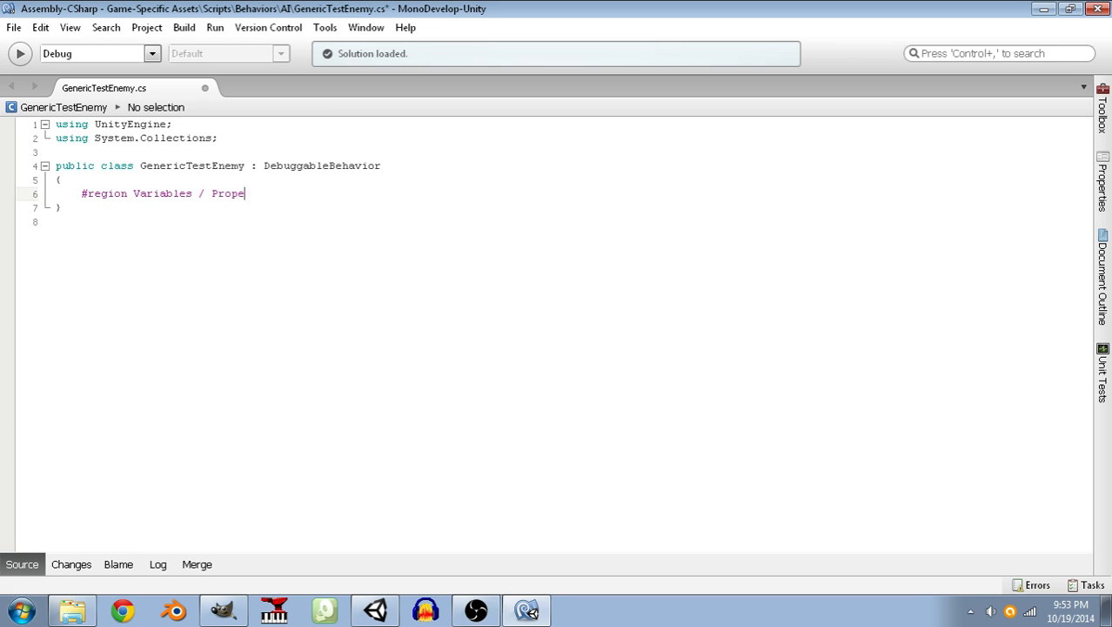
pyautogui.press('Return')
pyautogui.press('Return')
pyautogui.write('#endregio')
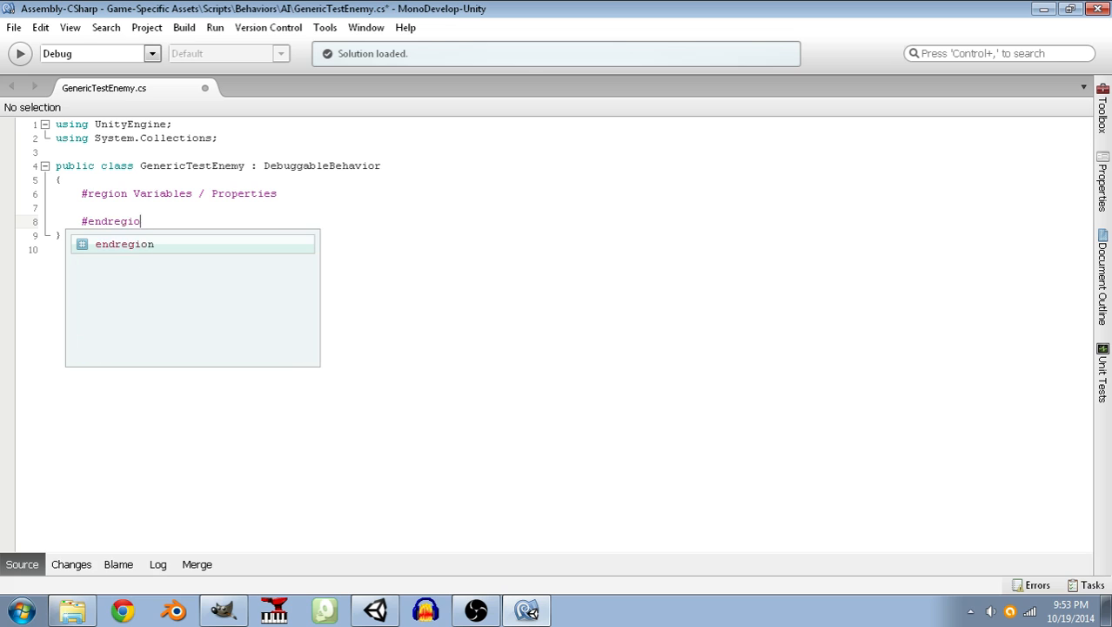
pyautogui.write('n Variables / P')
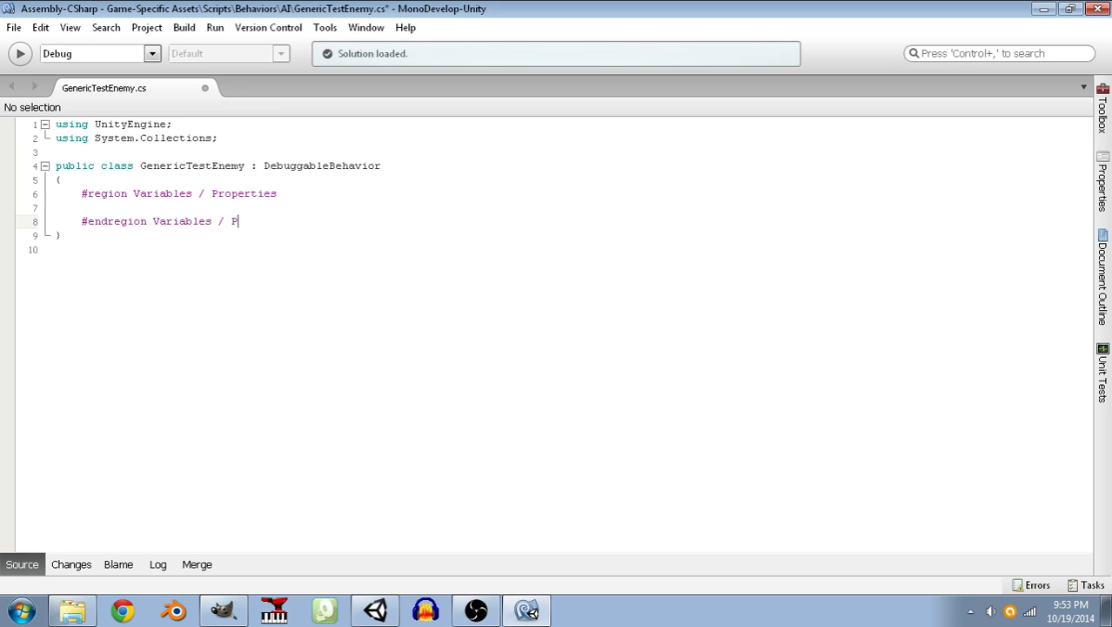
pyautogui.write('roperties')
# Add an empty region named Hooks with its matching endregion line below the Variables / Properties region.
pyautogui.press('Return')
pyautogui.press('Return')
pyautogui.write('#region ')
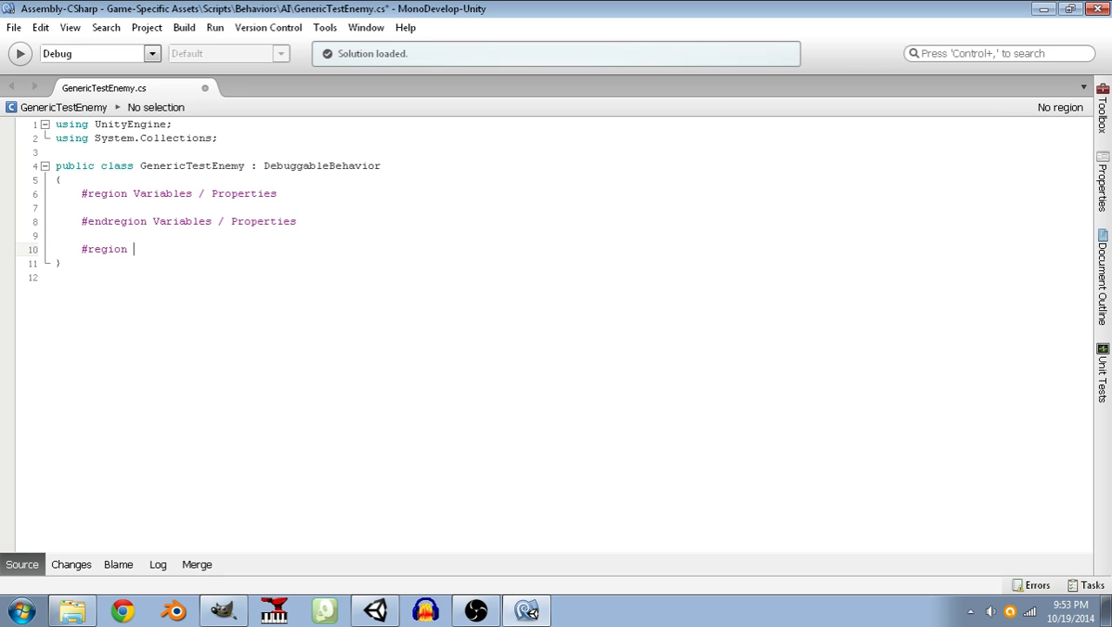
pyautogui.write('Metho')
pyautogui.press('BackSpace')
pyautogui.press('BackSpace')
pyautogui.press('BackSpace')
pyautogui.press('BackSpace')
pyautogui.press('BackSpace')
pyautogui.write('hook')
pyautogui.press('BackSpace')
pyautogui.press('BackSpace')
pyautogui.press('BackSpace')
pyautogui.press('BackSpace')
pyautogui.write('Hooks')
pyautogui.press('Return')
# Add an empty region named Methods with its matching endregion line below the Hooks region and save the script.
pyautogui.press('Return')
pyautogui.write('#endregion Hooks')
pyautogui.press('Return')
pyautogui.press('Return')
pyautogui.write('#region ')
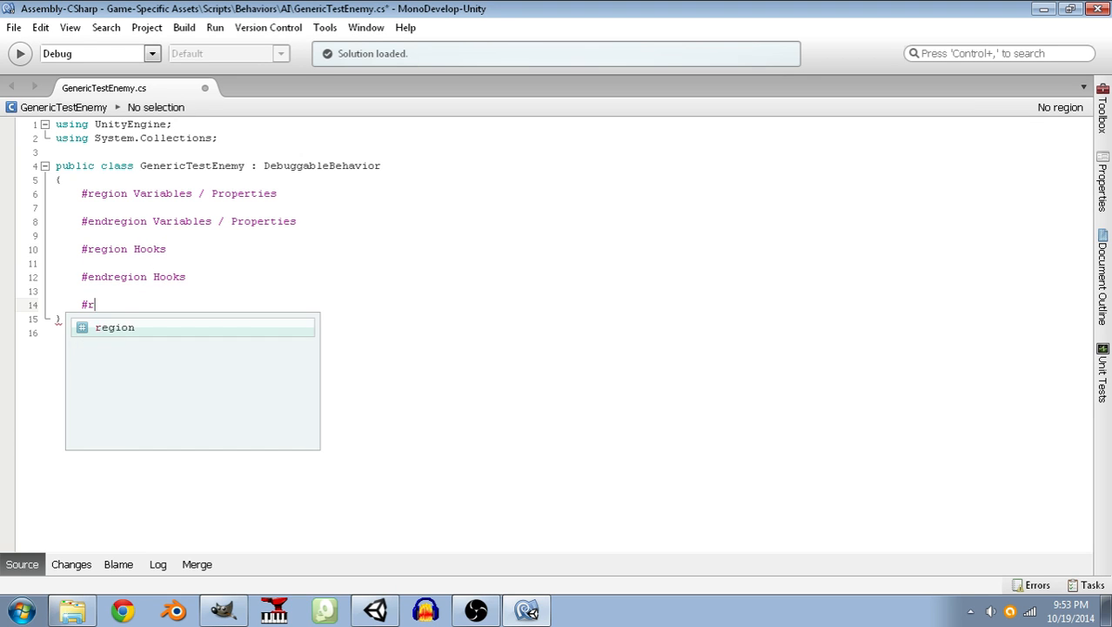
pyautogui.write('Methods')
pyautogui.press('Return')
pyautogui.press('Return')
pyautogui.write('#')
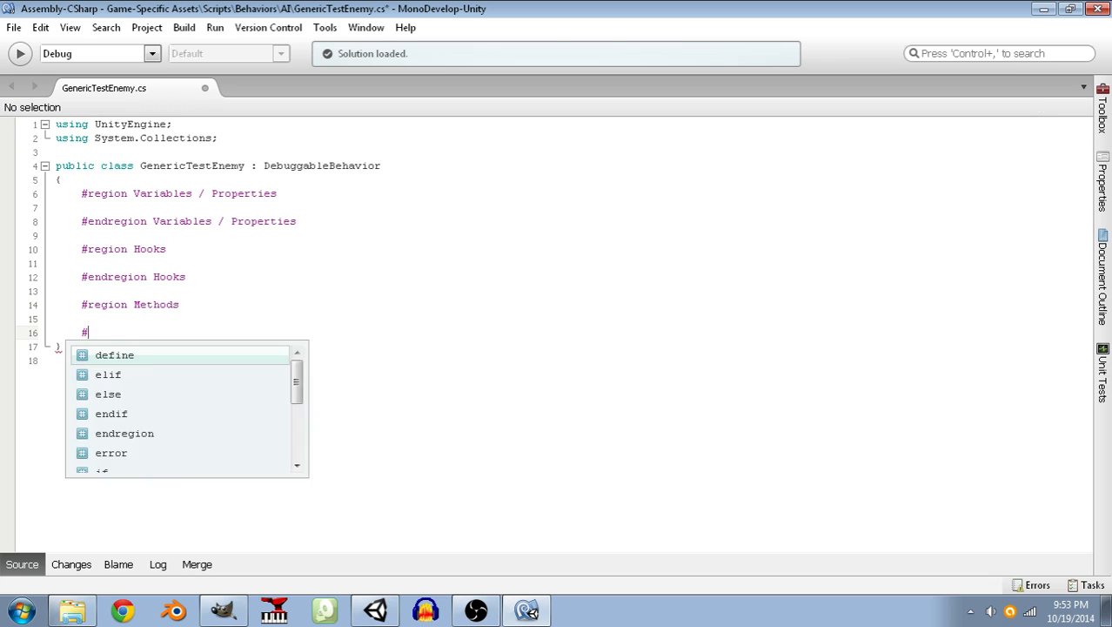
pyautogui.write('endregion M')
pyautogui.press('BackSpace')
pyautogui.press('BackSpace')
pyautogui.press('BackSpace')
pyautogui.press('BackSpace')
pyautogui.press('BackSpace')
pyautogui.press('BackSpace')
pyautogui.write('gen')
pyautogui.press('BackSpace')
pyautogui.press('BackSpace')
pyautogui.write('ion')
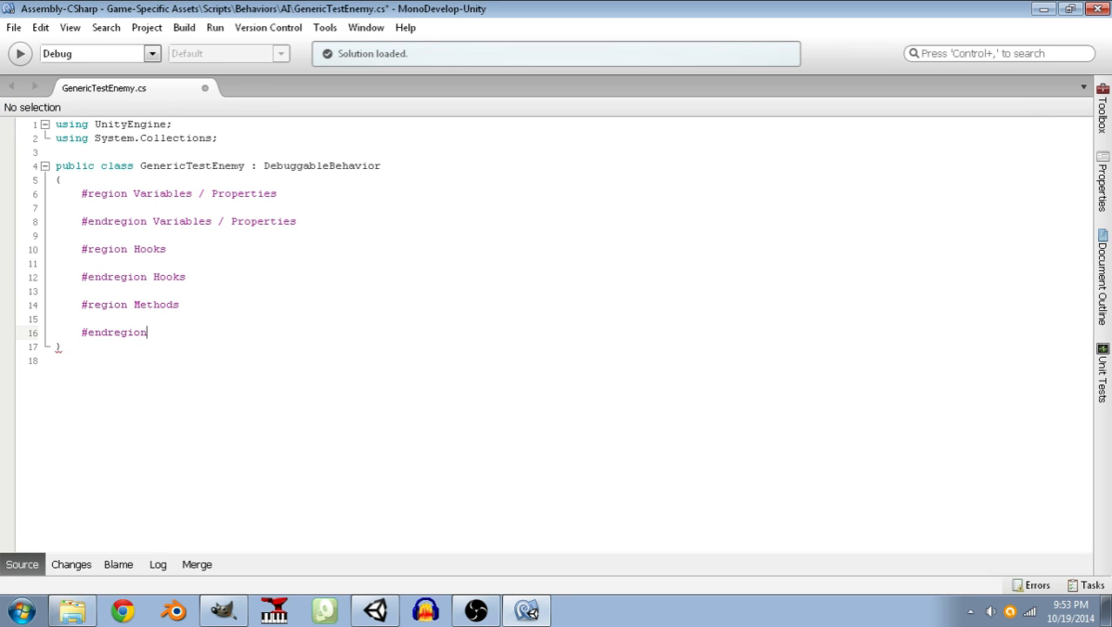
pyautogui.write(' Methods')
pyautogui.hotkey('ctrl', 's')
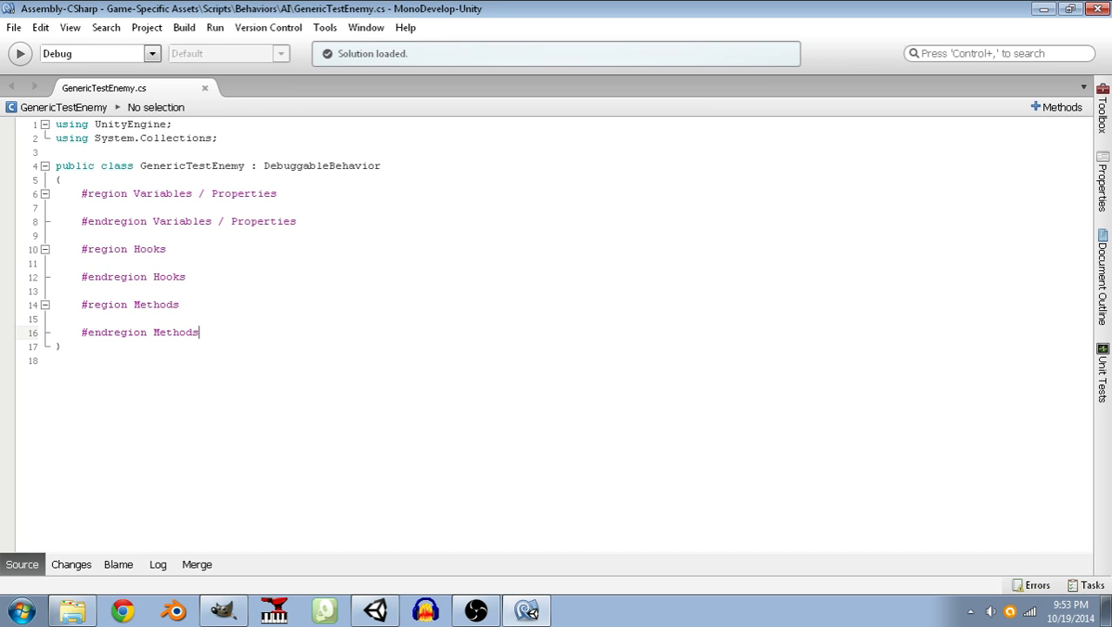
# Insert two more blank lines inside the Variables / Properties region.
pyautogui.press('Up')
pyautogui.press('Up')
pyautogui.press('Up')
pyautogui.press('Up')
pyautogui.press('Up')
pyautogui.press('Up')
pyautogui.press('Up')
pyautogui.press('Up')
pyautogui.press('Up')
pyautogui.press('Return')
# Change the System.Collections using directive to System.Collections.Generic.
pyautogui.press('Up')
pyautogui.press('Return')
pyautogui.press('Up')
pyautogui.press('Up')
pyautogui.press('Up')
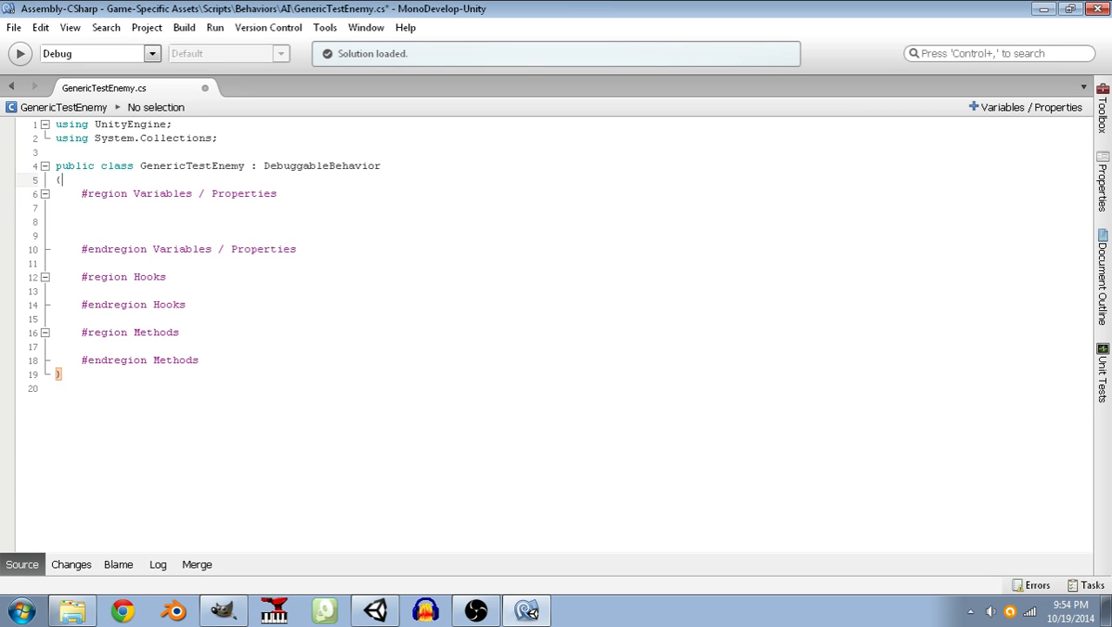
pyautogui.press('Up')
pyautogui.press('Up')
pyautogui.press('Up')
pyautogui.press('End')
pyautogui.press('Left')
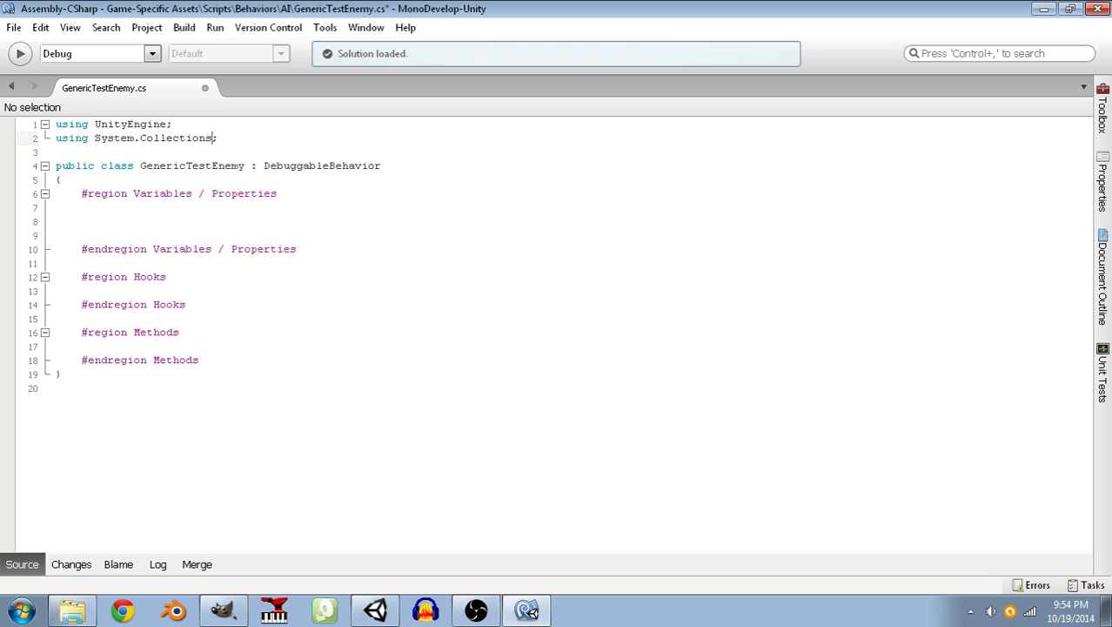
pyautogui.write('.Generic')
pyautogui.press('BackSpace')
pyautogui.press('BackSpace')
pyautogui.press('BackSpace')
pyautogui.press('BackSpace')
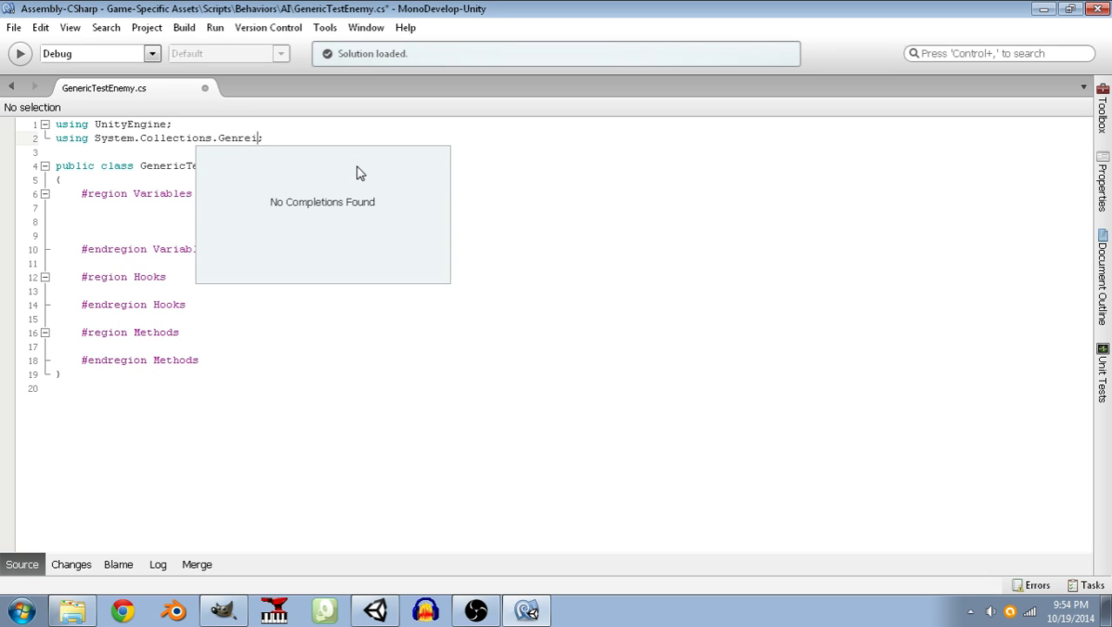
pyautogui.write('r')
pyautogui.write('ei')
pyautogui.press('BackSpace')
pyautogui.press('BackSpace')
pyautogui.press('BackSpace')
pyautogui.write('eric')
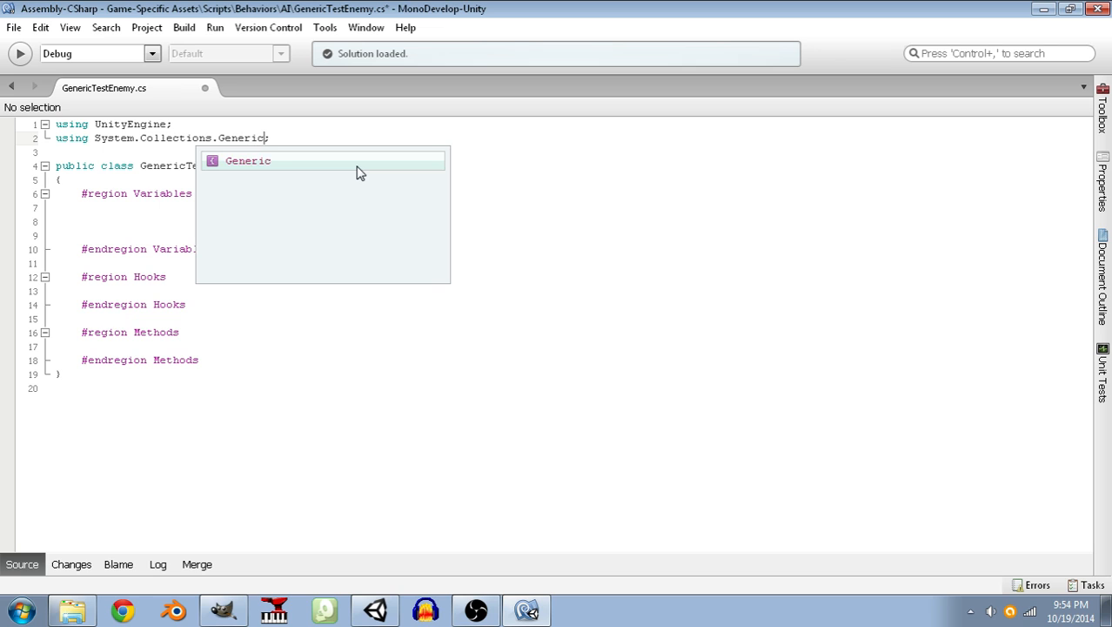
pyautogui.press('Escape')
# Save the script and start a private field declaration of type Dictionary< in the Variables / Properties region.
pyautogui.press('Down')
pyautogui.press('Down')
pyautogui.press('Down')
pyautogui.press('Down')
pyautogui.press('Down')
pyautogui.press('Down')
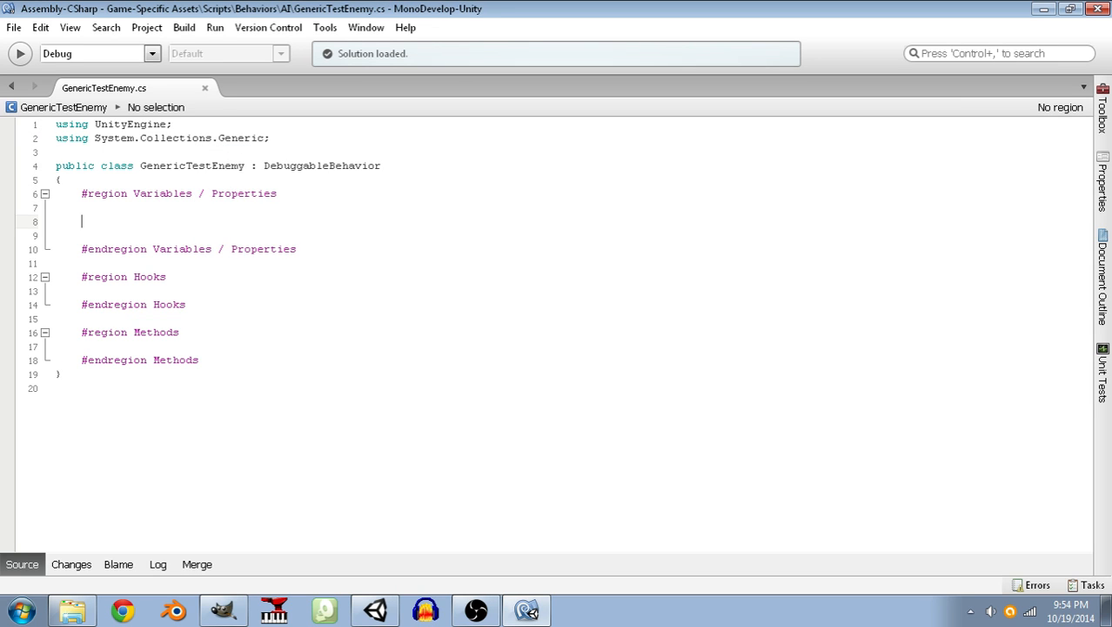
pyautogui.write('private Lis')
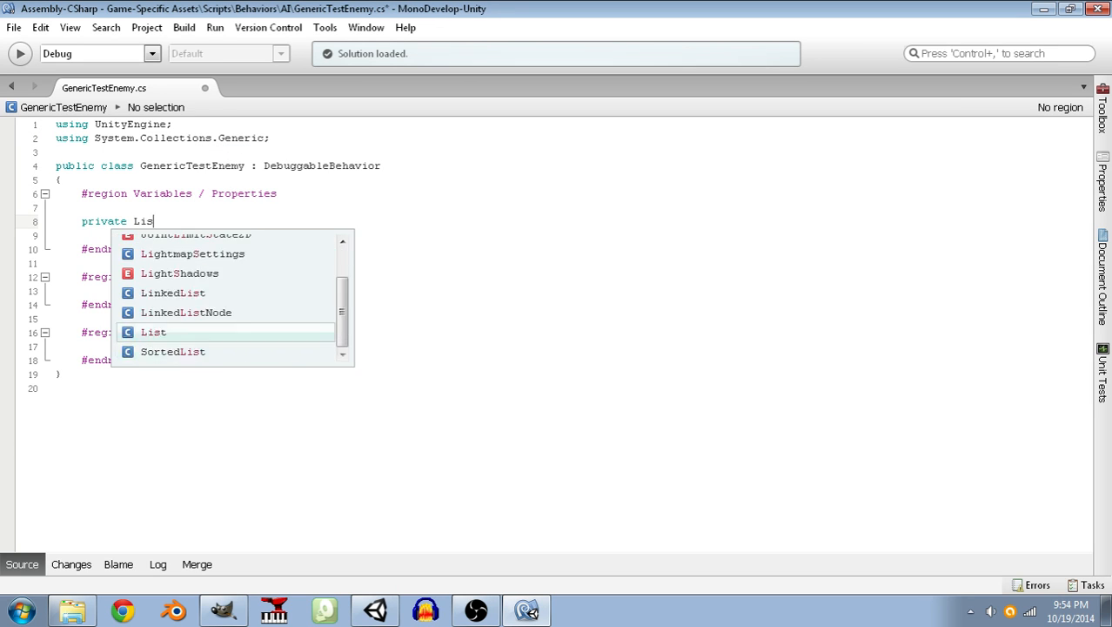
pyautogui.write('t<Ac')
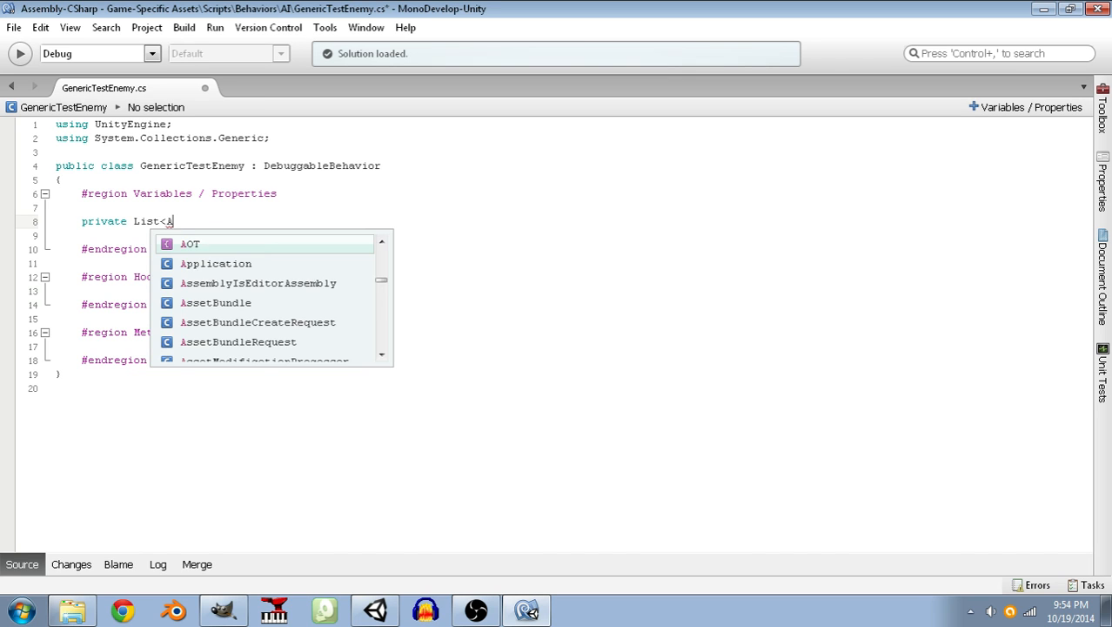
pyautogui.press('BackSpace')
pyautogui.press('BackSpace')
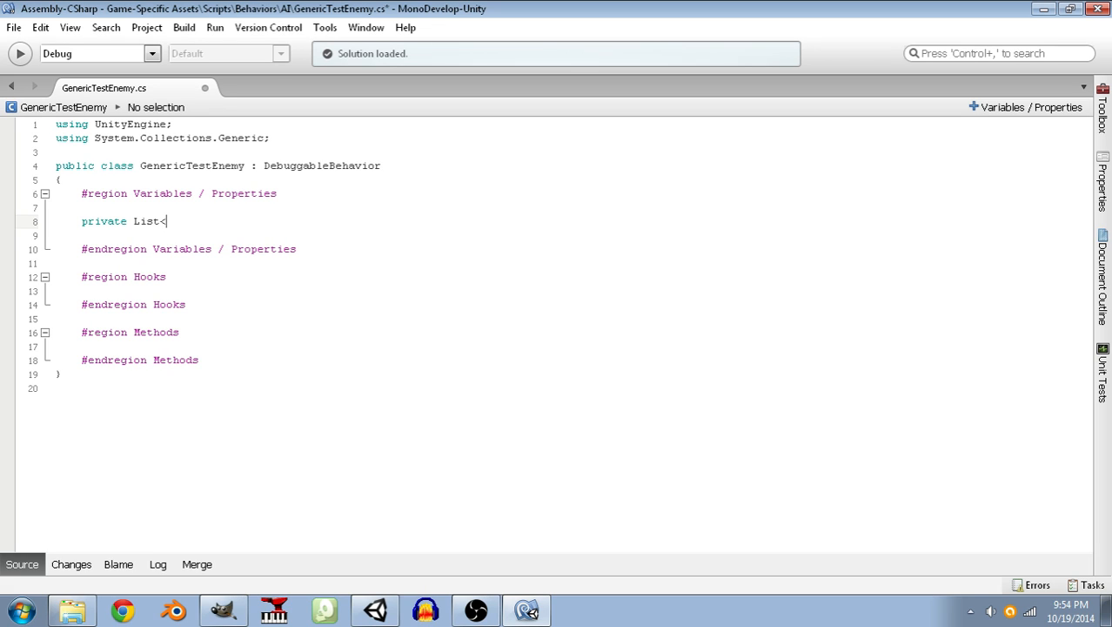
pyautogui.press('BackSpace')
pyautogui.press('BackSpace')
pyautogui.press('BackSpace')
pyautogui.press('BackSpace')
pyautogui.press('BackSpace')
pyautogui.write('Di')
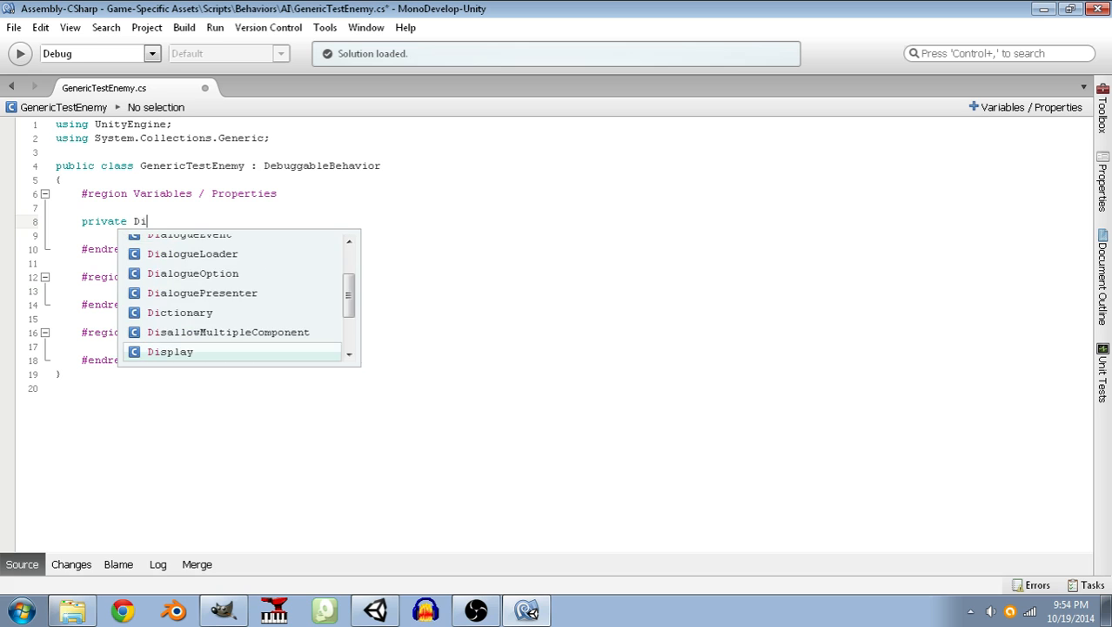
pyautogui.write('ction')
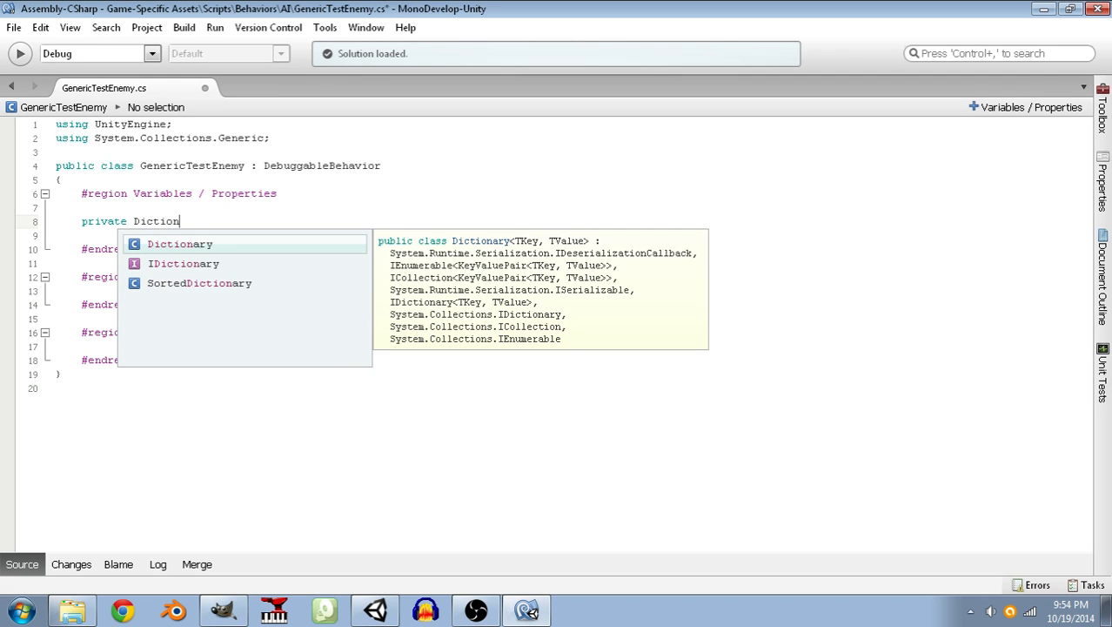
pyautogui.write('ary<')
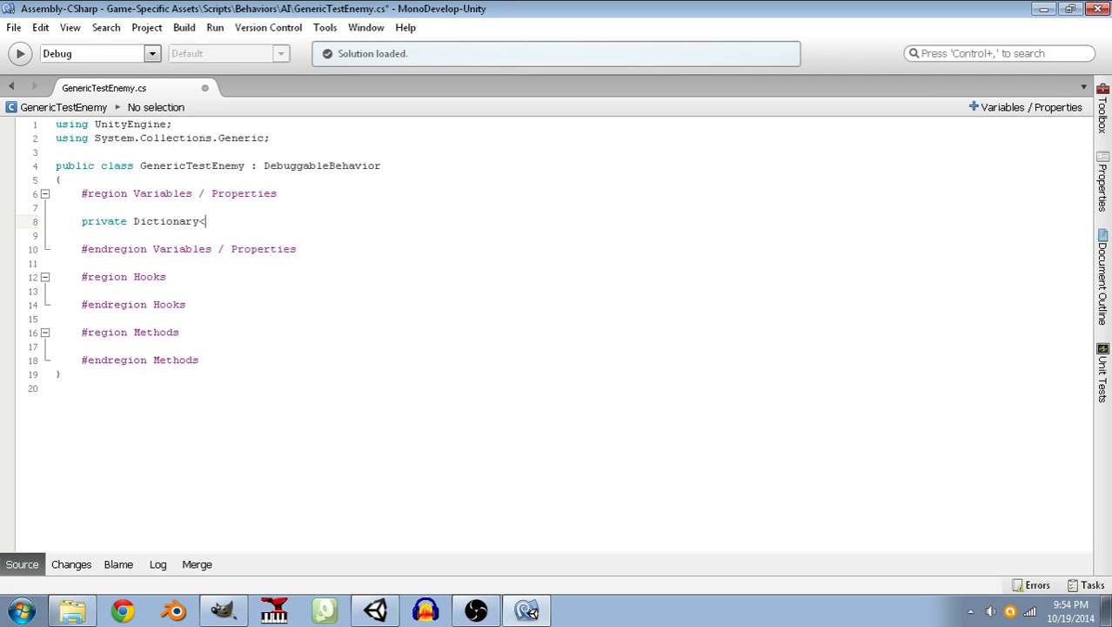
# Add an empty region named Enumerations with its matching endregion line above the Variables / Properties region.
pyautogui.press('Up')
pyautogui.press('Up')
pyautogui.press('Up')
pyautogui.press('Return')
pyautogui.write('#region Enumeration')
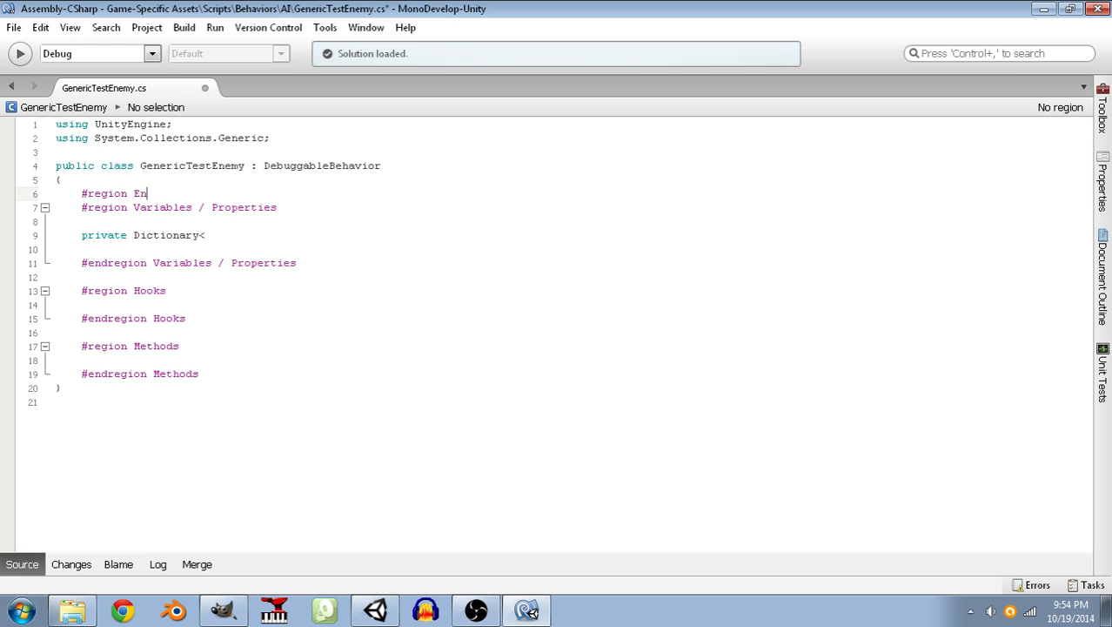
pyautogui.press('Return')
pyautogui.press('Return')
pyautogui.write('#endr')
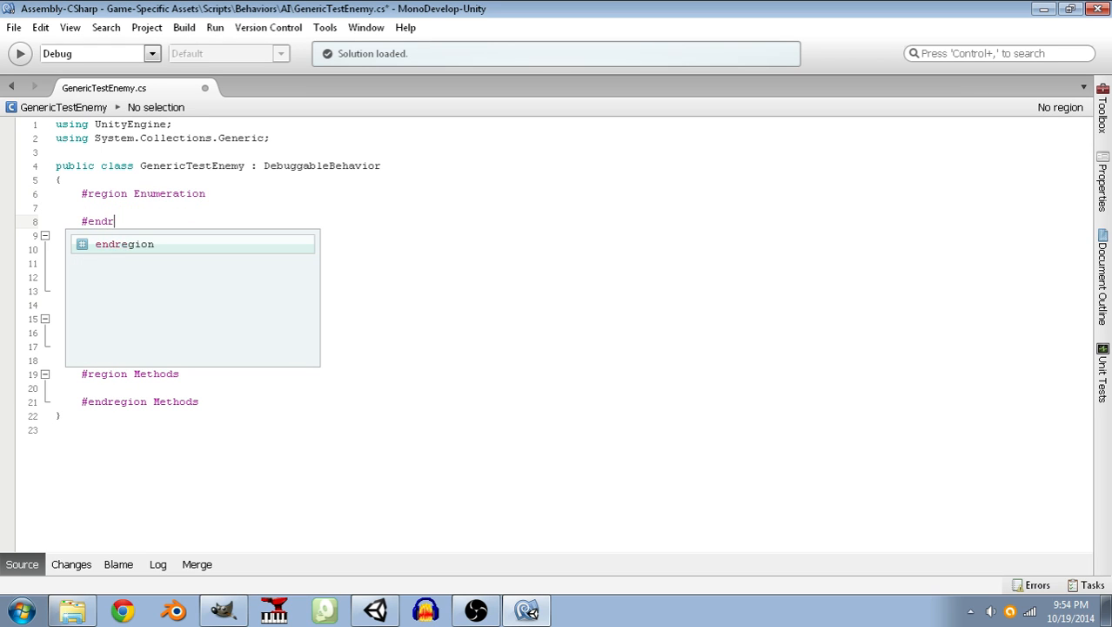
pyautogui.write('egion Enumeration')
pyautogui.press('Return')
pyautogui.press('Up')
pyautogui.press('Up')
pyautogui.press('Up')
pyautogui.press('End')
pyautogui.write('s')
pyautogui.press('Down')
pyautogui.press('Down')
pyautogui.press('End')
pyautogui.write('s')
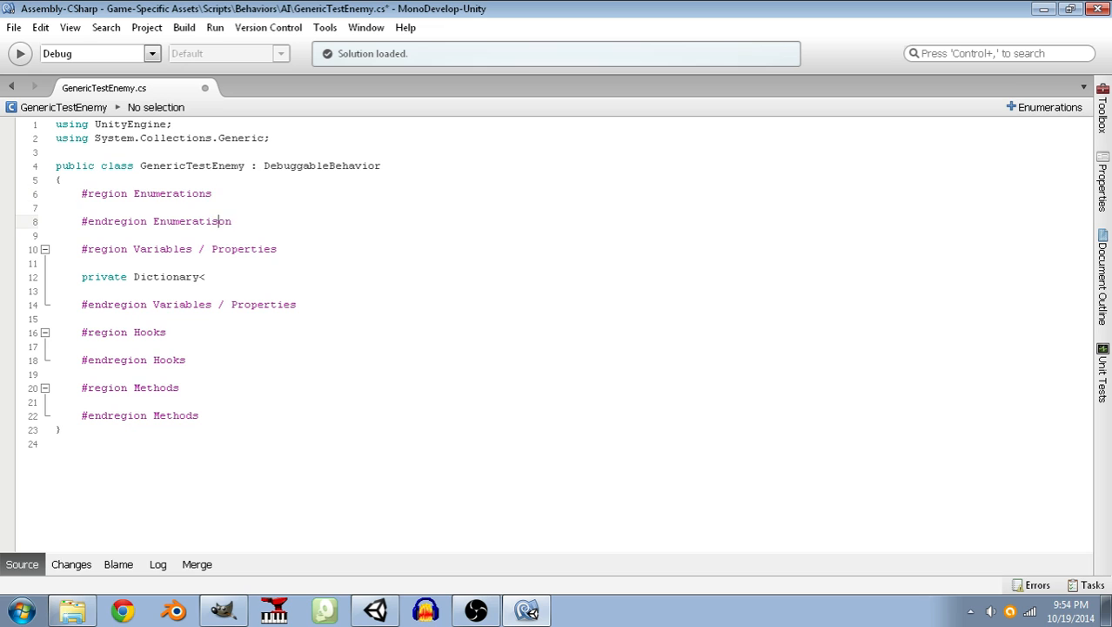
# Declare a private enum GenericTestEnemyState with an empty braced body inside the Enumerations region.
pyautogui.press('Home')
pyautogui.press('Return')
pyautogui.press('Return')
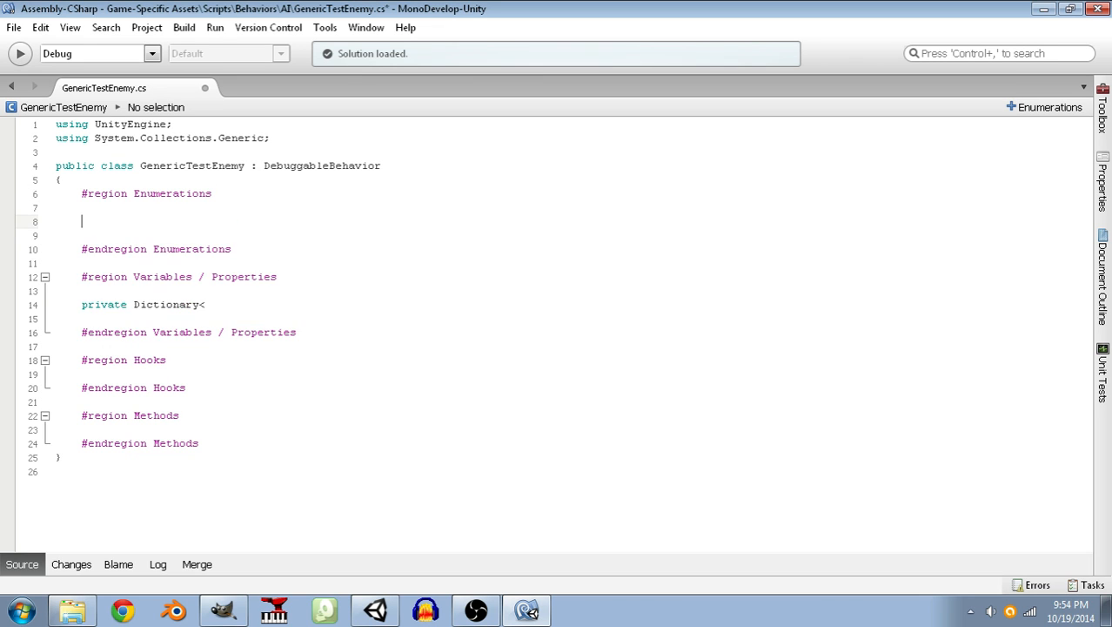
pyautogui.press('Up')
pyautogui.press('Up')
pyautogui.write('private e')
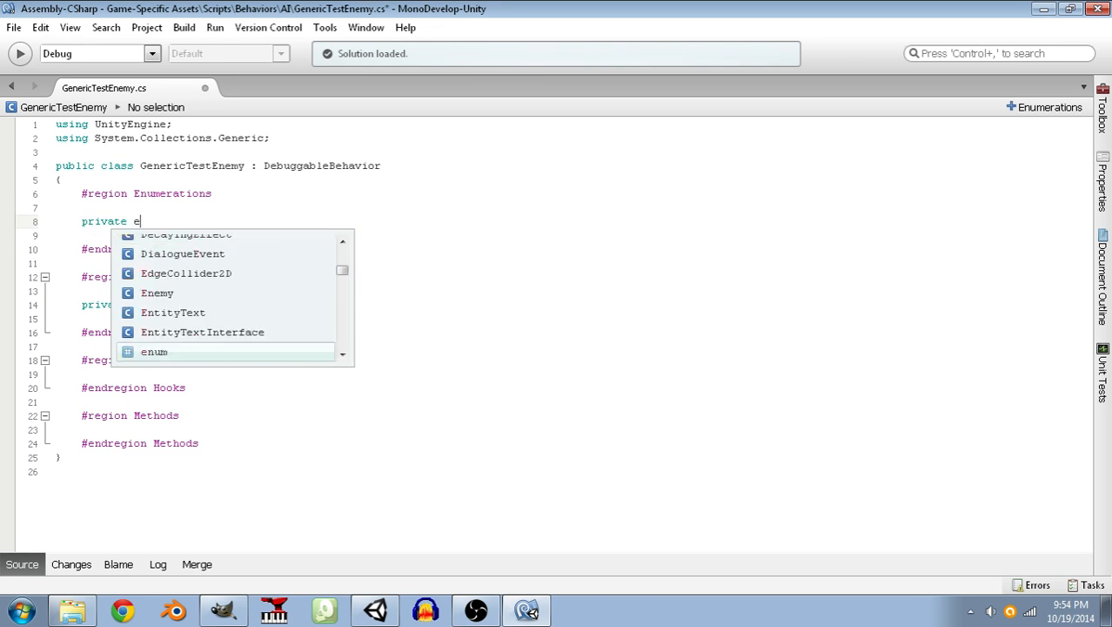
pyautogui.write('num GenericTe')
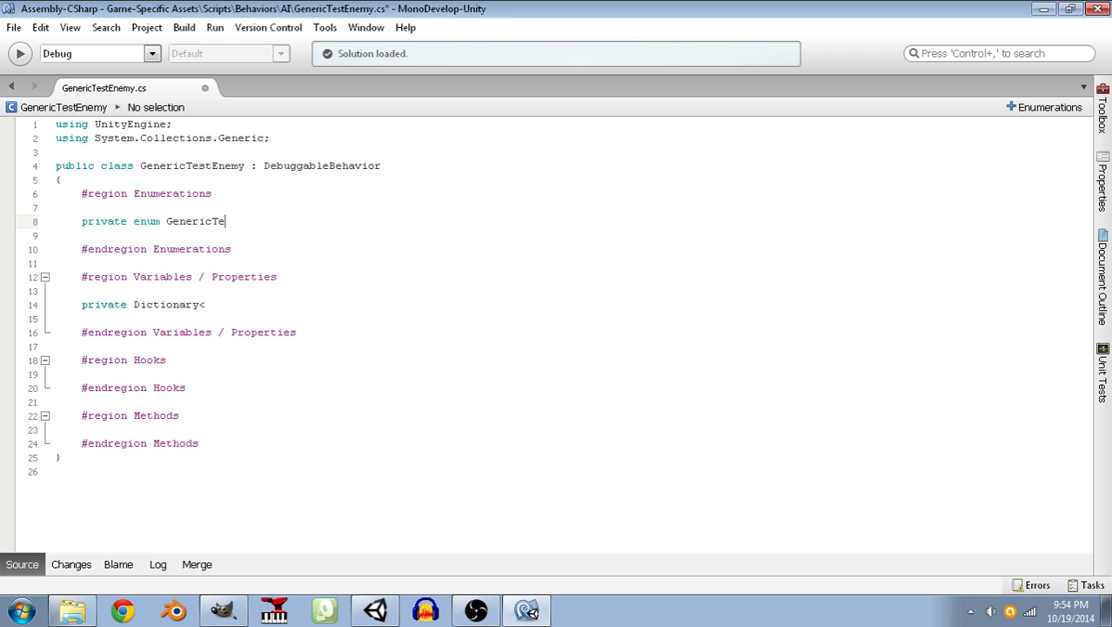
pyautogui.write('stEnemyState')
pyautogui.press('Return')
pyautogui.write('{')
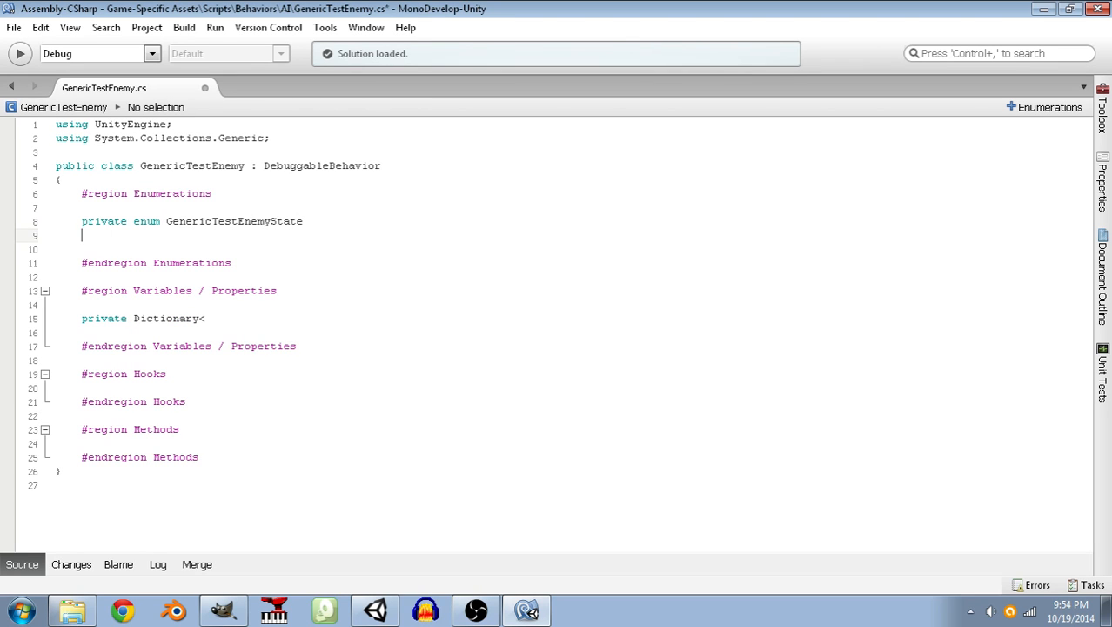
pyautogui.press('Return')
pyautogui.write('}')
pyautogui.press('Up')
pyautogui.press('Return')
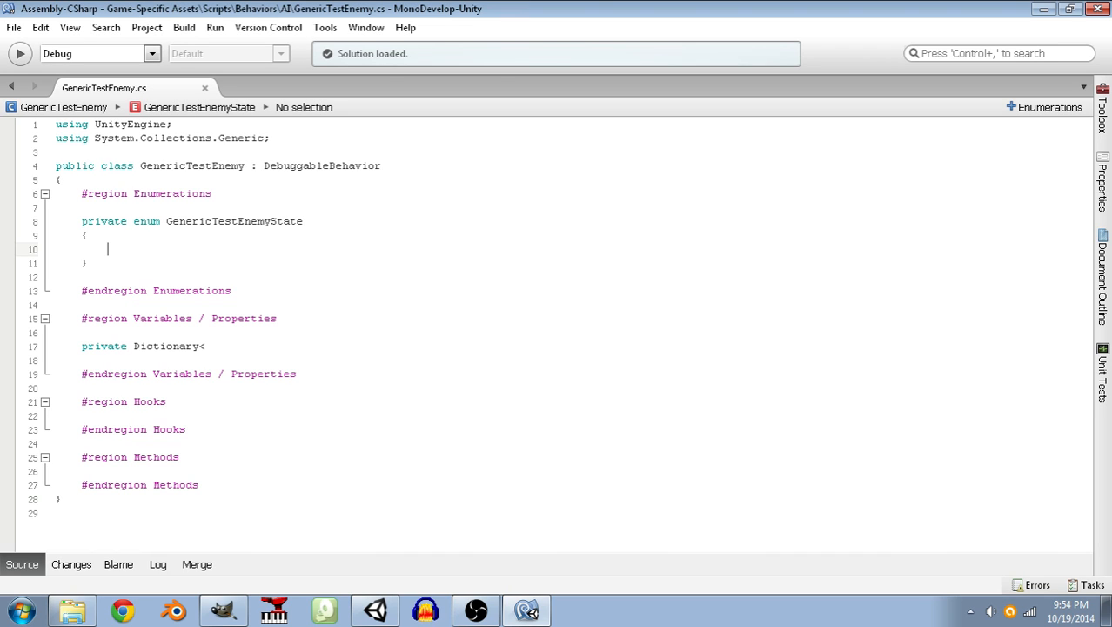
# Add the members Idle and Active to the GenericTestEnemyState enum and save the script.
pyautogui.write('Idle,')
pyautogui.press('Return')
pyautogui.write('Active')
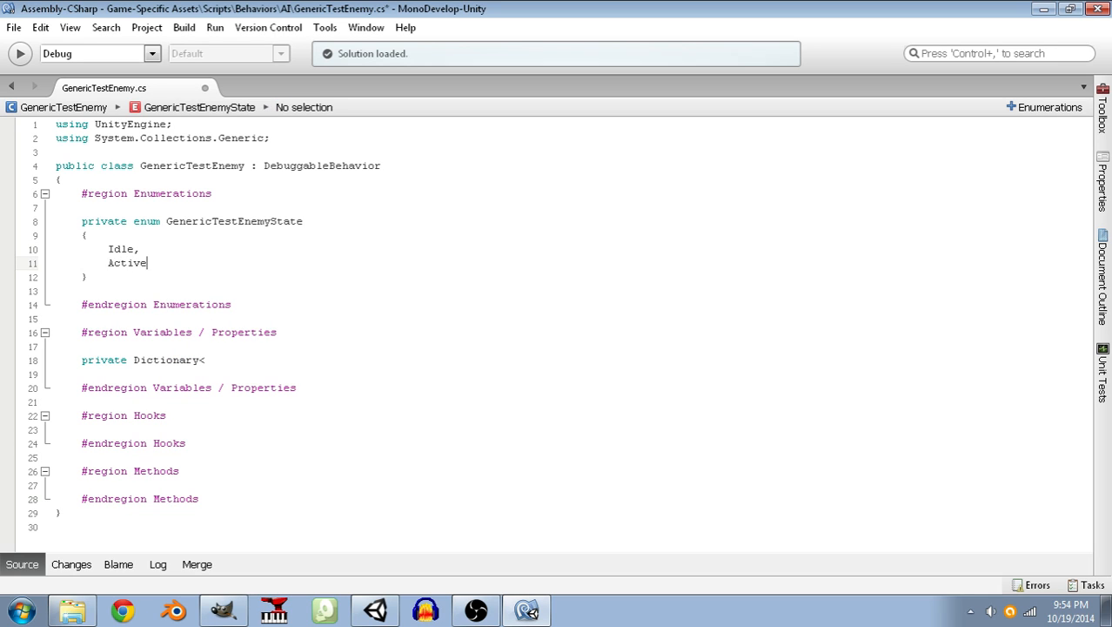
pyautogui.hotkey('ctrl', 's')
# Complete the private Dictionary's type arguments as <GenericTestEnemyState, Action>.
pyautogui.press('Down')
pyautogui.press('Down')
pyautogui.press('Down')
pyautogui.press('Down')
pyautogui.press('Down')
pyautogui.press('Down')
pyautogui.press('Down')
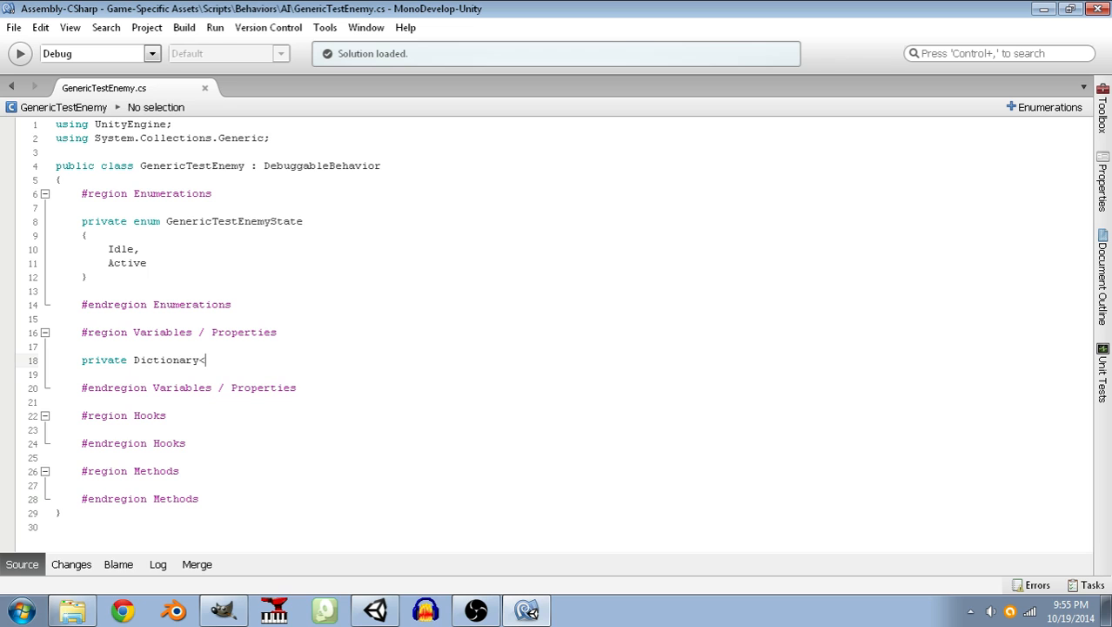
pyautogui.write('Generic')
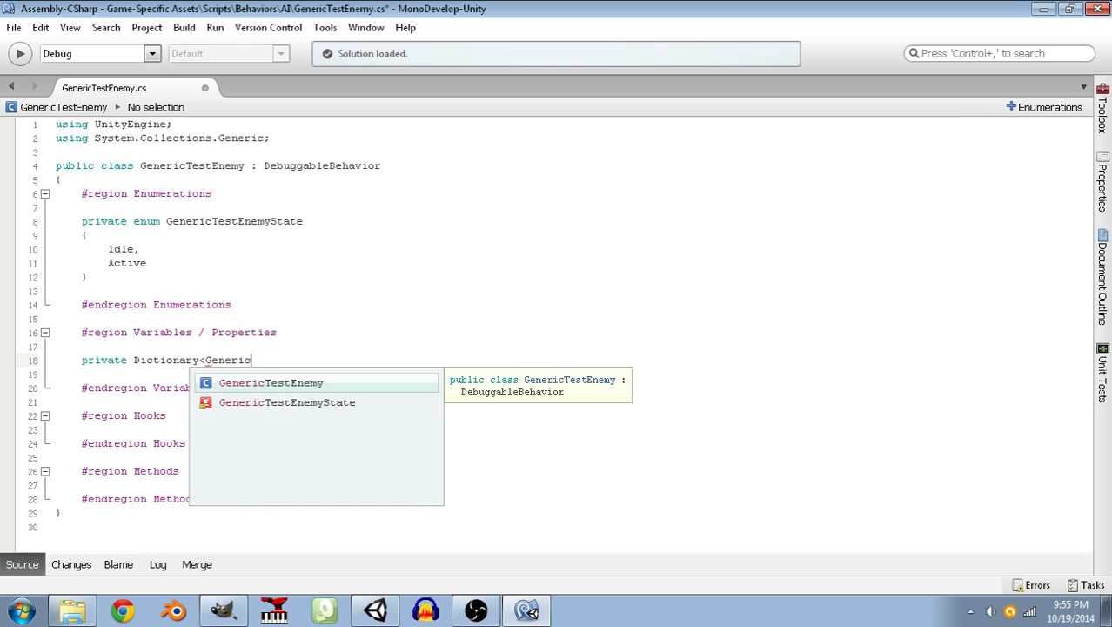
pyautogui.press('Down')
pyautogui.press('Return')
pyautogui.write(', Value')
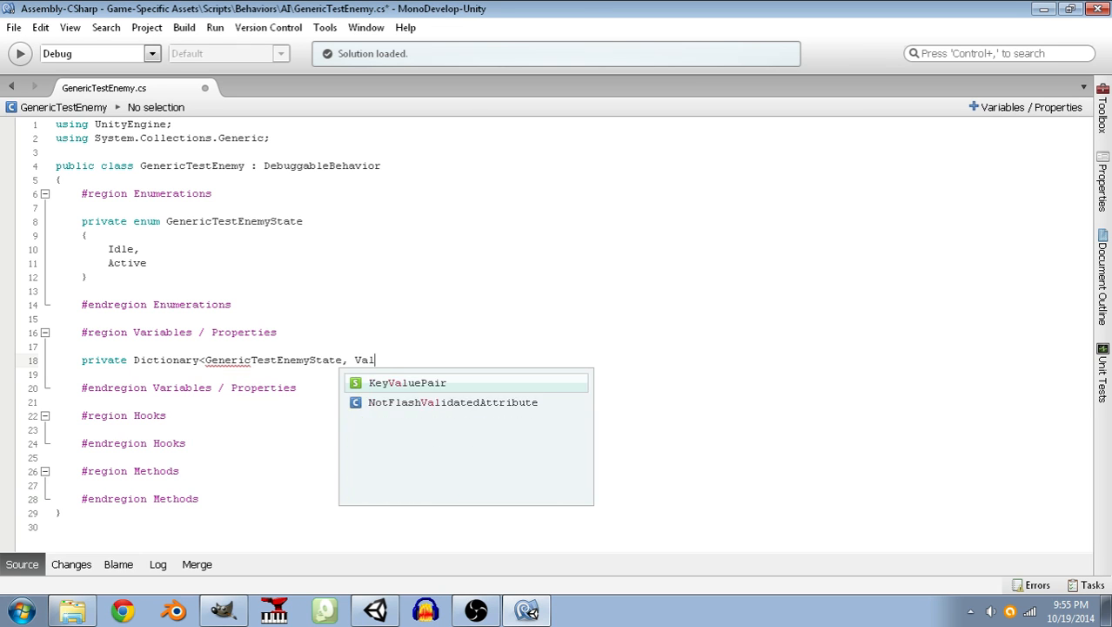
pyautogui.press('BackSpace')
pyautogui.press('BackSpace')
pyautogui.press('BackSpace')
pyautogui.press('BackSpace')
pyautogui.press('BackSpace')
pyautogui.write('Action')
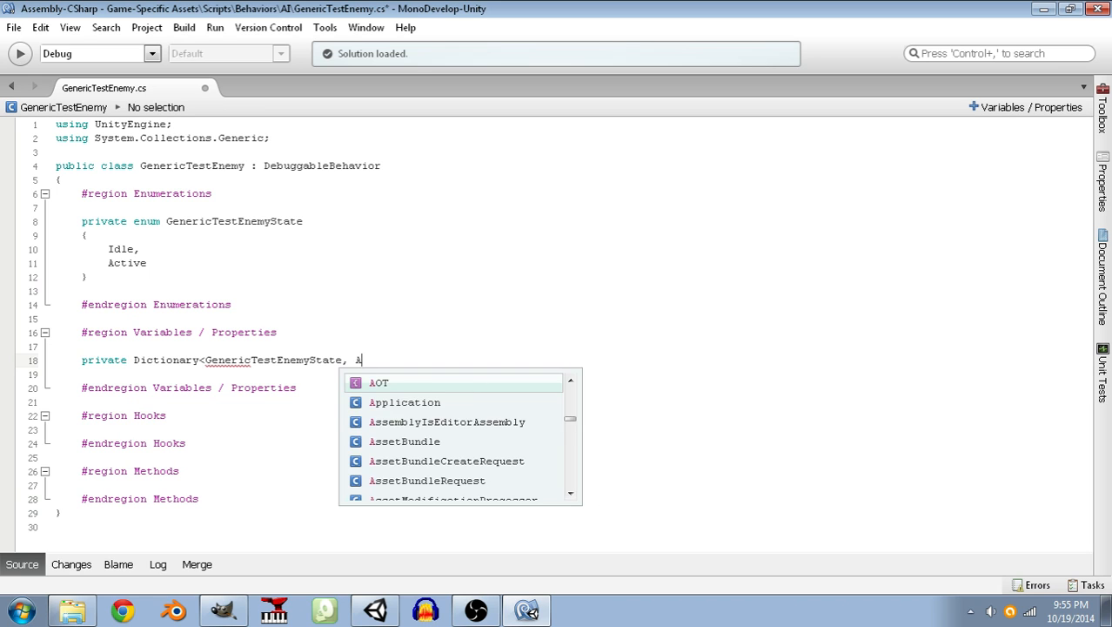
pyautogui.write('>')
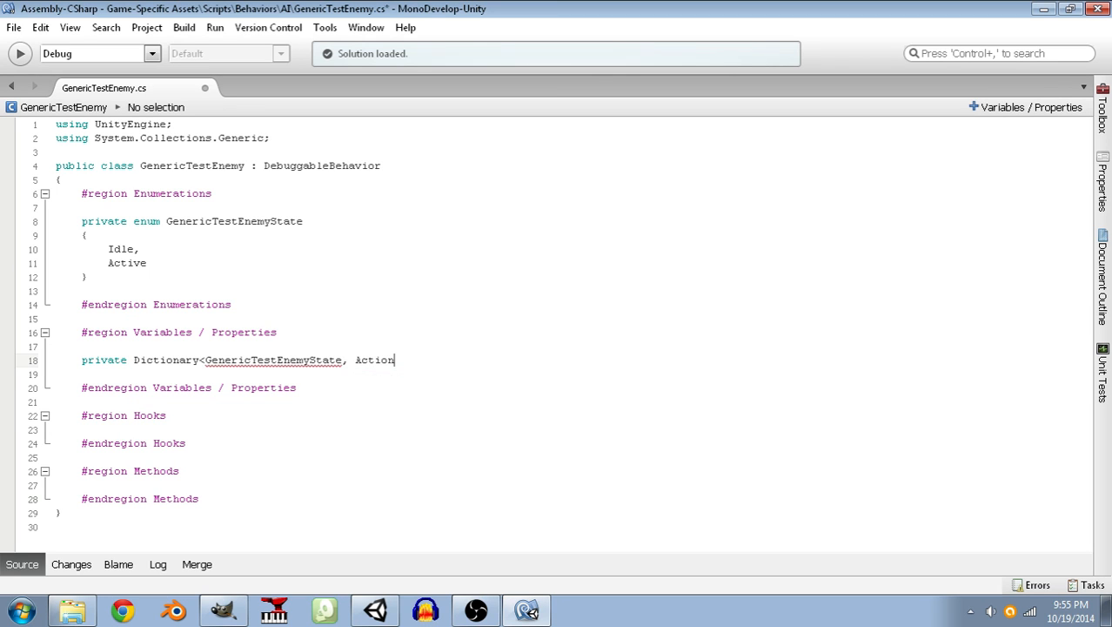
# Move the using UnityEngine; line below using System.Collections.Generic; at the start of the script.
pyautogui.press('Up')
pyautogui.press('Up')
pyautogui.press('Up')
pyautogui.press('Up')
pyautogui.press('Up')
pyautogui.press('Up')
pyautogui.press('Up')
pyautogui.press('Up')
pyautogui.press('Up')
pyautogui.press('Up')
pyautogui.press('Up')
pyautogui.press('Up')
pyautogui.press('Up')
pyautogui.press('Up')
pyautogui.press('Up')
pyautogui.press('Up')
pyautogui.press('Up')
pyautogui.press('Up')
pyautogui.press('Down')
pyautogui.press('Up')
pyautogui.press('End')
pyautogui.hotkey('shift', 'Home')
pyautogui.hotkey('ctrl', 'x')
pyautogui.press('Down')
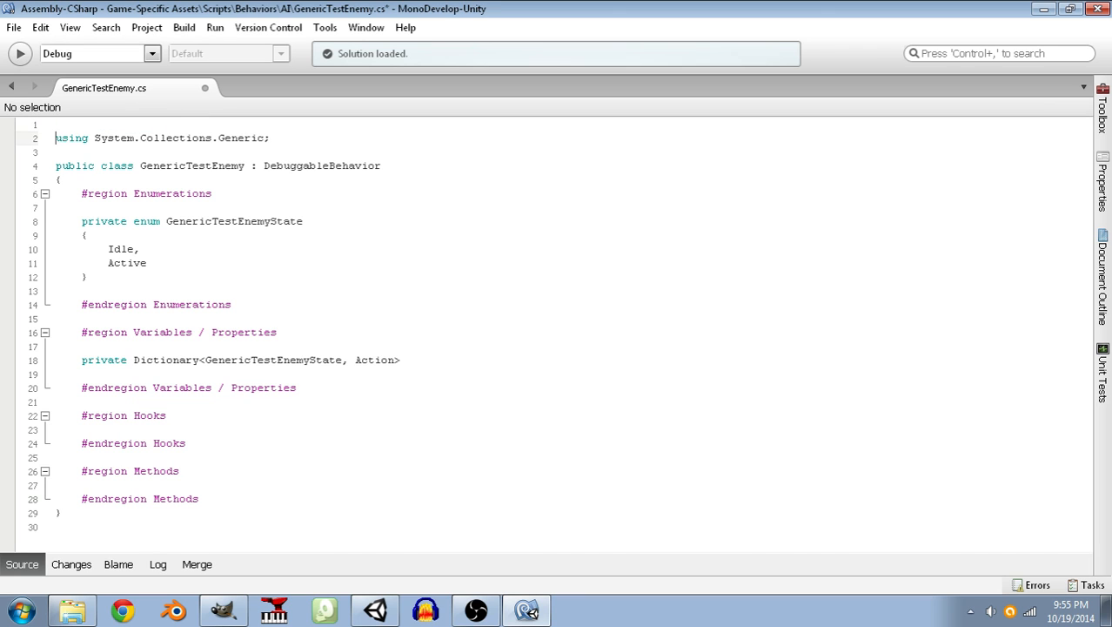
pyautogui.press('End')
pyautogui.press('Return')
pyautogui.hotkey('ctrl', 'v')
# Add using System; as the script's first line and insert a blank line above using UnityEngine;.
pyautogui.press('Up')
pyautogui.press('Up')
pyautogui.write('using System;')
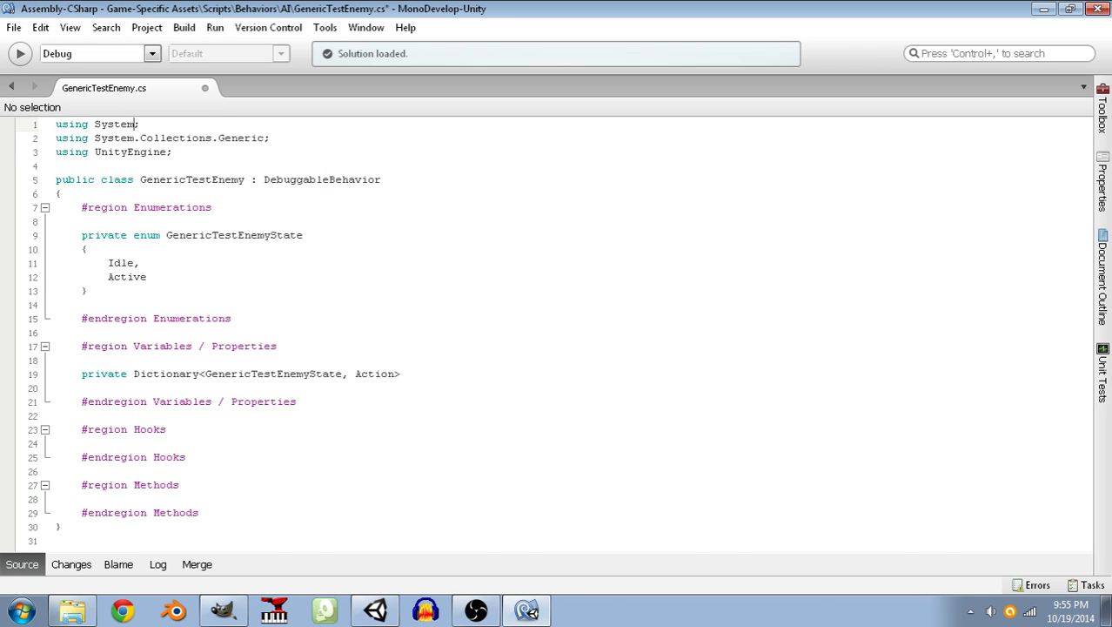
pyautogui.press('Down')
pyautogui.press('End')
pyautogui.press('Return')
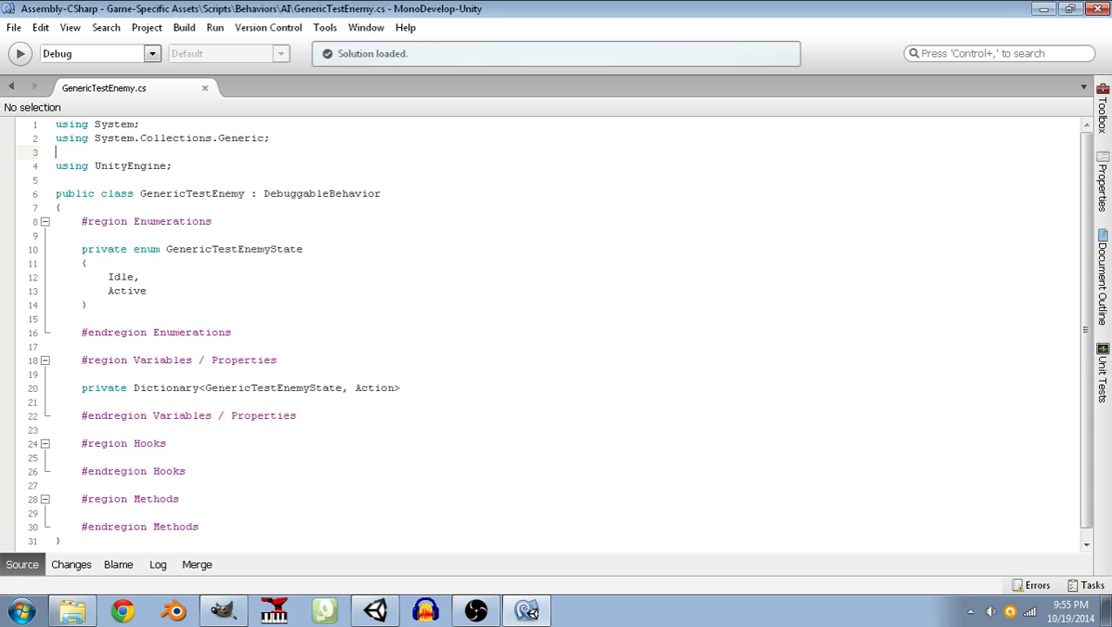
# Save the script and name the private Dictionary field States.
pyautogui.click(413, 387)
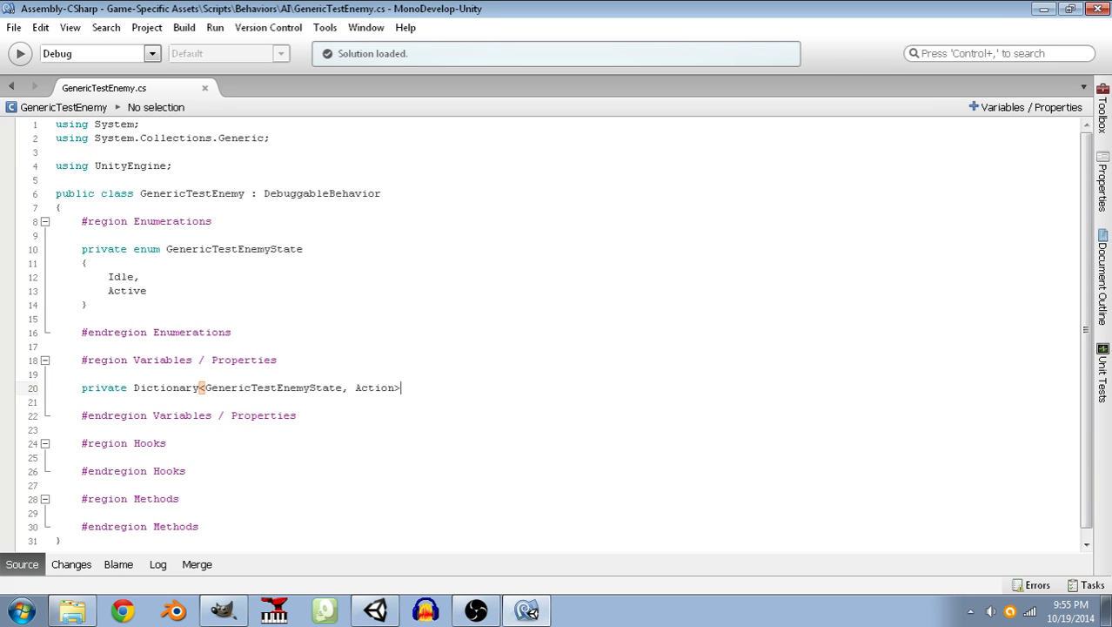
pyautogui.hotkey('ctrl', 's')
pyautogui.write('States')
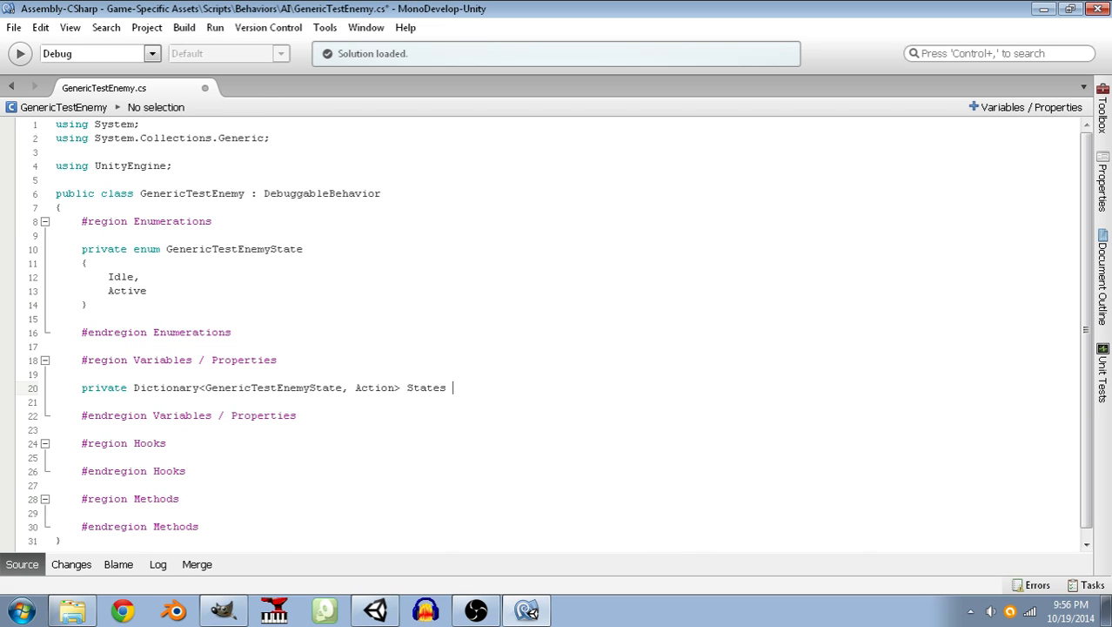
# Replace the States dictionary's key type with Func<bool> and save the script.
pyautogui.press('Up')
pyautogui.press('Up')
pyautogui.press('Up')
pyautogui.press('Up')
pyautogui.press('Up')
pyautogui.press('Up')
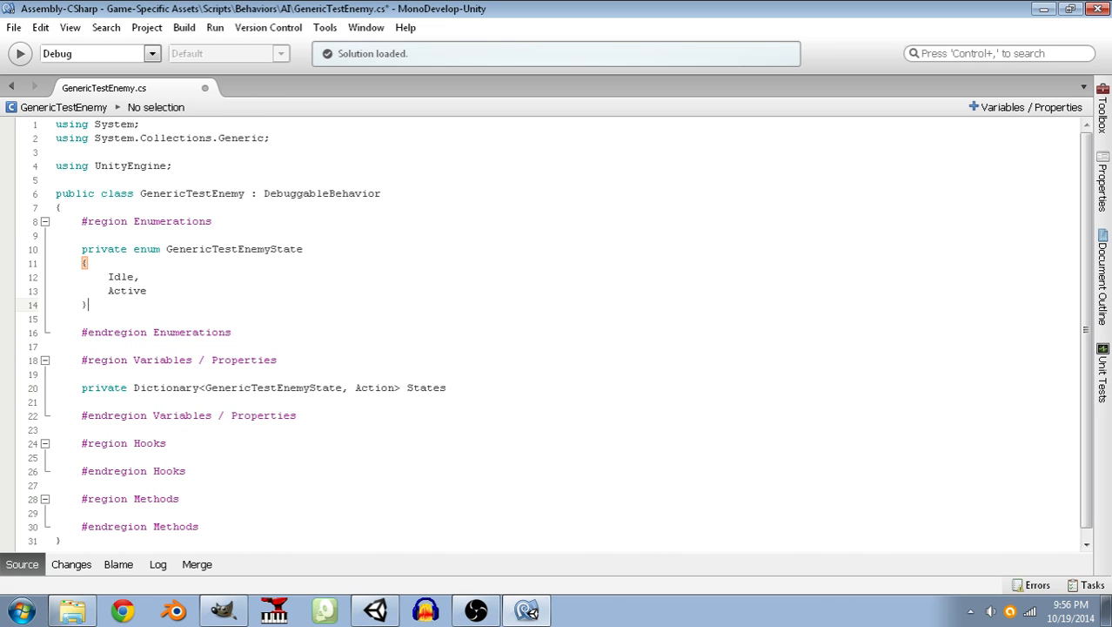
pyautogui.press('Down')
pyautogui.press('Down')
pyautogui.press('Down')
pyautogui.press('Down')
pyautogui.press('Down')
pyautogui.press('Down')
pyautogui.press('Left')
pyautogui.press('Left')
pyautogui.press('Left')
pyautogui.press('Left')
pyautogui.press('Left')
pyautogui.press('Left')
pyautogui.press('Left')
pyautogui.press('Left')
pyautogui.press('Left')
pyautogui.press('Left')
pyautogui.press('Left')
pyautogui.press('Left')
pyautogui.press('Left')
pyautogui.press('Left')
pyautogui.press('Left')
pyautogui.press('Left')
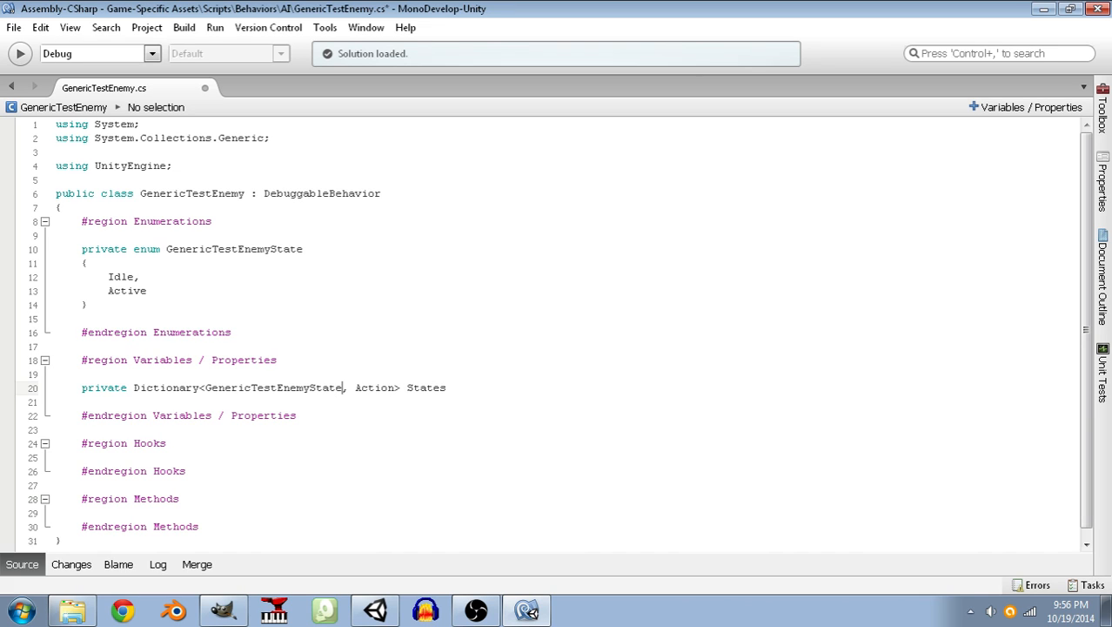
pyautogui.hotkey('shift', 'Left')
pyautogui.hotkey('shift', 'Left')
pyautogui.hotkey('shift', 'Left')
pyautogui.hotkey('shift', 'Left')
pyautogui.hotkey('shift', 'Left')
pyautogui.hotkey('shift', 'Left')
pyautogui.hotkey('shift', 'Left')
pyautogui.hotkey('shift', 'Left')
pyautogui.hotkey('shift', 'Left')
pyautogui.hotkey('shift', 'Left')
pyautogui.hotkey('shift', 'Left')
pyautogui.hotkey('shift', 'Left')
pyautogui.hotkey('shift', 'Left')
pyautogui.hotkey('shift', 'Left')
pyautogui.hotkey('shift', 'Left')
pyautogui.hotkey('shift', 'Left')
pyautogui.hotkey('shift', 'Left')
pyautogui.hotkey('shift', 'Left')
pyautogui.hotkey('shift', 'Left')
pyautogui.hotkey('shift', 'Left')
pyautogui.hotkey('shift', 'Left')
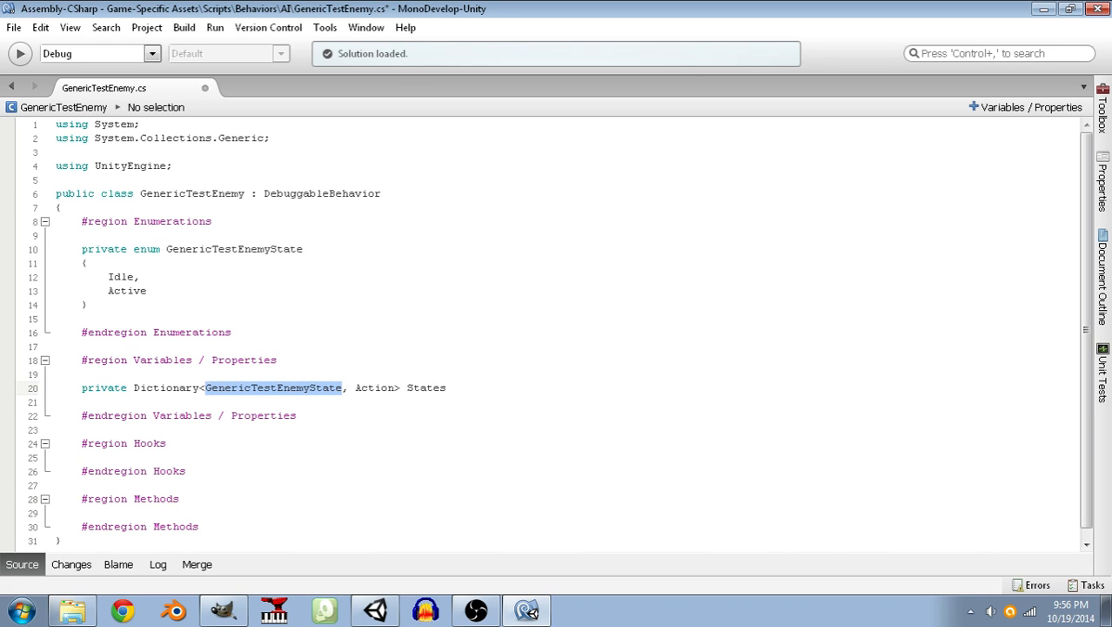
pyautogui.write('Func<')
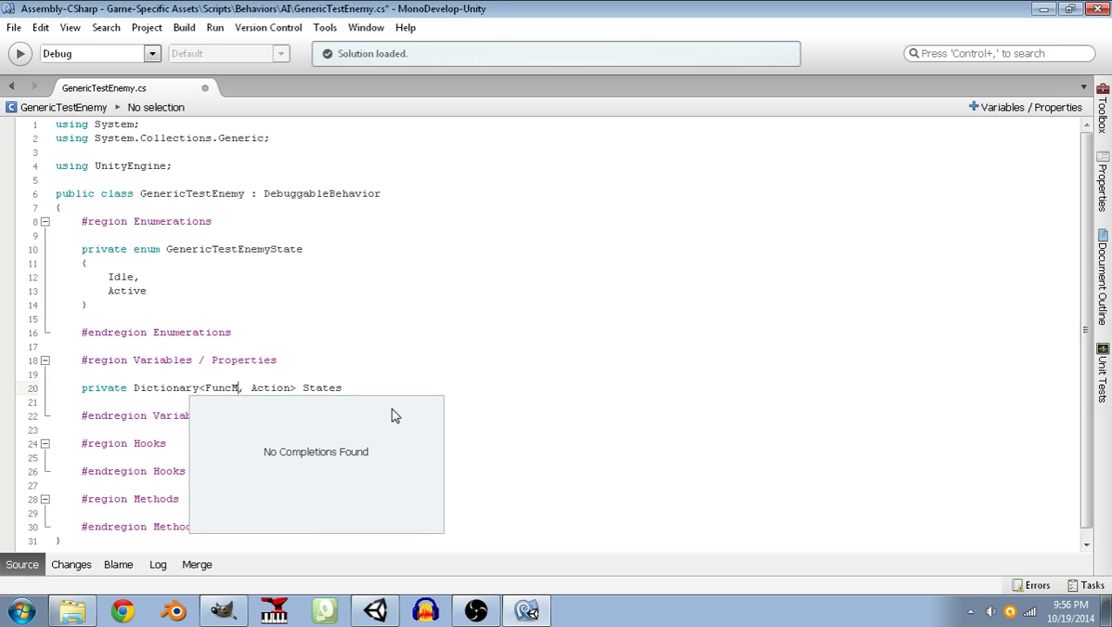
pyautogui.write('bool>')
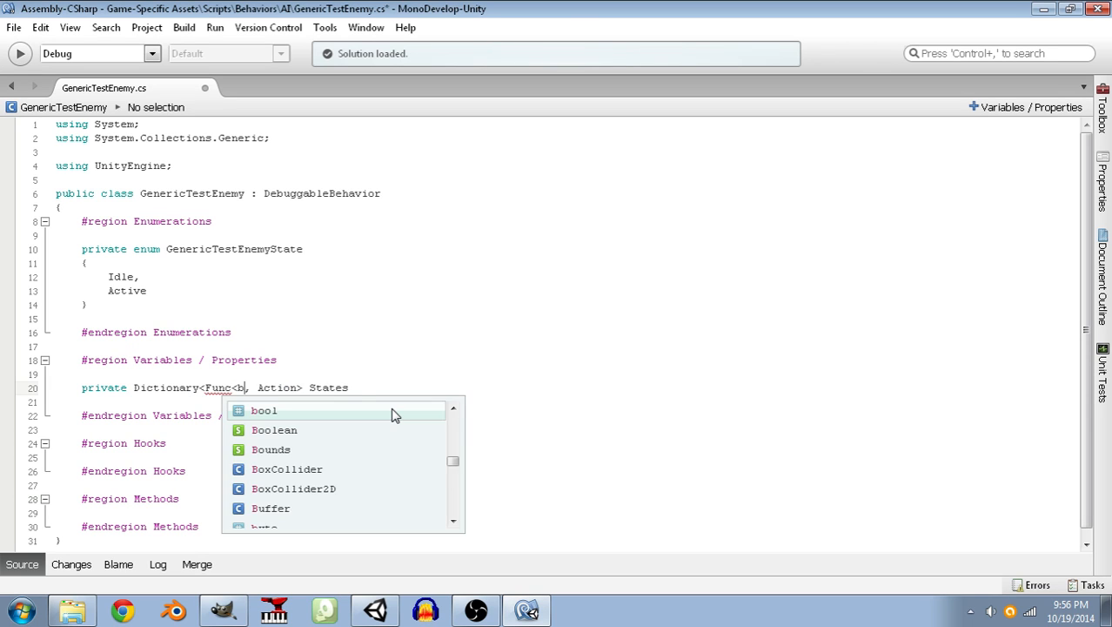
pyautogui.press('Down')
pyautogui.hotkey('ctrl', 's')
# Declare a public GenericTestEnemyState field named State above the States dictionary.
pyautogui.press('Up')
pyautogui.press('Up')
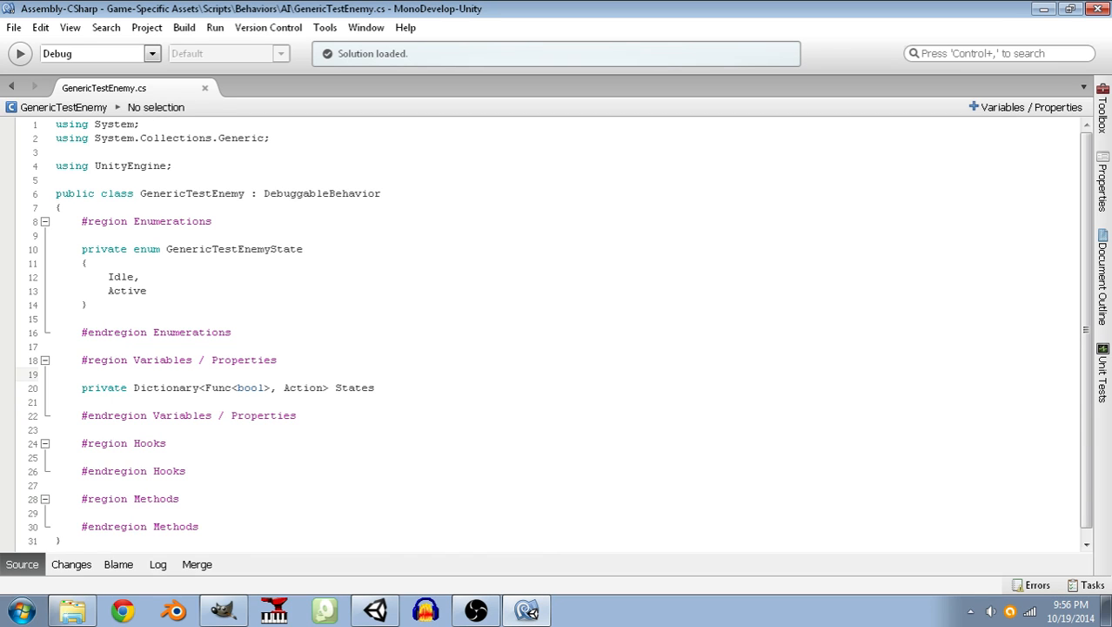
pyautogui.press('Return')
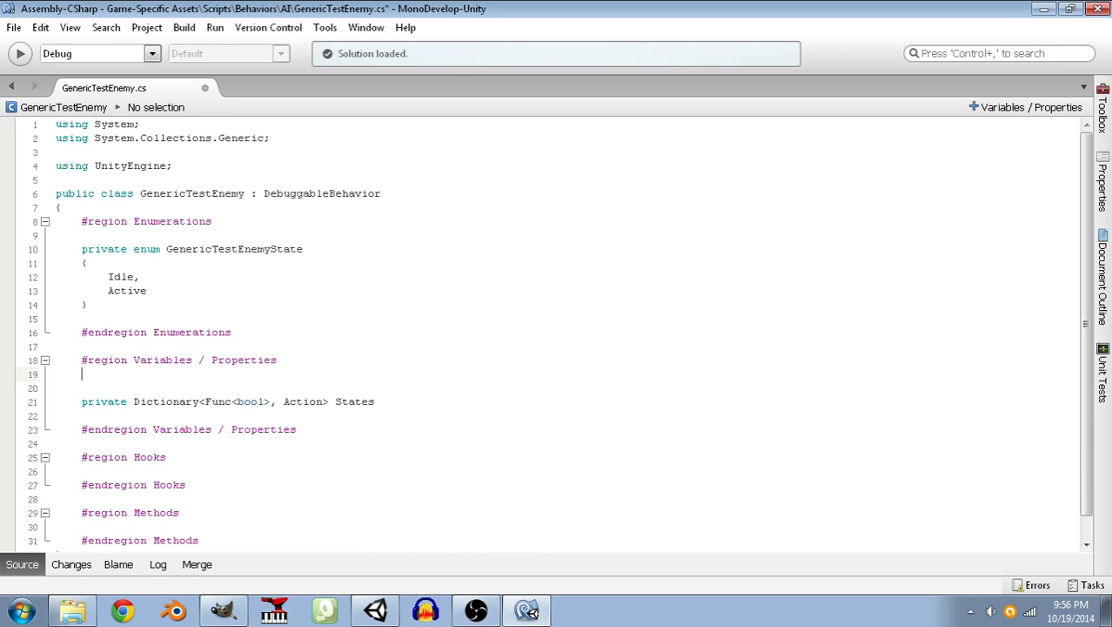
pyautogui.press('Return')
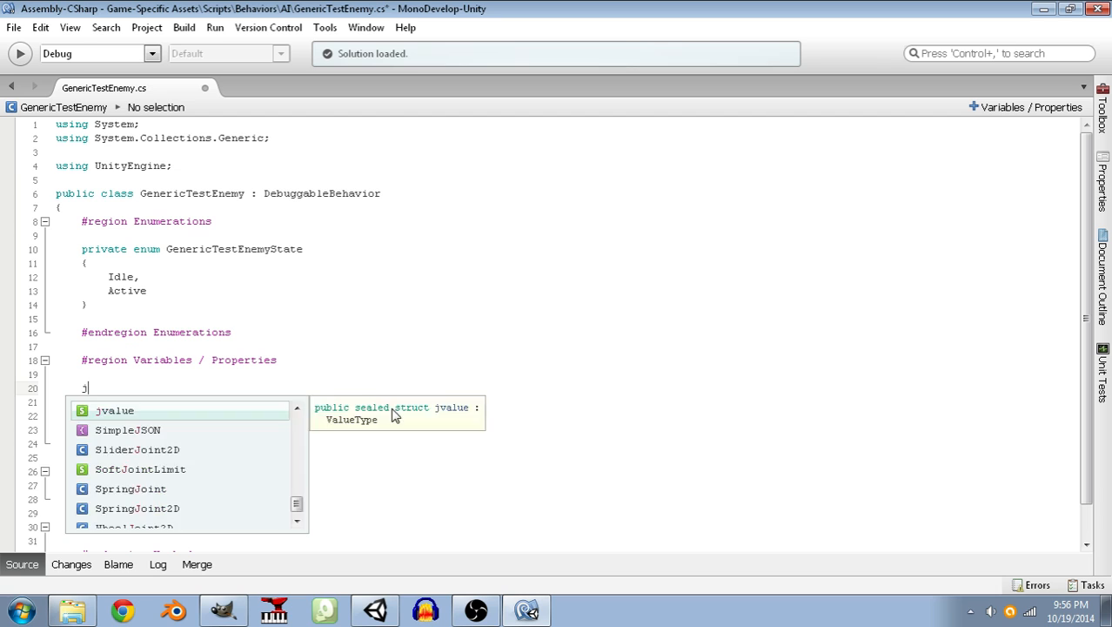
pyautogui.write('public Generic')
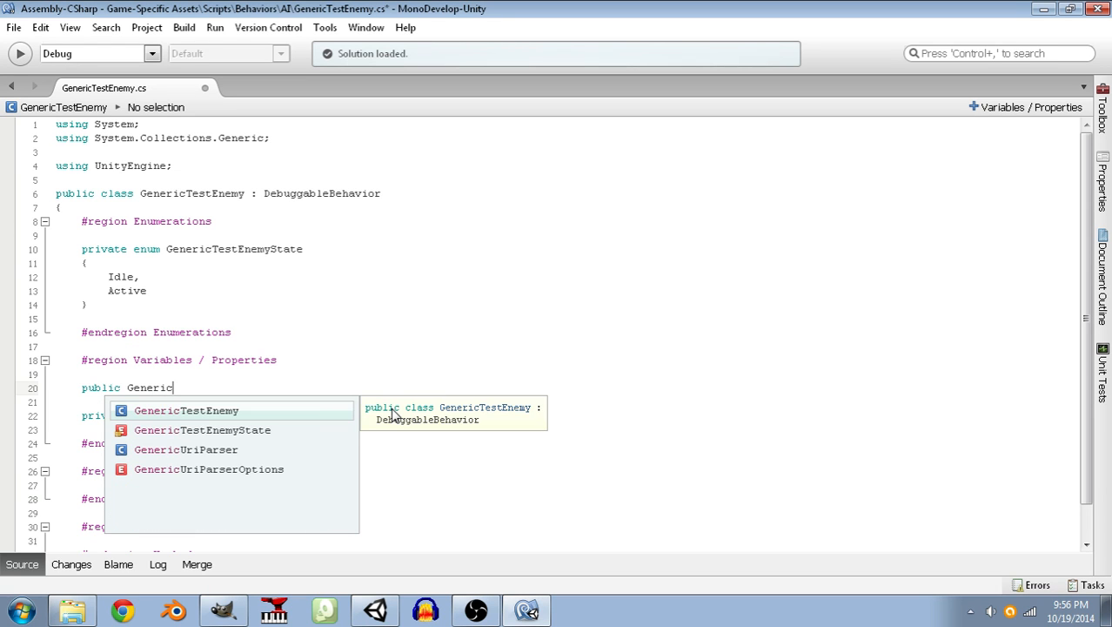
pyautogui.press('Down')
pyautogui.press('Return')
pyautogui.write('State;')
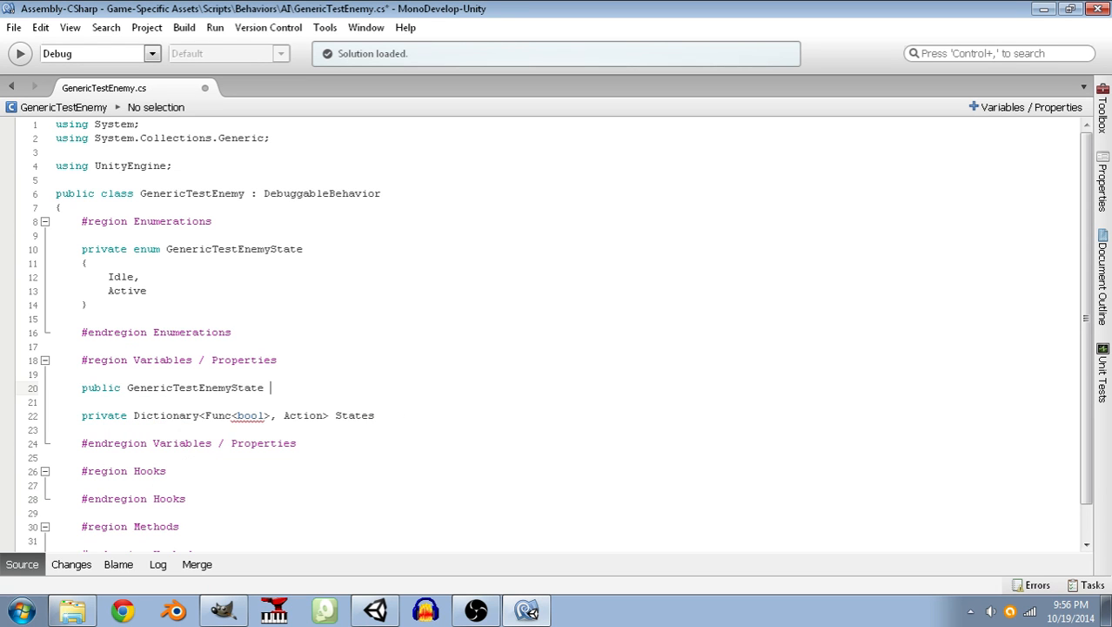
# Change the access modifier of the GenericTestEnemyState enum to public.
pyautogui.press('Up')
pyautogui.press('Up')
pyautogui.press('Up')
pyautogui.press('Up')
pyautogui.press('Up')
pyautogui.press('Up')
pyautogui.press('Up')
pyautogui.press('Up')
pyautogui.press('Up')
pyautogui.press('Up')
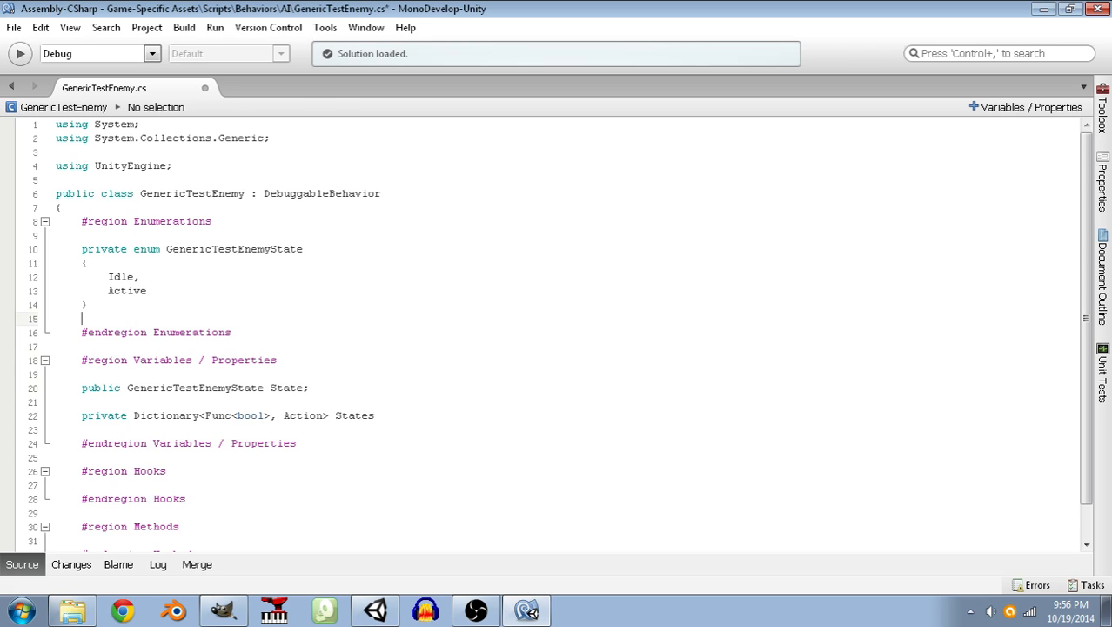
pyautogui.press('Home')
pyautogui.press('Delete')
pyautogui.press('Delete')
pyautogui.press('Delete')
pyautogui.press('Delete')
pyautogui.press('Delete')
pyautogui.press('Delete')
pyautogui.press('Delete')
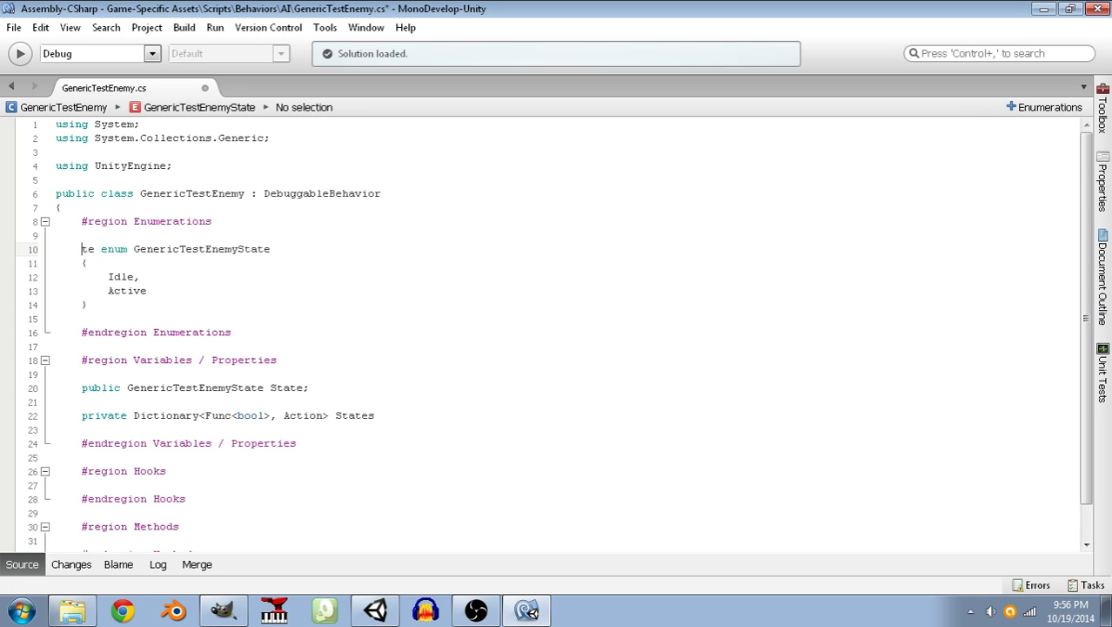
pyautogui.write('public')
# Rename the enum in the Enumerations region to AIState.
pyautogui.press('End')
pyautogui.press('Left')
pyautogui.press('Left')
pyautogui.press('Left')
pyautogui.press('Left')
pyautogui.press('Left')
pyautogui.press('BackSpace')
pyautogui.press('BackSpace')
pyautogui.press('BackSpace')
pyautogui.press('BackSpace')
pyautogui.press('BackSpace')
pyautogui.press('BackSpace')
pyautogui.press('BackSpace')
pyautogui.press('BackSpace')
pyautogui.press('BackSpace')
pyautogui.press('BackSpace')
pyautogui.press('BackSpace')
pyautogui.press('BackSpace')
pyautogui.press('BackSpace')
pyautogui.press('BackSpace')
pyautogui.press('BackSpace')
pyautogui.press('BackSpace')
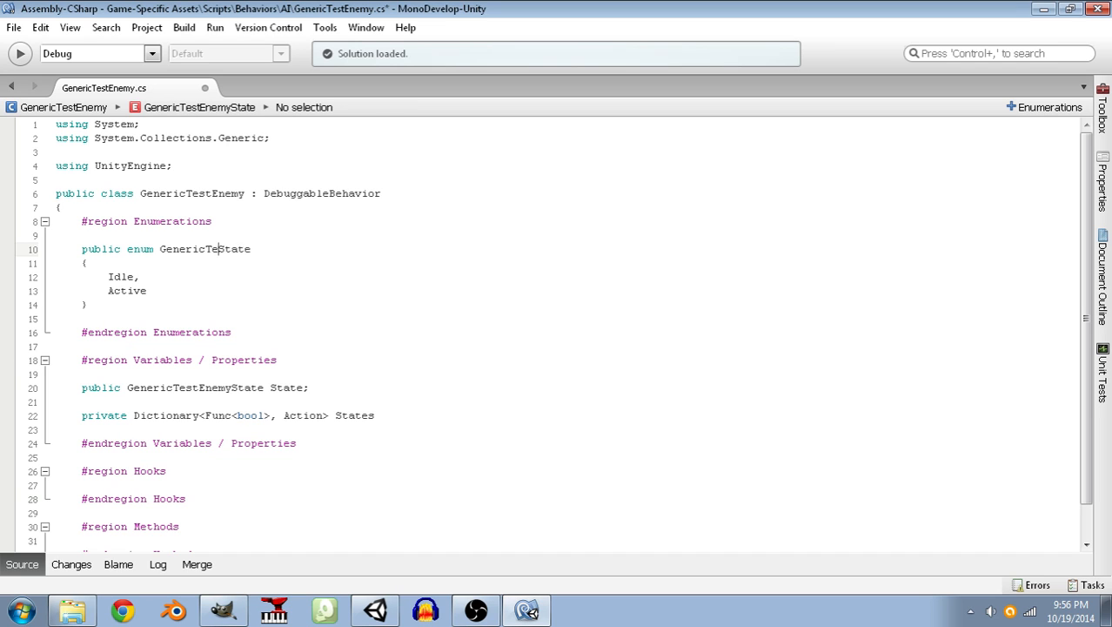
pyautogui.write('AI')
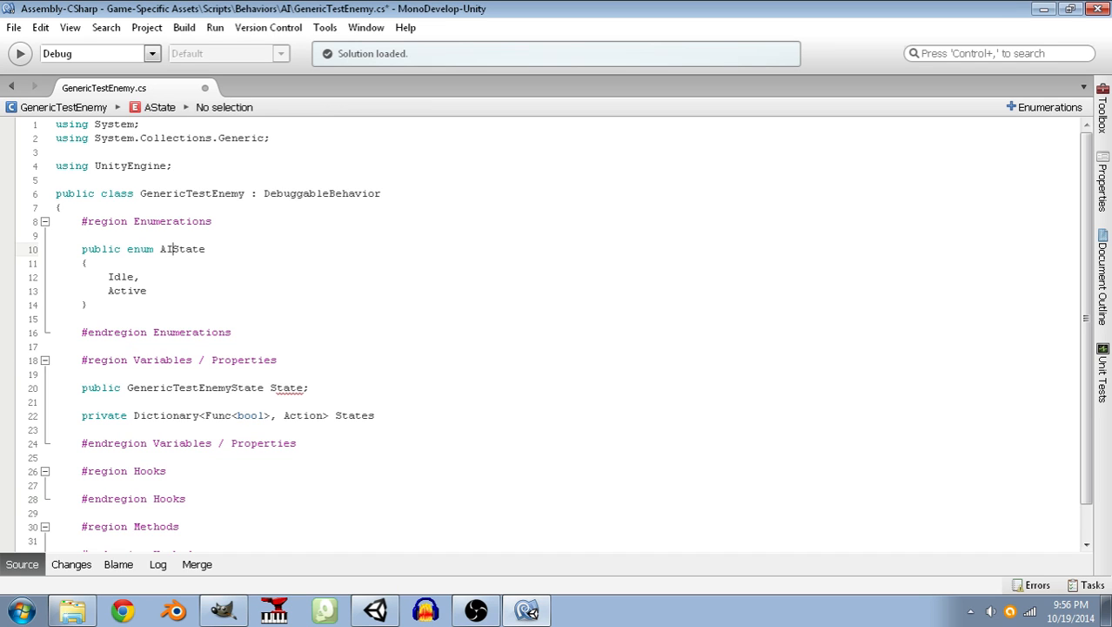
# Change the State field's type to AIState and save the script.
pyautogui.press('Down')
pyautogui.press('Down')
pyautogui.press('Down')
pyautogui.press('Down')
pyautogui.press('Down')
pyautogui.press('Down')
pyautogui.press('Down')
pyautogui.press('Down')
pyautogui.press('Down')
pyautogui.press('Down')
pyautogui.press('Right')
pyautogui.press('Right')
pyautogui.press('Right')
pyautogui.press('Right')
pyautogui.press('Right')
pyautogui.press('Right')
pyautogui.press('Right')
pyautogui.press('Right')
pyautogui.hotkey('shift', 'Left')
pyautogui.hotkey('shift', 'Left')
pyautogui.hotkey('shift', 'Left')
pyautogui.hotkey('shift', 'Left')
pyautogui.hotkey('shift', 'Left')
pyautogui.hotkey('shift', 'Left')
pyautogui.hotkey('shift', 'Left')
pyautogui.hotkey('shift', 'Left')
pyautogui.hotkey('shift', 'Left')
pyautogui.hotkey('shift', 'Left')
pyautogui.hotkey('shift', 'Left')
pyautogui.hotkey('shift', 'Left')
pyautogui.hotkey('shift', 'Left')
pyautogui.hotkey('shift', 'Left')
pyautogui.hotkey('shift', 'Left')
pyautogui.hotkey('shift', 'Left')
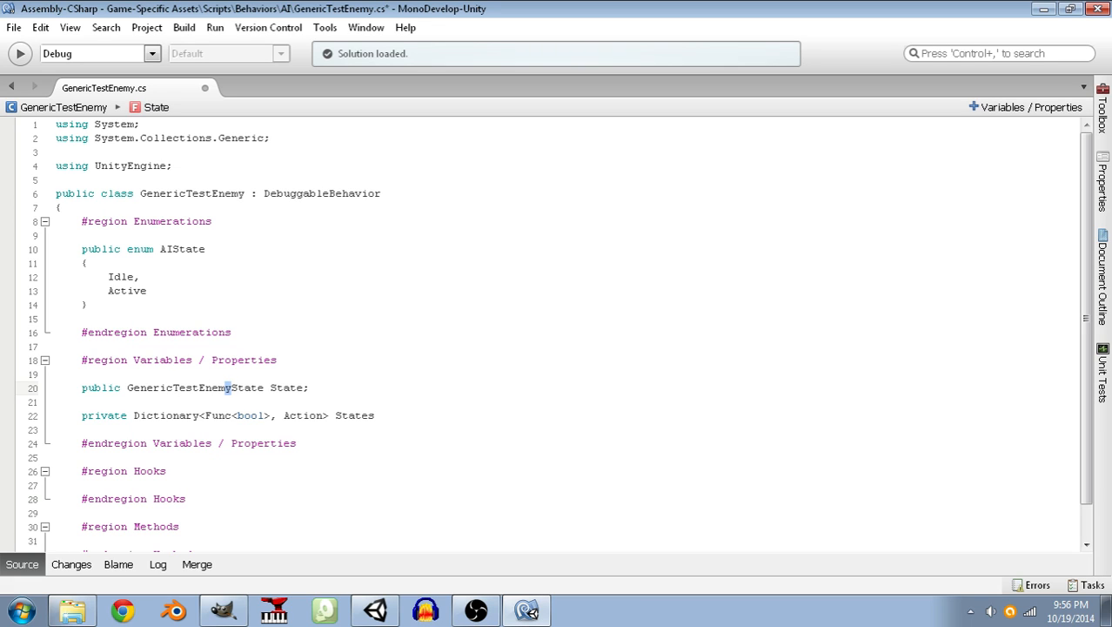
pyautogui.hotkey('shift', 'Right')
pyautogui.hotkey('shift', 'Left')
pyautogui.write('AIU')
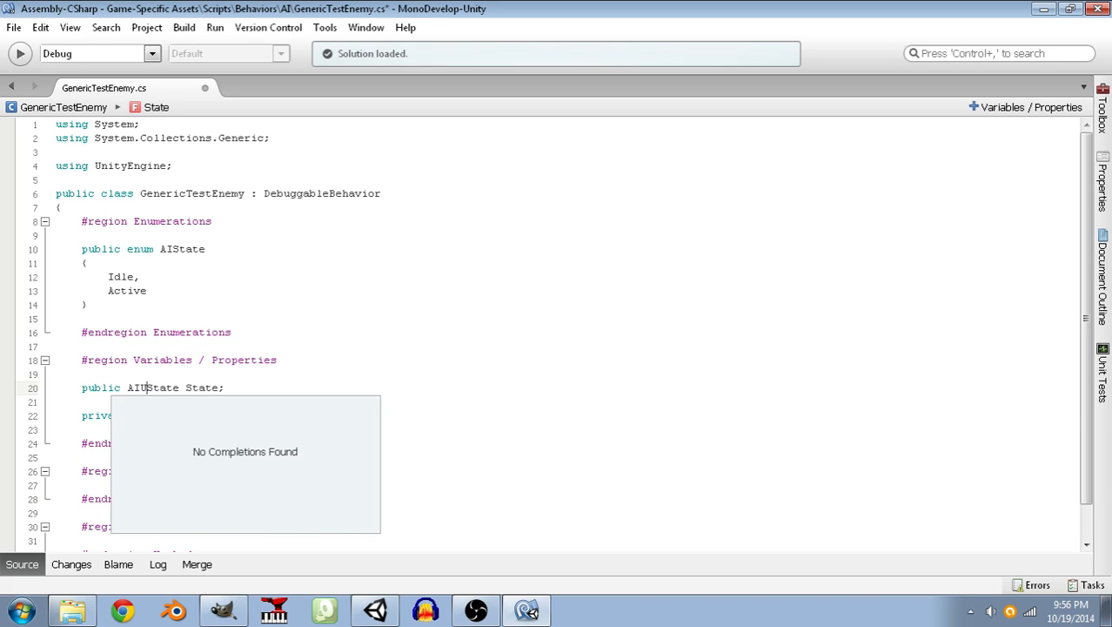
pyautogui.press('BackSpace')
pyautogui.press('Up')
pyautogui.press('Up')
pyautogui.hotkey('ctrl', 's')
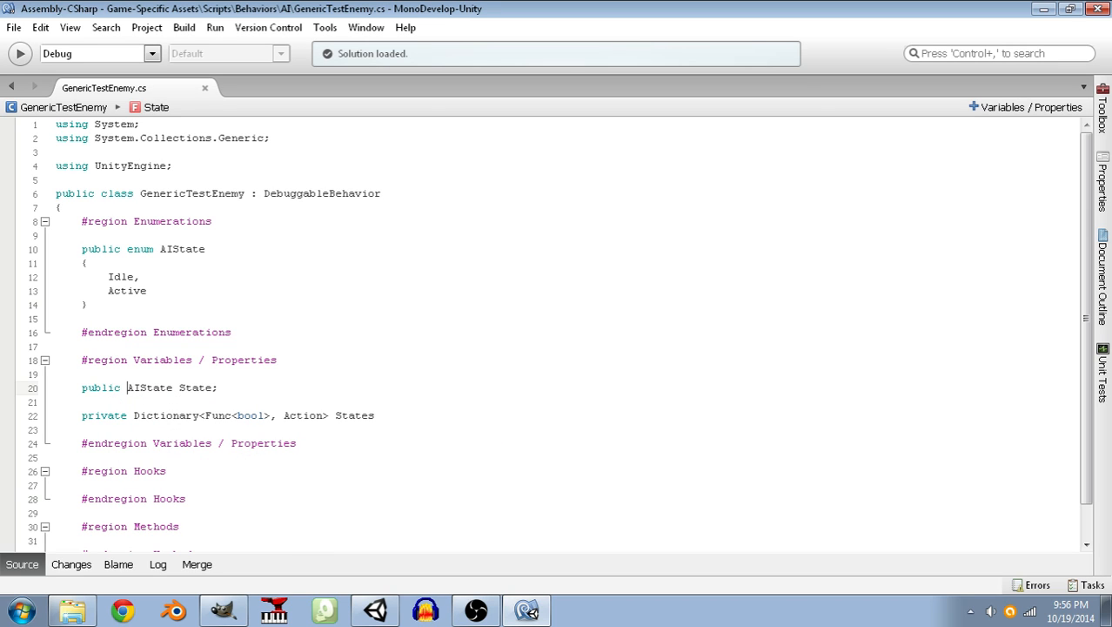
# Add a #region Conditions line below the Methods region, indented like the other regions.
pyautogui.press('Down')
pyautogui.press('Down')
pyautogui.press('End')
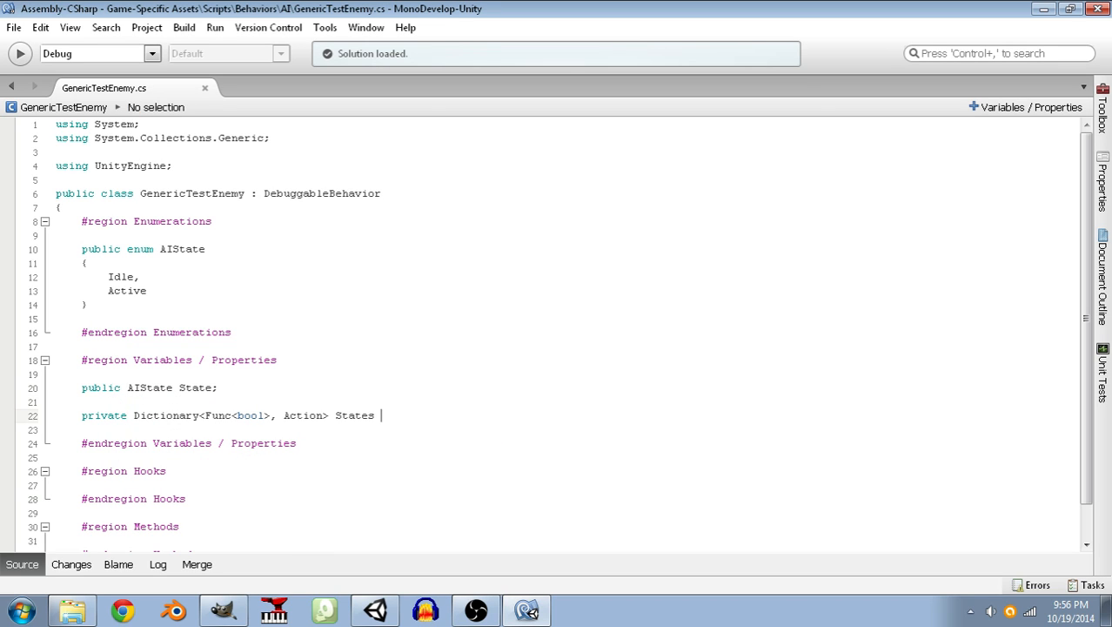
pyautogui.press('Down')
pyautogui.press('Down')
pyautogui.press('Down')
pyautogui.press('Down')
pyautogui.press('Down')
pyautogui.scroll(-1, 342, 497)
pyautogui.click(212, 516)
pyautogui.press('Return')
pyautogui.press('Return')
pyautogui.write('#')
pyautogui.press('BackSpace')
pyautogui.press('BackSpace')
pyautogui.write('#region')
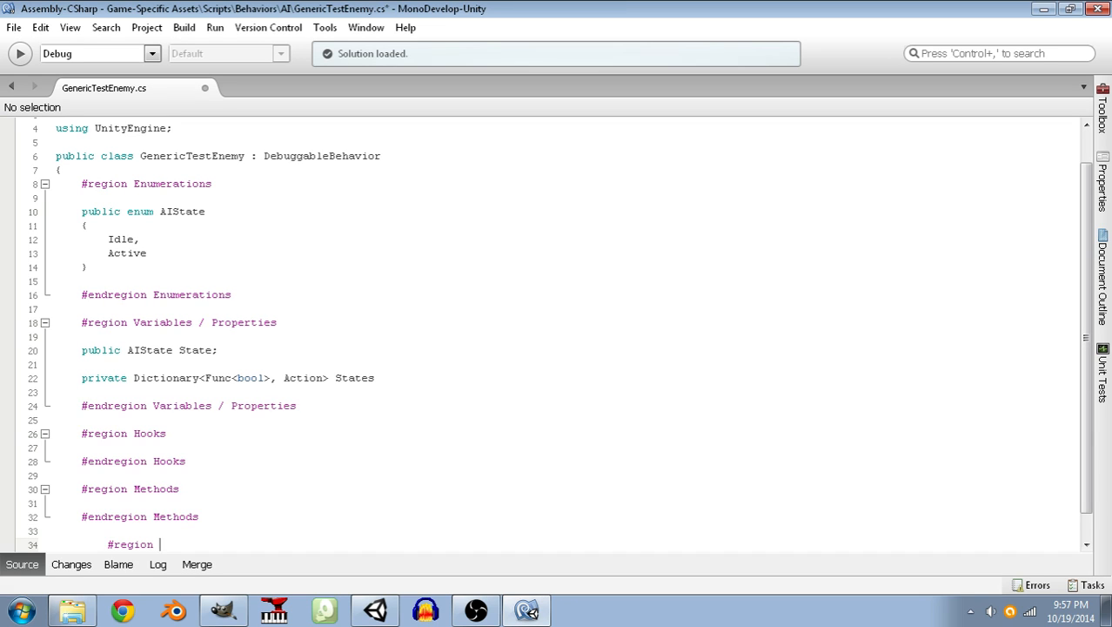
pyautogui.press('Home')
pyautogui.press('BackSpace')
pyautogui.press('End')
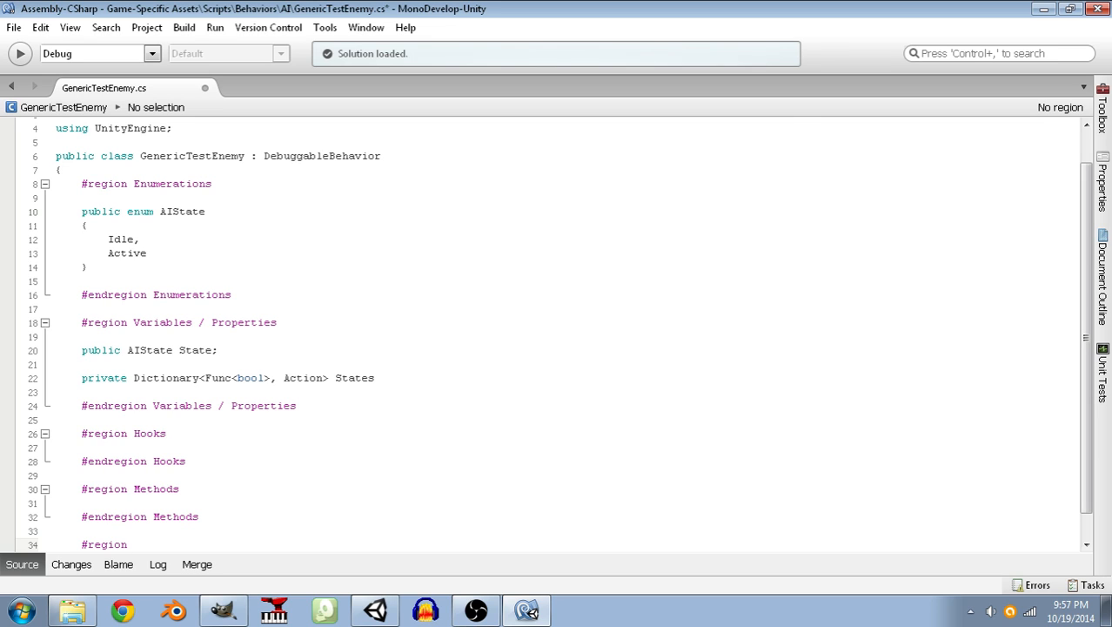
pyautogui.write('Conditions')
# Close the Conditions region with an aligned #endregion Conditions line and save the script.
pyautogui.press('Return')
pyautogui.press('Return')
pyautogui.write('#en')
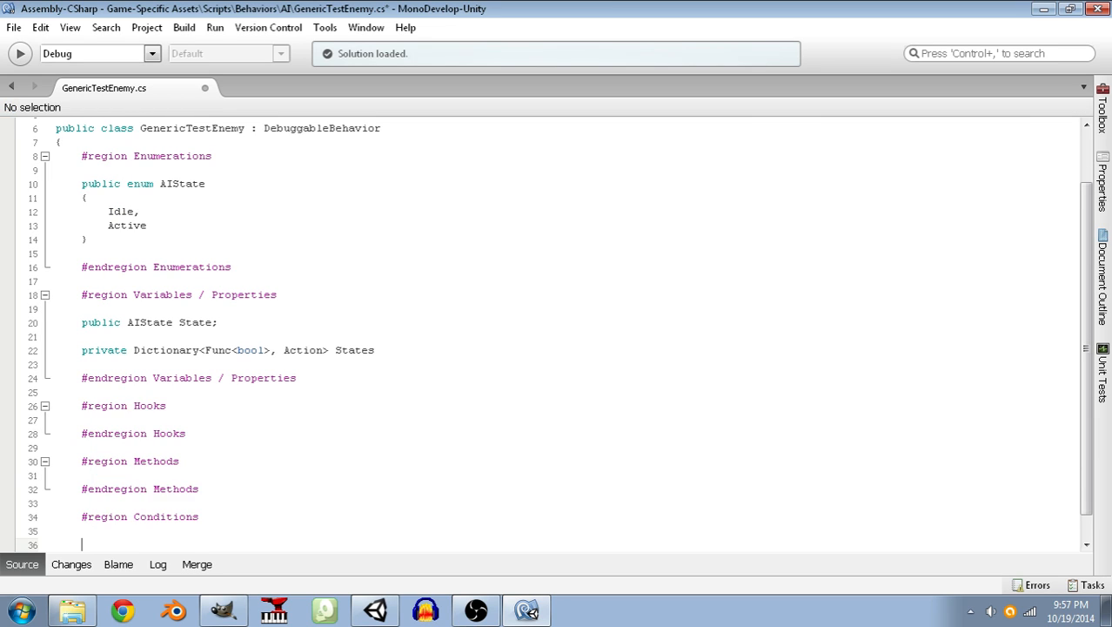
pyautogui.write('dregion Con')
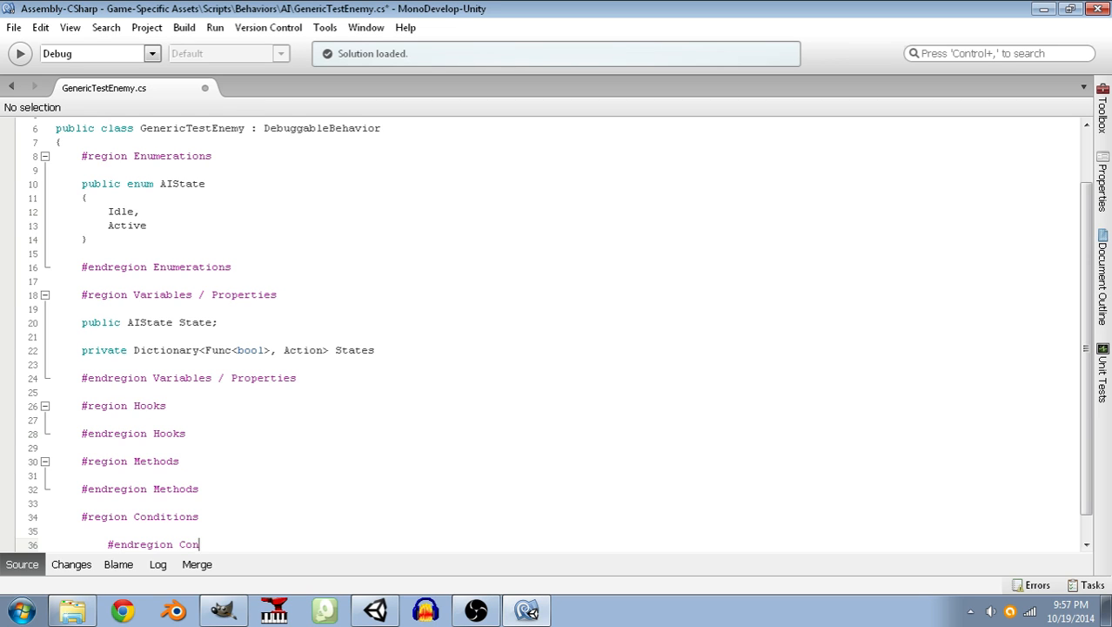
pyautogui.write('ditions;')
pyautogui.press('BackSpace')
pyautogui.press('Home')
pyautogui.press('BackSpace')
pyautogui.hotkey('ctrl', 's')
# End the States dictionary declaration with a semicolon directly after the name and save the script.
pyautogui.click(380, 348)
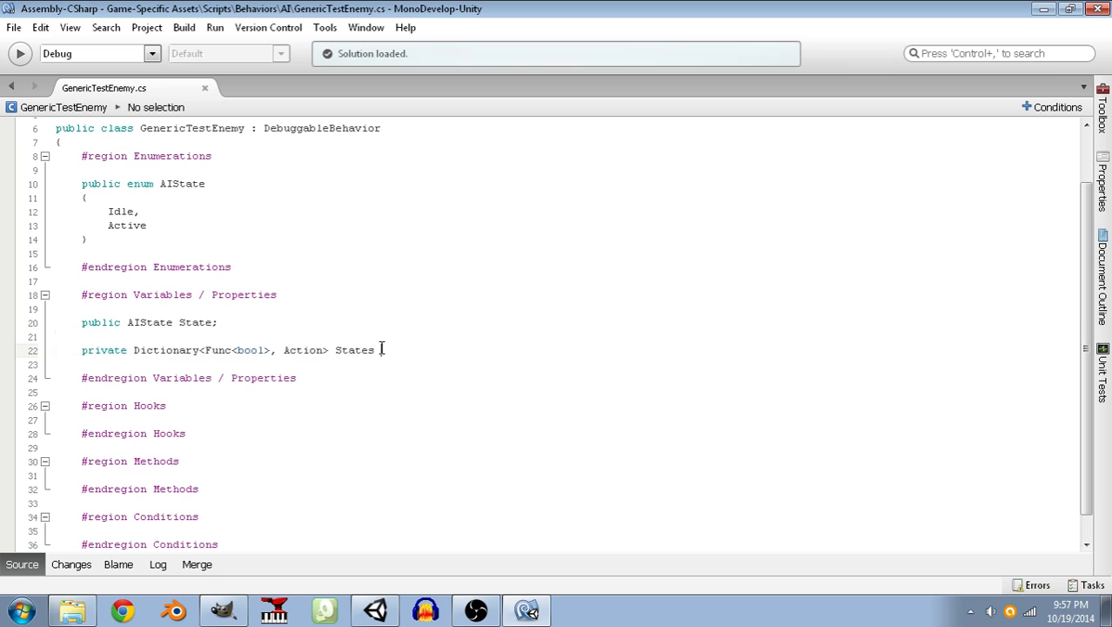
pyautogui.press('BackSpace')
pyautogui.write(';')
pyautogui.press('Down')
pyautogui.press('Down')
pyautogui.hotkey('ctrl', 's')
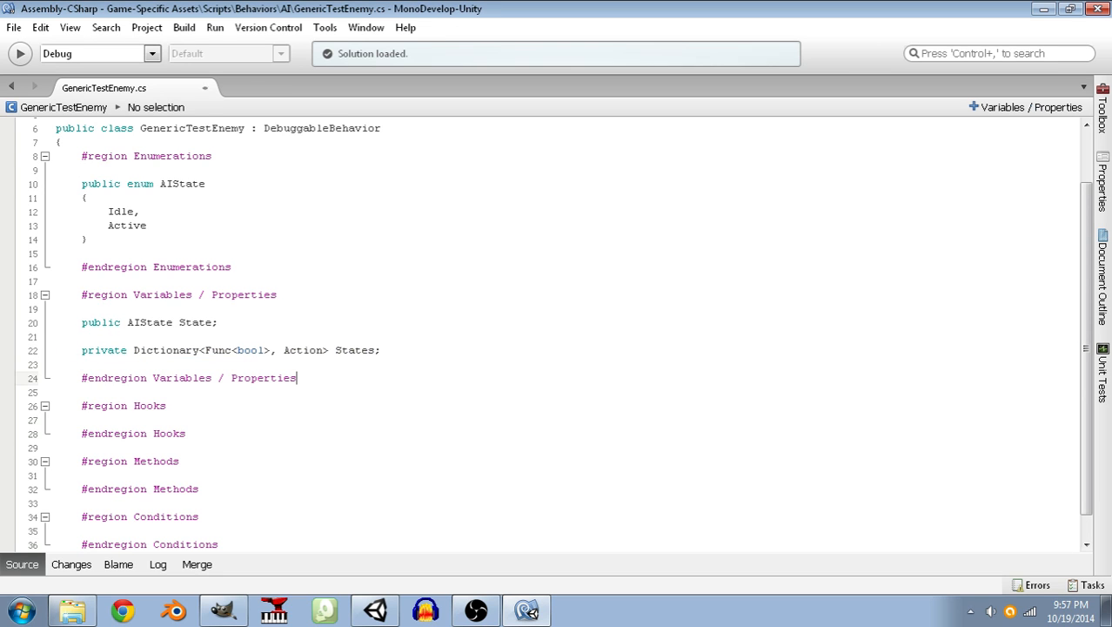
# Add a #region Mannerisms line below the Conditions region.
pyautogui.scroll(-1, 329, 433)
pyautogui.click(233, 518)
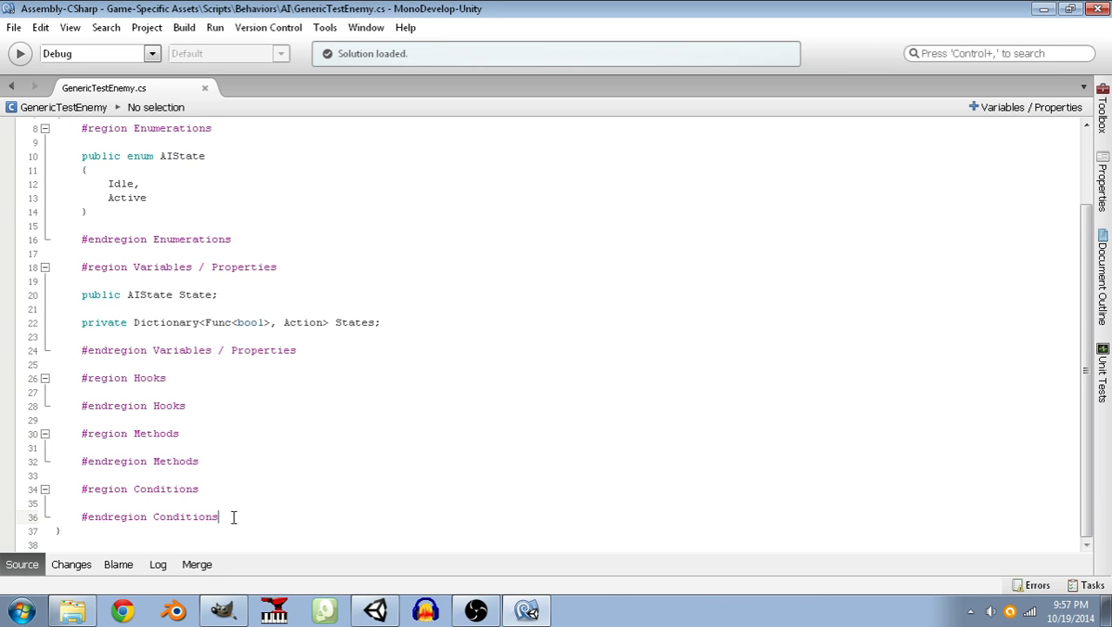
pyautogui.press('Return')
pyautogui.press('Return')
pyautogui.write('#reg')
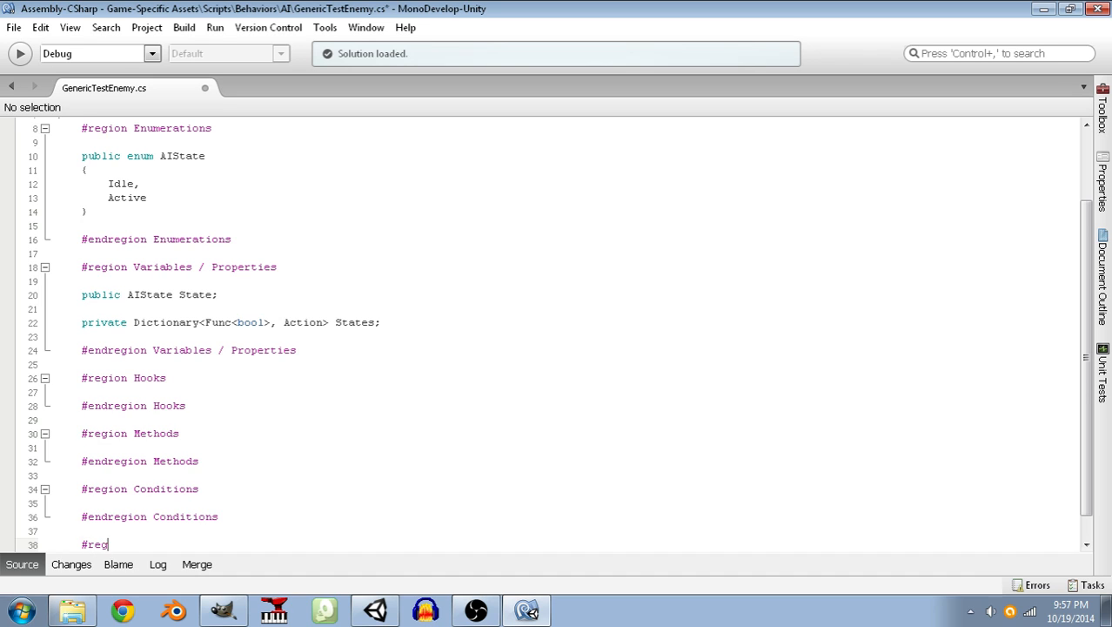
pyautogui.write('ion Behav')
pyautogui.press('BackSpace')
pyautogui.press('BackSpace')
pyautogui.press('BackSpace')
pyautogui.write('ha')
pyautogui.press('BackSpace')
pyautogui.press('BackSpace')
pyautogui.press('BackSpace')
pyautogui.press('BackSpace')
pyautogui.write('M')
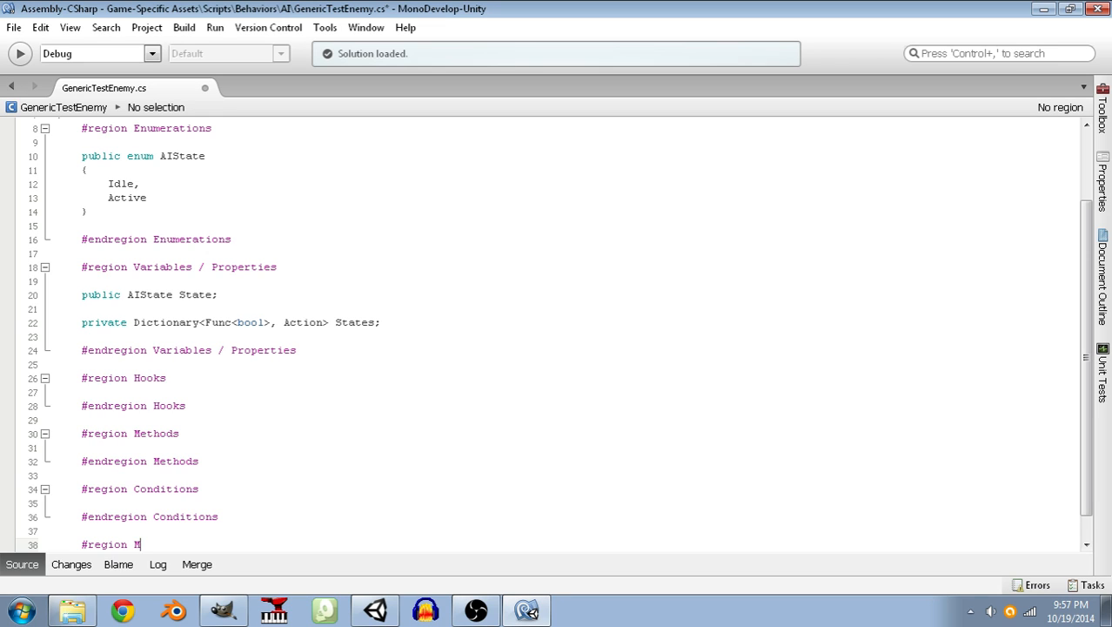
pyautogui.write('annerisms')
# Close the Mannerisms region with a matching #endregion Mannerisms line and save the script.
pyautogui.press('Return')
pyautogui.press('Return')
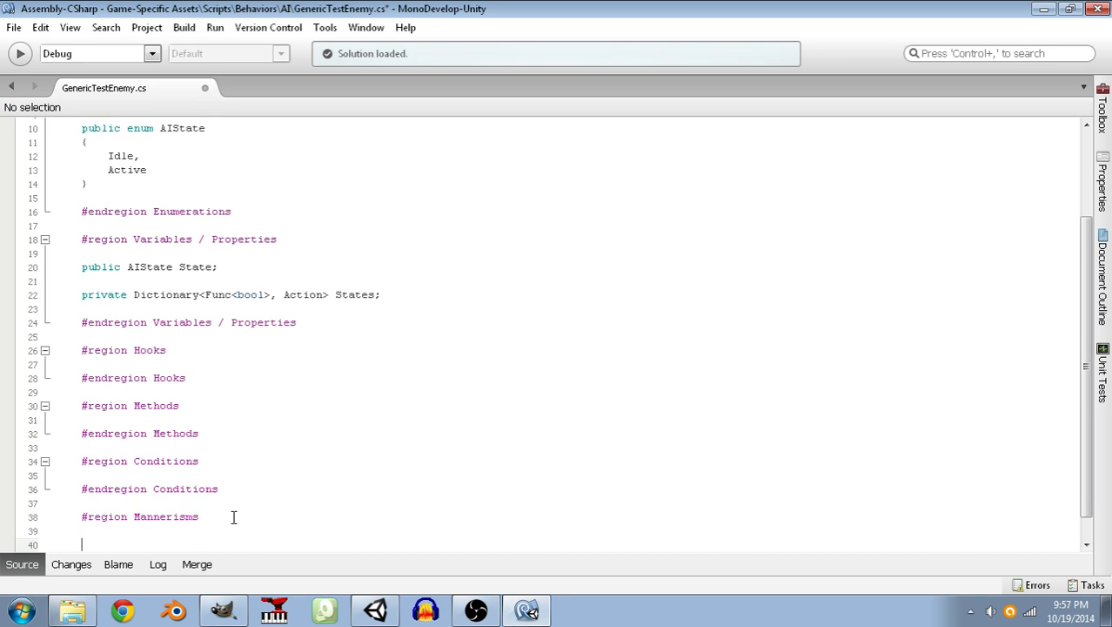
pyautogui.write('#endregion Mannerisms')
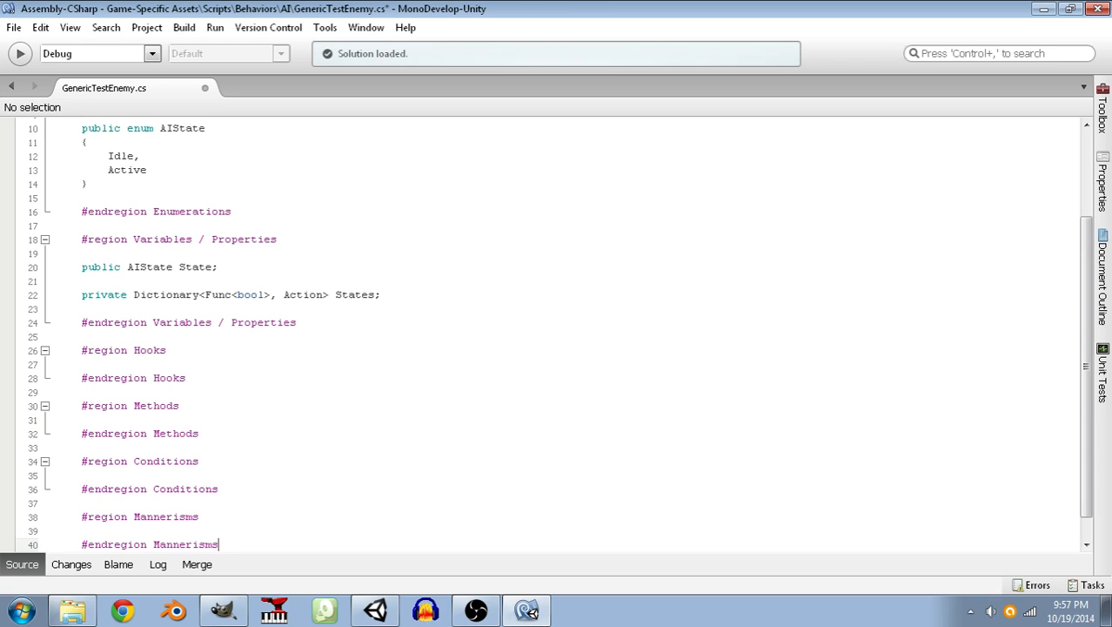
pyautogui.hotkey('ctrl', 's')
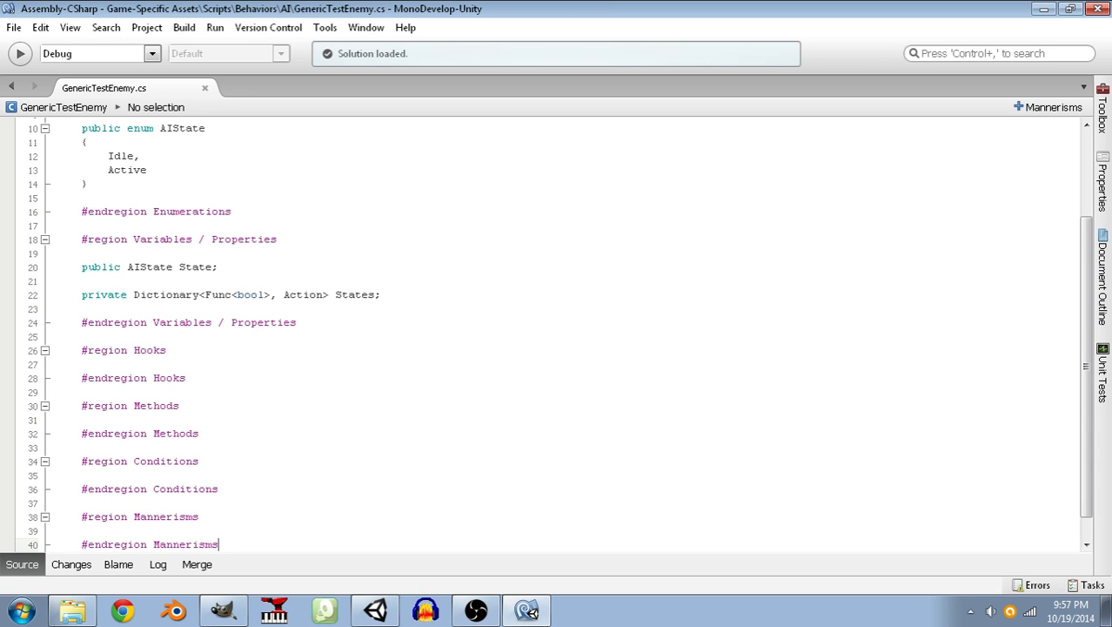
pyautogui.scroll(3, 71, 521)
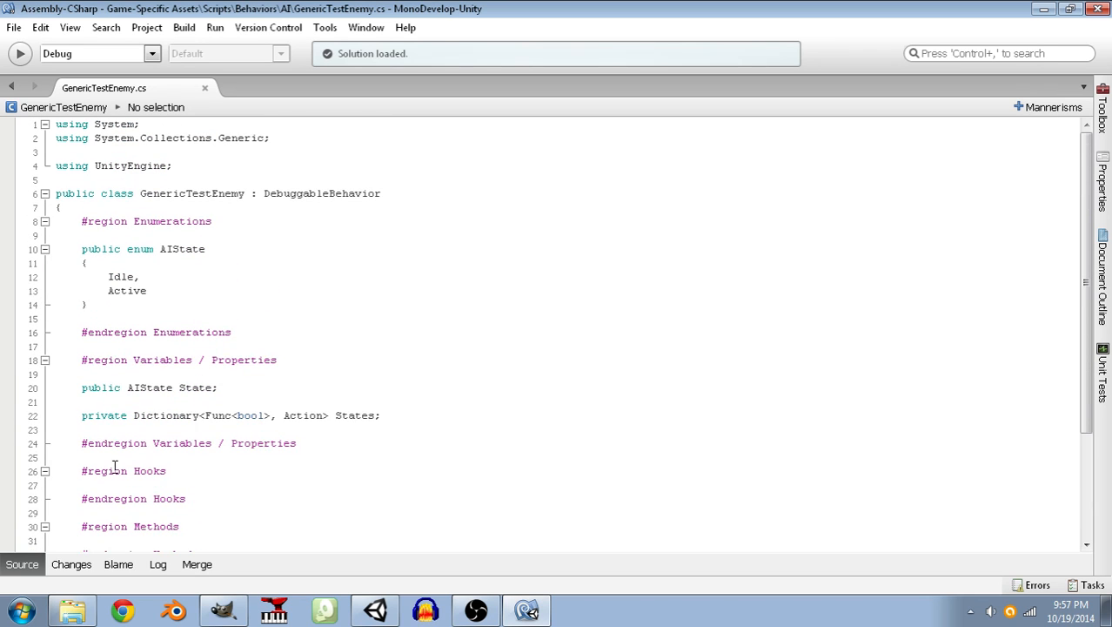
pyautogui.scroll(-1, 115, 465)
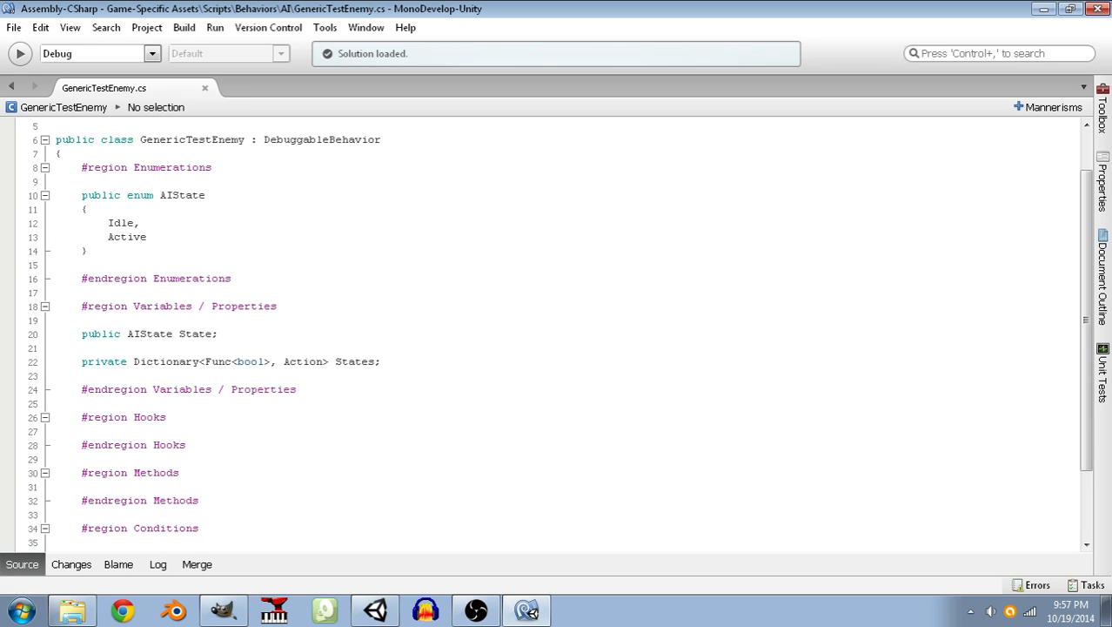
pyautogui.scroll(-1, 270, 519)
pyautogui.click(211, 416)
pyautogui.click(209, 475)
pyautogui.scroll(1, 210, 474)
pyautogui.moveTo(271, 365); pyautogui.dragTo(205, 364)
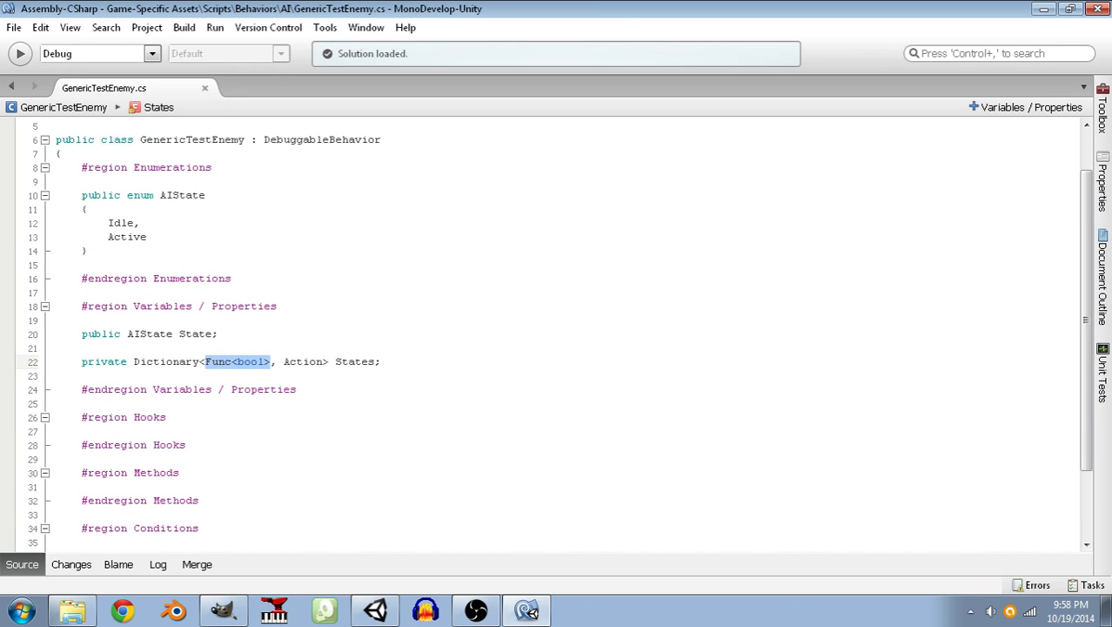
# Add an empty public void Start() method with its braces inside the Hooks region.
pyautogui.click(238, 416)
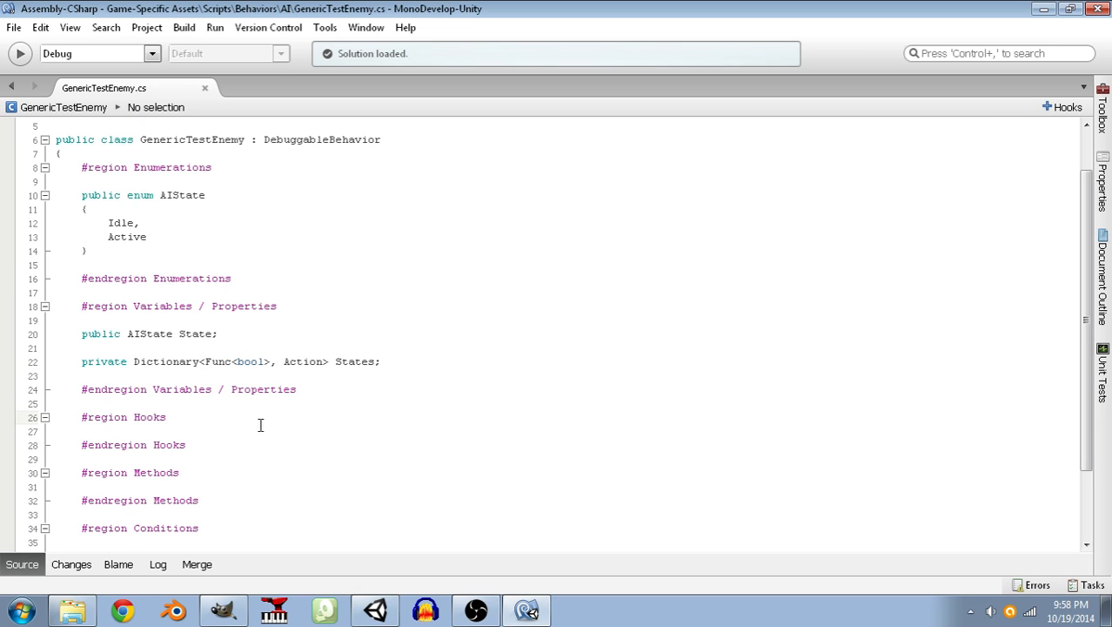
pyautogui.press('Return')
pyautogui.press('Return')
pyautogui.write('public void ')
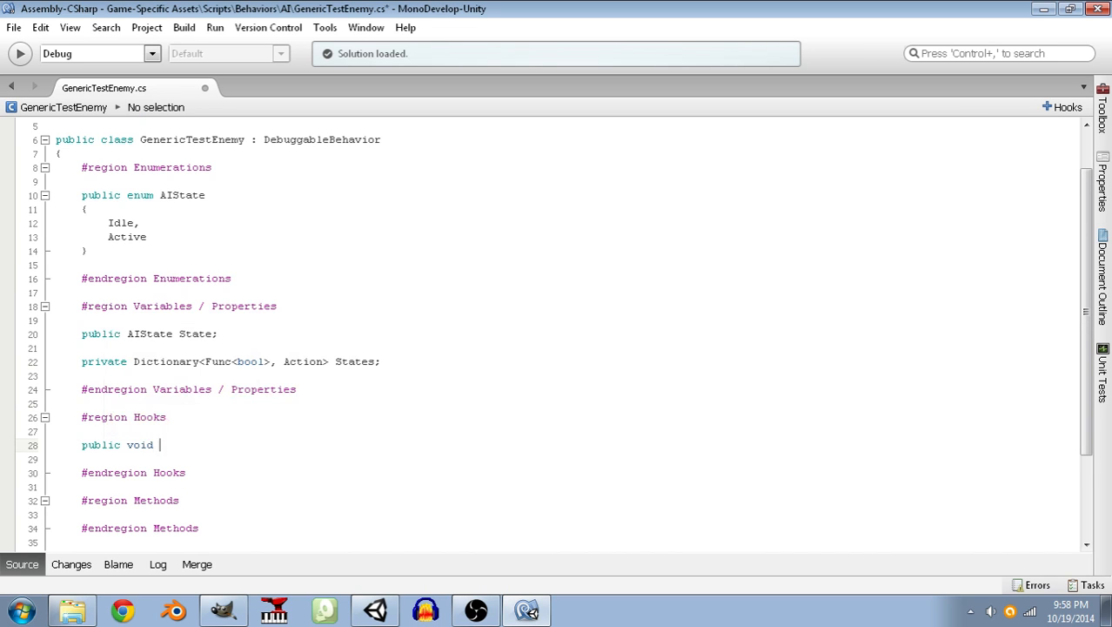
pyautogui.write('Start()')
pyautogui.press('Return')
pyautogui.write('{')
pyautogui.press('Return')
pyautogui.write('}')
# Begin assigning a new Dictionary to States inside Start(), leaving its two type arguments blank.
pyautogui.press('Left')
pyautogui.press('Return')
pyautogui.write('States = ')
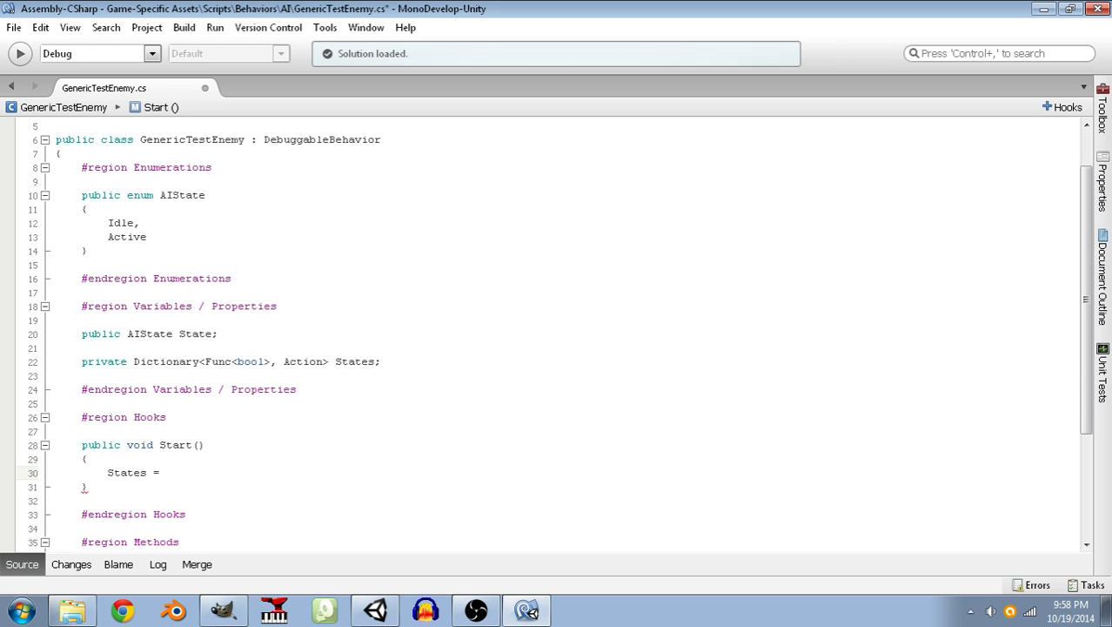
pyautogui.write('new Di')
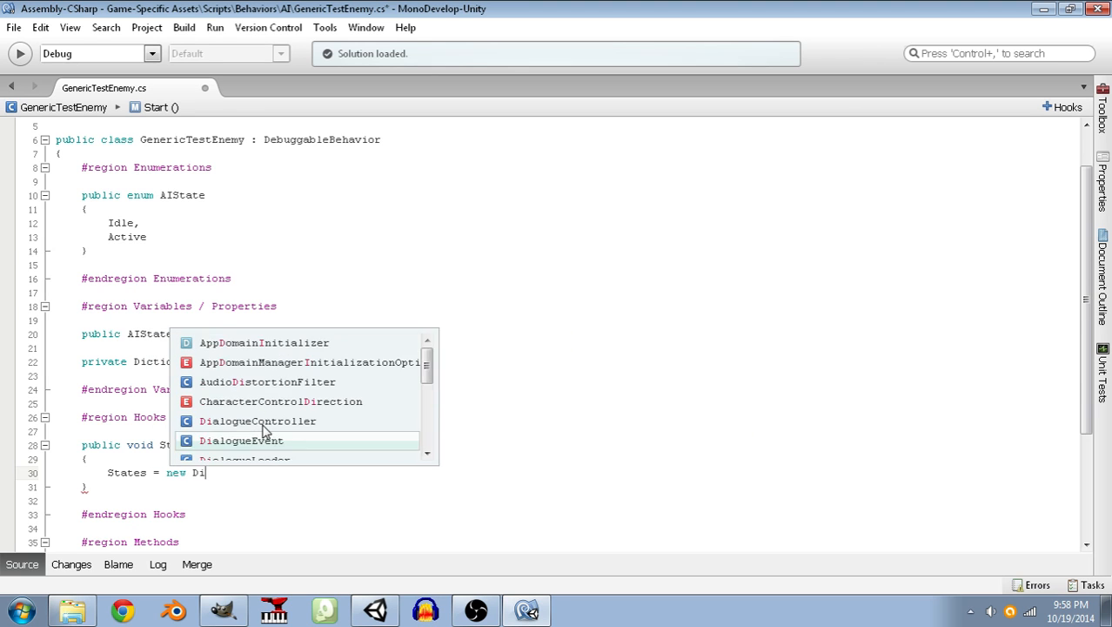
pyautogui.write('ctionary<, ><')
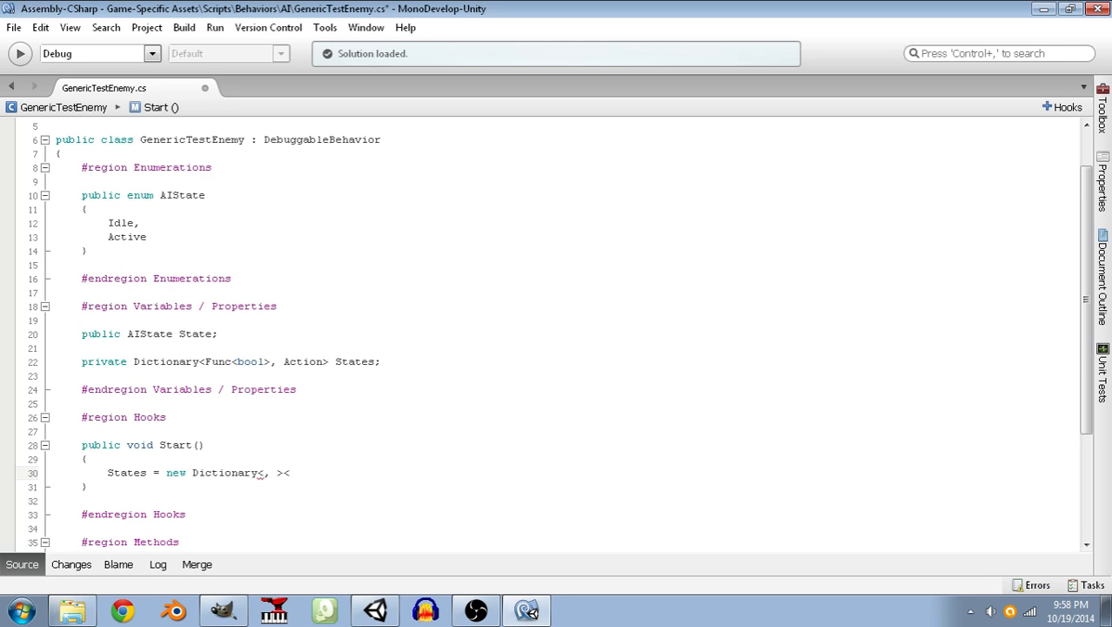
# Fill in the new Dictionary's type arguments with Func<bool> and Action.
pyautogui.press('BackSpace')
pyautogui.press('Left')
pyautogui.press('Left')
pyautogui.press('Left')
pyautogui.write('Func<bool')
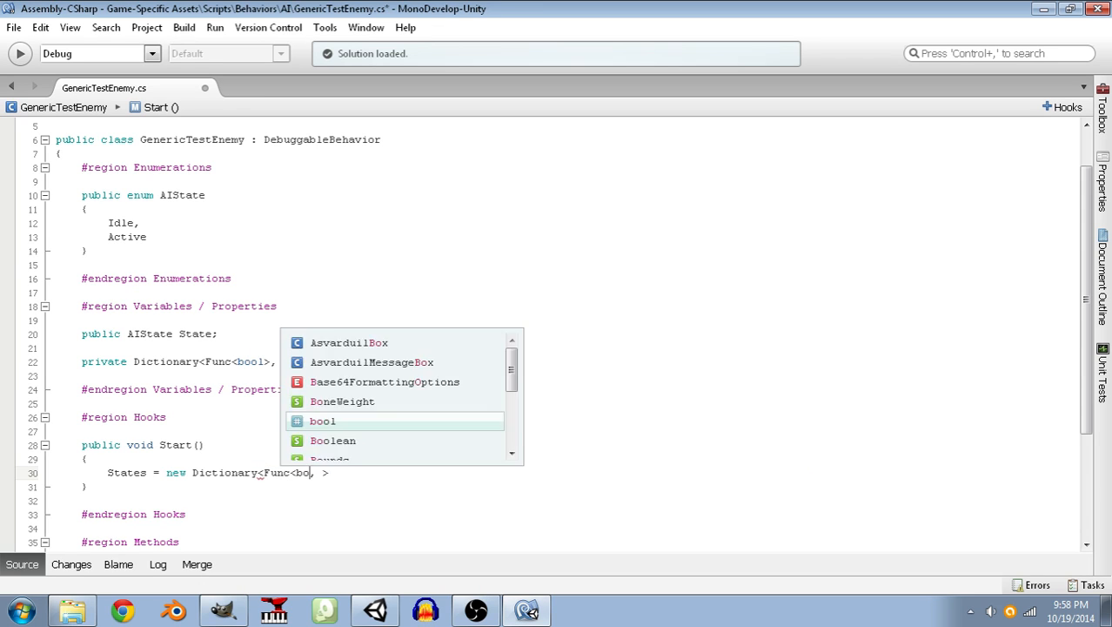
pyautogui.write('>')
pyautogui.press('Right')
pyautogui.press('Right')
pyautogui.write('Action')
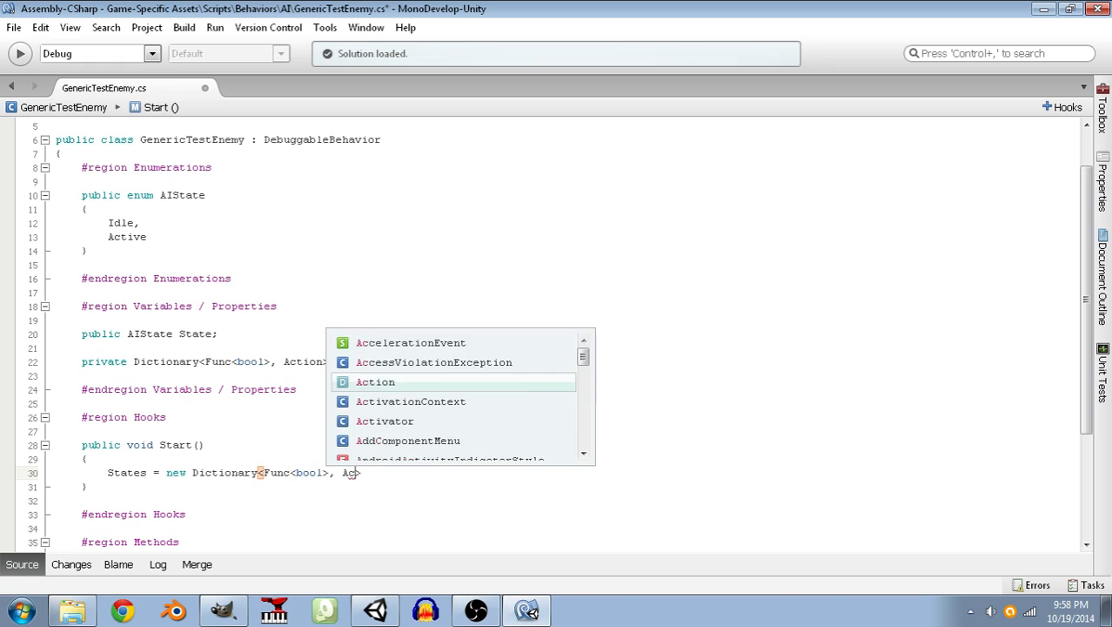
pyautogui.press('Down')
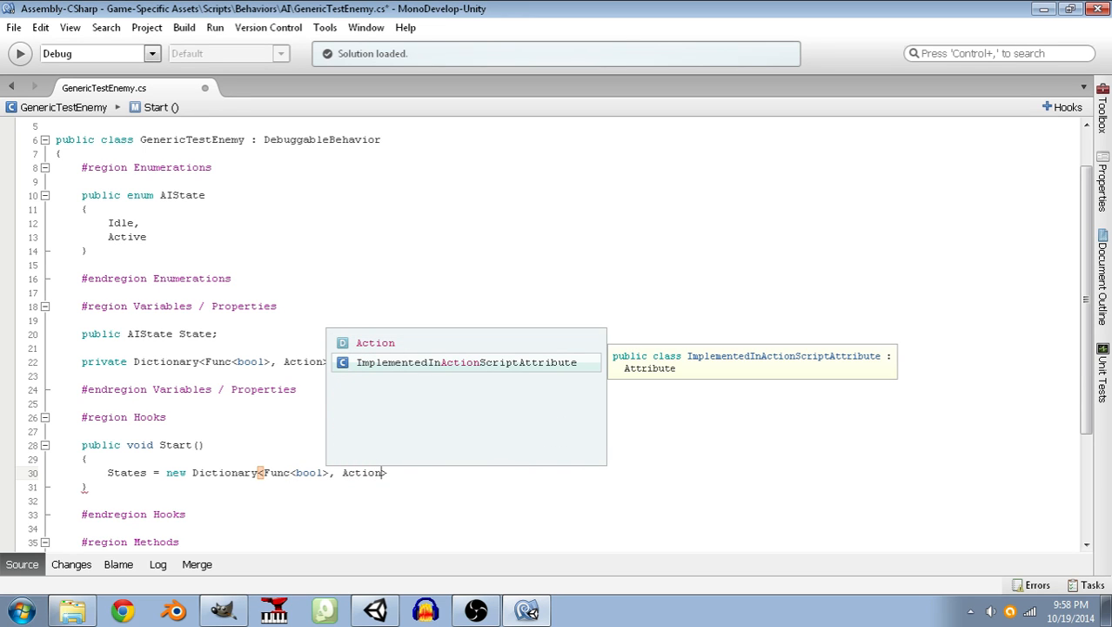
pyautogui.press('Escape')
# Add an empty braced initializer block below the new Dictionary<Func<bool>, Action> expression.
pyautogui.press('Return')
pyautogui.write('{')
pyautogui.press('Return')
pyautogui.press('BackSpace')
pyautogui.write('}')
pyautogui.press('Up')
# Add a new KeyValuePair<Func<bool>, Action>() entry inside the dictionary initializer and save the script.
pyautogui.press('Return')
pyautogui.write('new KeyValue')
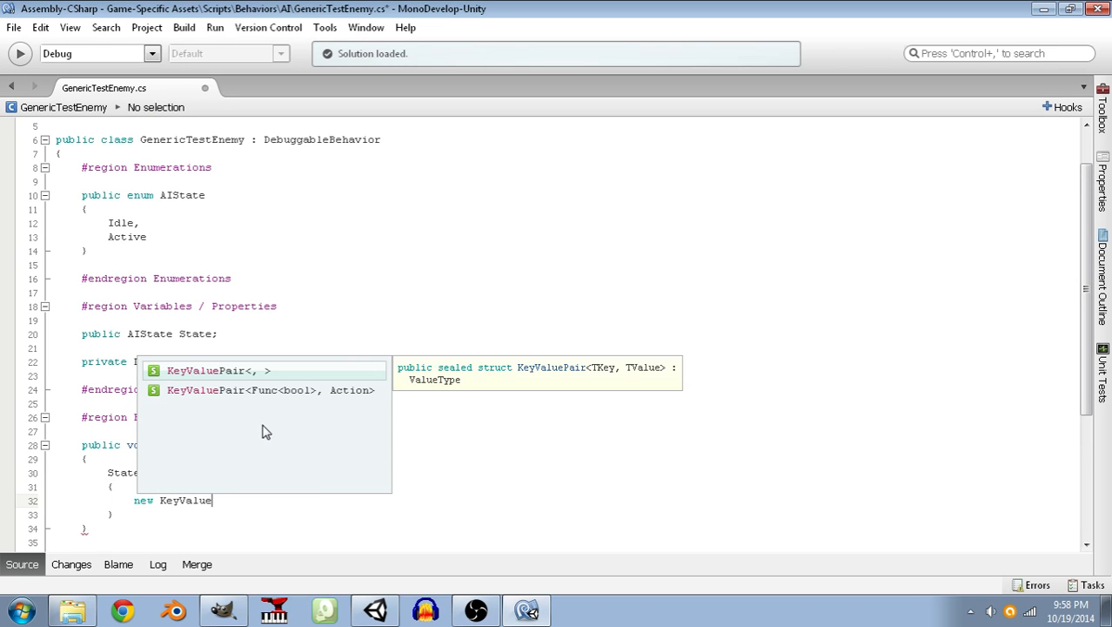
pyautogui.press('Down')
pyautogui.press('Return')
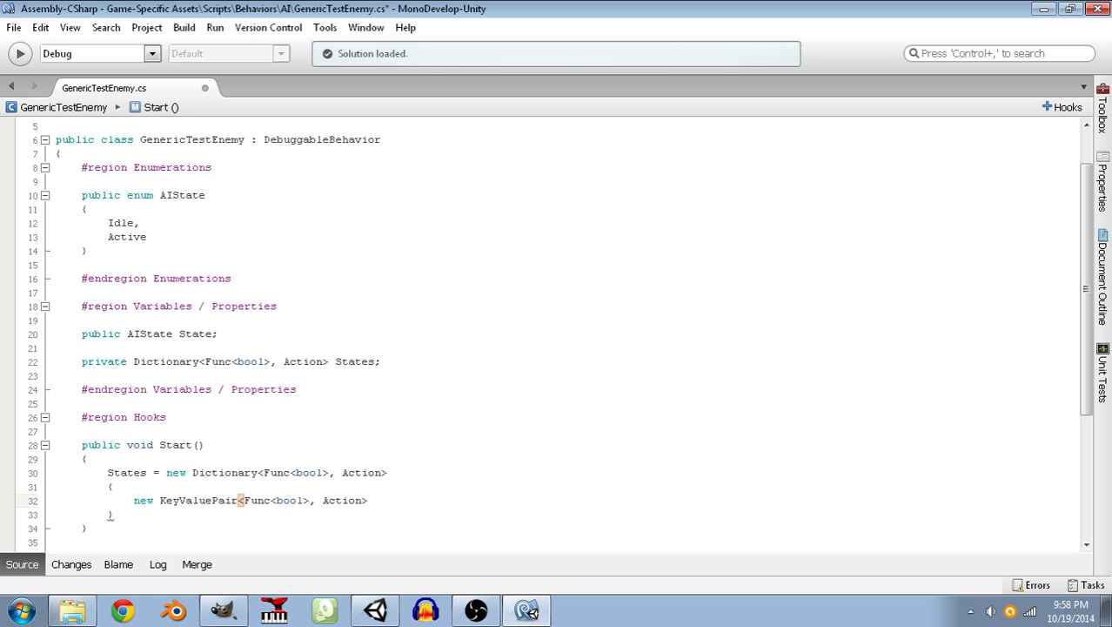
pyautogui.write('()')
pyautogui.hotkey('ctrl', 's')
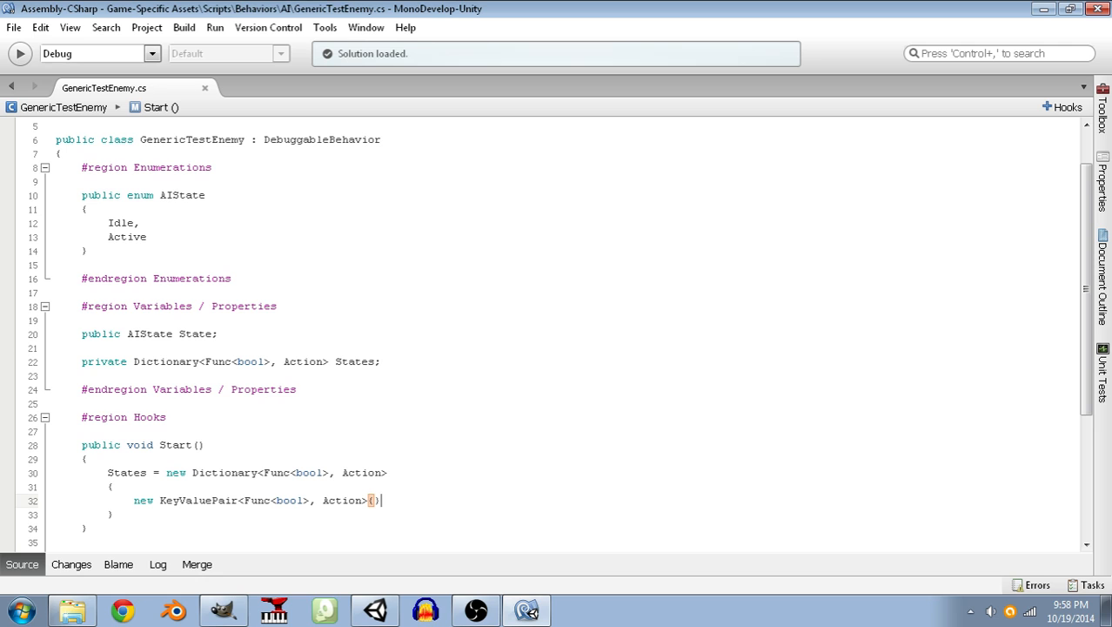
# Start a private bool method declaration inside the Conditions region.
pyautogui.scroll(-5, 259, 427)
pyautogui.click(230, 433)
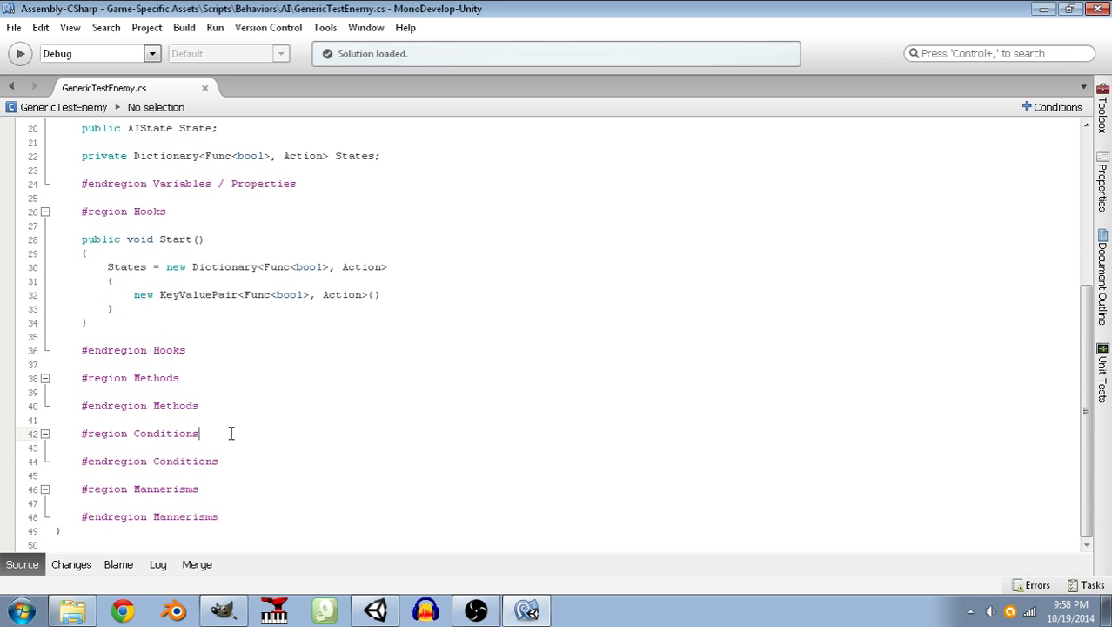
pyautogui.press('Return')
pyautogui.press('Return')
pyautogui.write('public')
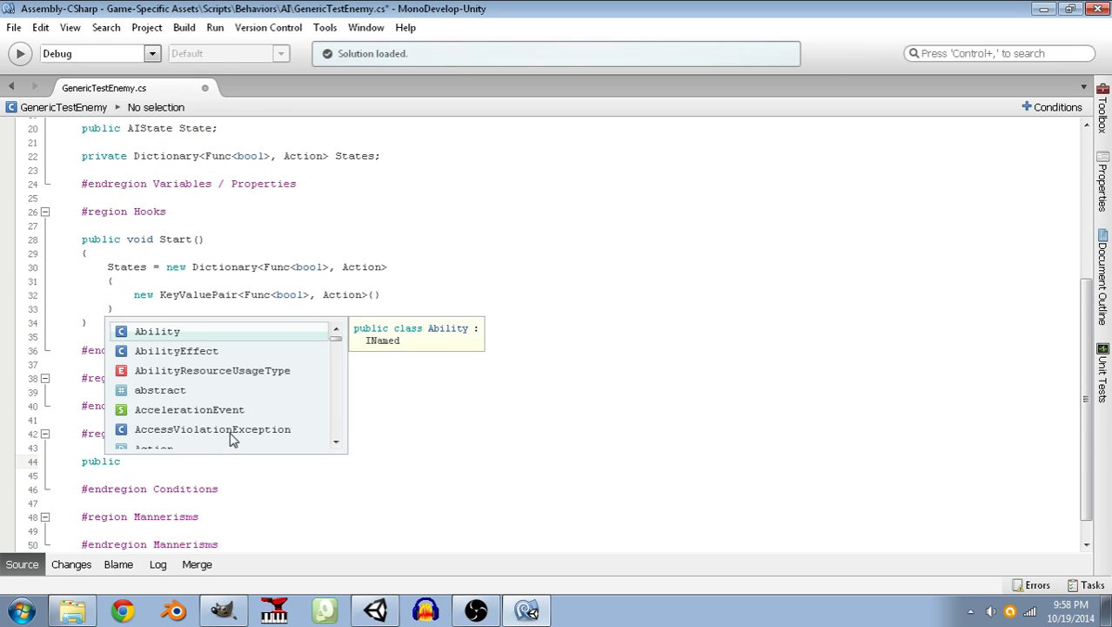
pyautogui.press('BackSpace')
pyautogui.press('BackSpace')
pyautogui.press('BackSpace')
pyautogui.press('BackSpace')
pyautogui.press('BackSpace')
pyautogui.write('riv')
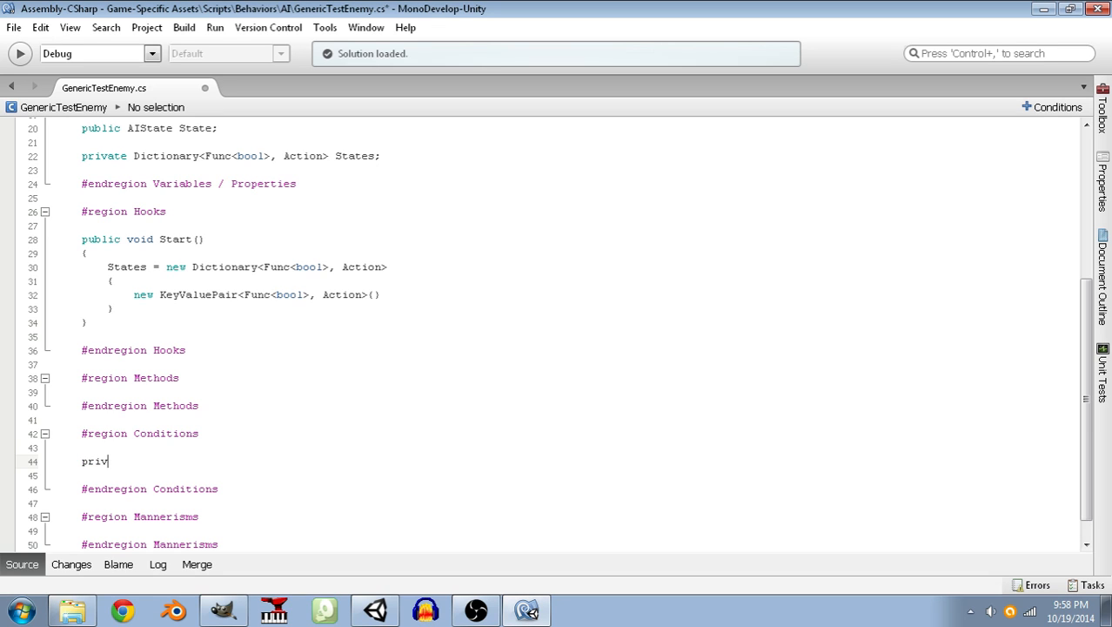
pyautogui.write('ate void')
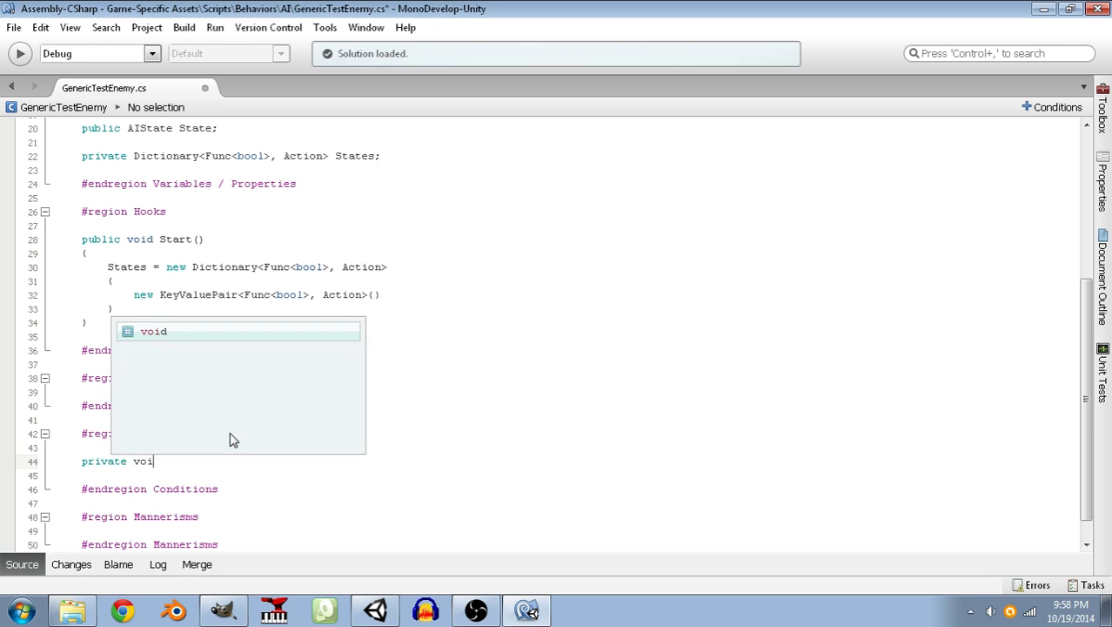
pyautogui.press('BackSpace')
pyautogui.press('BackSpace')
pyautogui.press('BackSpace')
pyautogui.press('BackSpace')
pyautogui.press('BackSpace')
pyautogui.write('bool ')
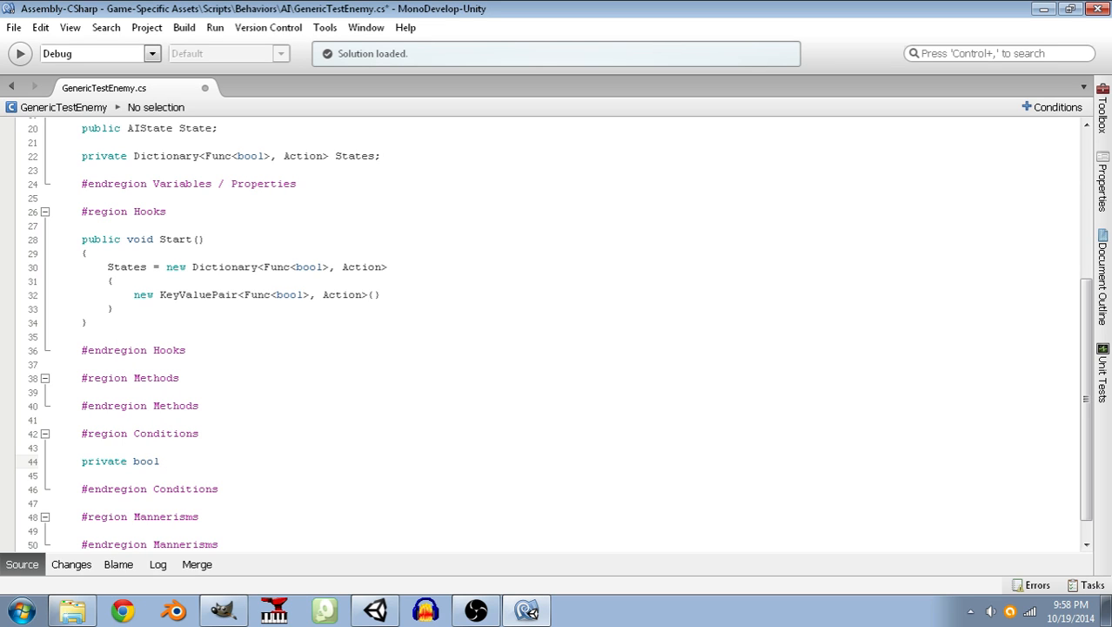
pyautogui.write('CanSee')
# Complete the private bool declaration as CanSeePlayer() with a body that returns false, and save the script.
pyautogui.write('Player()')
pyautogui.press('Return')
pyautogui.write('{')
pyautogui.press('Return')
pyautogui.write('}')
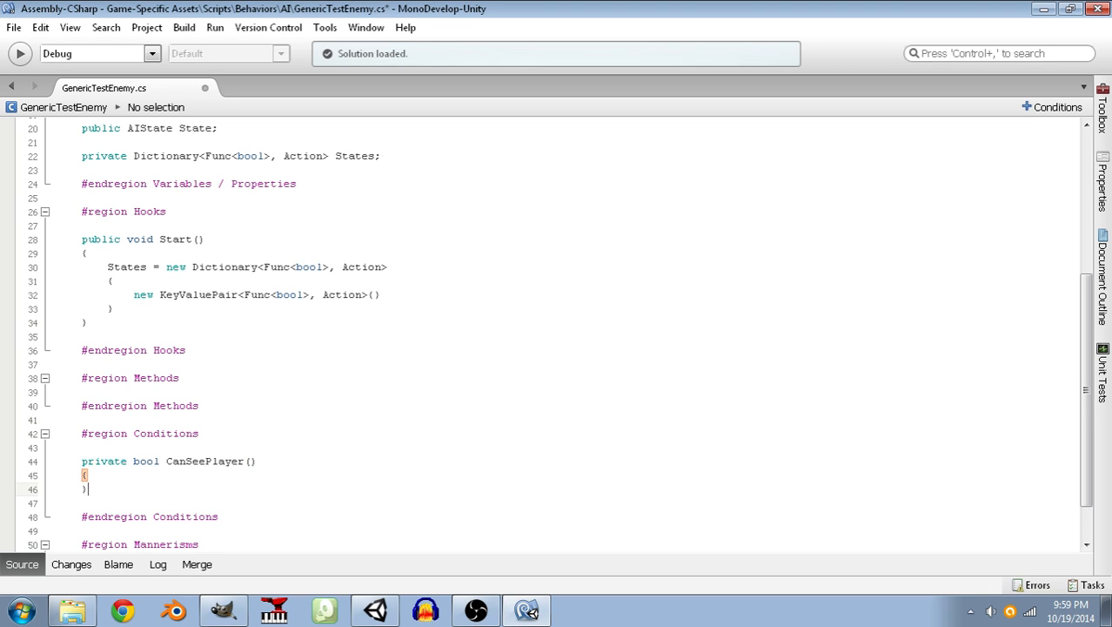
pyautogui.press('Left')
pyautogui.press('Return')
pyautogui.write('return false;')
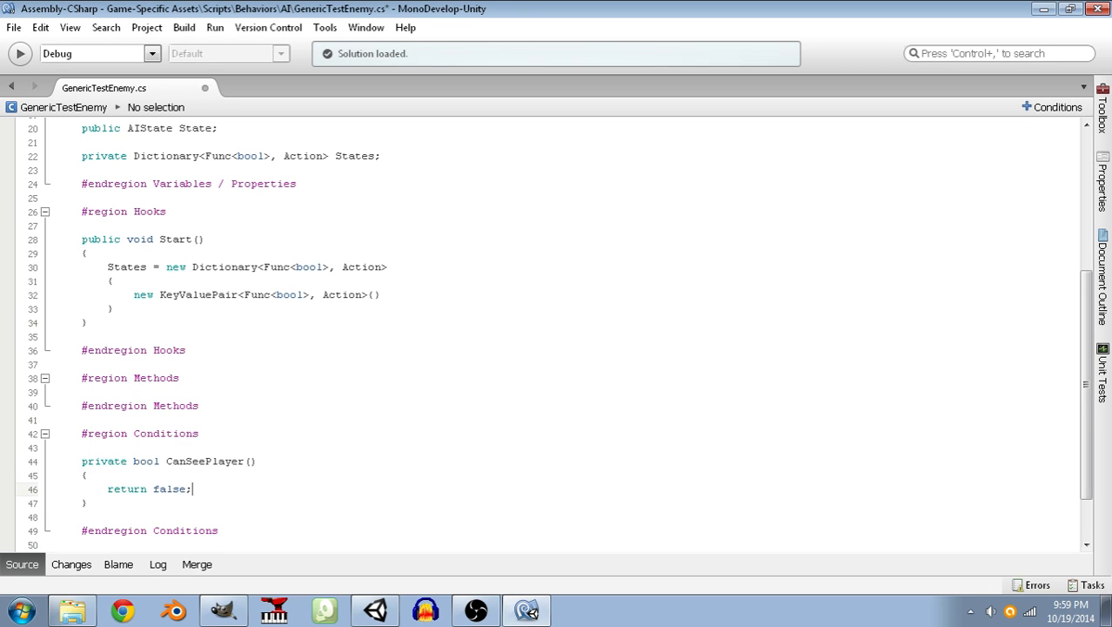
# Add a private void LoafAbout() method and open its body inside the Mannerisms region.
pyautogui.scroll(-2, 218, 429)
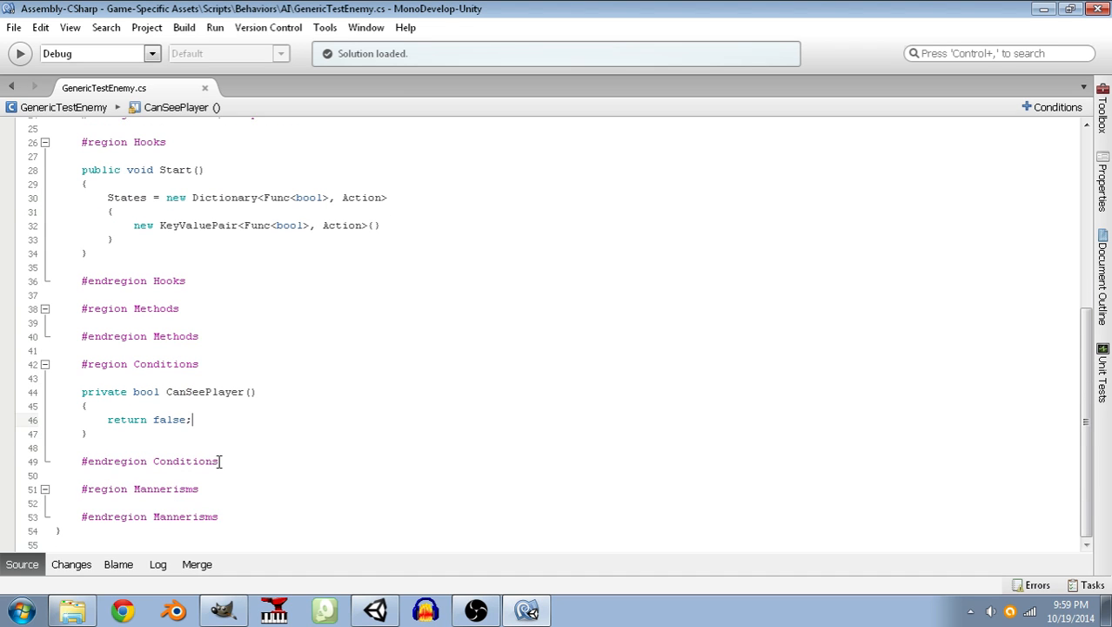
pyautogui.click(214, 490)
pyautogui.press('Return')
pyautogui.press('Return')
pyautogui.write('pri')
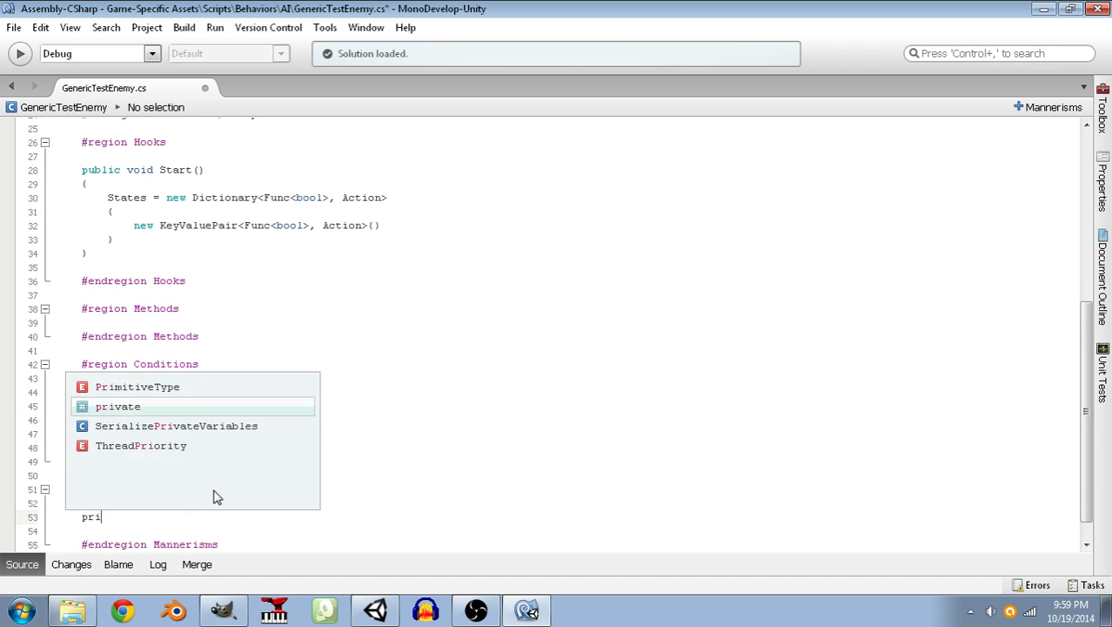
pyautogui.write('vate void ')
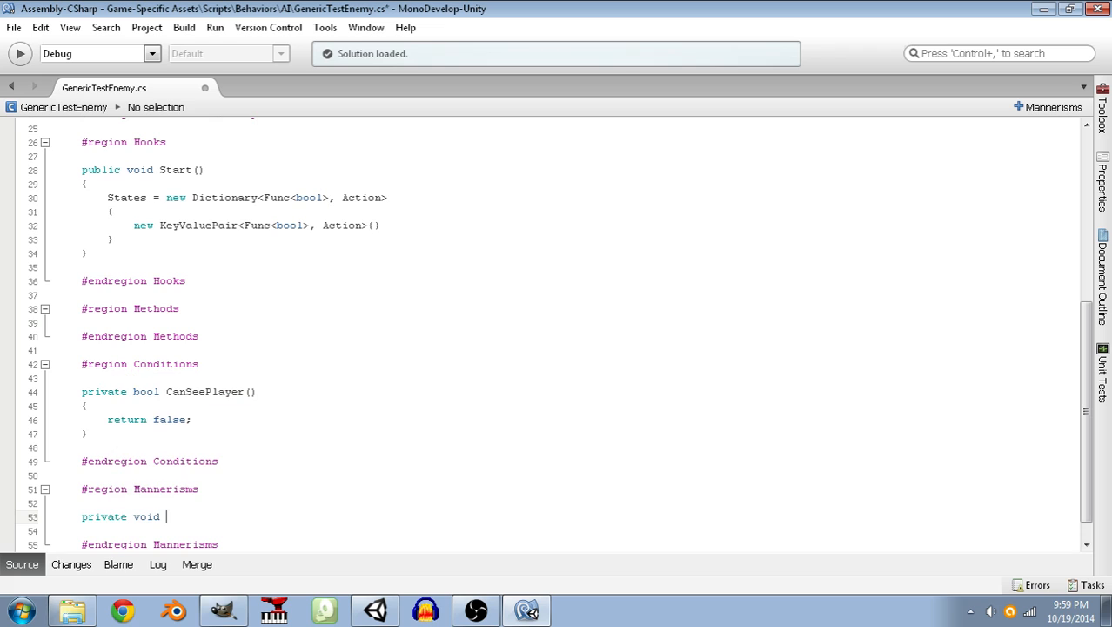
pyautogui.write('LoafAbout()')
pyautogui.press('Return')
pyautogui.write('{')
pyautogui.press('Return')
# Write the comment "// Snap into a Slim Tim! (TM)" in the body of LoafAbout() and save the script.
pyautogui.press('Tab')
pyautogui.write('// Chew')
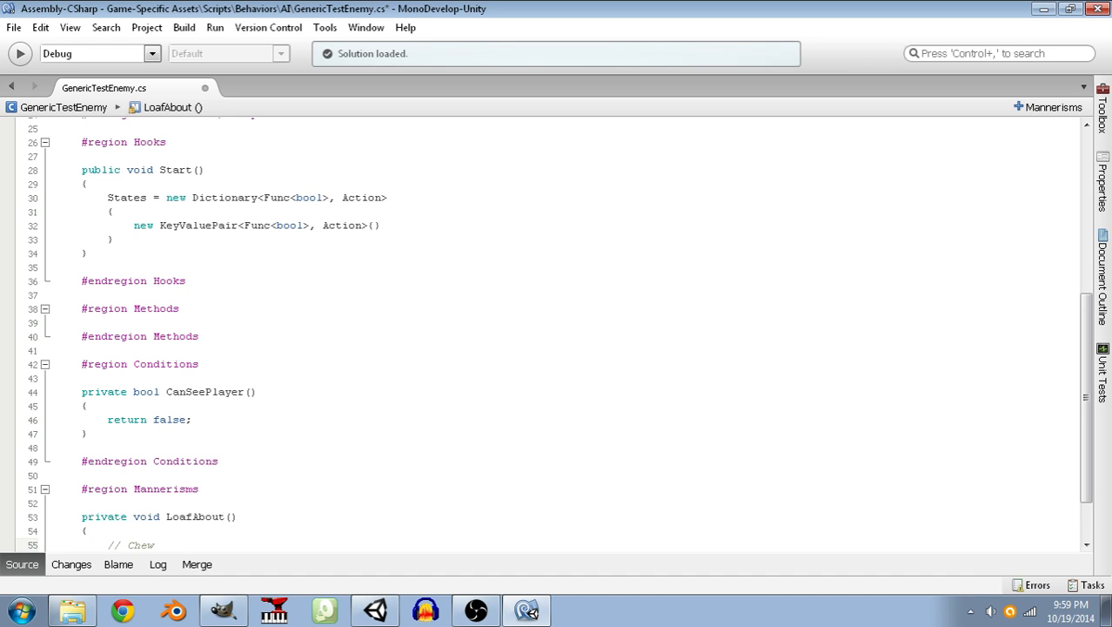
pyautogui.press('BackSpace')
pyautogui.press('BackSpace')
pyautogui.press('BackSpace')
pyautogui.press('BackSpace')
pyautogui.write('Snap into a s')
pyautogui.press('BackSpace')
pyautogui.write('Slim Jim! (TM)')
pyautogui.hotkey('ctrl', 's')
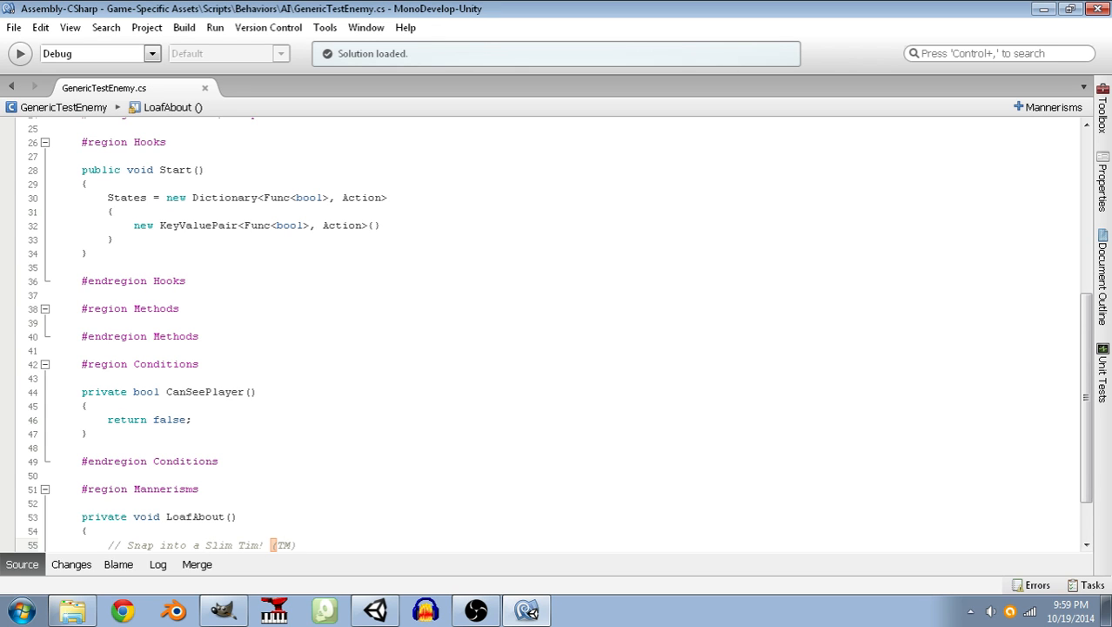
# Pass CanSeePlayer and LoafAbout as the arguments of the KeyValuePair in the States initializer.
pyautogui.scroll(-1, 553, 335)
pyautogui.click(377, 171)
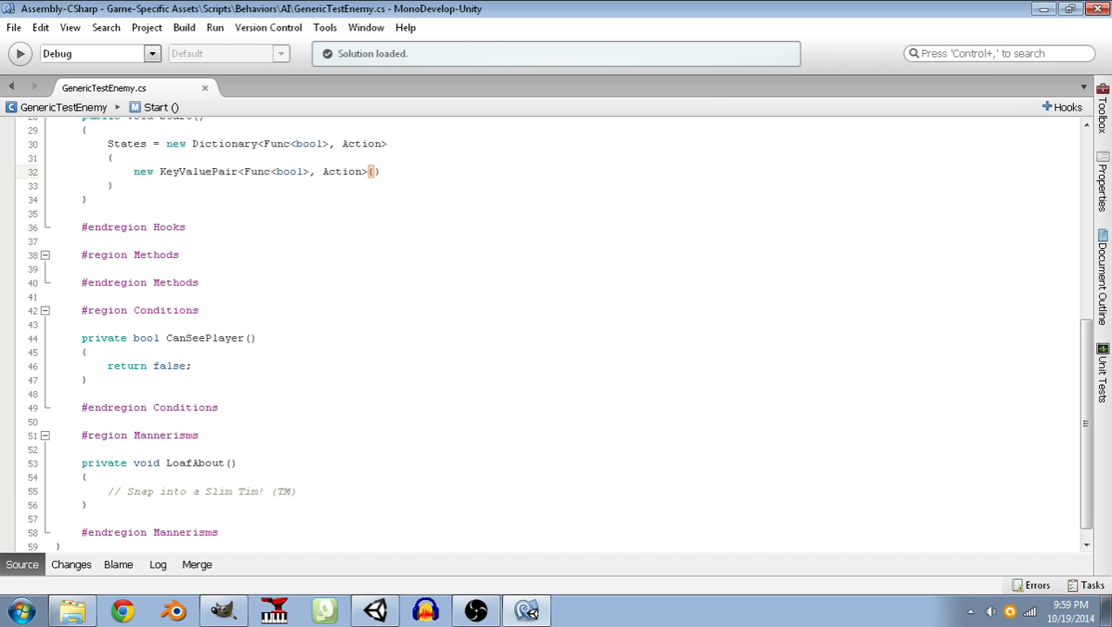
pyautogui.write('CanSeePlayer,')
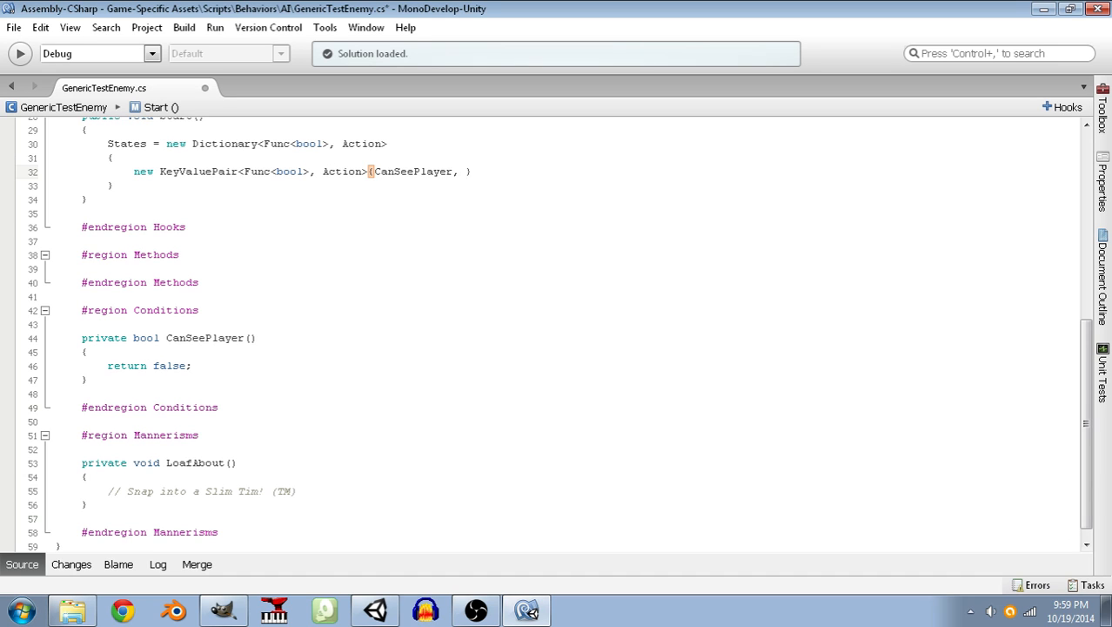
pyautogui.write('LoafA')
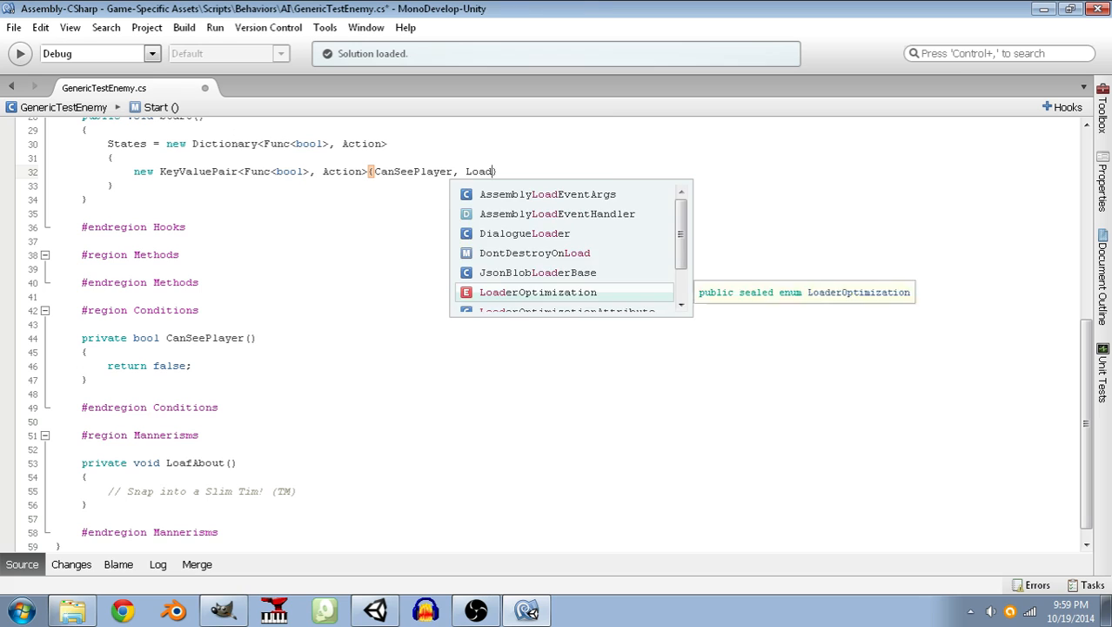
pyautogui.press('Return')
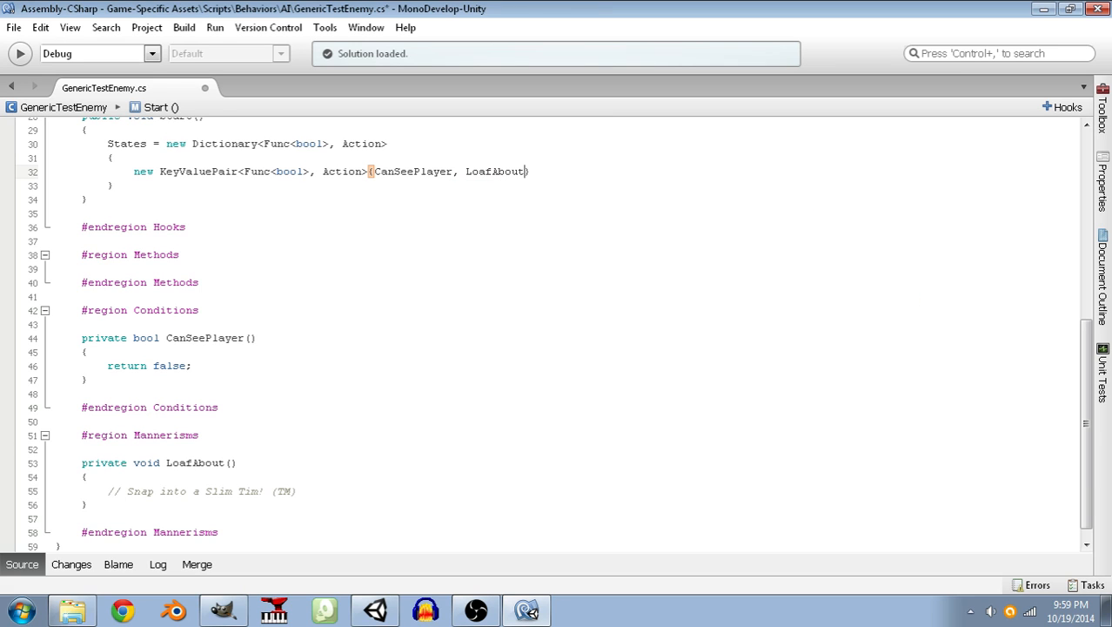
# End the States dictionary initializer with a semicolon after its closing brace and save the script.
pyautogui.press('Down')
pyautogui.write(';')
pyautogui.hotkey('ctrl', 's')
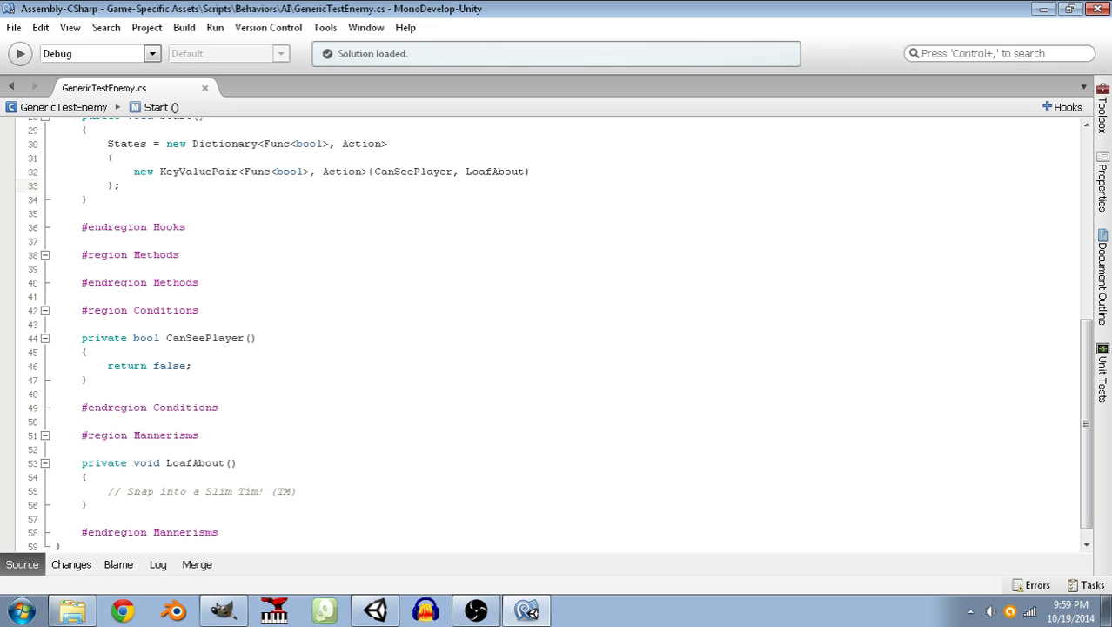
# Add a public void Update() method with its braces below Start() in the Hooks region.
pyautogui.click(200, 199)
pyautogui.press('Return')
pyautogui.press('Return')
pyautogui.write('public void Update()')
pyautogui.press('Return')
pyautogui.write('{')
pyautogui.press('Return')
# Write a foreach header in Update() that iterates KeyValuePair<Func<bool>, Action> state in States.
pyautogui.write('foreach(')
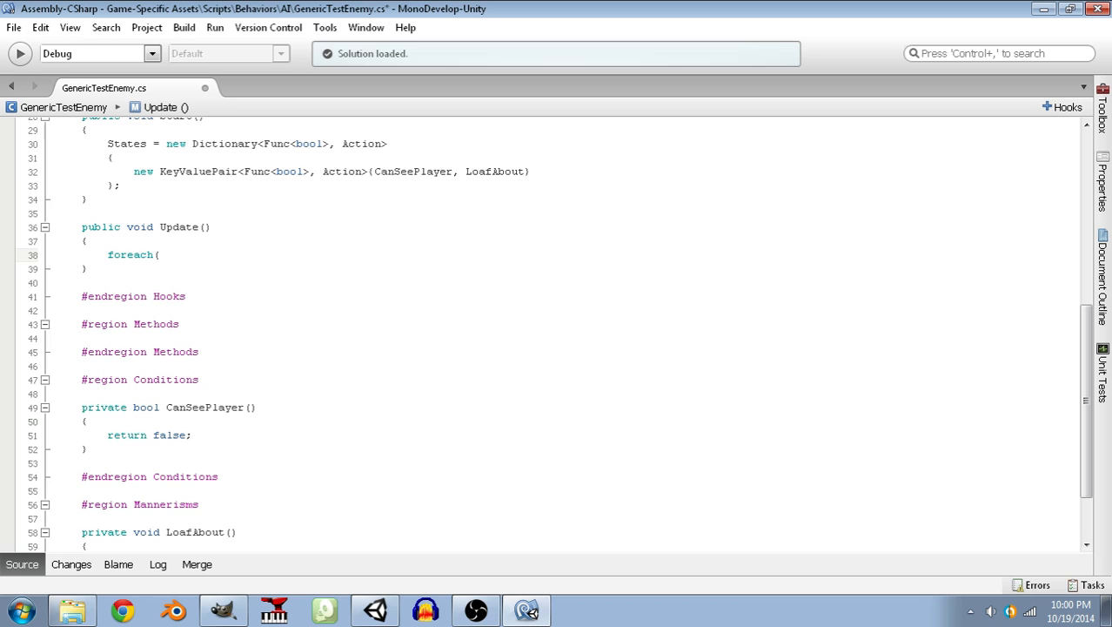
pyautogui.write('KeyValue')
pyautogui.press('Return')
pyautogui.write('<Func')
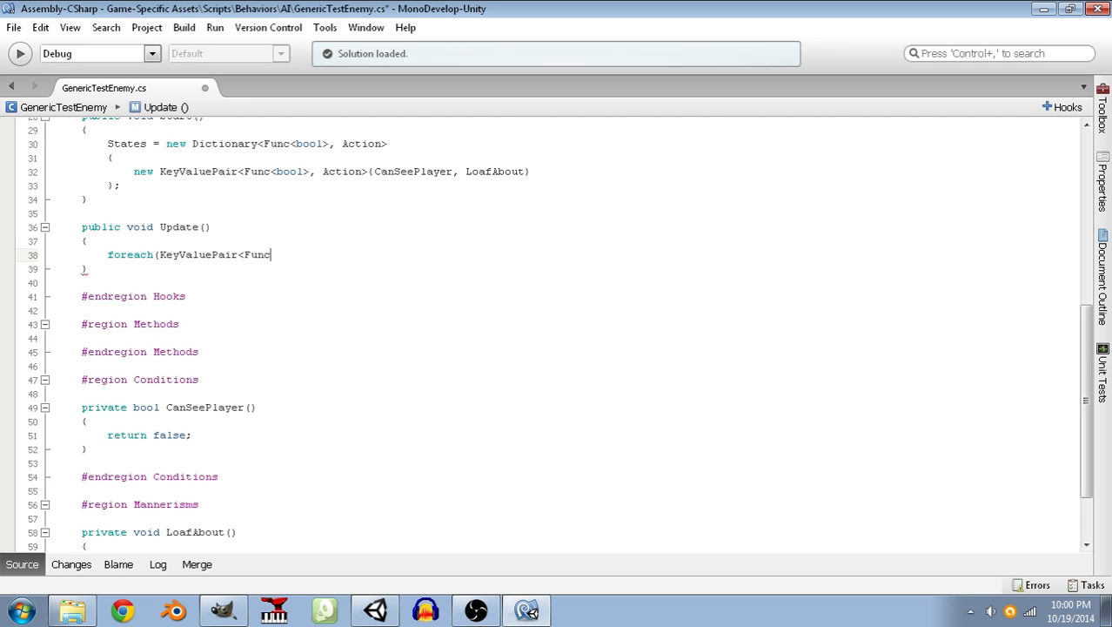
pyautogui.write('<bool>, Action> ')
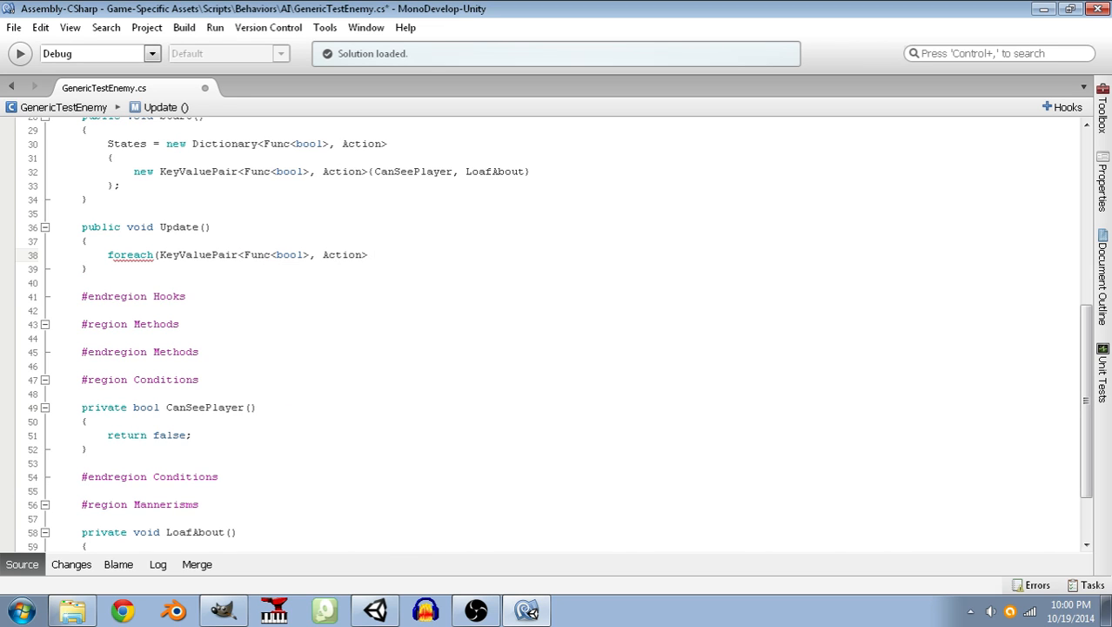
pyautogui.write('state in States)')
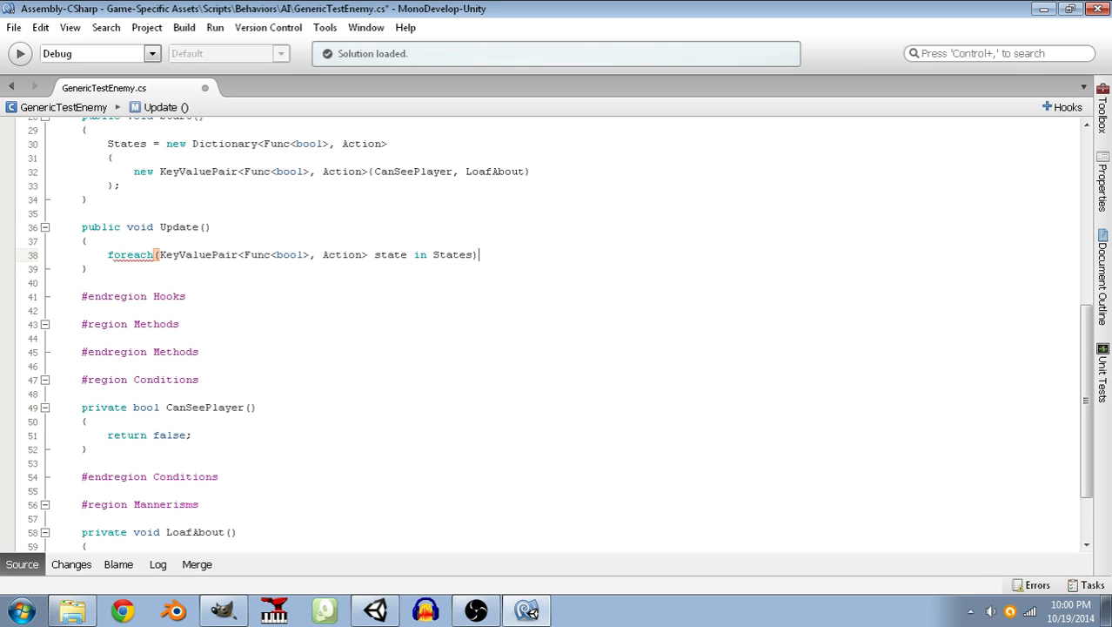
# Add braces to the foreach loop and write an if statement inside them with state.Key() as its condition.
pyautogui.press('Return')
pyautogui.write('{')
pyautogui.press('Return')
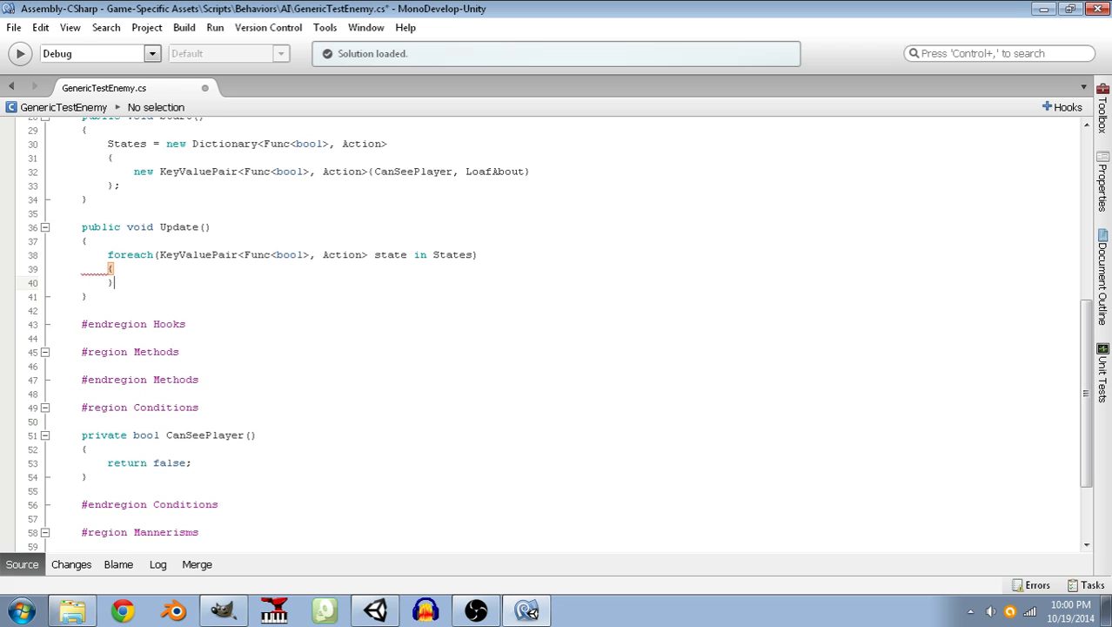
pyautogui.write('if(')
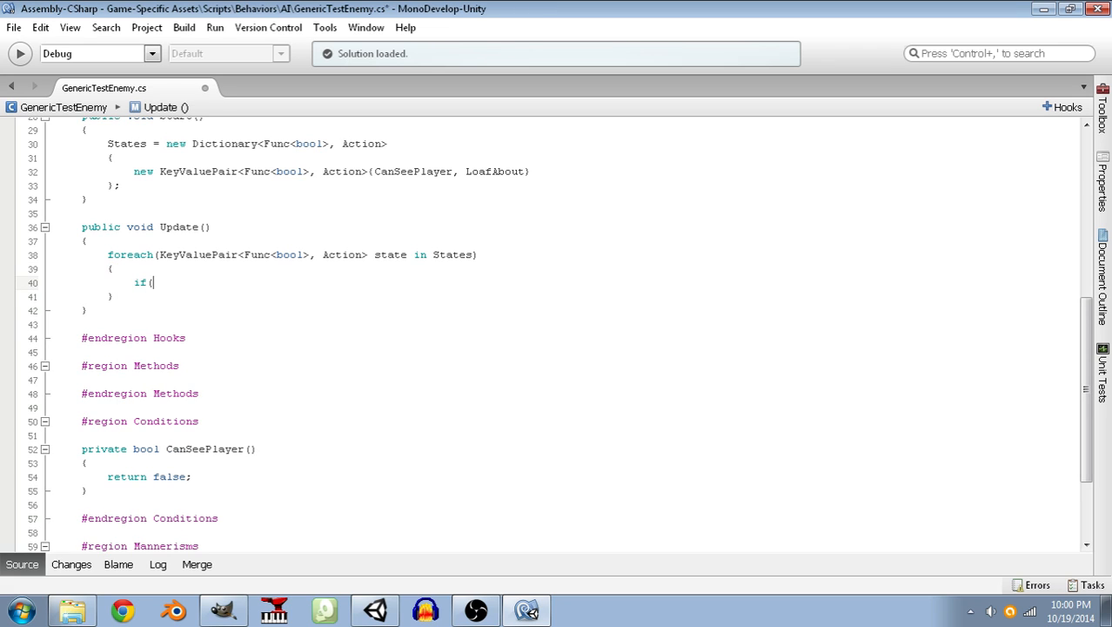
pyautogui.write('state.')
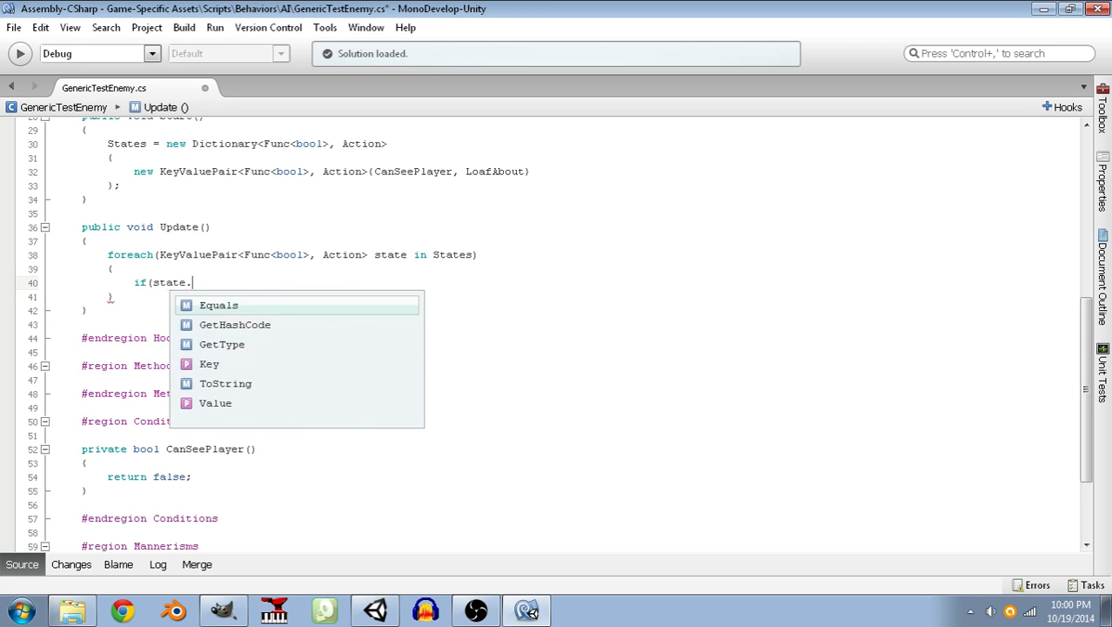
pyautogui.write('Key()')
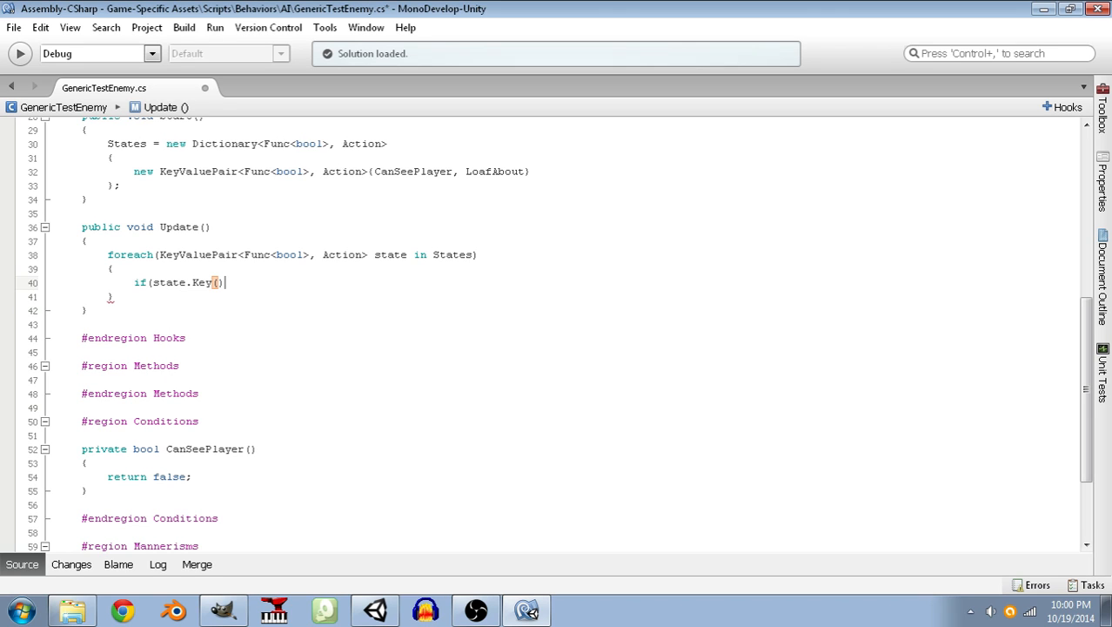
pyautogui.write(')')
pyautogui.press('Return')
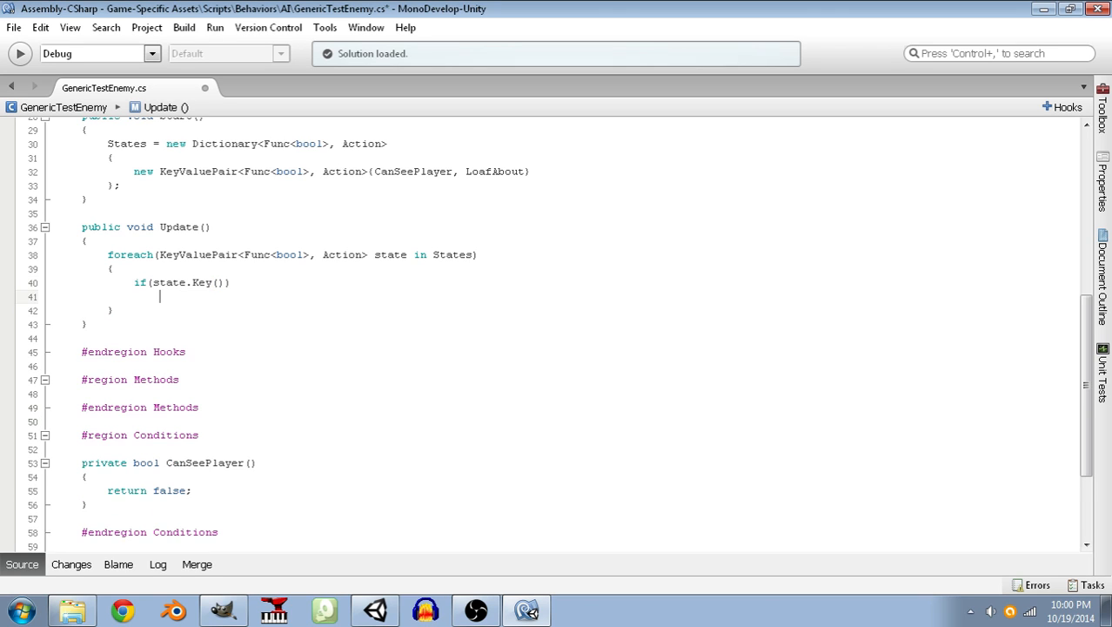
# Negate the state.Key() condition with ! and add return; as the body of the if statement.
pyautogui.press('Up')
pyautogui.press('Home')
pyautogui.press('Right')
pyautogui.press('Right')
pyautogui.press('Right')
pyautogui.write('!')
pyautogui.press('Down')
pyautogui.write('return;')
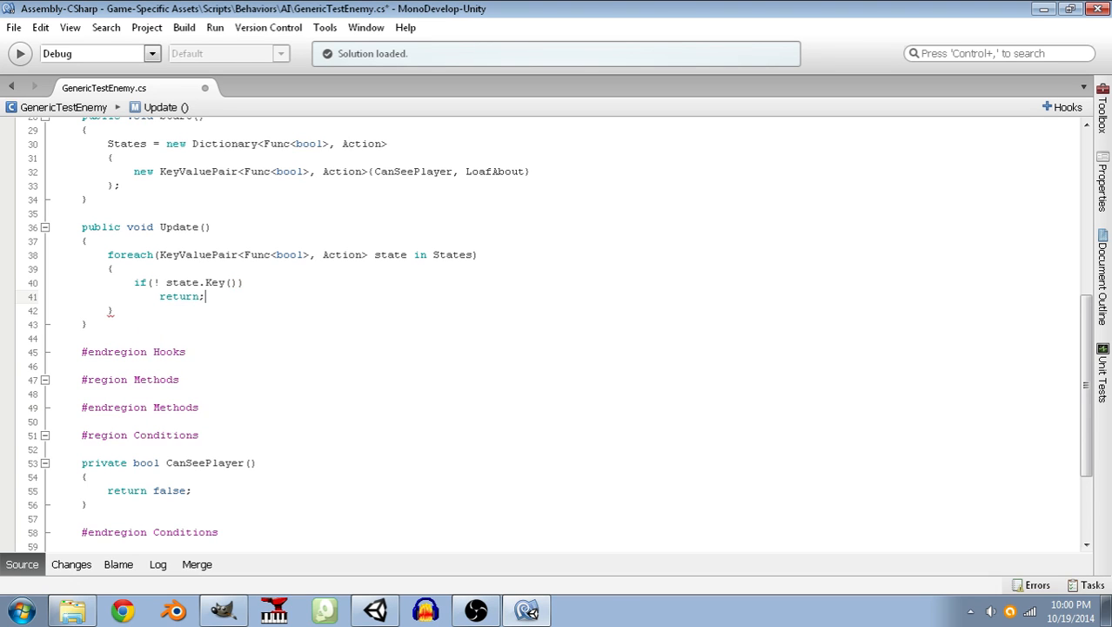
# Call state.Value(); after the if statement inside the foreach loop and save the script.
pyautogui.press('Return')
pyautogui.press('Return')
pyautogui.write('Acti')
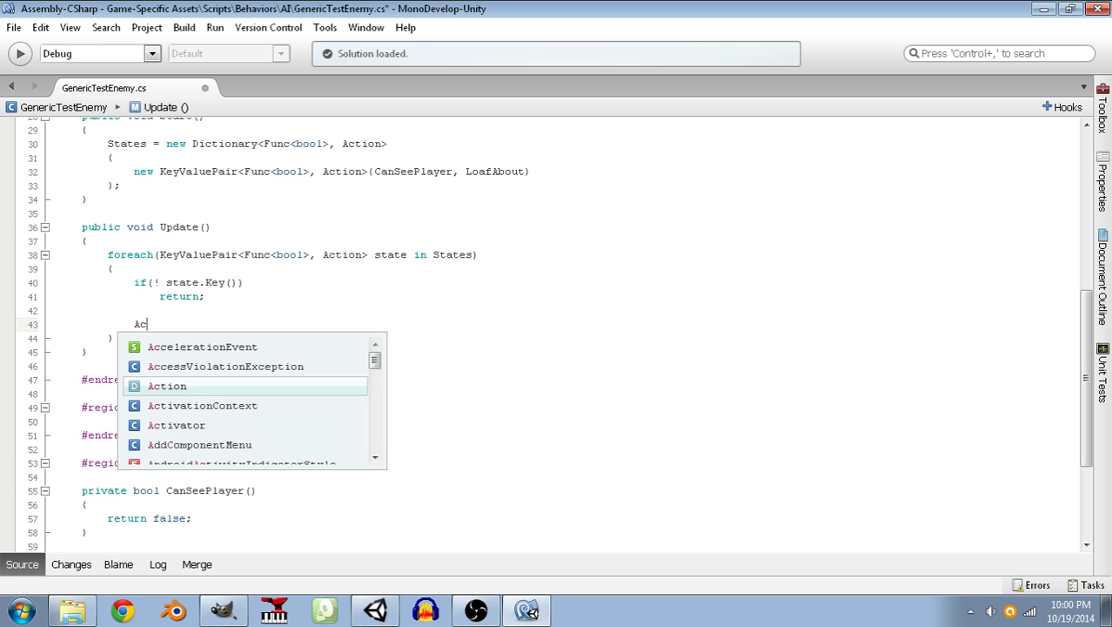
pyautogui.press('BackSpace')
pyautogui.press('BackSpace')
pyautogui.press('BackSpace')
pyautogui.press('BackSpace')
pyautogui.write('state.Va')
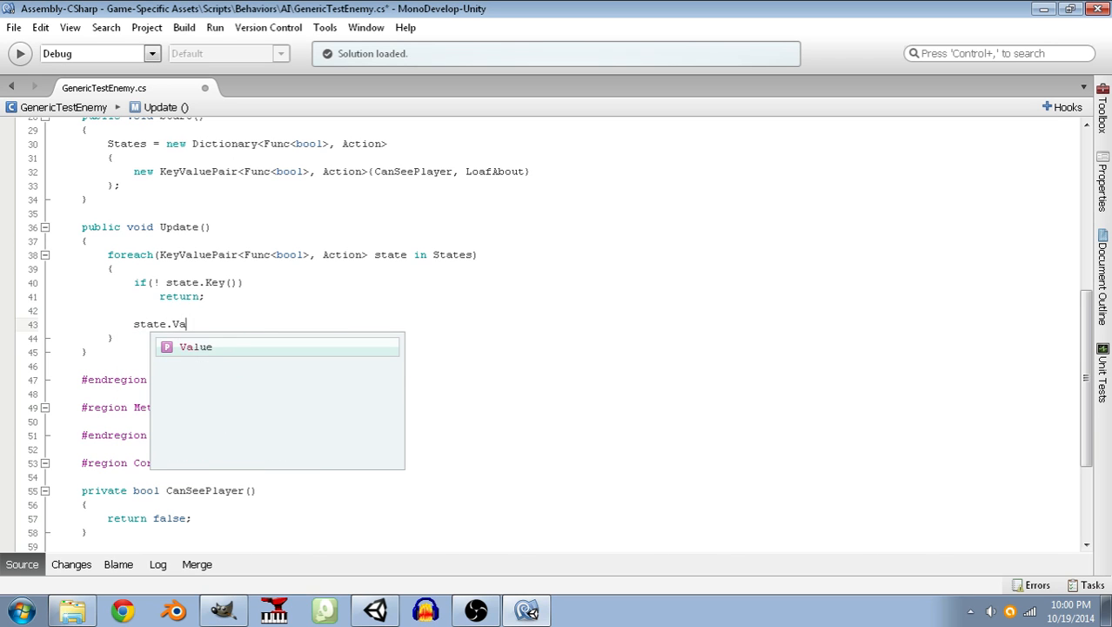
pyautogui.write('lue();')
pyautogui.press('Down')
pyautogui.hotkey('ctrl', 's')
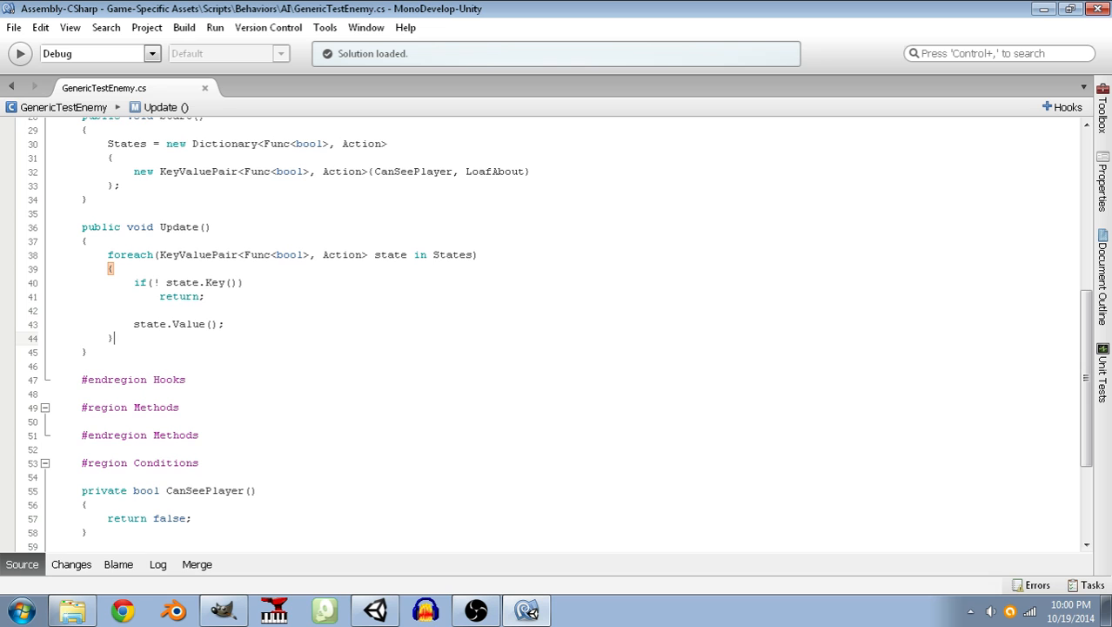
# Review the script from the States declaration and its Func<bool> key type through Update(), the conditions and the mannerisms.
pyautogui.scroll(-3, 186, 286)
pyautogui.scroll(3, 189, 282)
pyautogui.scroll(3, 261, 253)
pyautogui.scroll(-7, 290, 278)
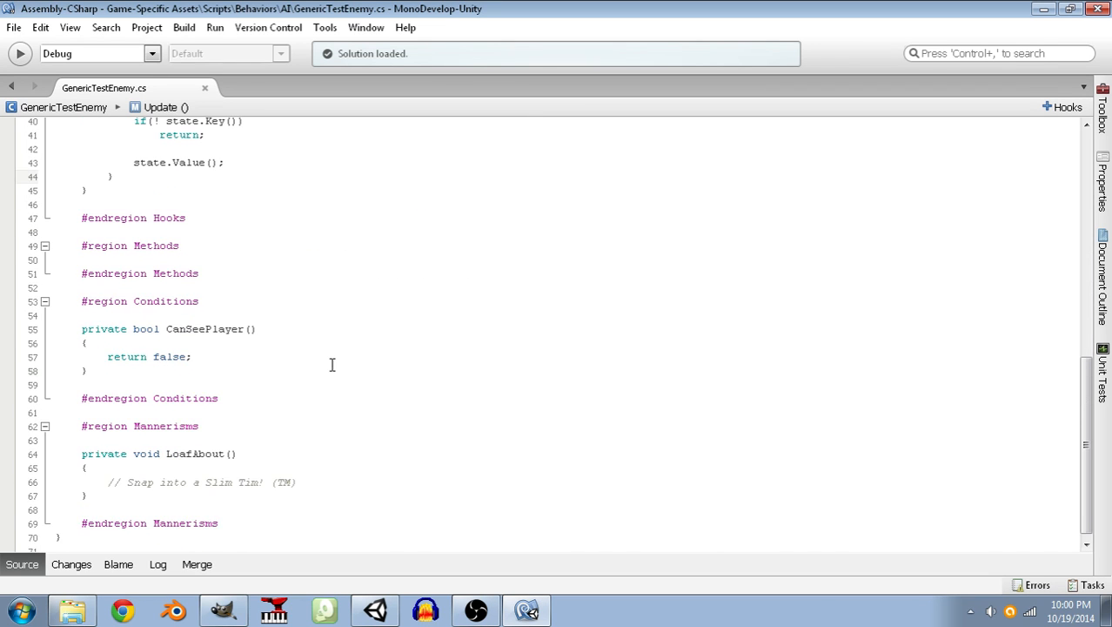
pyautogui.scroll(9, 273, 440)
pyautogui.scroll(-1, 274, 442)
pyautogui.scroll(1, 274, 442)
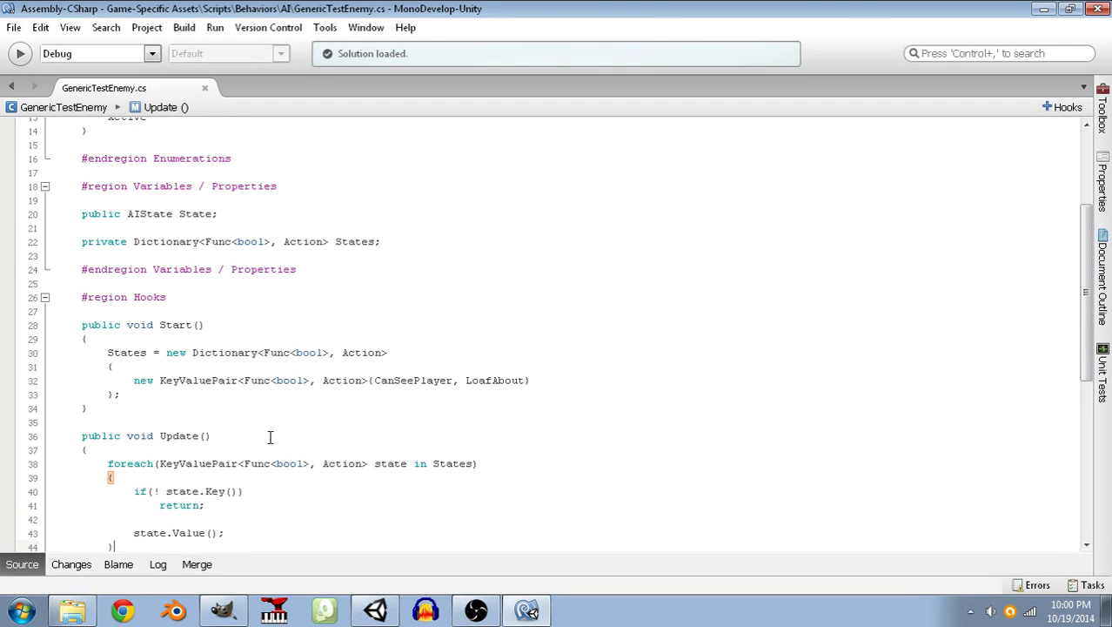
pyautogui.click(206, 238)
pyautogui.moveTo(206, 238); pyautogui.dragTo(275, 242)
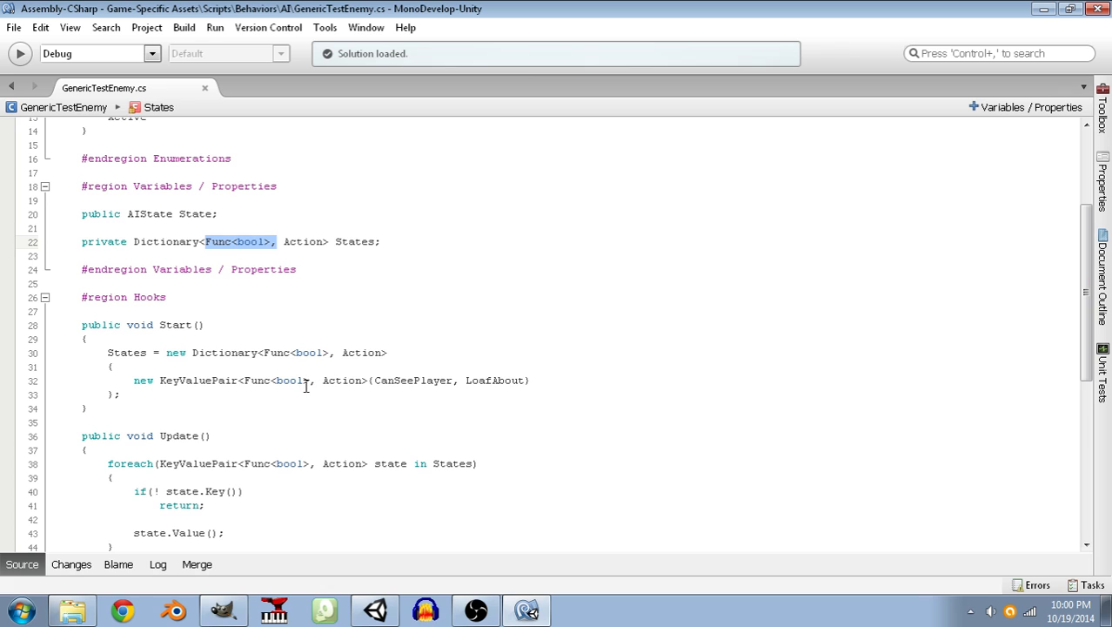
pyautogui.scroll(-3, 333, 412)
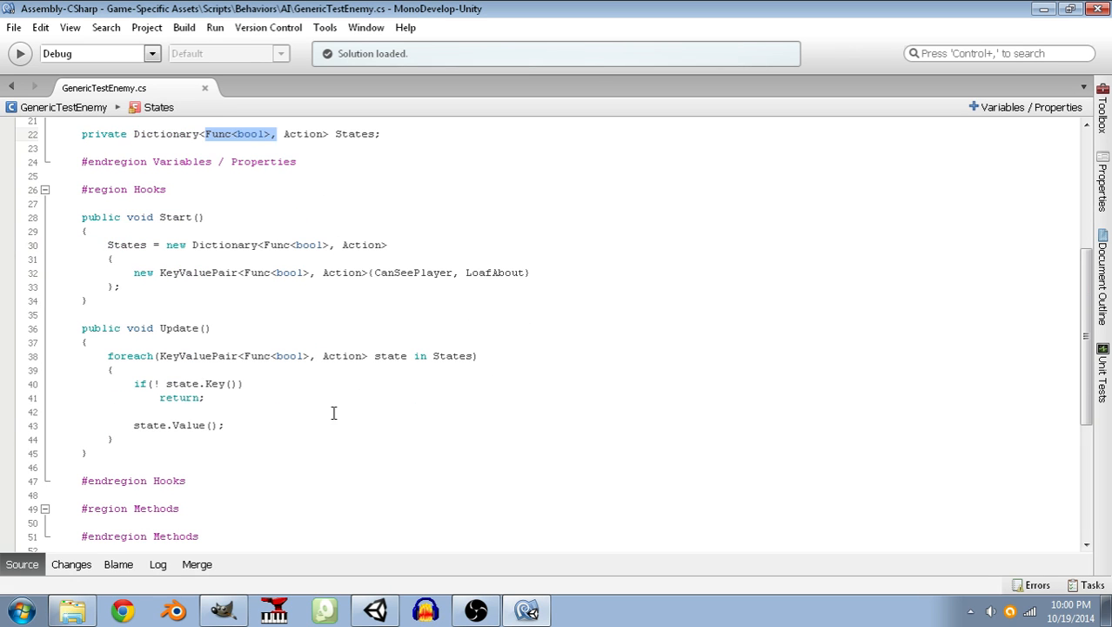
# Insert an empty line below state.Value(); and replace return with continue in the if statement's body.
pyautogui.click(261, 430)
pyautogui.press('Return')
pyautogui.write('b')
pyautogui.press('BackSpace')
pyautogui.press('Up')
pyautogui.press('Up')
pyautogui.press('Up')
pyautogui.press('End')
pyautogui.press('Left')
pyautogui.hotkey('shift', 'Left')
pyautogui.hotkey('shift', 'Left')
pyautogui.hotkey('shift', 'Left')
pyautogui.hotkey('shift', 'Left')
pyautogui.hotkey('shift', 'Left')
pyautogui.hotkey('shift', 'Left')
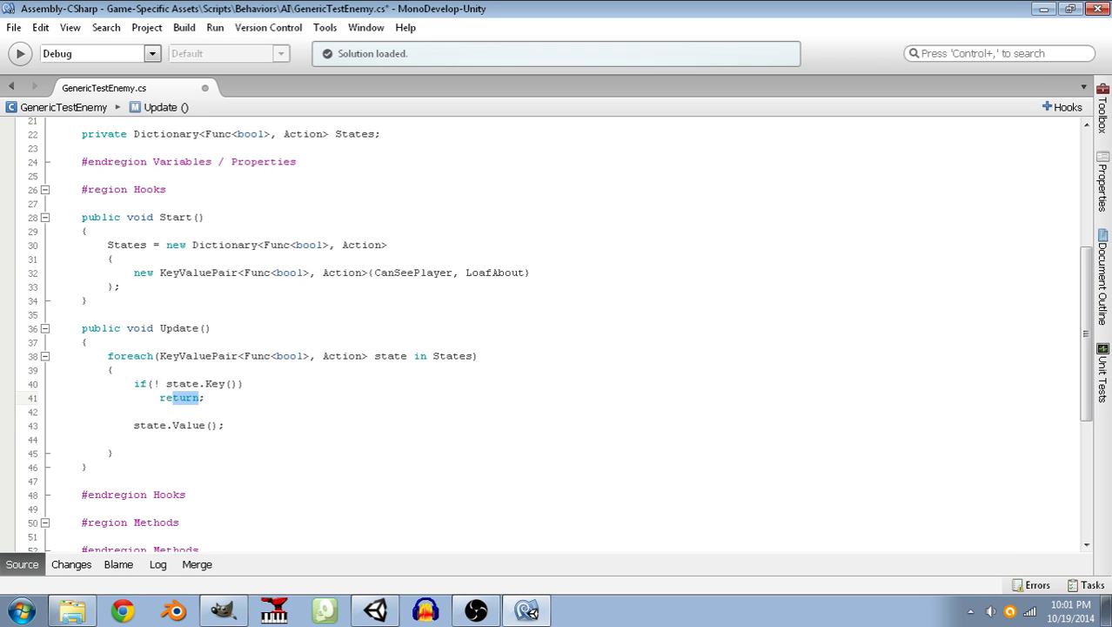
pyautogui.write('continue;')
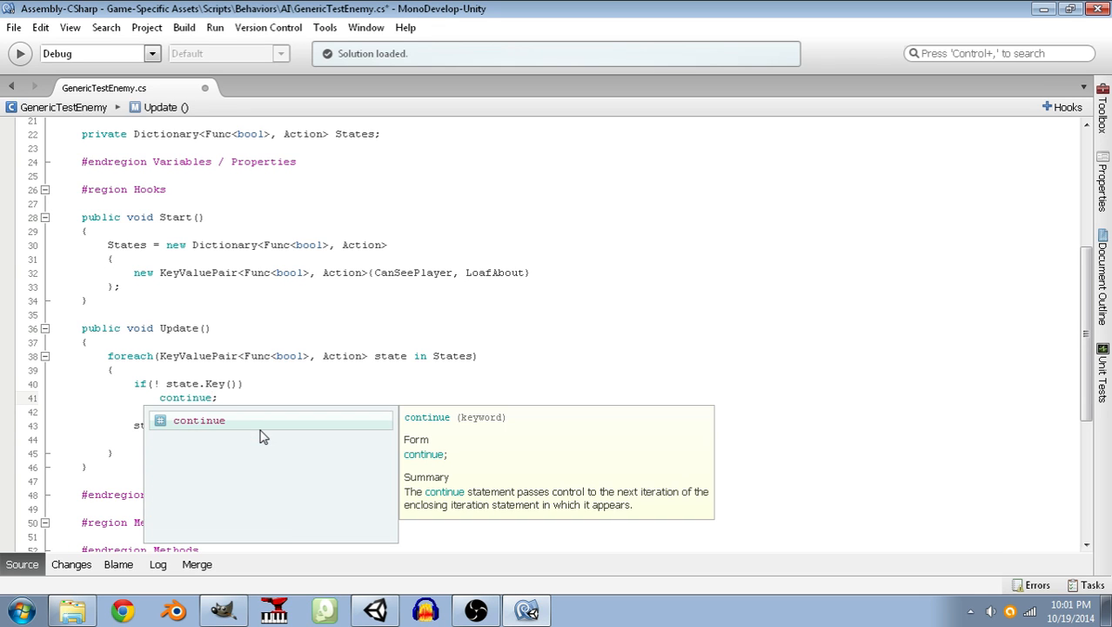
pyautogui.press('Escape')
# Add break; on the empty line below state.Value(); and save the script.
pyautogui.press('Down')
pyautogui.press('Down')
pyautogui.press('Down')
pyautogui.write('break;')
pyautogui.hotkey('ctrl', 's')
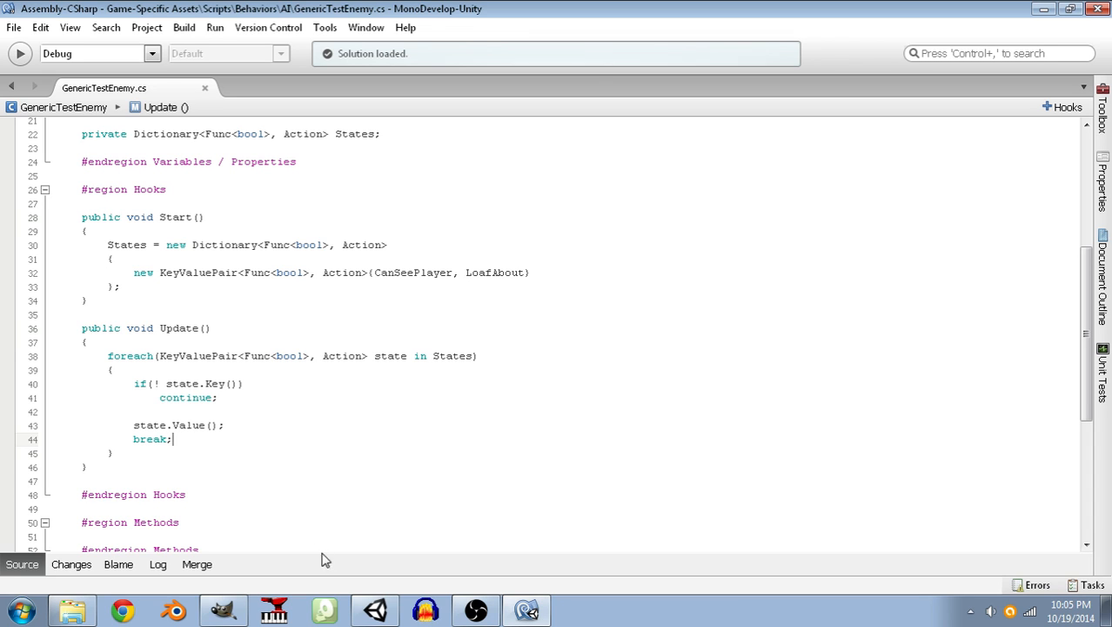
pyautogui.click(476, 609)
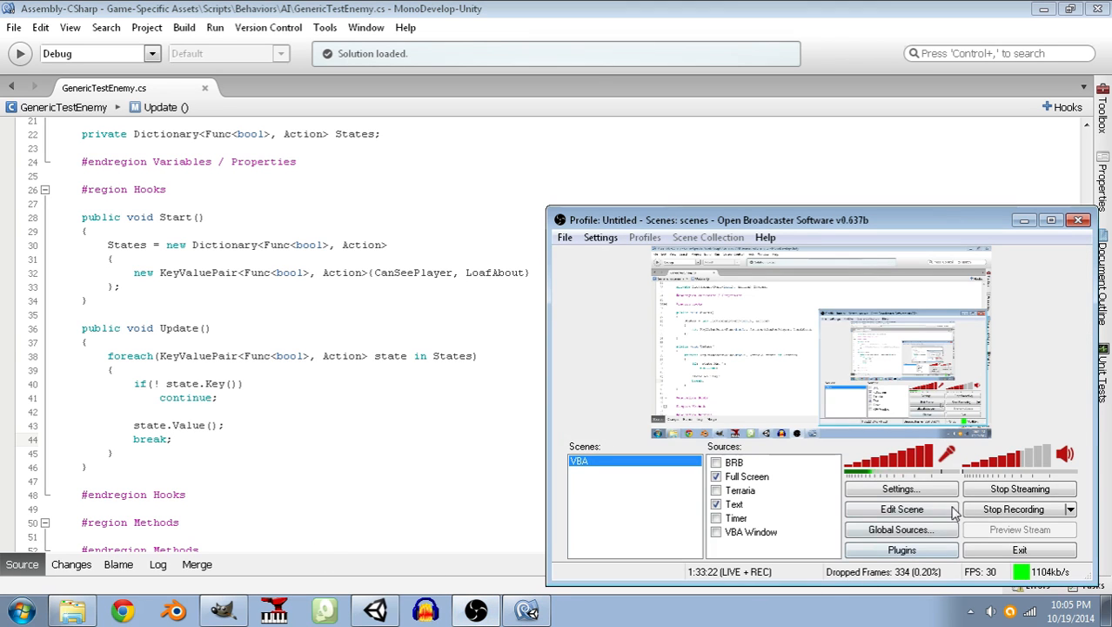